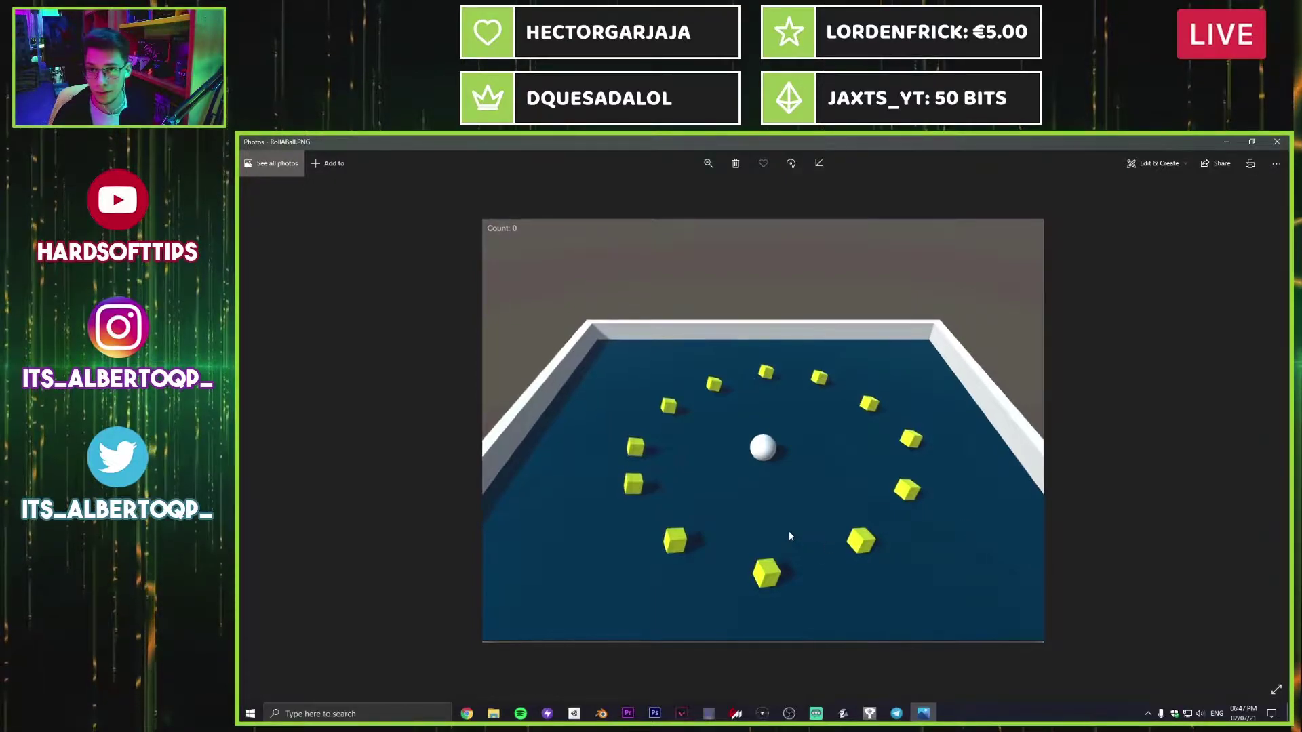
Step: Zoom in on the Roll-a-Ball reference image, close it, and switch to Unity Hub
scroll(789, 533, "up", 1, "ctrl")
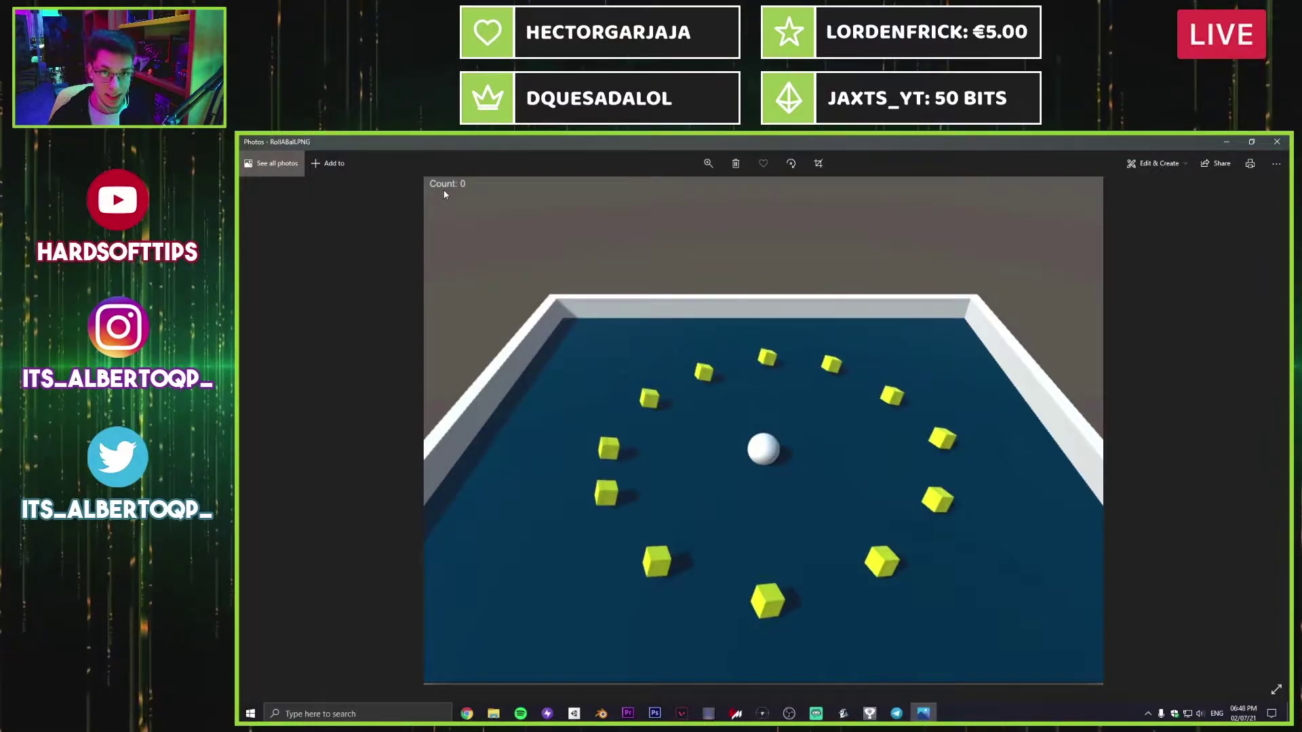
key("alt+F4")
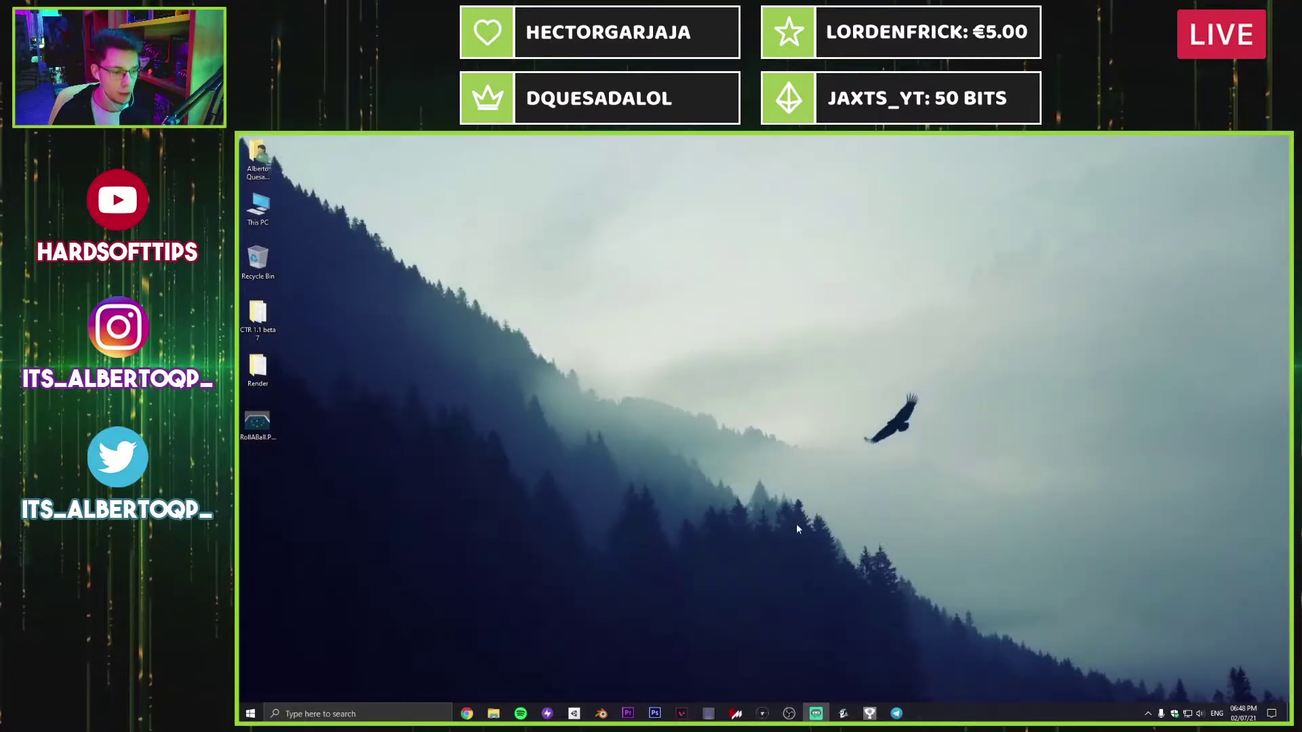
left_click(574, 714)
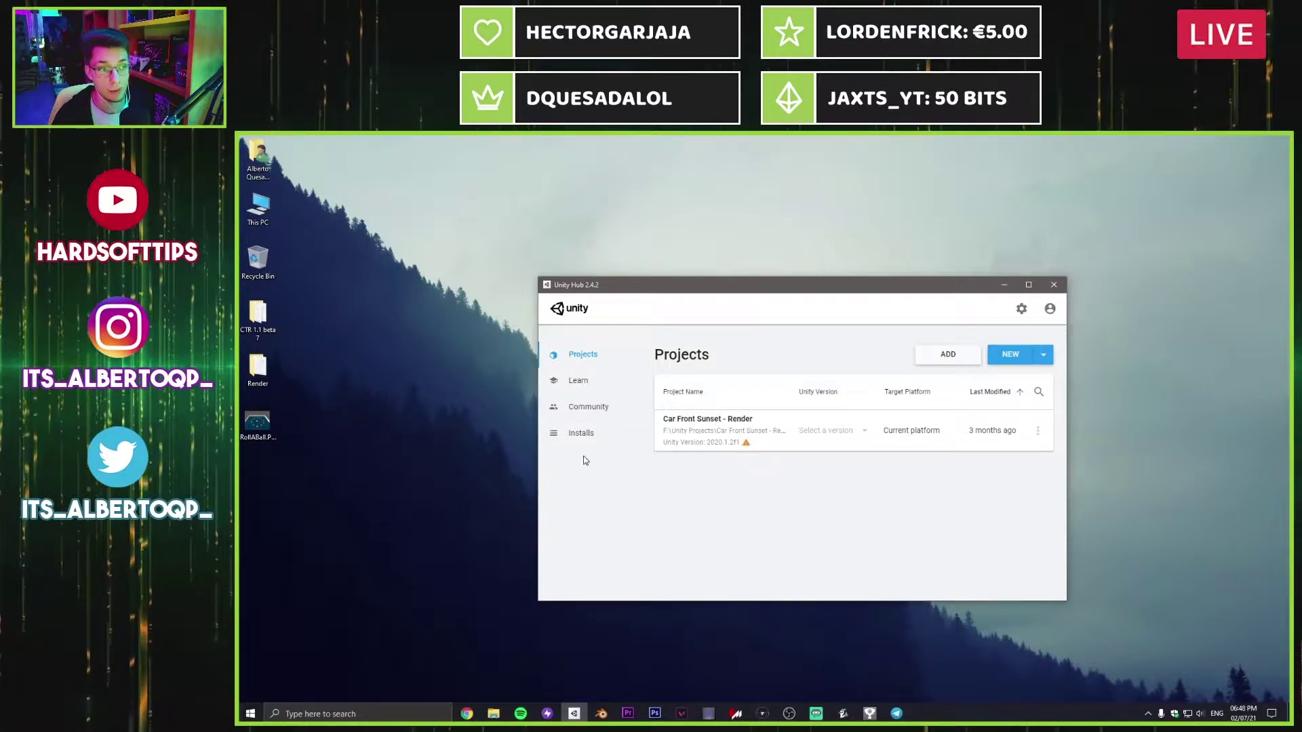
Step: Start adding Unity 2020.1.17f1 to the installed versions and proceed to its module selection
left_click(577, 434)
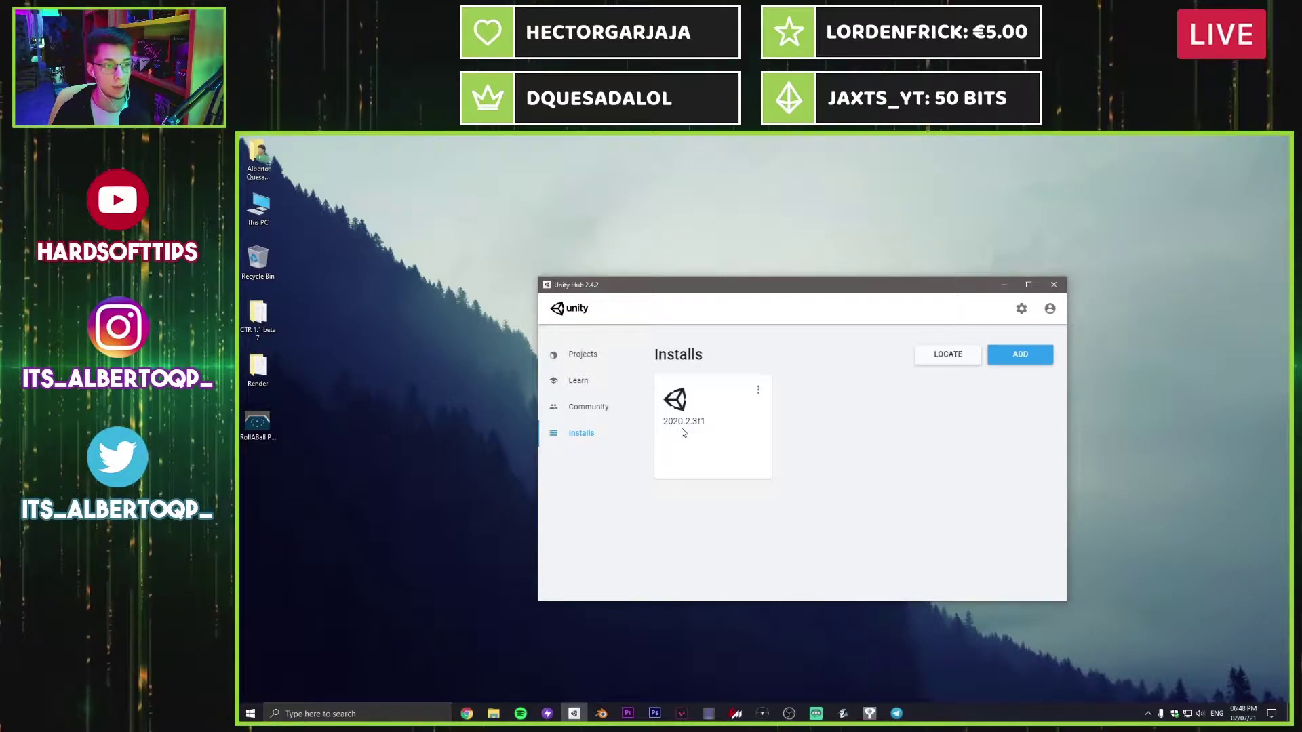
left_click(1017, 359)
scroll(765, 483, "down", 1)
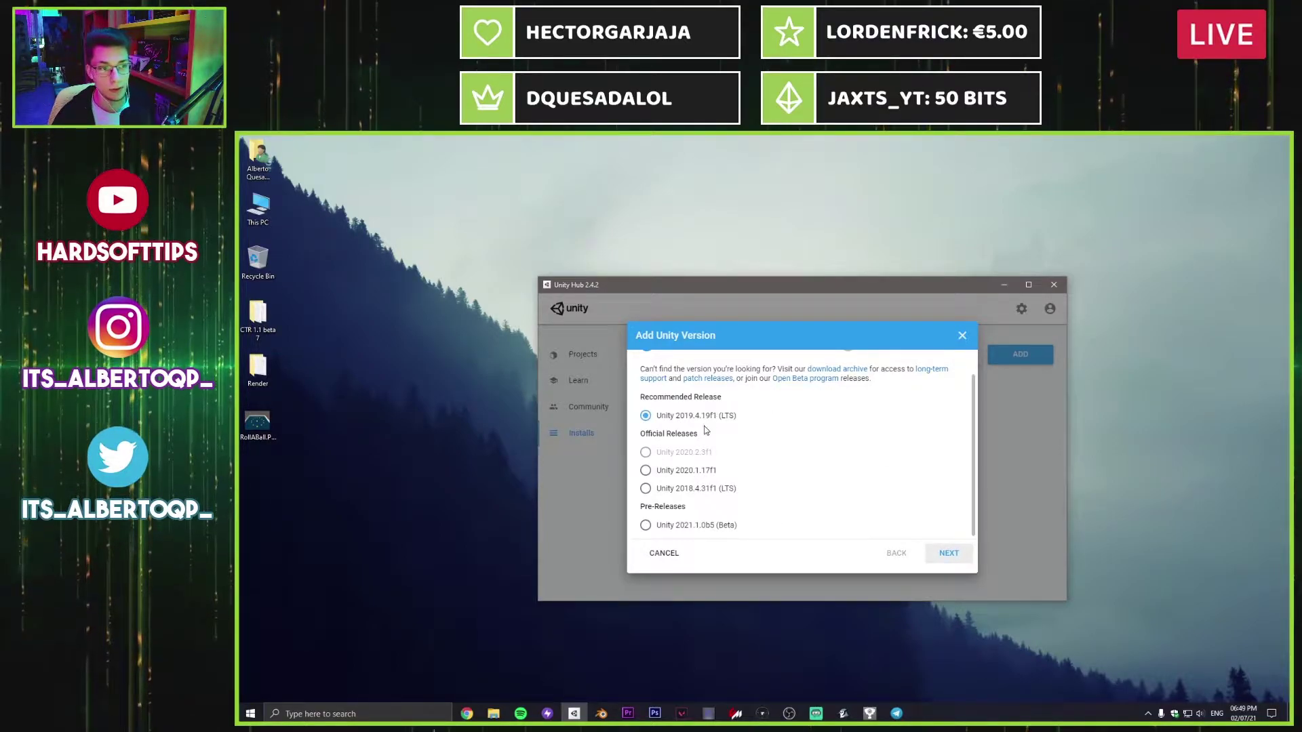
left_click(689, 473)
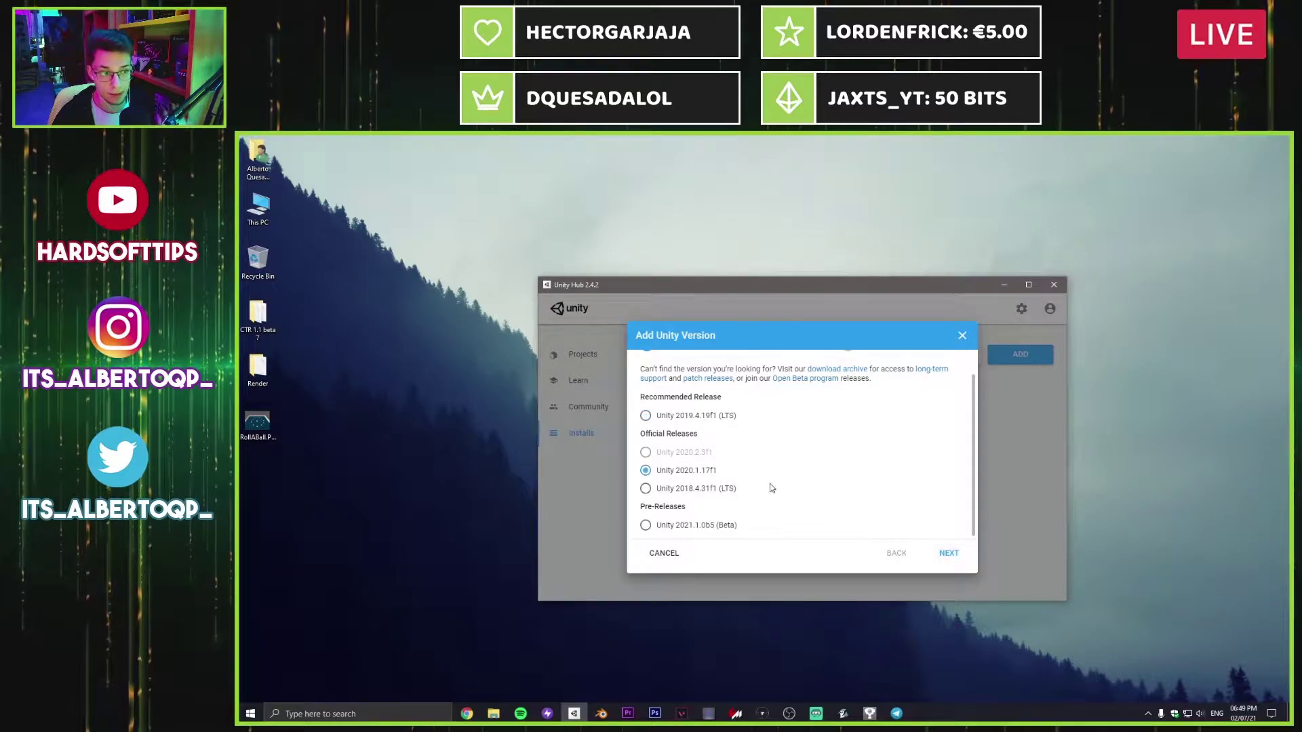
left_click(949, 553)
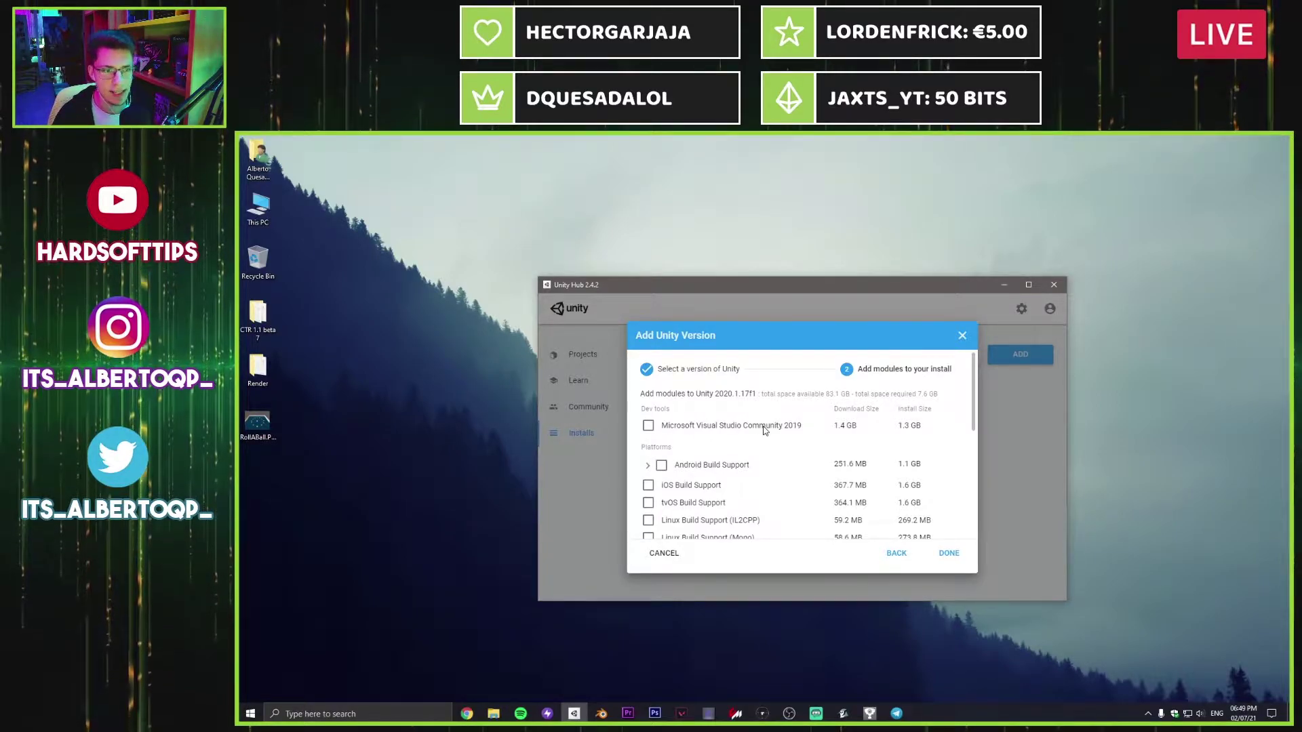
Step: Look through the dev tools, platform, documentation and language modules offered for the install, and leave the setup without installing
scroll(793, 460, "down", 3)
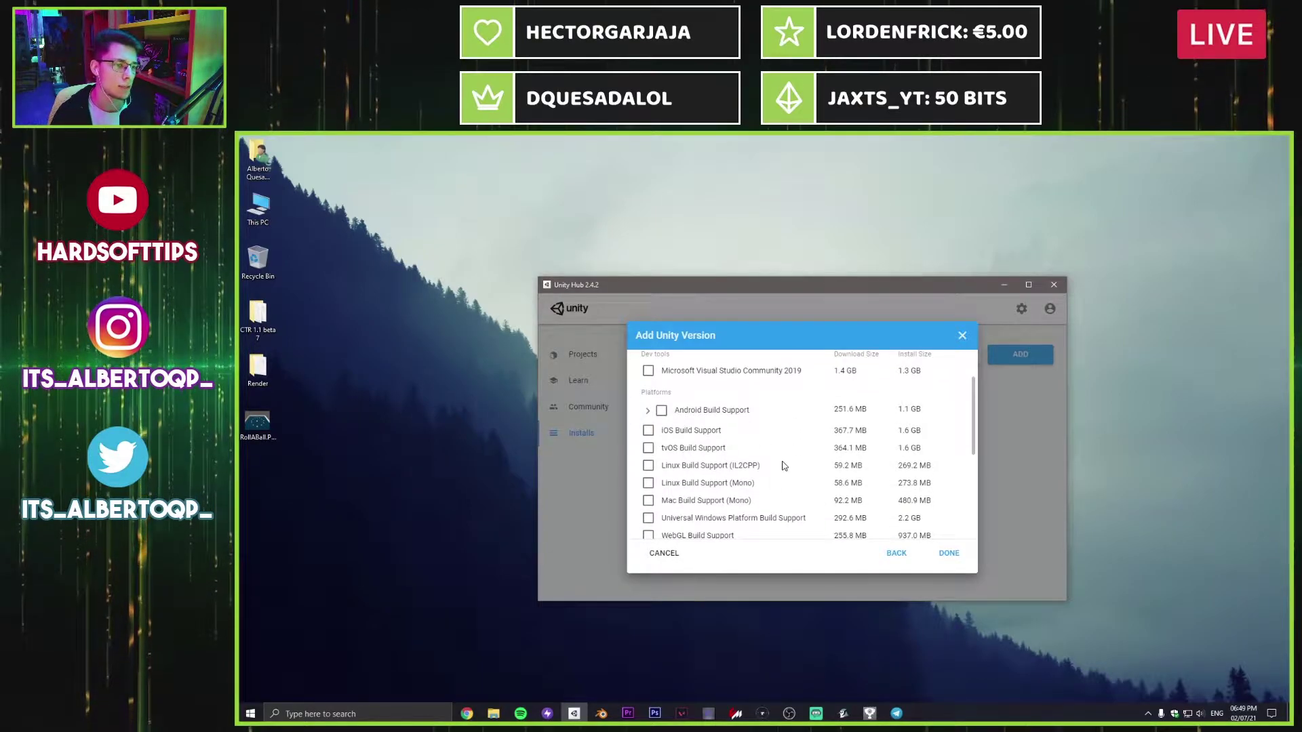
scroll(736, 455, "up", 1)
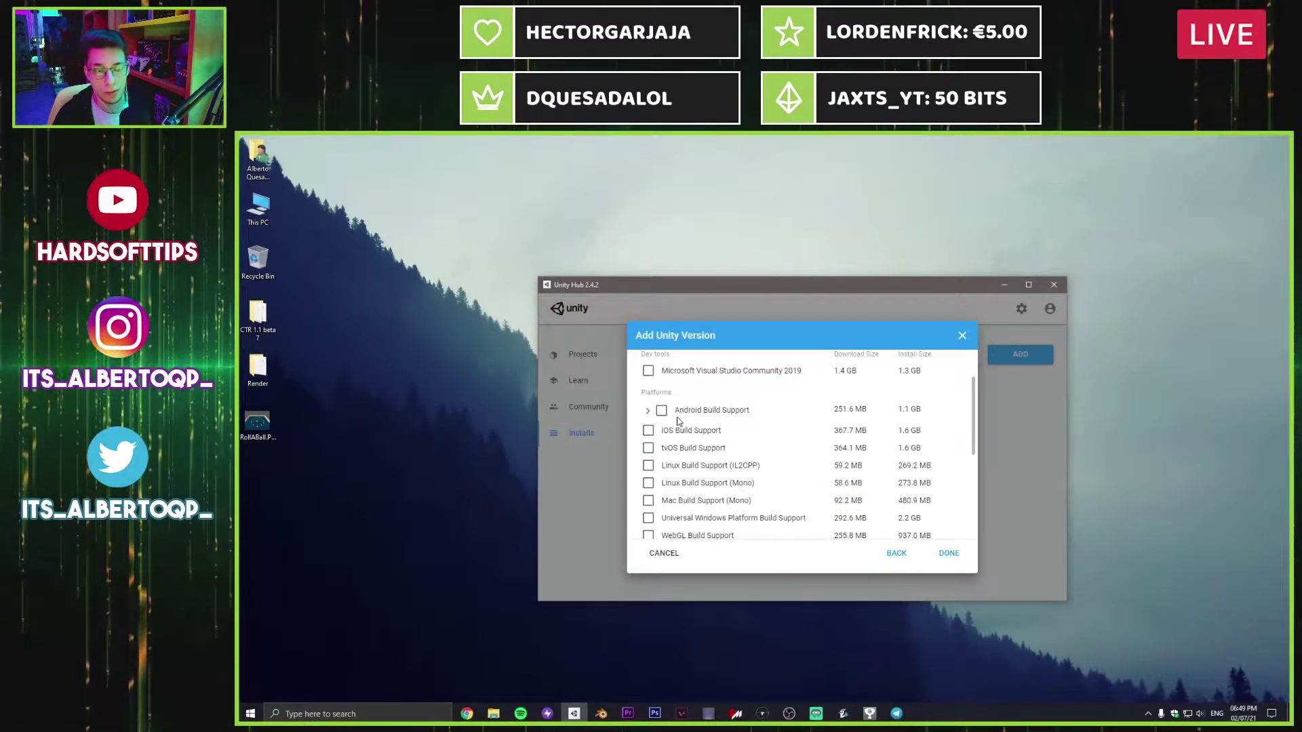
scroll(707, 434, "down", 1)
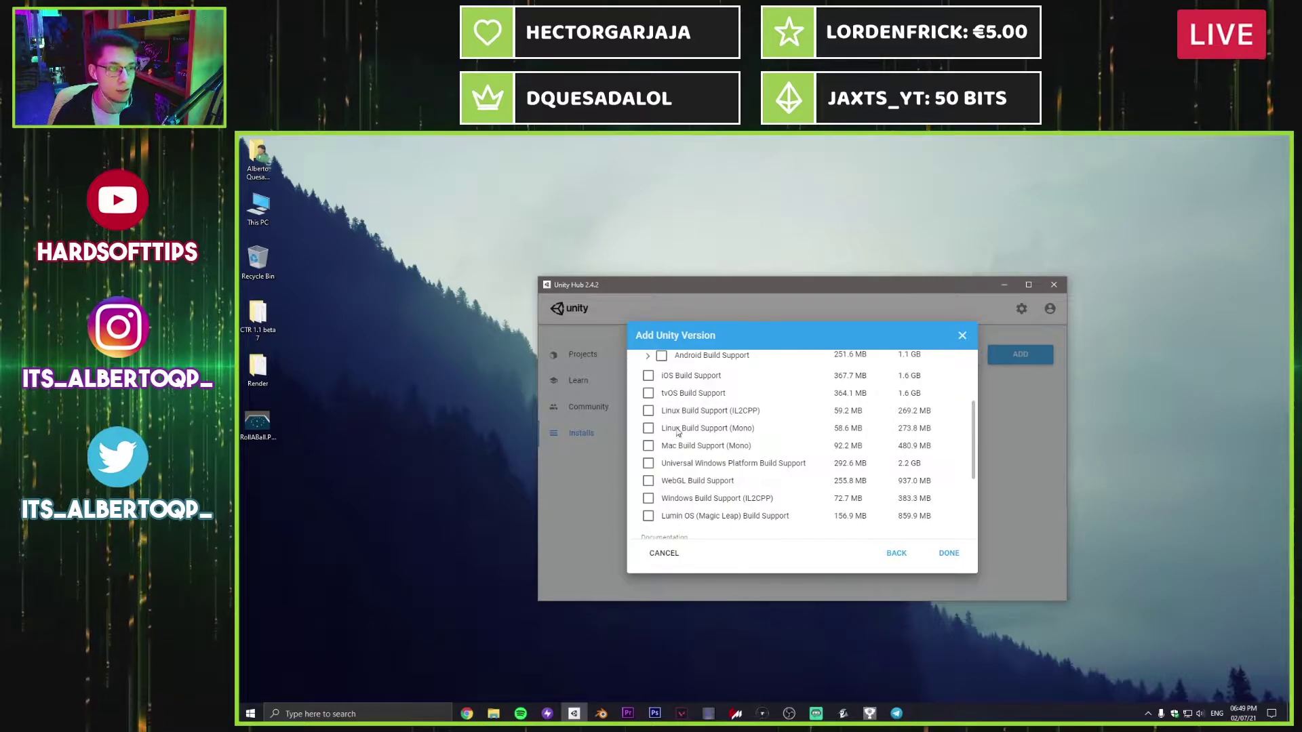
scroll(712, 451, "down", 1)
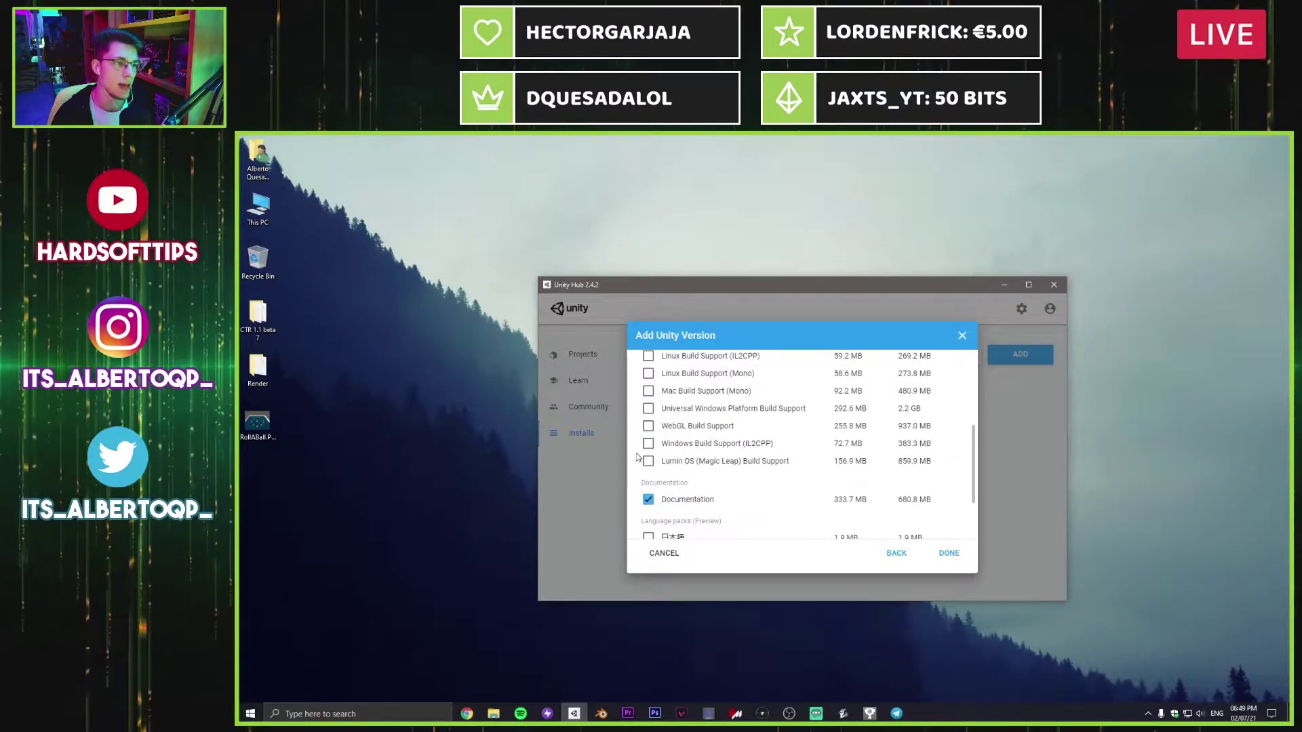
scroll(700, 456, "down", 2)
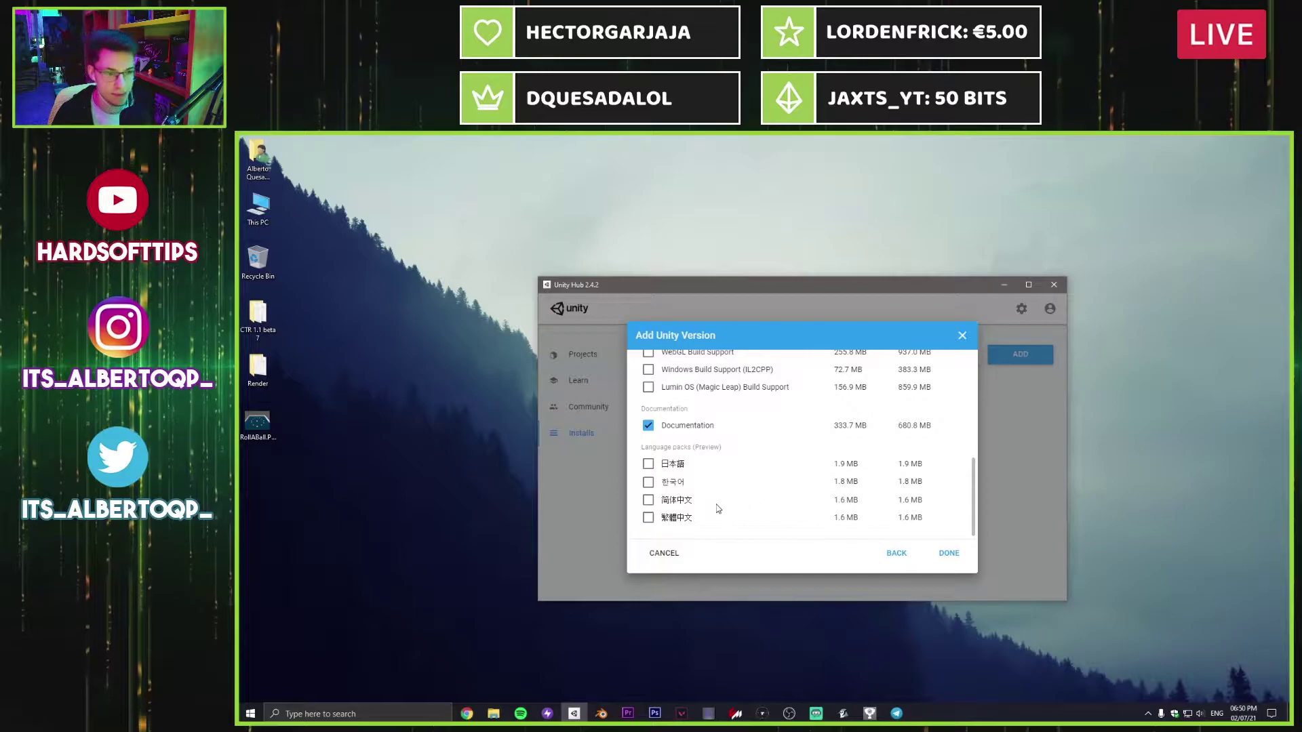
scroll(718, 486, "up", 1)
scroll(717, 485, "up", 5)
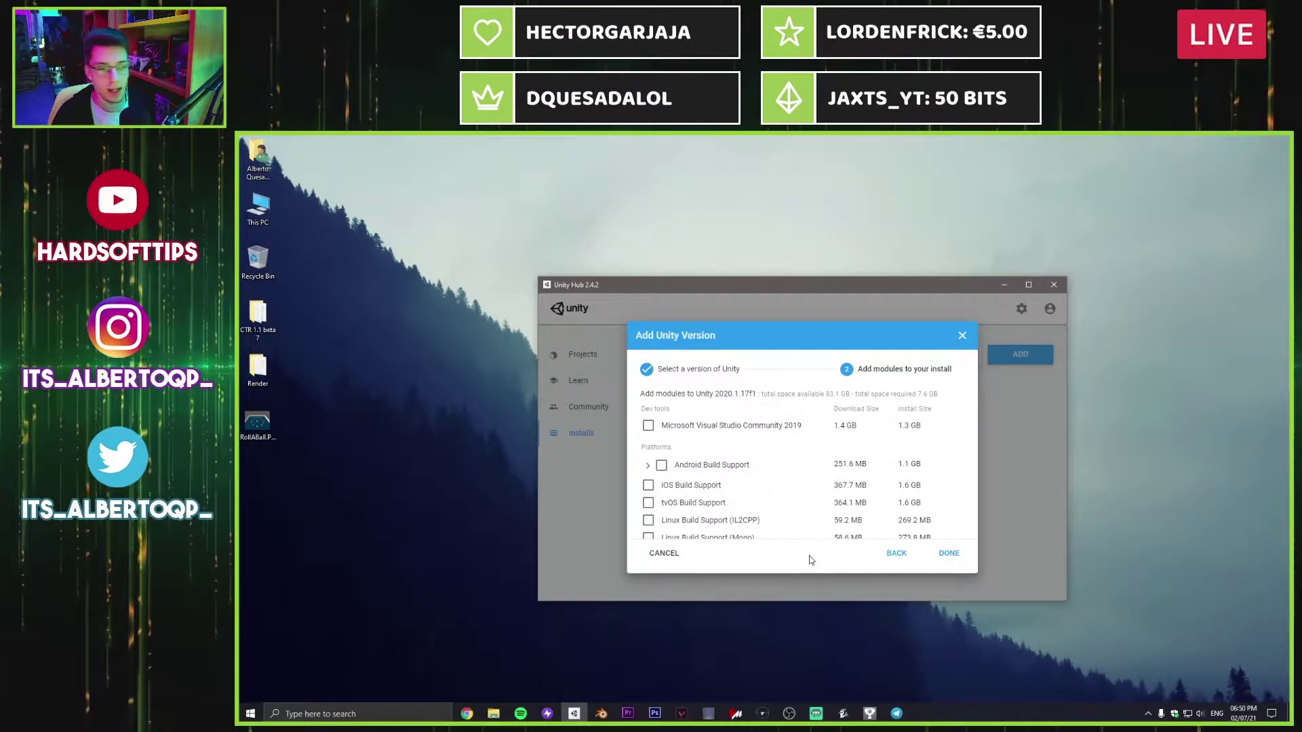
left_click(895, 555)
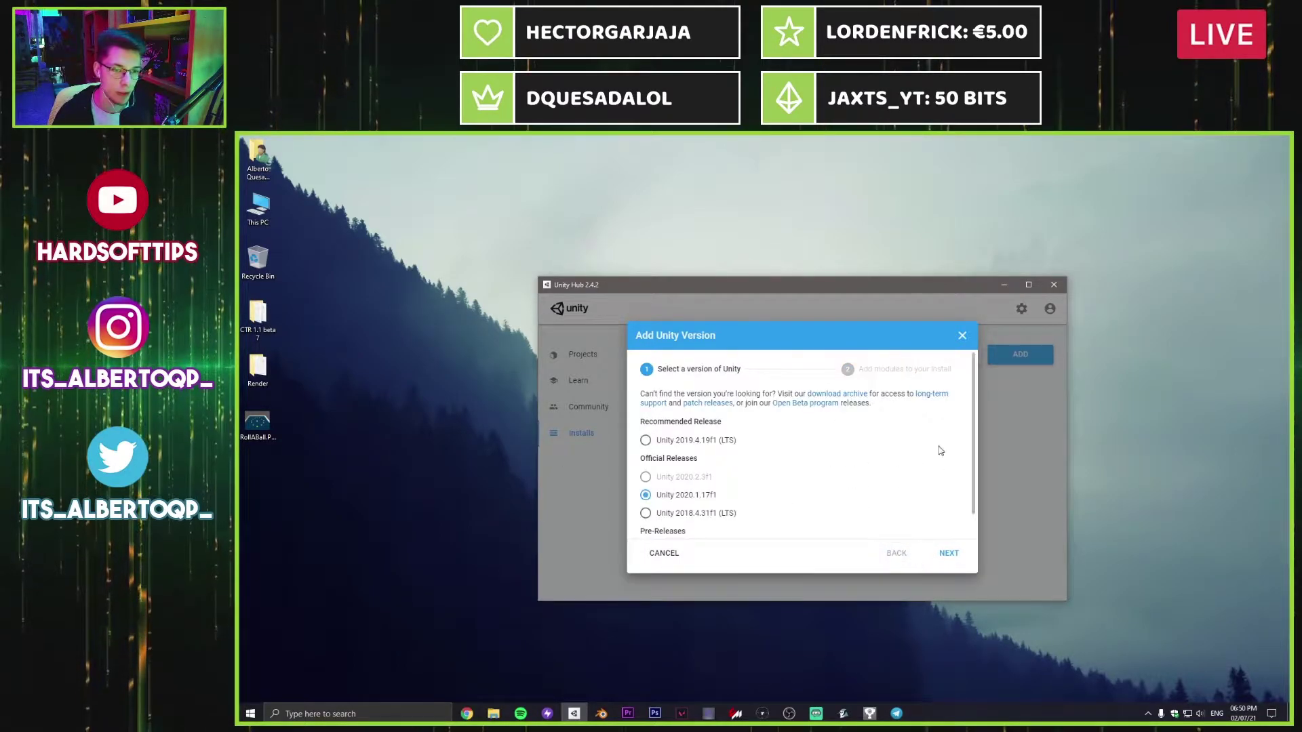
left_click(961, 336)
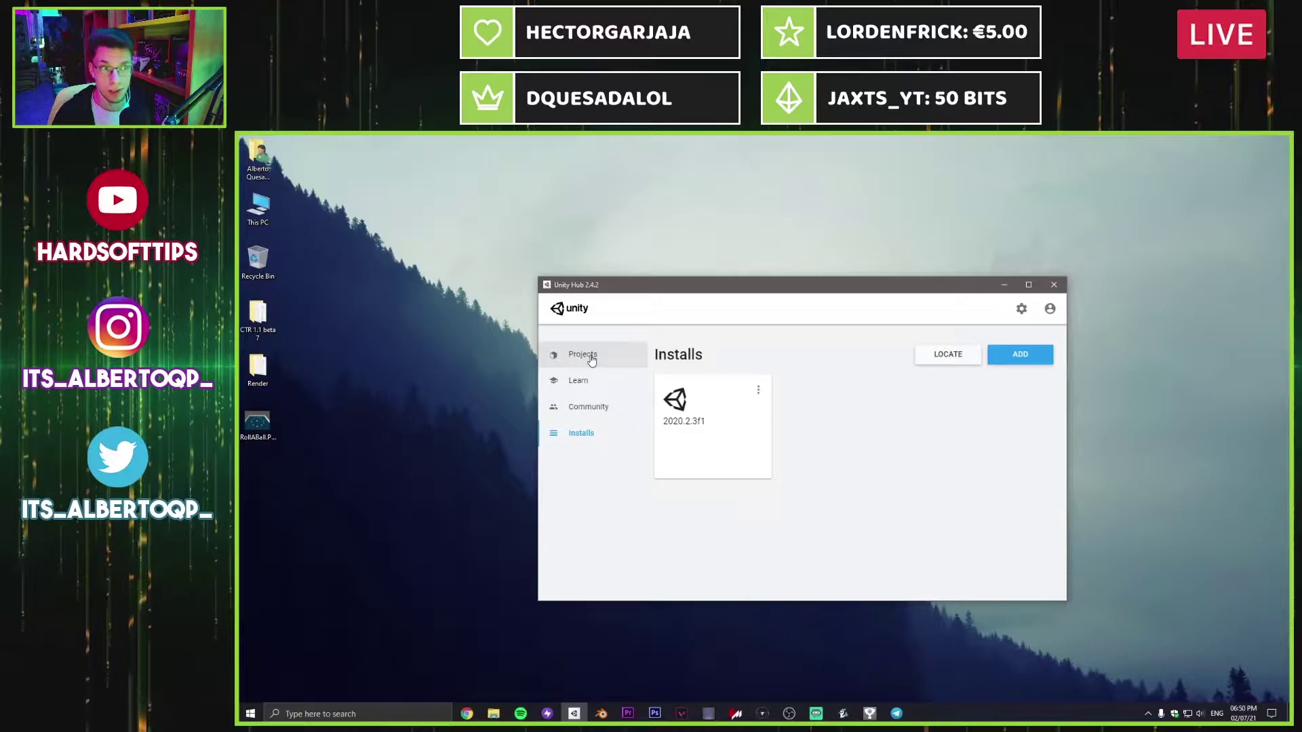
Step: Start a new project from the projects list and choose the Universal Render Pipeline template
left_click(591, 360)
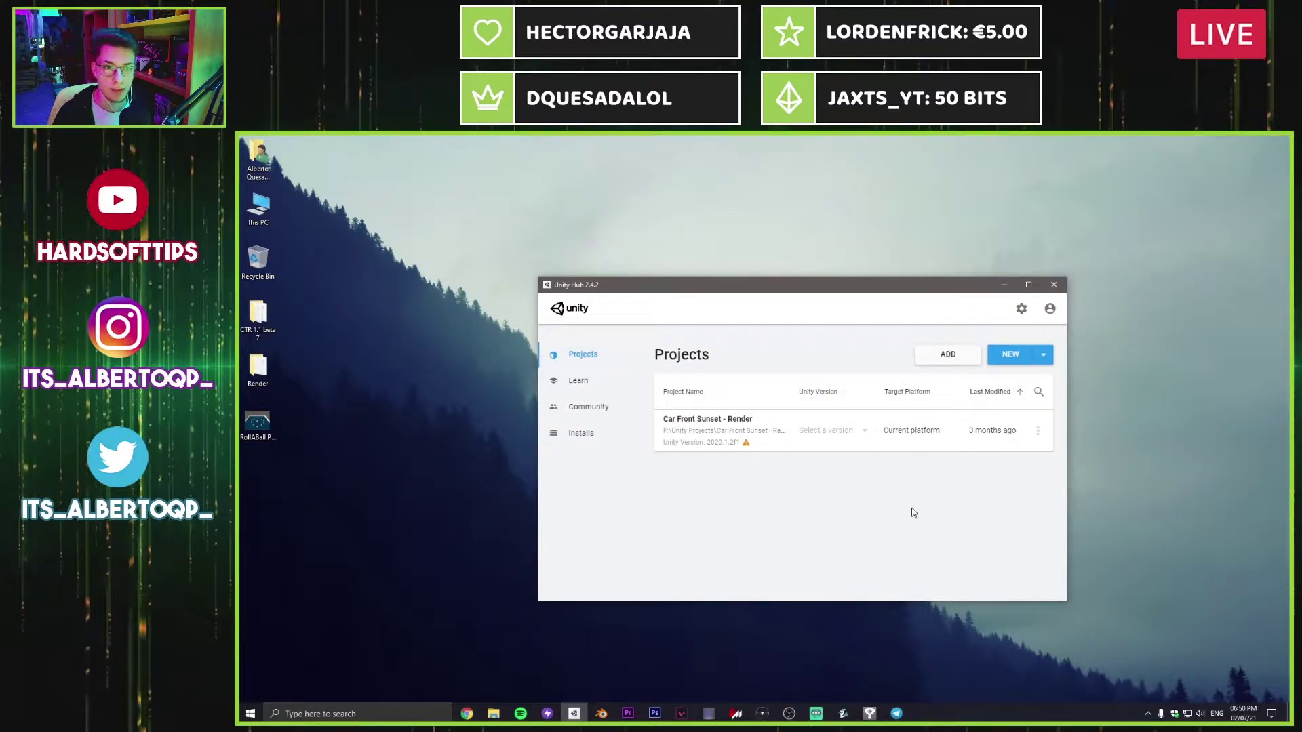
left_click(1011, 355)
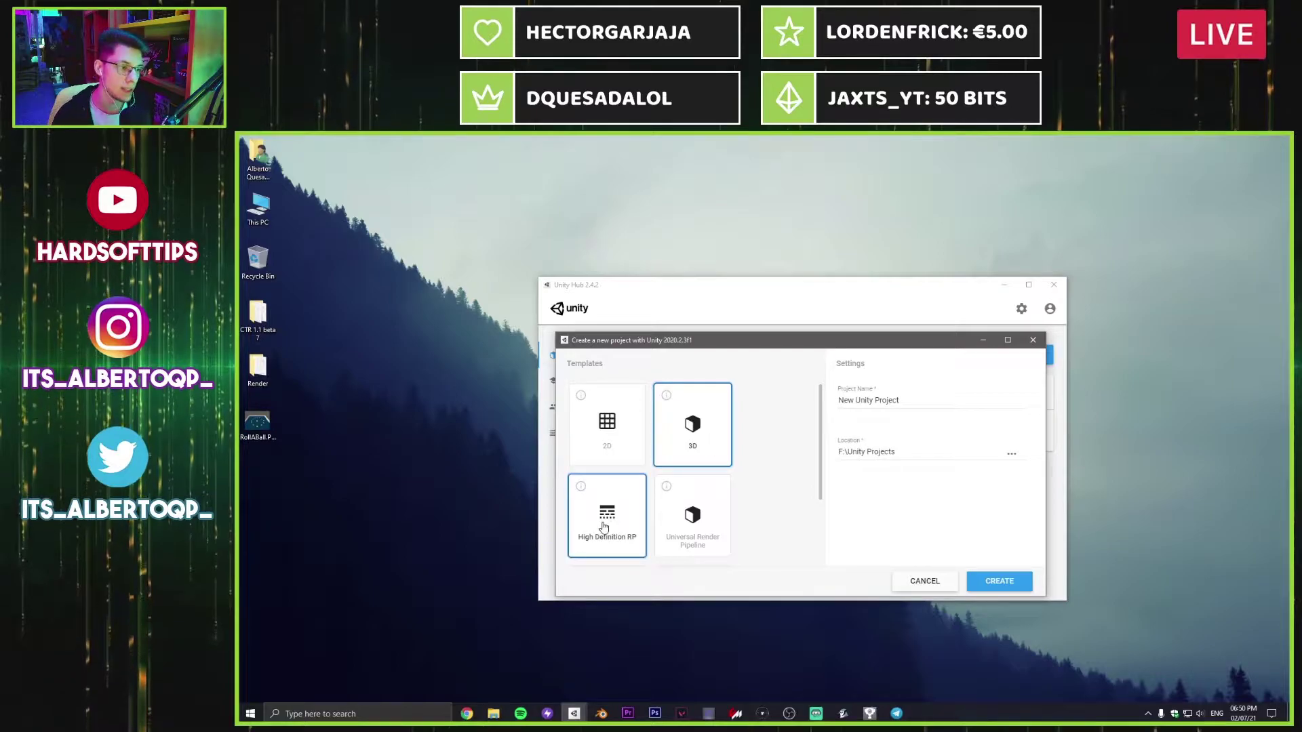
scroll(706, 513, "down", 1)
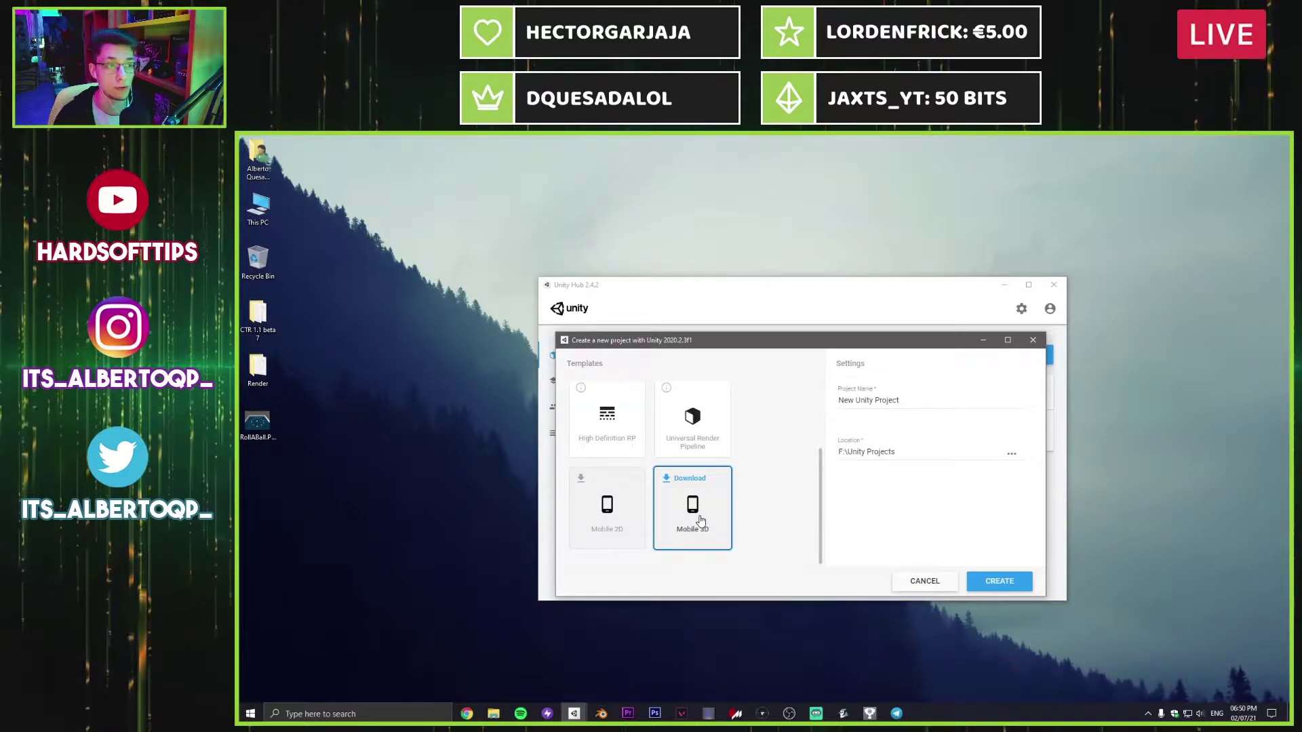
scroll(736, 515, "up", 3)
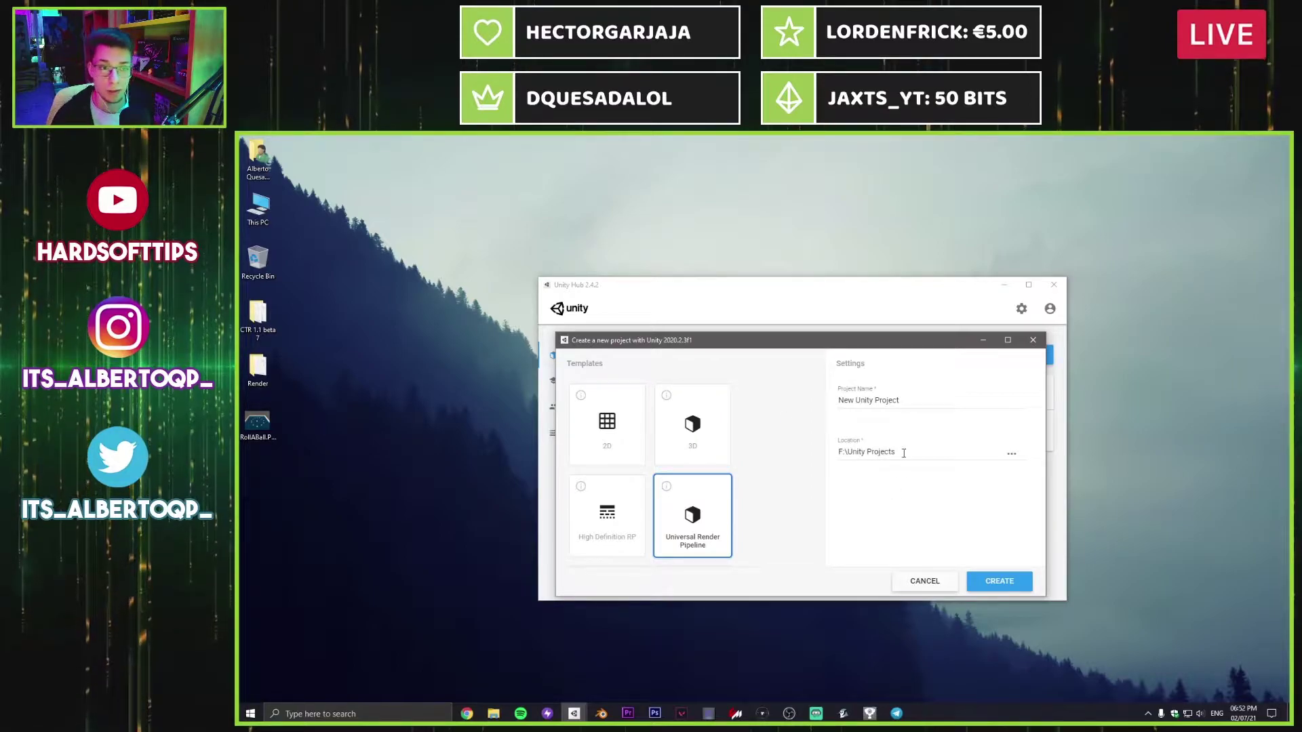
Step: Name the project Roll A Ball, create it in F:\Unity Projects, and dismiss the firewall alert without allowing access
left_click_drag(902, 400, 761, 399)
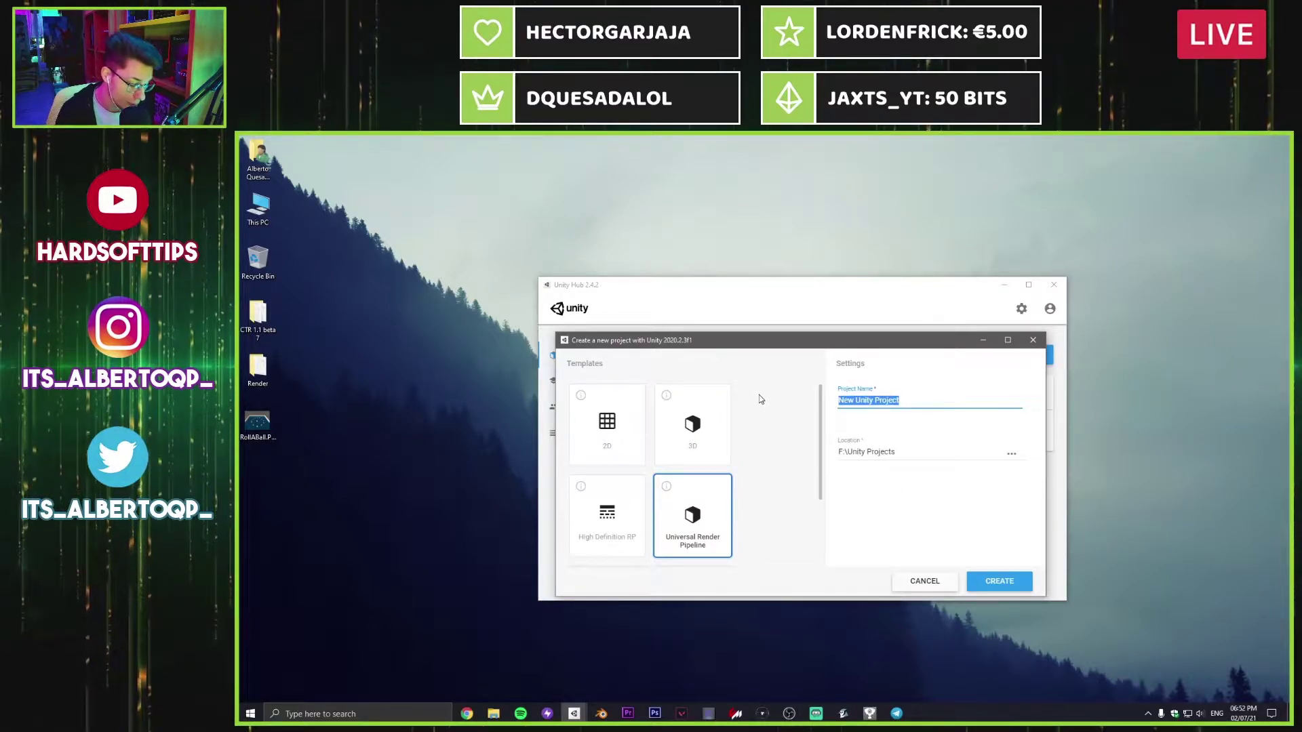
type("Roll A Ball")
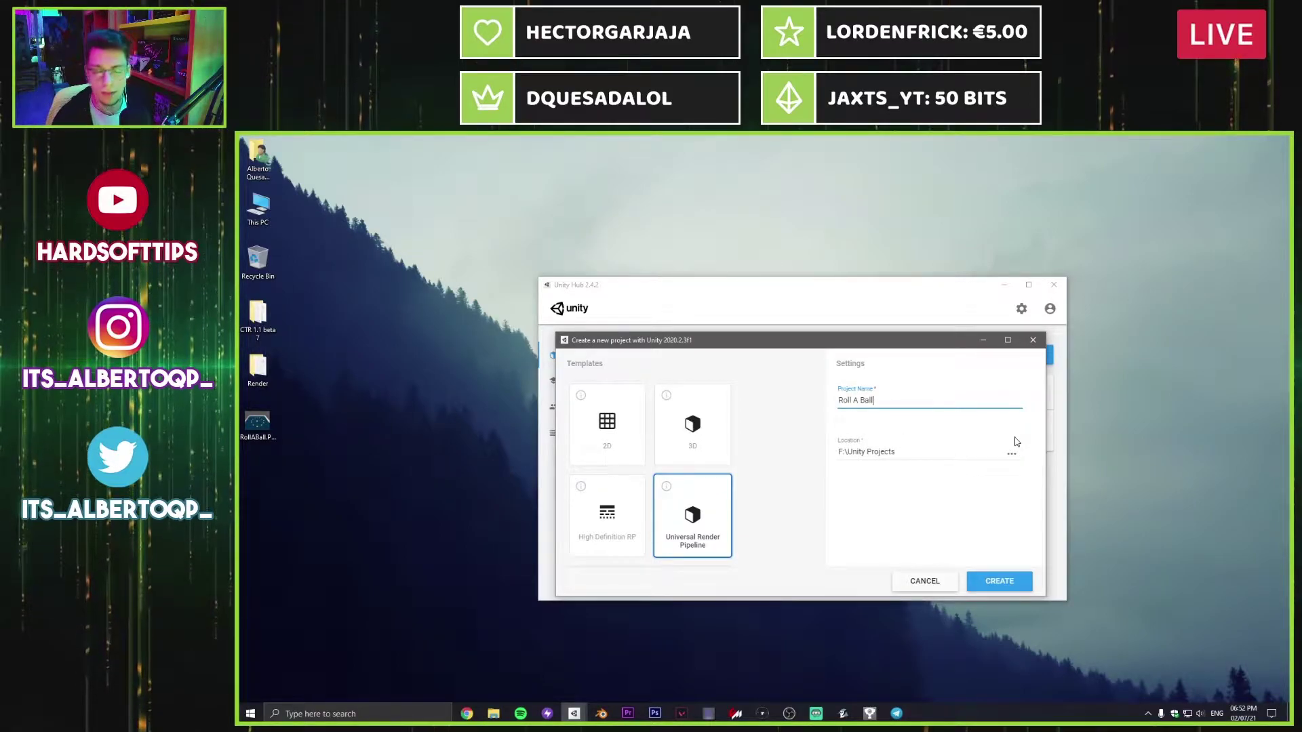
left_click(991, 570)
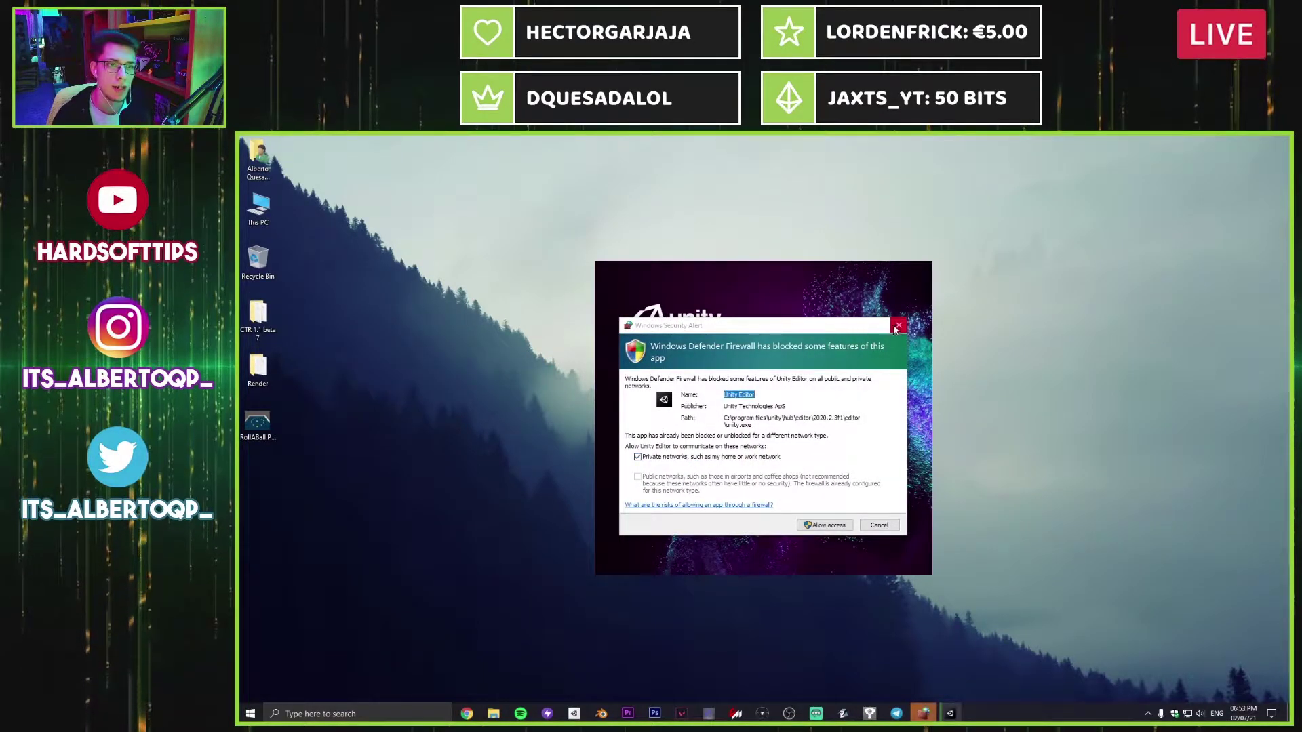
left_click(879, 525)
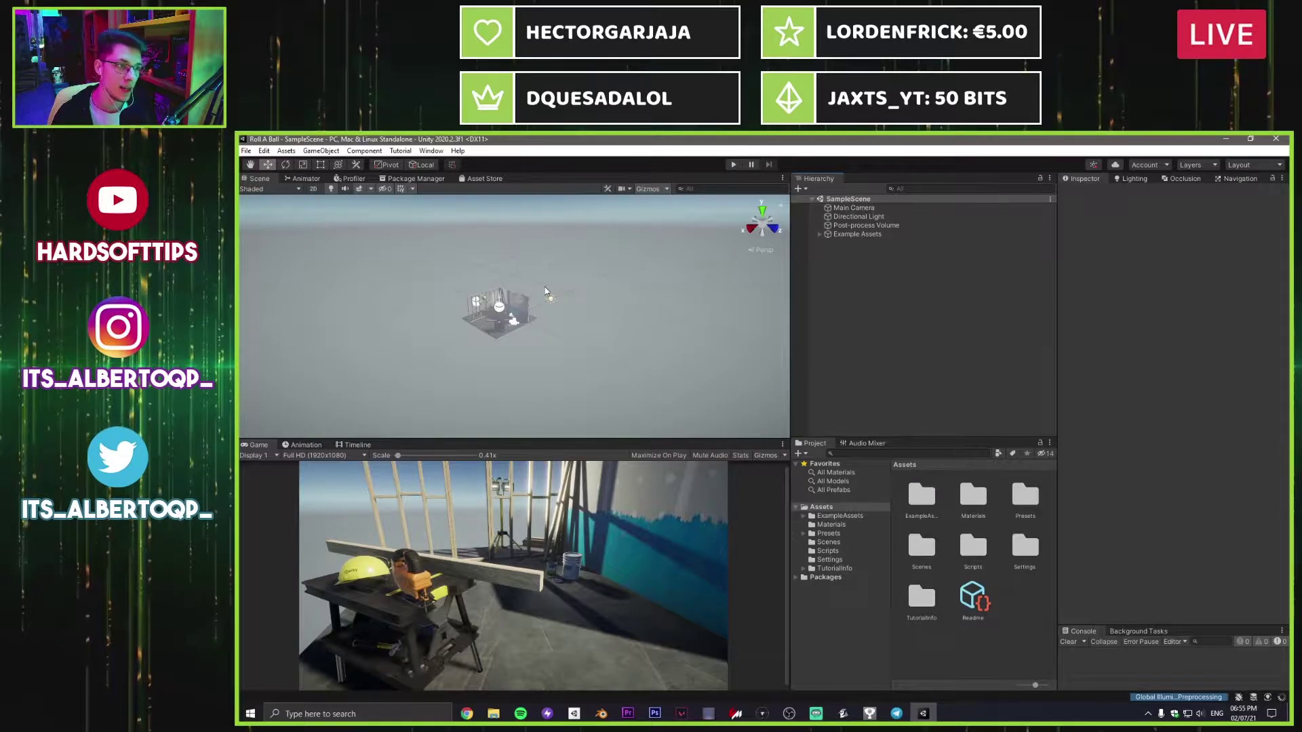
Step: Fly into the sample scene and focus the Scene view on the Workshop Set
right_click_drag(393, 326, 610, 359)
key("w")
key("s")
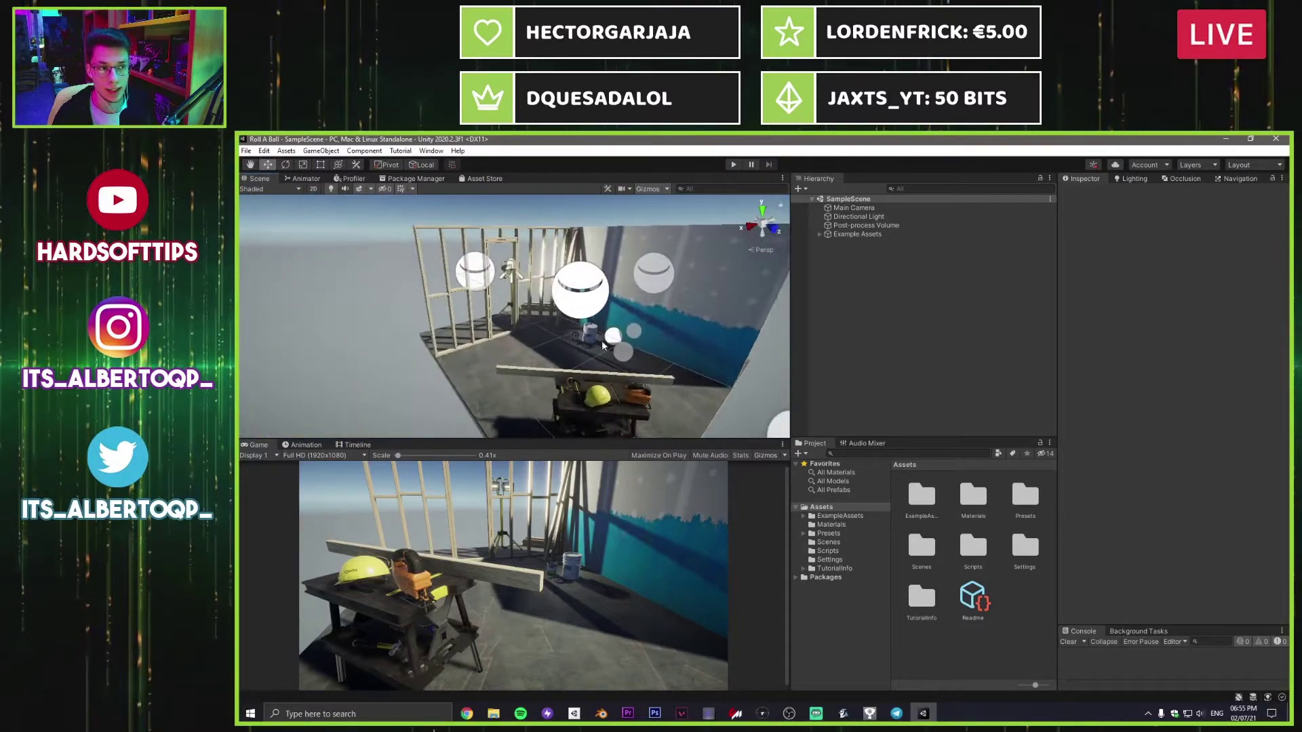
left_click(680, 301)
key("f")
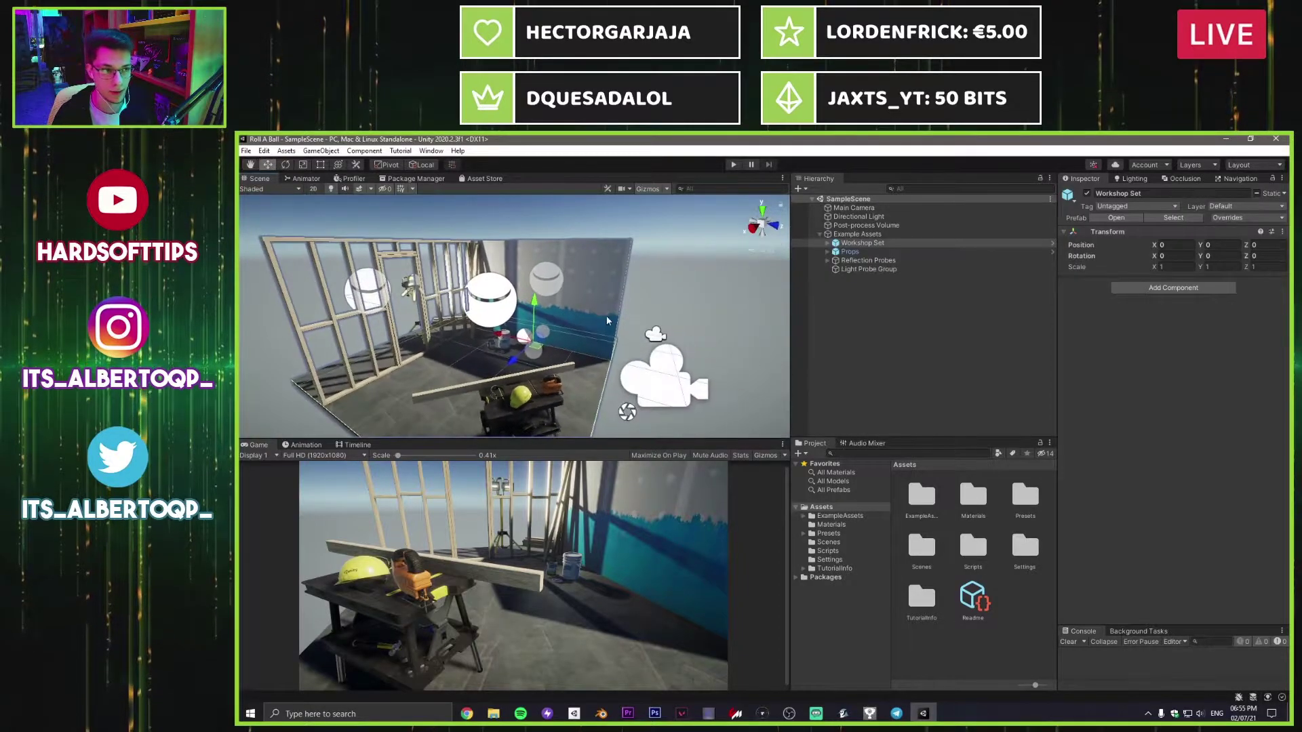
Step: Inspect the Reflection Probe Behind Wall and the Main Camera, focusing the Scene view on the camera
left_click(368, 291)
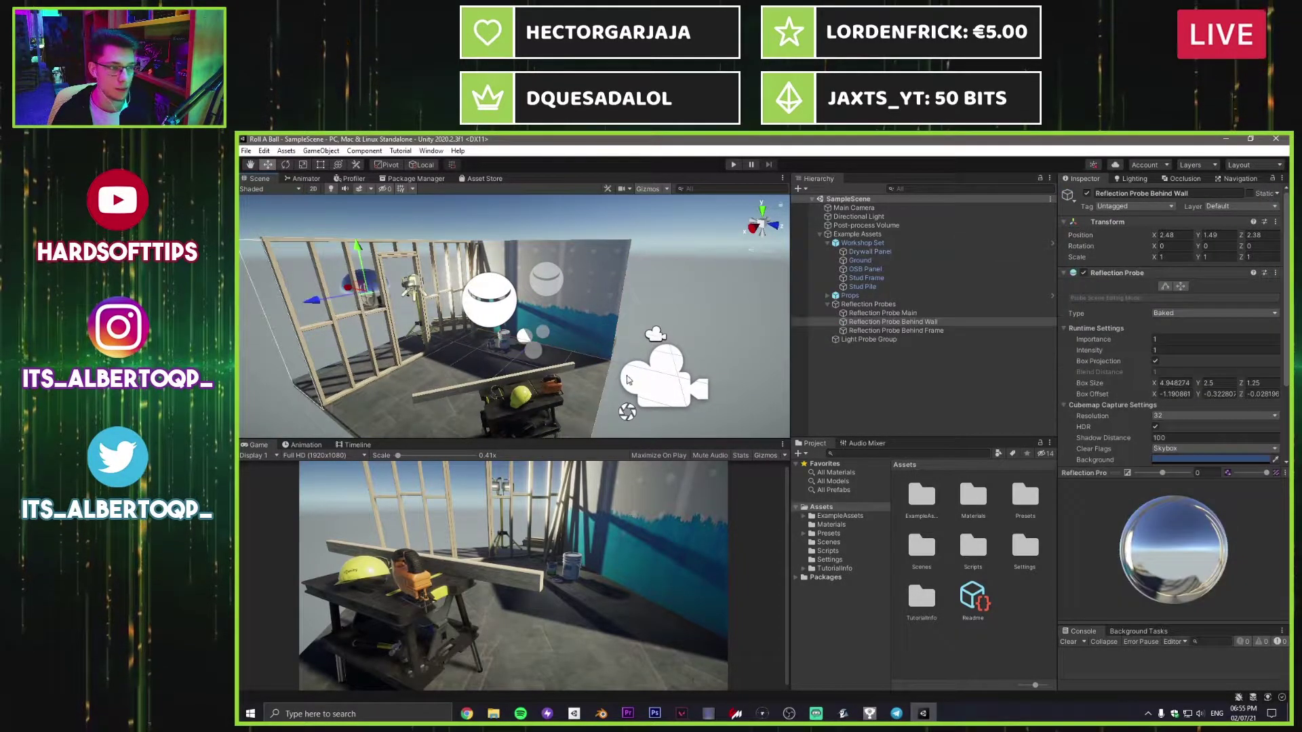
left_click(657, 380)
mouse_move(575, 369)
right_mouse_down()
mouse_move(617, 372)
mouse_move(567, 382)
right_mouse_up()
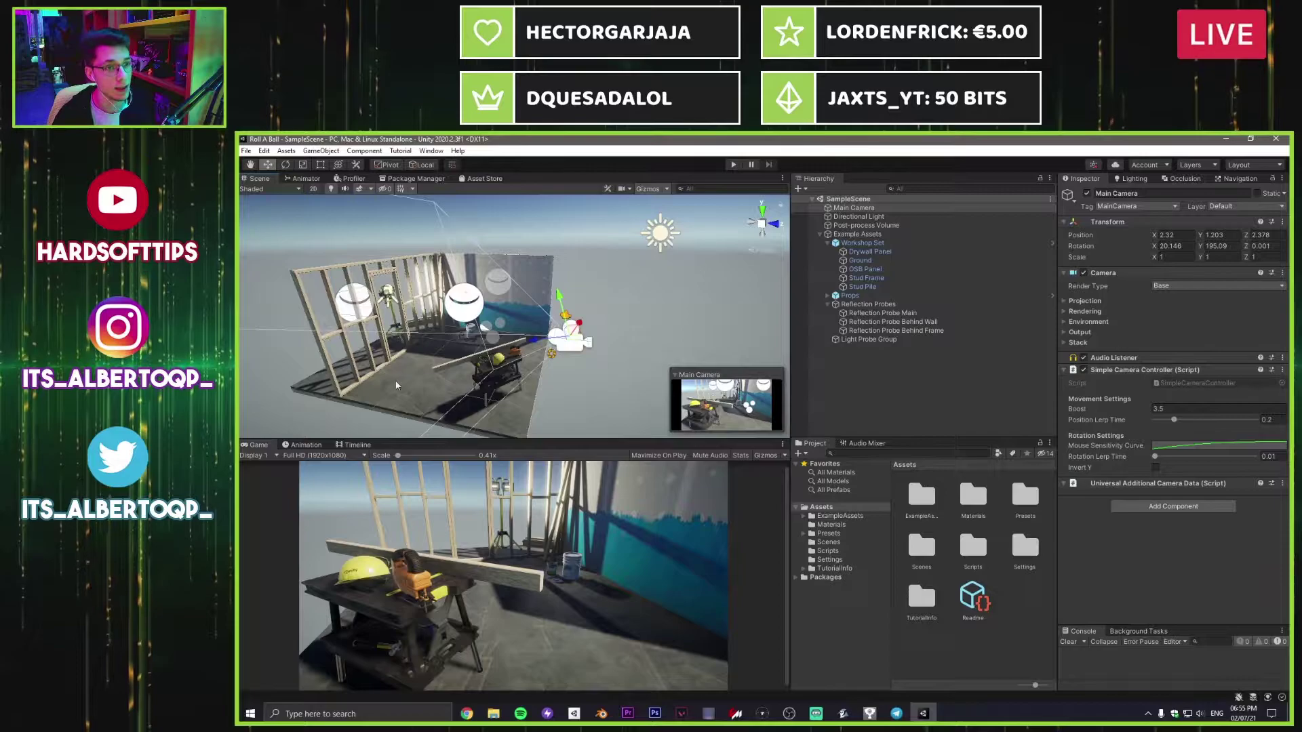
key("f")
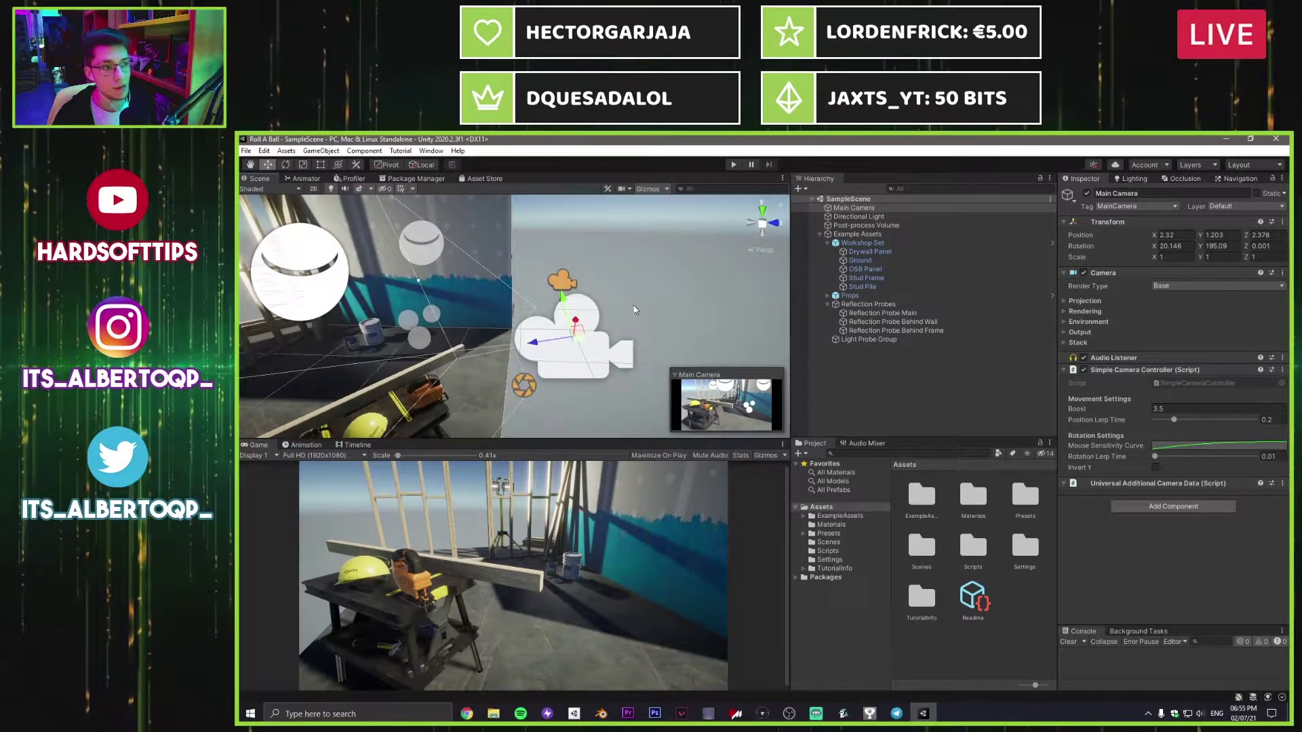
left_click_drag(655, 320, 588, 331, "alt")
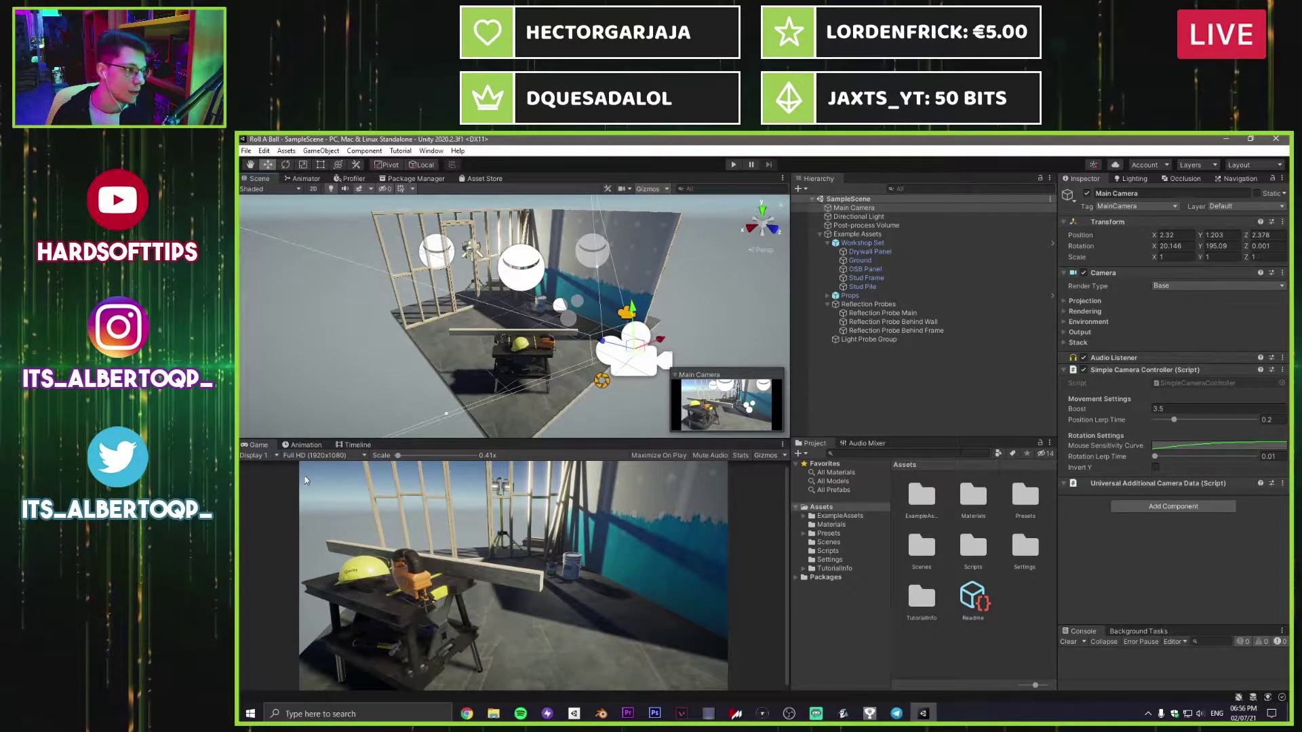
Step: Review the resolutions and aspect ratios available for the Game view
left_click(312, 457)
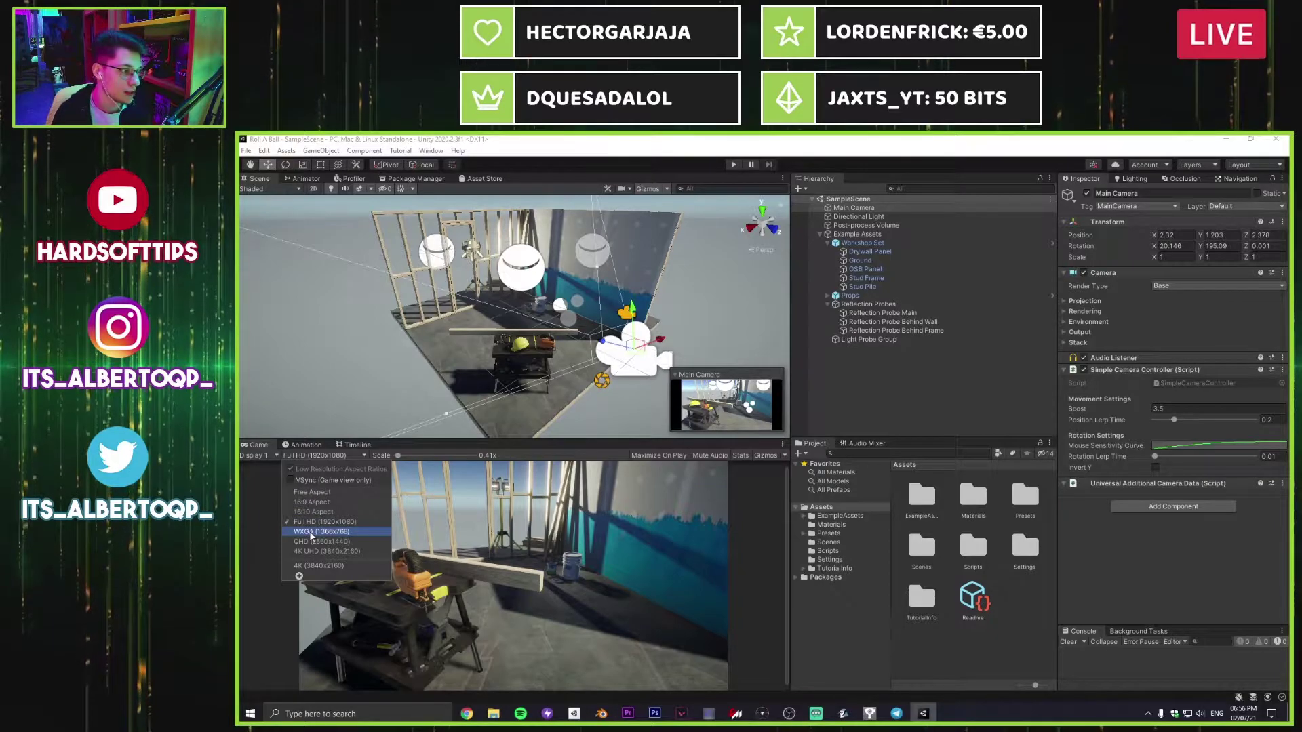
left_click(320, 457)
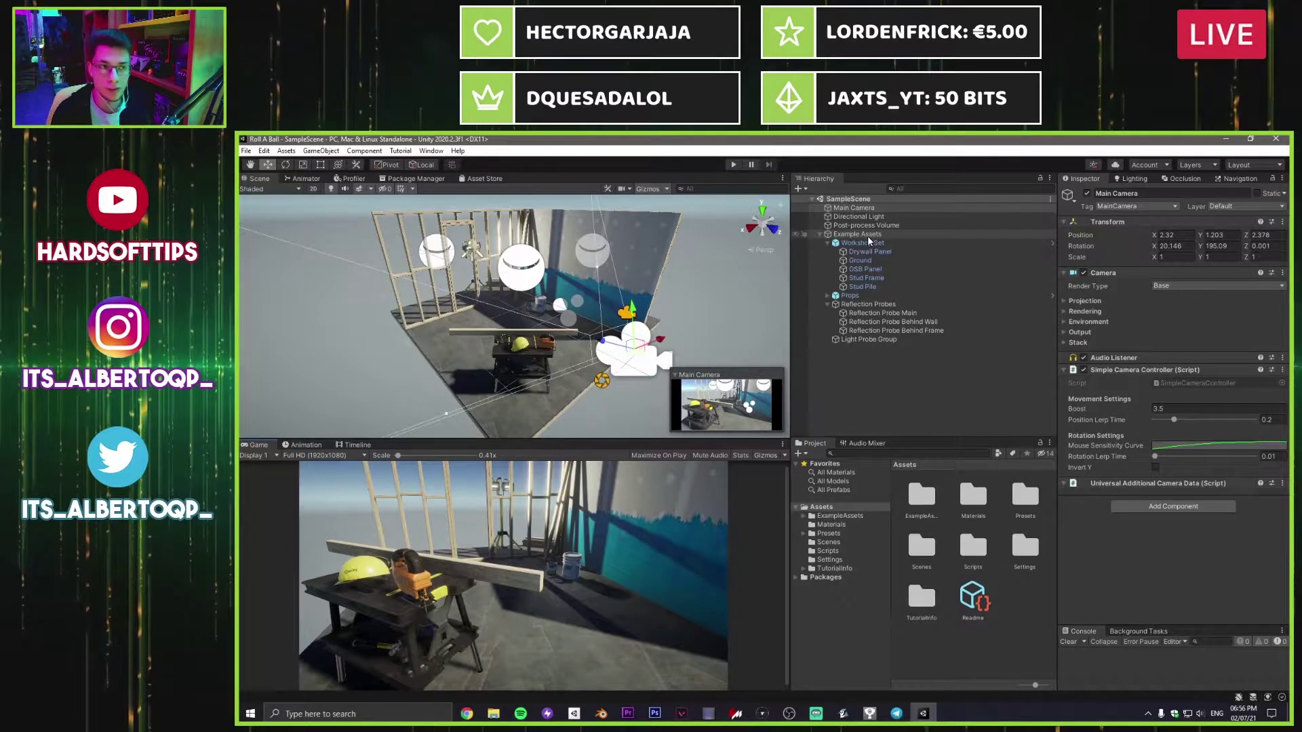
Step: Nudge the Main Camera slightly to about X 2.322, Y 1.202, Z 2.374, keeping it selected
left_click_drag(634, 362, 636, 359)
left_click(847, 207)
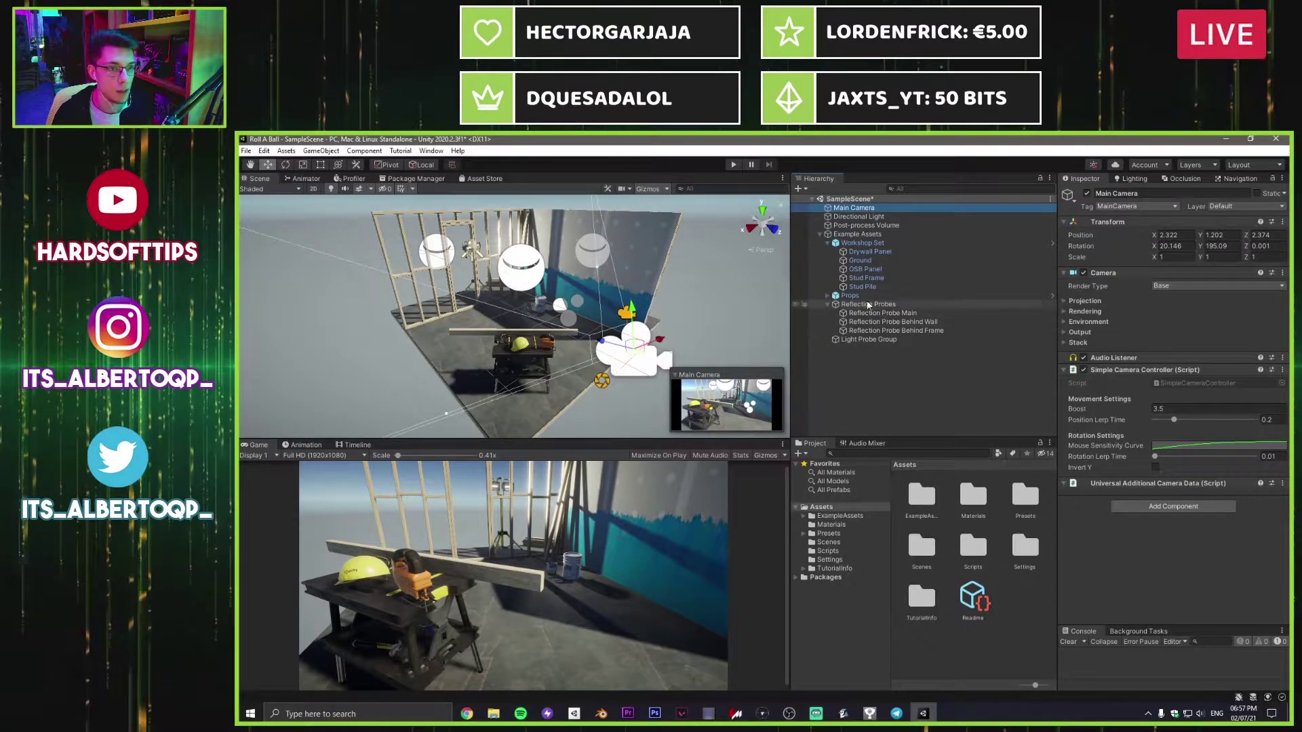
Step: Move the Ground object of the Workshop Set within Example Assets to about X 0.15, Z 0.77
left_click(857, 234)
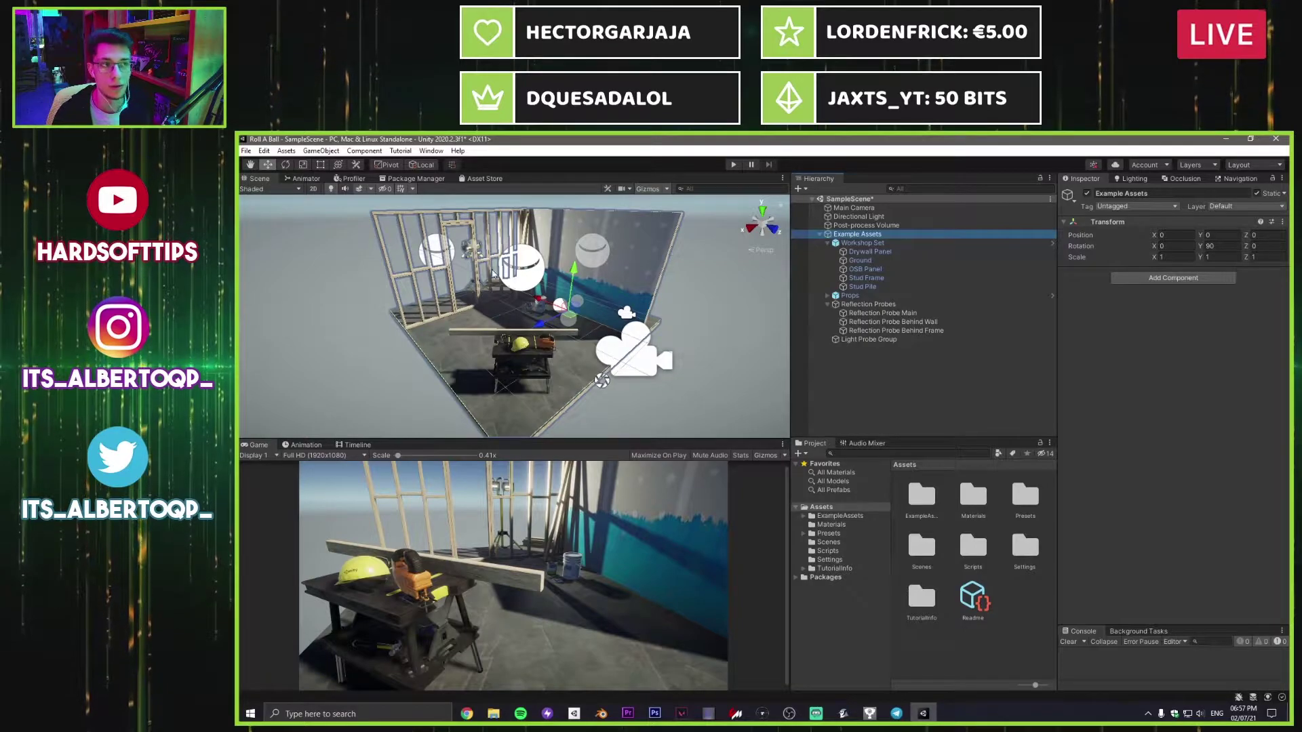
left_click(857, 262)
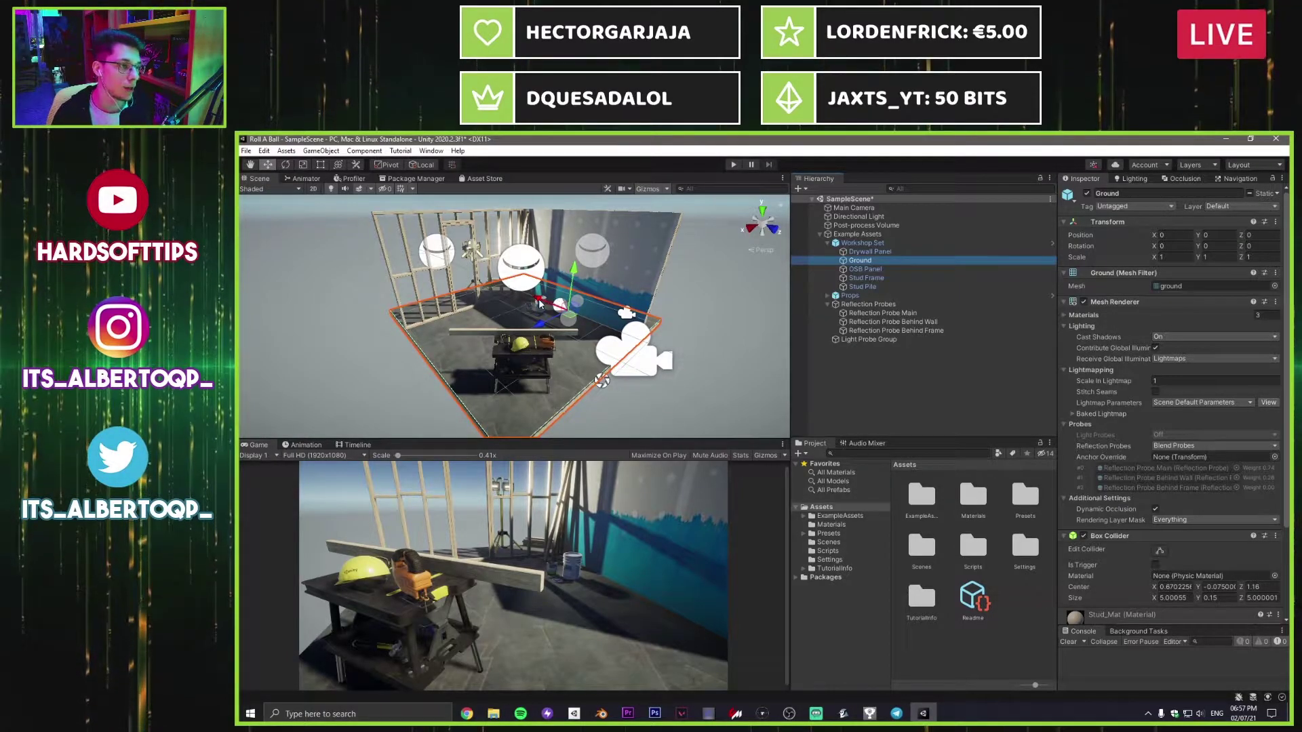
mouse_move(541, 304)
left_mouse_down()
mouse_move(536, 327)
mouse_move(555, 274)
mouse_move(555, 307)
left_mouse_up()
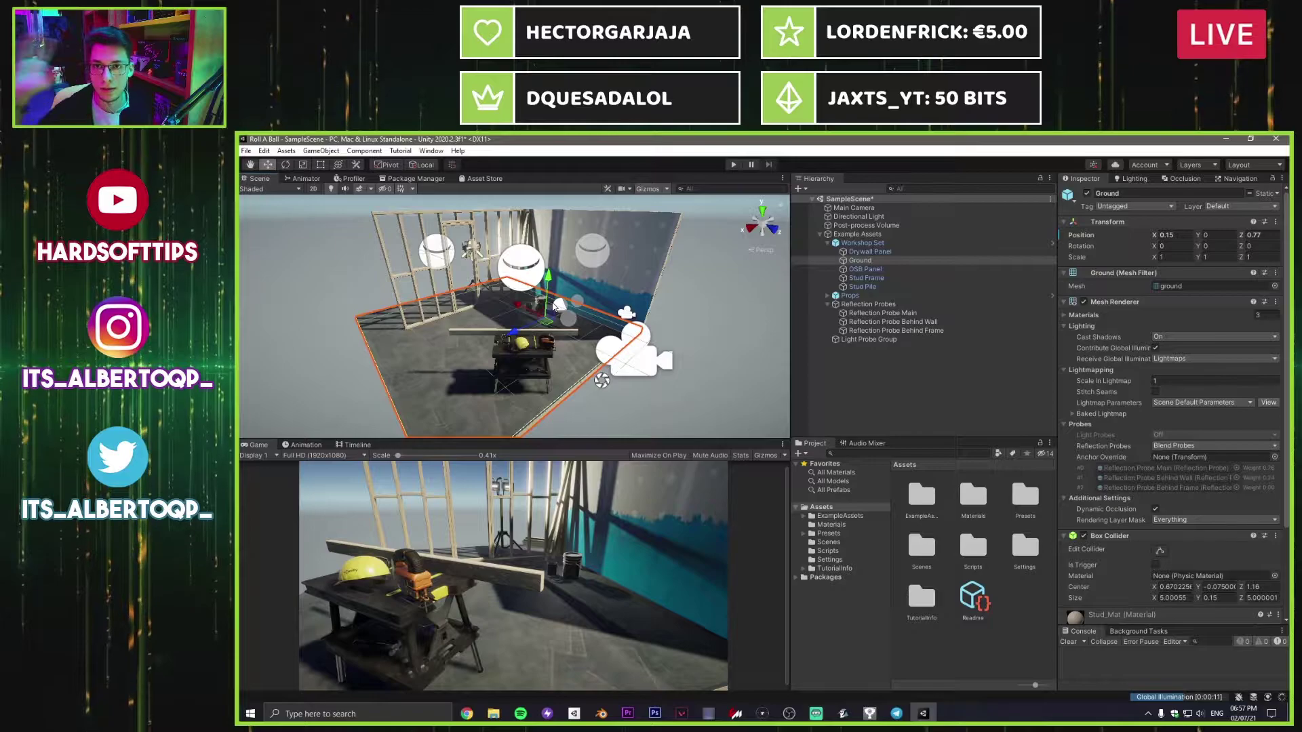
Step: Turn off automatic lighting generation in the scene's lightmapping settings
left_click(924, 385)
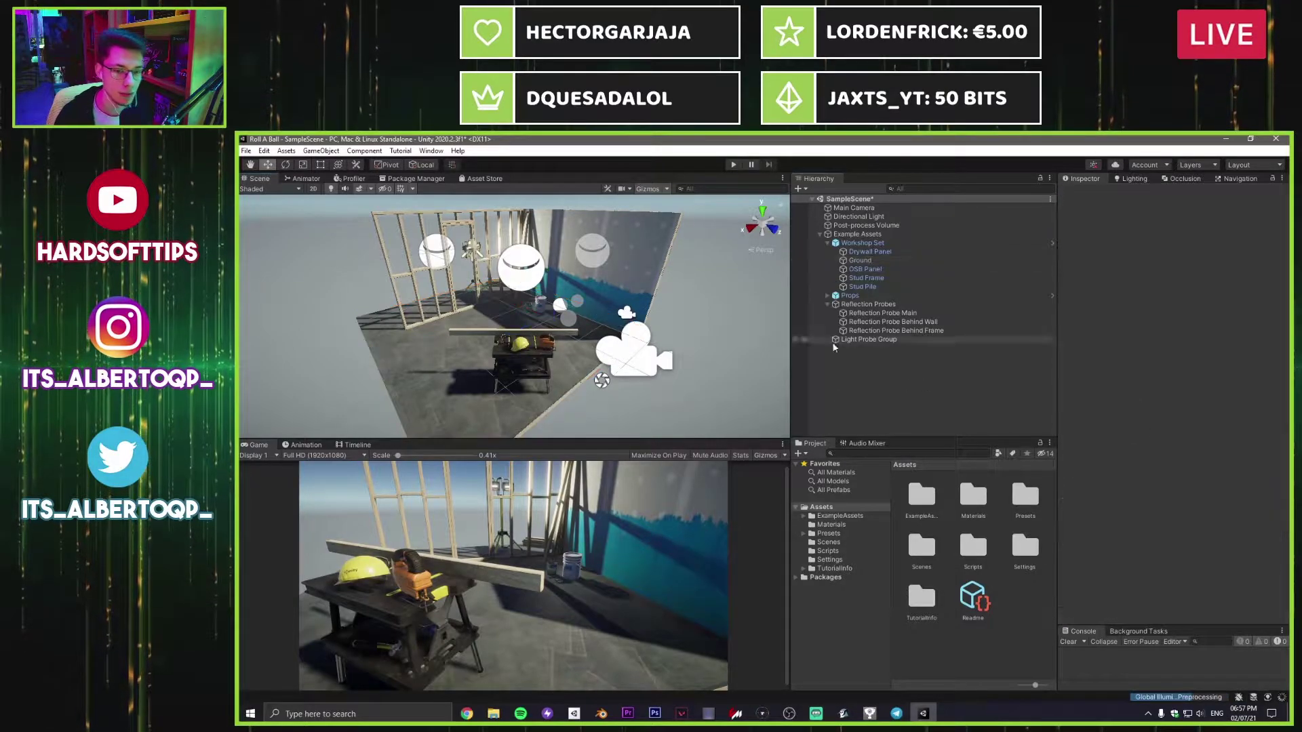
left_click(1132, 178)
left_click(1140, 561)
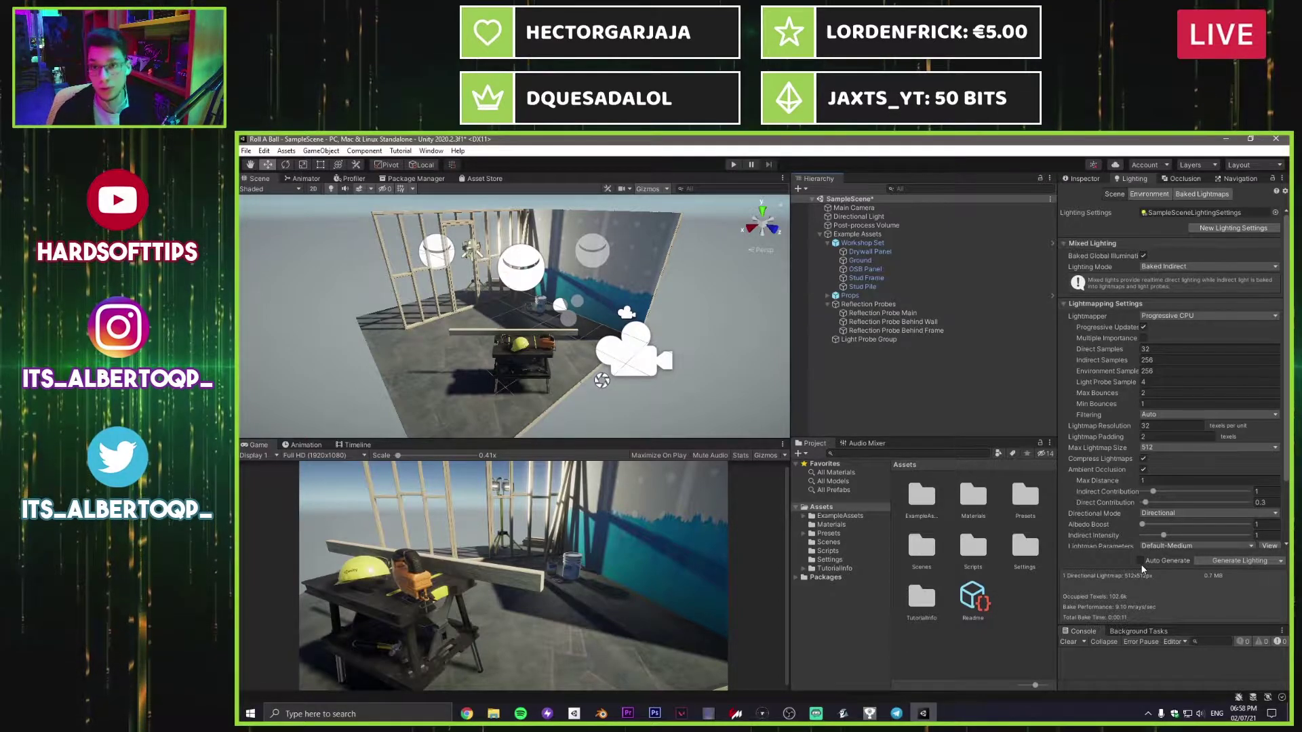
left_click(1078, 178)
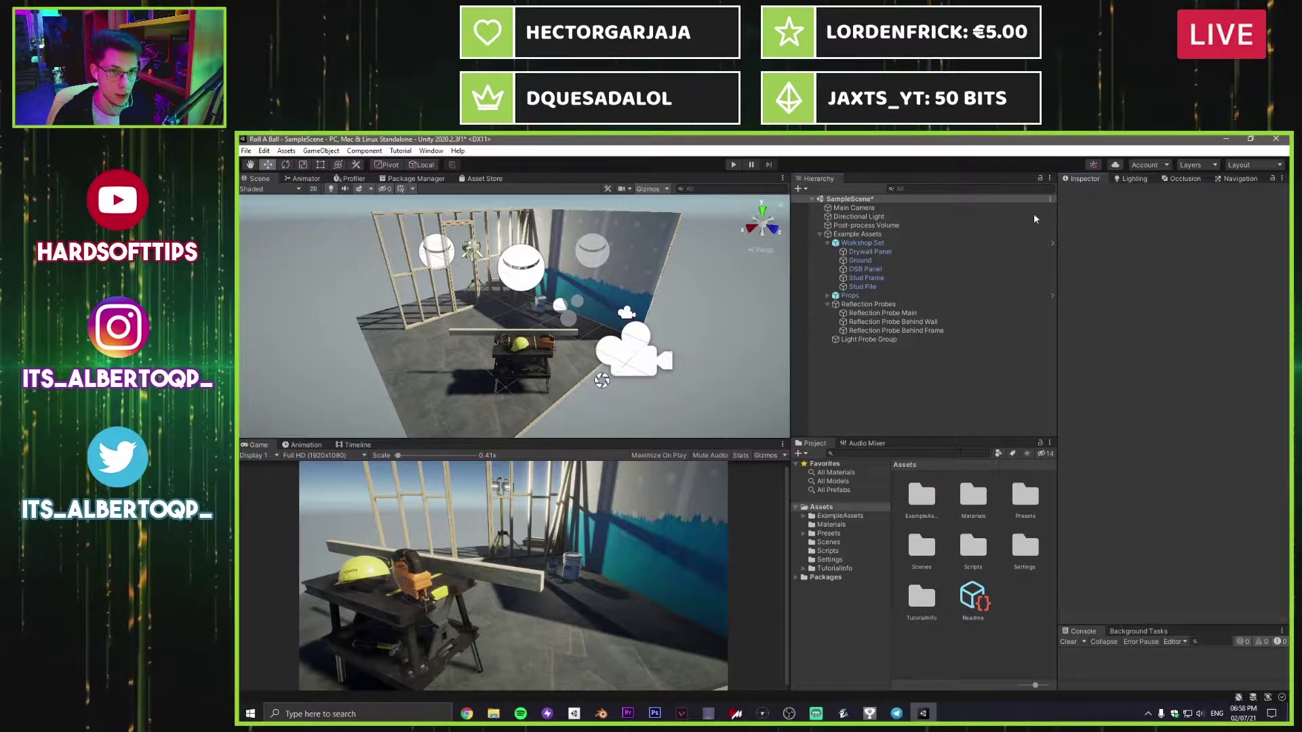
Step: Move the Ground object to about Z 0.27 and rotate it to about X 16.6, Y -17.1, Z -38.3
left_click(465, 379)
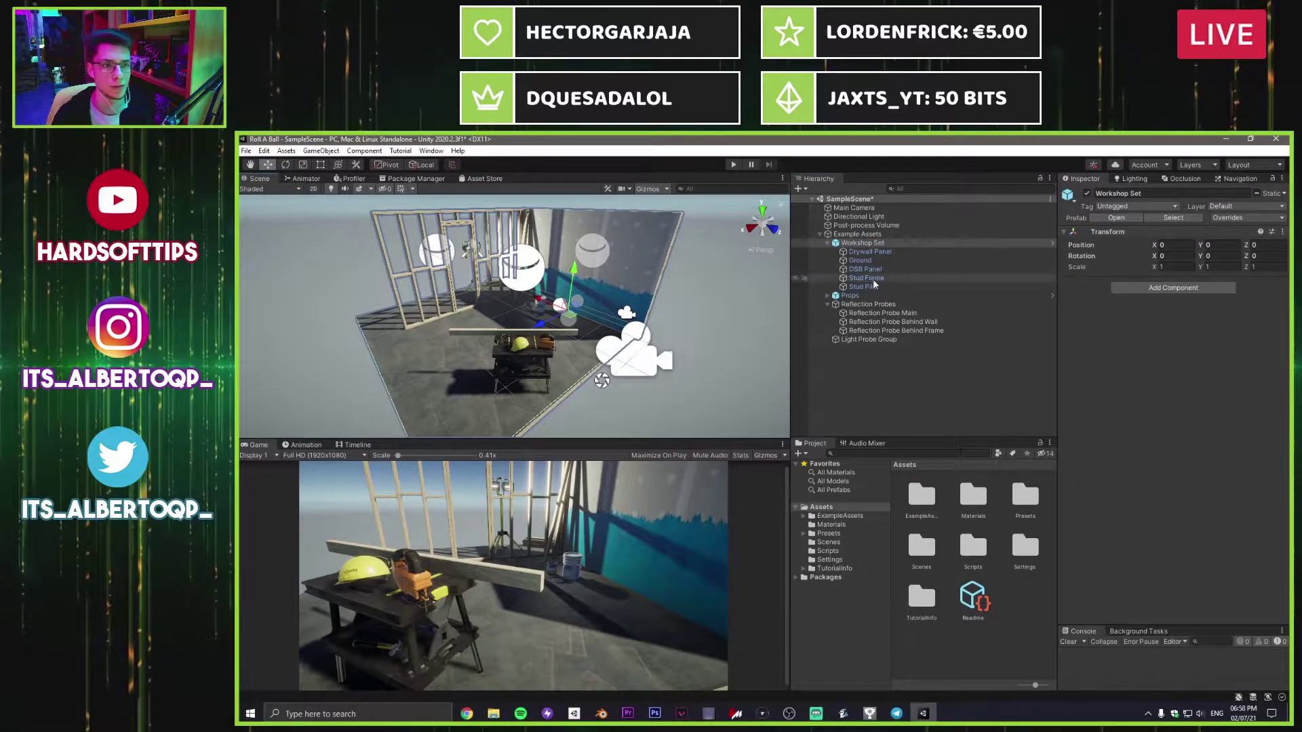
left_click(859, 260)
left_click_drag(524, 344, 551, 373)
left_click(285, 165)
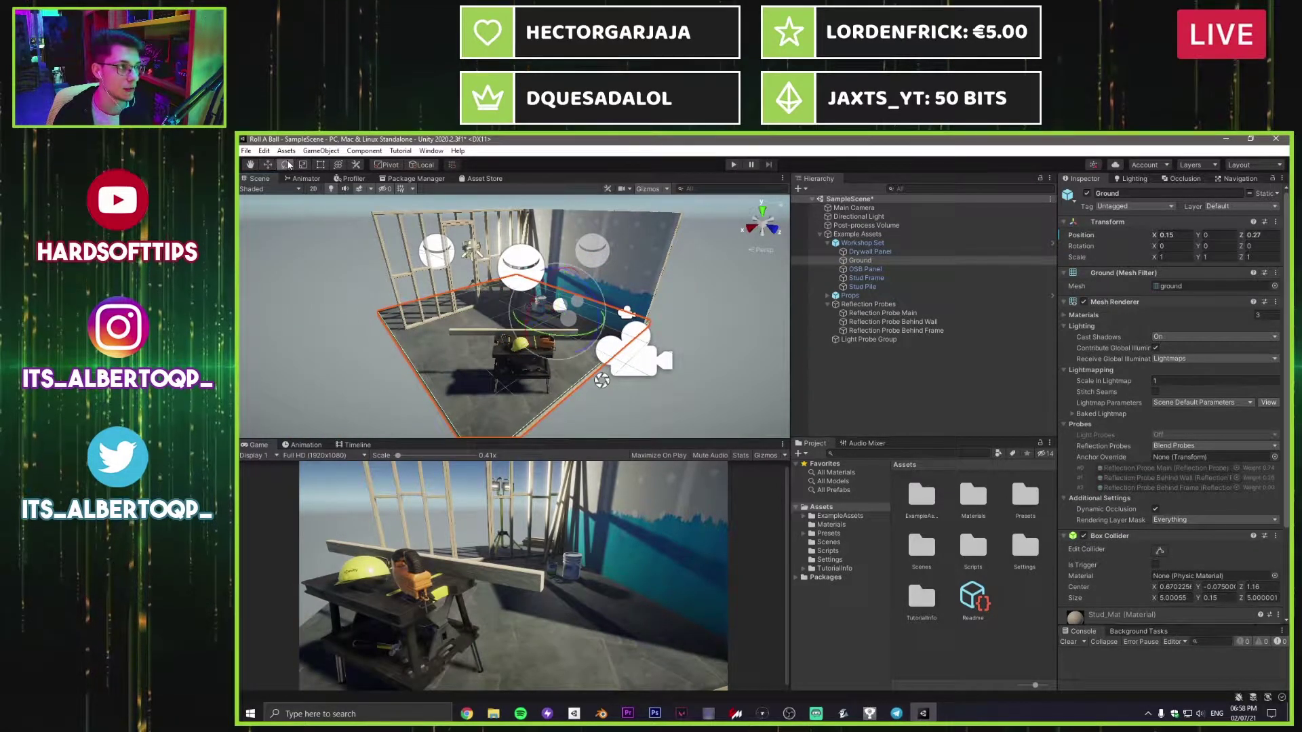
left_click_drag(532, 319, 601, 372)
Step: Scale the Ground object to about X 2.02, Y 1.46, Z 1.30
left_click(303, 165)
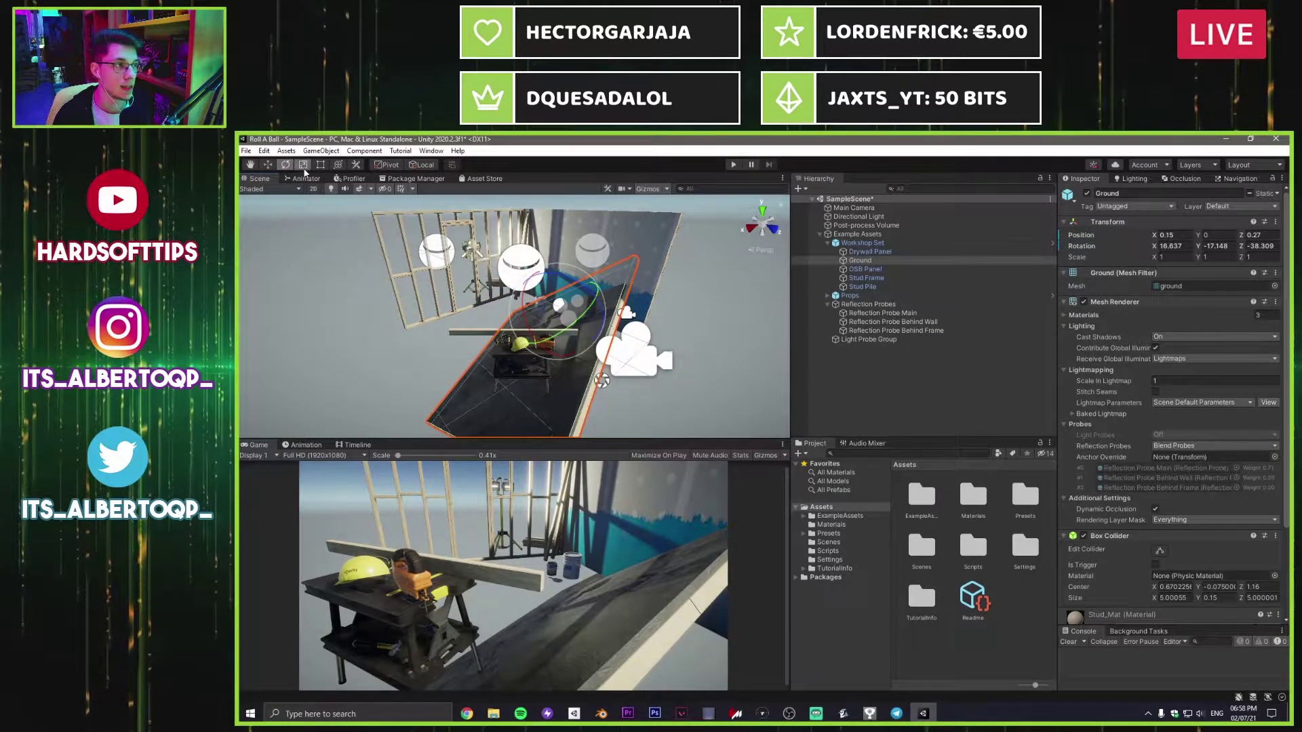
scroll(525, 322, "down", 3)
left_click_drag(522, 323, 525, 350)
left_click_drag(519, 279, 445, 425)
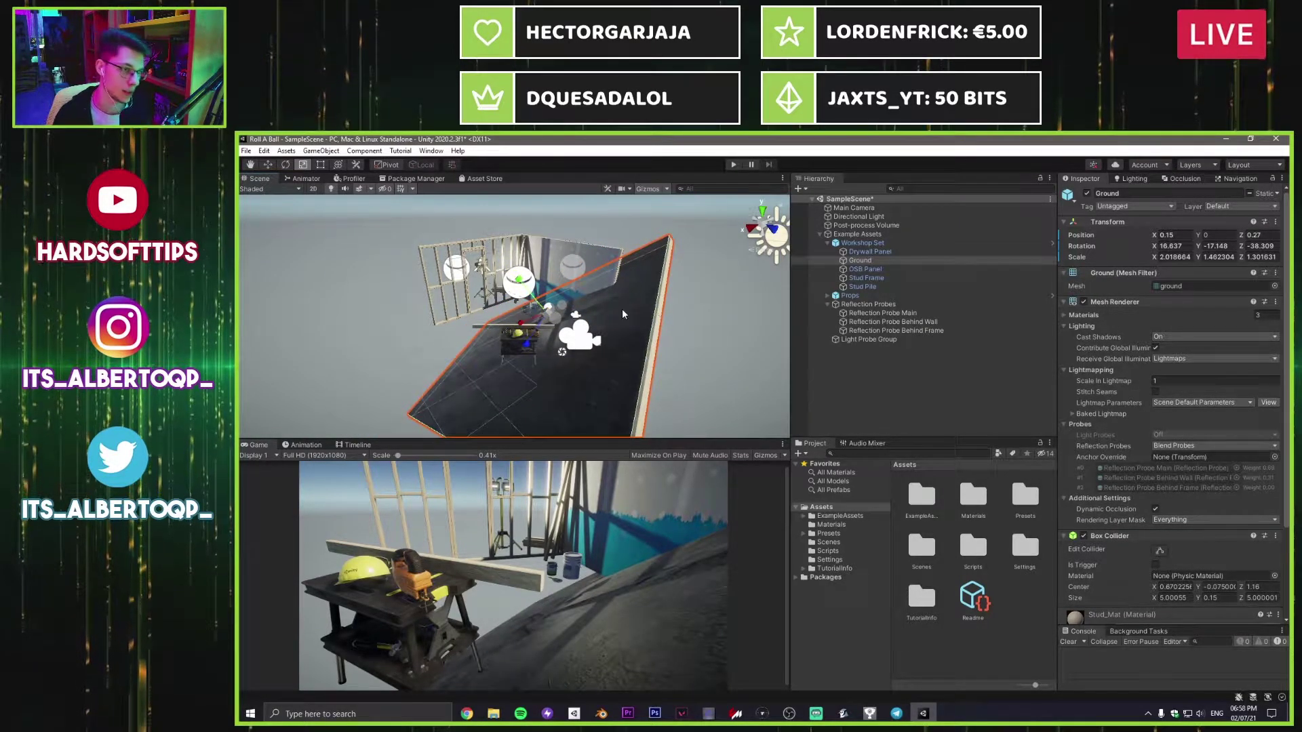
Step: Undo the scale, rotation and Z-axis move edits made to the Ground object
key("ctrl+z")
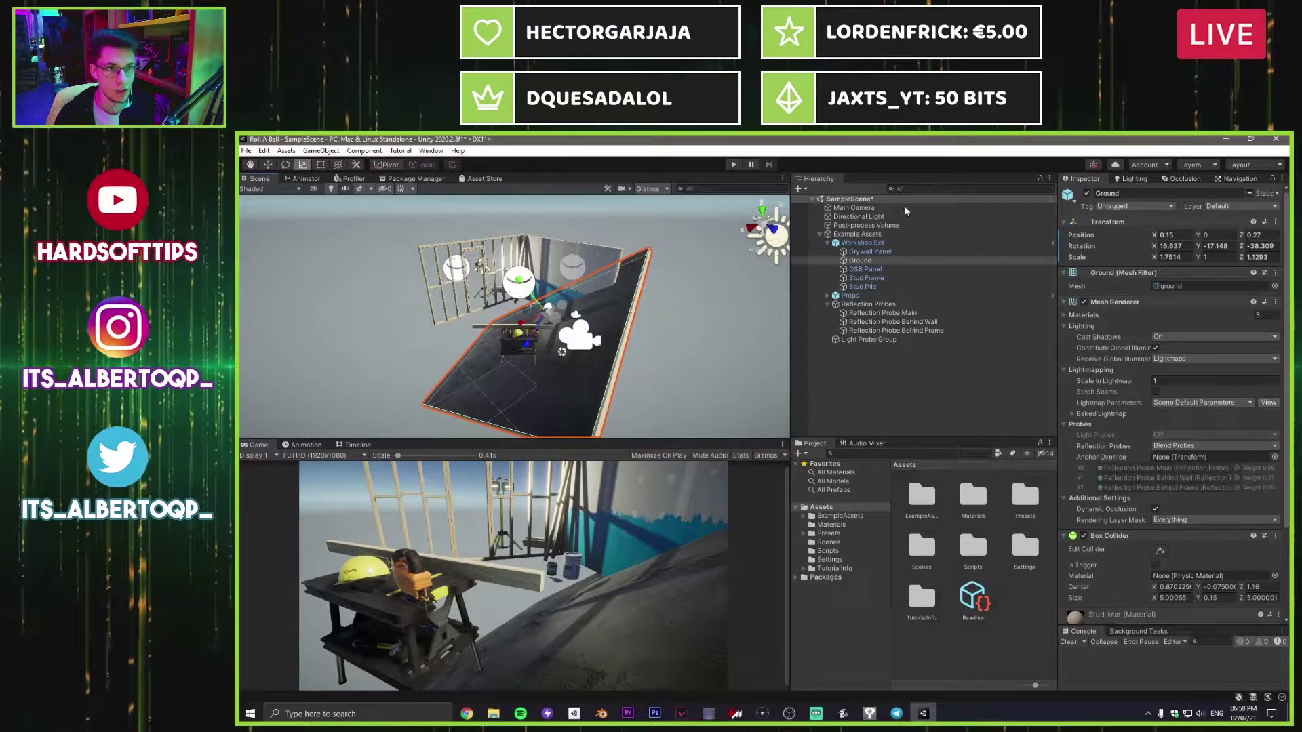
key("ctrl+z")
key("ctrl+z")
key("ctrl+z")
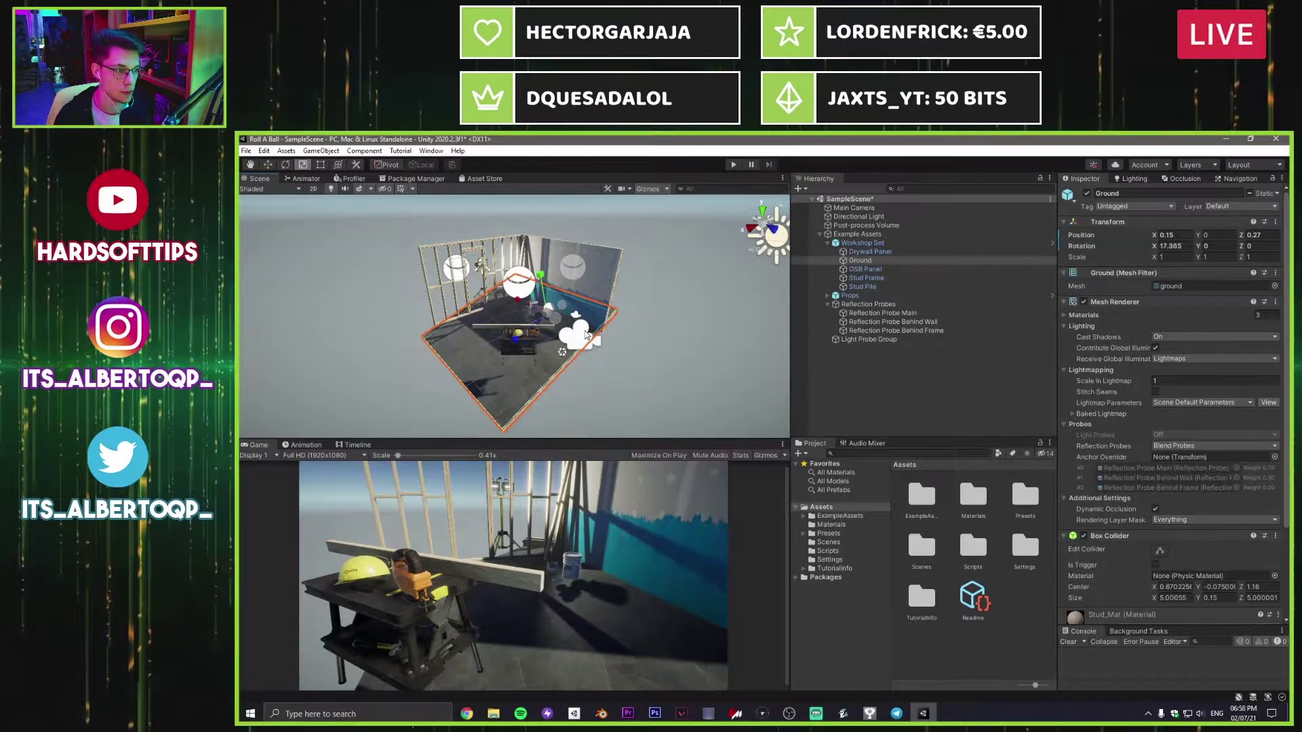
key("ctrl+z")
key("ctrl+z")
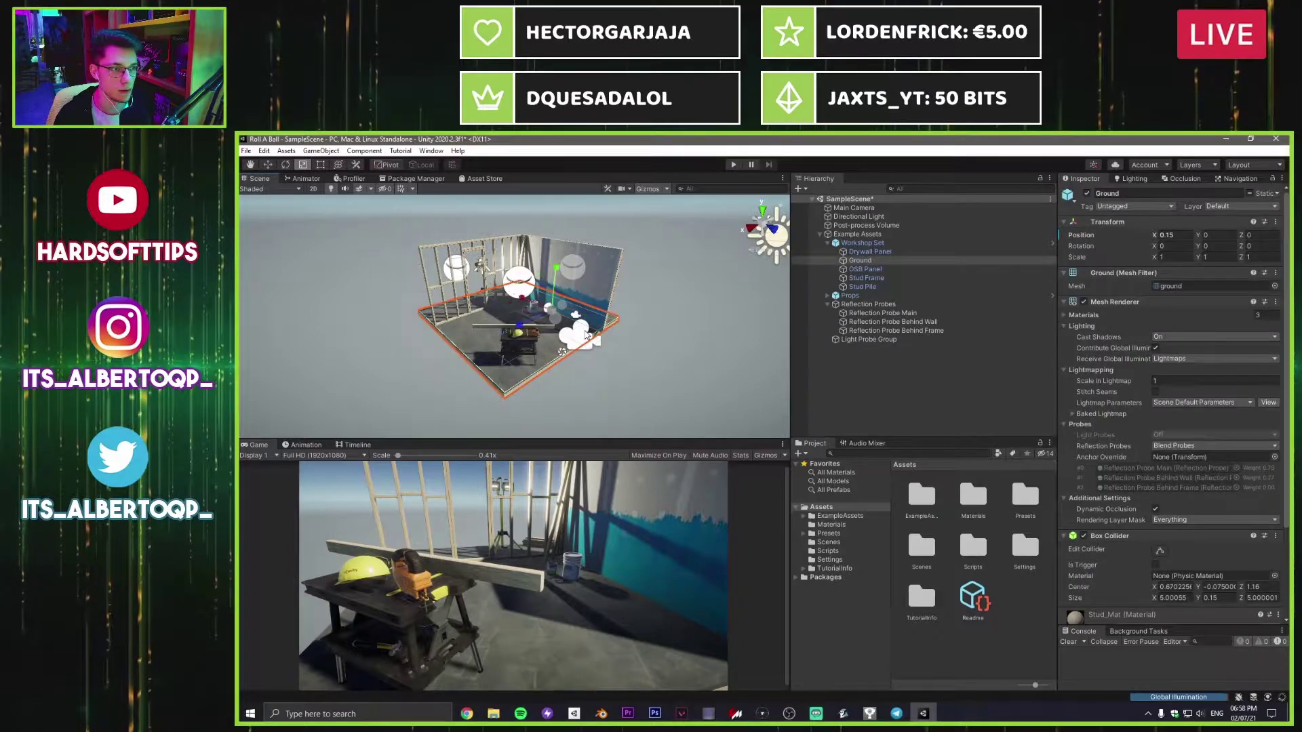
Step: Check the scene's lightmapping settings, and inspect the components of the Main Camera and the Directional Light
left_click(1034, 355)
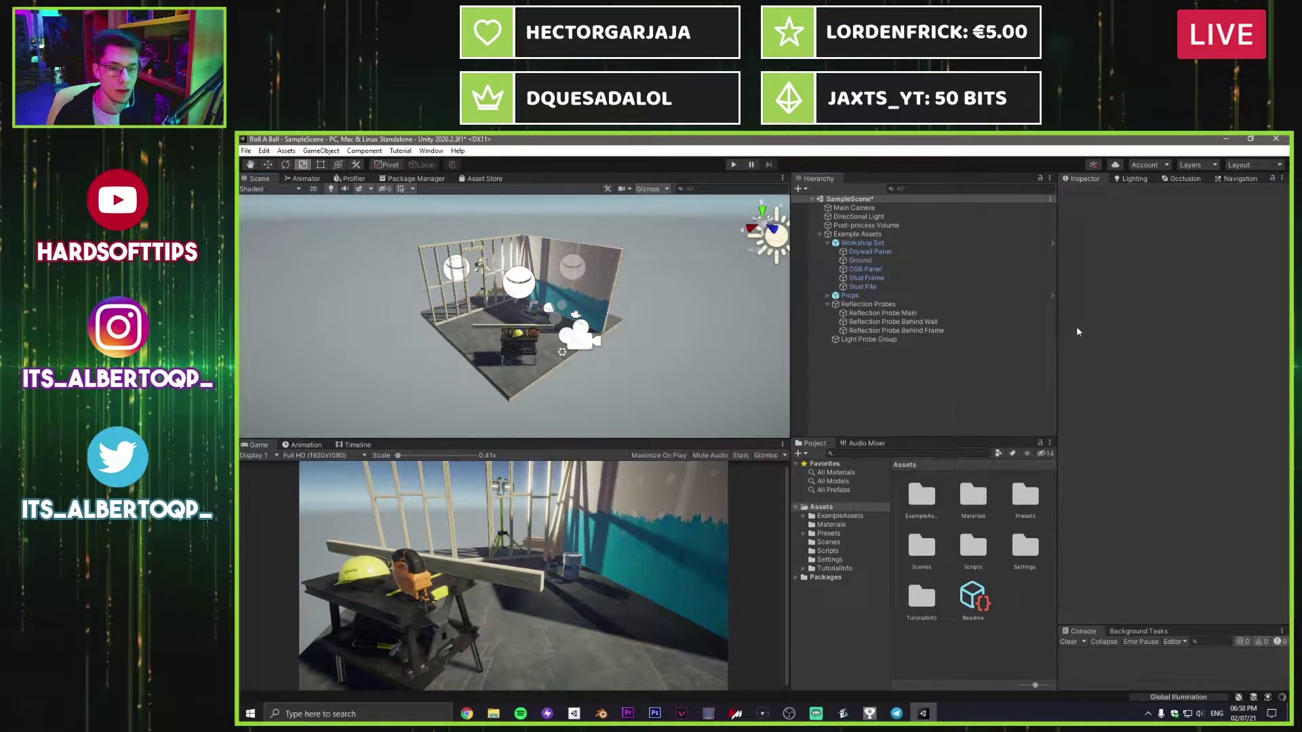
left_click(1130, 179)
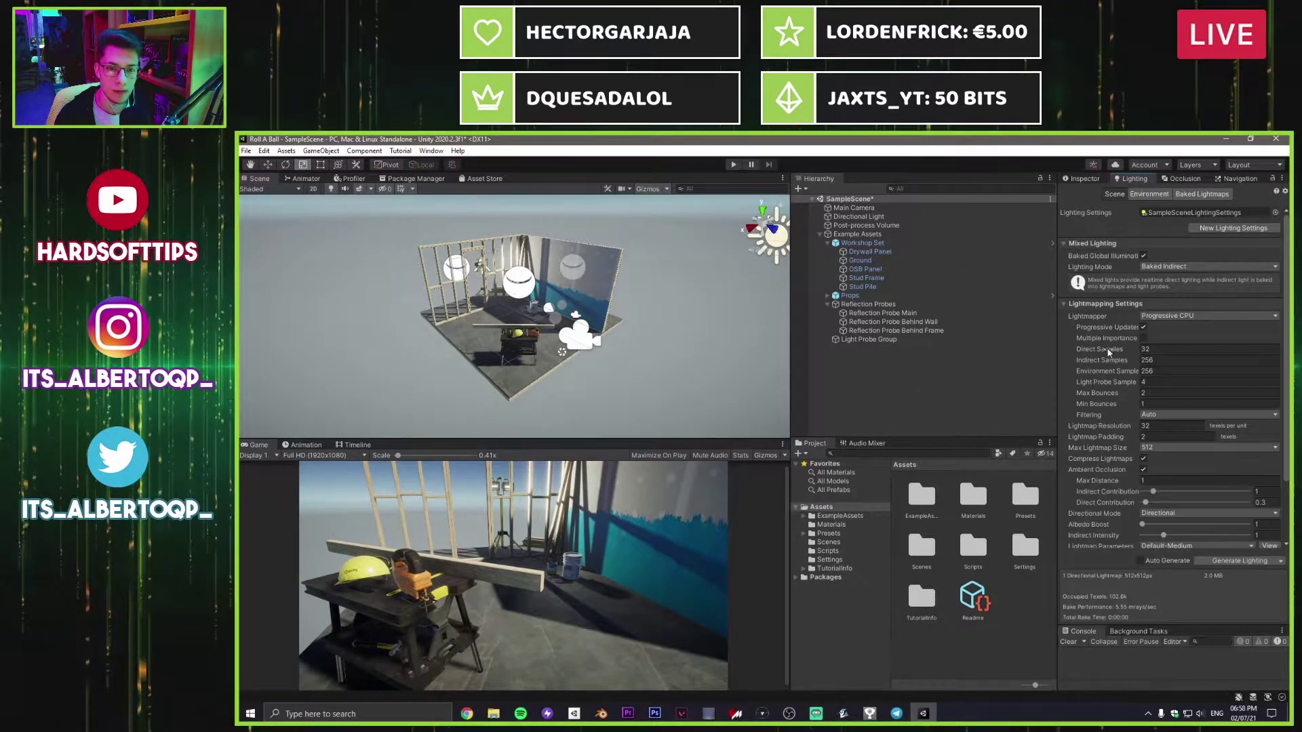
left_click(1083, 178)
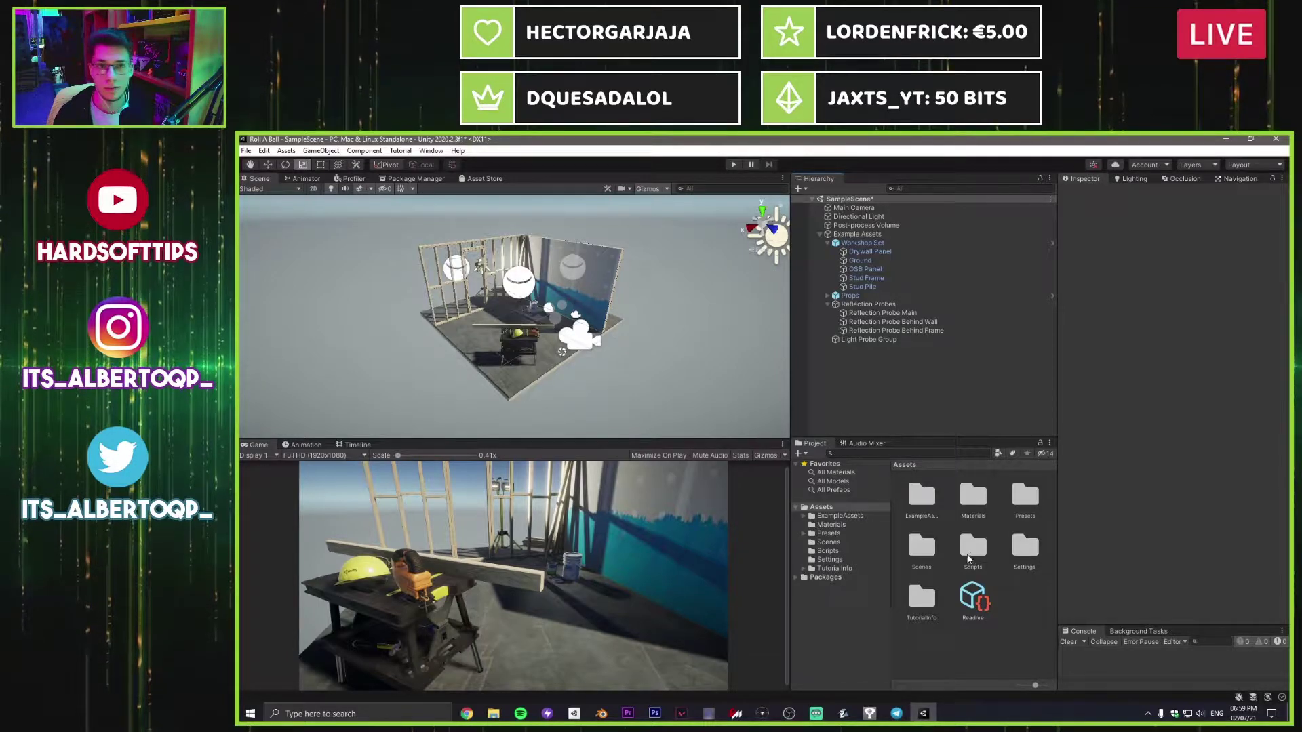
left_click(853, 209)
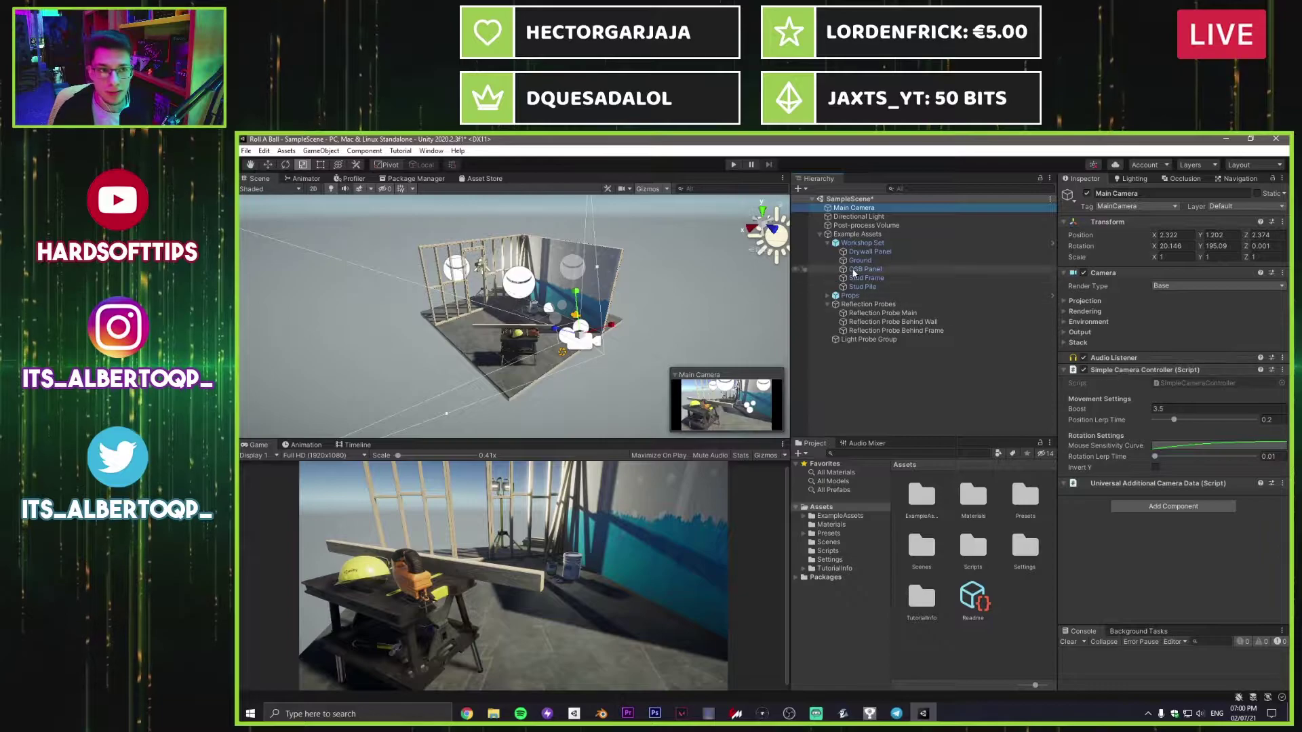
left_click(858, 216)
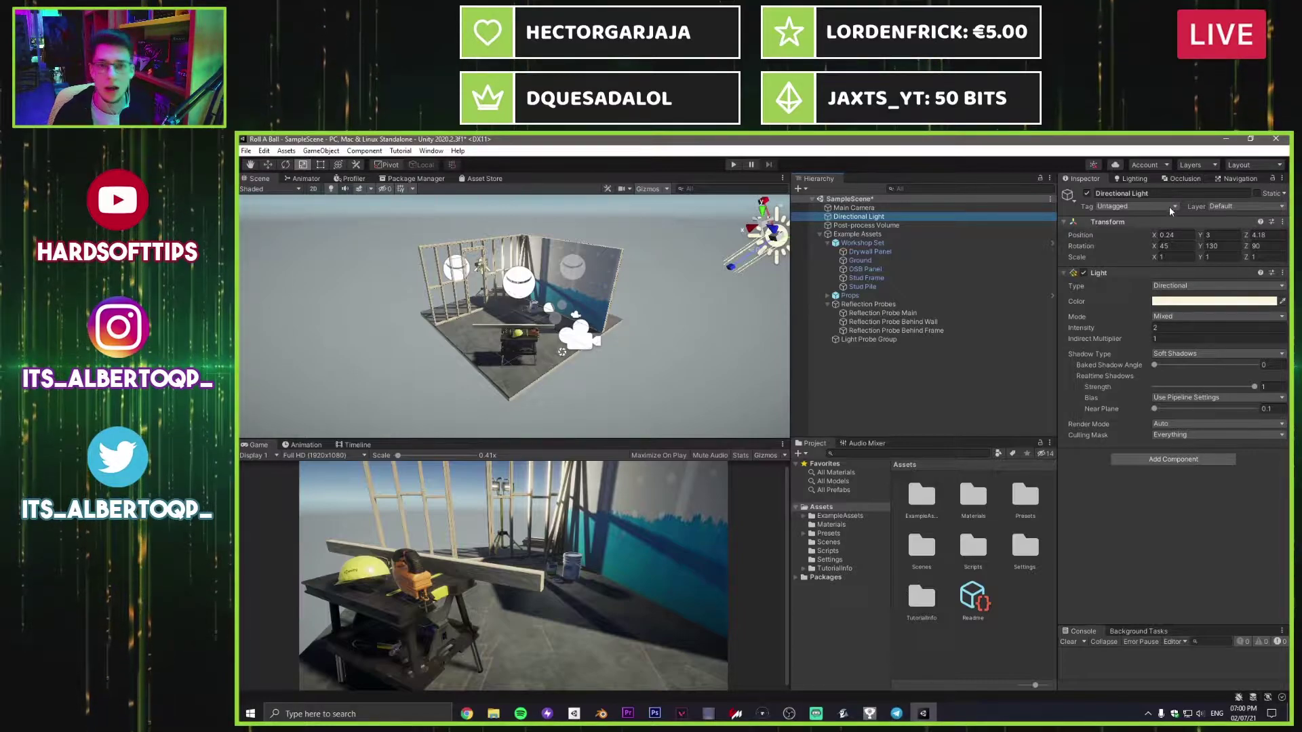
Step: Review the Lighting, Occlusion and Navigation settings, returning to the Directional Light's properties
left_click(1131, 178)
scroll(1105, 417, "down", 2)
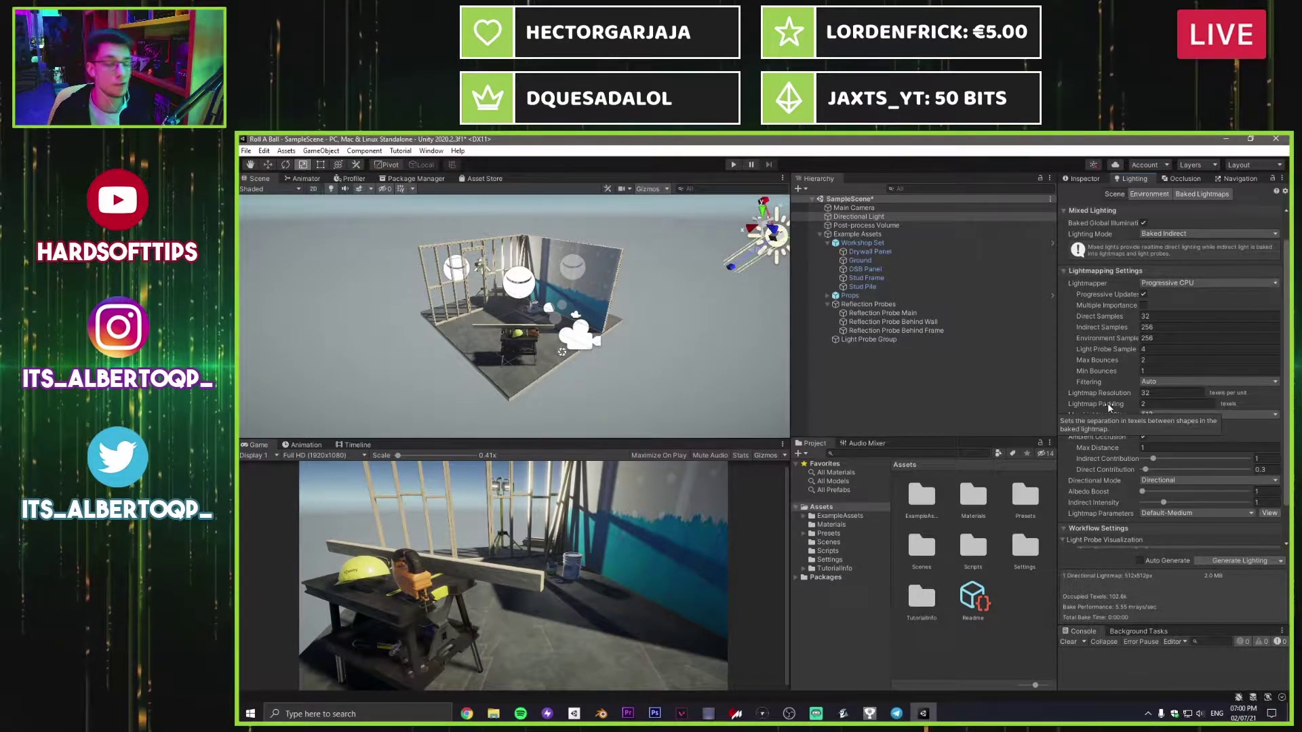
scroll(1124, 323, "up", 2)
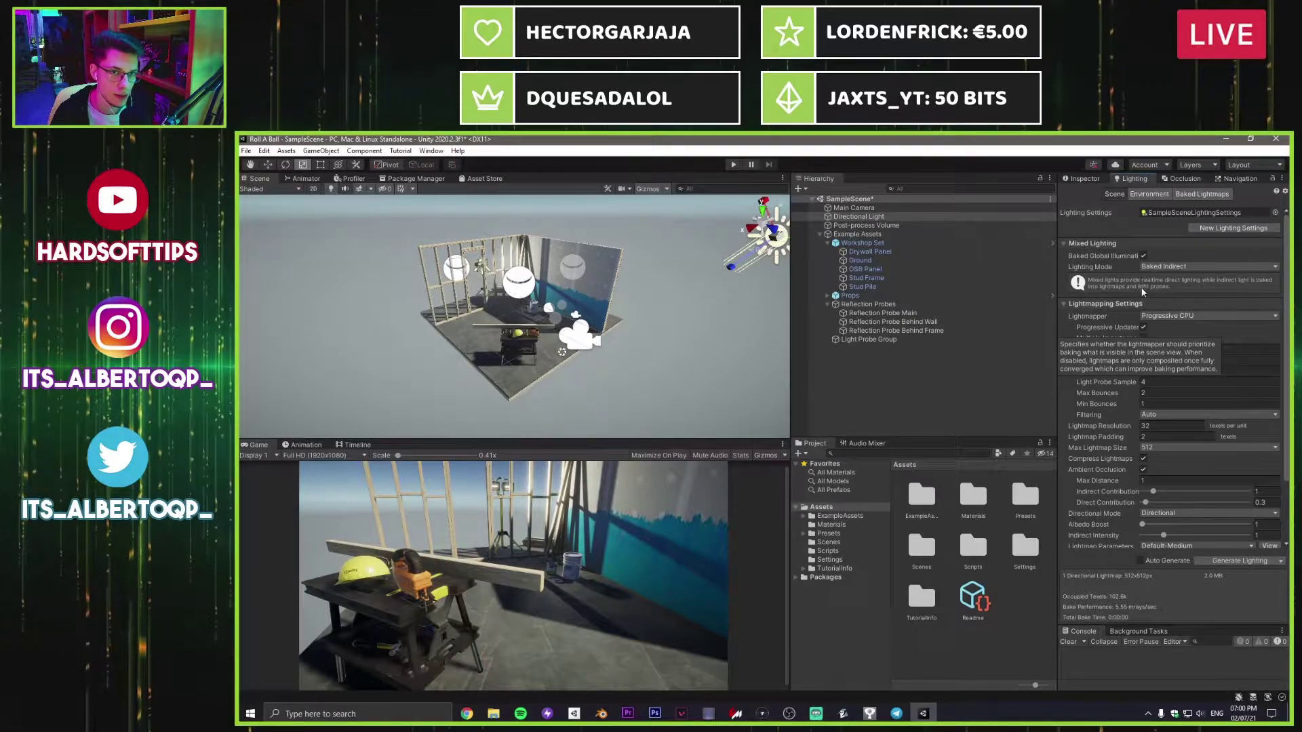
left_click(1192, 178)
left_click(1231, 180)
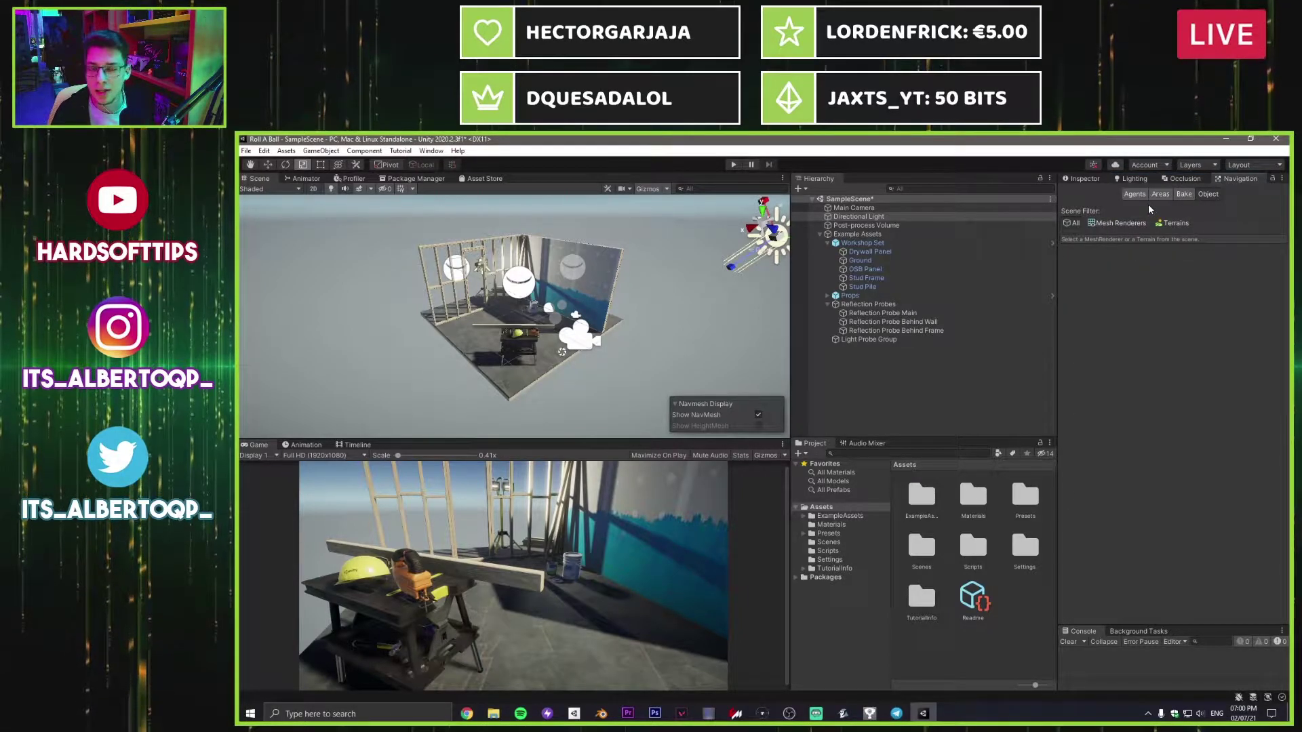
left_click(1081, 178)
Step: Look over the Audio Mixer, Animation and Timeline windows, returning to the project assets and the Game view
left_click(864, 443)
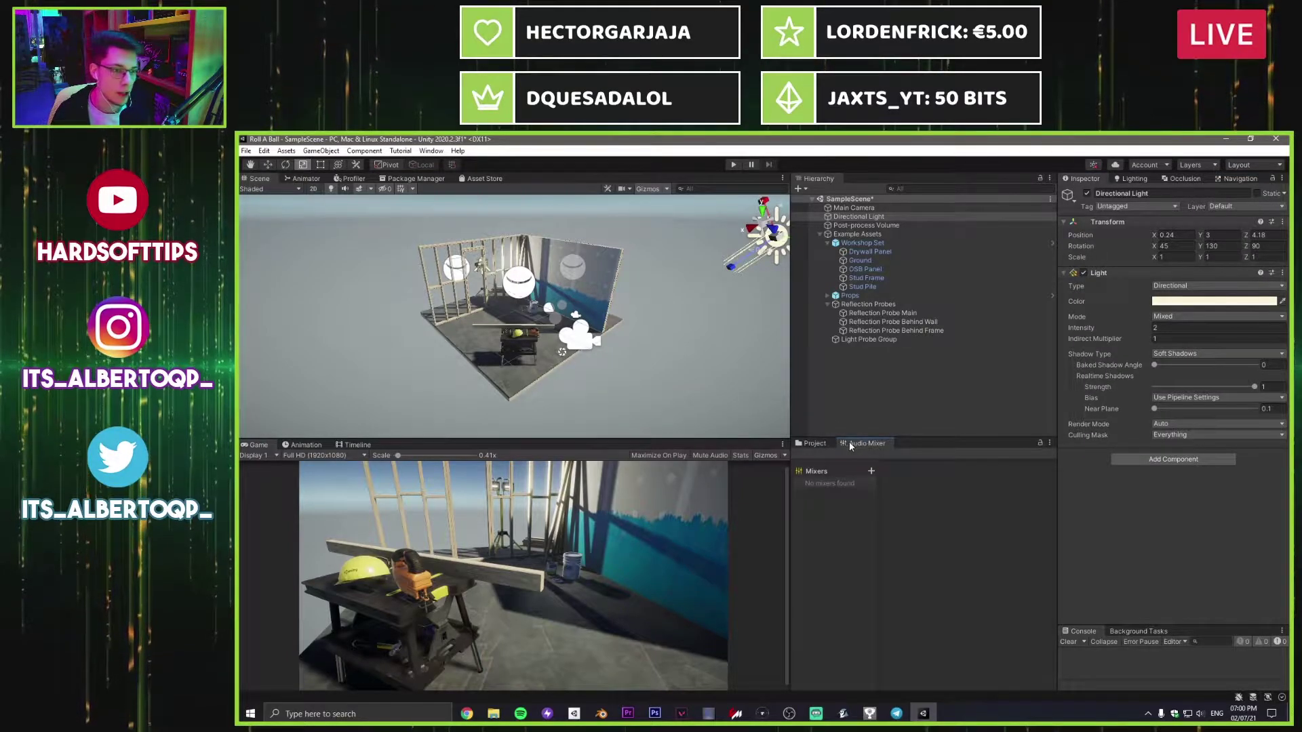
left_click(818, 443)
left_click(288, 445)
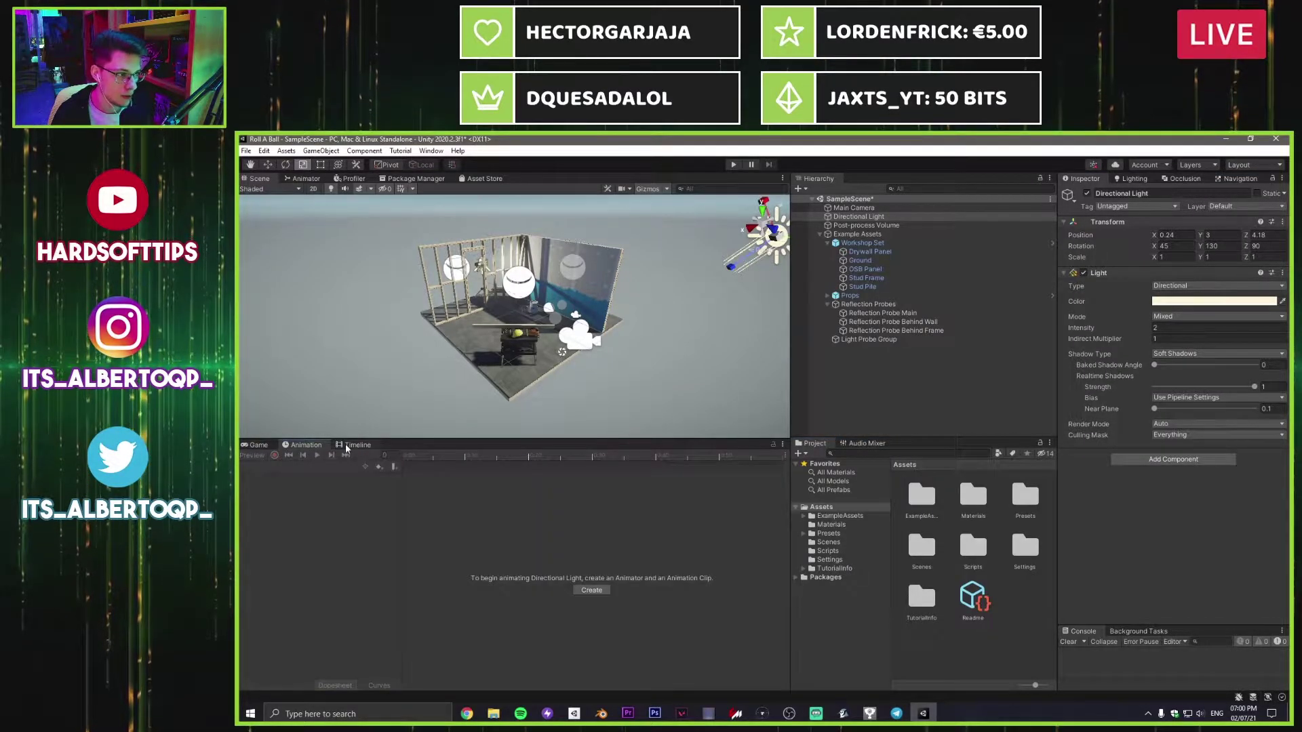
left_click(342, 444)
left_click(258, 446)
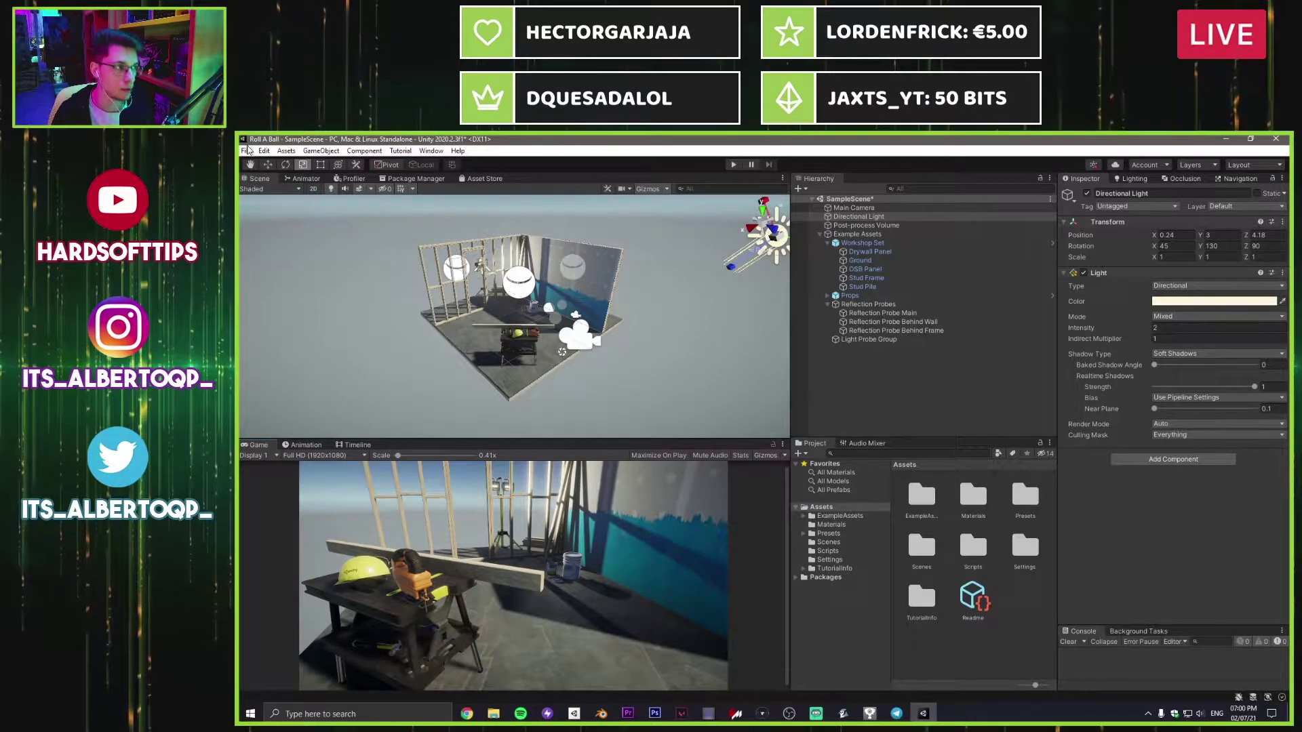
Step: Create a new scene from the Basic (Built-in) template, discarding the unsaved changes to SampleScene
left_click(246, 150)
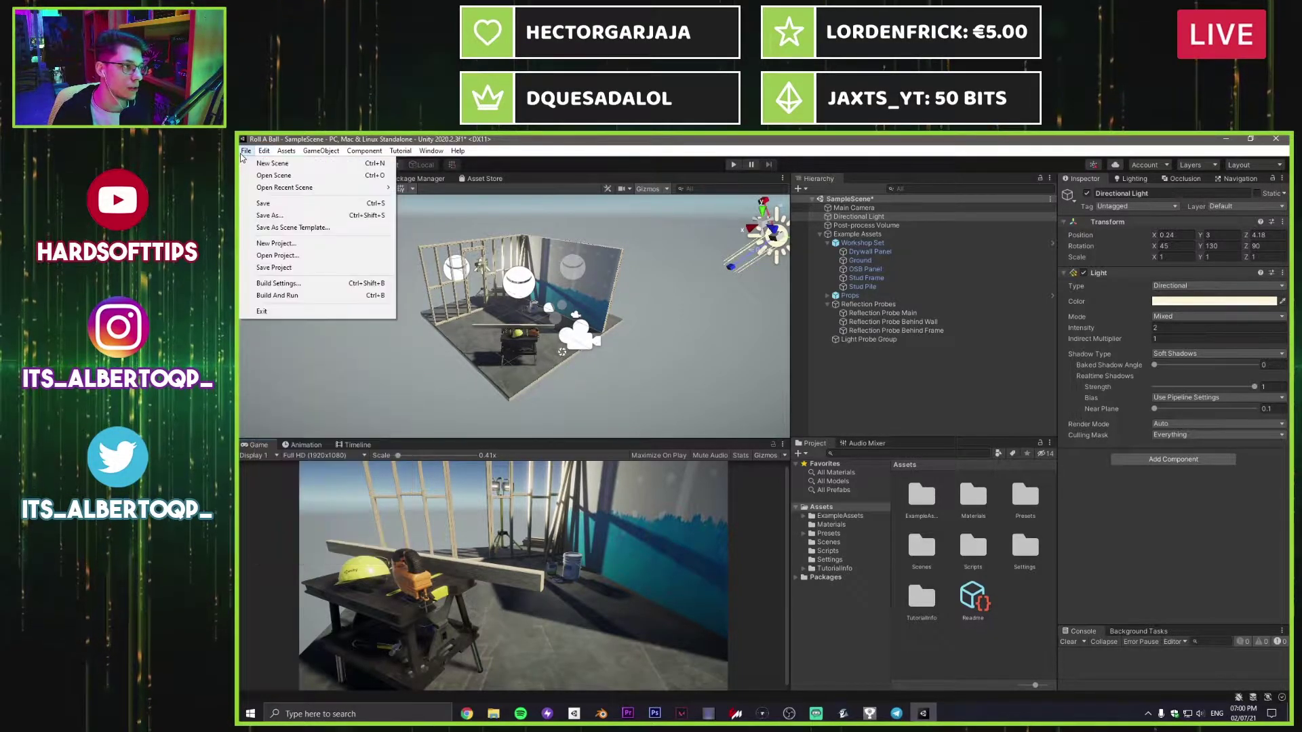
left_click(250, 163)
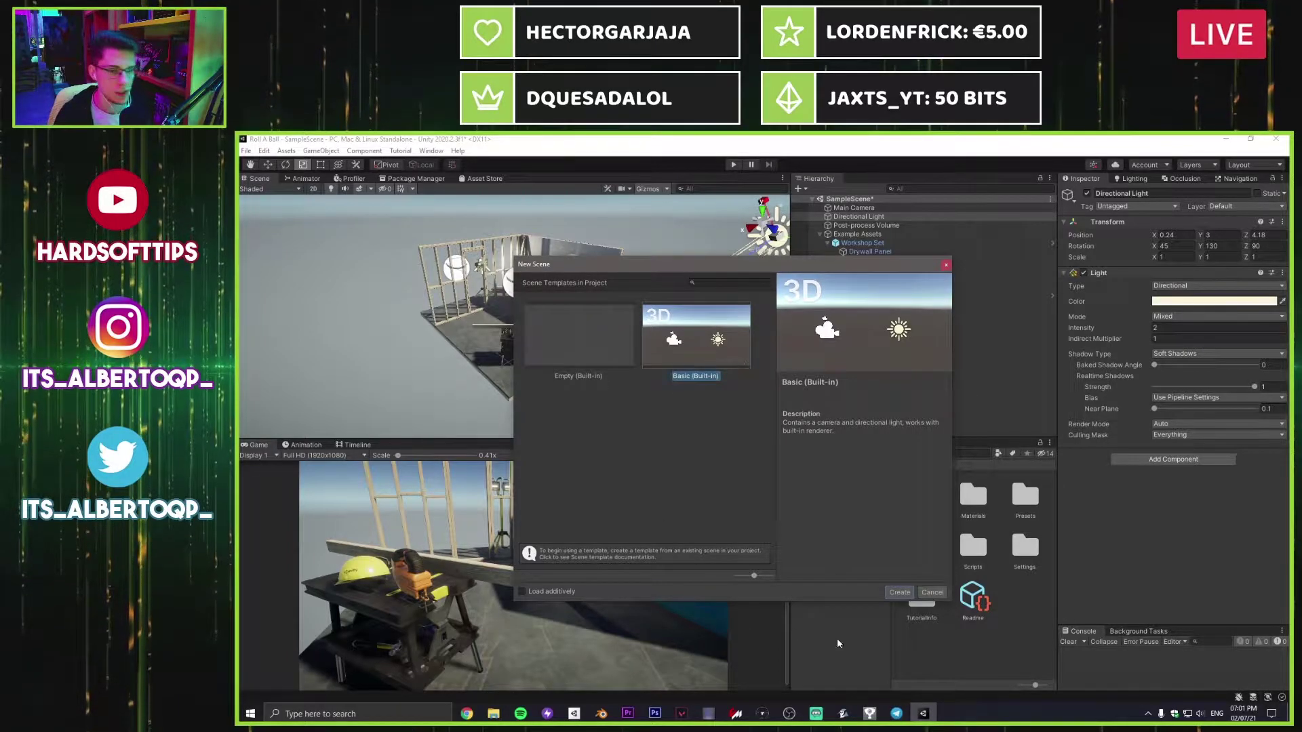
left_click(892, 587)
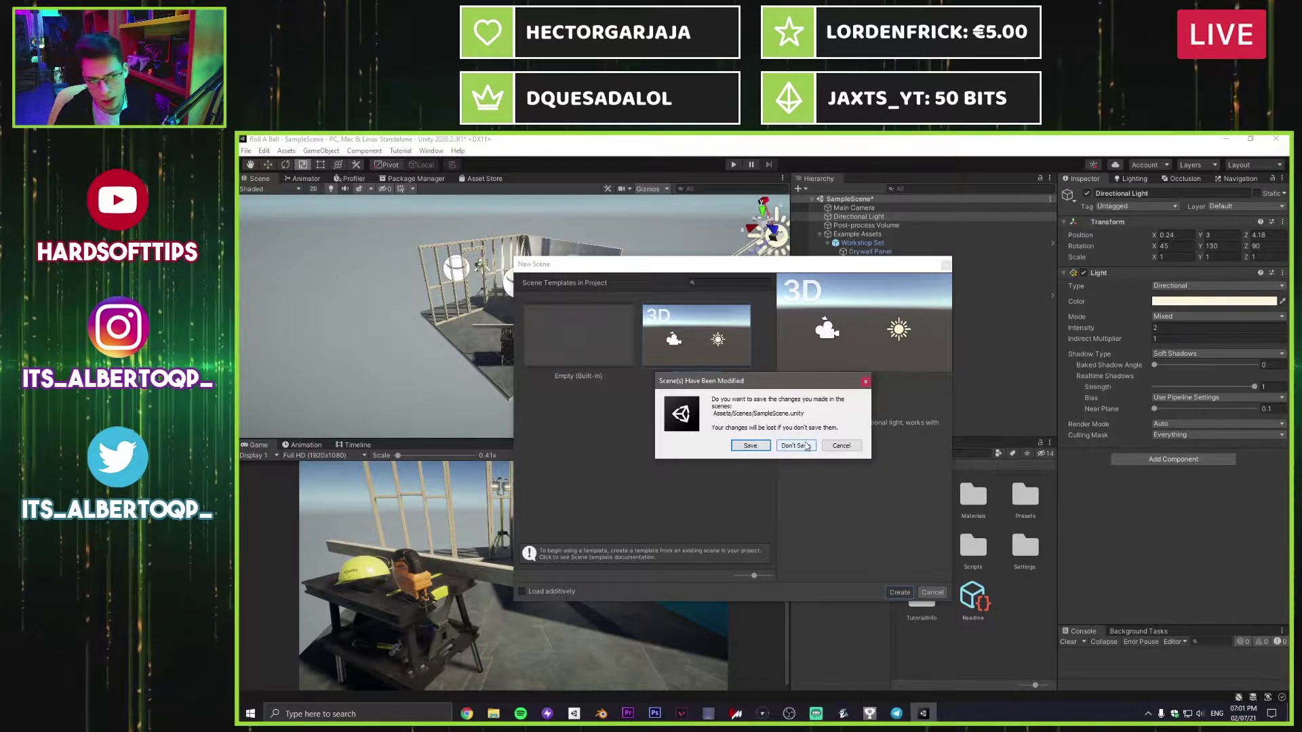
left_click(799, 446)
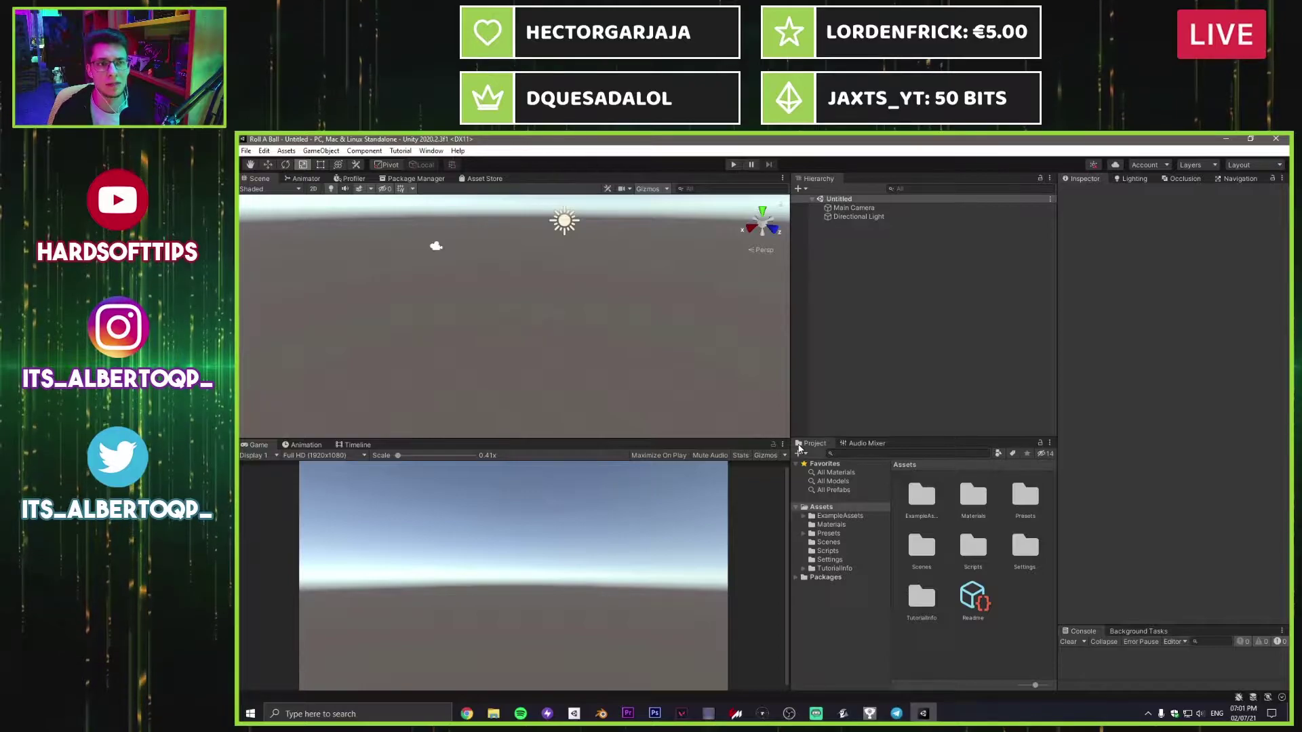
Step: Inspect the new scene's Main Camera and Directional Light with the Move tool active, leaving nothing selected
left_click(853, 208)
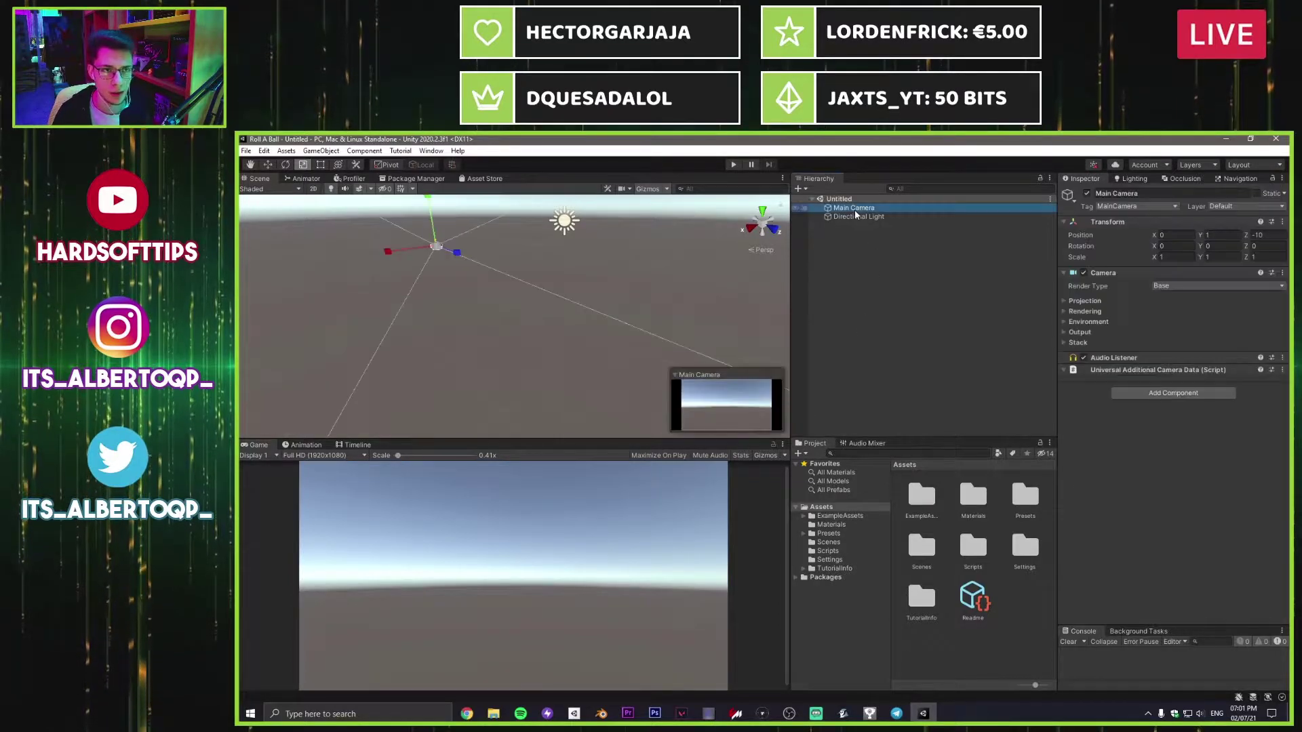
left_click(266, 168)
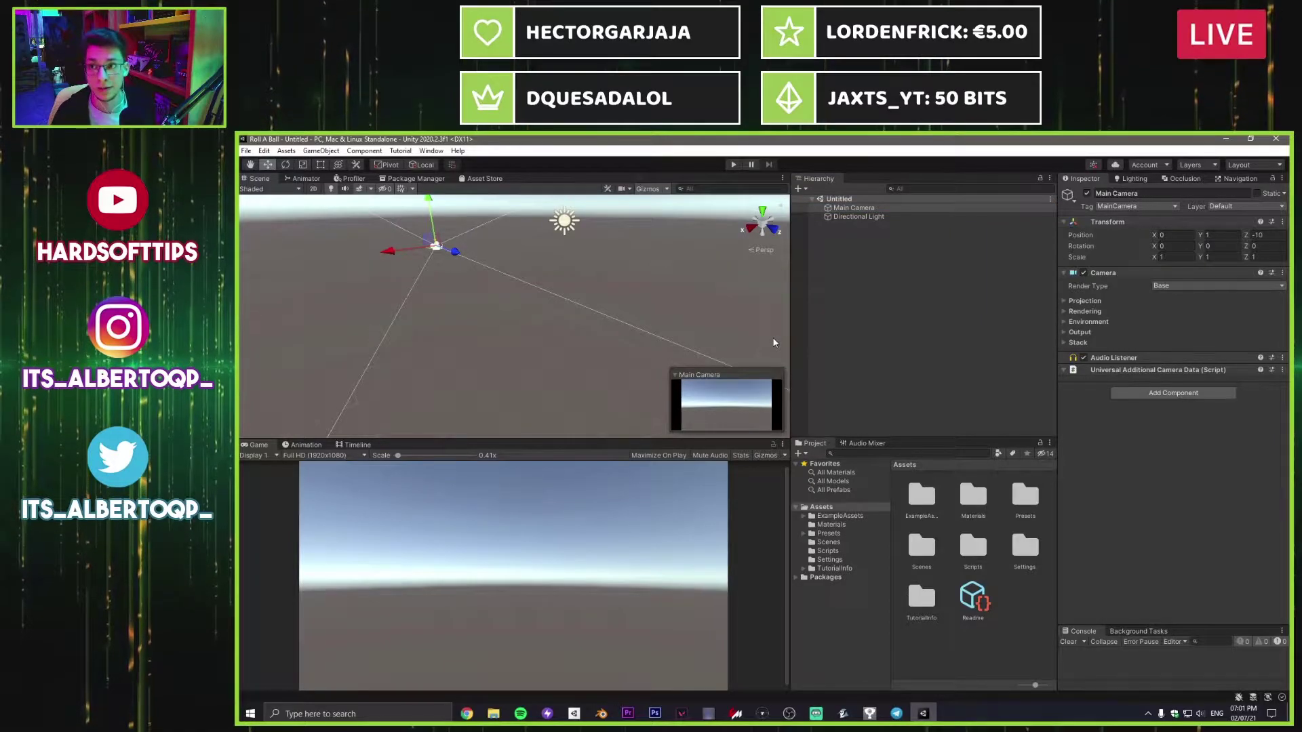
left_click(870, 217)
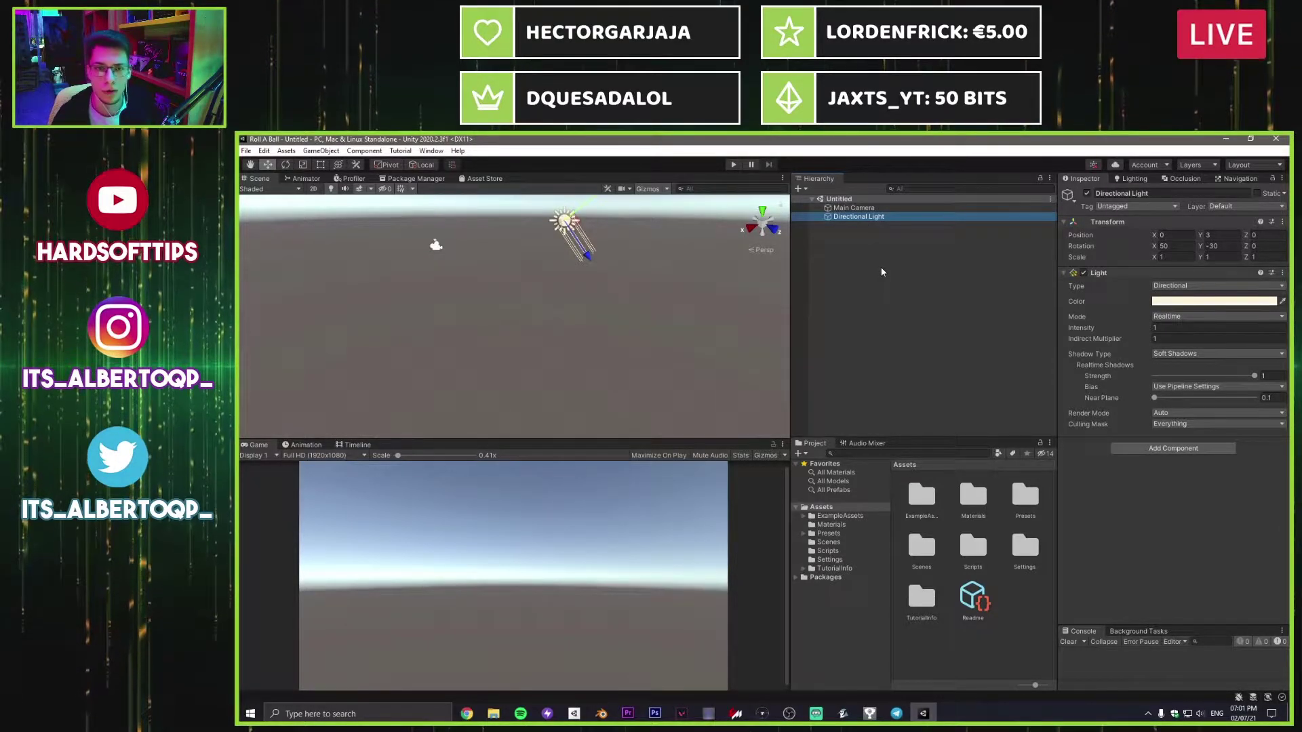
left_click(874, 302)
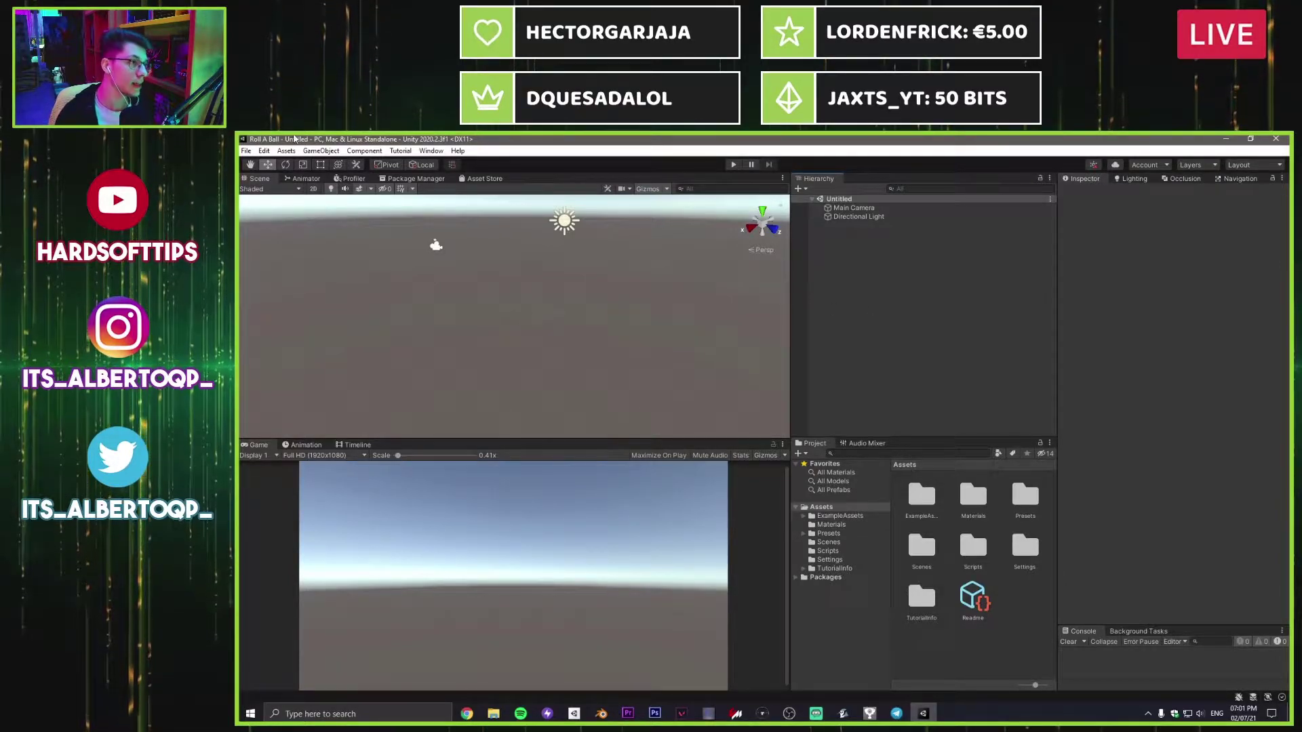
left_click(246, 151)
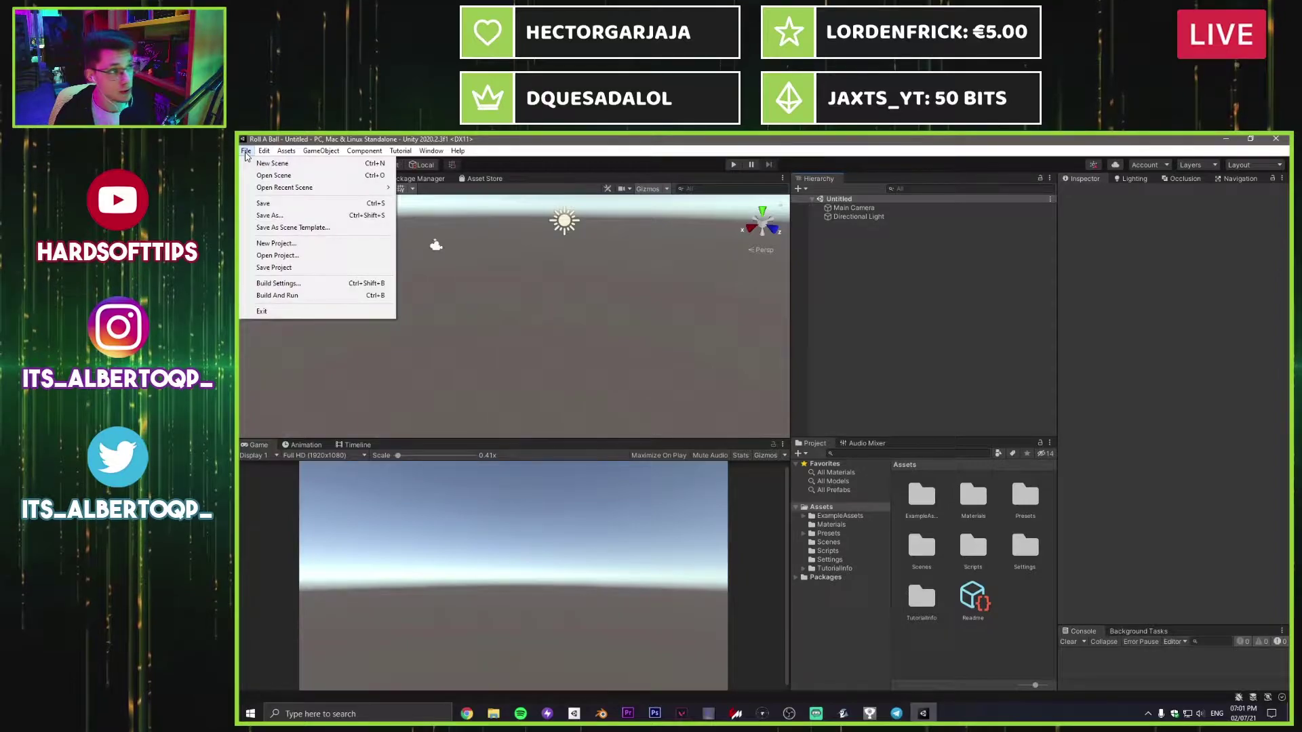
left_click(268, 215)
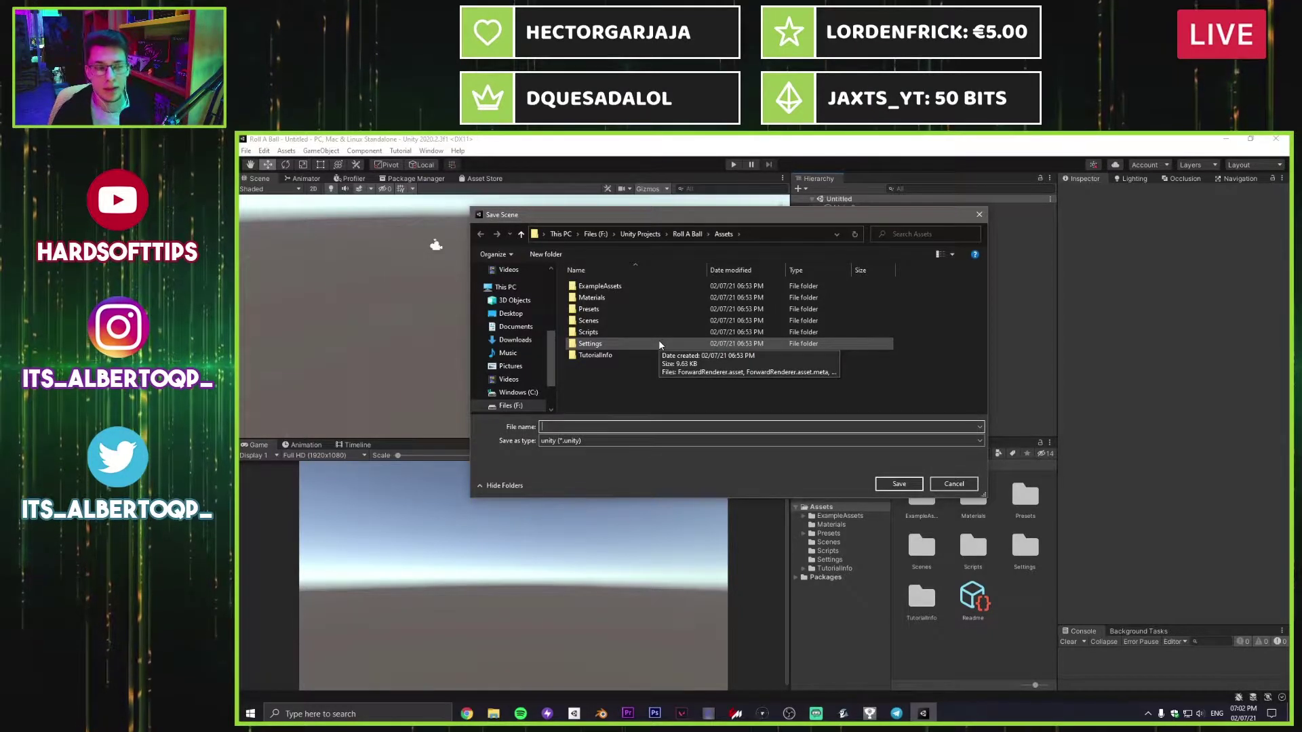
double_click(597, 321)
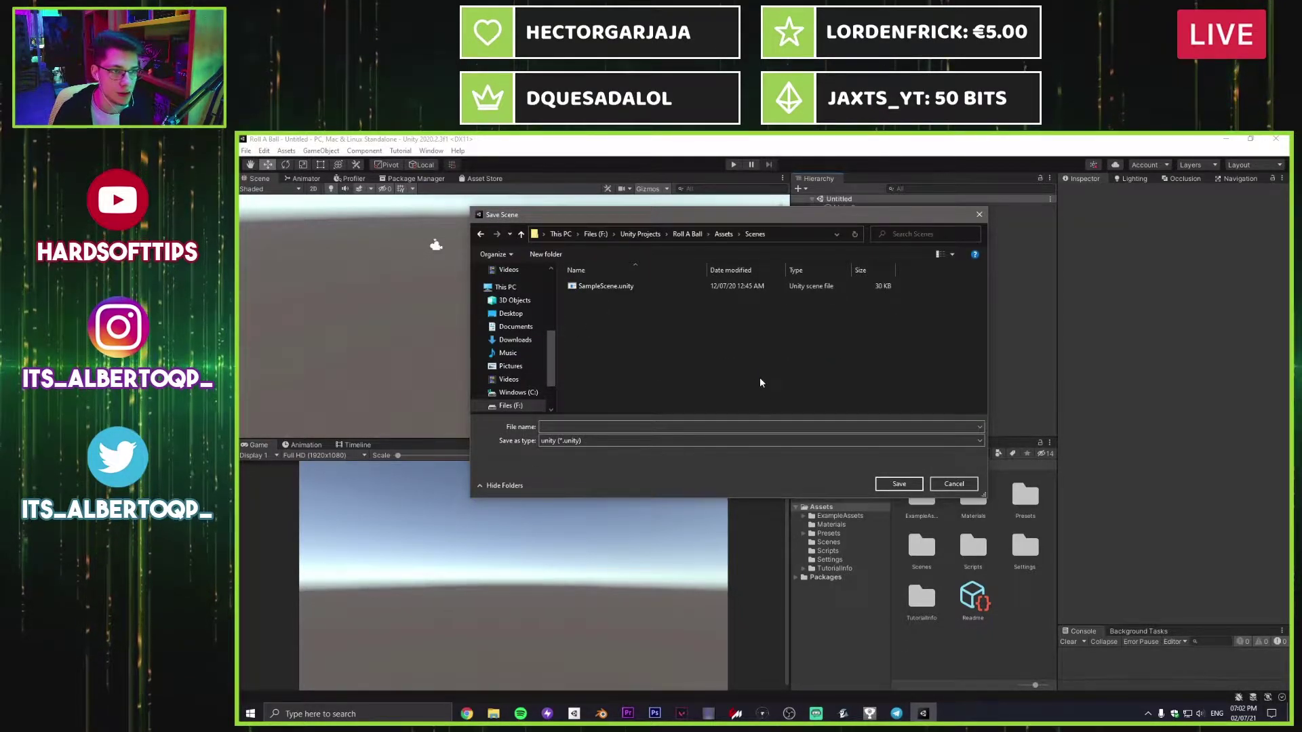
left_click(979, 214)
Step: Delete the SampleScene scene file from the project's Scenes folder, keeping its lighting settings asset
left_click(923, 553)
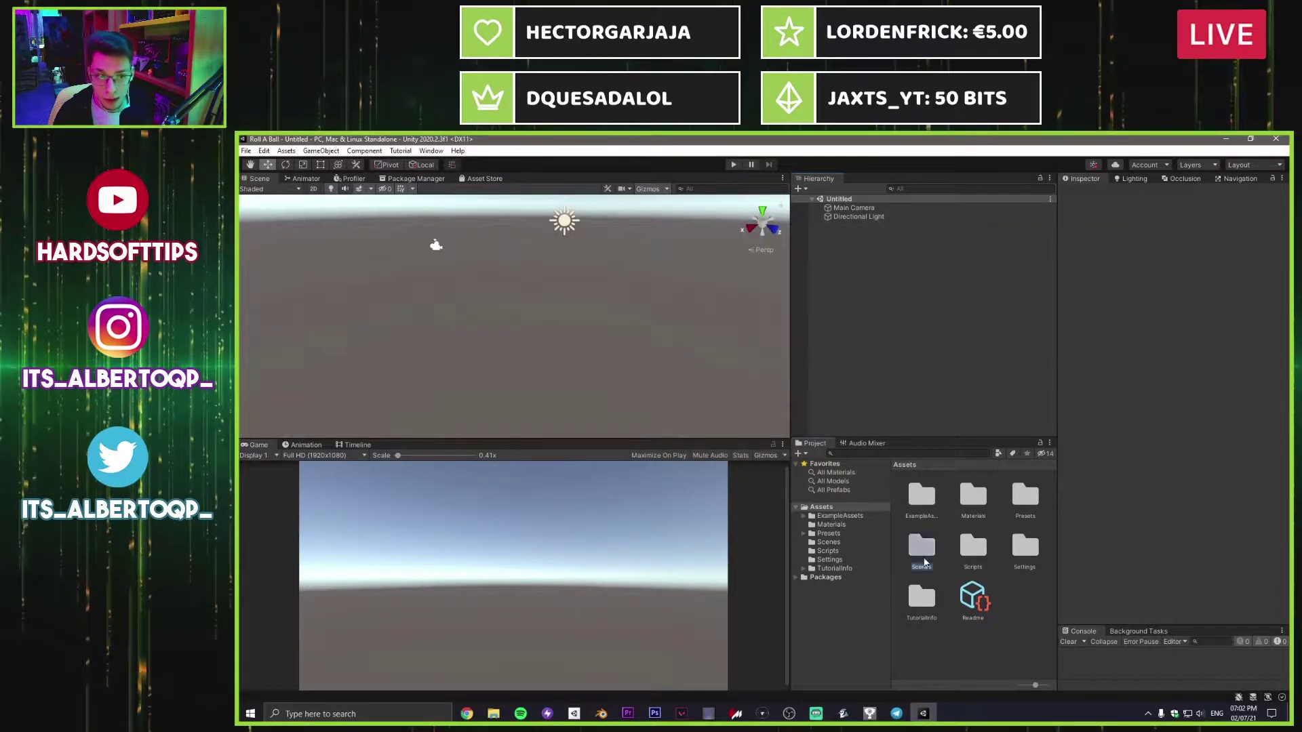
double_click(924, 562)
left_click(958, 498)
left_click(913, 502, "shift")
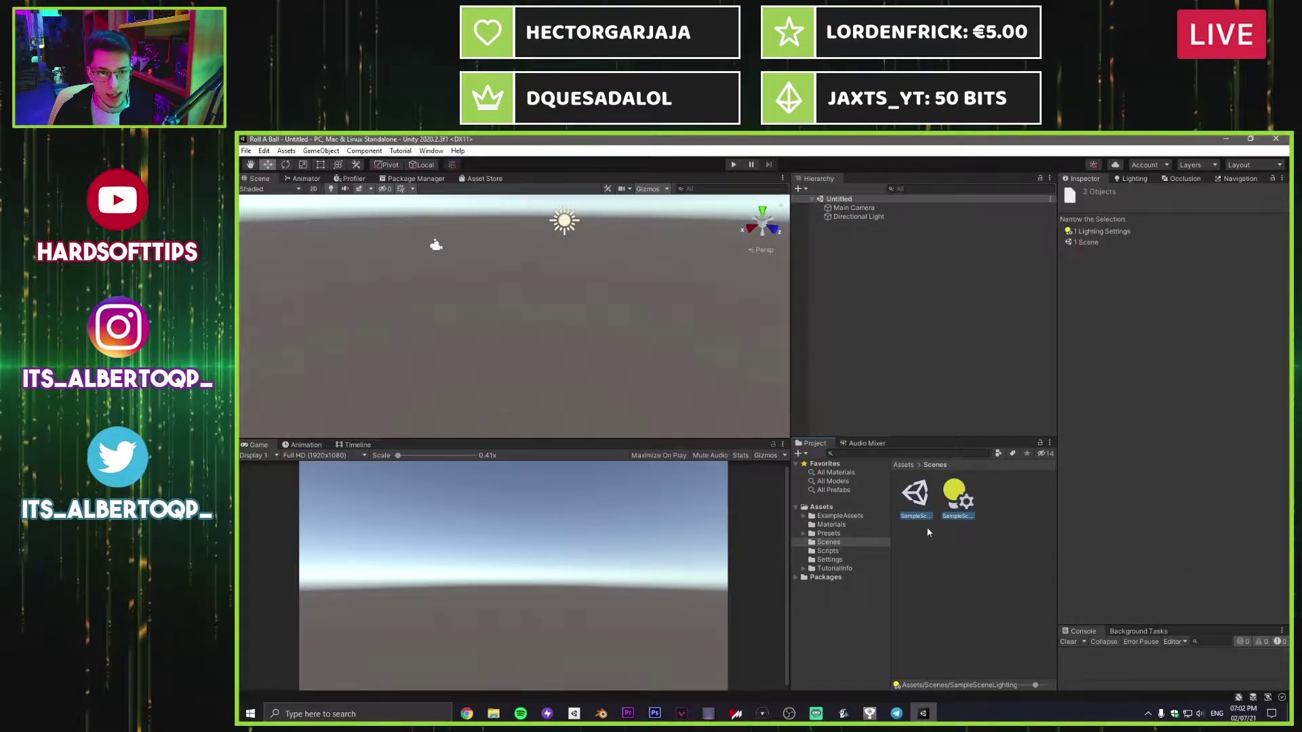
left_click(919, 501)
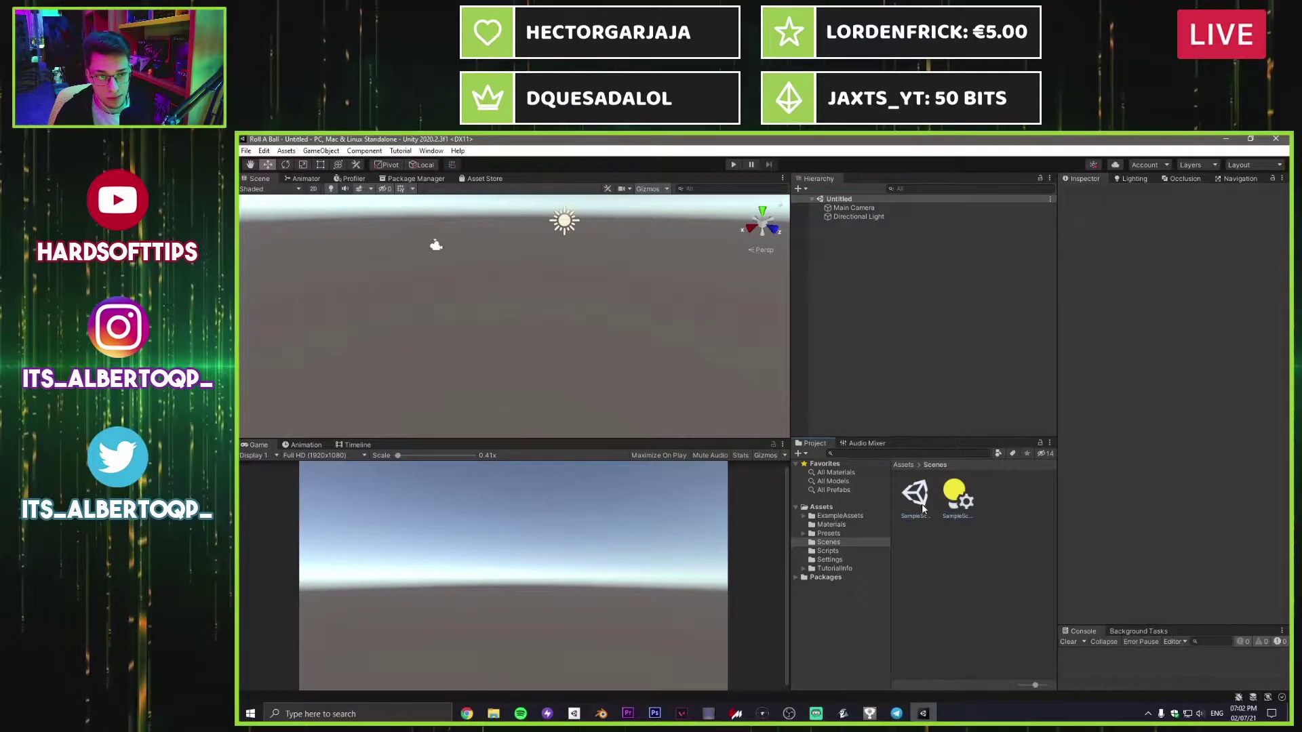
key("Delete")
key("Return")
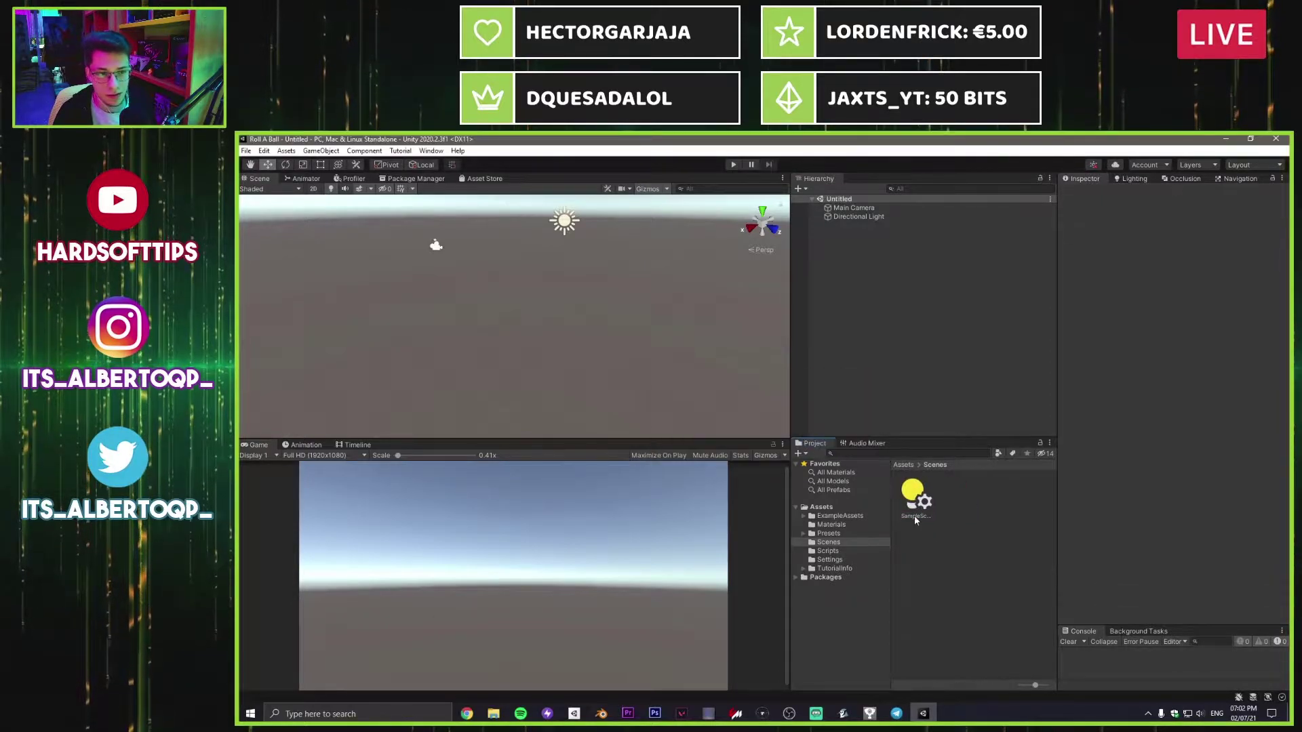
Step: Save the new scene as Level_0 in the Assets/Scenes folder
left_click(246, 151)
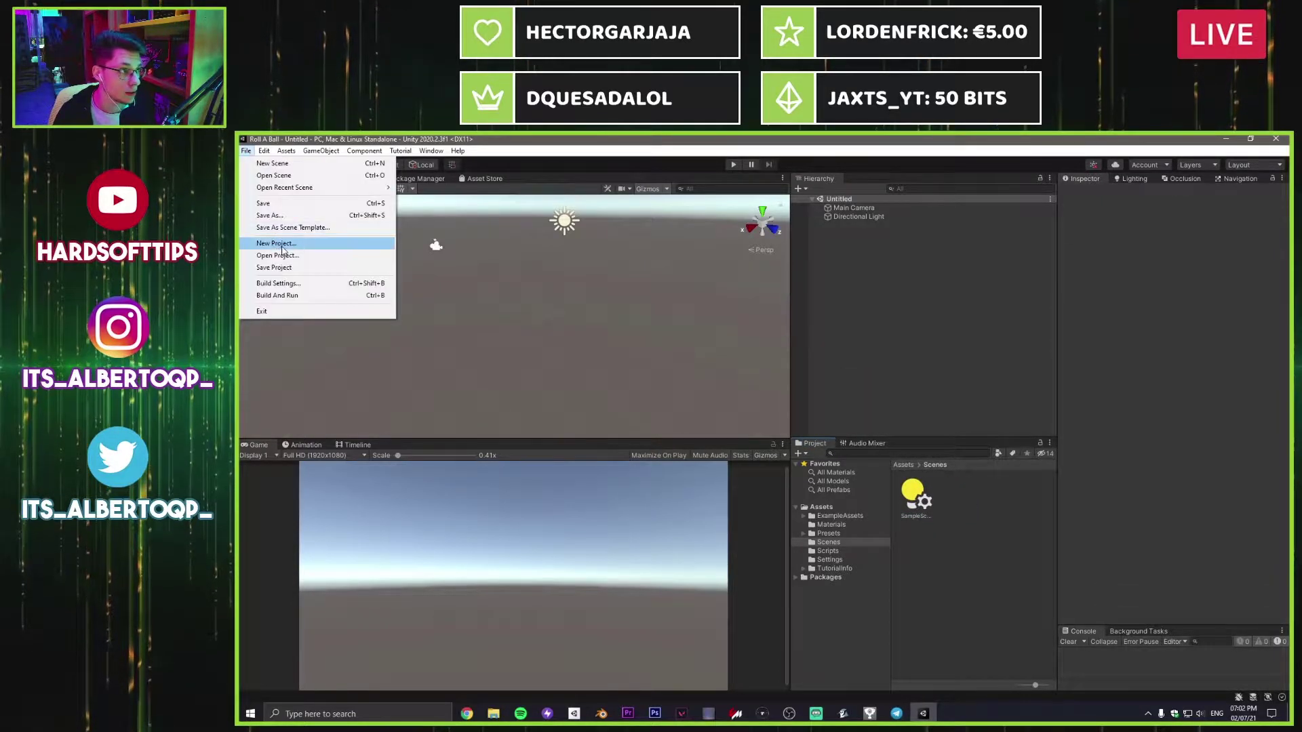
left_click(267, 216)
double_click(610, 325)
left_click(654, 425)
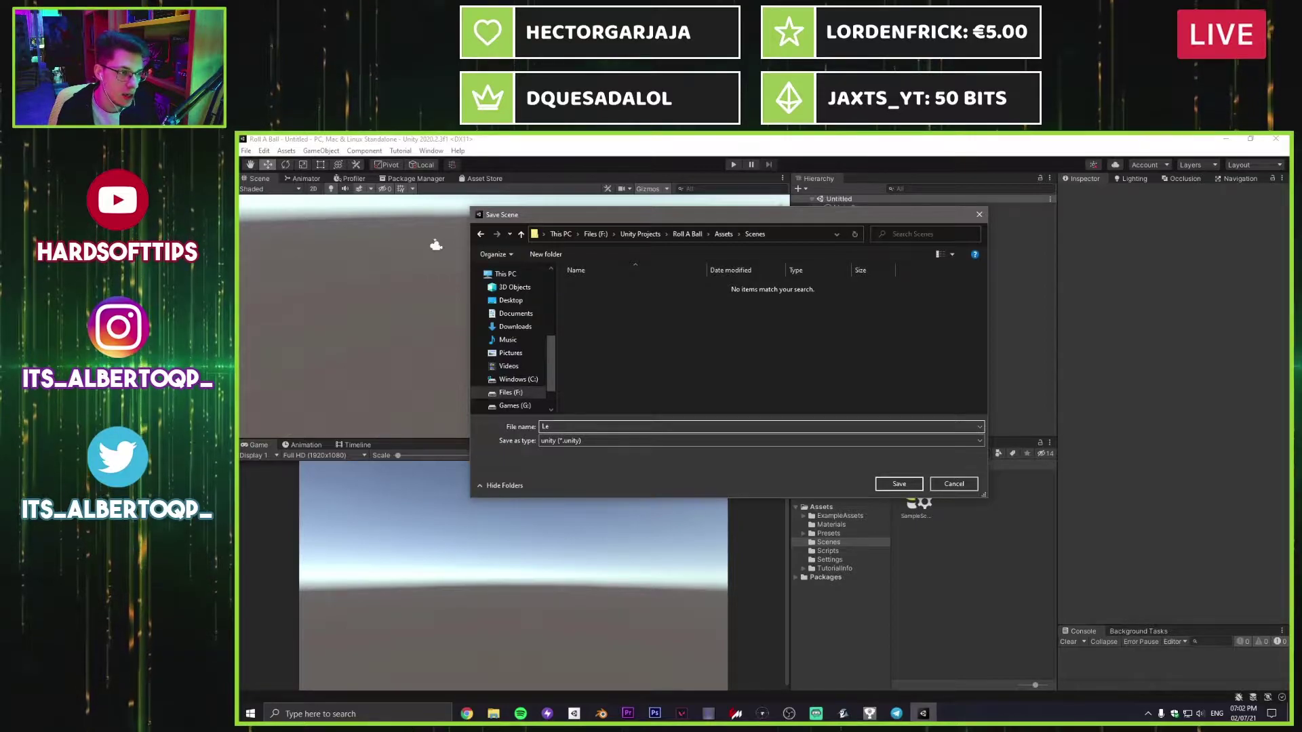
type("Level0")
key("BackSpace")
type("1")
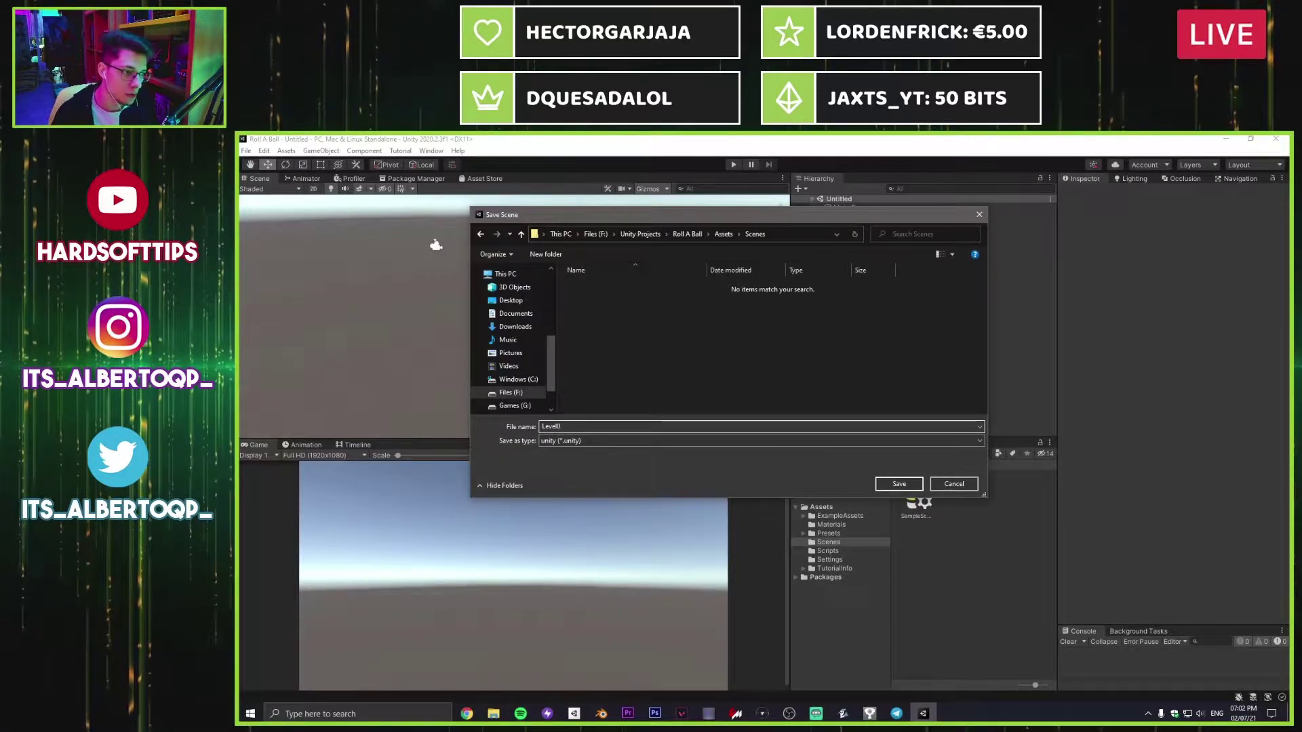
key("BackSpace")
type("0")
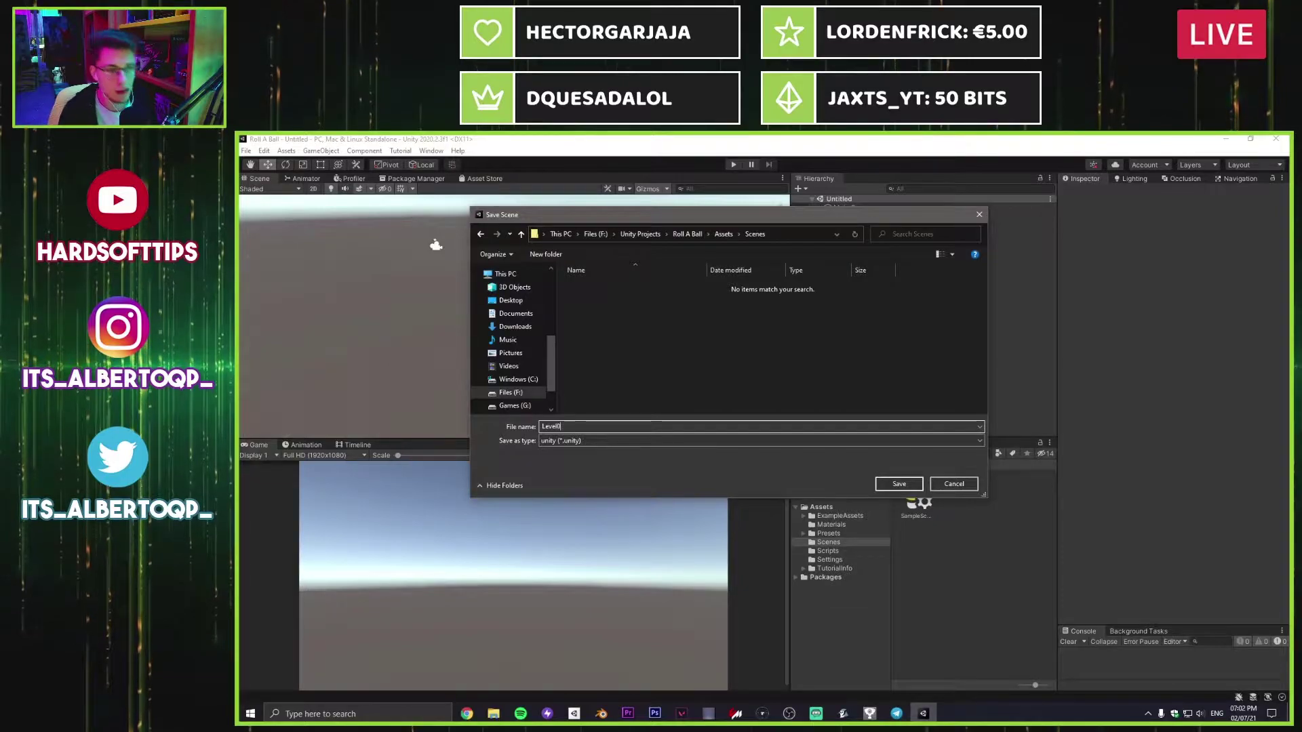
key("Left")
type("_")
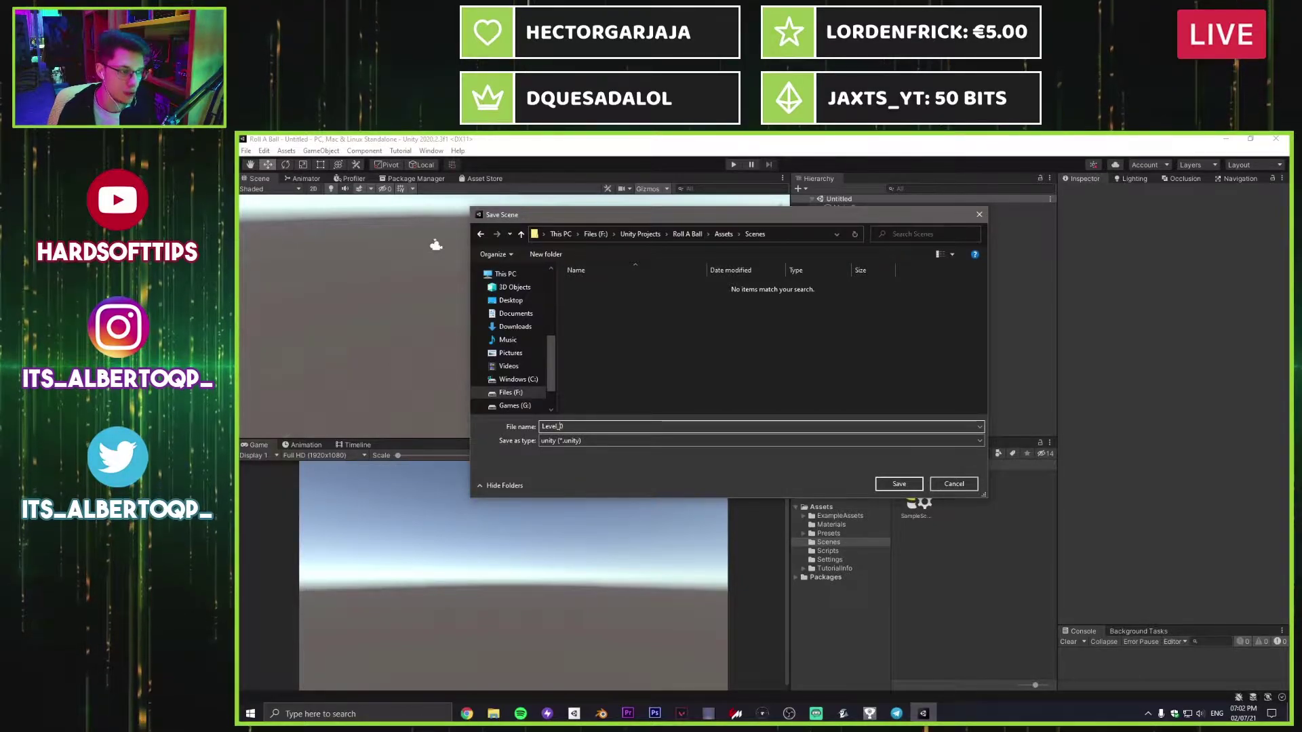
key("Return")
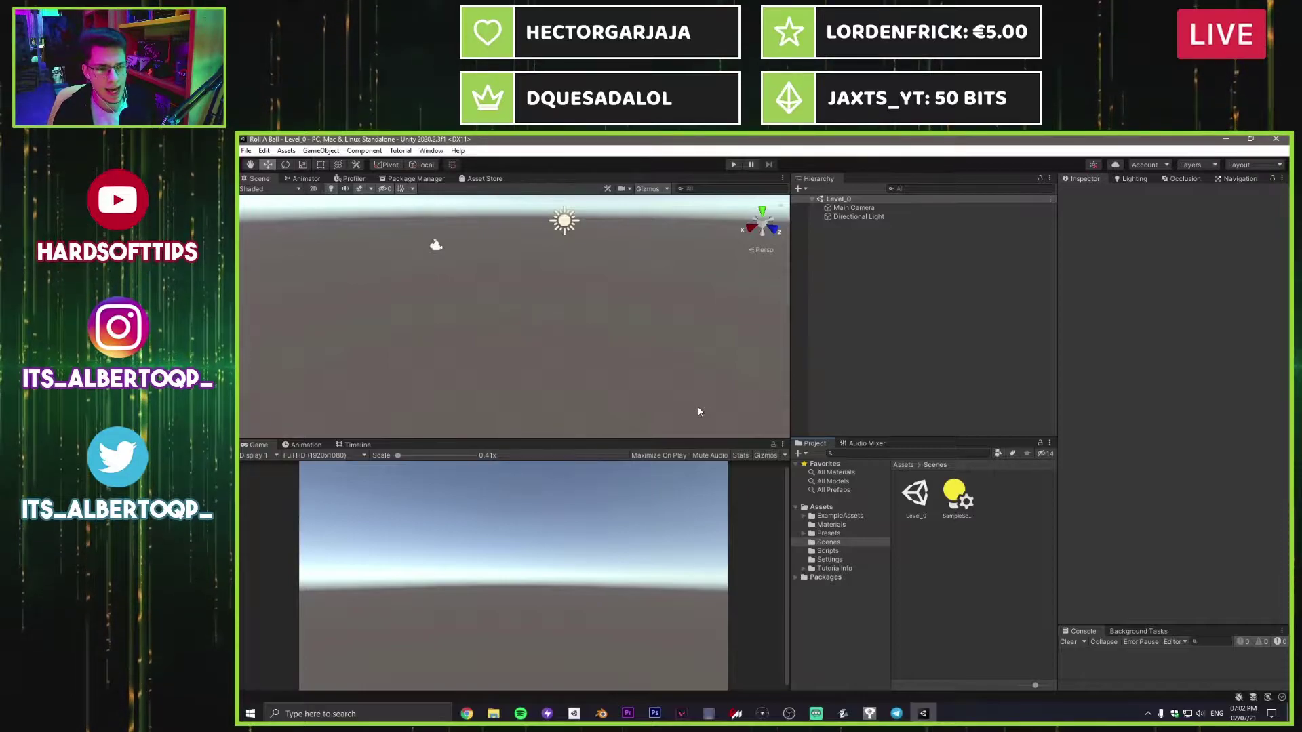
Step: Examine the RollABall.PNG reference image in Photos, zooming in on the board, and return to Unity
left_click(1226, 140)
double_click(255, 421)
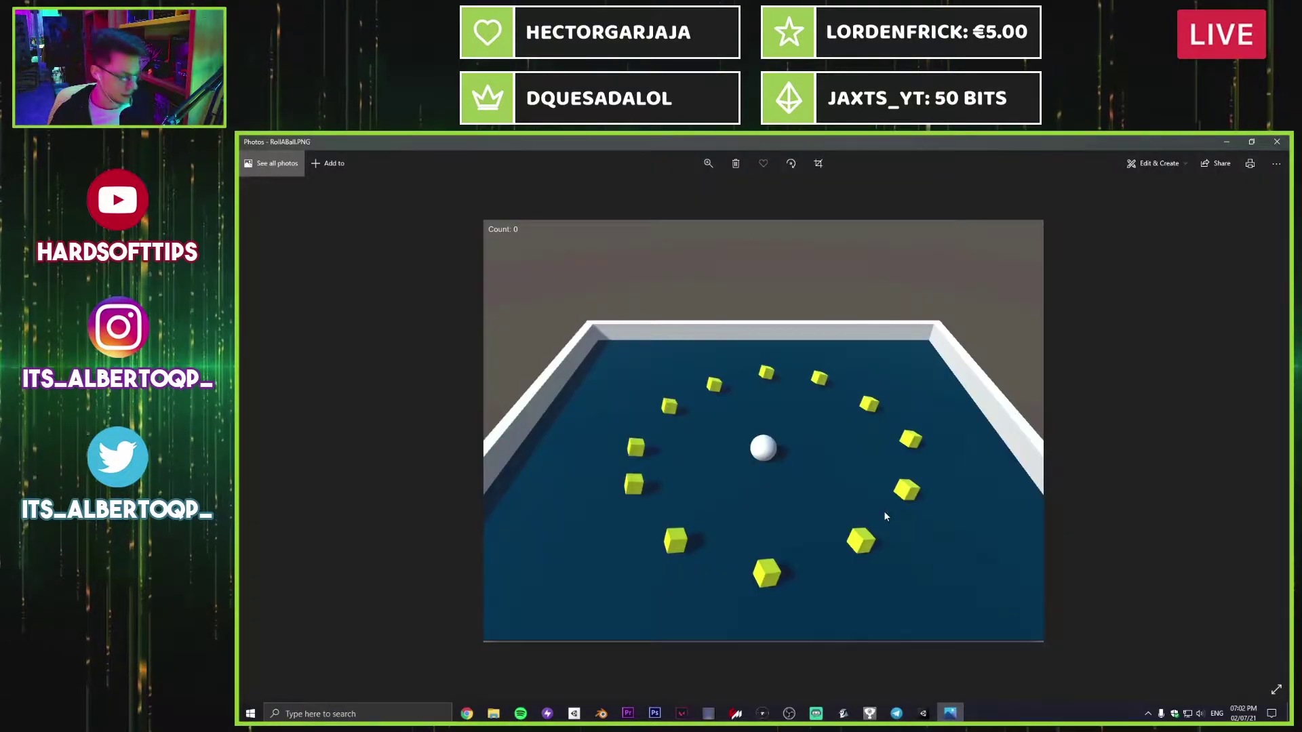
scroll(885, 511, "up", 2)
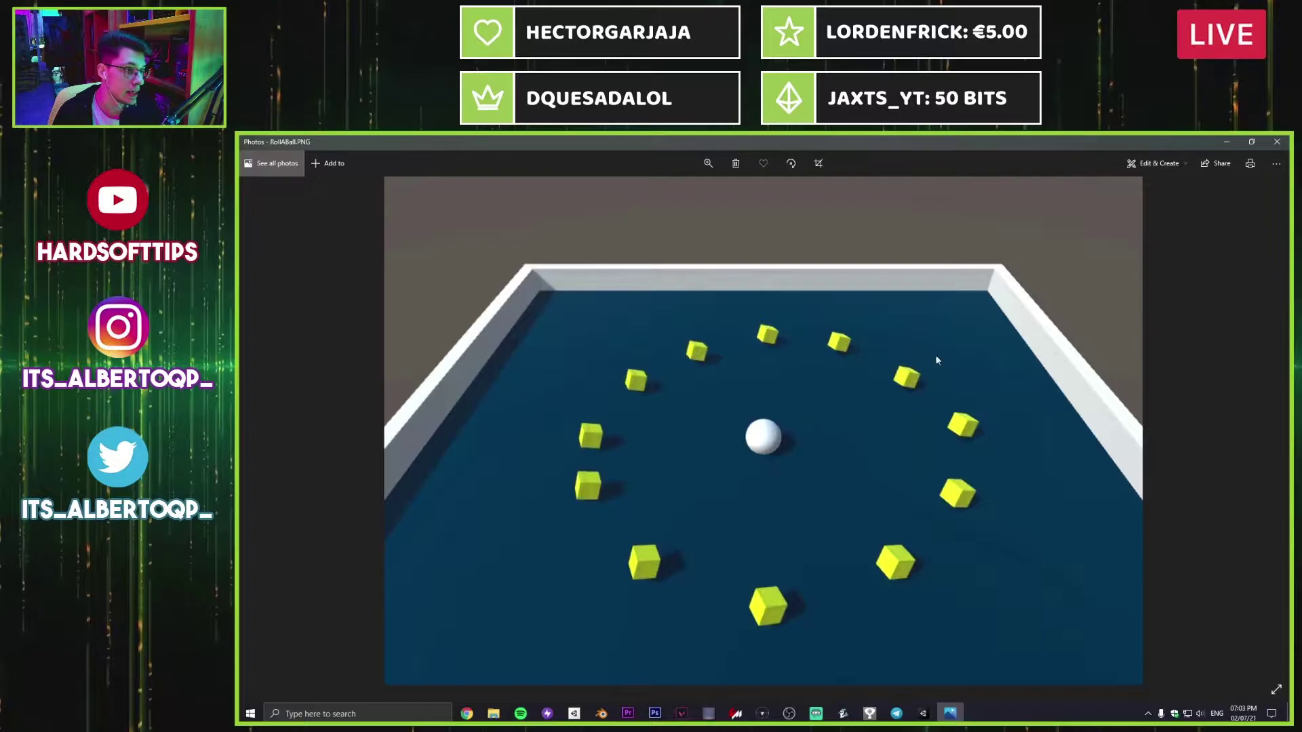
left_click(928, 712)
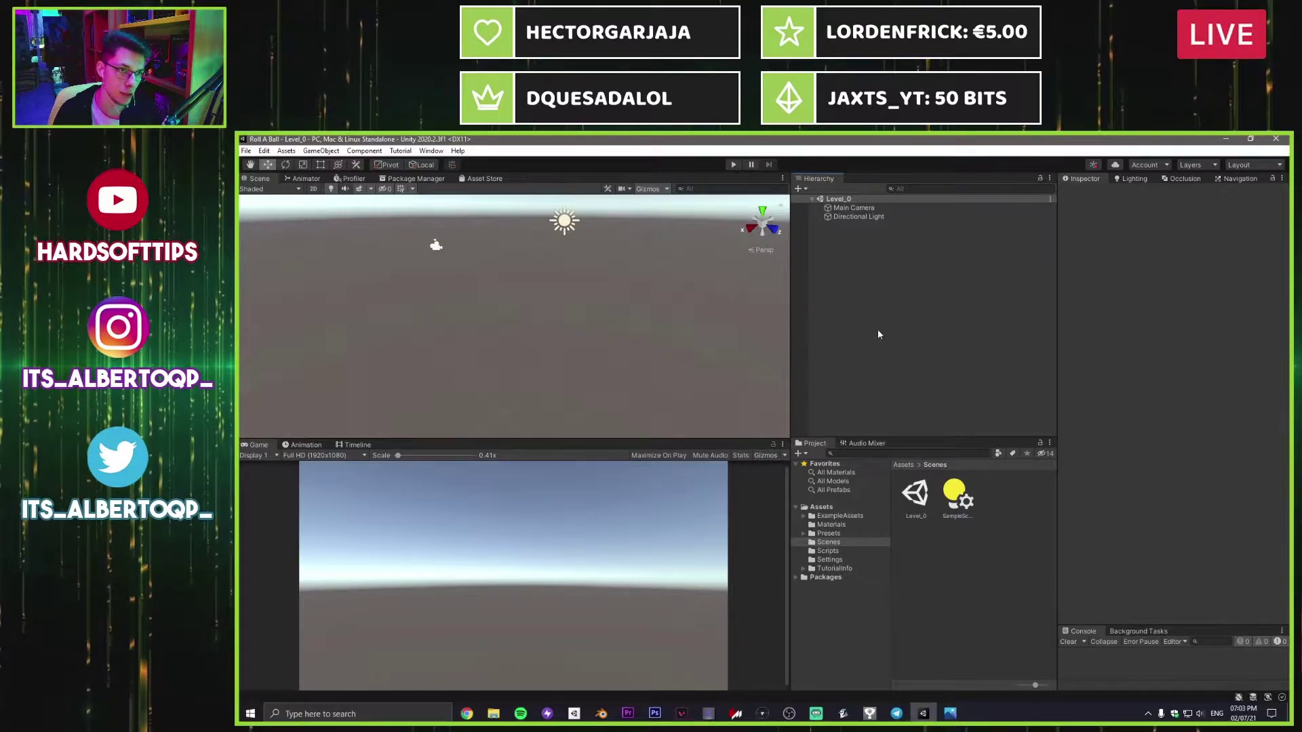
Step: Look over the different ways of creating 3D objects in the scene without adding any
left_click(800, 189)
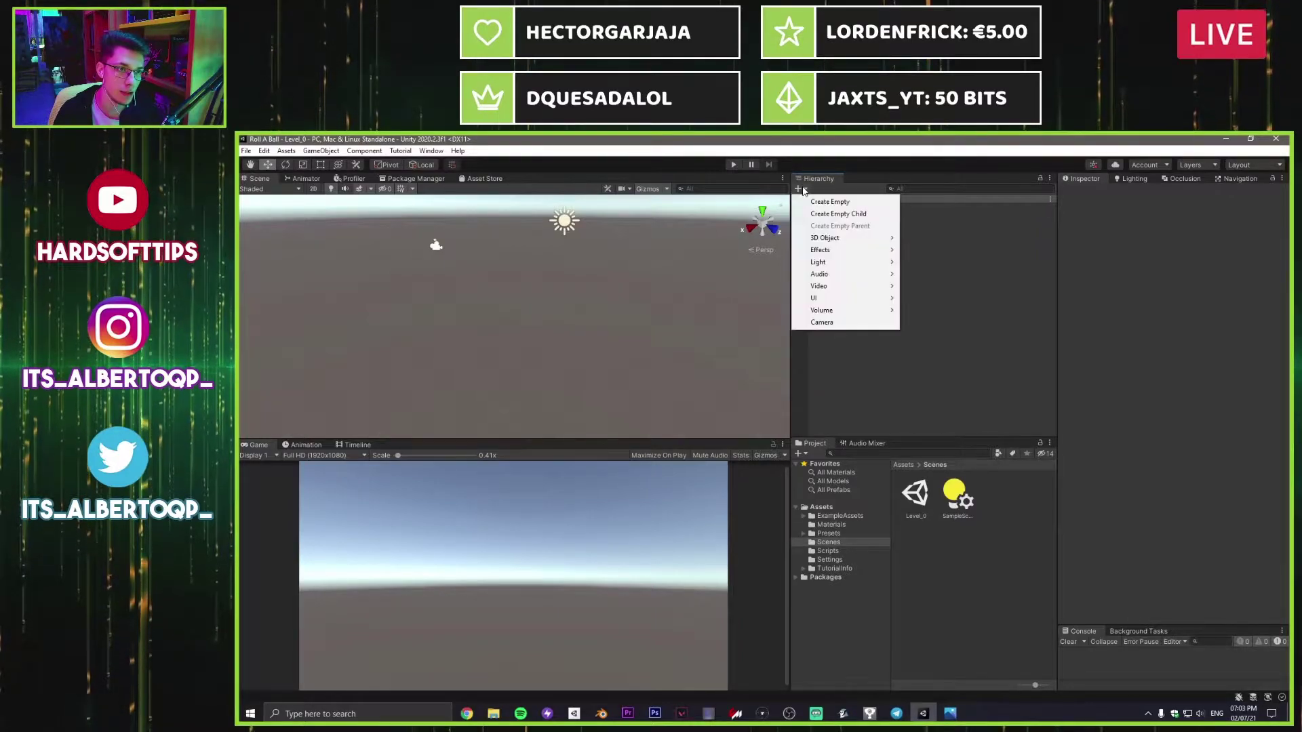
mouse_move(847, 238)
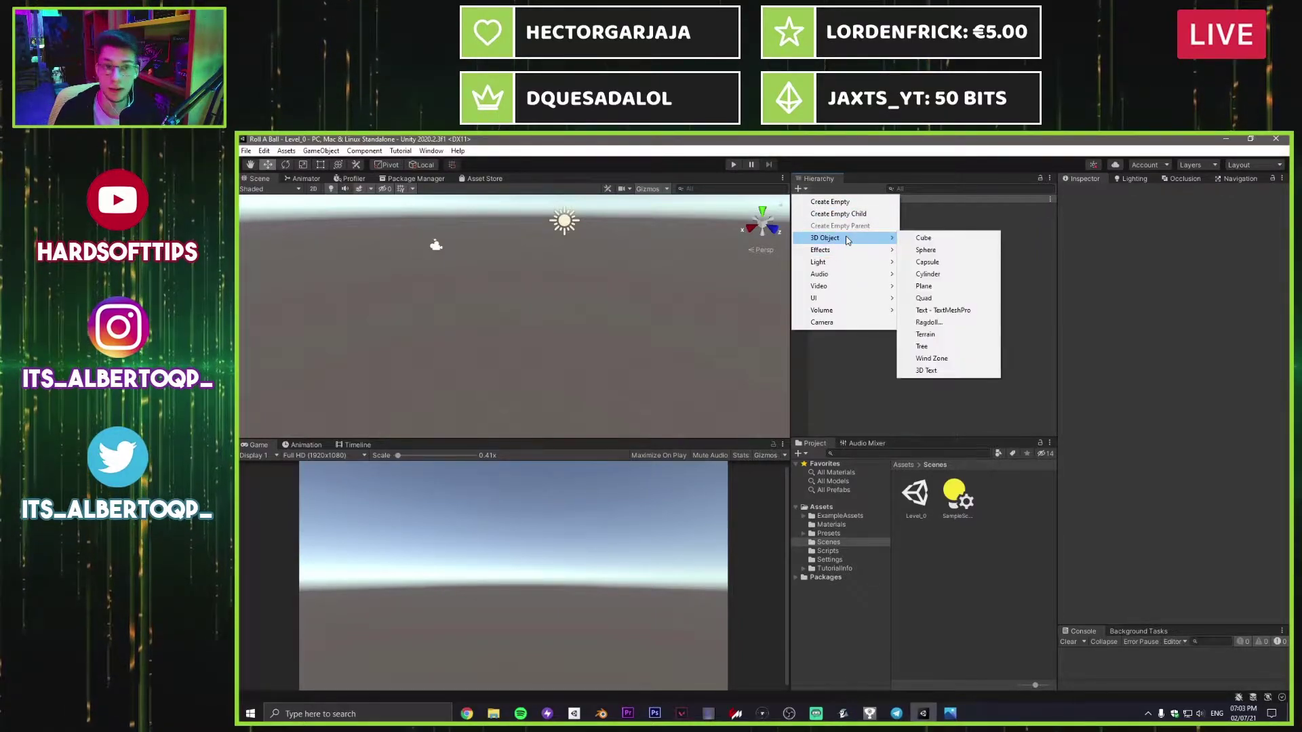
left_click(860, 377)
right_click(844, 273)
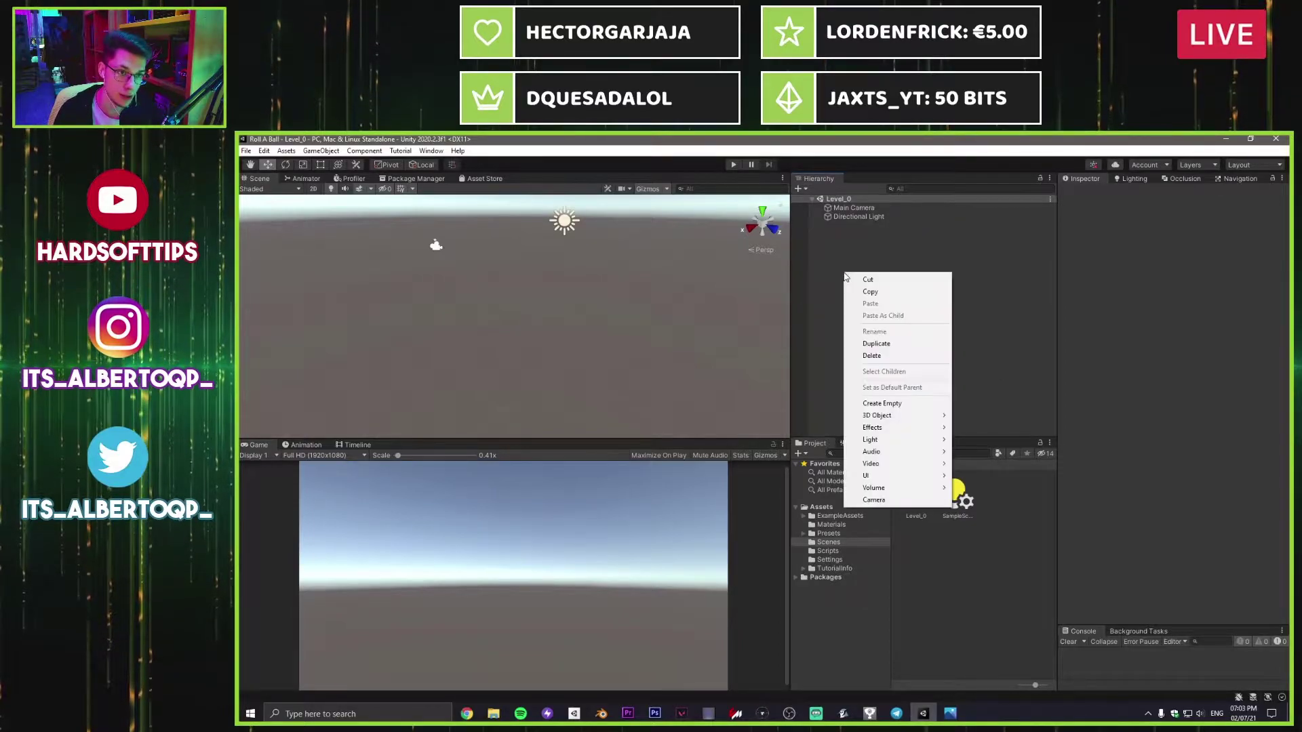
left_click(966, 318)
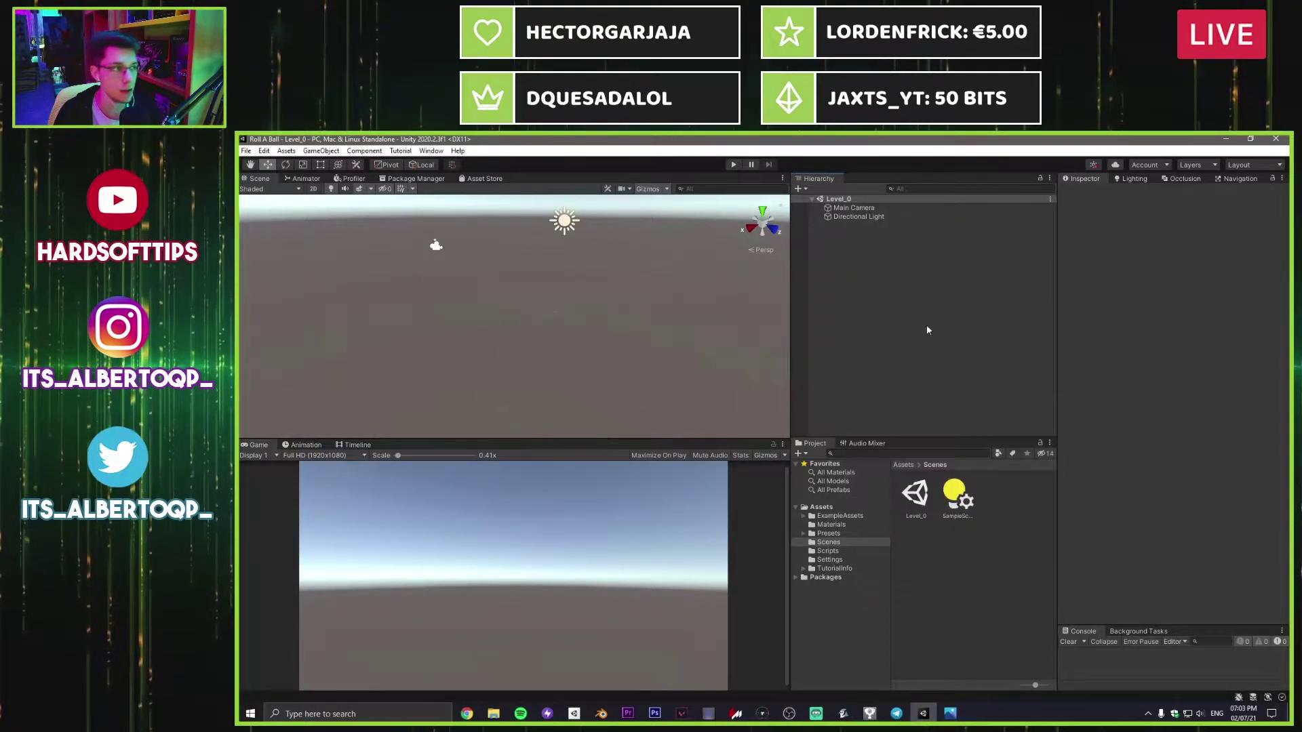
left_click(331, 153)
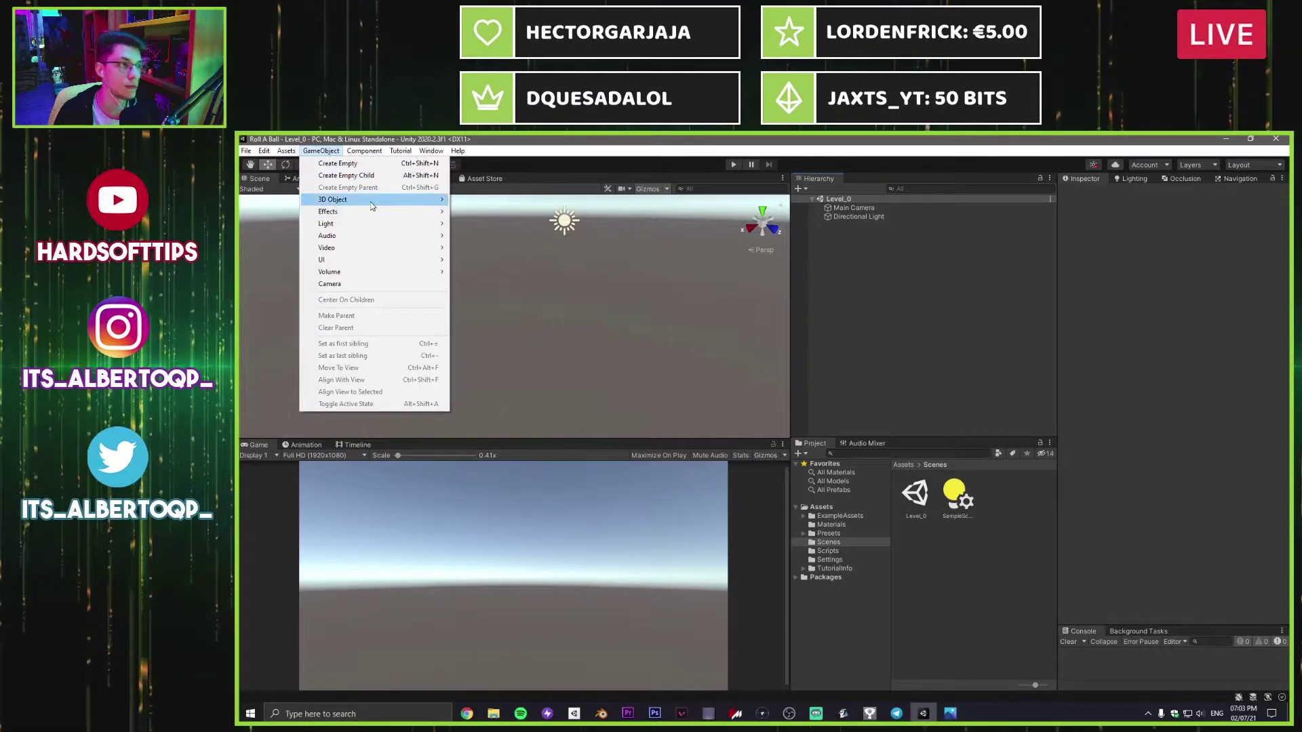
mouse_move(371, 205)
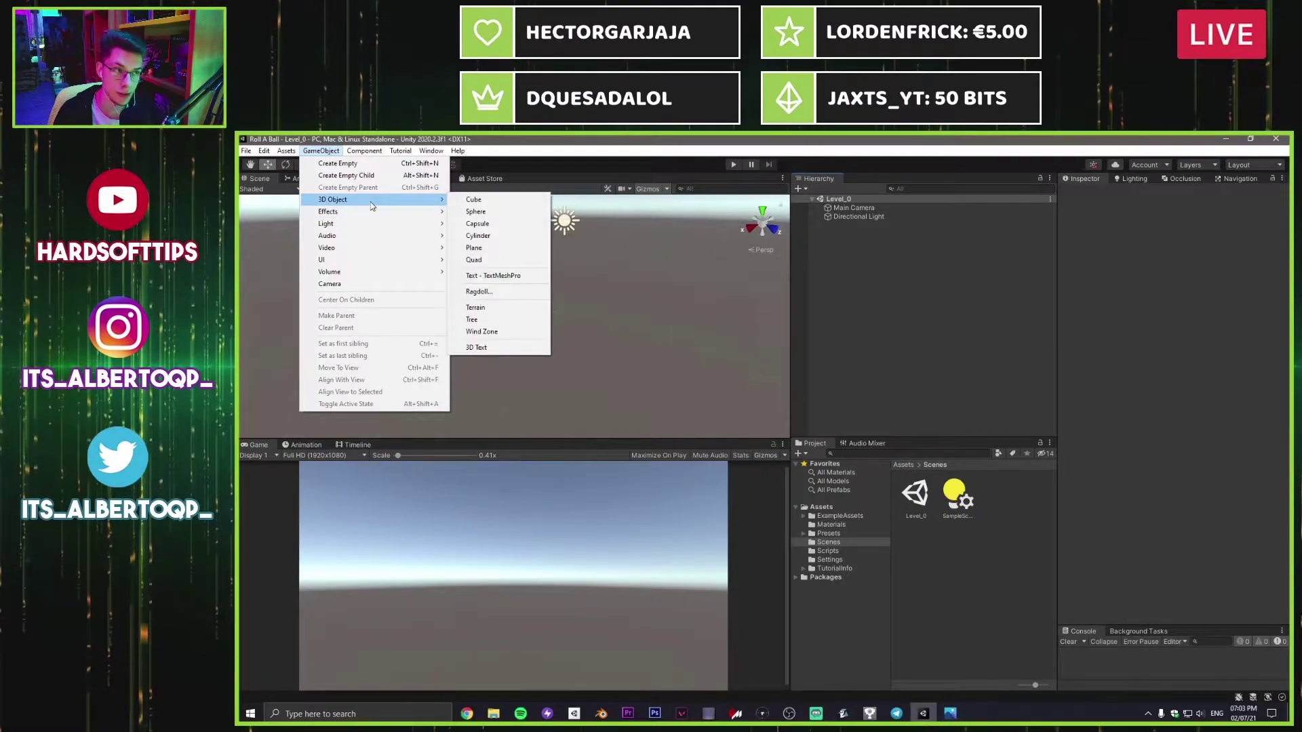
left_click(971, 284)
Step: Add a 3D plane to the scene and reset its transform so its position is 0, 0, 0
left_click(798, 189)
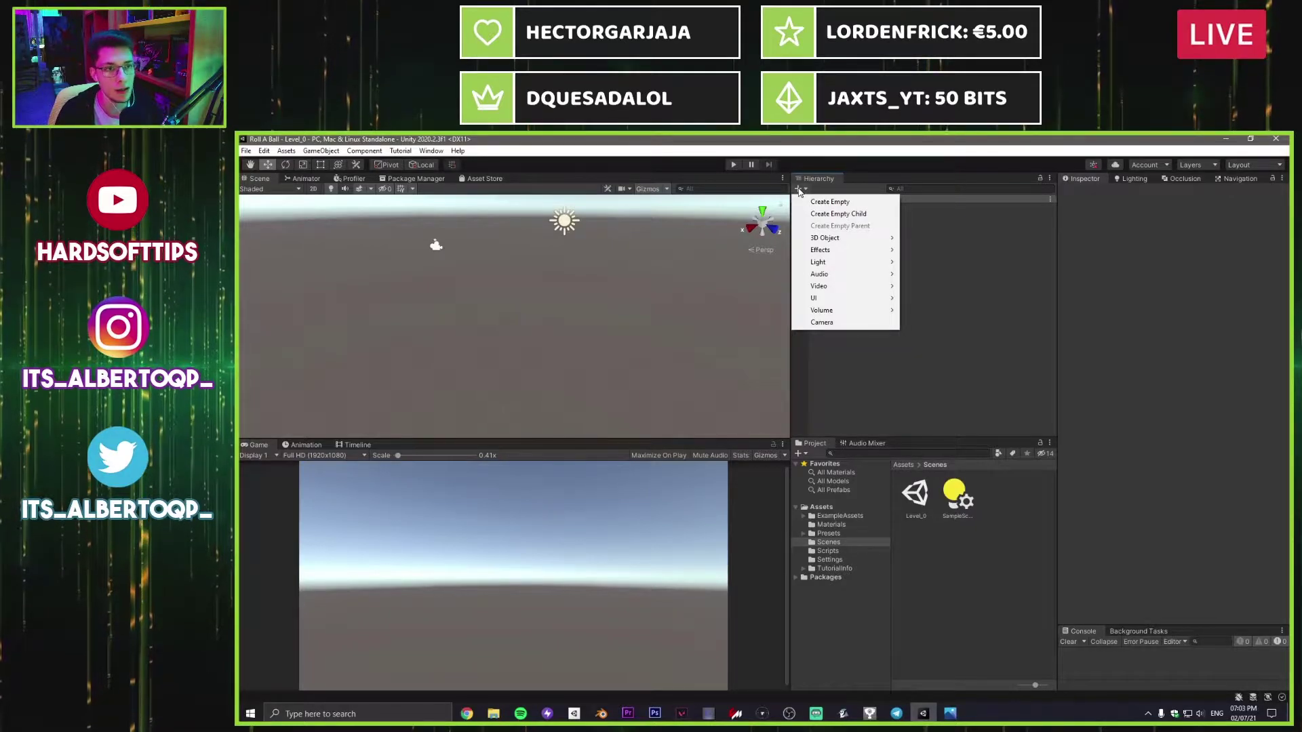
mouse_move(852, 238)
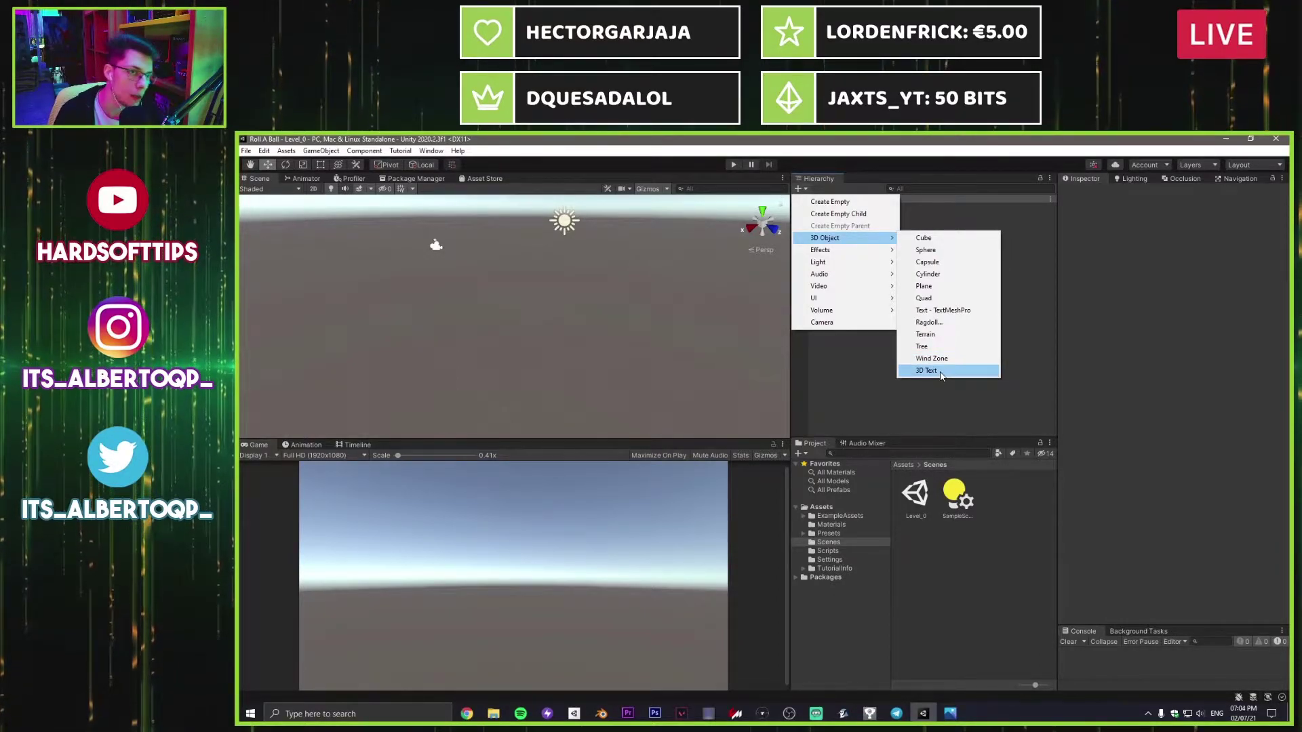
left_click(909, 287)
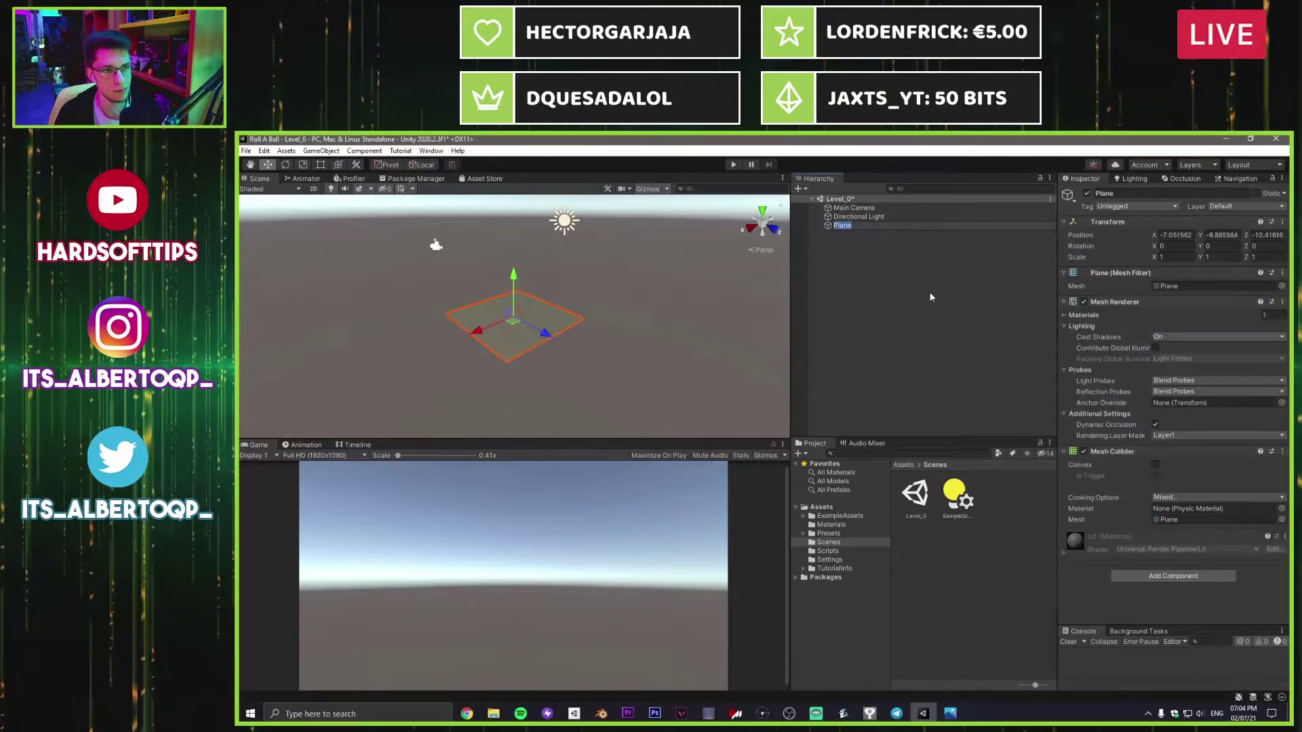
scroll(520, 295, "up", 6)
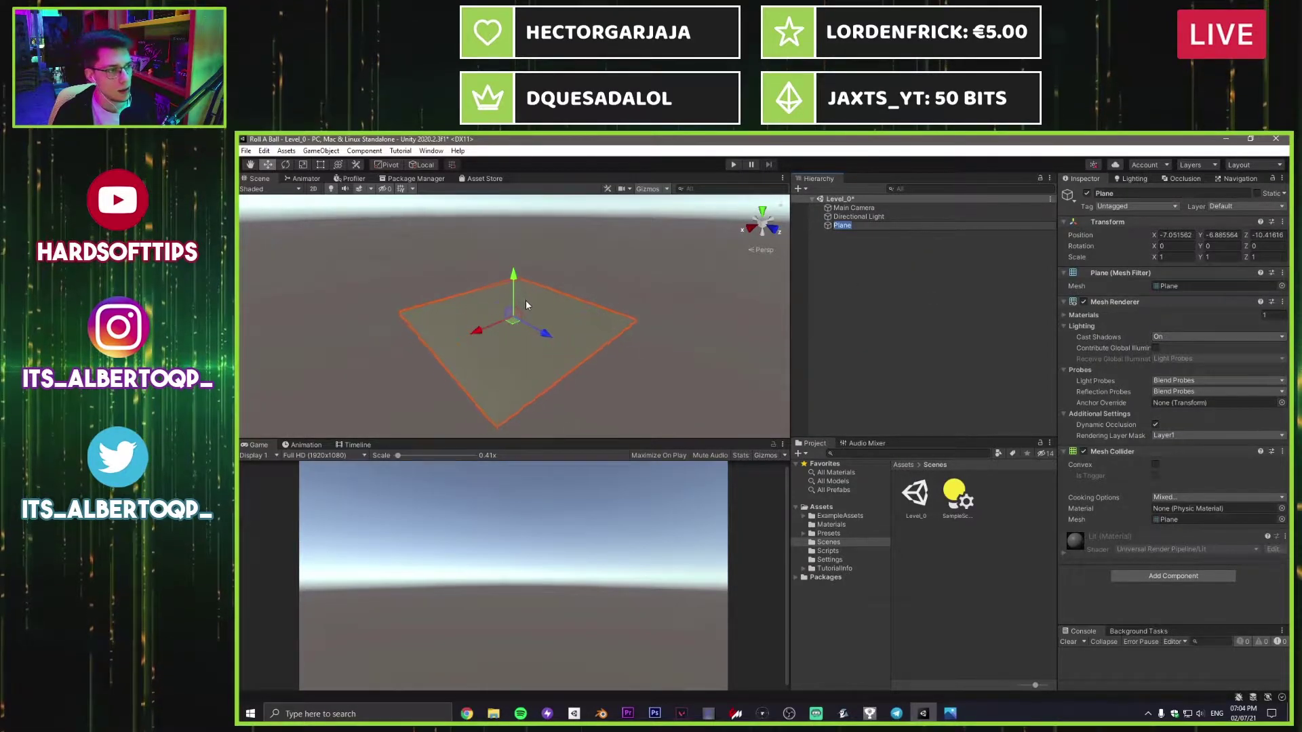
scroll(531, 299, "down", 3)
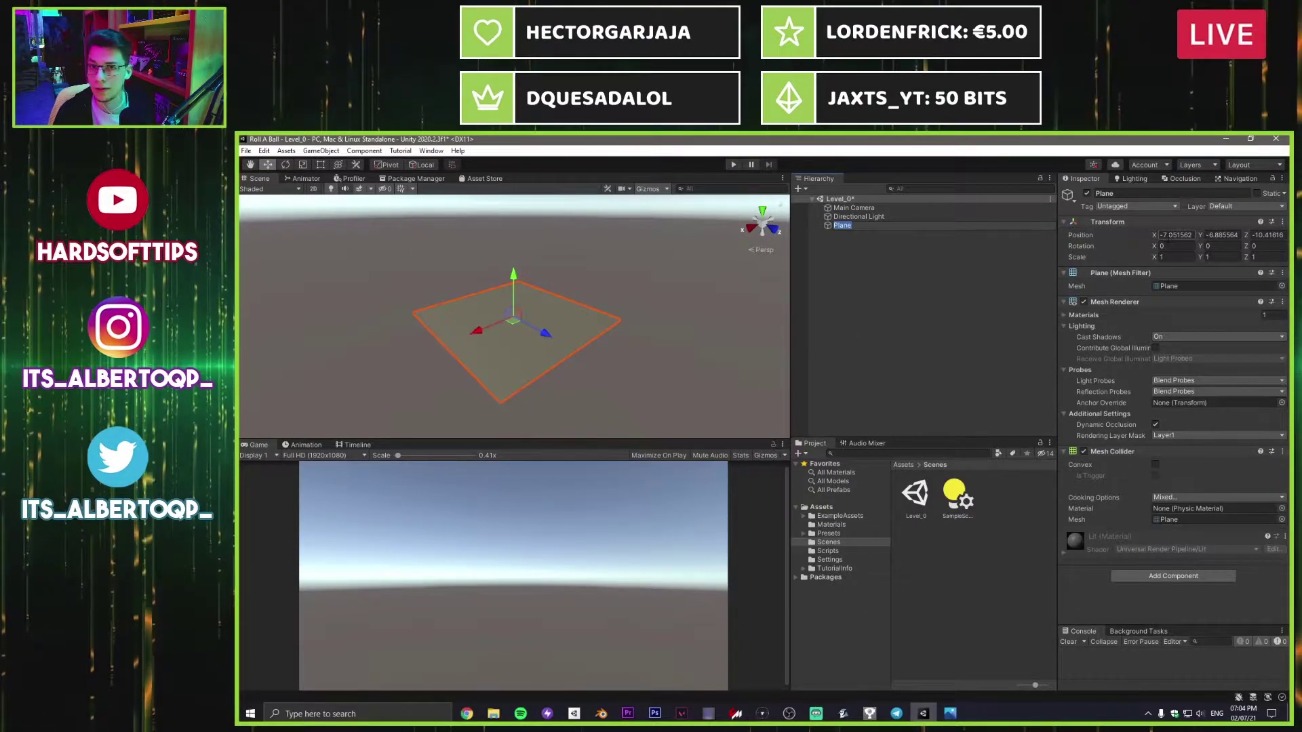
left_click(1281, 221)
left_click(1196, 240)
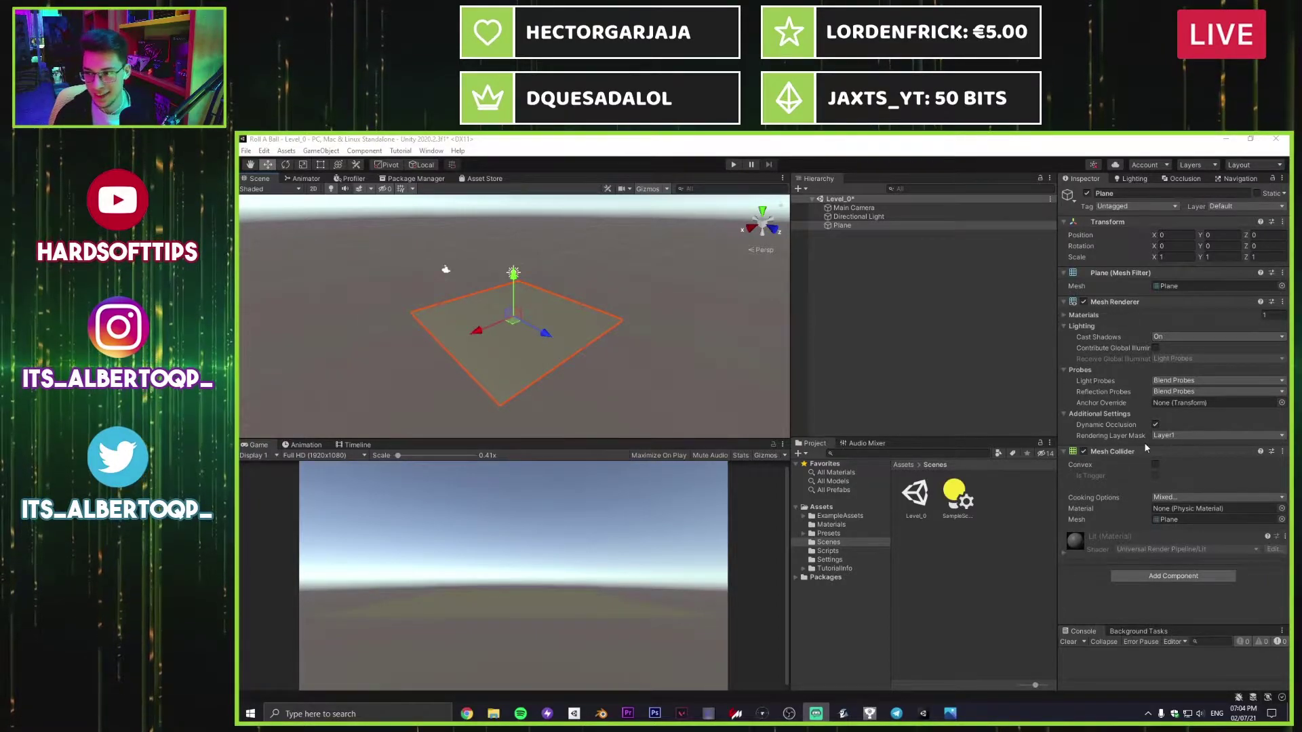
left_click(898, 343)
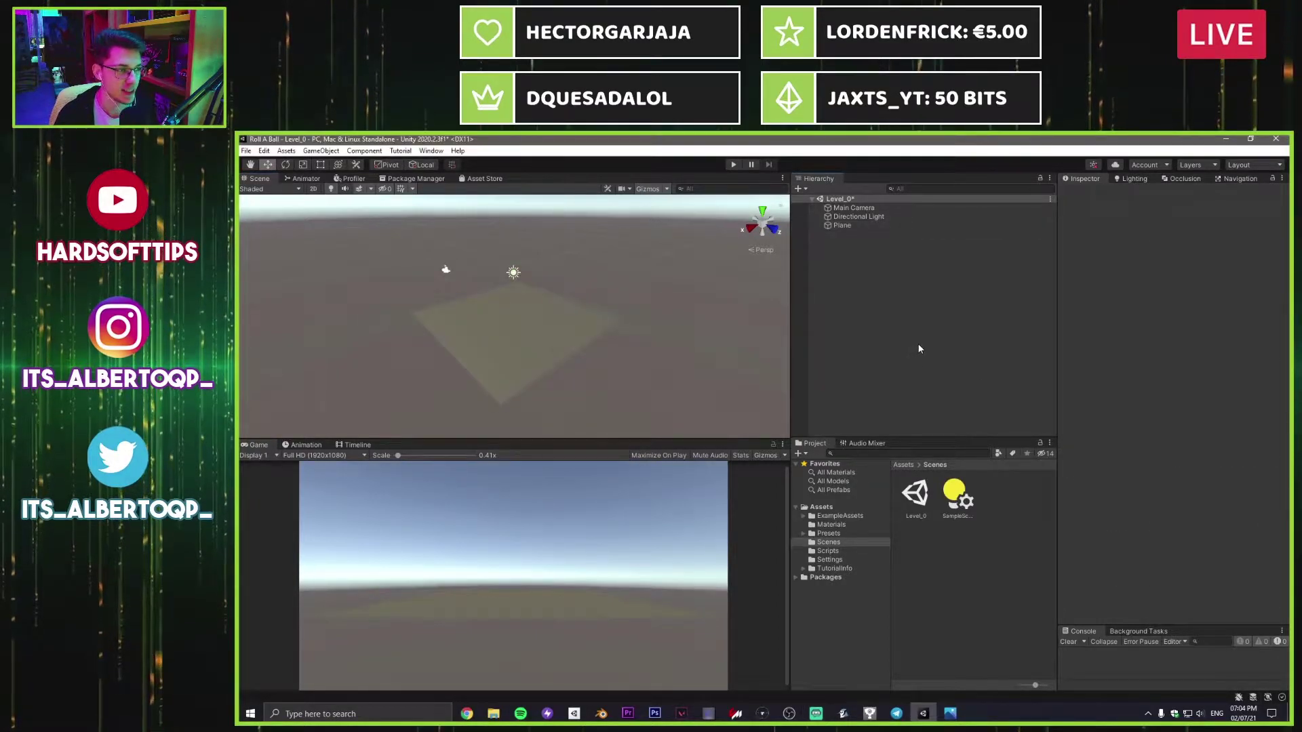
Step: Scale the plane to 2 along X and 2 along Z
left_click(843, 226)
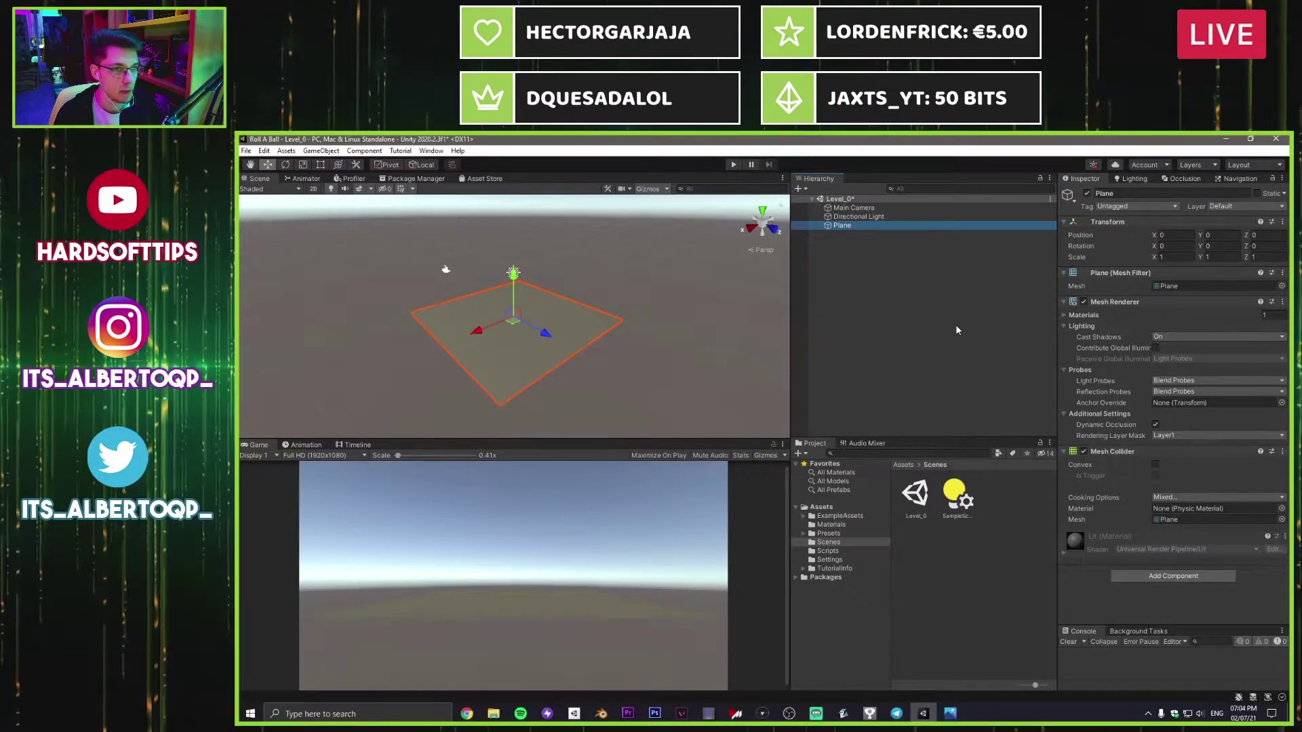
scroll(520, 316, "up", 5)
right_click_drag(489, 322, 885, 354)
right_click_drag(555, 346, 588, 337)
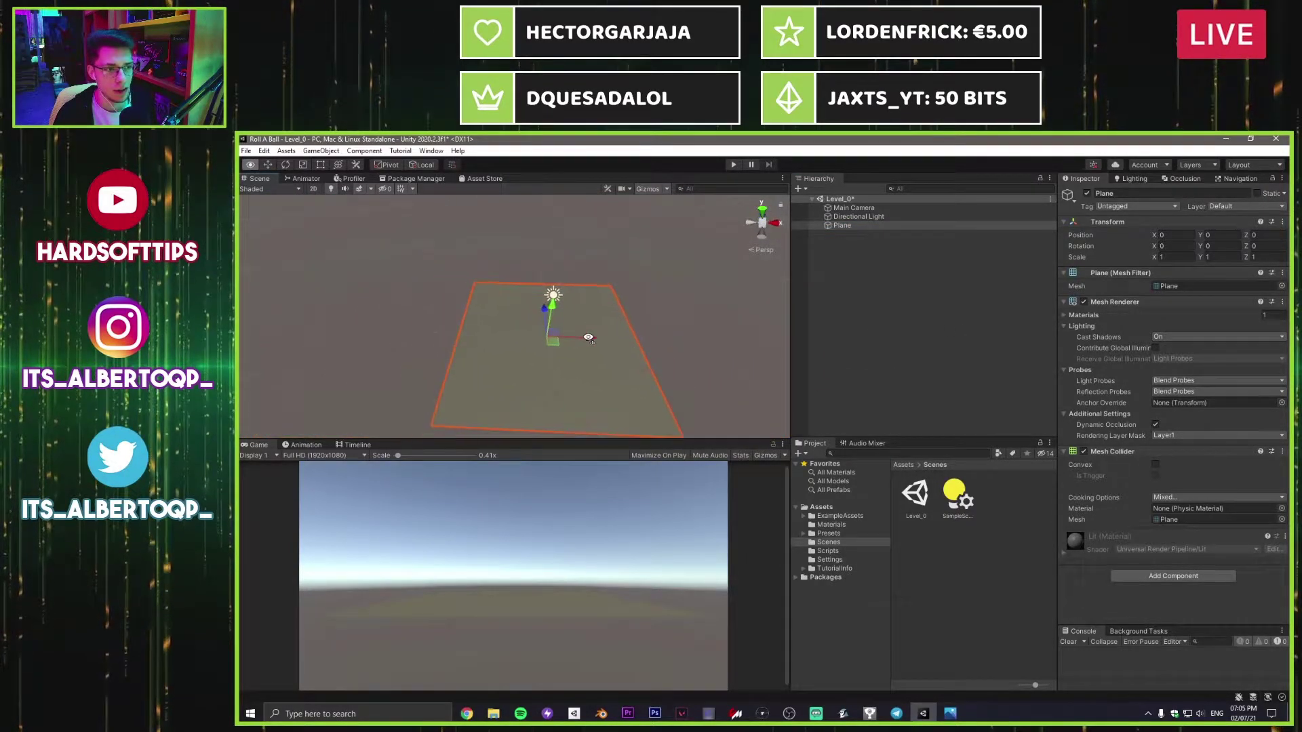
left_click(1172, 257)
type("2")
key("Tab")
key("Tab")
type("2")
right_click_drag(628, 326, 710, 342)
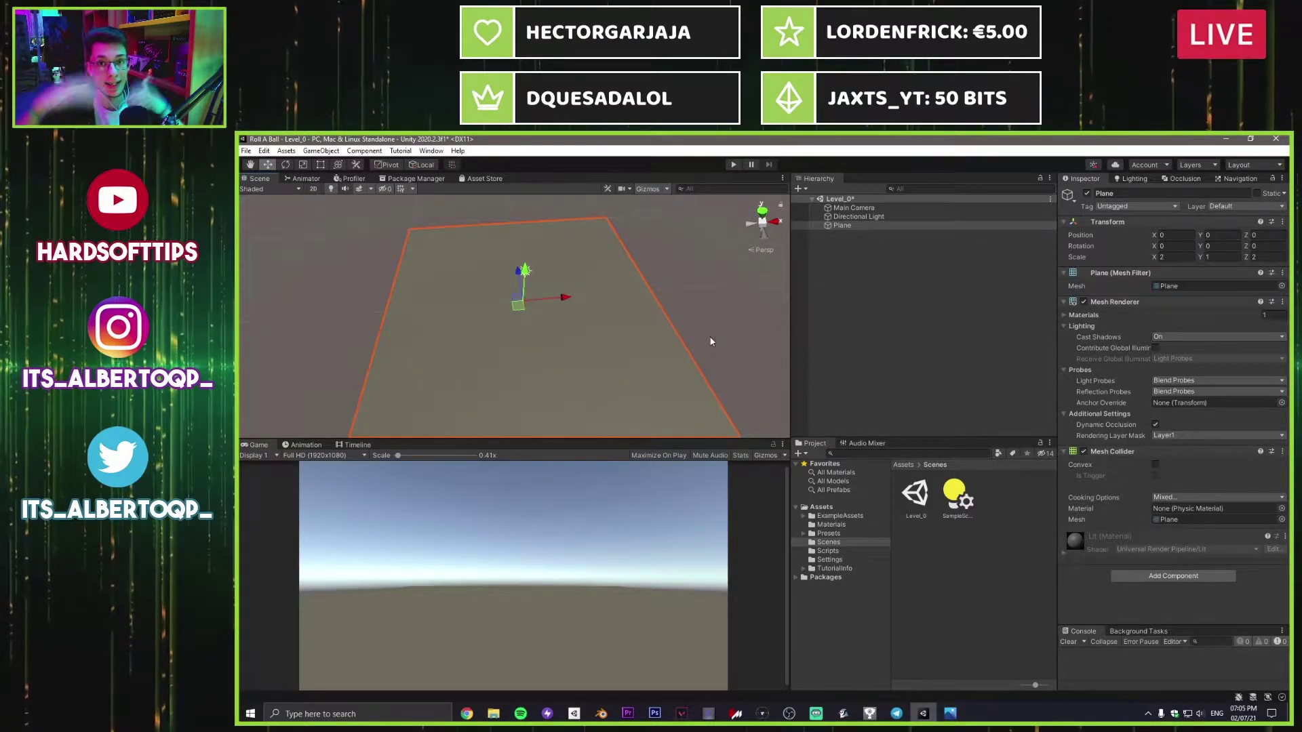
Step: Try out different Y scale values on the plane, set it back to 1 and deselect the plane
left_click_drag(1200, 257, 321, 273)
left_click_drag(1266, 570, 1209, 271)
left_click_drag(1223, 420, 1227, 274)
left_click(1219, 257)
type("1")
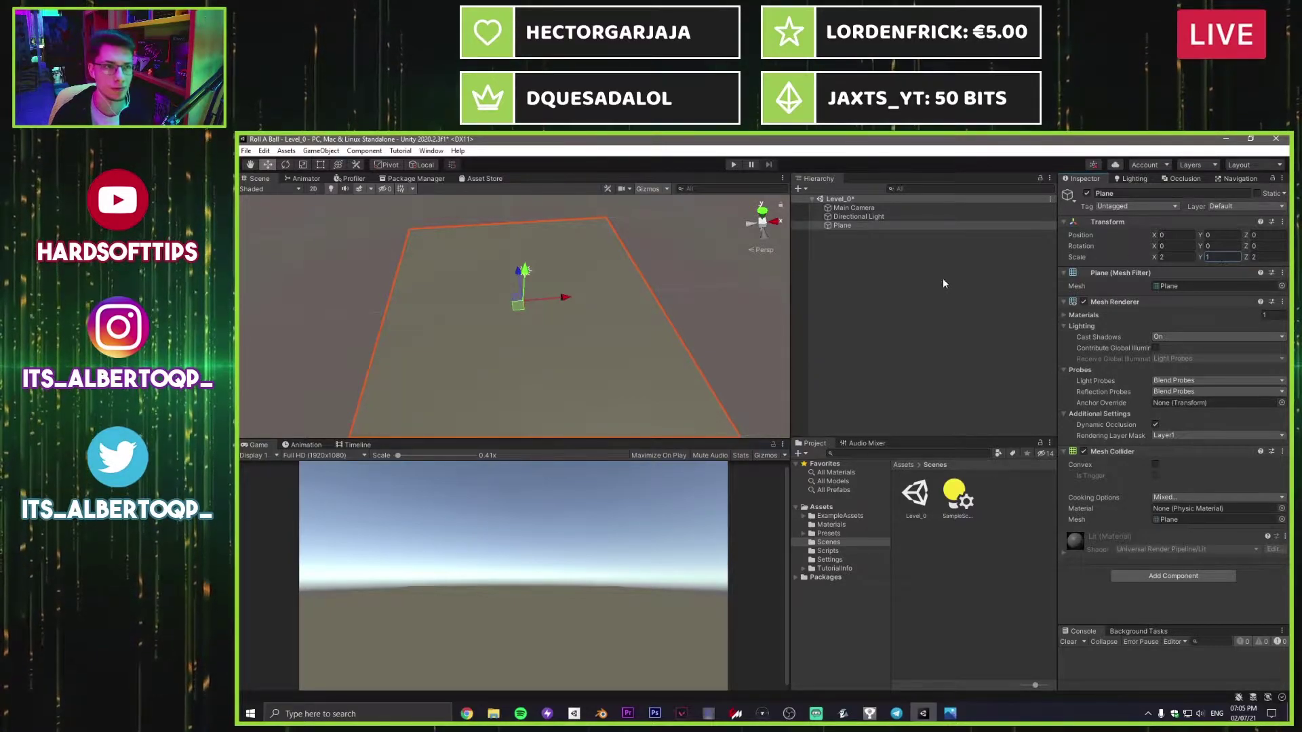
left_click(884, 286)
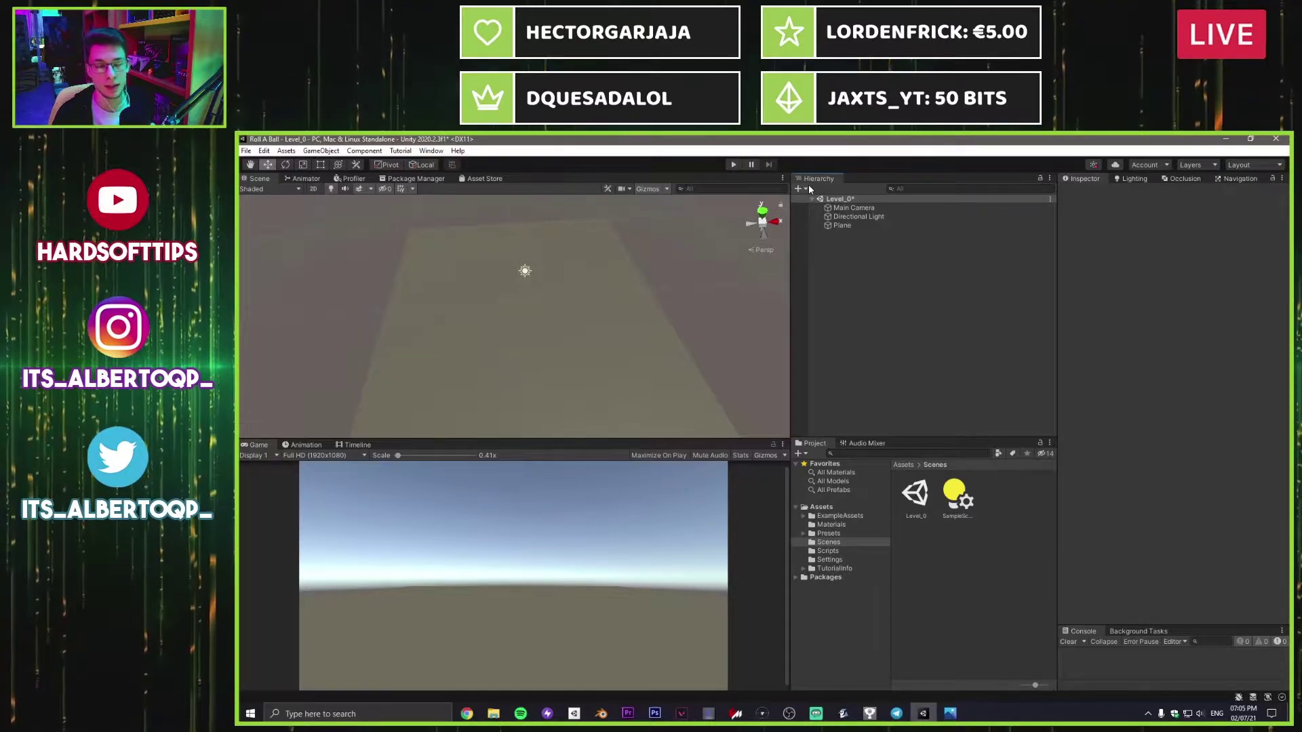
Step: Create an empty object in the scene and name it Wall
left_click(801, 188)
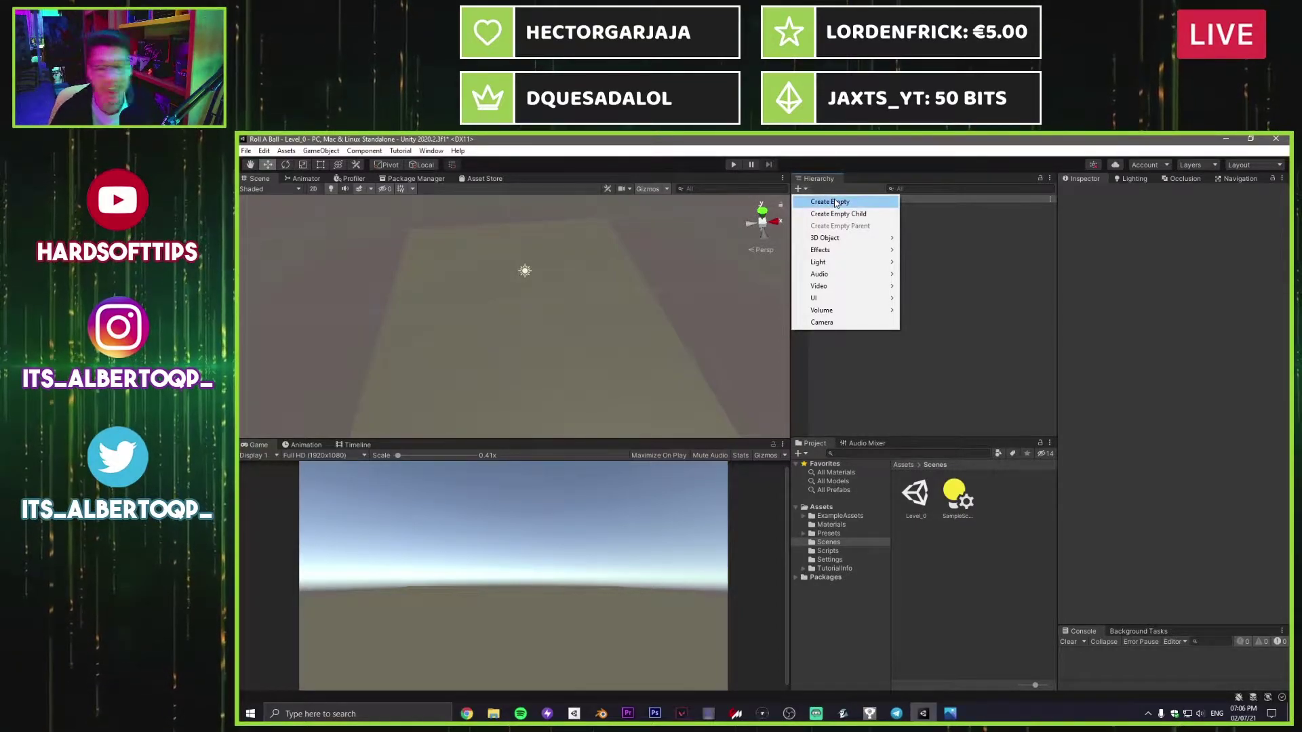
left_click(834, 203)
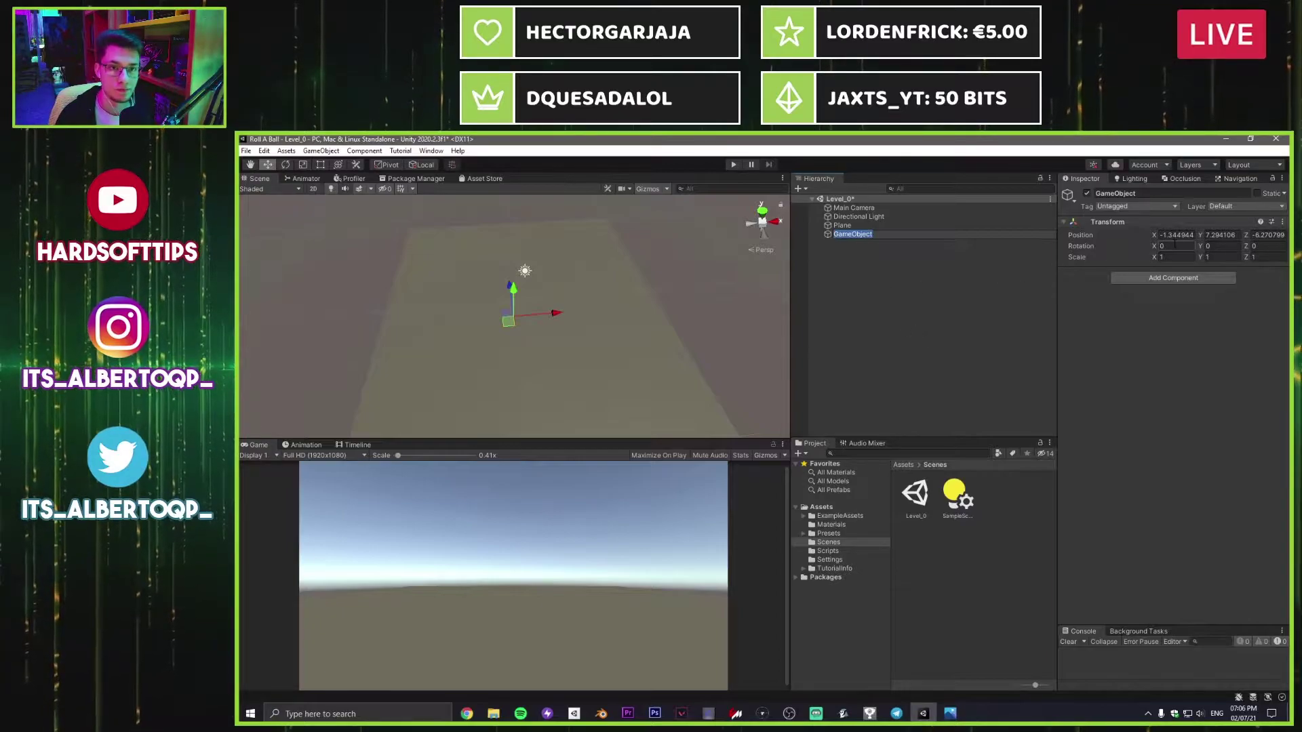
type("Wa")
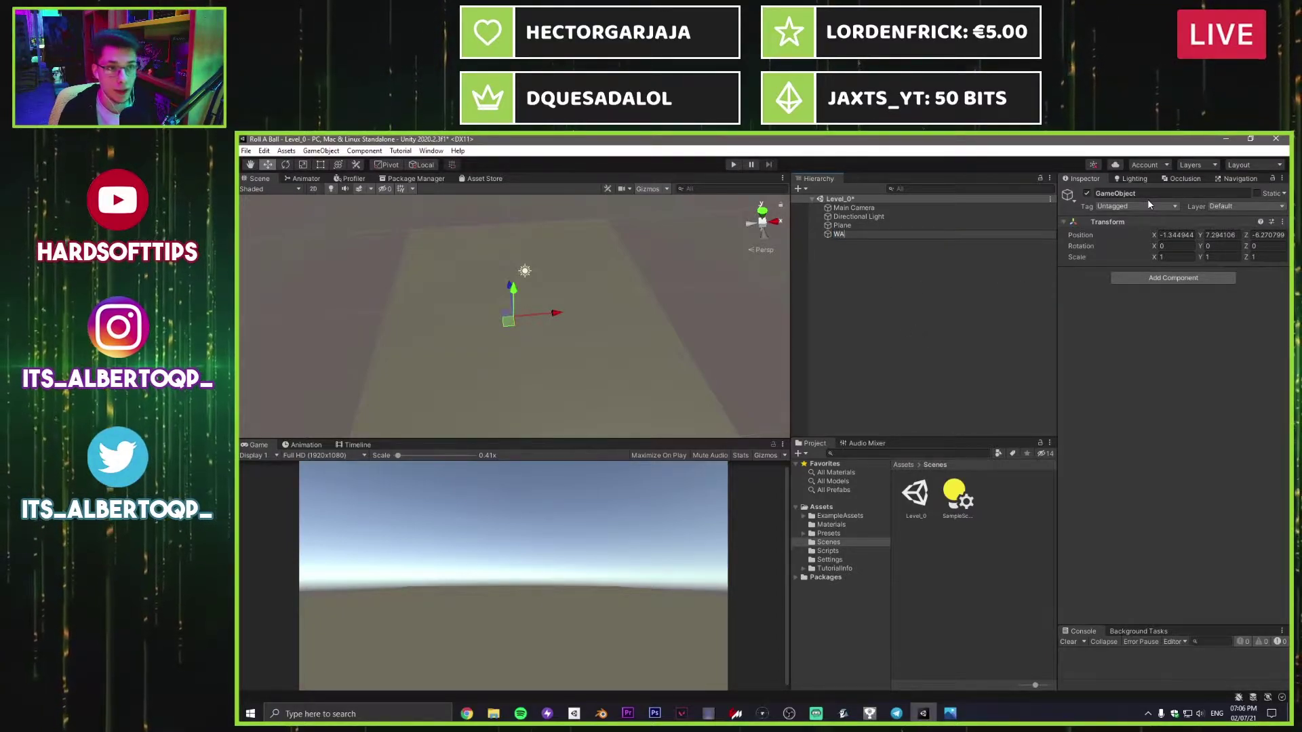
type("ll")
key("Return")
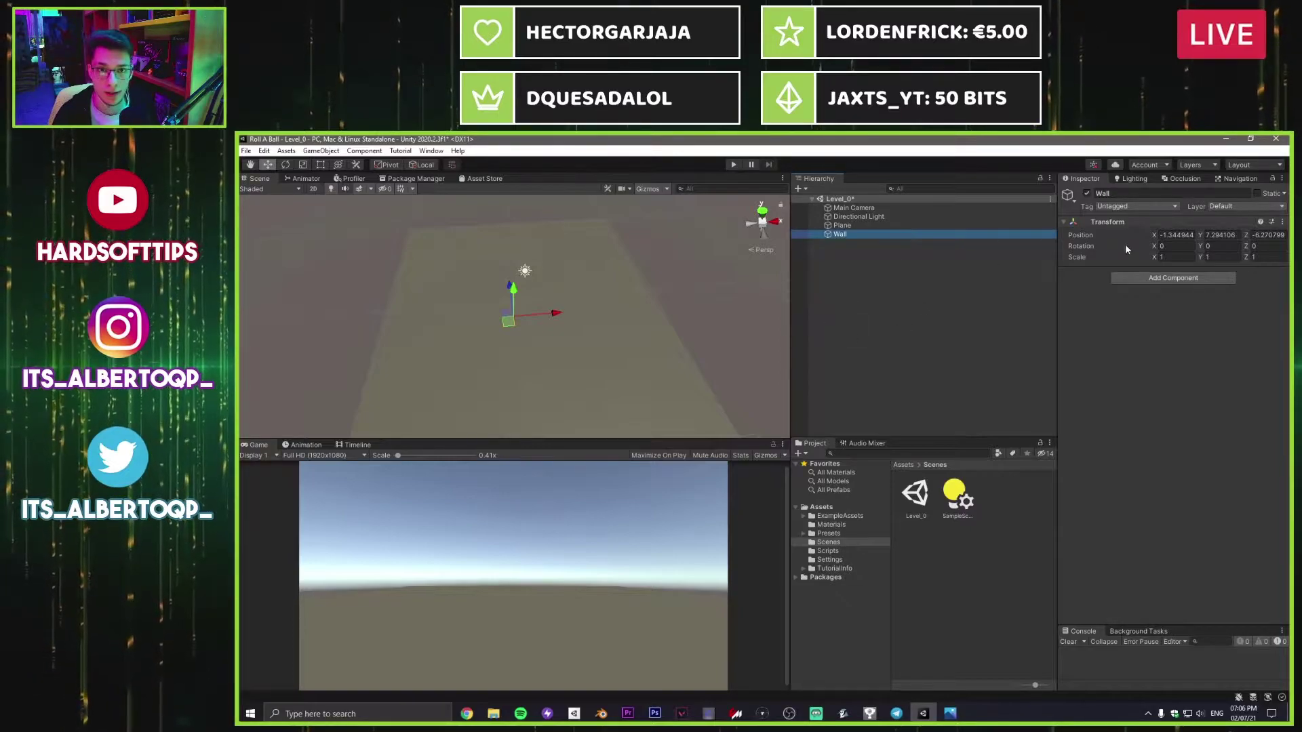
Step: Reset the transform of the empty Wall object so its position is 0, 0, 0
left_click(1281, 222)
left_click(1240, 239)
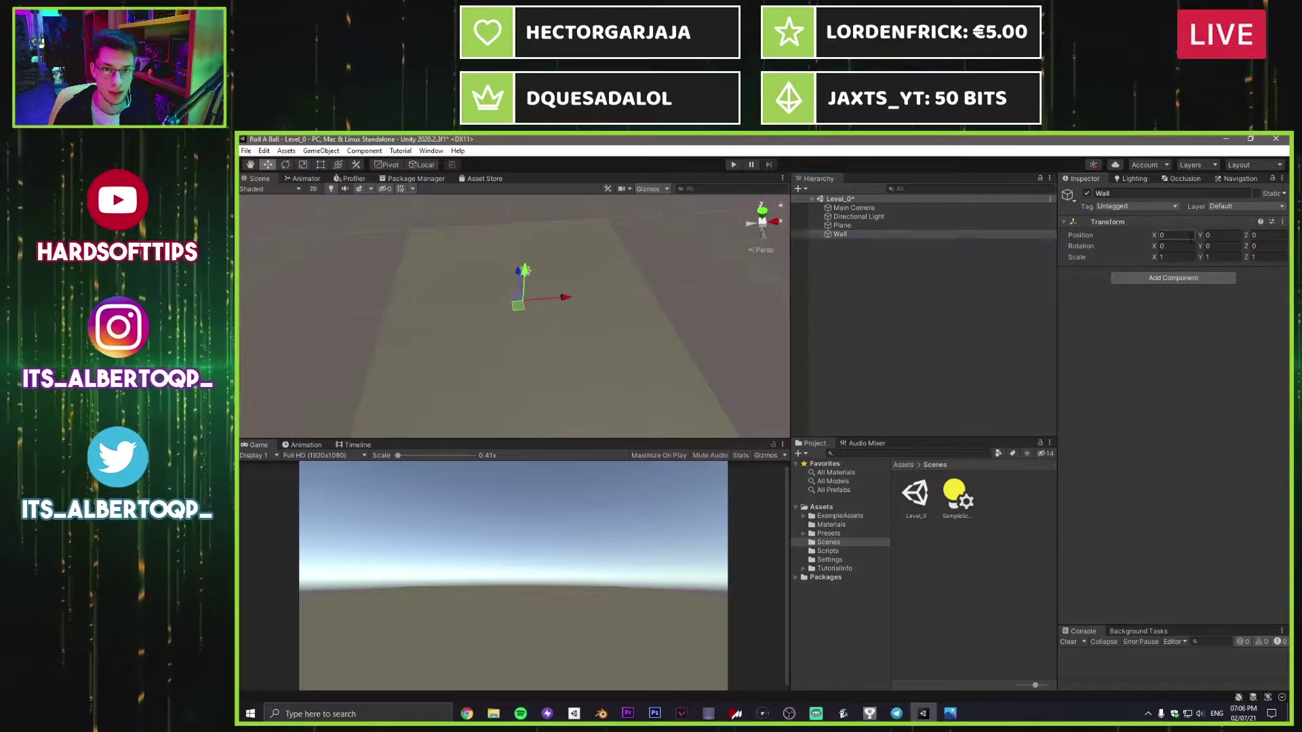
left_click_drag(546, 348, 565, 323, "alt")
Step: Add a 3D cube named Wall1 to the scene and reset its transform
left_click(803, 190)
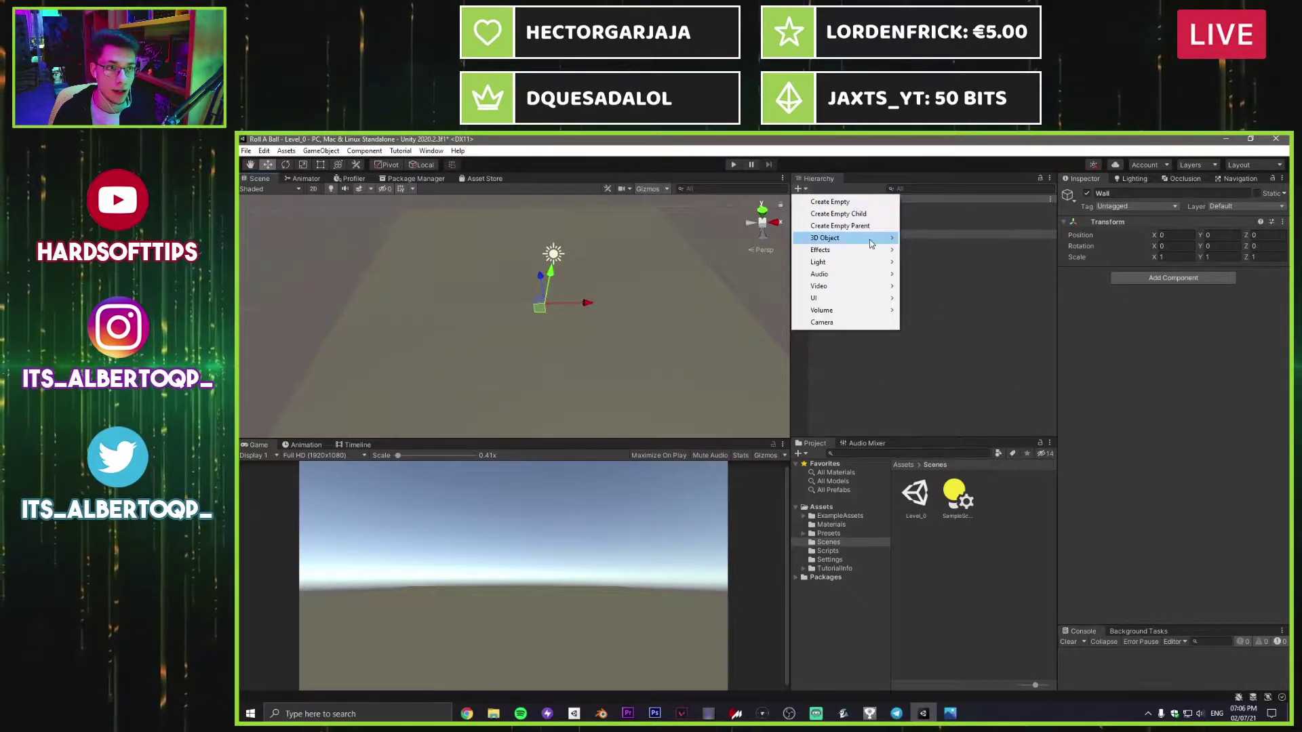
mouse_move(869, 239)
left_click(926, 238)
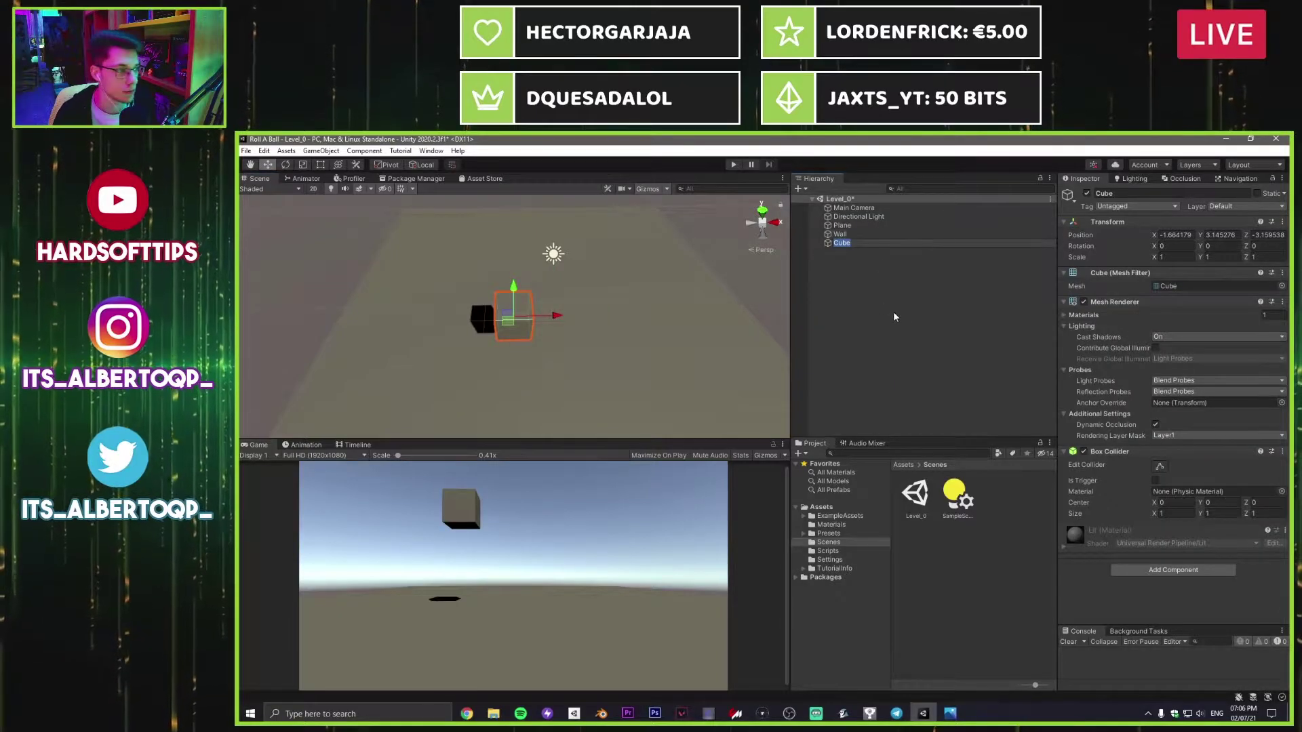
type("Wall1")
key("Return")
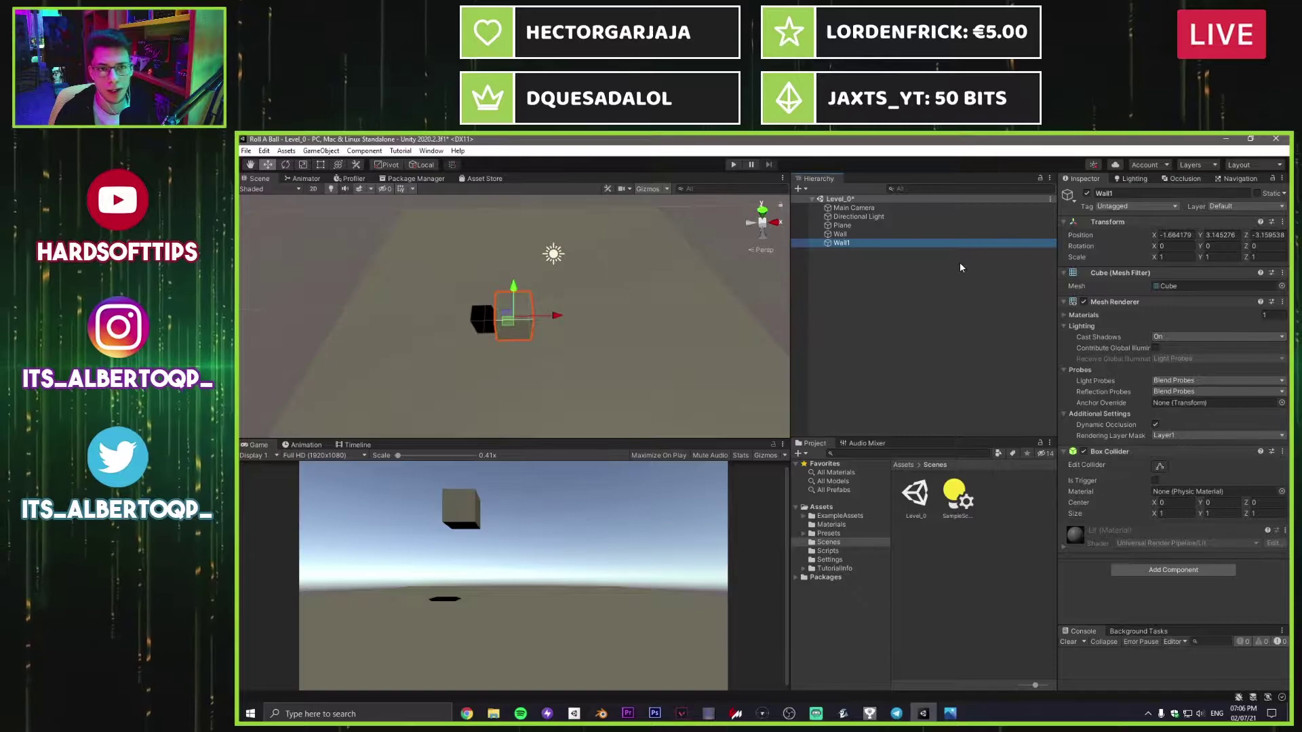
left_click(1281, 222)
left_click(1280, 223)
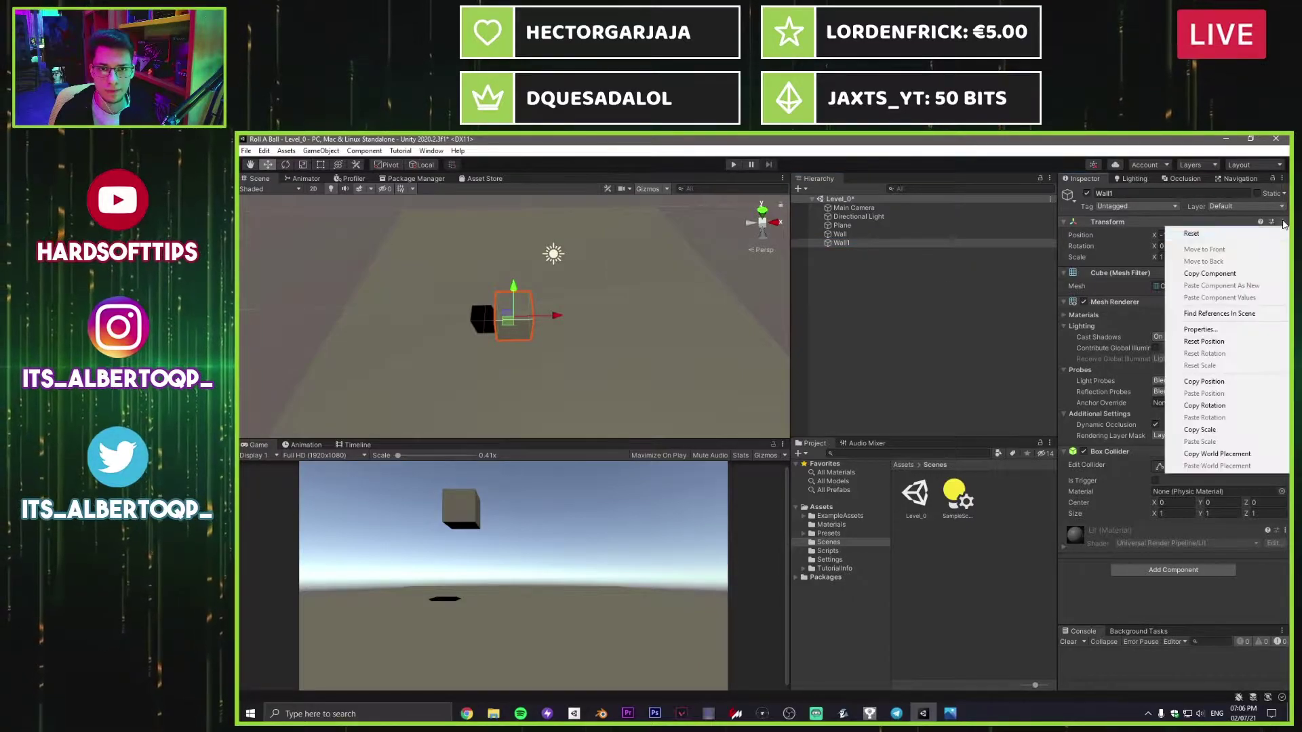
left_click(1179, 236)
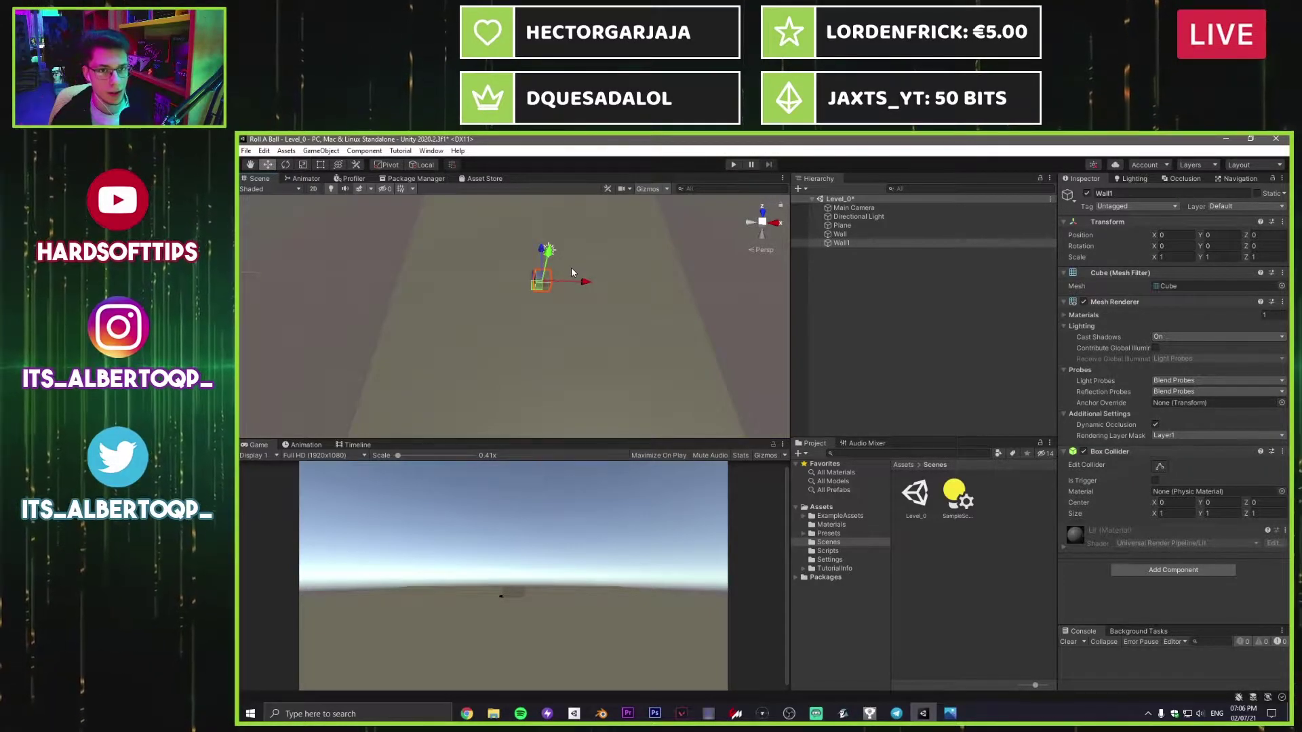
Step: Scale Wall1 to 0.5 along X and 20.5 along Z
left_click_drag(482, 303, 617, 323, "alt")
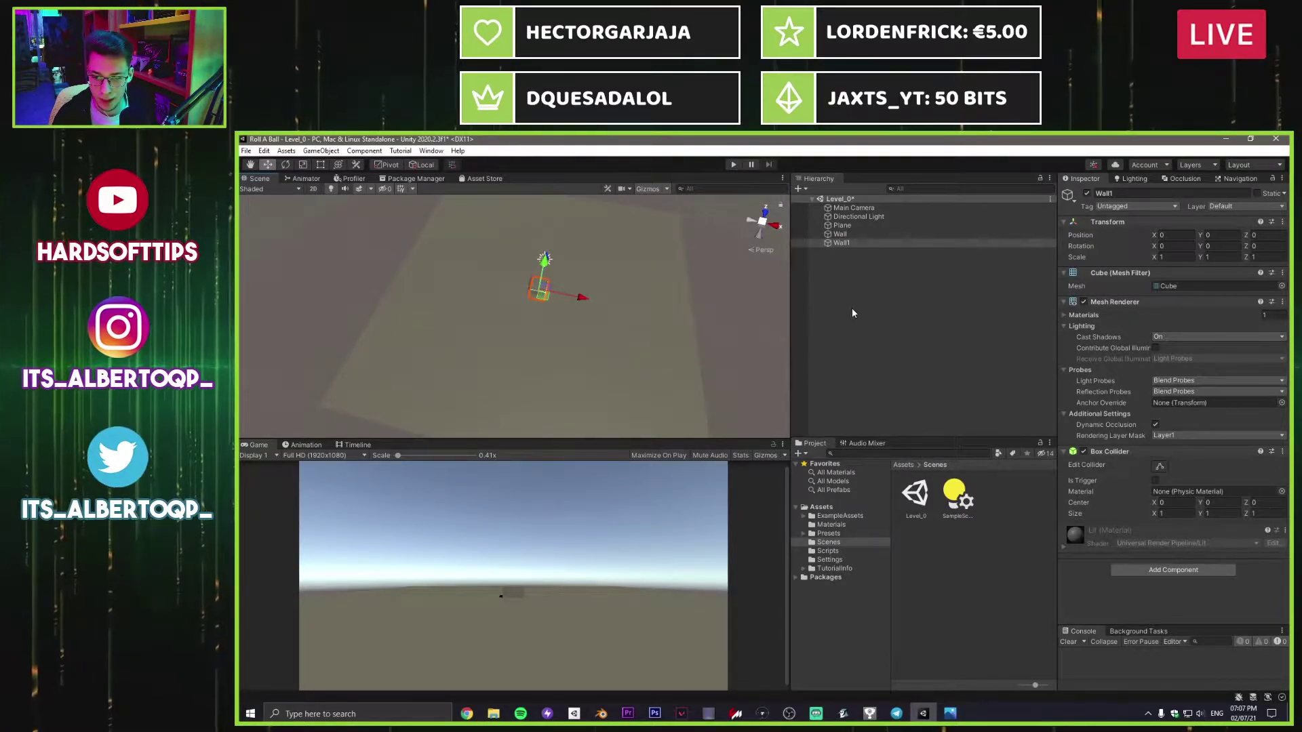
left_click(1181, 258)
type(".5")
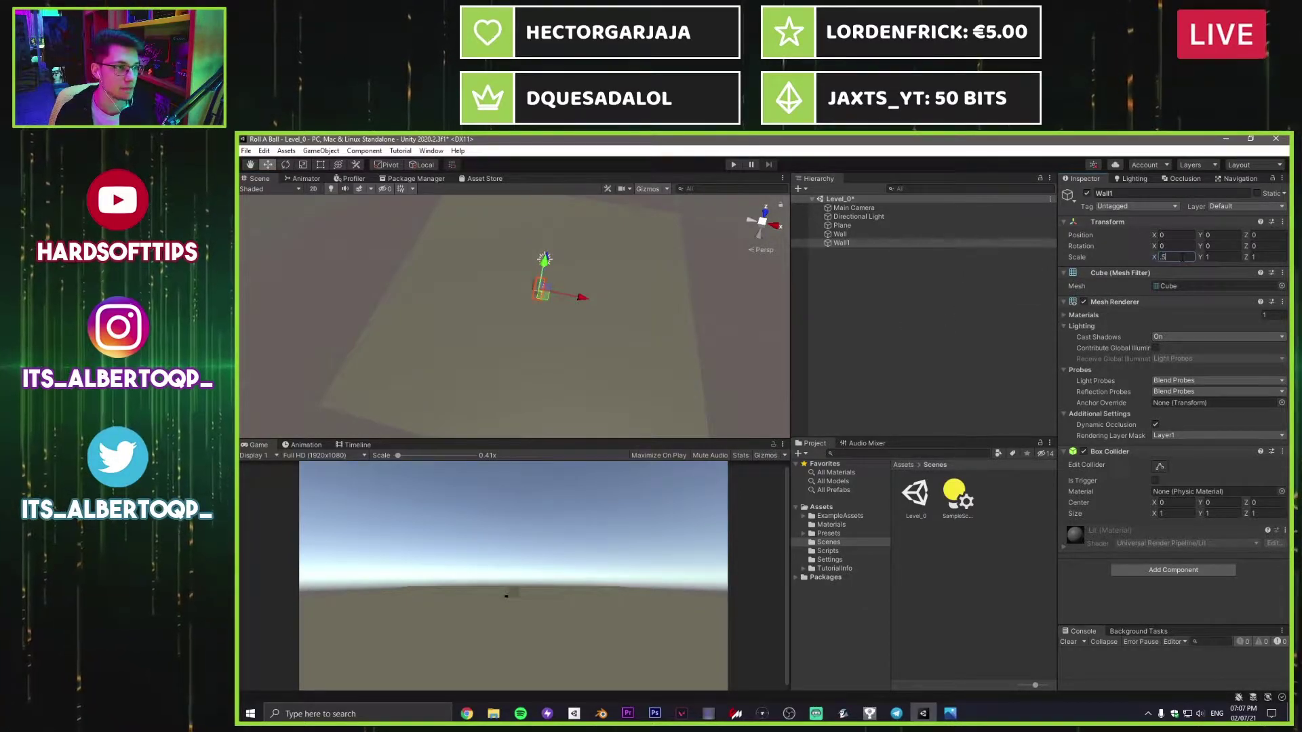
key("Return")
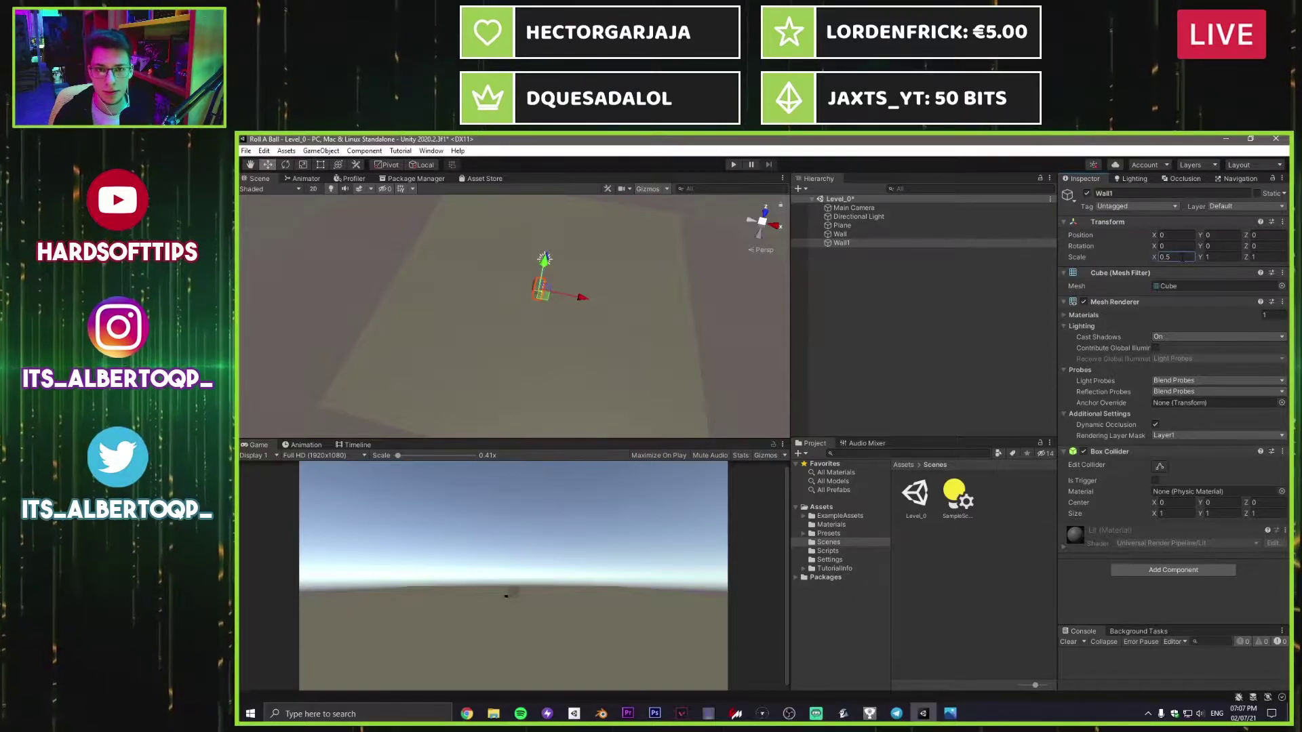
left_click(1266, 258)
type("20.5")
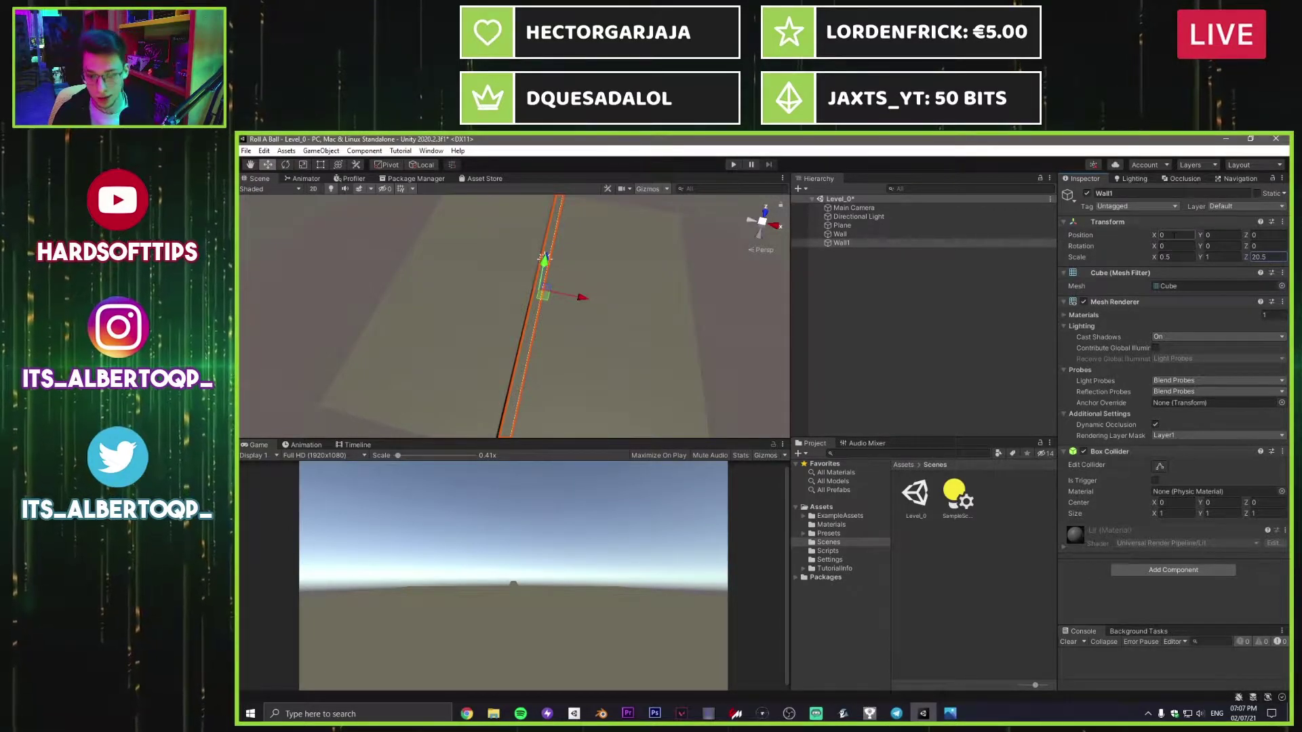
Step: Position Wall1 along the plane's edge with X at -10 and Y at 0.5
type("-10")
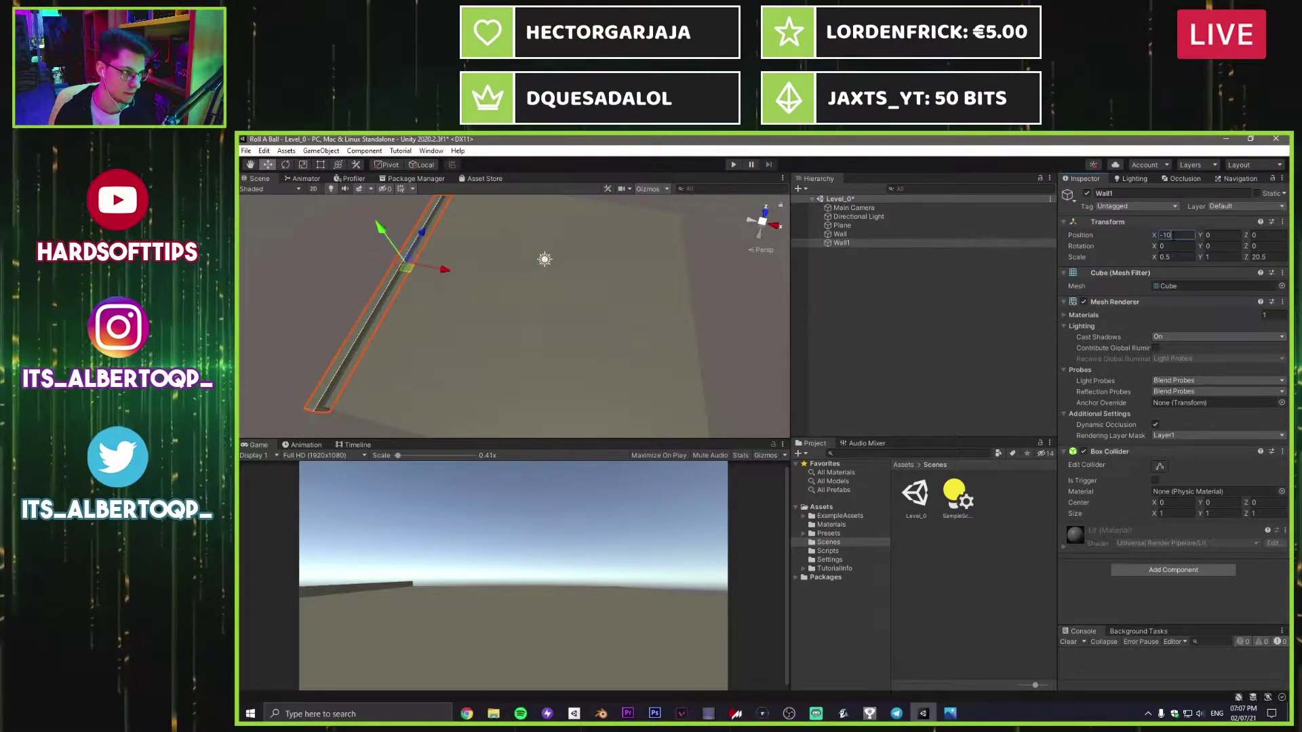
left_click_drag(530, 373, 480, 254, "alt")
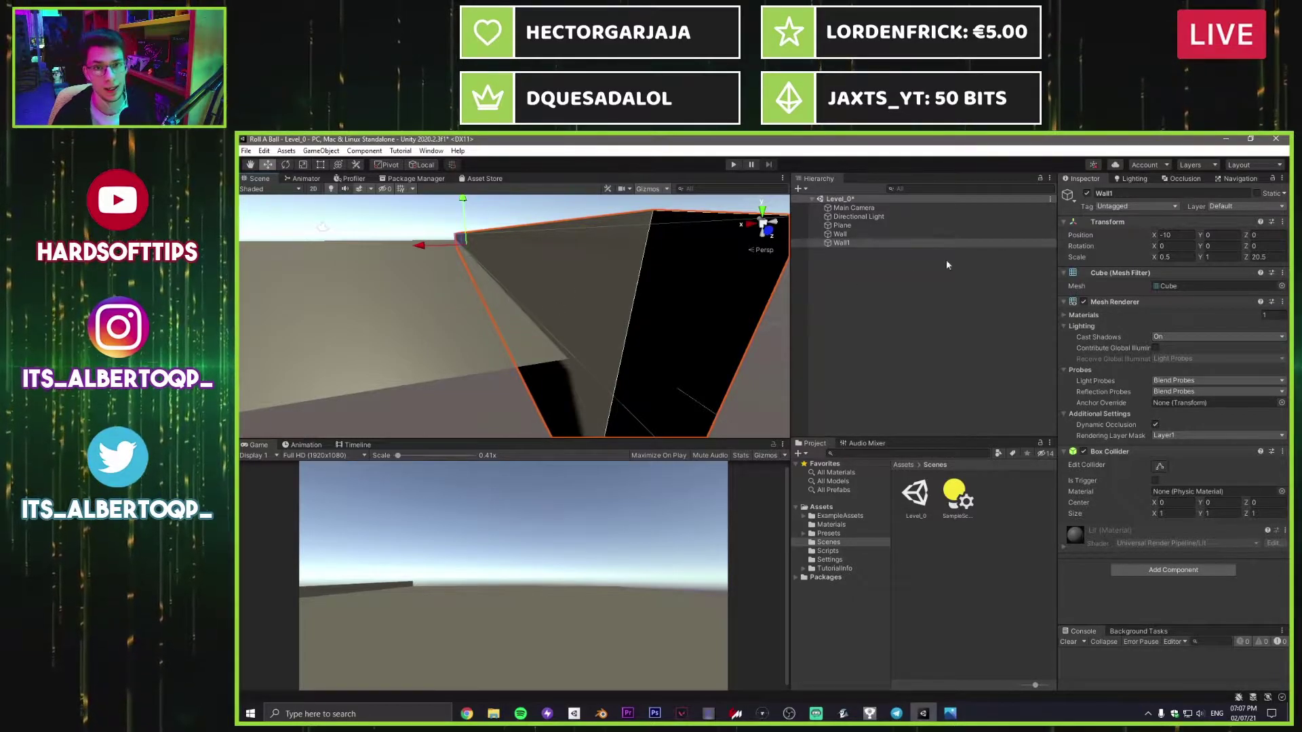
left_click(1217, 234)
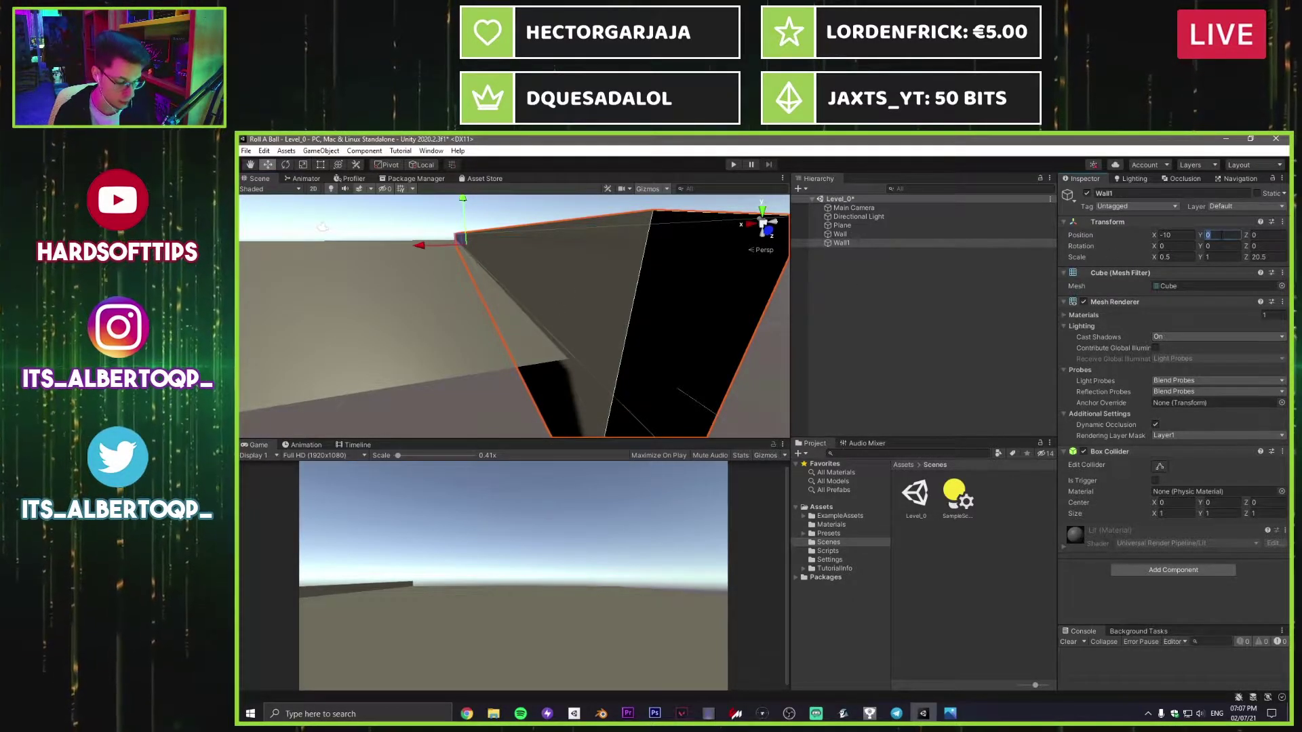
type(".5")
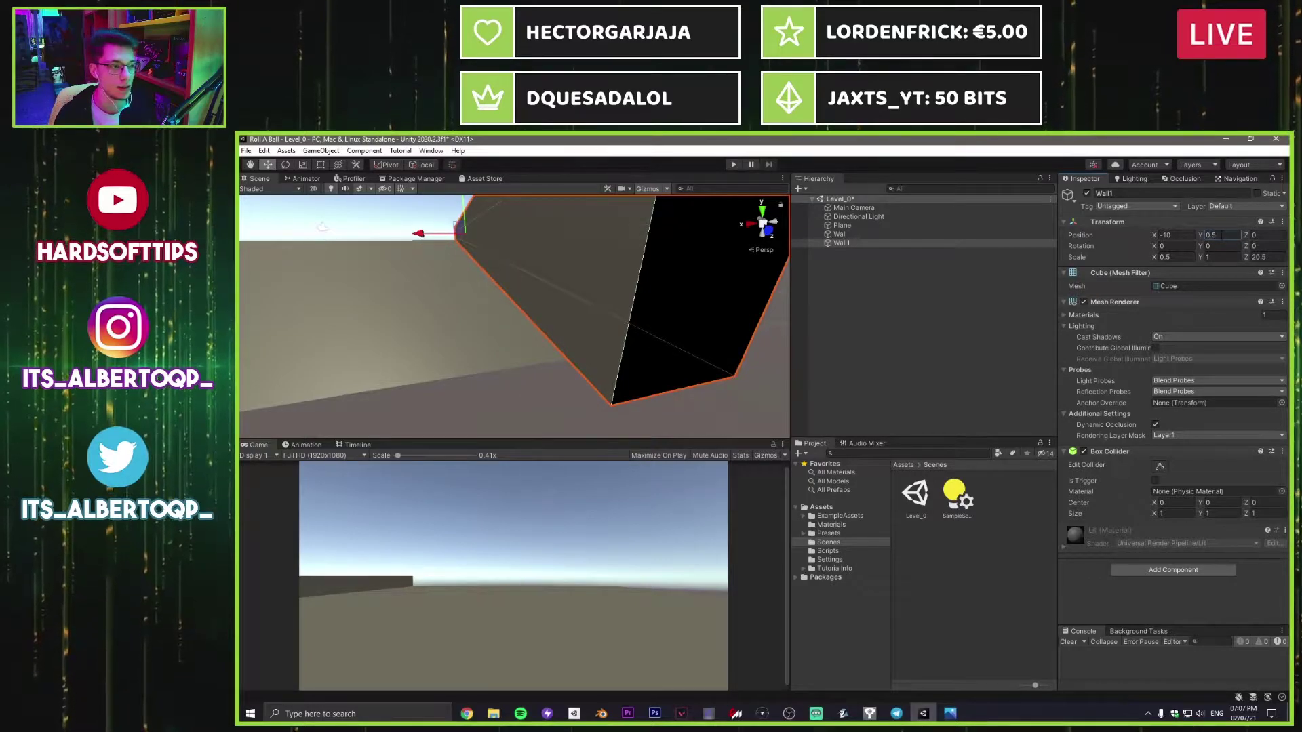
right_click_drag(599, 319, 596, 386)
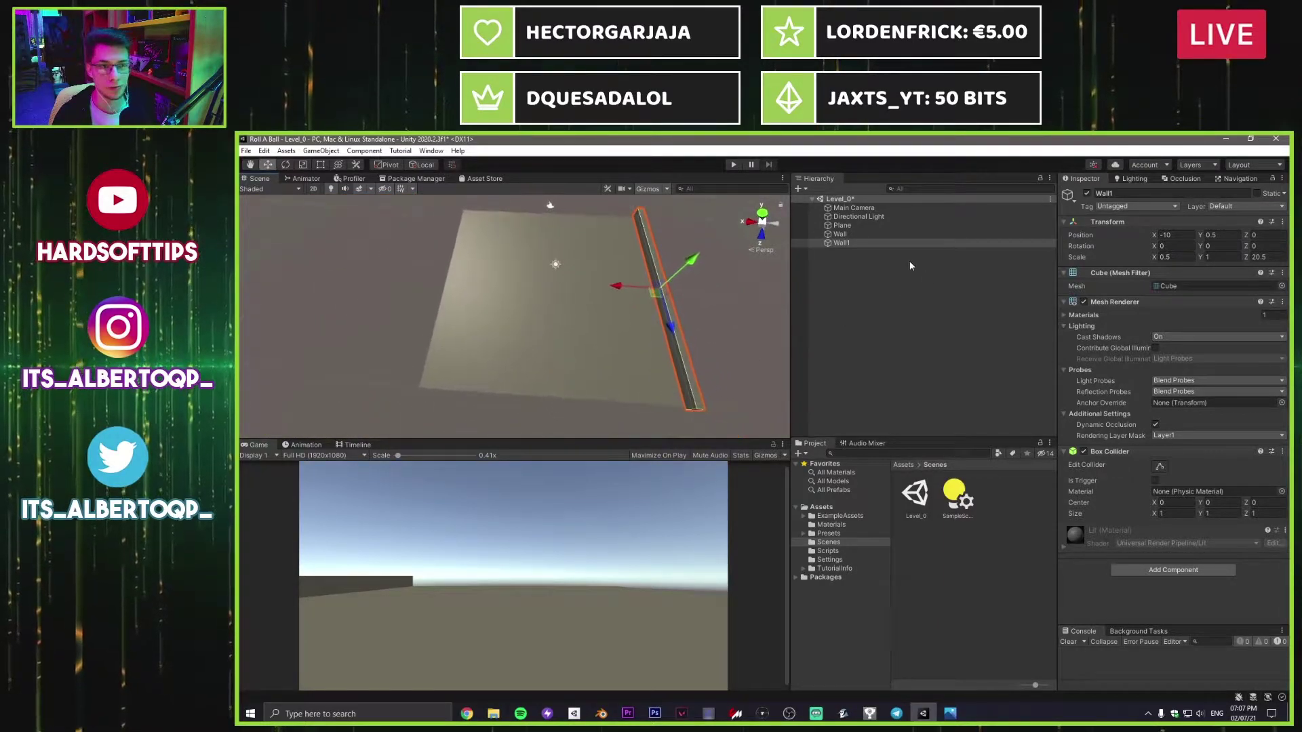
Step: Duplicate Wall1, set the copy's X position to 10 for the opposite edge and deselect it
left_click(840, 243)
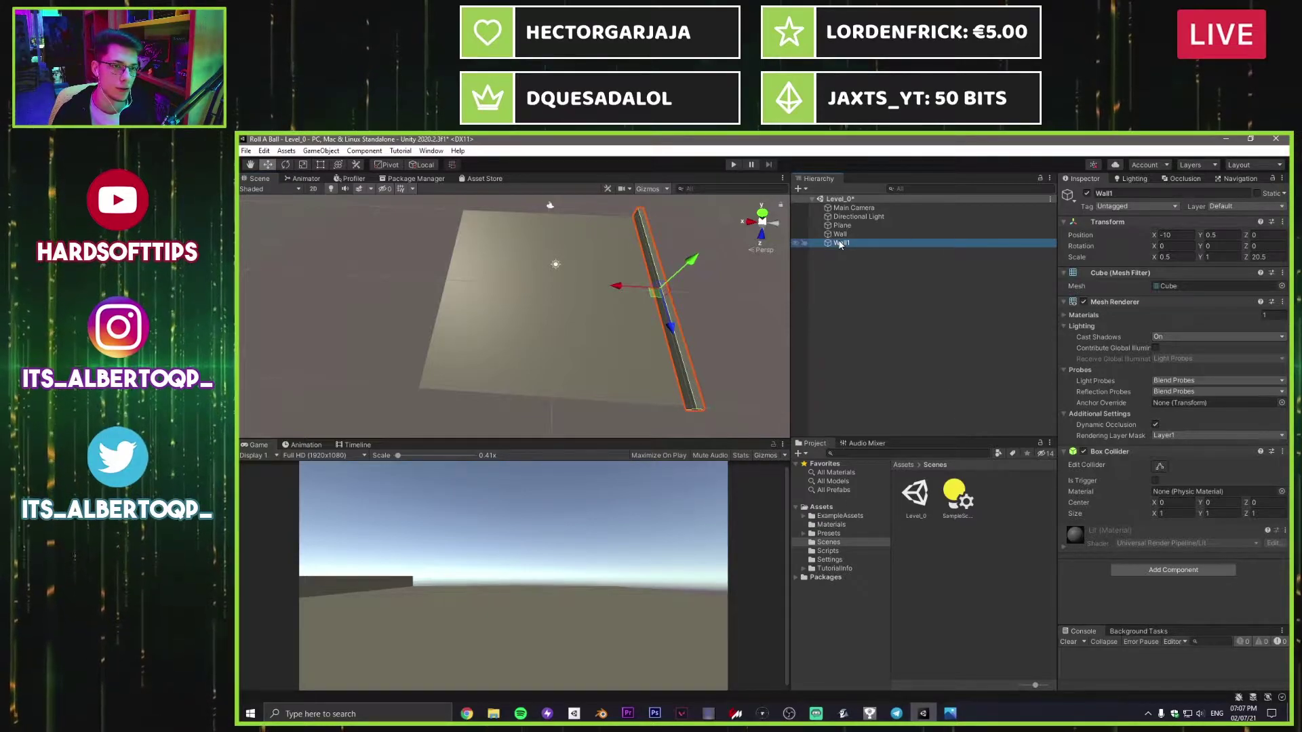
right_click(841, 243)
left_click(1014, 300)
left_click(848, 243)
key("ctrl+d")
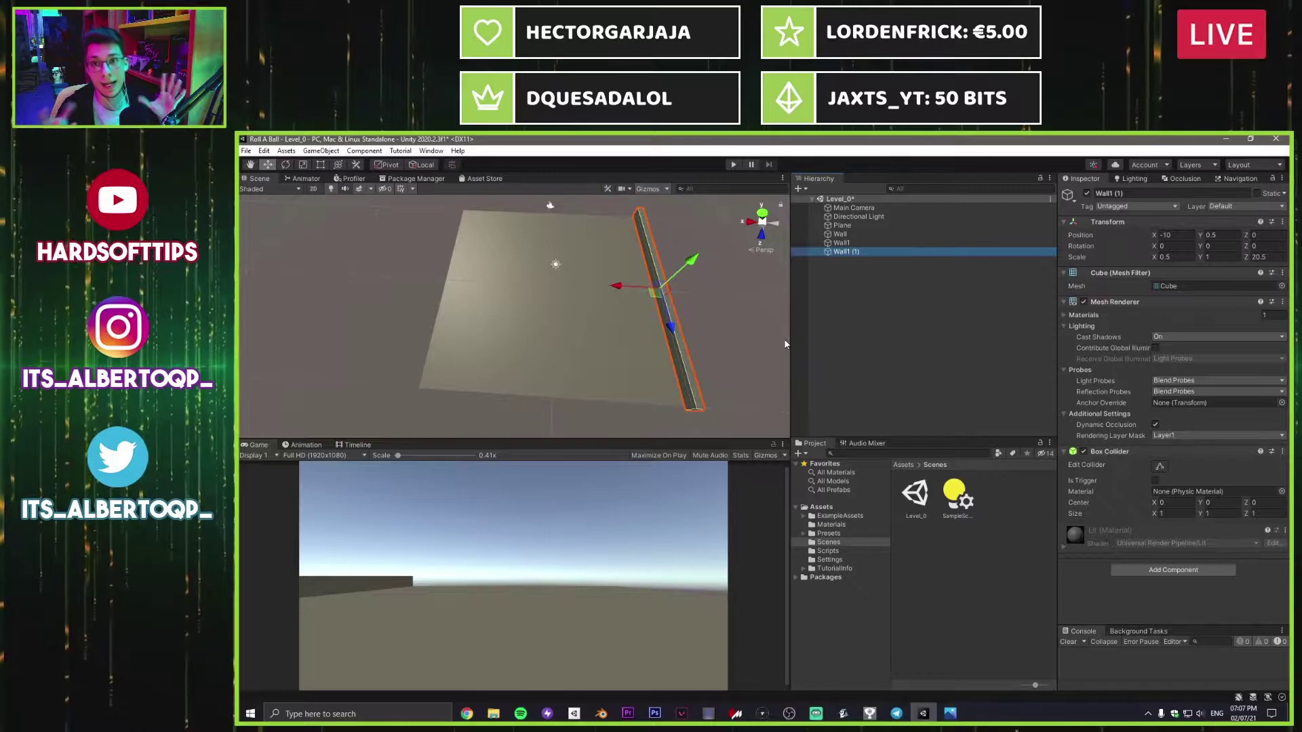
left_click(1173, 235)
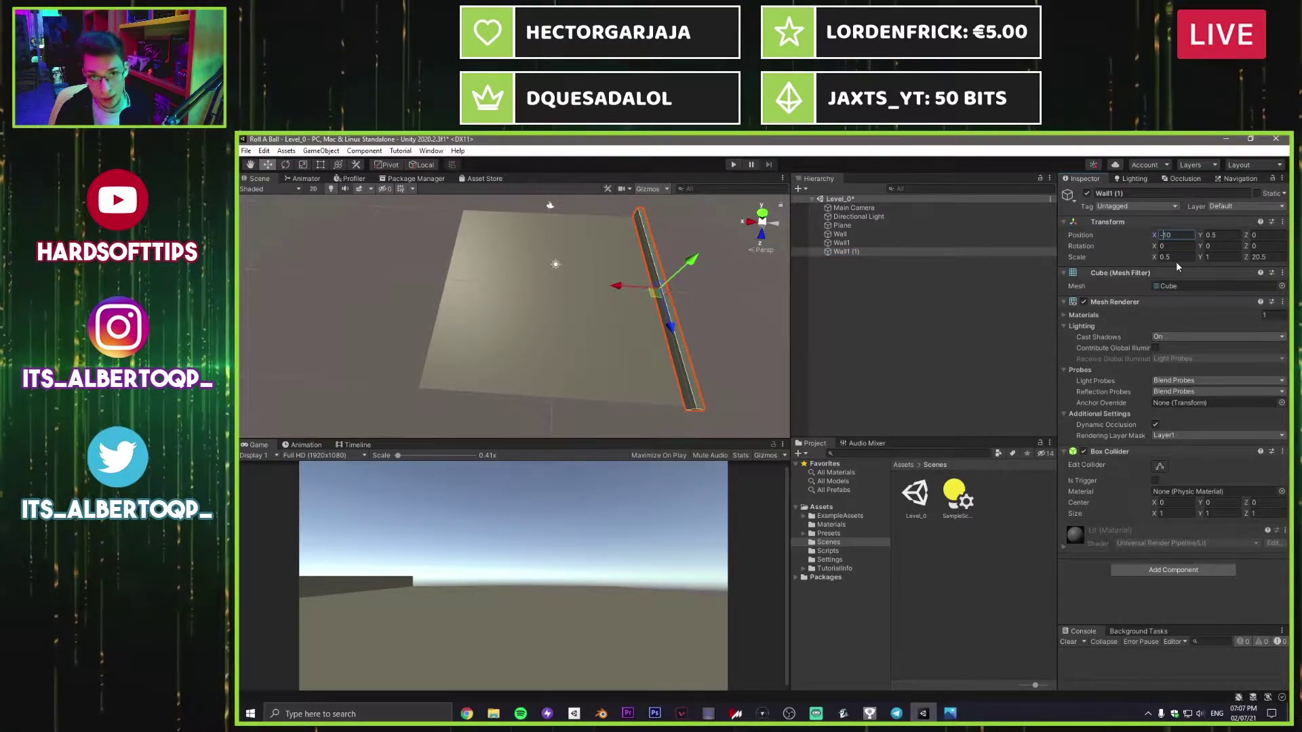
type("10")
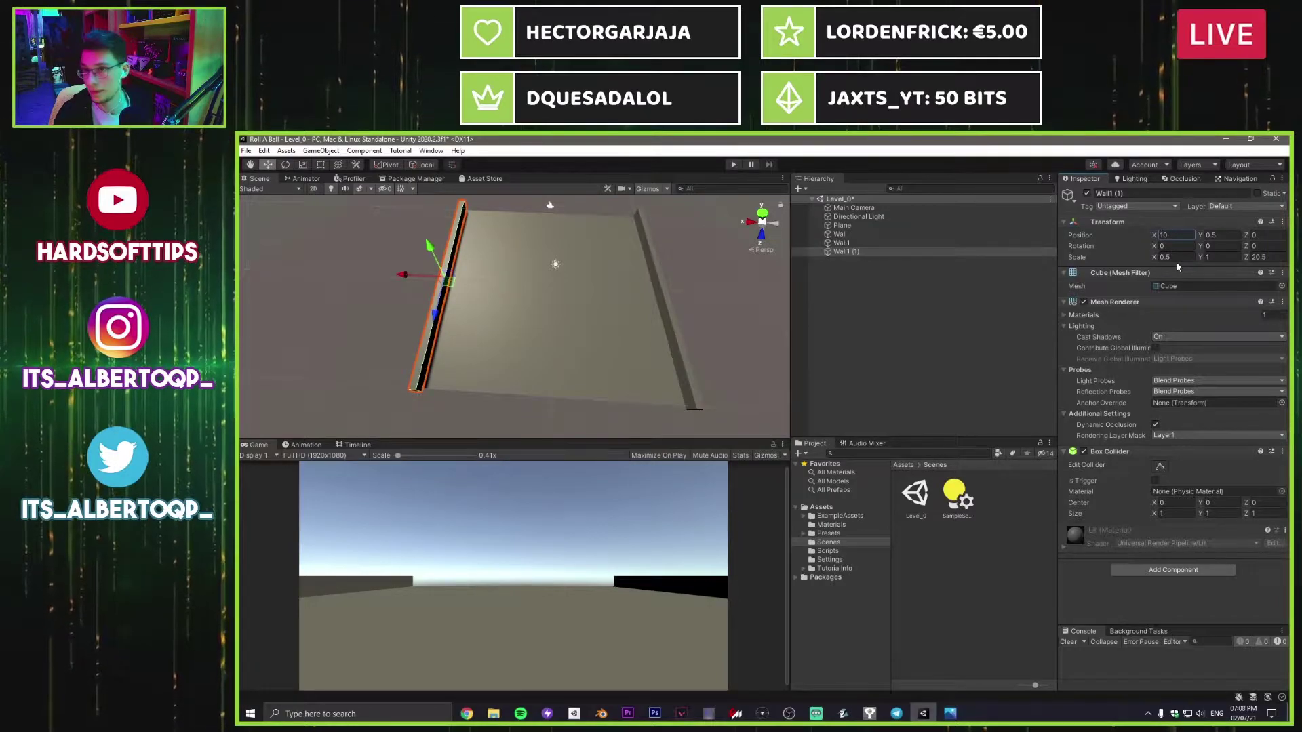
left_click(874, 274)
Step: Duplicate the second wall and set the new copy's X position to 0
left_click(844, 252)
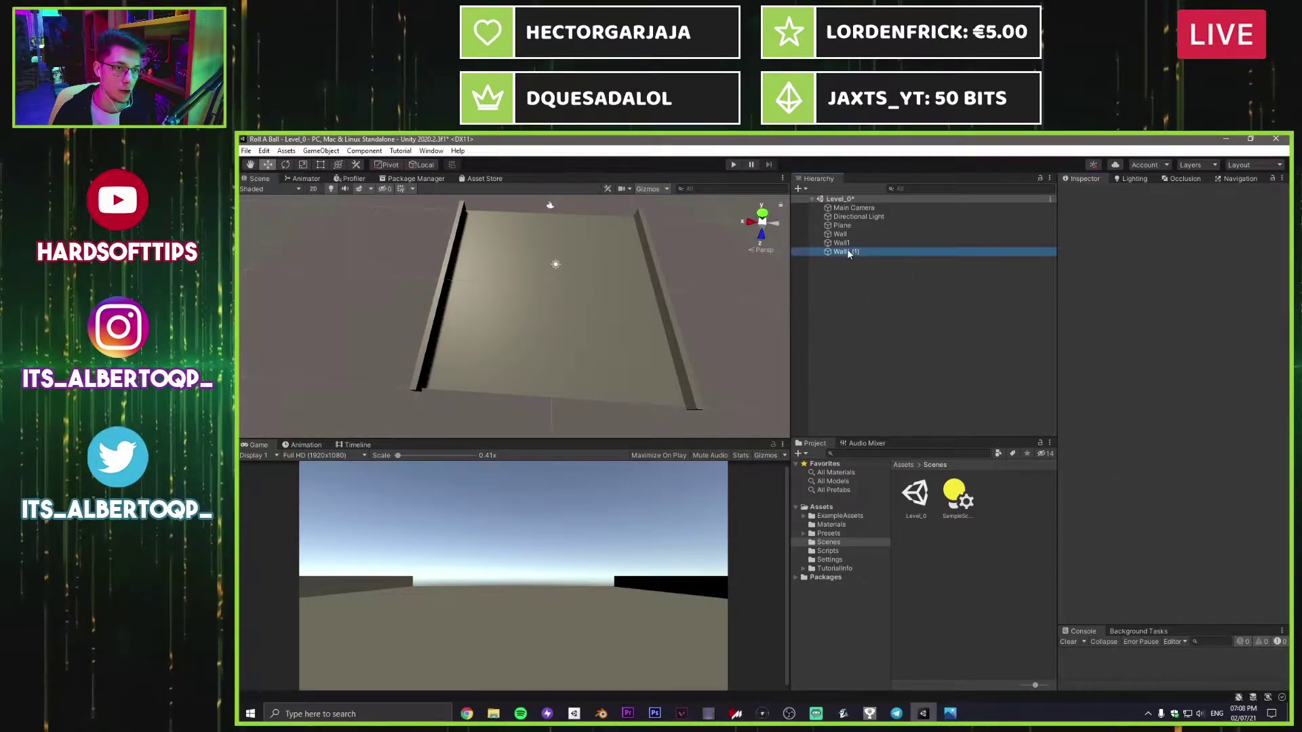
key("ctrl+d")
left_click(1168, 235)
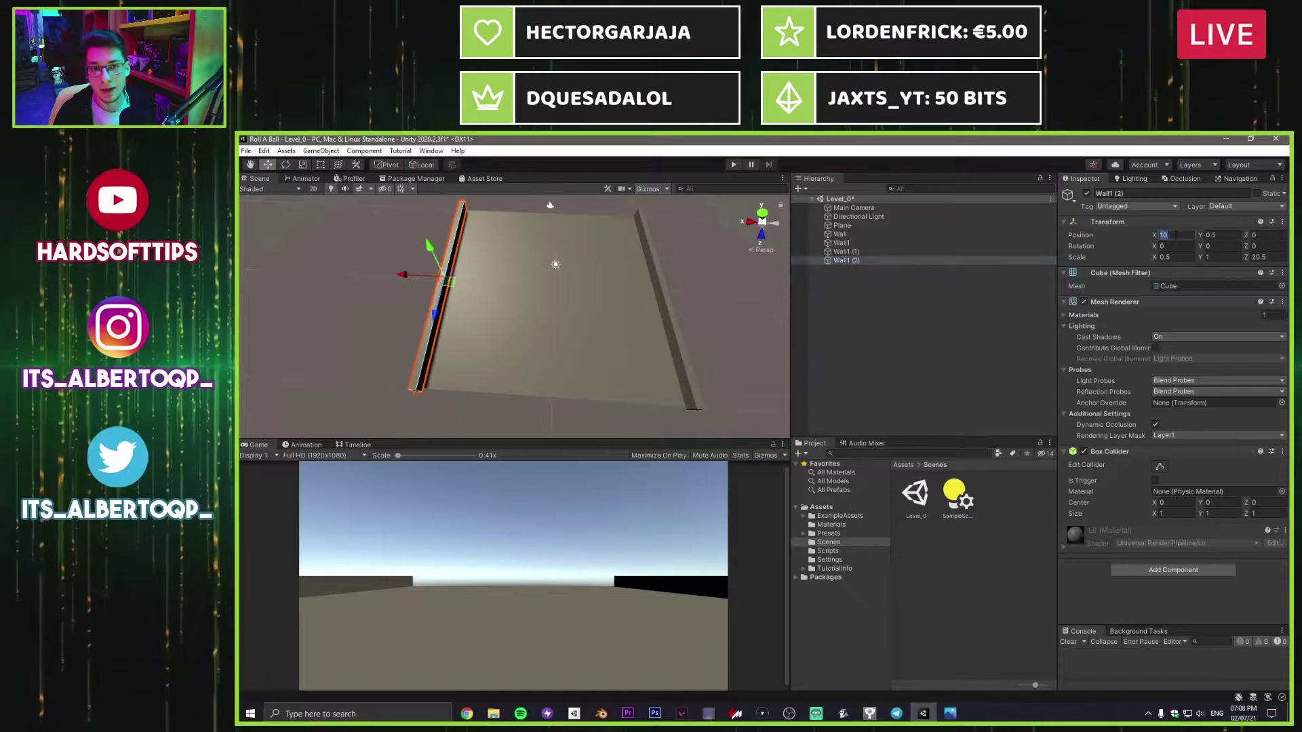
type("0")
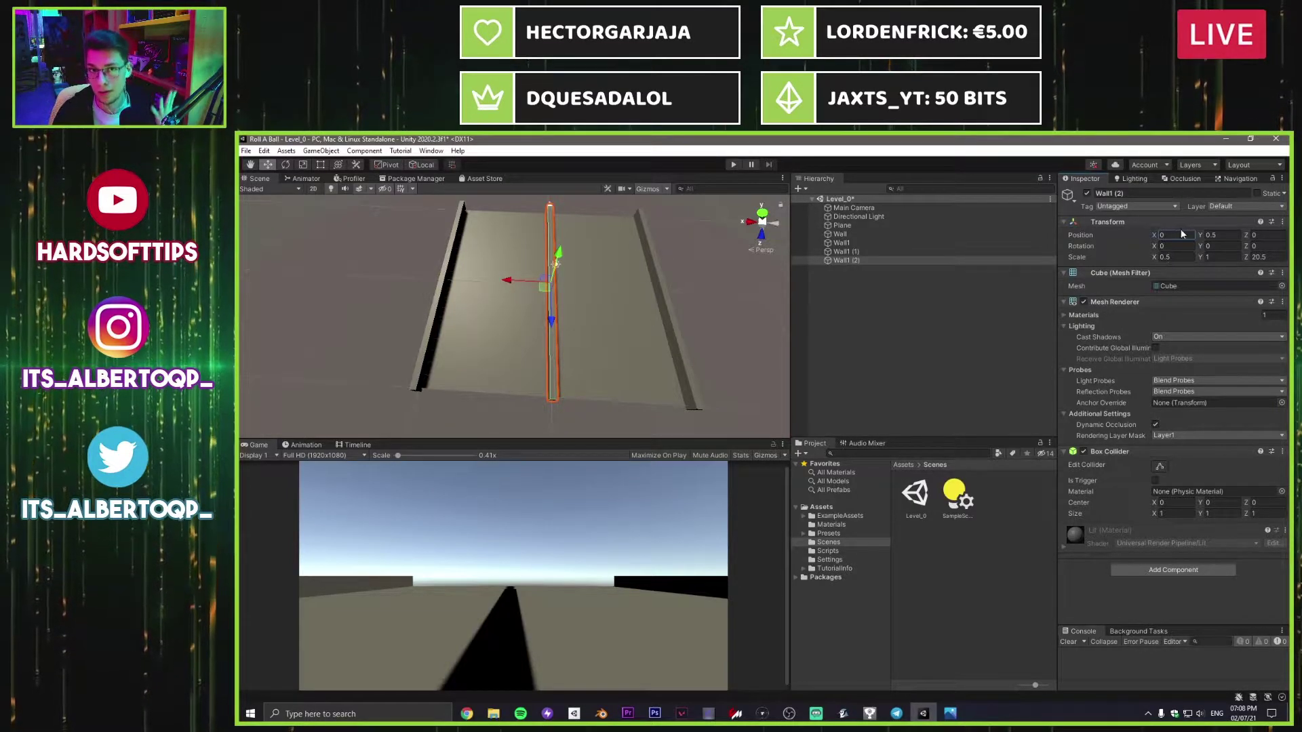
Step: Rotate the third wall to 90 degrees around Y so it runs across the plane
left_click_drag(1199, 248, 617, 247)
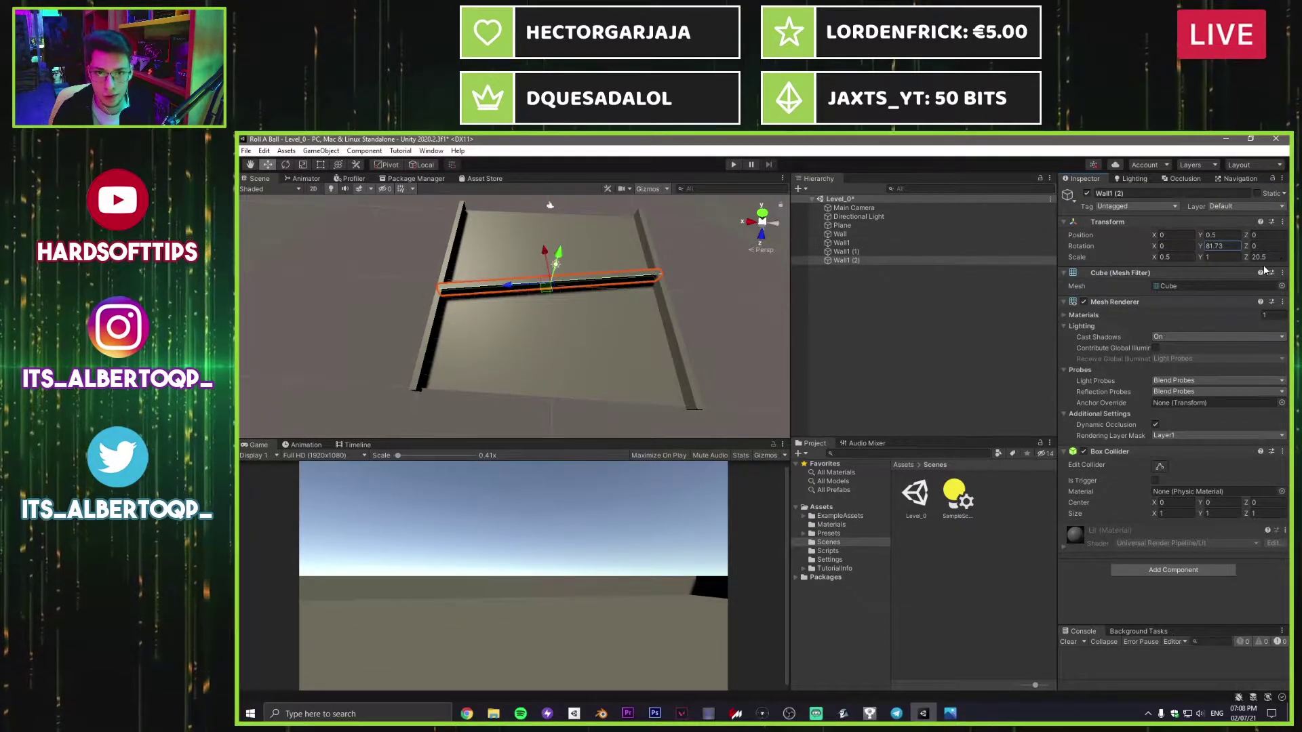
type("90")
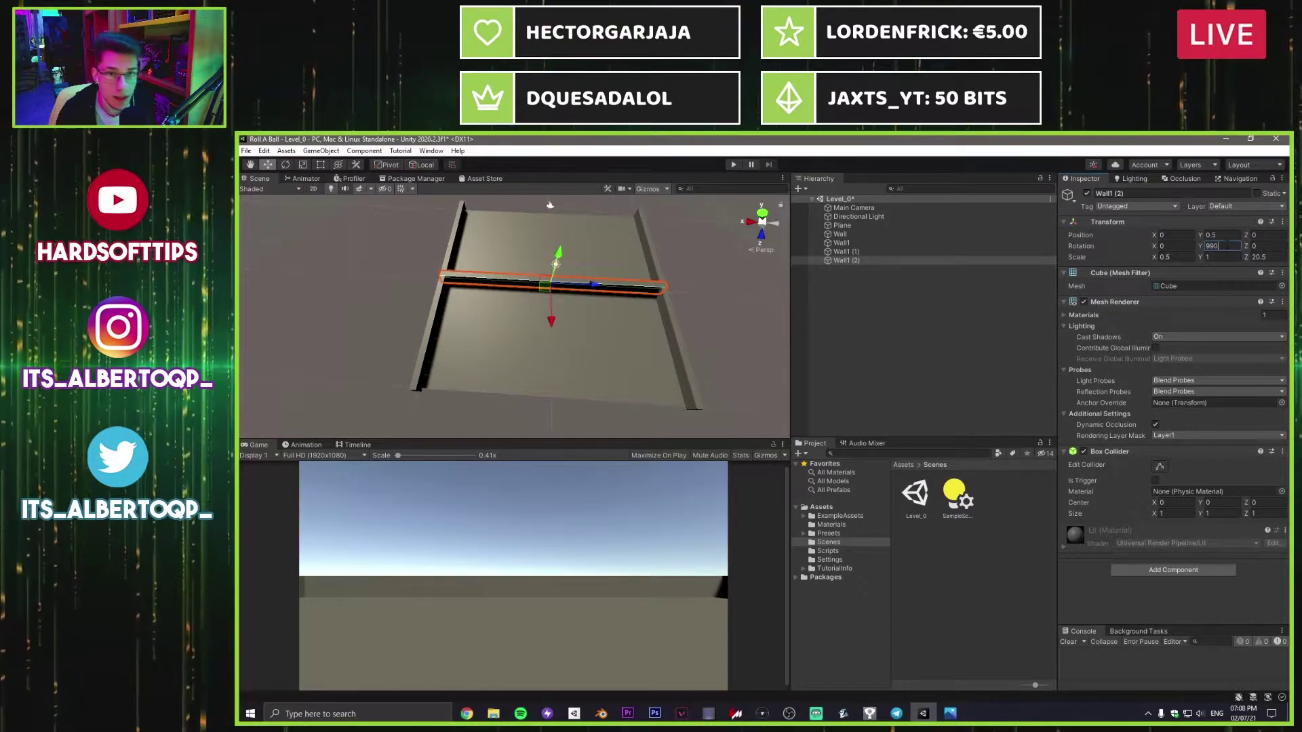
key("BackSpace")
key("BackSpace")
type("0")
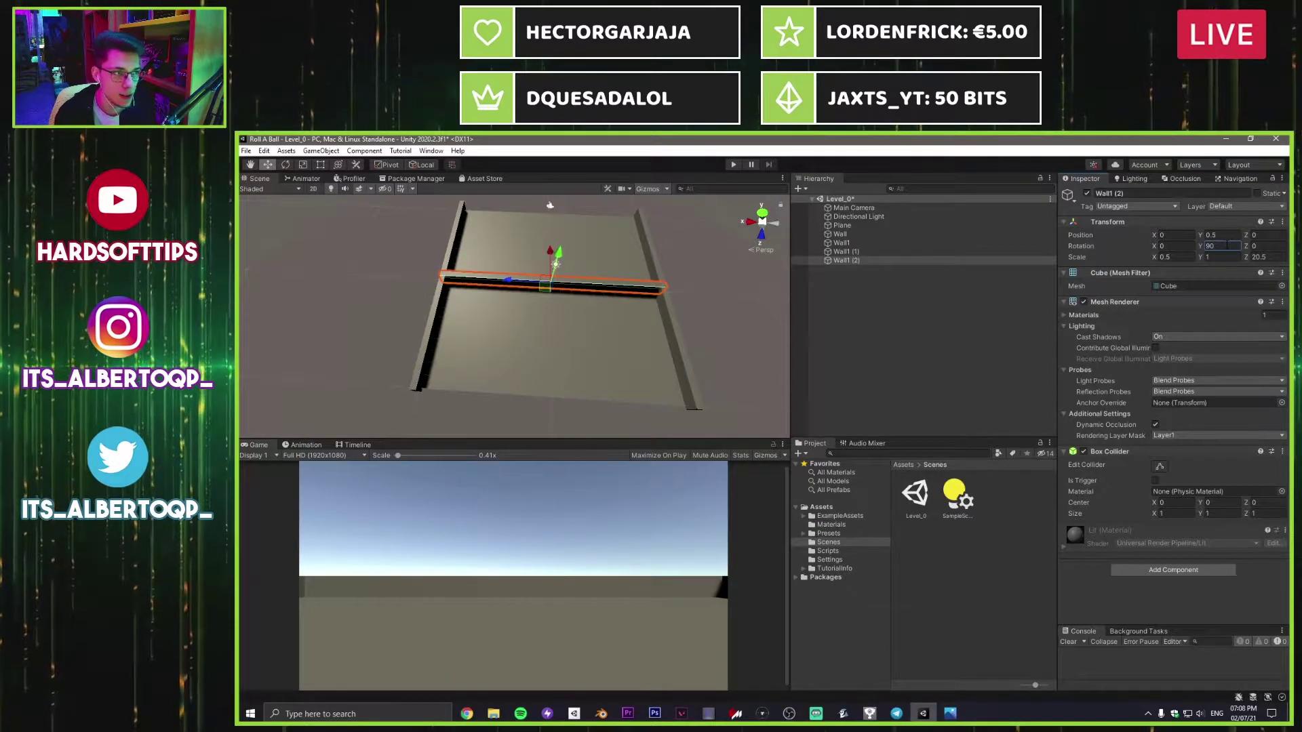
Step: Move the rotated wall to the plane's open edge, with its position at X 0 and Z -10
left_click_drag(425, 232, 699, 272, "alt")
middle_click_drag(461, 288, 560, 323)
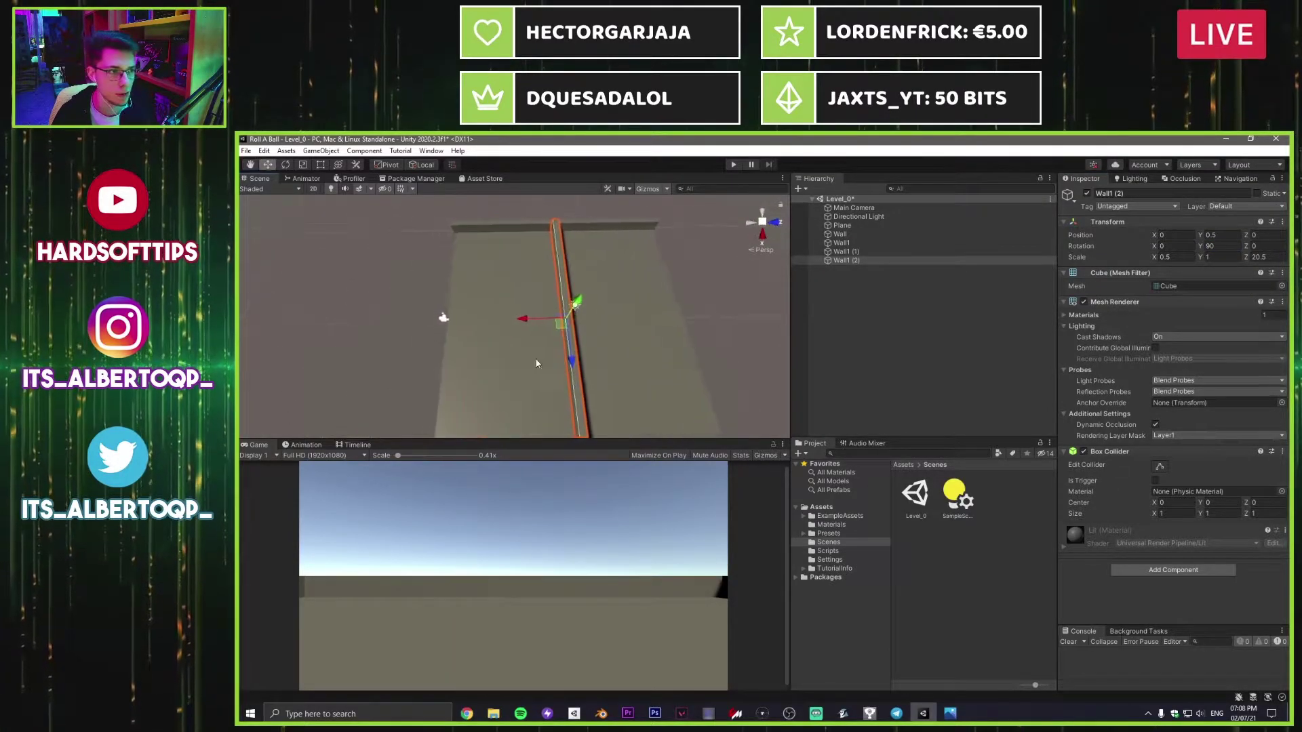
left_click_drag(525, 321, 396, 331)
left_click(1184, 234)
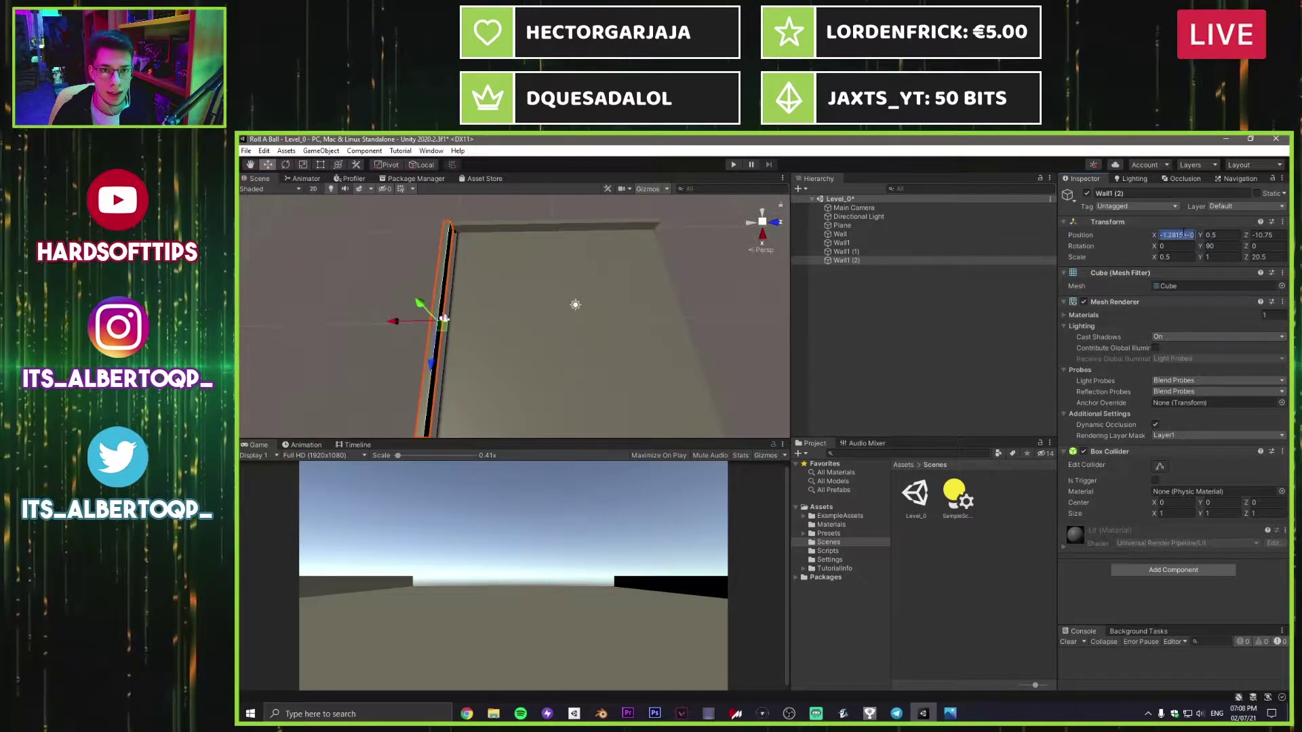
type("0")
key("Tab")
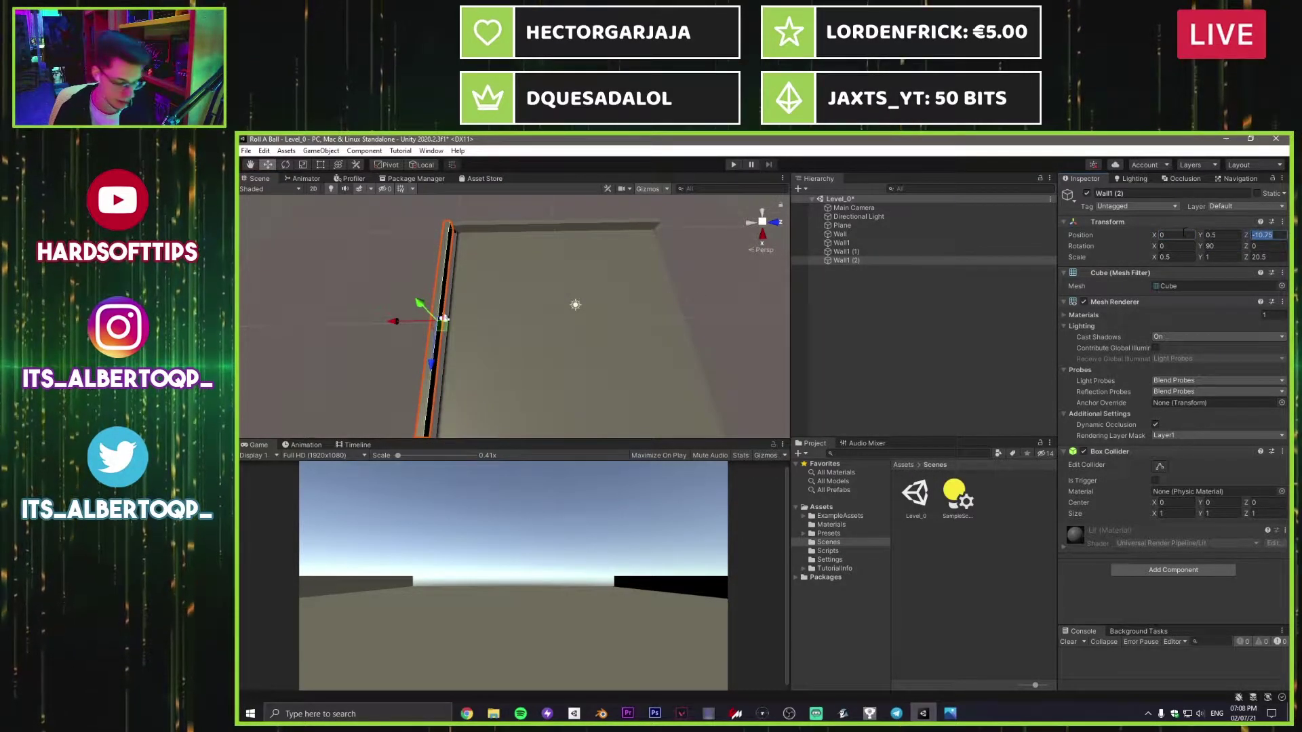
type("-10")
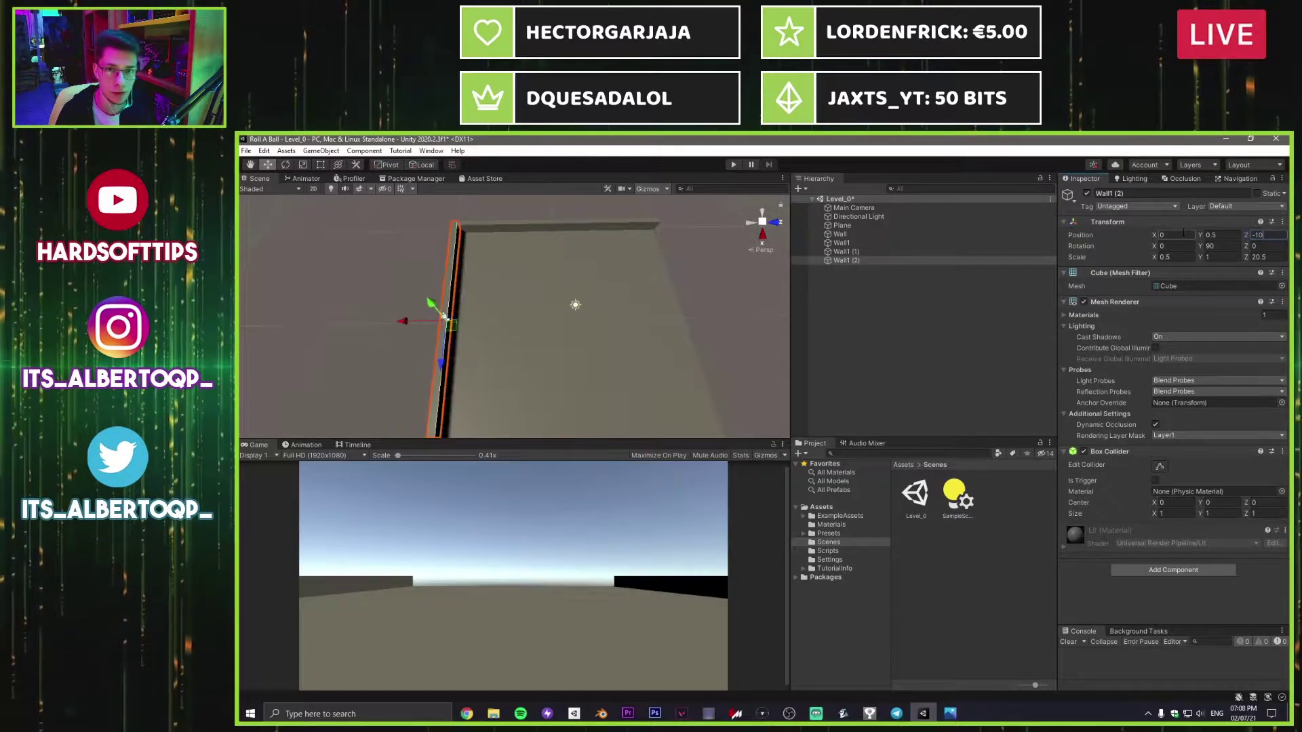
Step: Try a Z position of -10.5 on the rotated wall, set it back to -10 and deselect the wall
type(".5")
left_click(852, 327)
right_click_drag(615, 326, 536, 224)
left_click(518, 284)
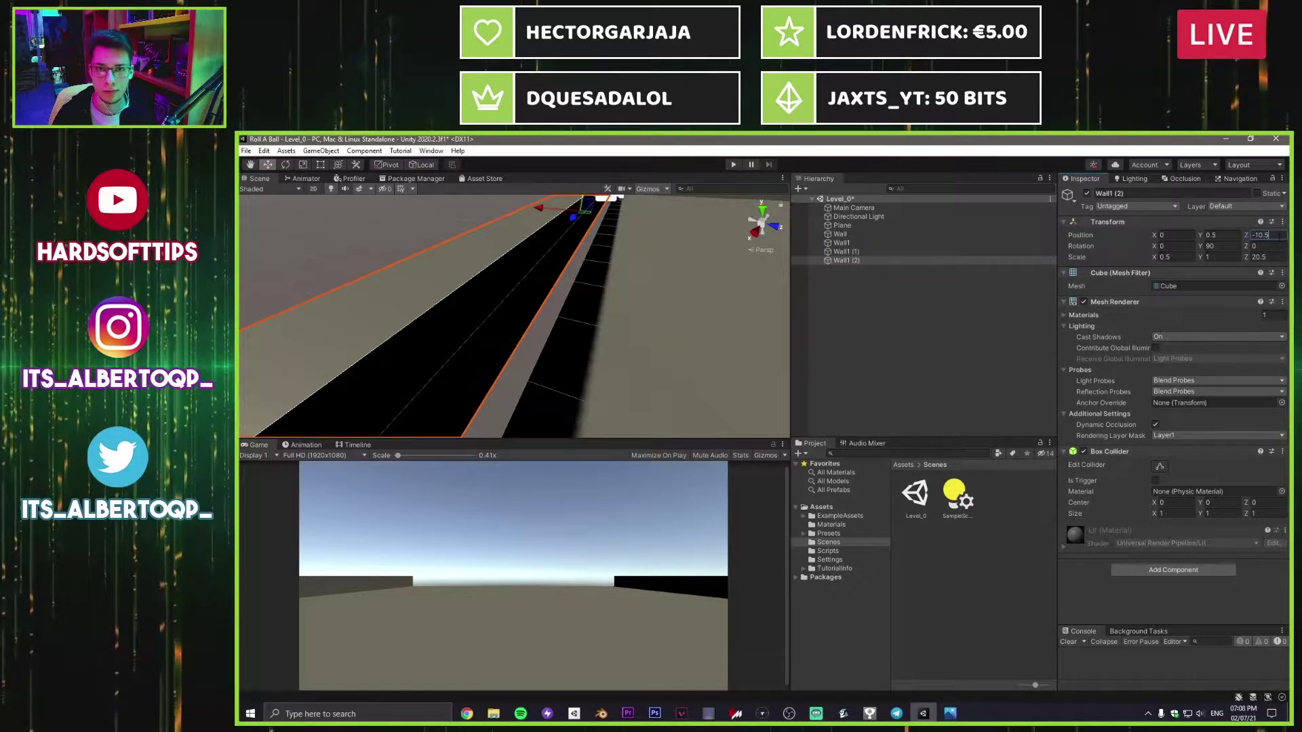
key("BackSpace")
key("BackSpace")
mouse_move(542, 285)
right_mouse_down()
mouse_move(529, 271)
mouse_move(502, 278)
mouse_move(521, 292)
right_mouse_up()
left_click(893, 330)
Step: Duplicate the rotated wall and set the copy's Z position to 10 to close the remaining edge
right_click_drag(590, 333, 657, 333)
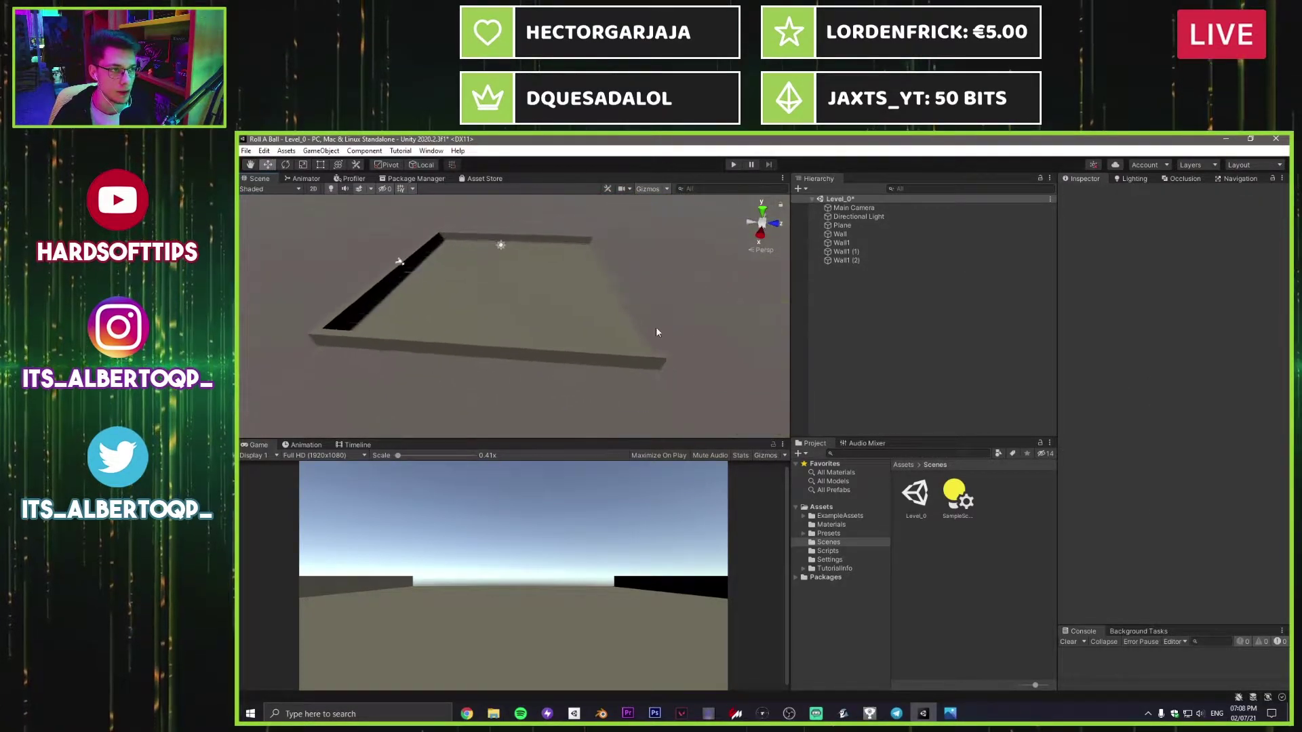
left_click(376, 283)
key("ctrl+d")
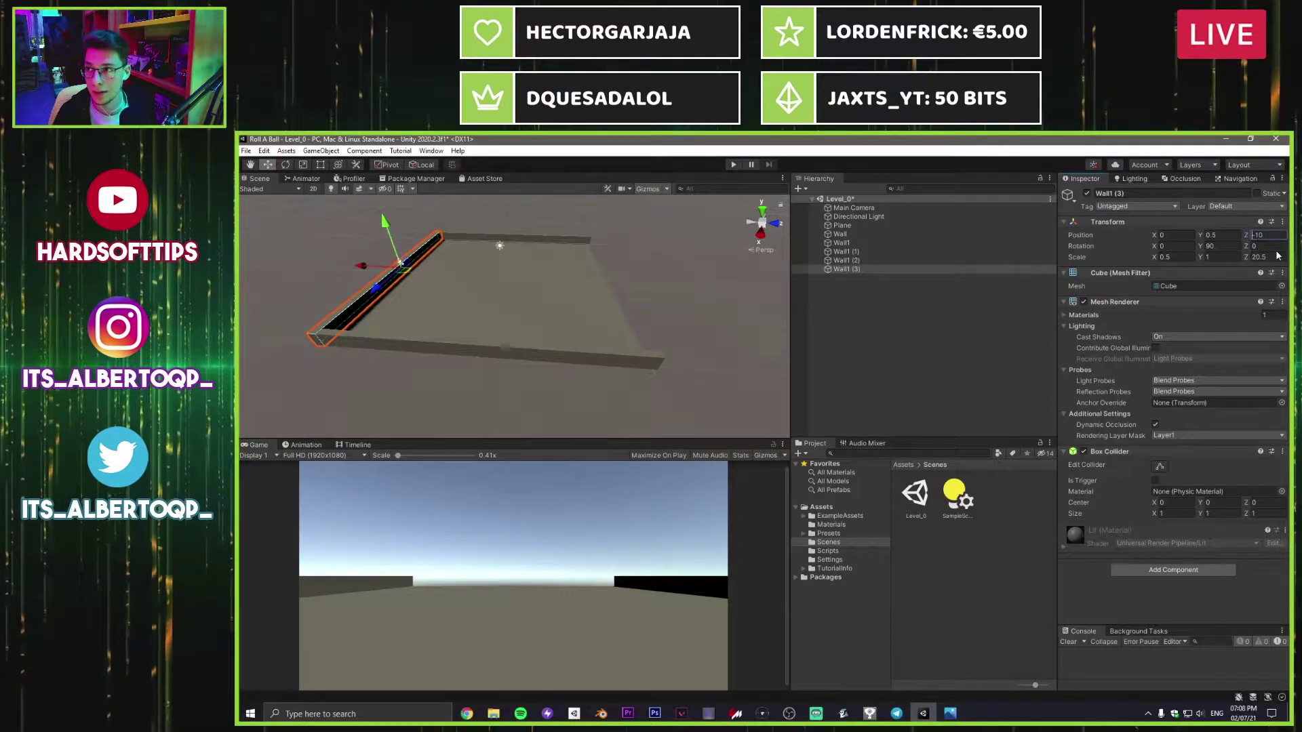
key("Delete")
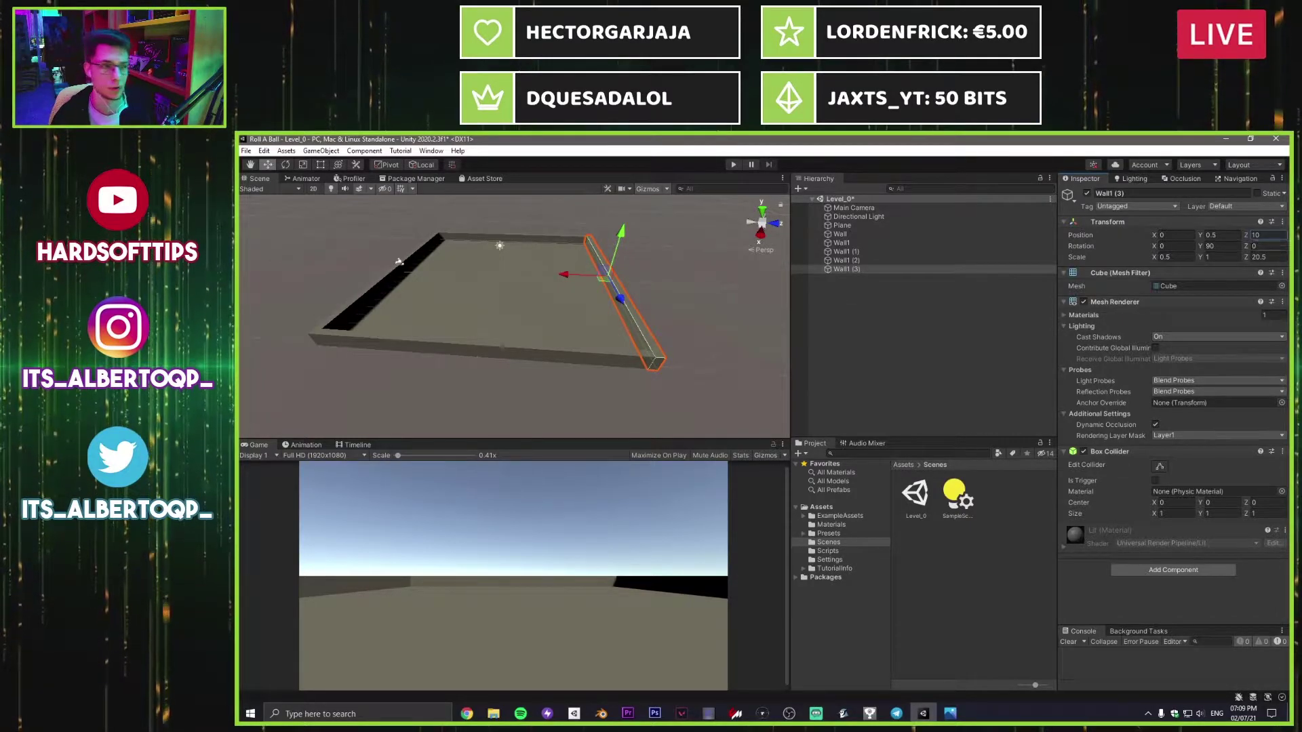
left_click(870, 373)
Step: Save the scene and rename the second wall, Wall1 (1), as Wall2
right_click_drag(604, 350, 713, 351)
key("w")
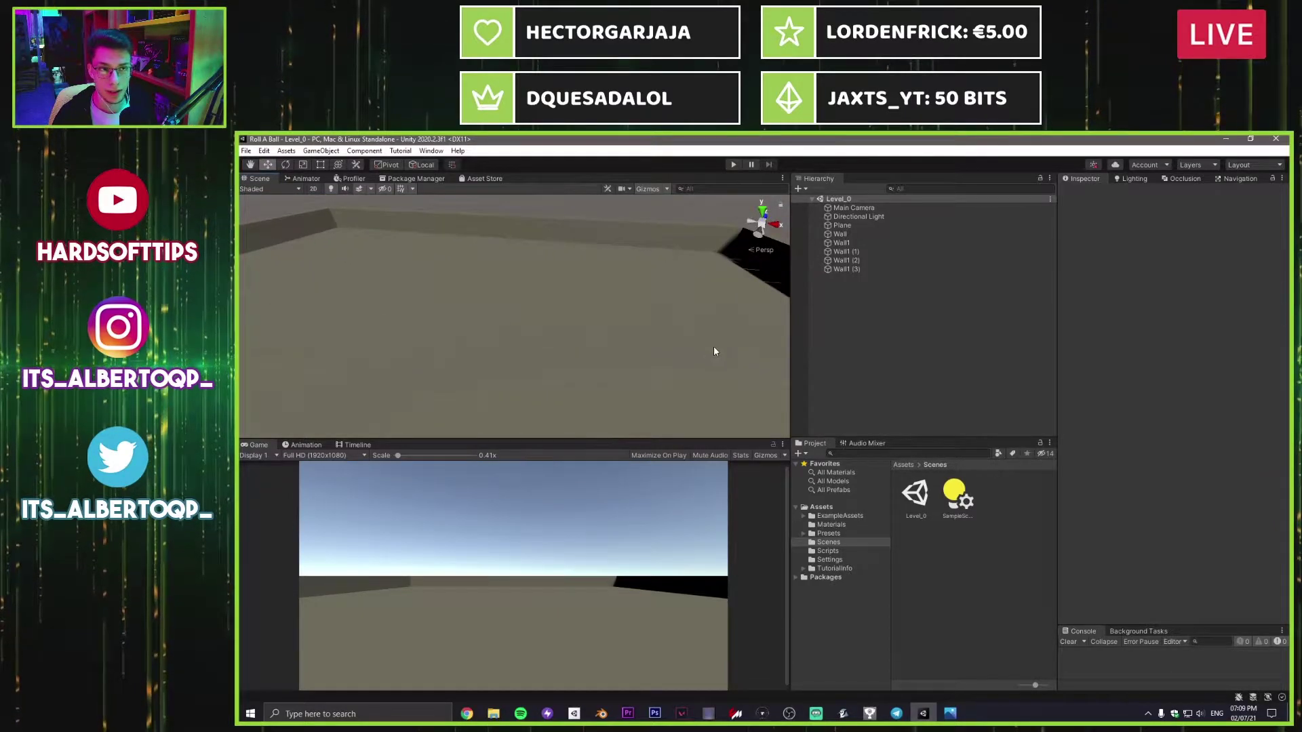
left_click(845, 252)
left_click(1128, 195)
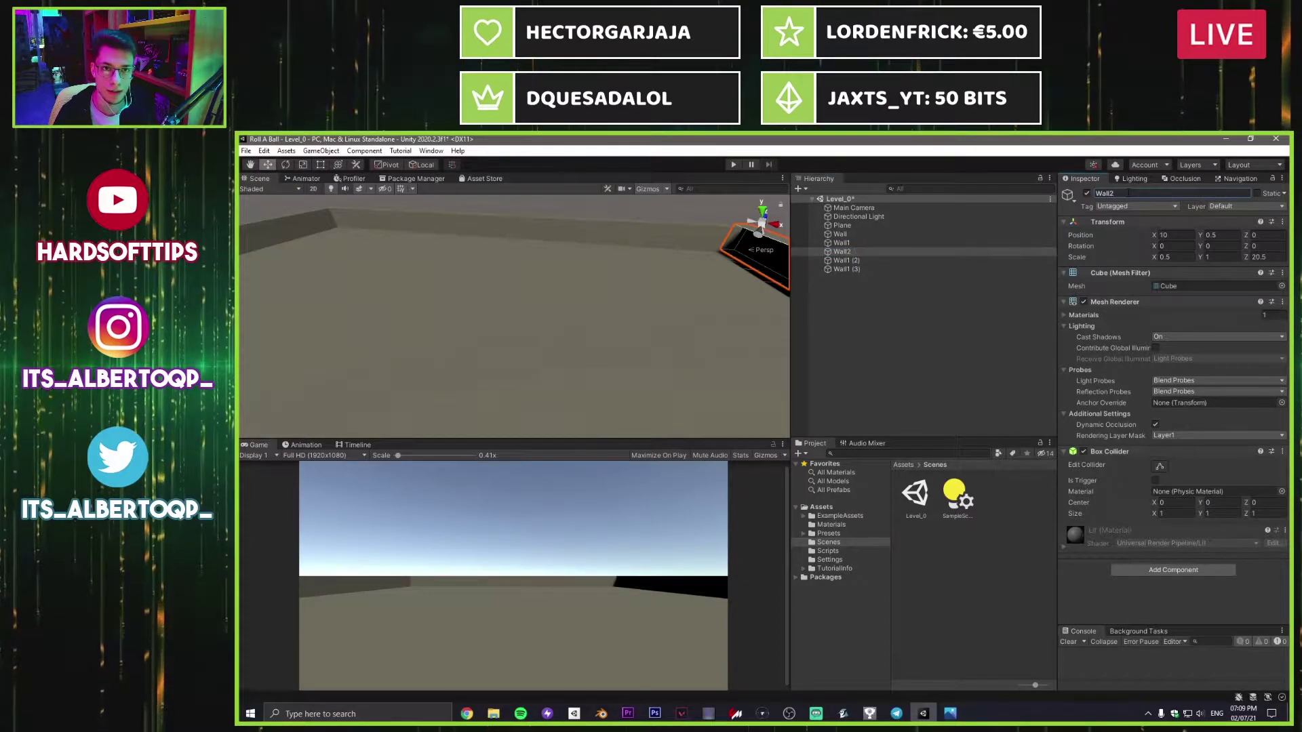
Step: Rename the two remaining walls, Wall1 (2) and Wall1 (3), as Wall3 and Wall4
left_click(846, 261)
left_click(1155, 195)
left_click(1155, 193)
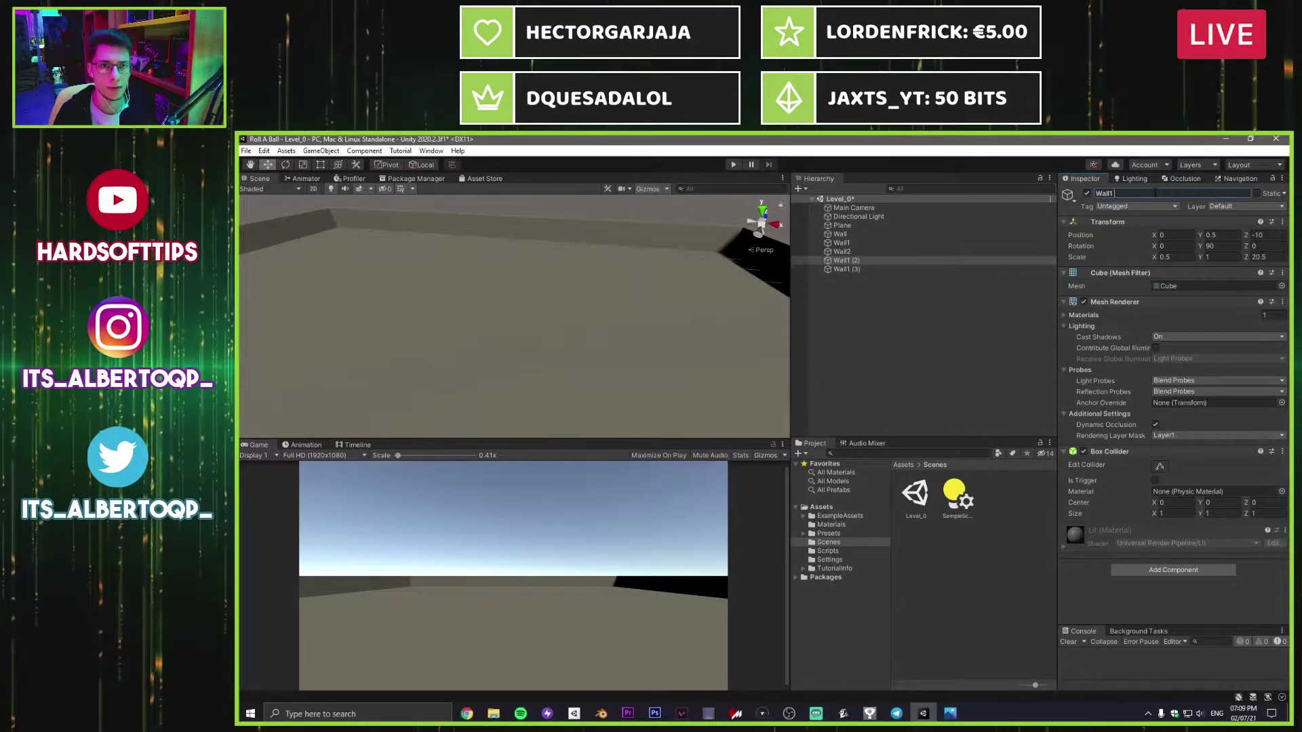
left_click(846, 269)
left_click(1155, 193)
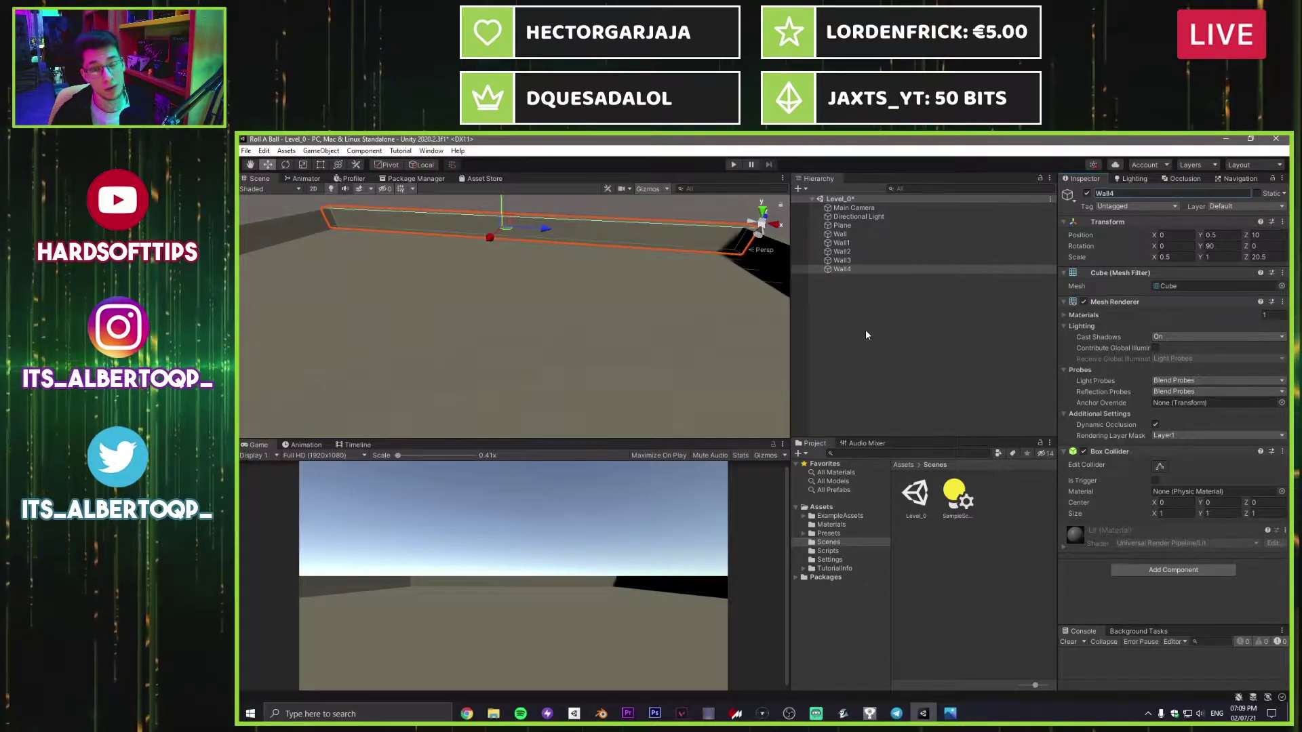
Step: Nest Wall1 through Wall4 under the Wall object and save the scene
left_click(842, 242, "shift")
left_click_drag(848, 271, 848, 234)
left_click(919, 301)
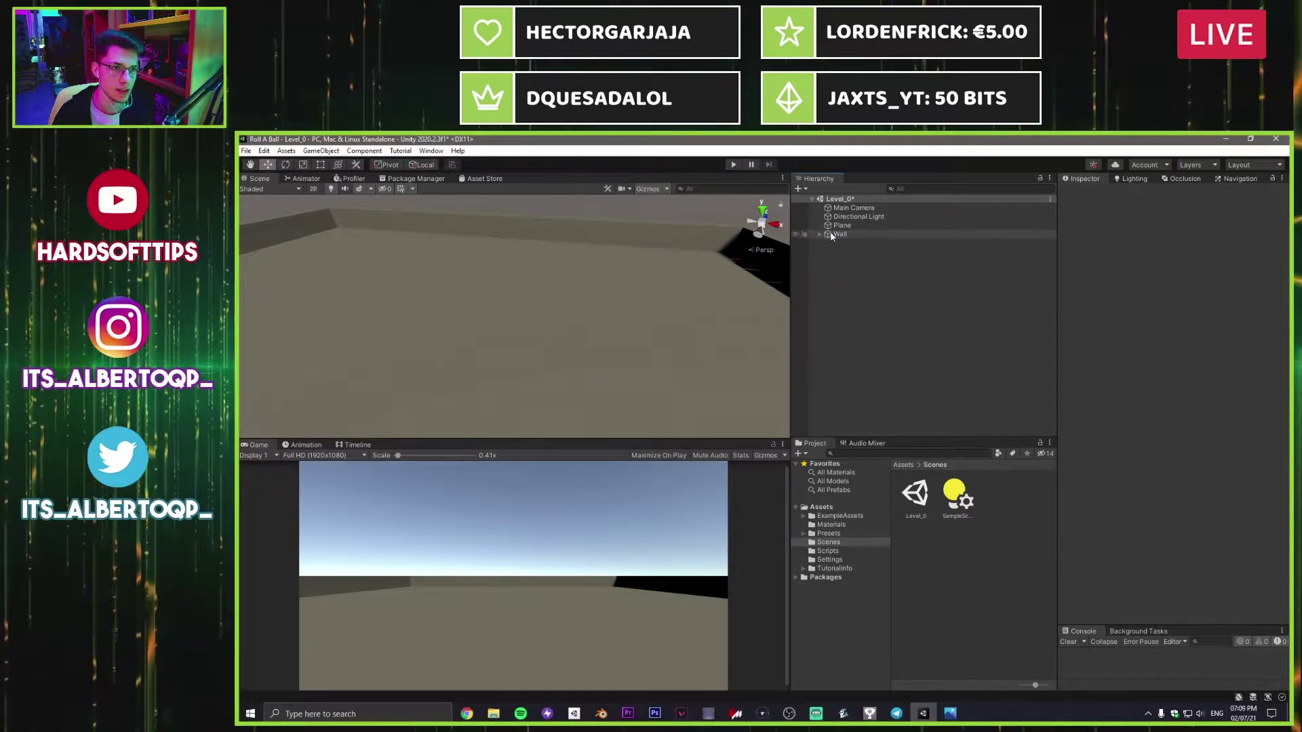
key("ctrl+s")
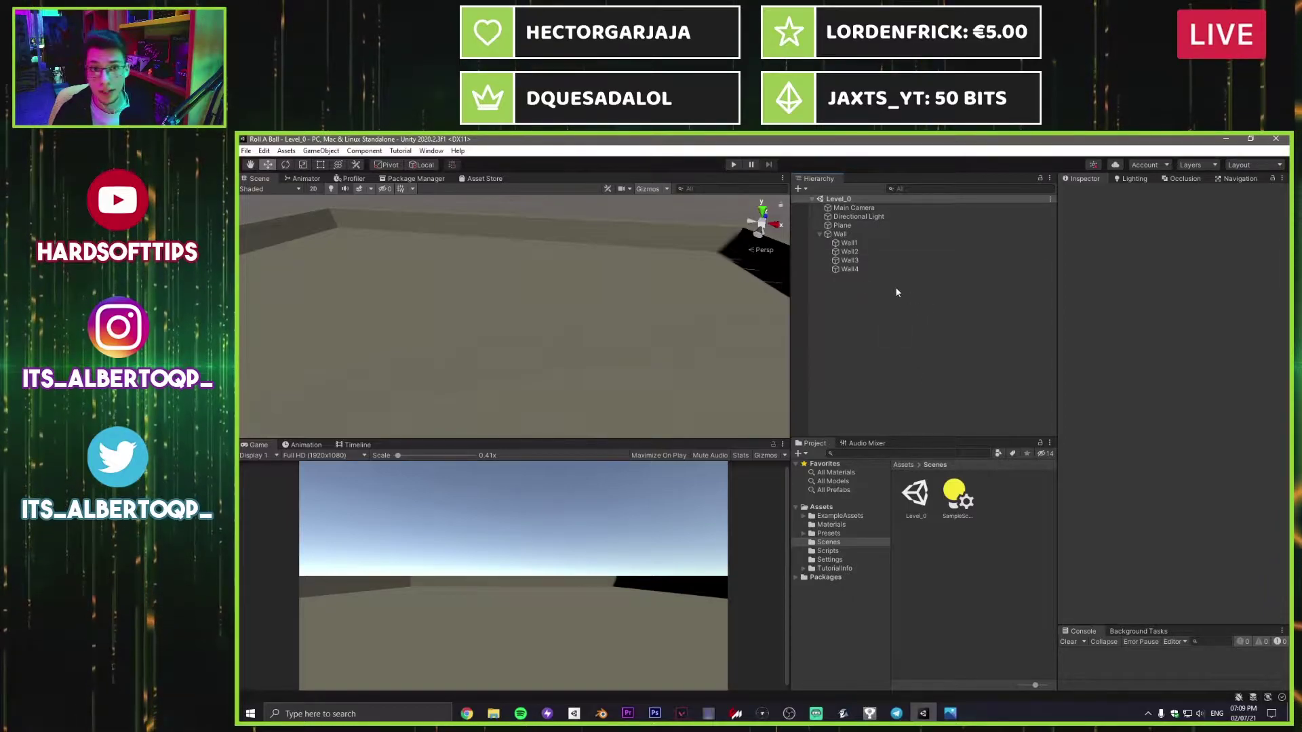
Step: Create an empty object, reset its transform to the origin and name it Playground
left_click(800, 190)
left_click(822, 202)
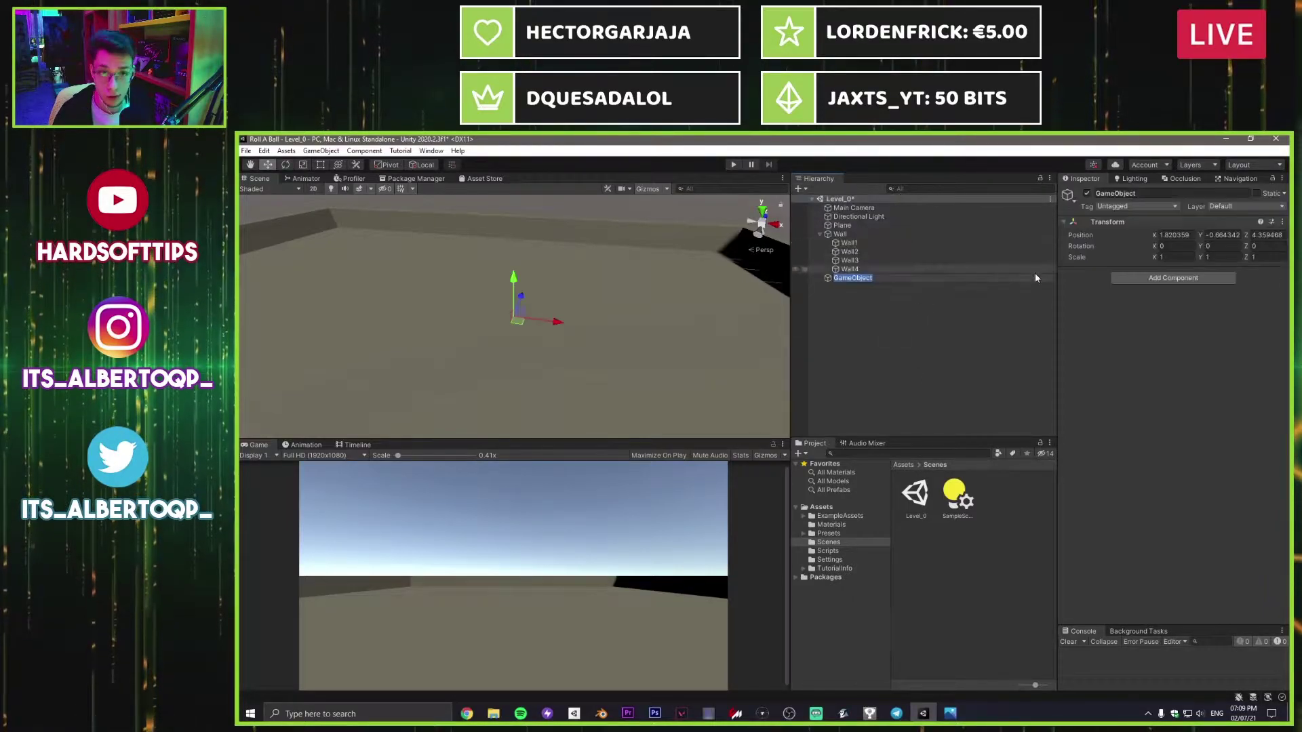
left_click(1281, 222)
left_click(1193, 235)
left_click(1153, 195)
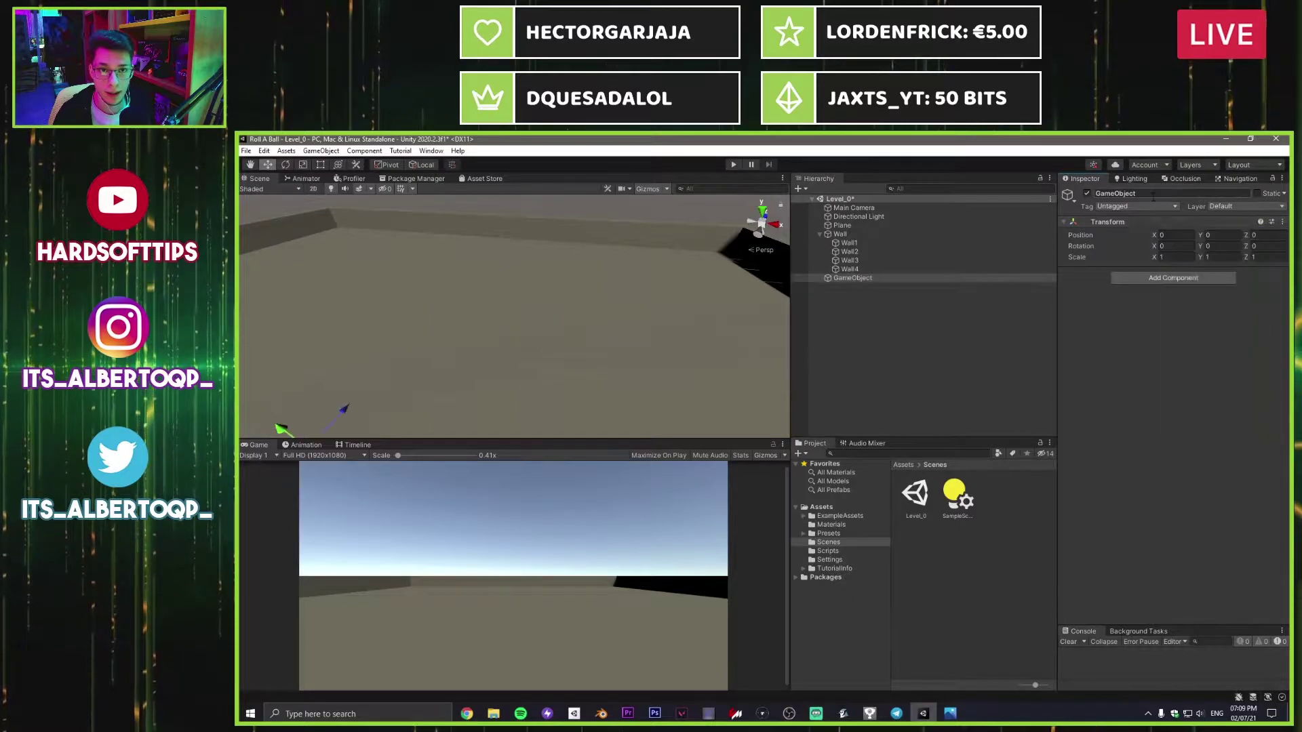
type("Playground")
key("Return")
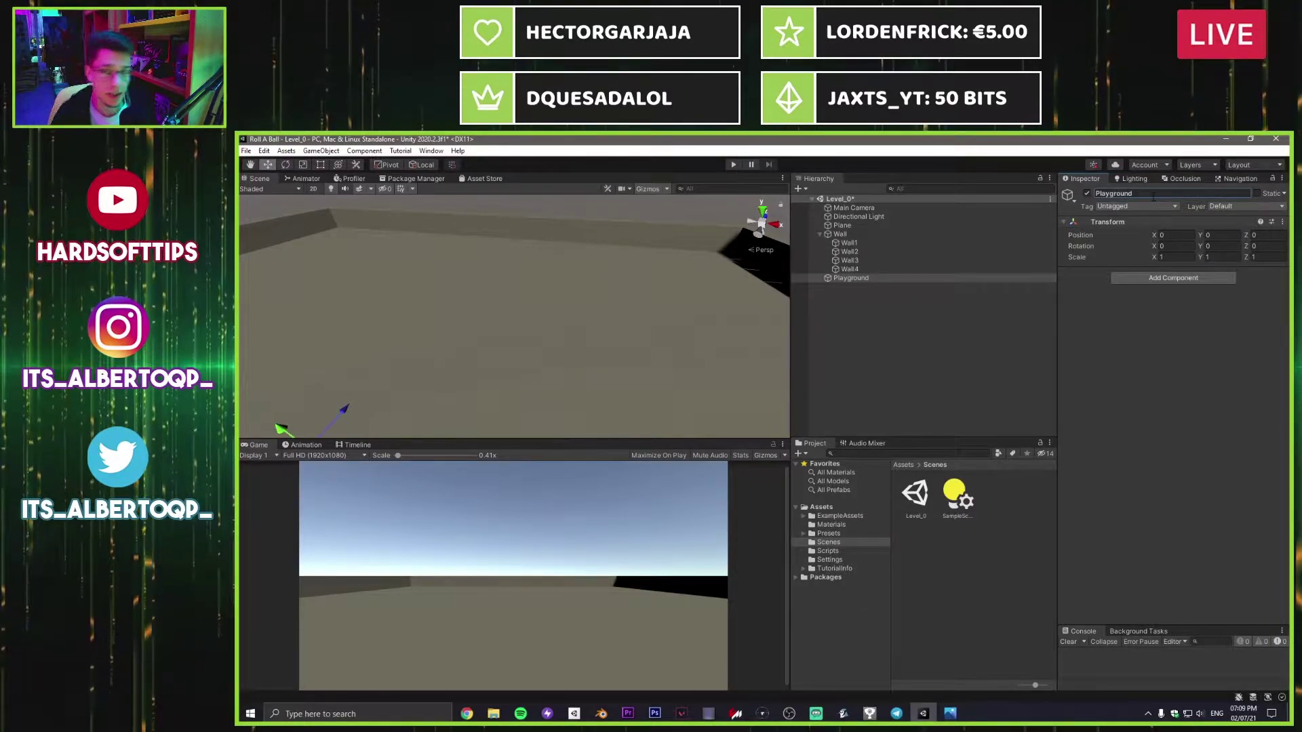
Step: Move the Wall group and the plane into Playground, and rename the plane as Ground
right_click_drag(645, 250, 561, 351)
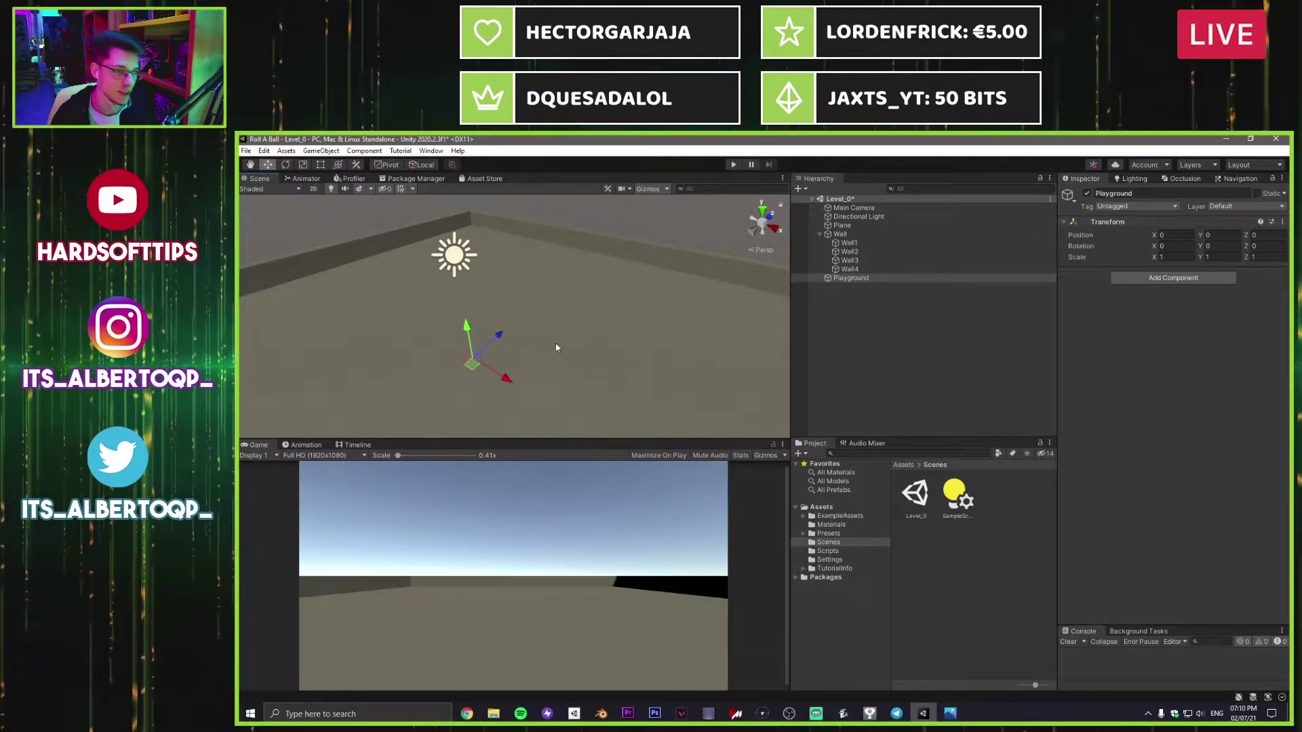
left_click(819, 234)
mouse_move(839, 234)
left_mouse_down()
mouse_move(860, 245)
mouse_move(851, 234)
left_mouse_up()
left_click(1132, 193)
type("G")
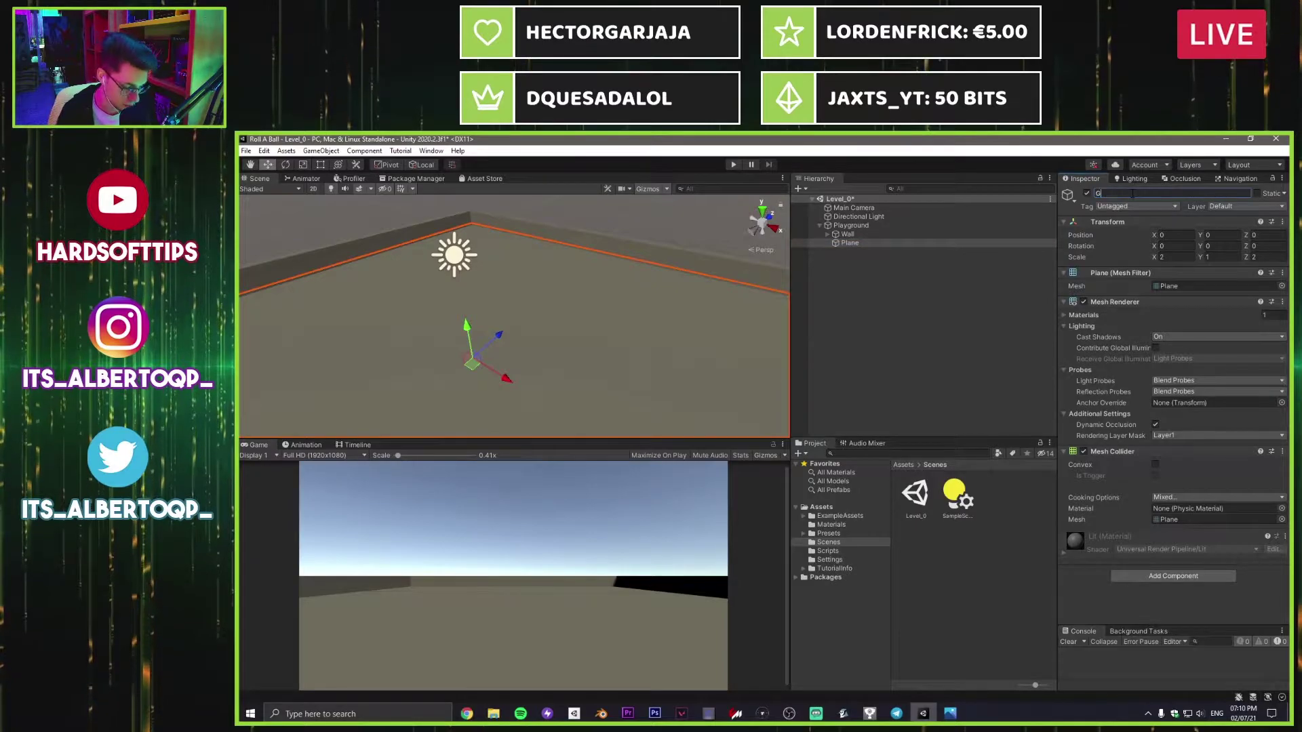
type("round")
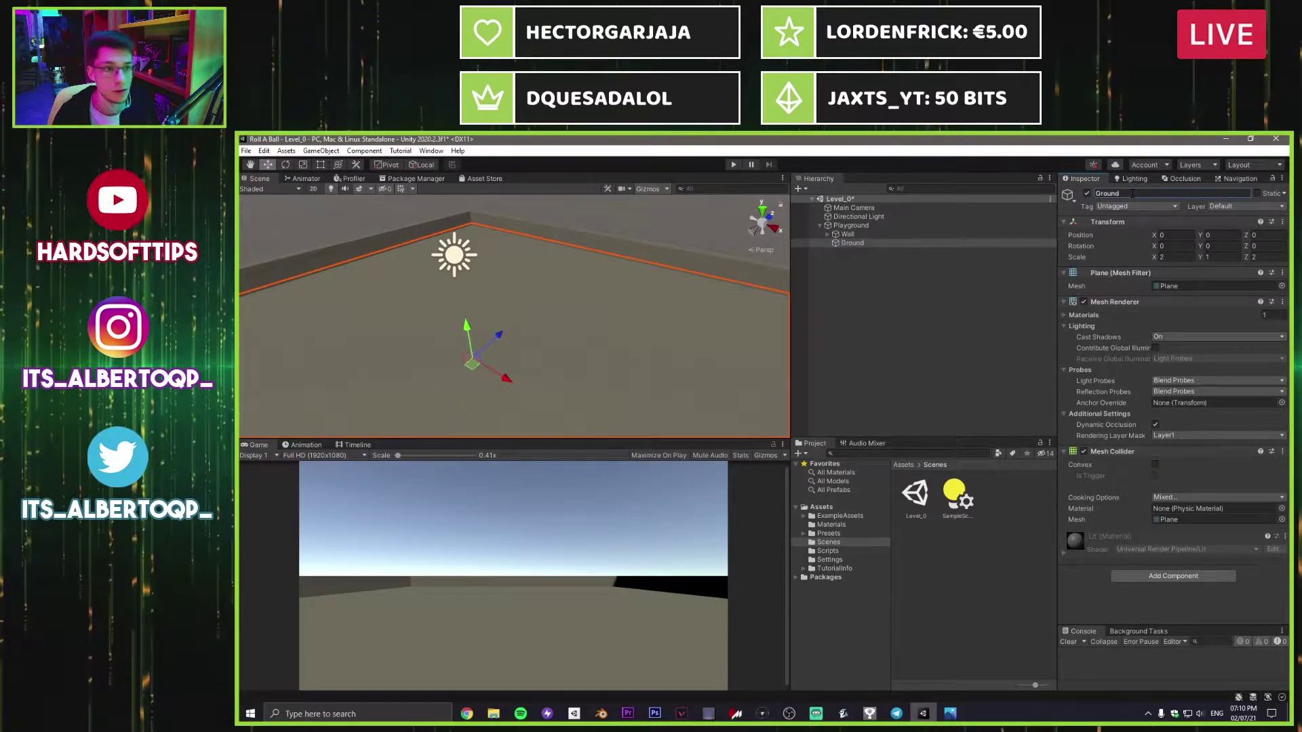
left_click(820, 265)
left_click(819, 225)
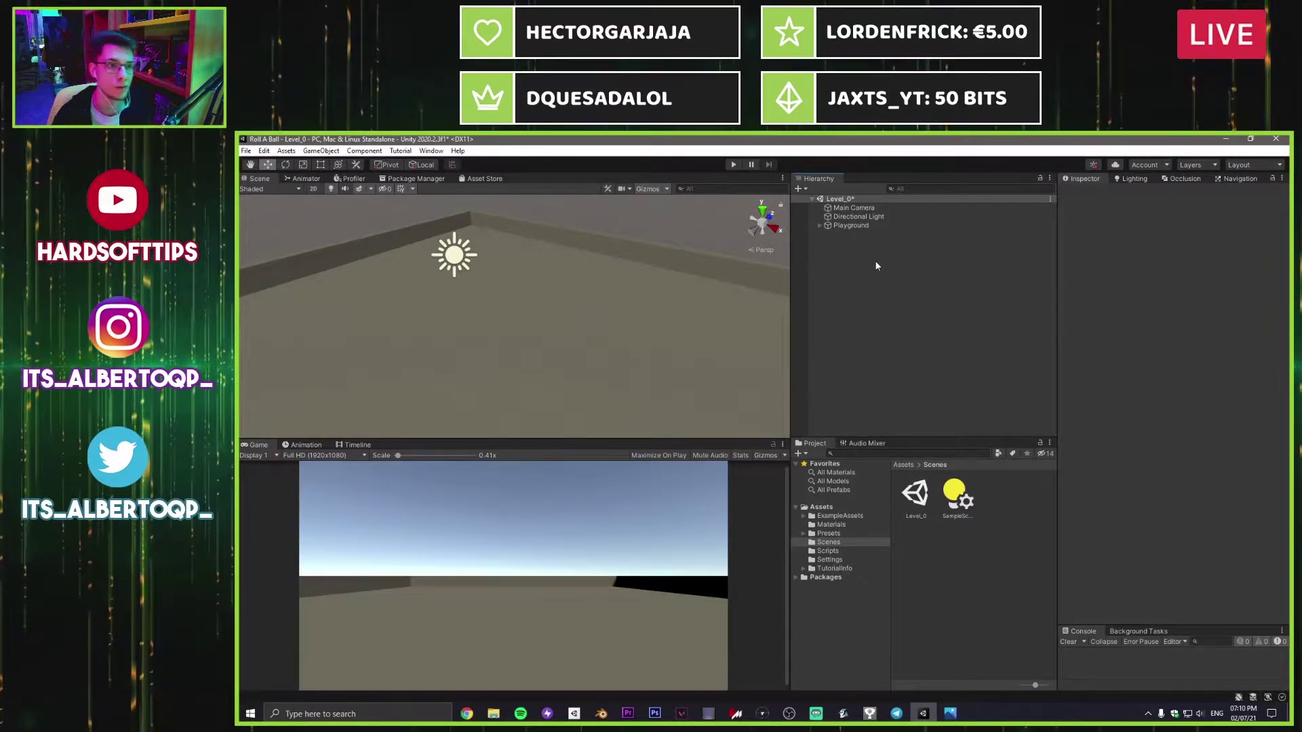
Step: Add a 3D sphere to the scene and reset its transform to the origin
left_click(799, 188)
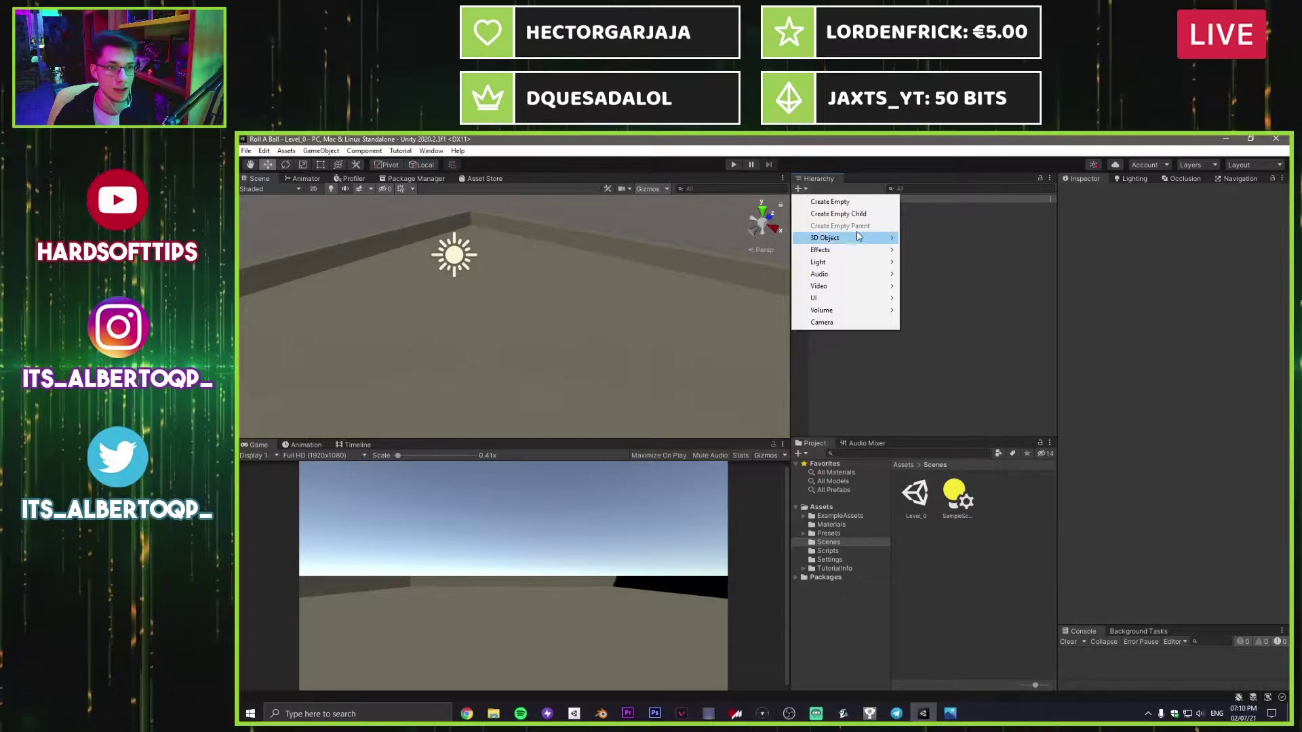
mouse_move(864, 242)
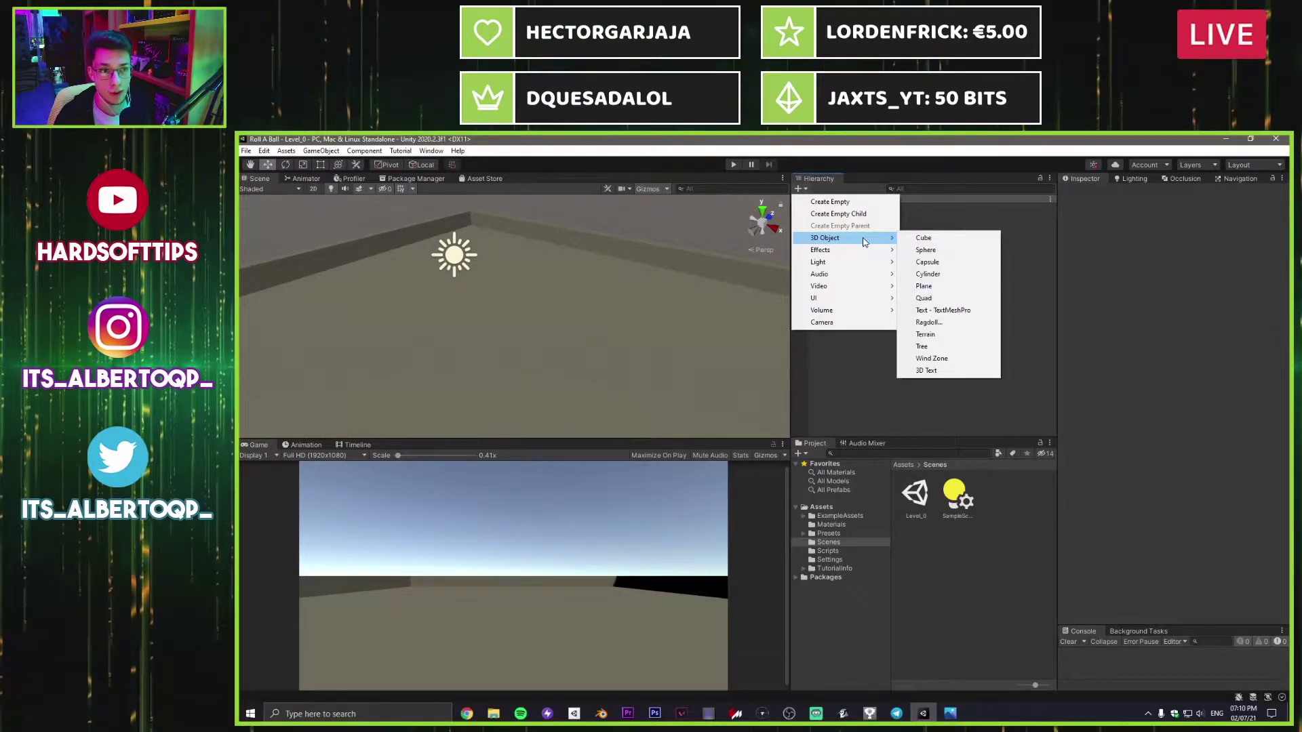
left_click(926, 249)
left_click(1277, 224)
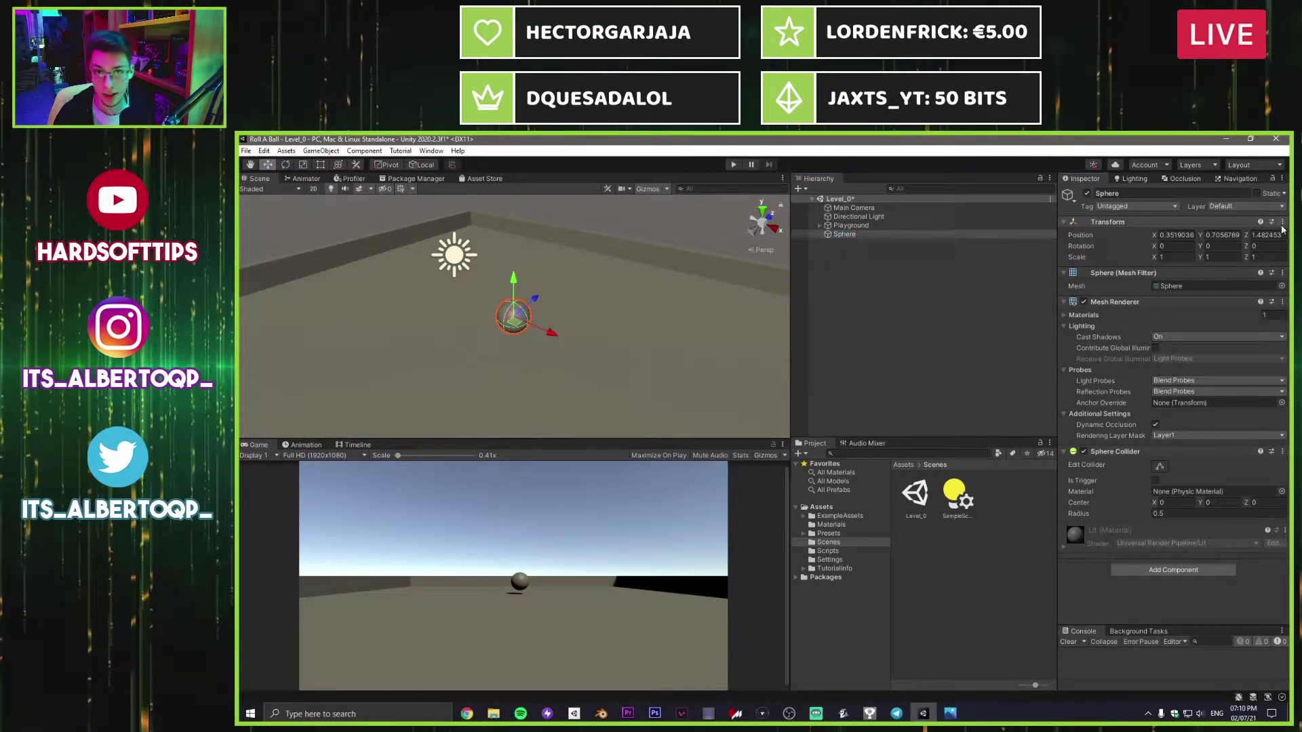
left_click(1277, 223)
Step: Set the sphere's Y position to 0.5 so it rests on the ground
left_click(1234, 237)
right_click_drag(535, 312, 696, 269)
key("w")
key("f")
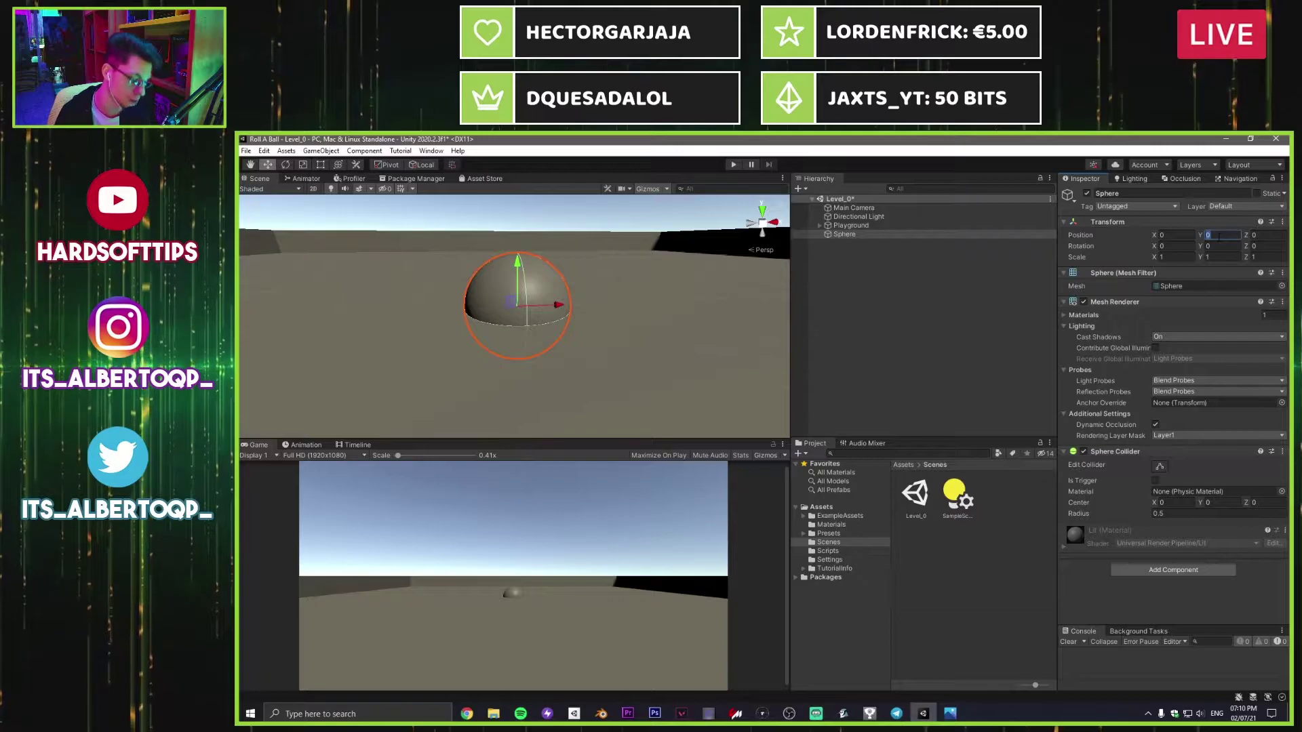
type(".5")
key("s")
right_click_drag(378, 348, 689, 380)
Step: Rename the sphere as Player and save the scene
left_click(1137, 195)
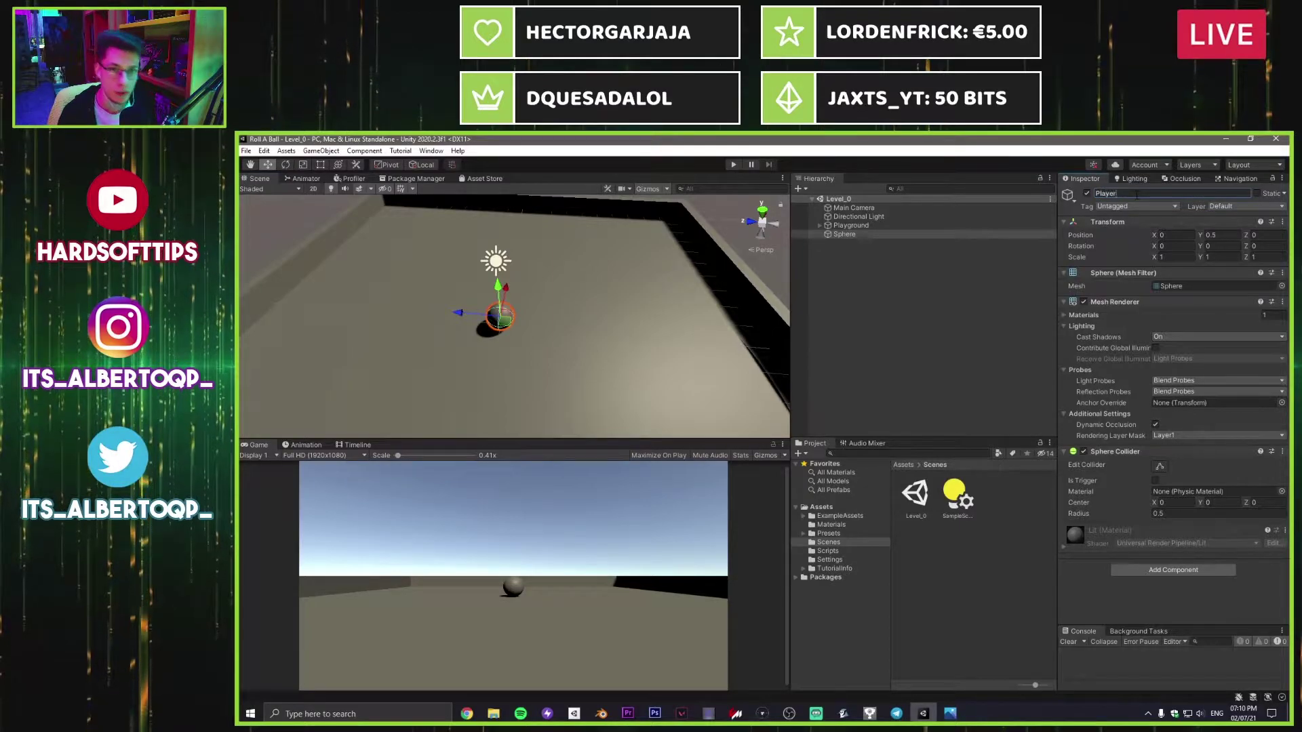
left_click(808, 304)
key("ctrl+s")
right_click_drag(491, 325, 568, 331)
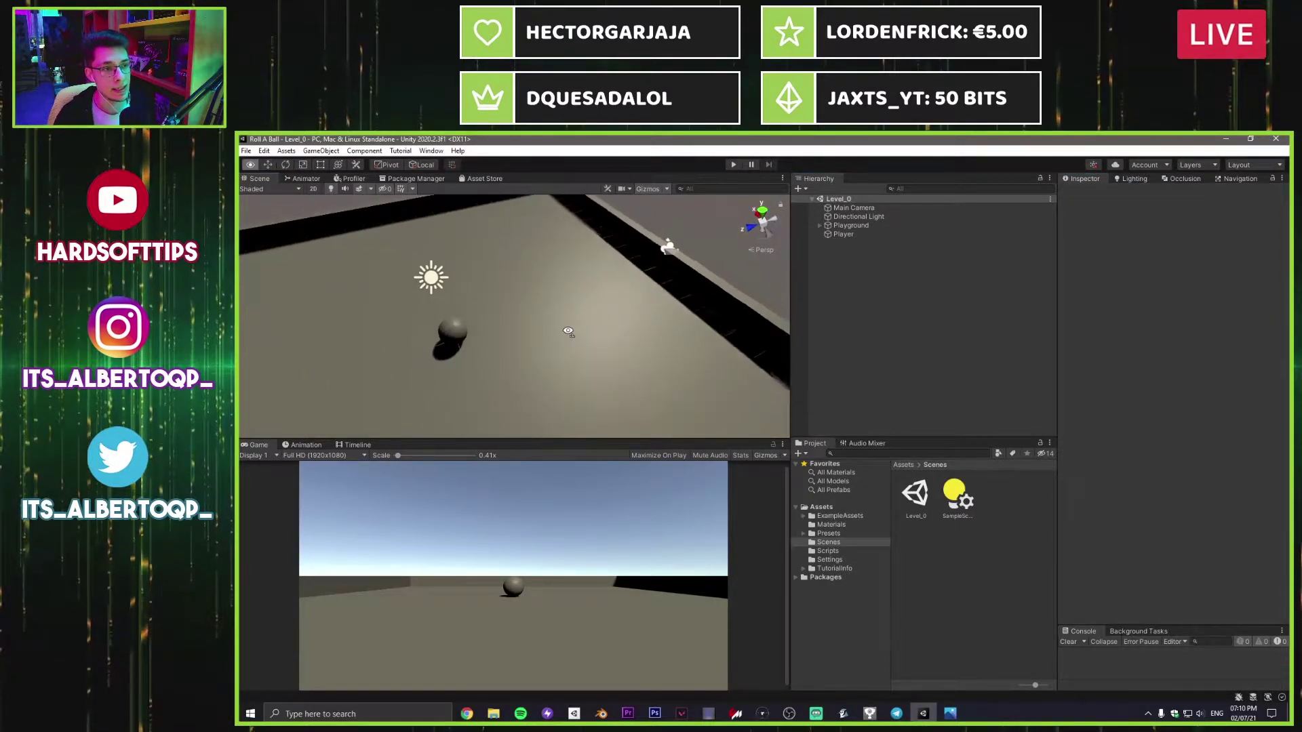
key("a")
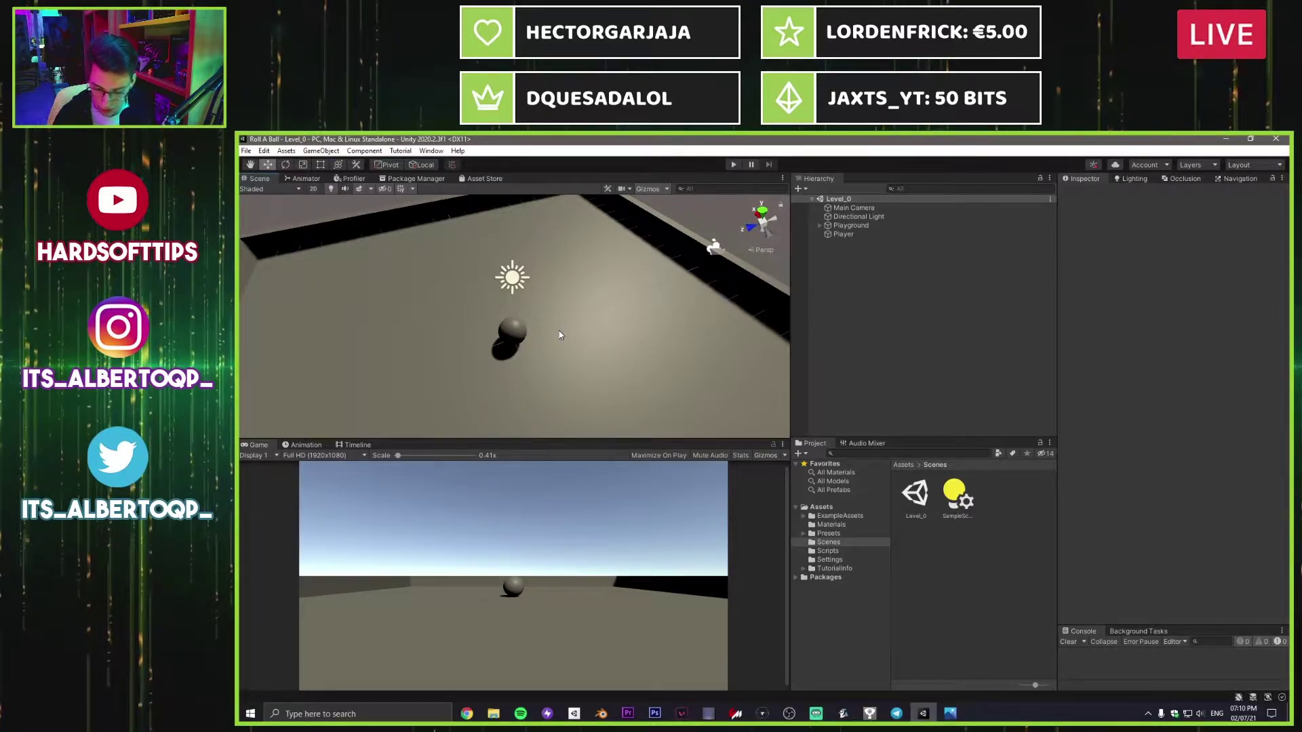
right_click_drag(356, 265, 678, 325)
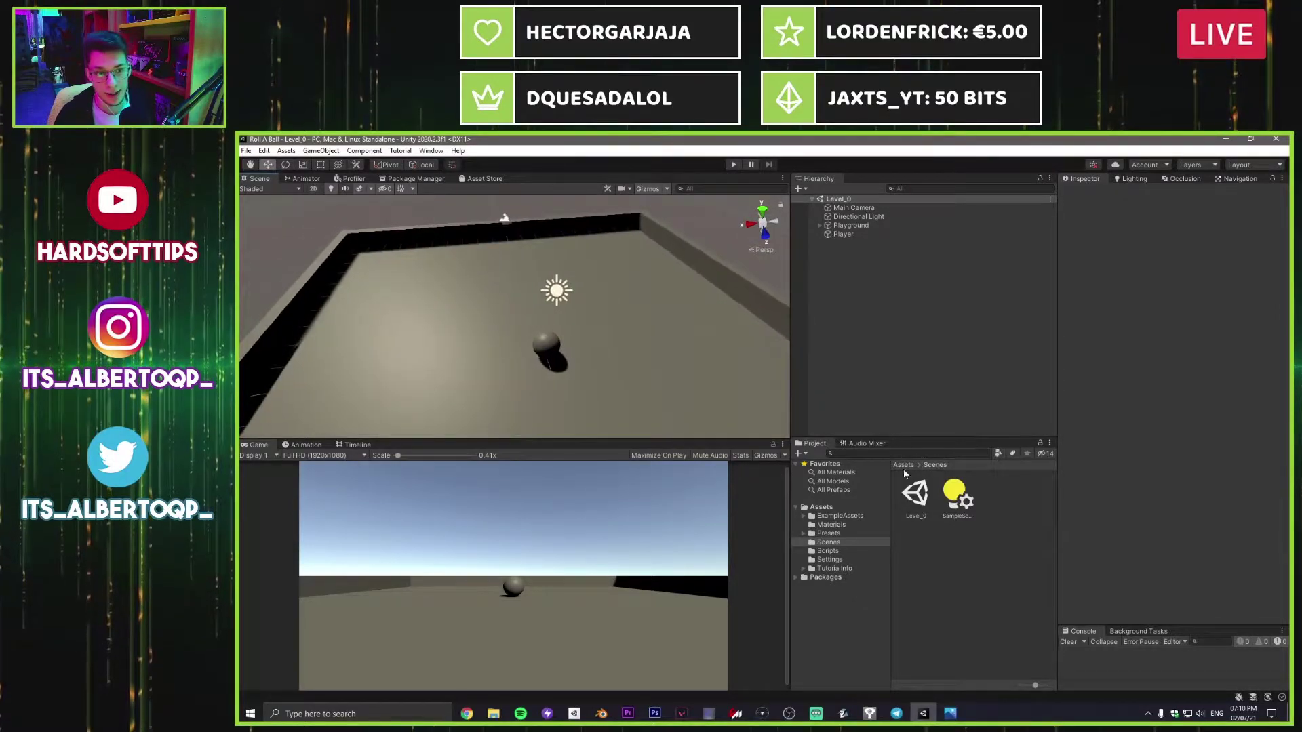
Step: Open the project's Materials folder and examine the Skybox_Mat material's preview and the sun in the scene
left_click(903, 466)
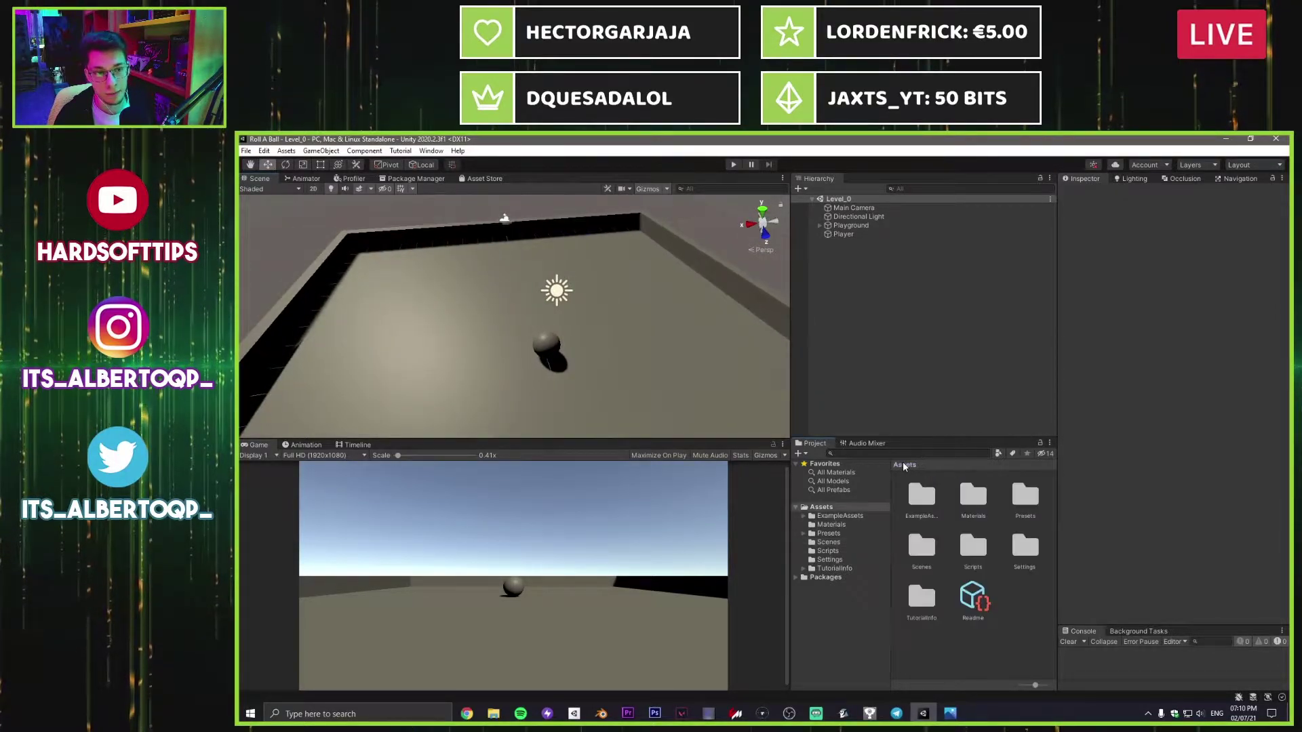
double_click(960, 499)
left_click(917, 502)
left_click_drag(1231, 534, 1102, 542)
left_click_drag(1172, 542, 1152, 548)
right_click_drag(533, 345, 986, 351)
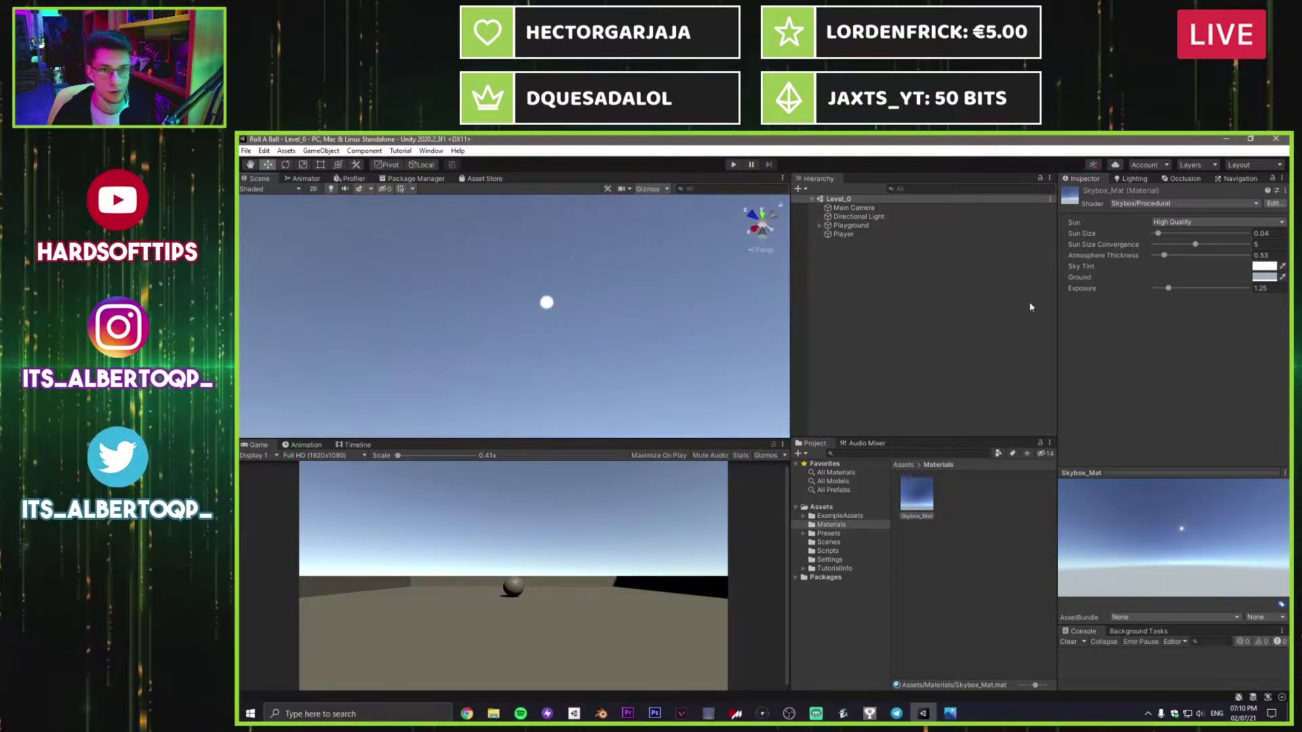
Step: Try a Sun Size of 0.596 on the skybox material, undo it and deselect the material
left_click_drag(1158, 234, 1211, 236)
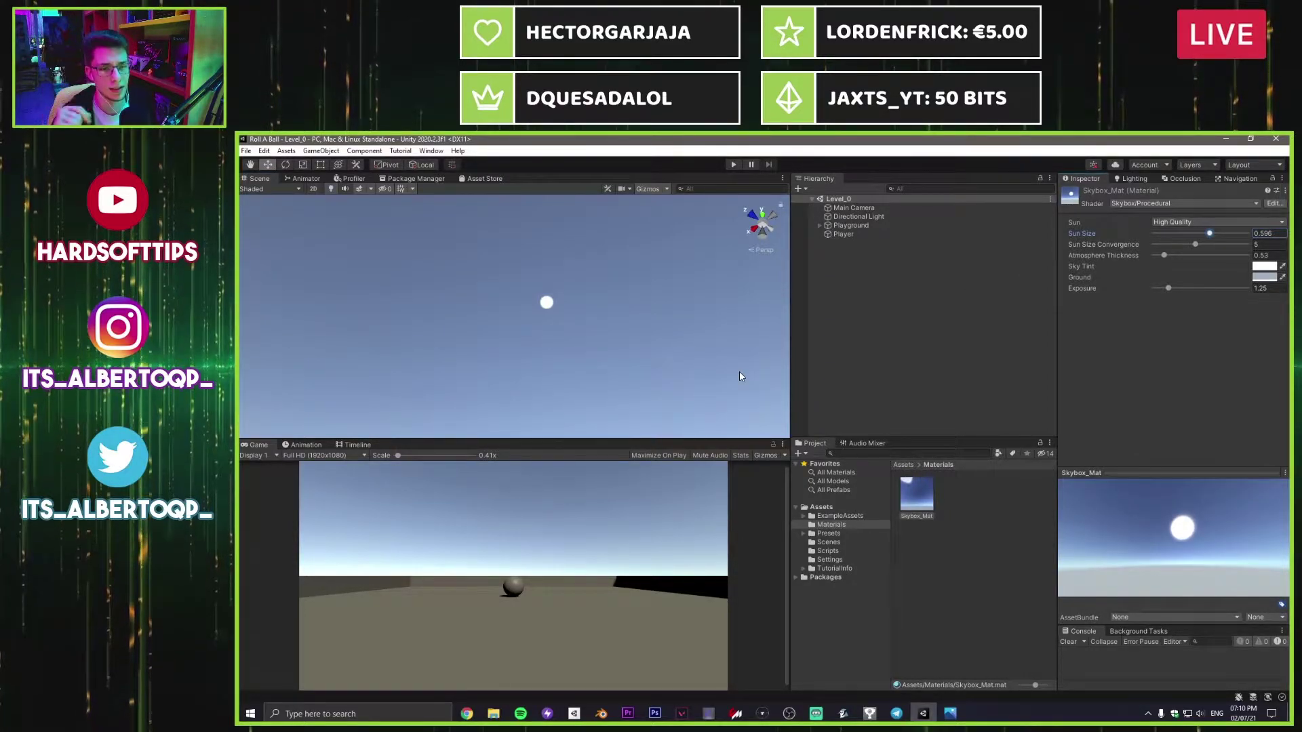
key("ctrl+z")
right_click_drag(688, 360, 749, 412)
right_click_drag(628, 360, 636, 353)
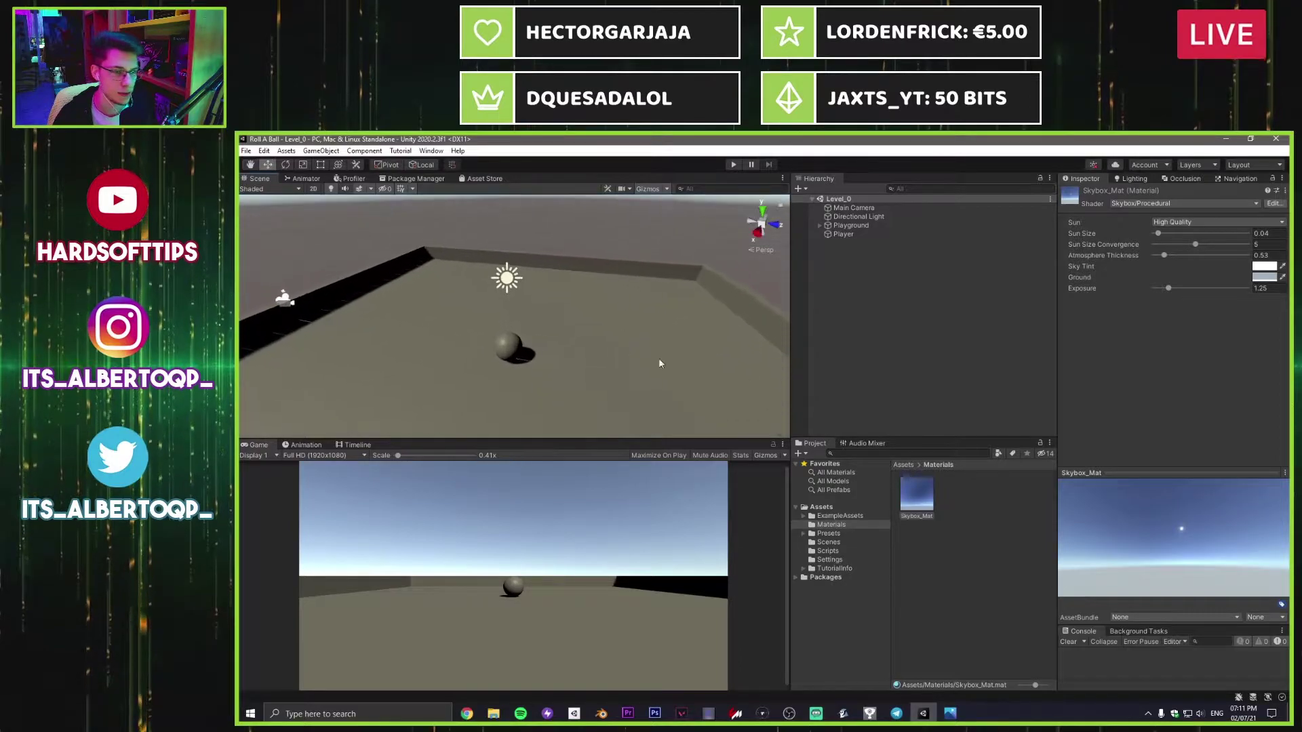
left_click(968, 323)
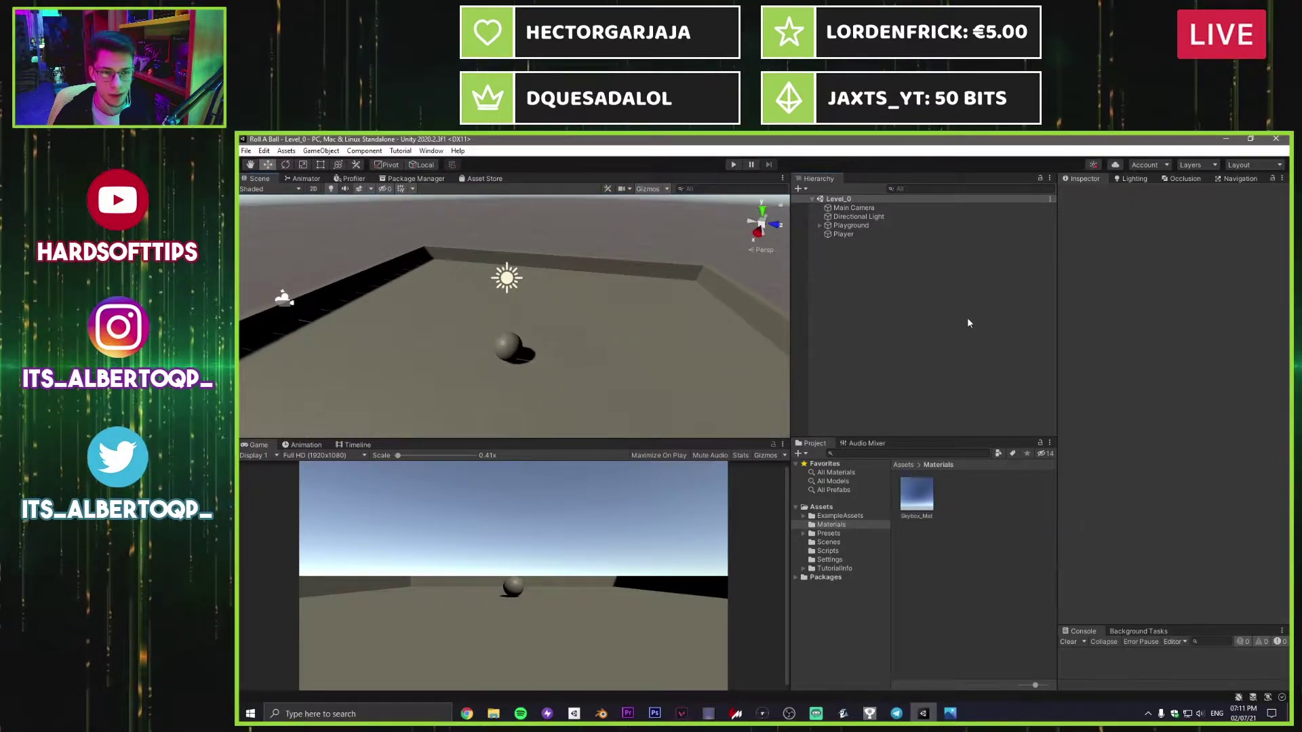
Step: Create a new material in the Materials folder and name it Player
left_click(954, 503)
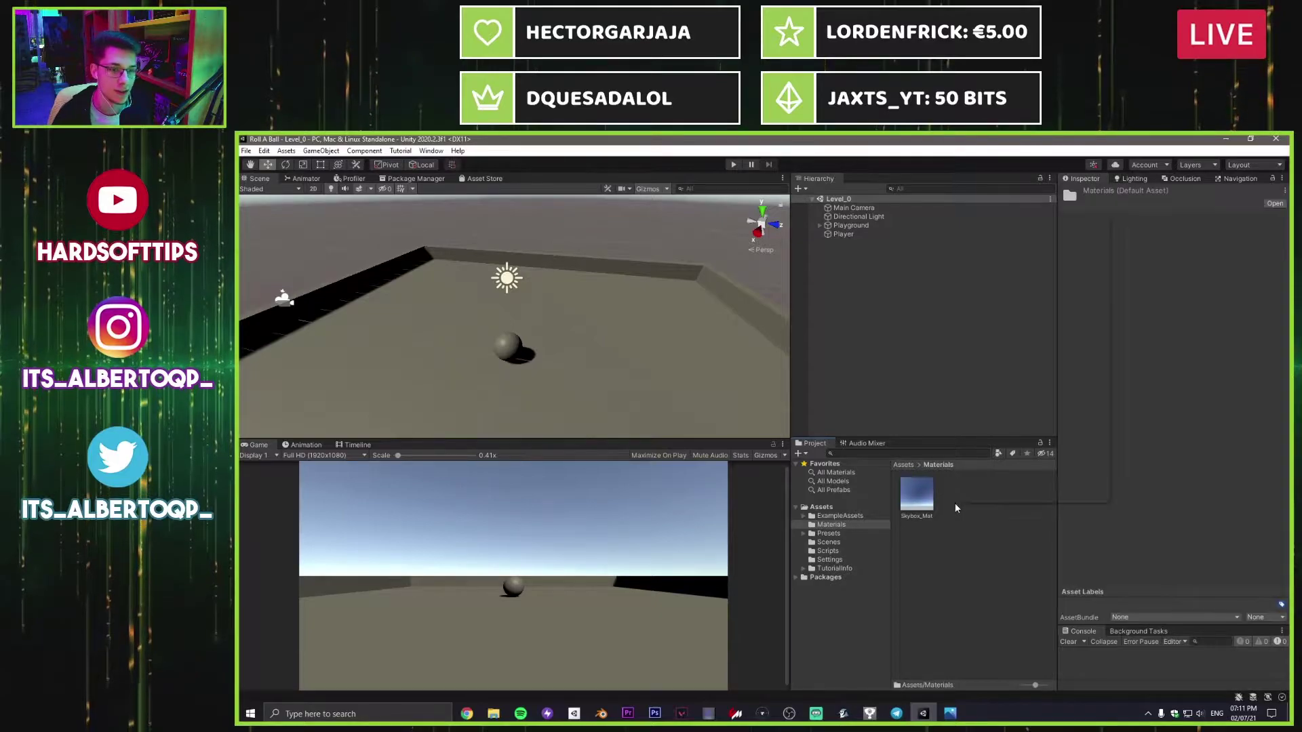
right_click(955, 503)
mouse_move(1015, 218)
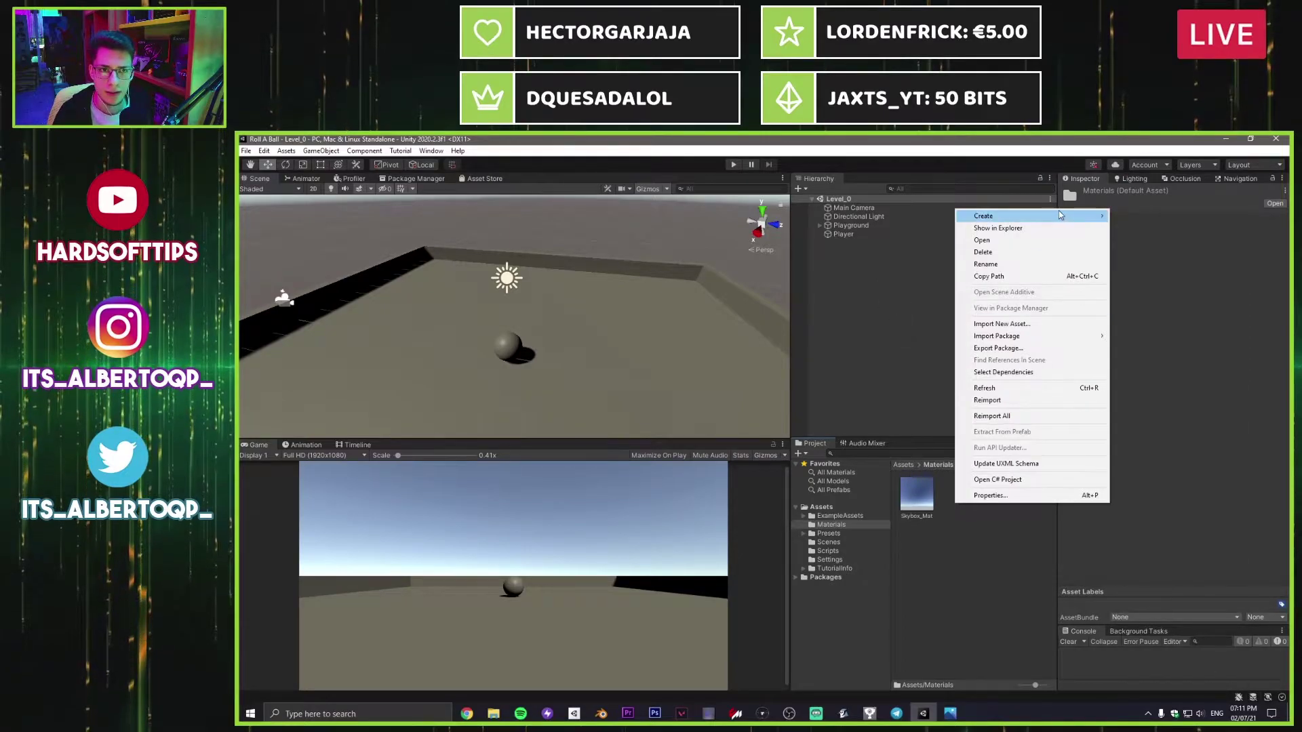
mouse_move(1062, 216)
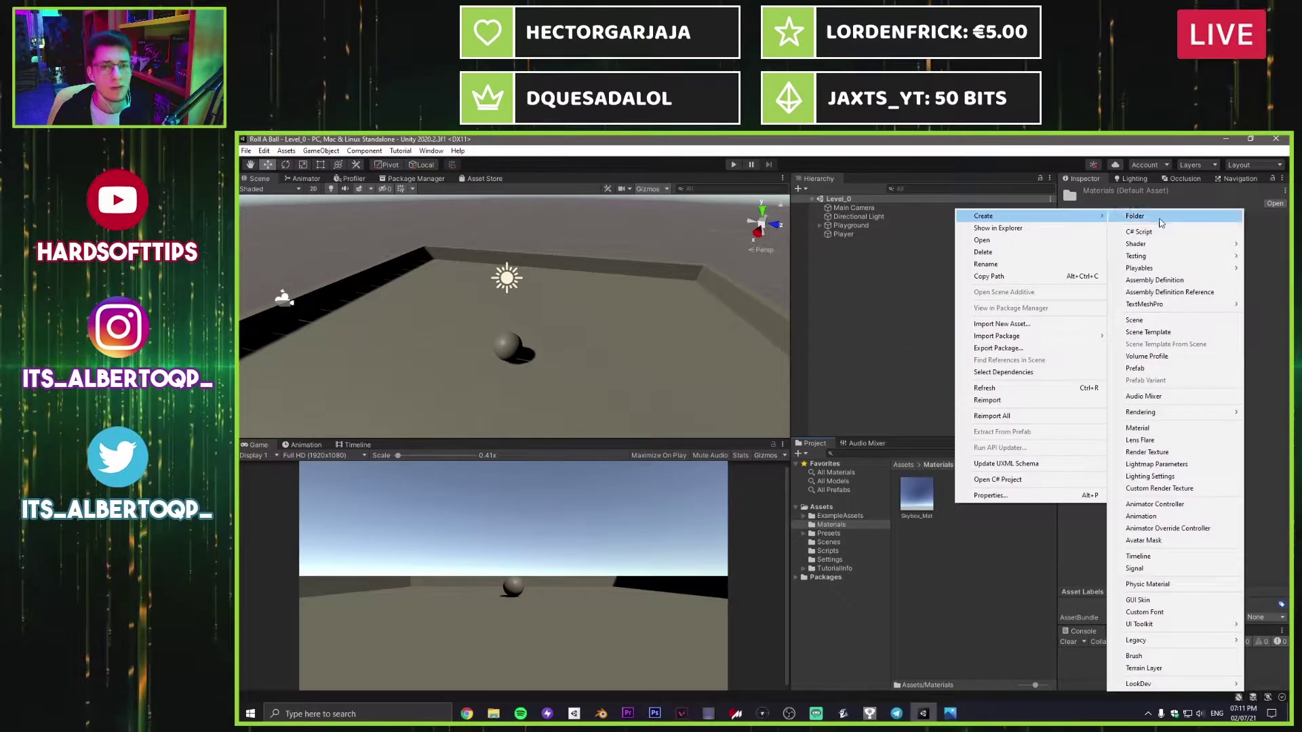
left_click(1166, 428)
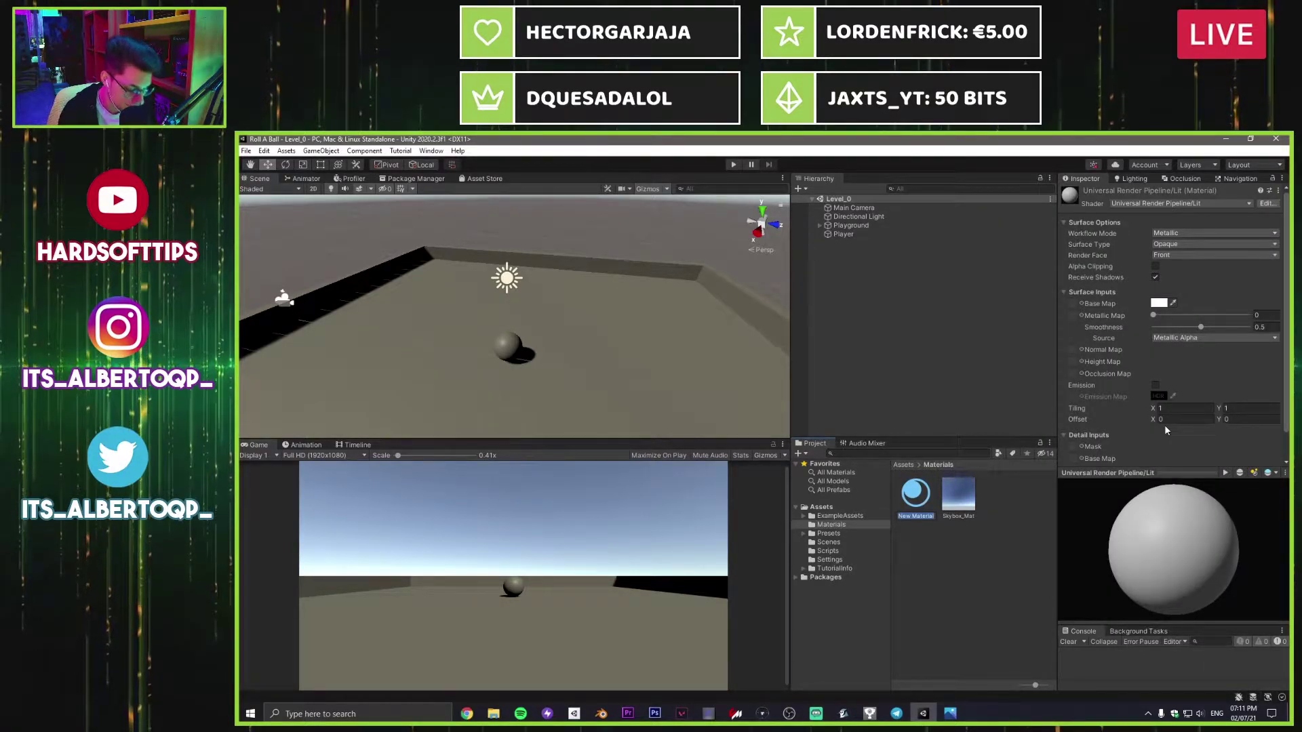
type("Player")
key("Return")
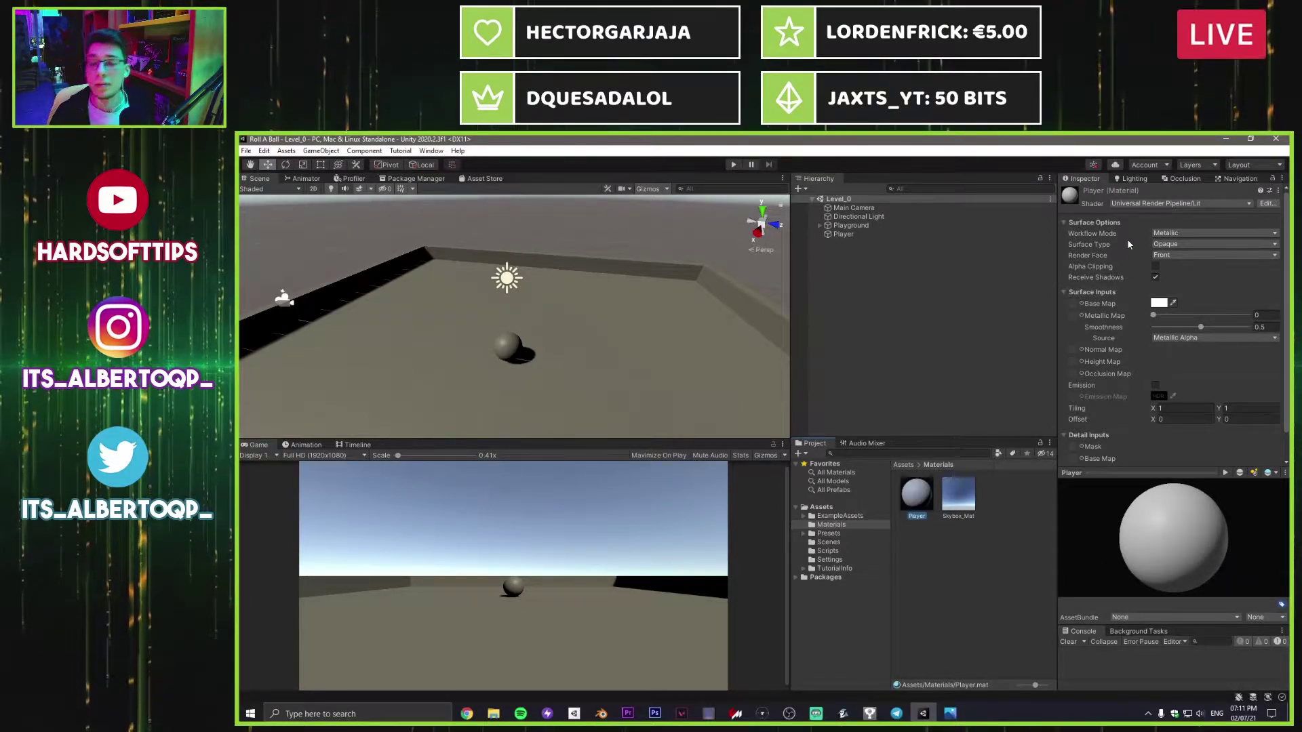
Step: Examine the Player material's Workflow Mode, Surface Type, Render Face and Base Map colour options, keeping Metallic, Opaque and Front
left_click(1171, 236)
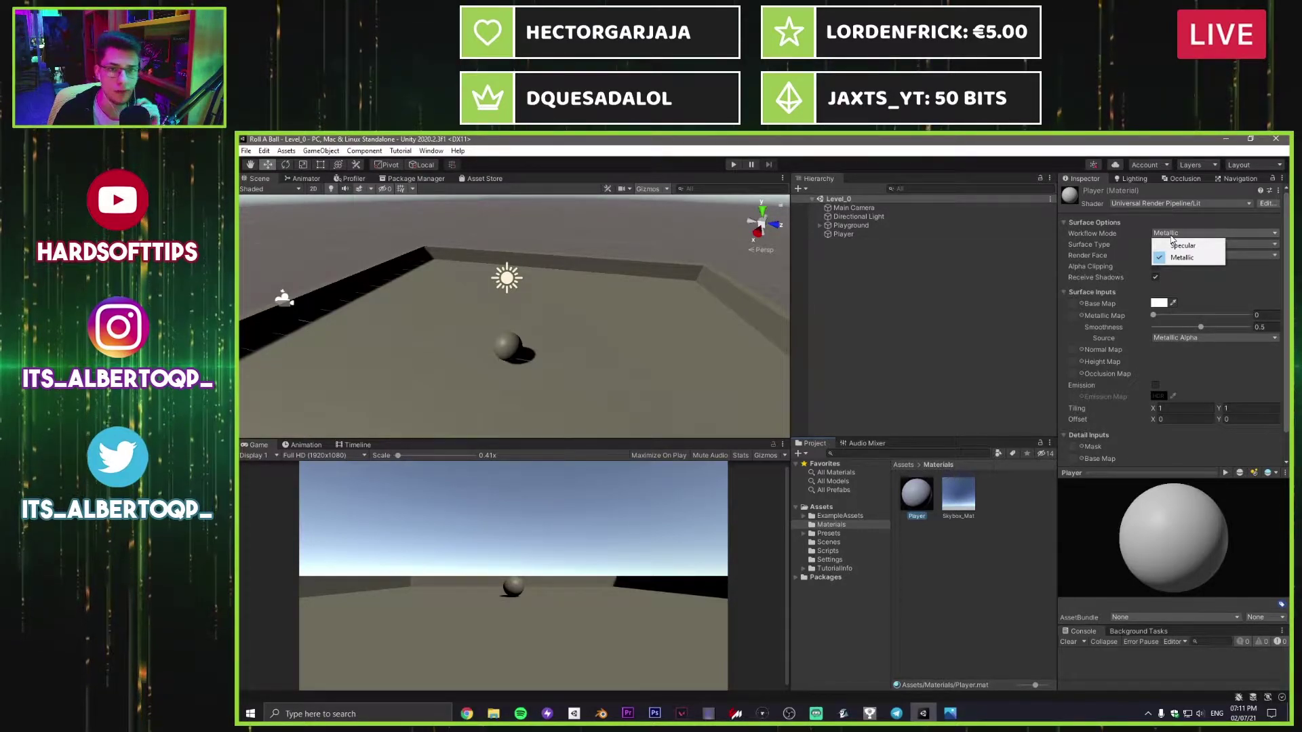
left_click(1173, 258)
left_click(1172, 246)
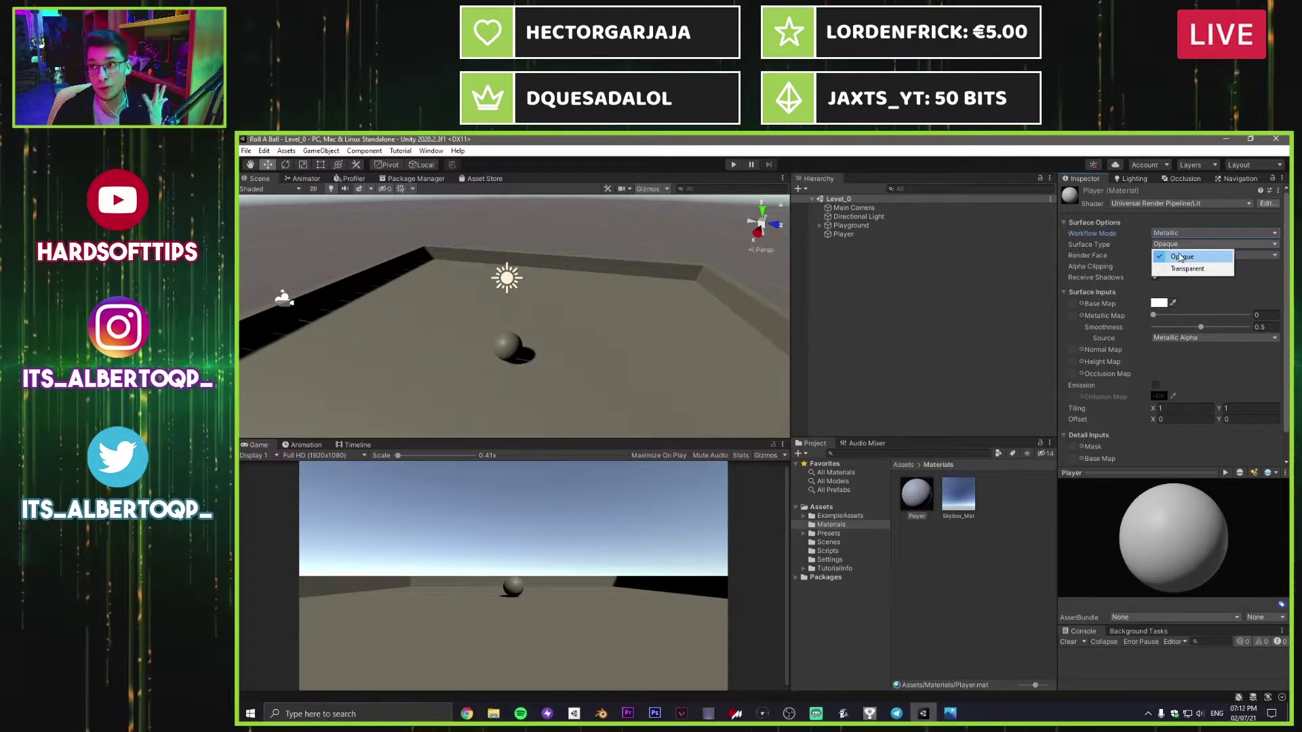
left_click(1169, 256)
left_click(1168, 256)
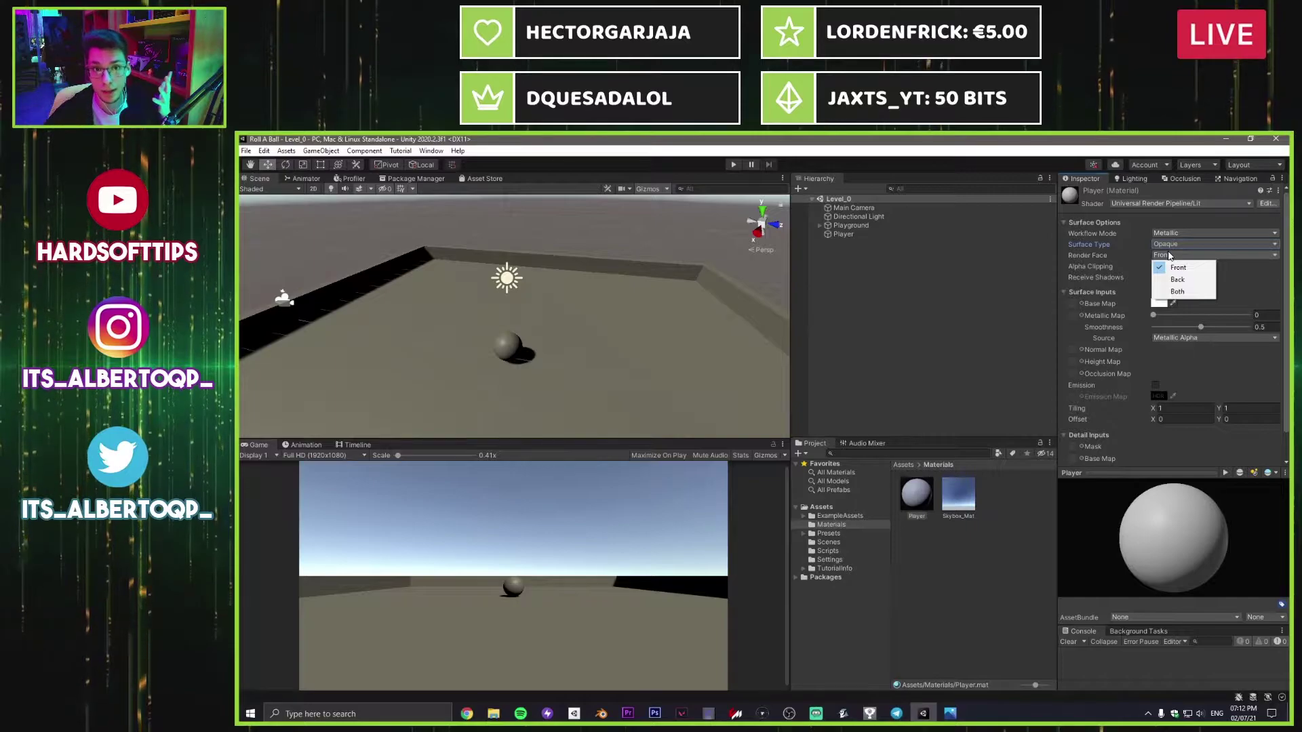
left_click(1105, 270)
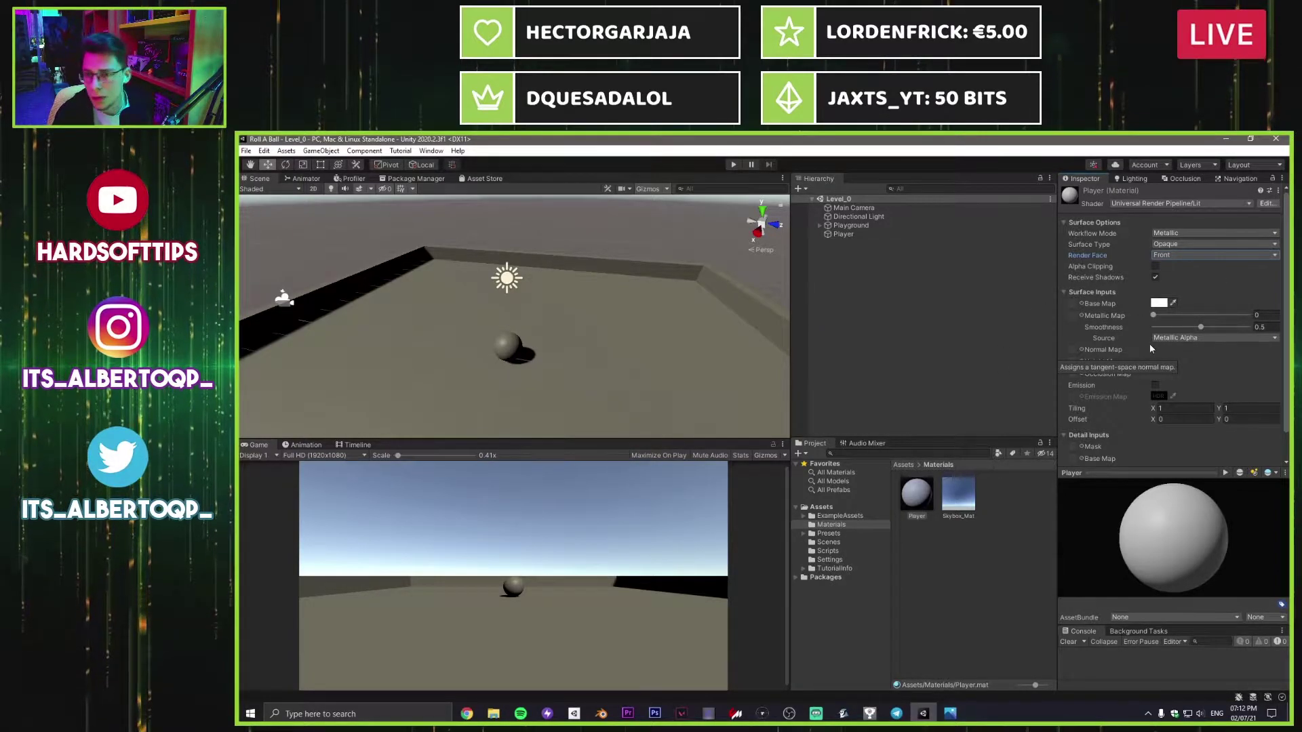
left_click(1160, 303)
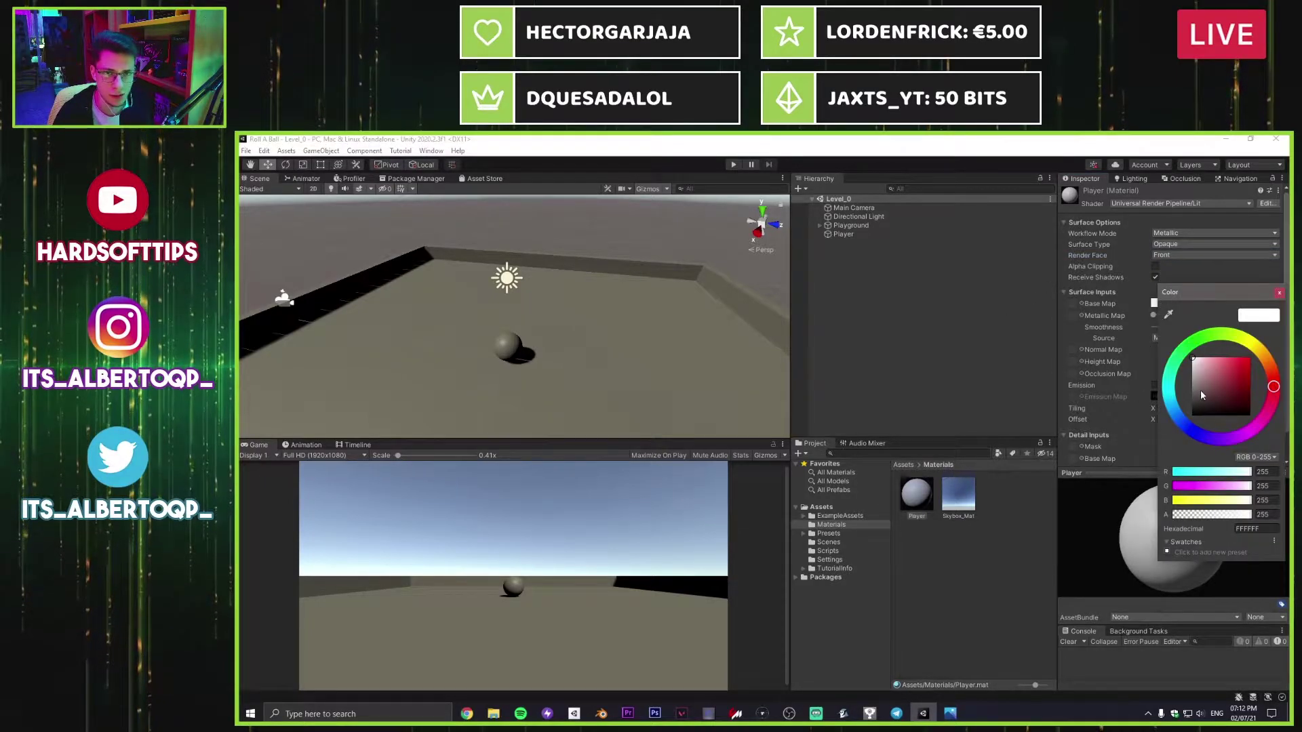
left_click(1279, 292)
Step: Apply the Player material to the player sphere and to a wall of the playground
left_click_drag(917, 495, 510, 352)
left_click_drag(916, 499, 668, 287)
scroll(678, 291, "down", 5)
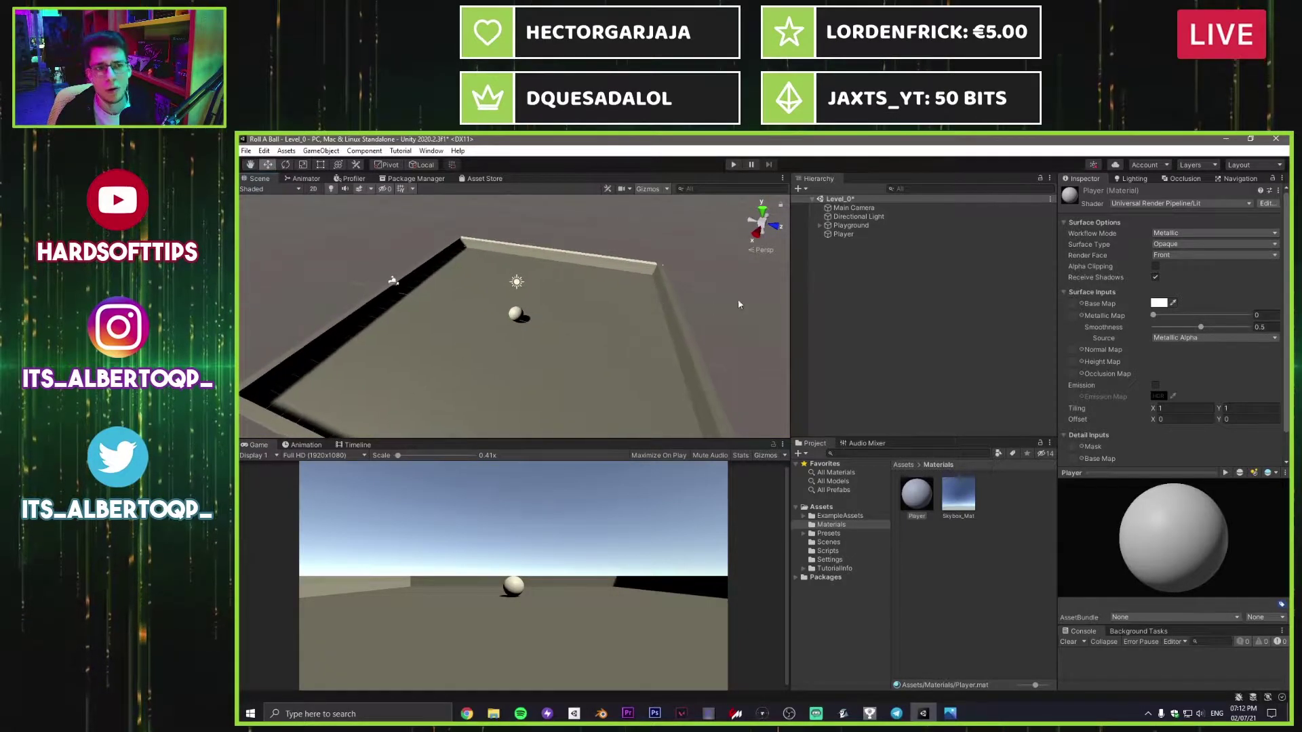
Step: Apply the Player material to all four walls of the playground at once
left_click(819, 225)
left_click(828, 234)
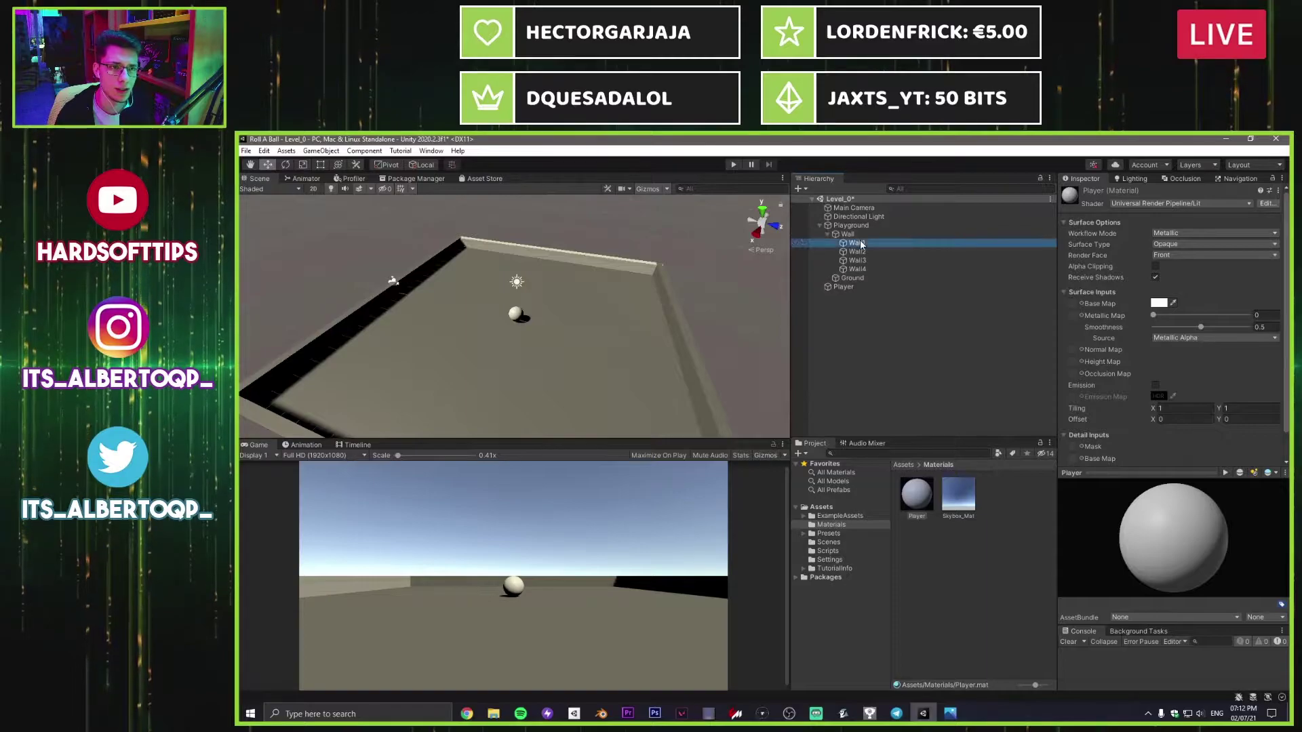
left_click(857, 243)
left_click(857, 270, "shift")
left_click_drag(917, 497, 1206, 587)
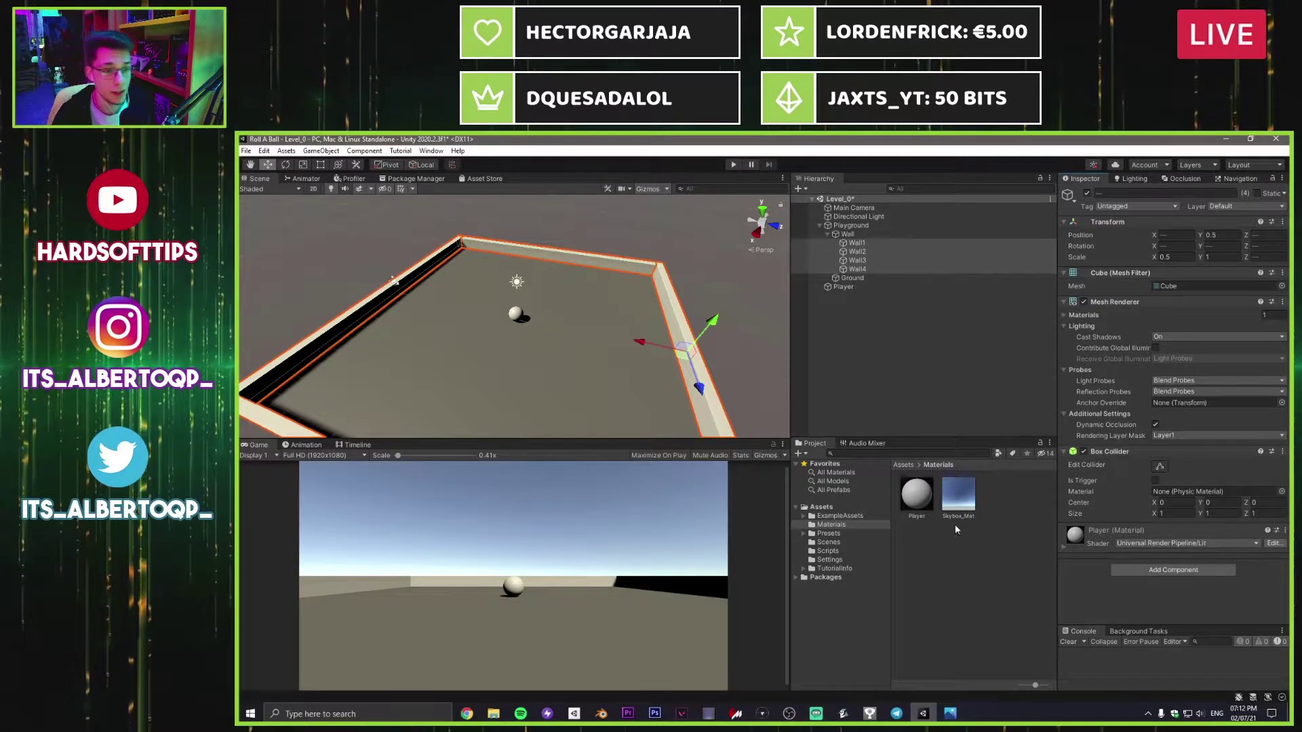
Step: Duplicate the Player material and rename the copy Ground
left_click(928, 497)
key("ctrl+d")
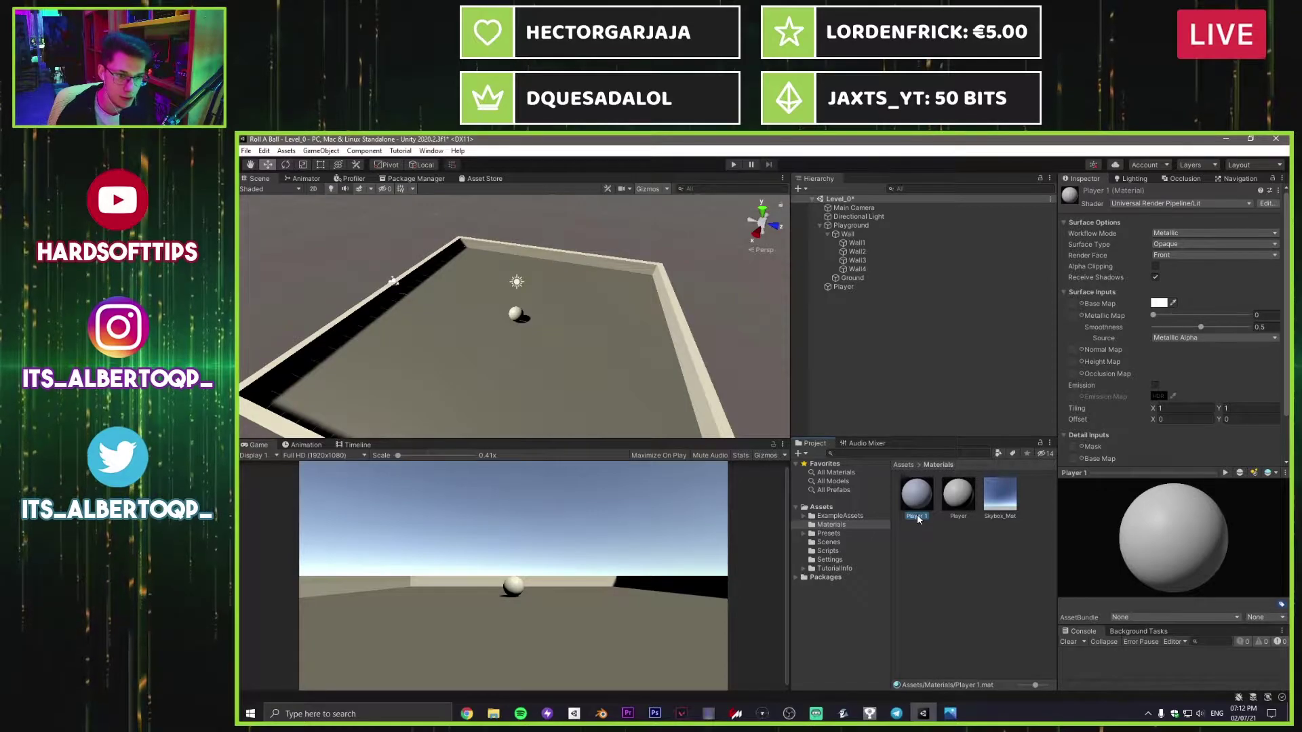
right_click(920, 520)
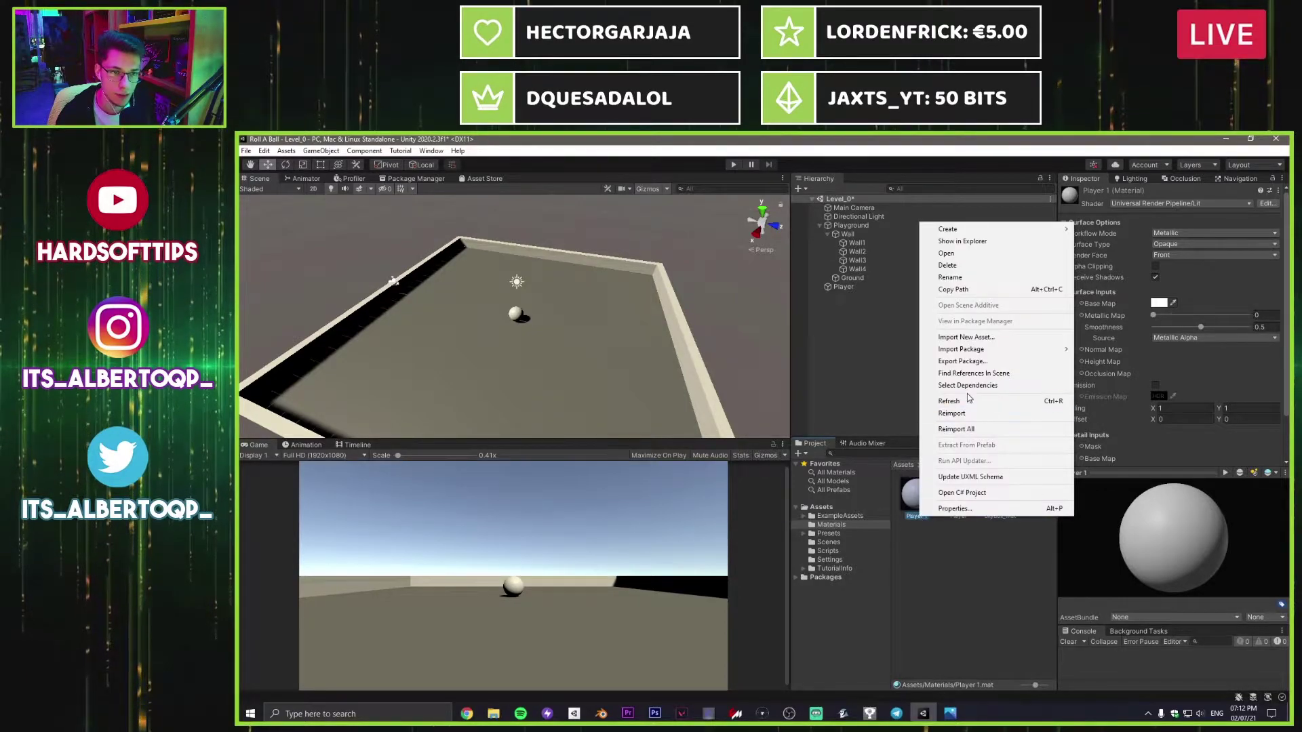
left_click(964, 291)
type("Ground")
key("Return")
left_click_drag(916, 494, 867, 238)
Step: Duplicate the Ground material and rename the copy Walls
left_click(916, 514)
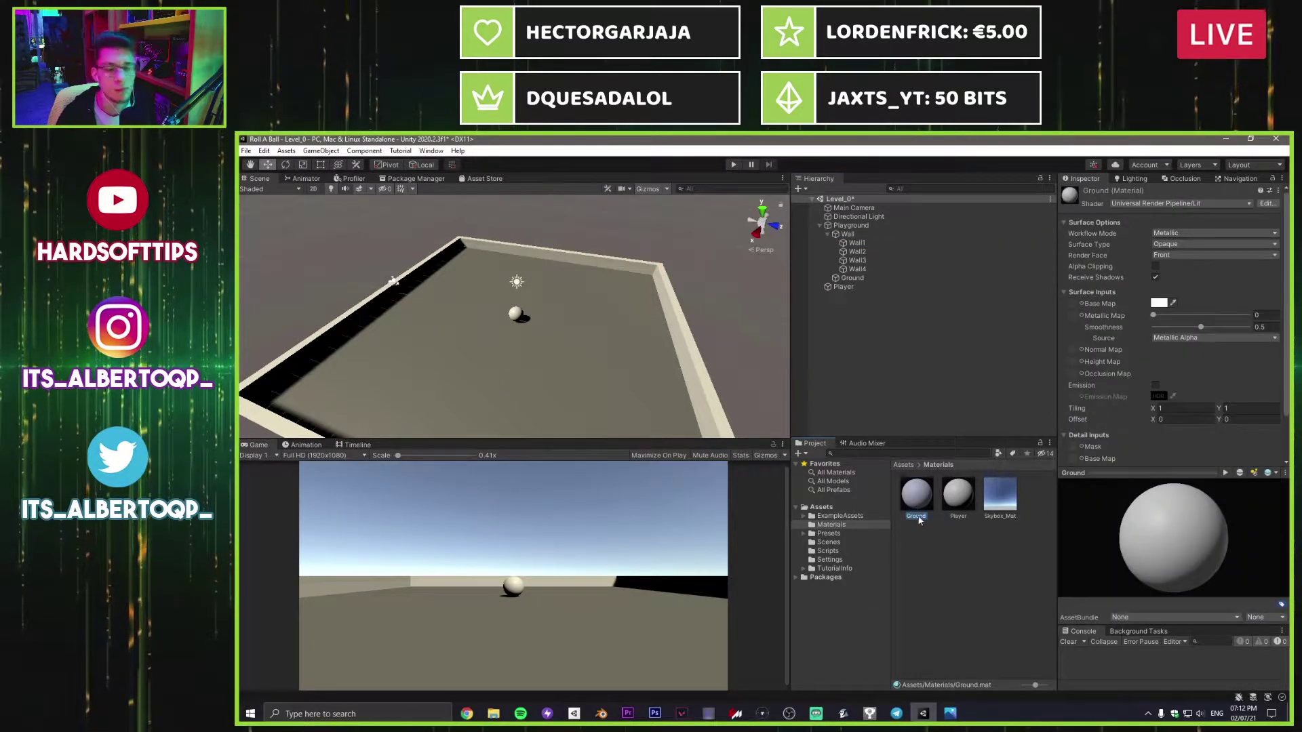
key("ctrl+d")
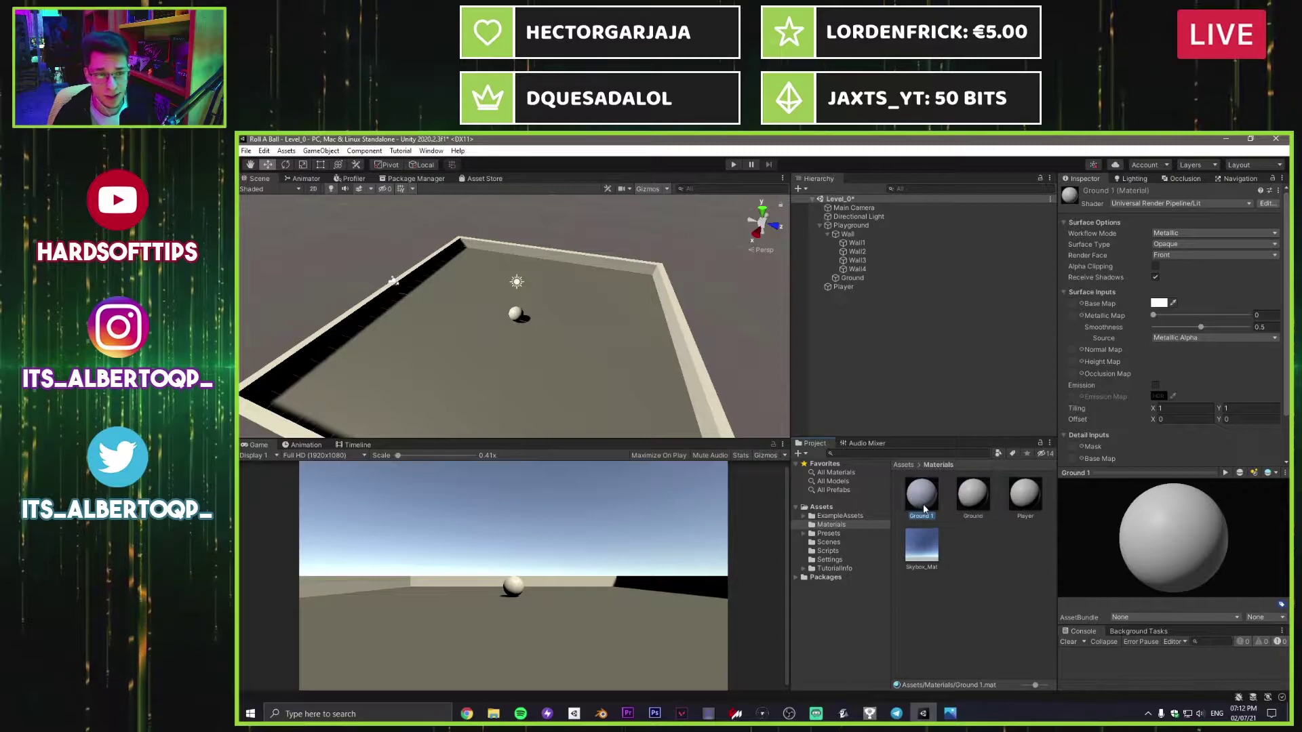
right_click(926, 517)
left_click(975, 394)
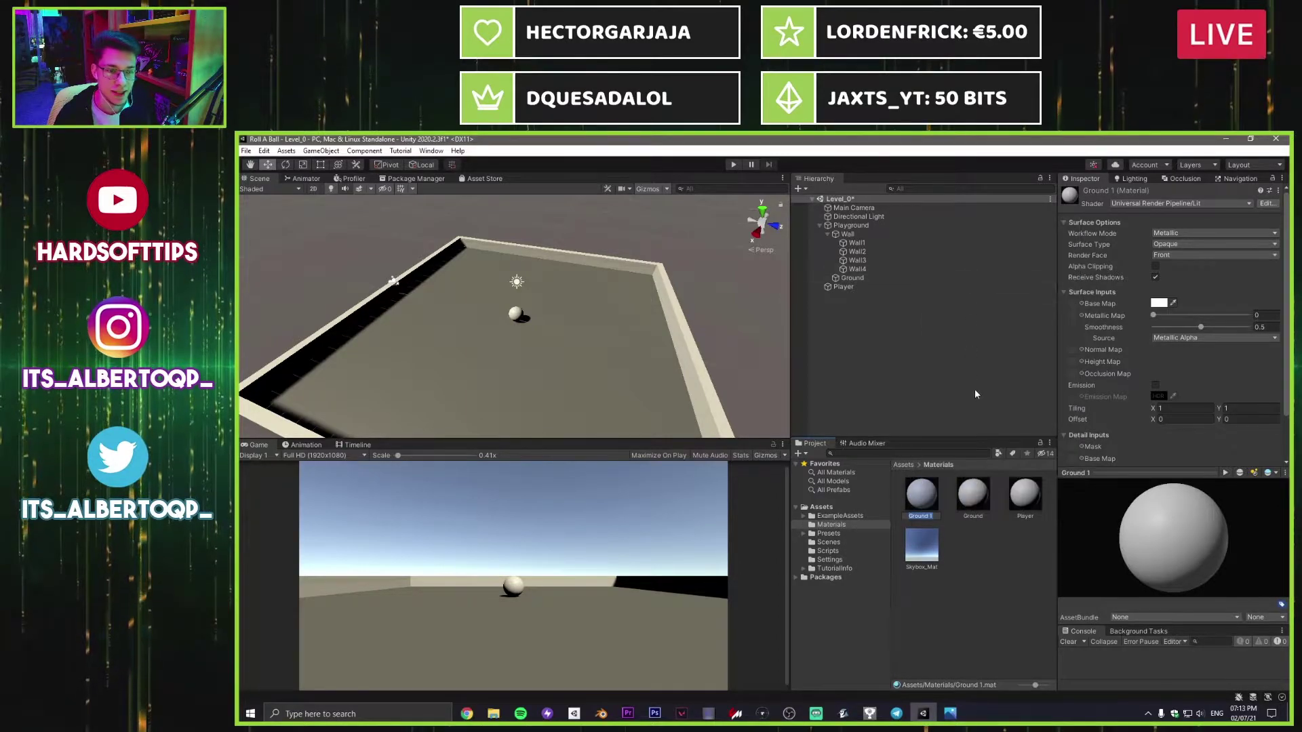
type("Walls")
key("Return")
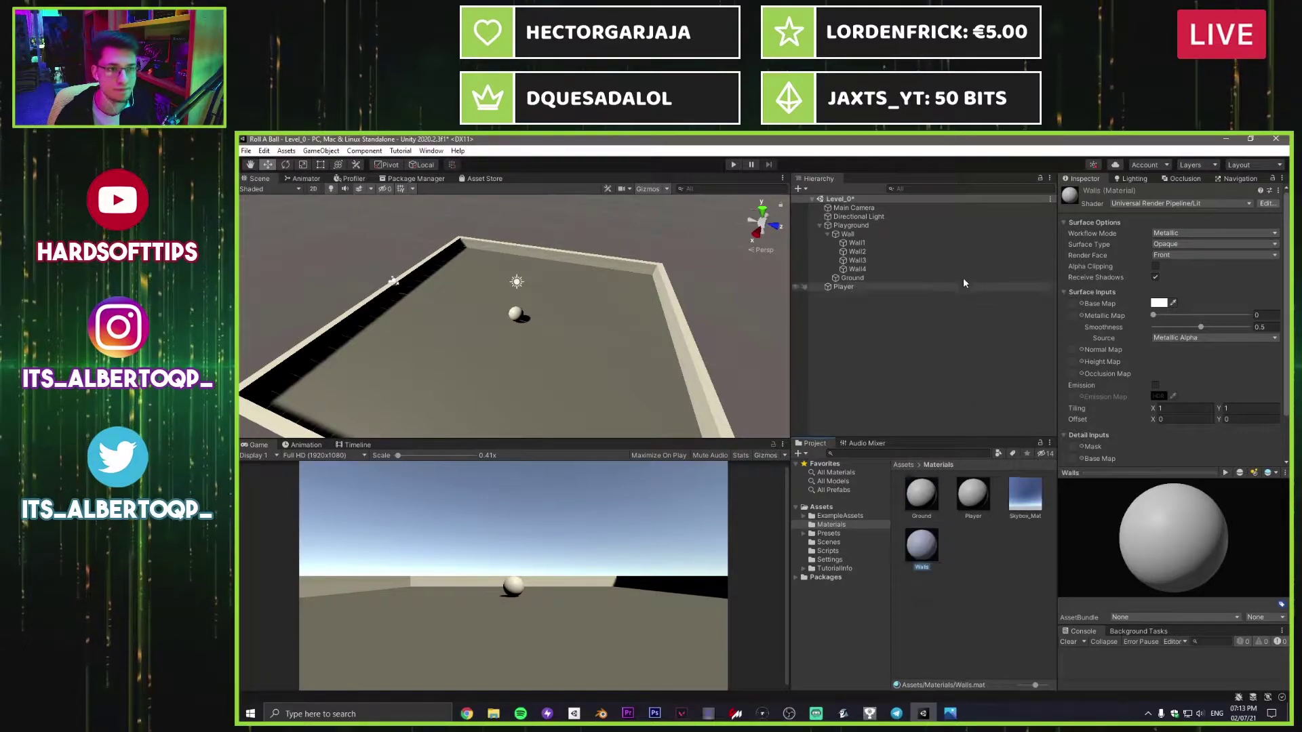
Step: Apply the Walls material to Wall1 through Wall4, leaving the material selected for editing
left_click(866, 242)
left_click(857, 269, "shift")
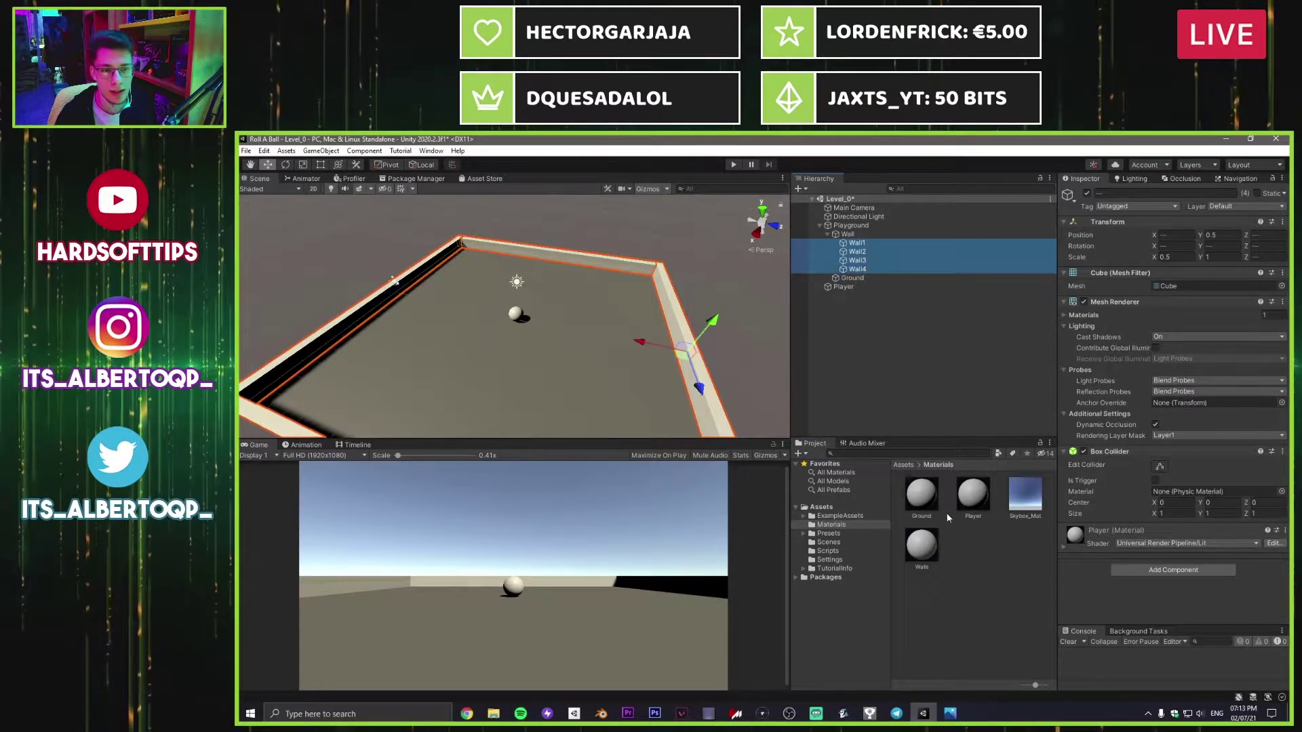
left_click(924, 549)
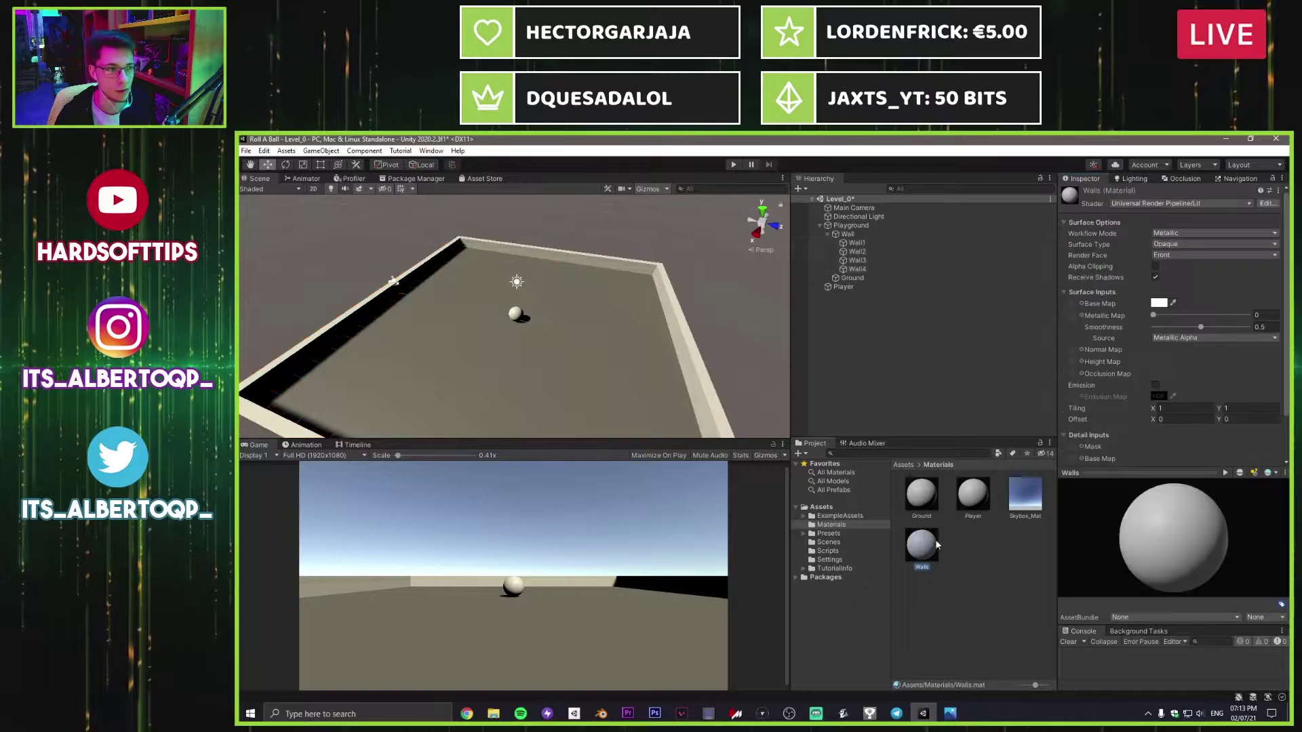
Step: Try red (FF0000) as the Walls material's base colour, return it to white and check the RollABall reference picture
left_click(1159, 303)
left_click(1249, 361)
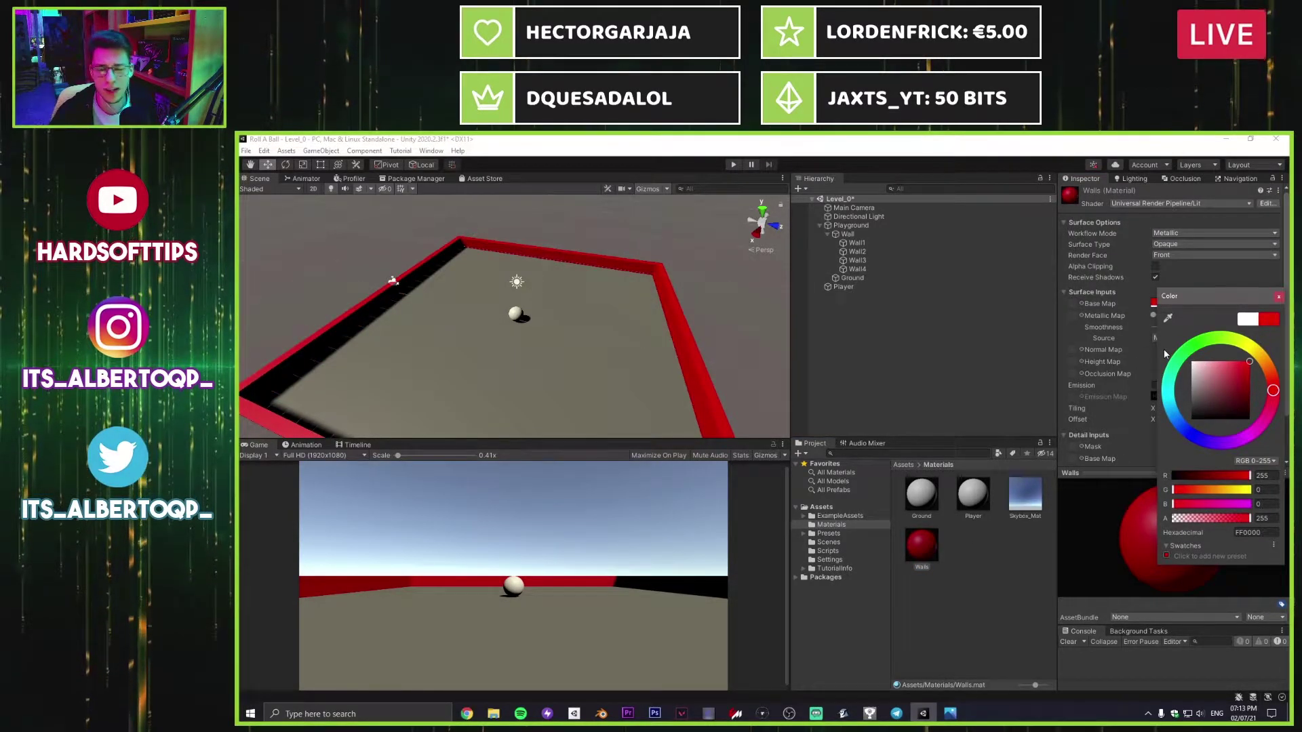
left_click_drag(1236, 388, 1042, 296)
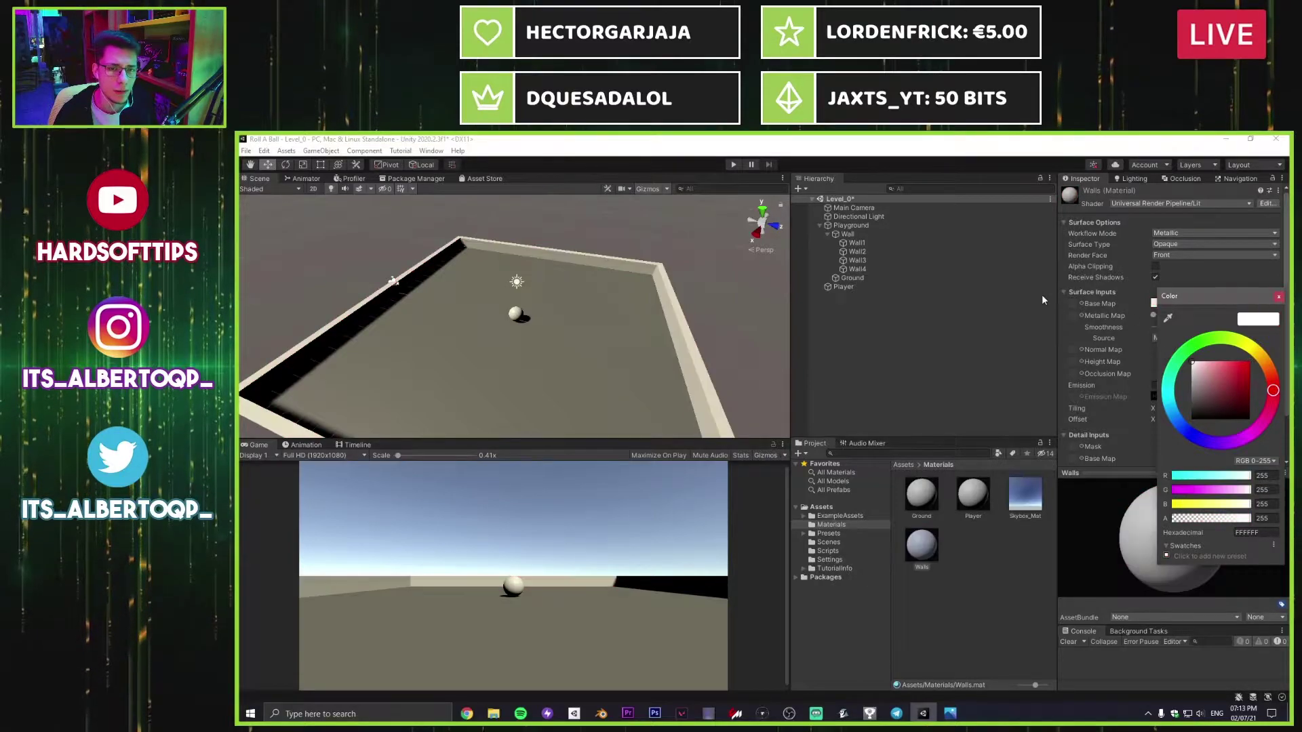
left_click(950, 713)
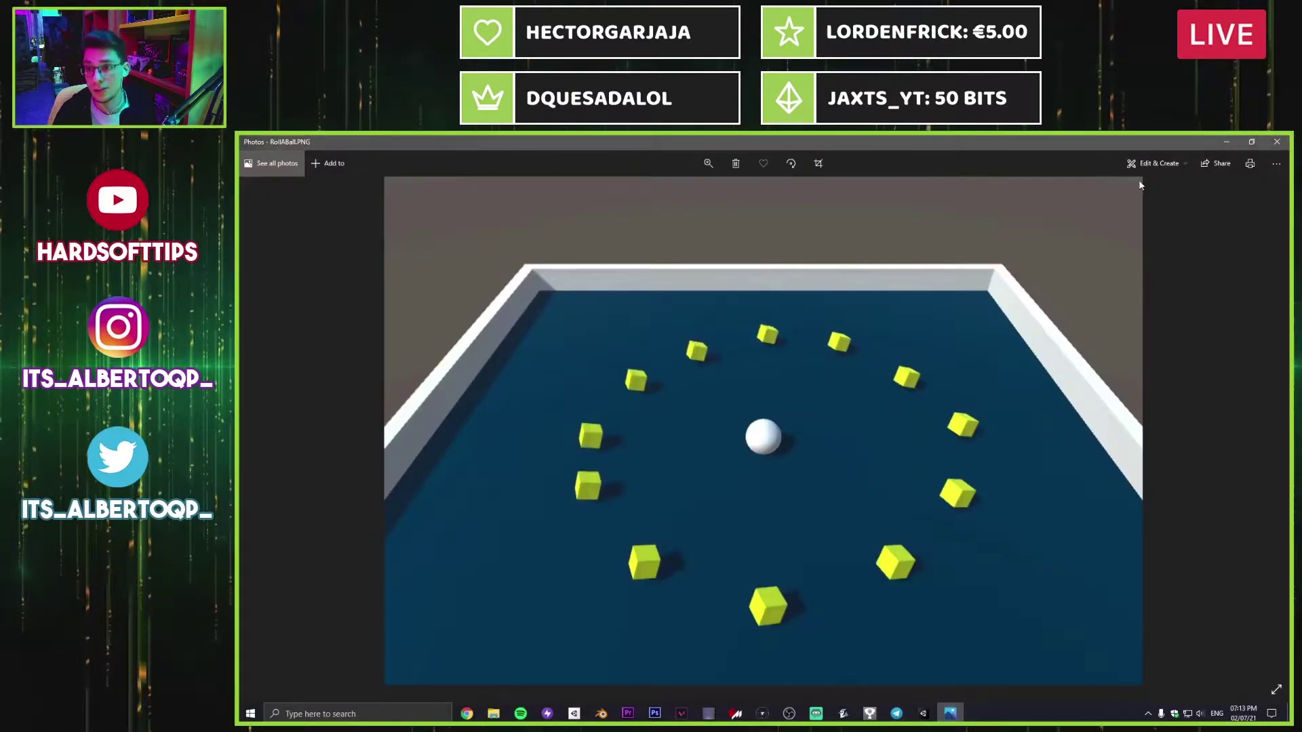
key("alt+Tab")
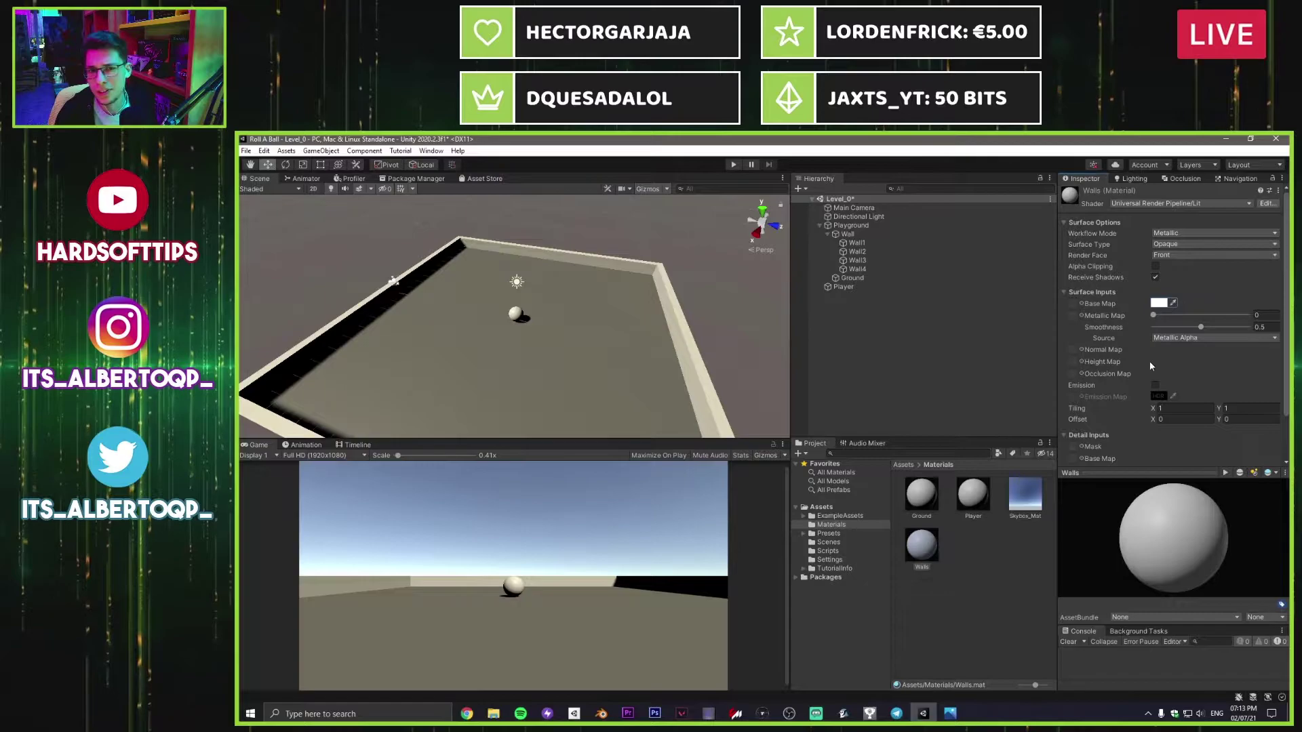
Step: Set the Player material's Metallic Map to about 0.03 and raise its Smoothness slightly above 0.5
key("w")
right_click_drag(625, 326, 598, 278)
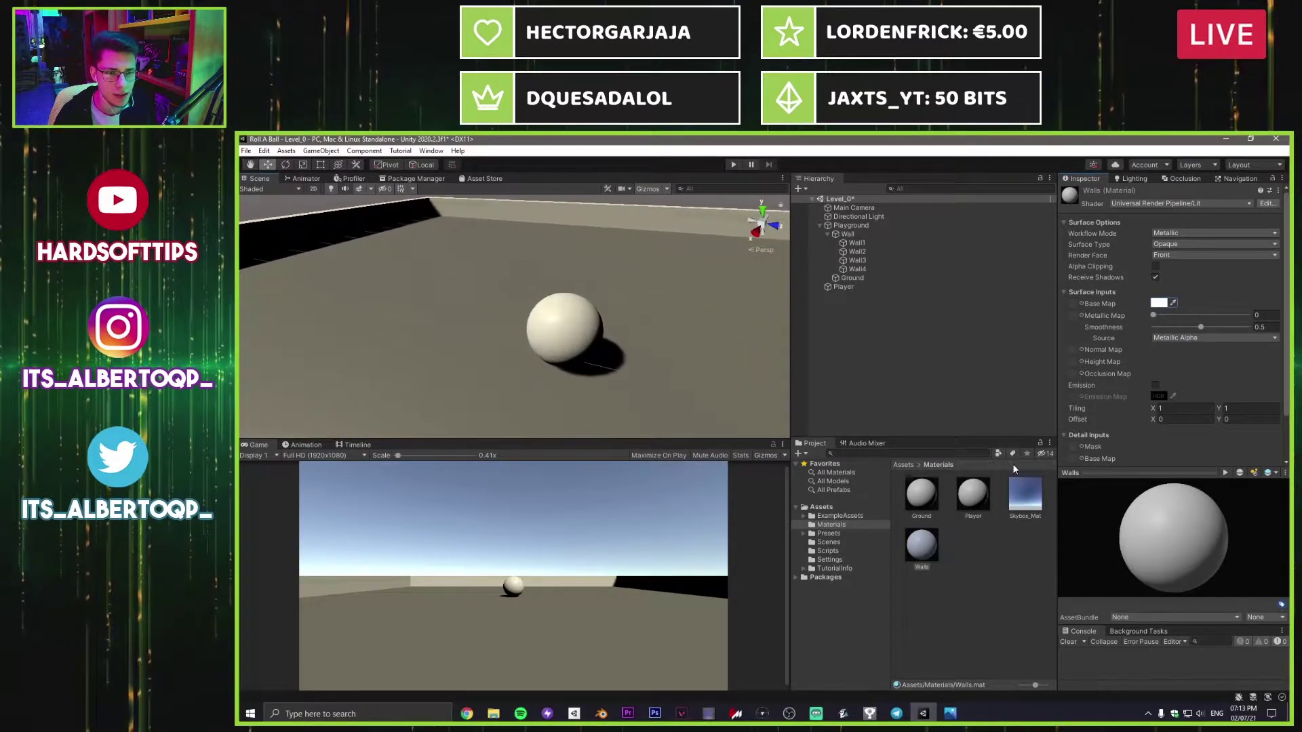
left_click(973, 497)
key("a")
right_click_drag(668, 369, 915, 301)
key("w")
left_click_drag(1157, 316, 1210, 328)
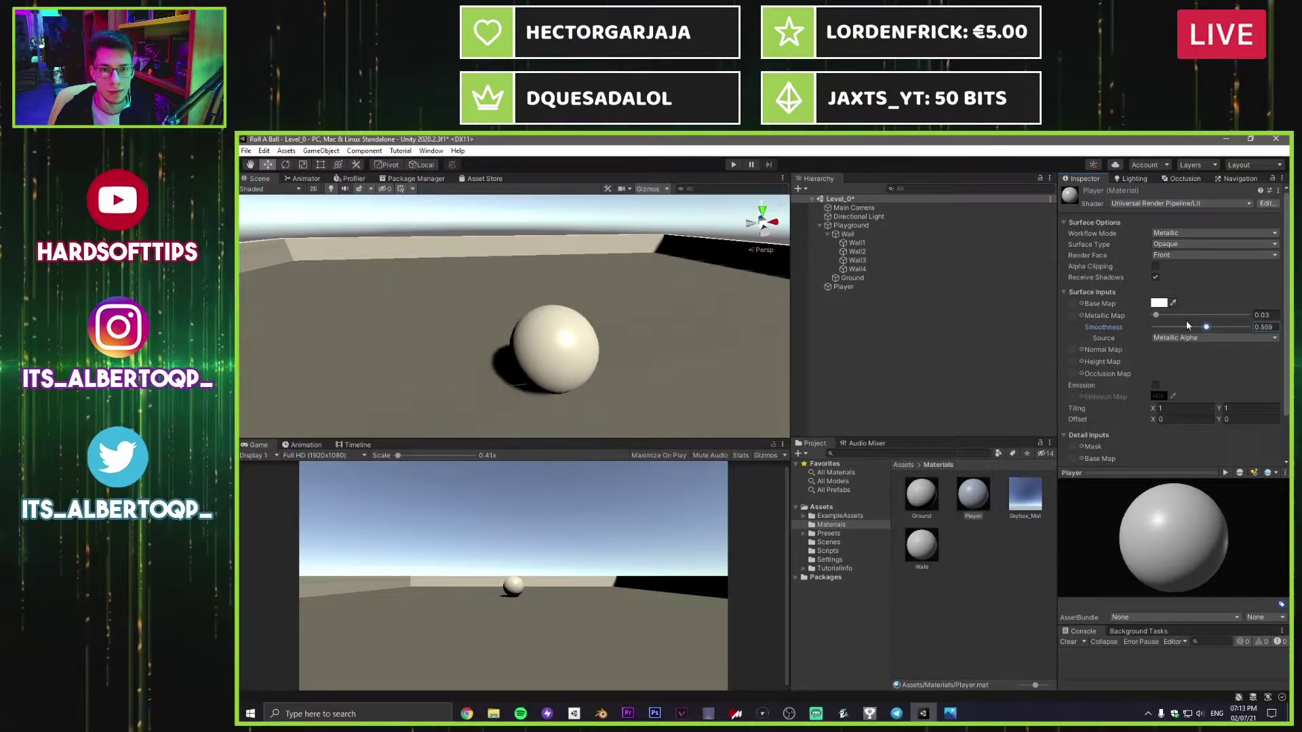
Step: Set the Walls material's Smoothness to 0 to make the playground walls matte
right_click_drag(576, 311, 468, 328)
left_click(921, 546)
right_click_drag(576, 372, 407, 325)
left_click_drag(1228, 322, 1129, 331)
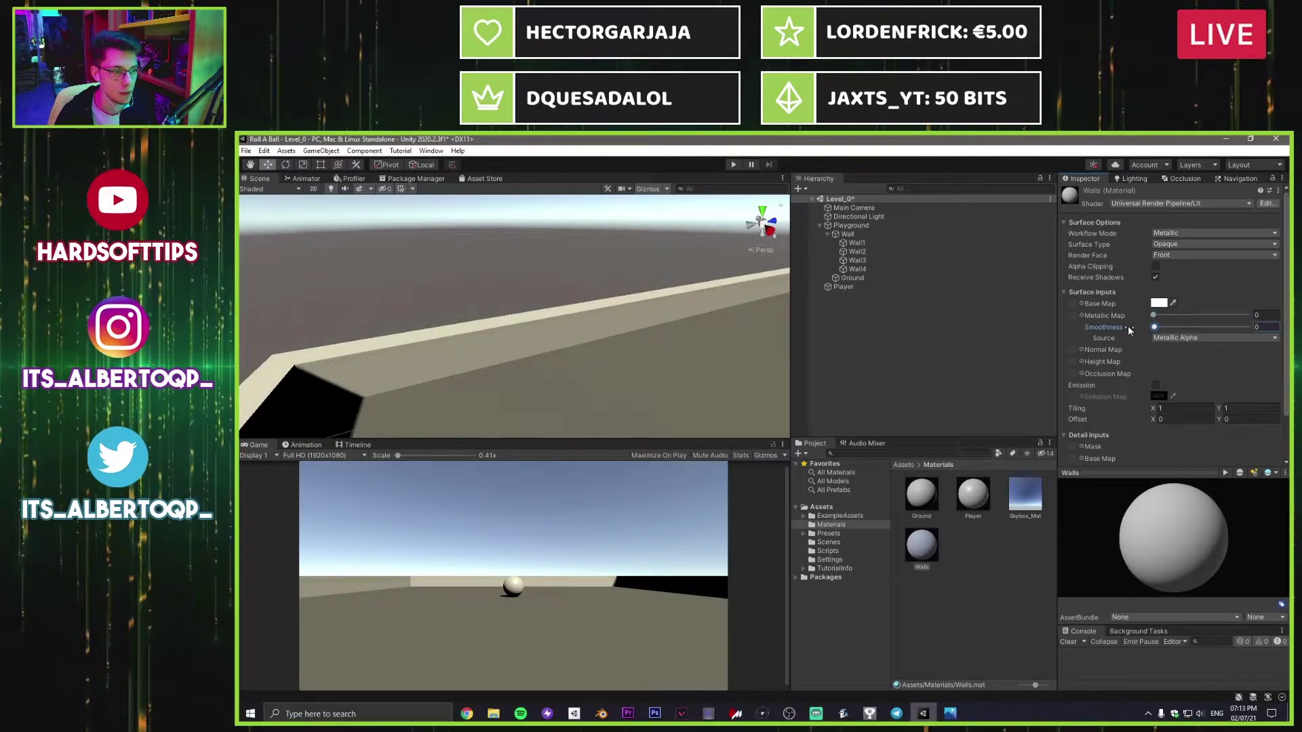
scroll(494, 319, "down", 3)
right_click_drag(494, 319, 766, 349)
scroll(766, 350, "down", 4)
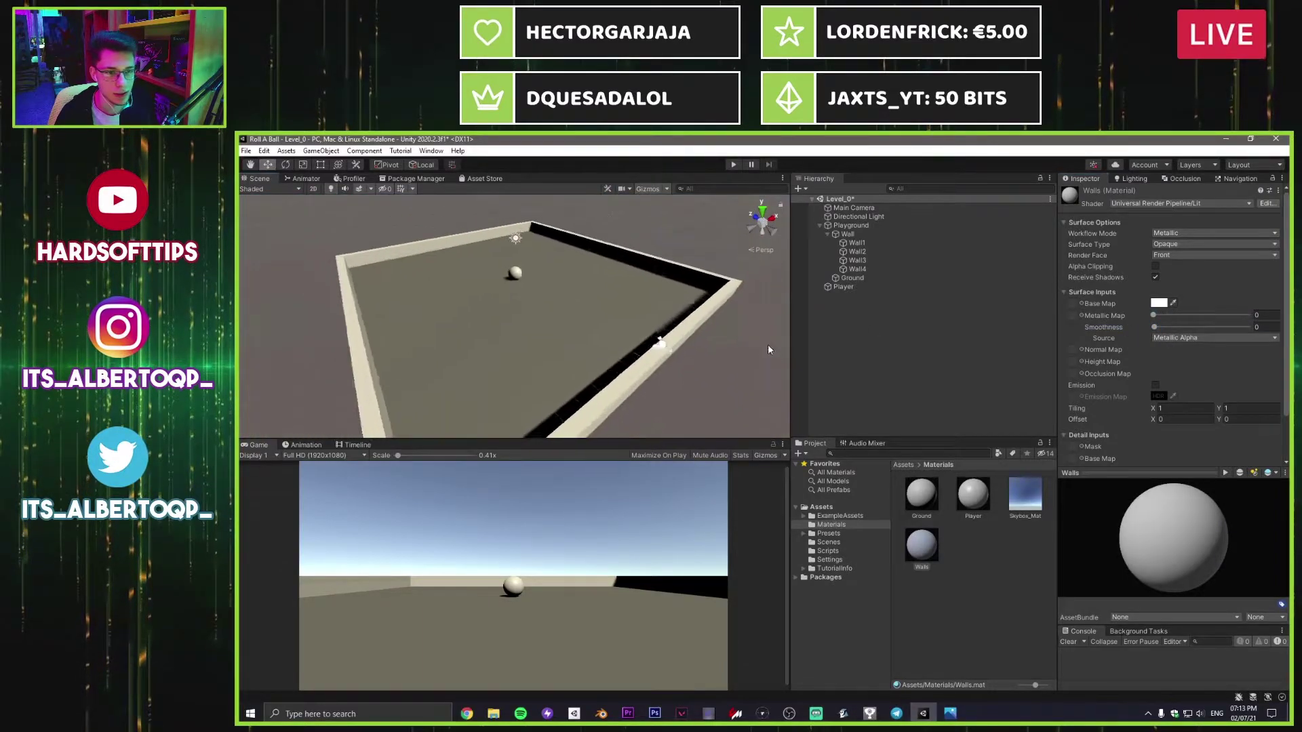
Step: Set the Ground material's base colour to RGB 0, 32, 64 and apply it to the playground floor
left_click(920, 492)
right_click_drag(668, 389, 635, 311)
left_click(1159, 304)
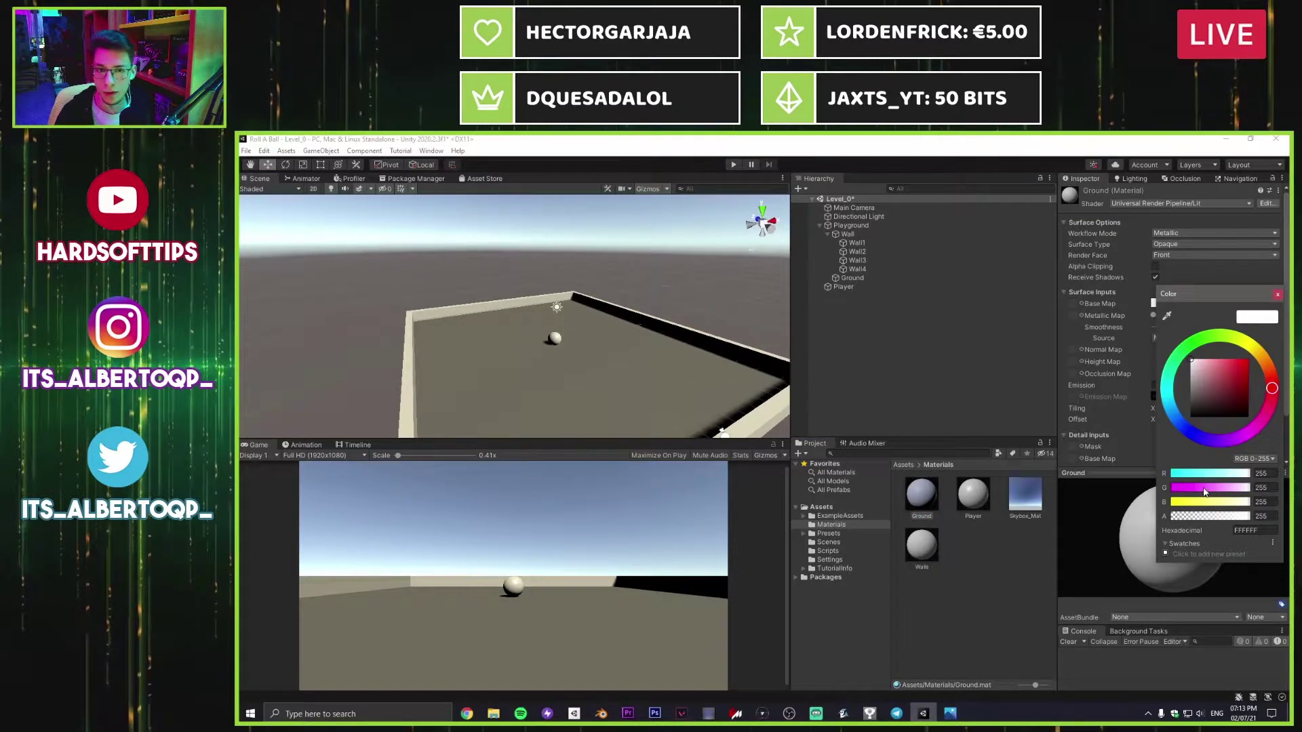
type("0")
key("Tab")
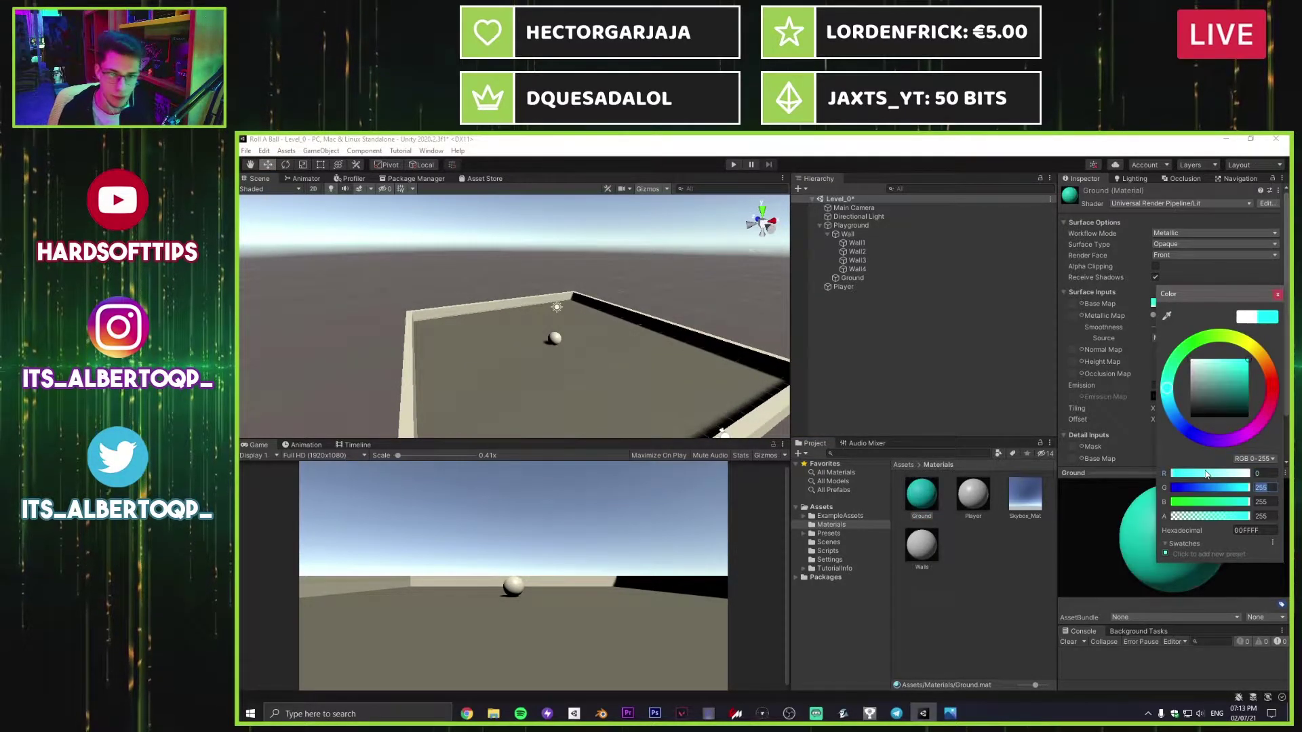
type("32")
key("Tab")
type("64")
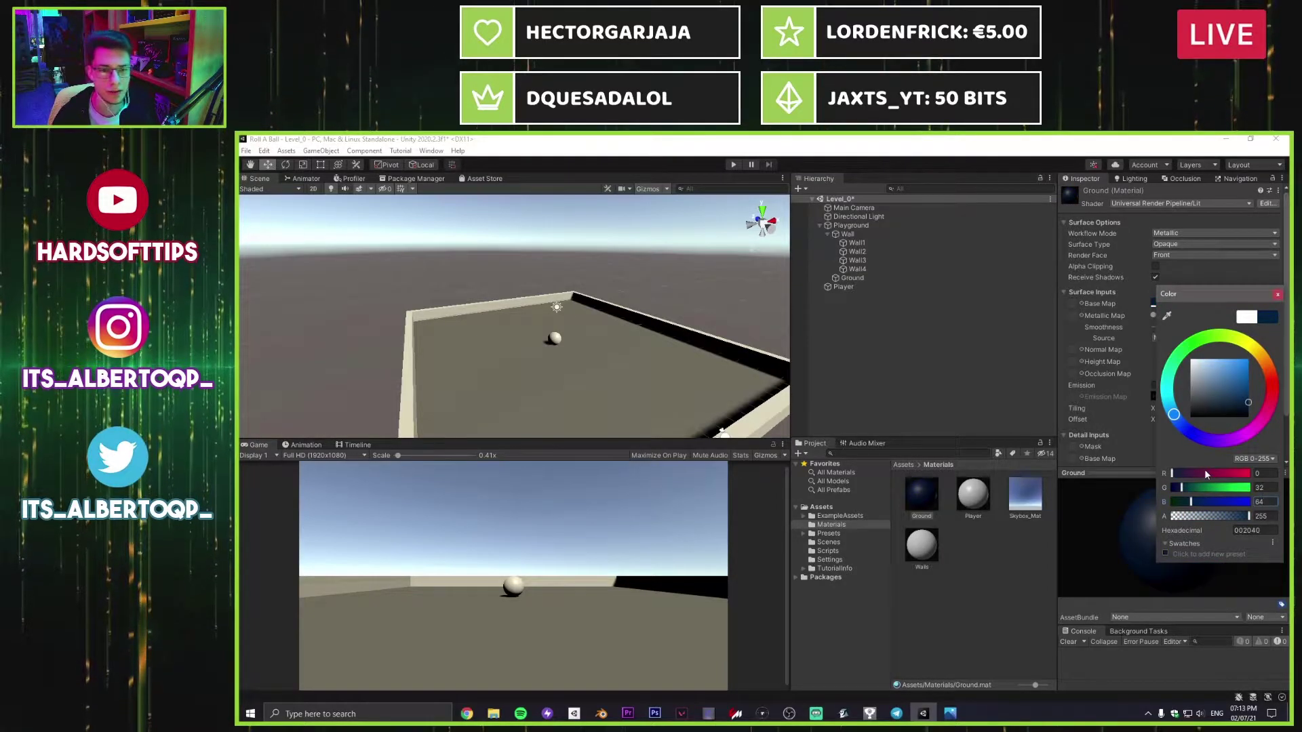
left_click(1277, 294)
left_click_drag(600, 342, 571, 378)
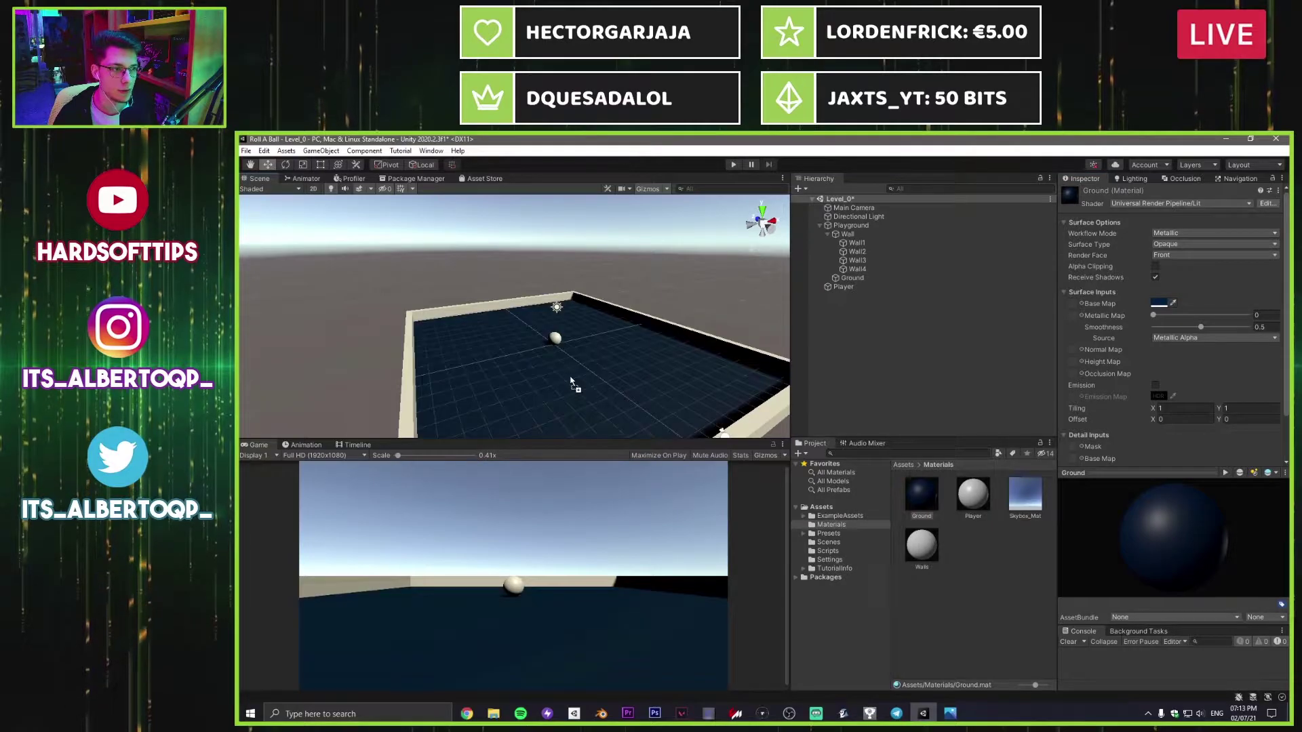
Step: Set the Ground material's Smoothness to 0.359 with Metallic Map at 0, and save the scene
key("w")
right_click_drag(584, 276, 512, 324)
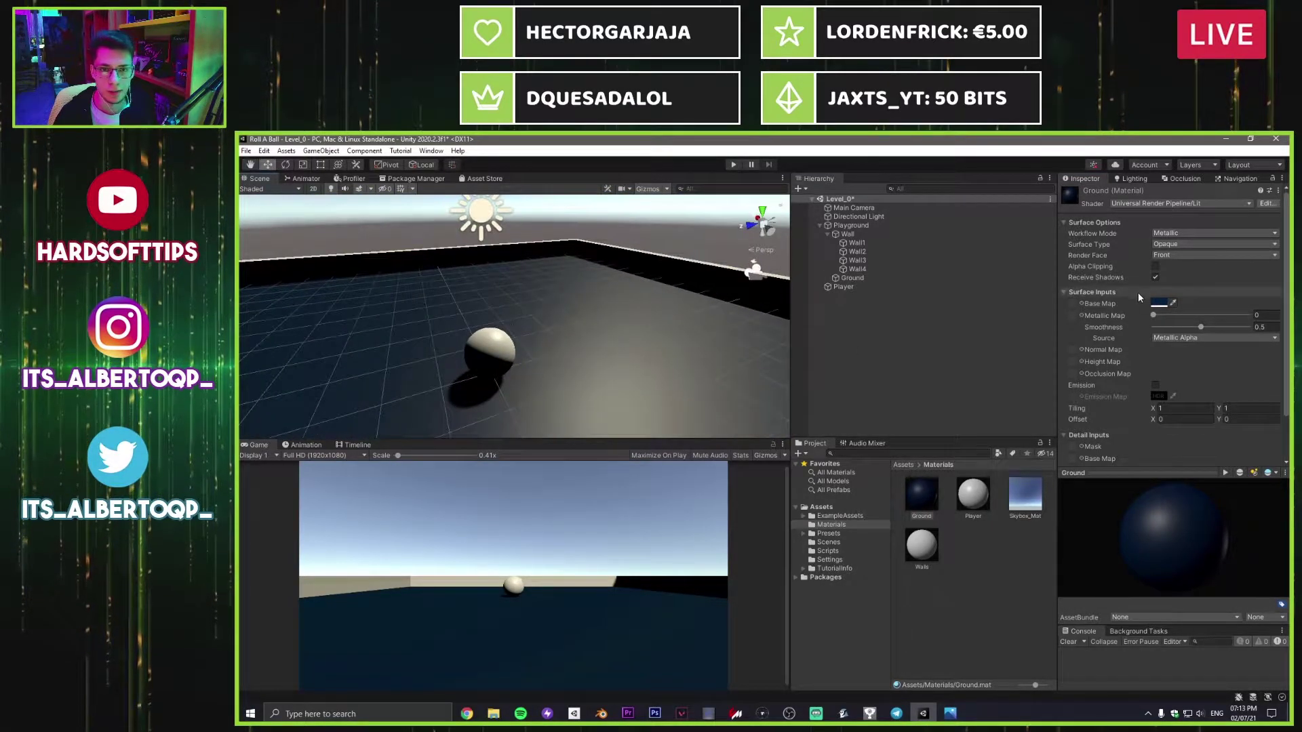
left_click_drag(1153, 315, 1186, 337)
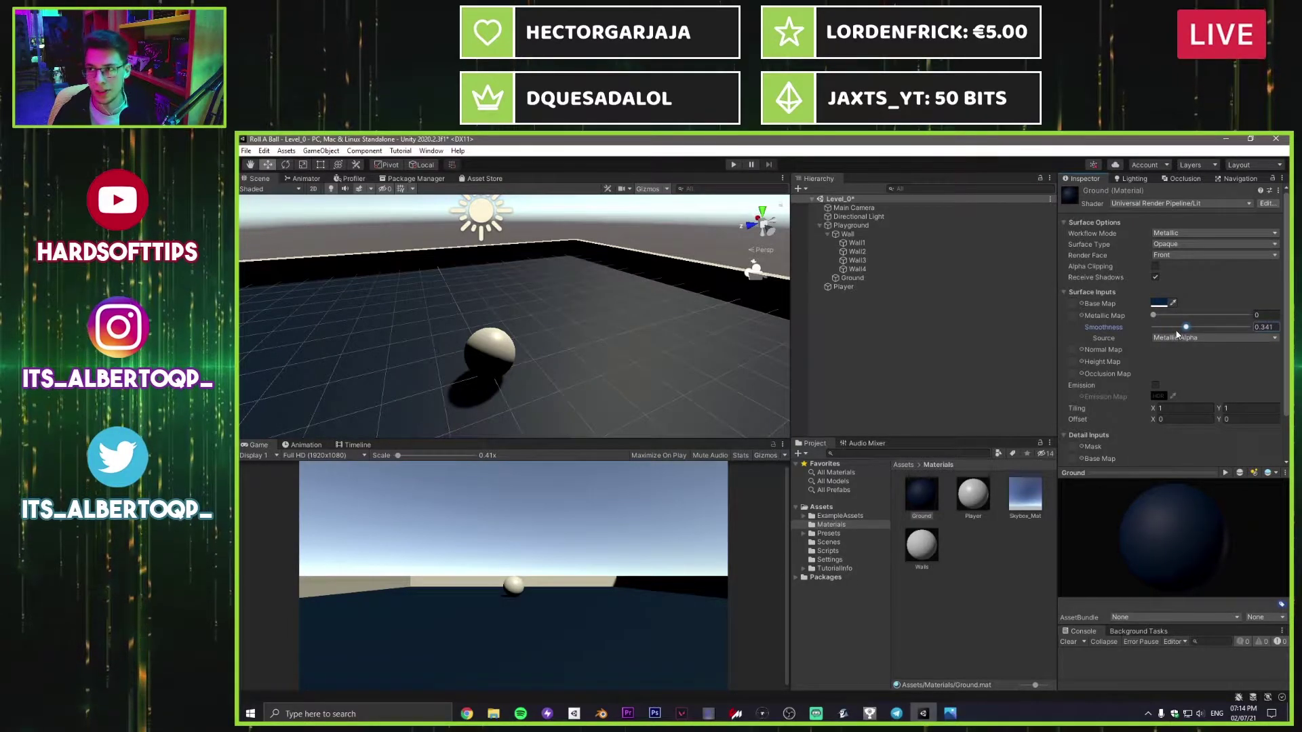
right_click_drag(596, 323, 411, 347)
left_click_drag(1186, 330, 1187, 330)
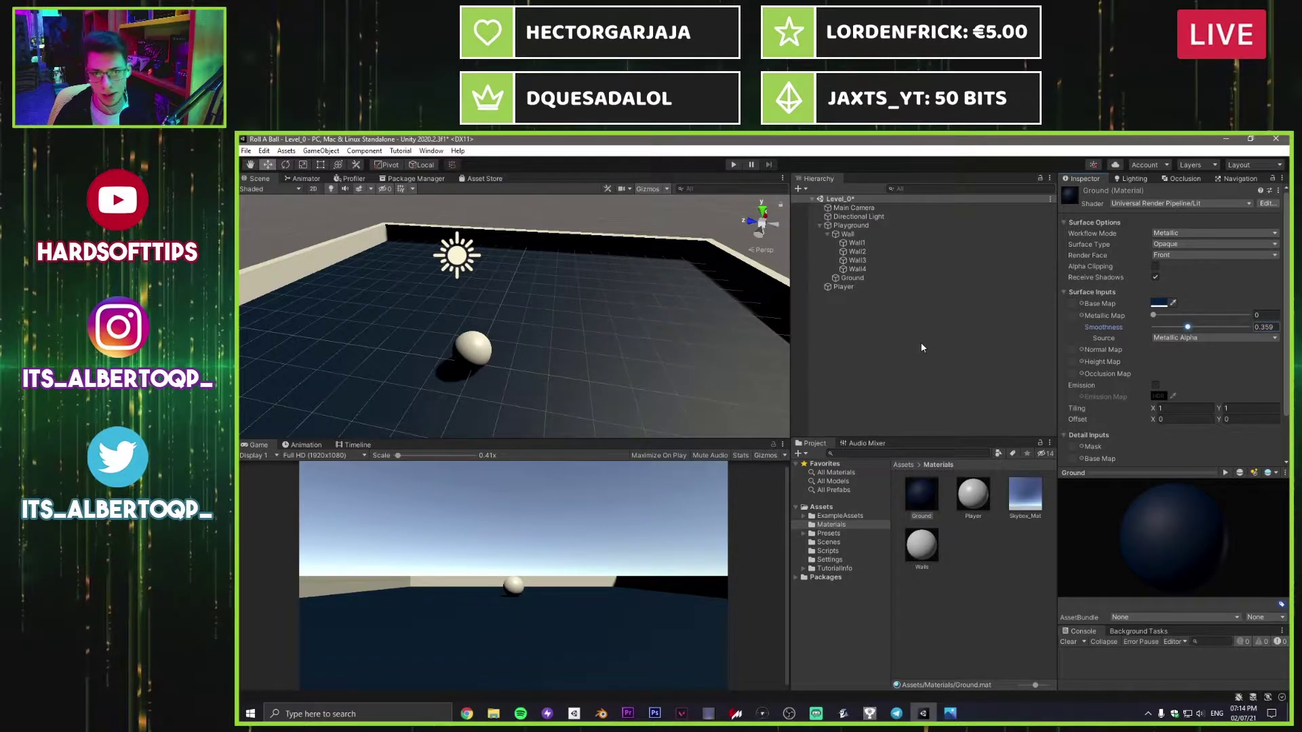
key("ctrl+s")
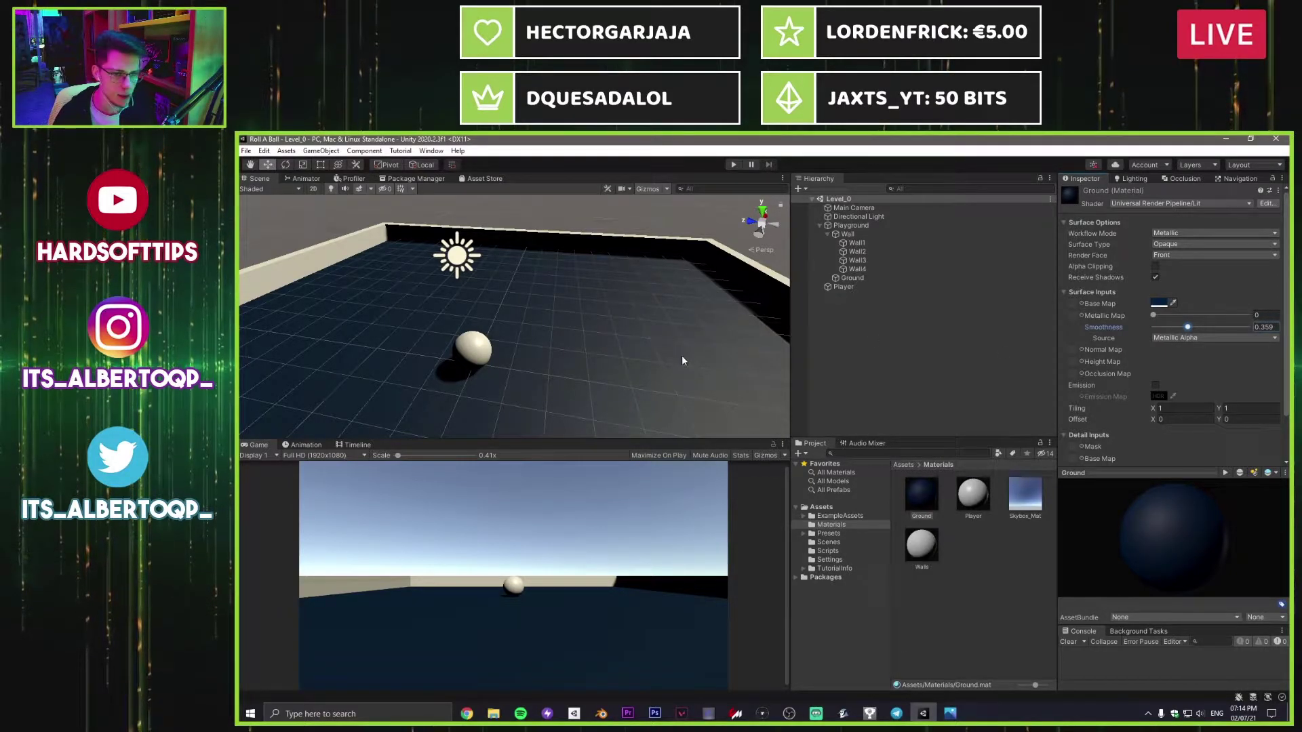
Step: Set the Directional Light's Y rotation to 60, compare it with the previous angle by undoing and redoing, and save the scene
right_click_drag(681, 356, 513, 342)
key("s")
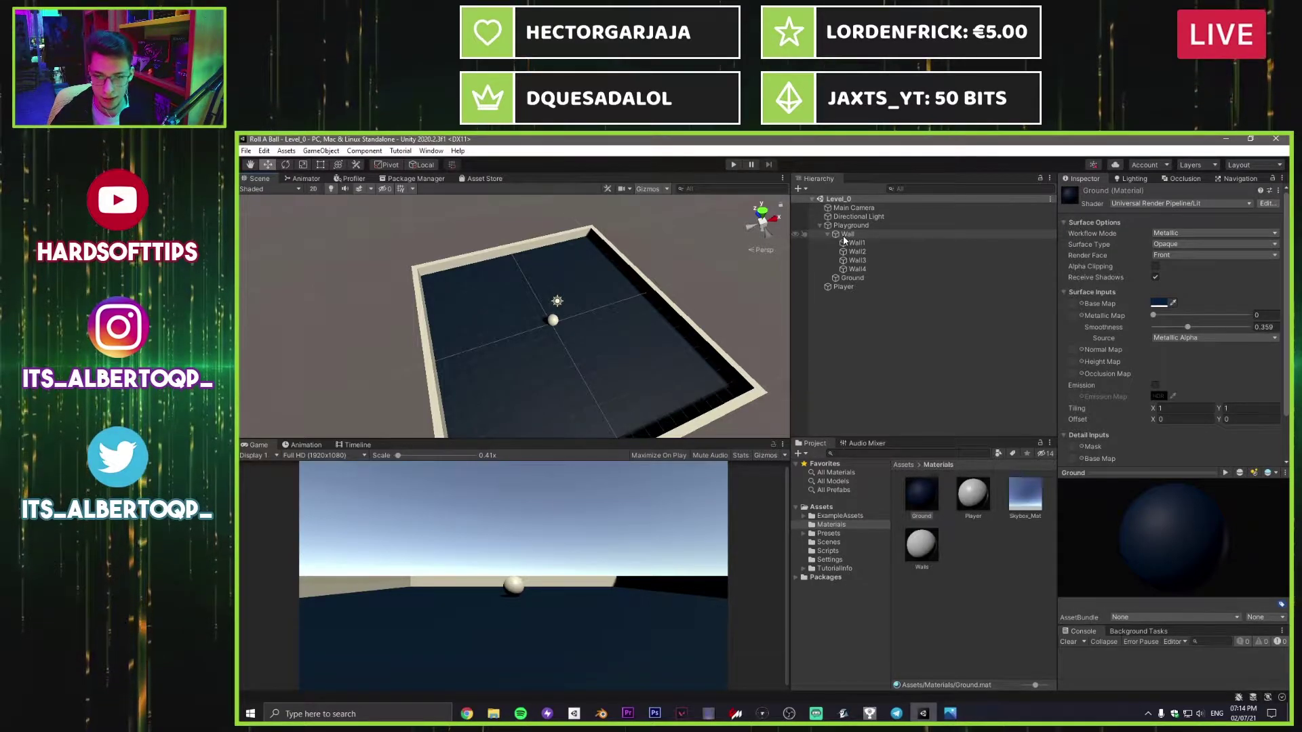
left_click(852, 217)
left_click(1230, 246)
type("60")
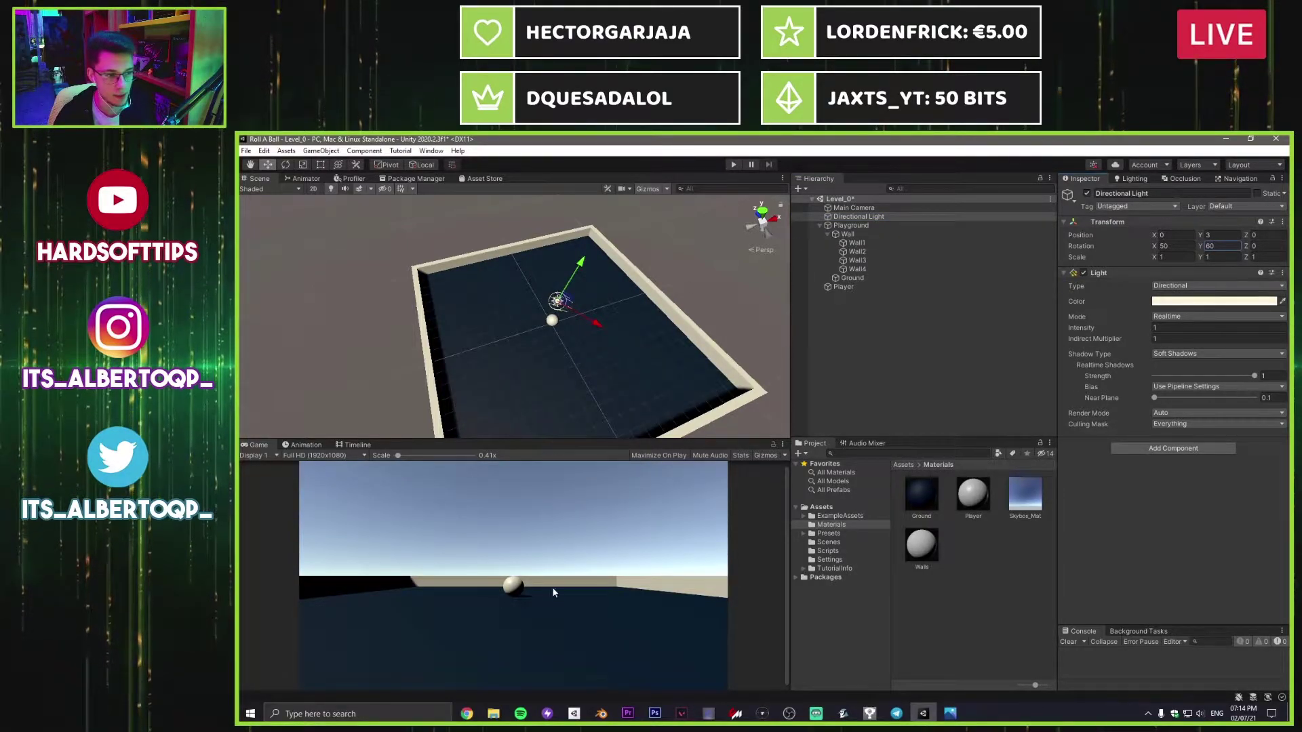
key("ctrl+z")
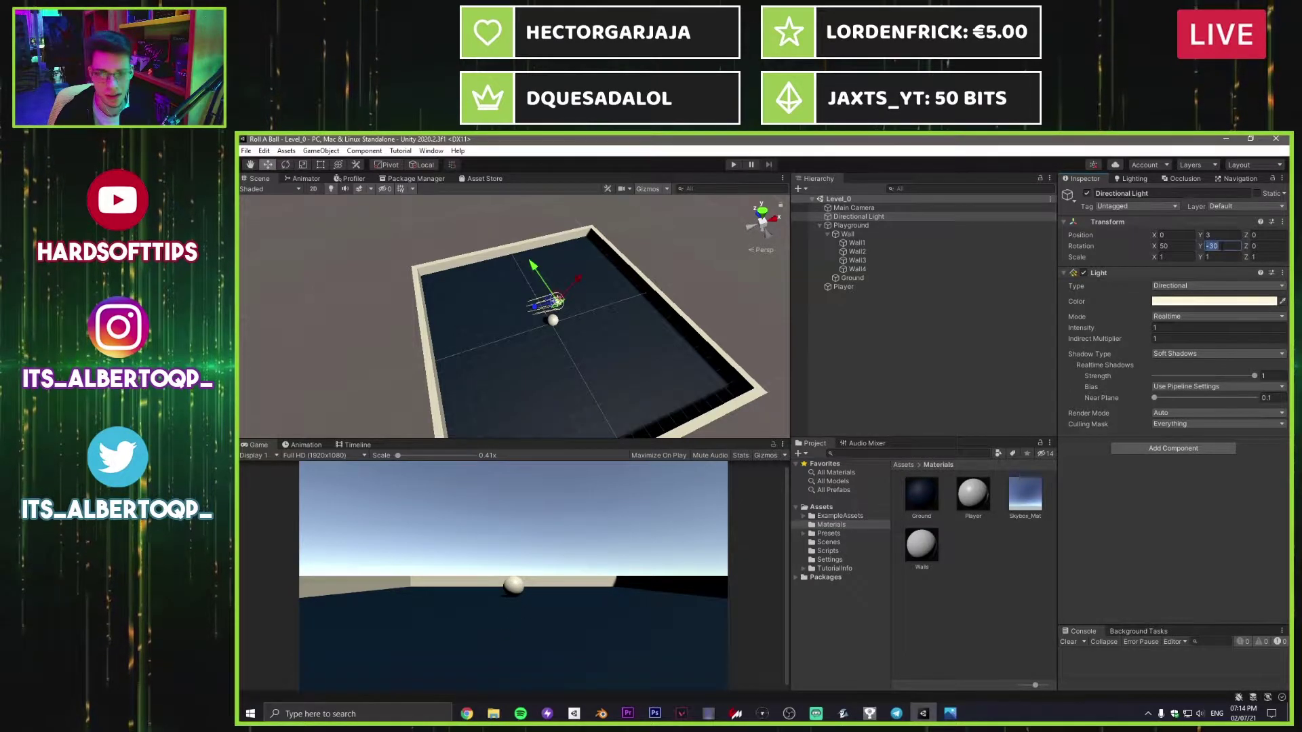
key("ctrl+y")
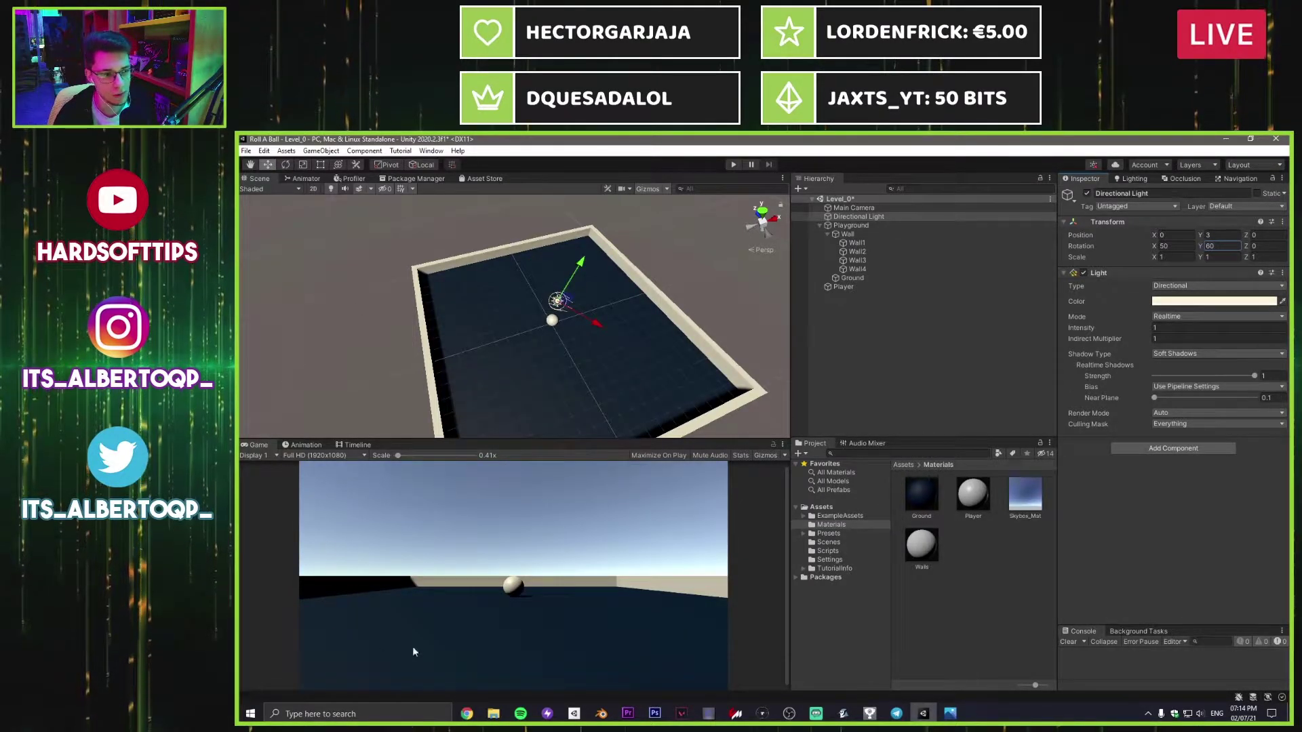
left_click_drag(523, 275, 580, 285, "alt")
key("ctrl+s")
scroll(612, 310, "up", 6)
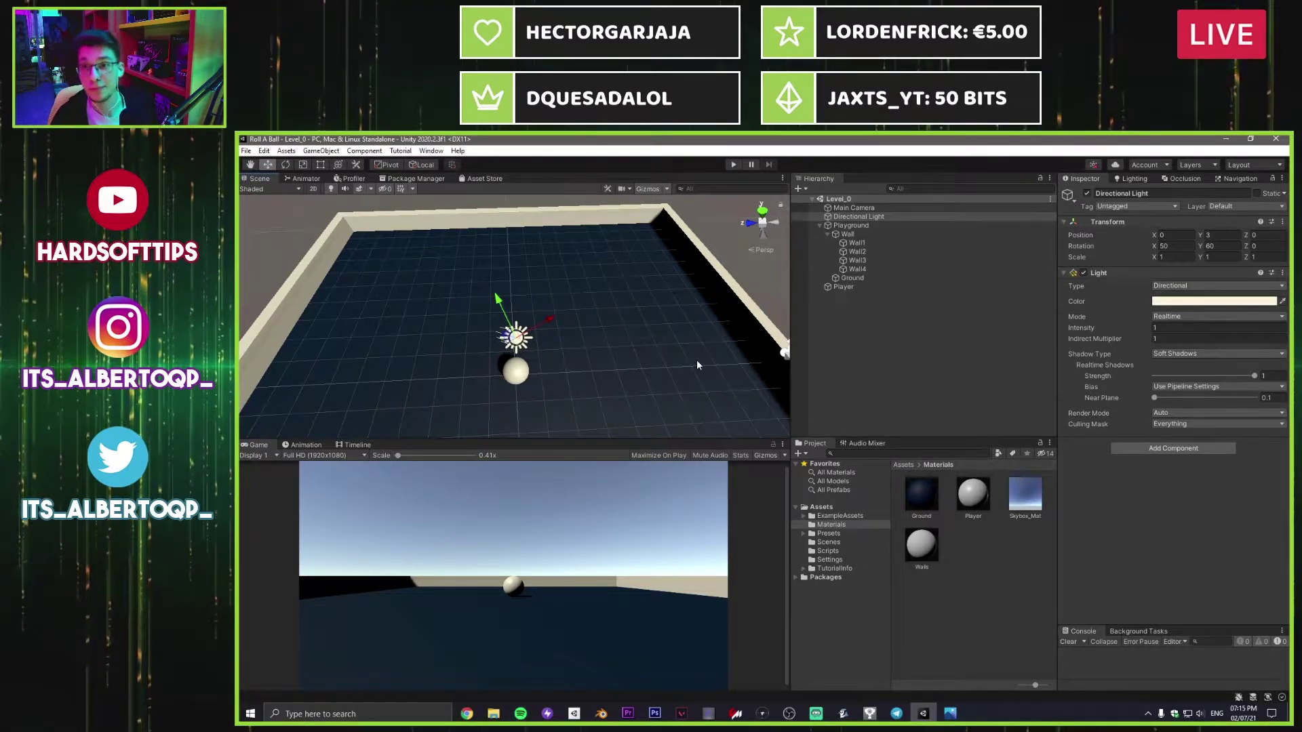
left_click(830, 355)
left_click_drag(628, 325, 435, 340, "alt")
left_click_drag(653, 381, 586, 336, "alt")
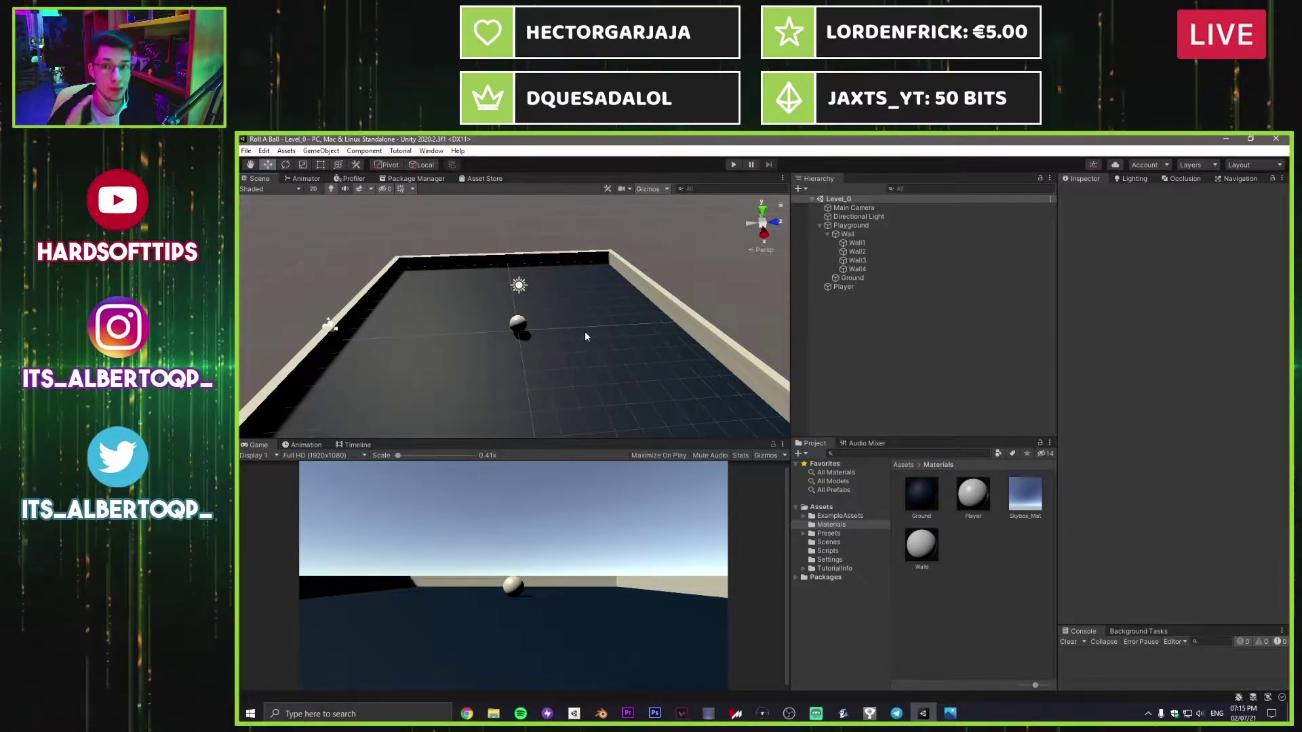
scroll(617, 358, "up", 5)
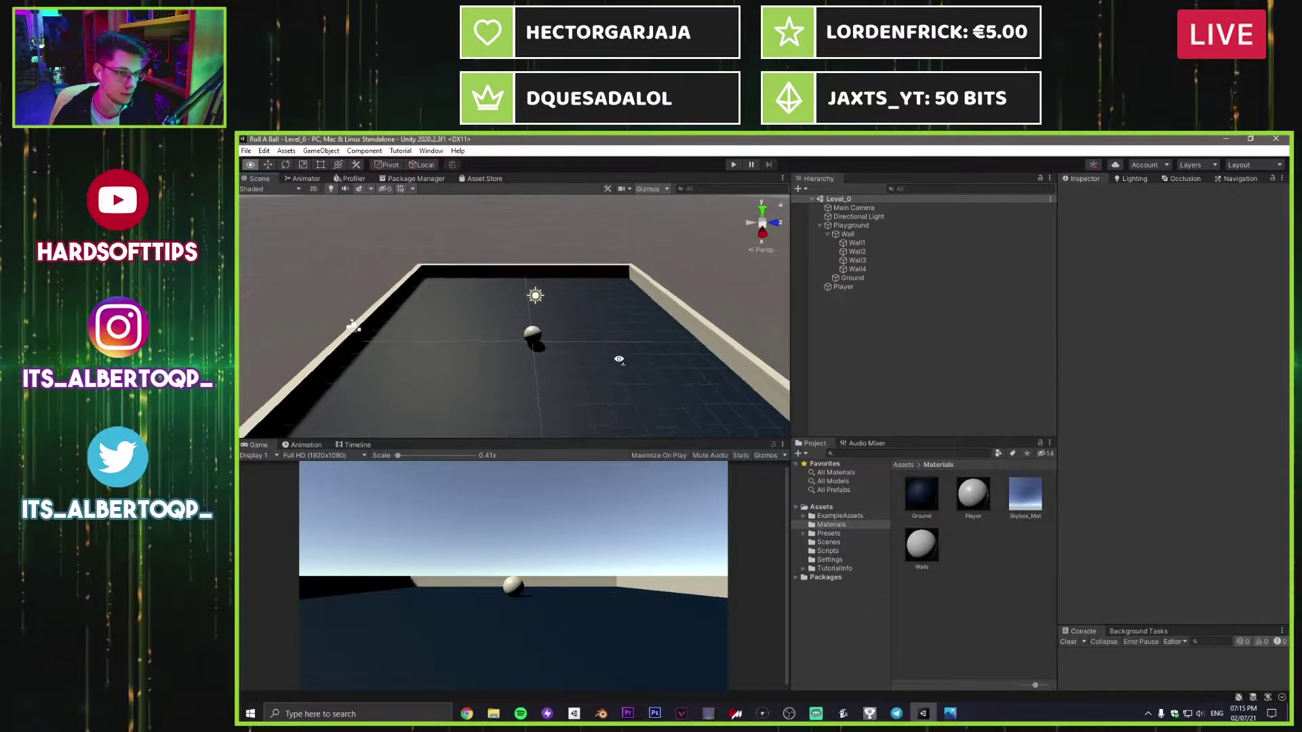
left_click(831, 289)
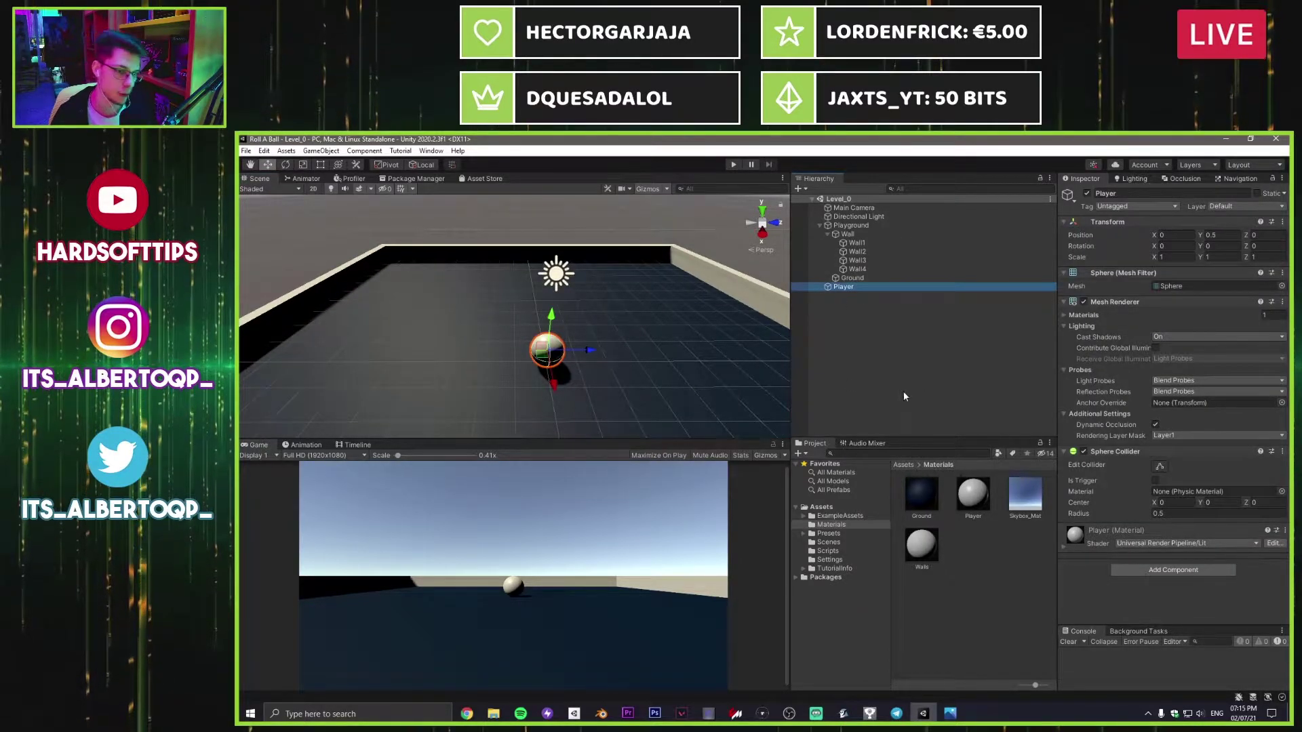
left_click(1166, 568)
type("vo")
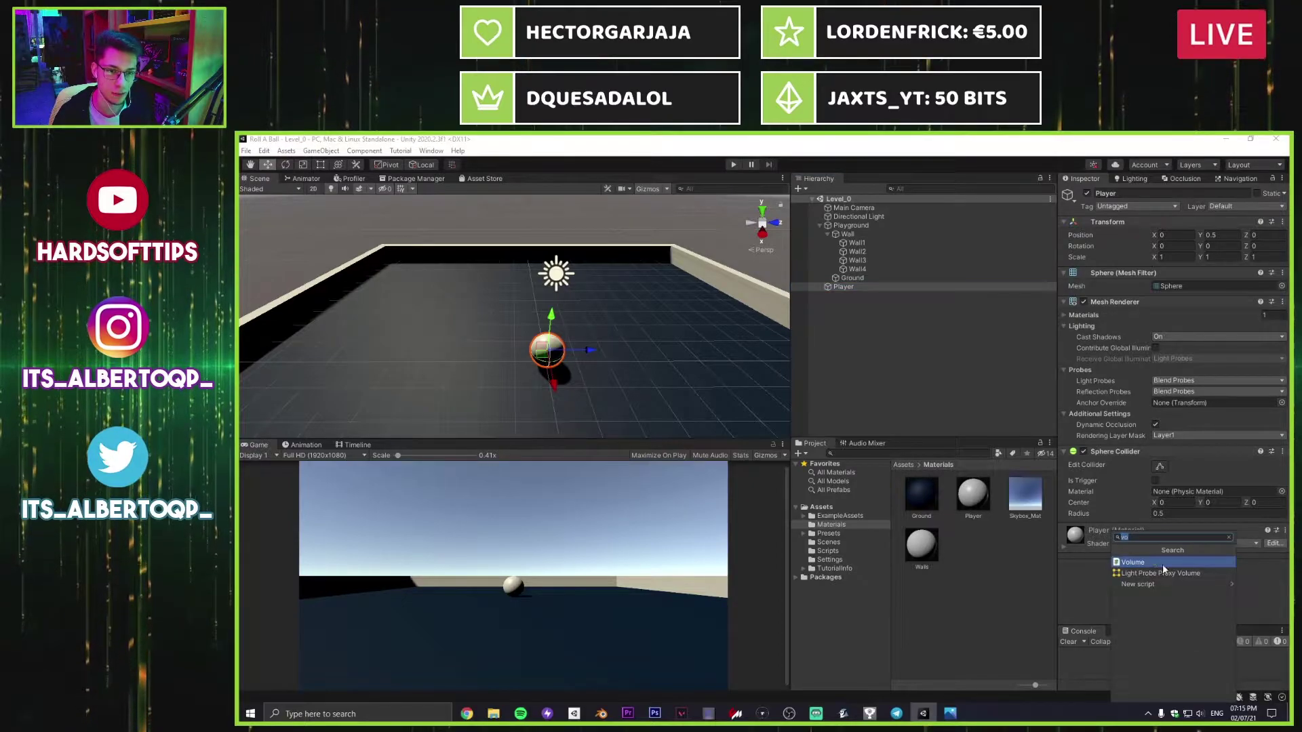
left_click(1076, 568)
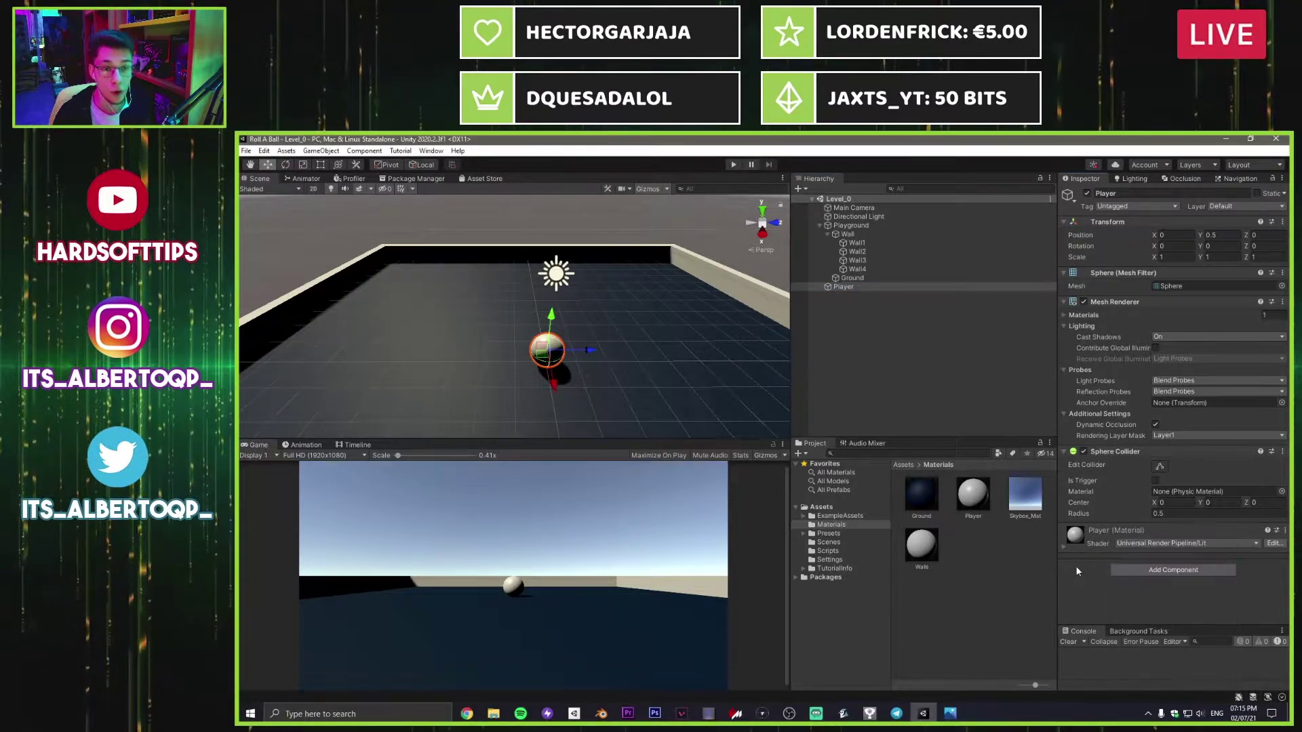
Step: Create a C# script named PlayerMovement in the Assets Scripts folder
left_click(902, 465)
double_click(976, 543)
right_click(948, 500)
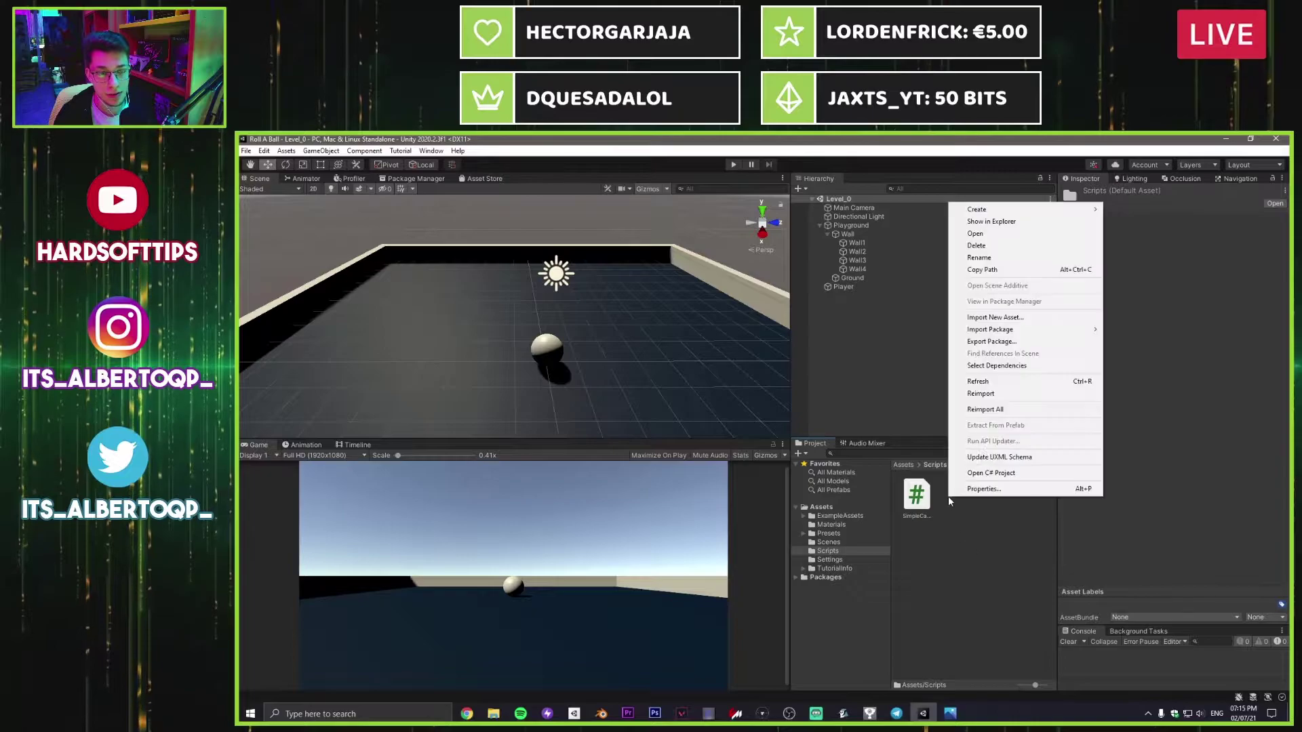
mouse_move(976, 209)
left_click(1118, 226)
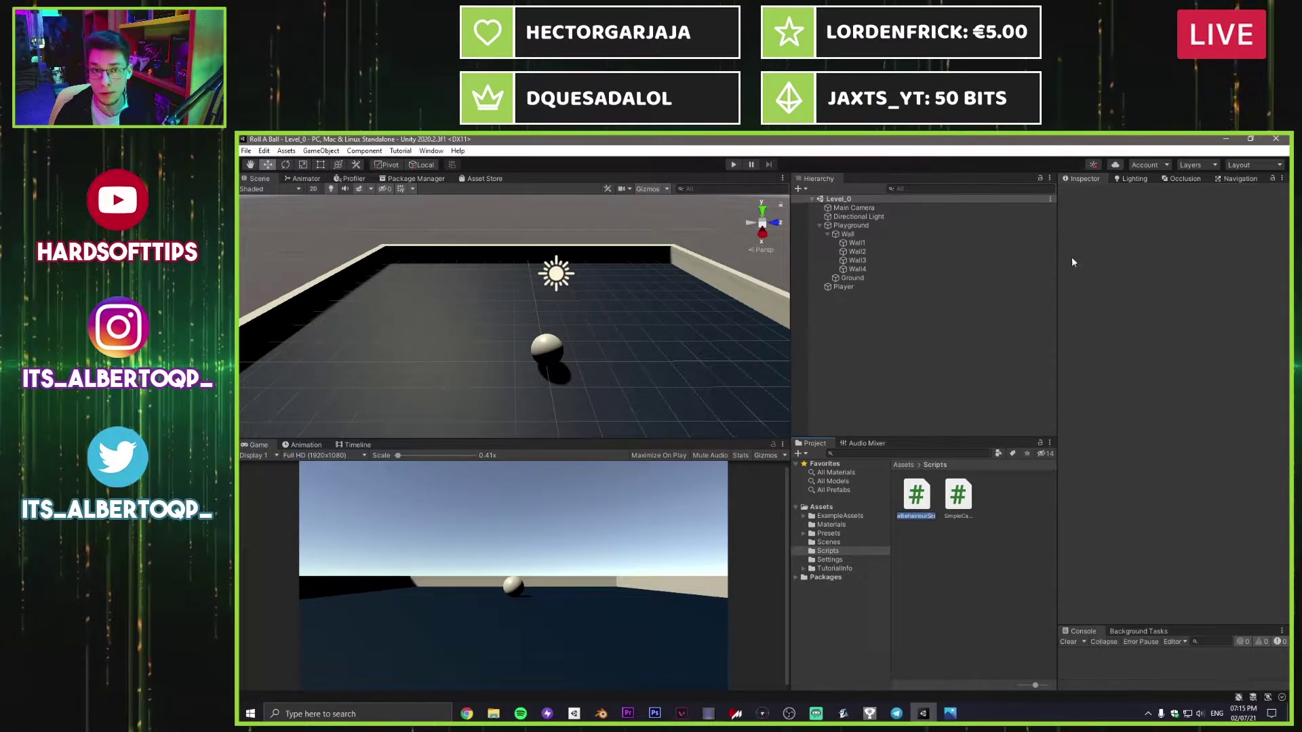
type("P")
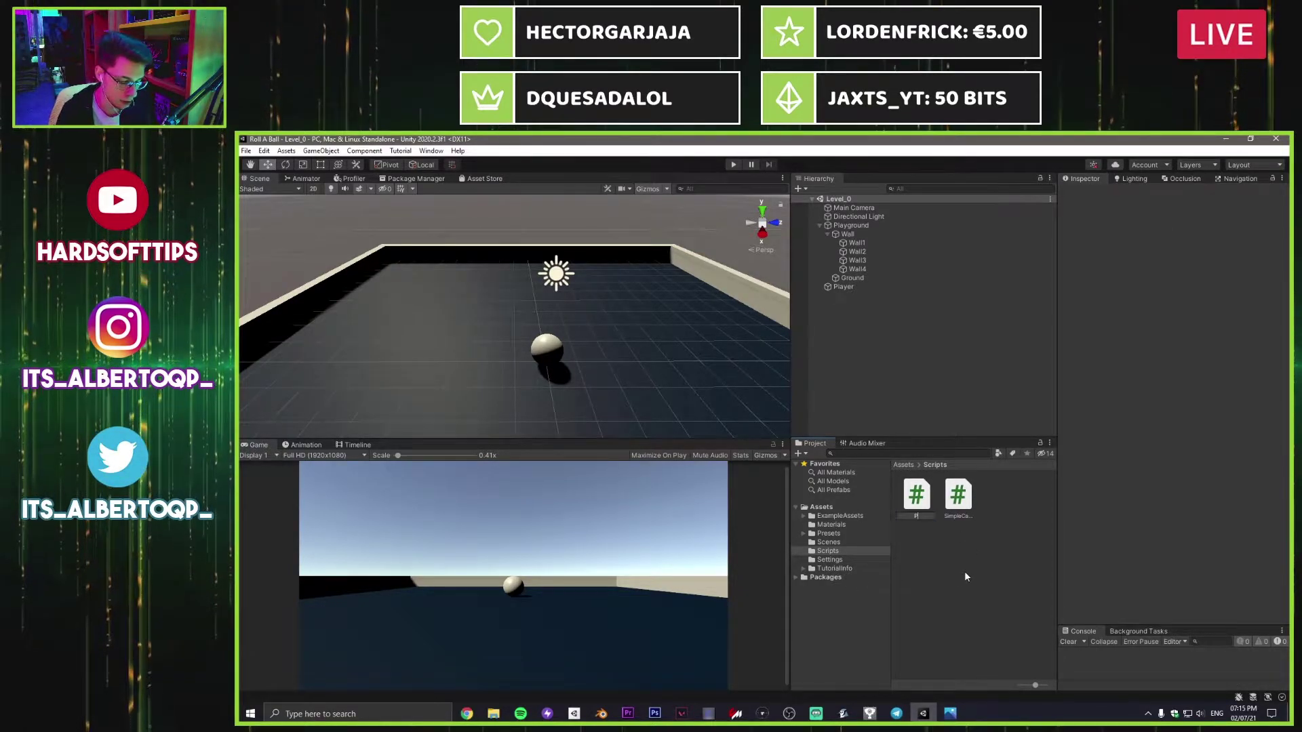
type("layerMovement")
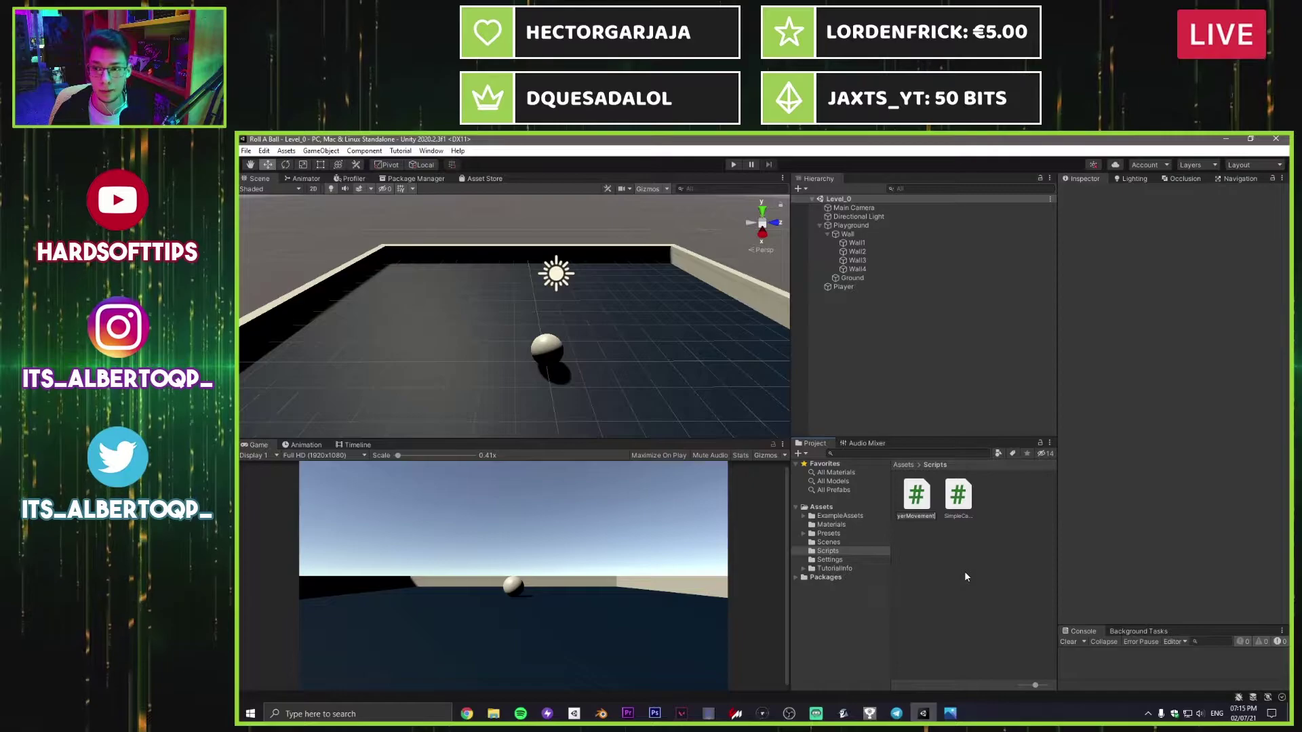
key("Return")
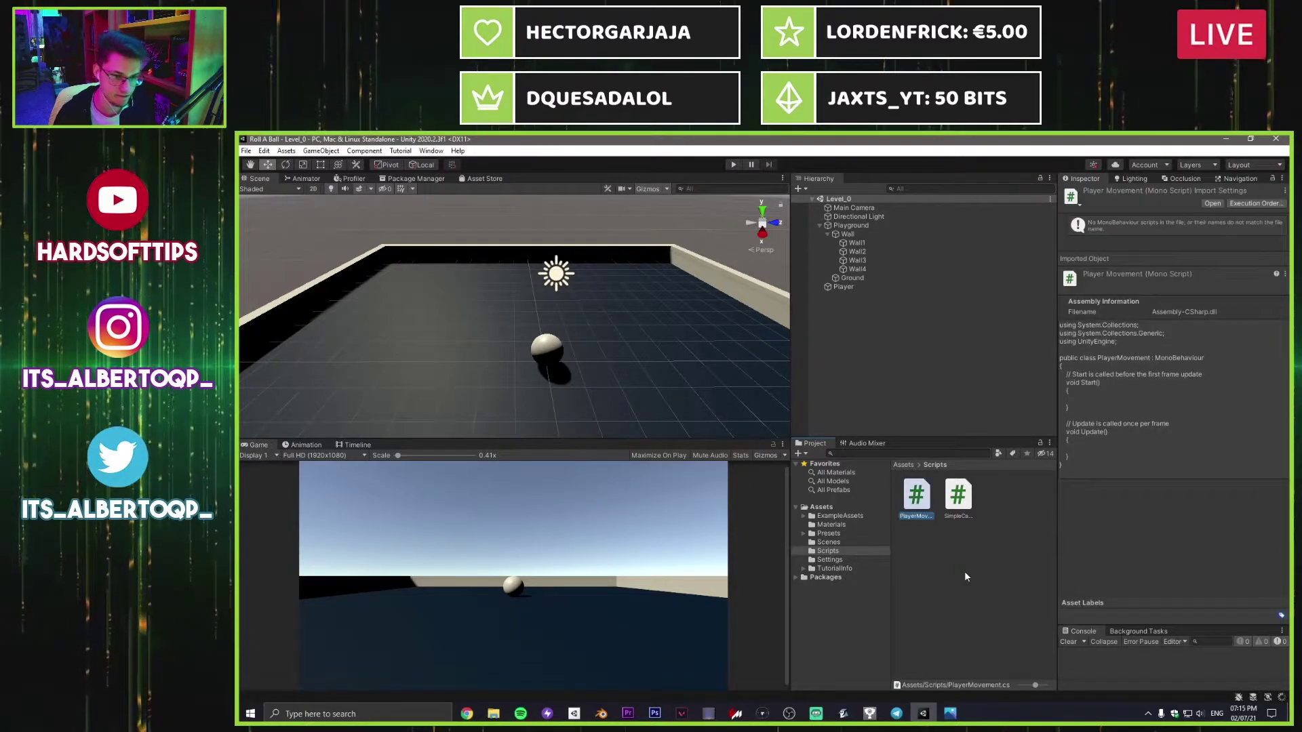
Step: Open the PlayerMovement script in Visual Studio and enlarge the code text for readability
double_click(919, 505)
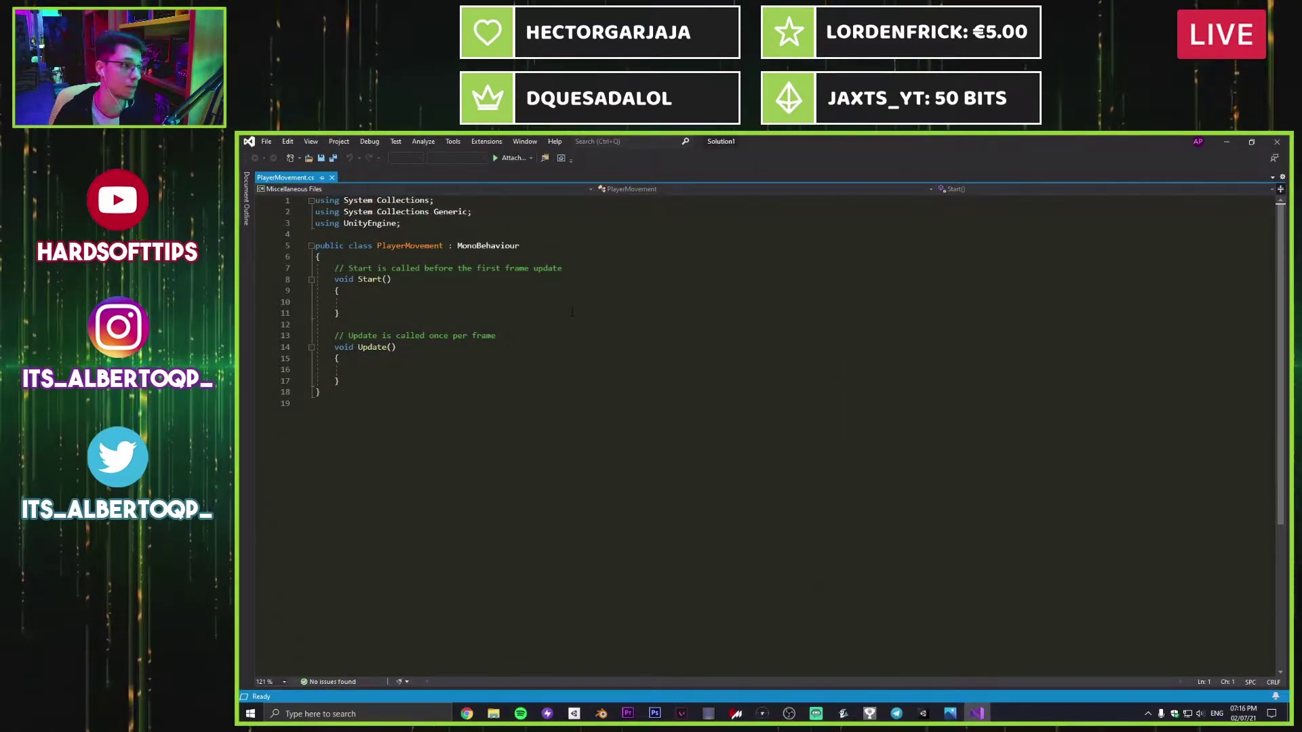
scroll(472, 366, "up", 6, "ctrl")
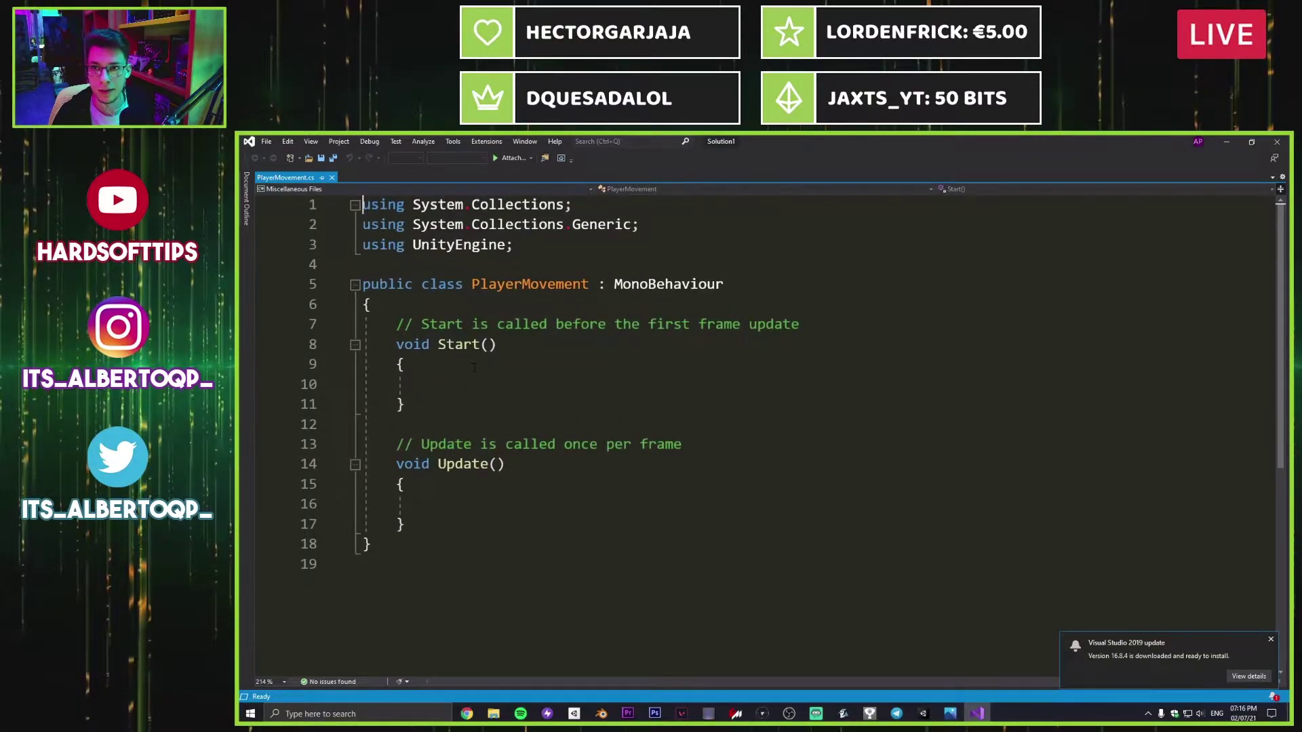
scroll(474, 367, "down", 1, "ctrl")
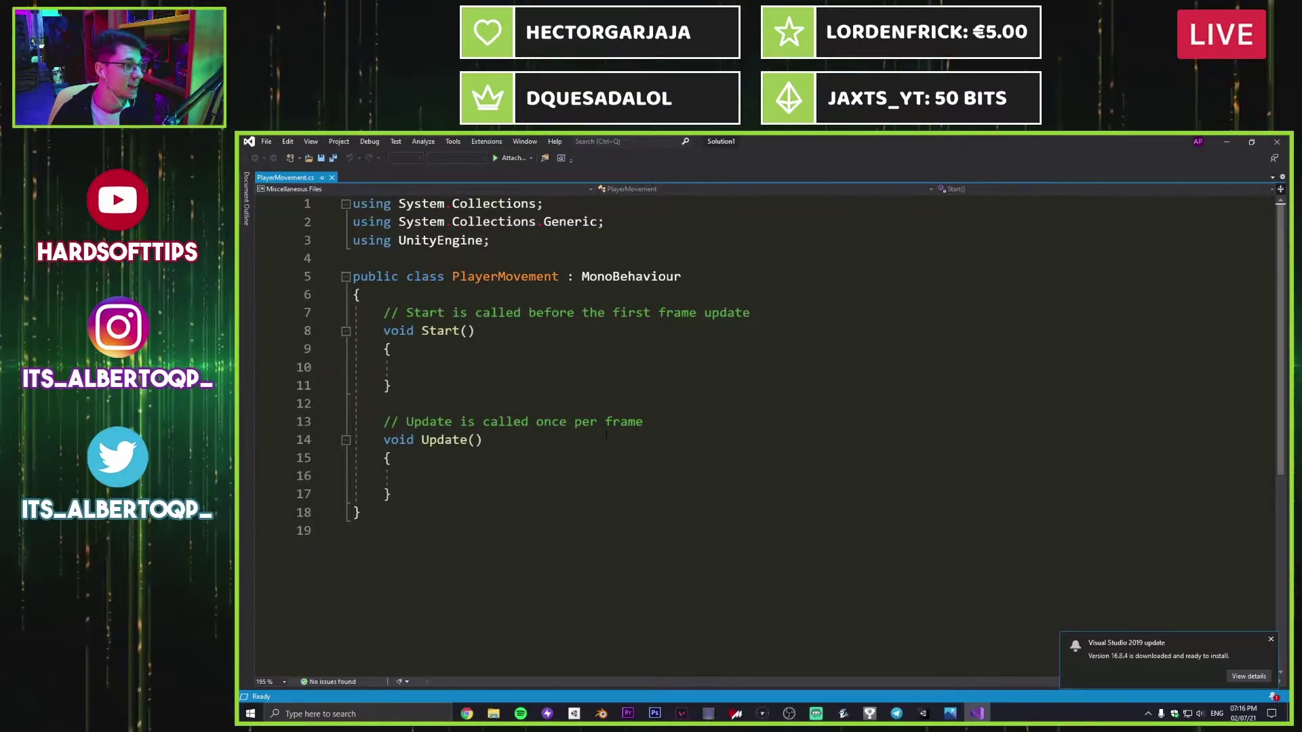
Step: Examine the using directives and the PlayerMovement class declaration that inherits from MonoBehaviour
left_click_drag(512, 248, 353, 203)
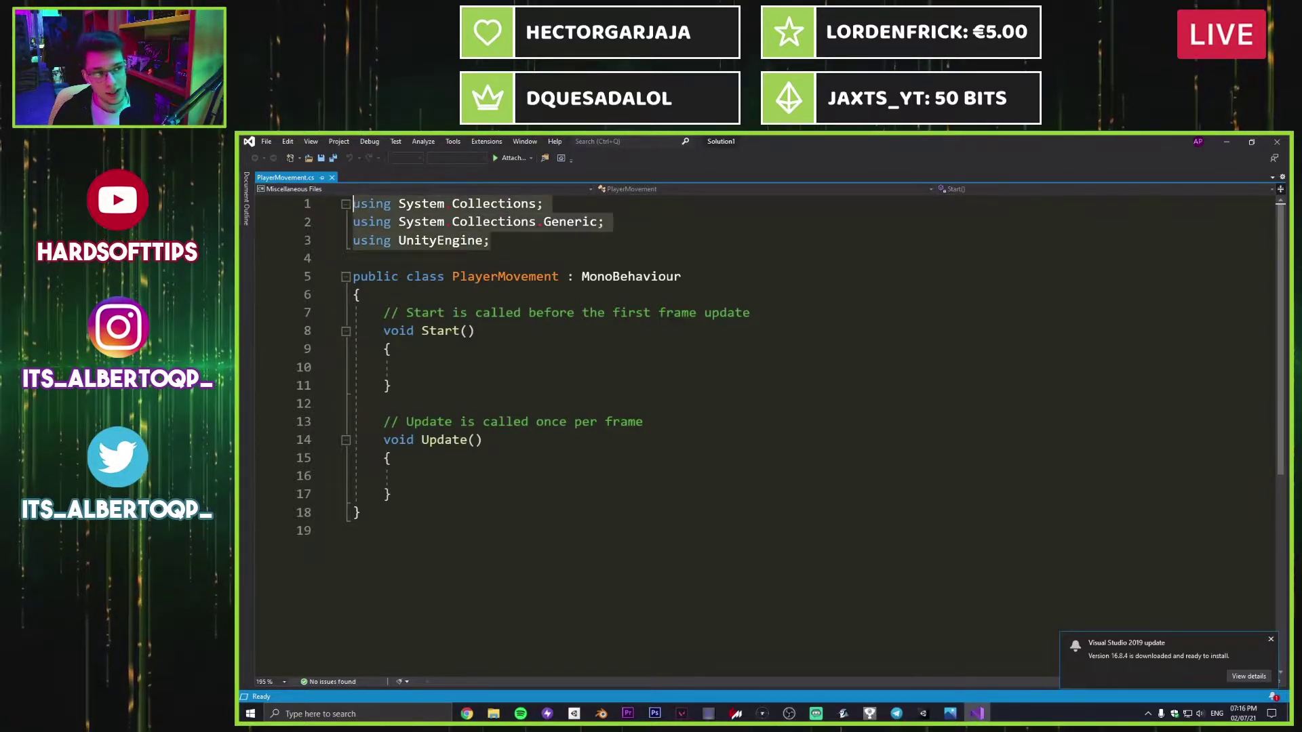
left_click(491, 242)
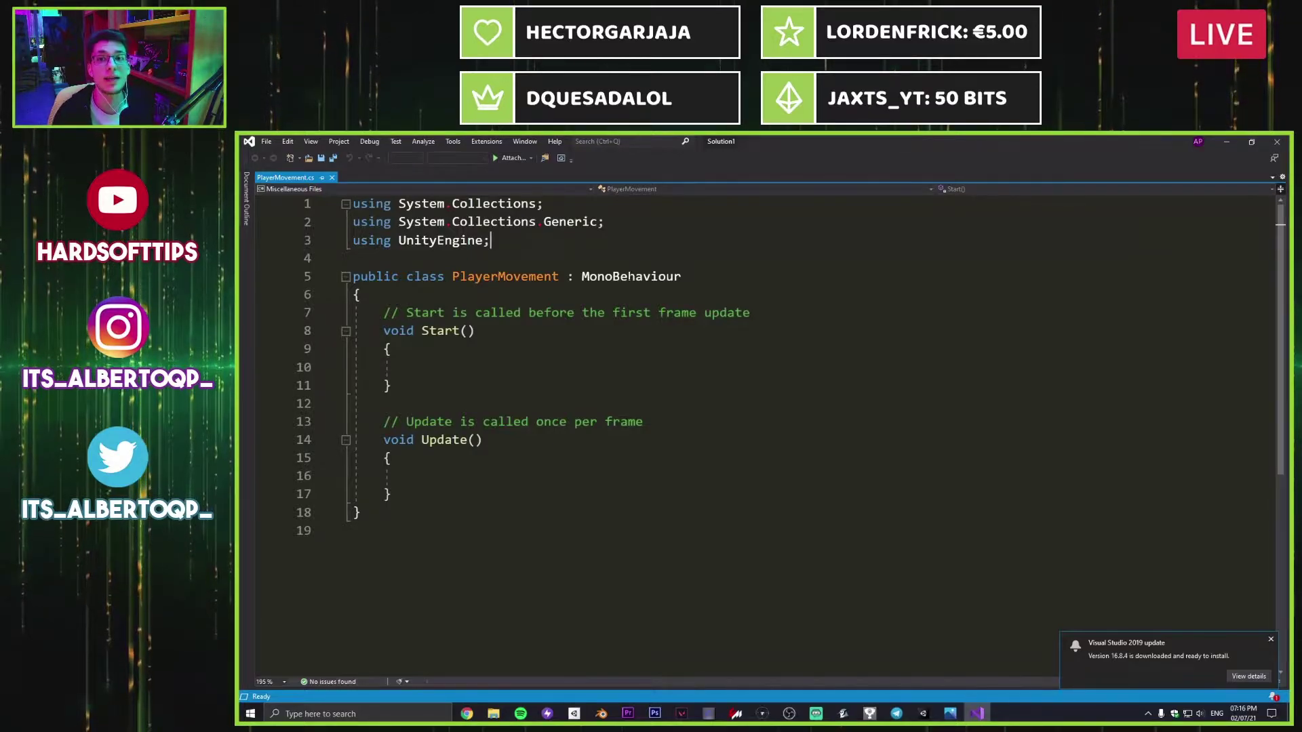
left_click_drag(493, 238, 353, 204)
left_click(532, 239)
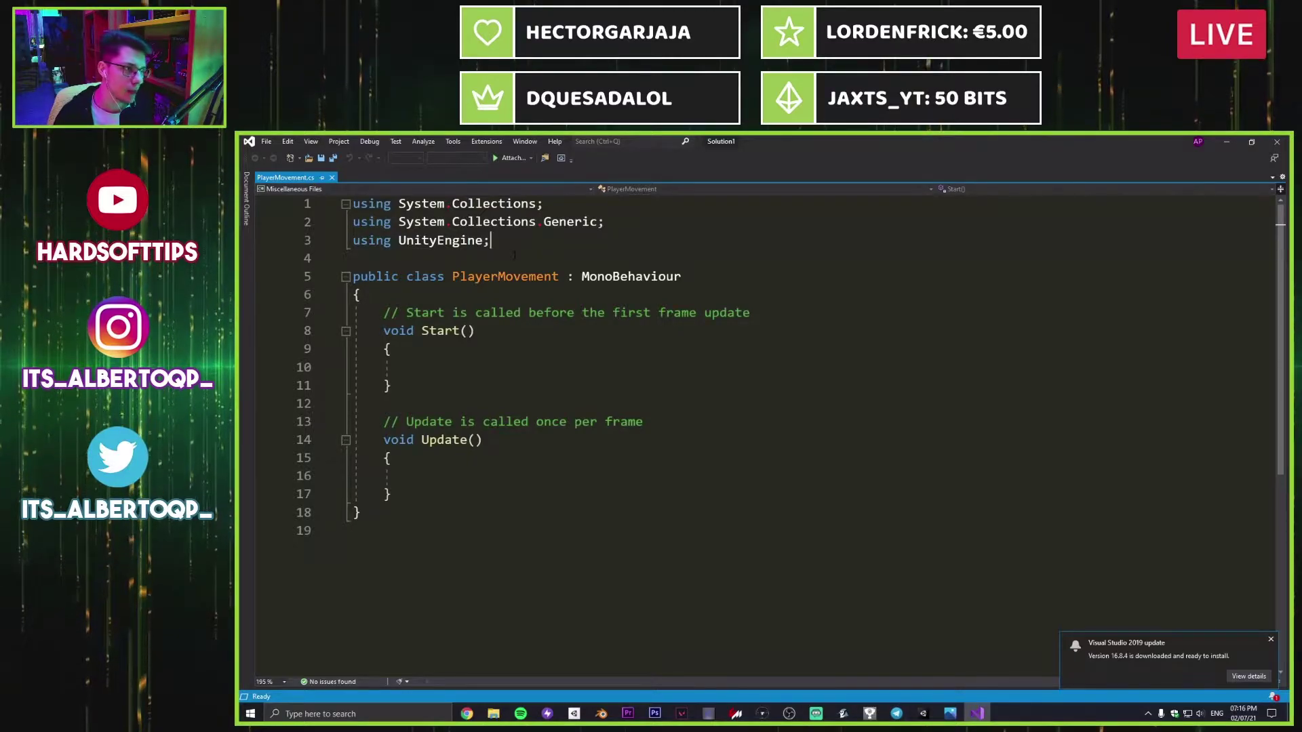
left_click(376, 276)
left_click_drag(376, 277, 547, 291)
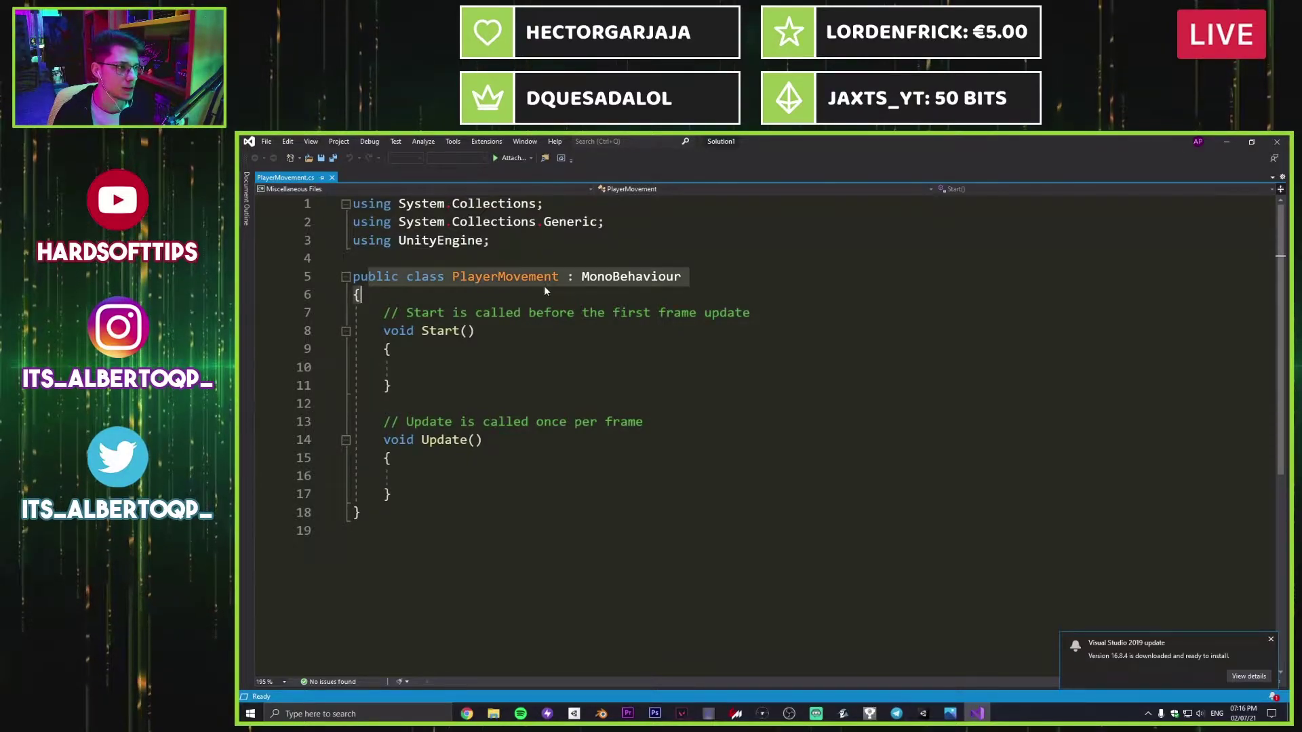
left_click(615, 276)
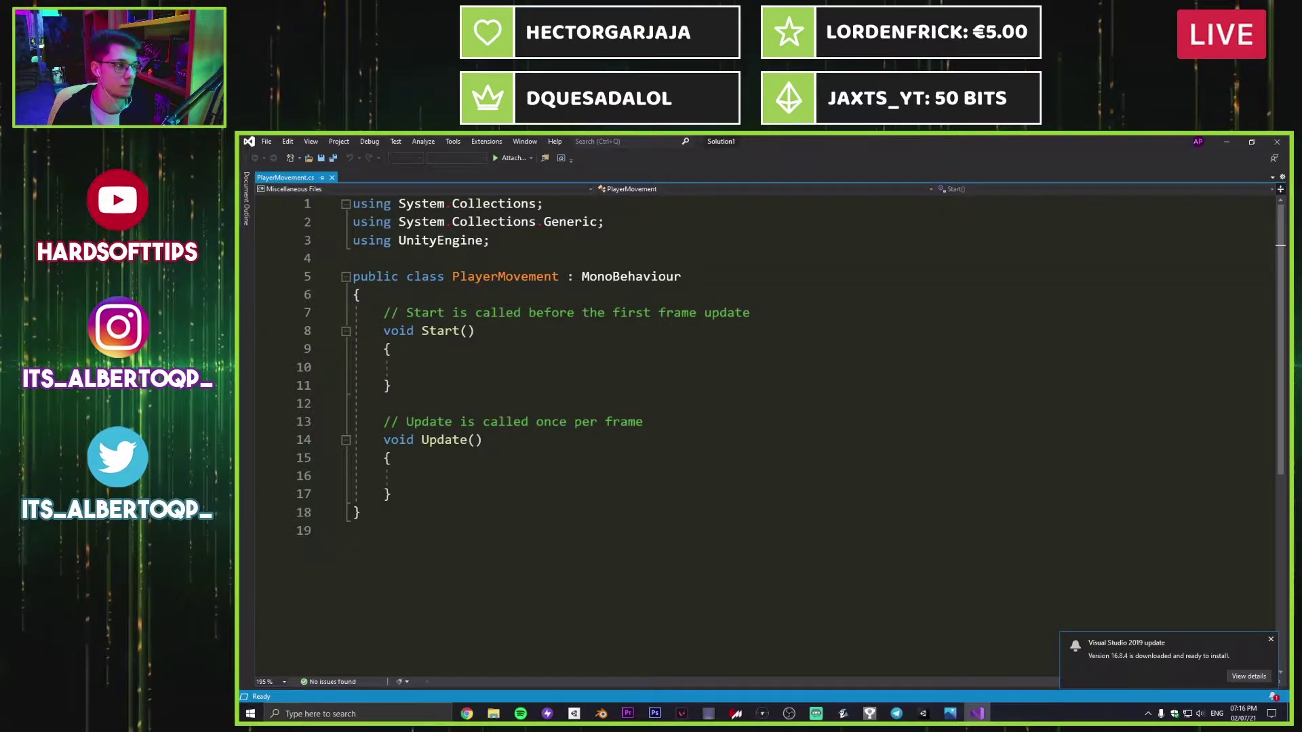
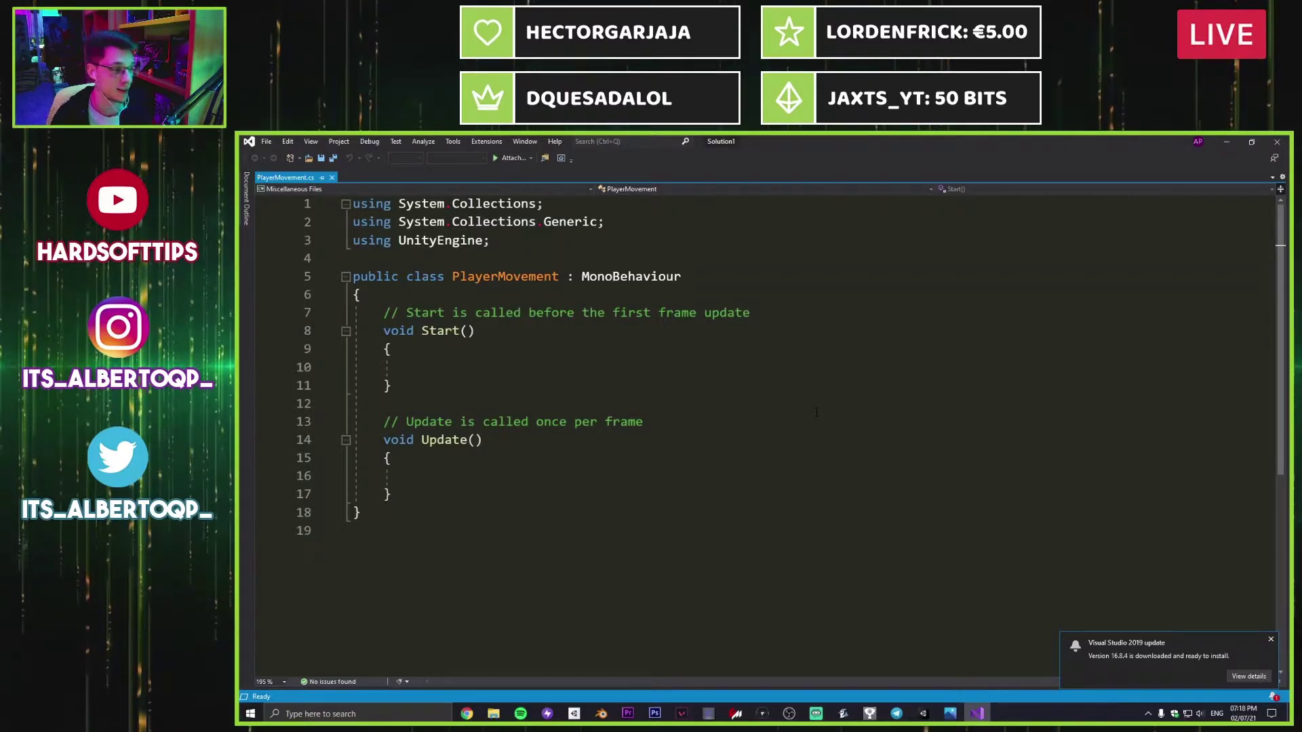
Step: Rename the Update method to FixedUpdate in the PlayerMovement script and save the file
left_click(422, 440)
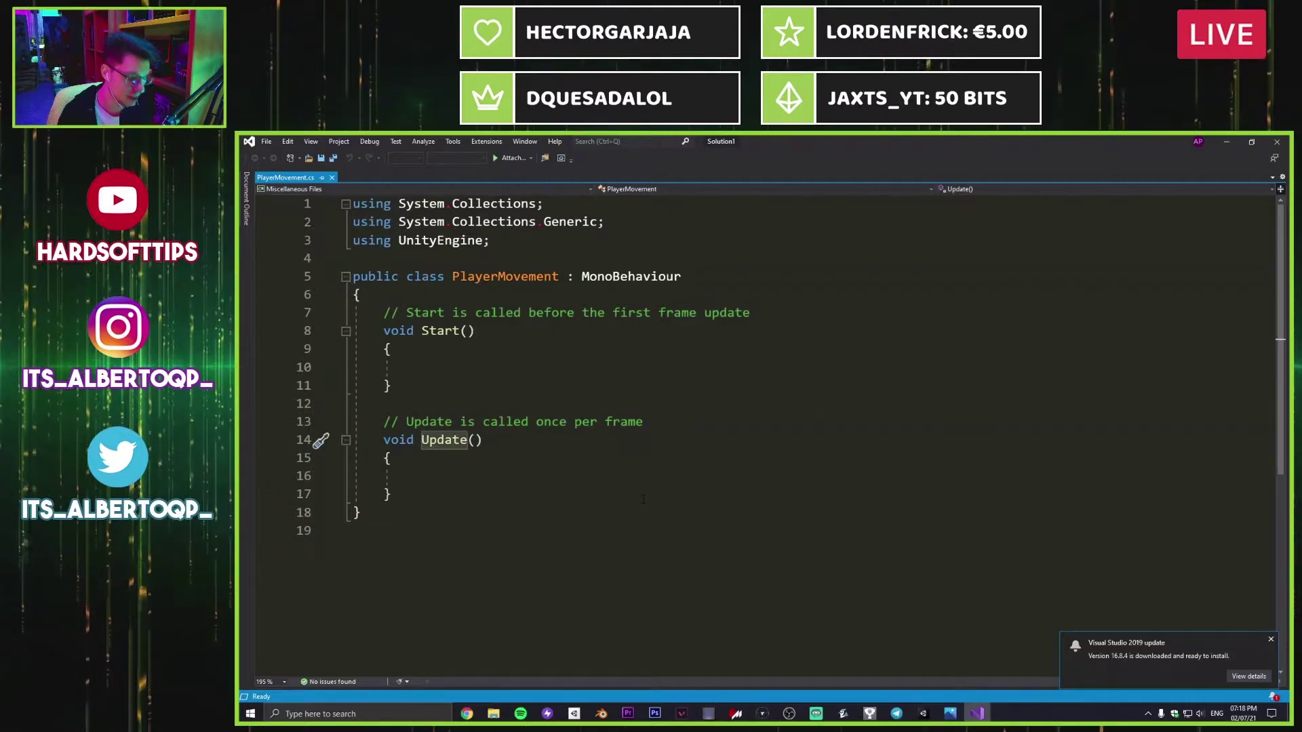
type("Fixed")
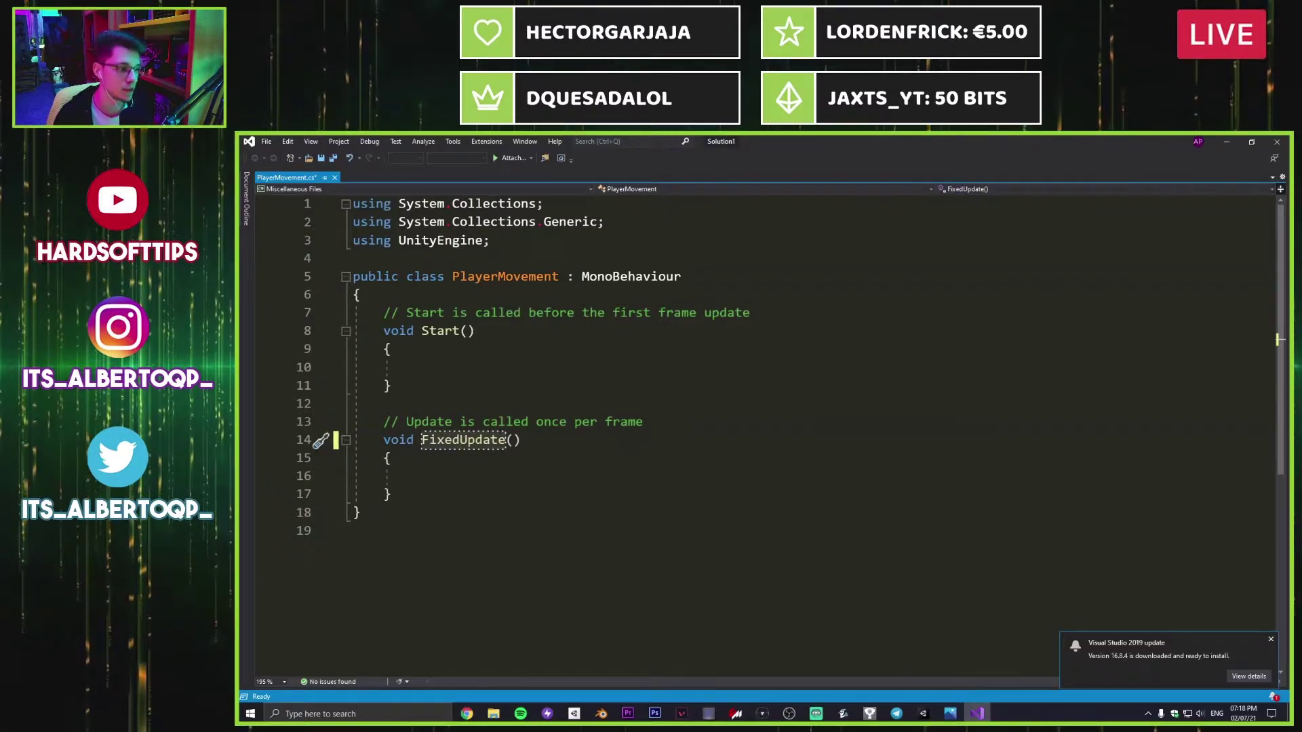
key("ctrl+s")
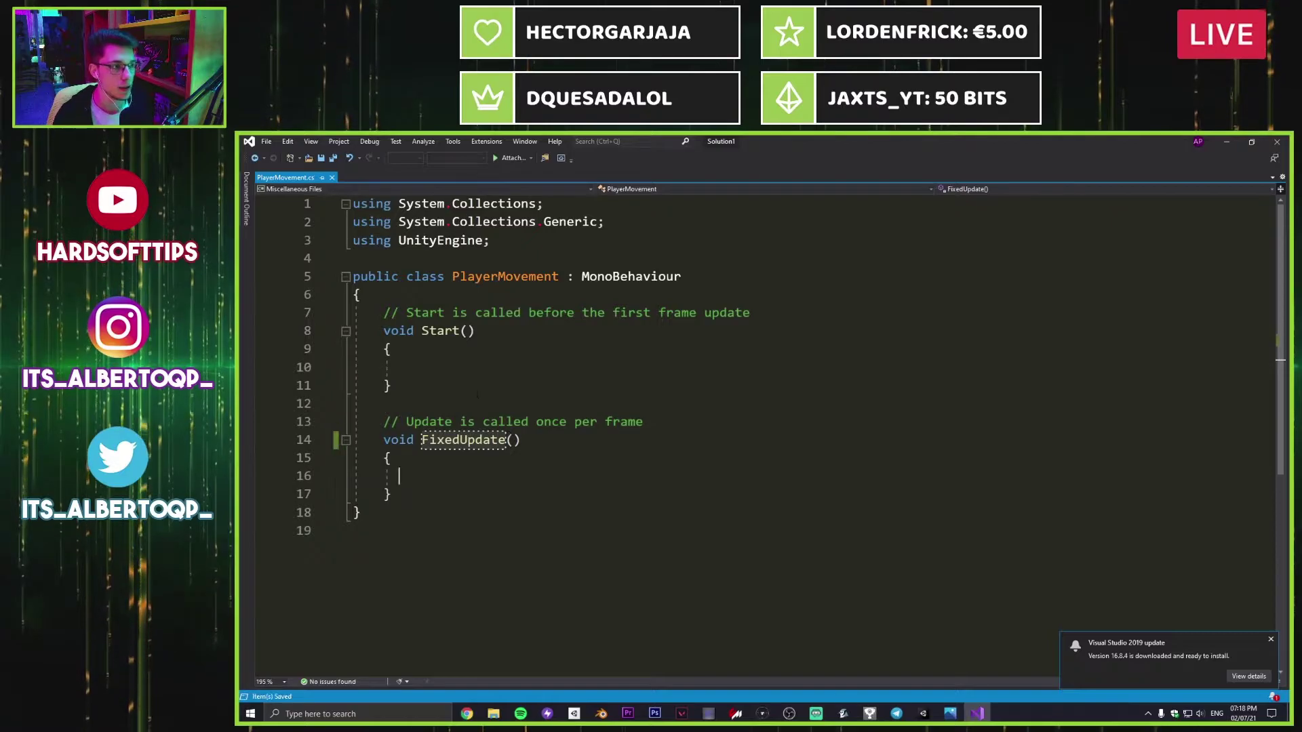
Step: Switch back to Unity, add a Rigidbody component to the Player sphere and review its settings
left_click(1225, 143)
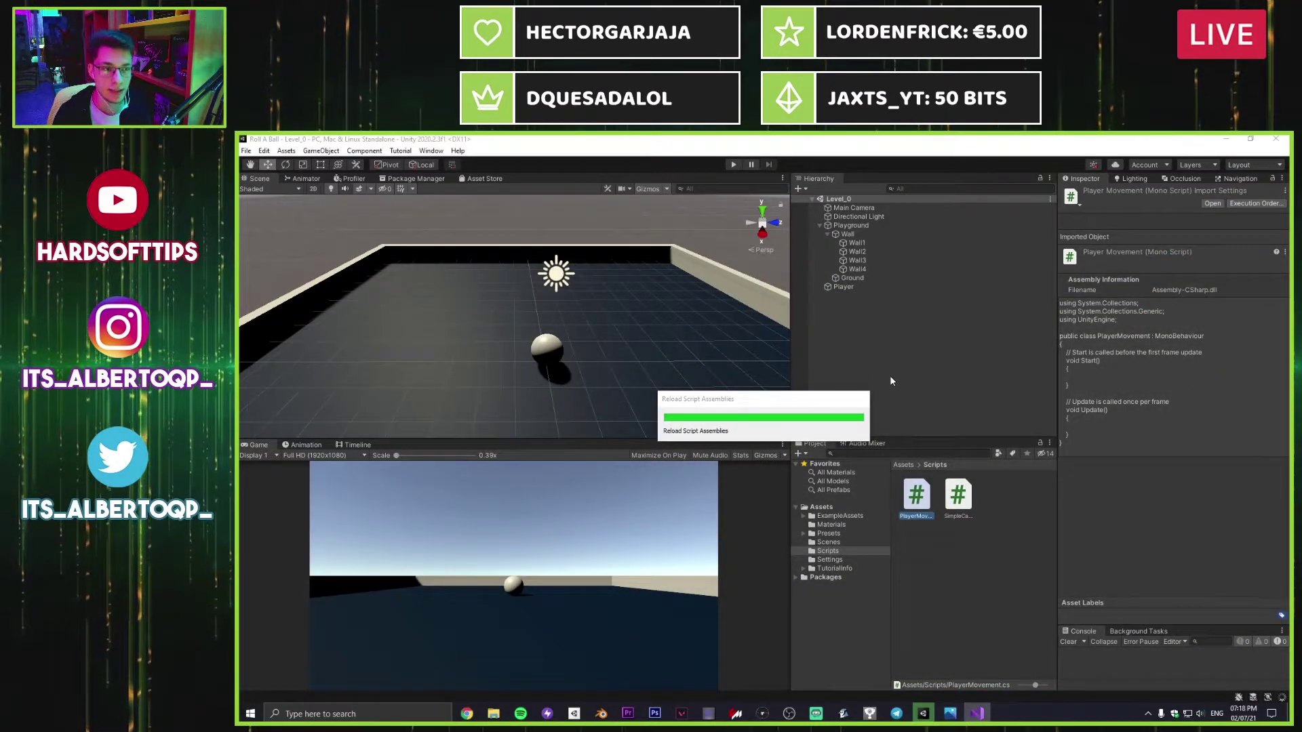
left_click(860, 286)
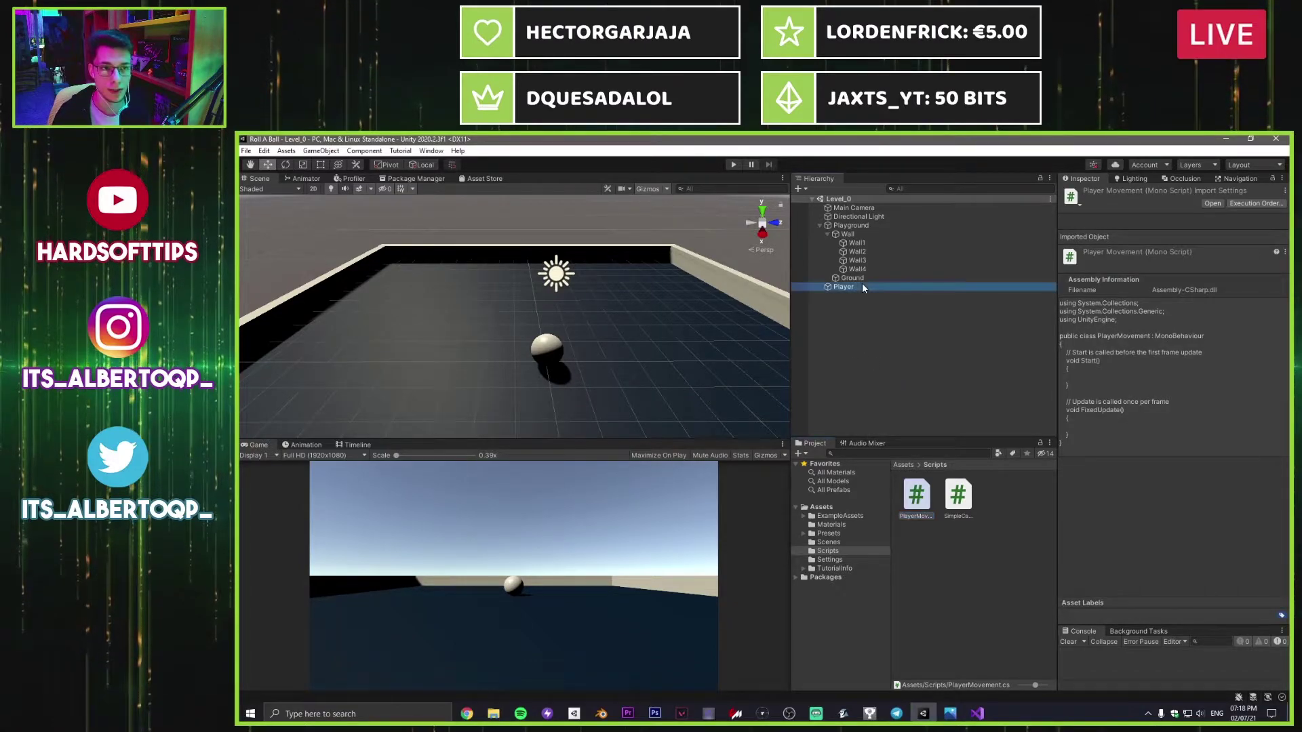
left_click(1165, 573)
type("ri")
key("Return")
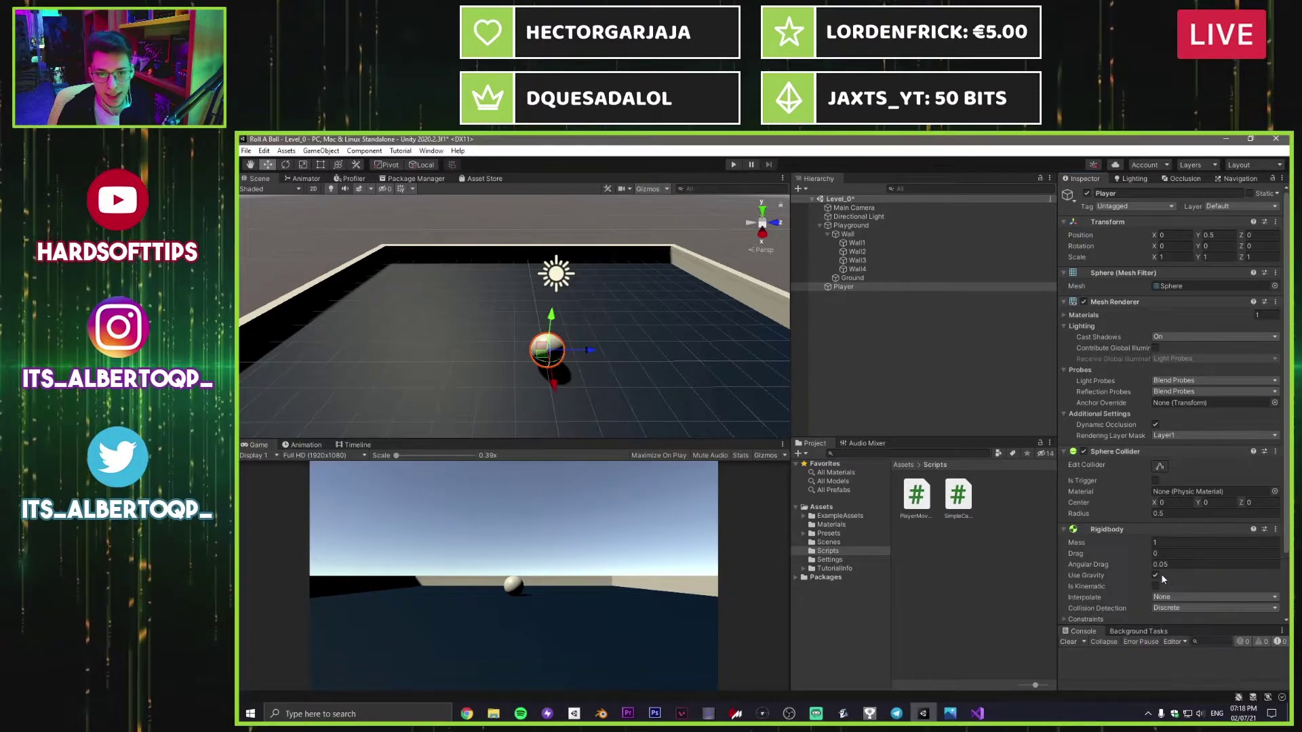
scroll(1088, 505, "down", 3)
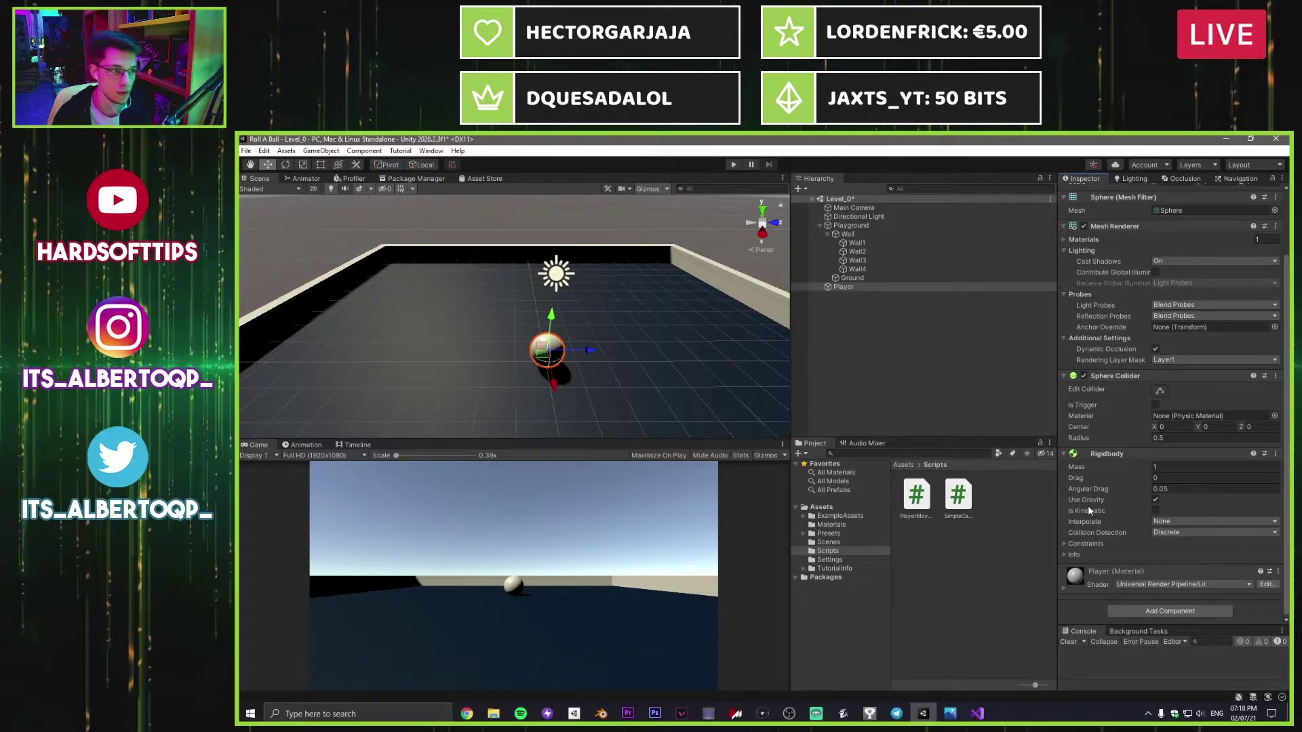
scroll(519, 355, "up", 2)
right_click_drag(528, 331, 552, 354)
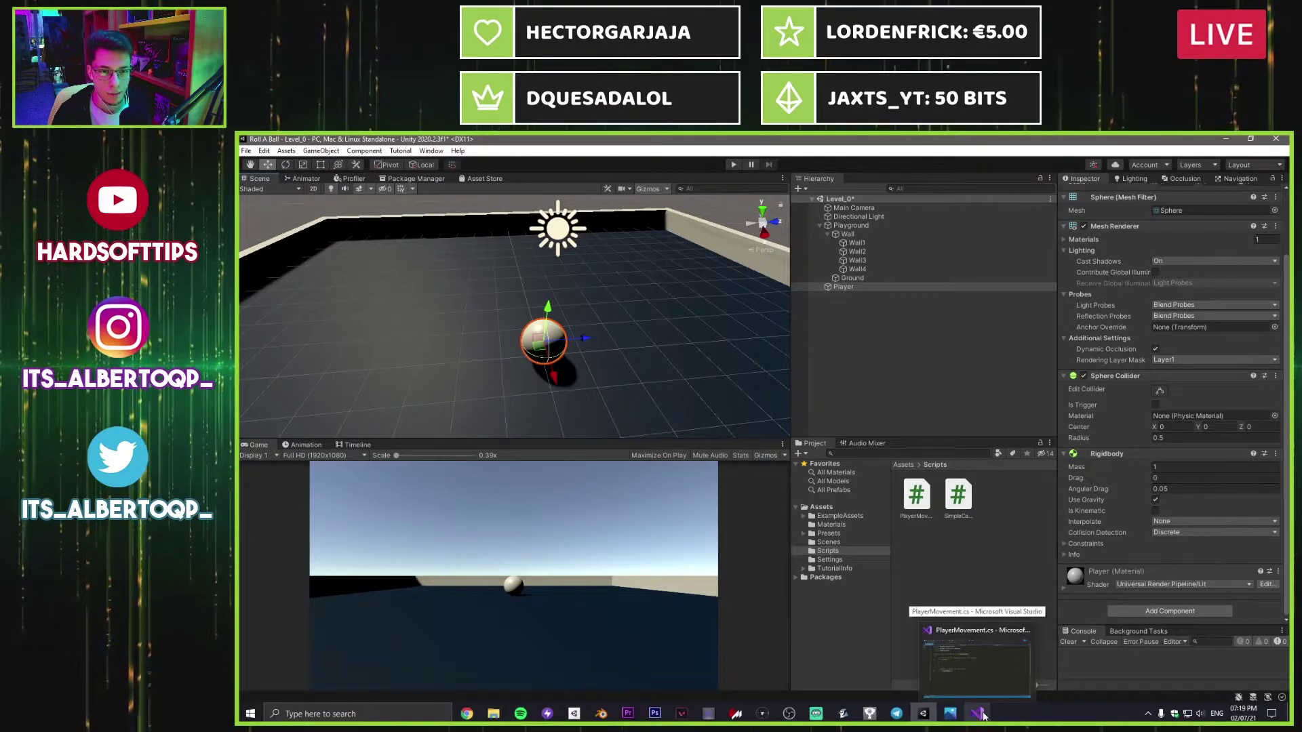
Step: Return to Visual Studio and declare a Rigidbody field named rigidbody at the start of the PlayerMovement class
left_click(978, 654)
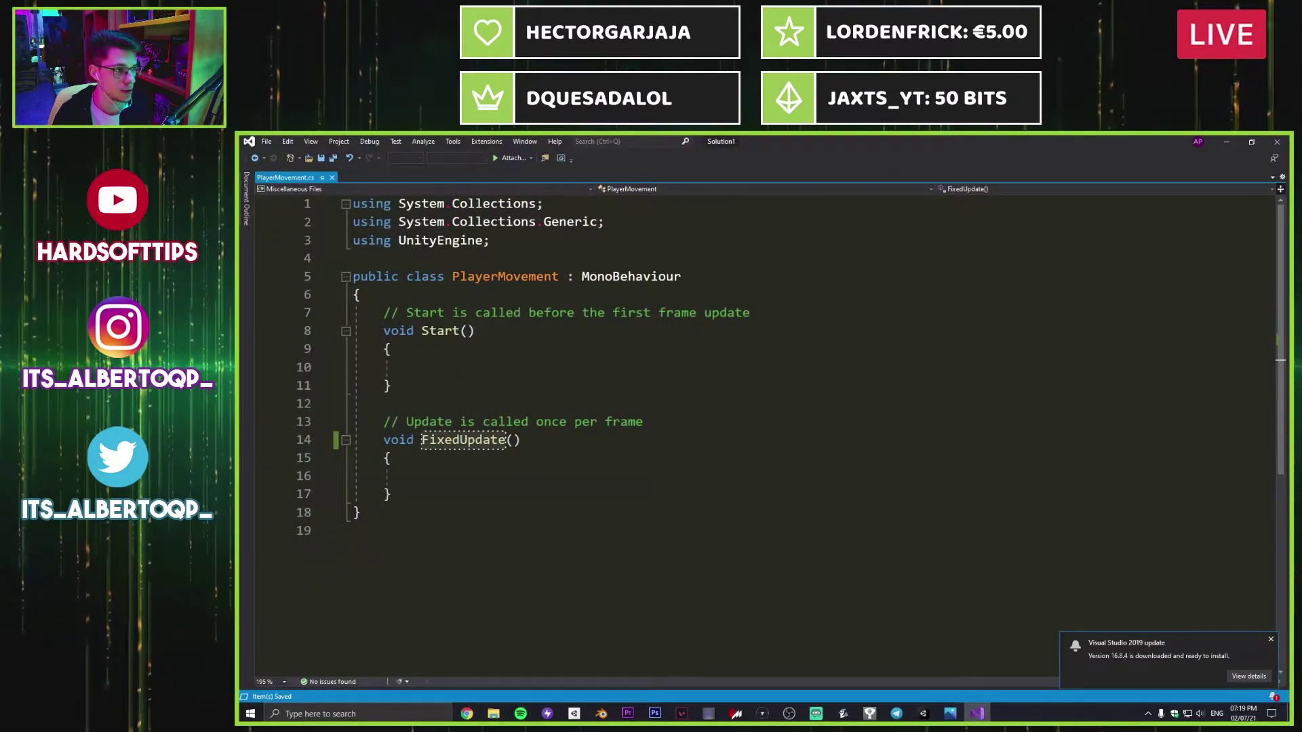
left_click(390, 293)
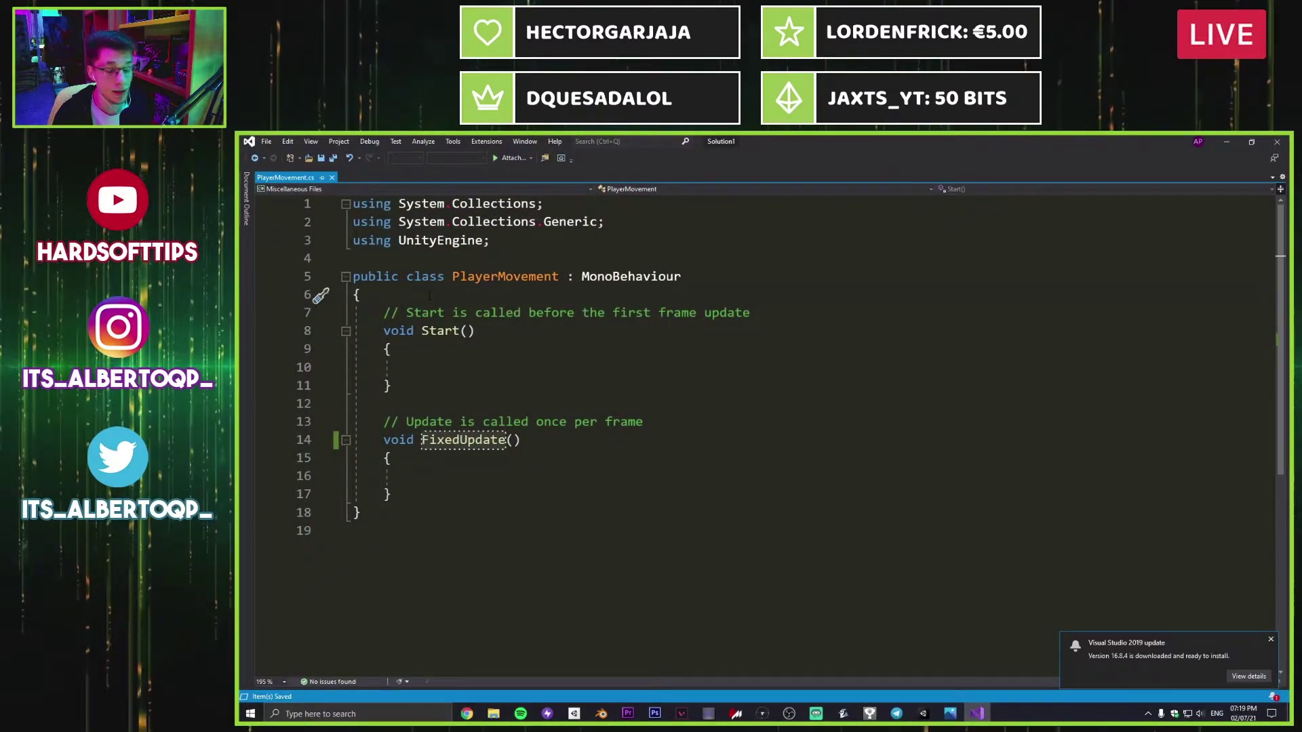
key("Return")
key("Return")
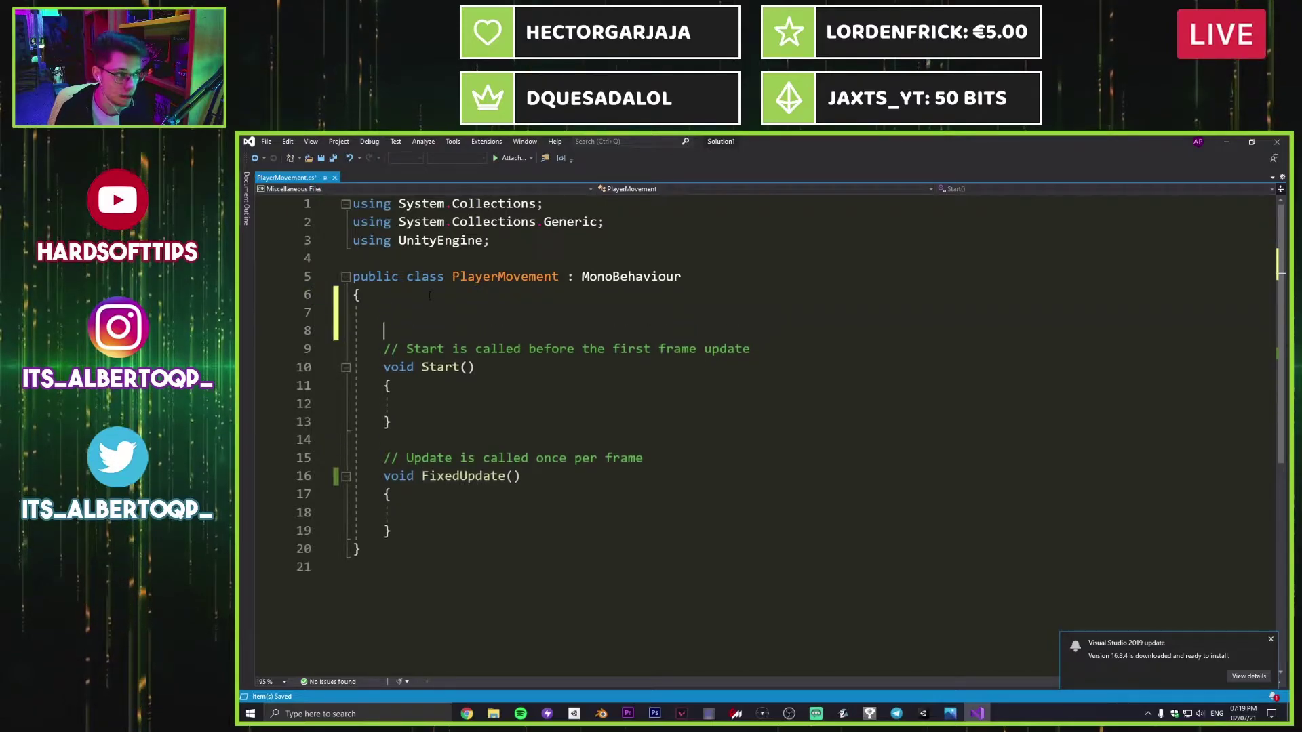
type("Ri")
type("gid")
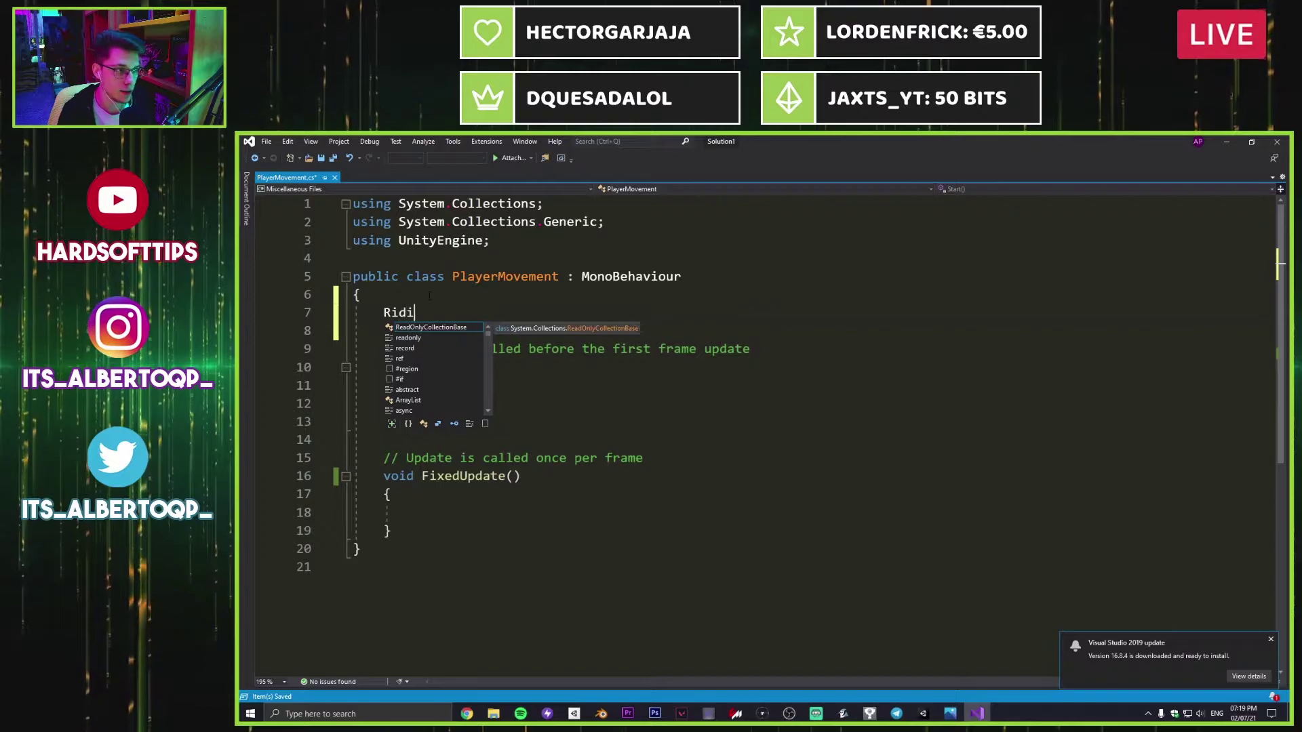
type("body")
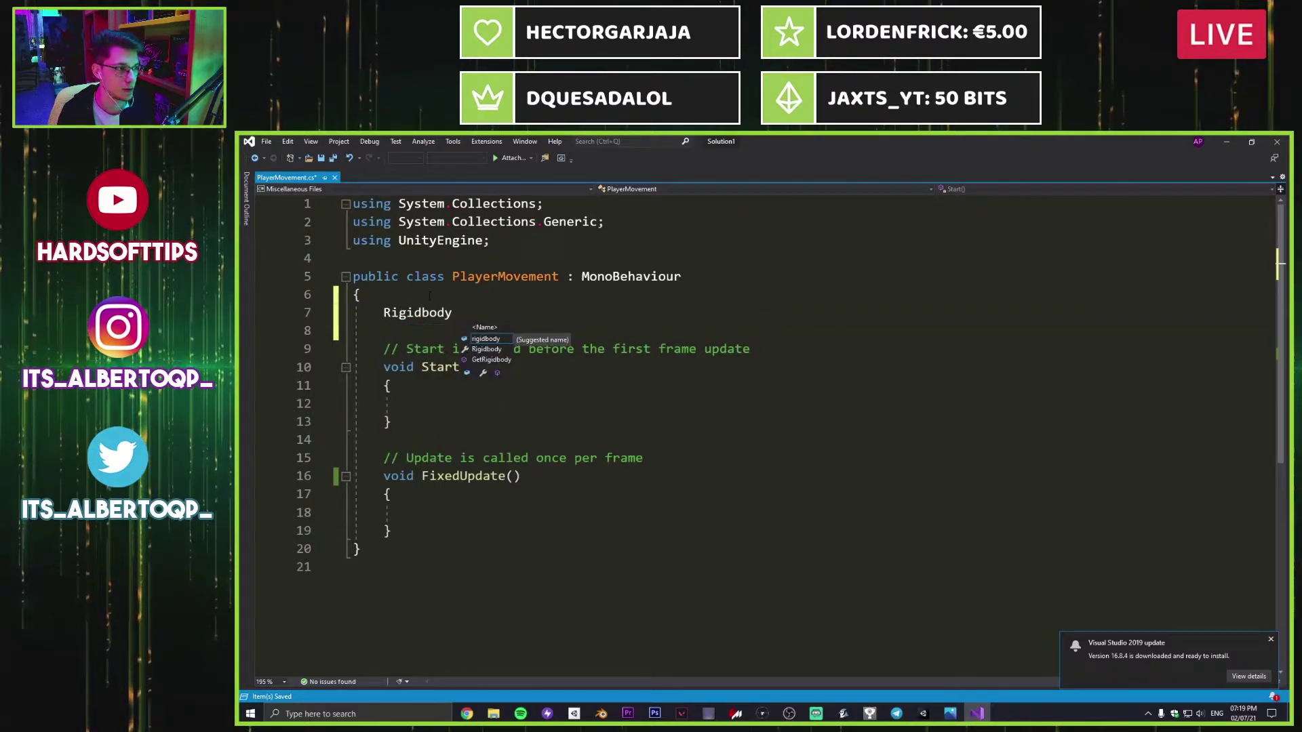
key("Tab")
type(";")
key("Return")
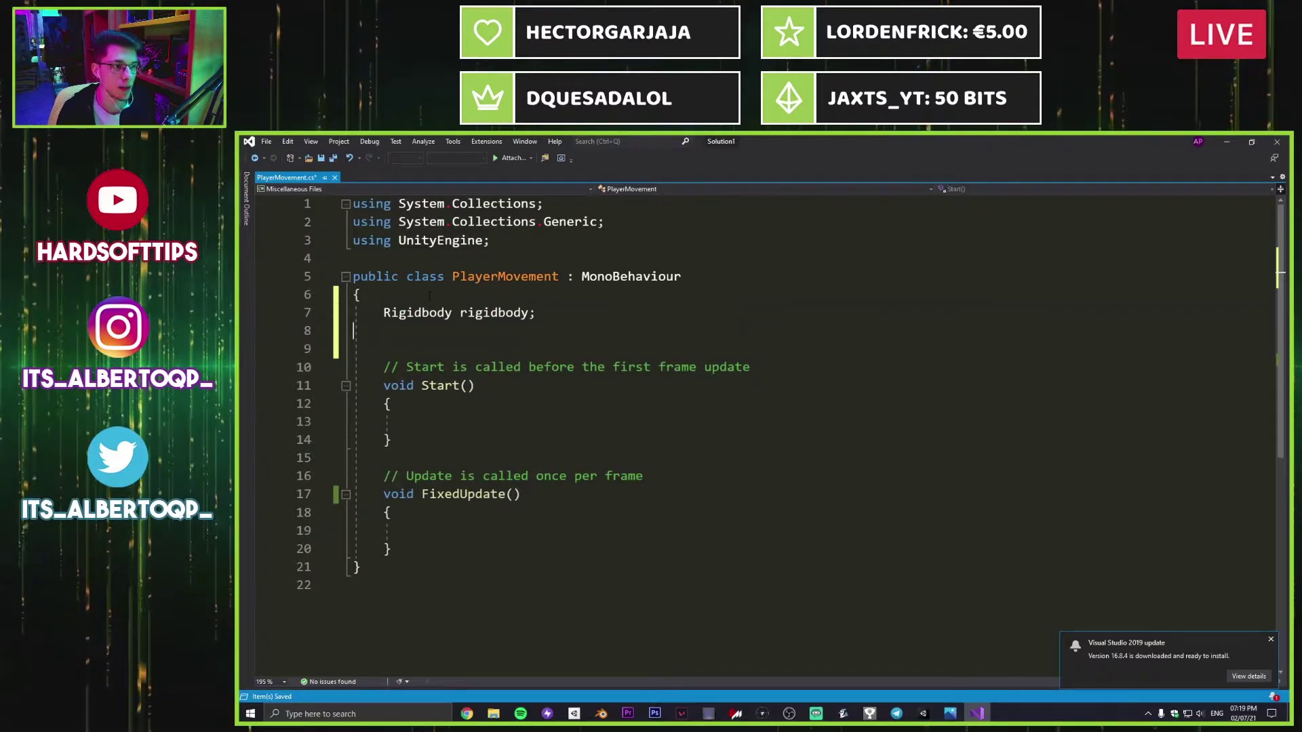
Step: Shorten the Rigidbody field's name to rb, remove the extra blank line and save the script
key("BackSpace")
key("BackSpace")
key("BackSpace")
key("BackSpace")
key("BackSpace")
key("BackSpace")
key("BackSpace")
key("BackSpace")
key("BackSpace")
key("BackSpace")
type("b;")
key("ctrl+s")
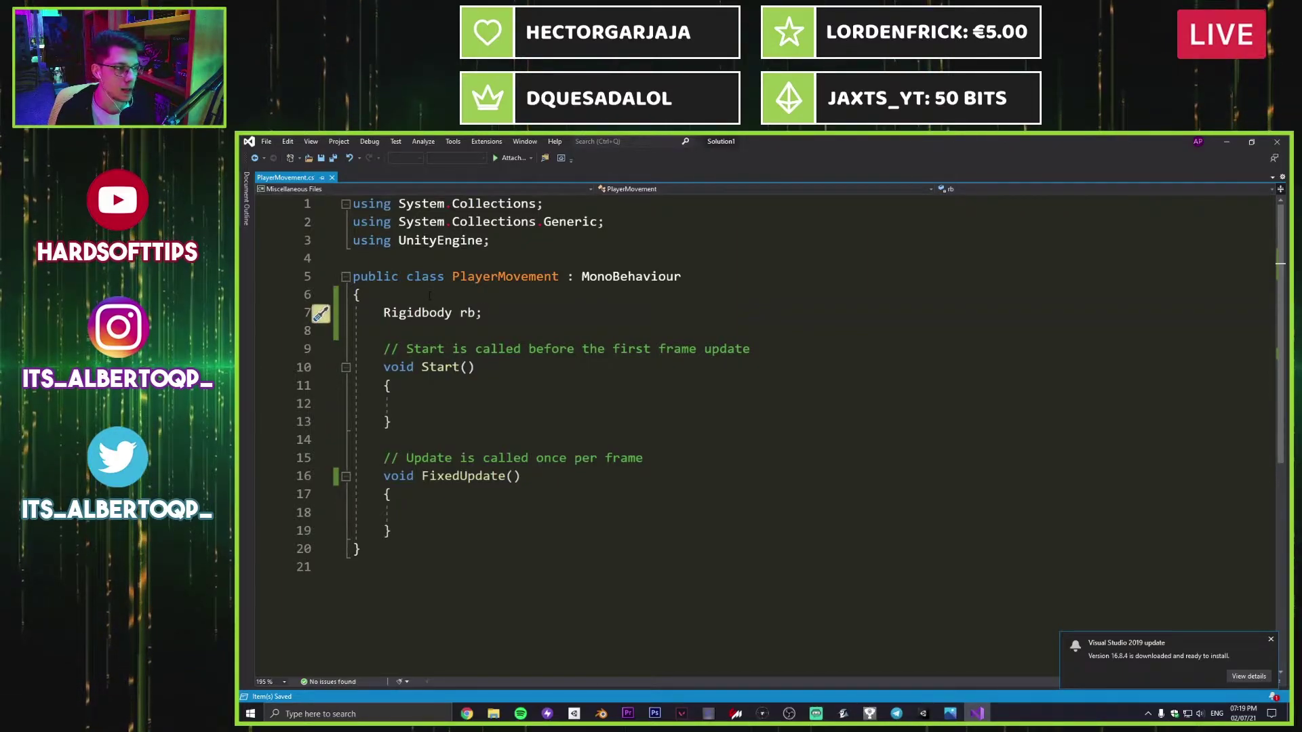
Step: Declare a public float field named speed above the Rigidbody field in the PlayerMovement class
left_click(430, 295)
key("Return")
key("Return")
key("Up")
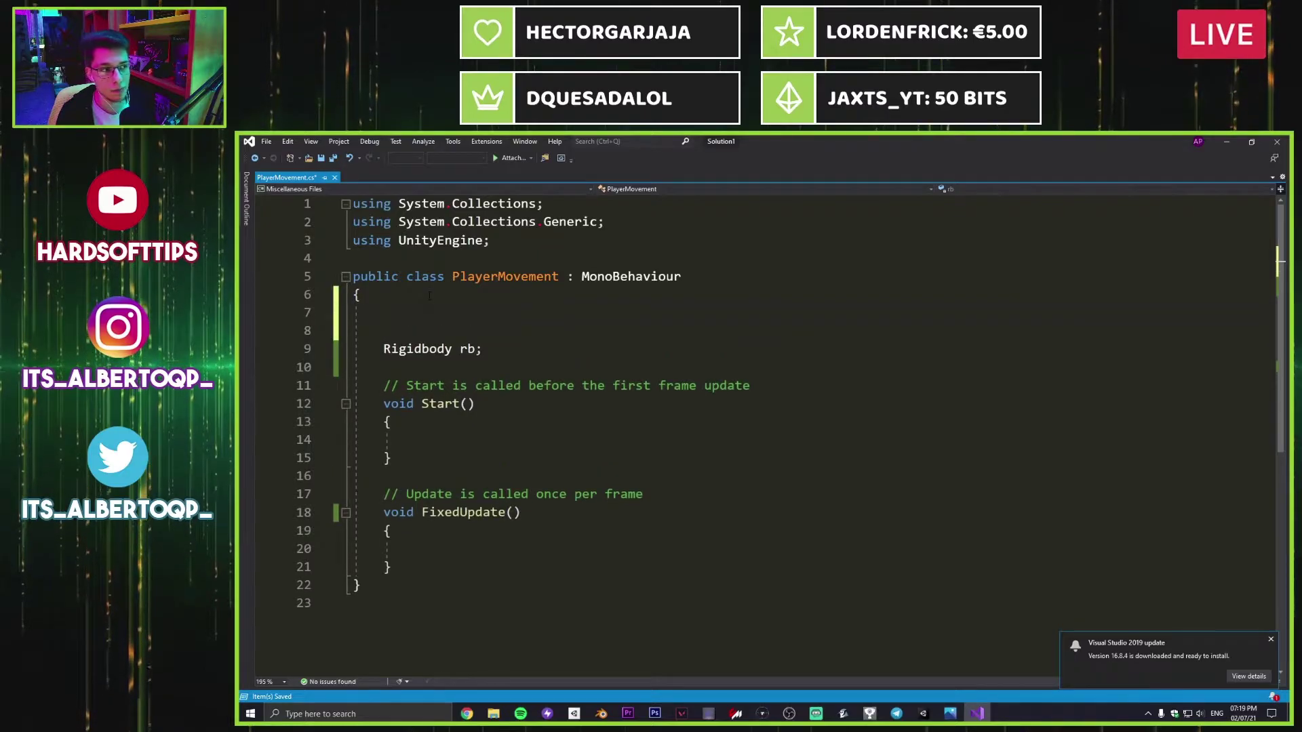
type("public float")
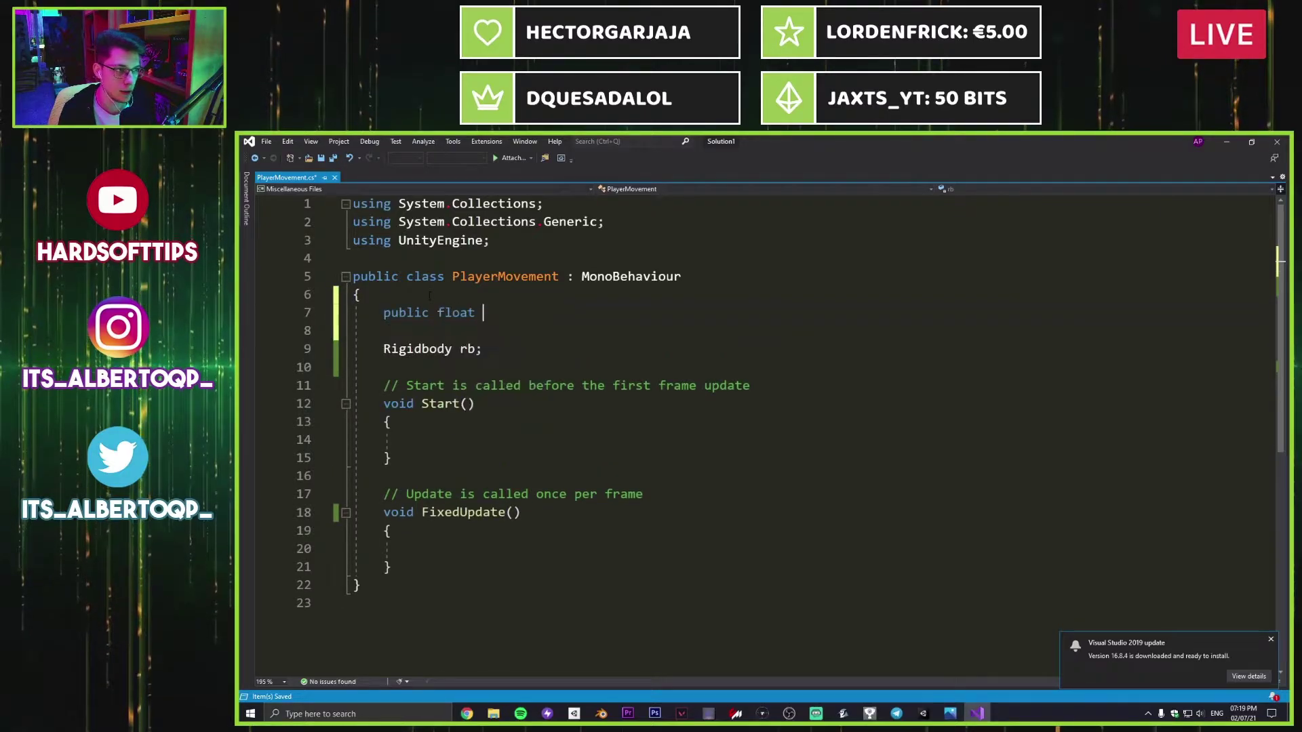
type(" speed;")
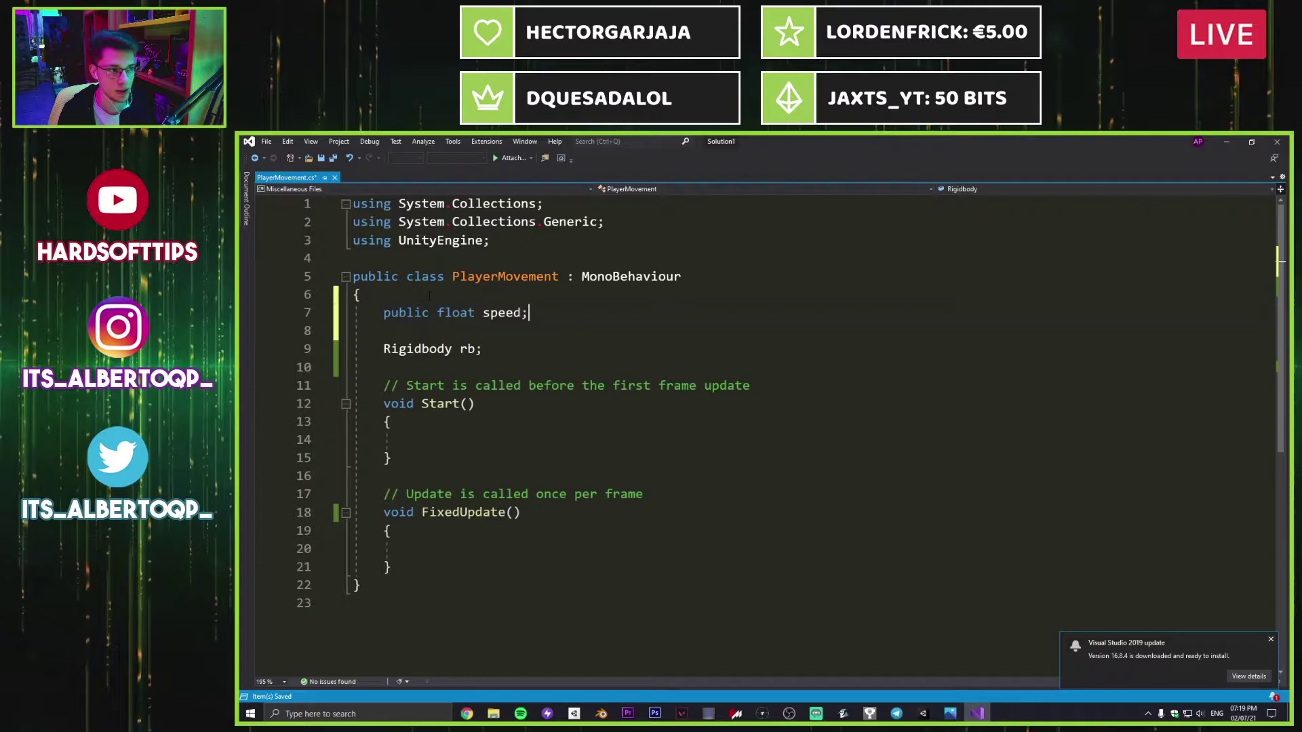
Step: Save the PlayerMovement script with its new speed field
key("ctrl+s")
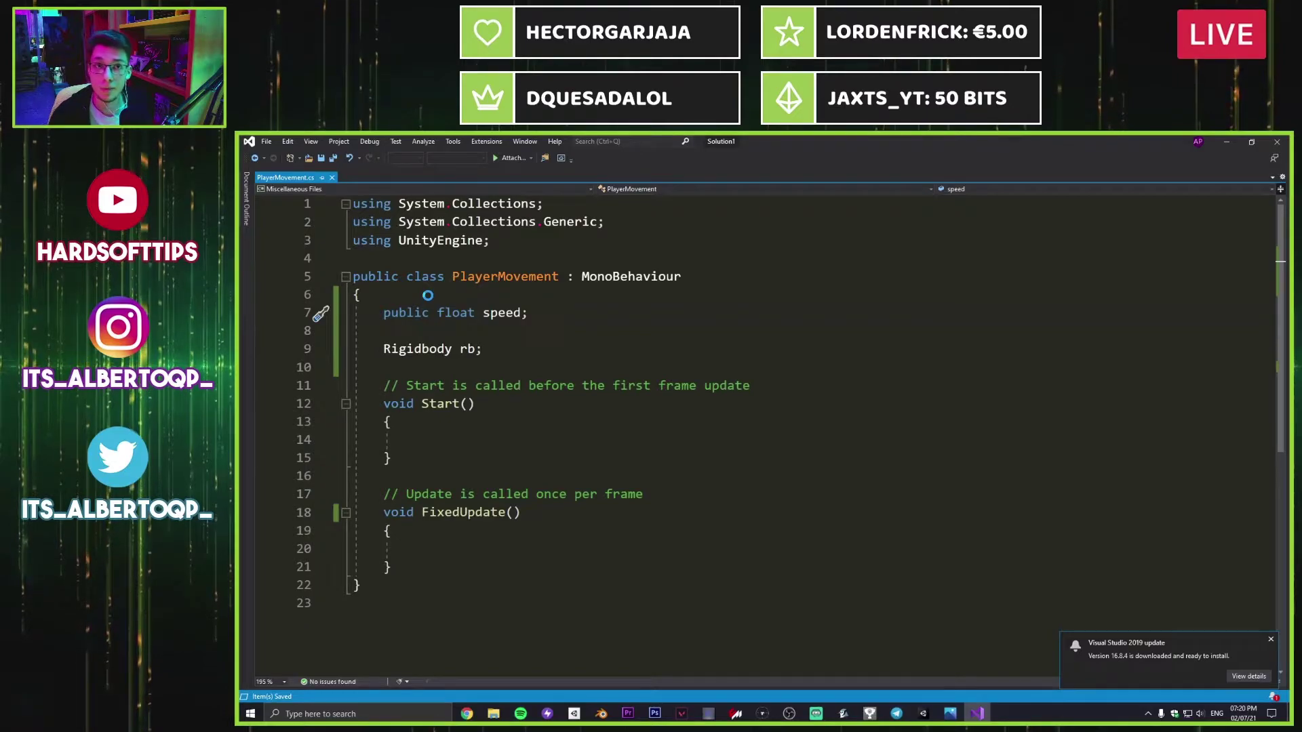
left_click(422, 348)
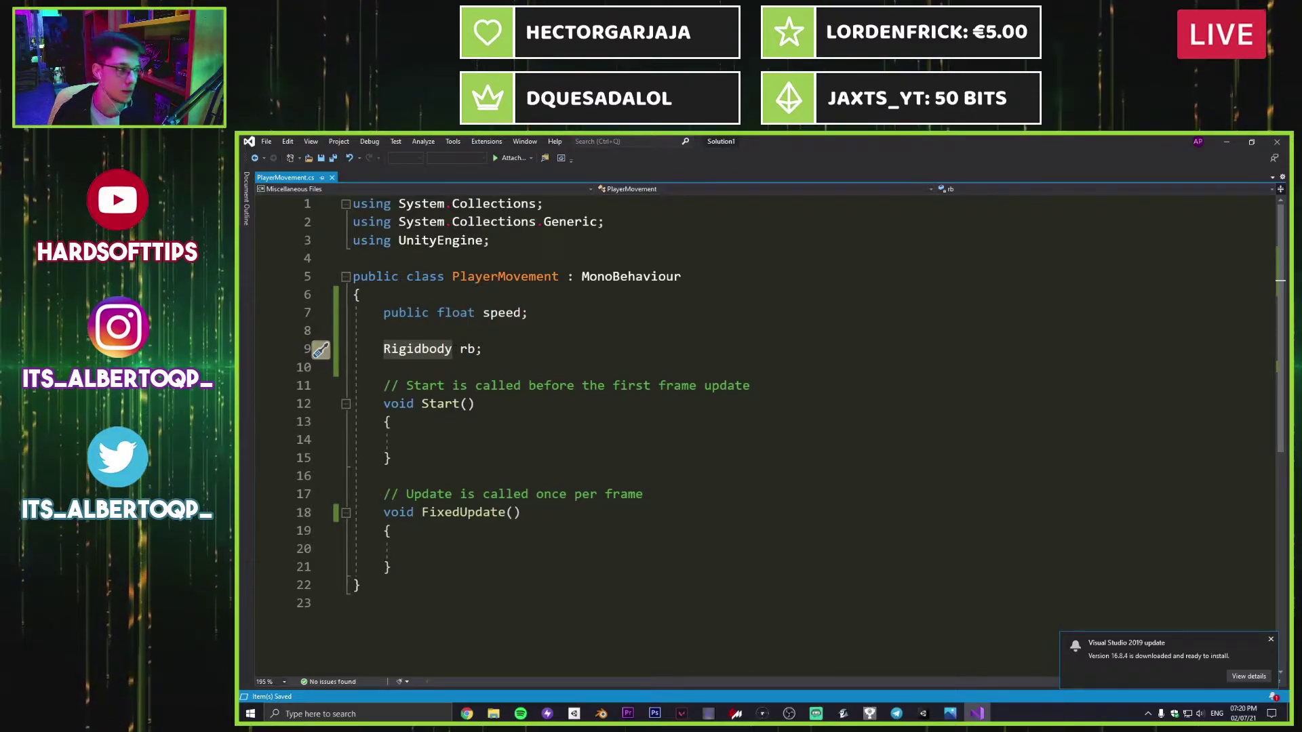
left_click(429, 349)
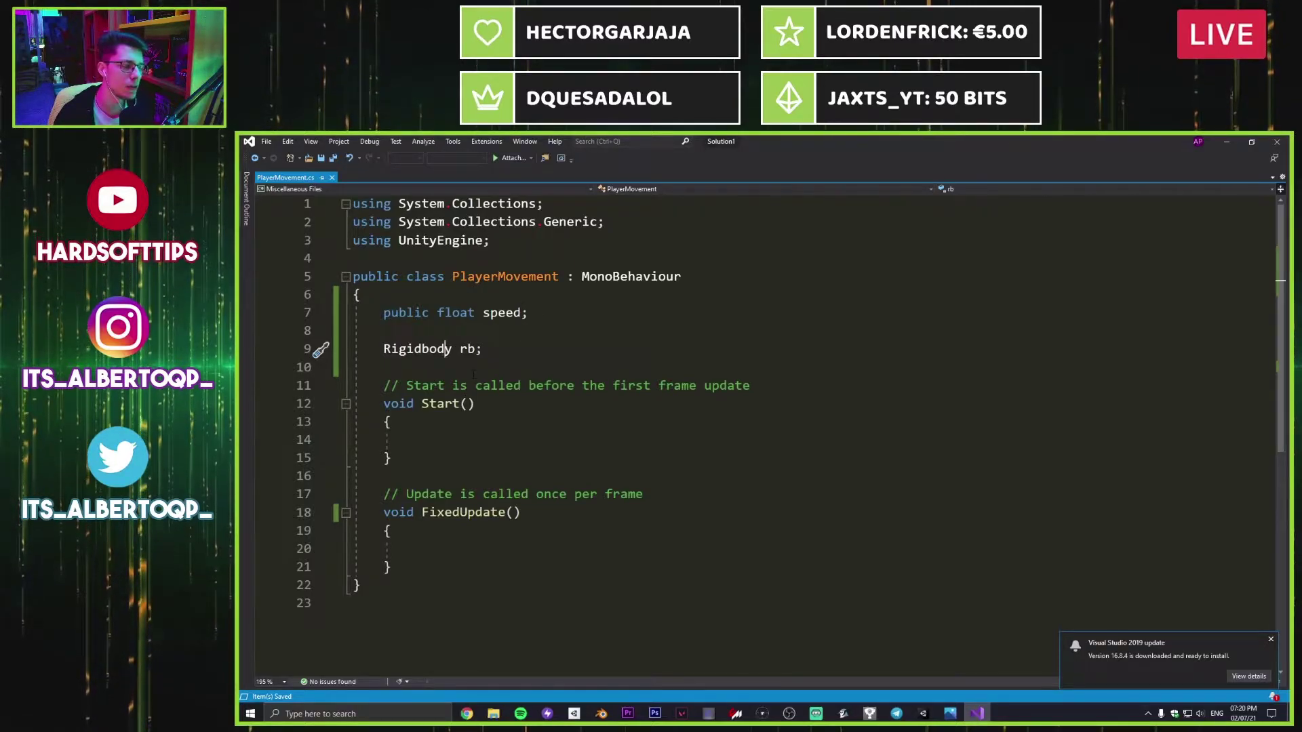
Step: Assign rb = GetComponent<Rigidbody>(); inside the Start method and save the script
left_click(404, 425)
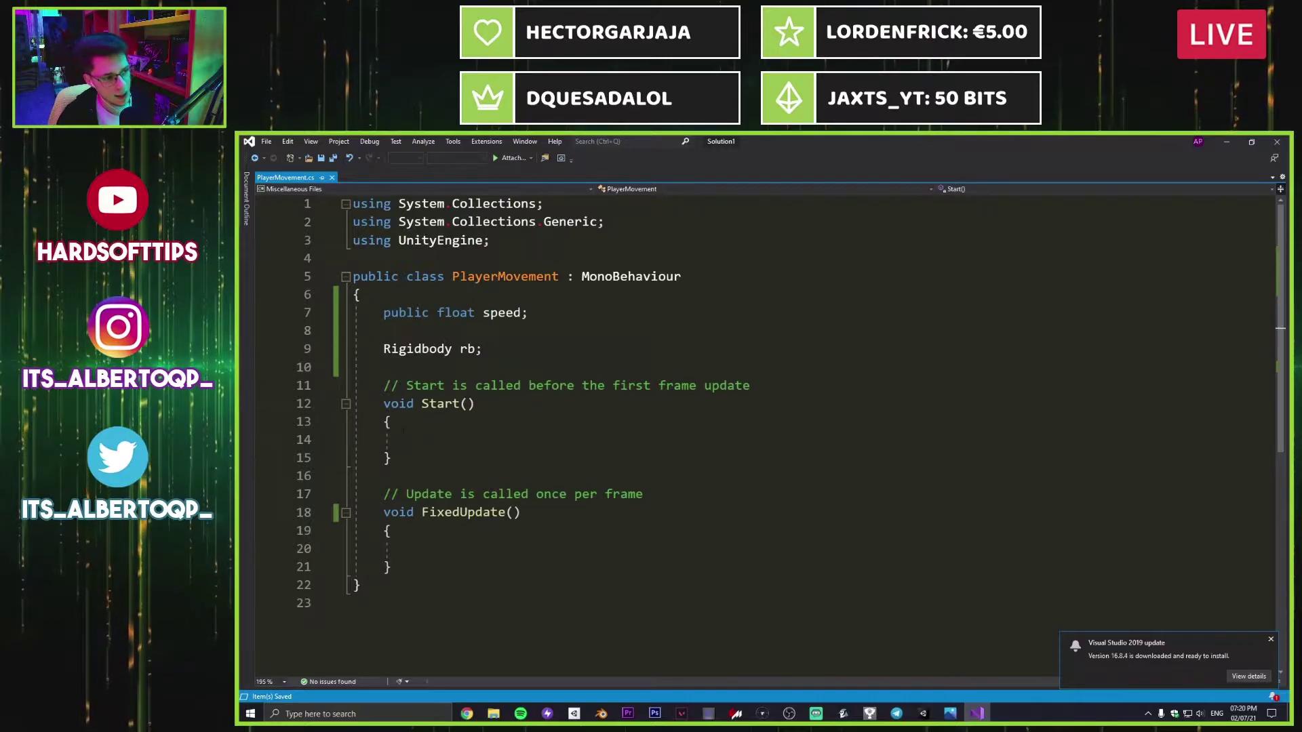
key("Tab")
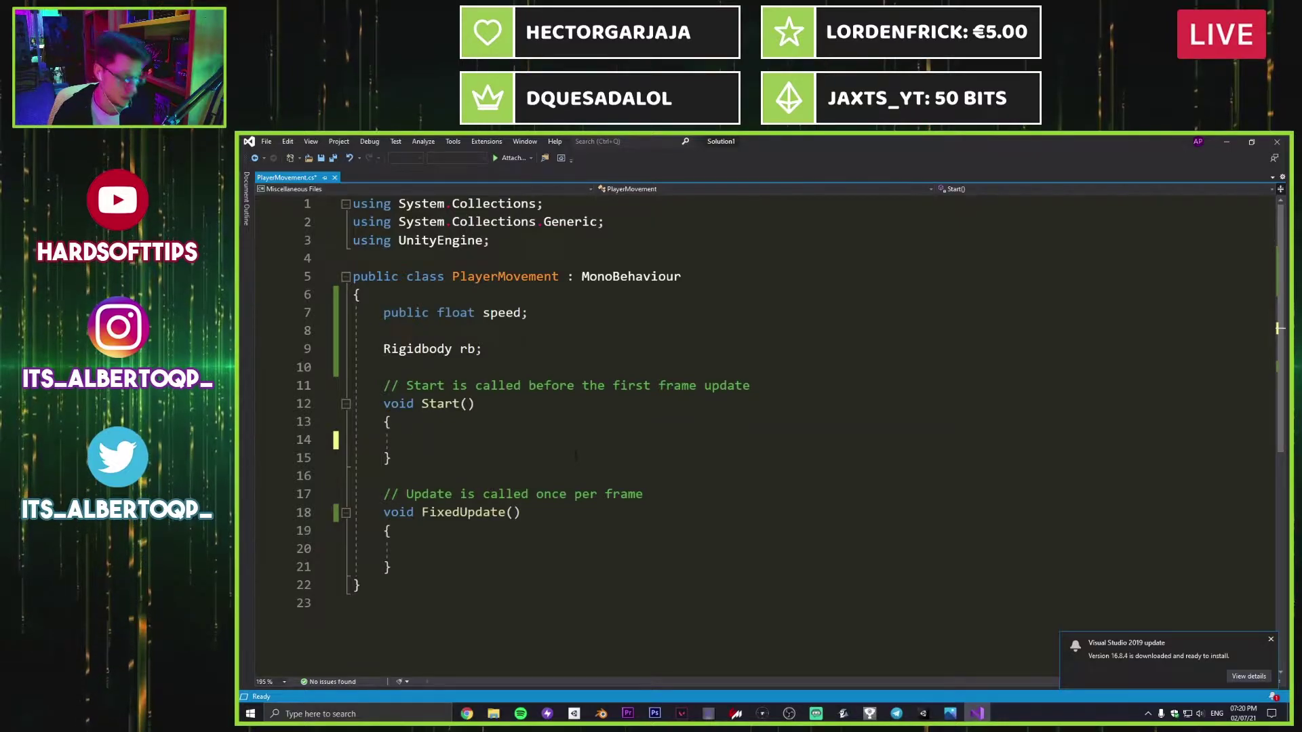
type("rb ")
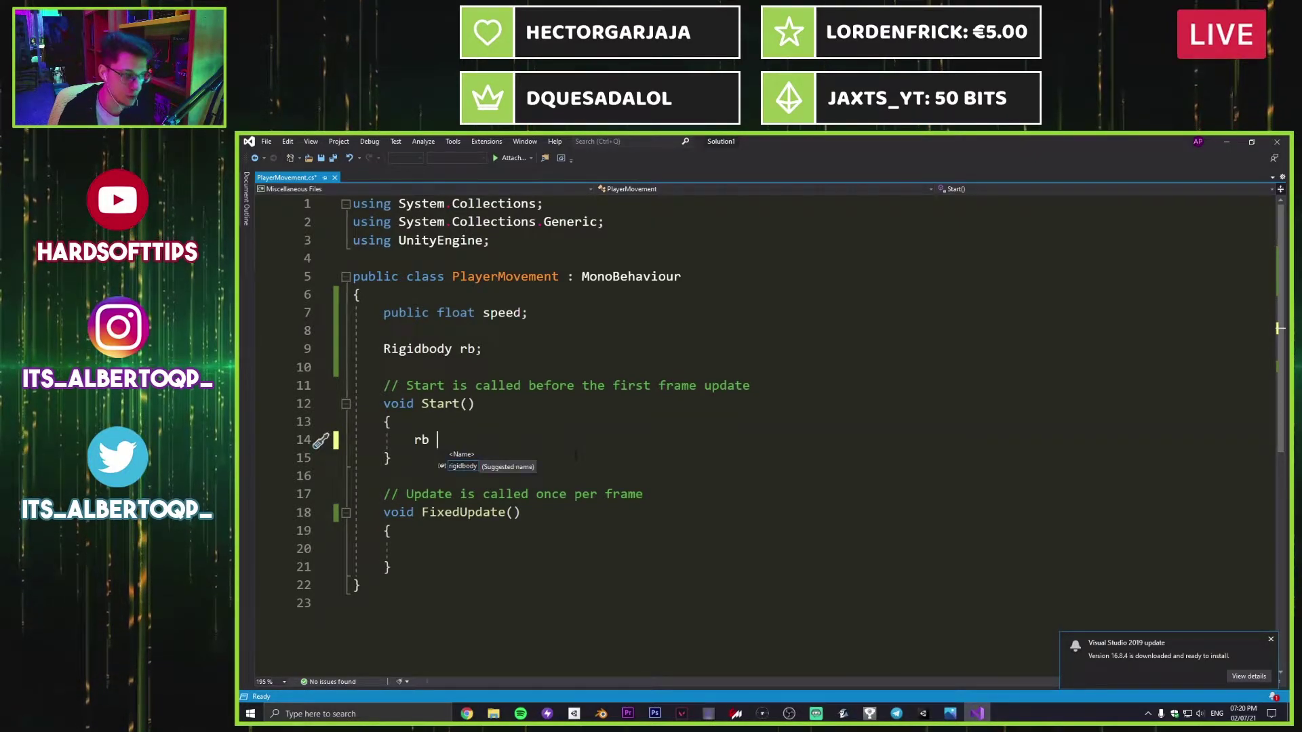
type("=")
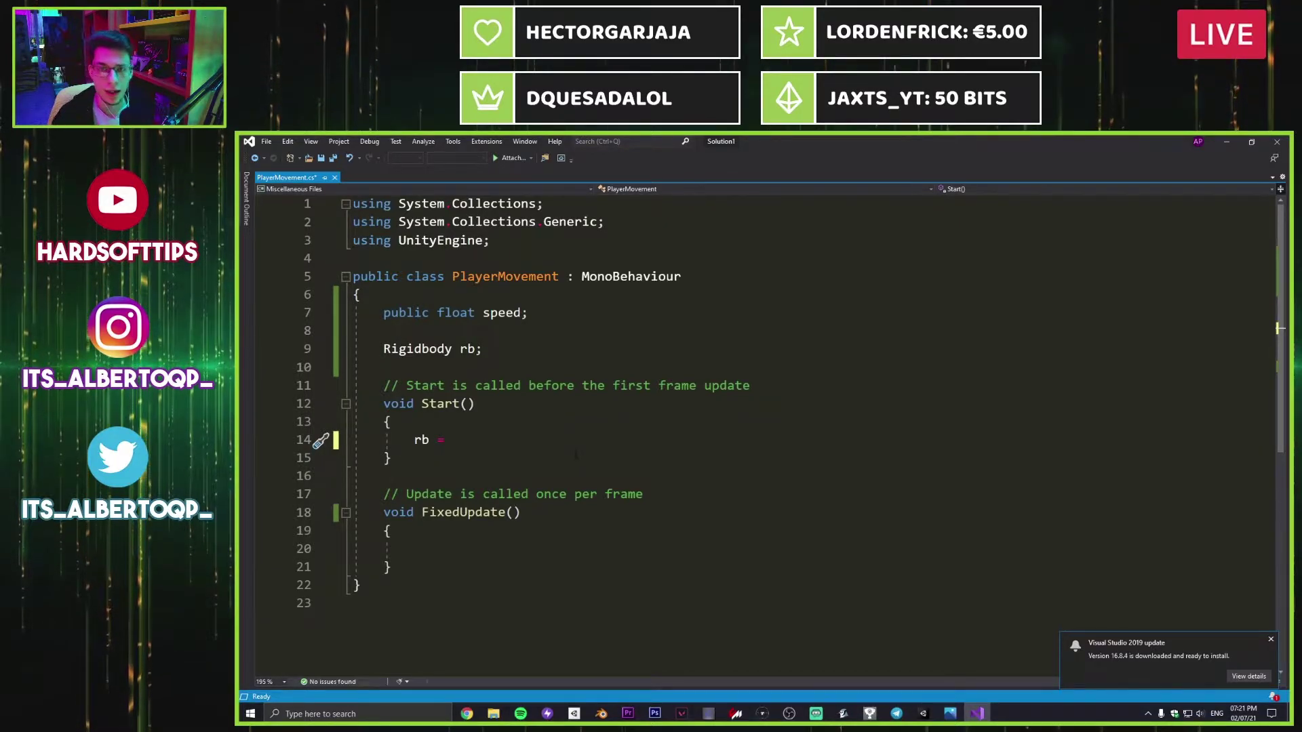
type("Get")
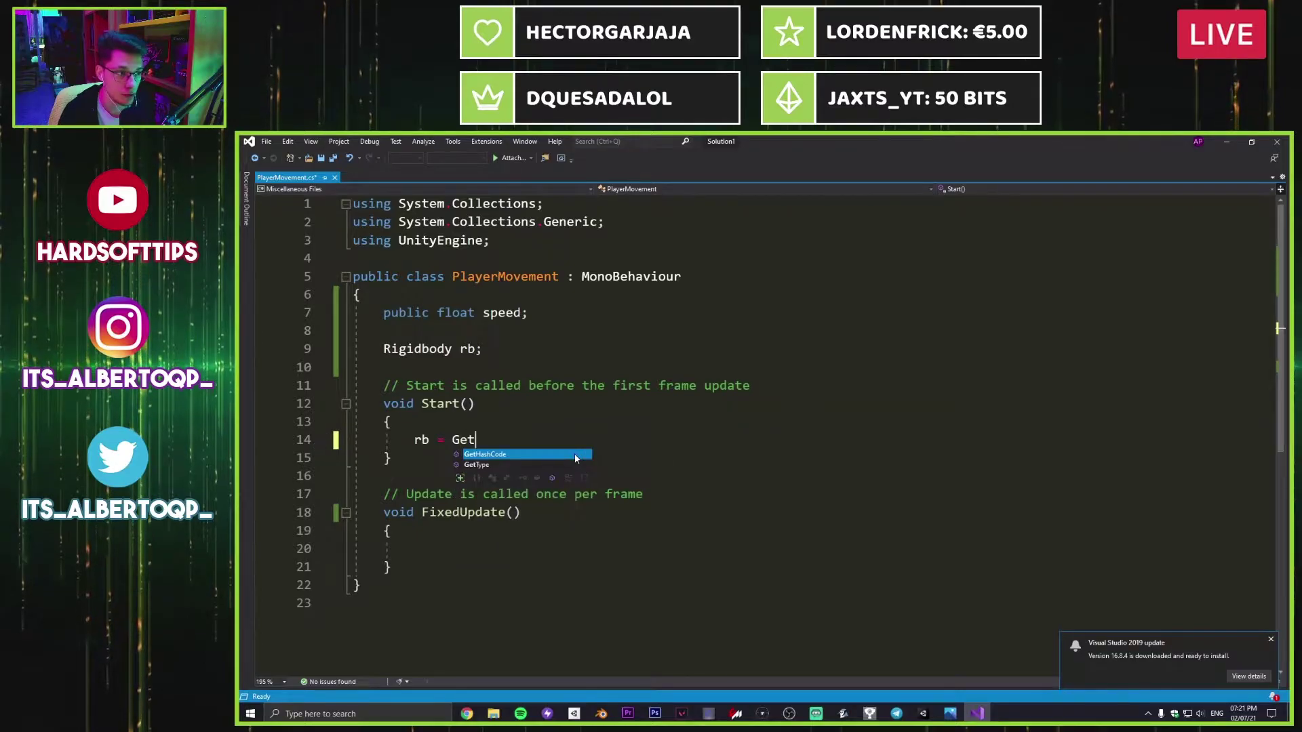
type("Component")
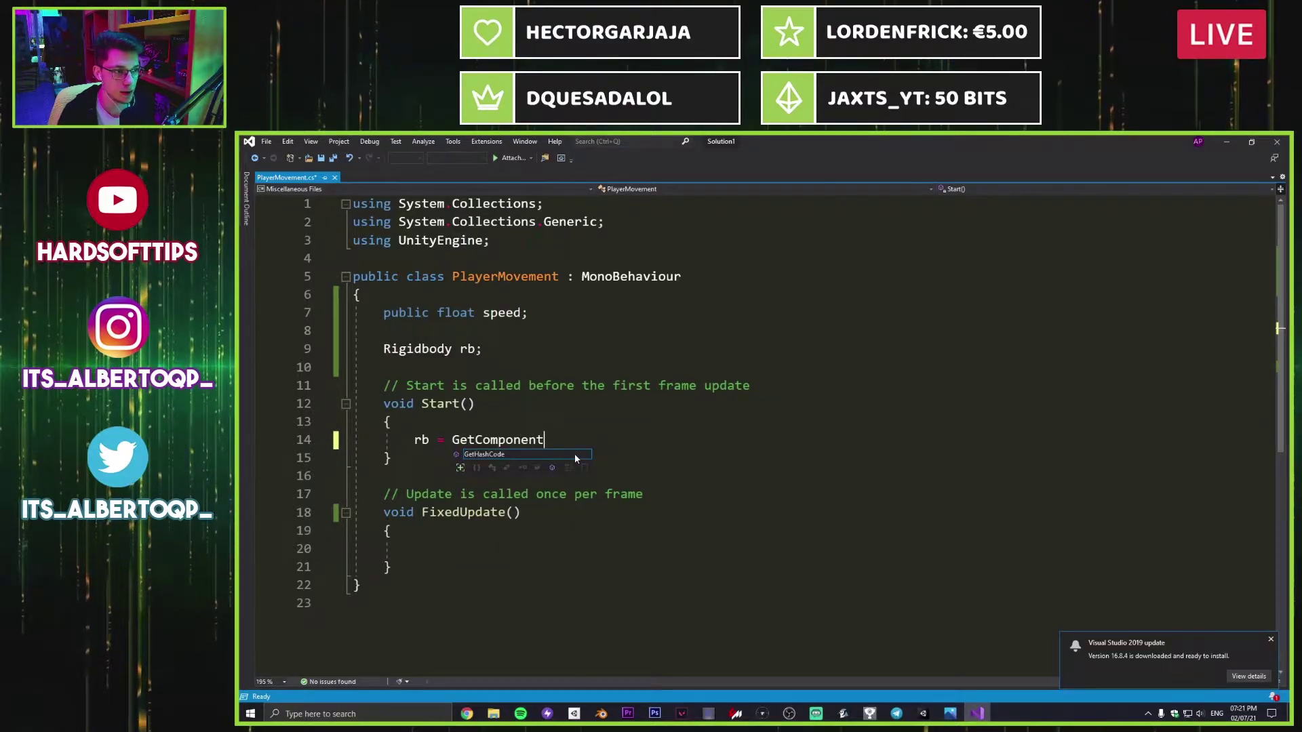
type("<Ri>")
key("Left")
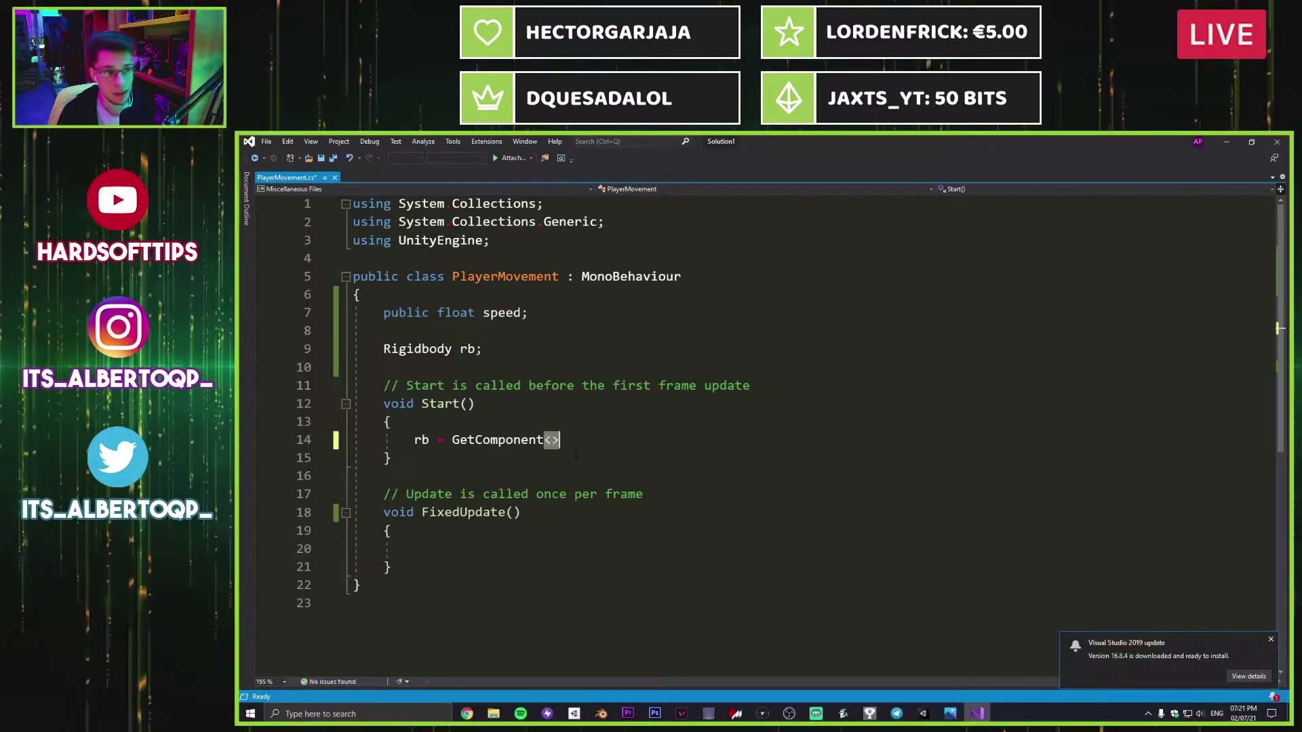
type("Ri")
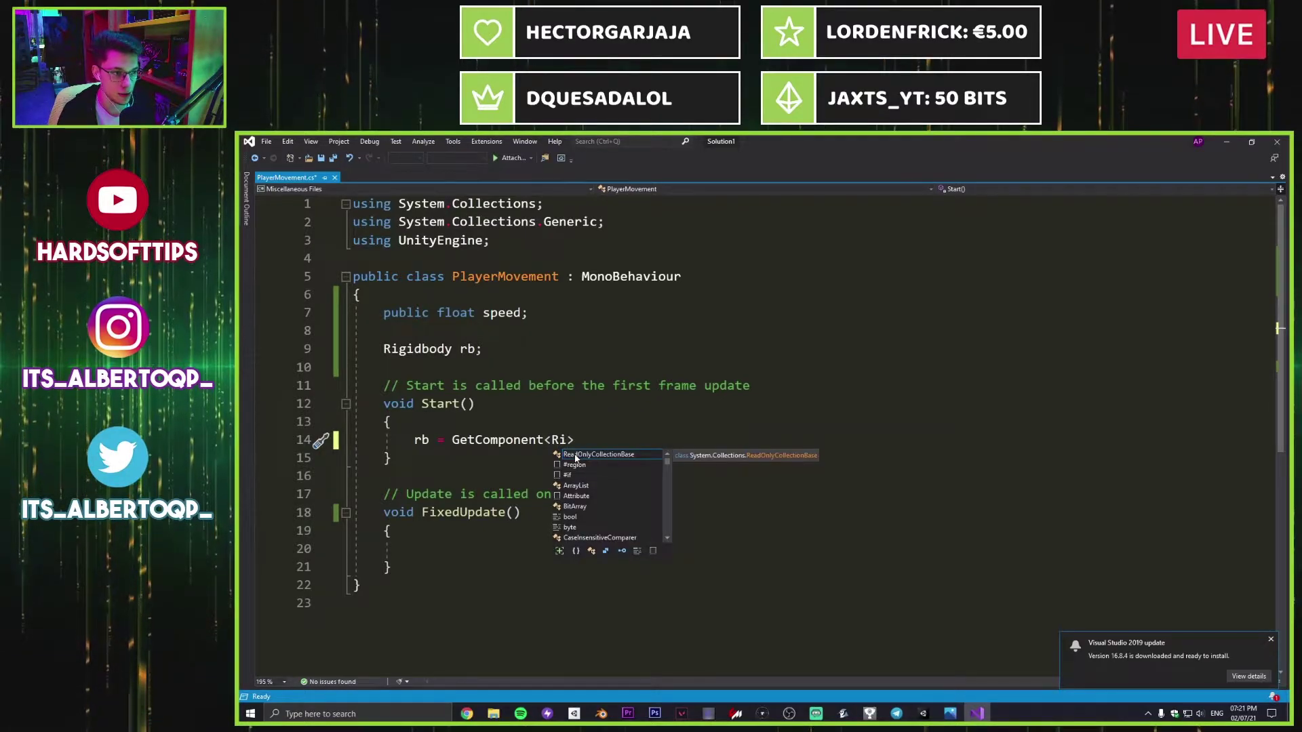
type("gidbody")
key("Right")
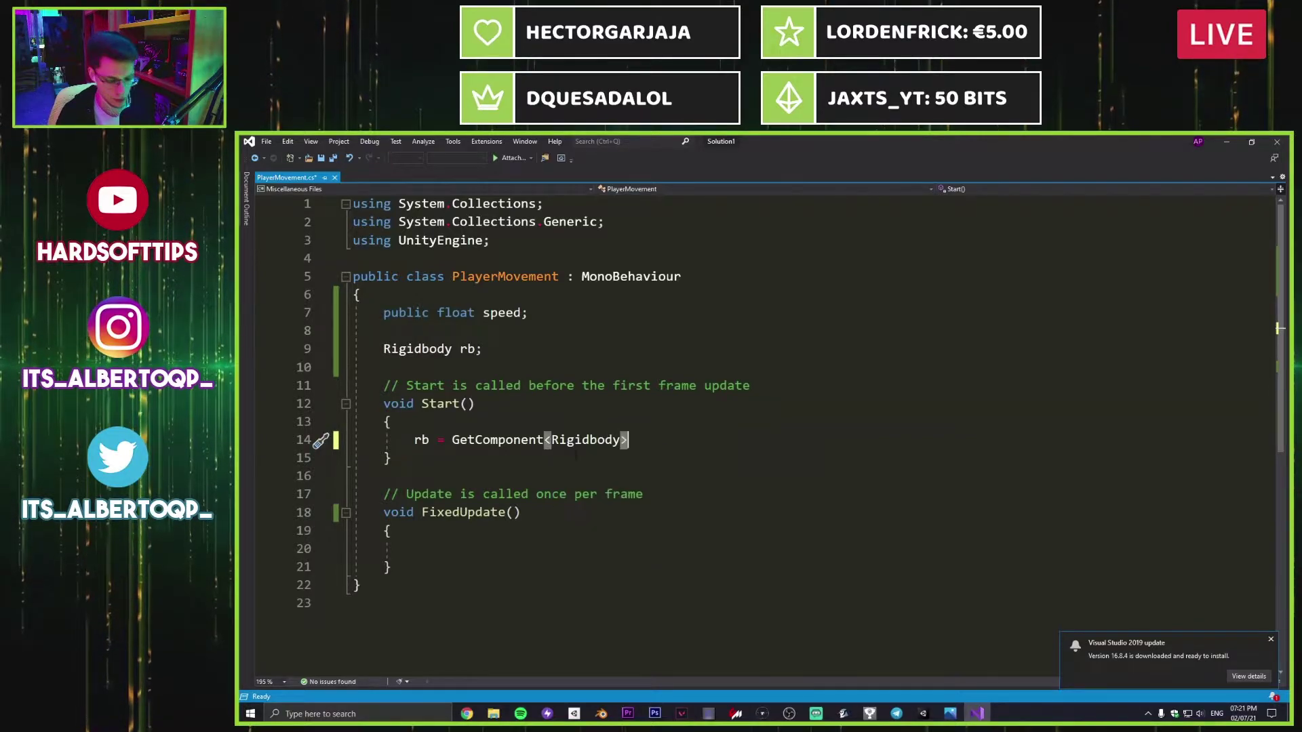
type("();")
key("ctrl+s")
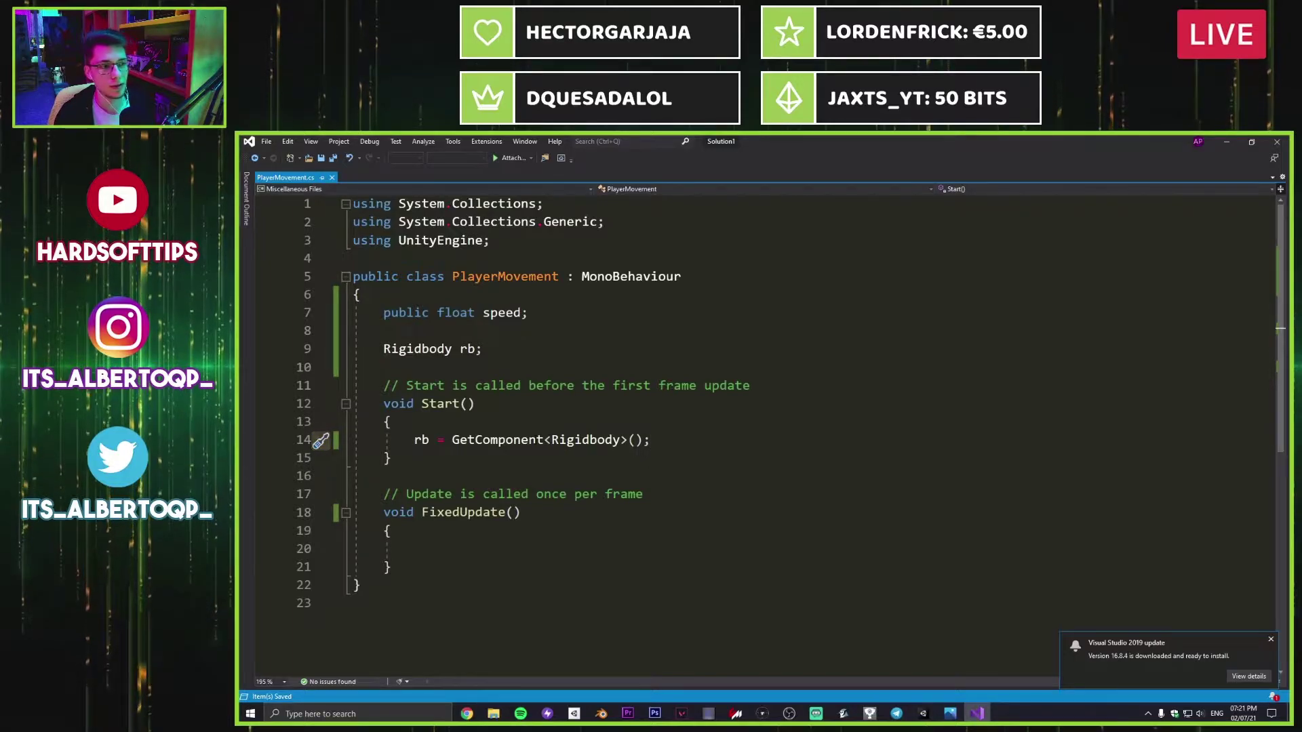
left_click_drag(482, 349, 383, 349)
left_click(545, 440)
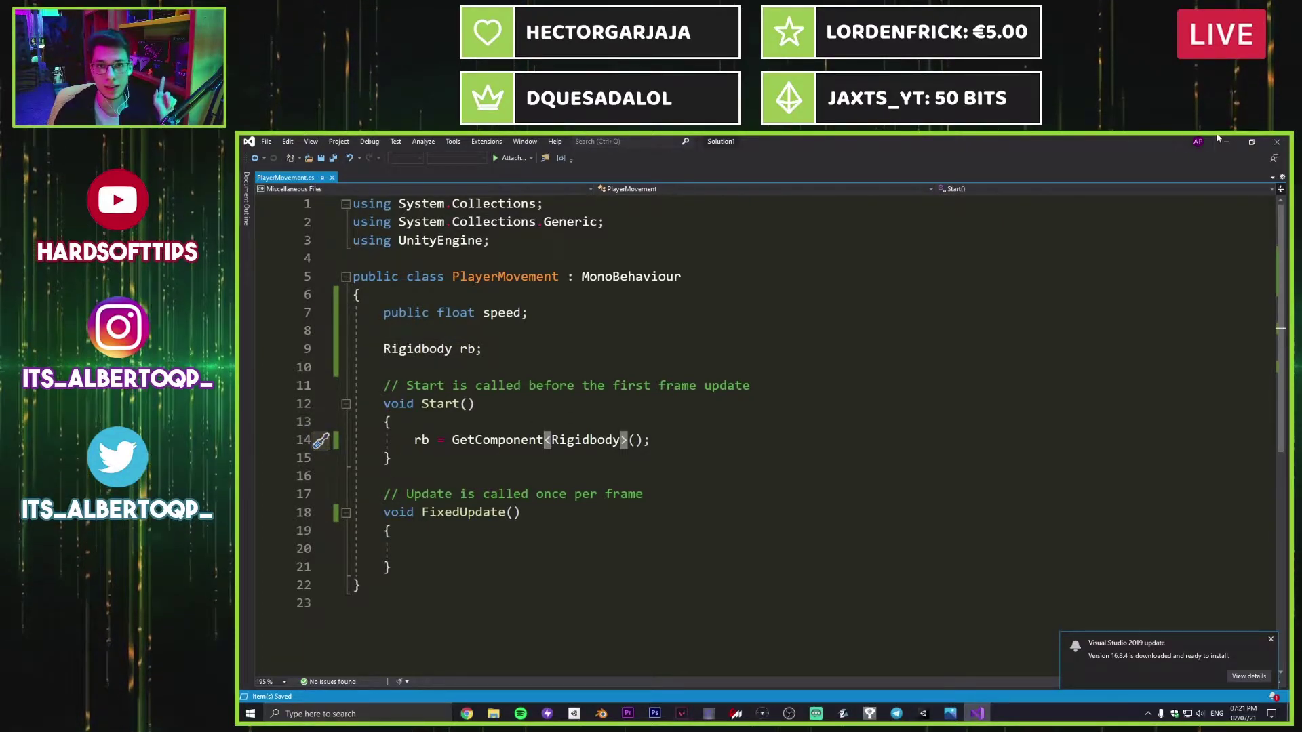
key("alt+Tab")
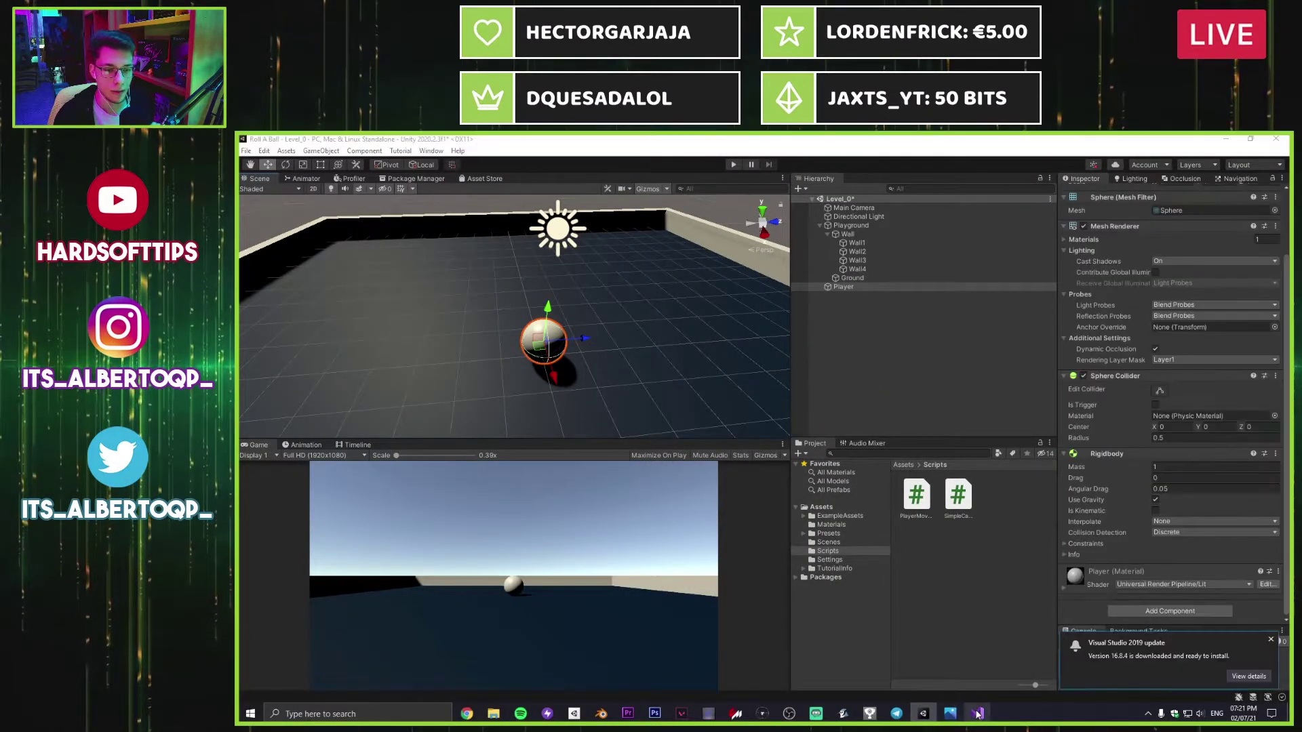
key("alt+Tab")
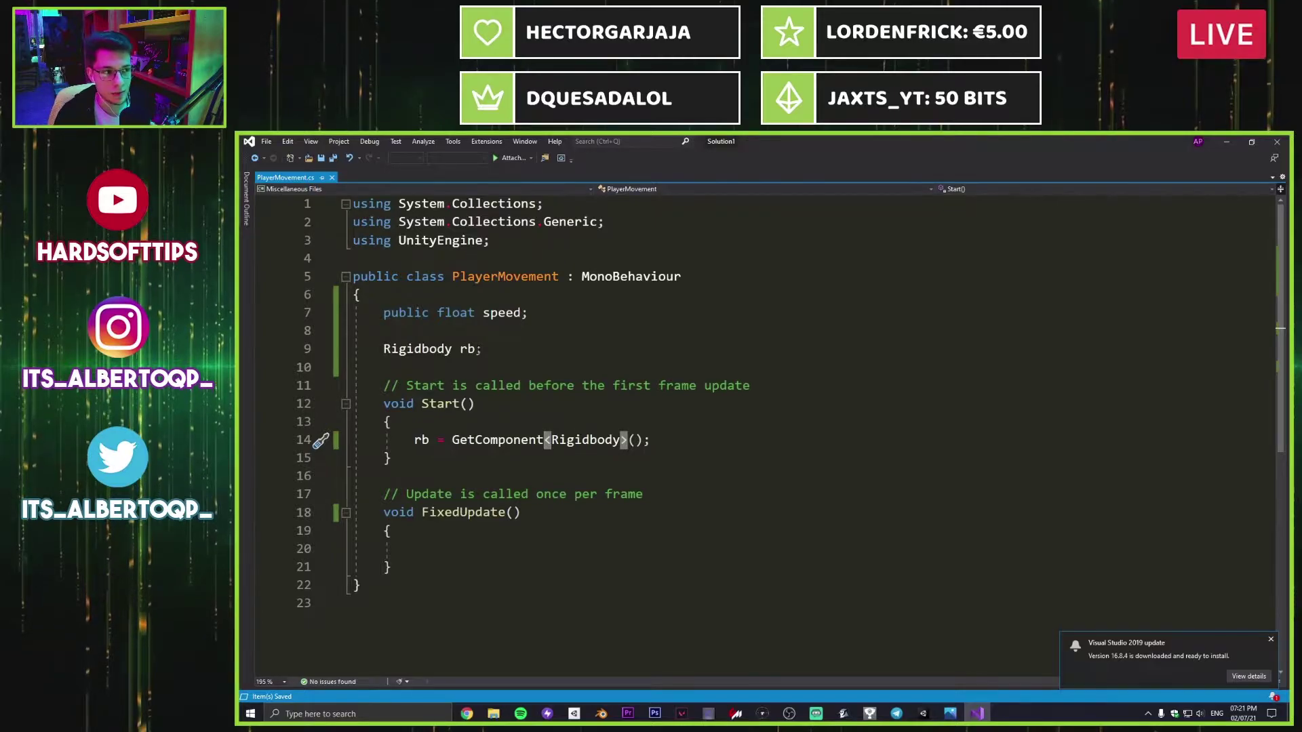
left_click(379, 350)
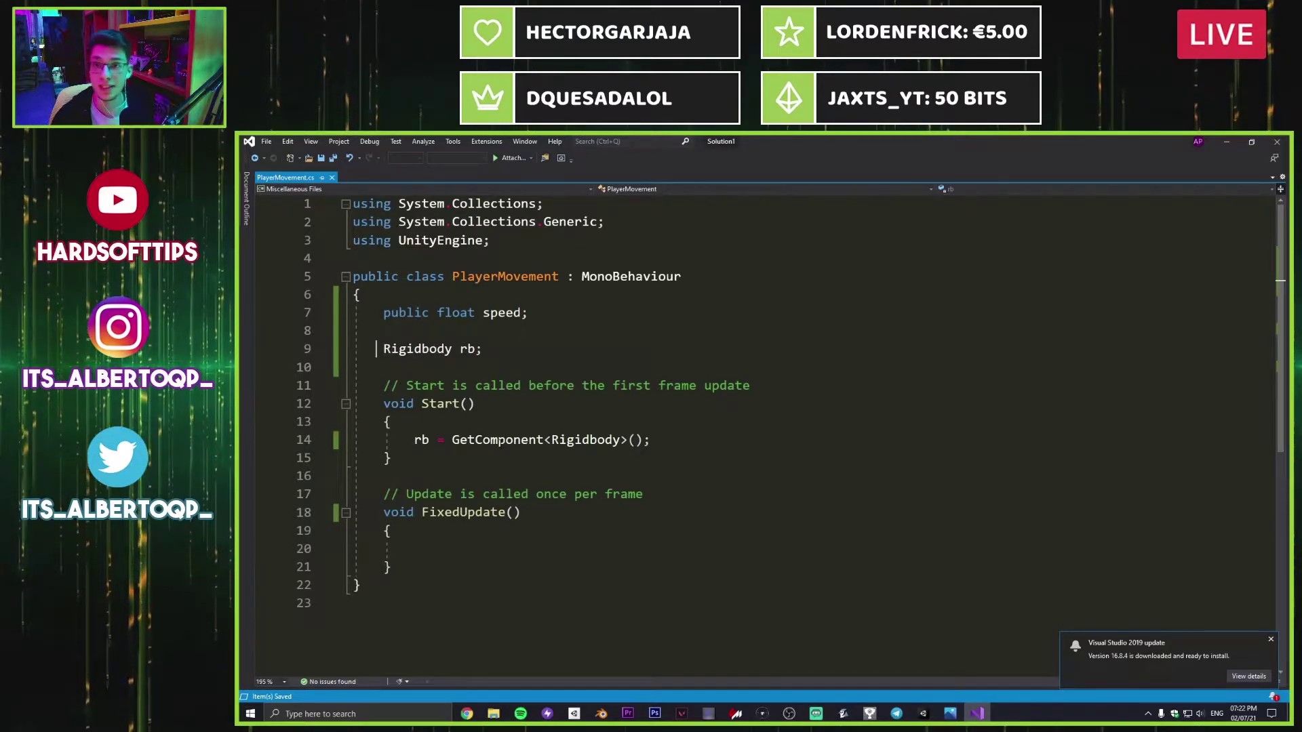
Step: Switch to Unity, open the Input Manager in the Project Settings and look through its list of axes
key("alt+Tab")
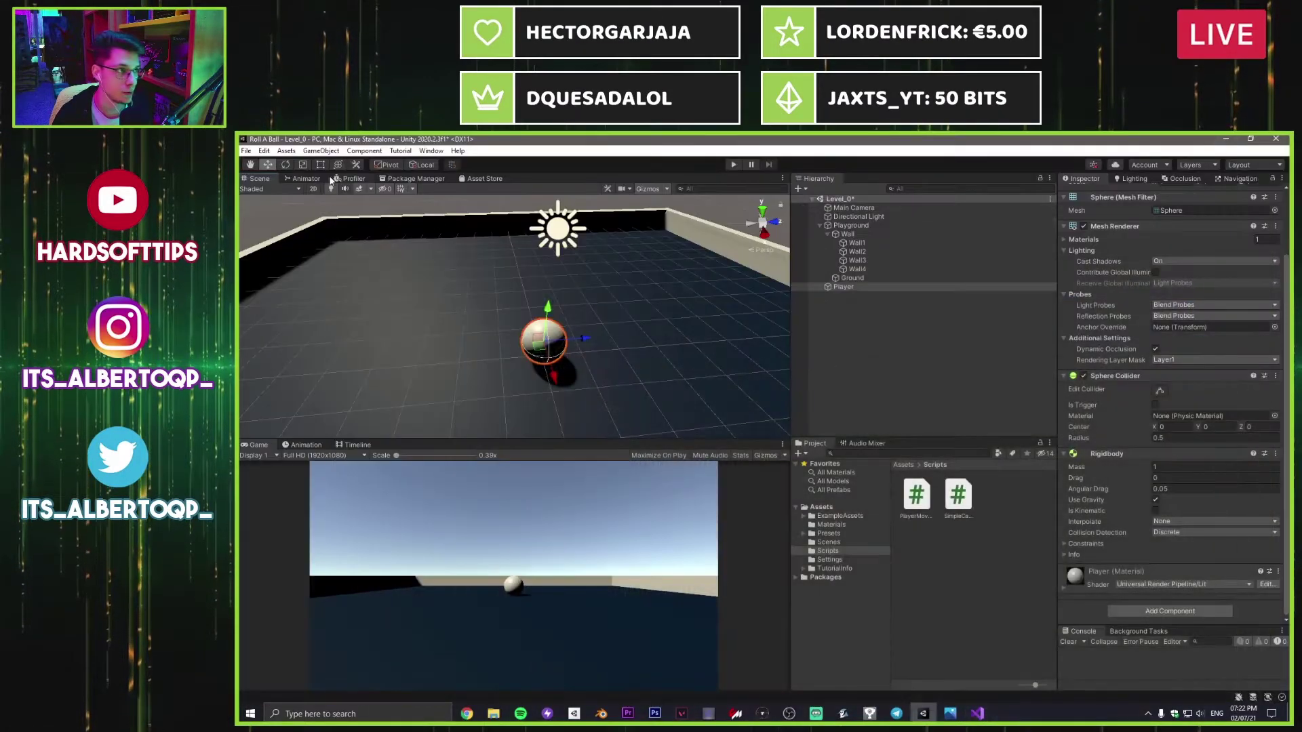
left_click(245, 151)
mouse_move(263, 151)
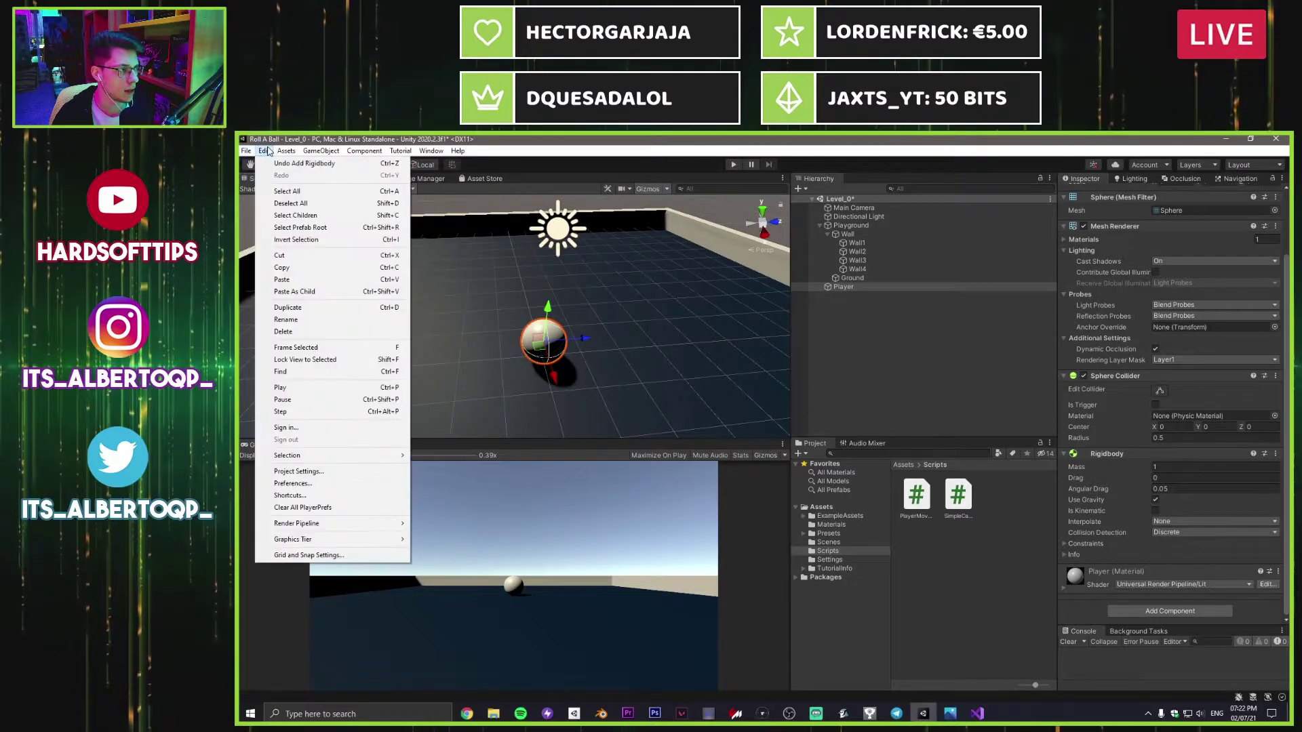
left_click(343, 469)
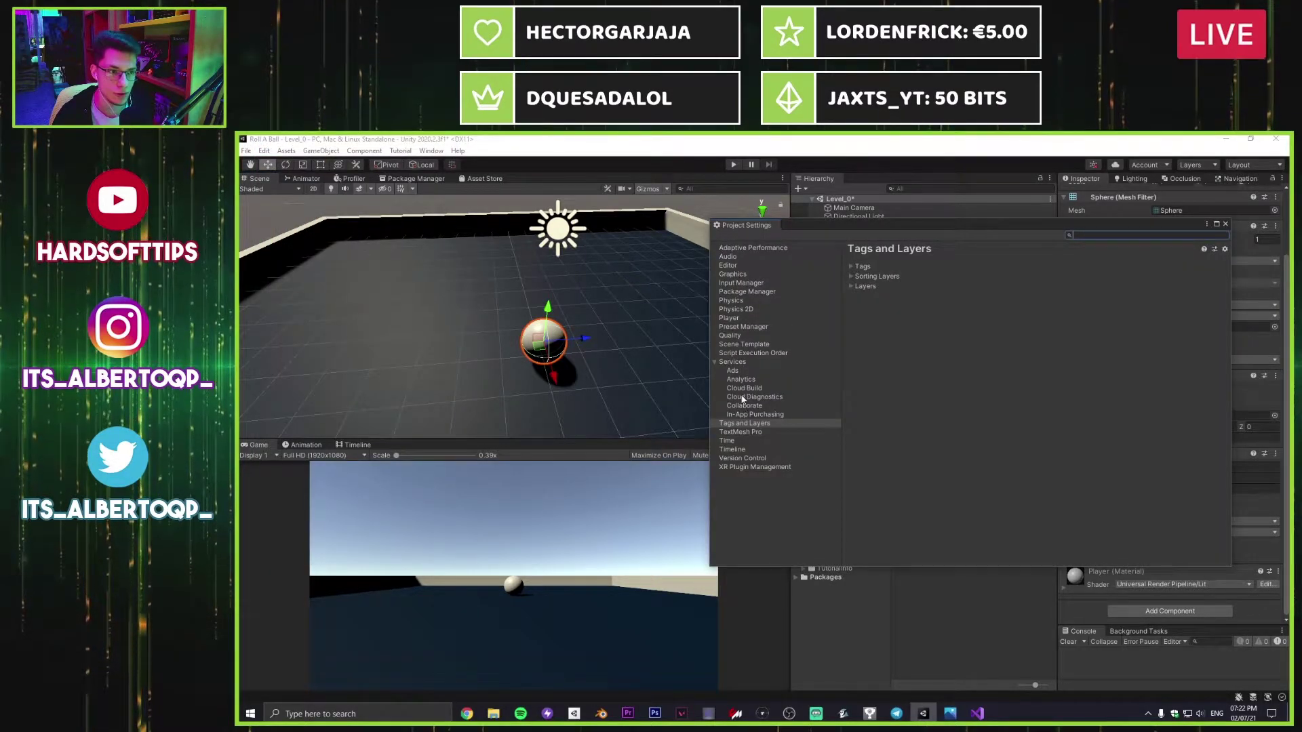
left_click(739, 282)
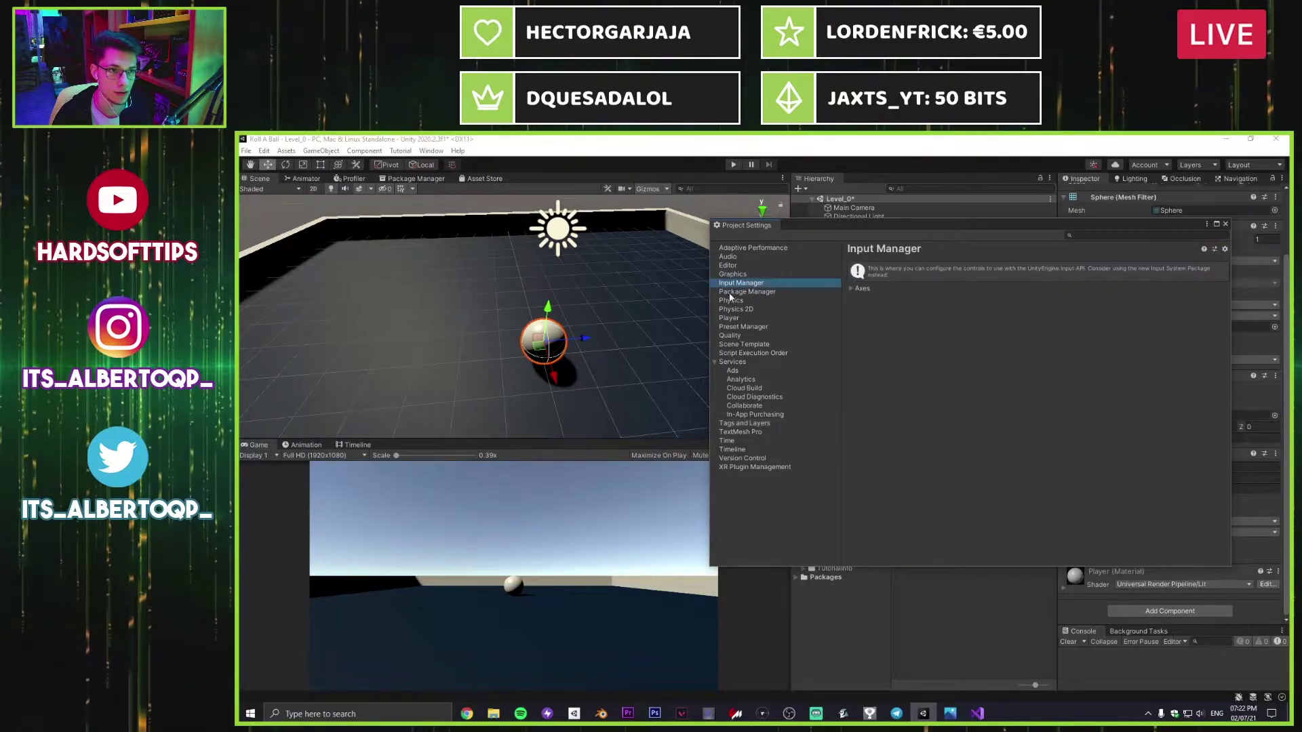
left_click(852, 287)
scroll(914, 375, "down", 1)
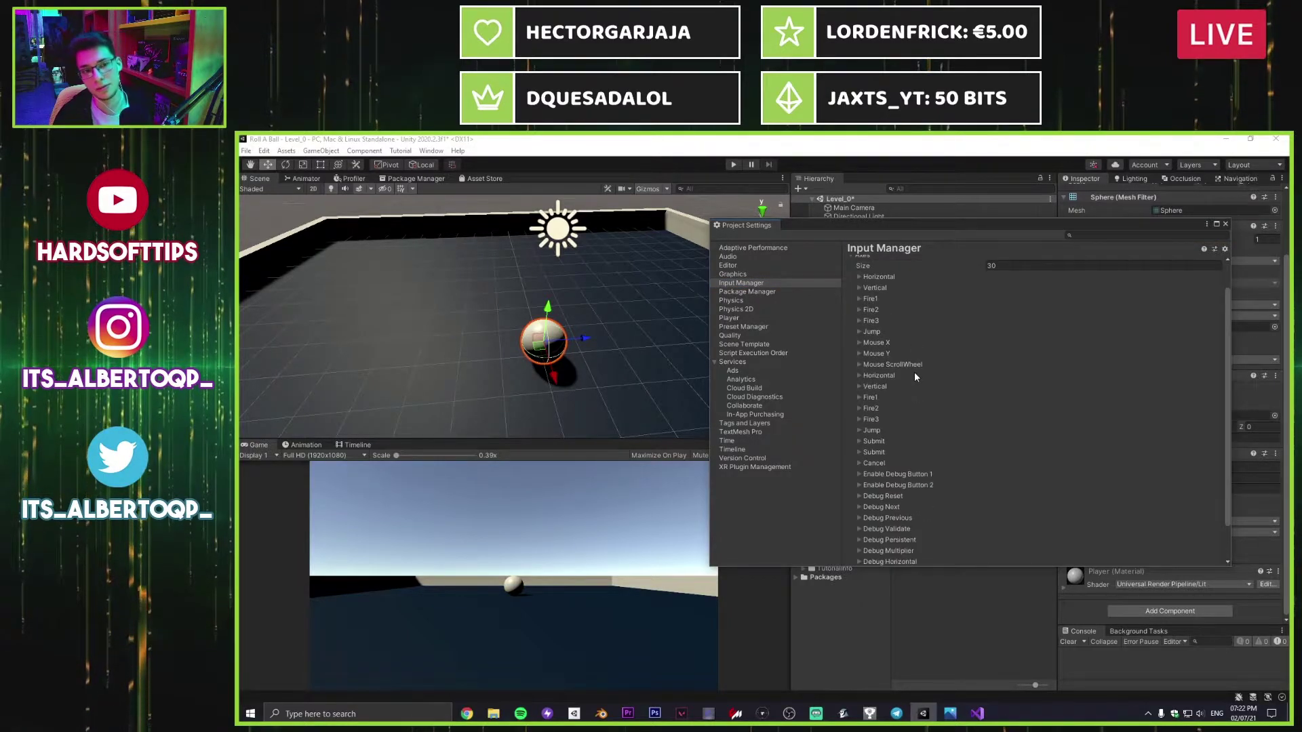
scroll(914, 377, "up", 2)
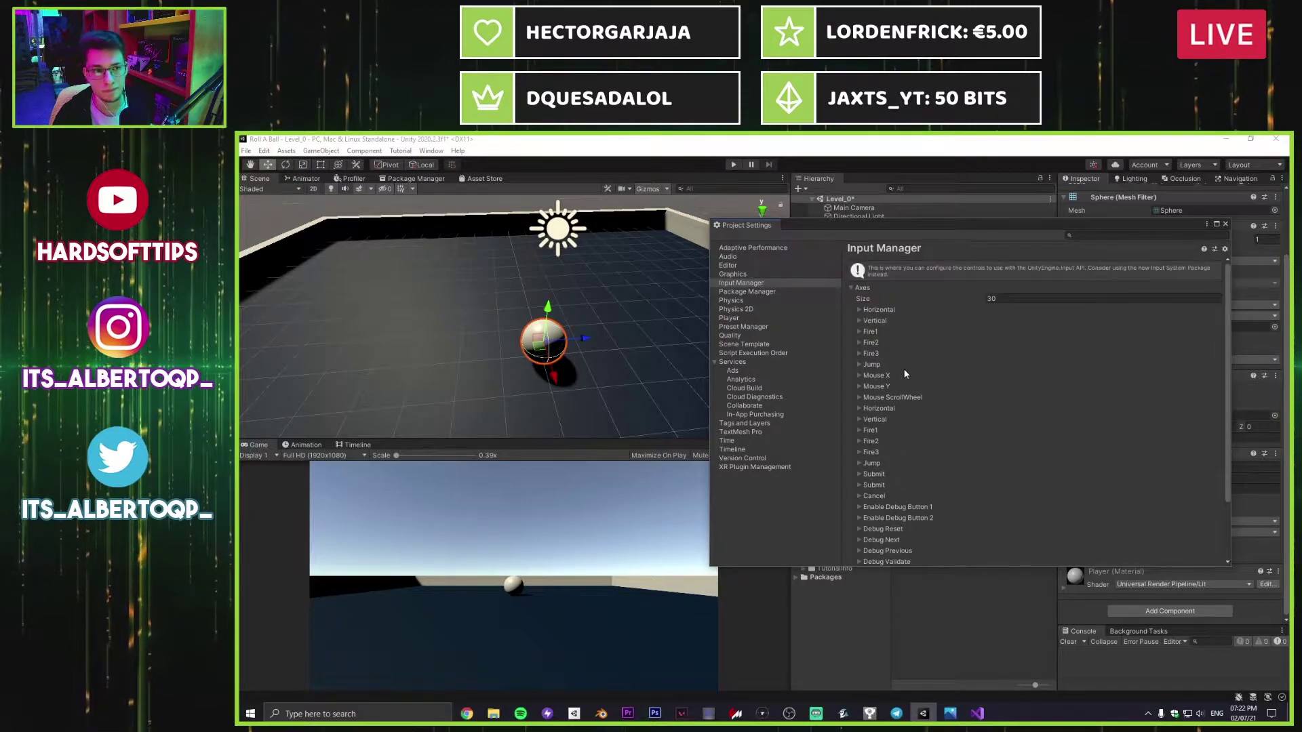
Step: Examine the names and button assignments of the Horizontal and Vertical input axes, and close the Project Settings
left_click(860, 308)
left_click(859, 486)
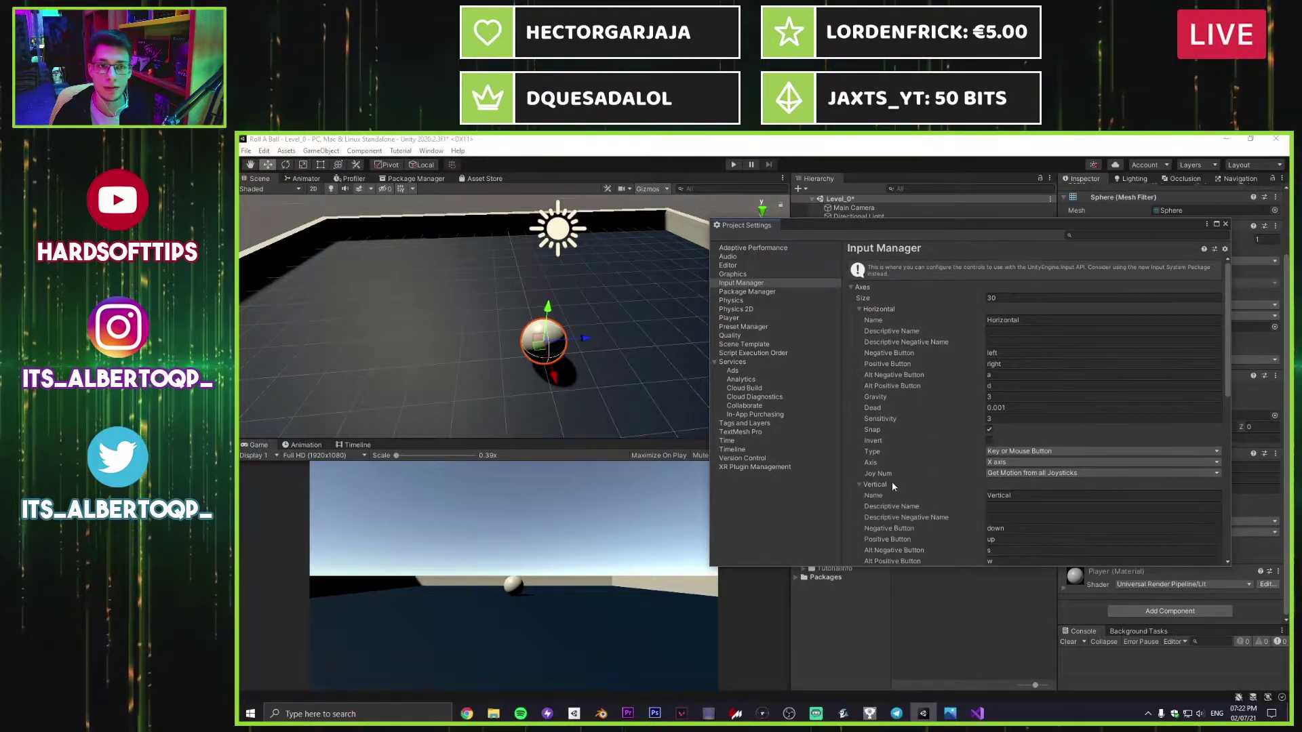
scroll(975, 425, "down", 1)
left_click(1006, 319)
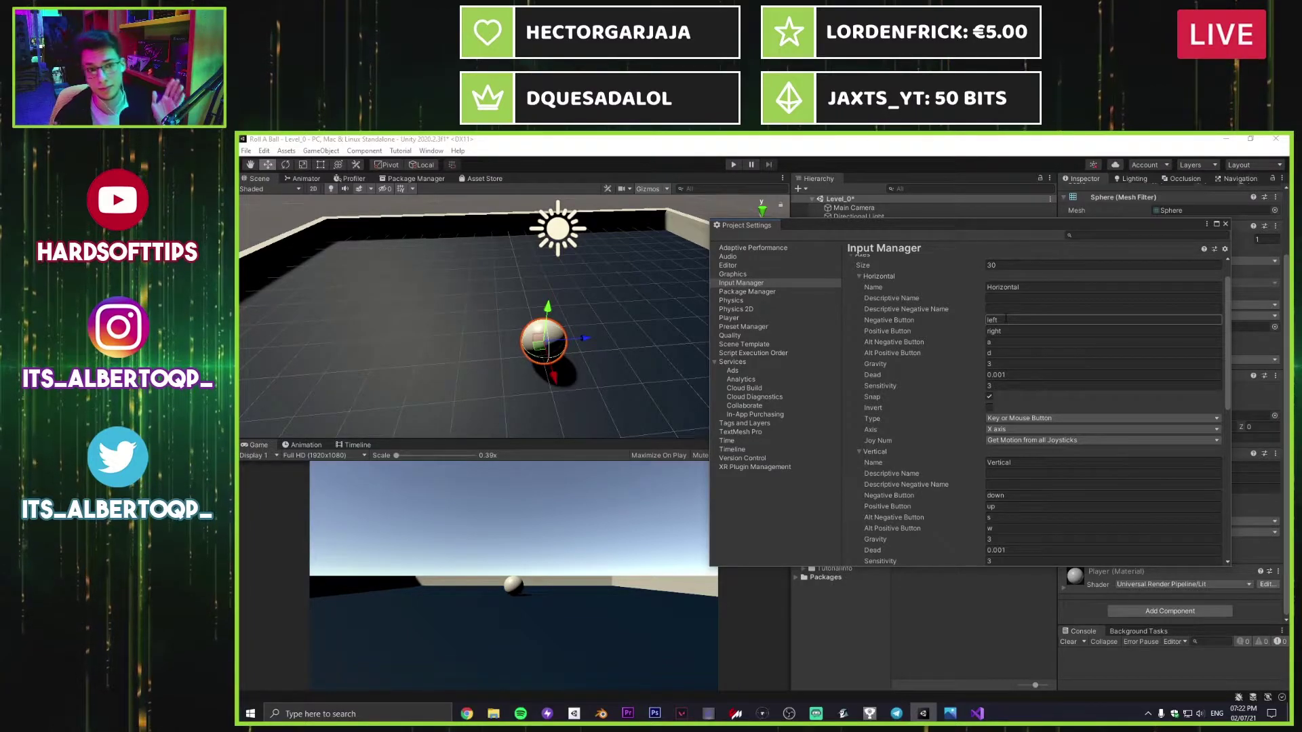
key("Tab")
key("Tab")
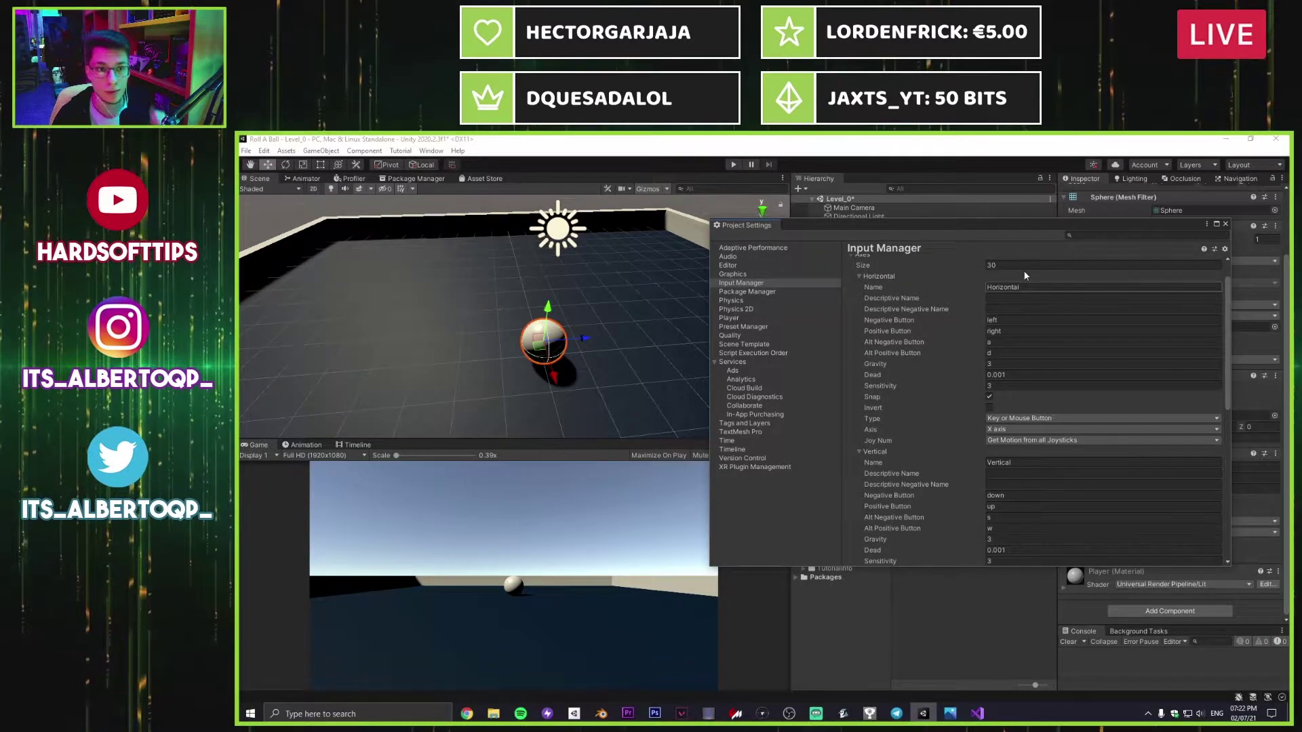
key("Tab")
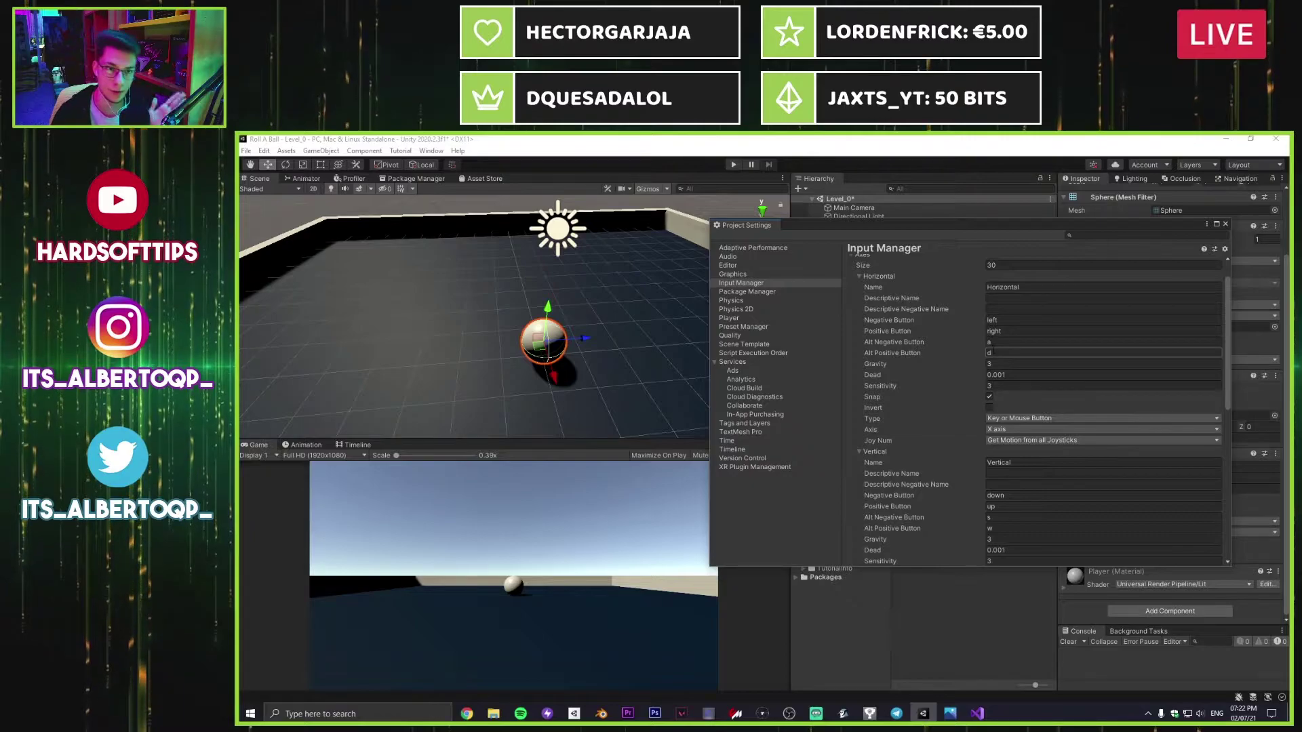
scroll(942, 458, "down", 5)
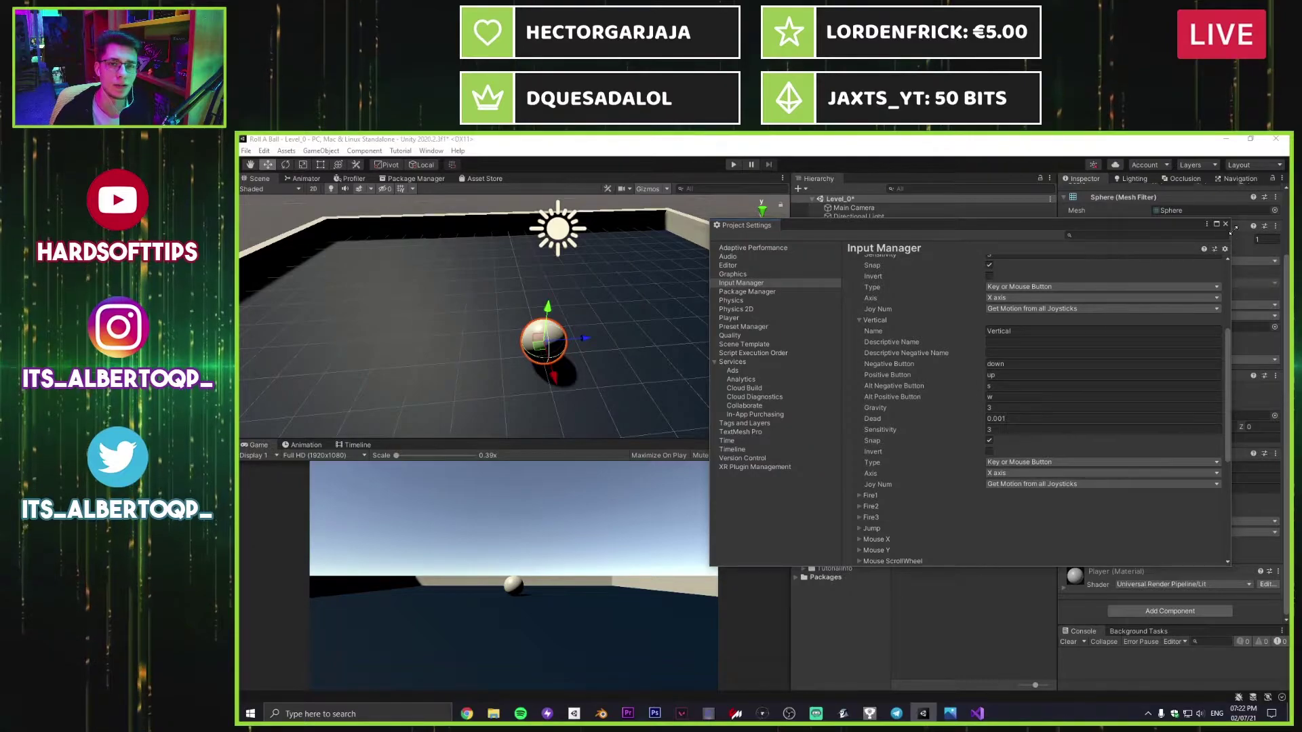
scroll(964, 380, "up", 5)
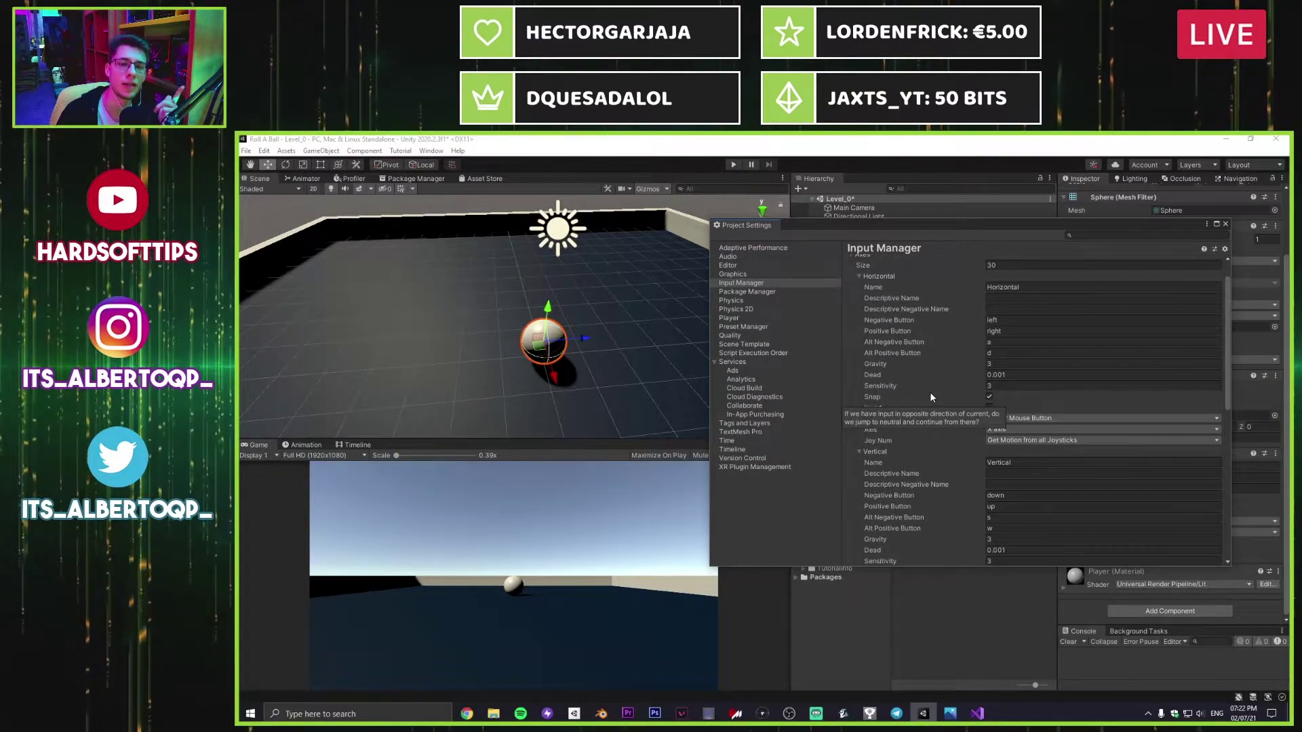
left_click(1226, 224)
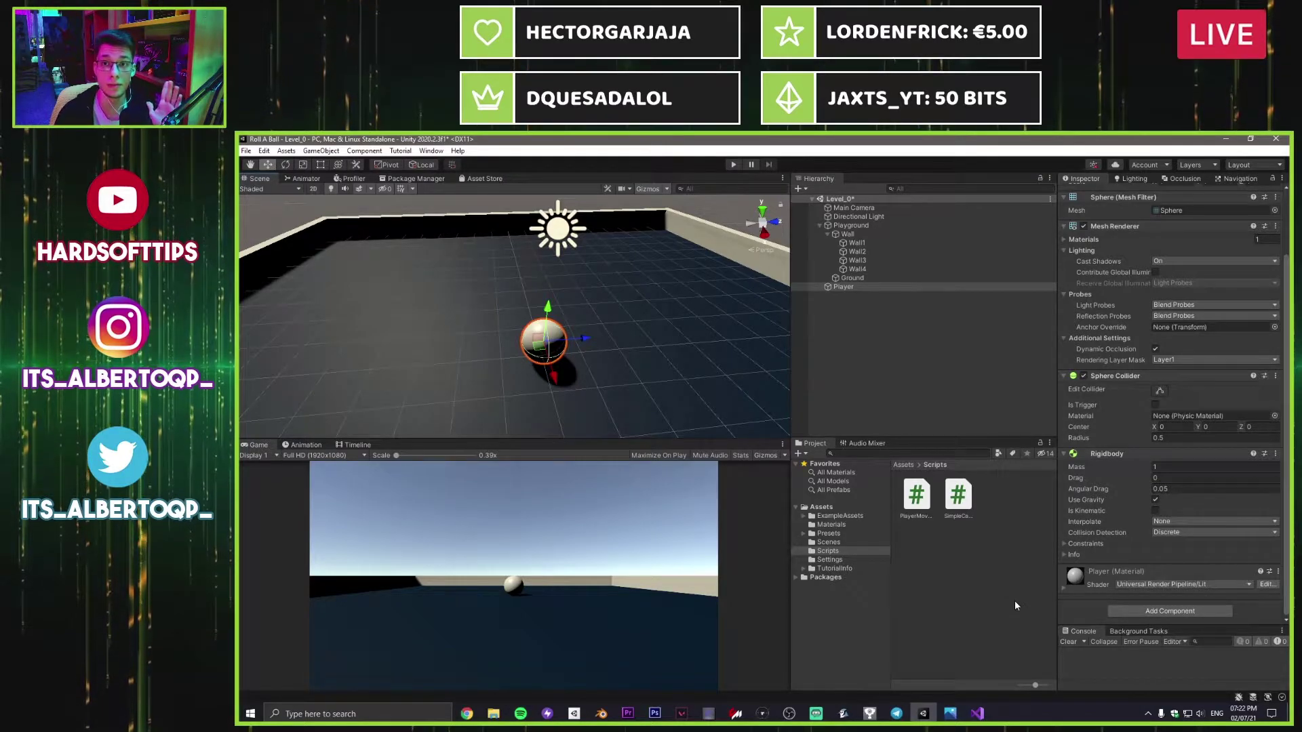
Step: Switch to the PlayerMovement script in Visual Studio and start a float moveHorizontal declaration inside FixedUpdate
left_click(976, 713)
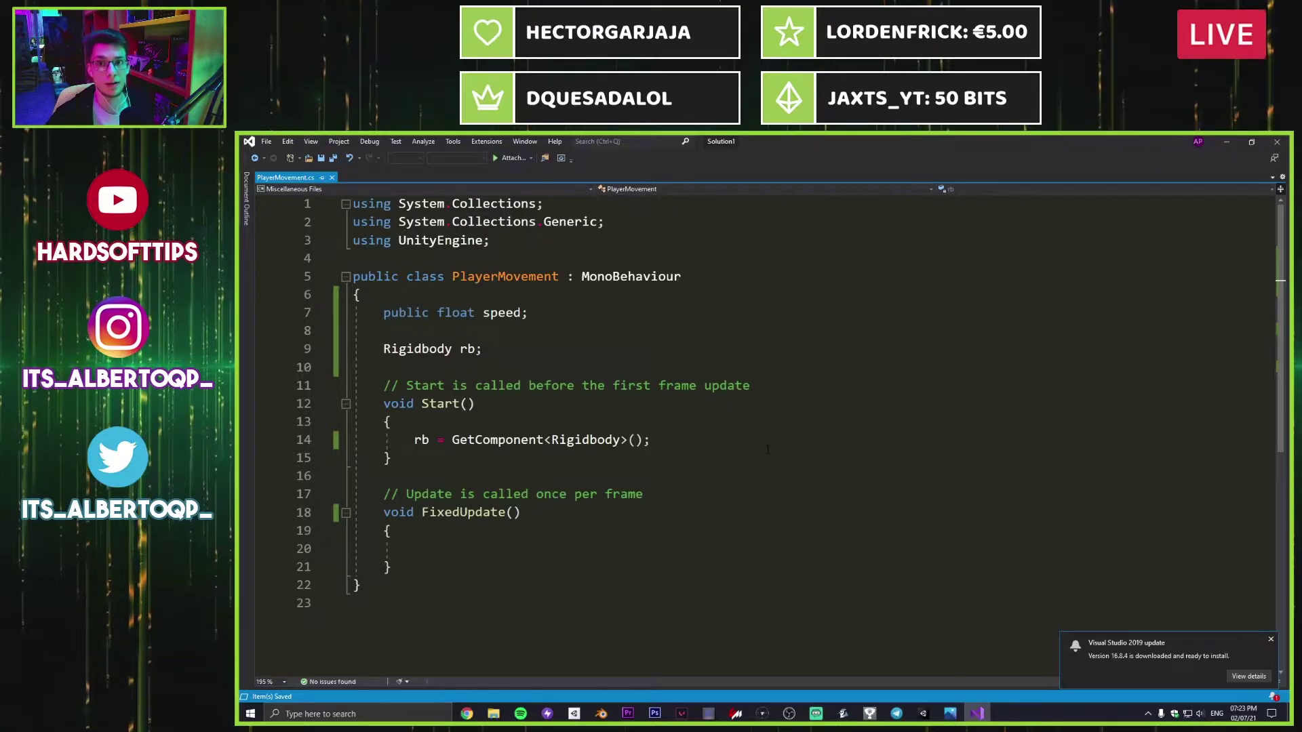
left_click(602, 544)
key("Tab")
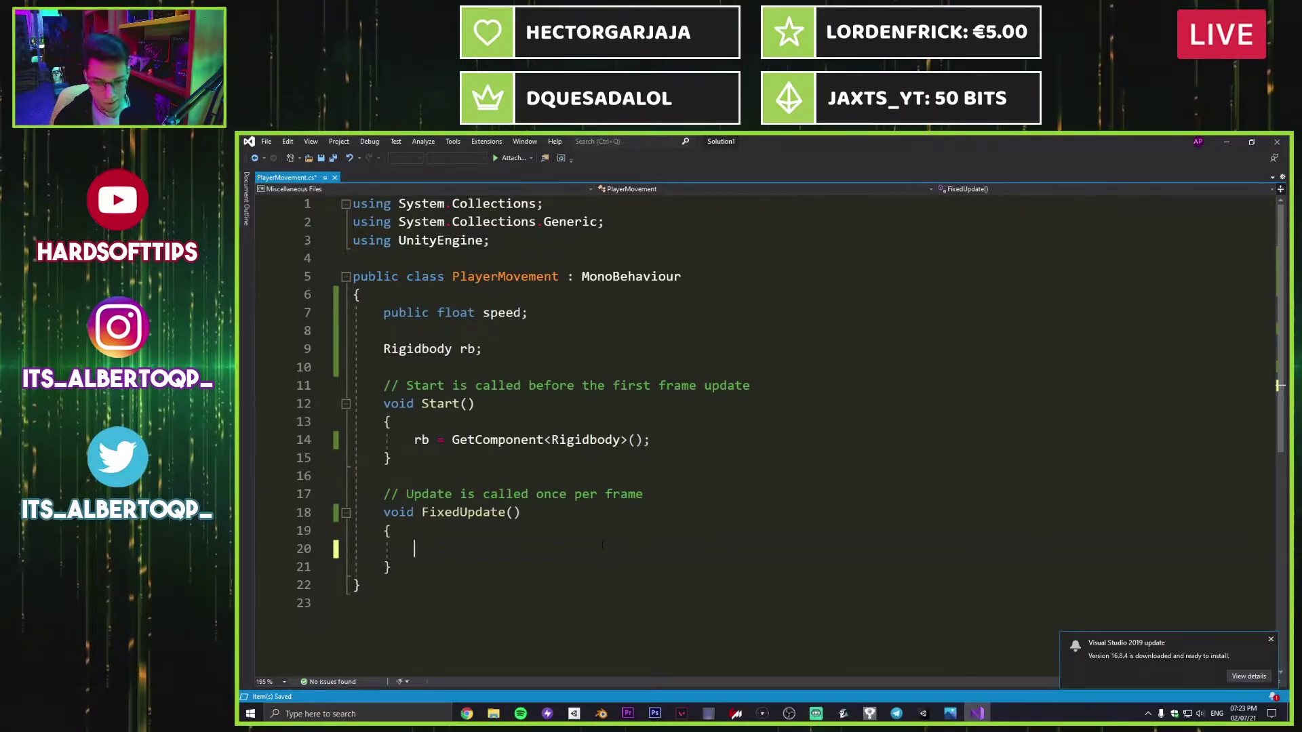
type("float")
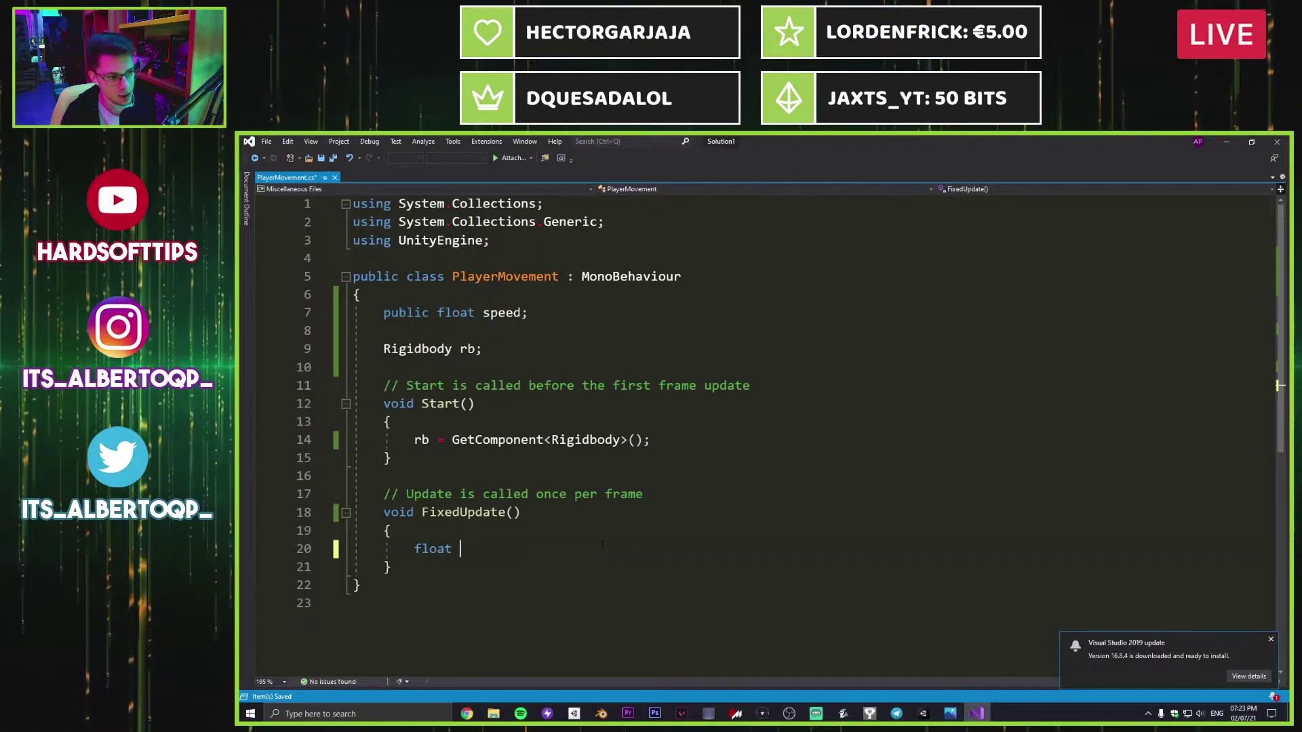
scroll(612, 481, "down", 2)
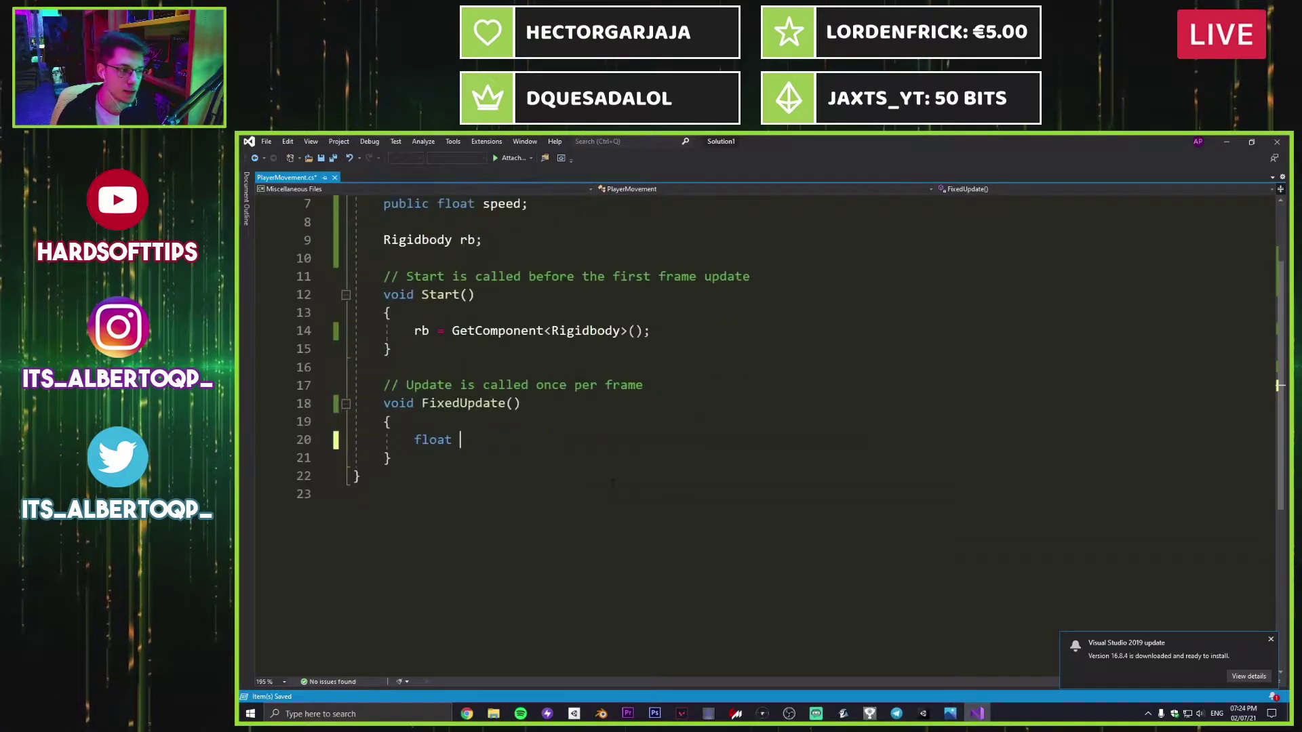
type("moveHo")
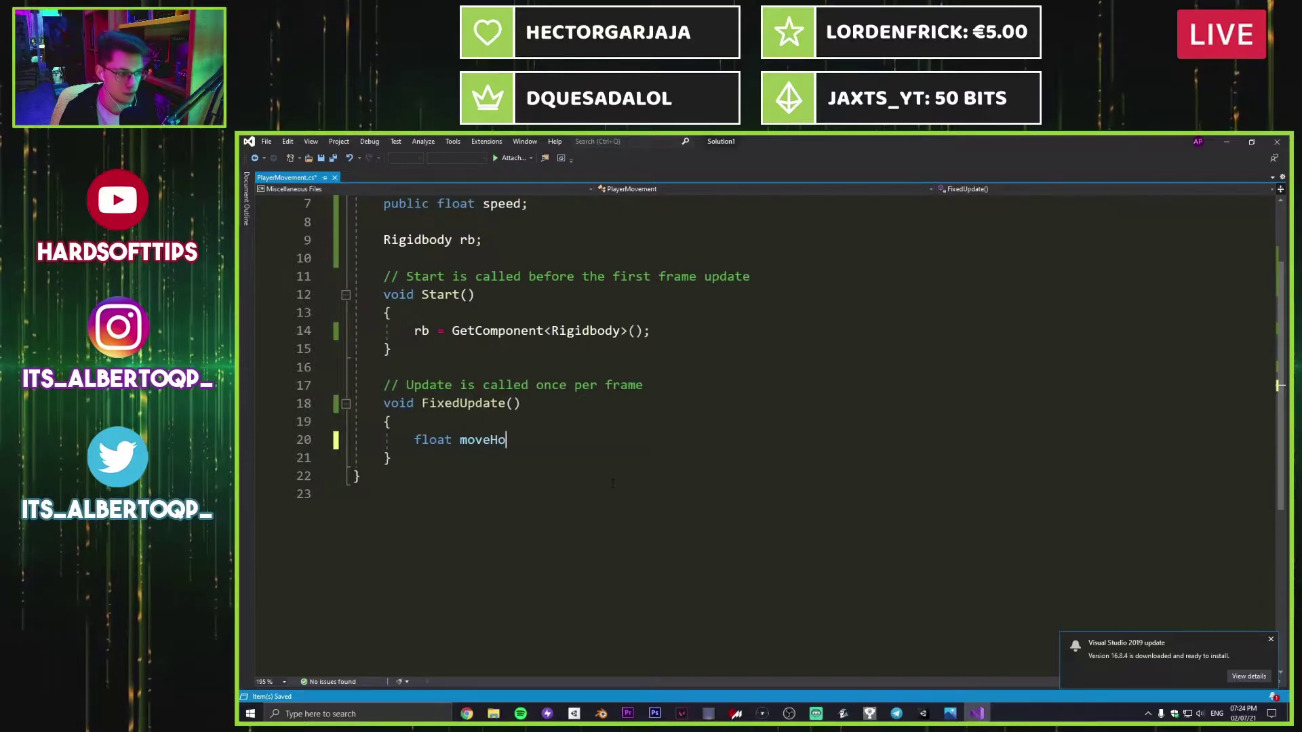
type("rizontal = ")
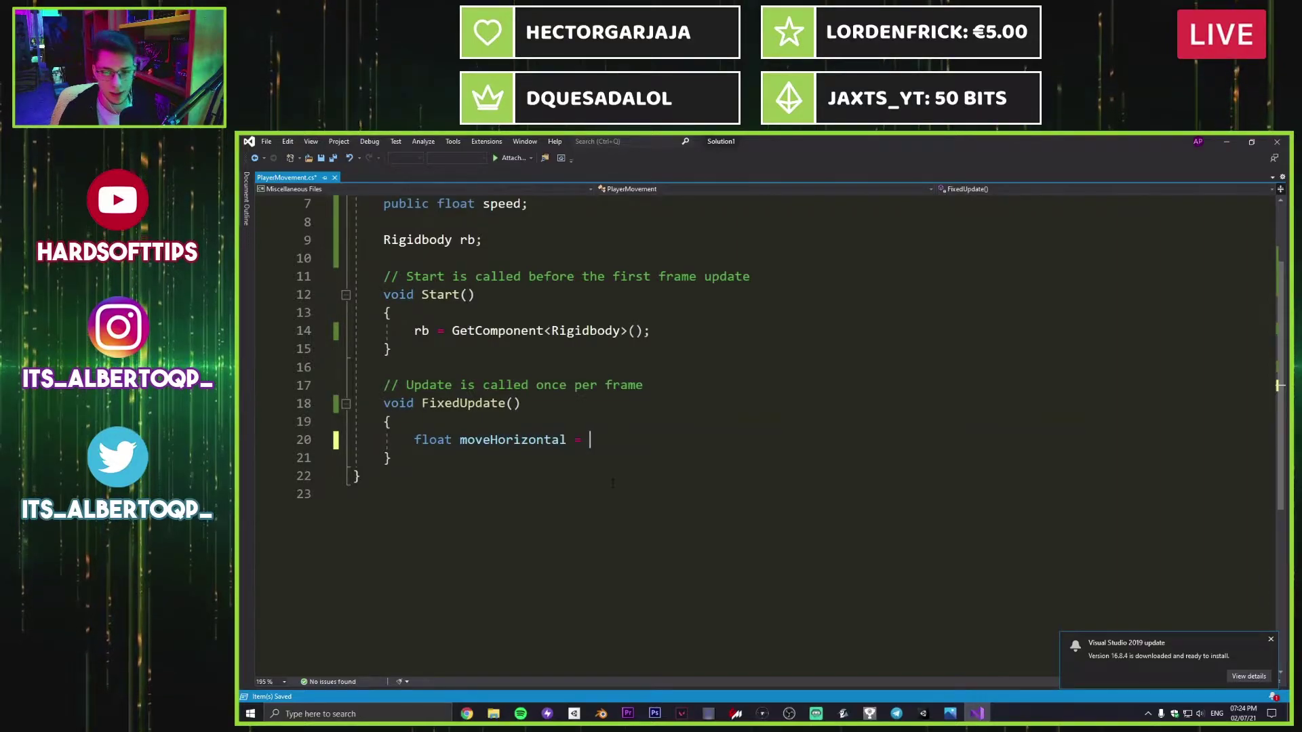
Step: Assign Input.getAxis("Horizontal"); to the moveHorizontal variable
type("In")
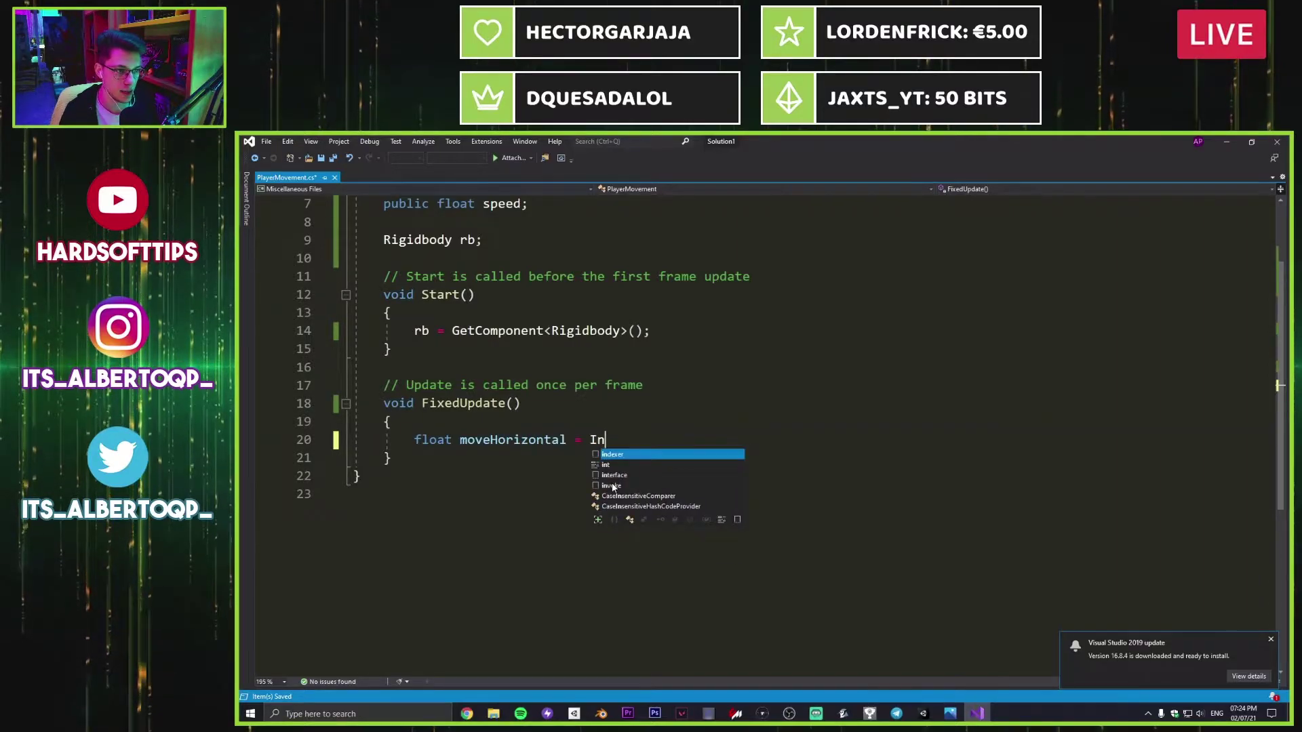
type("put.")
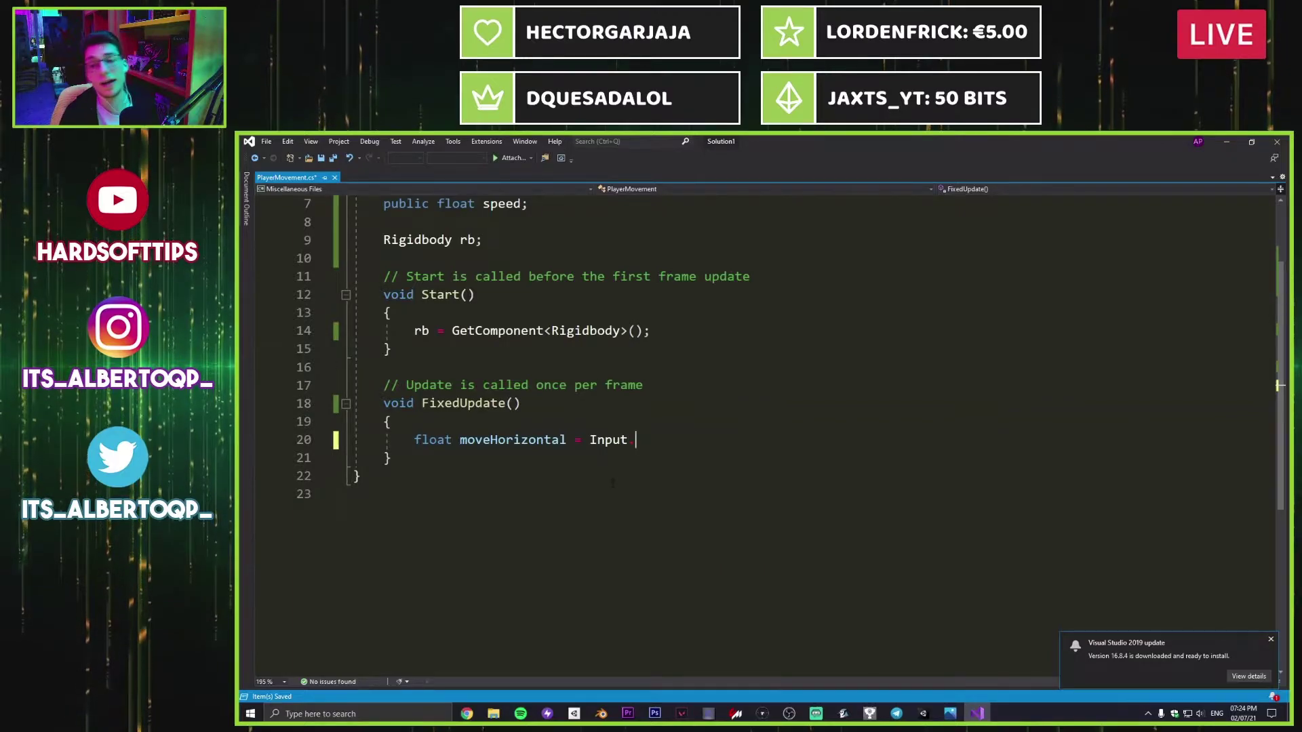
type("get")
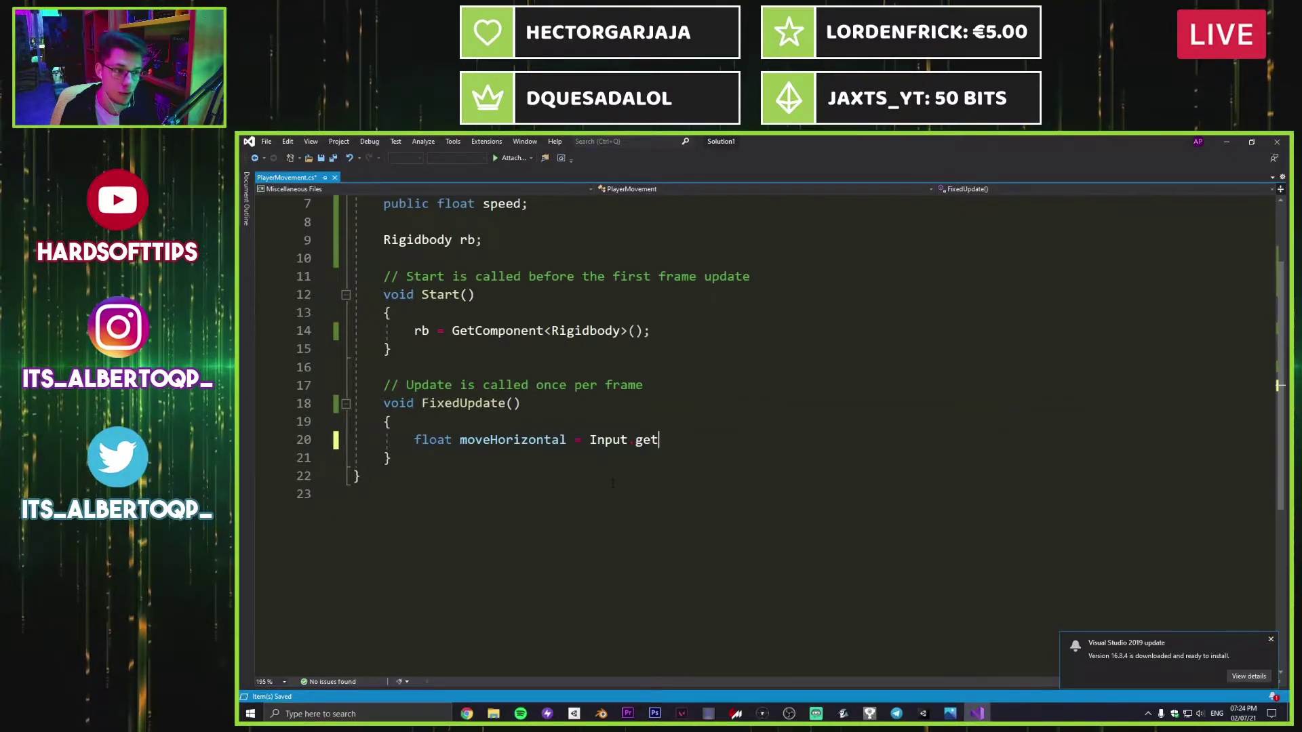
type("Axis();")
key("Left")
key("Left")
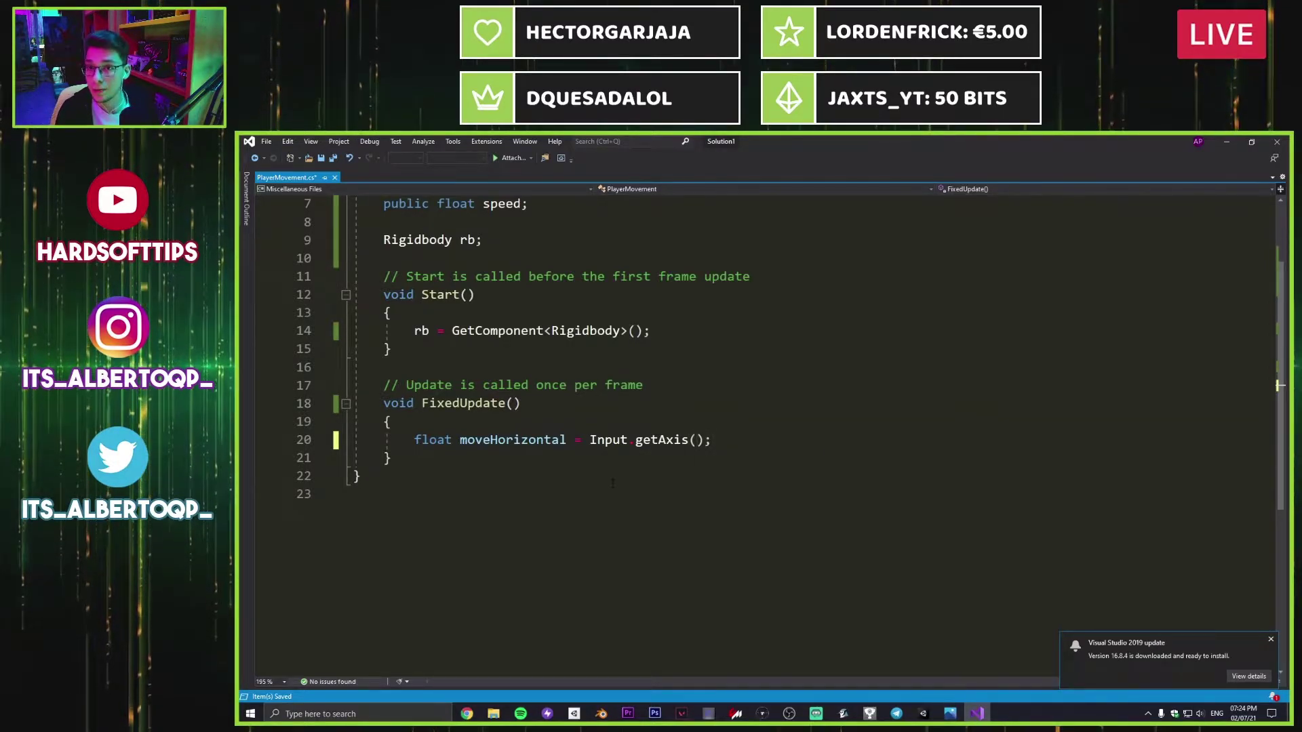
type("\"Horizontal")
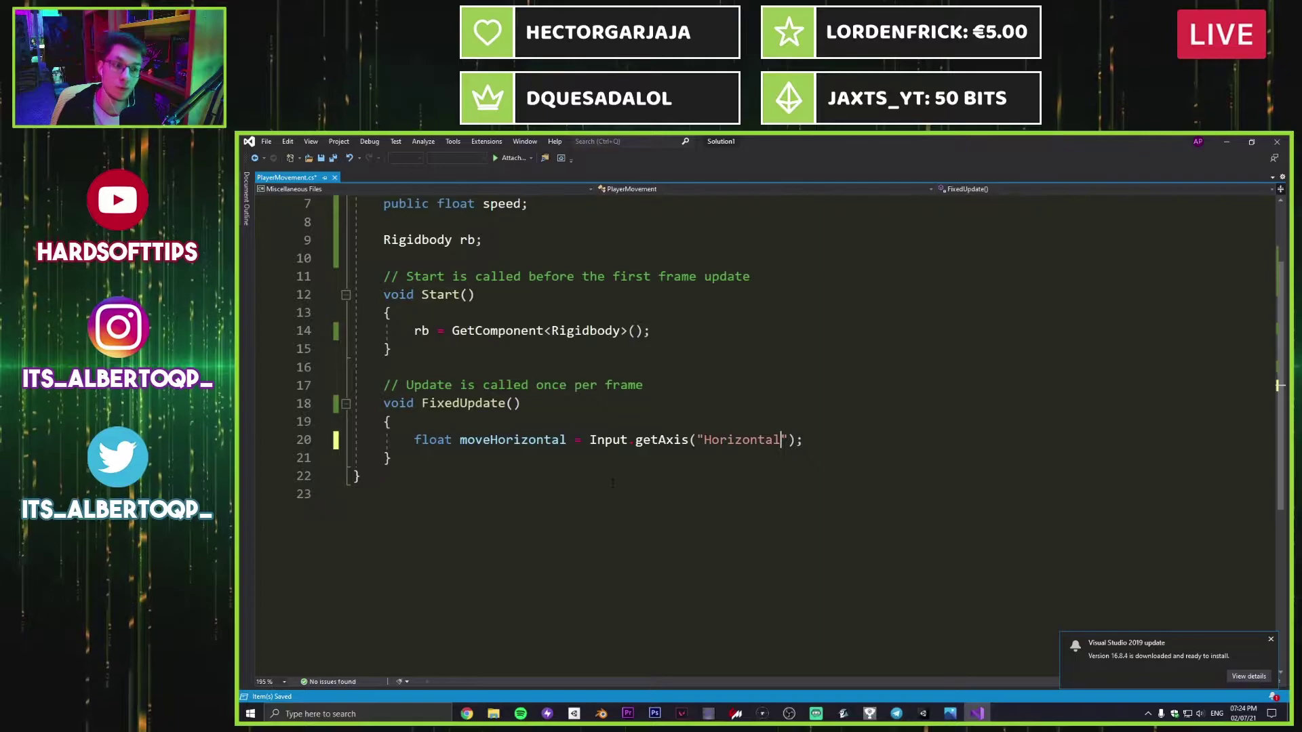
Step: Declare a second float variable named moveVertical on the line below moveHorizontal
key("End")
key("Return")
type("float;")
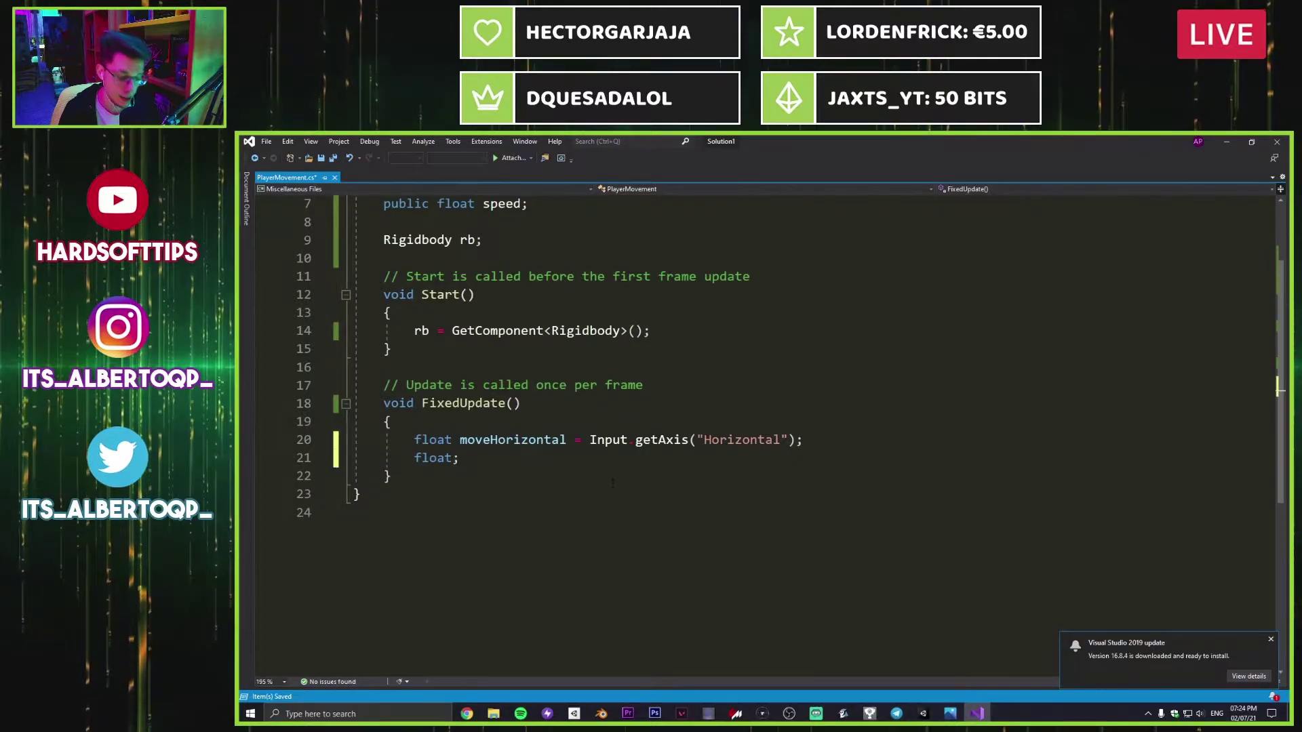
type("moveVertial")
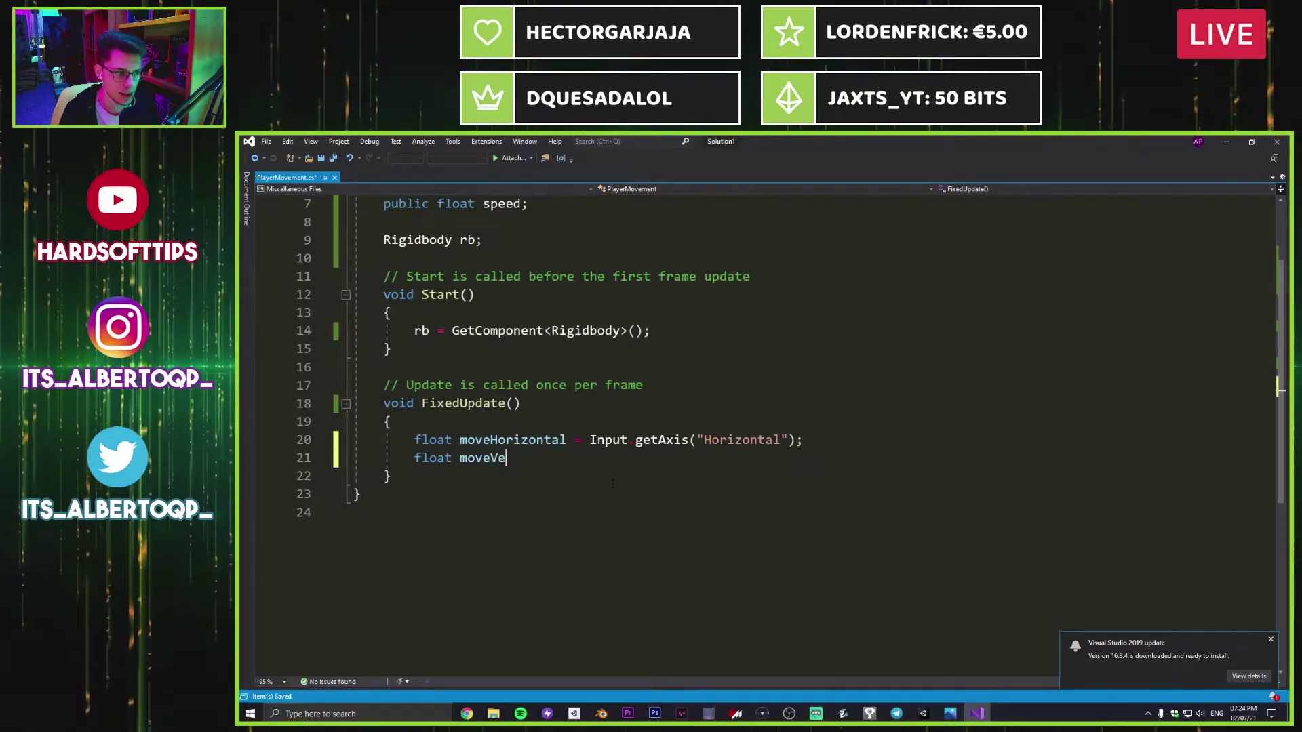
key("BackSpace")
key("BackSpace")
type("cal")
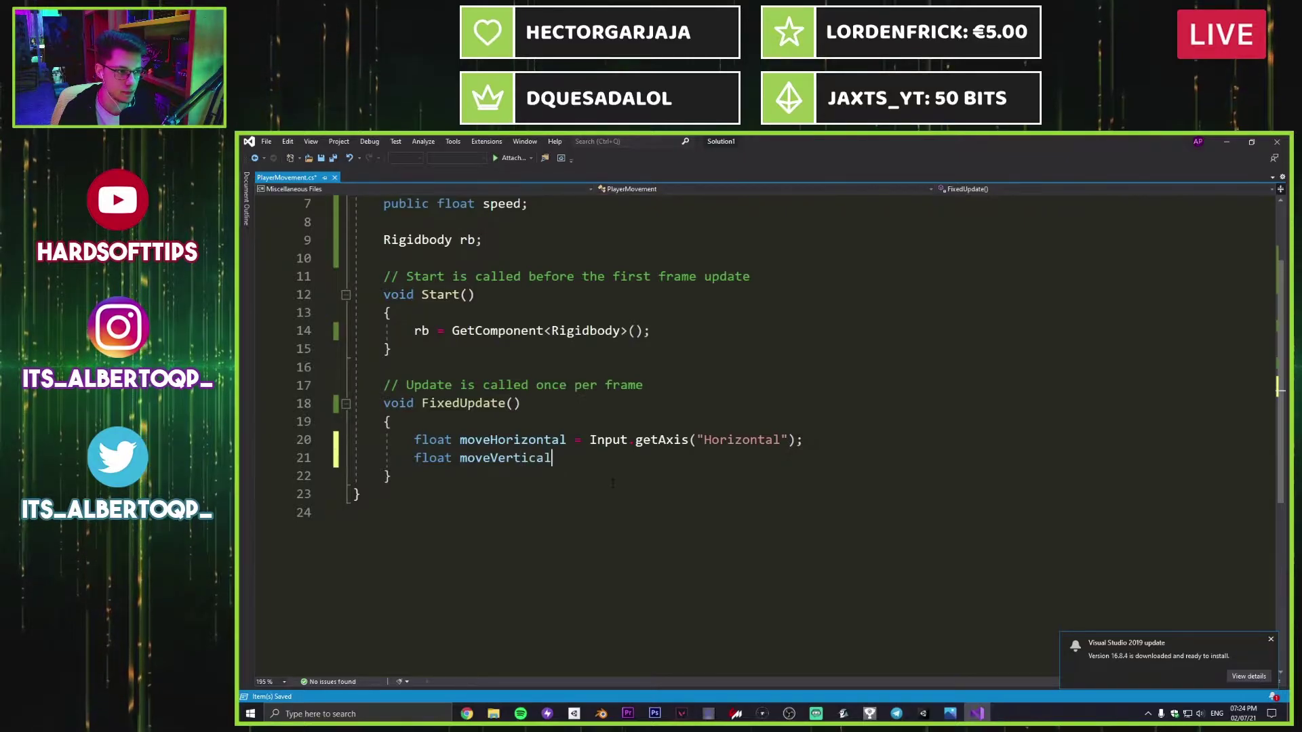
Step: Assign Input.getAxis("Vertical"); to moveVertical, save the script and add two new lines below it
type(" = ")
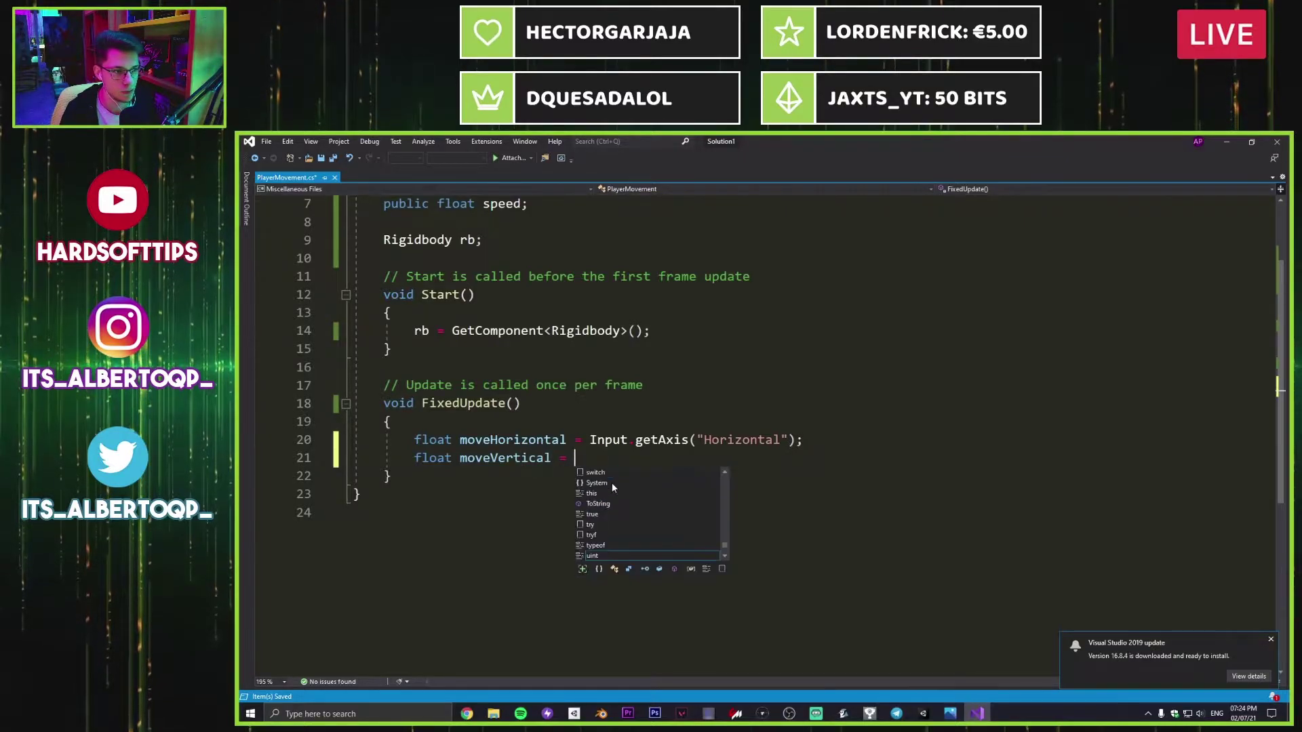
type("Input.get")
type("Axis")
type("(\"")
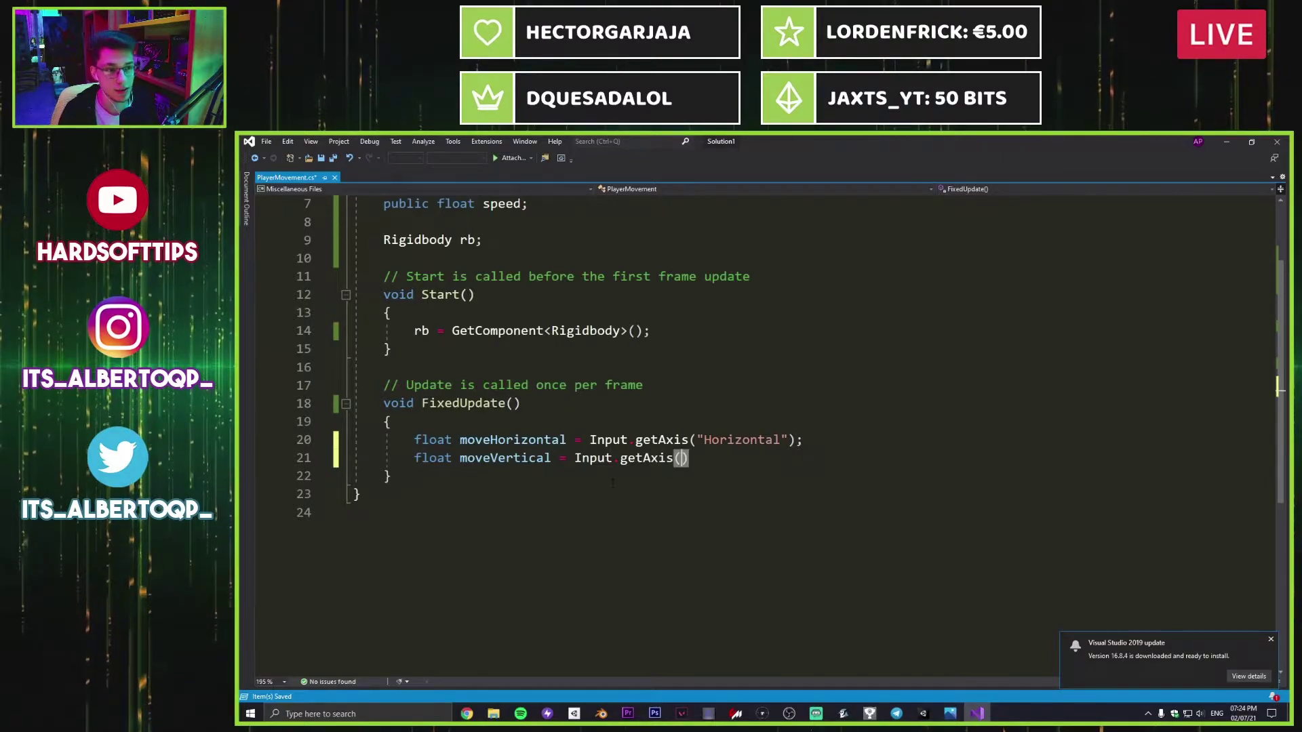
type("Vertical\")")
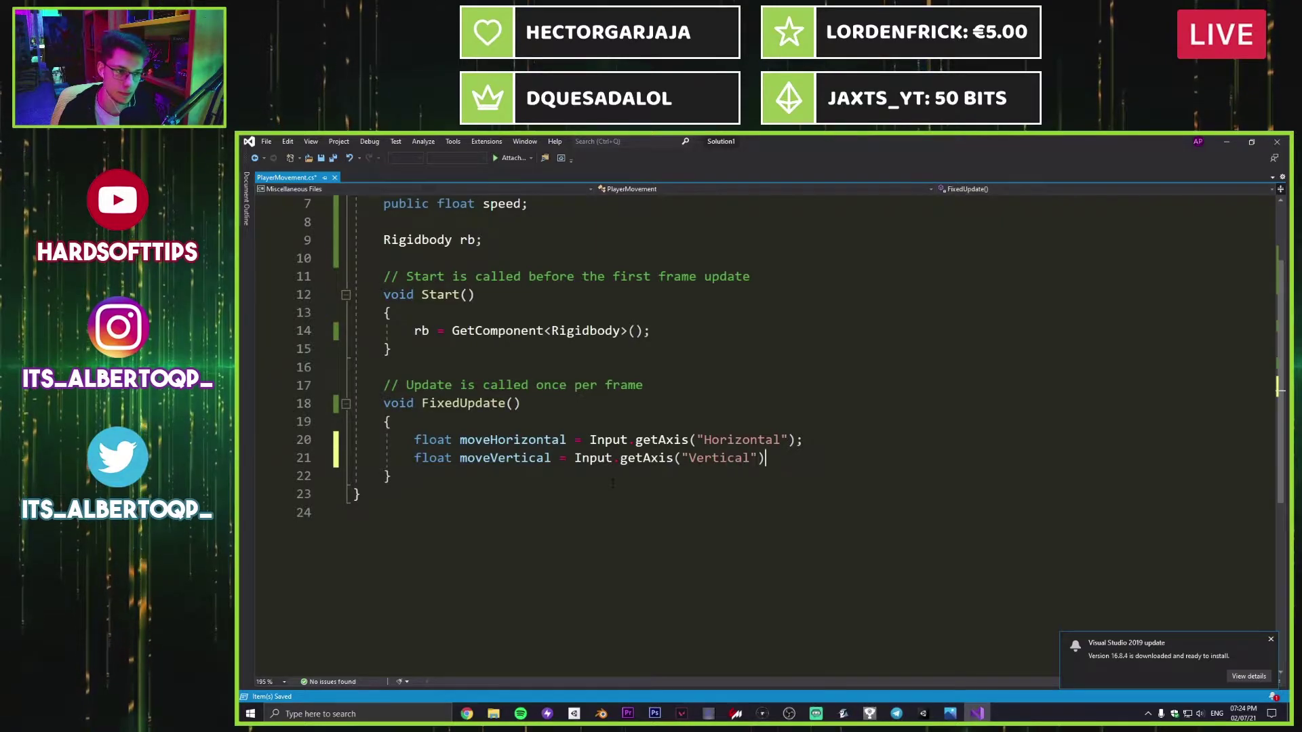
type(";")
key("ctrl+s")
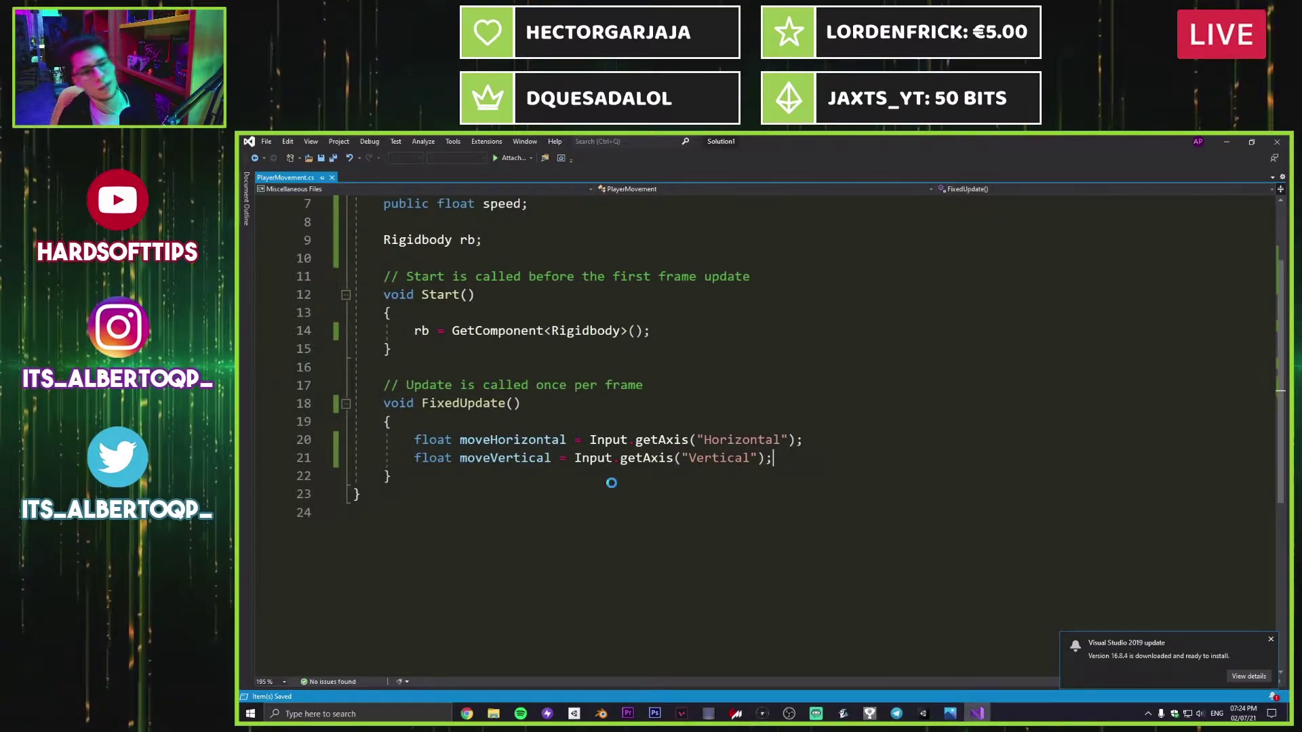
key("Return")
key("Return")
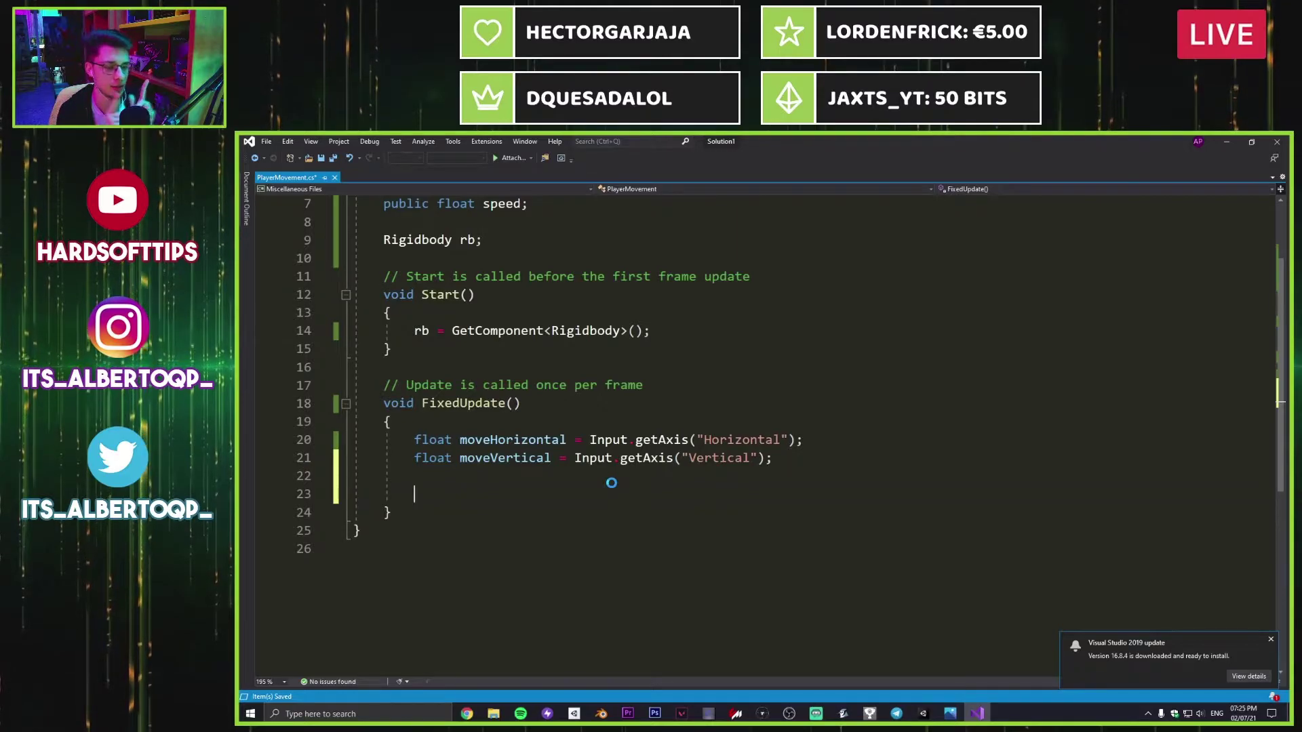
Step: Open Paint, sketch upward, rightward, diagonal and leftward direction arrows from a common origin, and close it without saving
key("super")
type("paint")
key("Return")
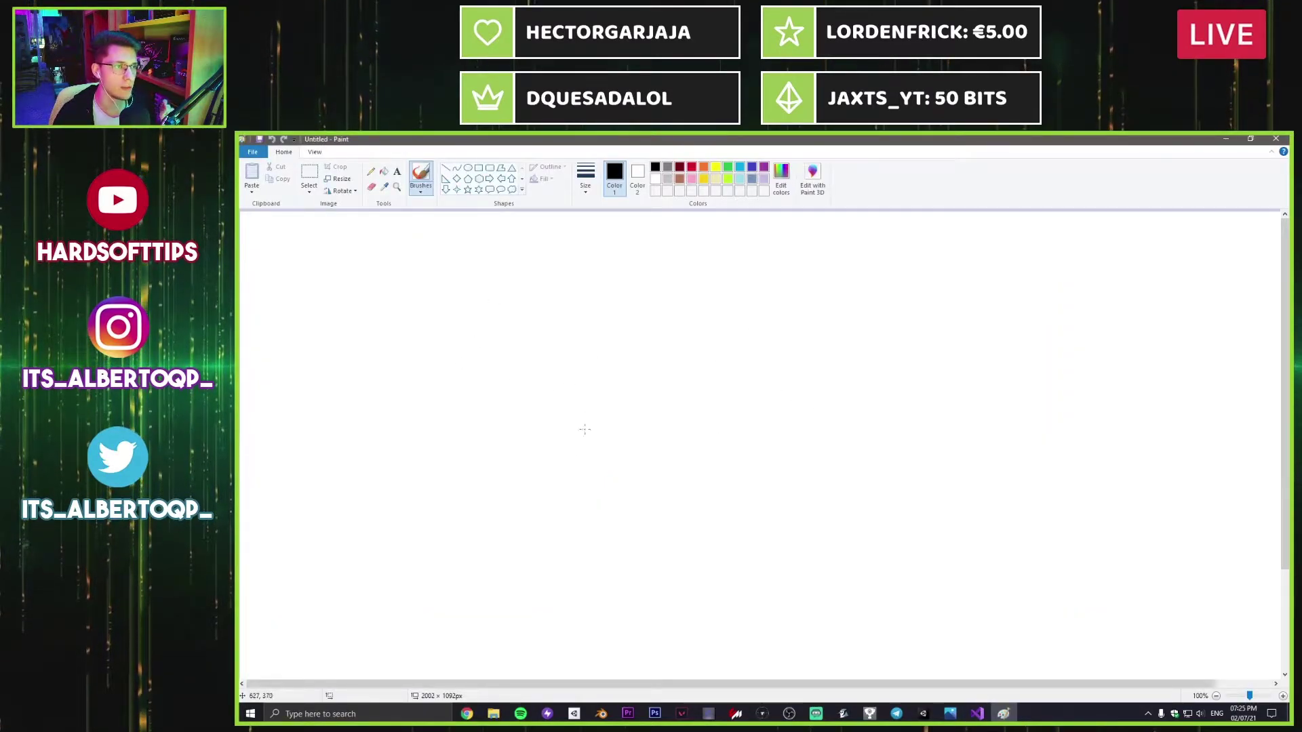
mouse_move(587, 473)
left_mouse_down()
mouse_move(590, 265)
mouse_move(624, 330)
mouse_move(762, 467)
left_mouse_up()
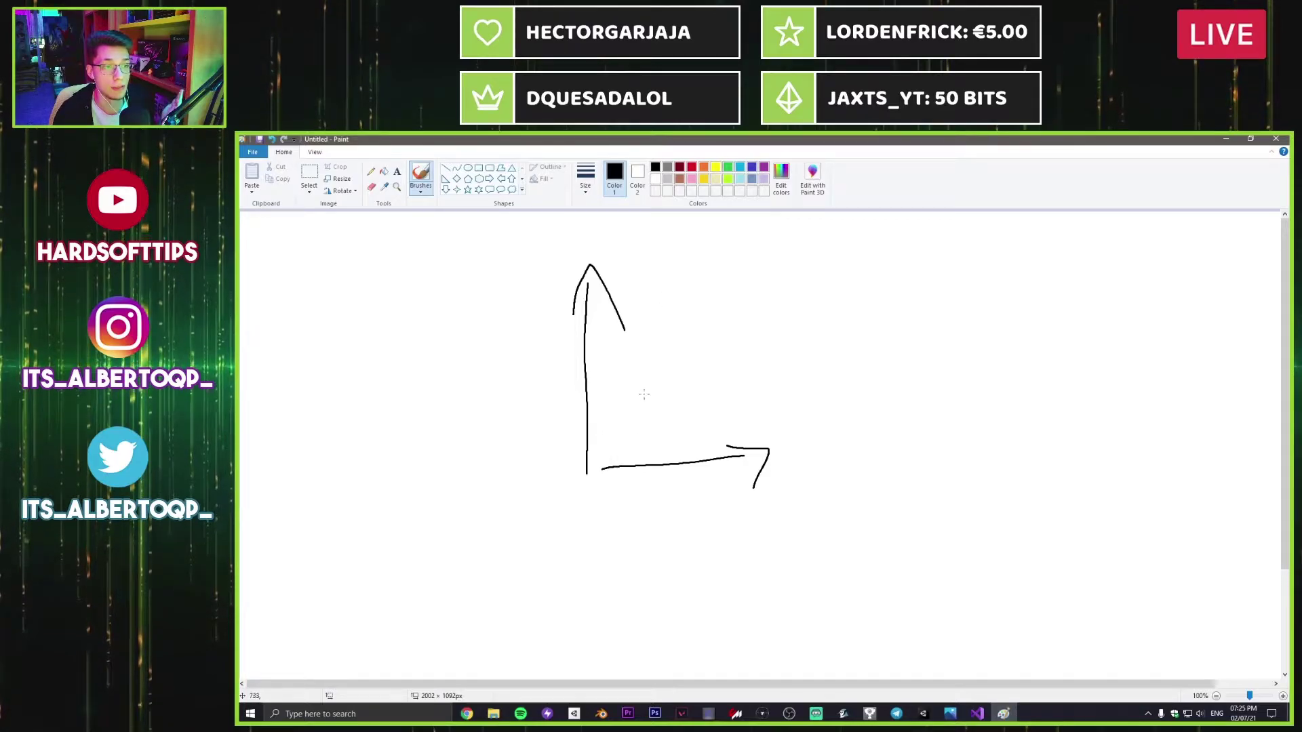
mouse_move(580, 472)
left_mouse_down()
mouse_move(694, 319)
mouse_move(733, 414)
left_mouse_up()
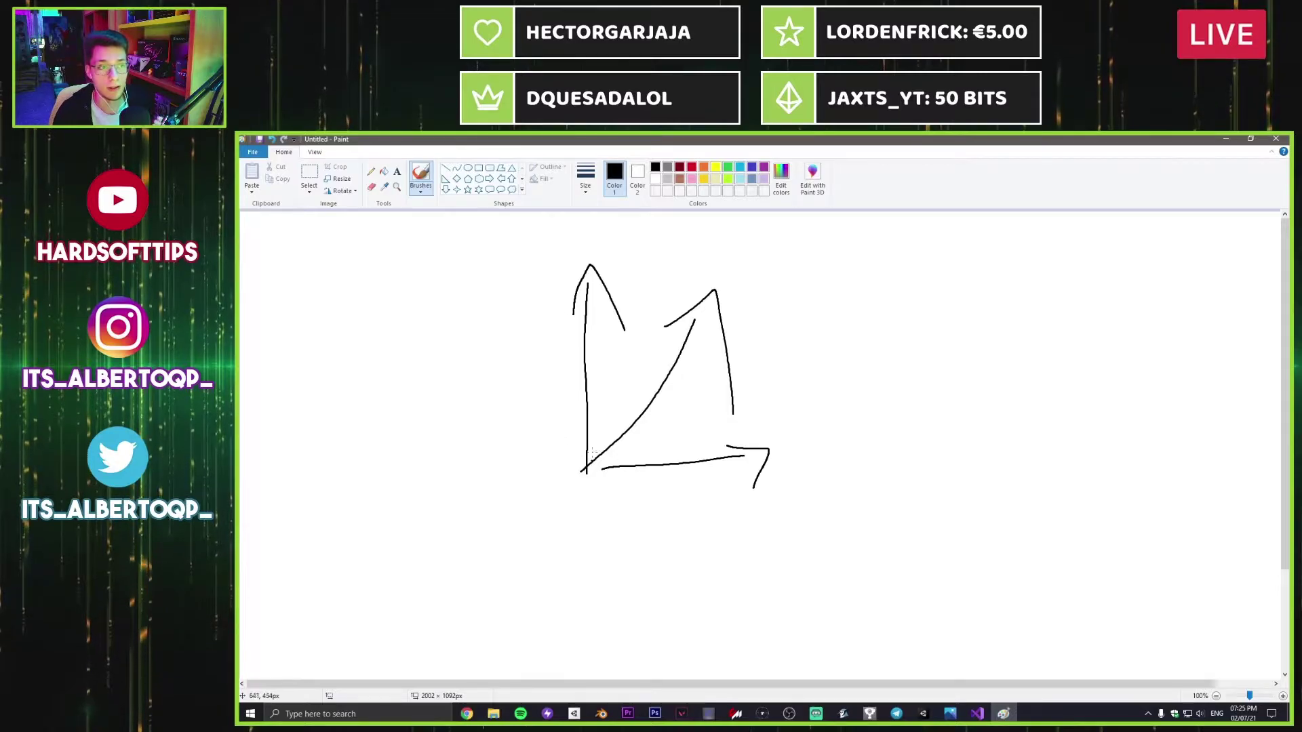
left_click_drag(566, 319, 627, 331)
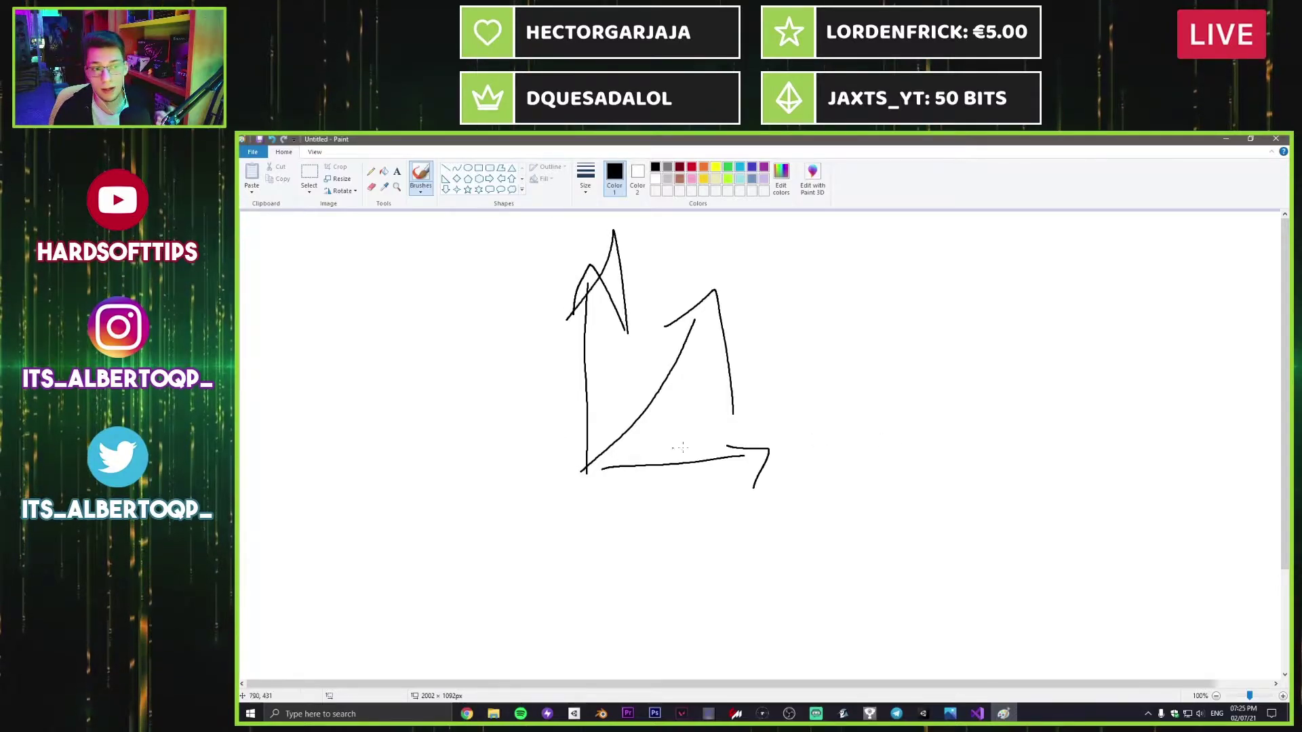
left_click_drag(600, 464, 421, 476)
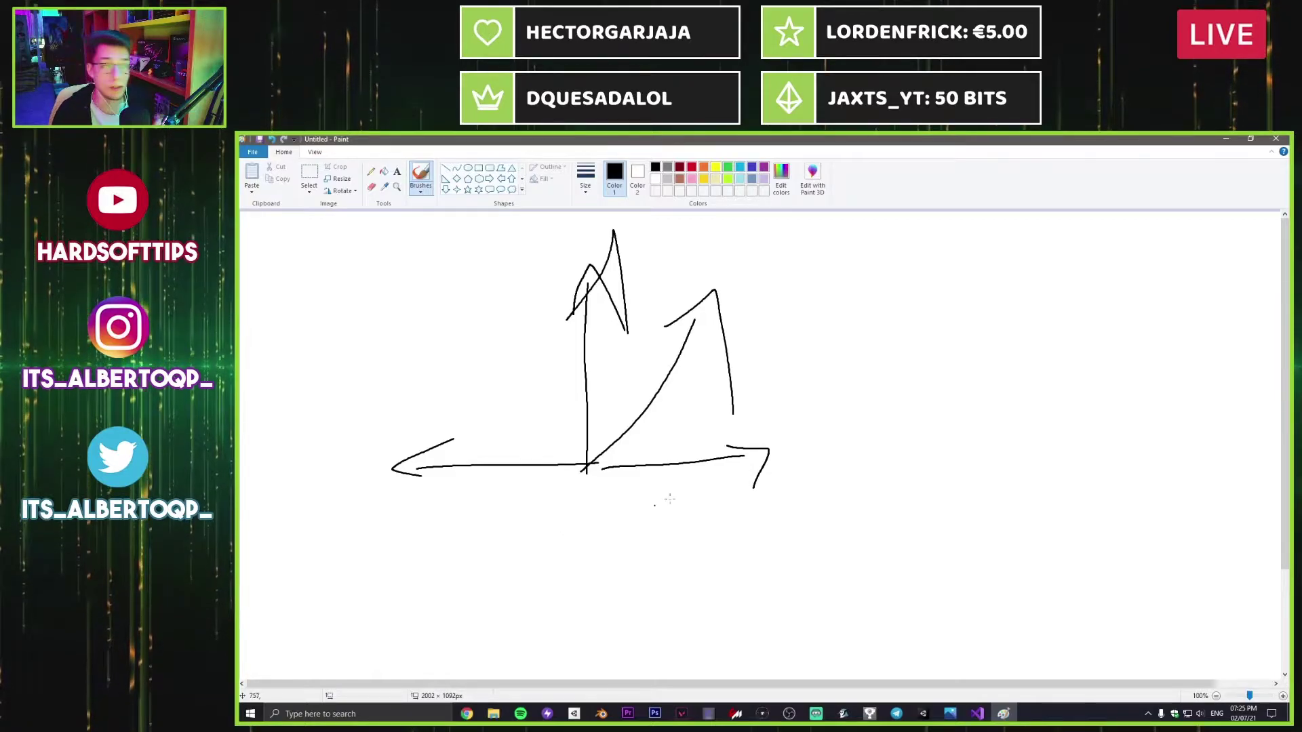
key("alt+F4")
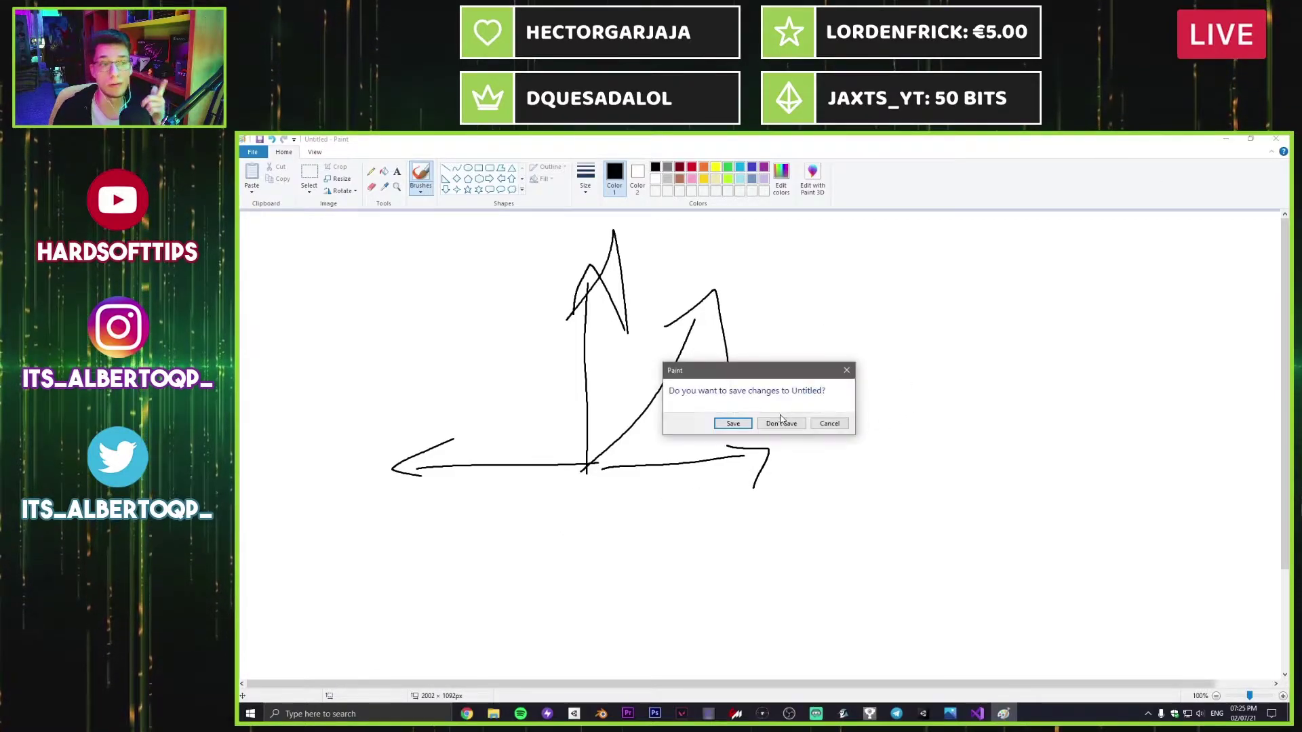
left_click(780, 421)
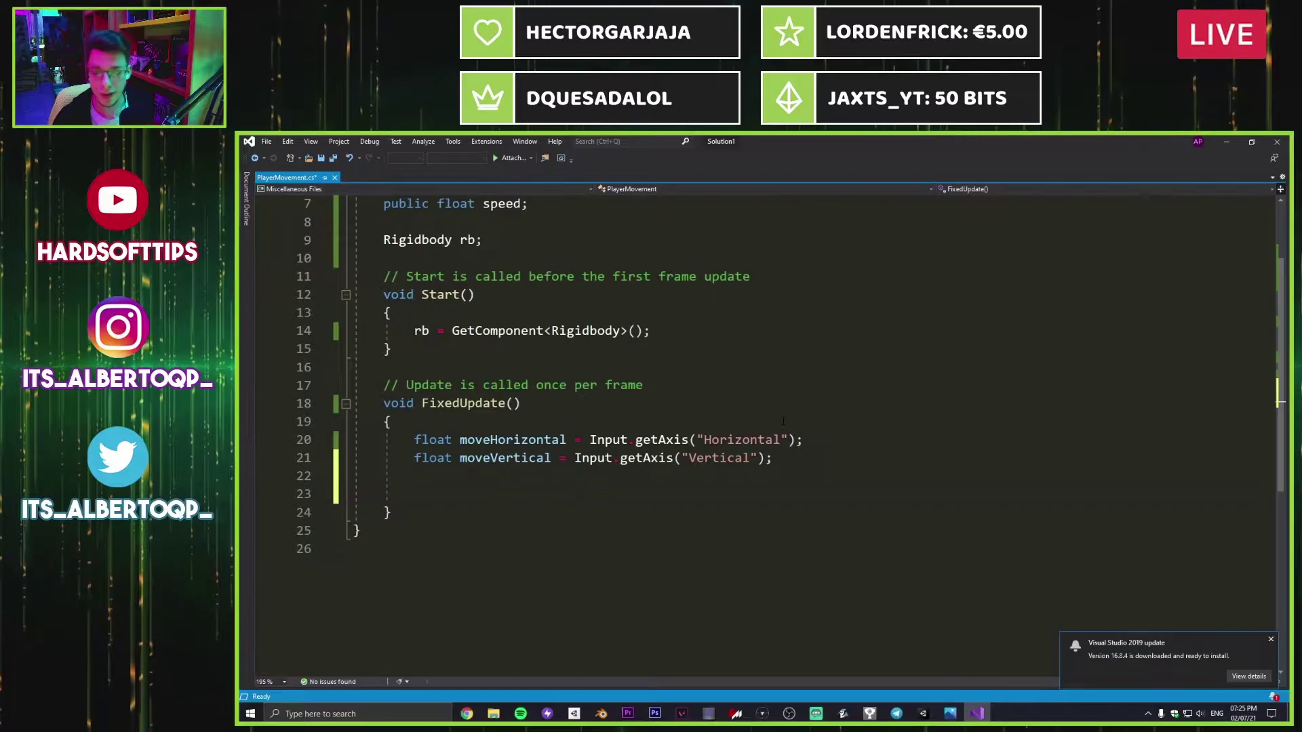
Step: Declare Vector3 movement = new Vector3(); below the axis variables in FixedUpdate
type("Vector3")
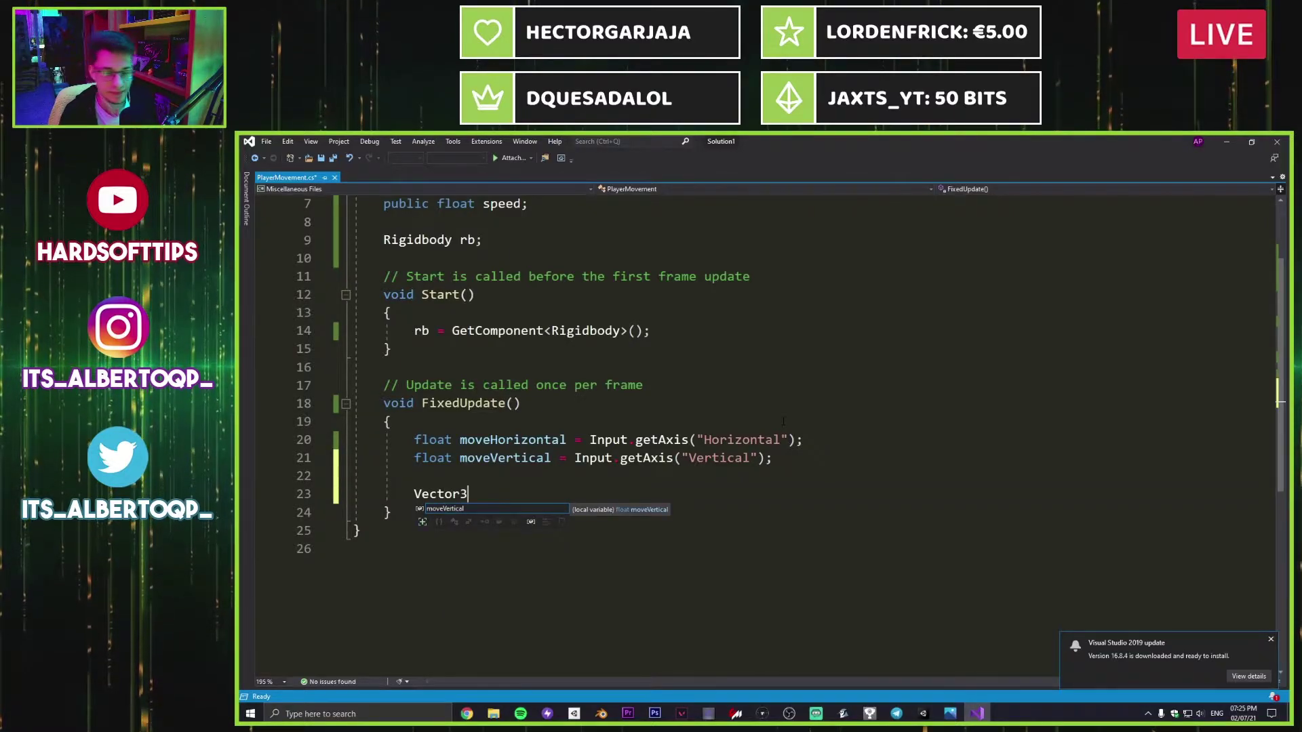
type(" movement ")
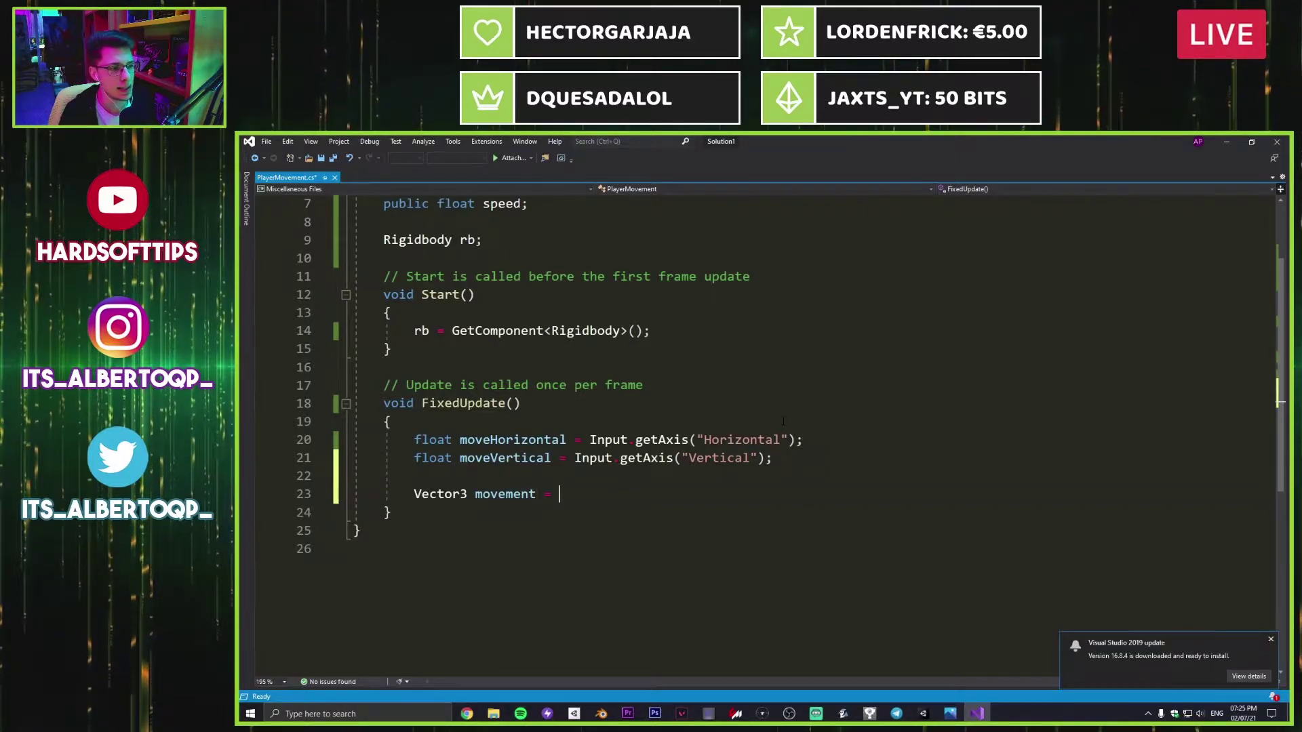
type("= new Vector3")
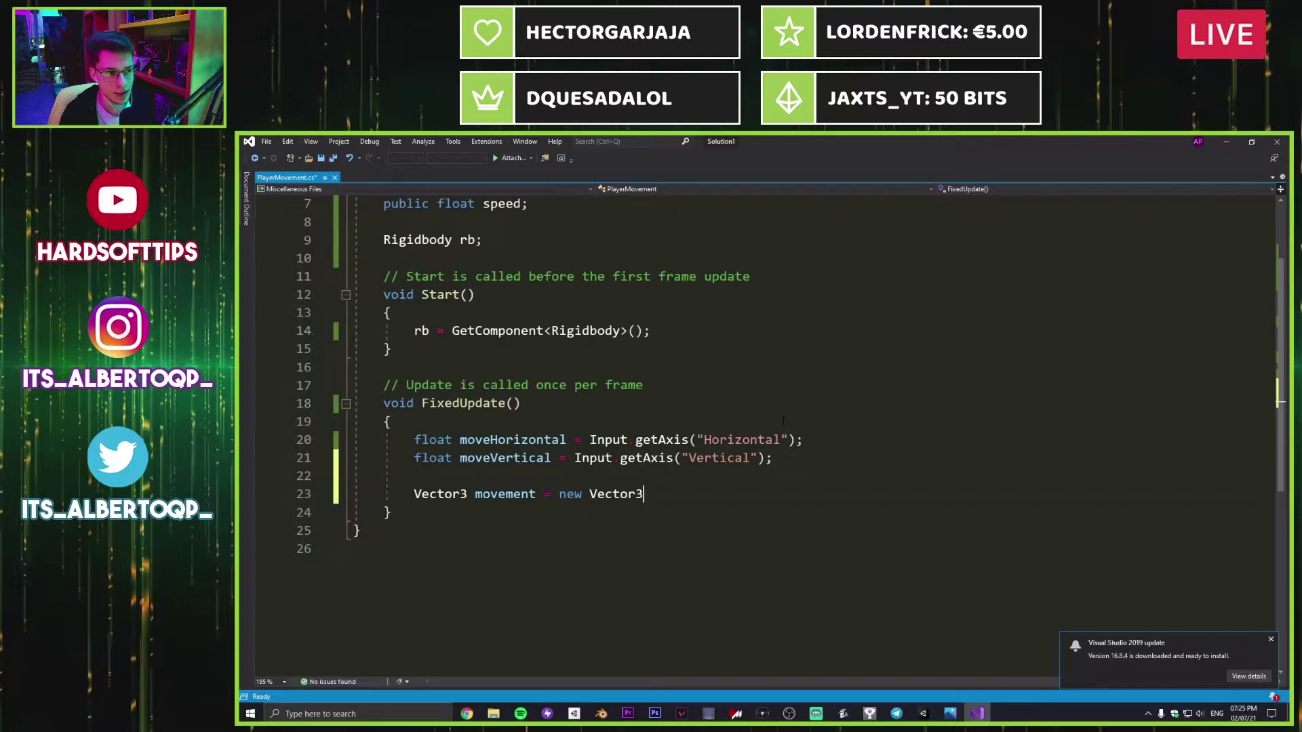
type("()")
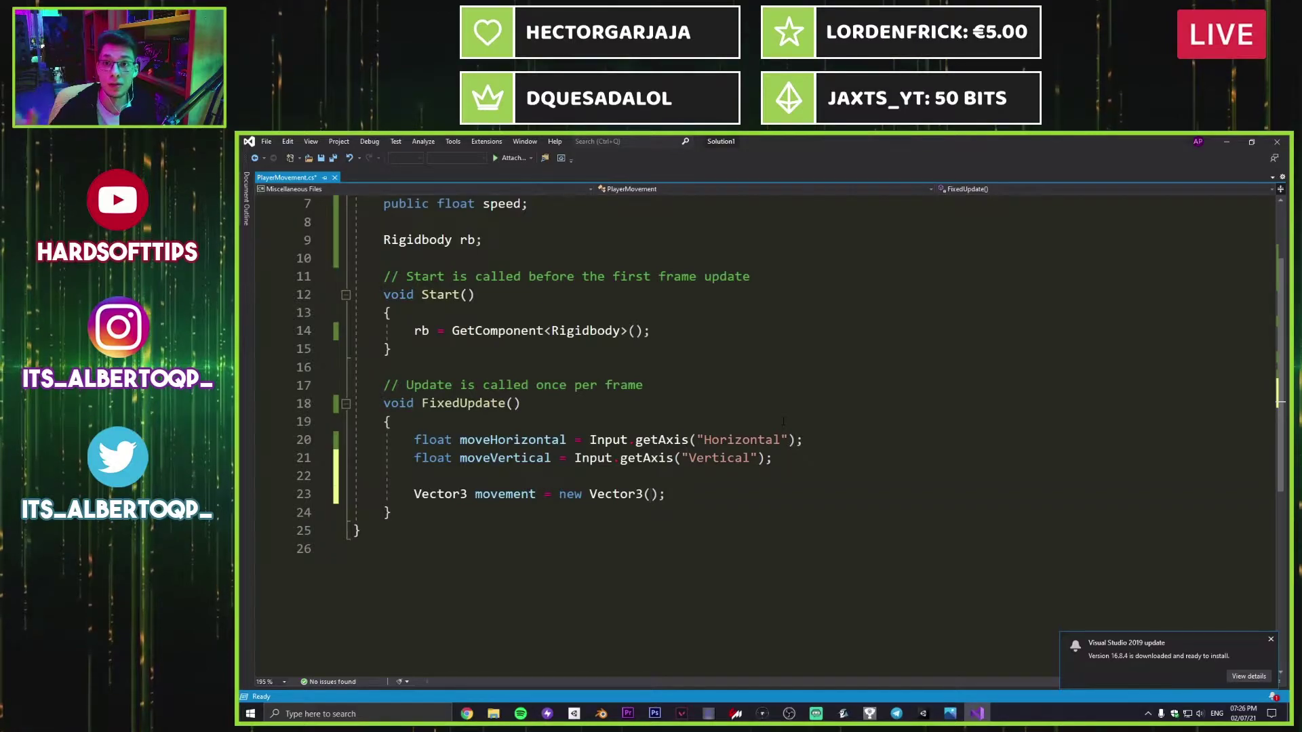
Step: Fill in the movement vector's arguments as moveHorizontal, 0.0f, moveVertical and save the script
type("movre")
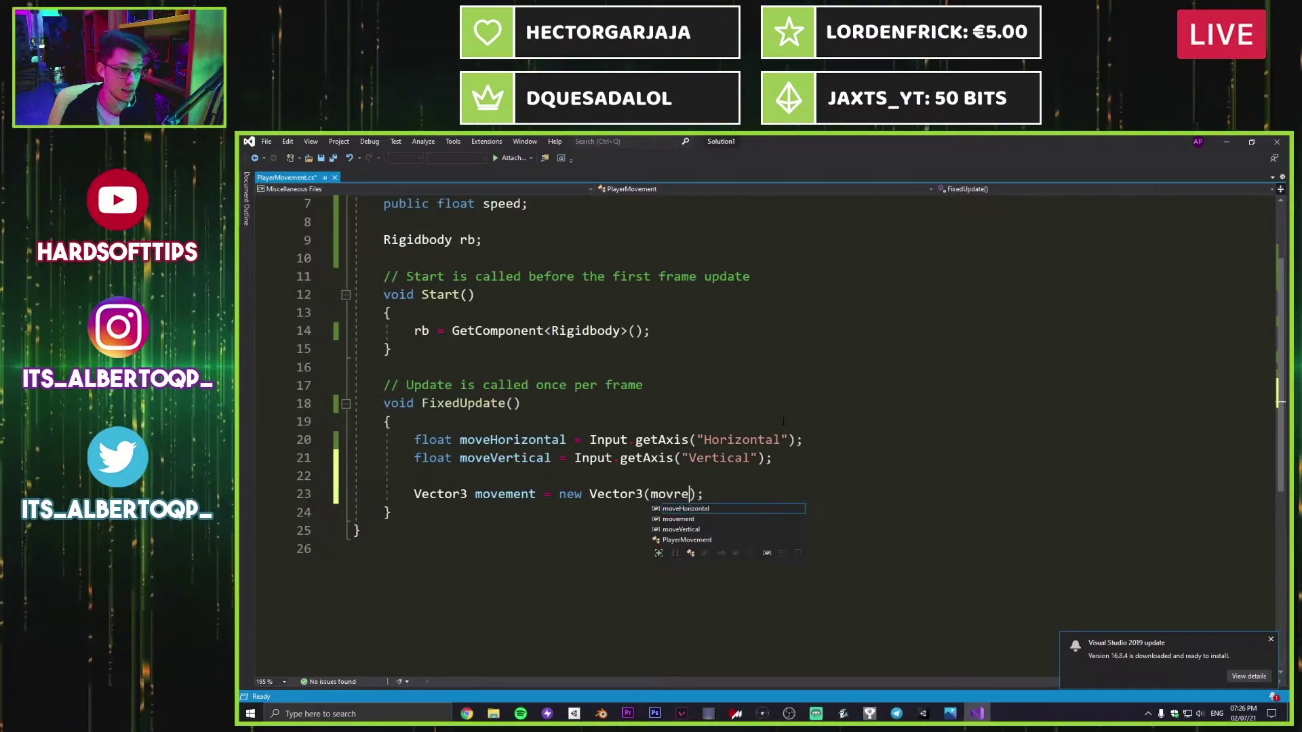
key("Tab")
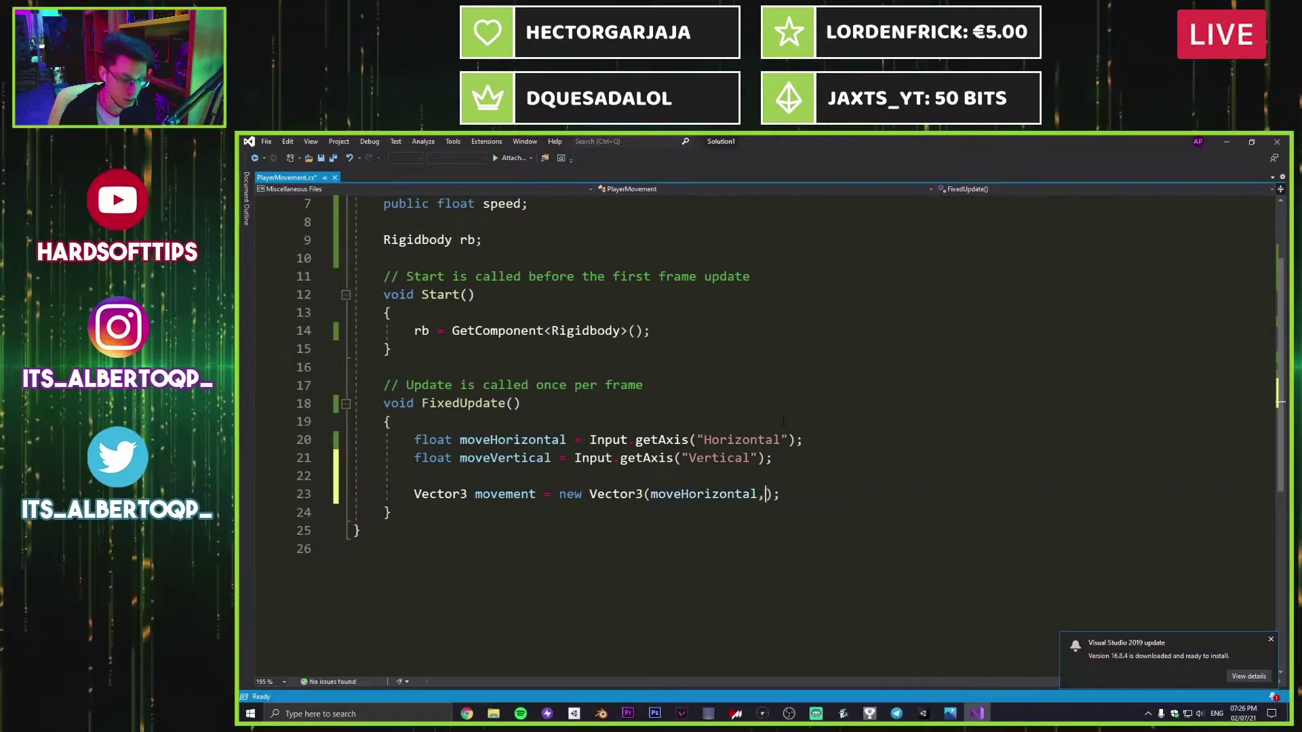
type(", ")
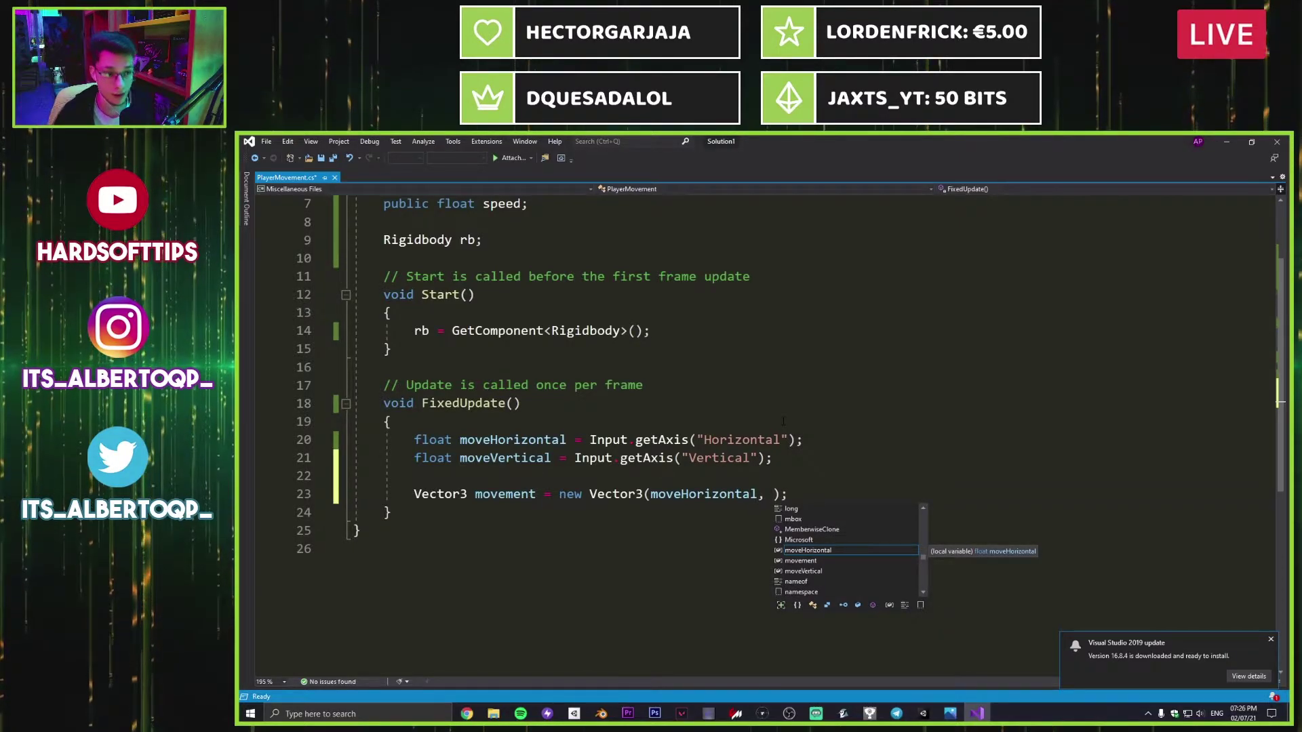
type("0.0f")
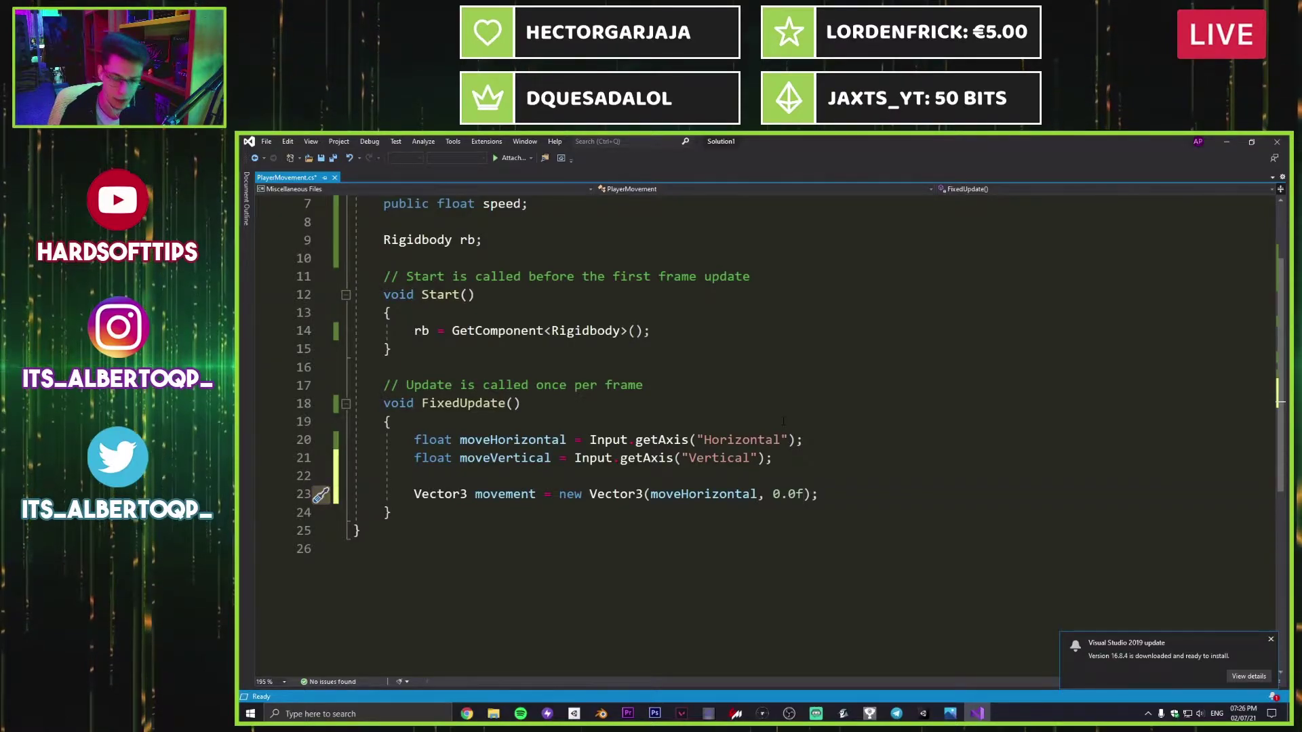
type(", moveV")
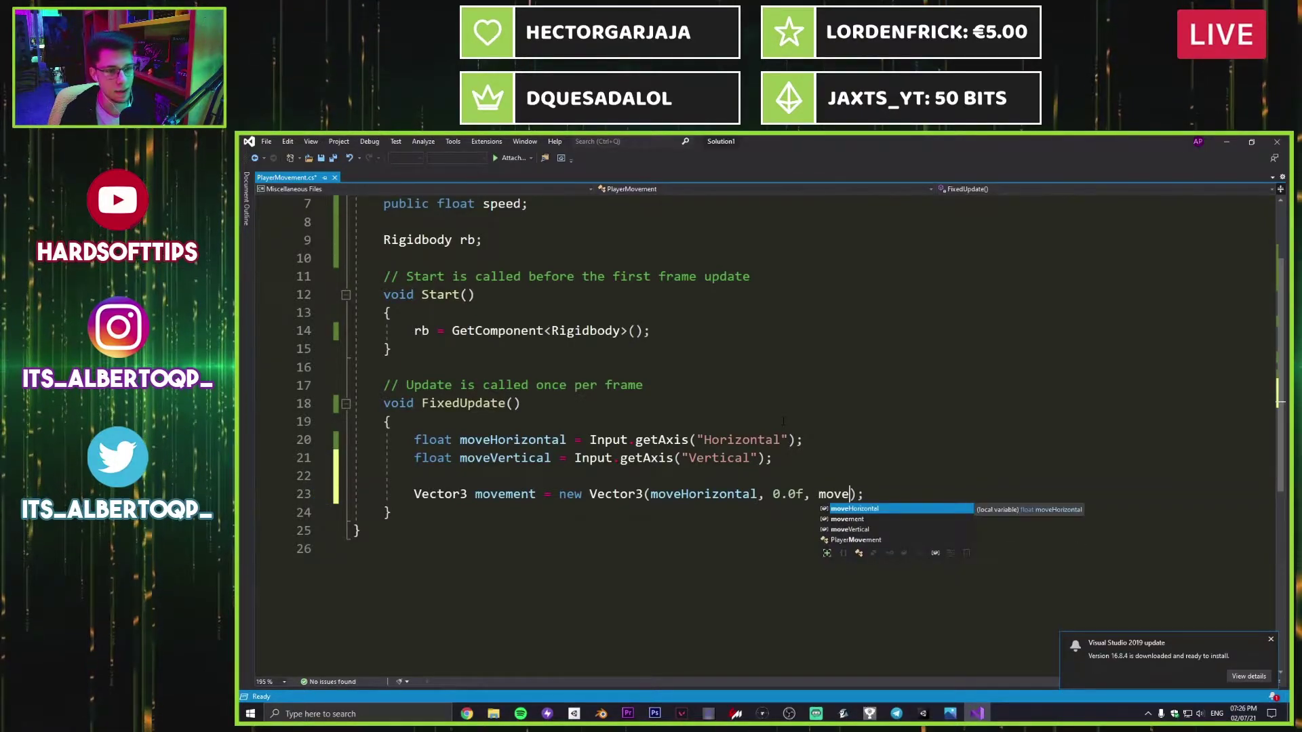
key("Tab")
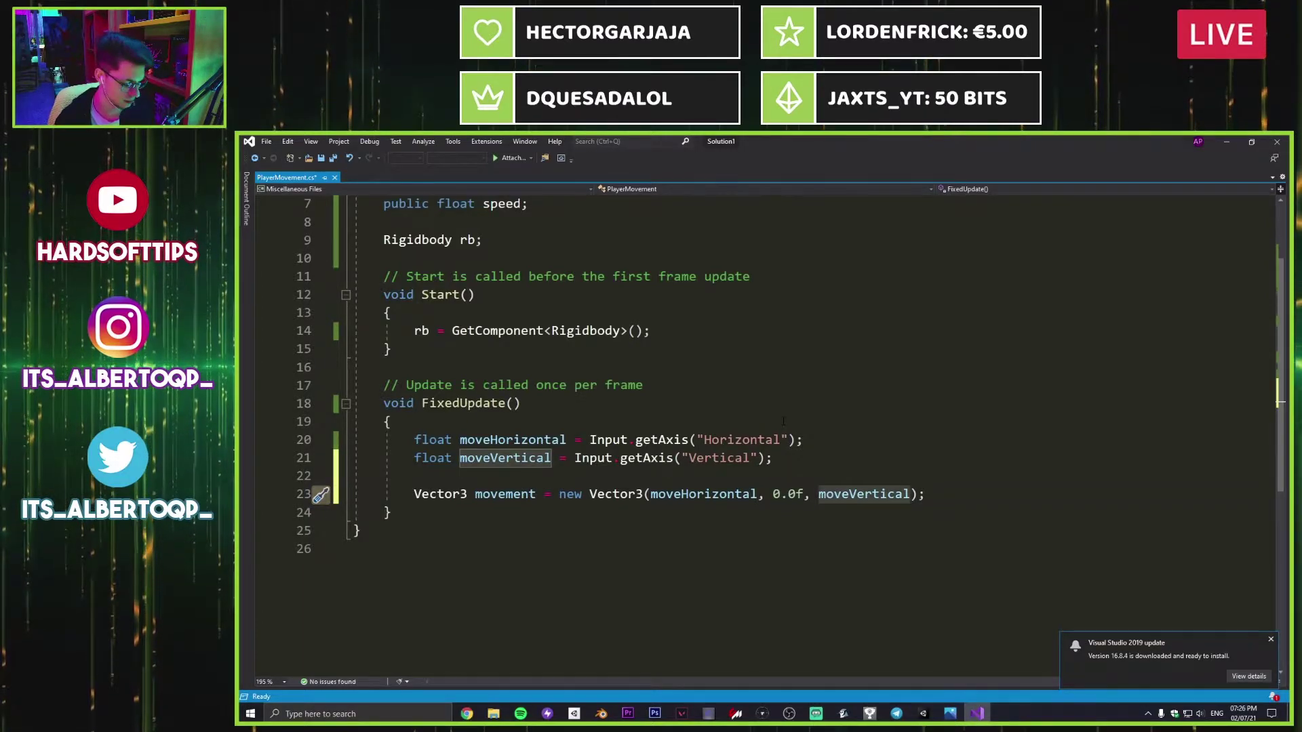
key("ctrl+s")
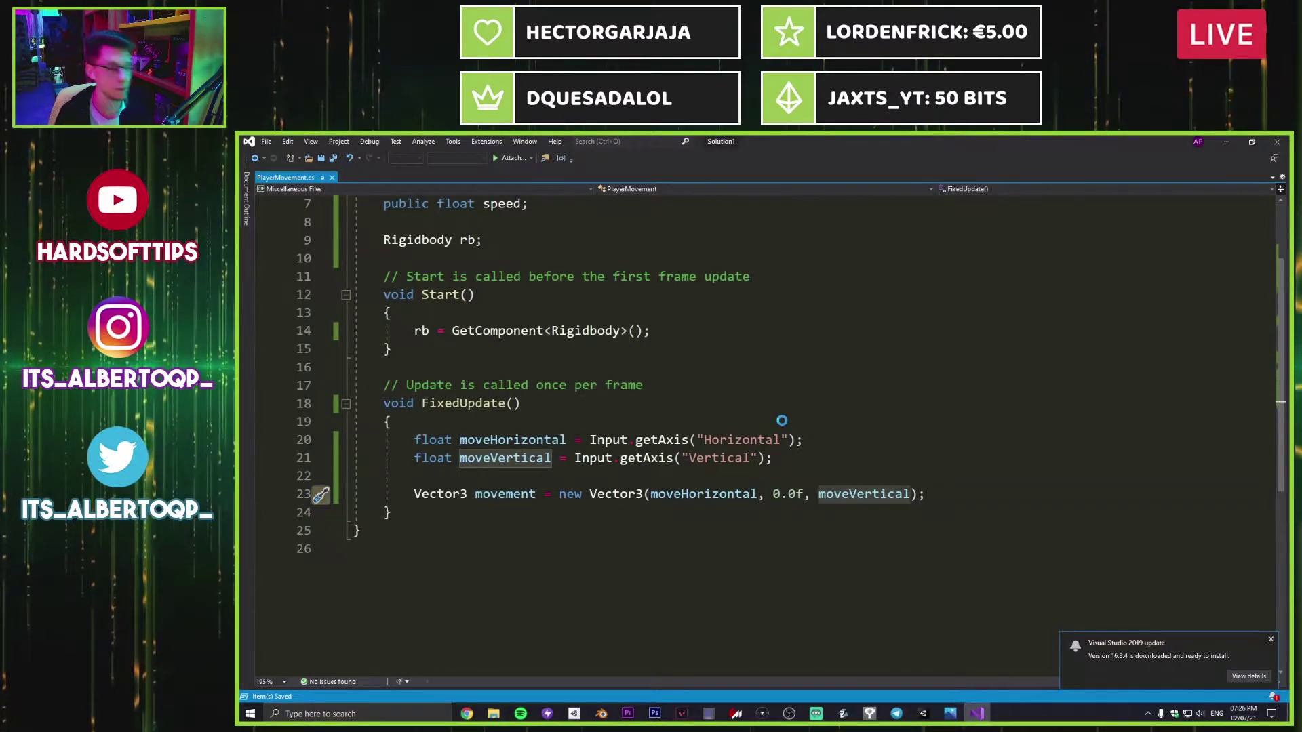
Step: Add the statement rb.addForce(movement); below the movement vector, separated from it by a blank line
key("Right")
key("End")
key("Return")
key("Return")
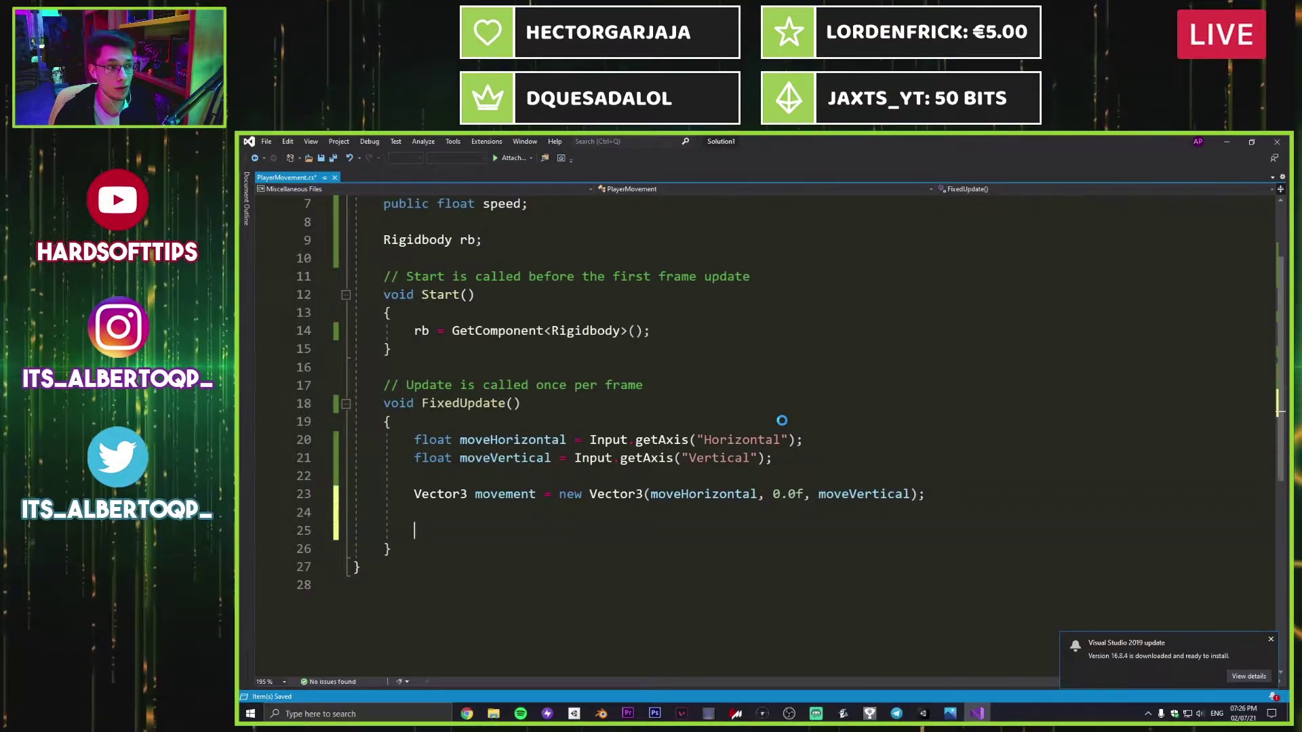
type("rb.")
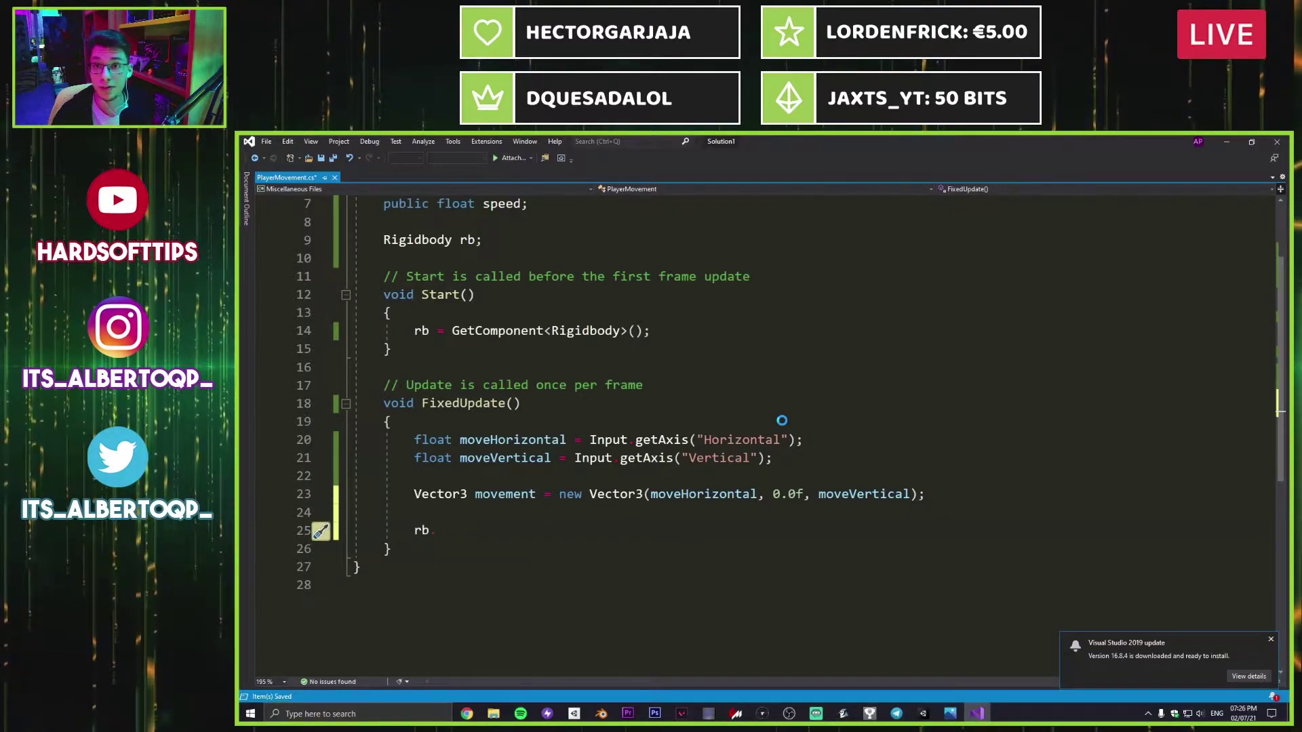
type("addFortce")
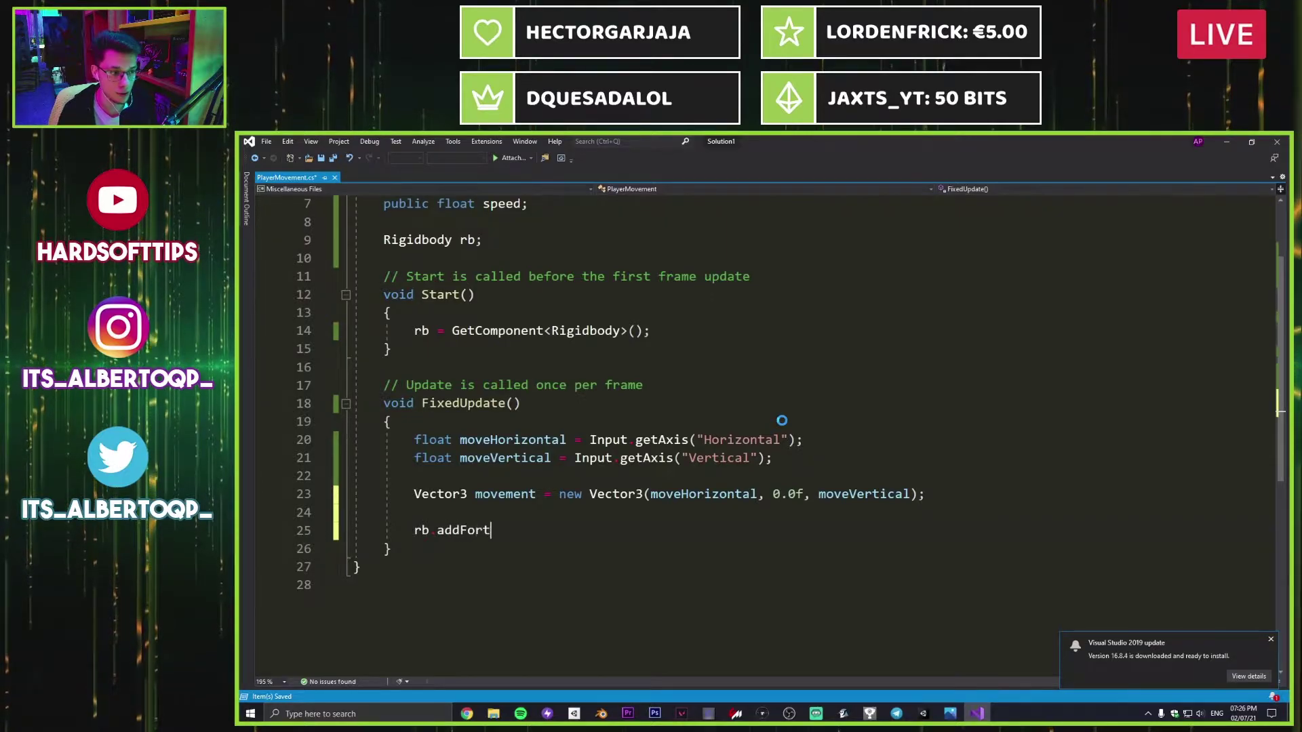
key("BackSpace")
key("BackSpace")
key("BackSpace")
type("ce(")
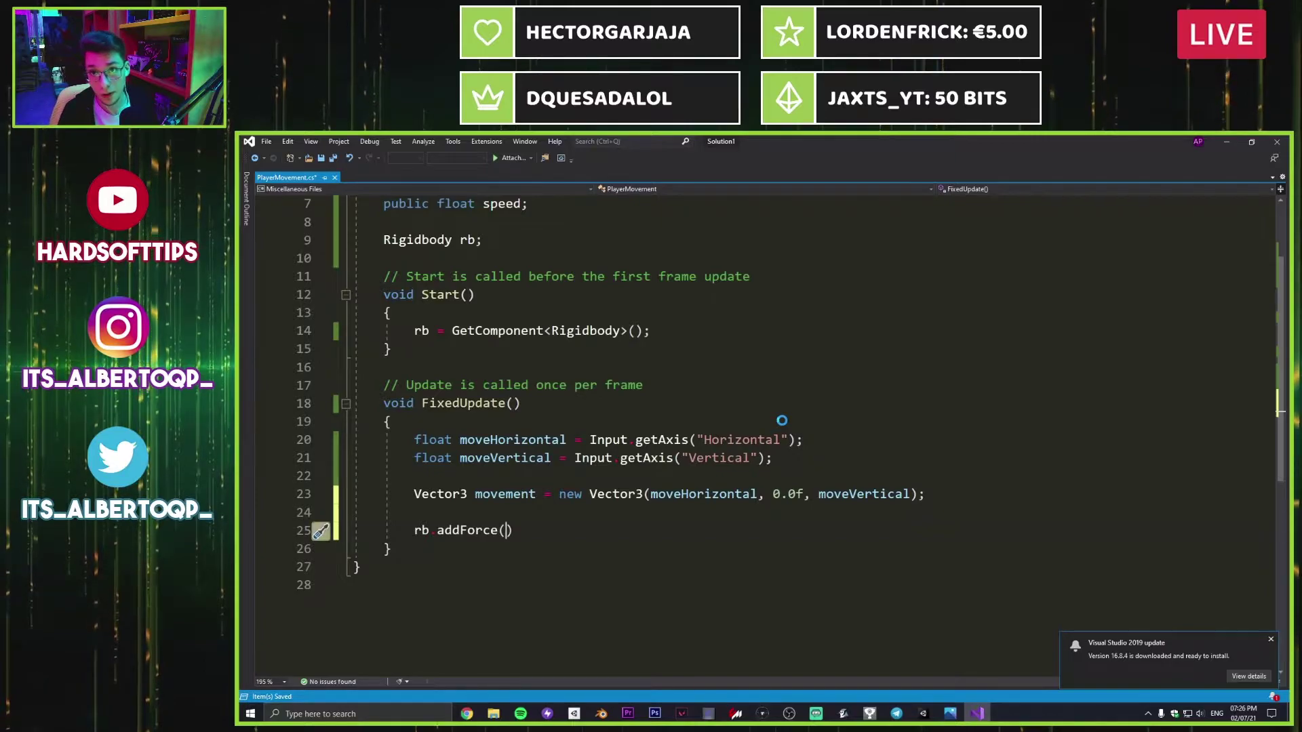
type("movement")
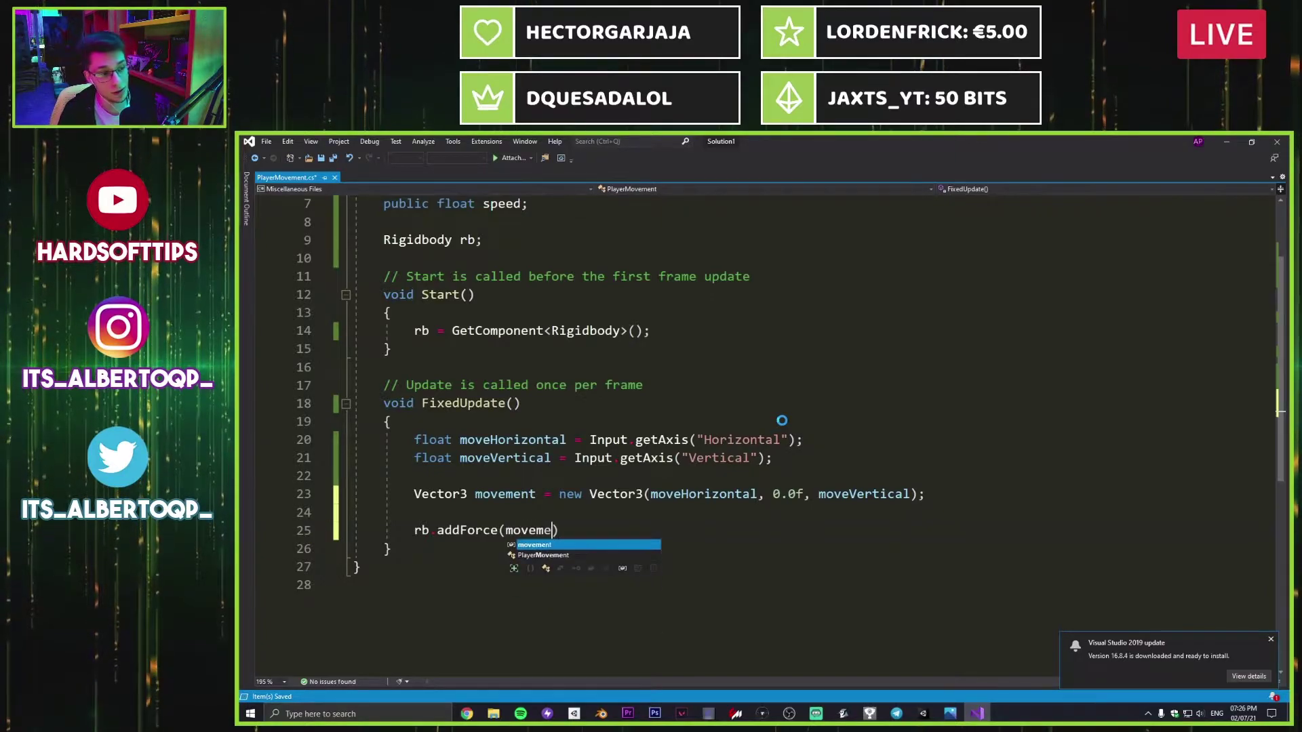
key("Right")
type(";")
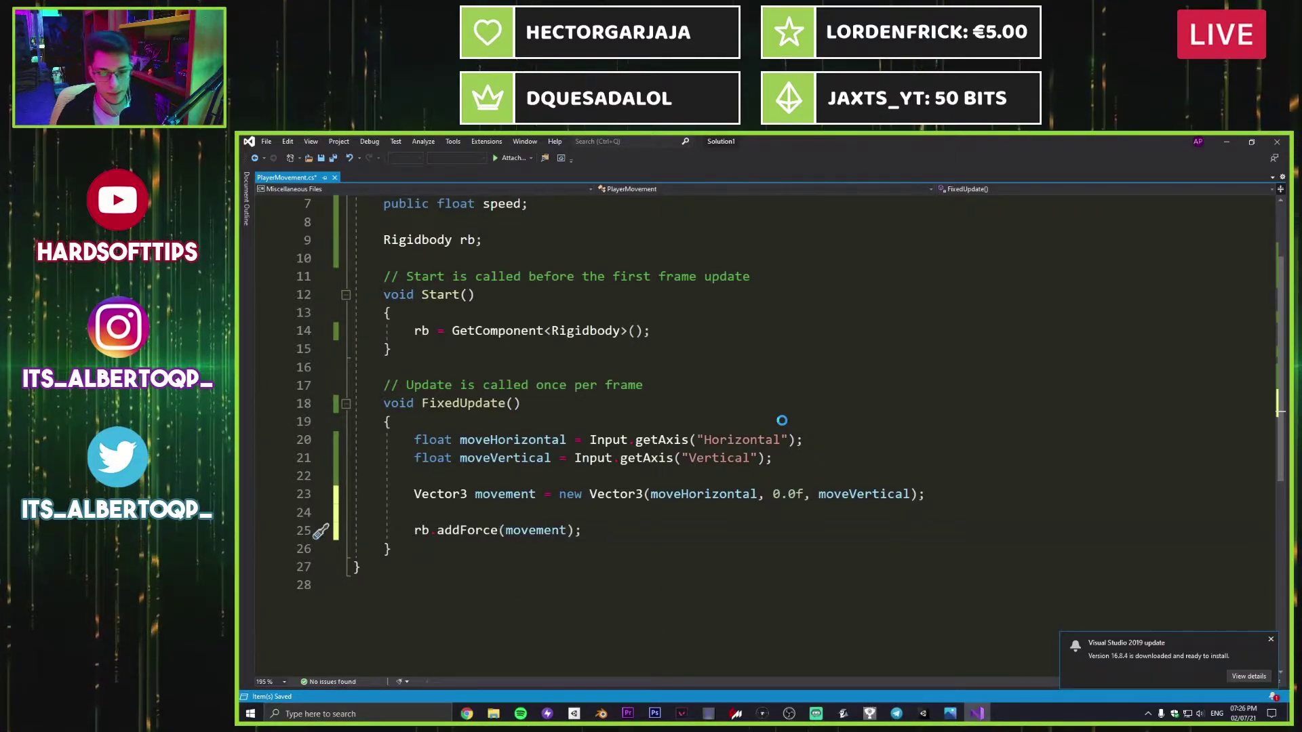
Step: Multiply the movement argument of the addForce call by speed
key("Left")
key("Left")
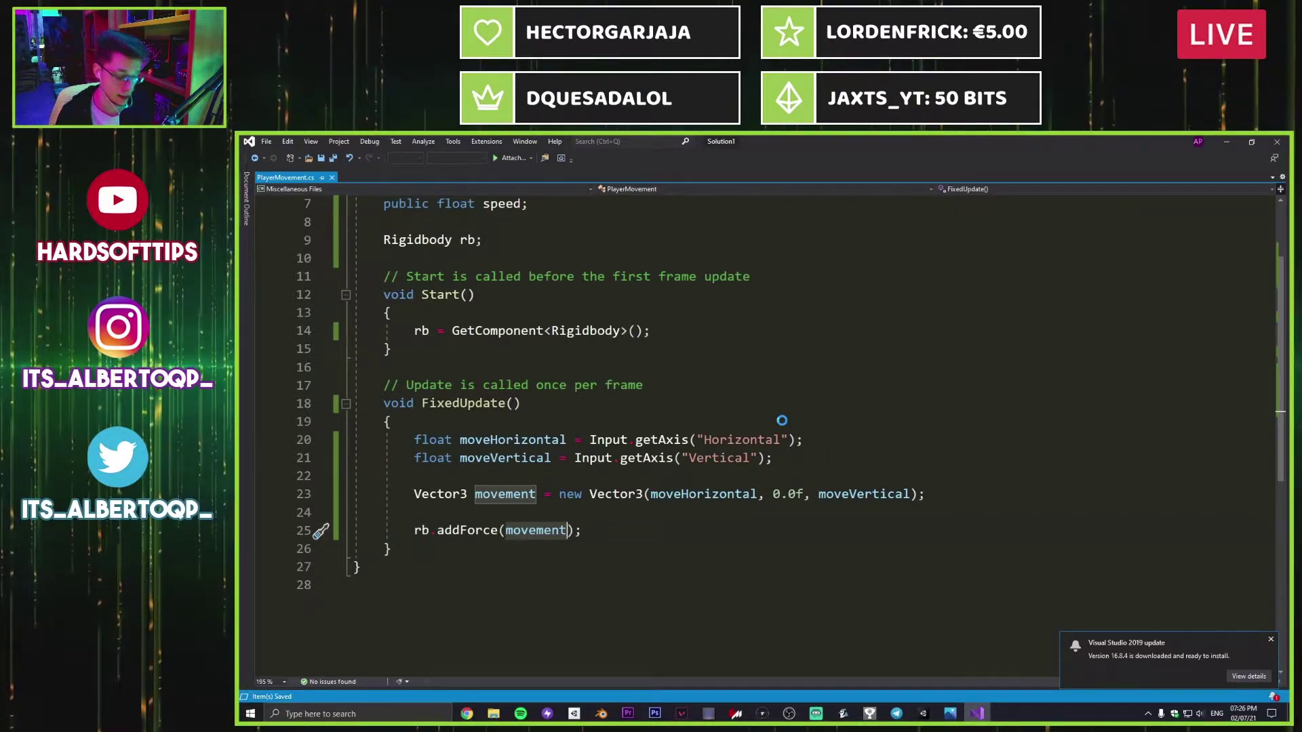
type("* speed")
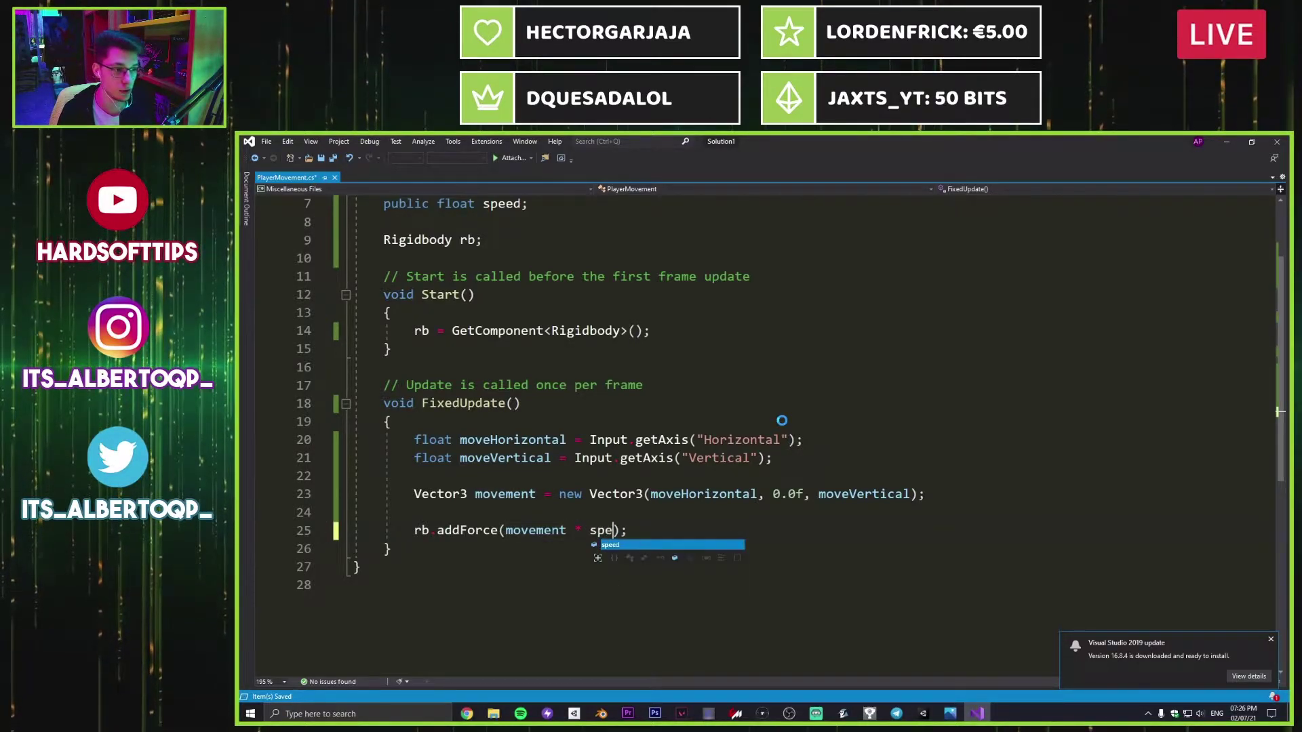
Step: Complete the addForce argument in FixedUpdate as movement * speed * Time.deltaTime and save the PlayerMovement script
type(" * ")
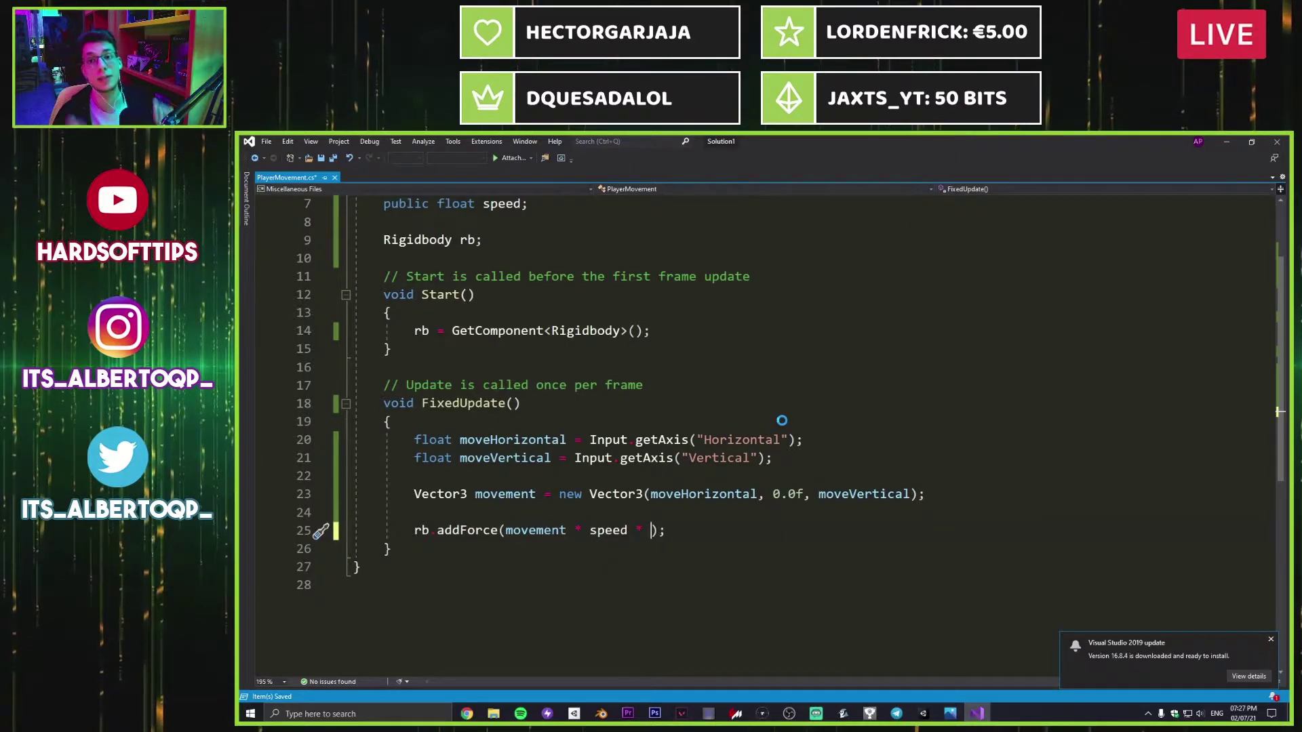
type("Tim")
type("e.de")
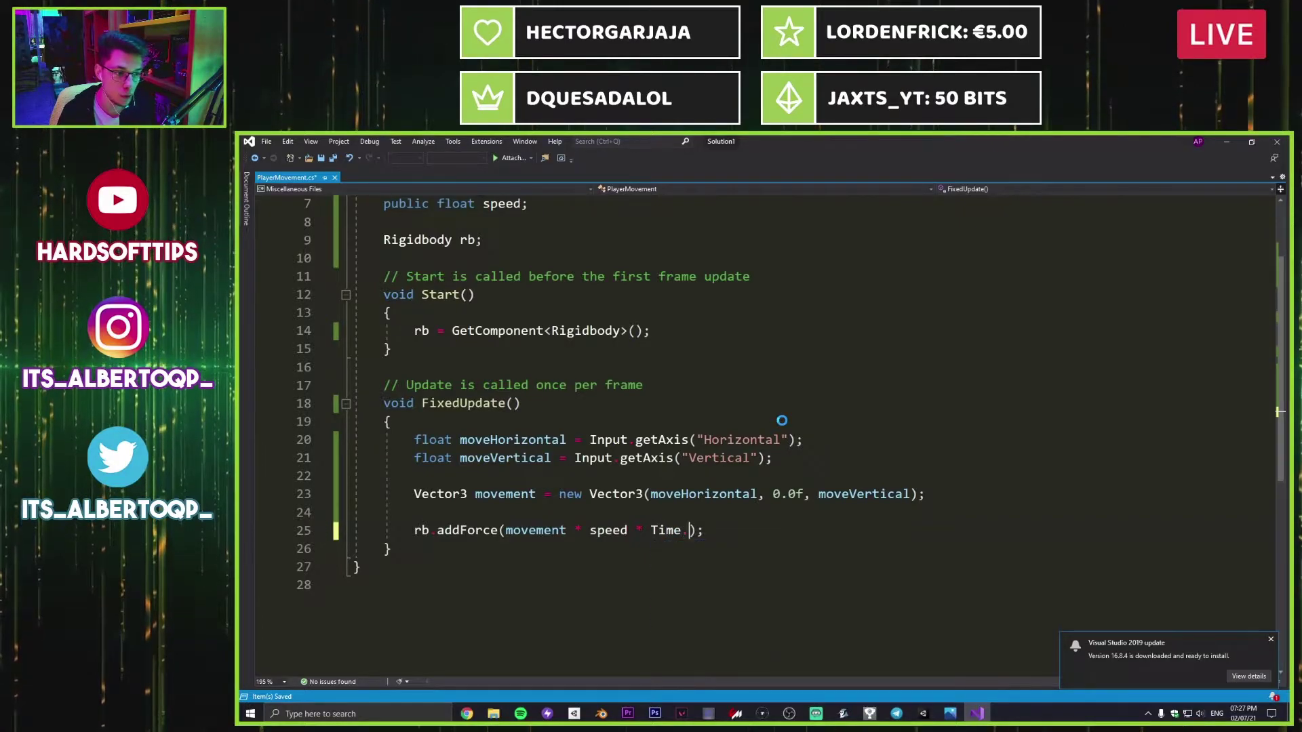
type("lta")
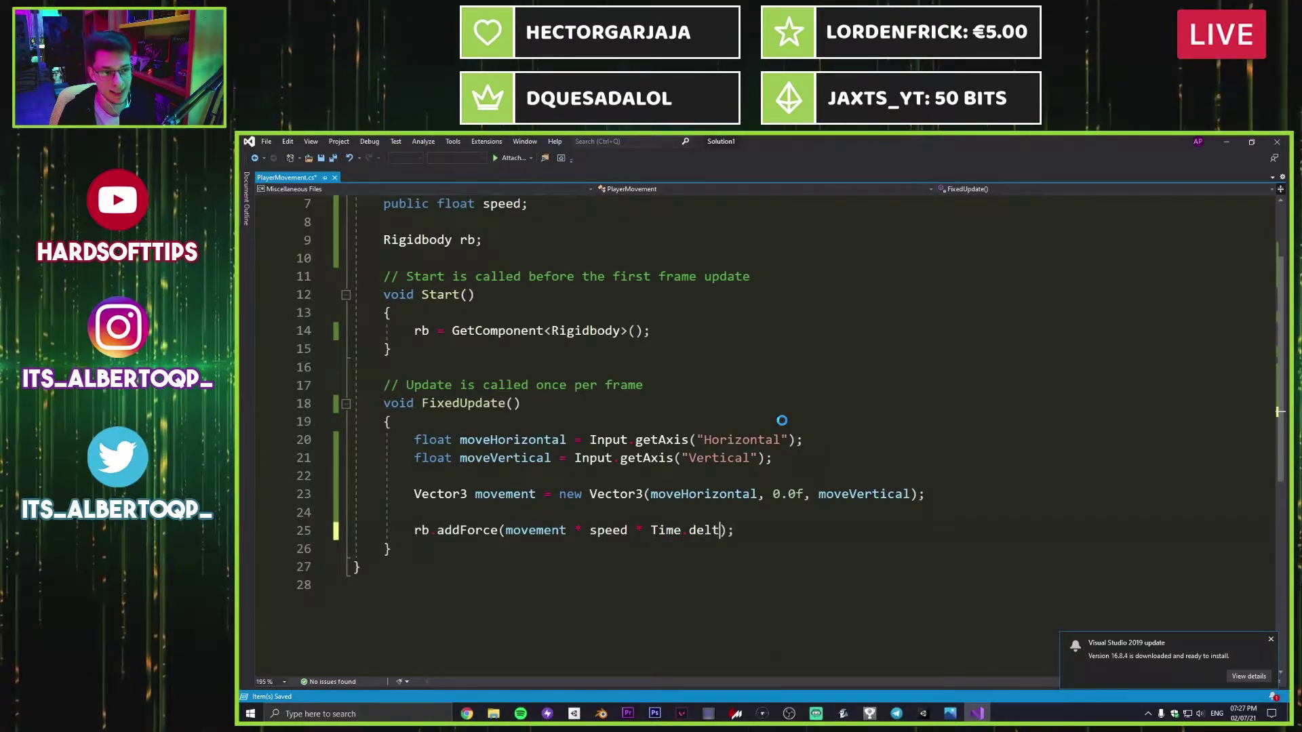
type("Ti")
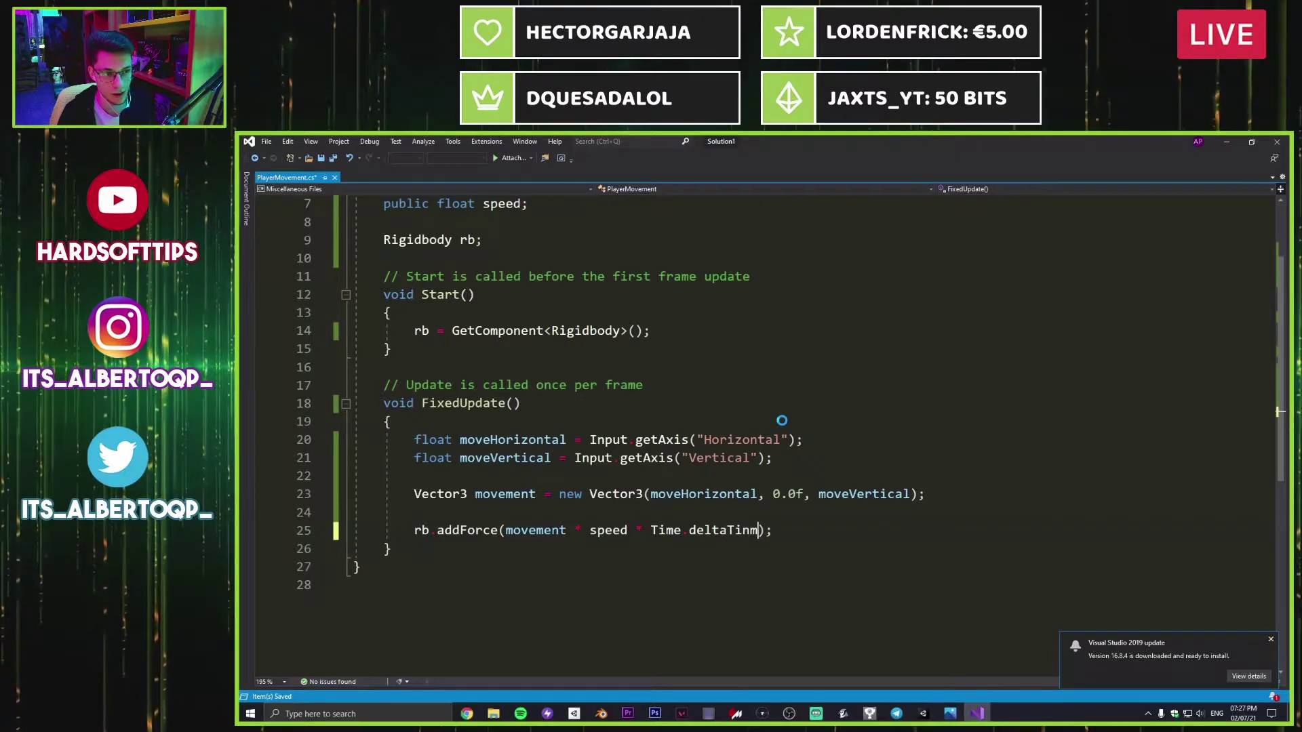
type("me")
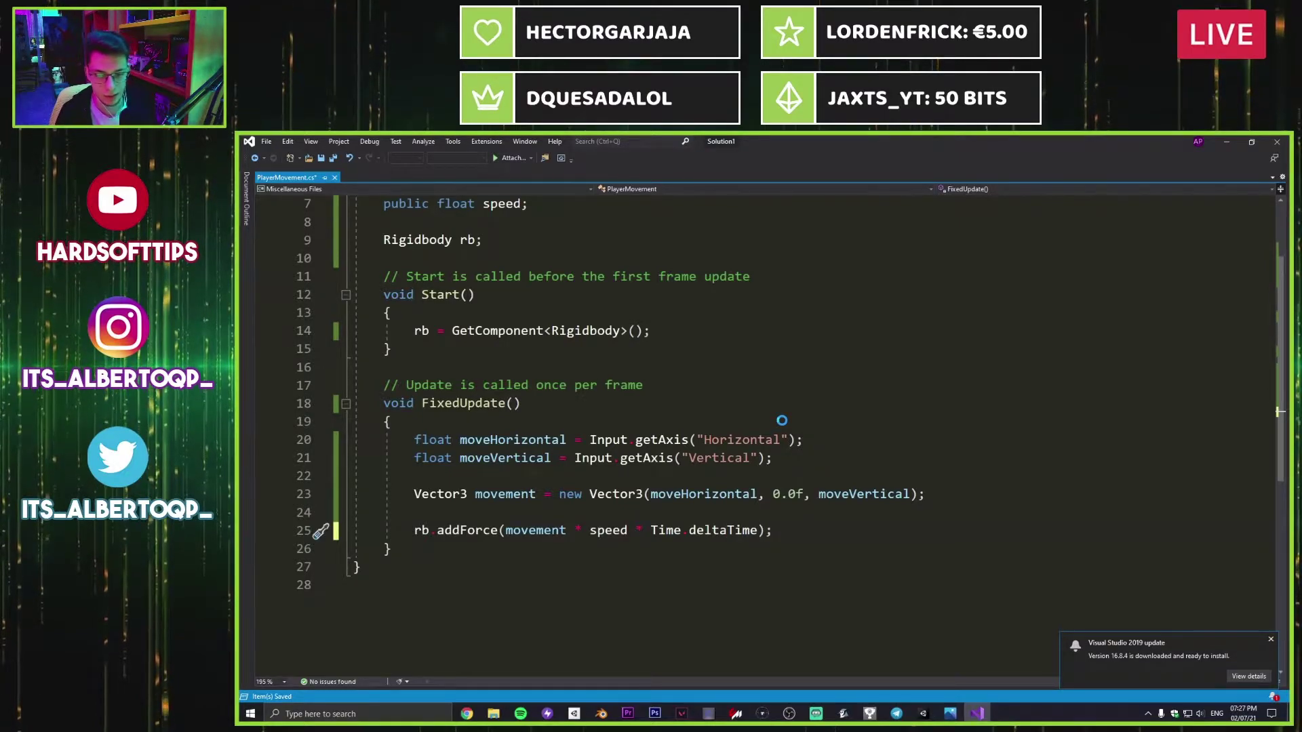
key("Down")
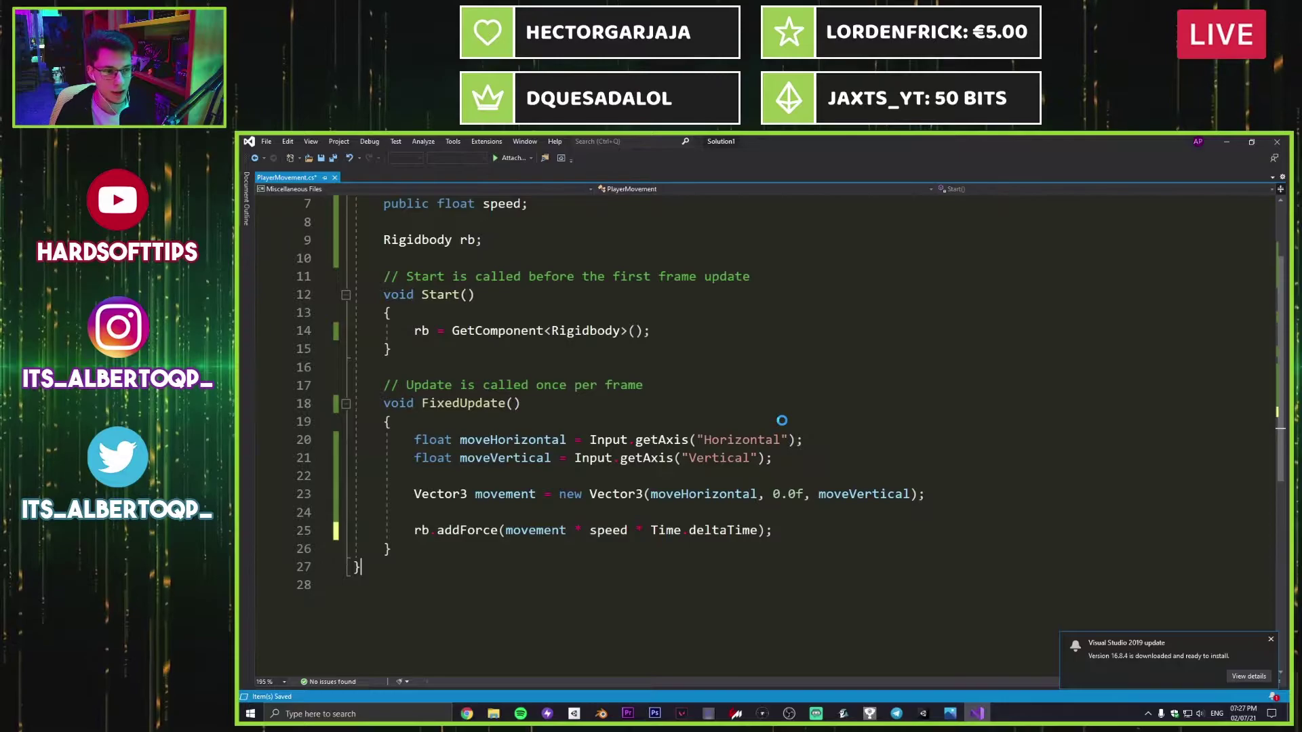
key("Left")
key("Left")
key("Left")
key("Left")
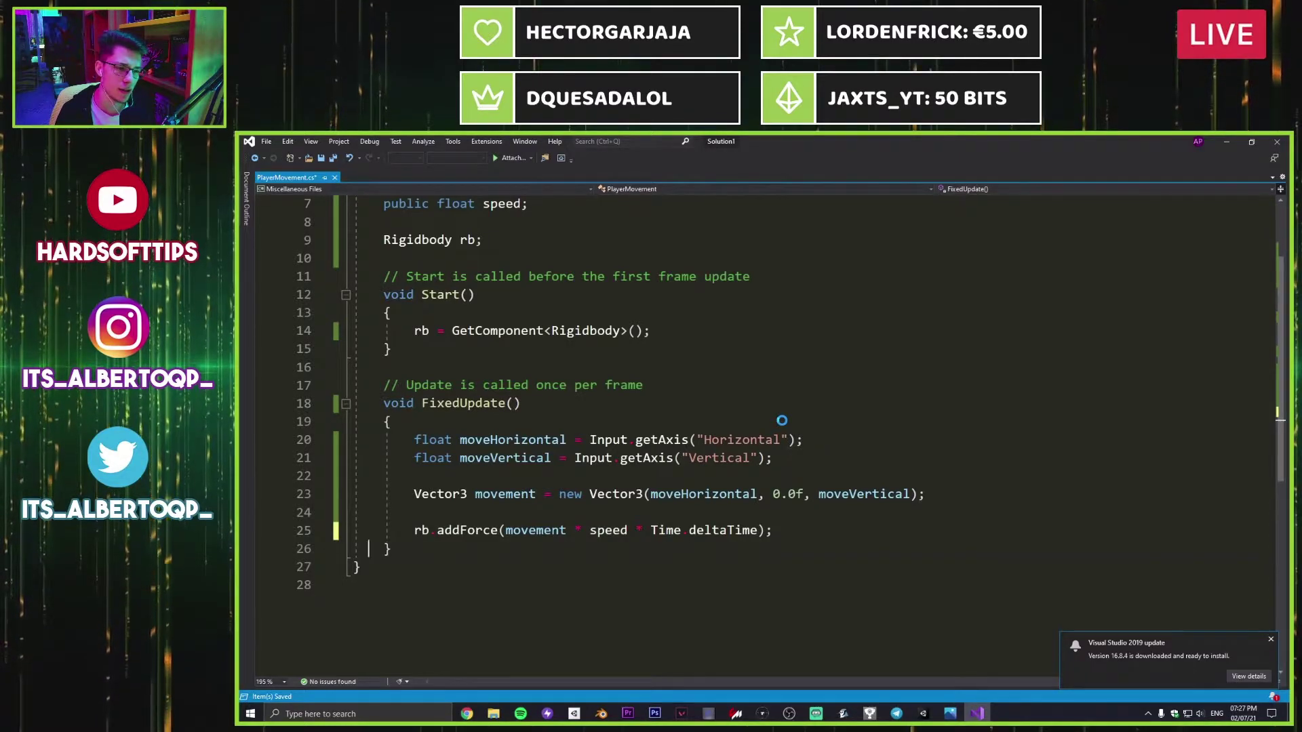
key("ctrl+s")
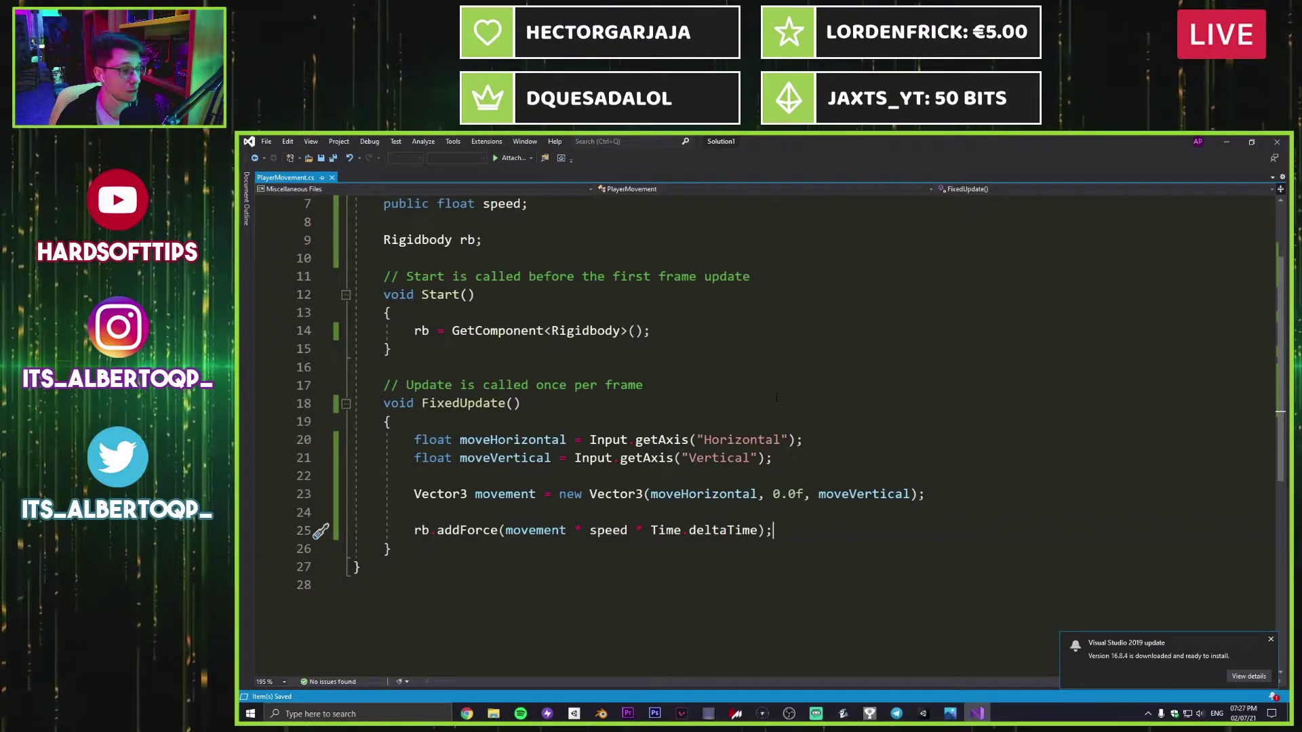
Step: Switch to Unity, enlarge the Console, and open the first and last PlayerMovement.cs compile errors in the code editor
scroll(769, 405, "up", 2)
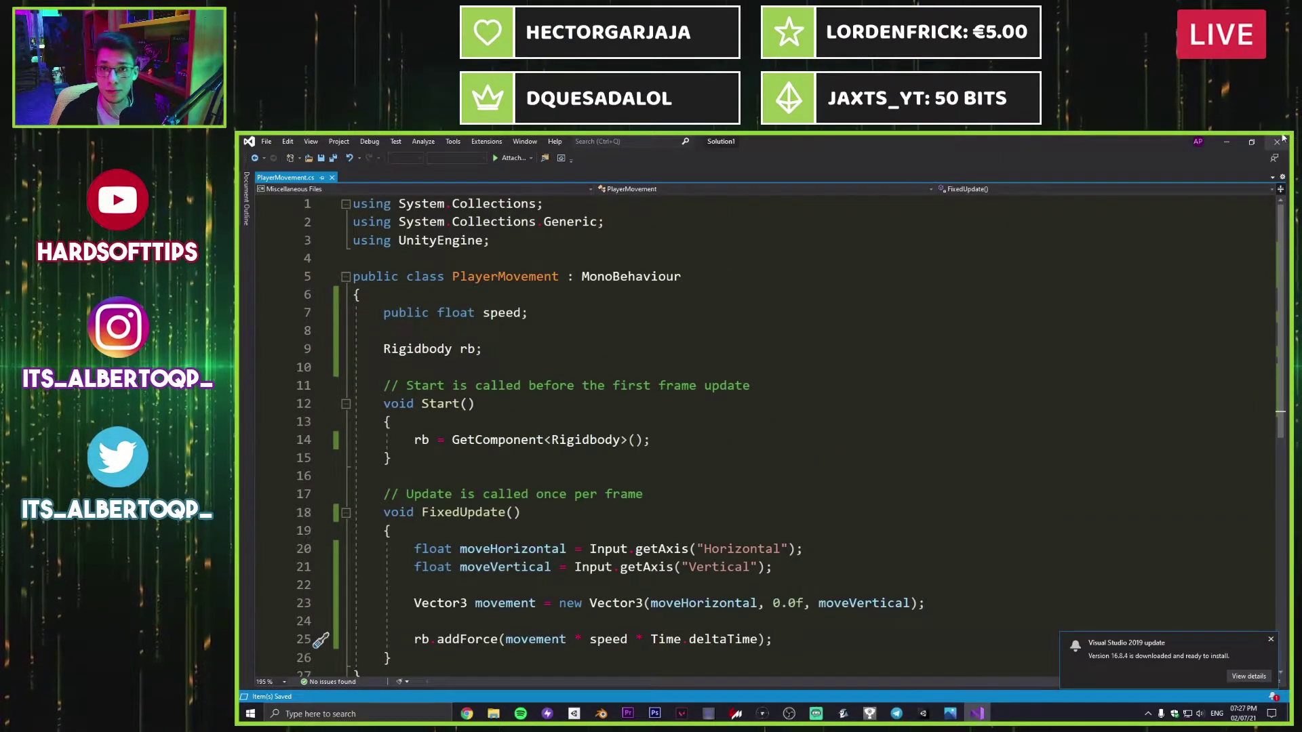
key("alt+Tab")
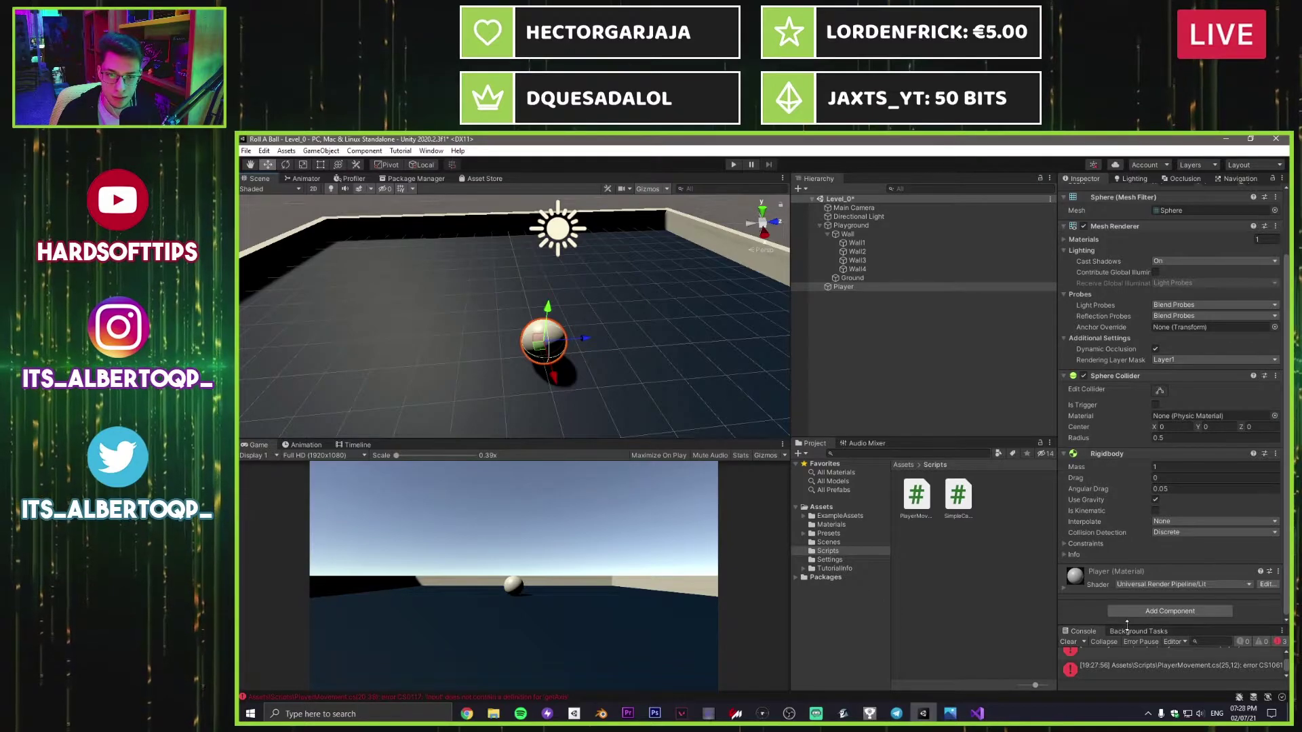
left_click_drag(1127, 624, 1126, 544)
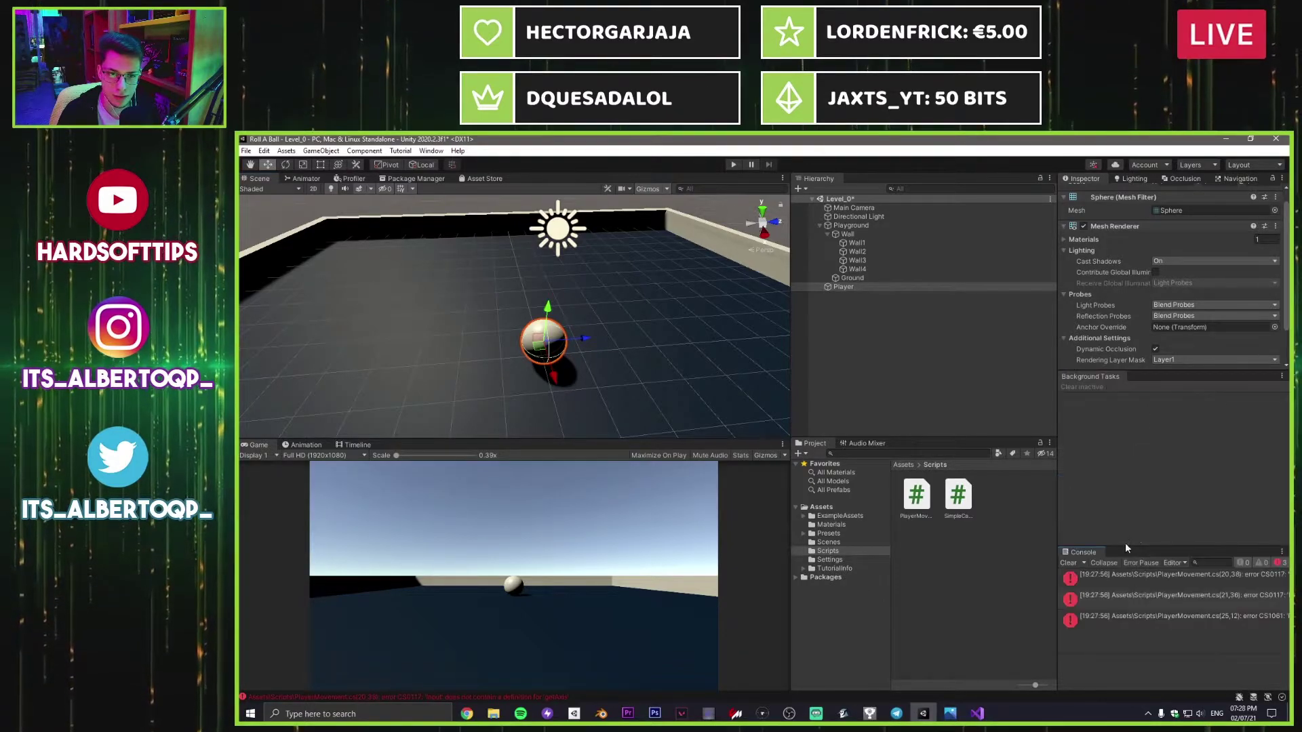
left_click(1142, 580)
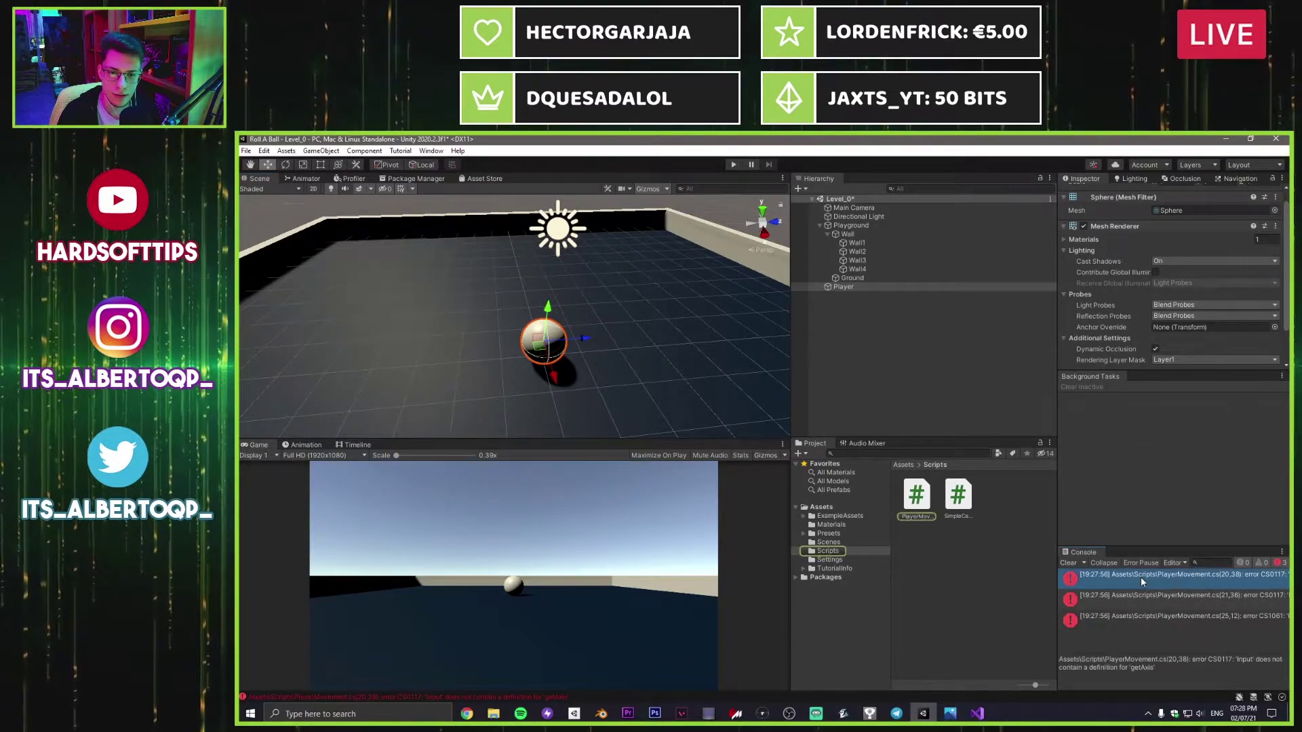
double_click(1140, 581)
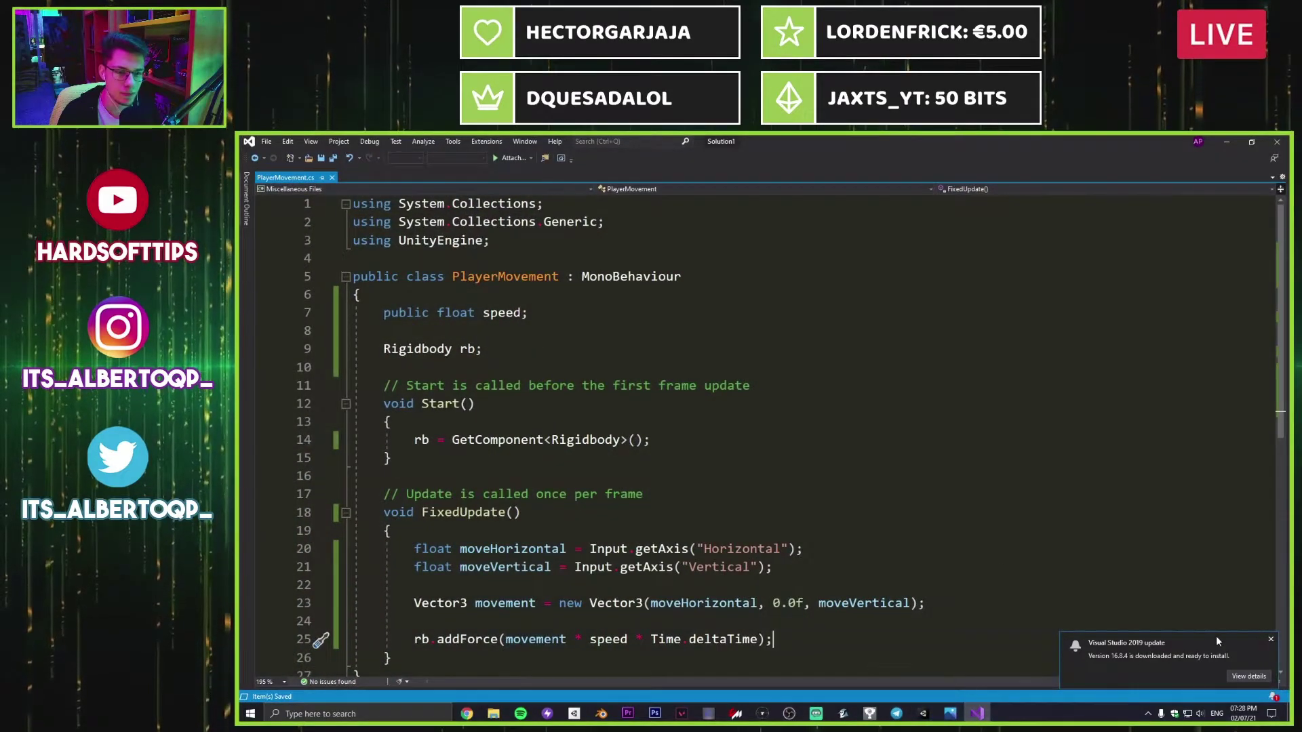
left_click(923, 713)
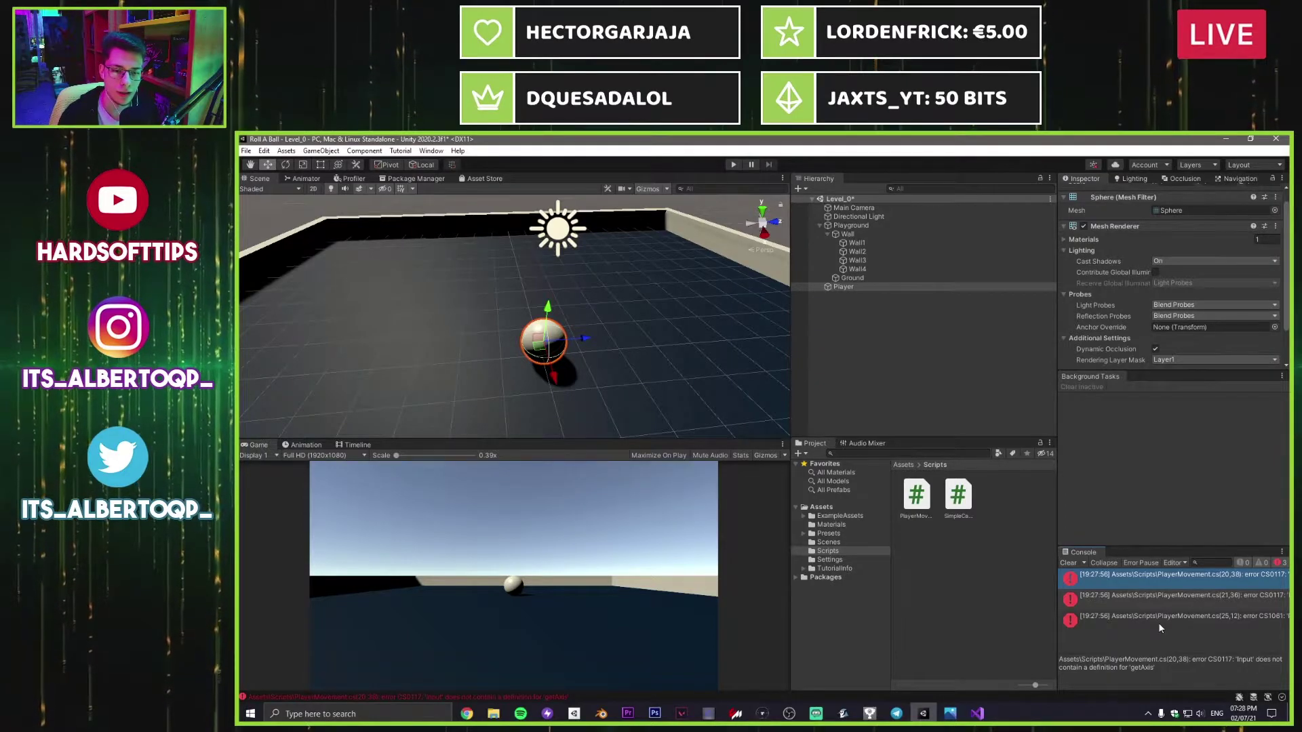
double_click(1157, 624)
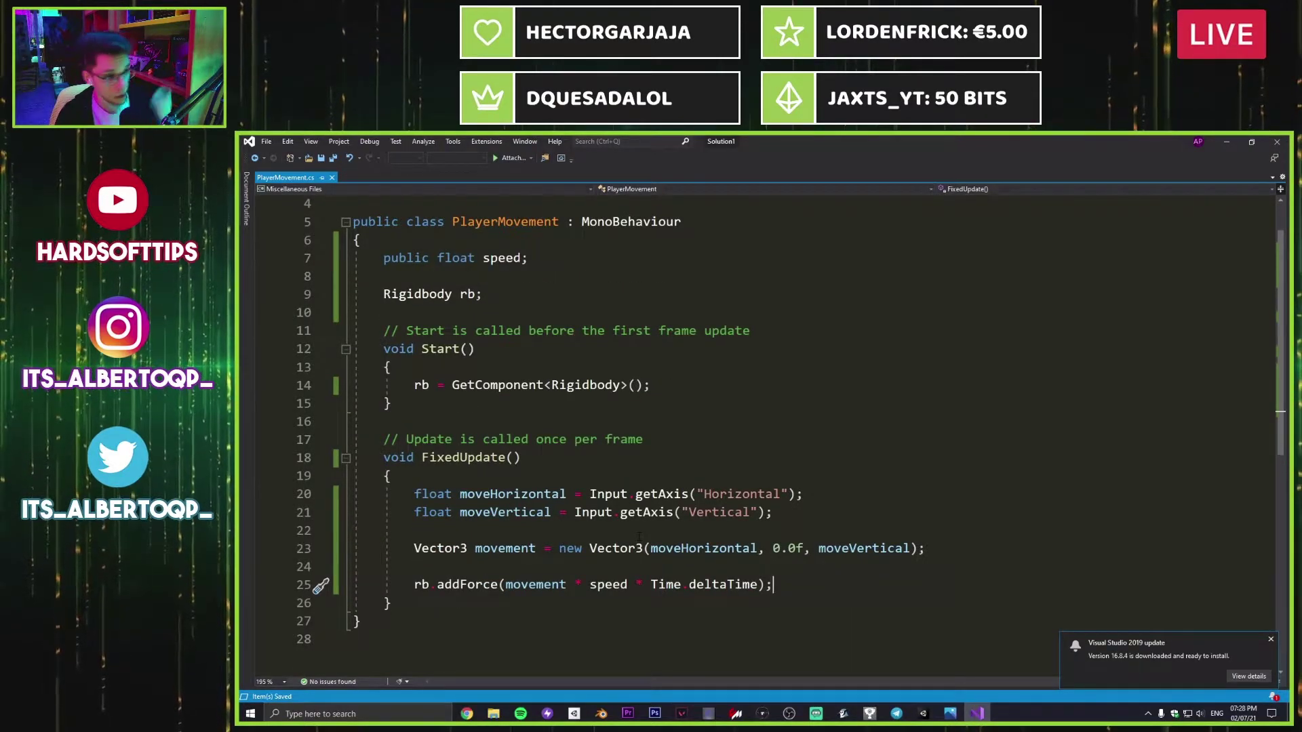
Step: Switch to the browser, open the Unity User Manual from the search results, and search it for "input"
left_click(466, 714)
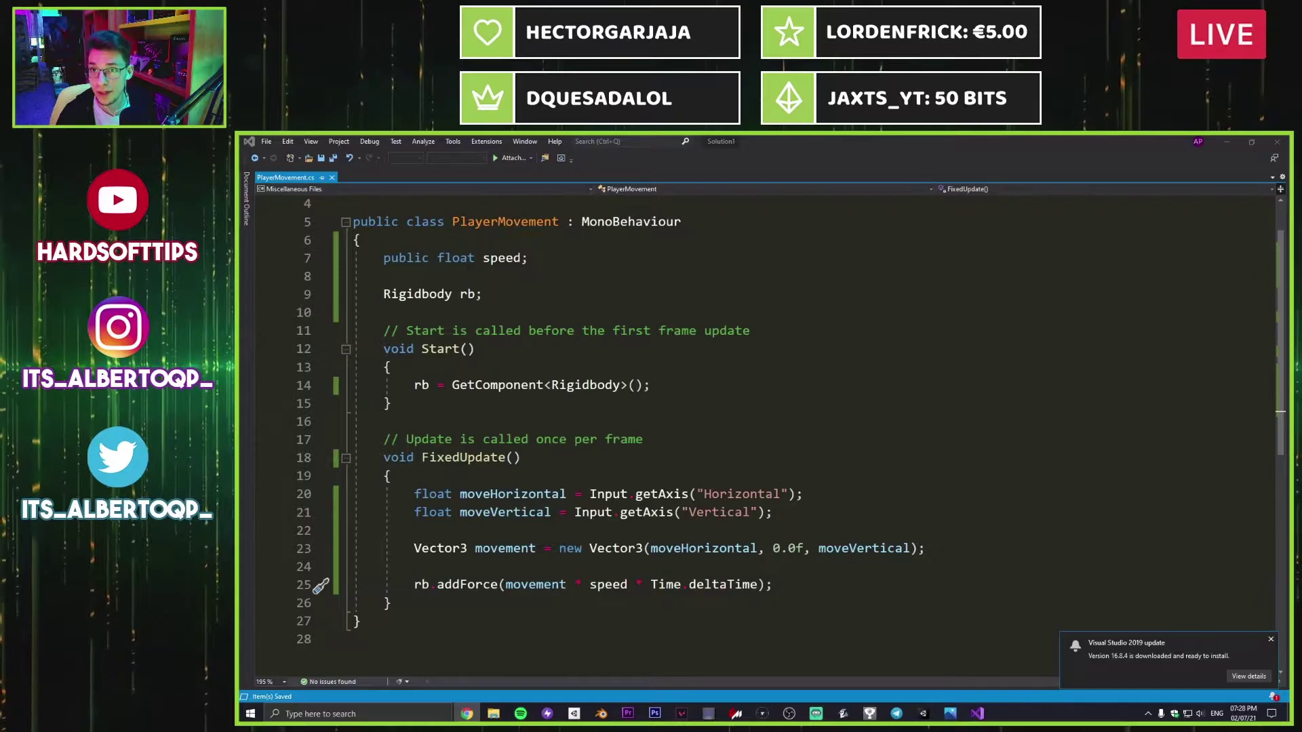
key("alt+Tab")
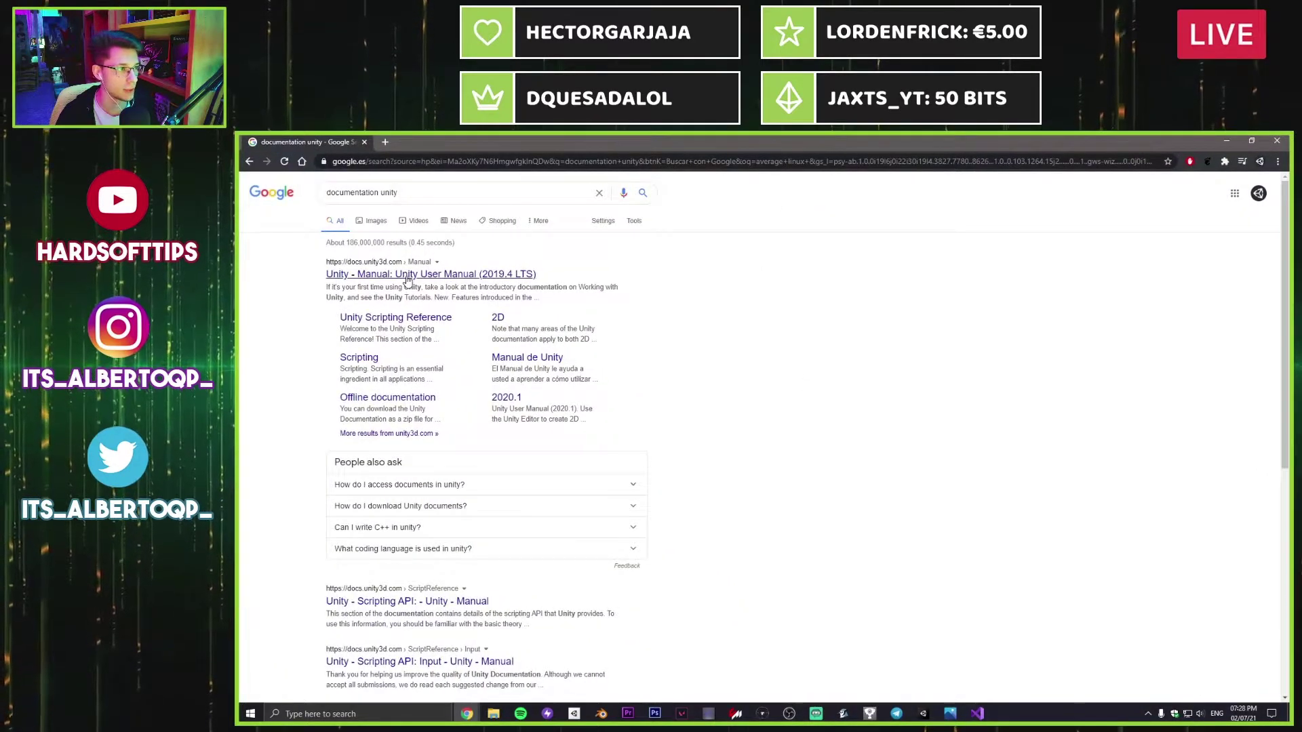
left_click(407, 275)
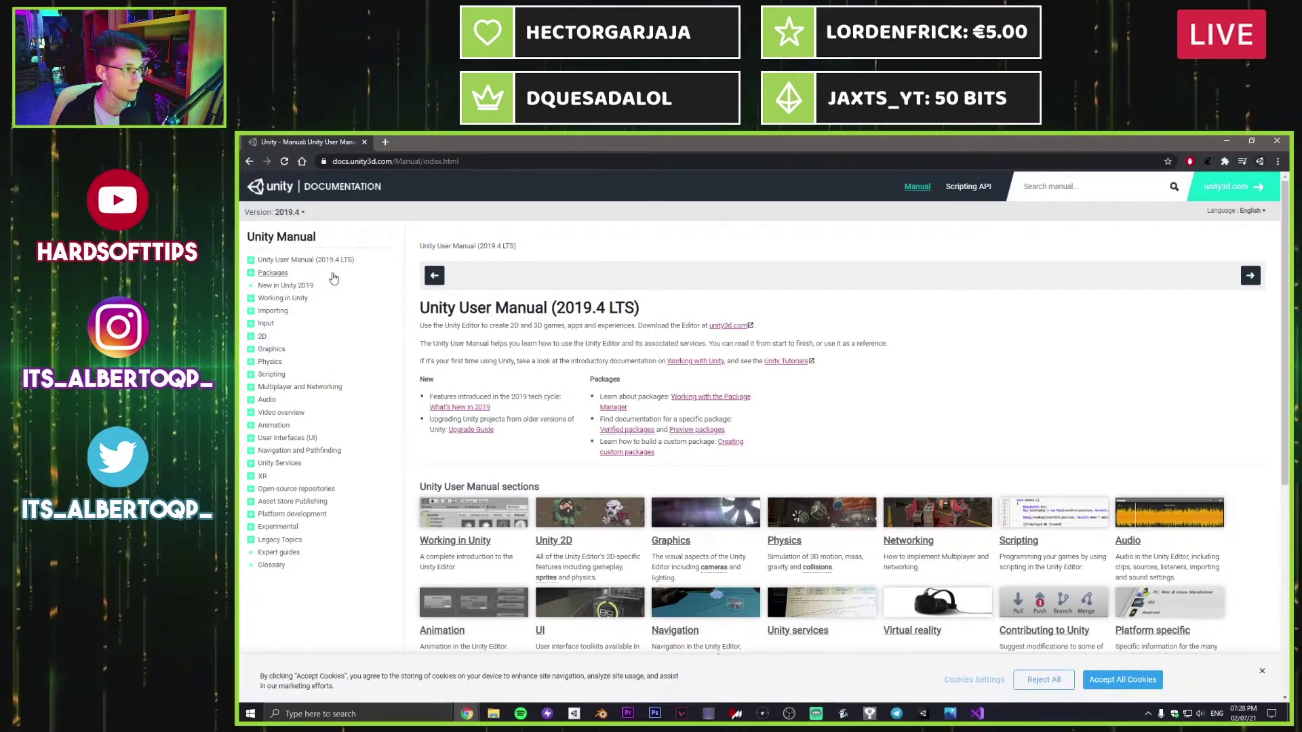
left_click(1050, 187)
type("input")
key("Return")
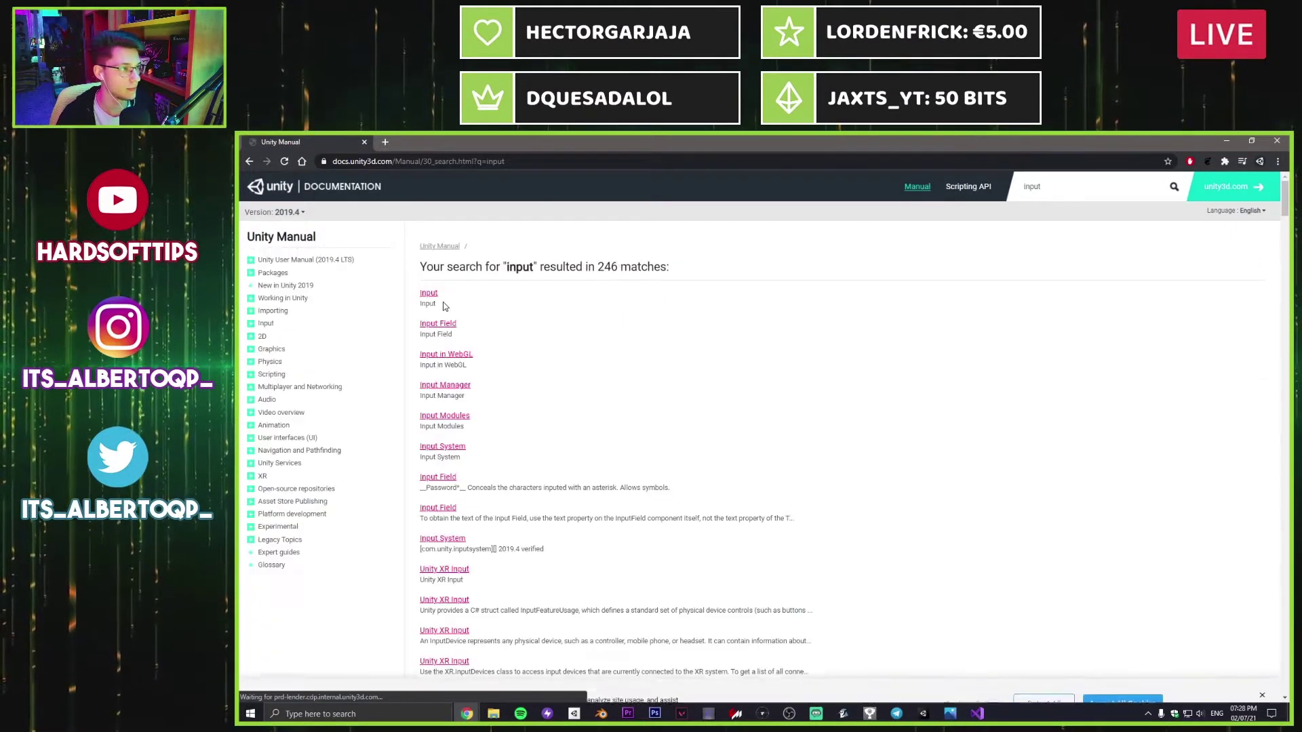
Step: Open the Input page's Input Manager topic and examine the script example for how the axis-reading call is written
left_click(429, 294)
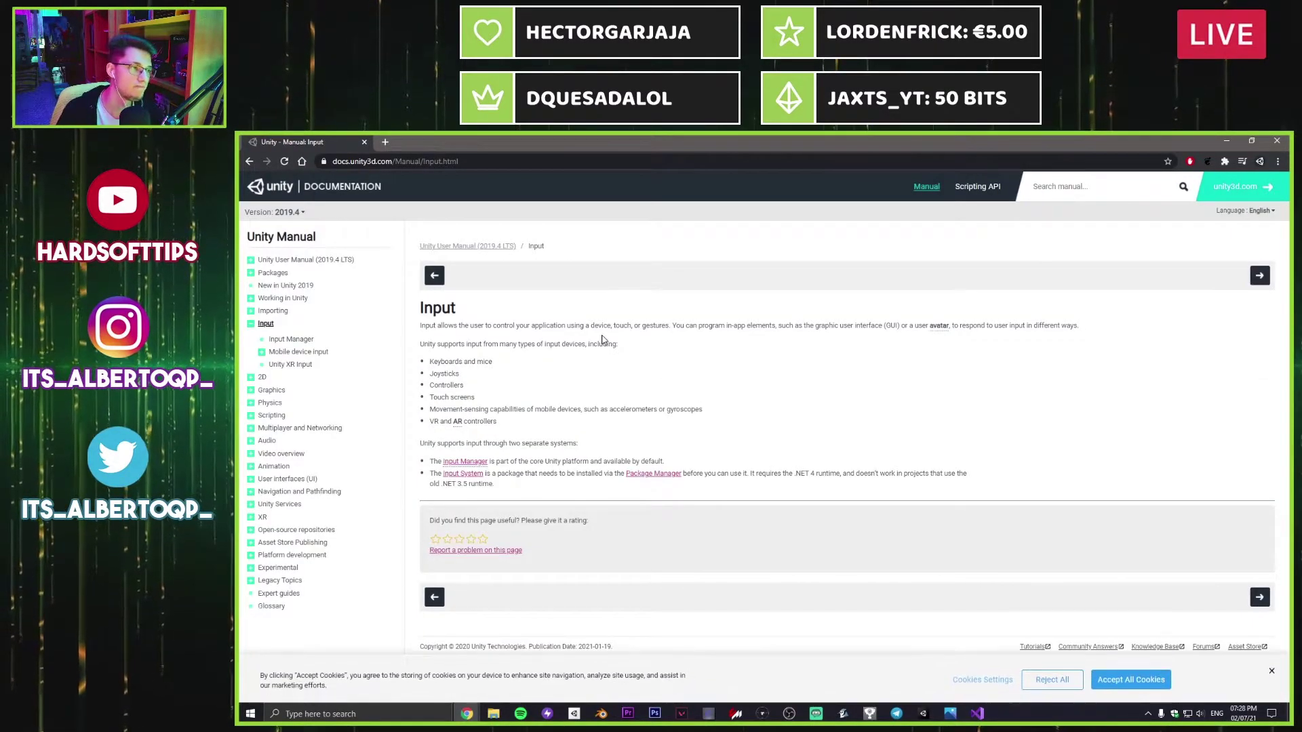
left_click(293, 340)
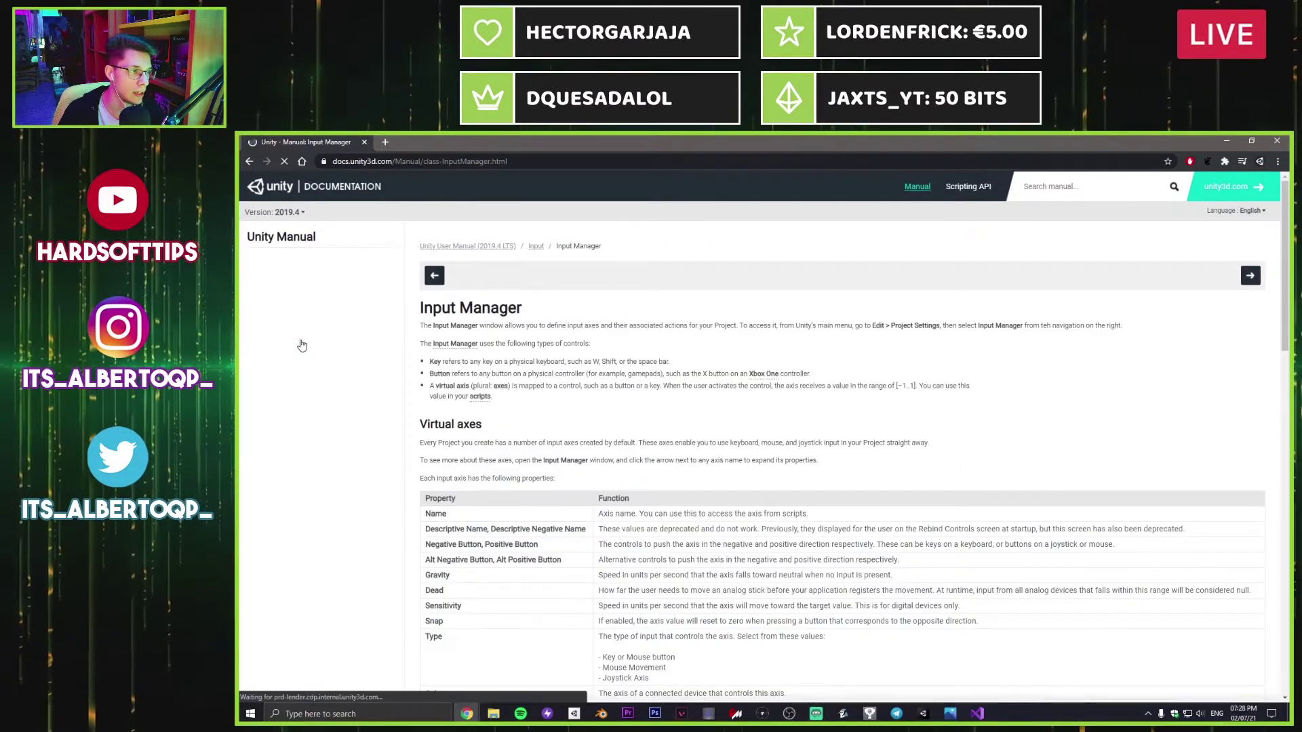
scroll(572, 387, "down", 5)
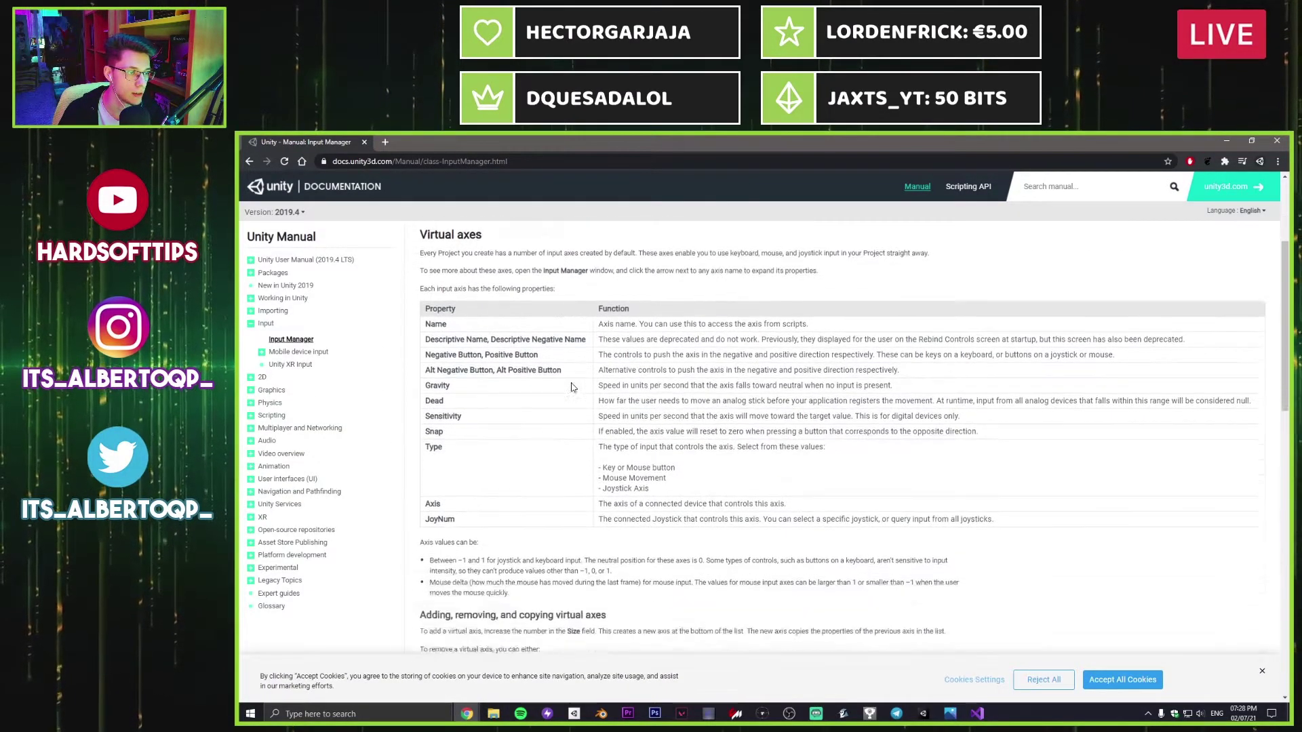
scroll(572, 387, "down", 15)
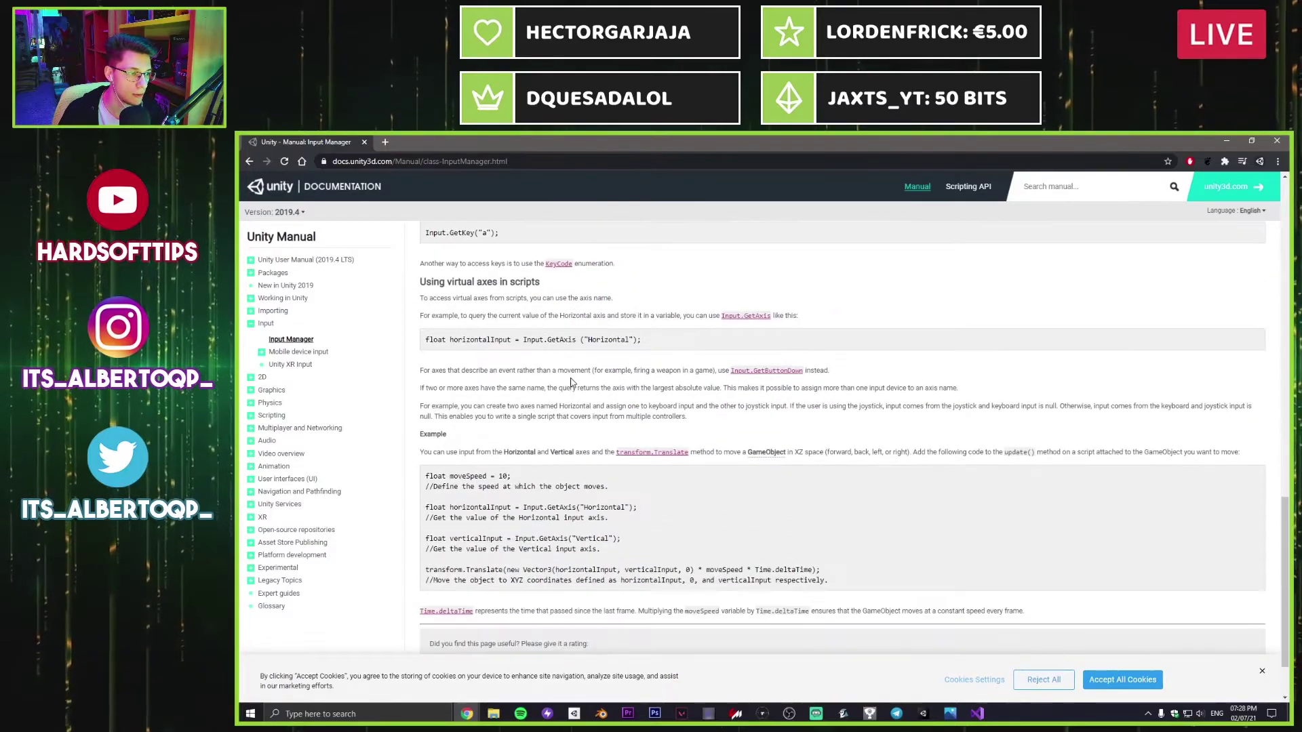
scroll(572, 382, "down", 2)
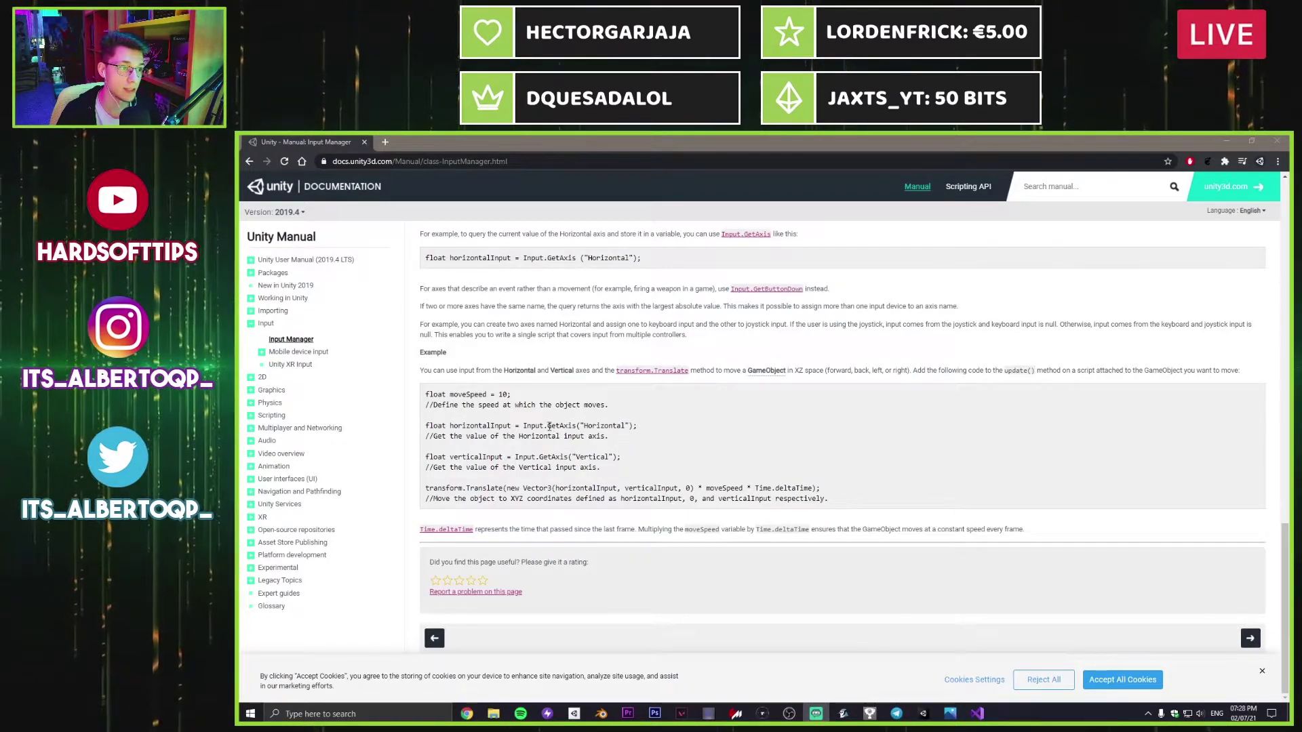
left_click(549, 425)
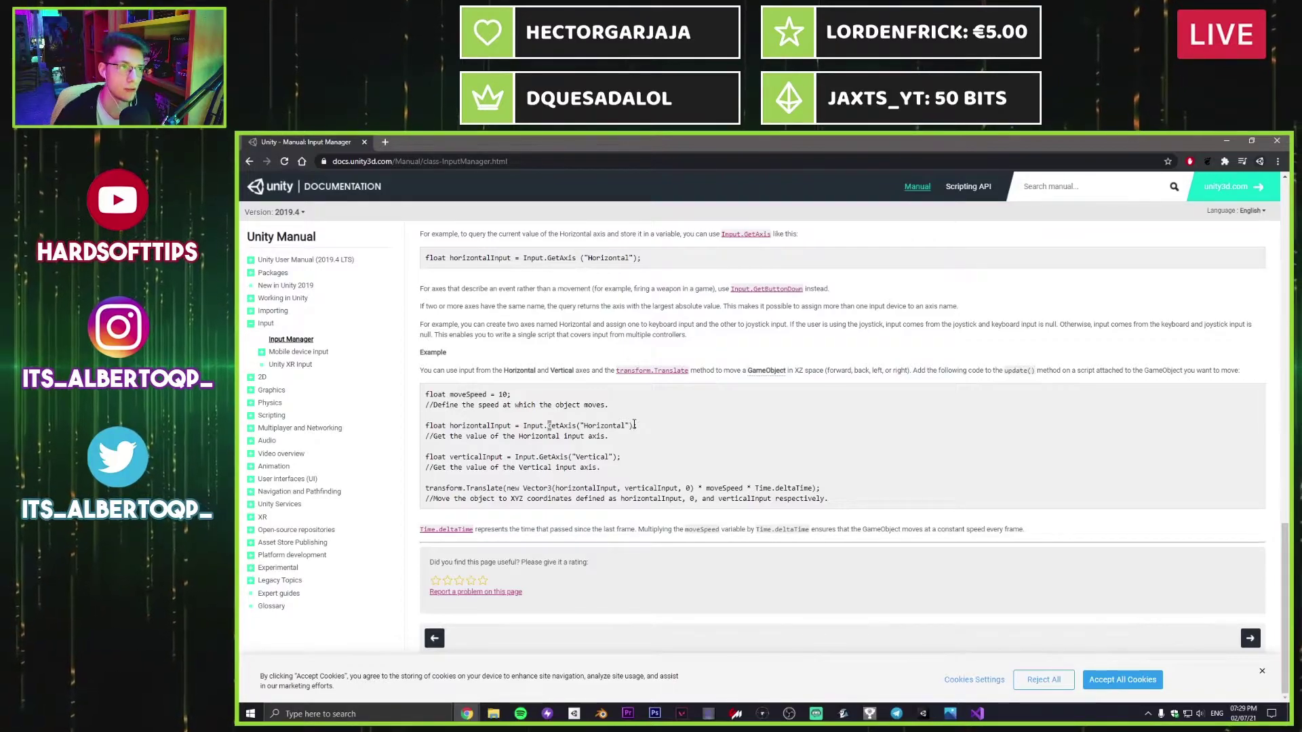
Step: Return to Visual Studio, change both the Horizontal and Vertical axis calls to Input.GetAxis, and save the script
left_click(976, 714)
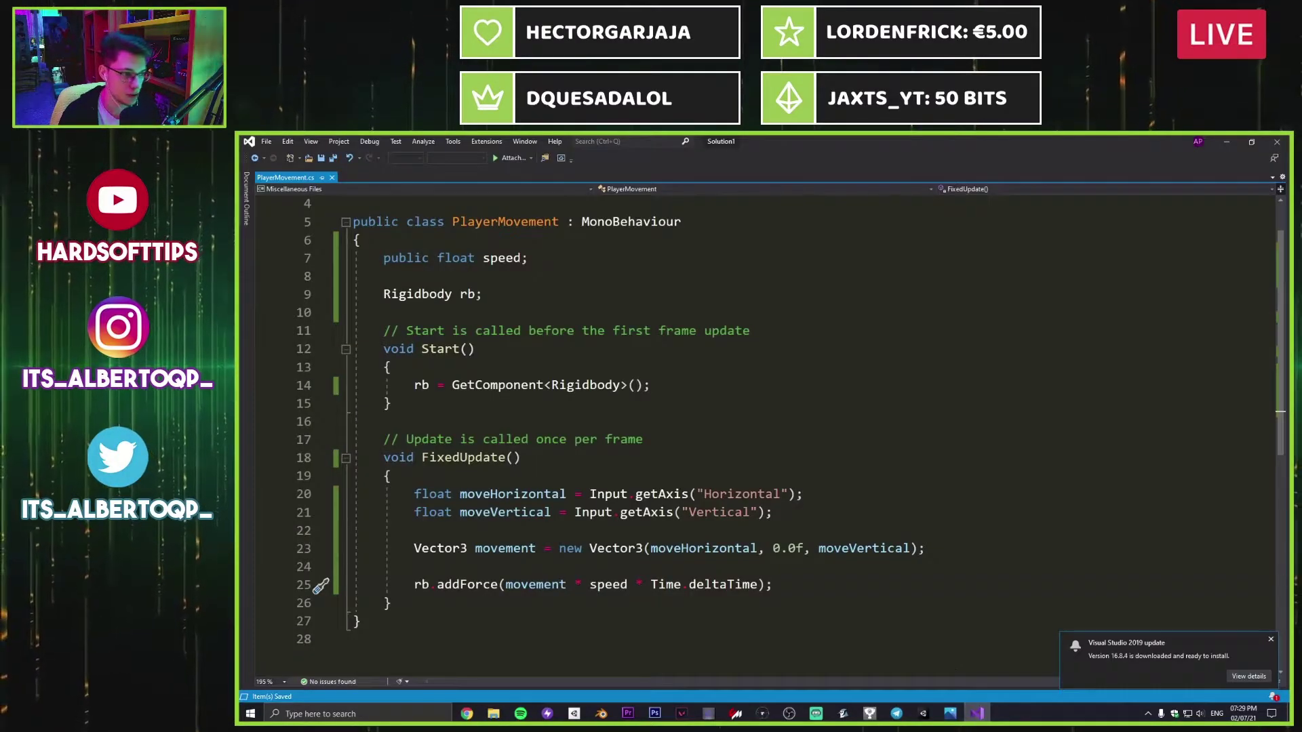
key("BackSpace")
type("G")
key("Down")
key("BackSpace")
type("G")
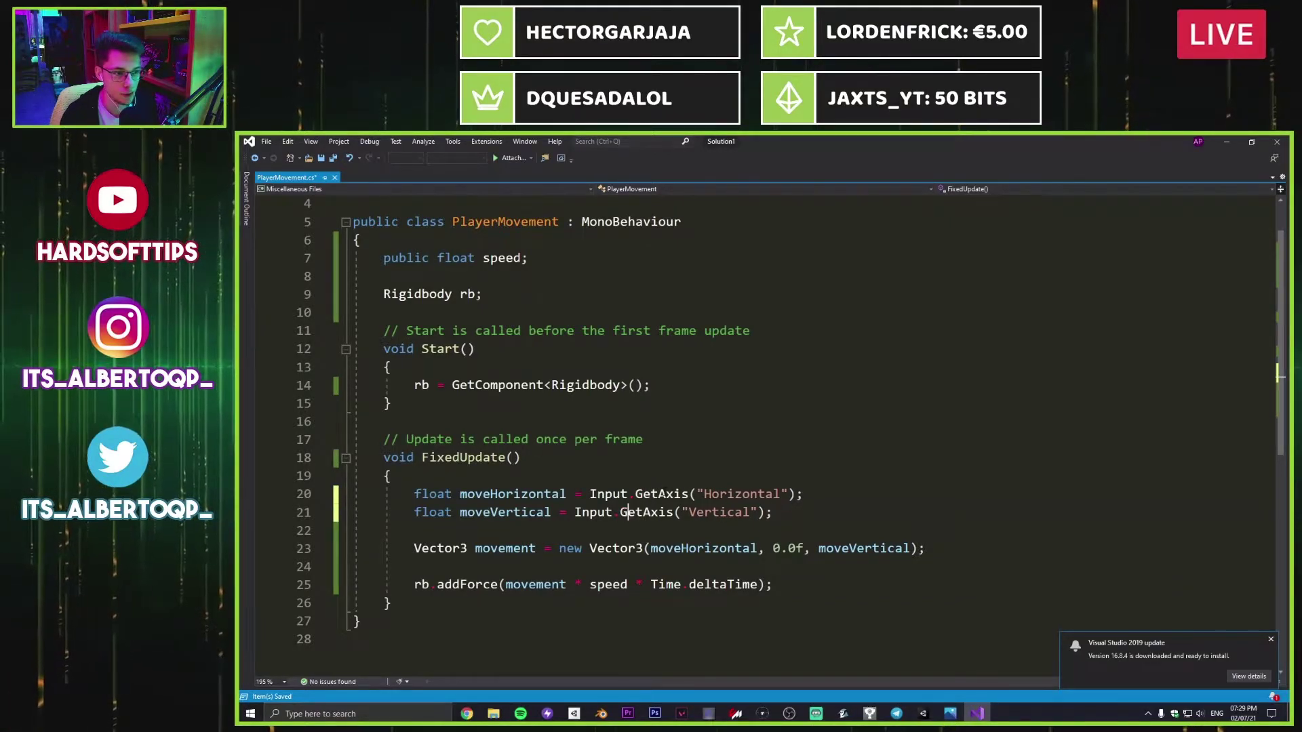
left_click(825, 505)
key("ctrl+s")
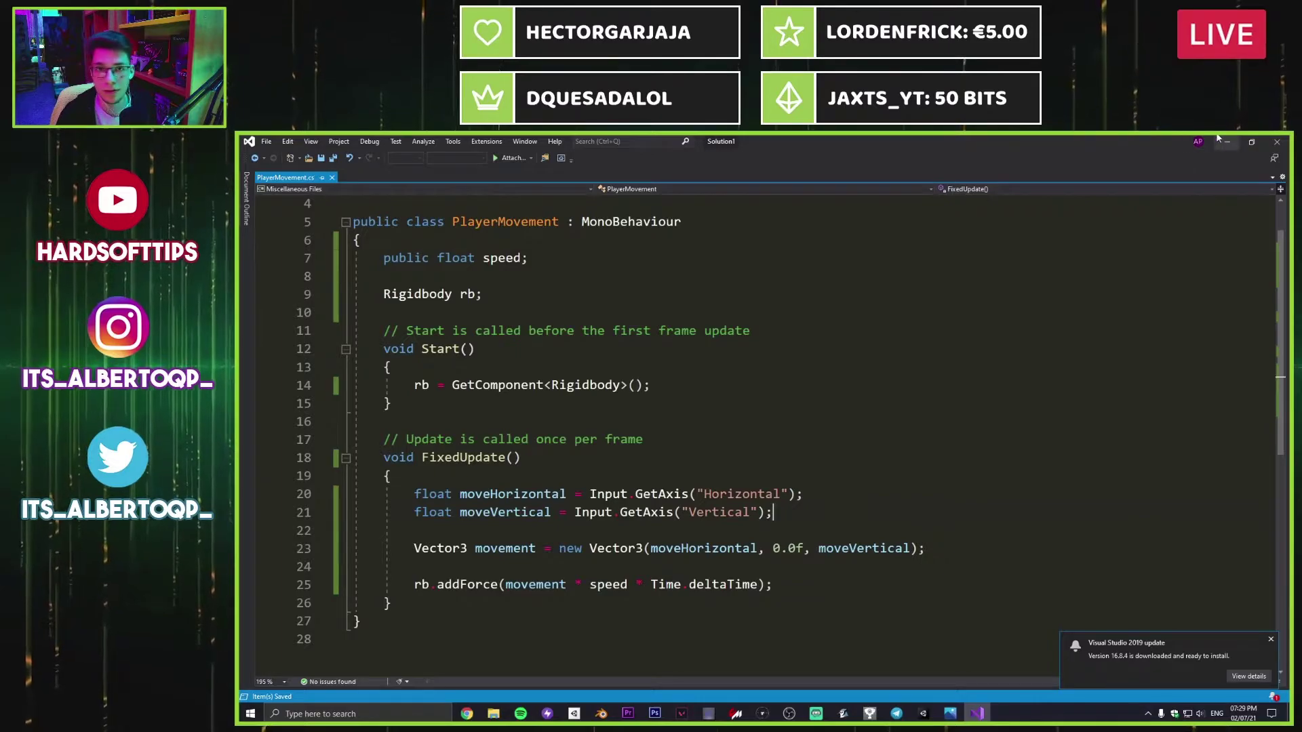
Step: Switch to Unity and open the PlayerMovement.cs line 25 compile error from the Console in the code editor
key("alt+Tab")
left_click(923, 713)
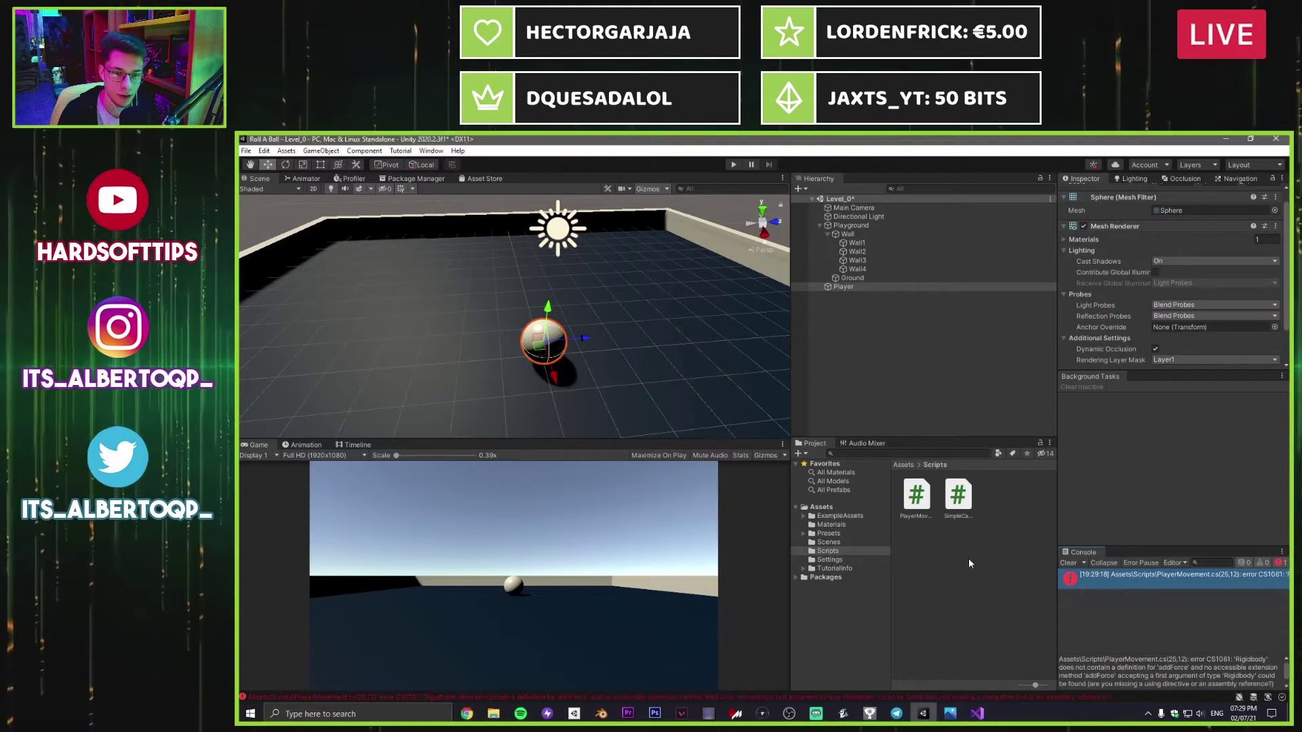
double_click(1130, 583)
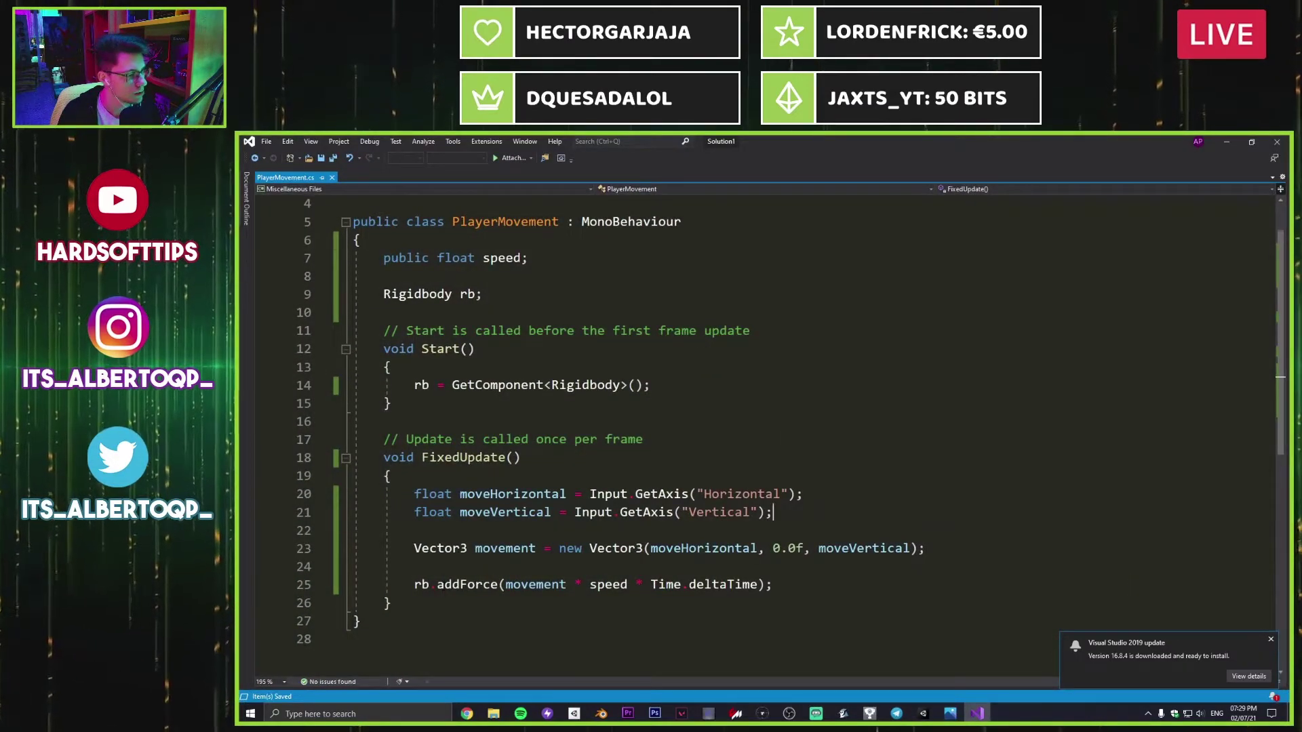
Step: Switch to the Unity documentation in the browser and search the manual for "rigidbody"
mouse_move(467, 714)
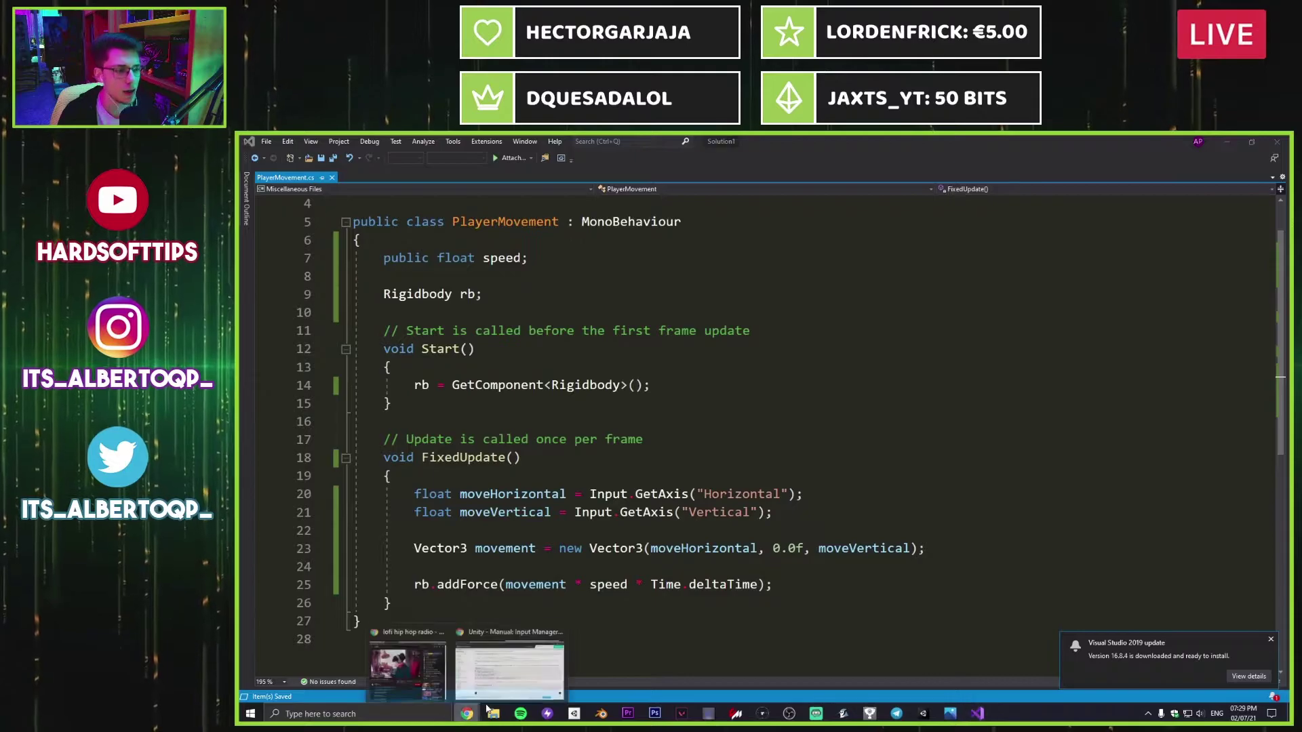
left_click(432, 664)
left_click(1076, 187)
type("rigidbody")
key("Return")
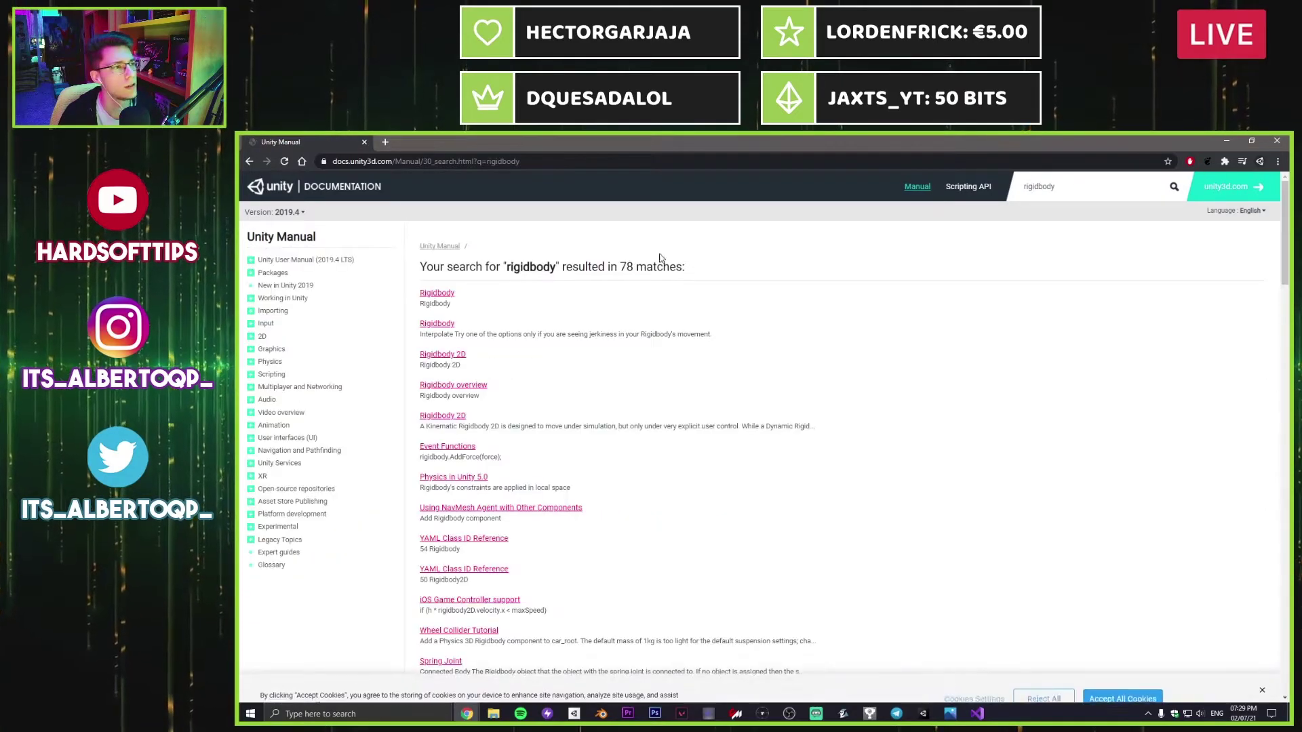
Step: Open the Rigidbody manual page, examine it through to the Hints section, and reload it from the 3D Physics Reference contents
left_click(436, 292)
scroll(645, 430, "down", 1)
scroll(645, 430, "down", 15)
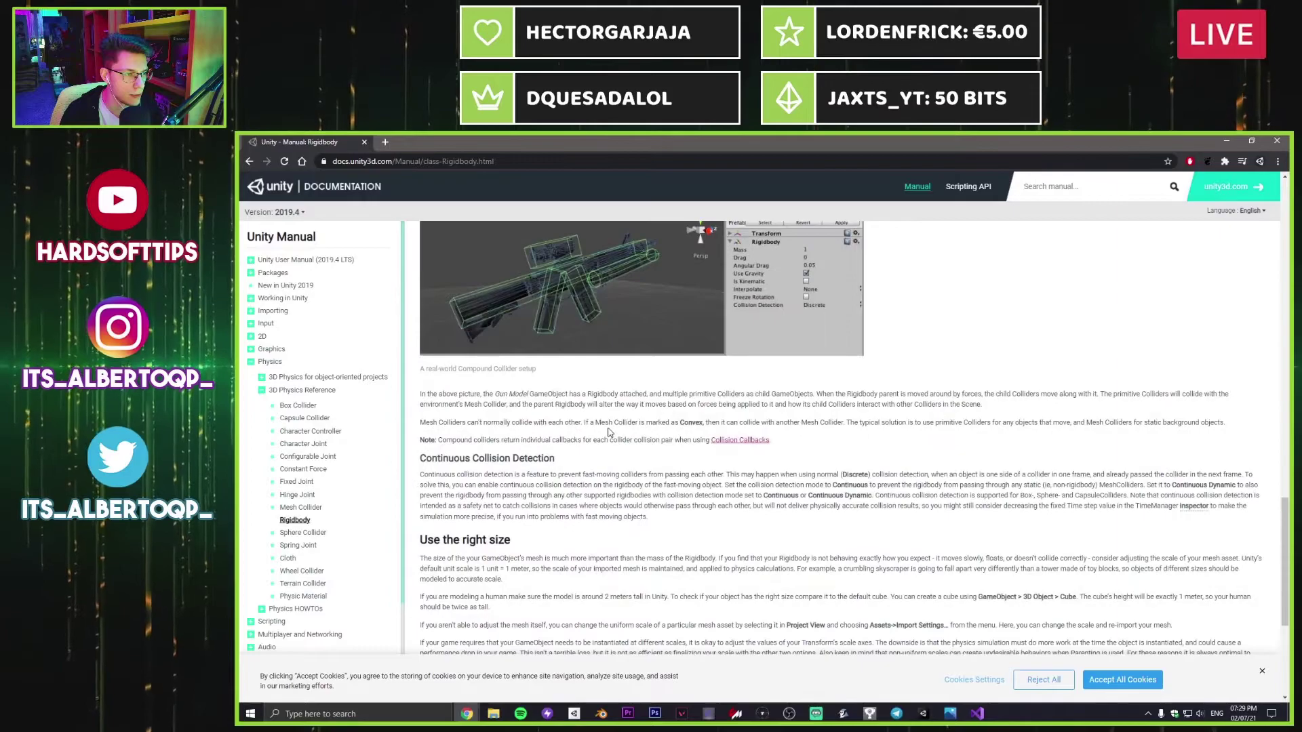
scroll(608, 432, "down", 4)
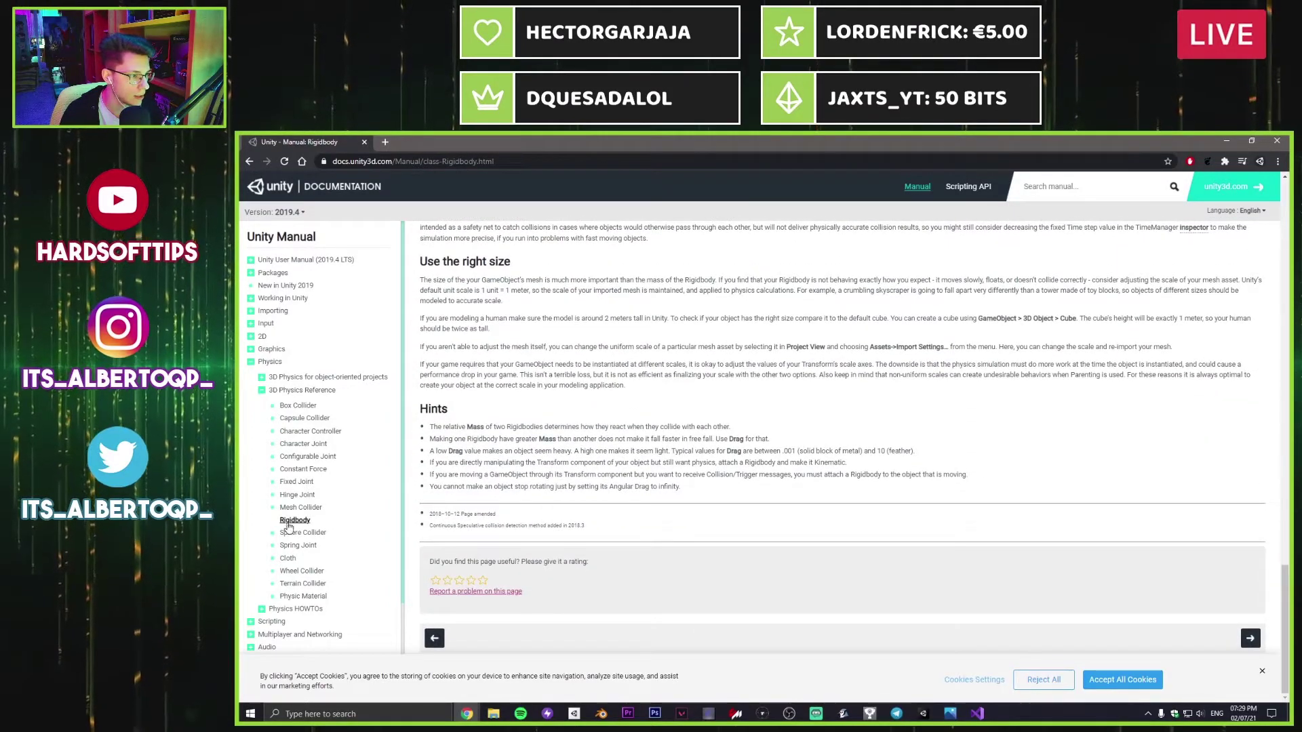
left_click(293, 521)
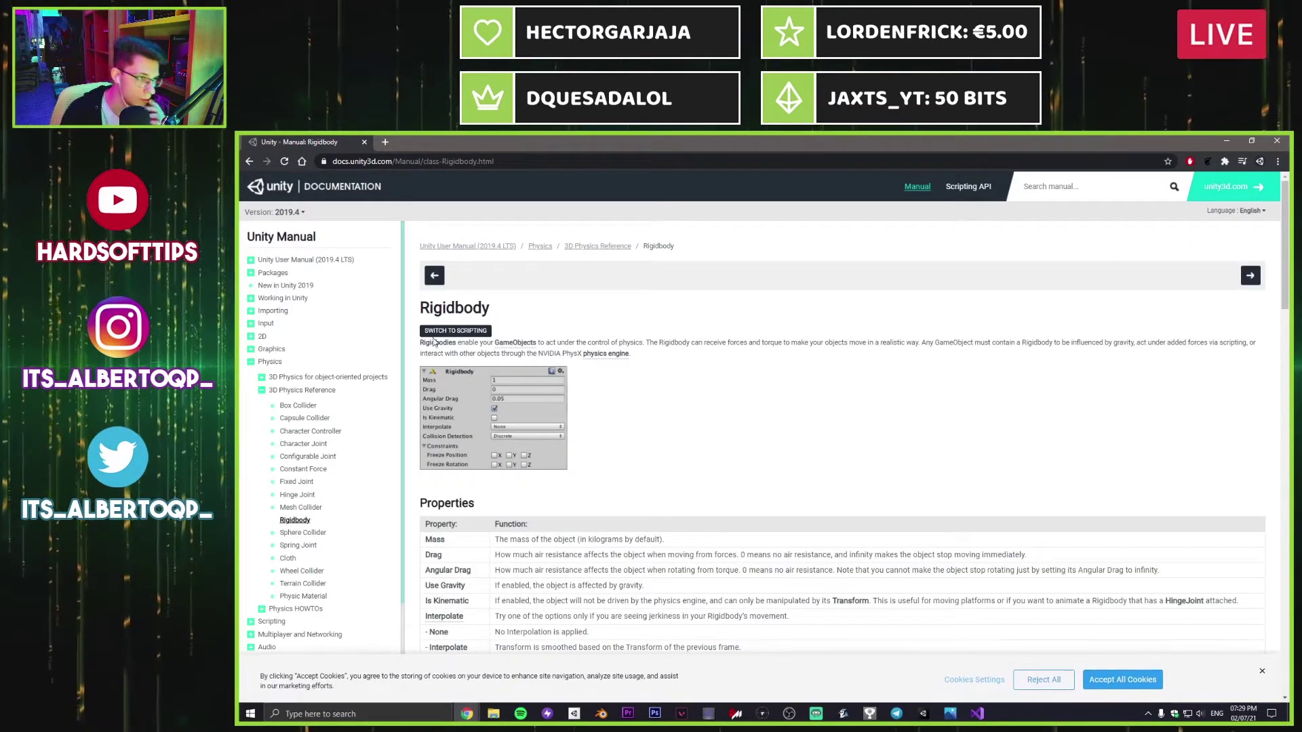
Step: Open the Scripting API version of the Rigidbody page and examine its properties and public methods, including AddForce
left_click(453, 332)
scroll(536, 366, "down", 3)
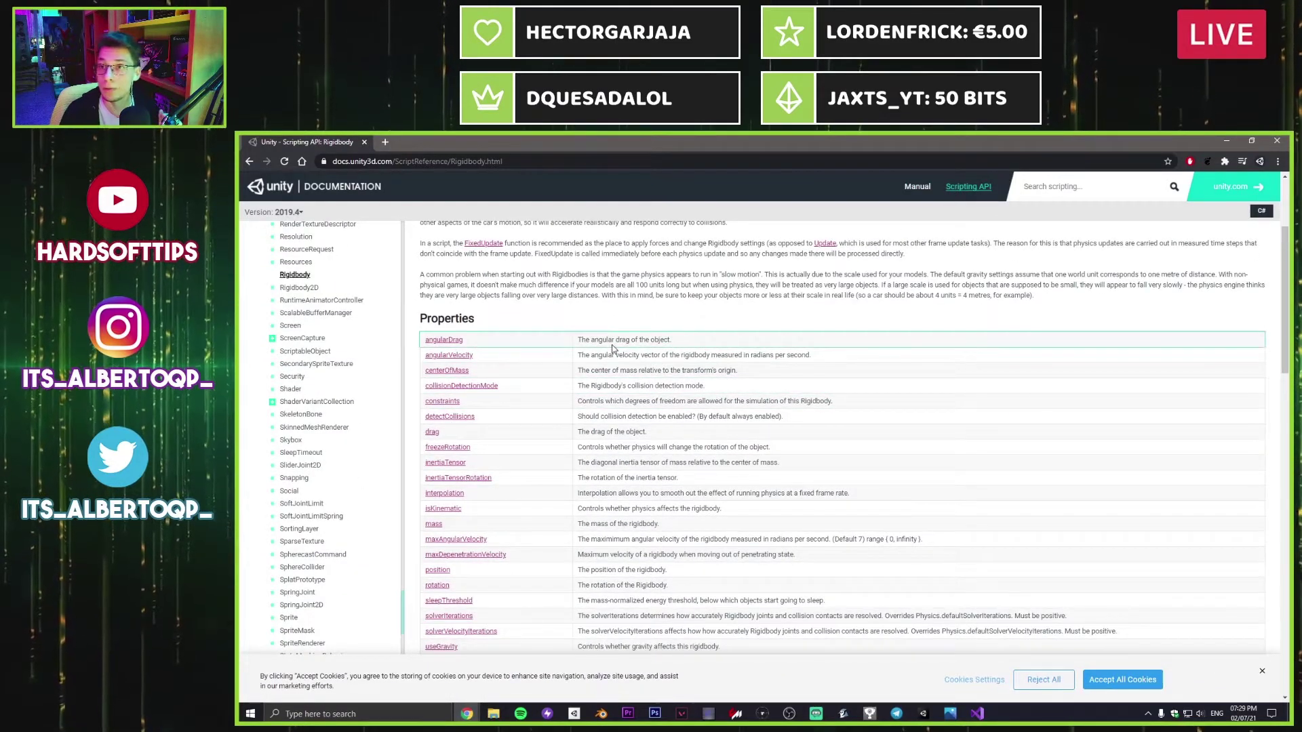
scroll(605, 354, "down", 2)
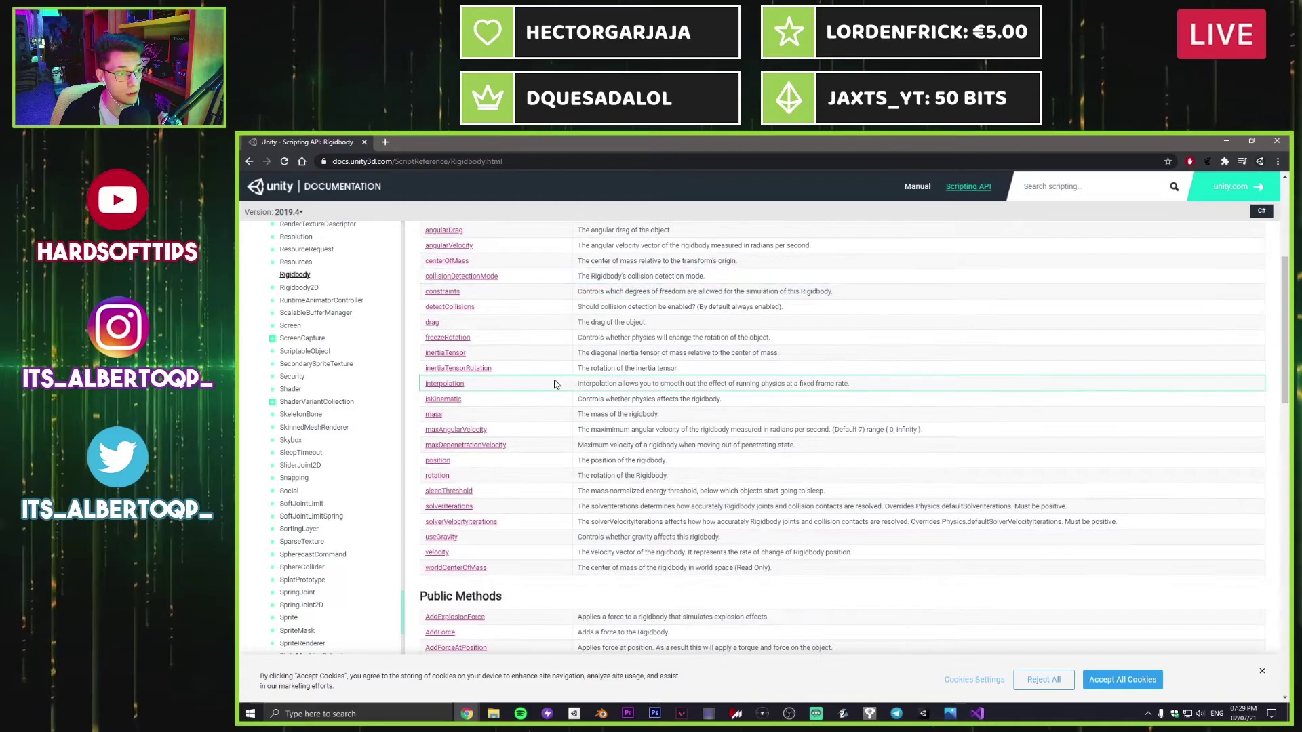
scroll(522, 405, "up", 1)
scroll(475, 423, "down", 4)
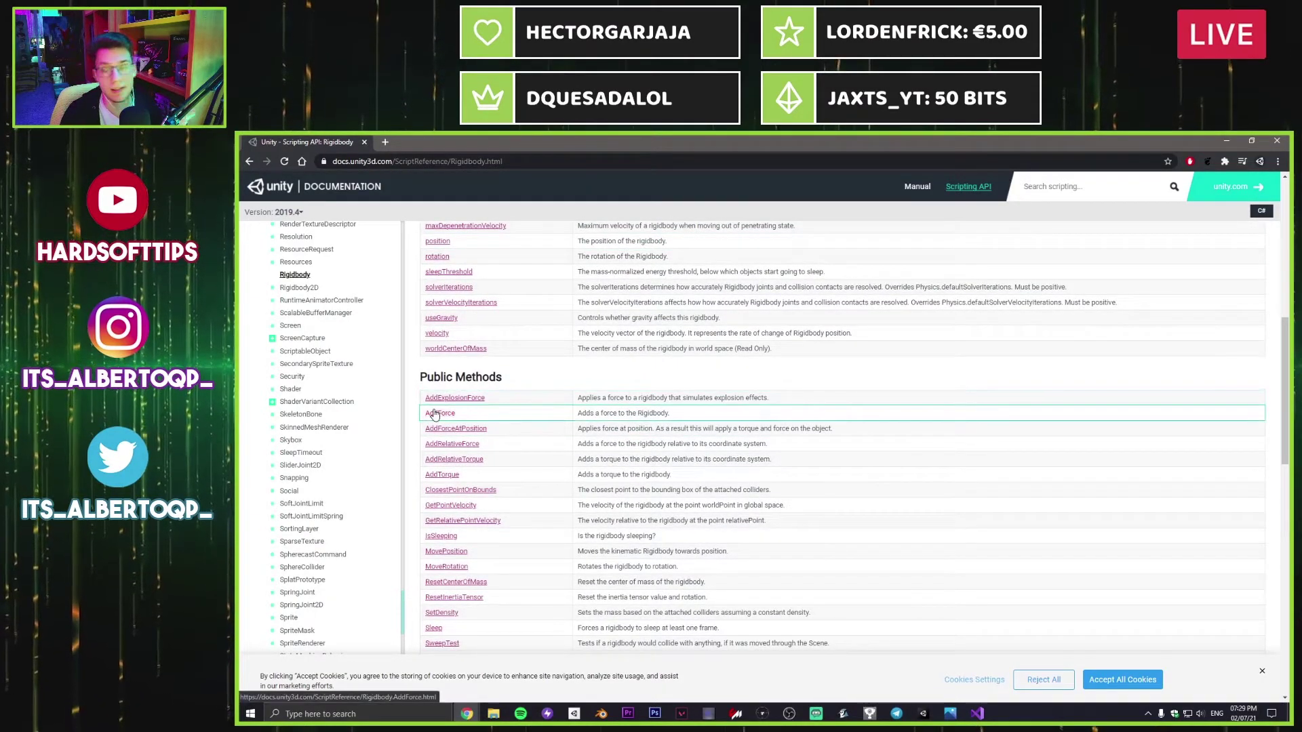
scroll(531, 328, "down", 1)
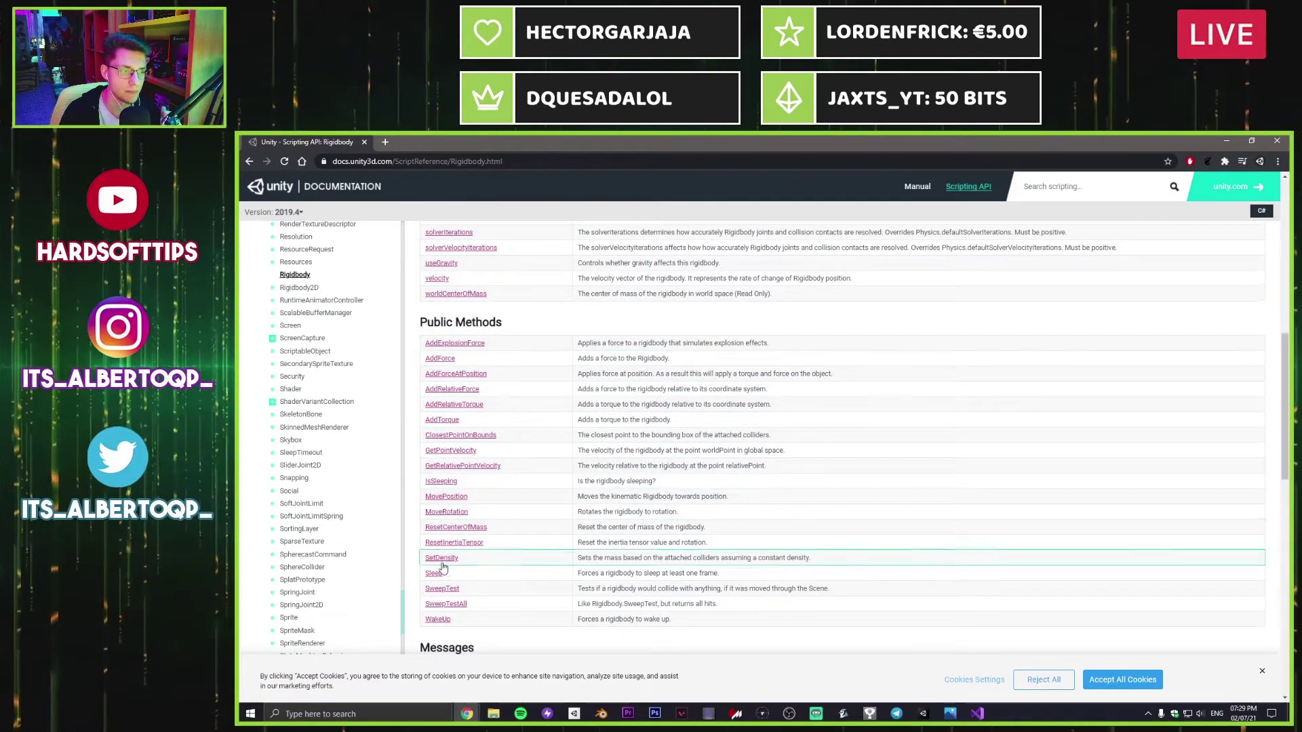
Step: Return to Visual Studio, correct the capitalization in rb.AddForce(movement * speed * Time.deltaTime), and save the script
left_click(977, 713)
key("BackSpace")
type("A")
left_click(684, 534)
key("ctrl+s")
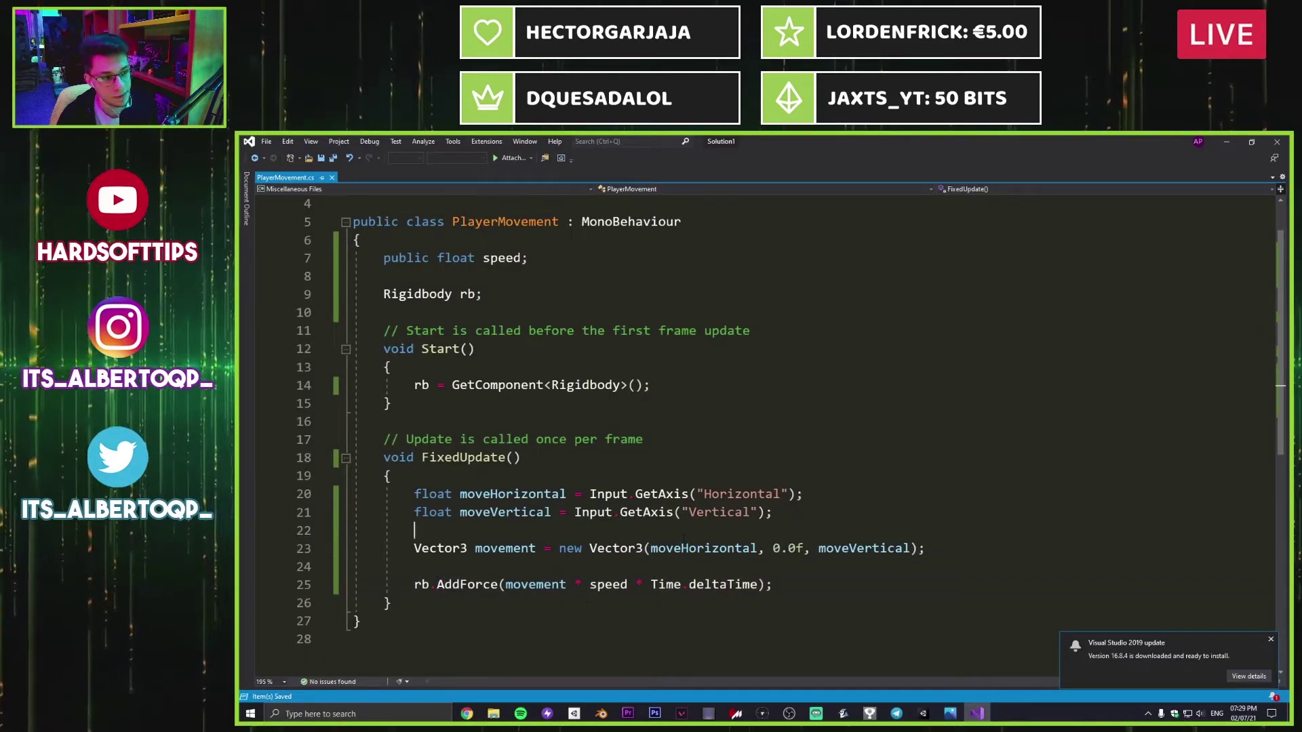
Step: Switch to Unity, dock Background Tasks beside the Console so the Inspector gets more height, and clear the Console
left_click(923, 714)
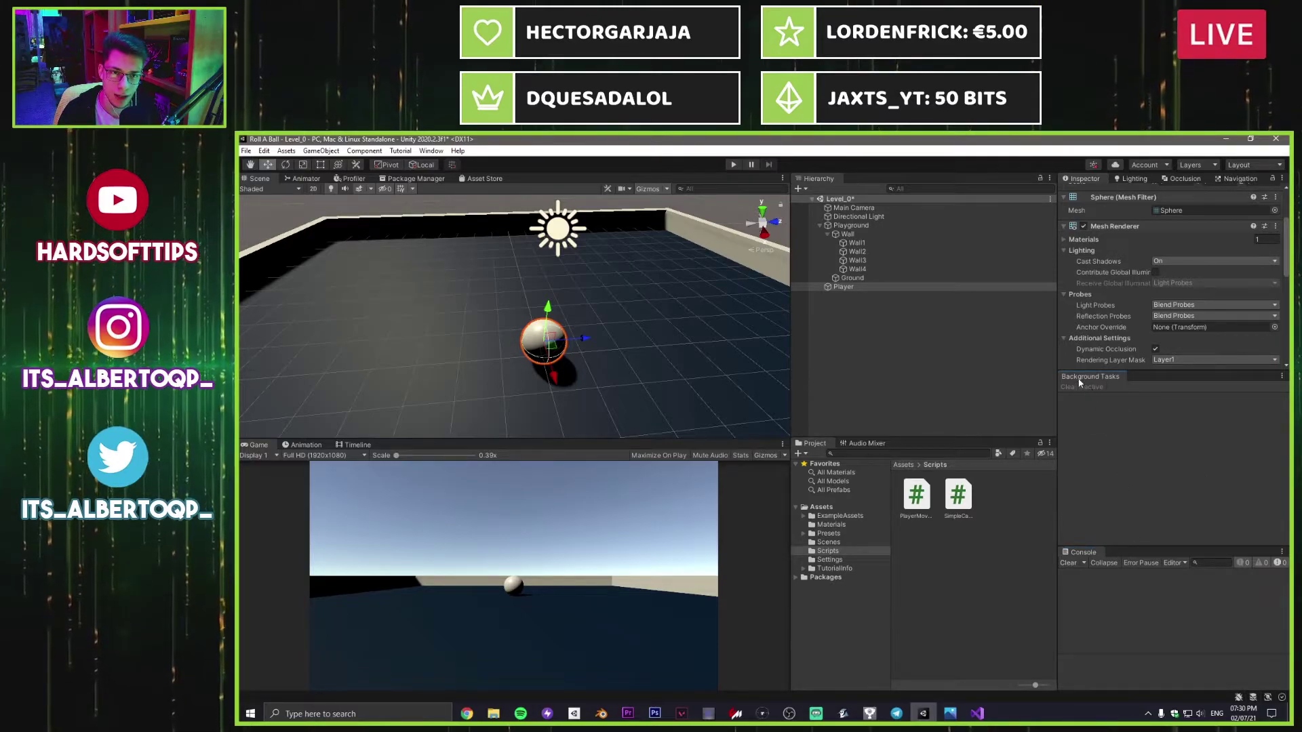
left_click_drag(1177, 373, 1177, 561)
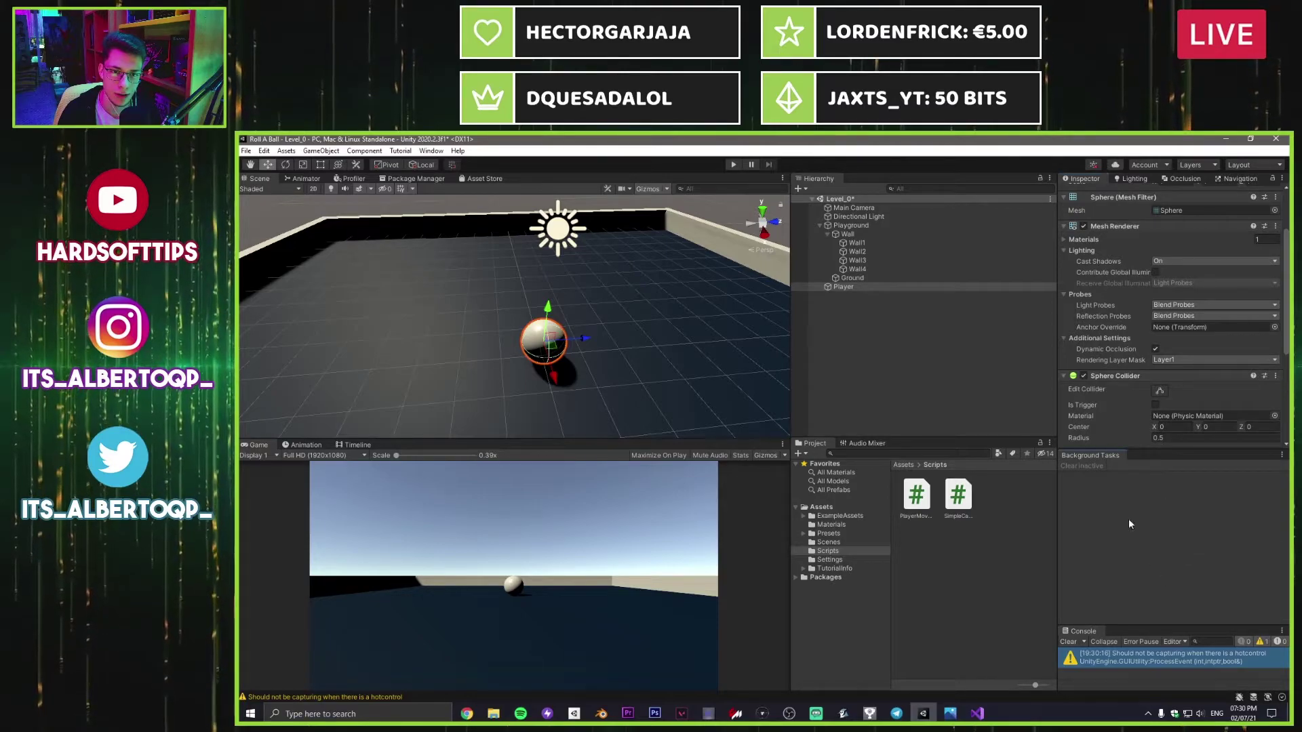
left_click_drag(1093, 456, 1114, 631)
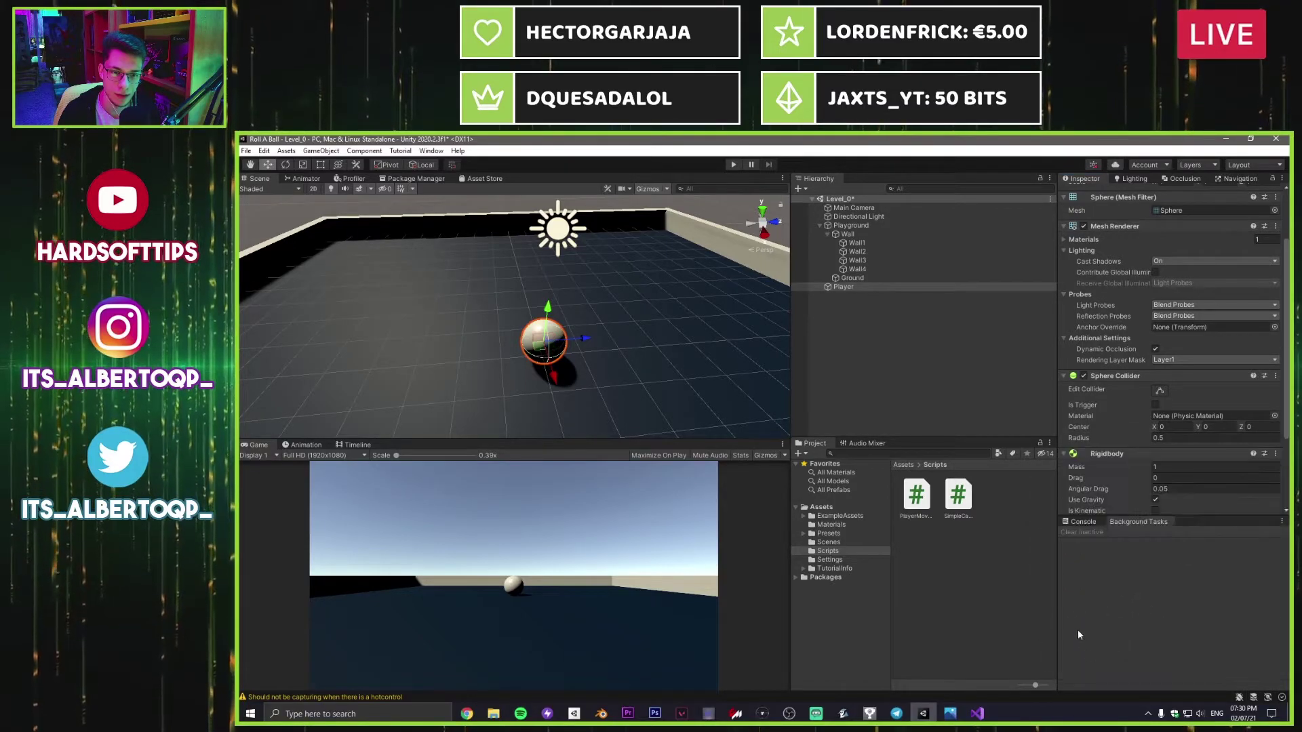
left_click_drag(1198, 516, 1098, 627)
left_click(1067, 642)
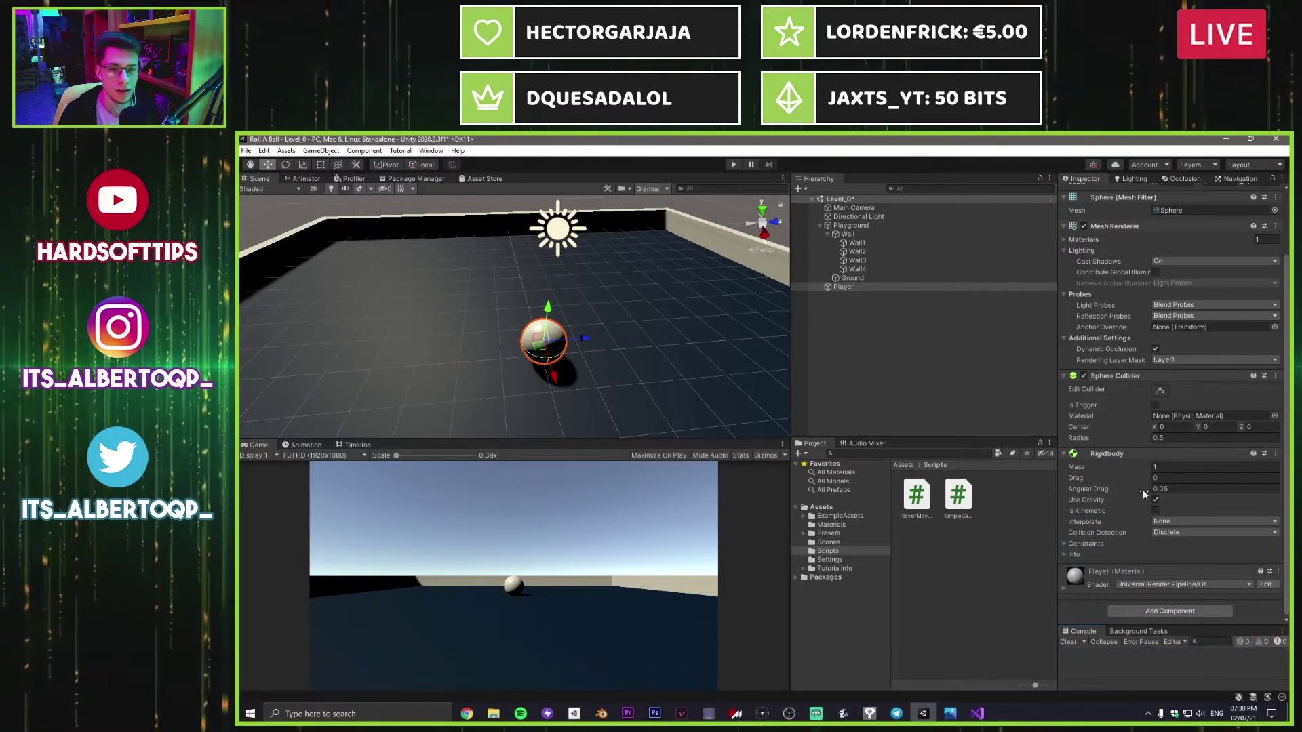
Step: Attach the PlayerMovement script to the Player object and set its Speed to 10
left_click_drag(925, 510, 848, 292)
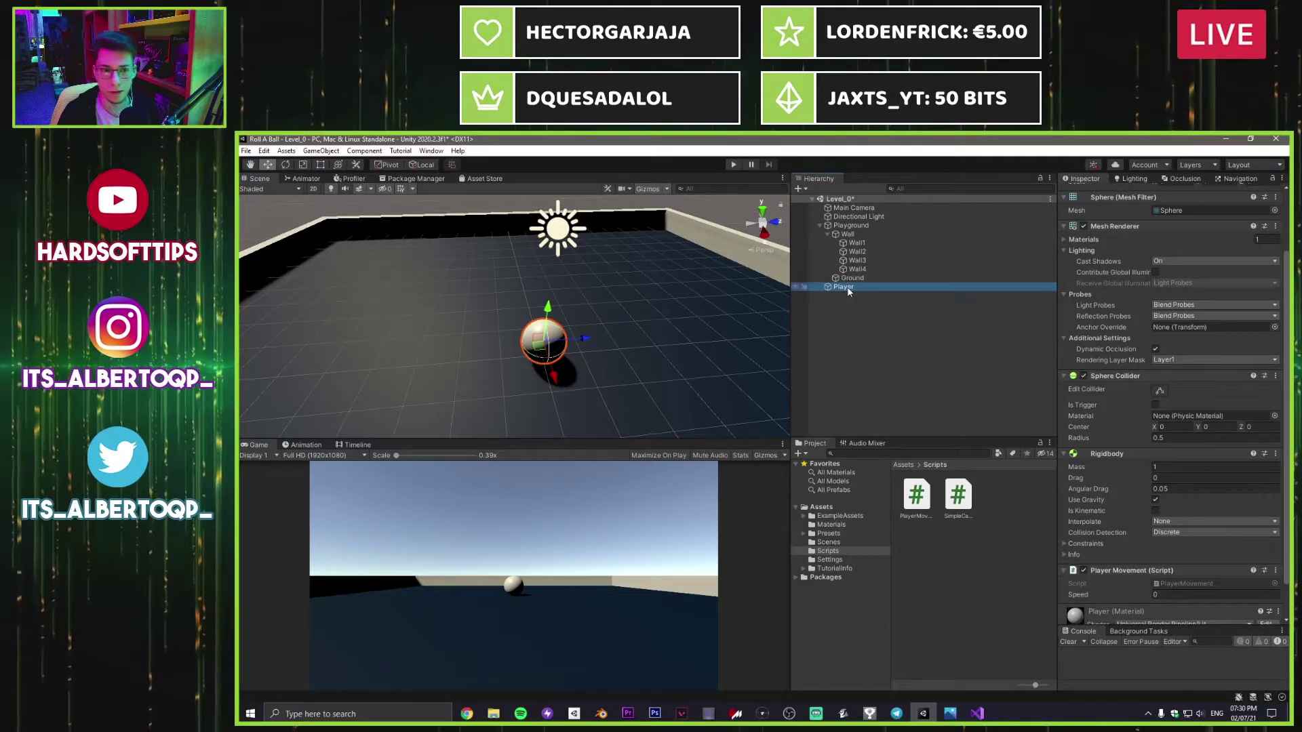
scroll(1152, 441, "down", 3)
left_click(1173, 555)
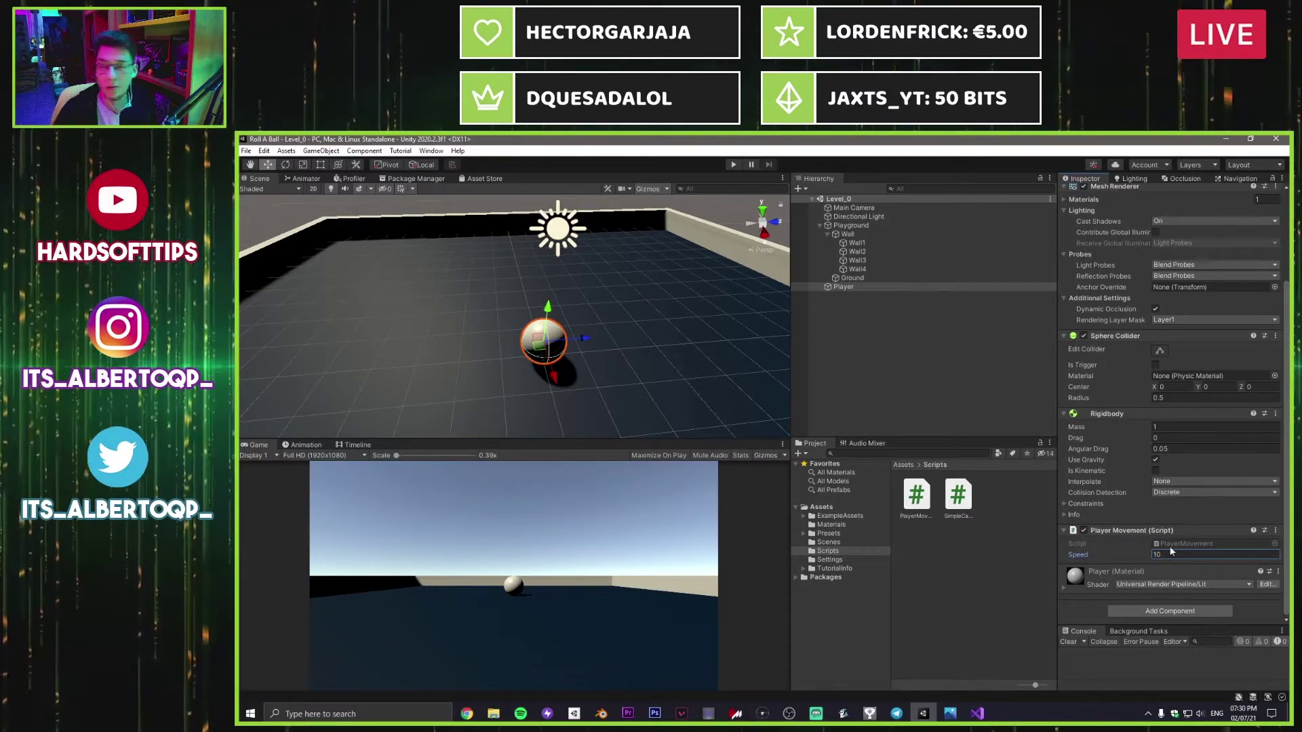
Step: Run the game and test the ball's movement, setting the Player's Speed to 100 during play
left_click(733, 166)
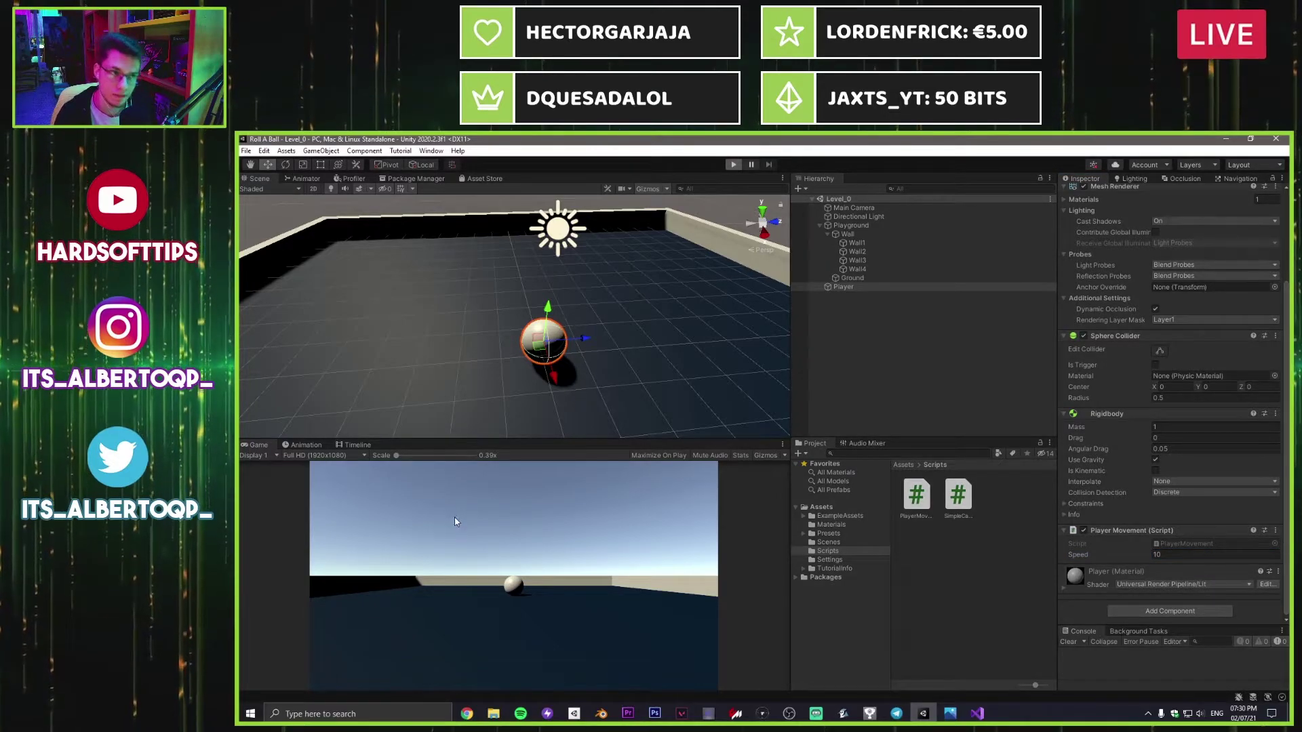
key("w")
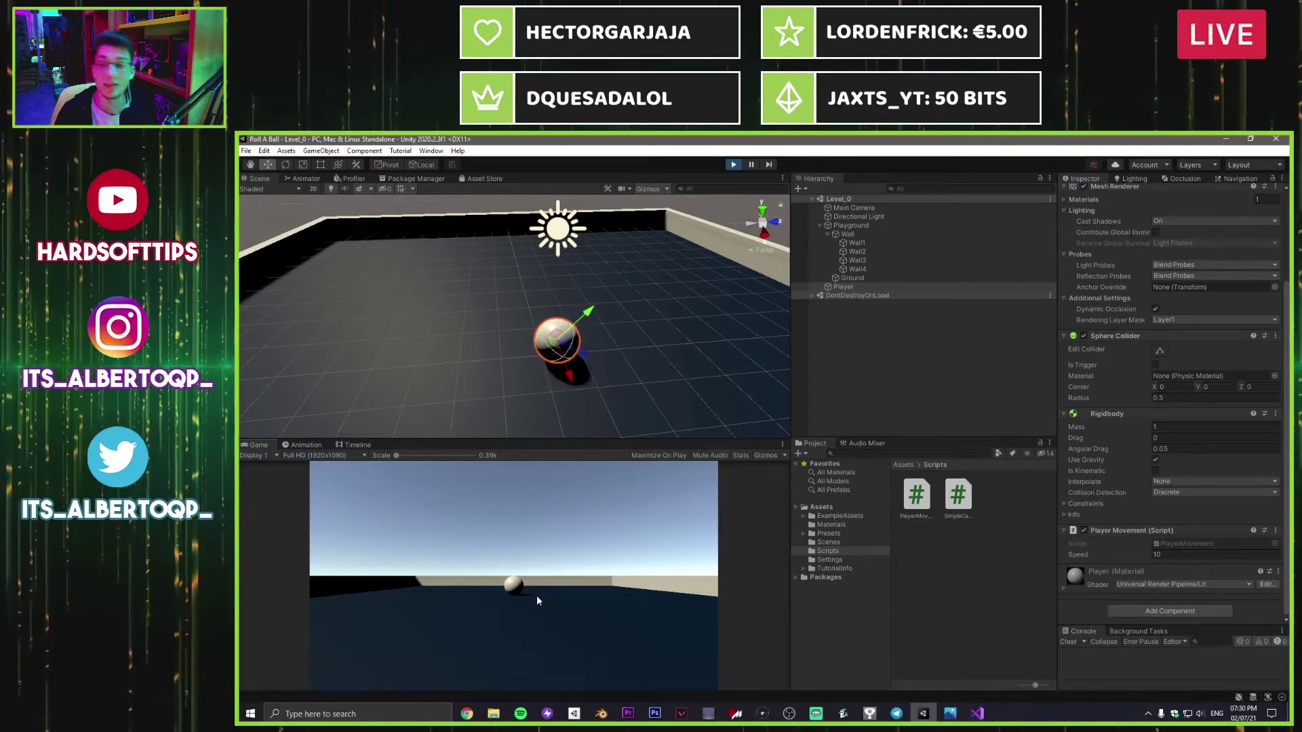
left_click(1185, 553)
left_click(658, 597)
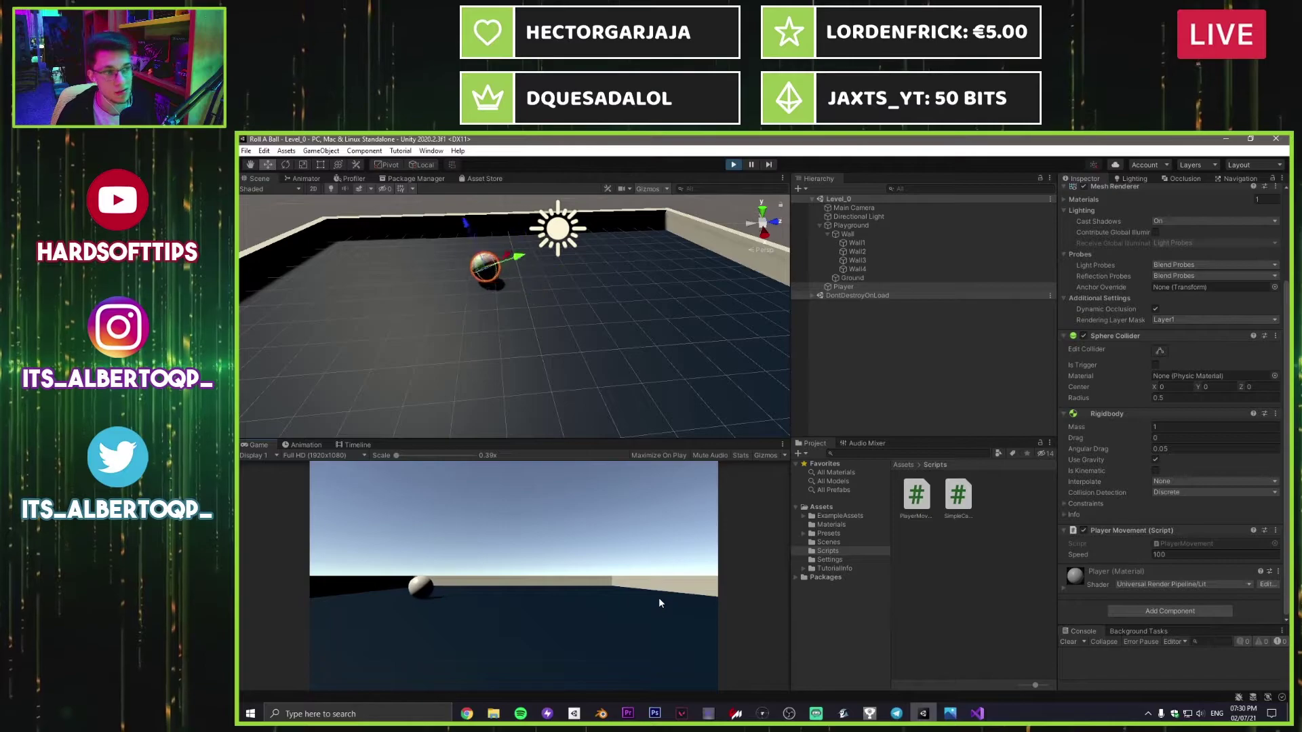
Step: Set Speed to 200 during play, roll the ball, and view the whole playground in the scene
left_click(1204, 553)
type("200")
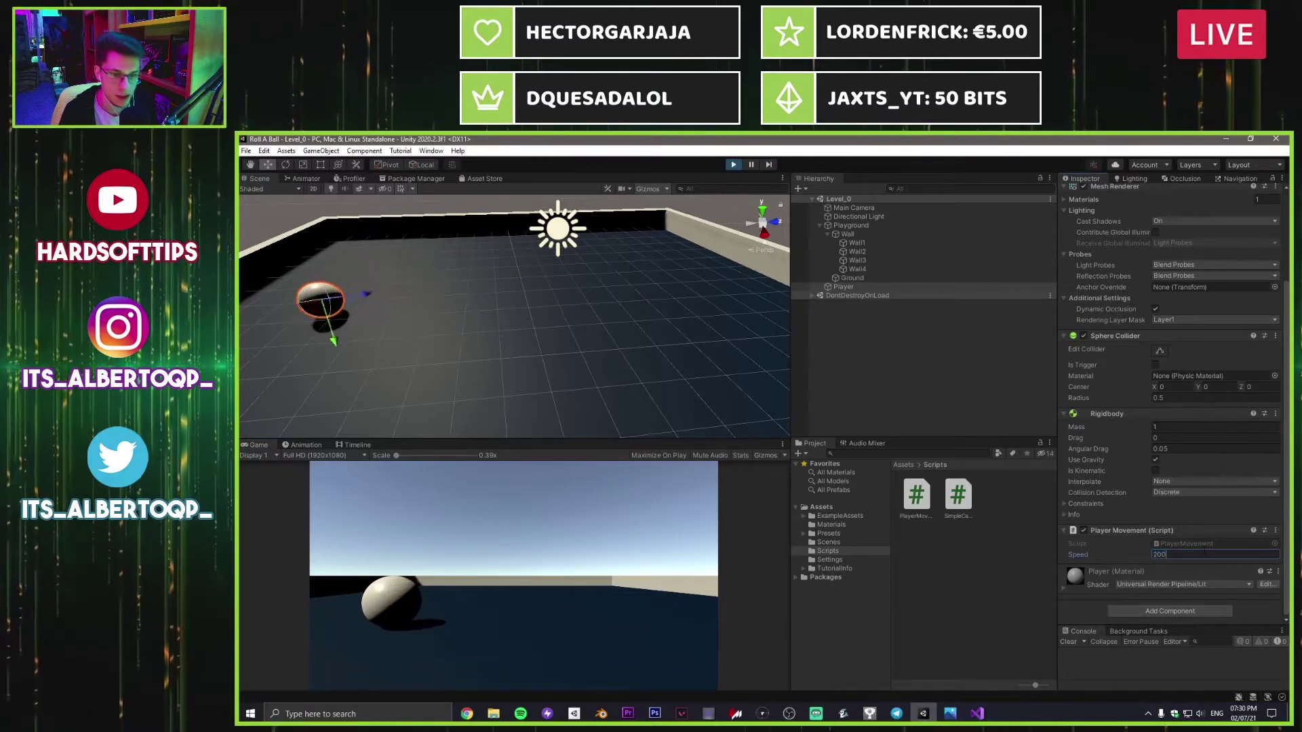
left_click(569, 612)
key("w")
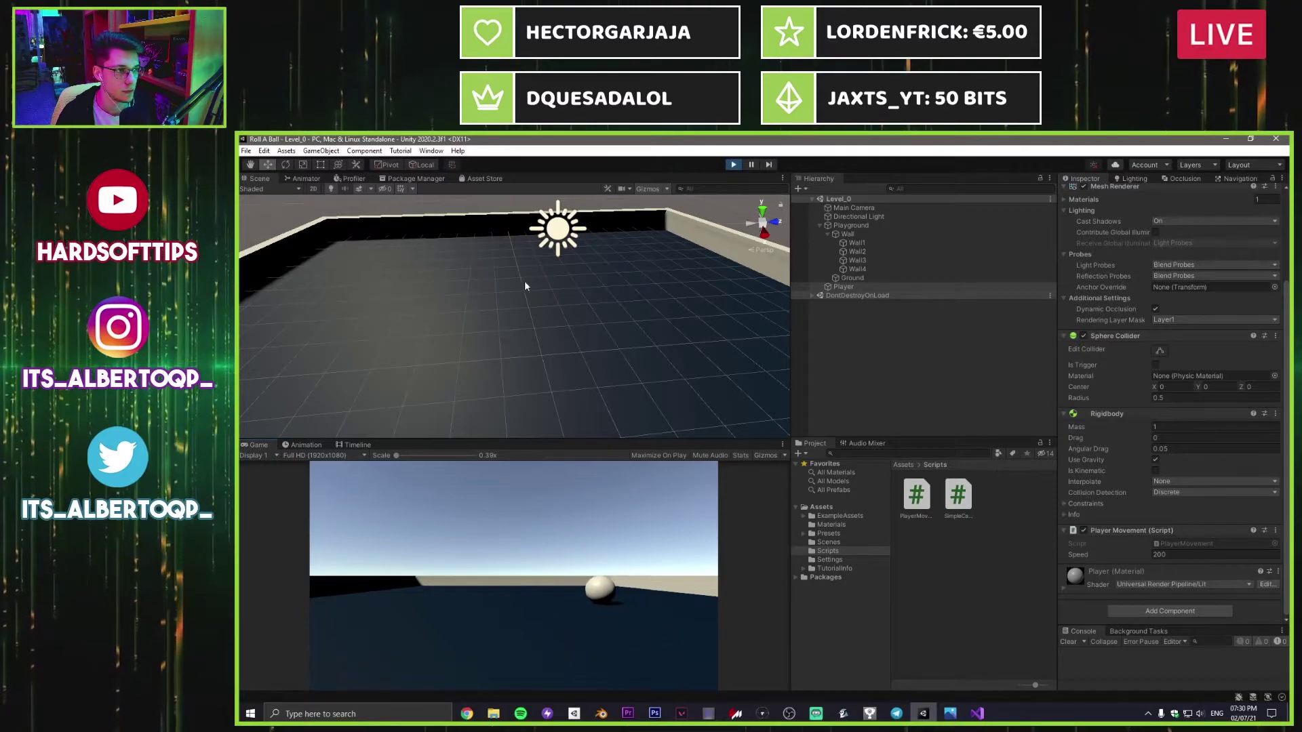
left_click_drag(520, 284, 622, 360, "alt")
scroll(607, 317, "down", 7)
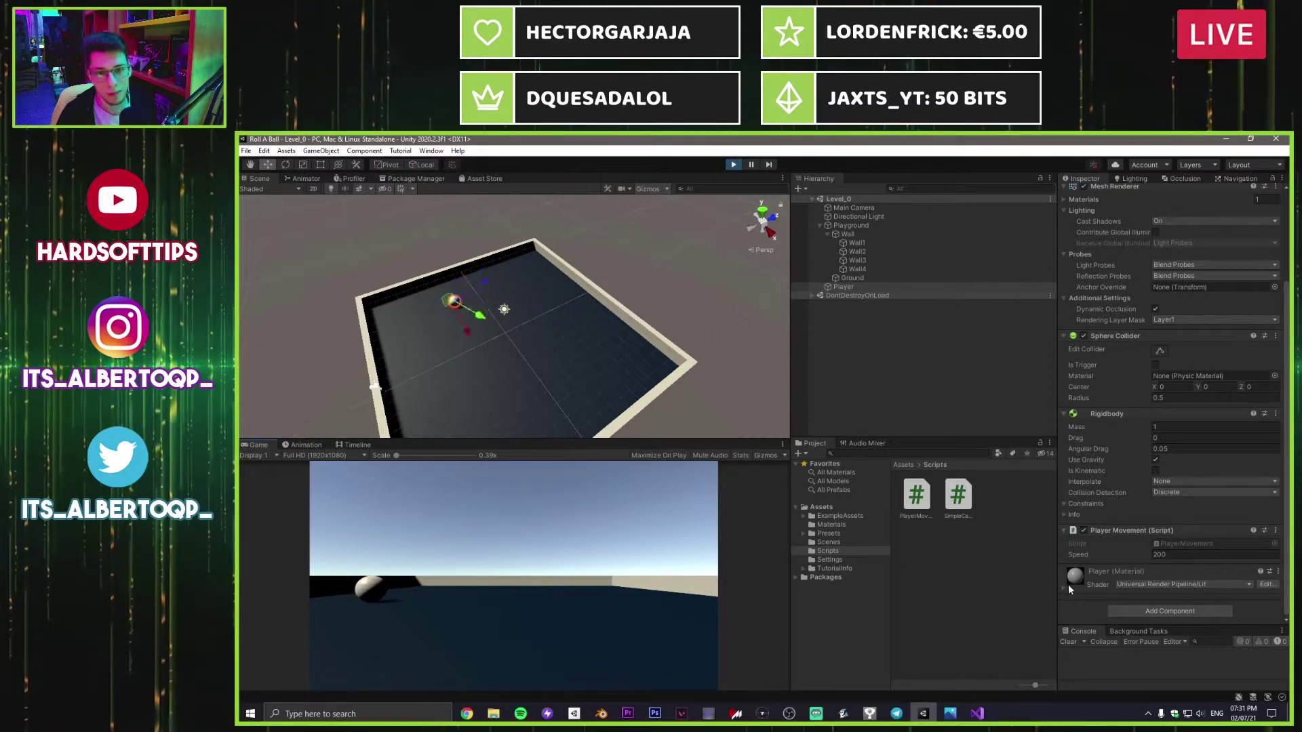
Step: Set Speed to 400 during play and roll the ball around the playground in all four directions
left_click(1193, 555)
type("400")
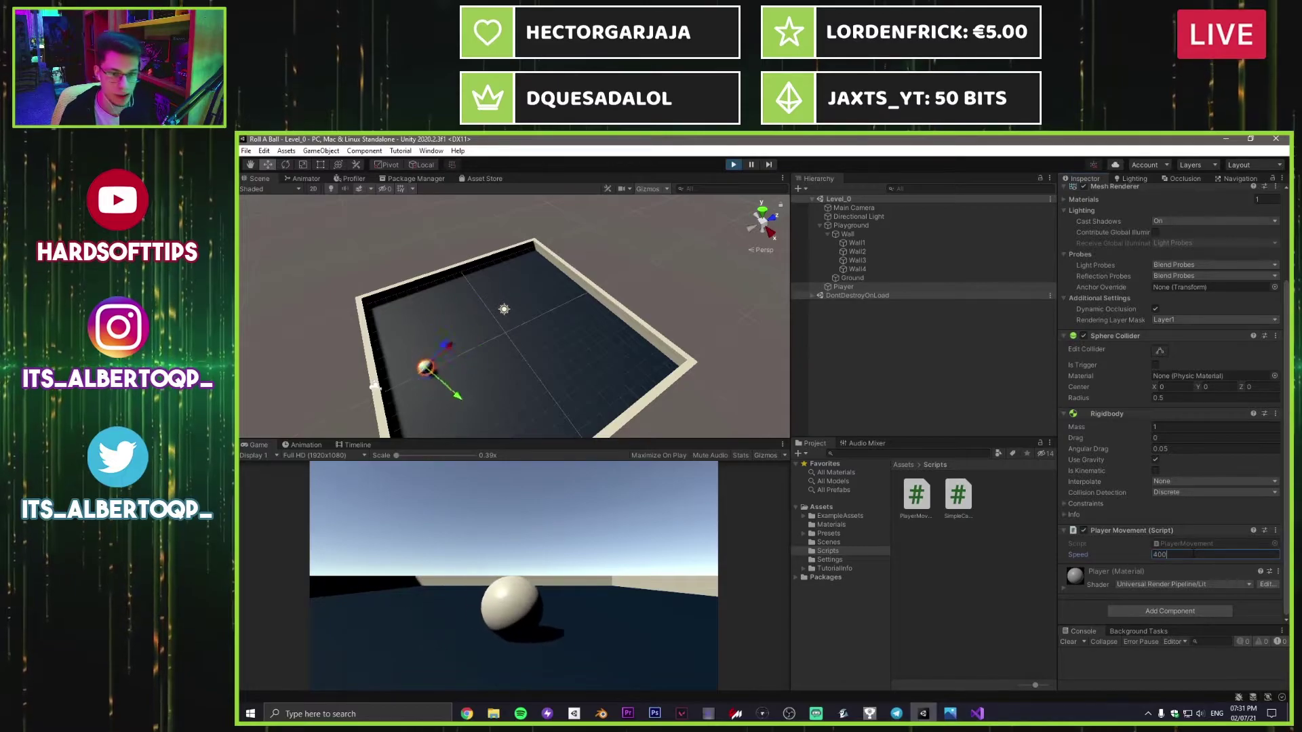
left_click(437, 621)
key("w")
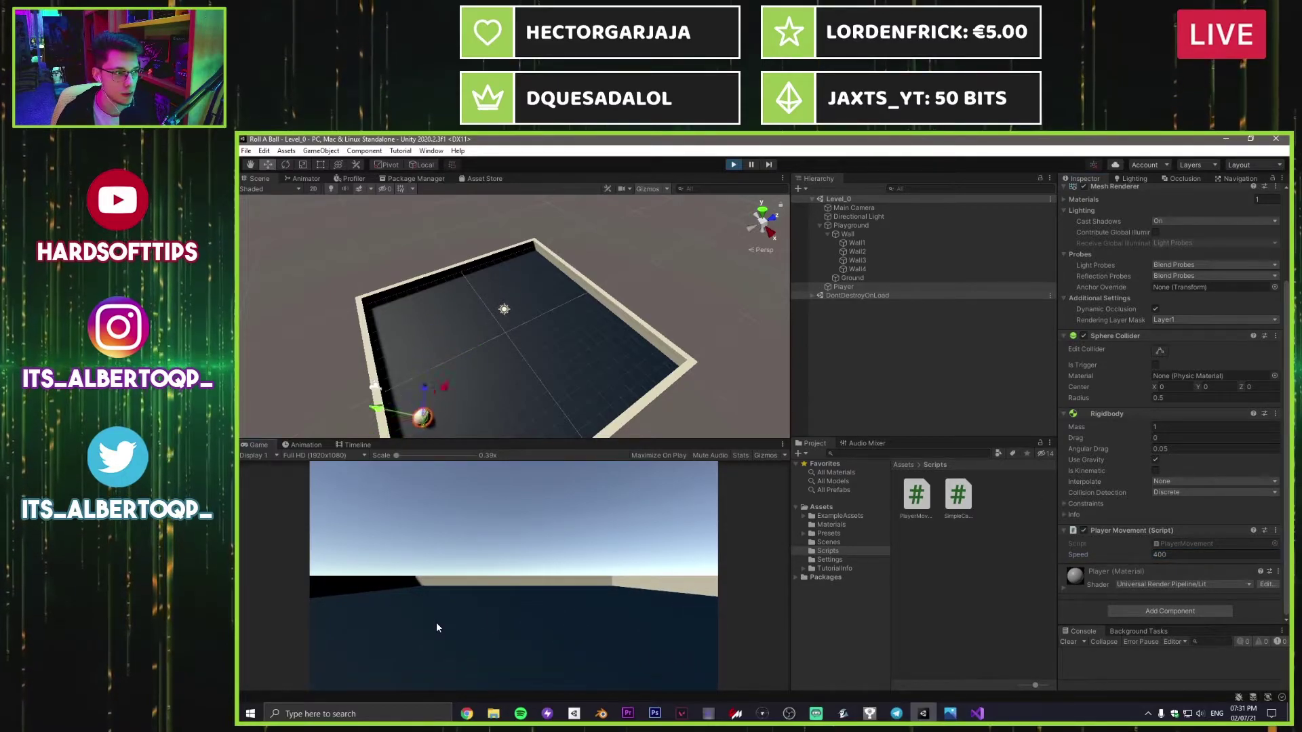
key("s")
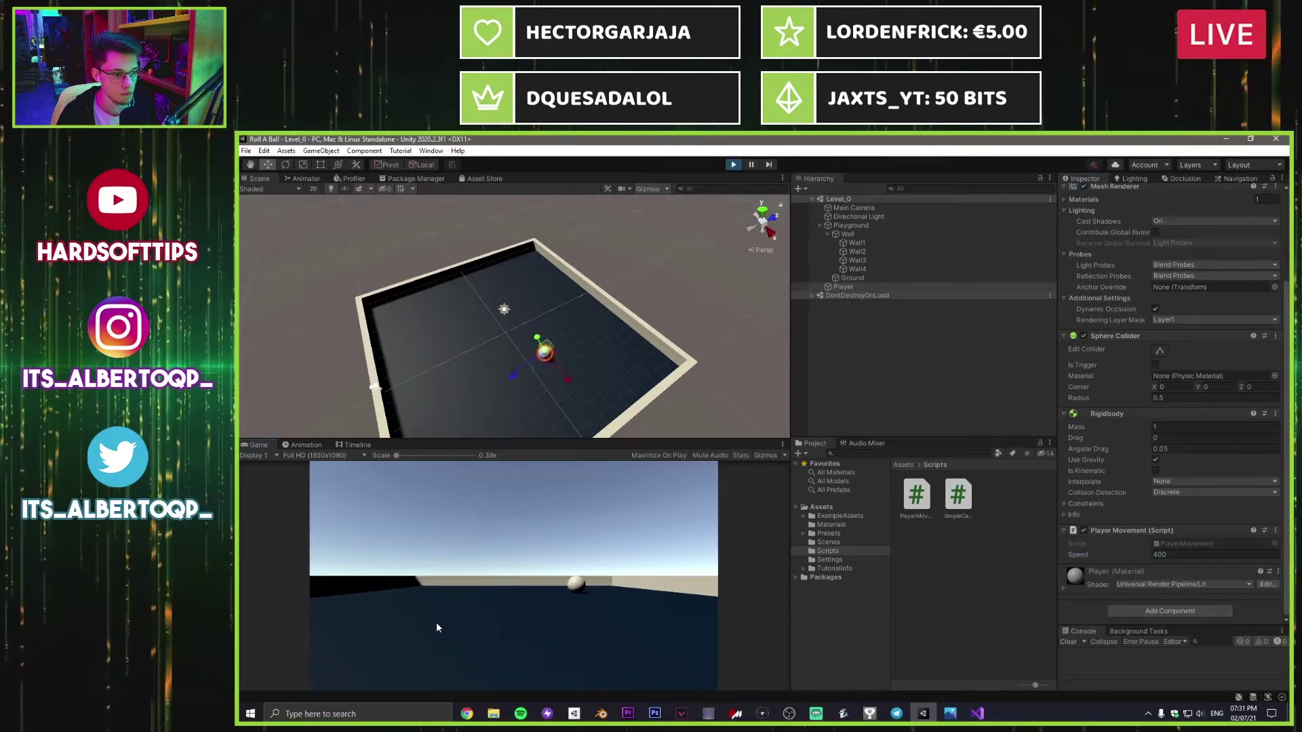
key("d")
key("w")
key("a")
key("w")
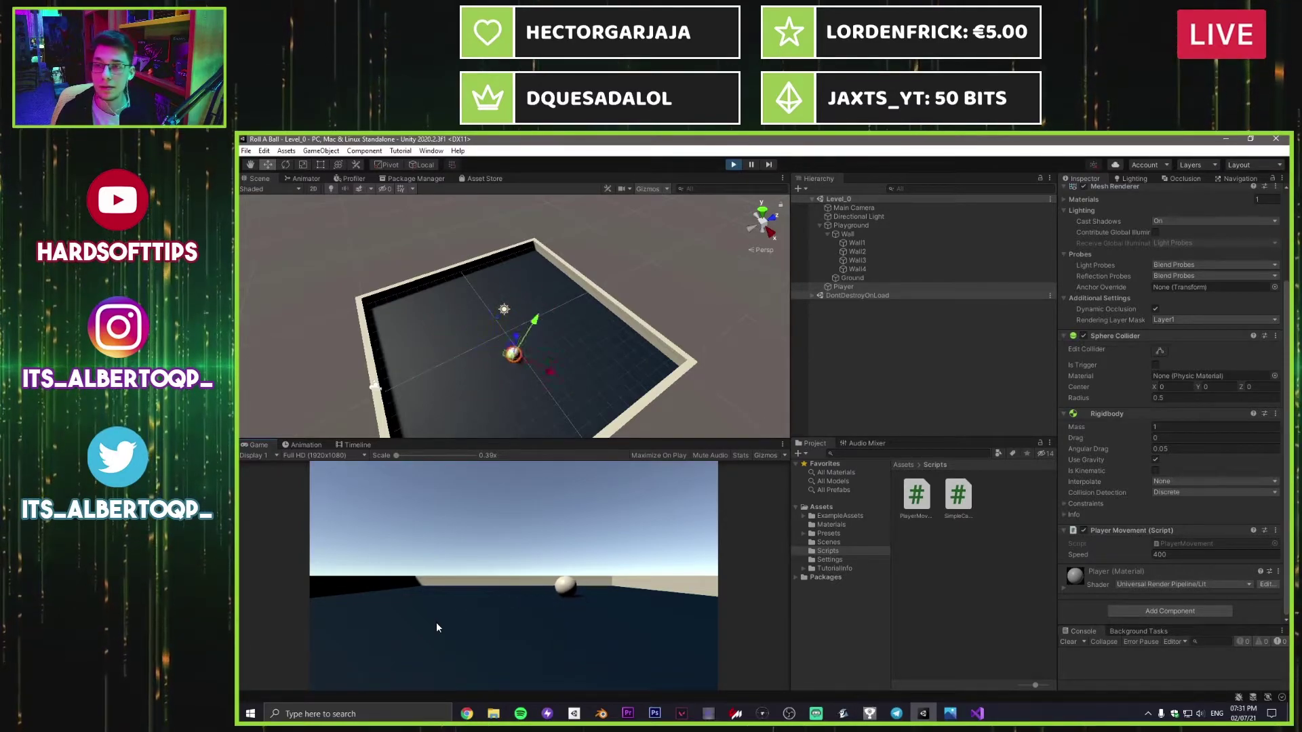
key("a")
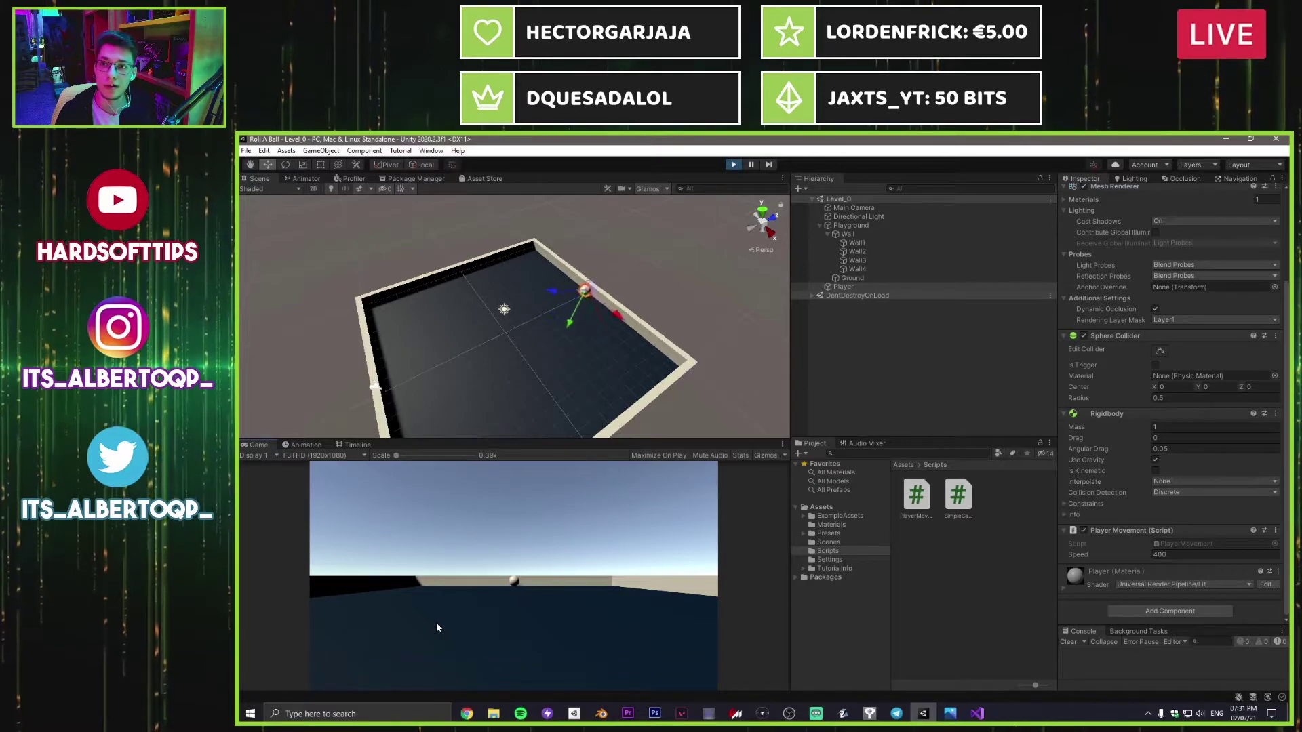
key("a")
key("s")
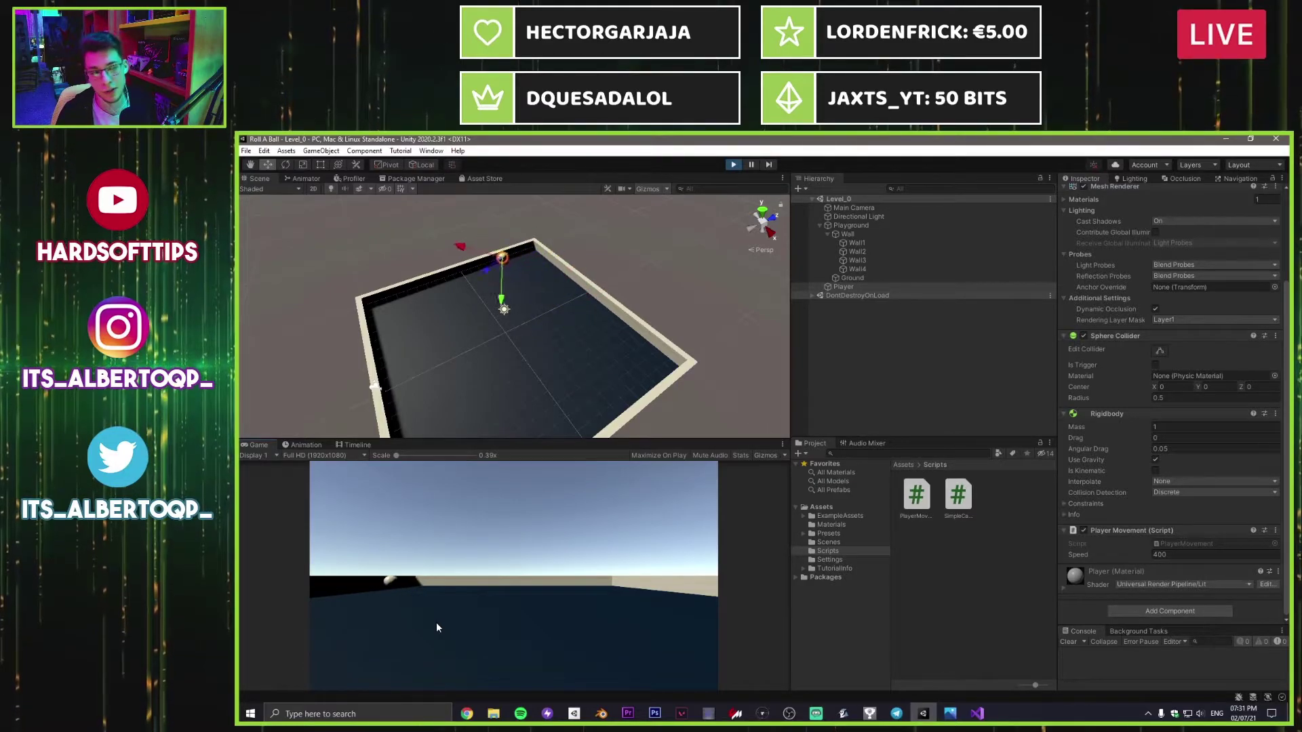
key("d")
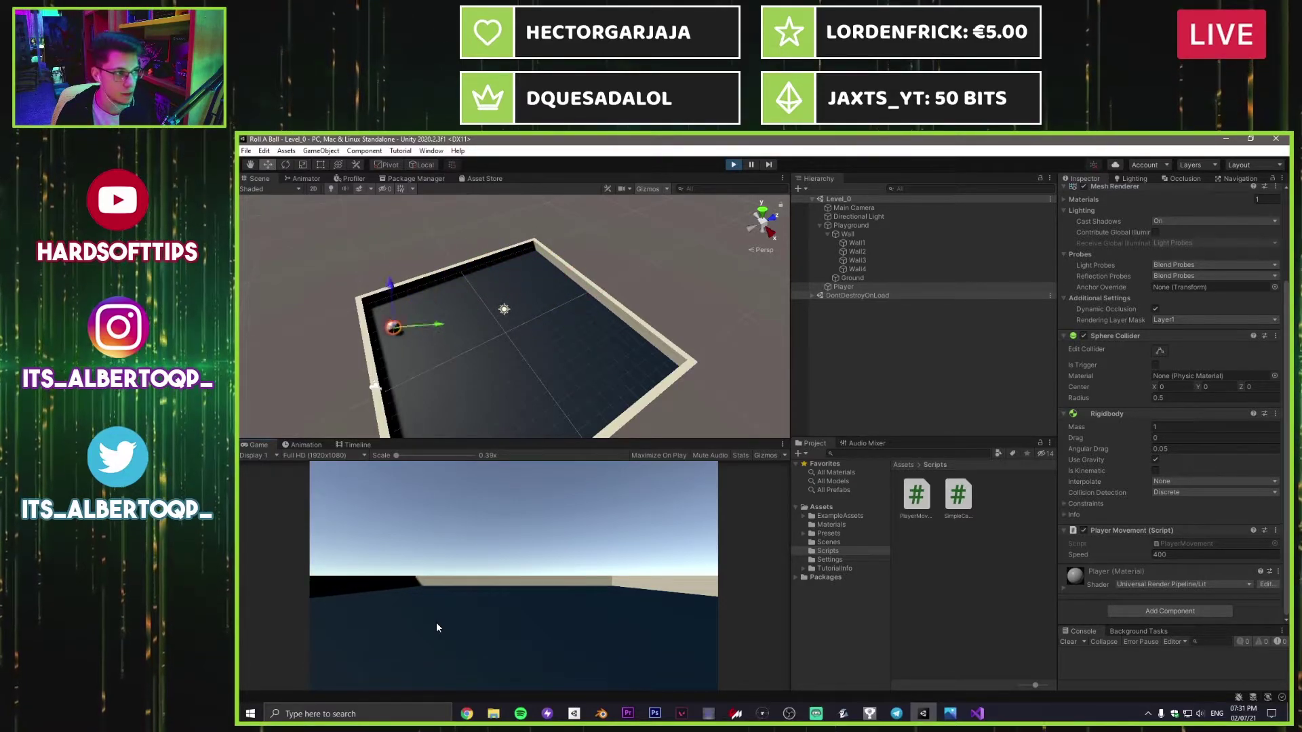
key("w")
key("a")
key("s")
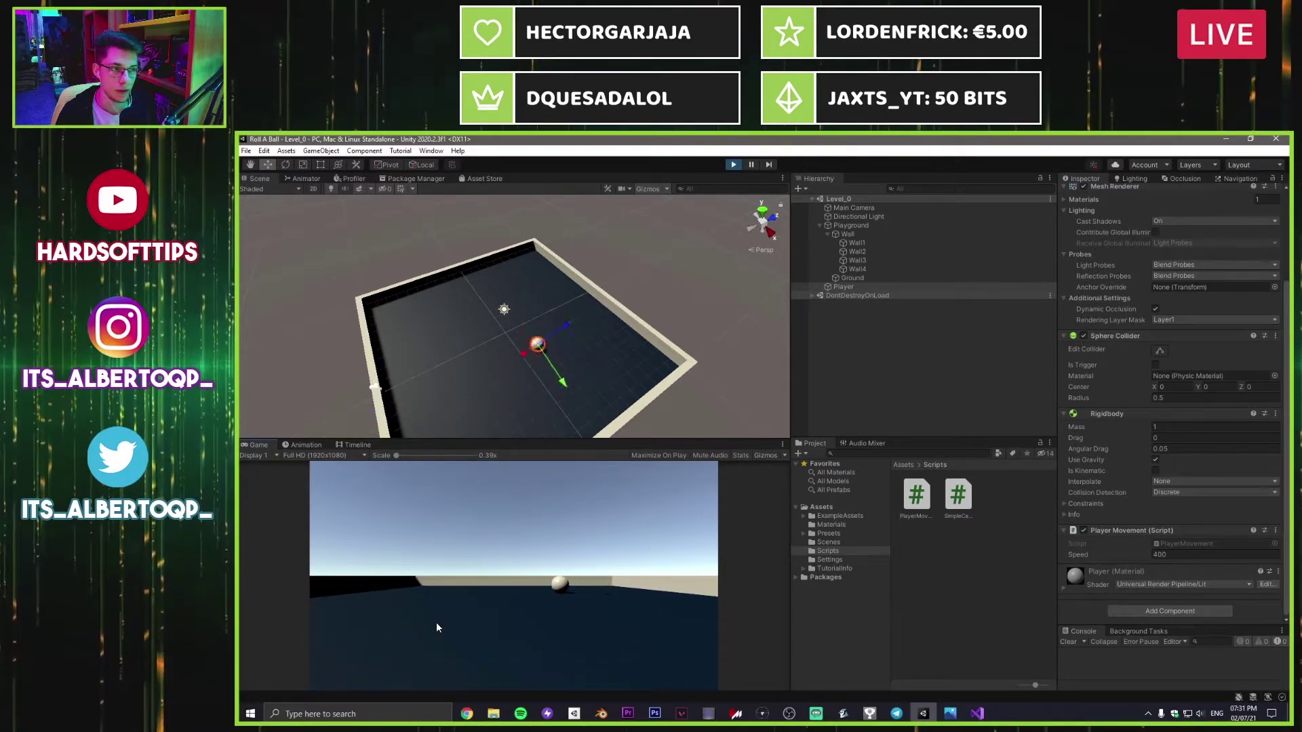
key("s")
key("d")
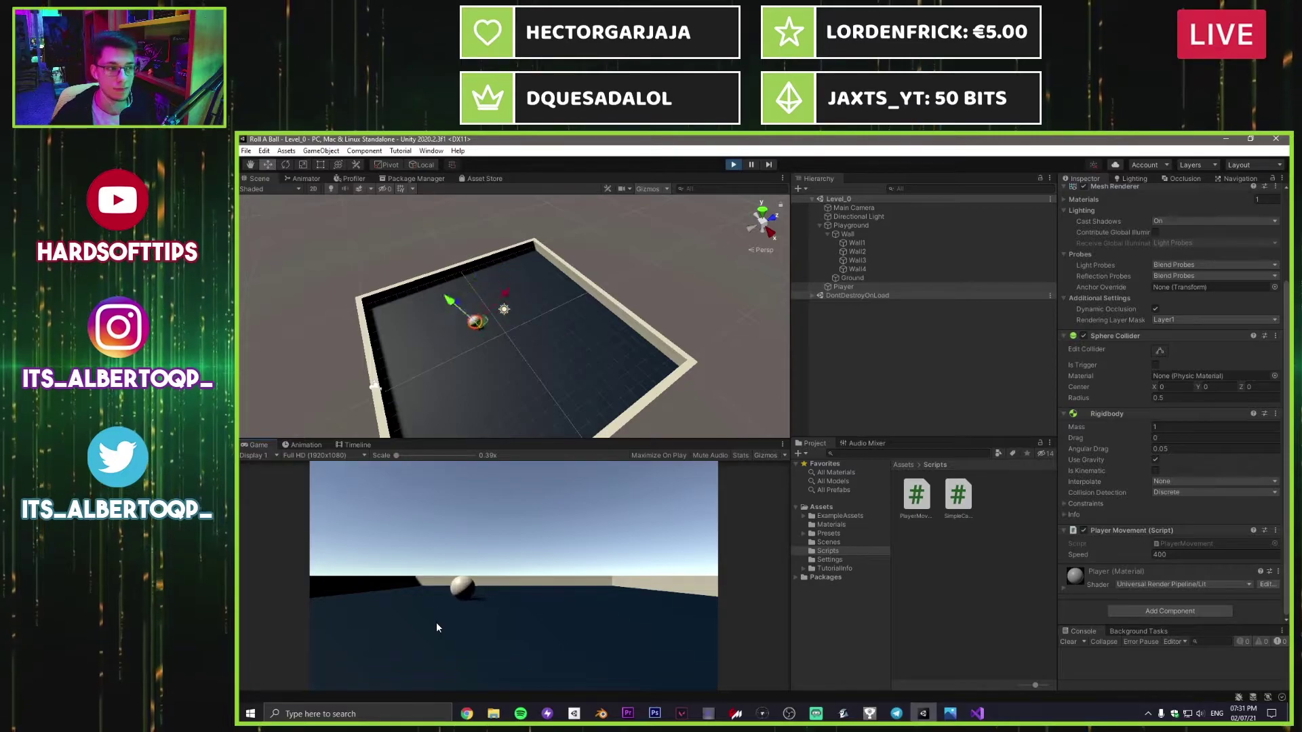
Step: Stop the game and set the Player Movement script's Speed to 350
left_click(734, 164)
left_click(1165, 555)
type("350")
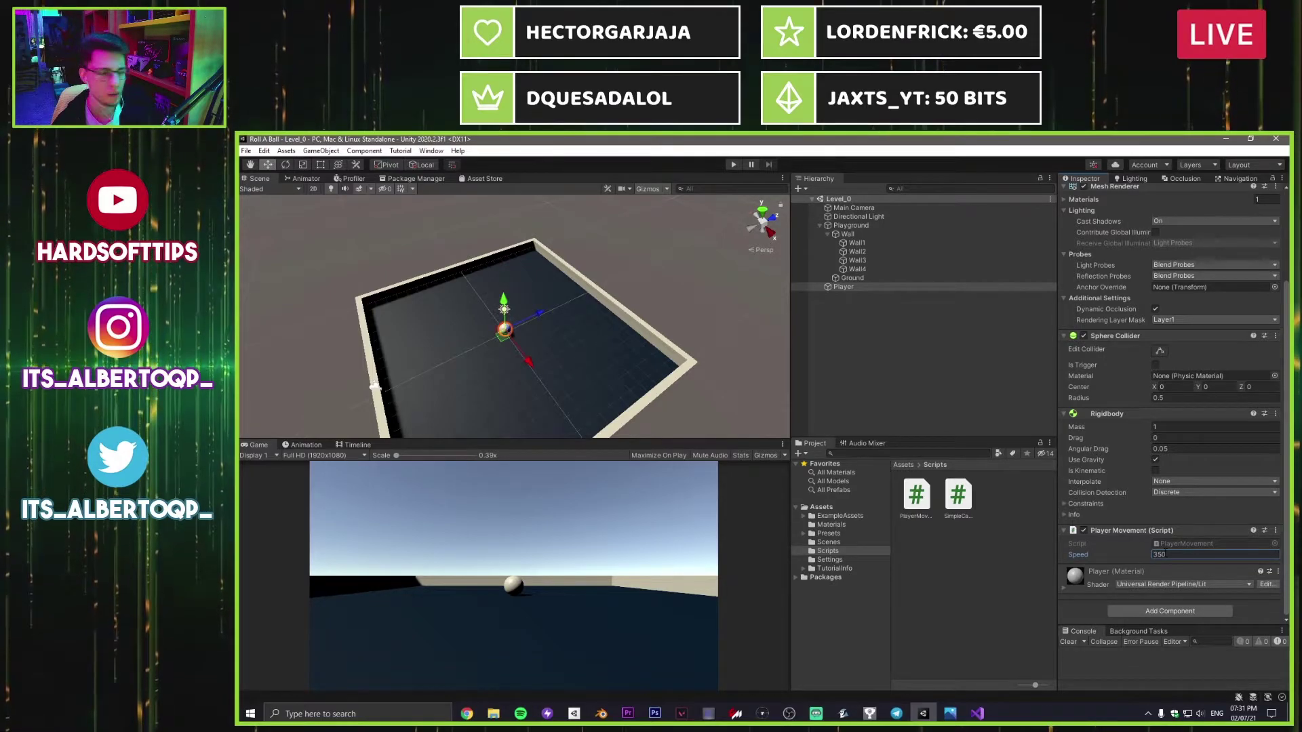
Step: Select the Main Camera and set its Y position to 9.5
left_click(841, 209)
left_click_drag(611, 278, 693, 273, "alt")
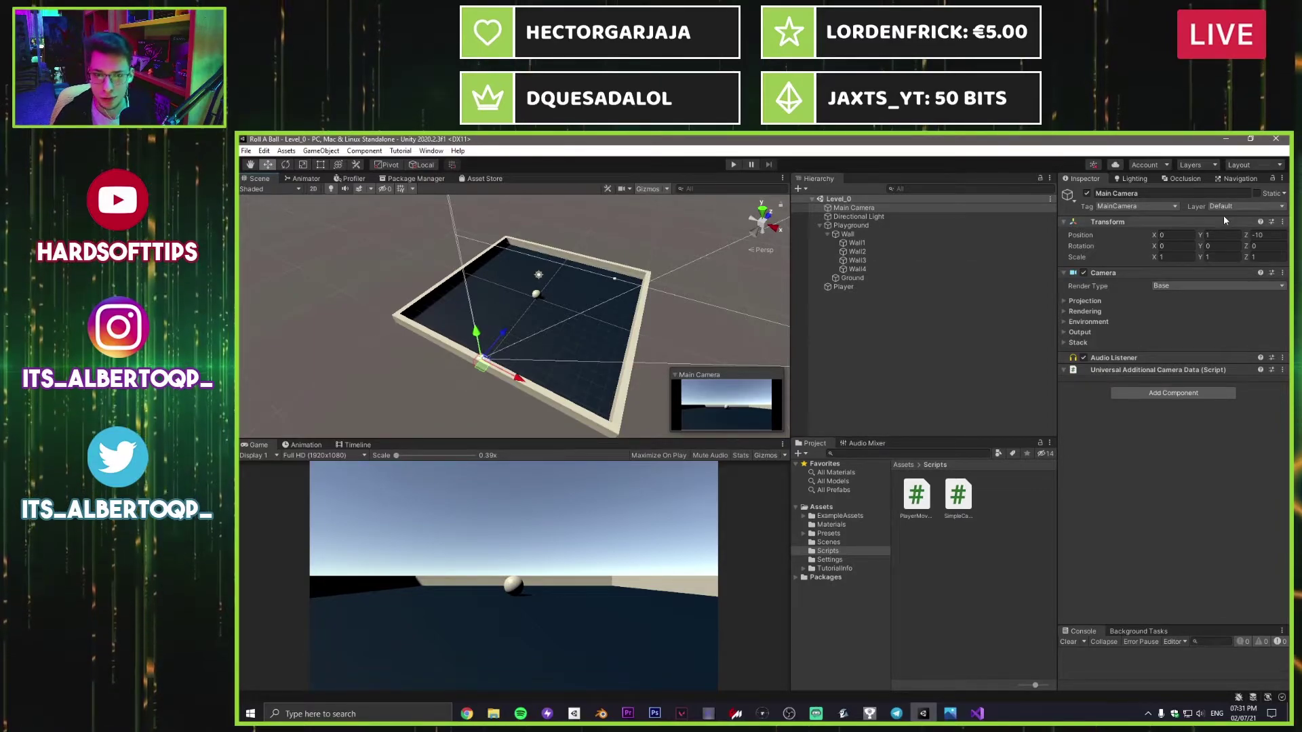
left_click(1218, 235)
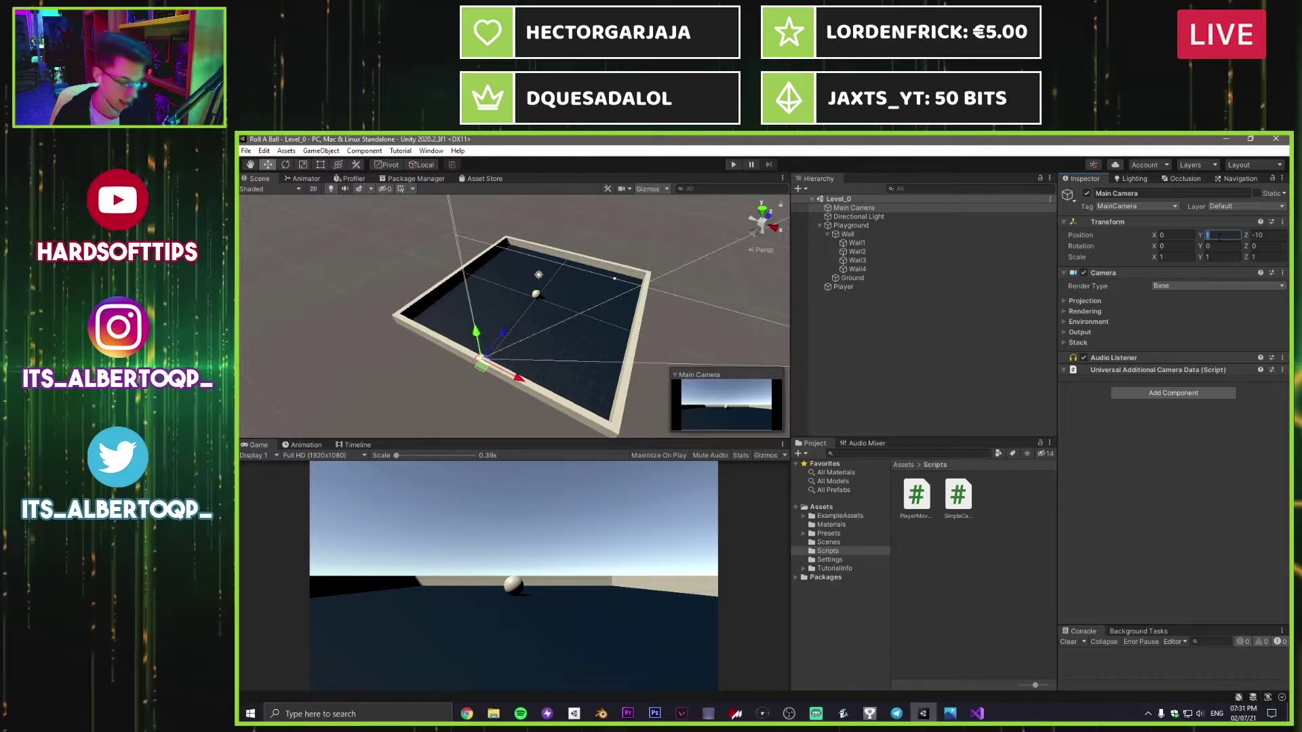
type("9.5")
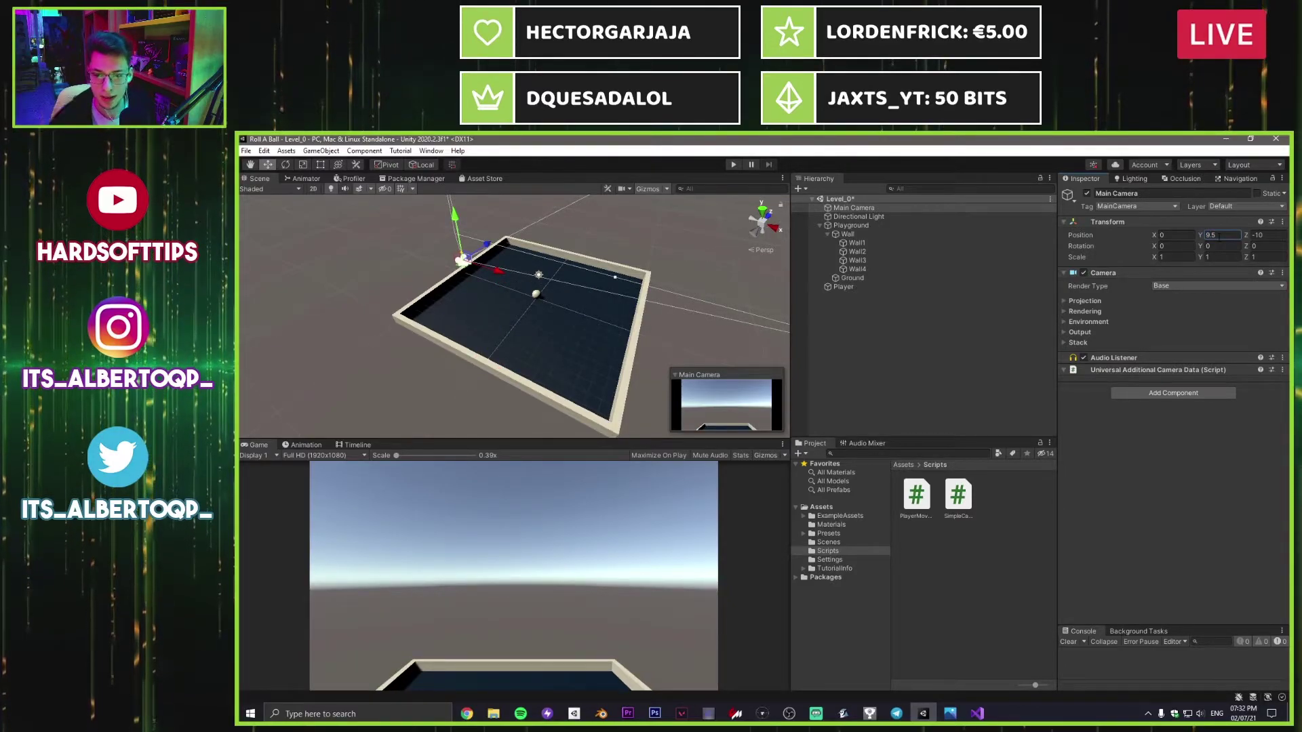
left_click(1212, 247)
type("-")
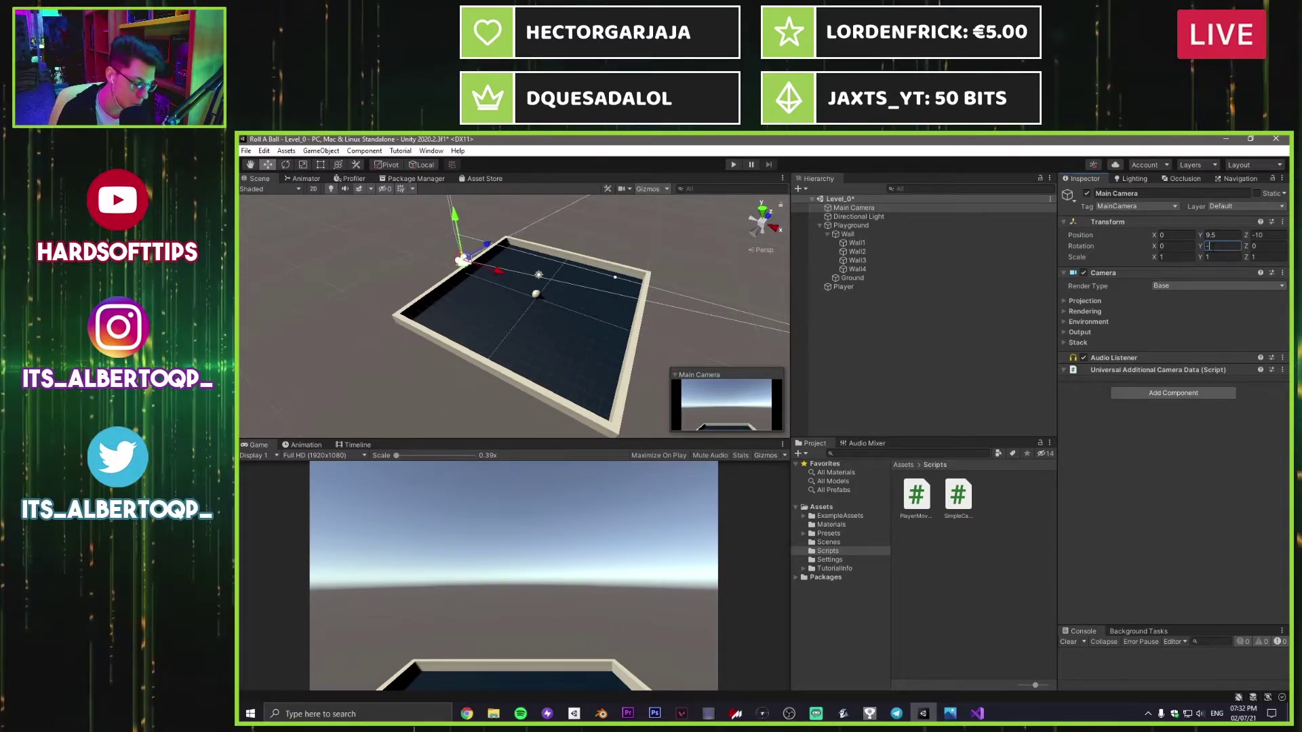
type("45")
left_click_drag(1219, 247, 1205, 248)
type("0")
Step: Set the Main Camera's X rotation to 45 so it looks down at the playground
left_click(1173, 247)
type("-45")
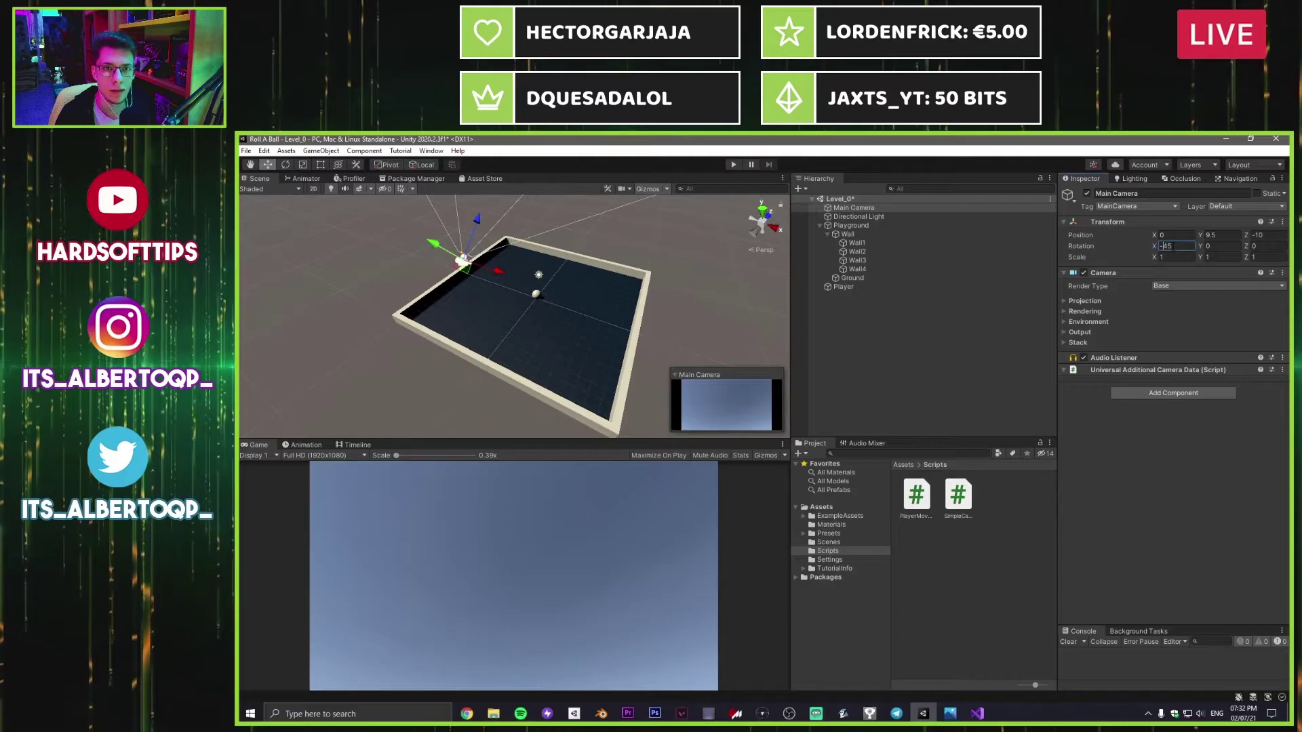
key("BackSpace")
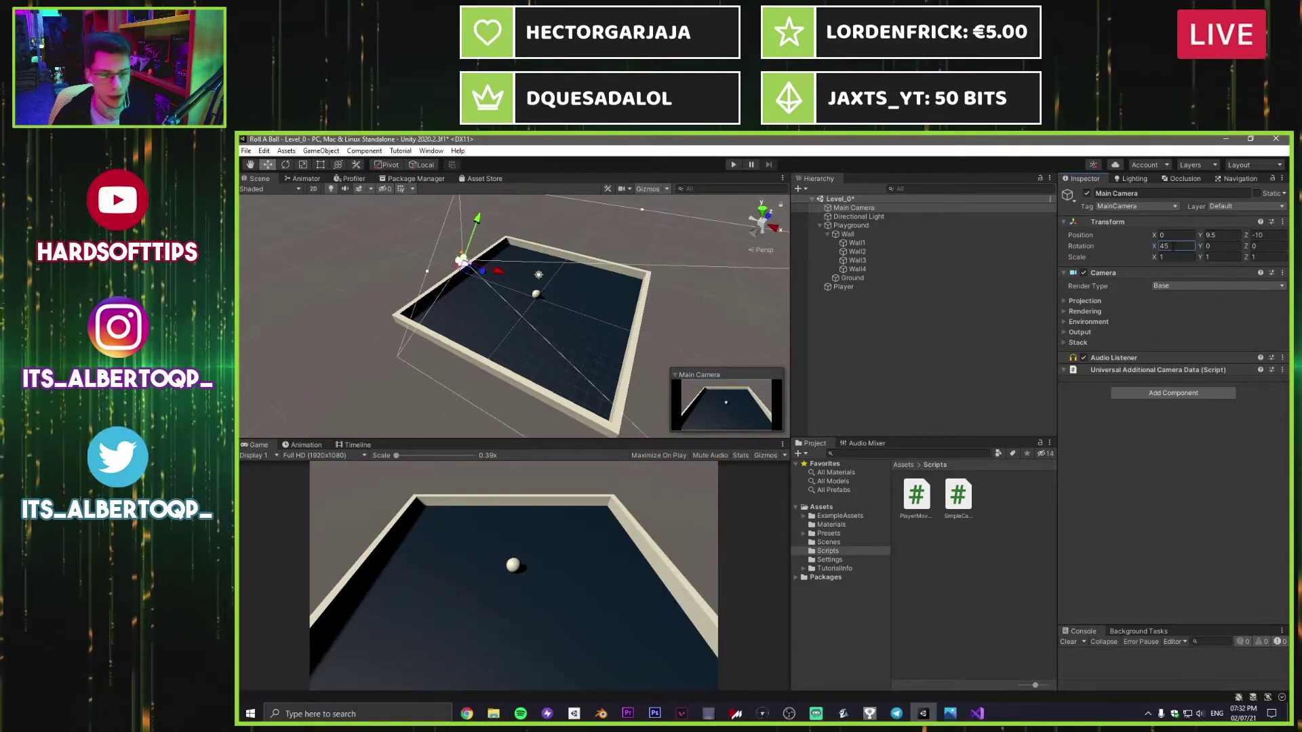
Step: Set the Main Camera's projection field of view to 55
right_click_drag(582, 281, 583, 317)
scroll(583, 317, "down", 8)
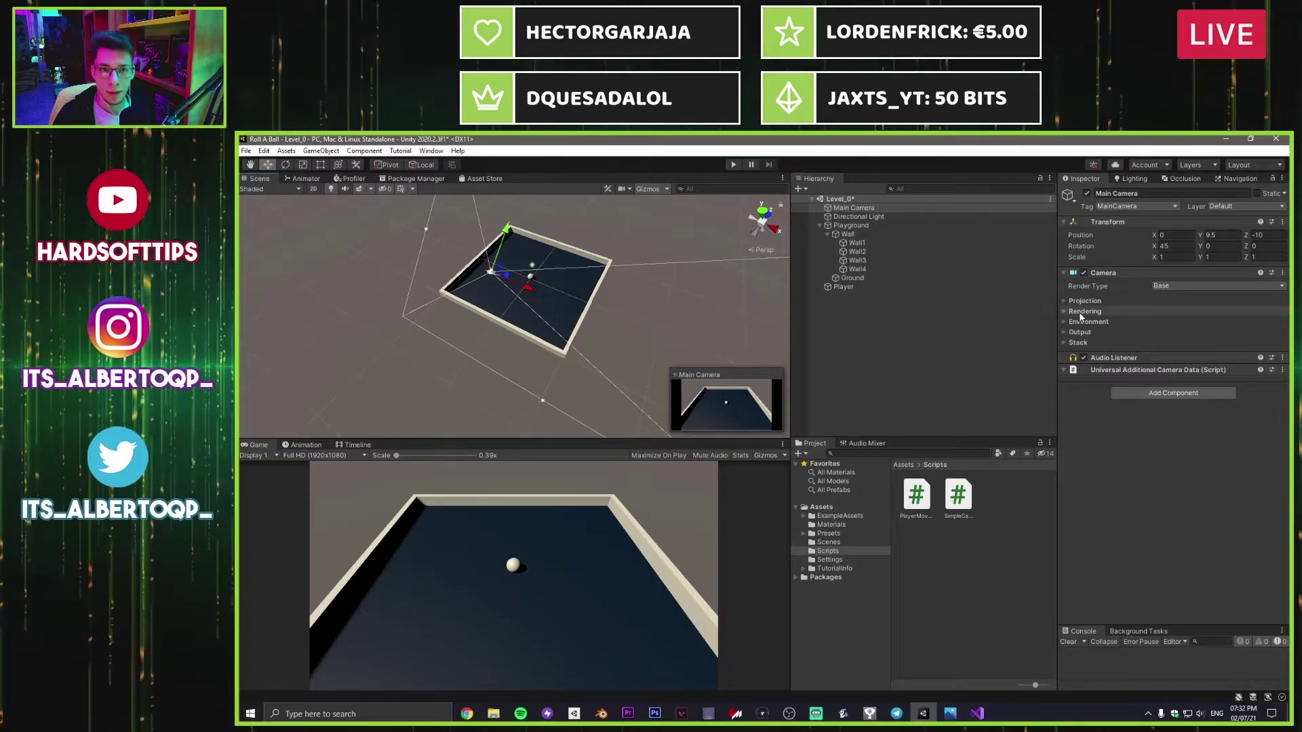
left_click(1064, 301)
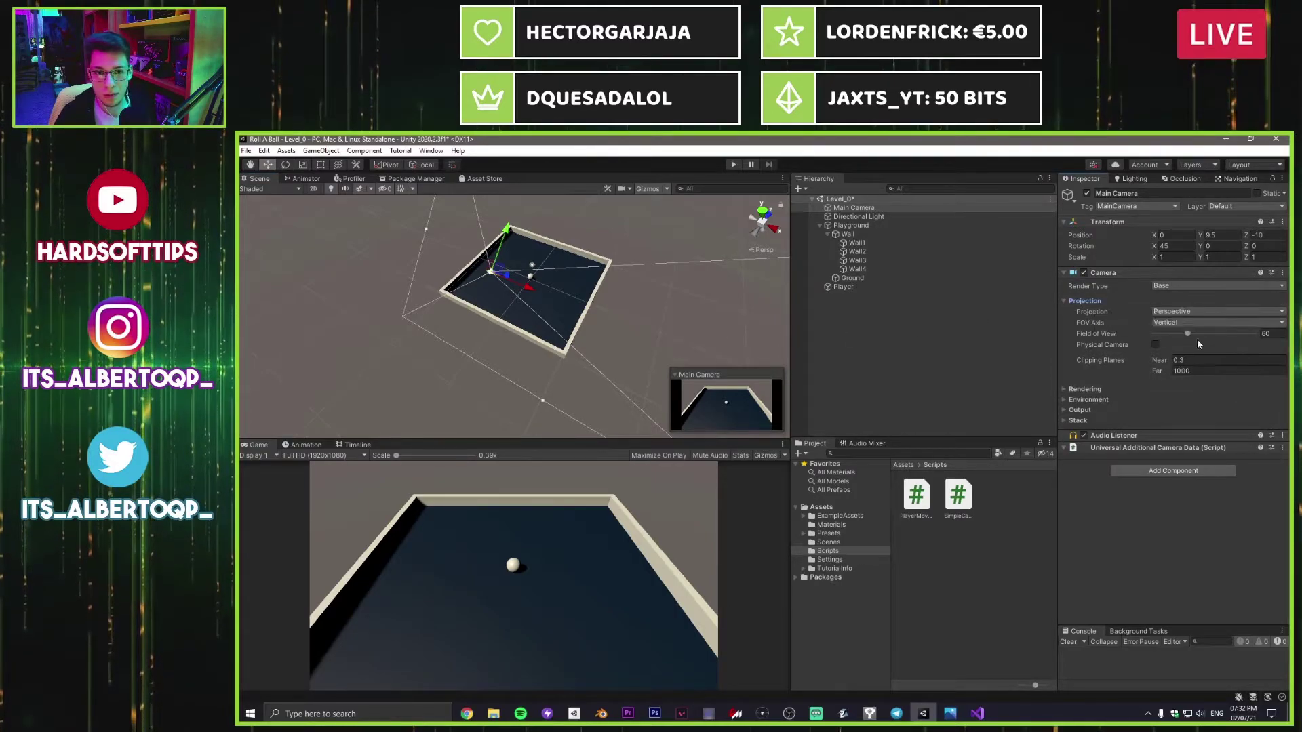
mouse_move(1186, 335)
left_mouse_down()
mouse_move(1203, 339)
mouse_move(1182, 334)
left_mouse_up()
key("ctrl+z")
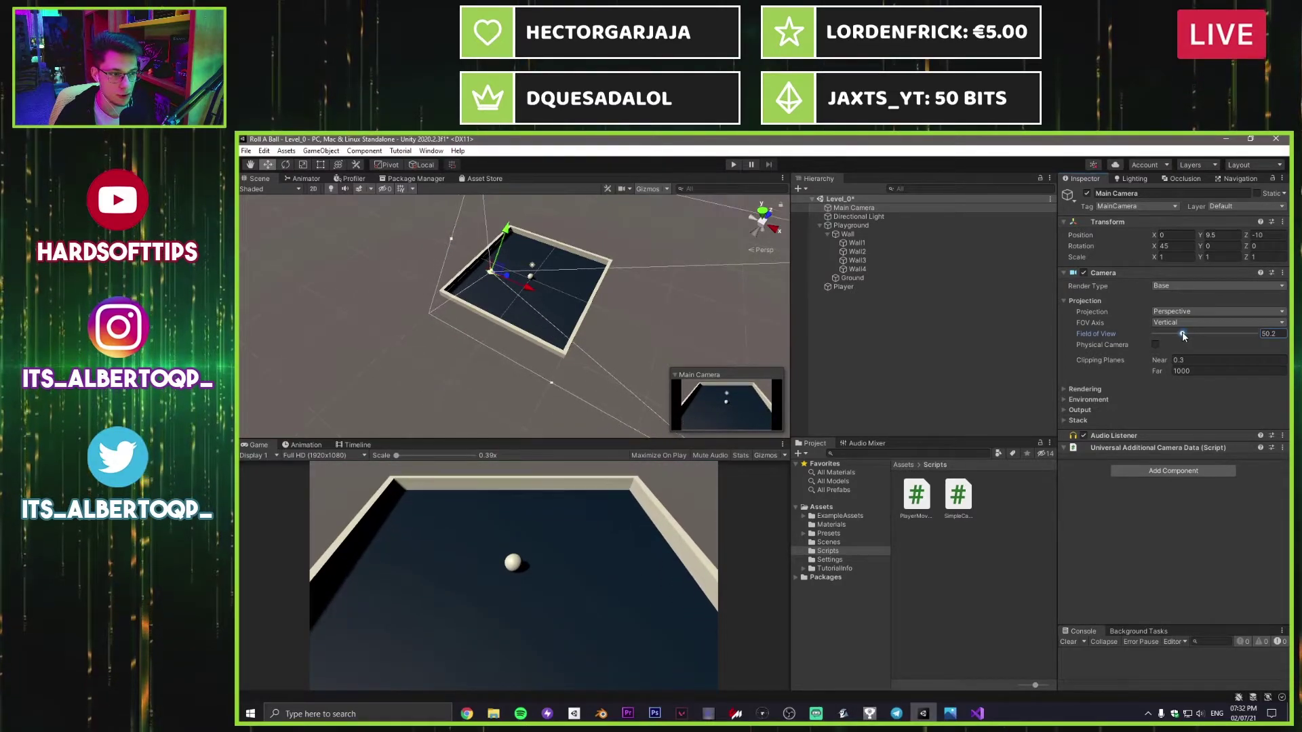
left_click(1267, 333)
type("55")
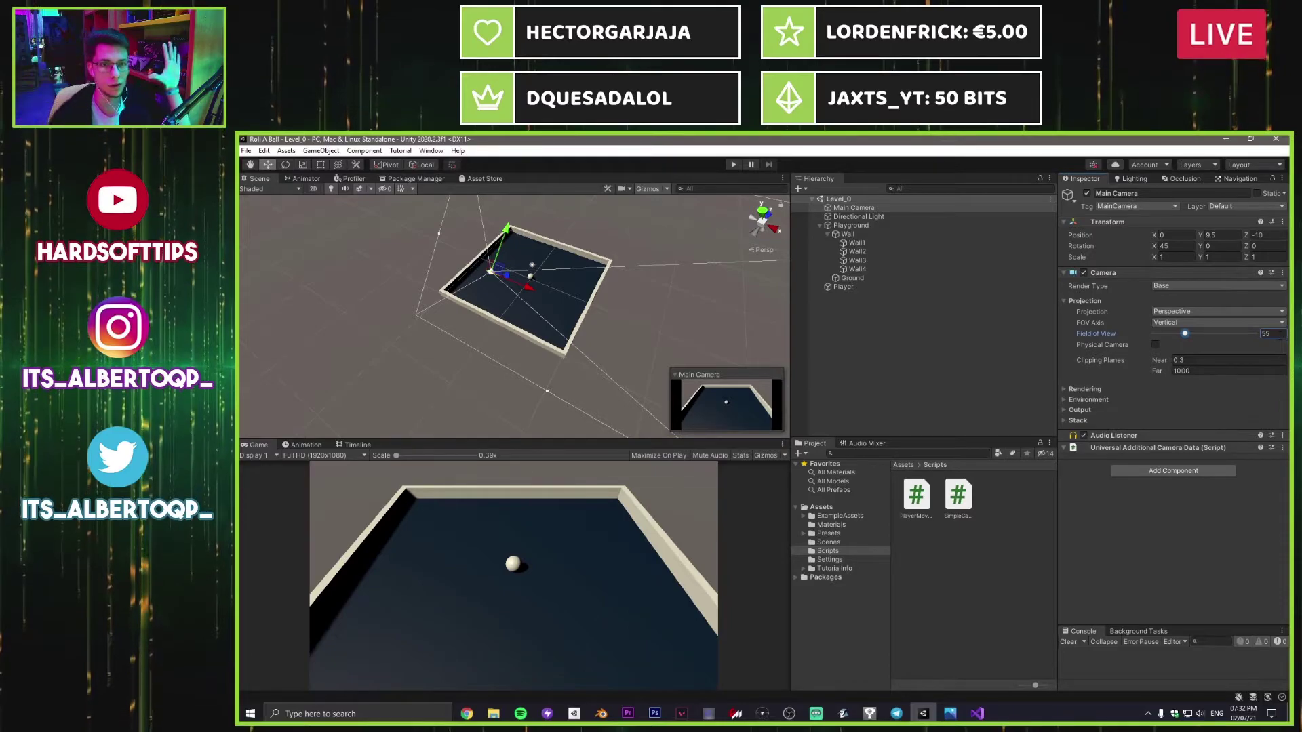
Step: Try the Main Camera's field of view at 137, 17.8 and 50, restore it to 55 and save the scene
left_click_drag(1193, 332, 1231, 335)
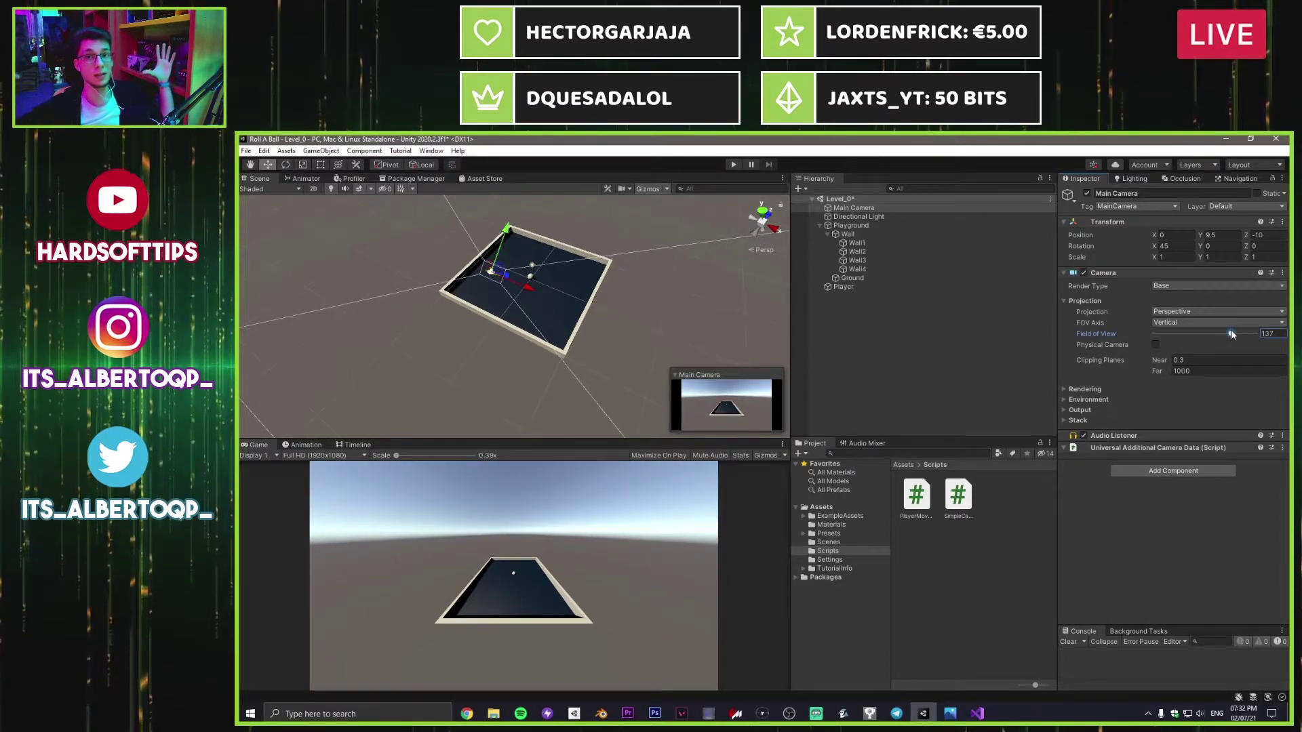
left_click_drag(1230, 332, 1165, 333)
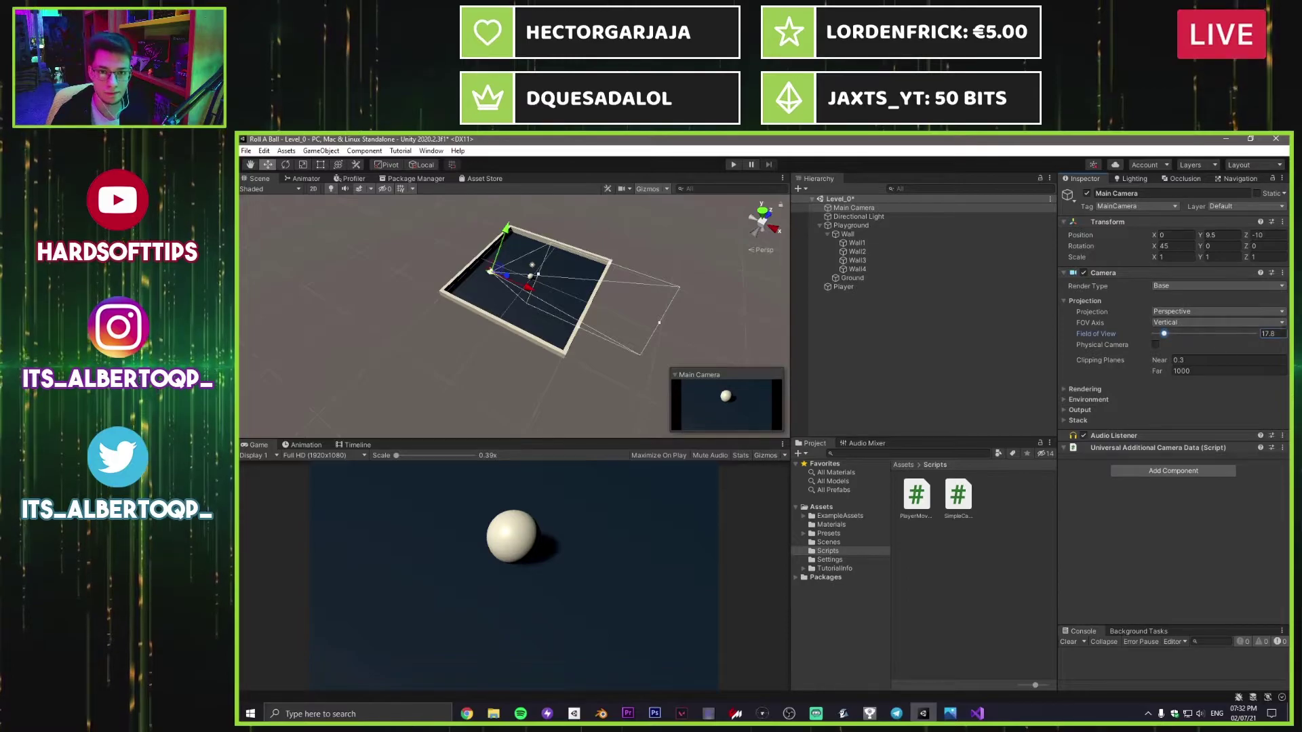
type("50")
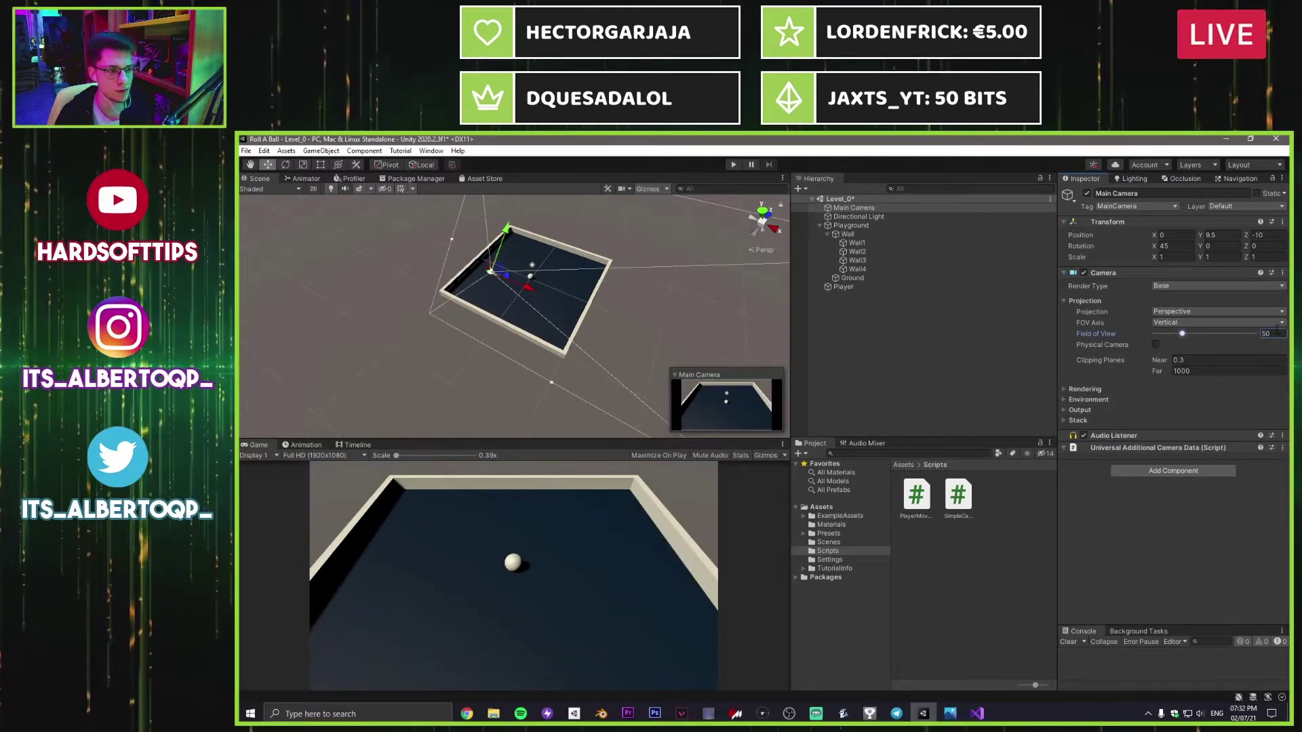
type("55")
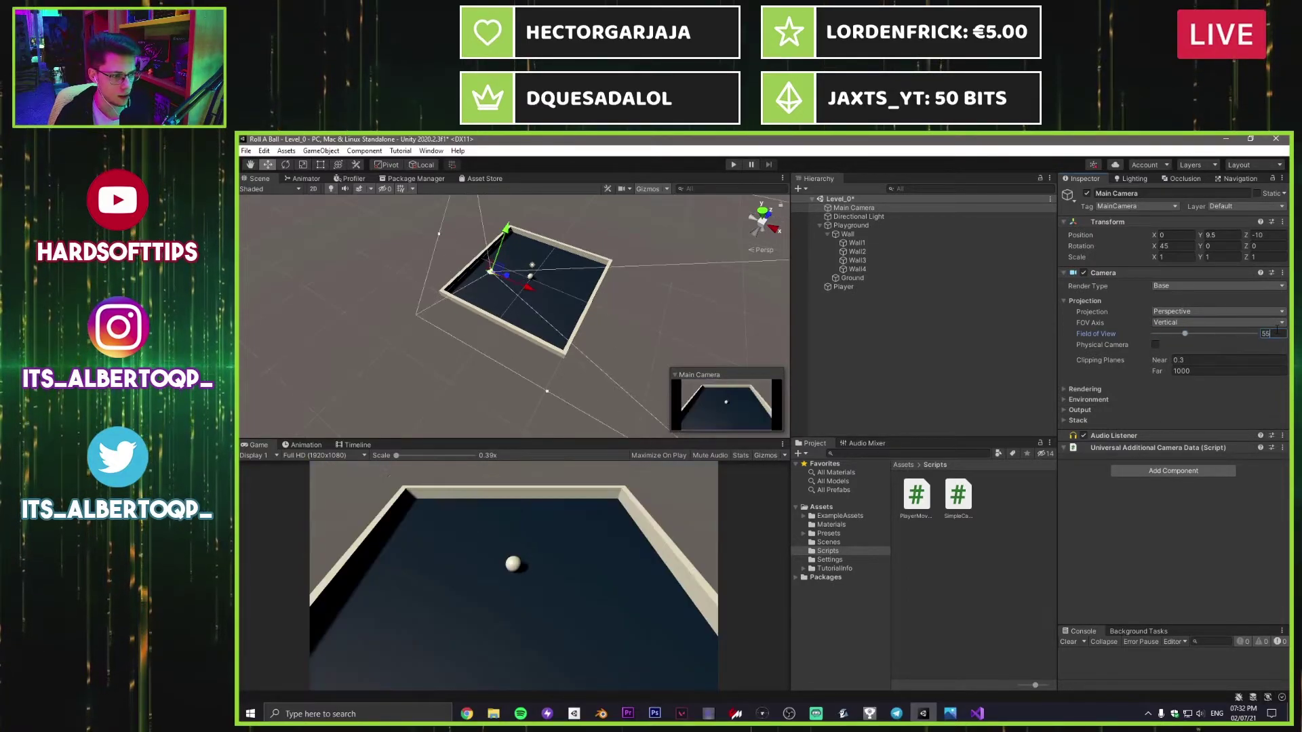
left_click(1006, 348)
key("ctrl+s")
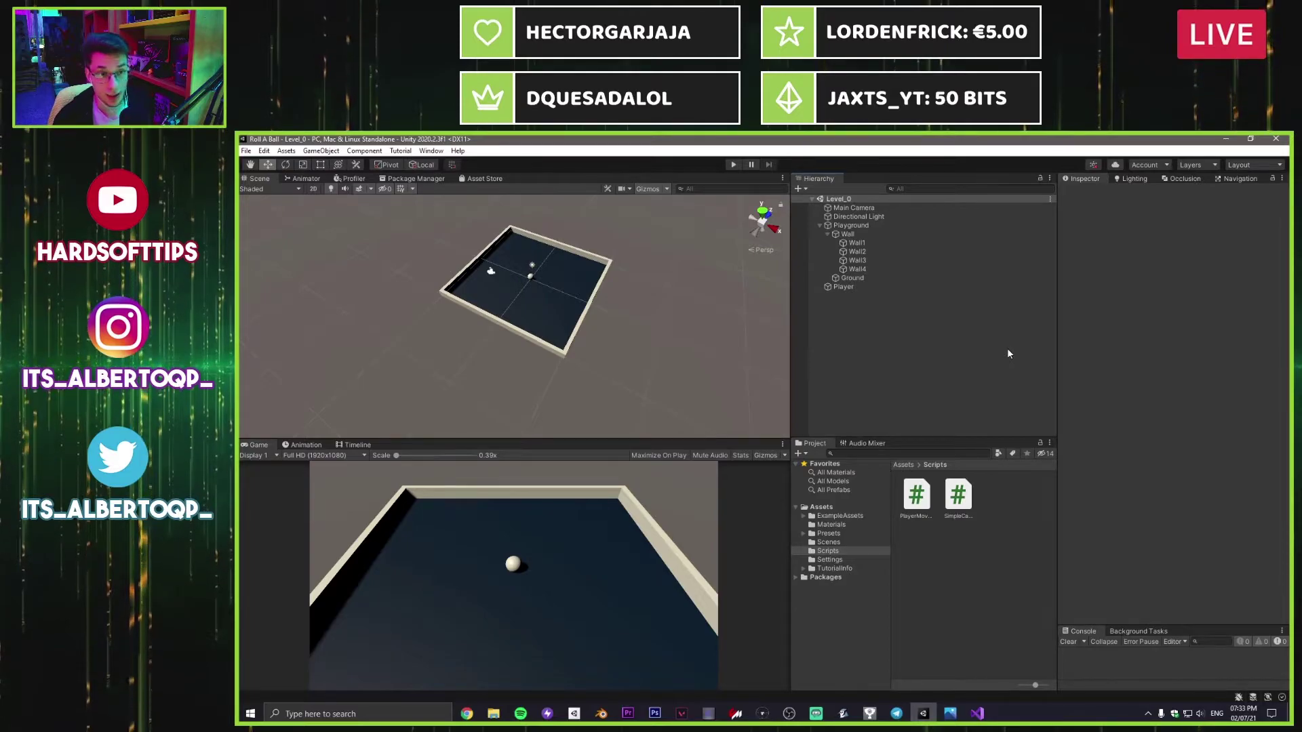
Step: Create a C# script named CameraMovement in the Scripts folder and open it in Visual Studio
right_click(991, 535)
mouse_move(1059, 248)
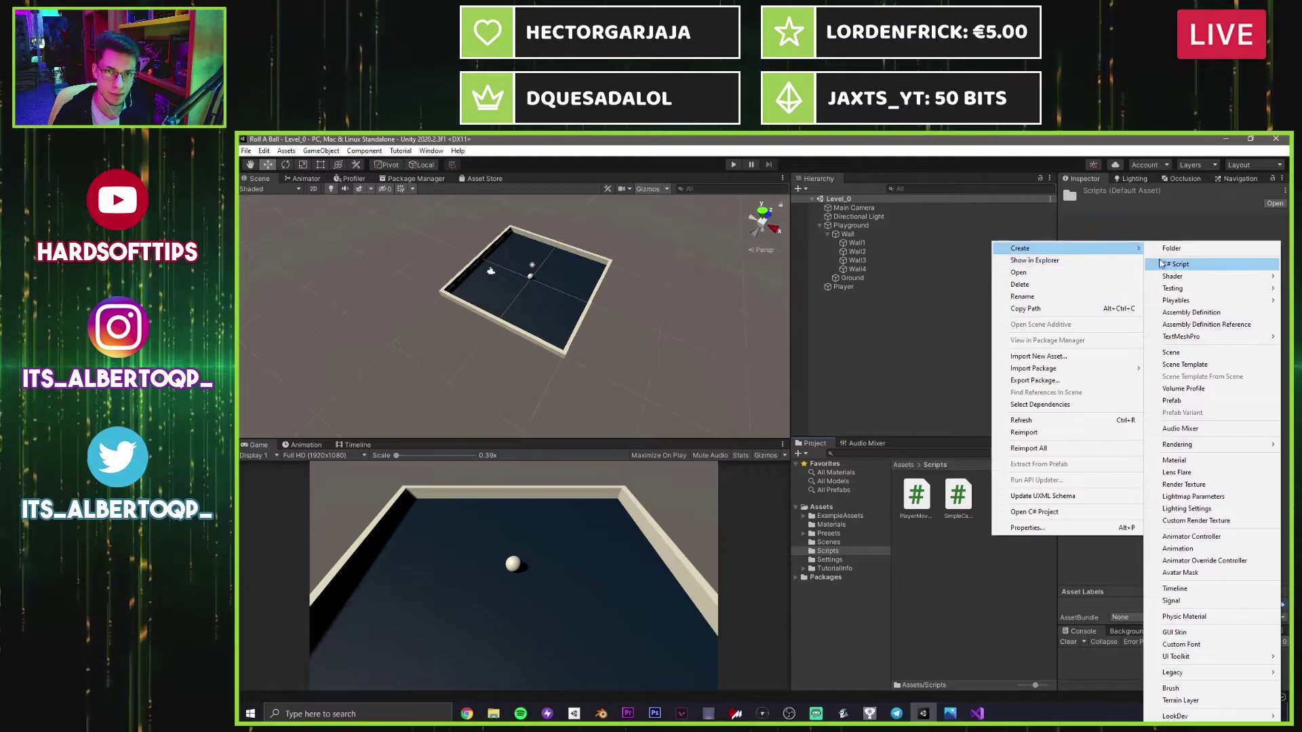
left_click(1168, 264)
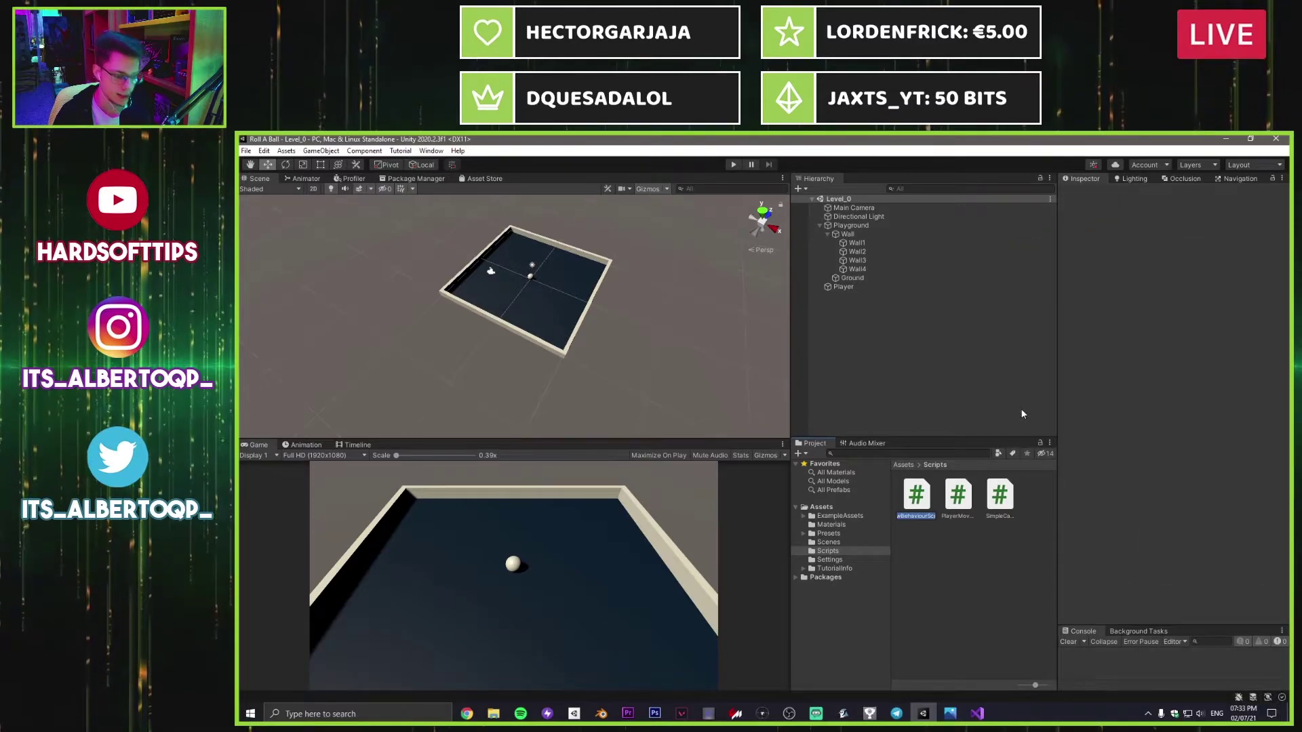
type("Cam")
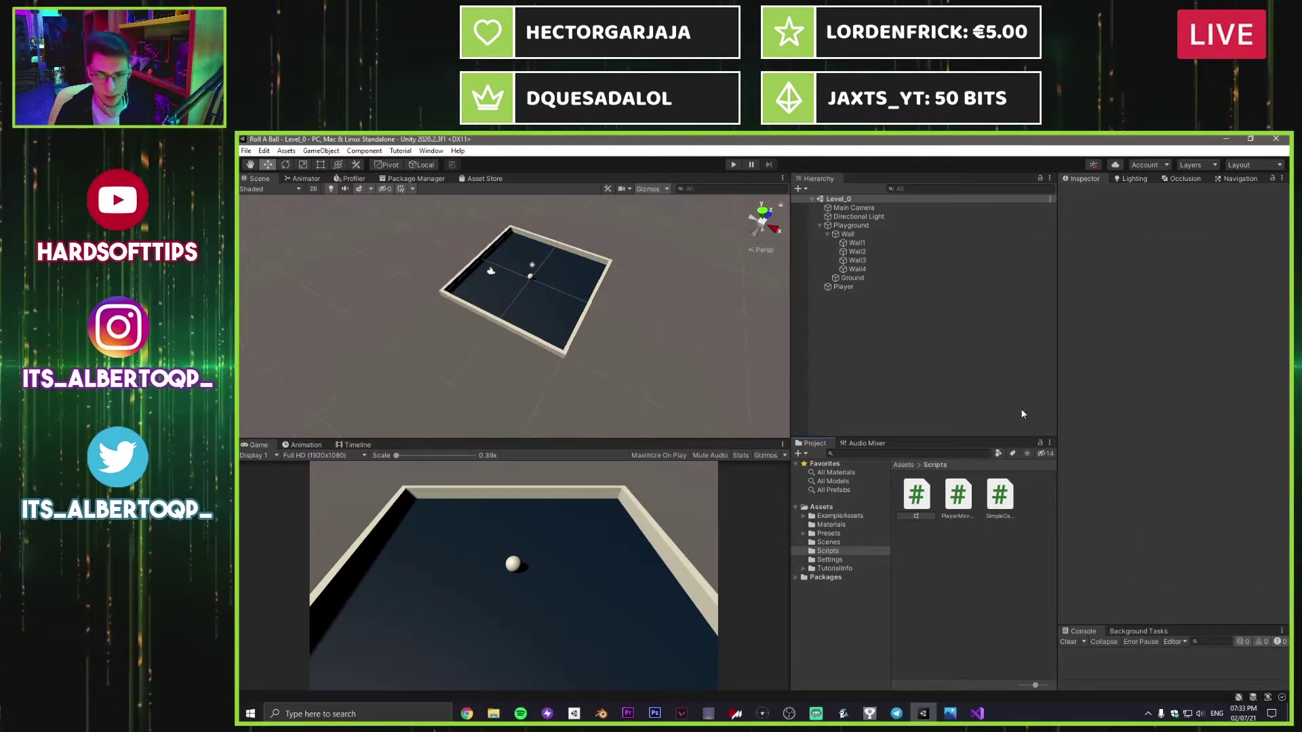
key("BackSpace")
key("BackSpace")
type("ameraMpov")
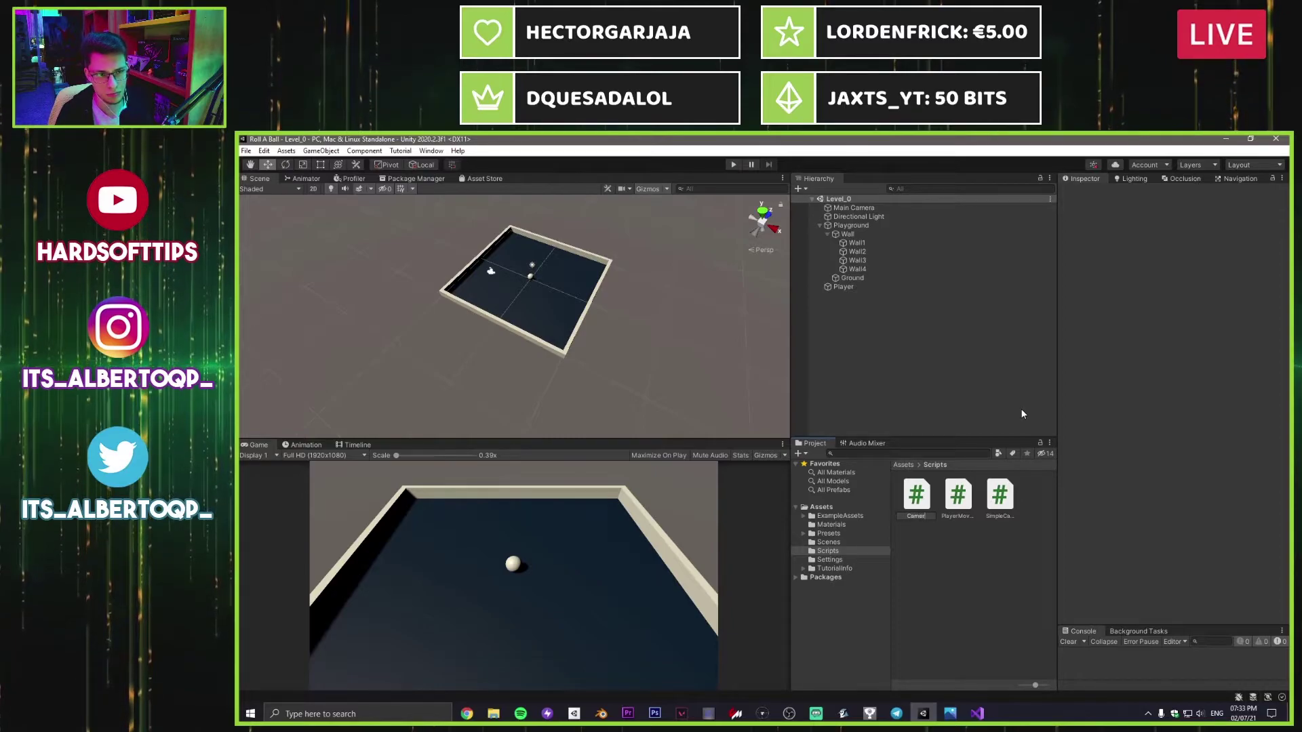
key("BackSpace")
key("BackSpace")
key("BackSpace")
type("ovement")
key("Return")
key("Return")
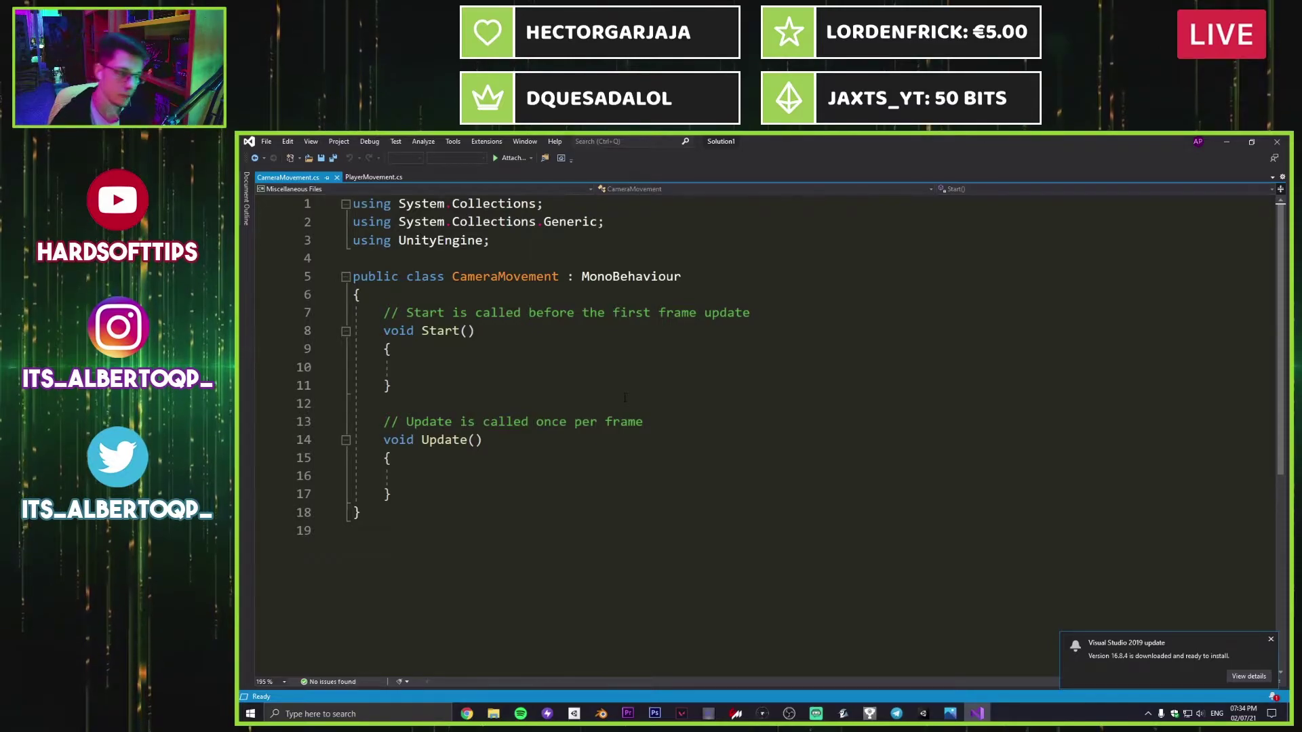
Step: Declare a public GameObject field named player at the top of the CameraMovement class and save the script
left_click(591, 297)
key("Return")
key("Return")
key("Up")
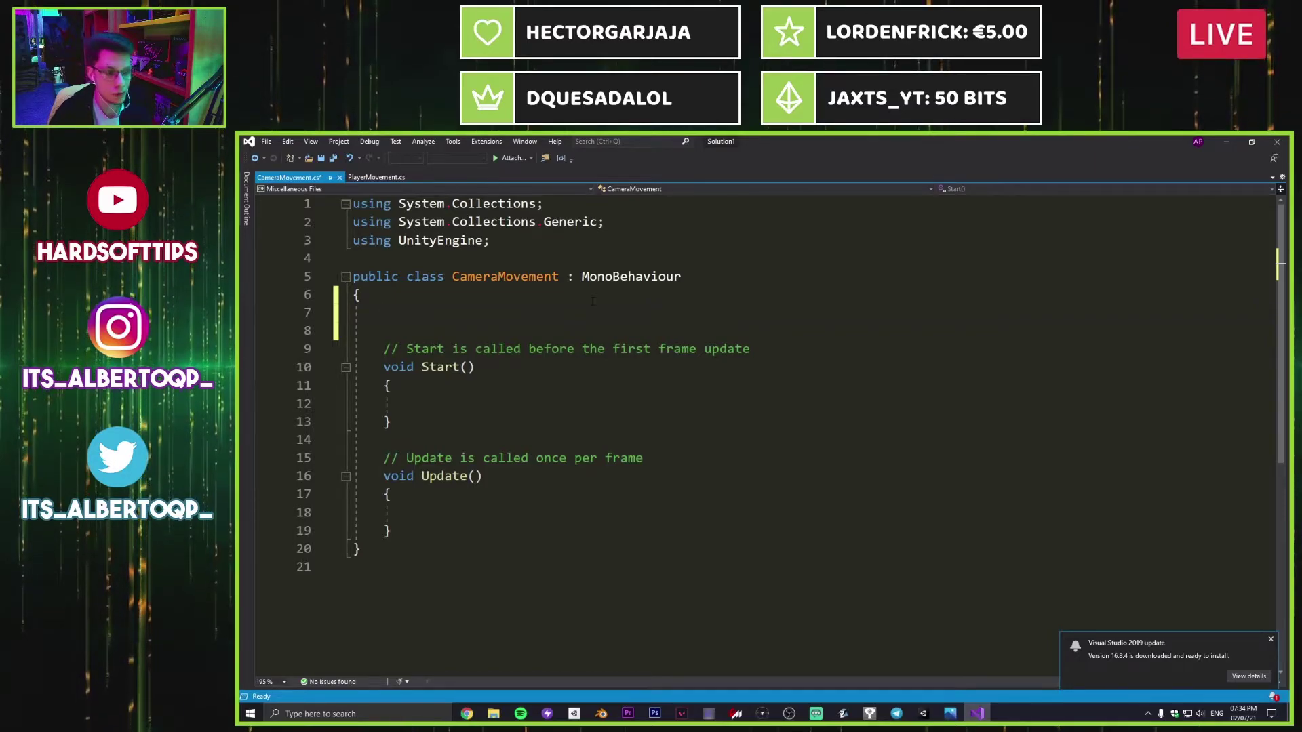
type("public")
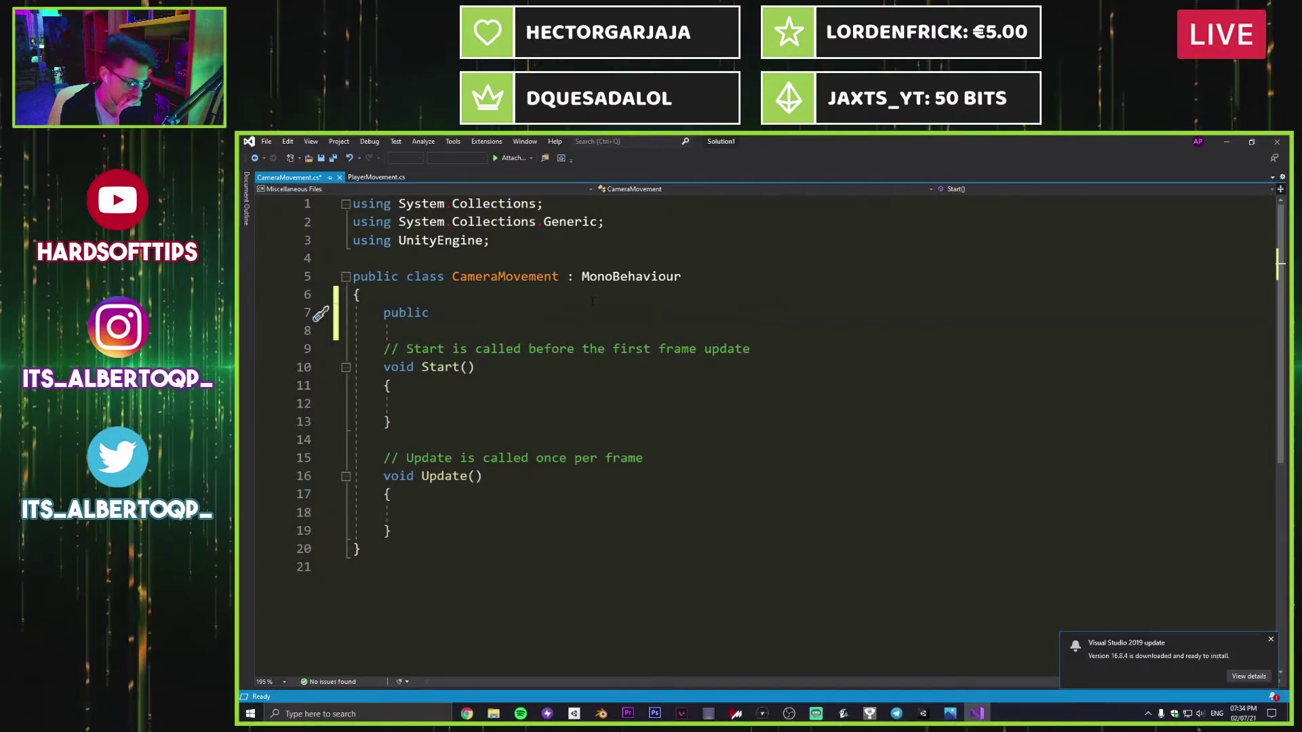
type("GameObject")
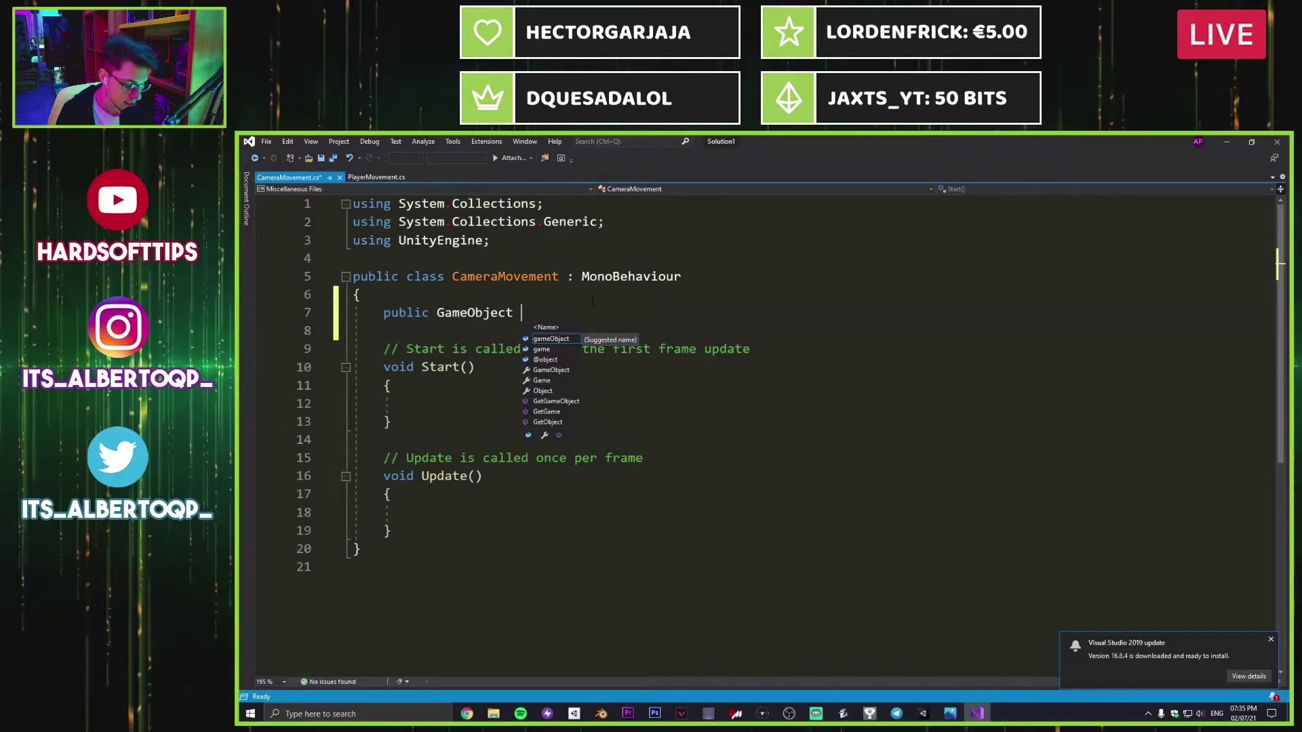
type("player;")
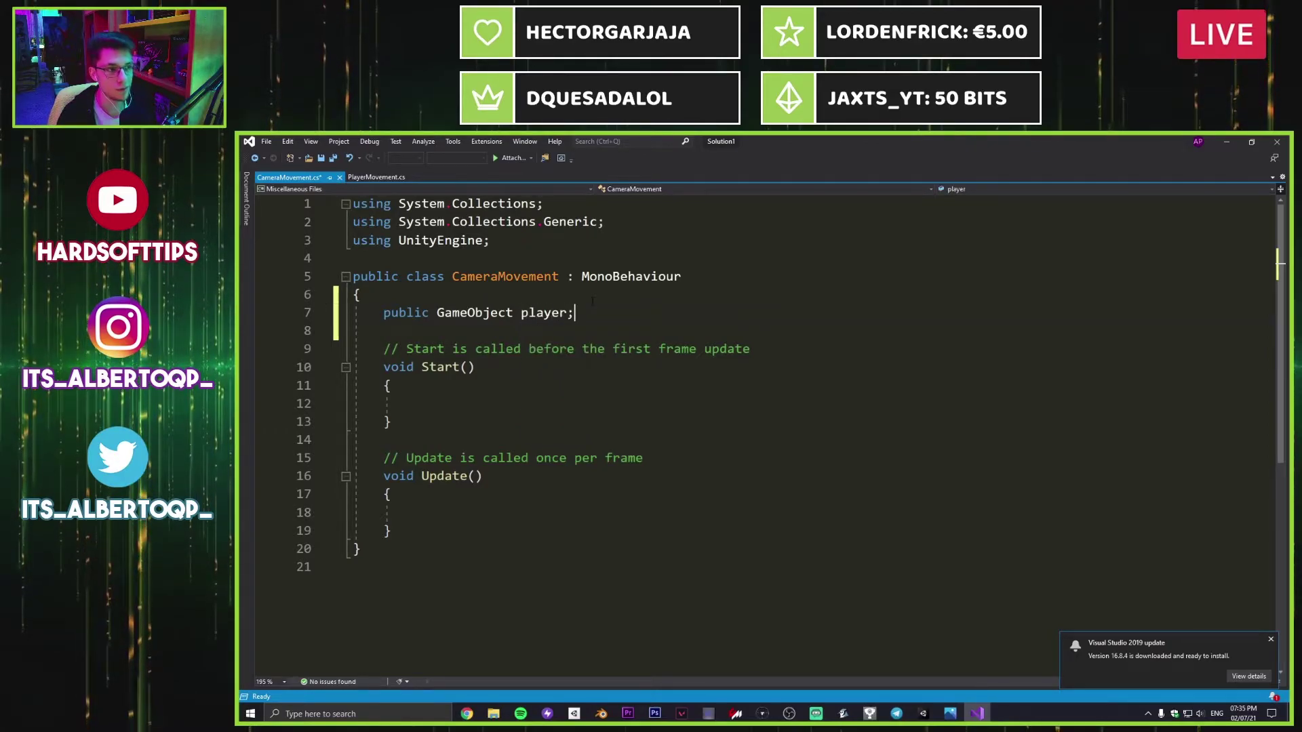
key("ctrl+s")
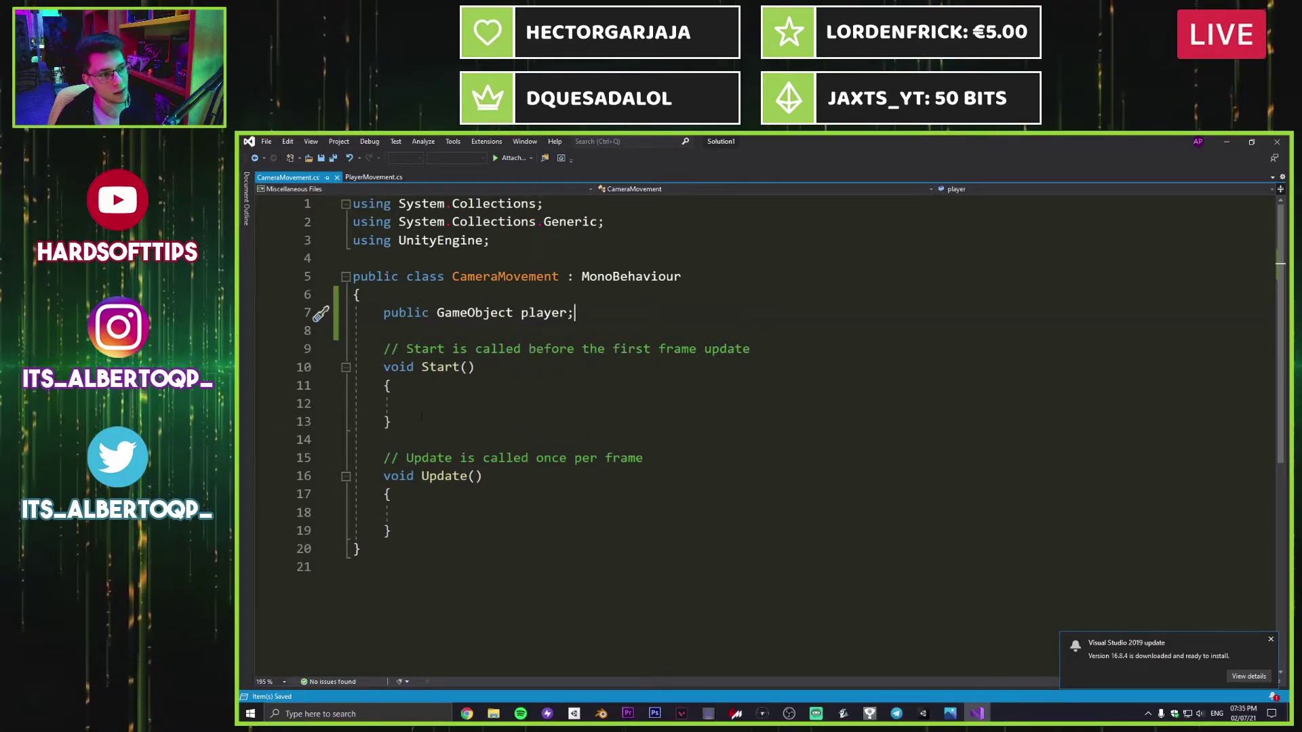
Step: Declare a Vector3 field named offset below the player field, separated by a blank line
left_click(420, 405)
key("Tab")
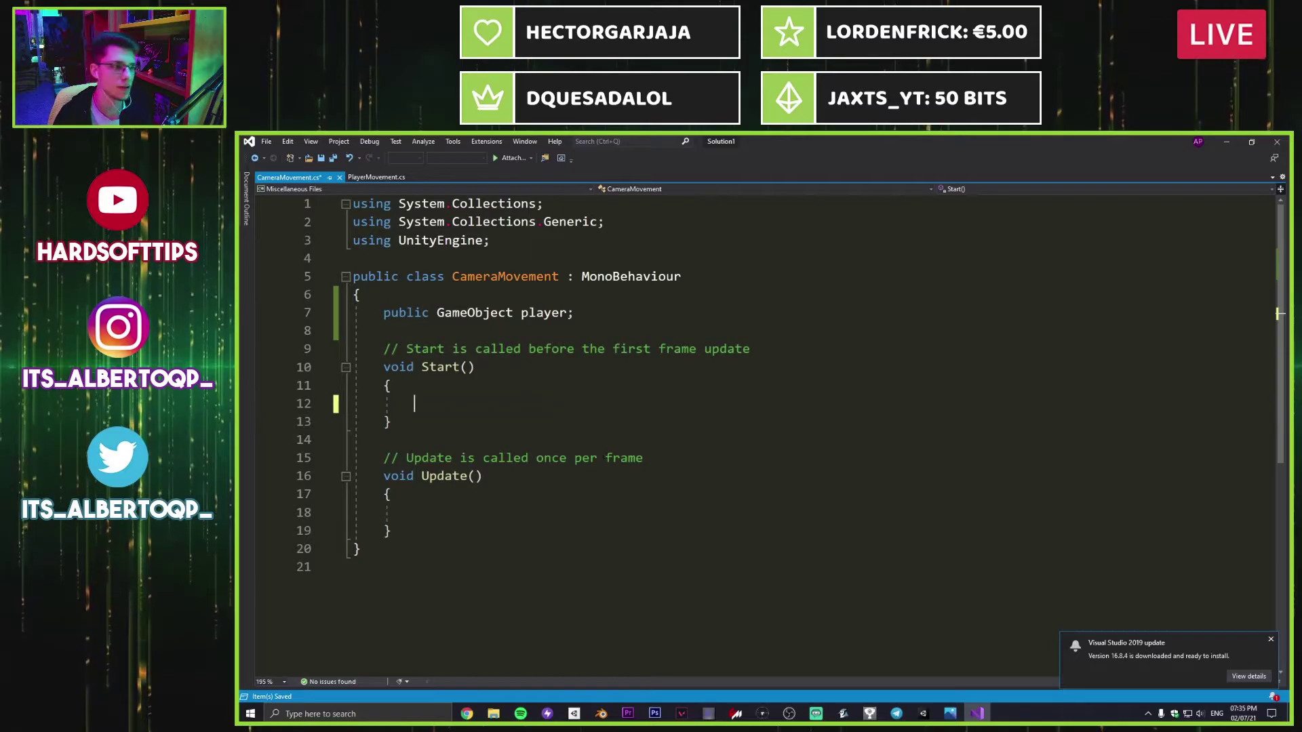
left_click(600, 314)
key("Return")
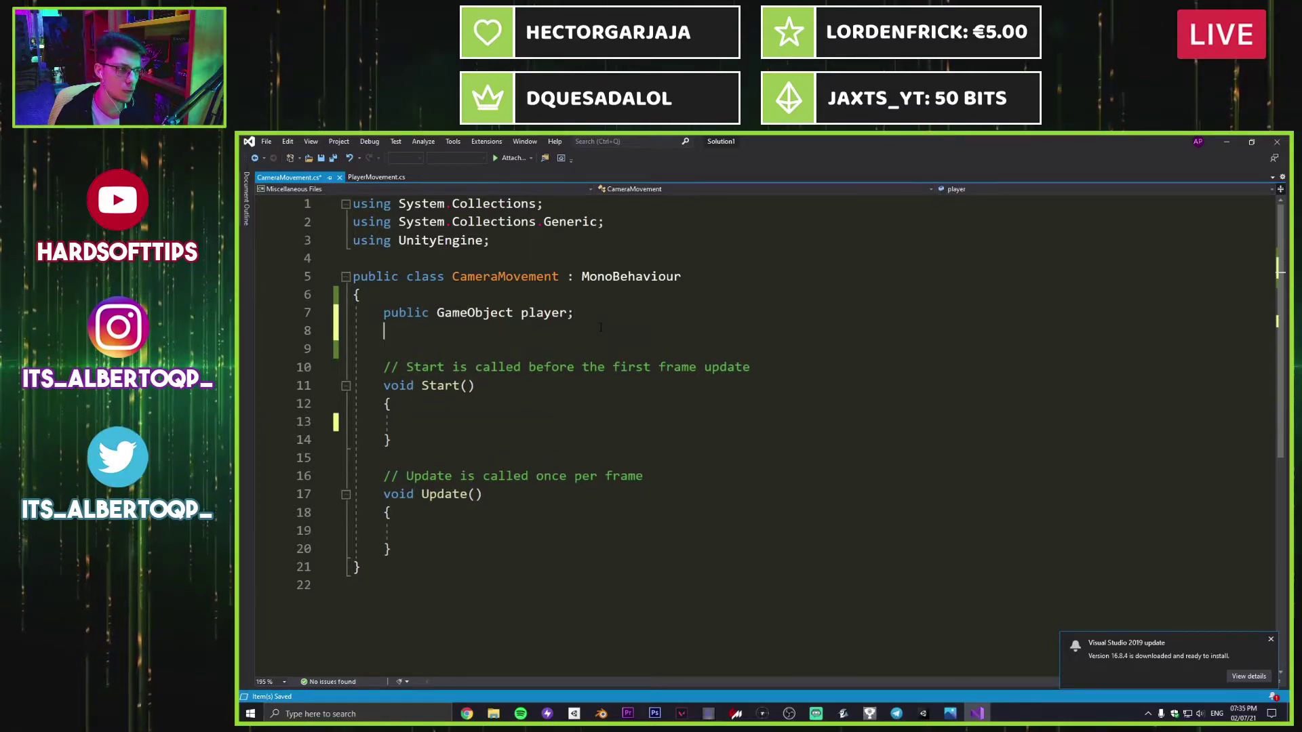
key("Return")
type("Vector3 offset")
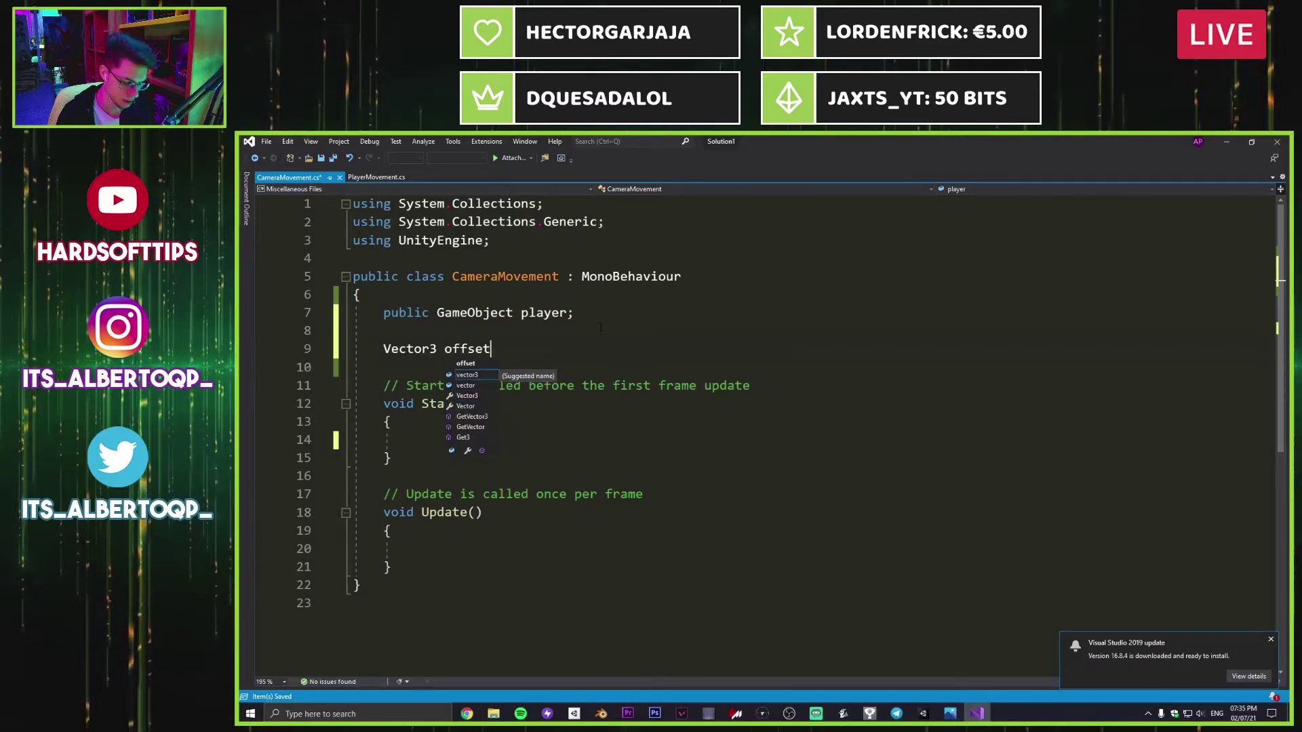
type(";")
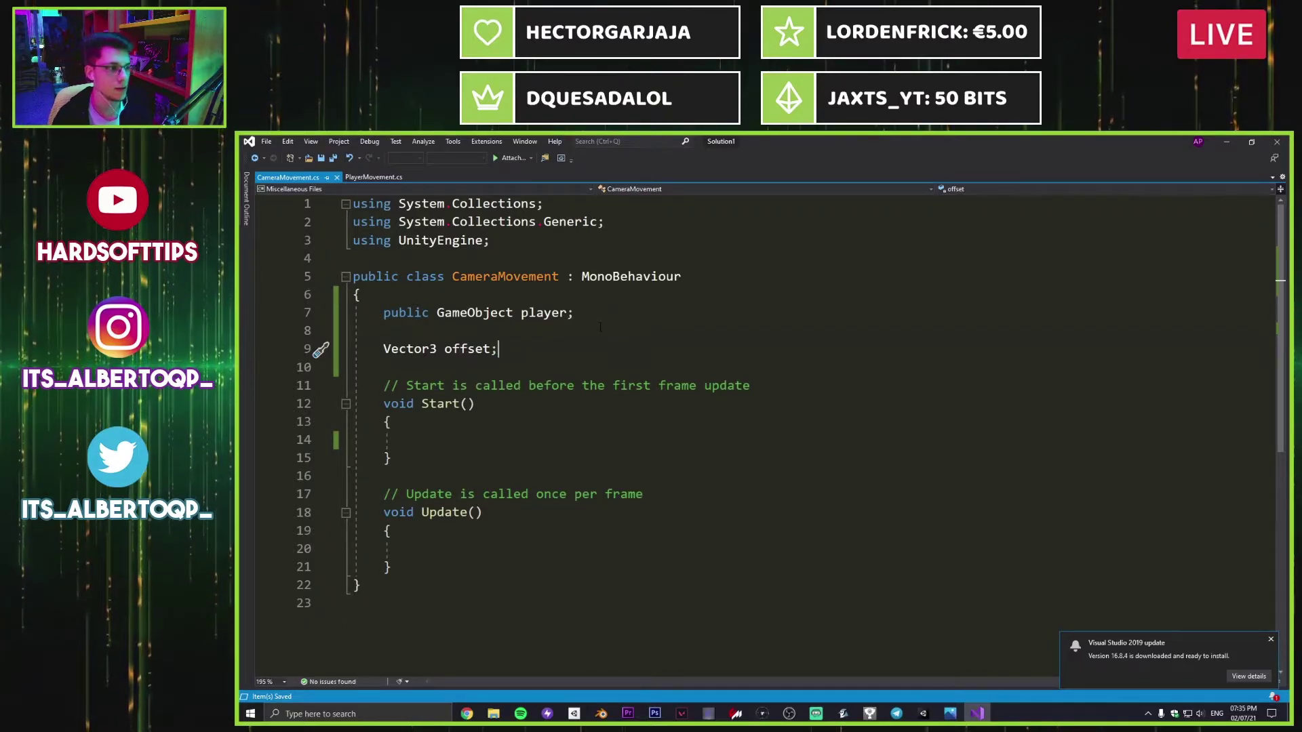
Step: In Start(), assign offset = transform.position - player.transform.position; and save the script
left_click(391, 440)
key("Tab")
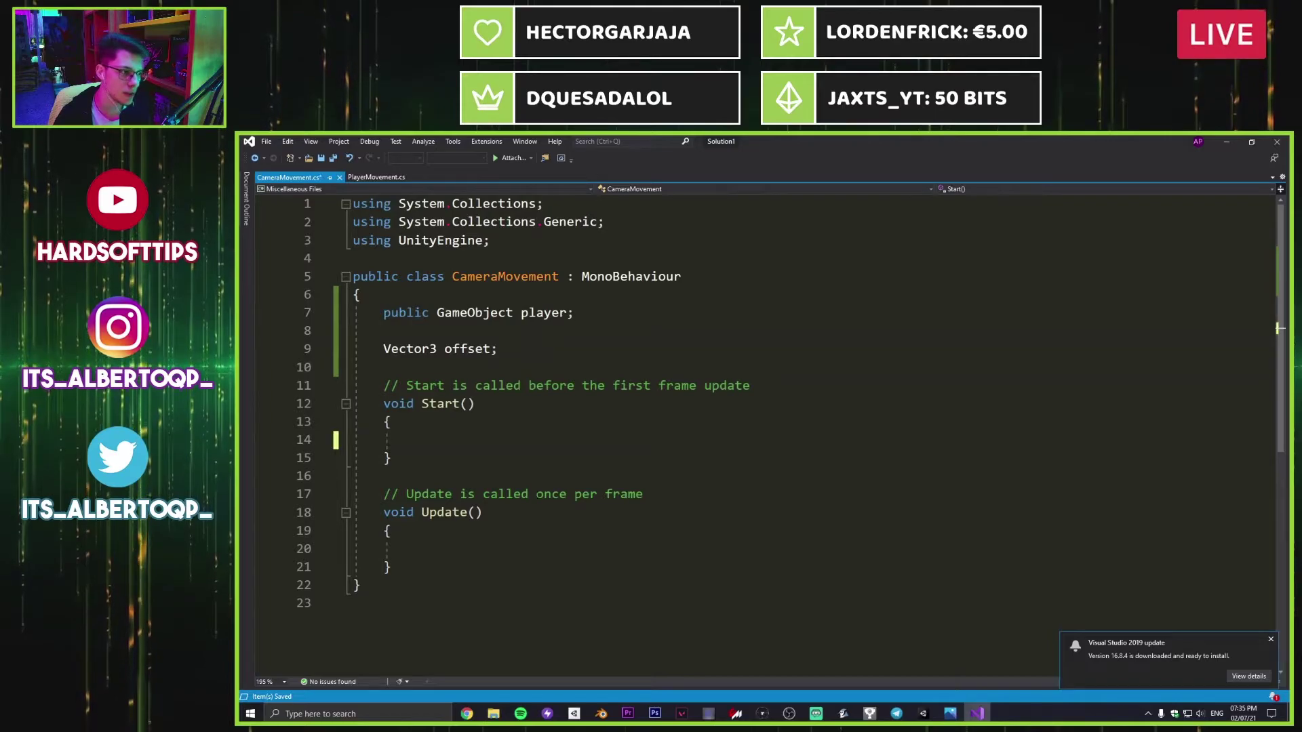
type("offset")
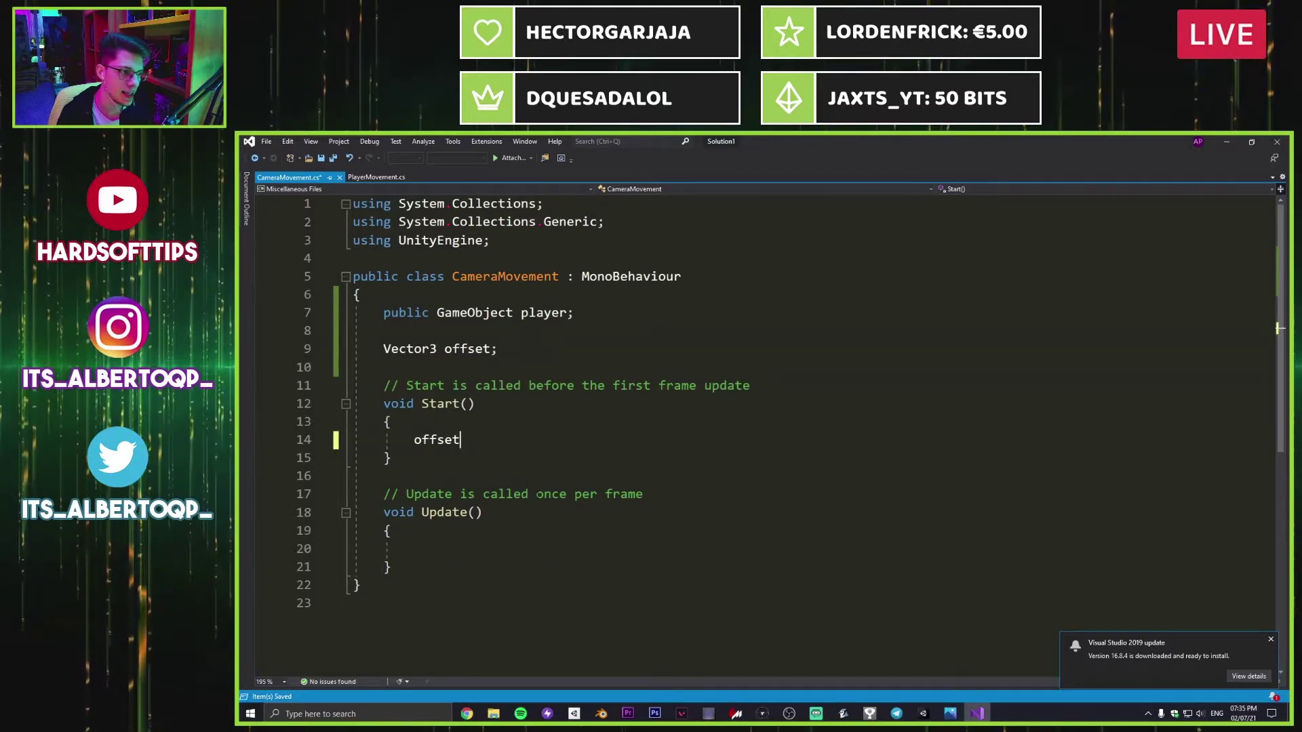
type(" =")
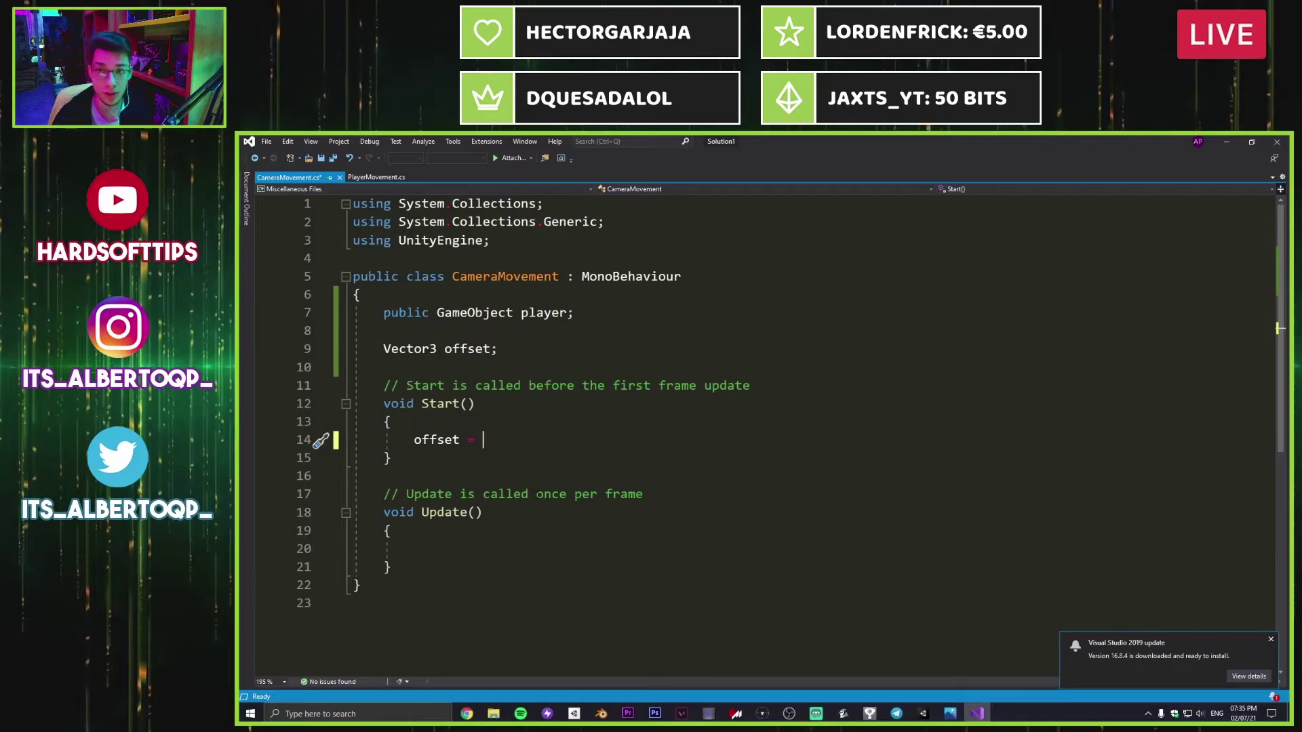
type("transform")
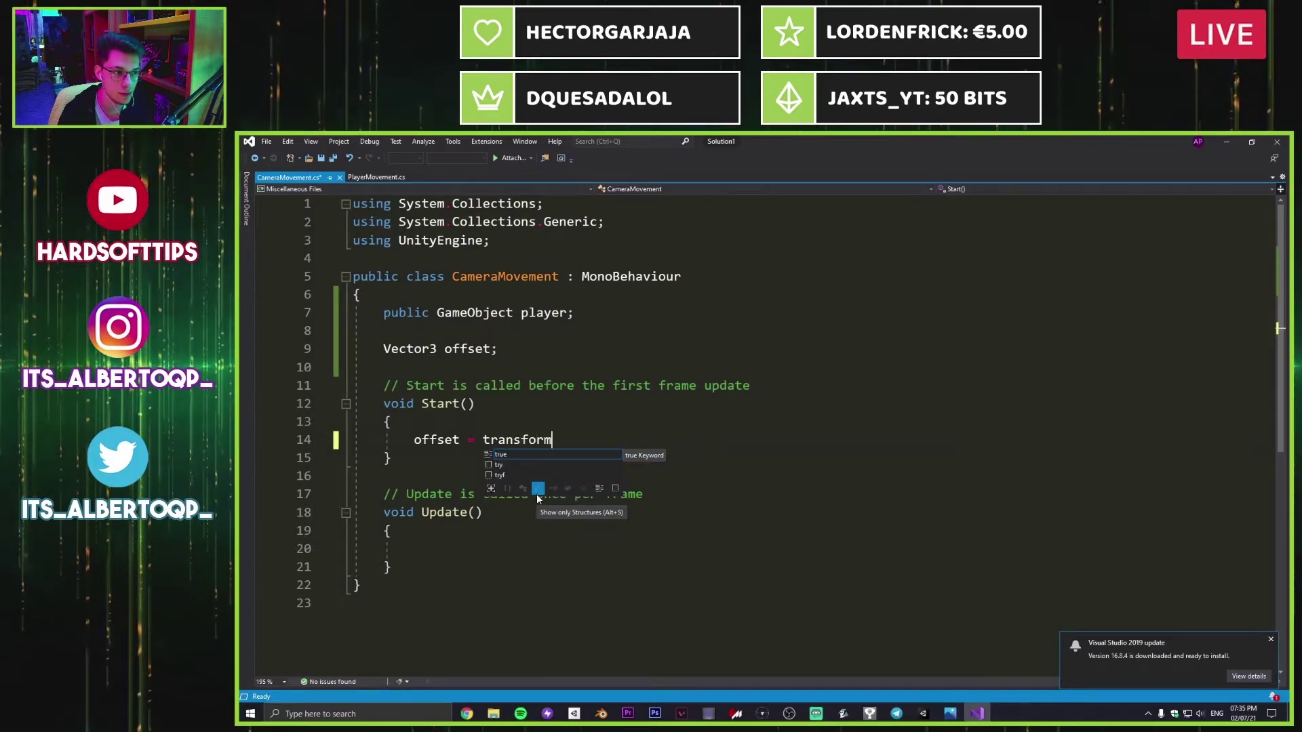
key("Escape")
type(".pos")
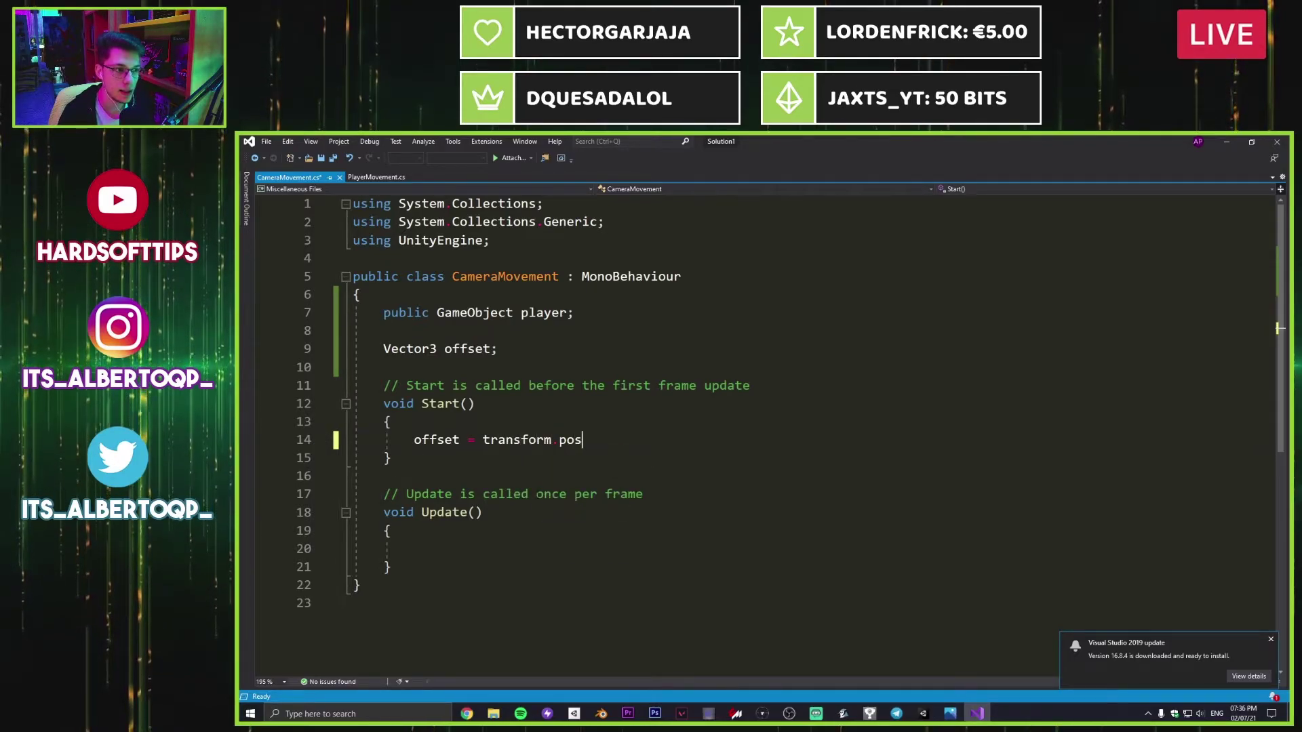
type("ition -")
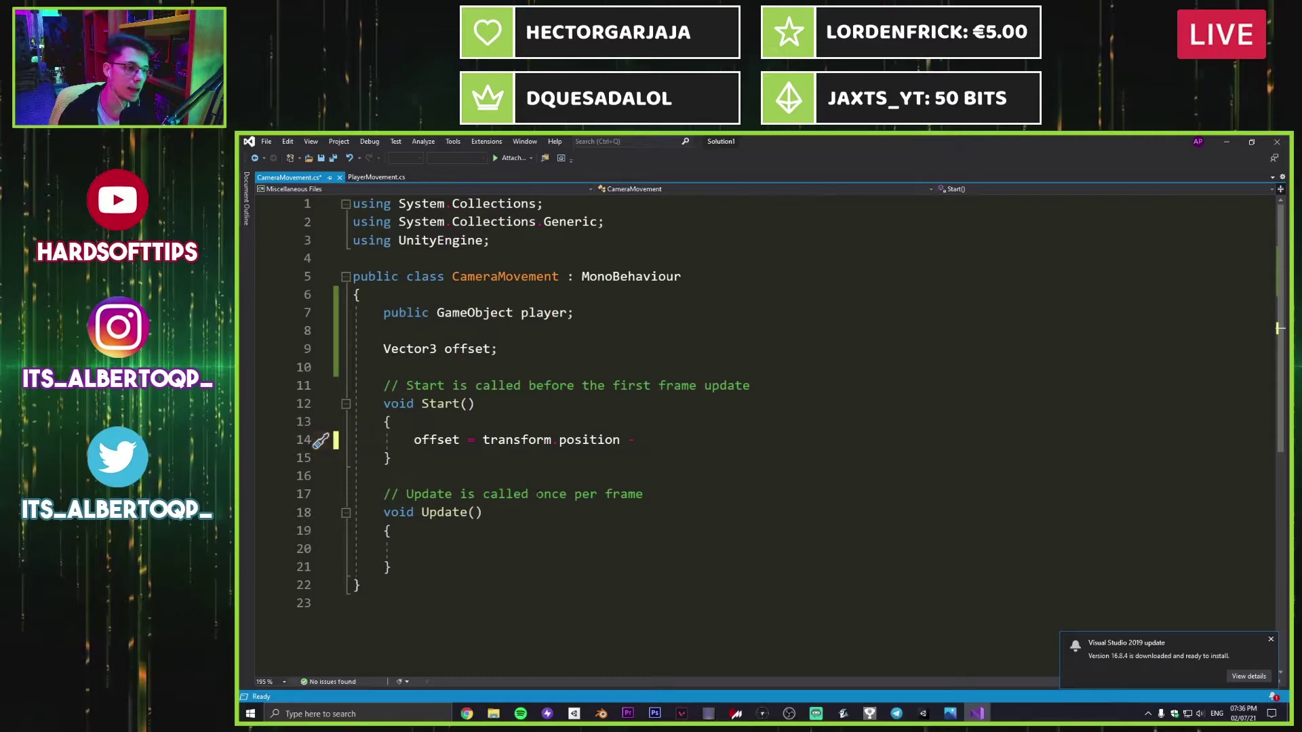
type("playuer")
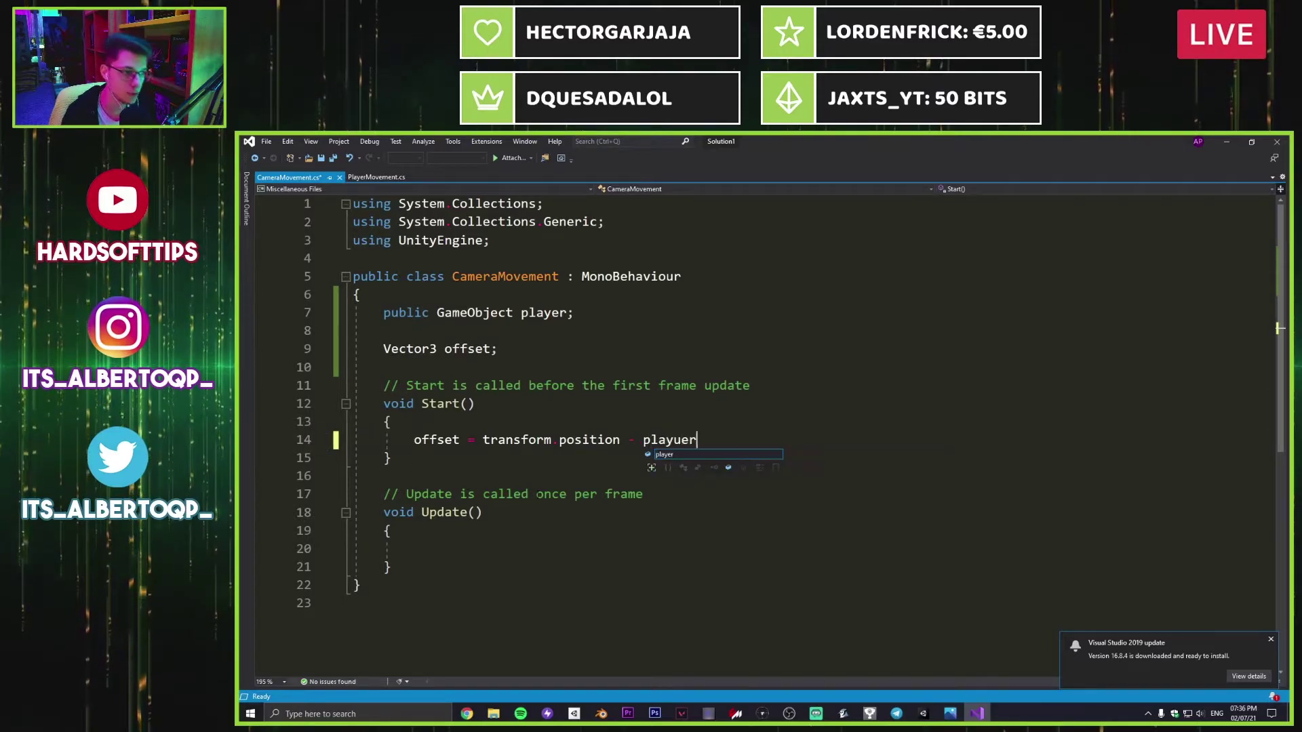
key("BackSpace")
key("BackSpace")
key("BackSpace")
type("er.tra")
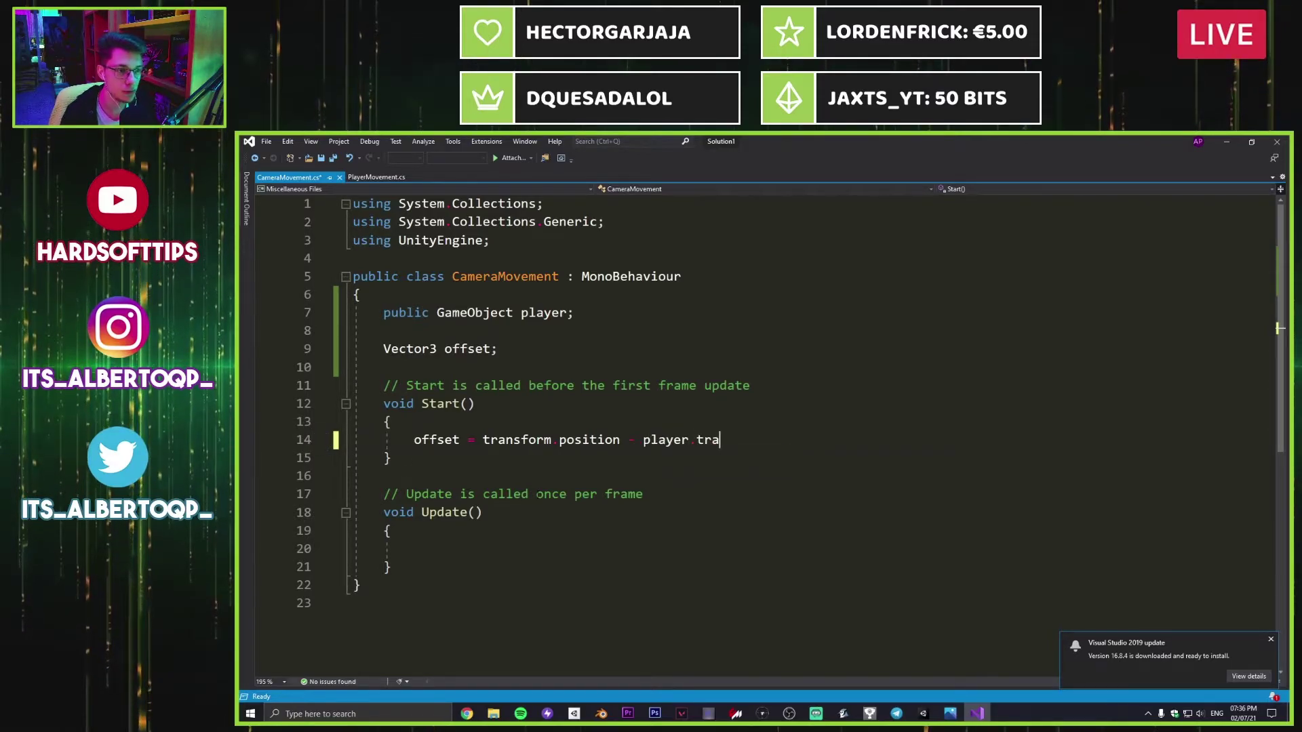
type("nsform.")
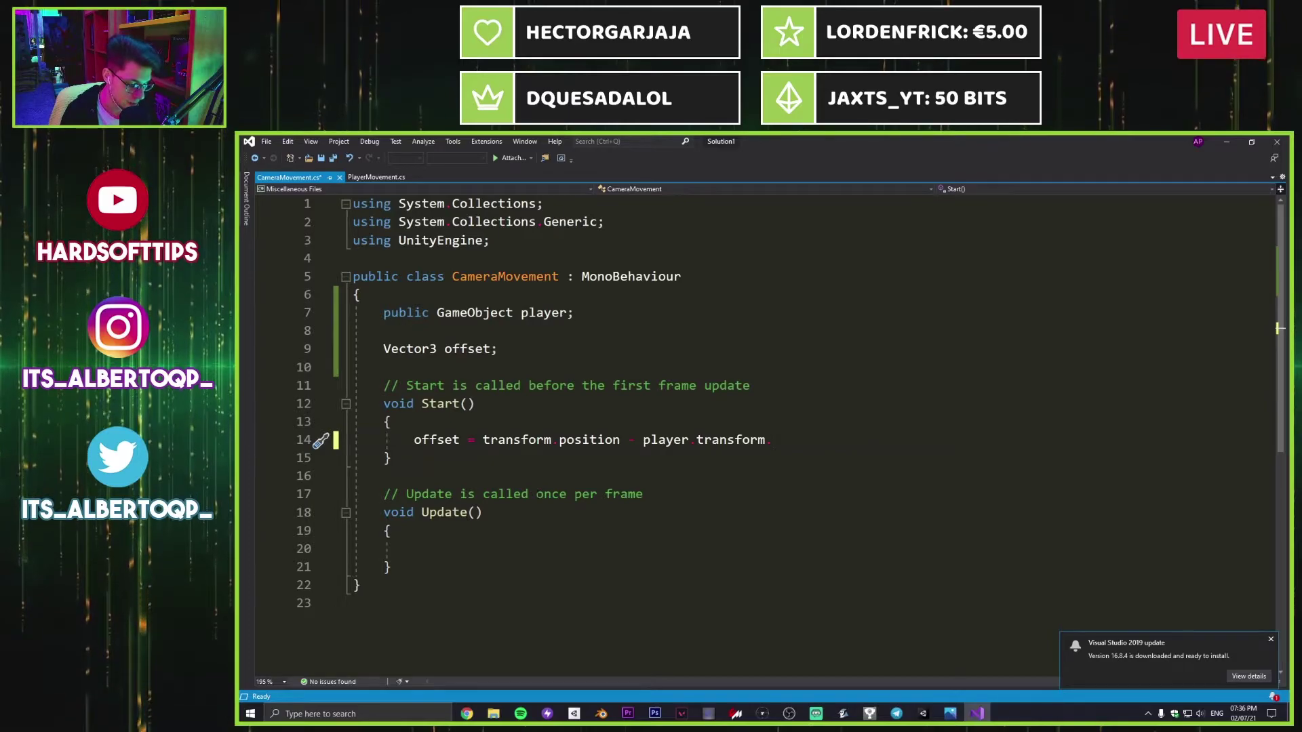
type("position")
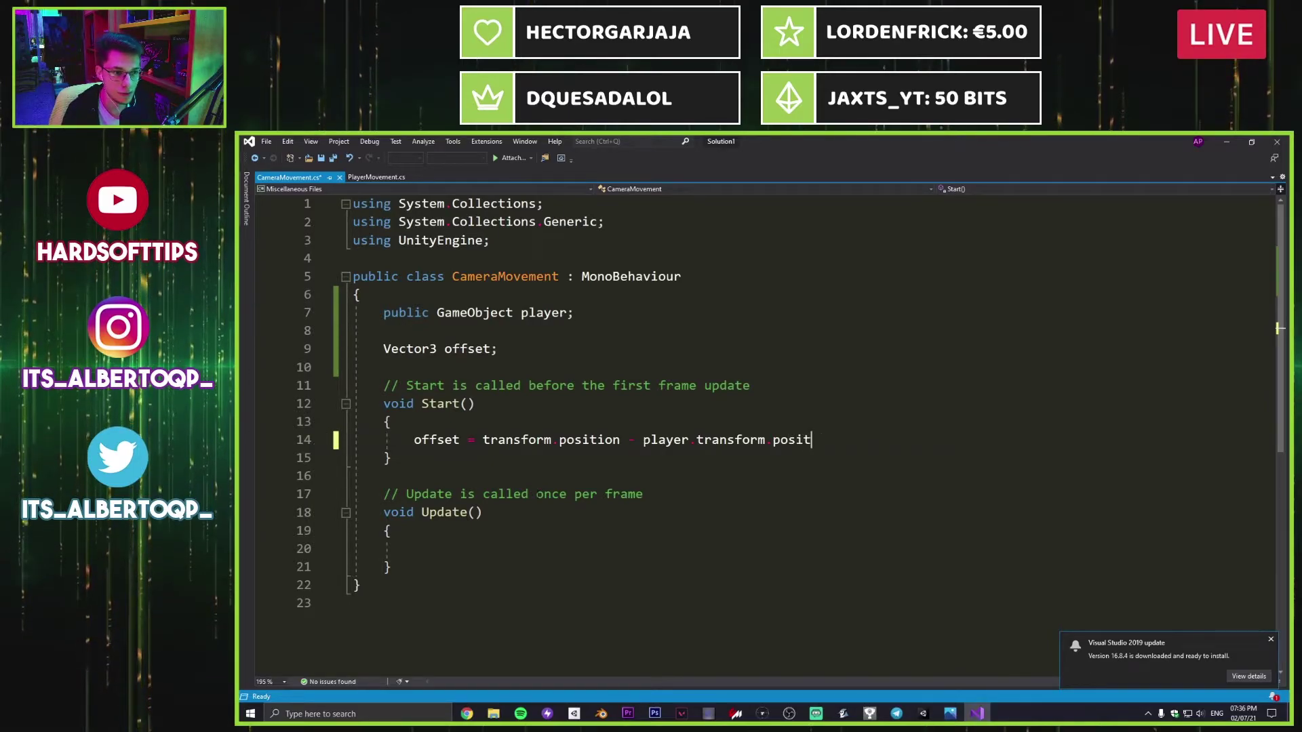
type(";")
key("ctrl+s")
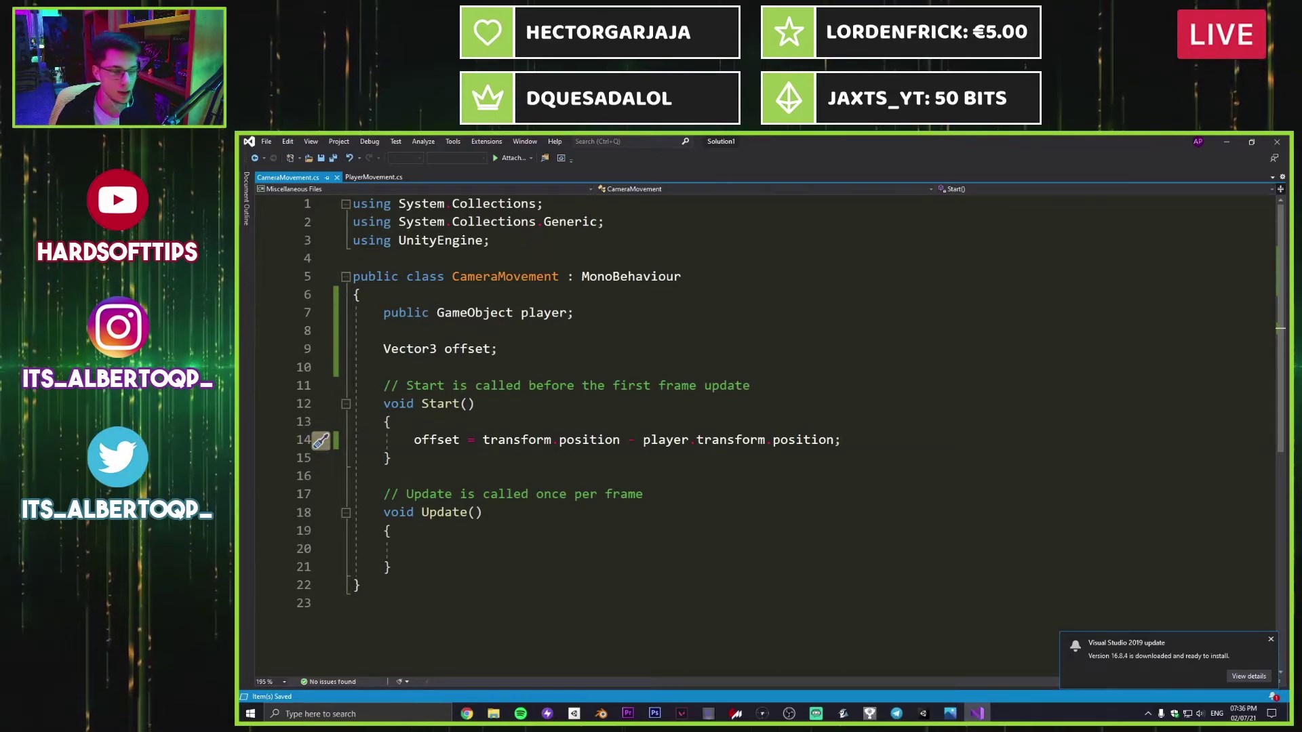
Step: Rename the Update() method of CameraMovement to LateUpdate()
left_click(422, 513)
type("Late")
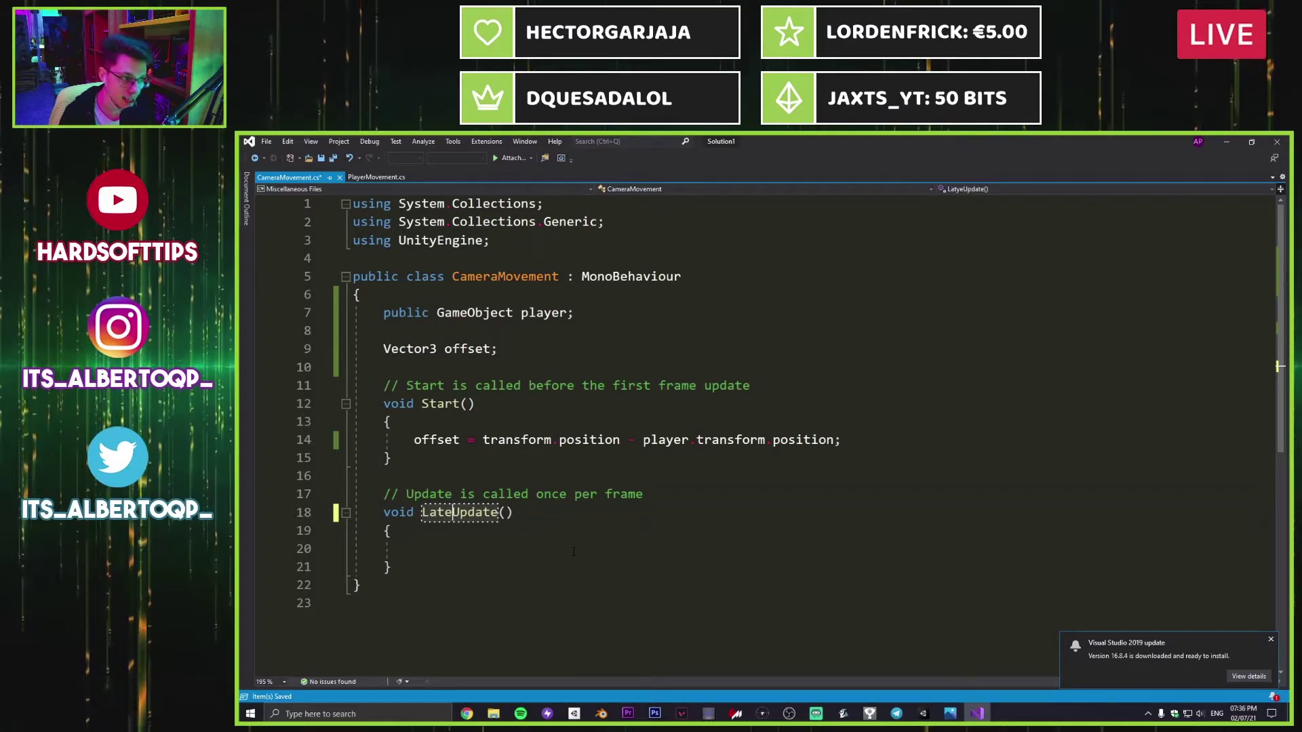
Step: Save the script and start a statement in the empty LateUpdate() body with transform.position
key("ctrl+s")
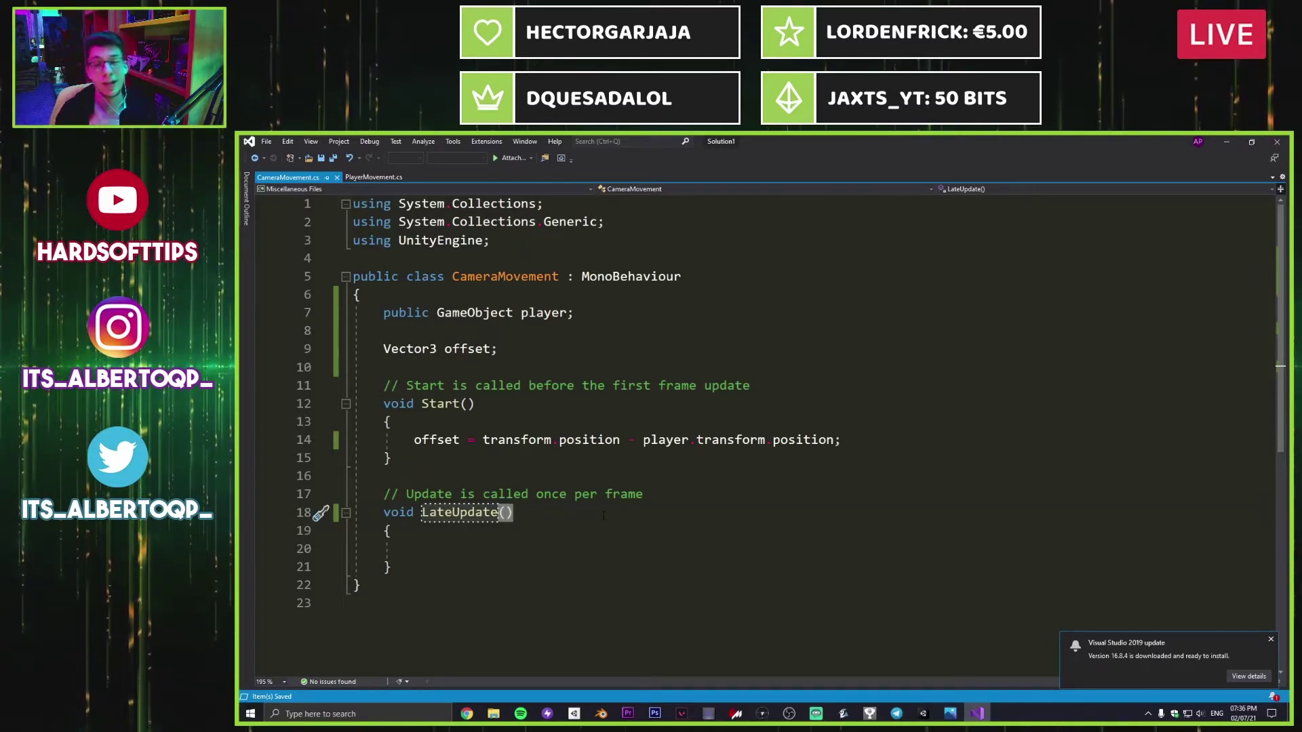
key("Down")
key("Down")
key("Tab")
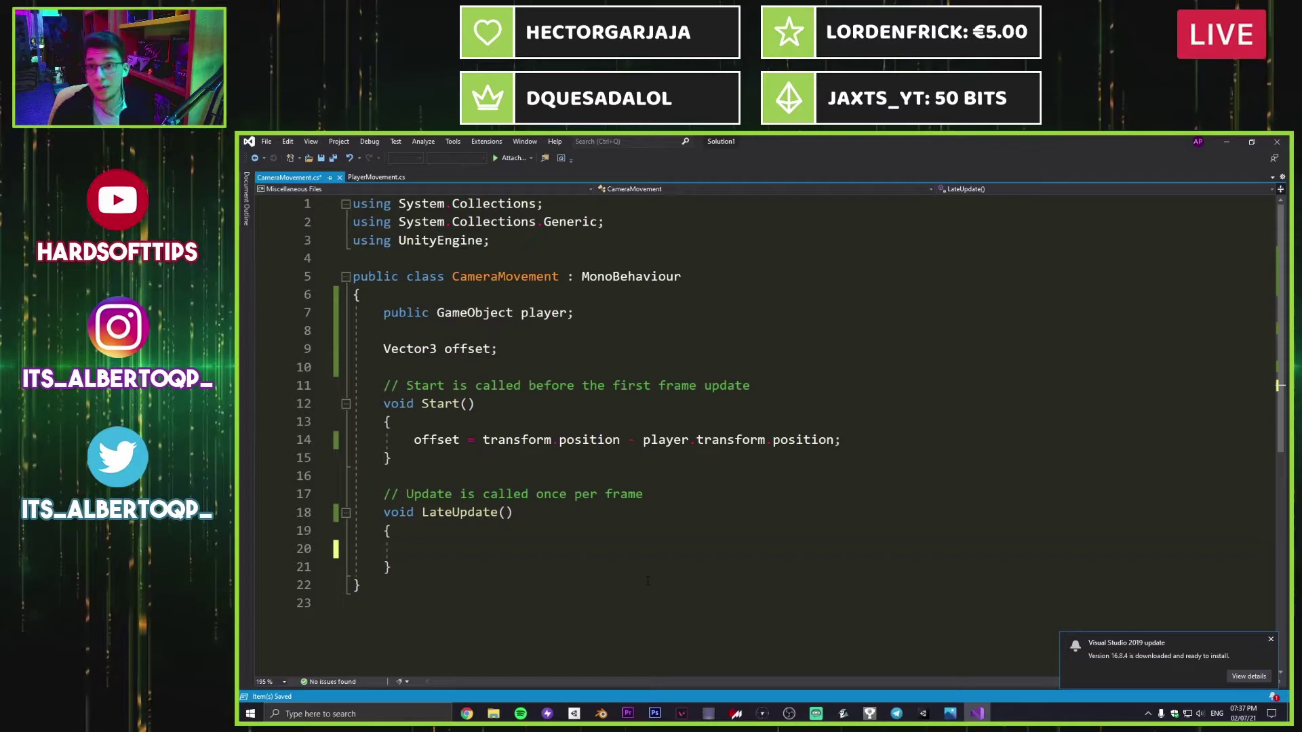
type("tra")
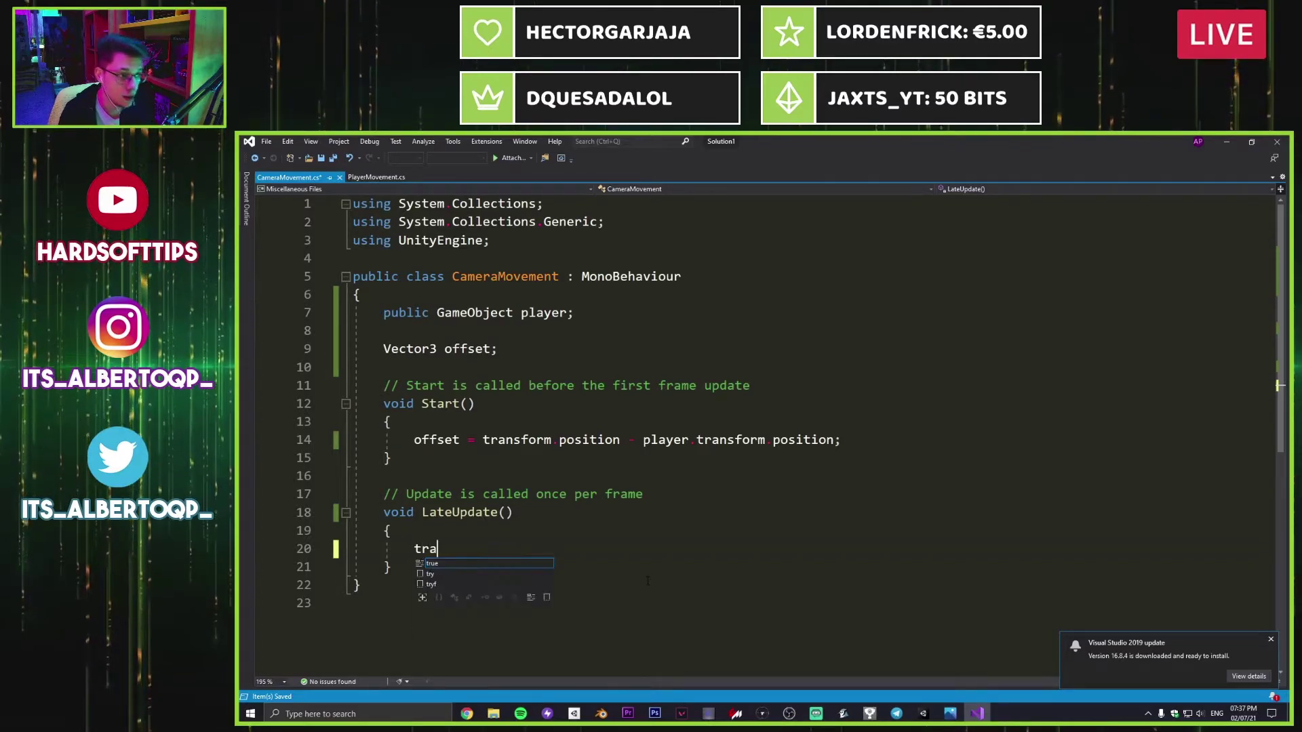
type("nsform")
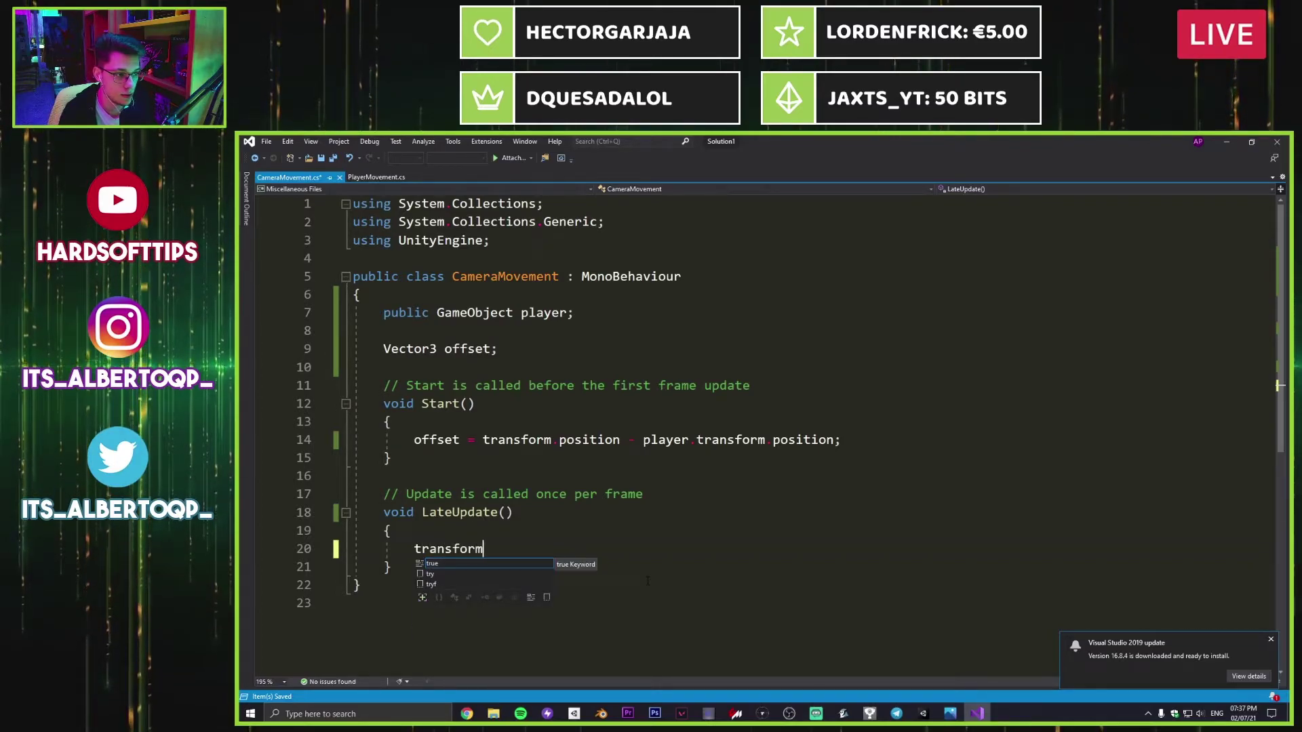
type(".position")
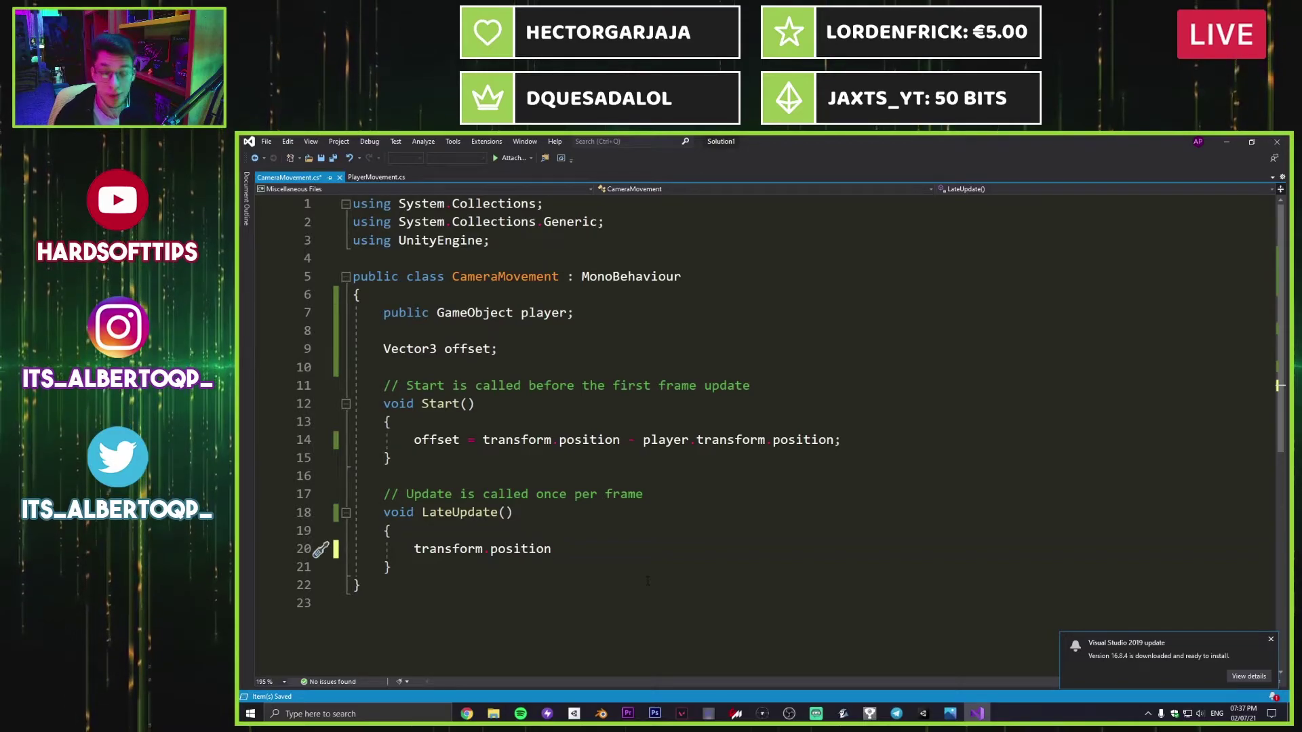
Step: Make the LateUpdate() statement assign player.transform.position to transform.position
type(" = plauyer")
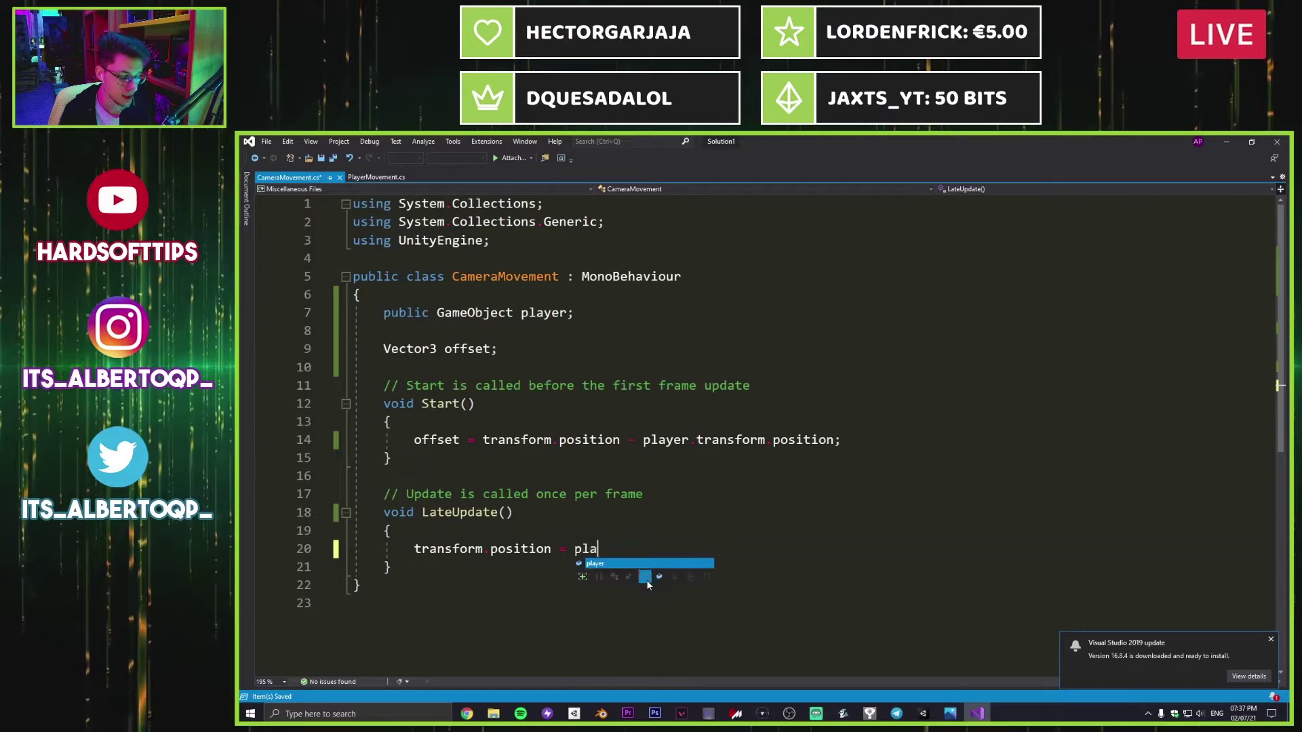
key("BackSpace")
key("BackSpace")
key("BackSpace")
key("BackSpace")
key("BackSpace")
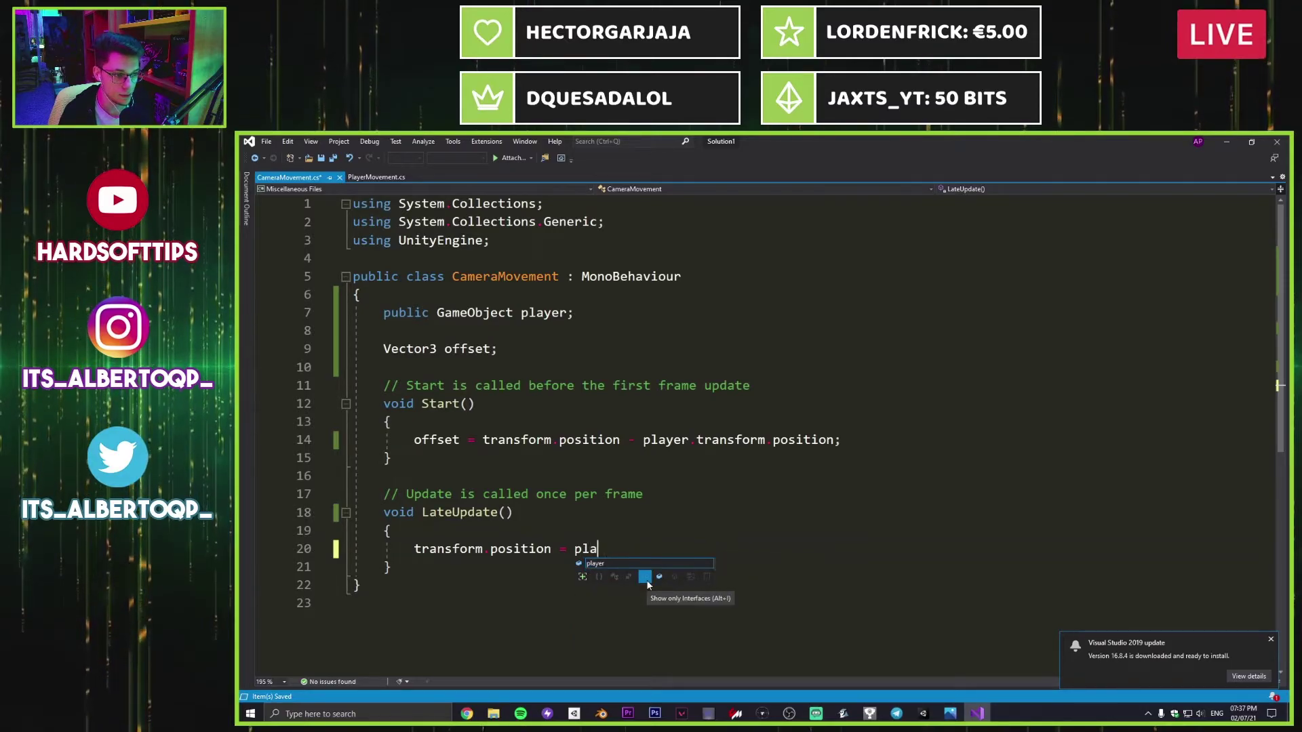
key("Tab")
type(".pos")
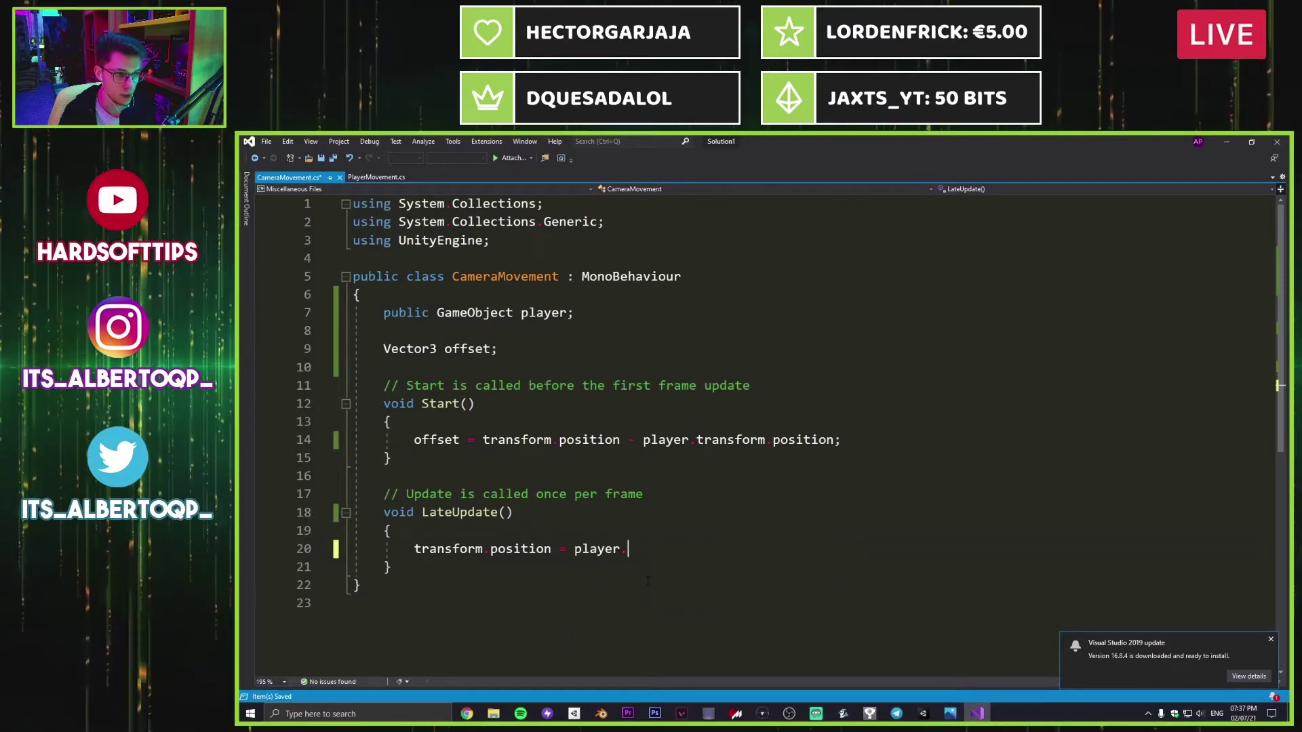
type("ition")
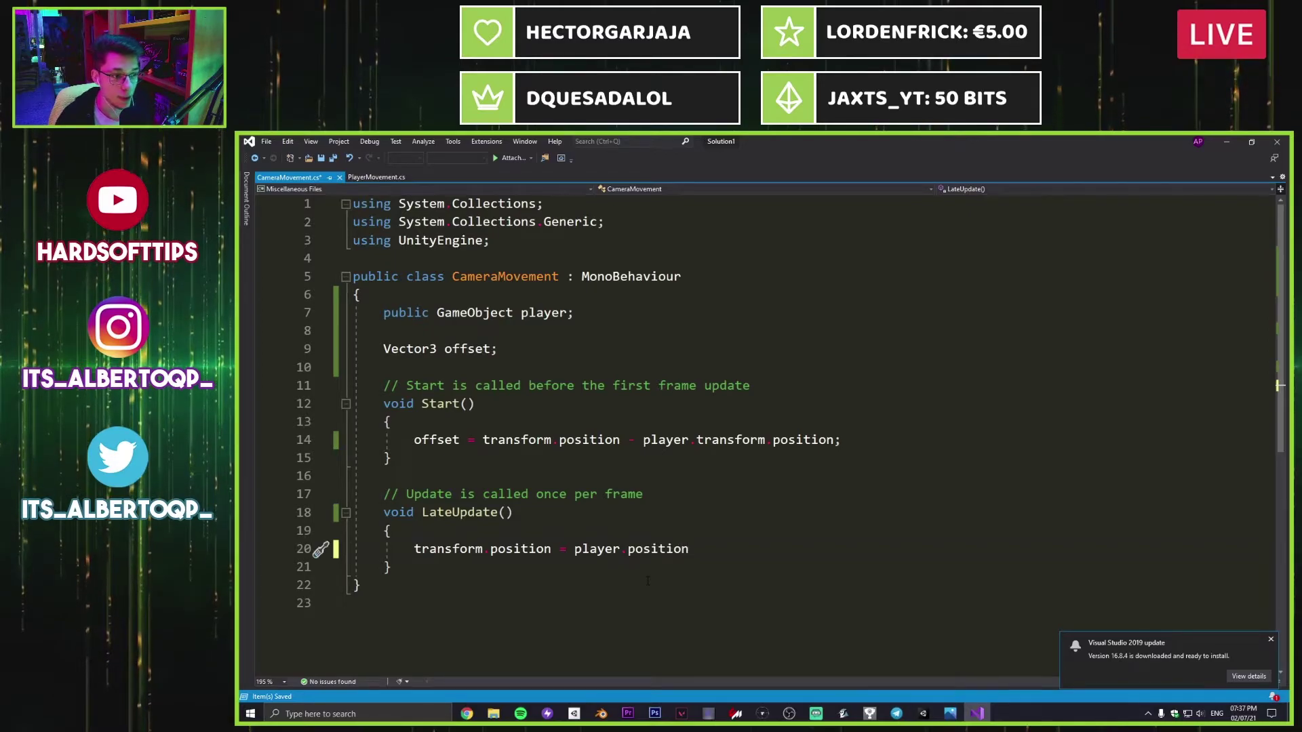
key("BackSpace")
key("BackSpace")
key("BackSpace")
key("BackSpace")
key("BackSpace")
key("BackSpace")
key("BackSpace")
key("BackSpace")
type("transform.")
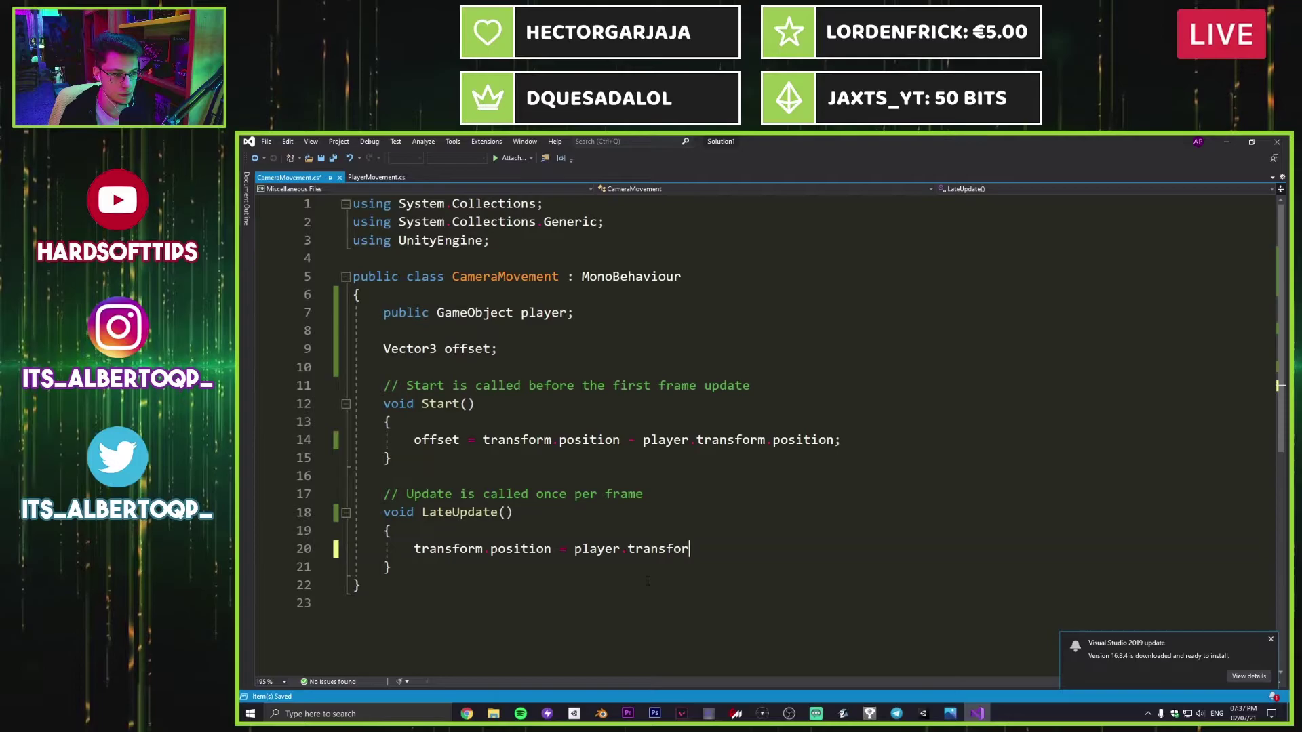
type("position")
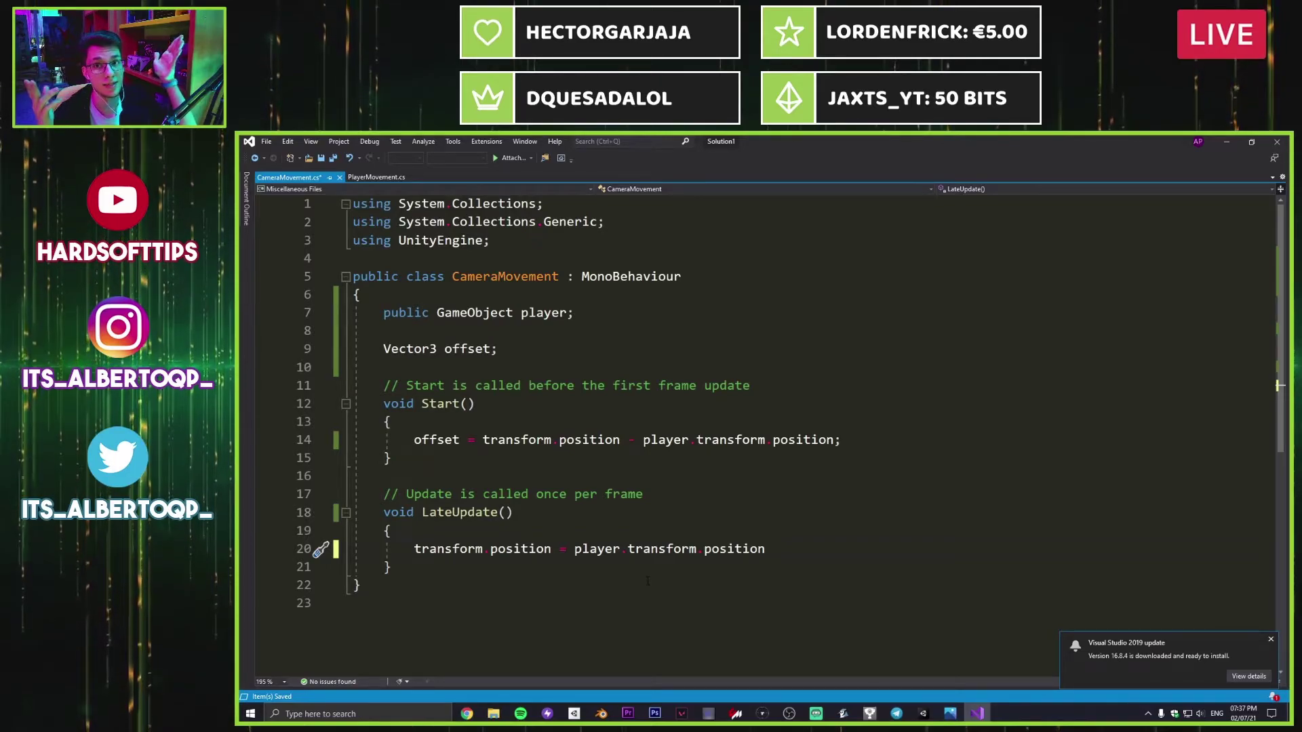
Step: Complete the LateUpdate() assignment with + offset; and save the CameraMovement script
type("+ offse")
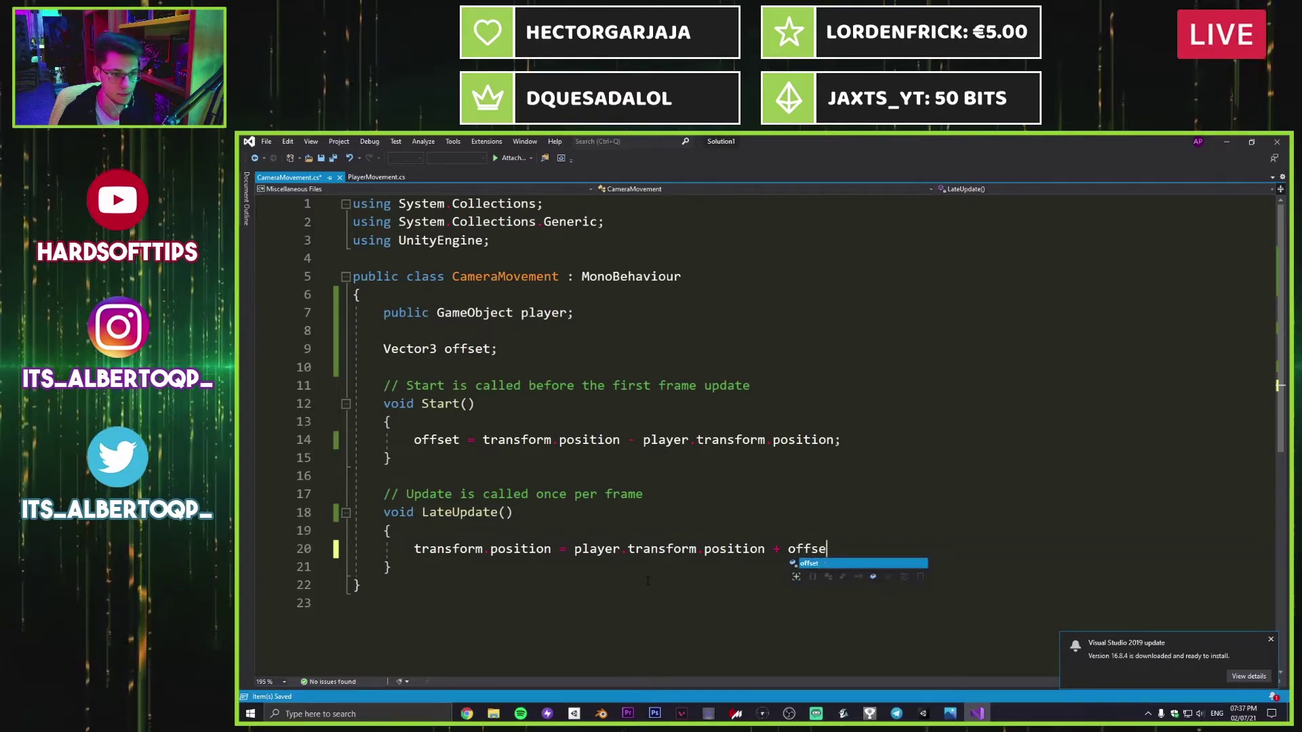
key("Tab")
type(";")
key("ctrl+s")
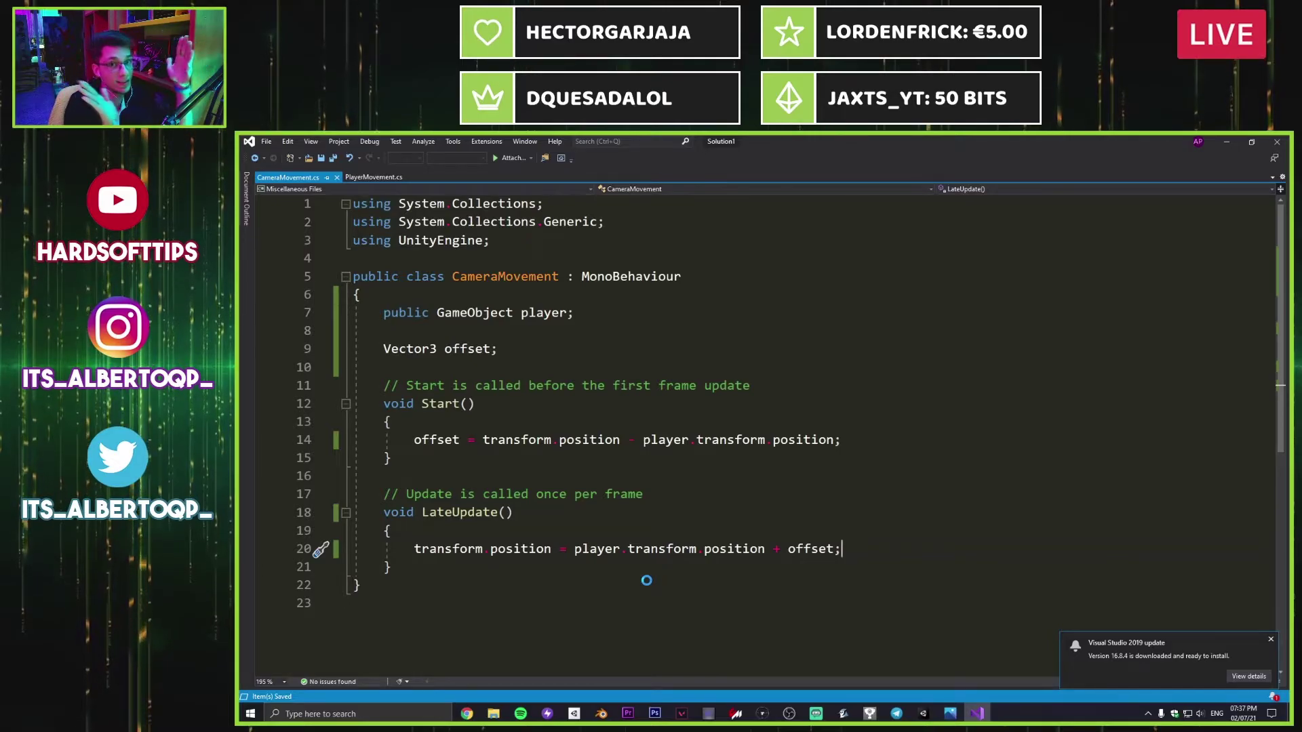
left_click(526, 514)
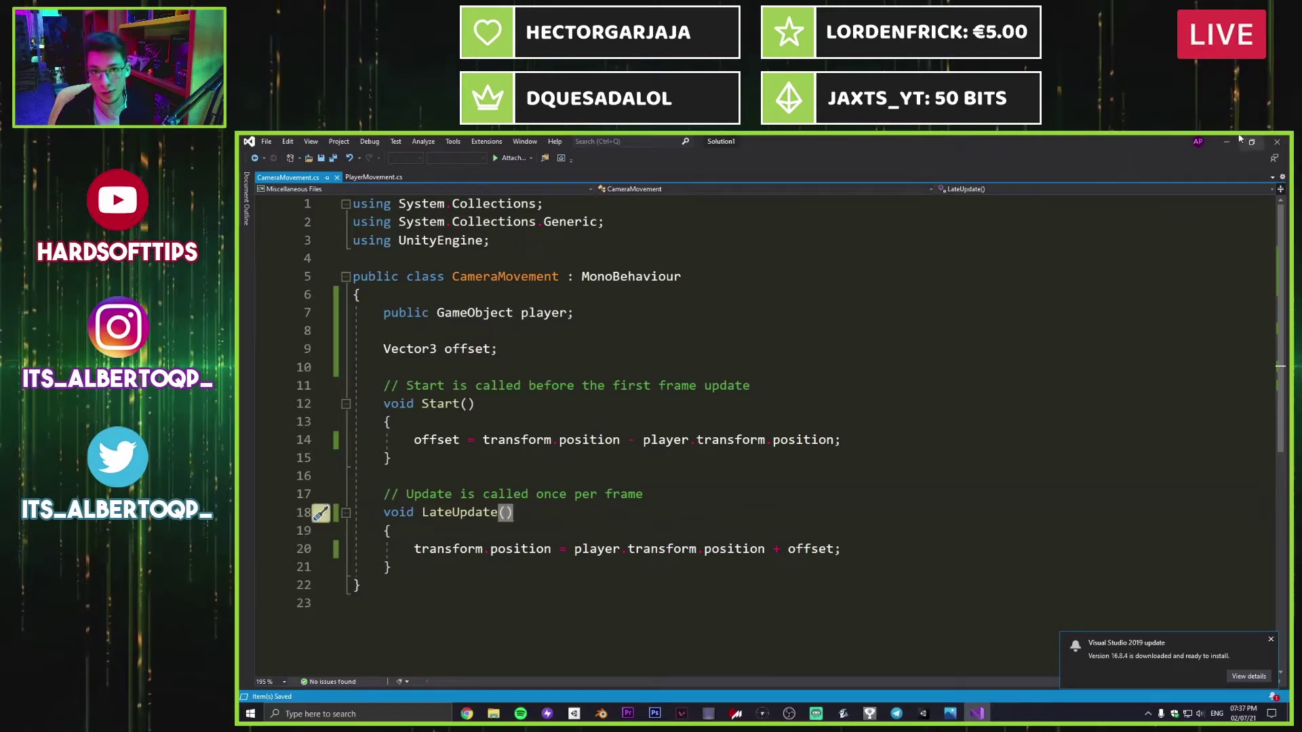
Step: Switch to Unity, attach the CameraMovement script to Main Camera with Player as its player object, and save the scene
key("alt+Tab")
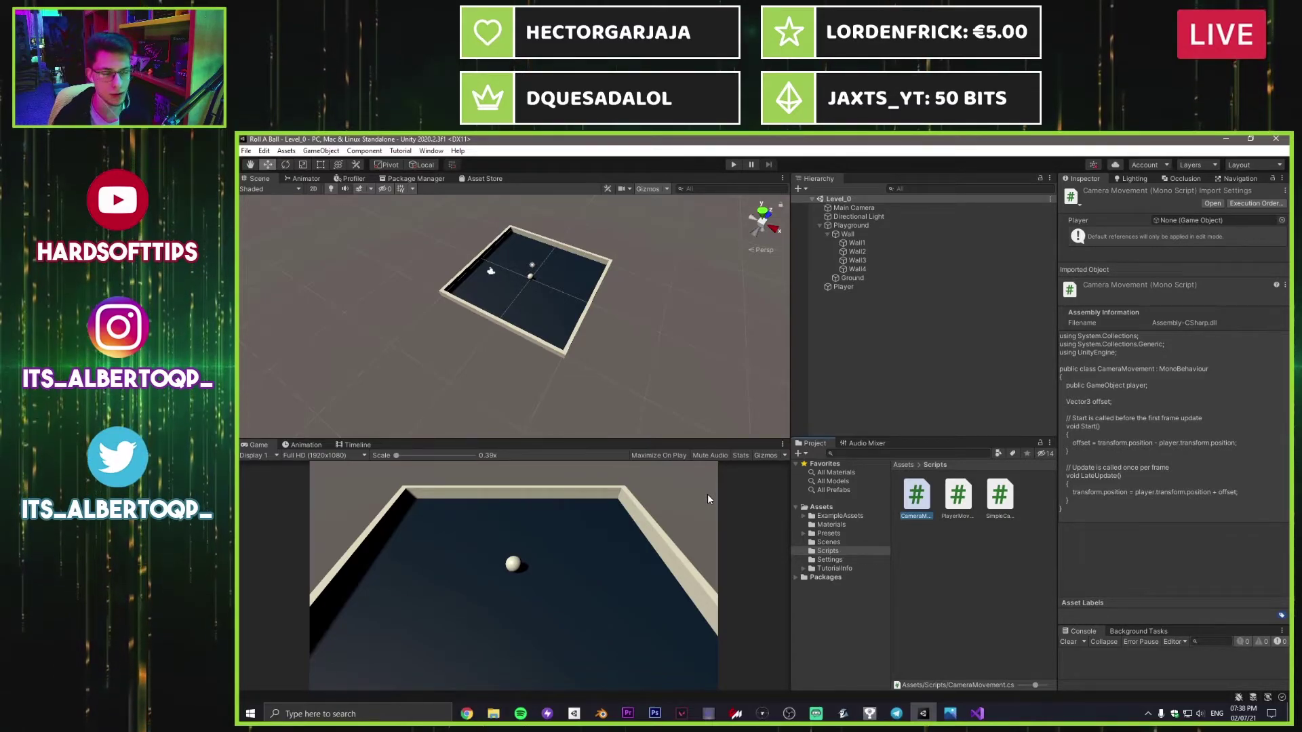
left_click(854, 208)
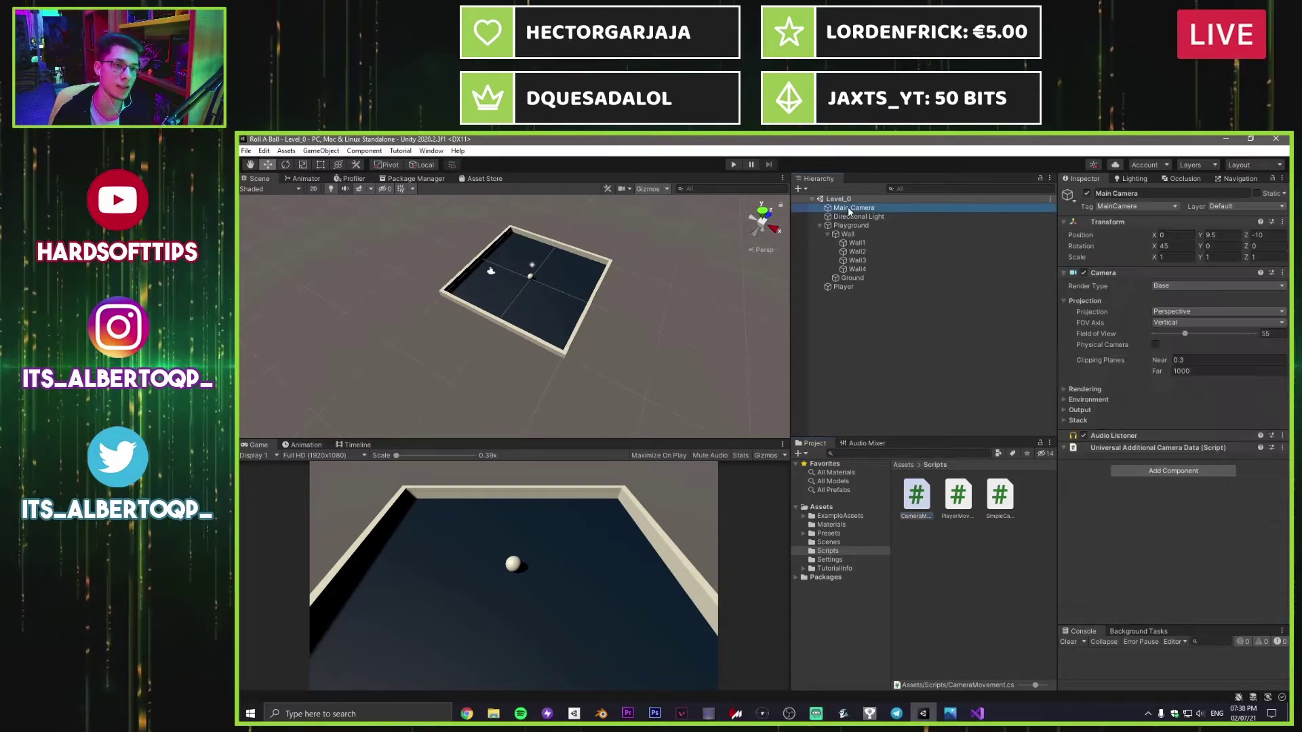
left_click_drag(930, 514, 1186, 539)
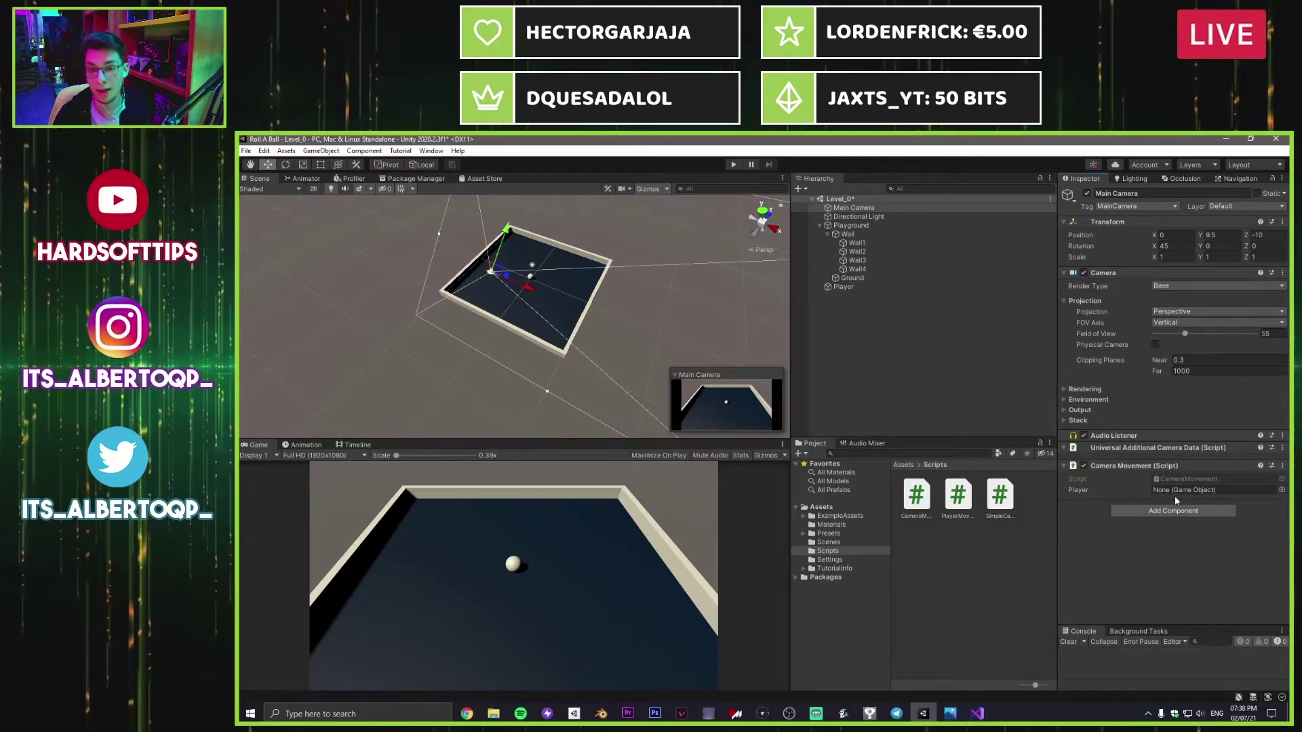
left_click_drag(843, 286, 1193, 490)
key("ctrl+s")
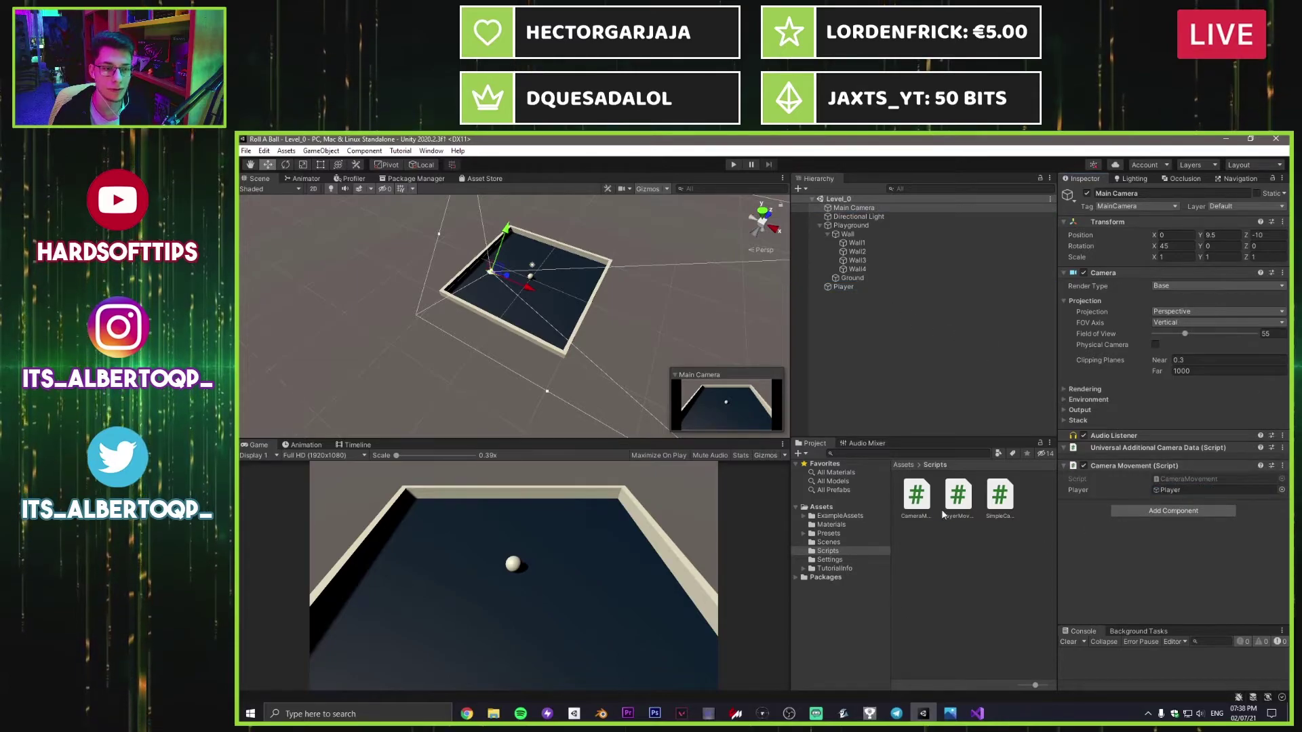
Step: Play the scene and roll the ball in all four directions to test the camera following it
left_click(733, 164)
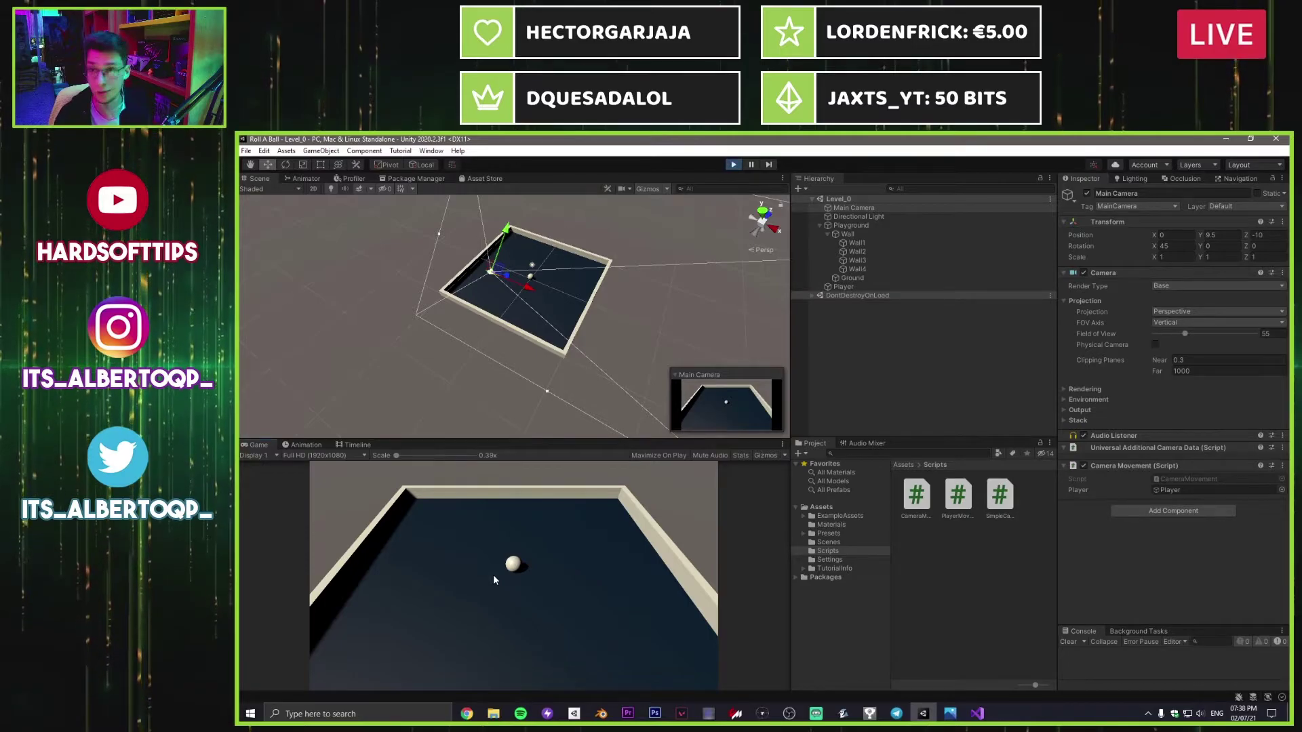
key("s")
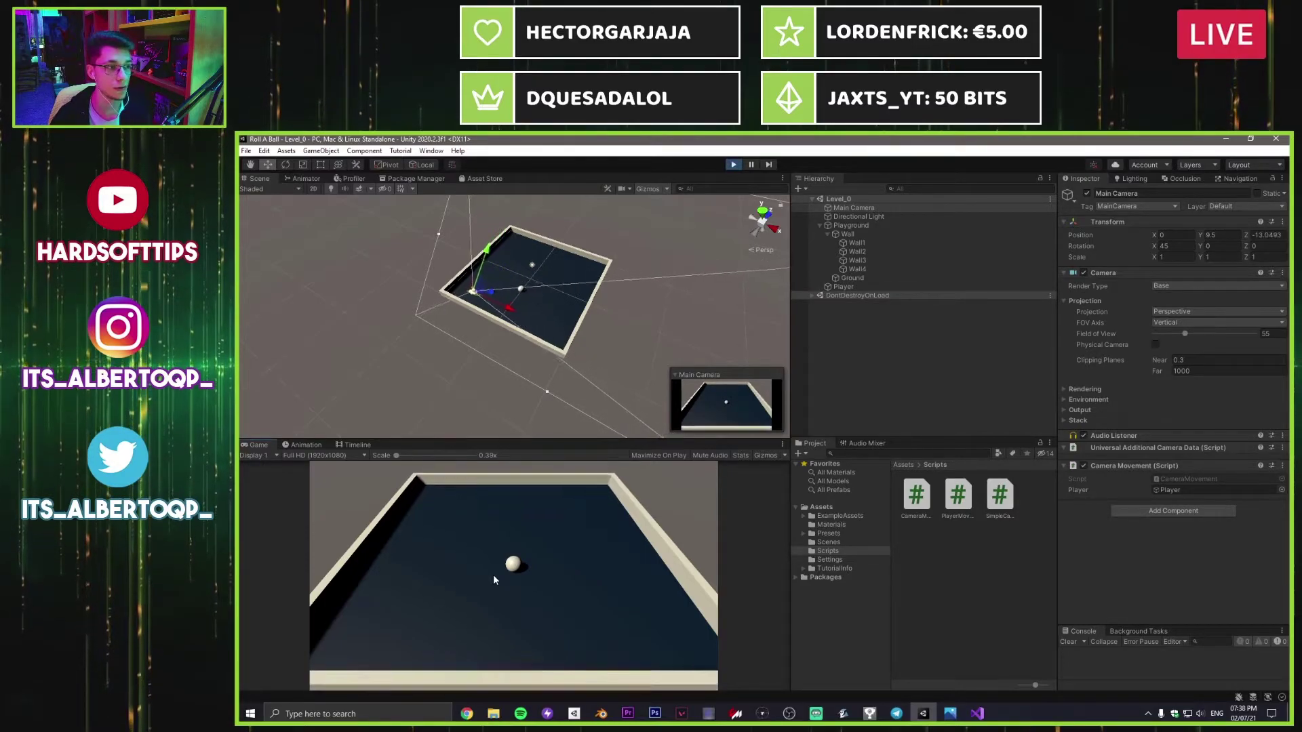
key("a")
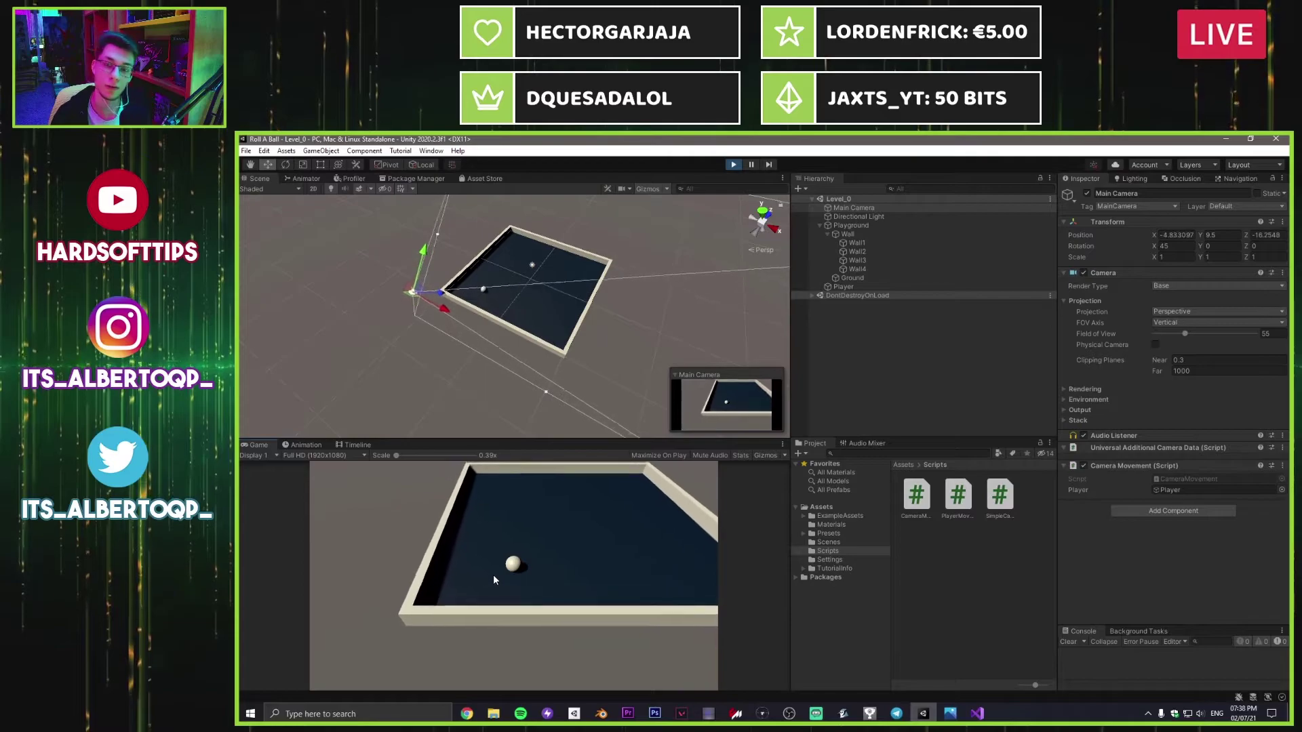
key("w")
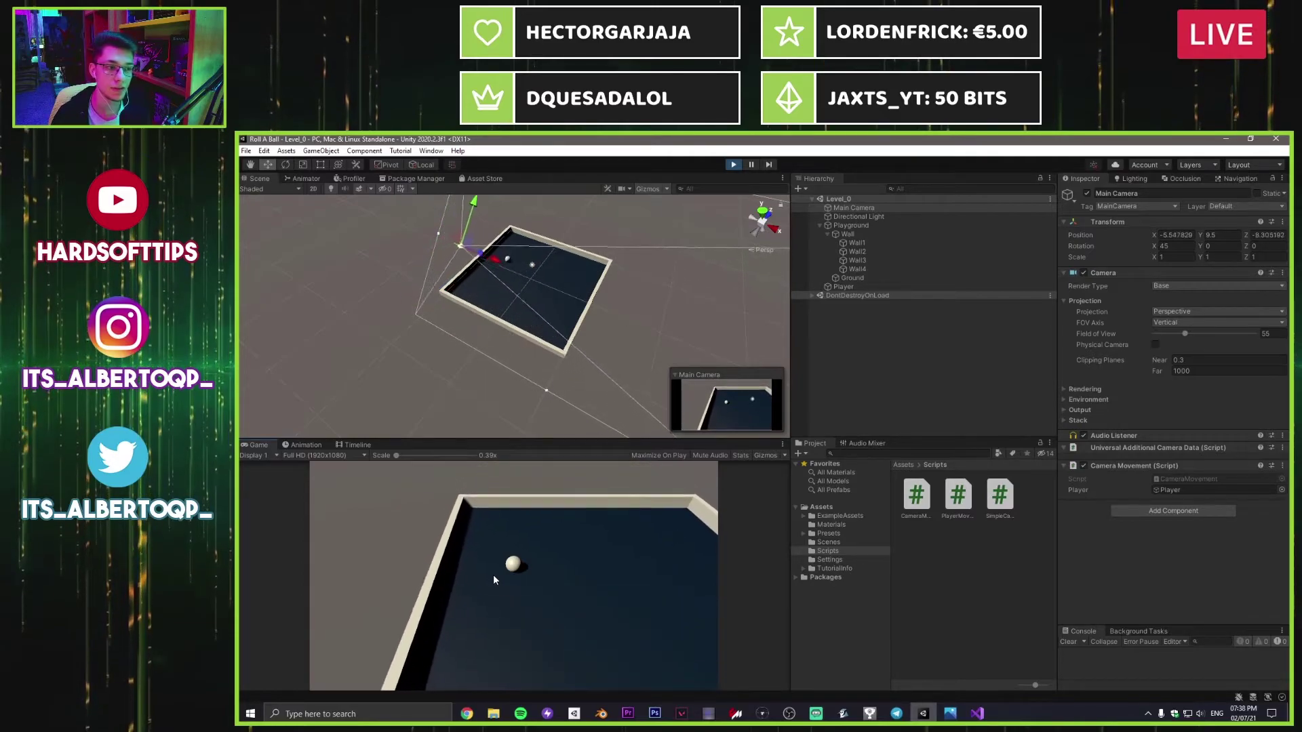
key("d")
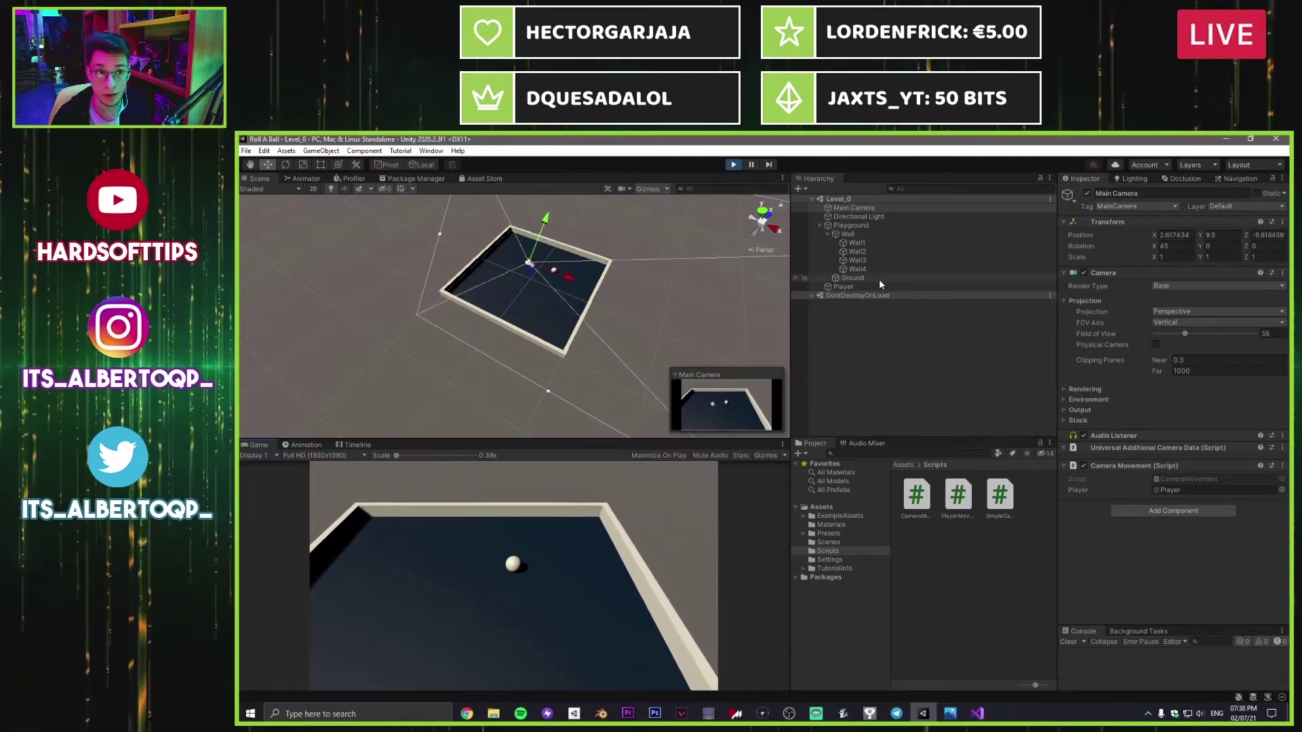
Step: Select the Player object during play, roll it around the playground to check its movement, and stop the game
left_click(844, 286)
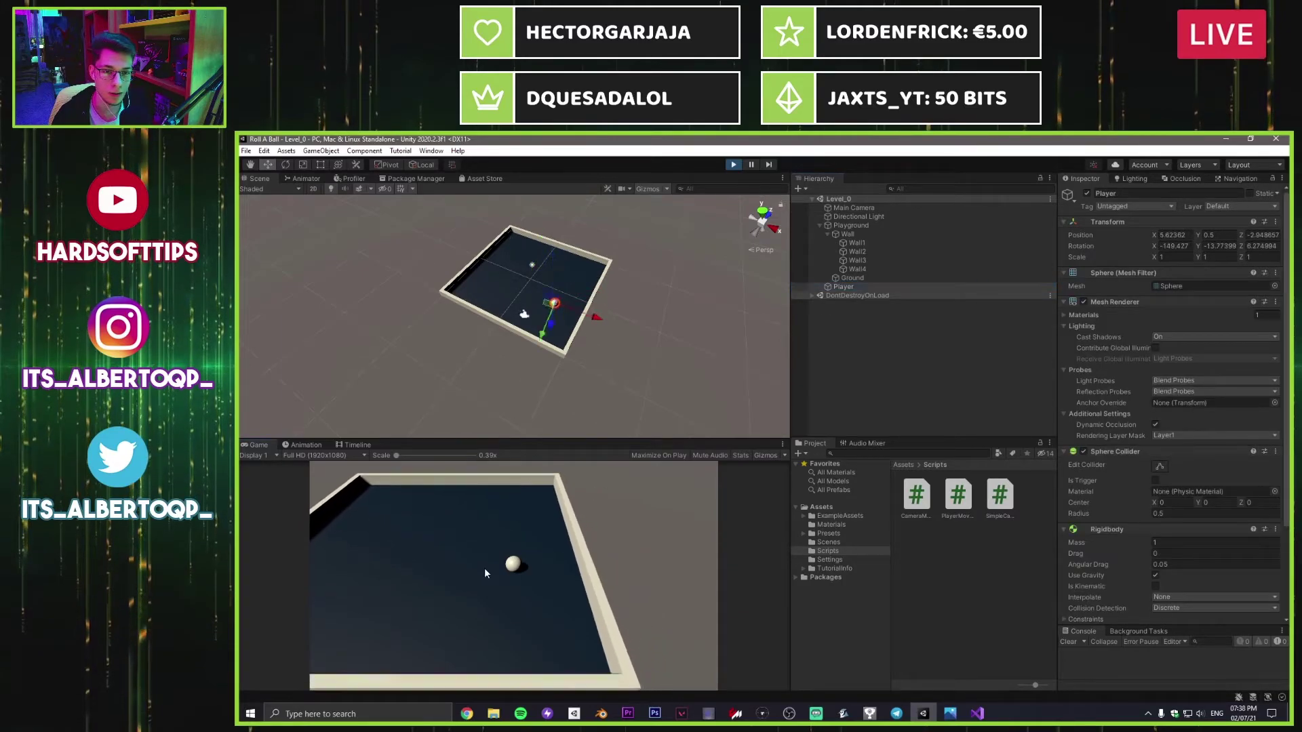
key("a")
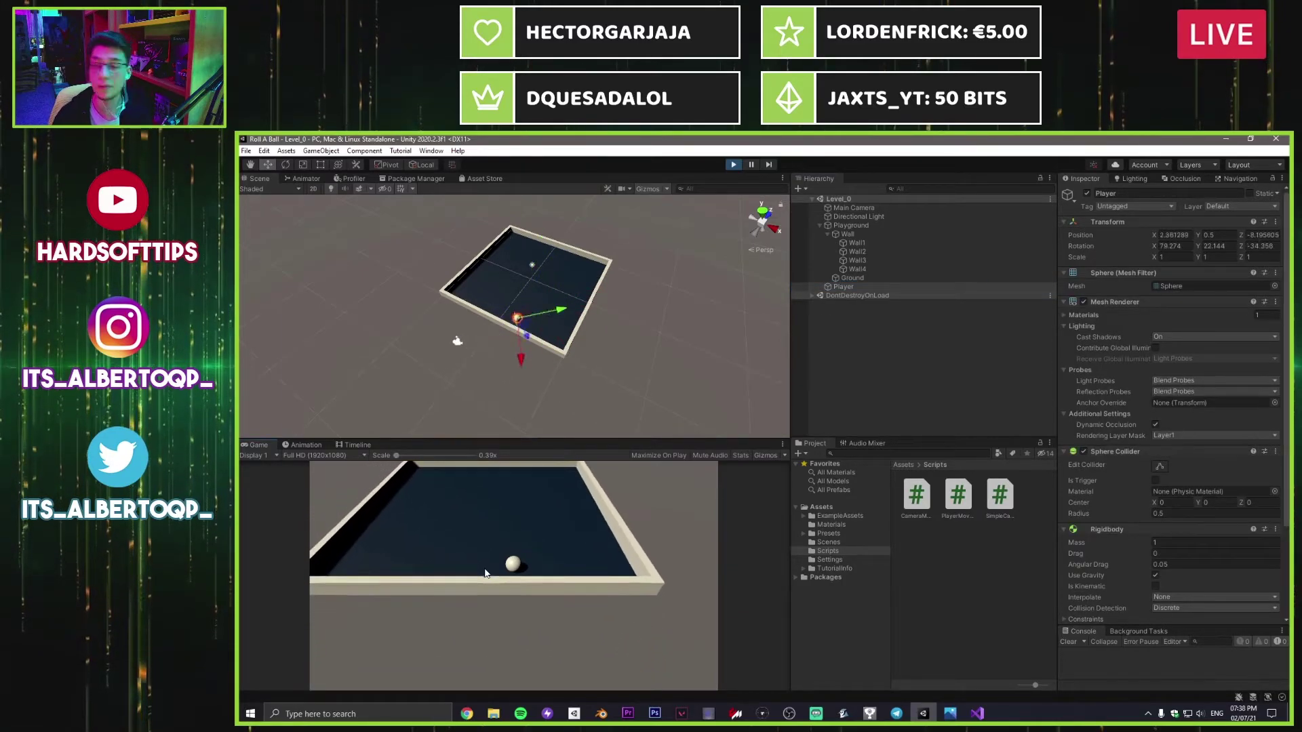
key("w")
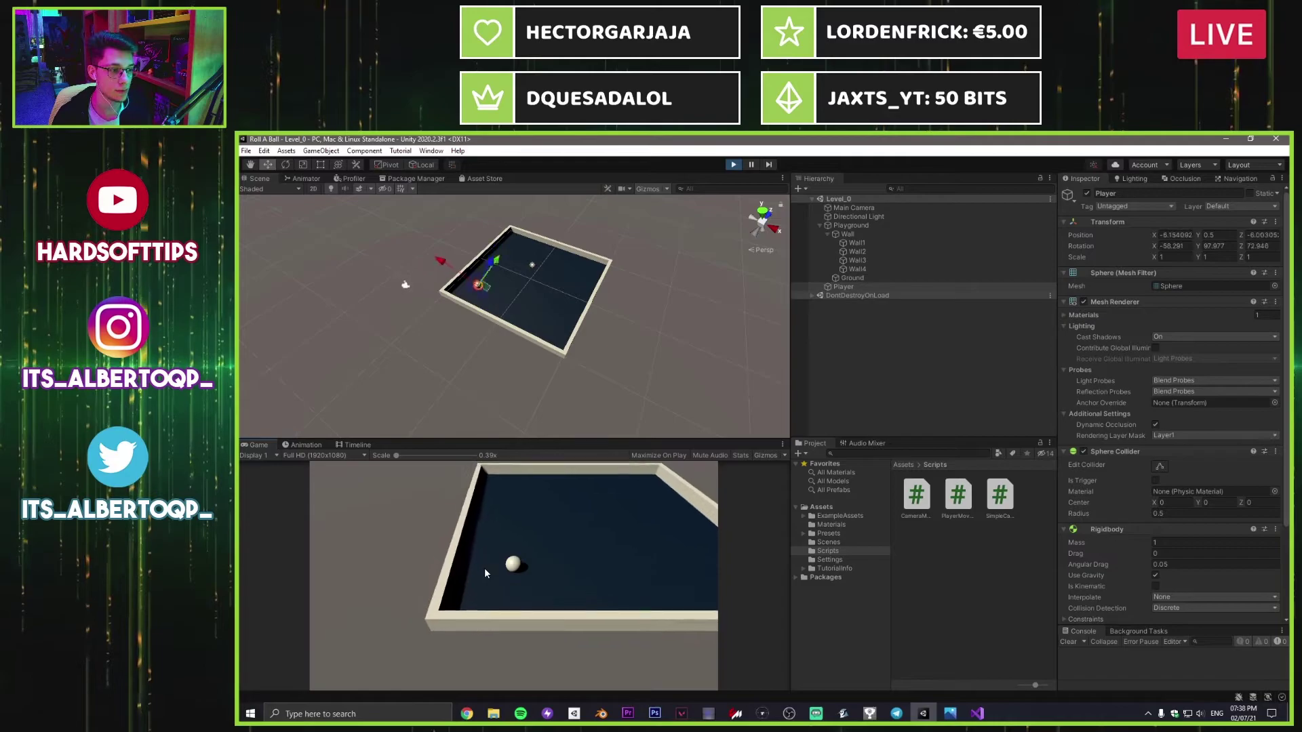
key("d")
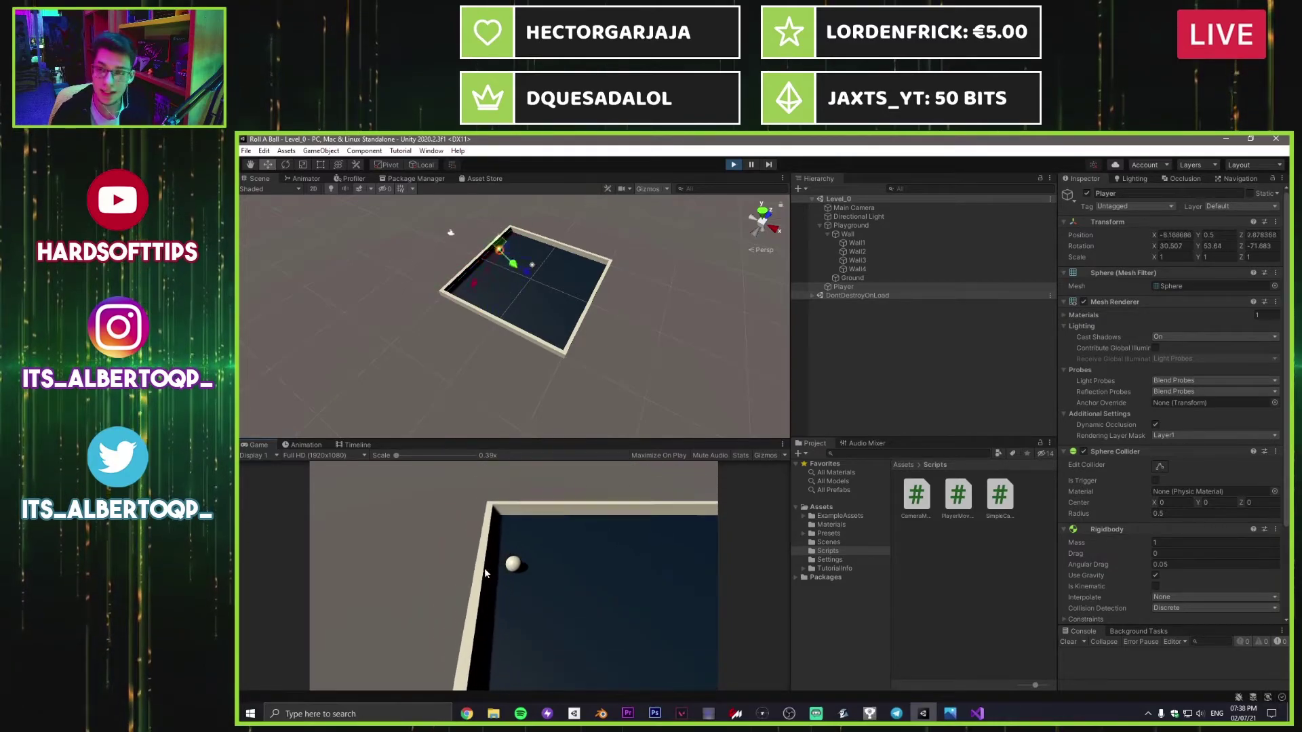
key("d")
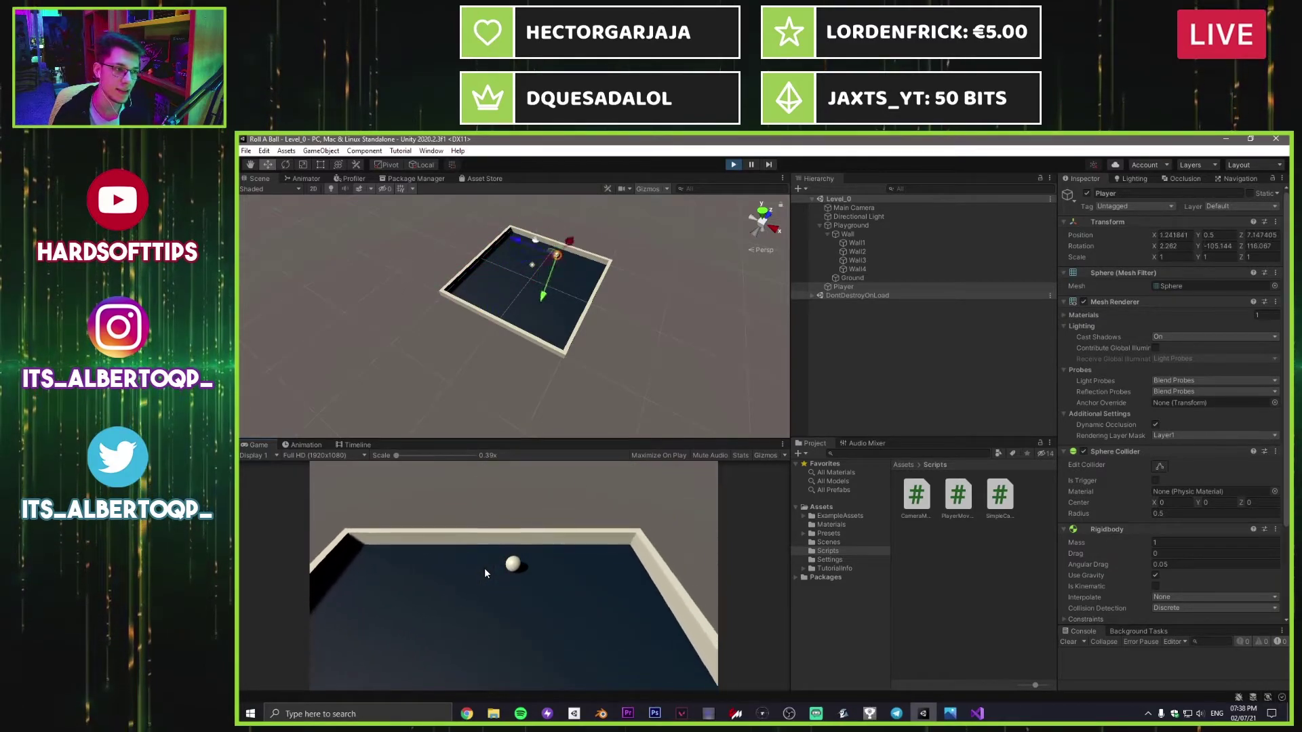
key("s")
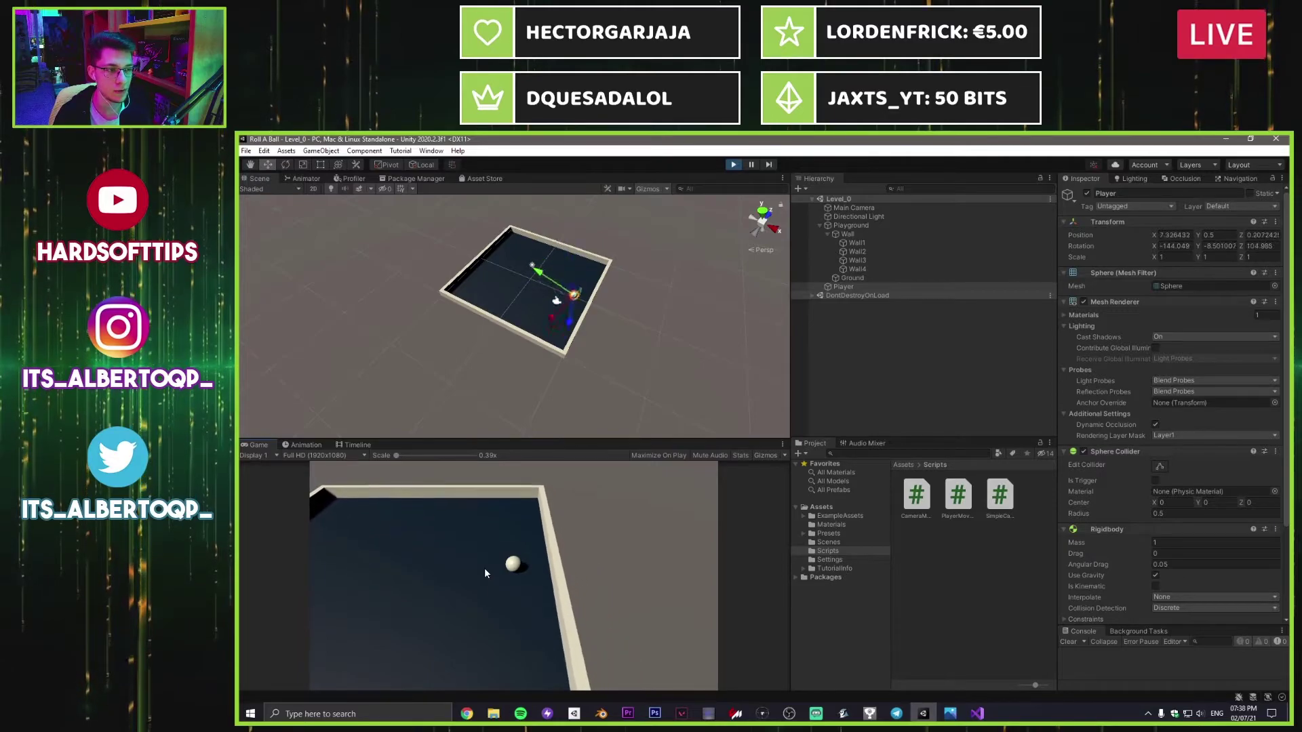
key("a")
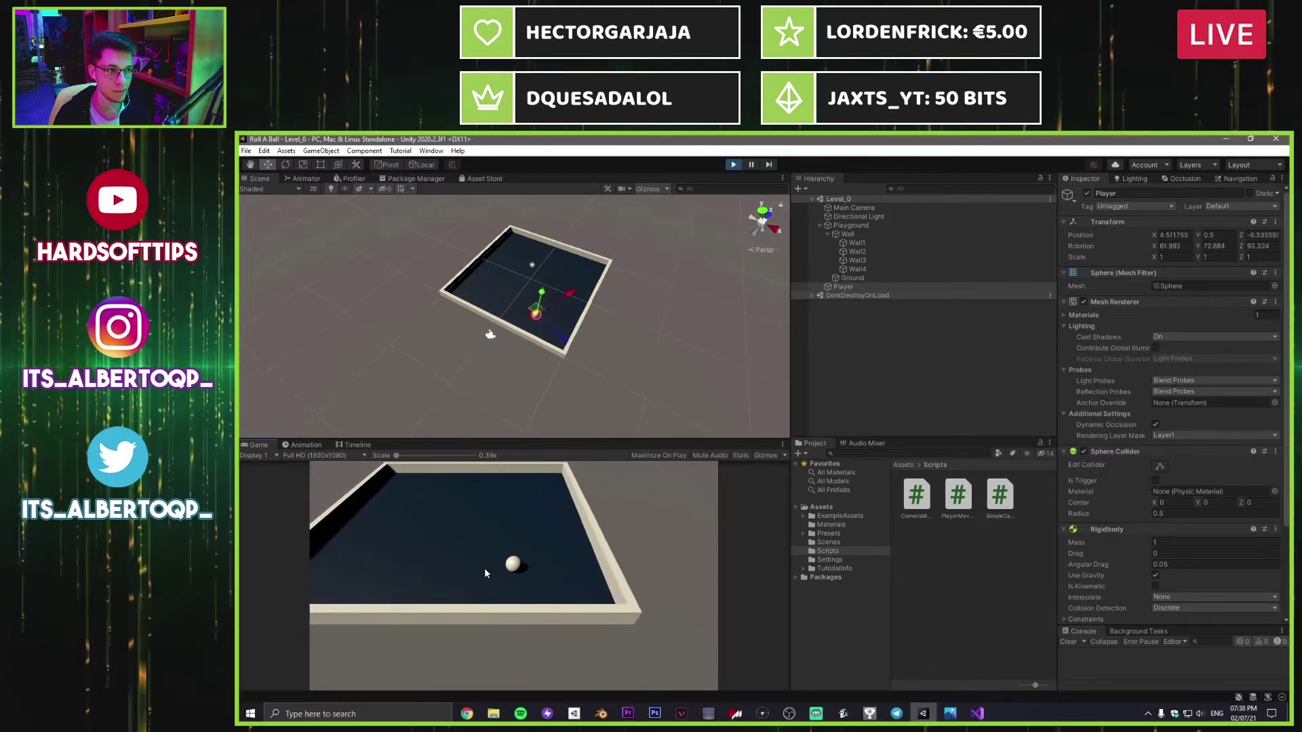
key("w")
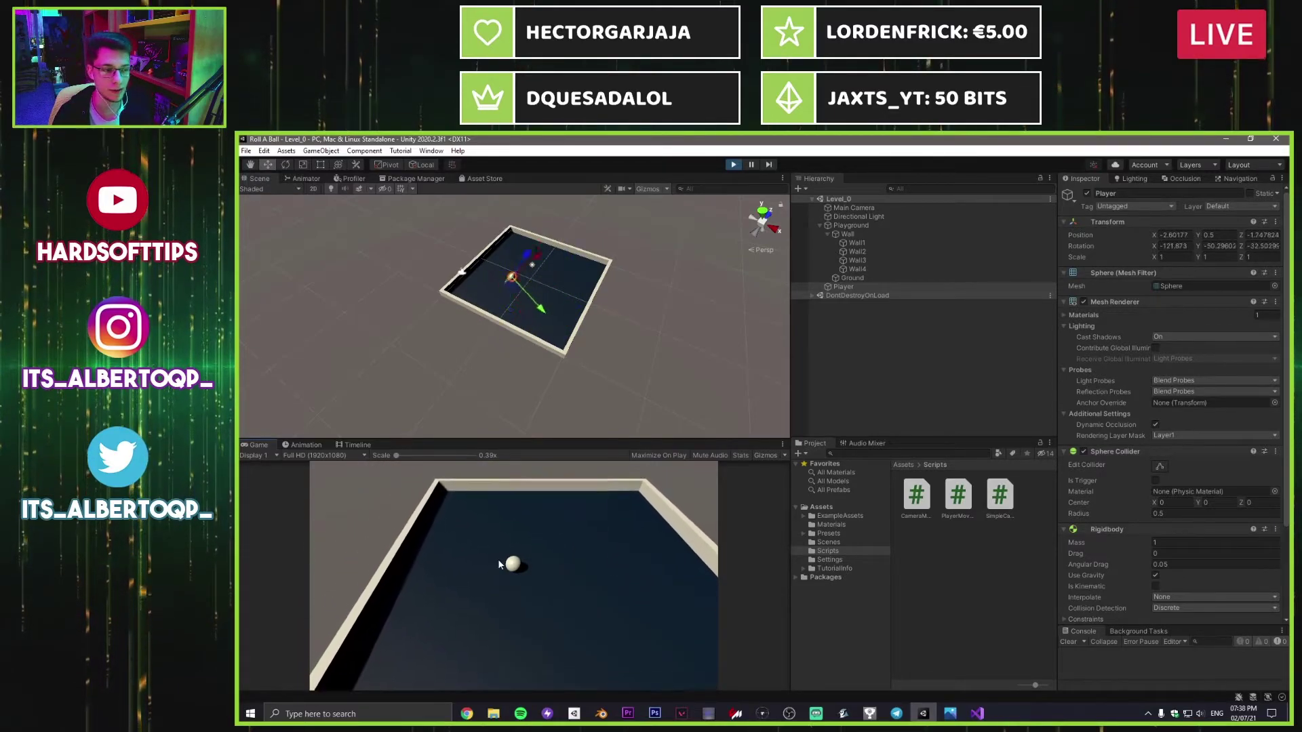
left_click(733, 165)
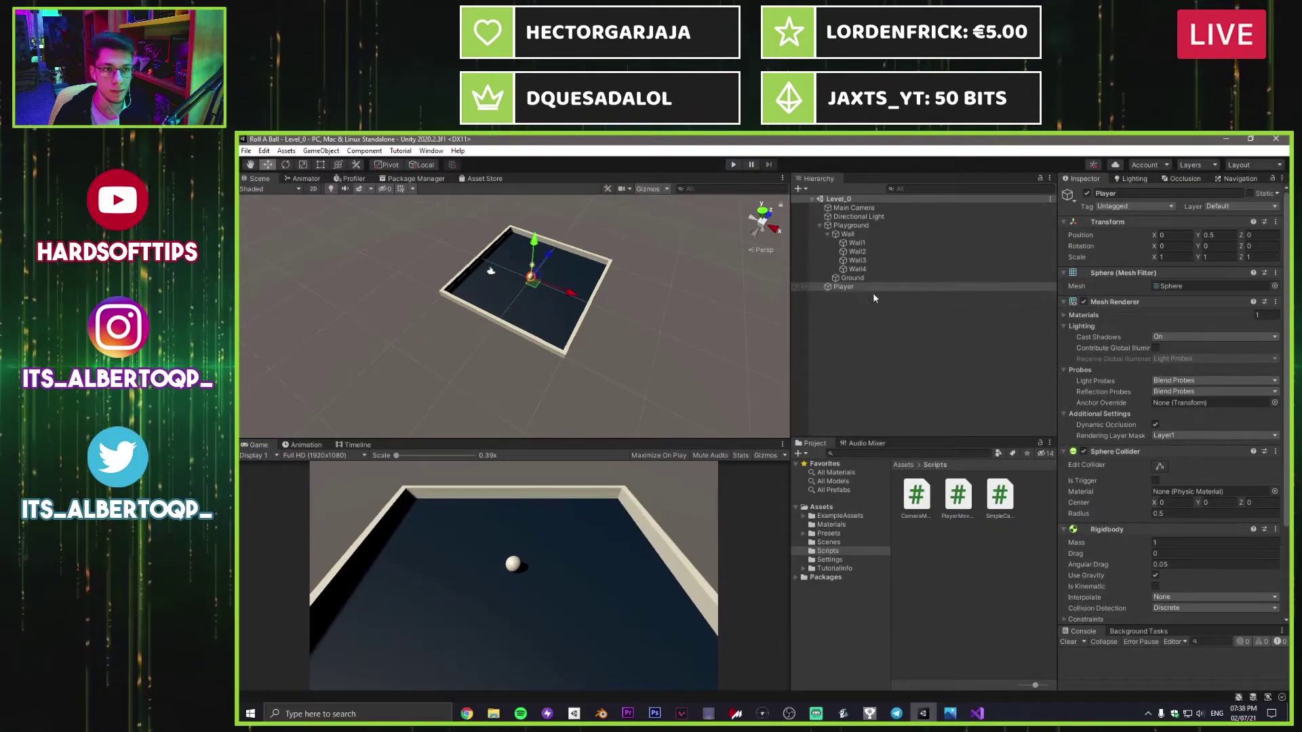
Step: Set the Speed of the Player's Player Movement script to 375
scroll(1178, 520, "down", 3)
left_click(1180, 554)
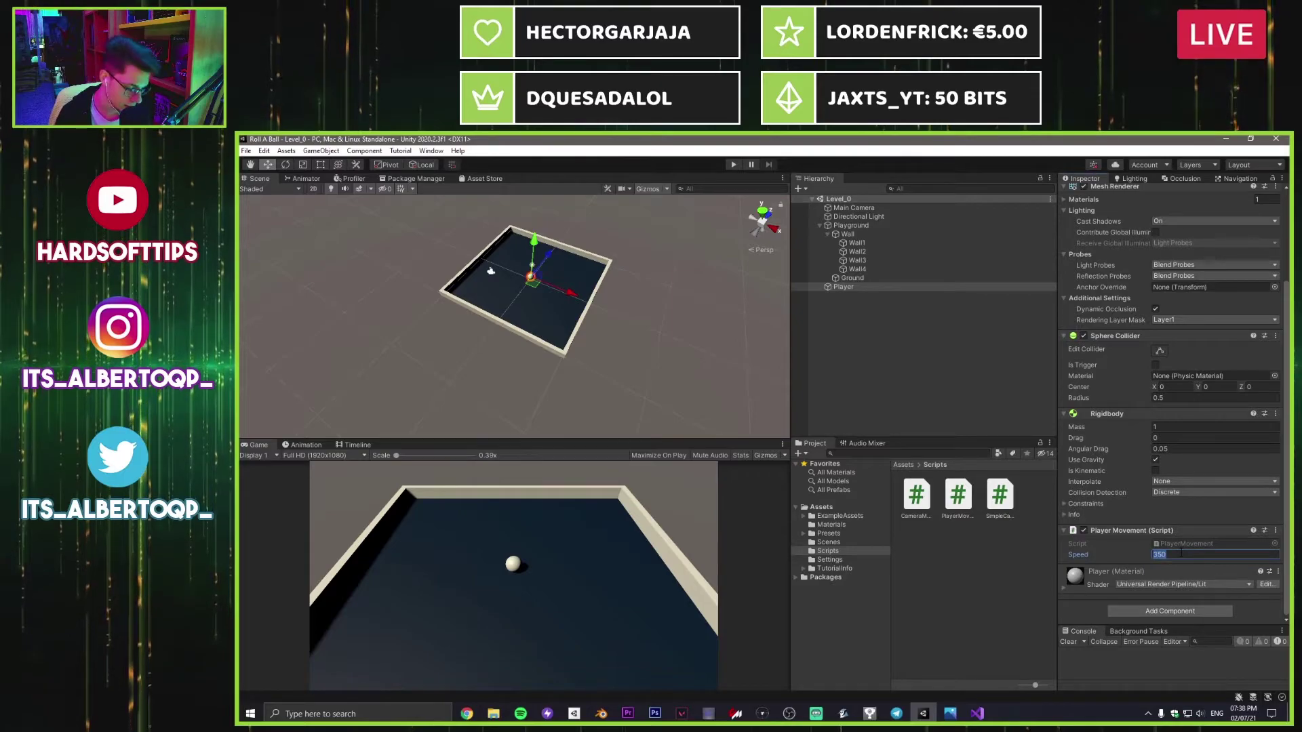
type("375")
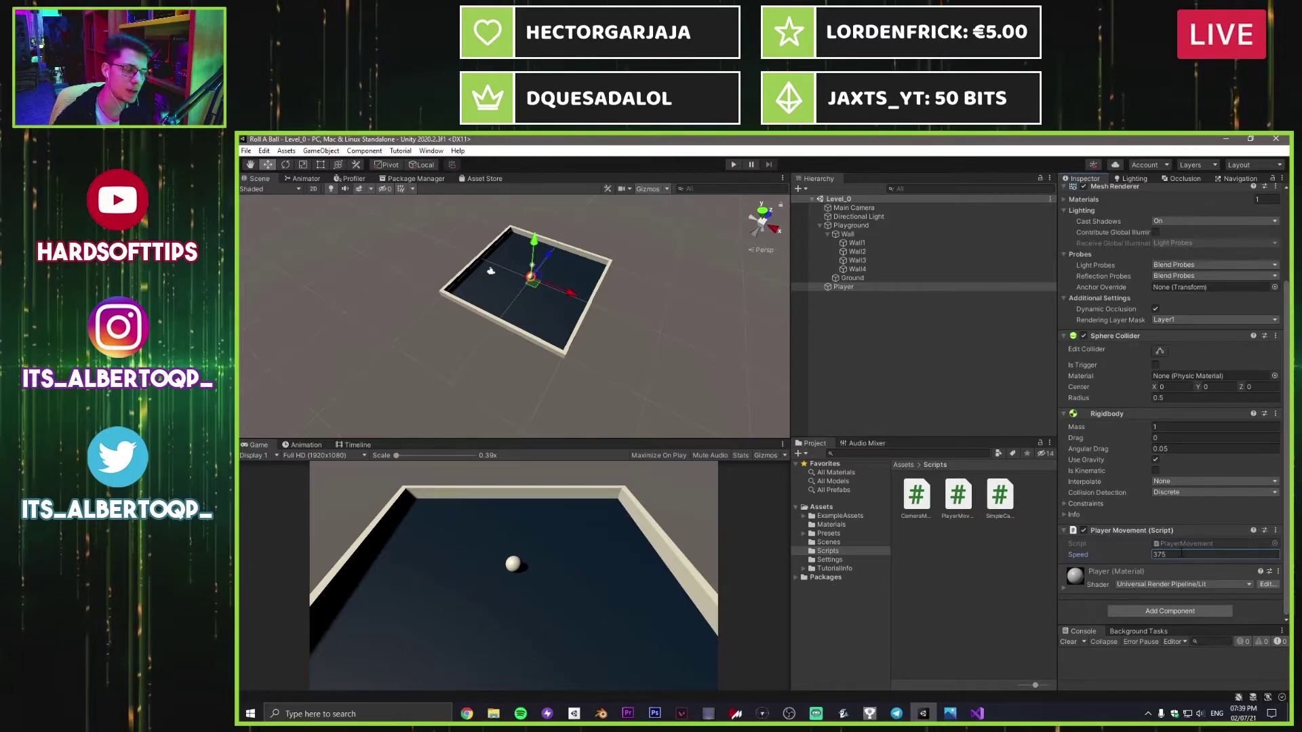
Step: Switch to Photos to view the RollABall.PNG reference image
left_click(949, 713)
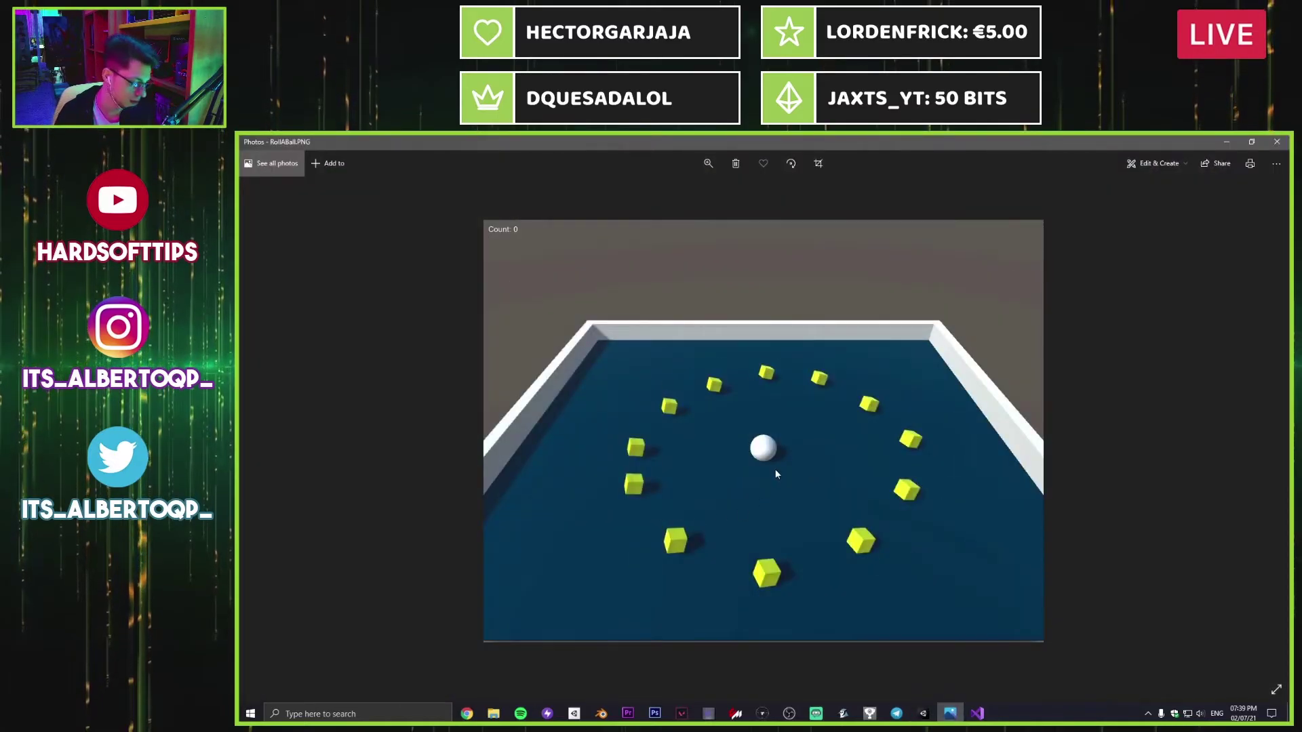
Step: Switch back to Unity, add a 3D cube to the scene and reset its transform
scroll(775, 469, "up", 3)
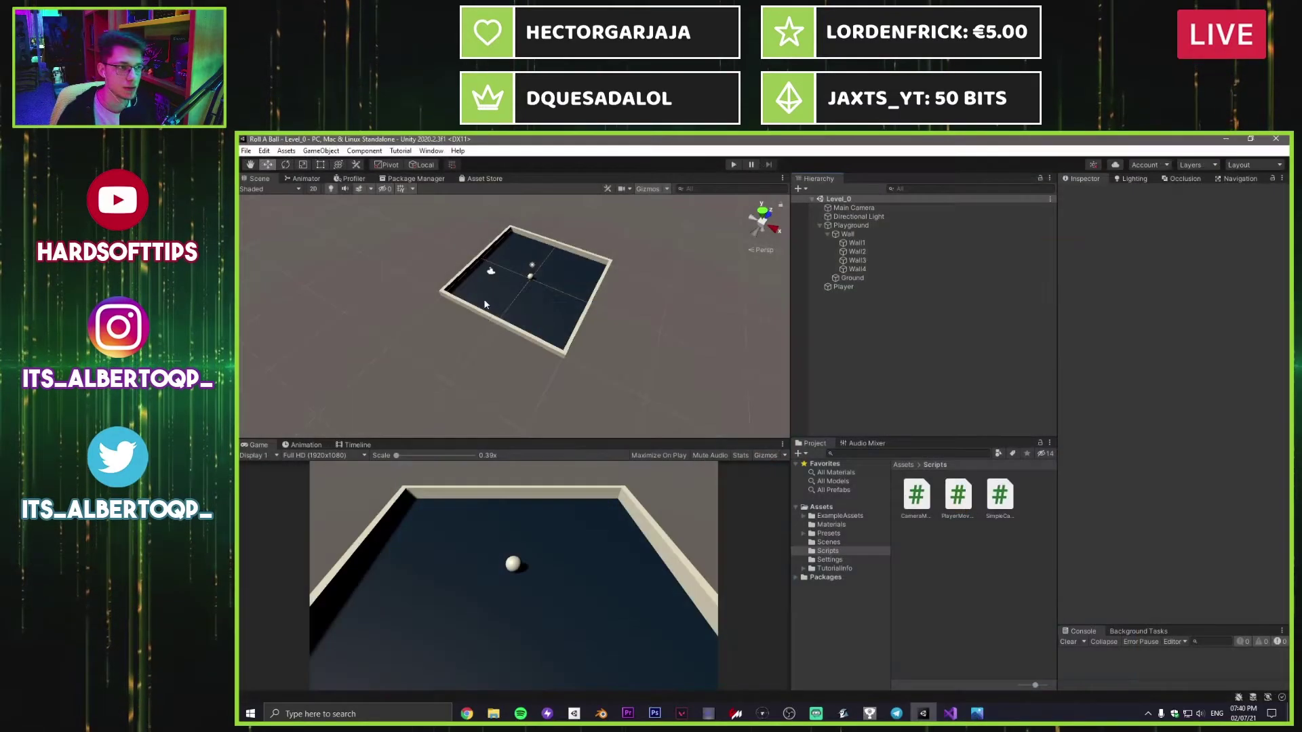
right_click_drag(577, 299, 604, 291)
key("w")
left_click(798, 188)
mouse_move(859, 239)
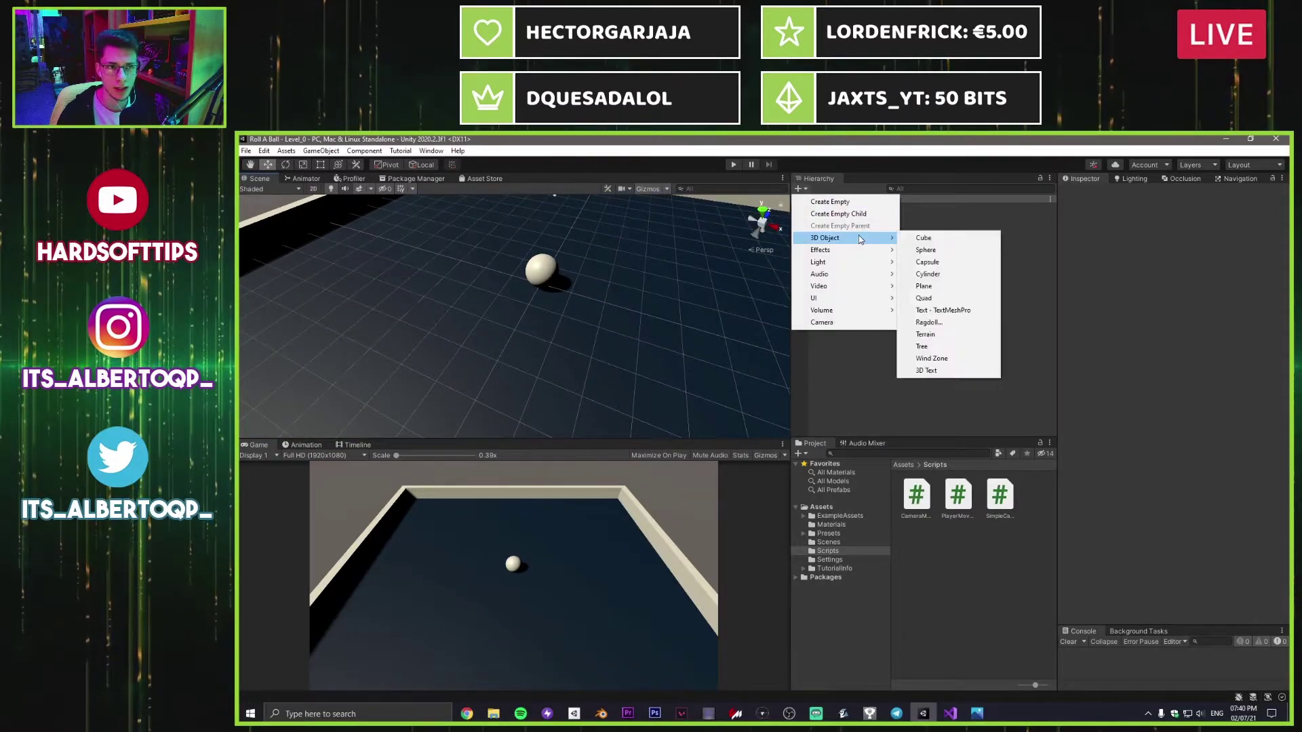
left_click(956, 238)
left_click(1282, 221)
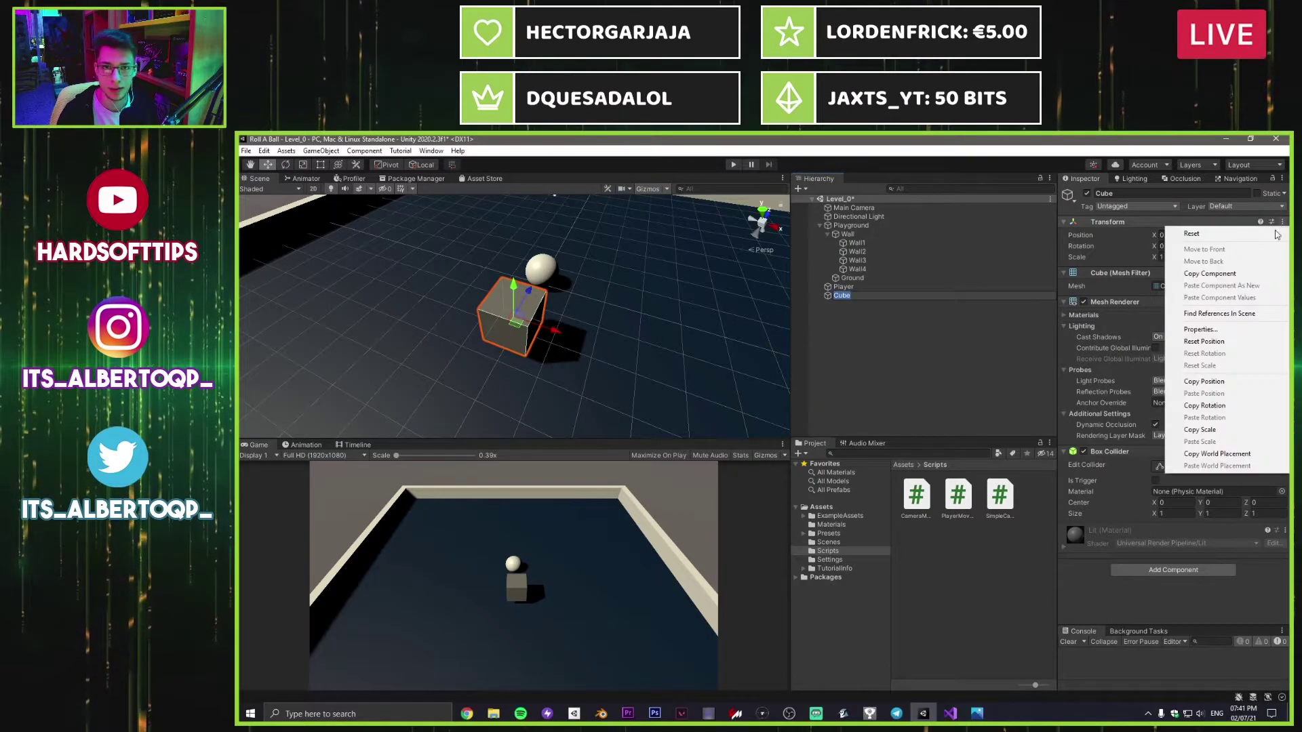
left_click(1194, 236)
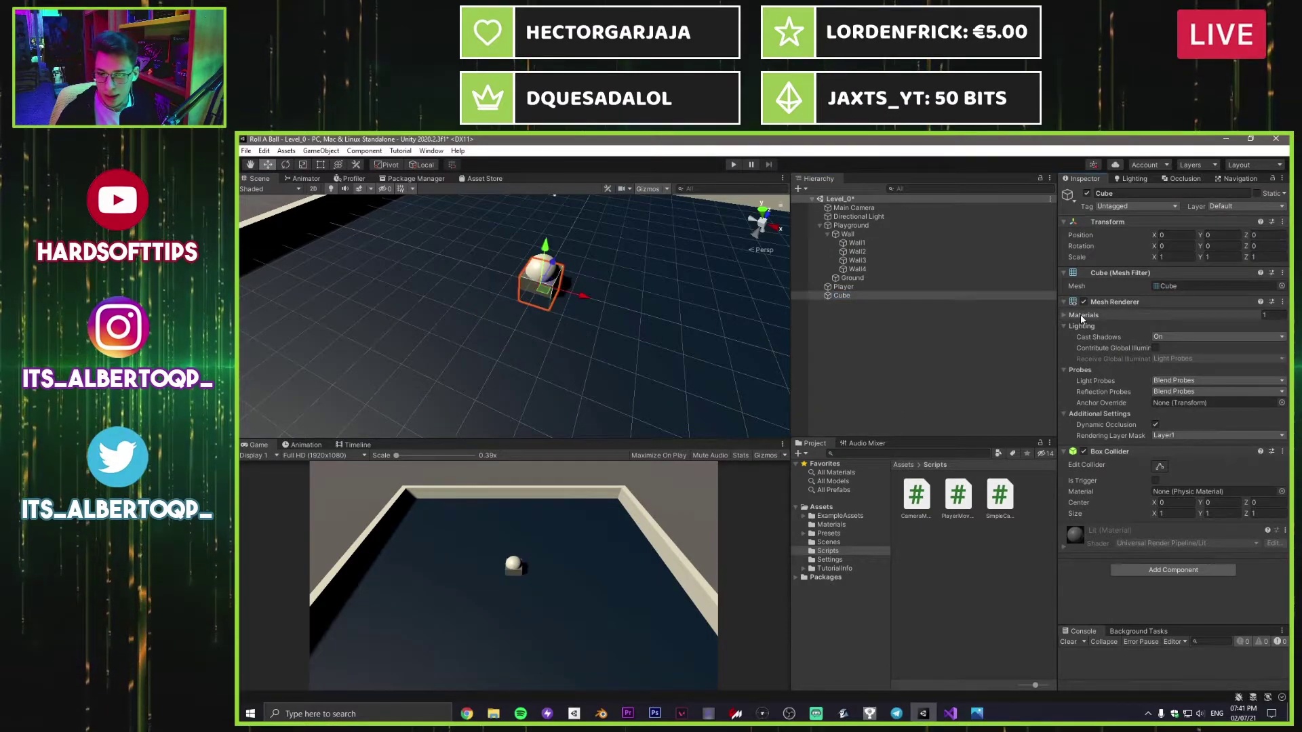
Step: Scale the cube to 0.5 on the X, Y and Z axes
key("f")
left_click_drag(626, 294, 597, 370, "alt")
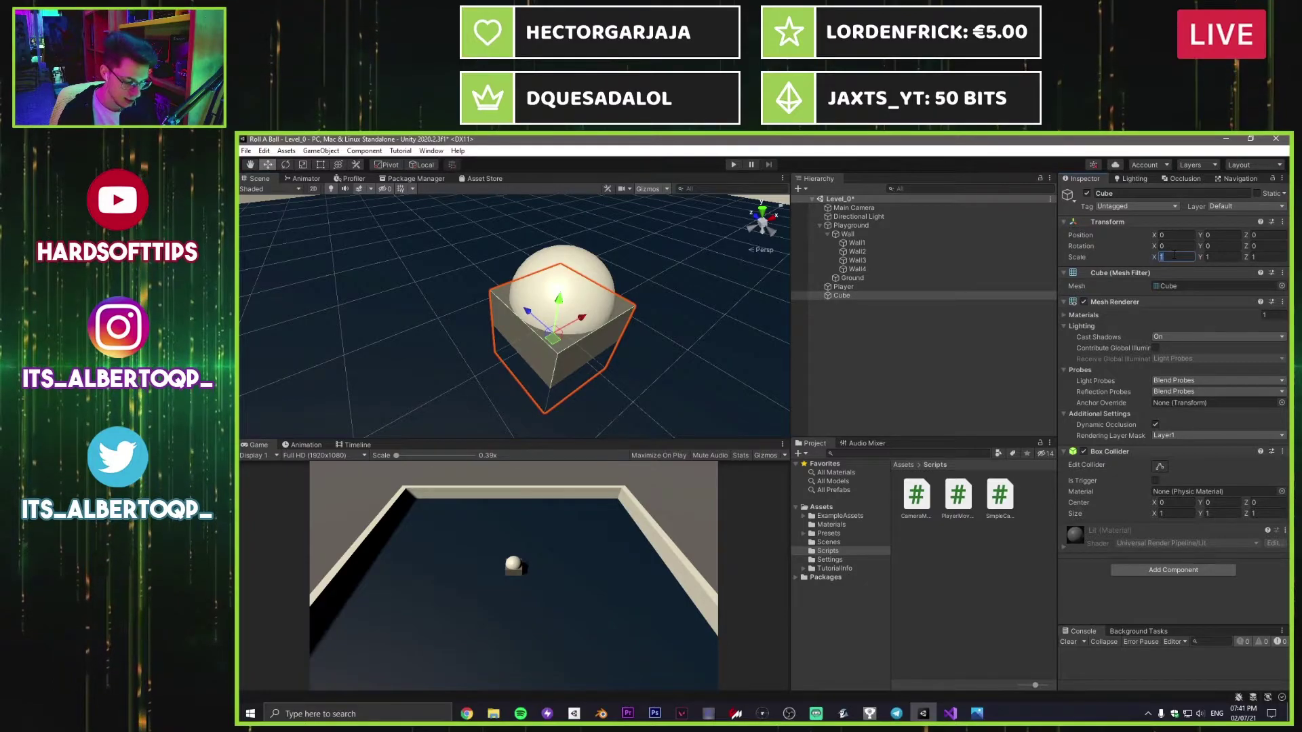
type("0.5")
key("Tab")
type("0.5")
key("Tab")
type("5")
key("BackSpace")
type("0.5")
right_click_drag(518, 317, 477, 326)
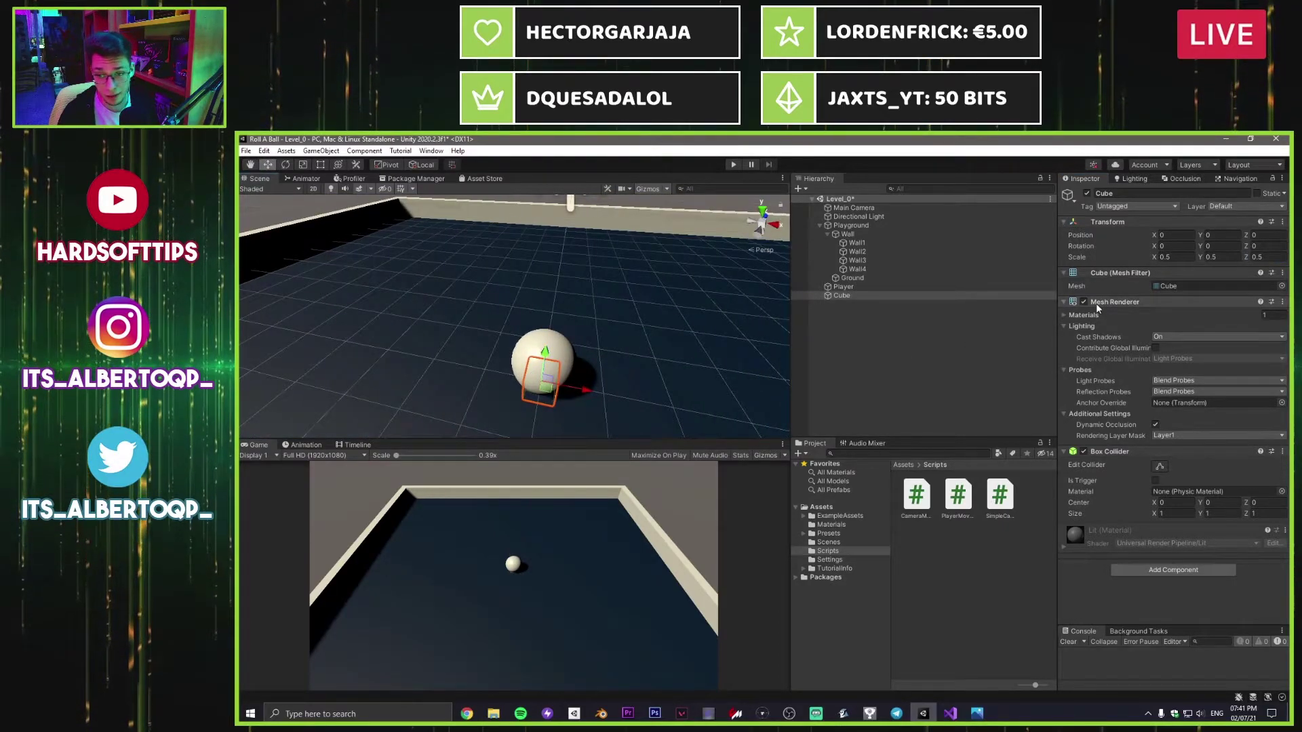
Step: Set the cube's Y position to 0.5, then try moving it along X and undo that move
left_click(1217, 235)
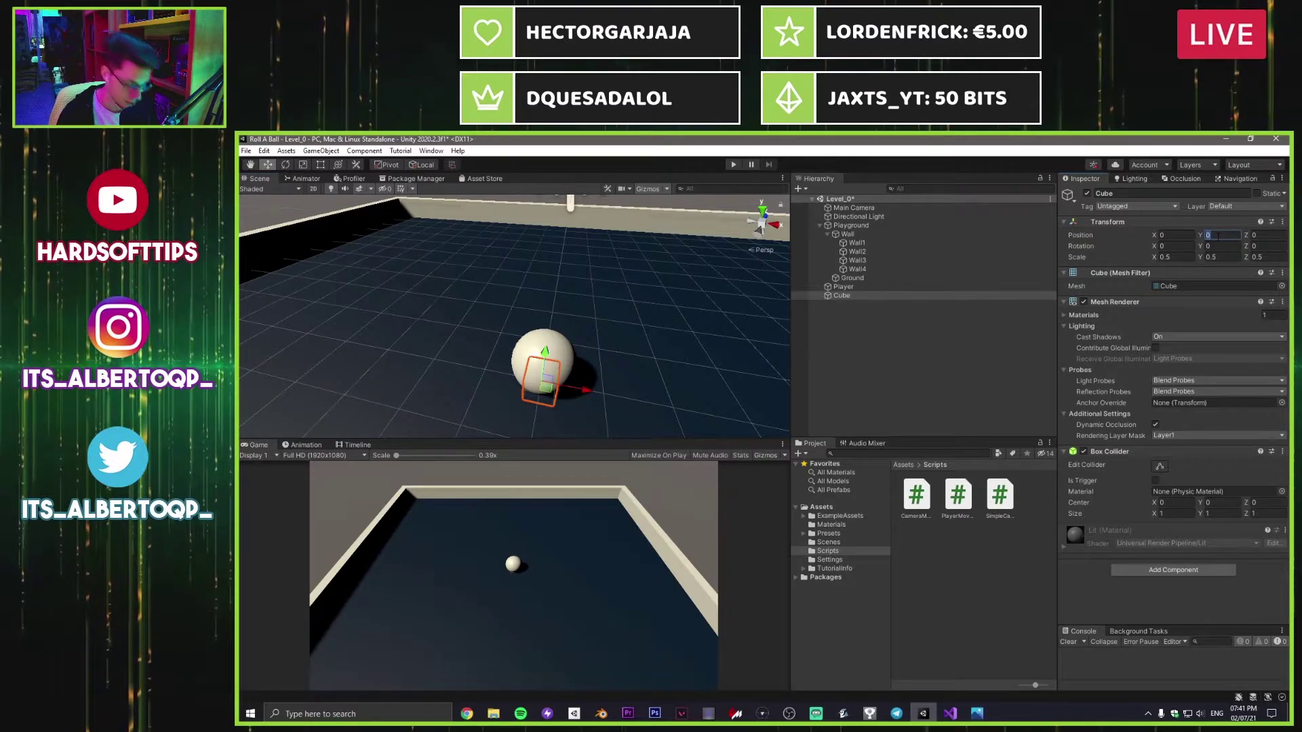
type(".5")
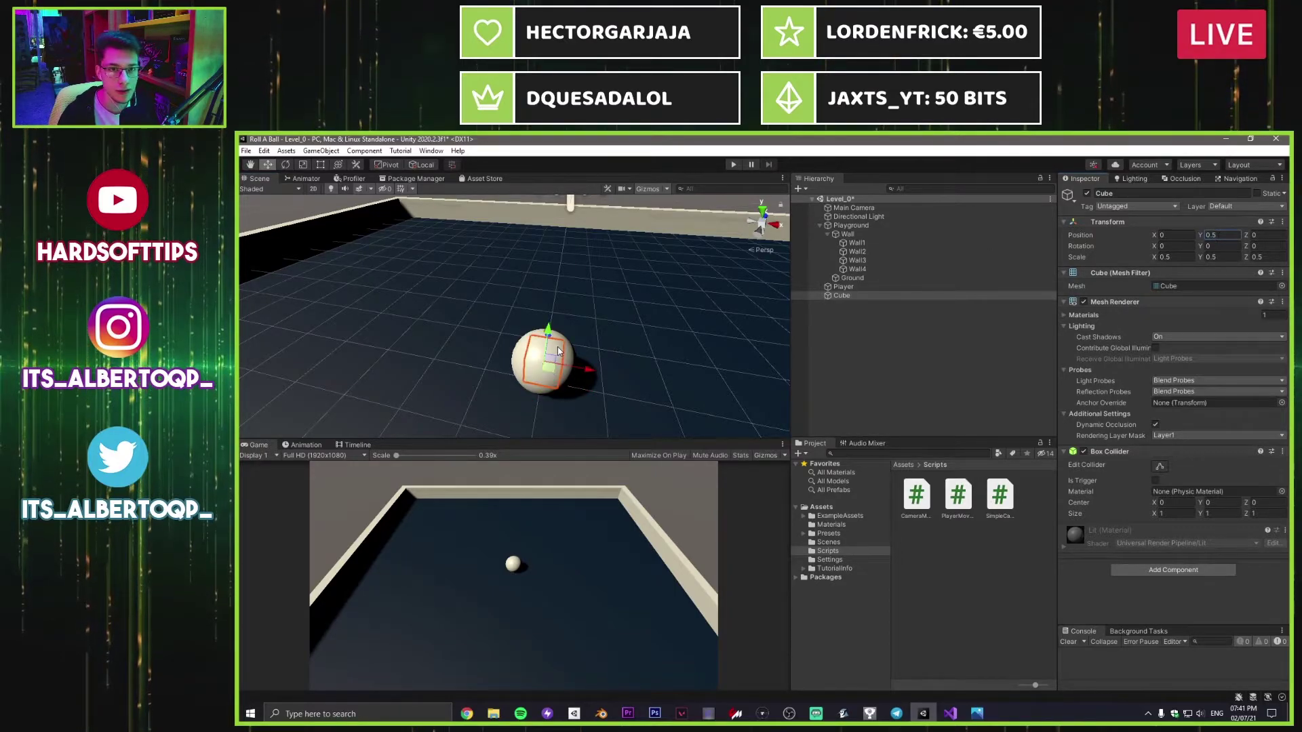
left_click_drag(590, 373, 494, 369)
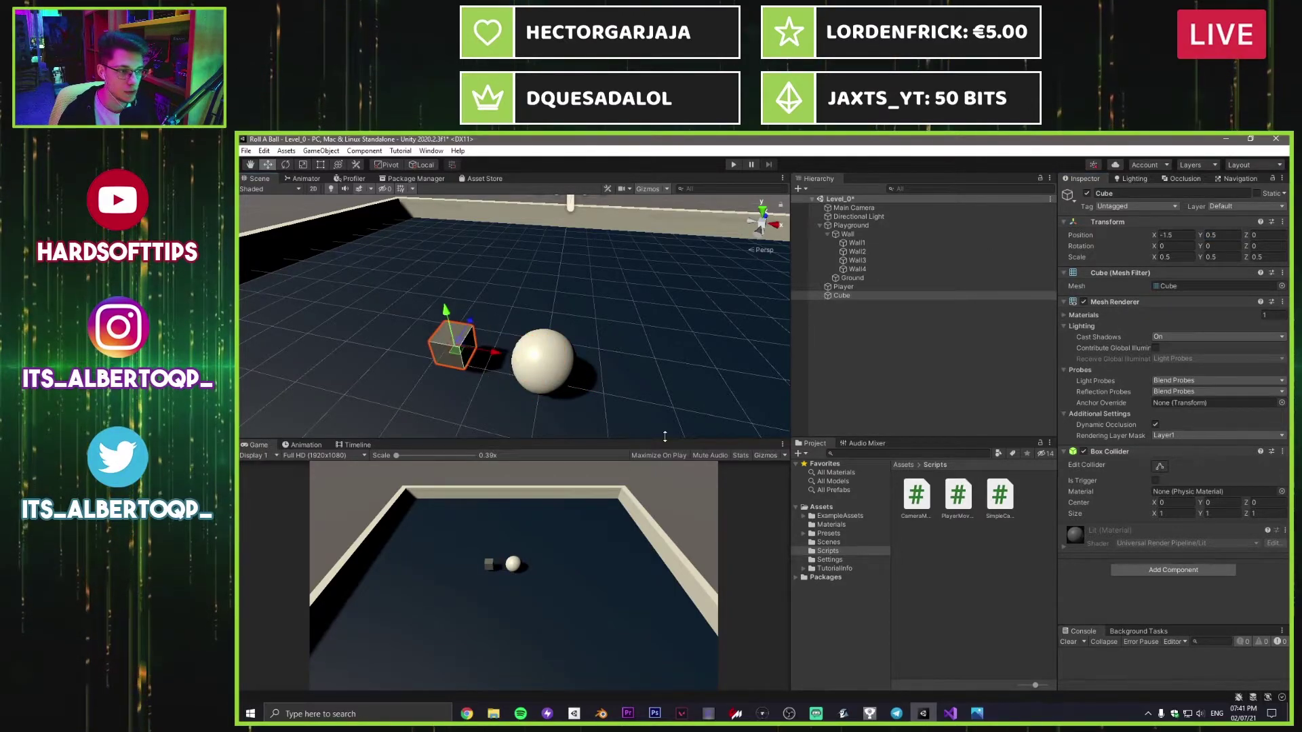
key("ctrl+z")
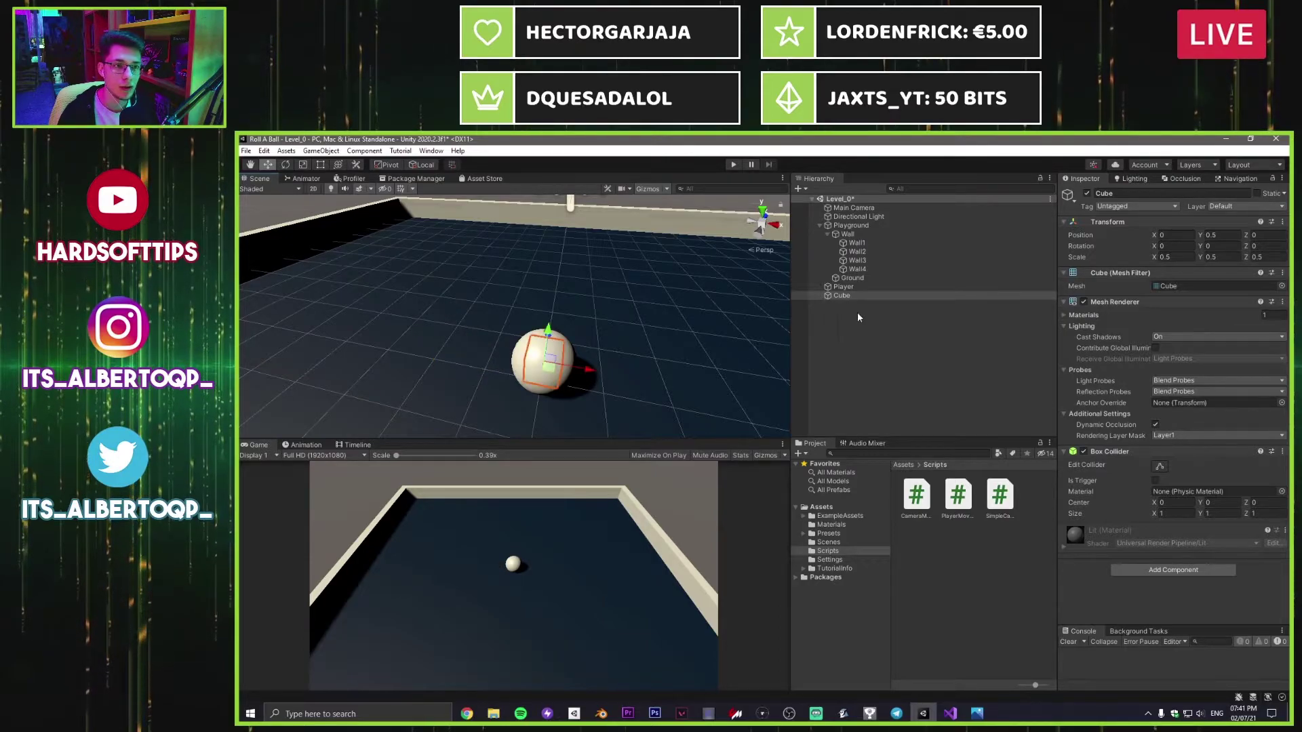
Step: Move the Player ball away from the cube to Z position -2.75, then select the cube
left_click(851, 287)
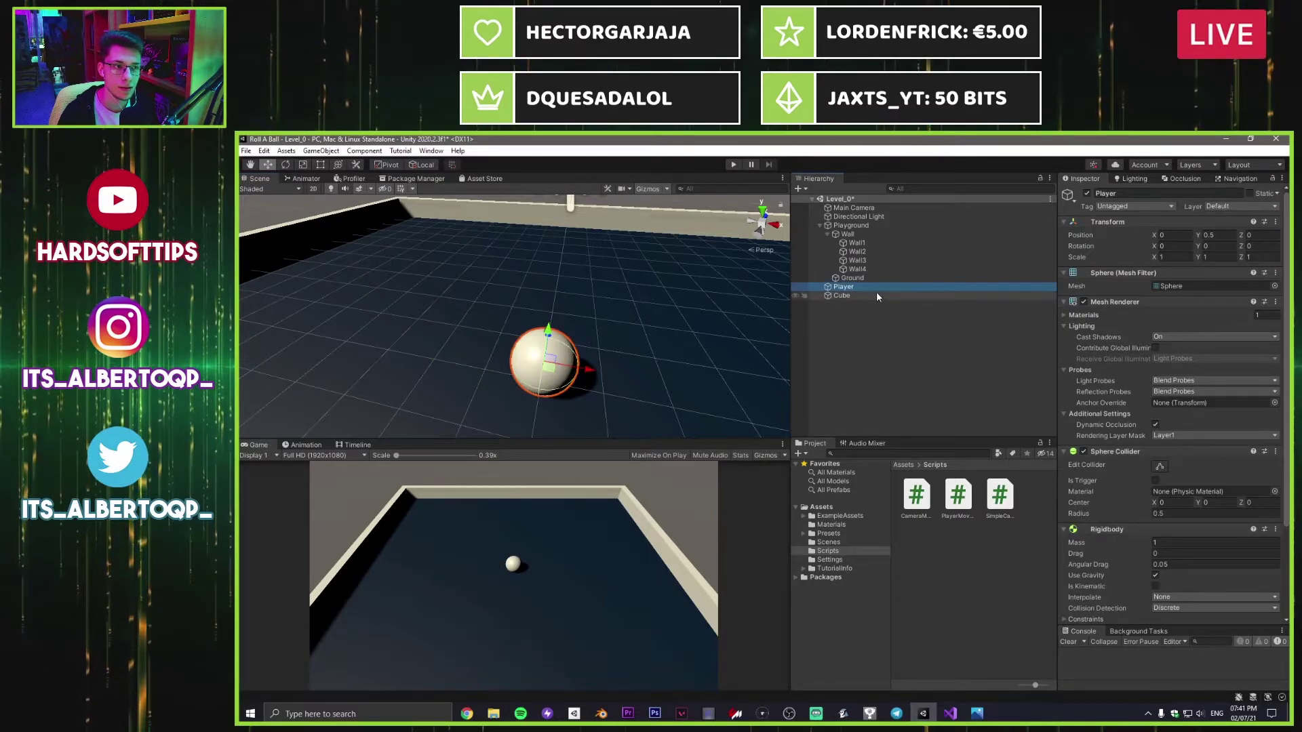
left_click_drag(622, 346, 313, 325, "alt")
mouse_move(576, 366)
left_mouse_down()
mouse_move(474, 351)
mouse_move(603, 379)
mouse_move(556, 352)
left_mouse_up()
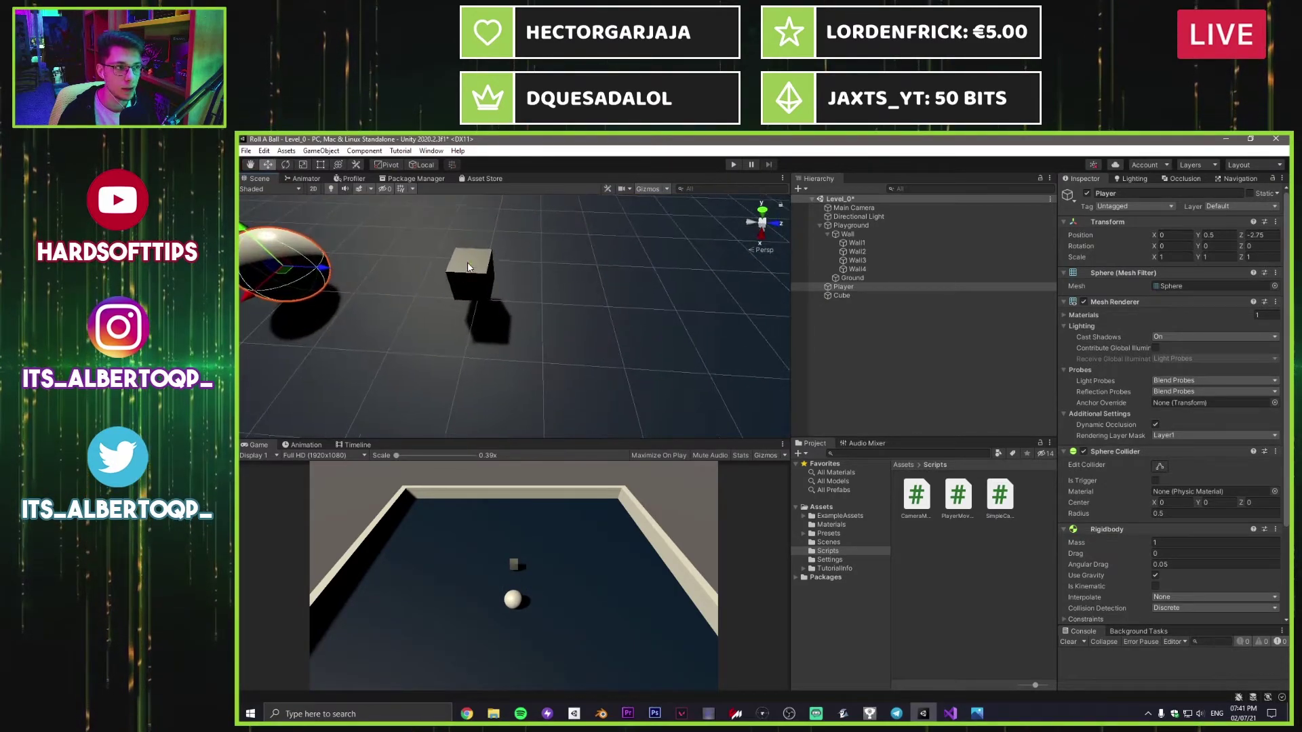
left_click(475, 274)
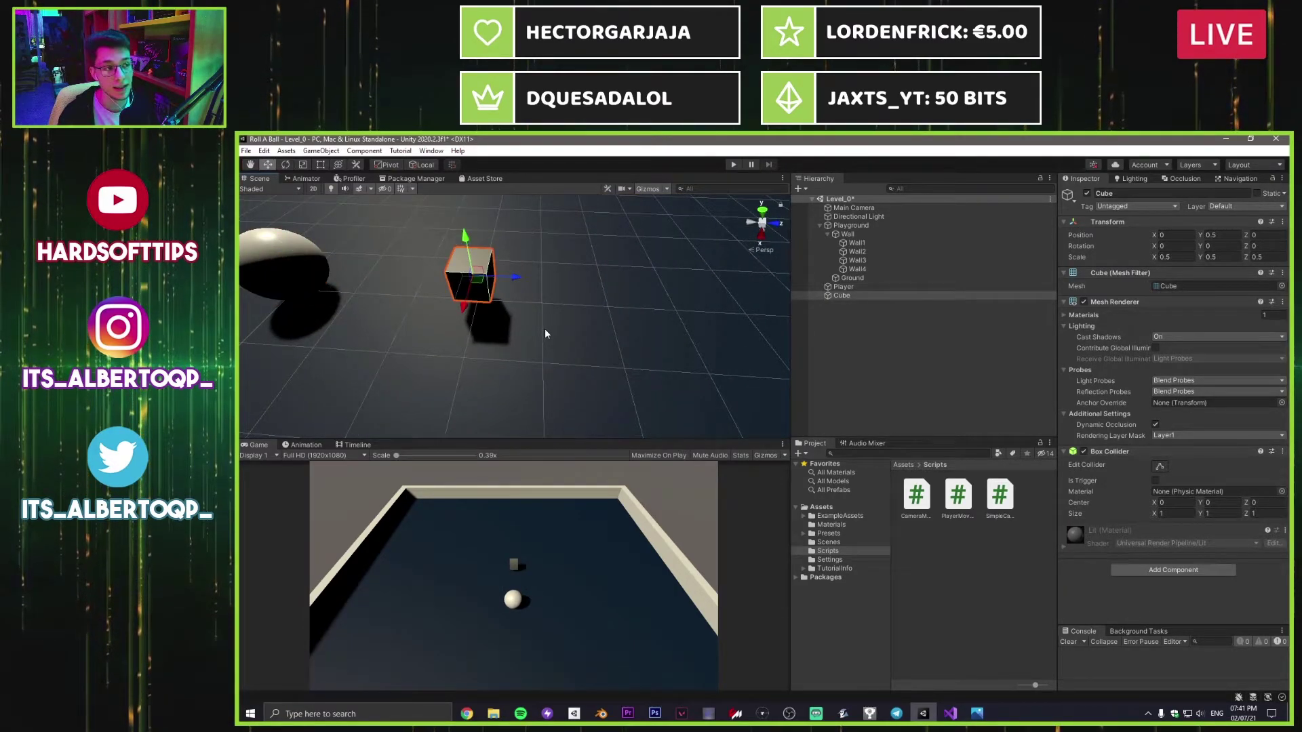
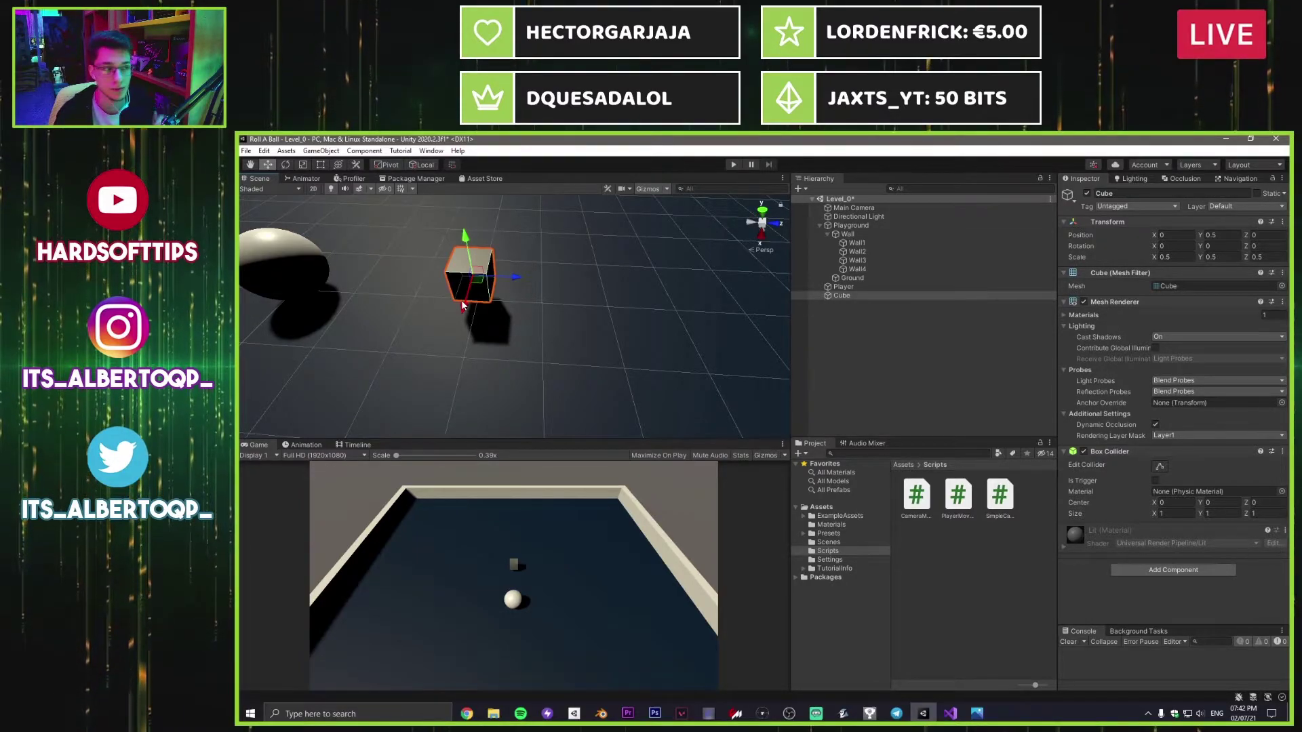
Step: Create a new material named Pickup in the Materials folder
right_click_drag(480, 303, 548, 320)
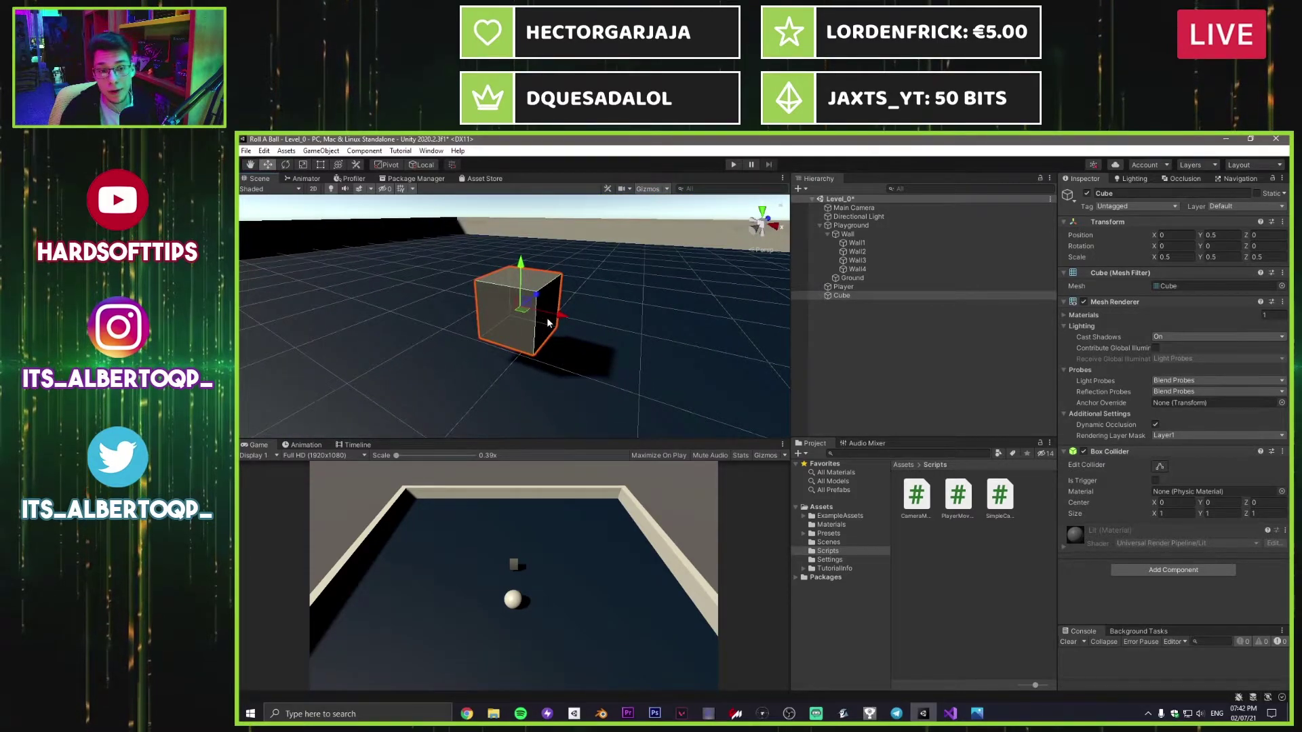
left_click(831, 524)
right_click(999, 554)
mouse_move(1050, 266)
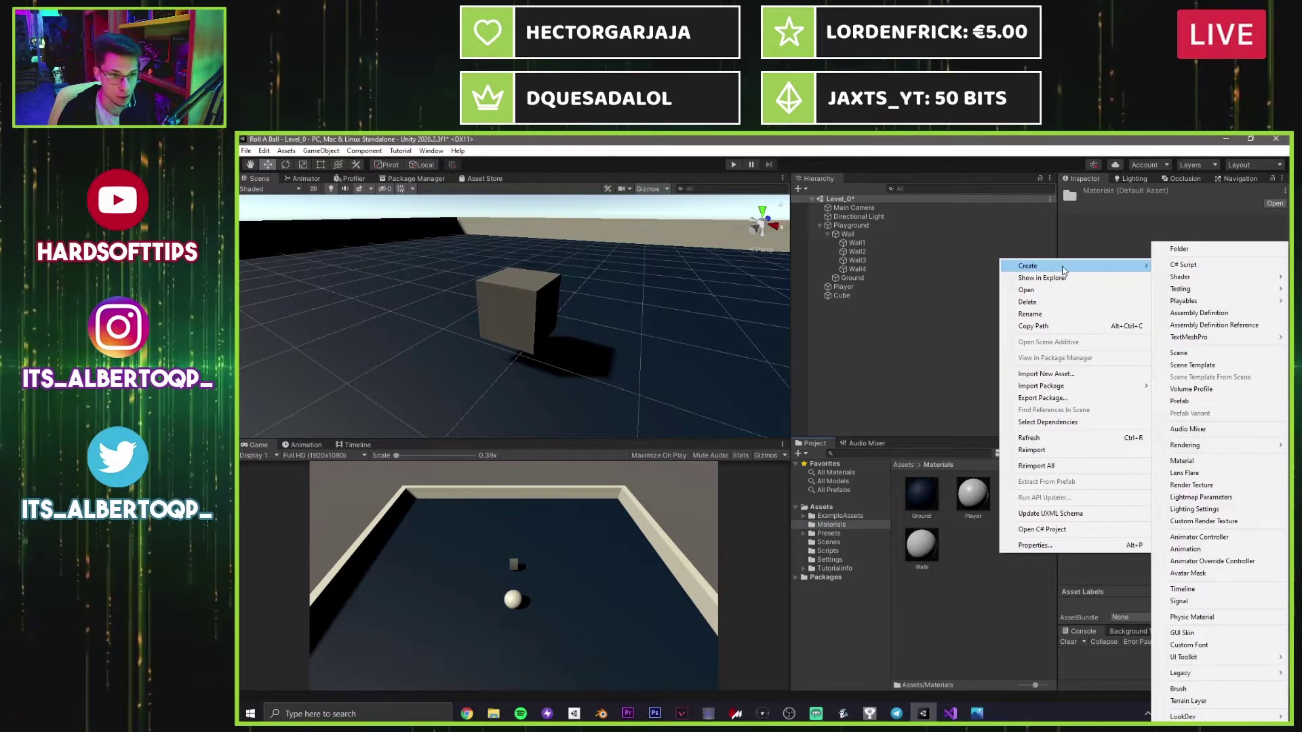
left_click(1187, 460)
type("Pickup")
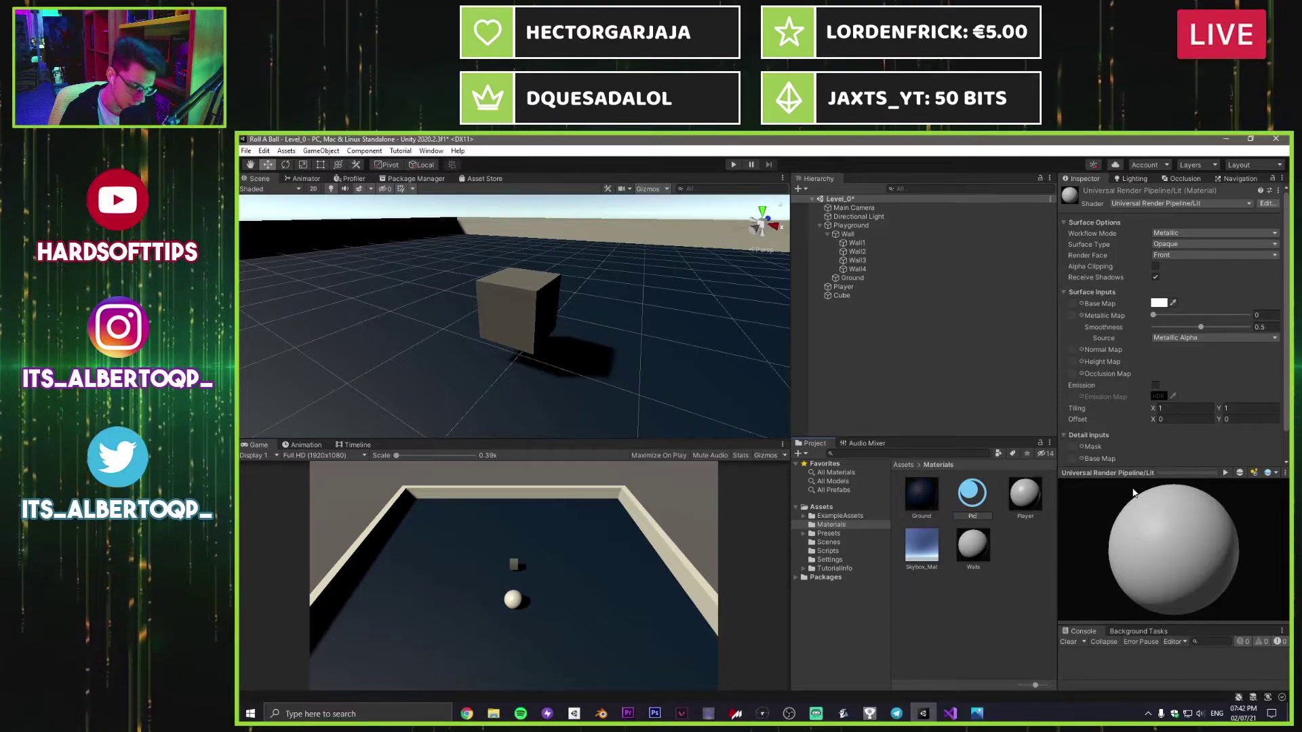
key("Return")
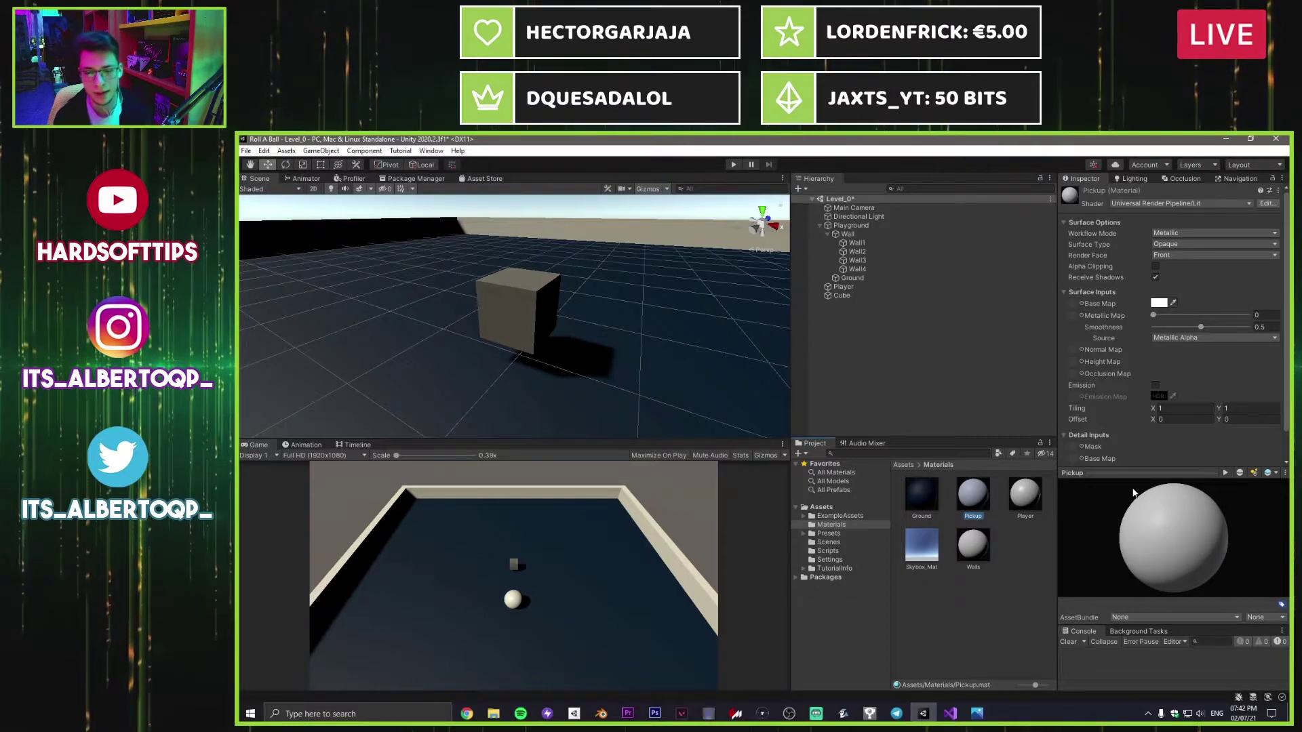
Step: Set the Pickup material's Base Map colour to bright yellow
left_click(1158, 305)
left_click(1258, 350)
left_click_drag(1240, 370, 1255, 347)
left_click(1279, 295)
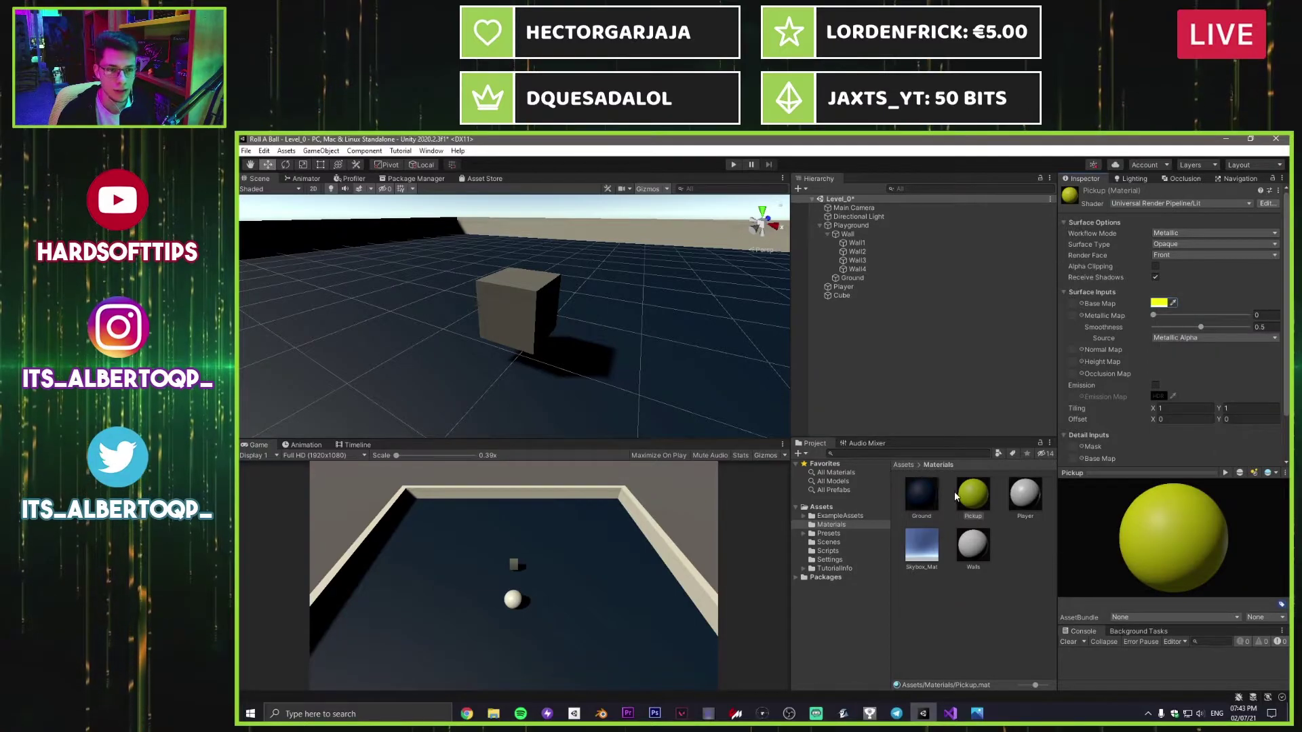
Step: Apply the Pickup material to the cube and save the scene
left_click_drag(972, 494, 515, 308)
right_click_drag(494, 373, 764, 334)
key("a")
mouse_move(1157, 314)
left_mouse_down()
mouse_move(1187, 309)
mouse_move(1140, 320)
mouse_move(1165, 326)
left_mouse_up()
right_click_drag(570, 352, 600, 354)
key("s")
left_click(915, 349)
key("ctrl+s")
right_click_drag(649, 267, 560, 314)
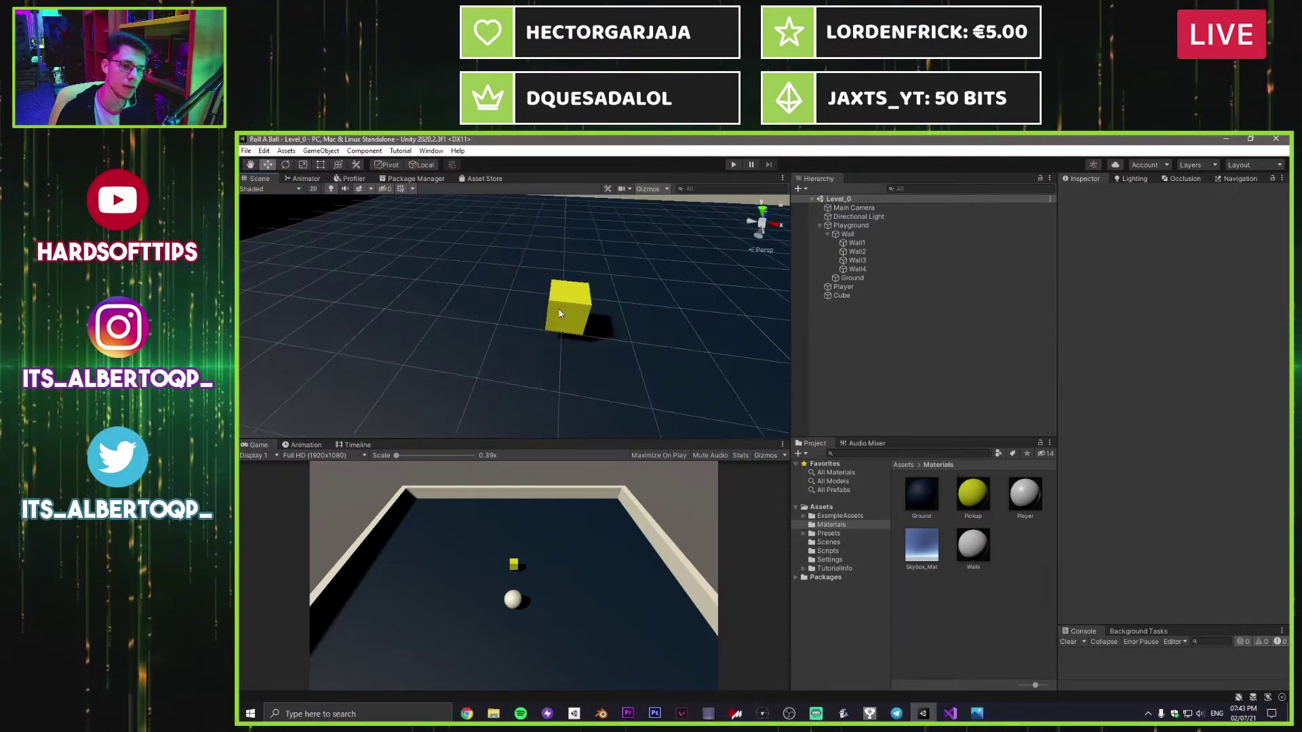
Step: Create a C# script named Pickup in the Scripts folder and open it in Visual Studio
left_click(827, 551)
right_click(946, 538)
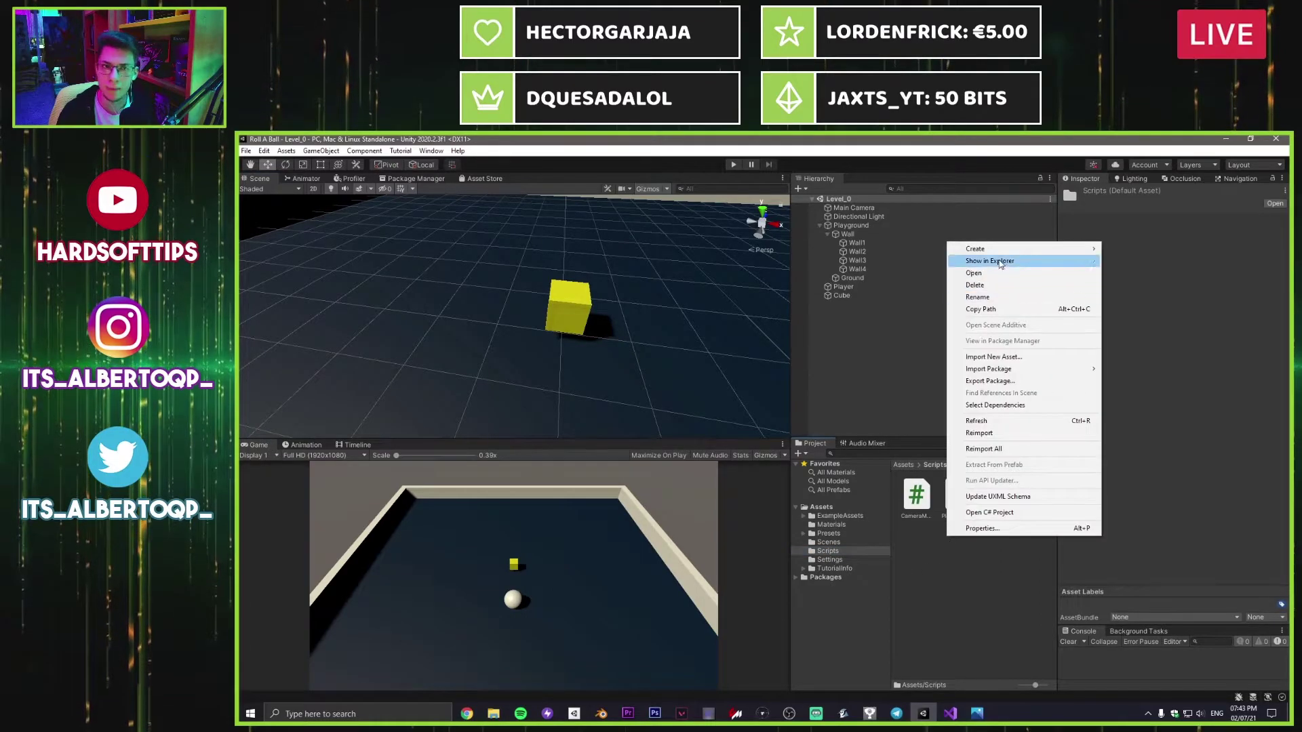
mouse_move(985, 251)
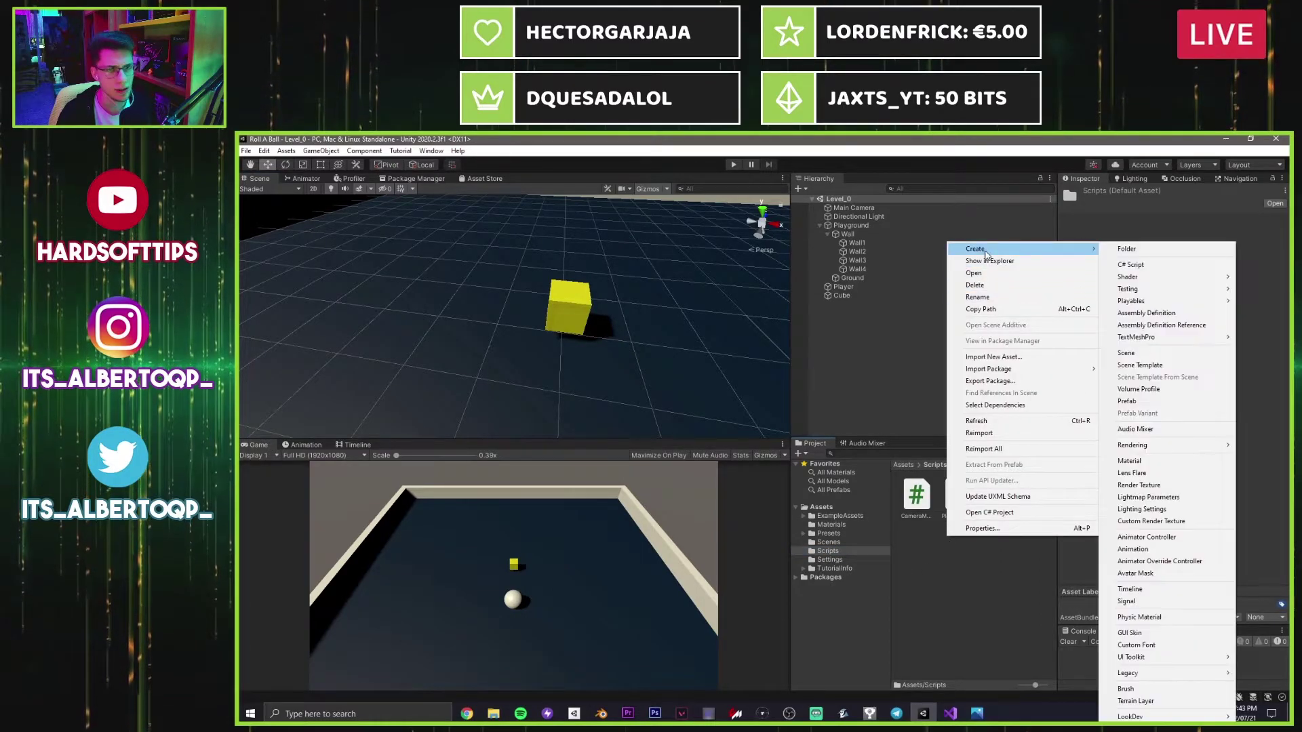
left_click(1151, 265)
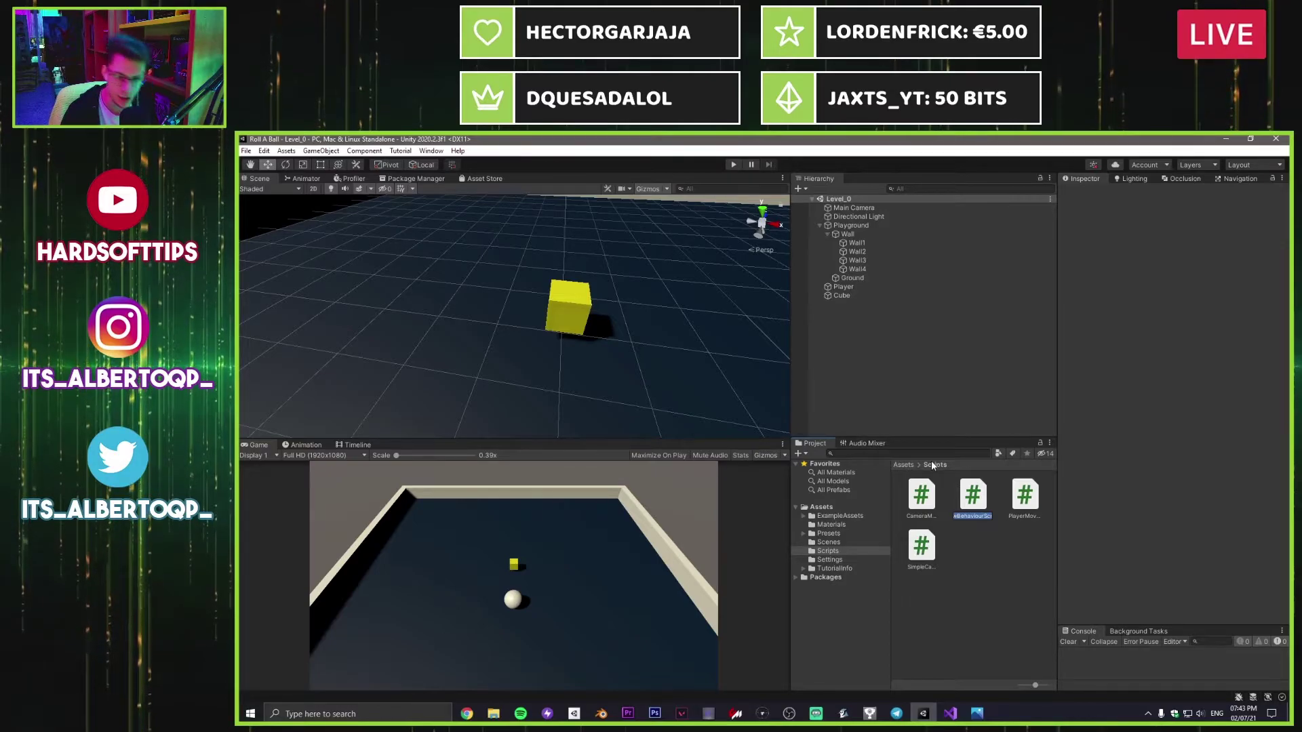
type("P")
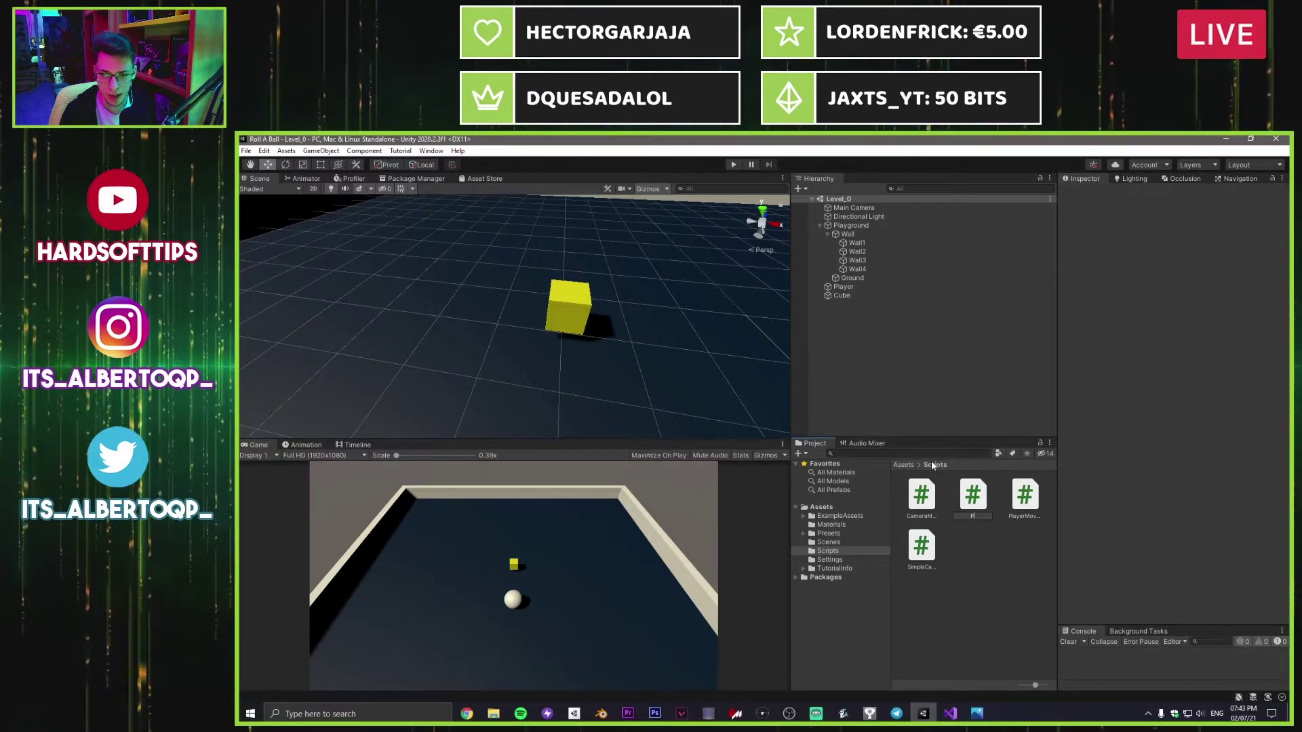
type("ickup")
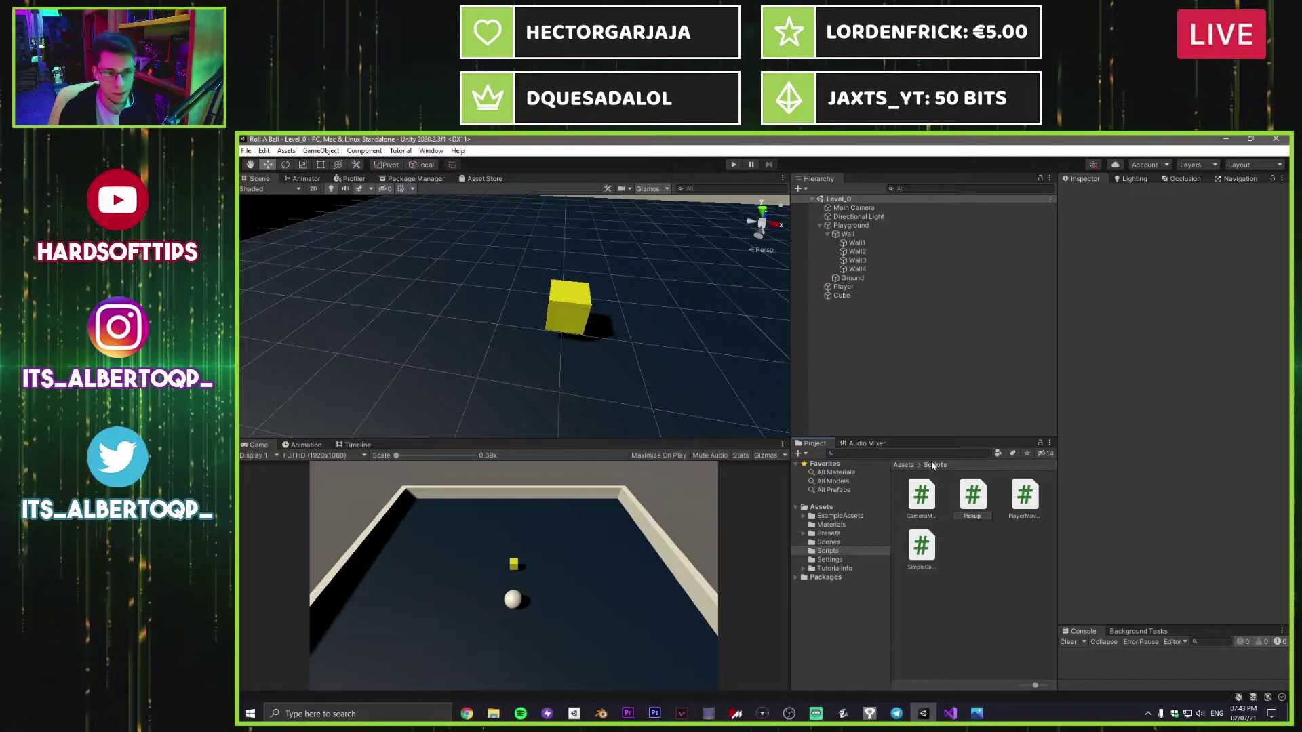
key("Return")
key("Return")
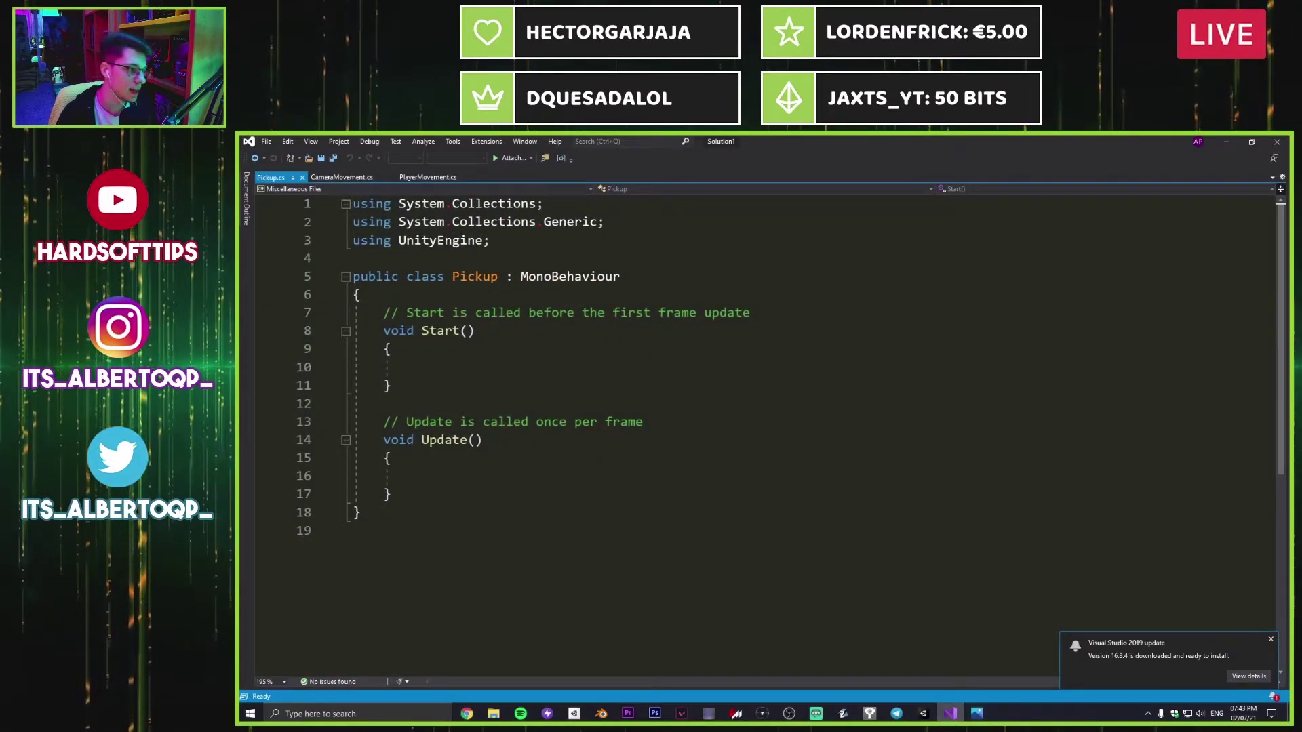
Step: Delete the Start method and its comment from the Pickup script and save the file
left_click_drag(393, 385, 330, 327)
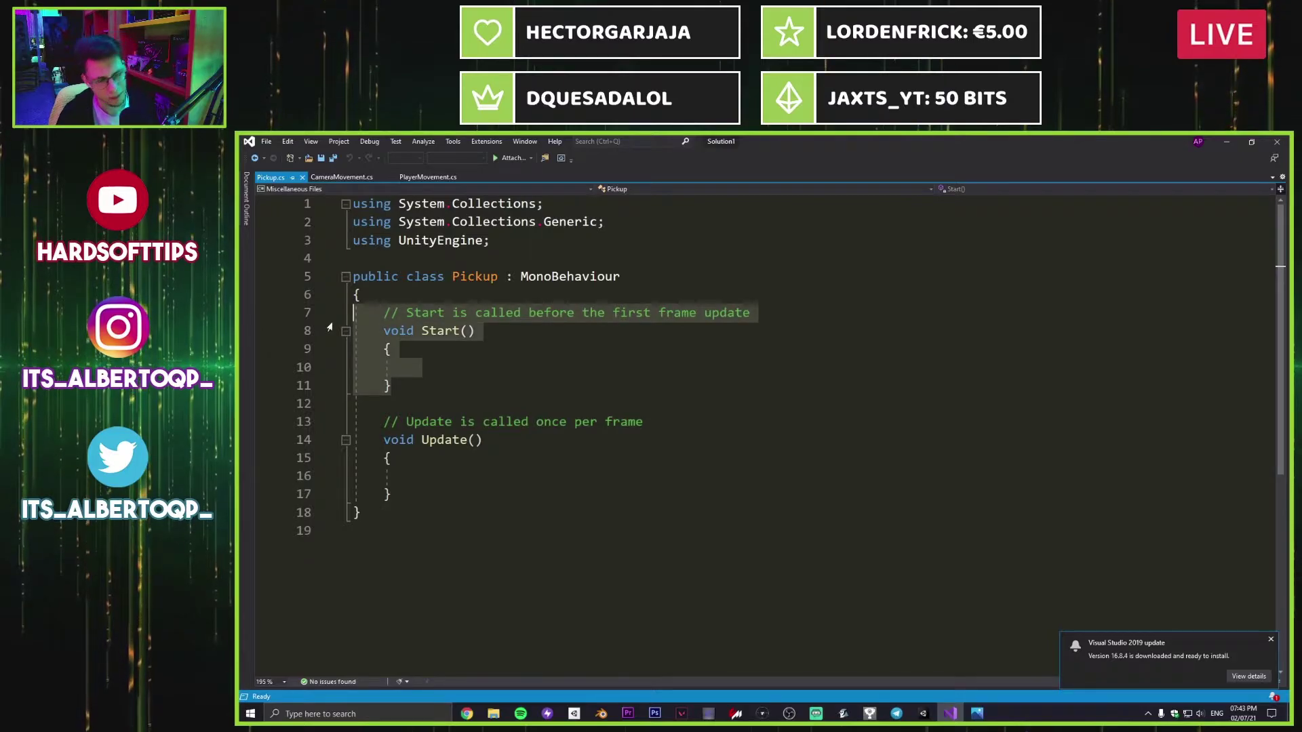
key("Delete")
key("BackSpace")
key("BackSpace")
key("ctrl+s")
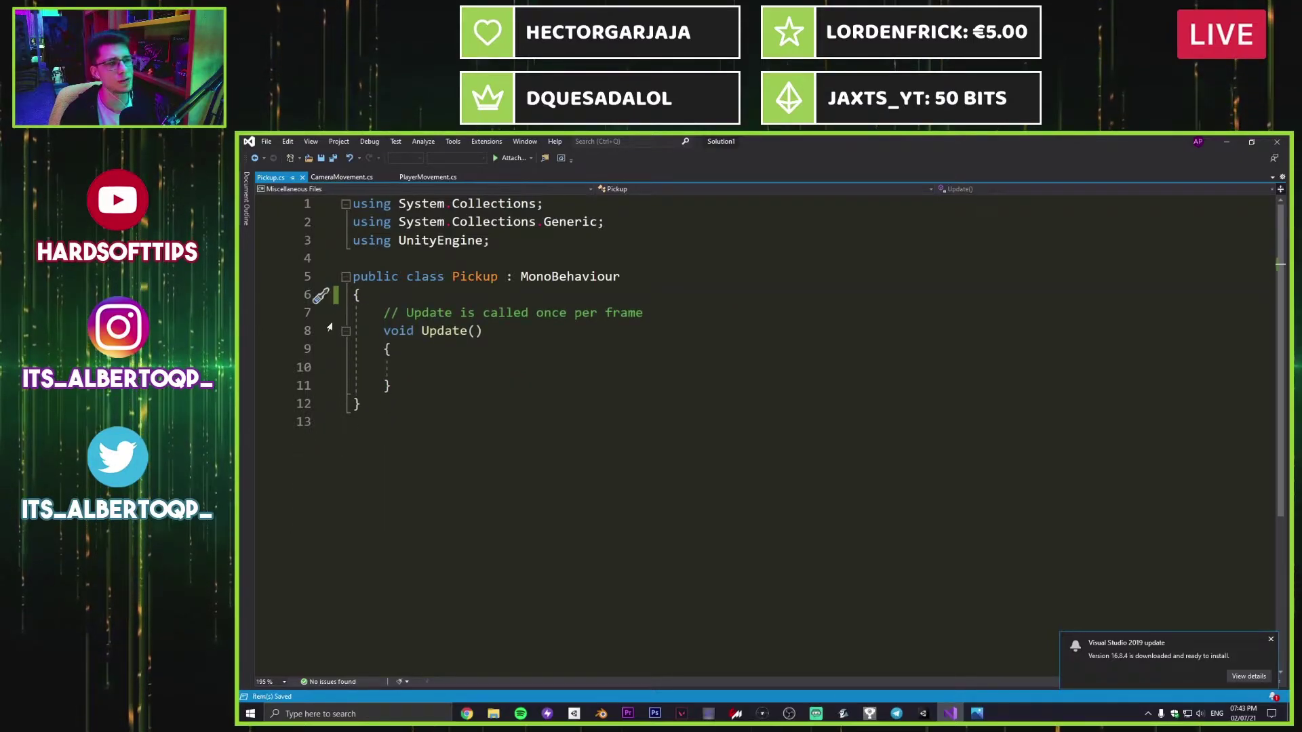
Step: Write a transform.Rotate call in the Pickup script's Update method with new Vector(15, 30, 45) as its argument
key("Down")
key("Down")
key("Down")
key("Down")
key("Tab")
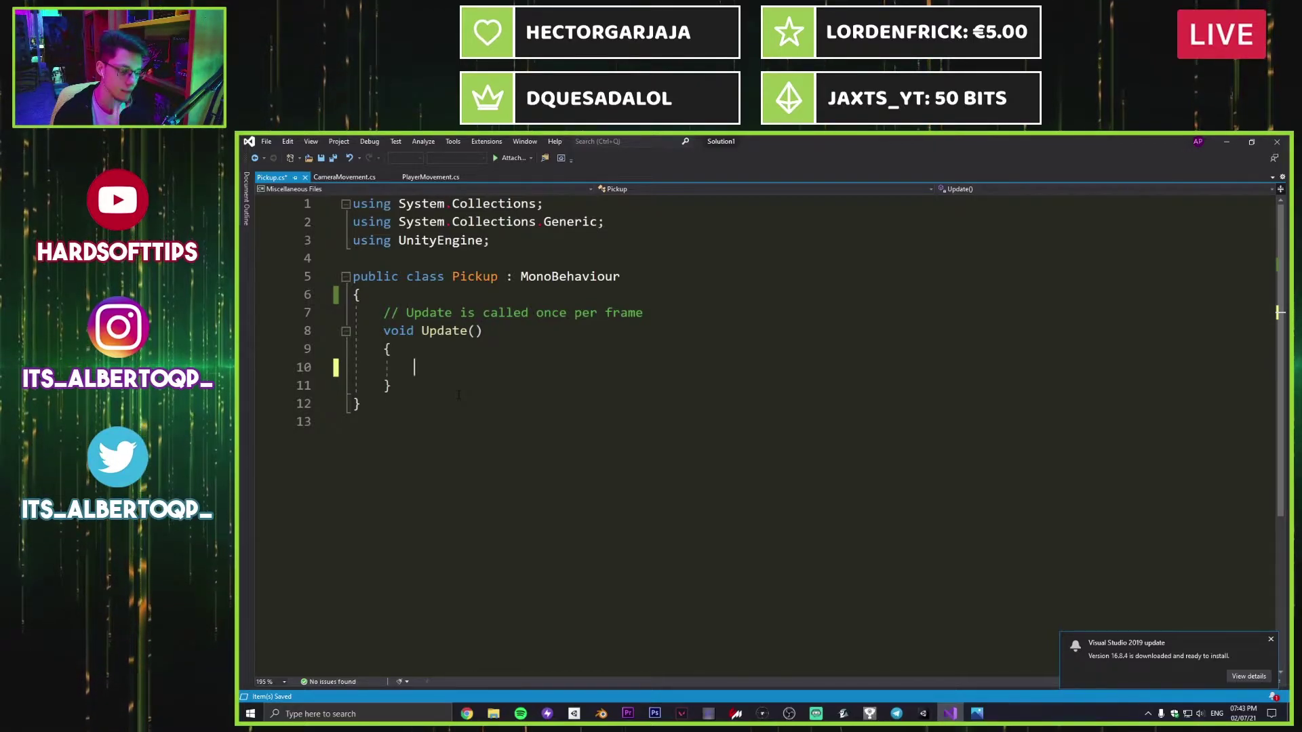
type("tr")
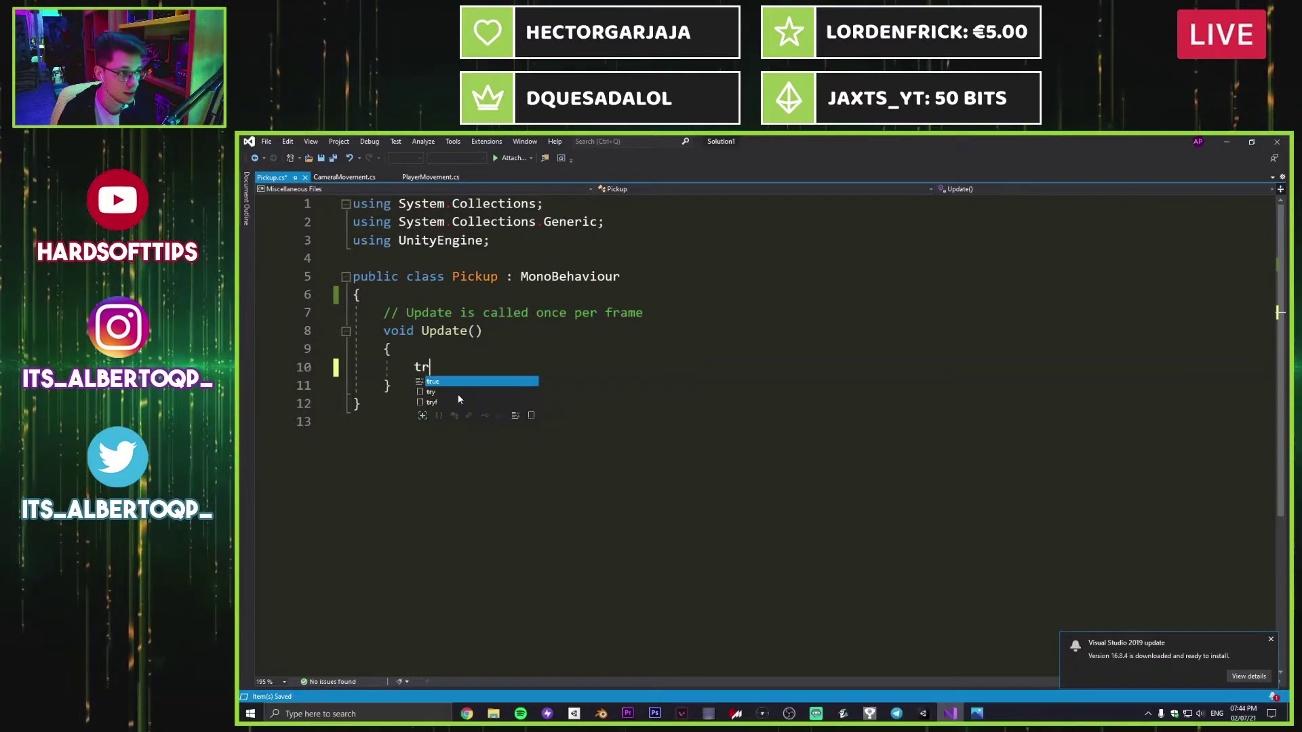
type("ansform.")
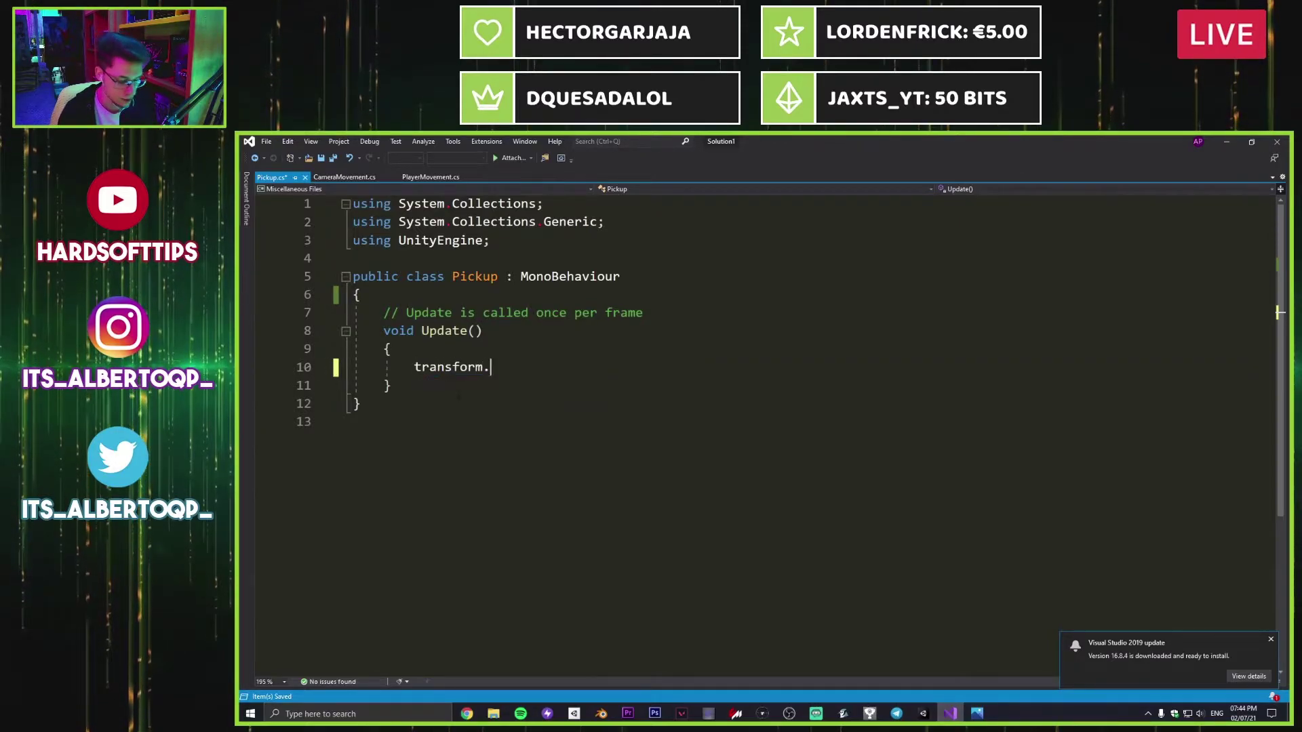
type("Rotate")
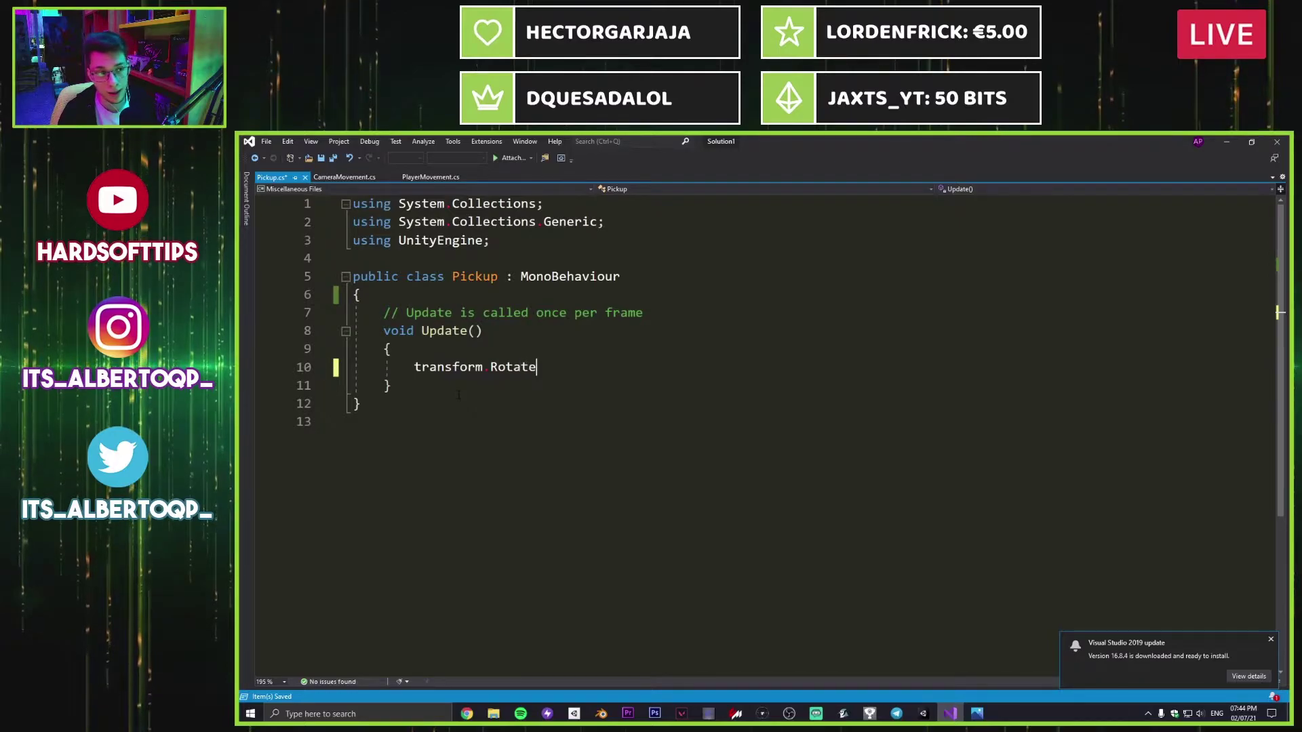
type("(")
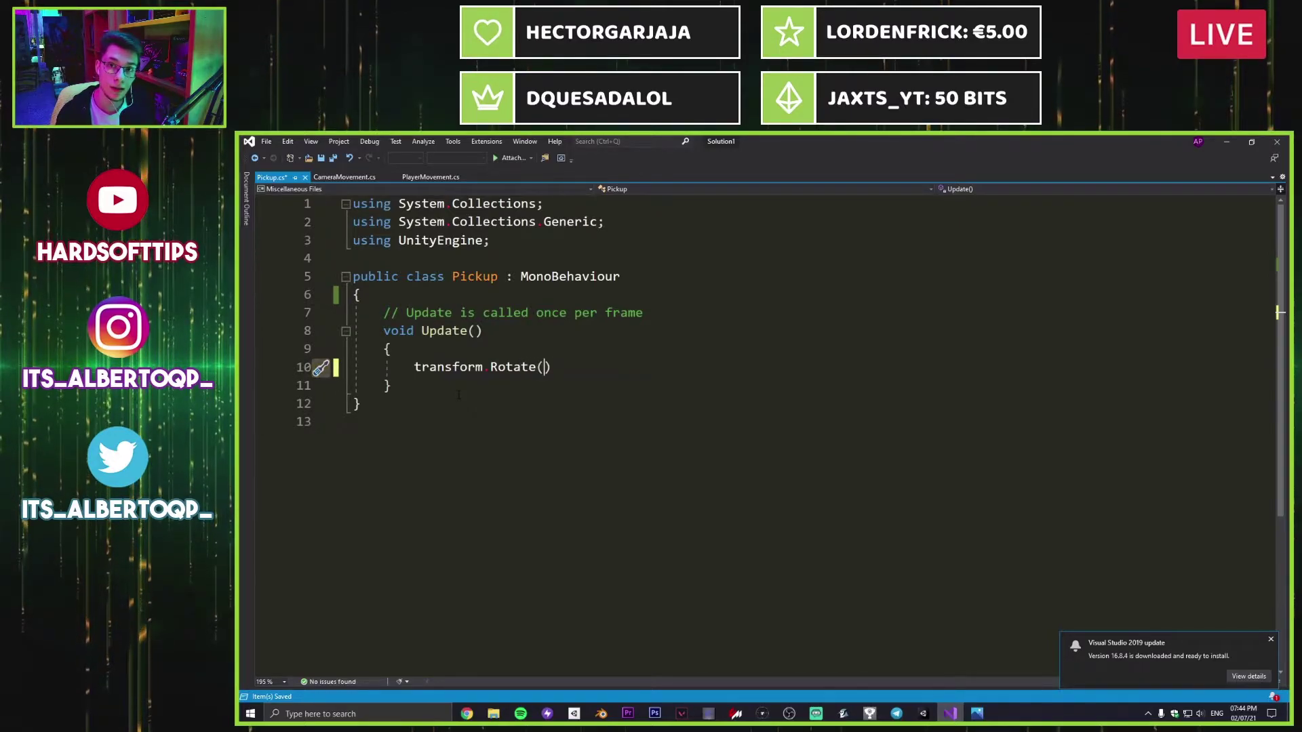
type("new Vector()")
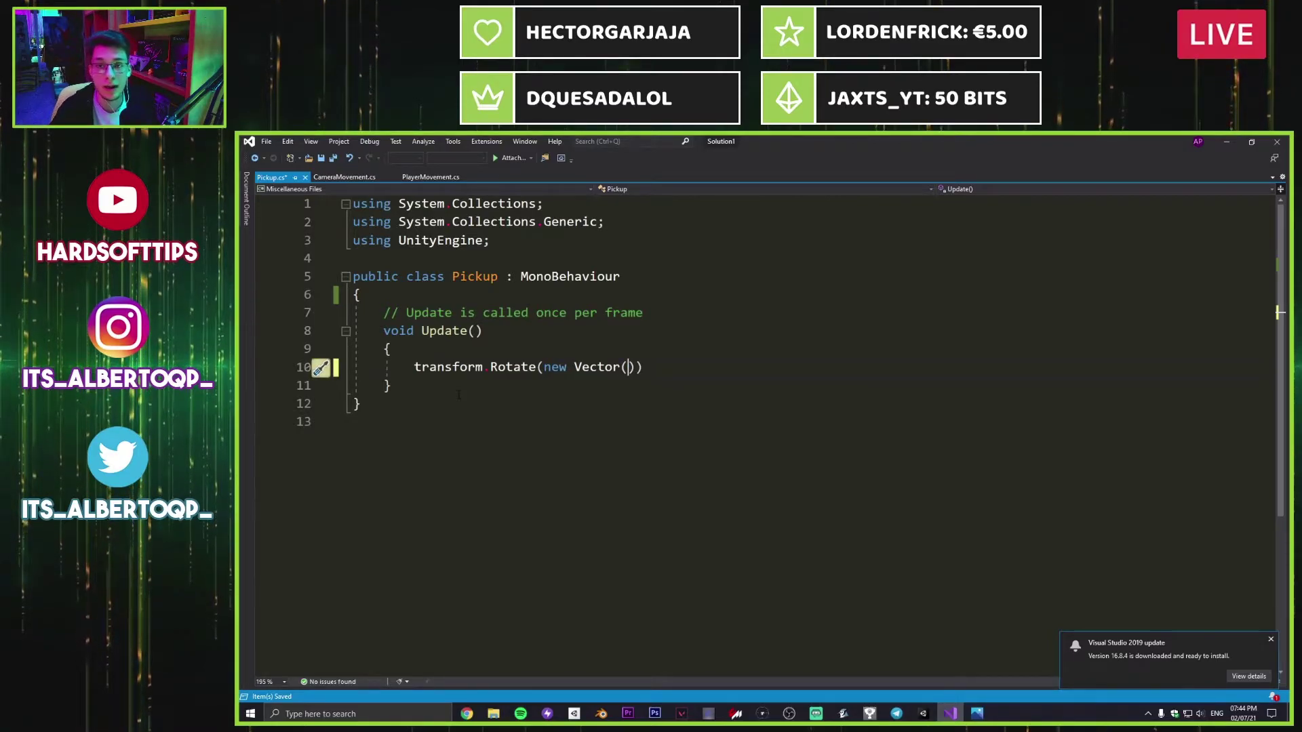
type("15, ")
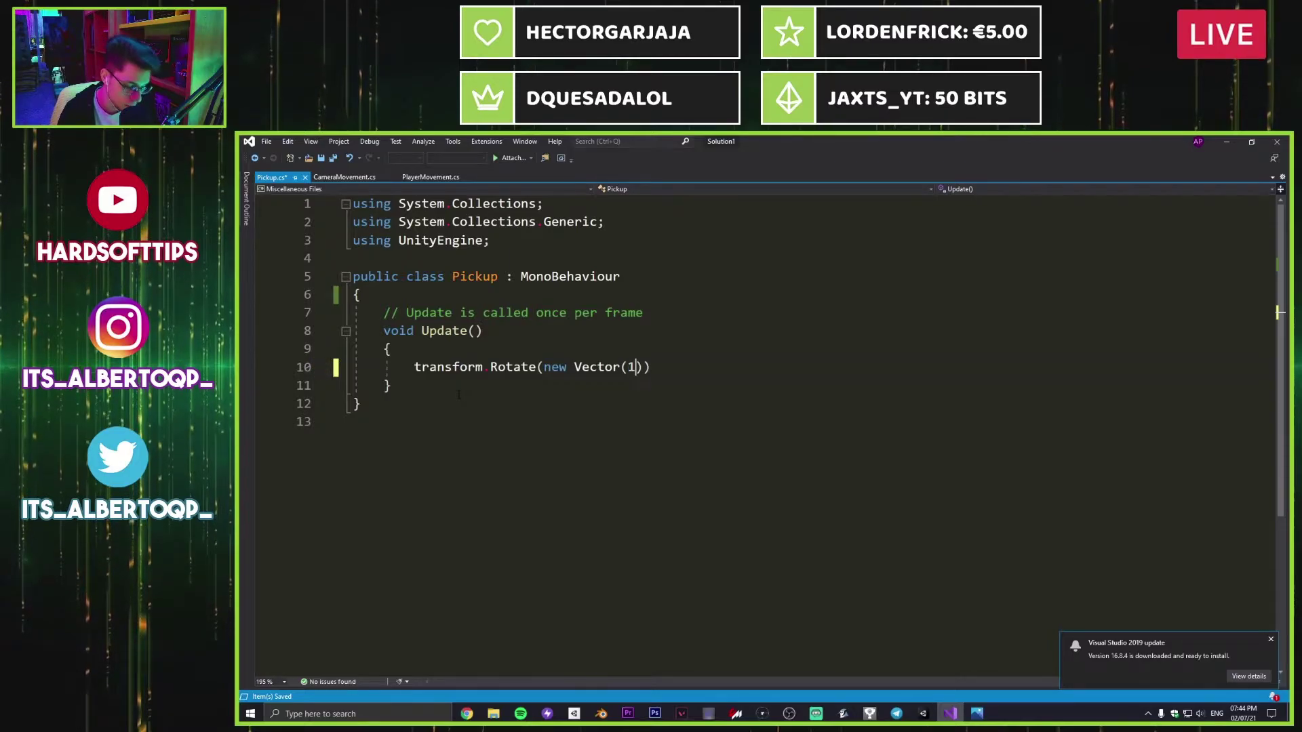
type("30,")
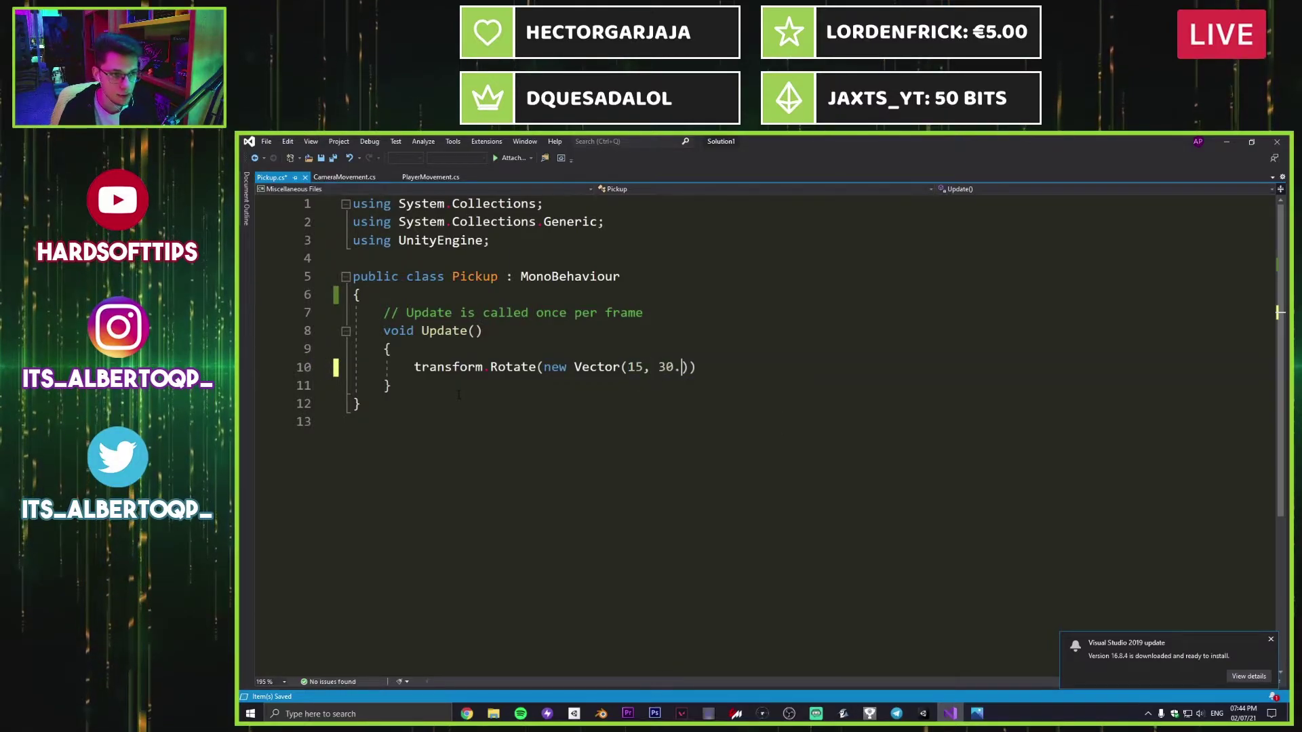
type(" 45")
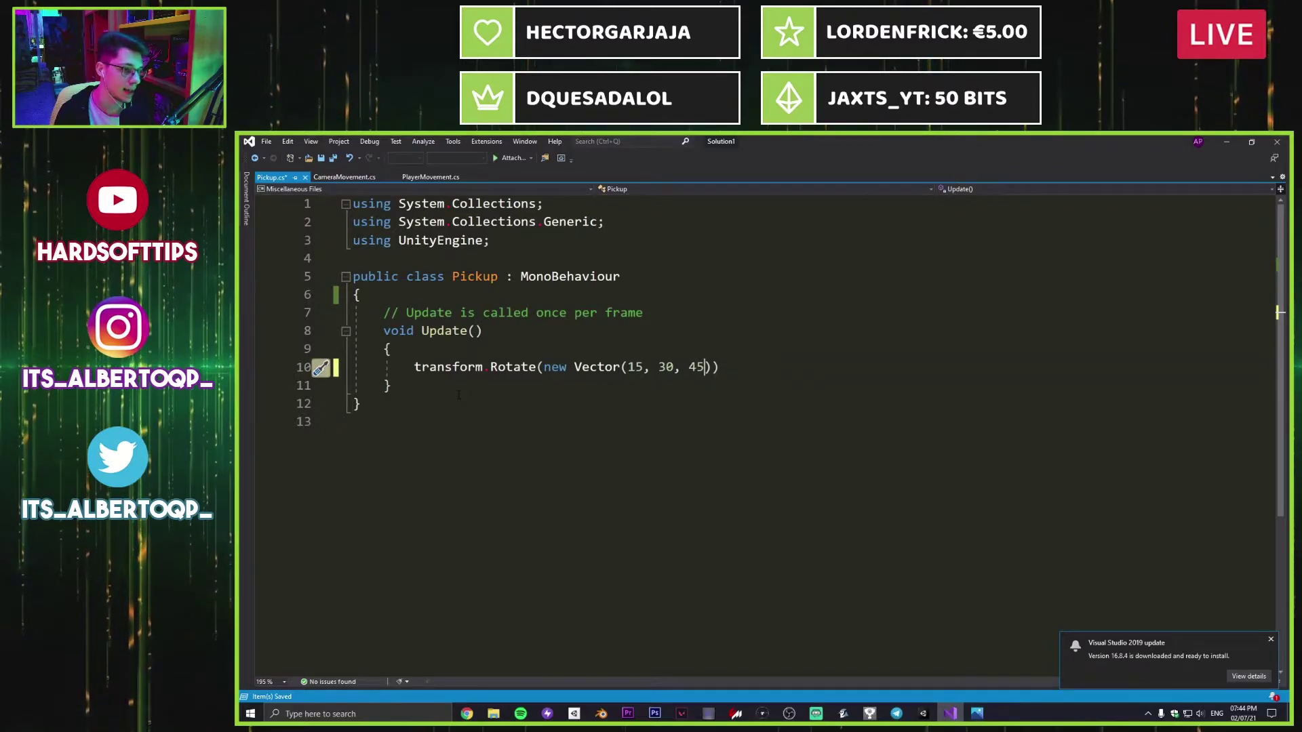
Step: Multiply the rotation vector by Time.deltaTime, end the statement with a semicolon and save the Pickup script
key("Right")
type("*")
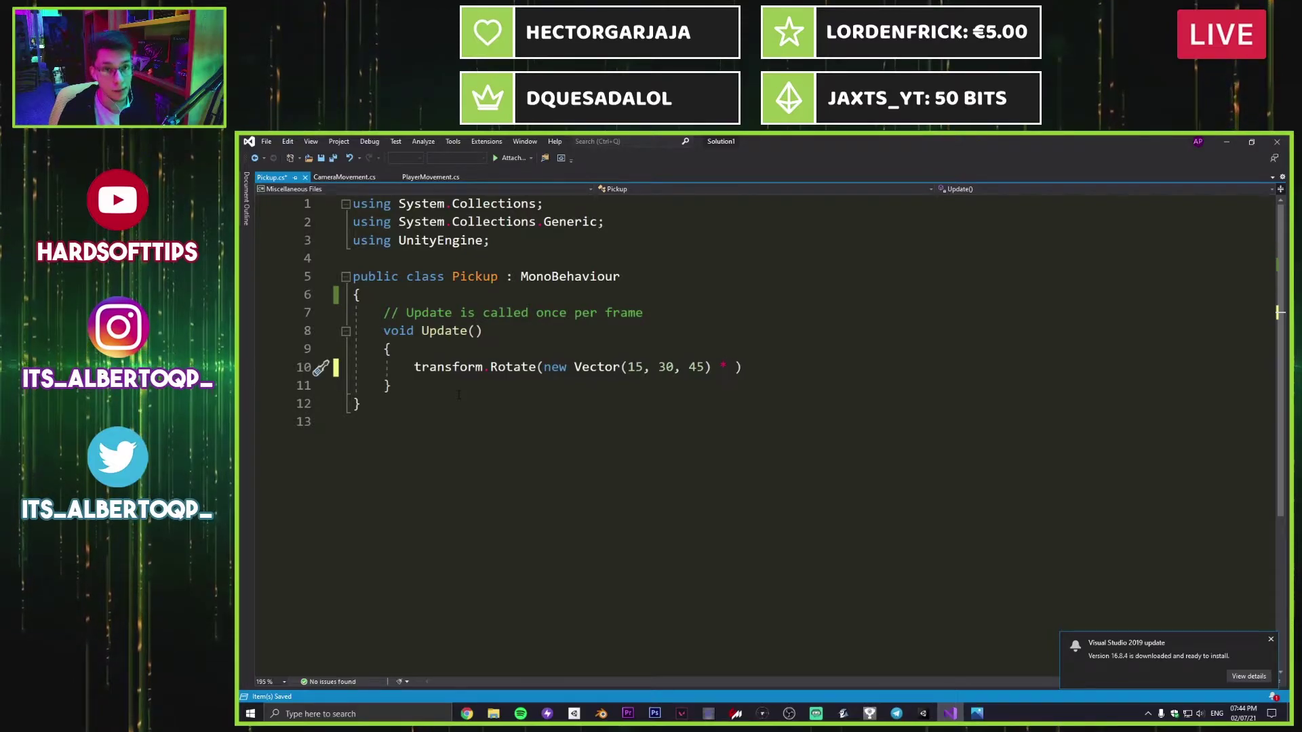
type(" To")
key("BackSpace")
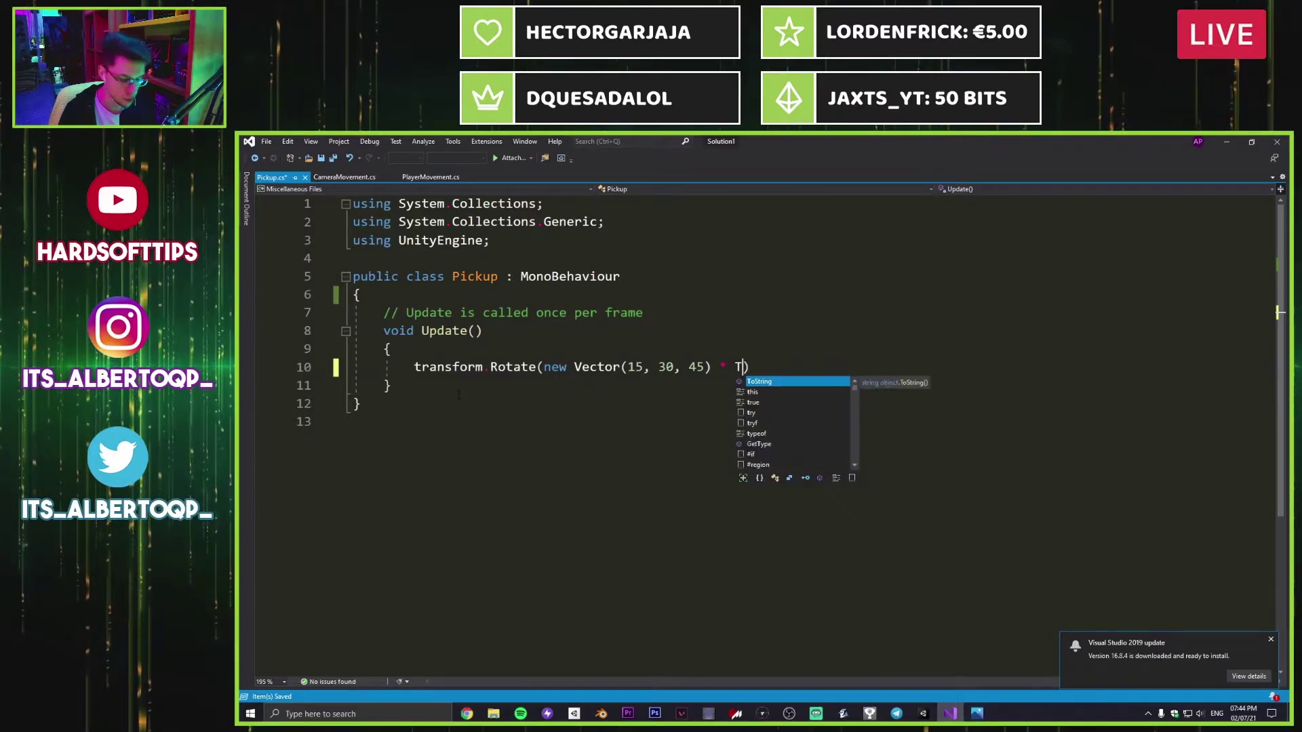
type("ime.delta")
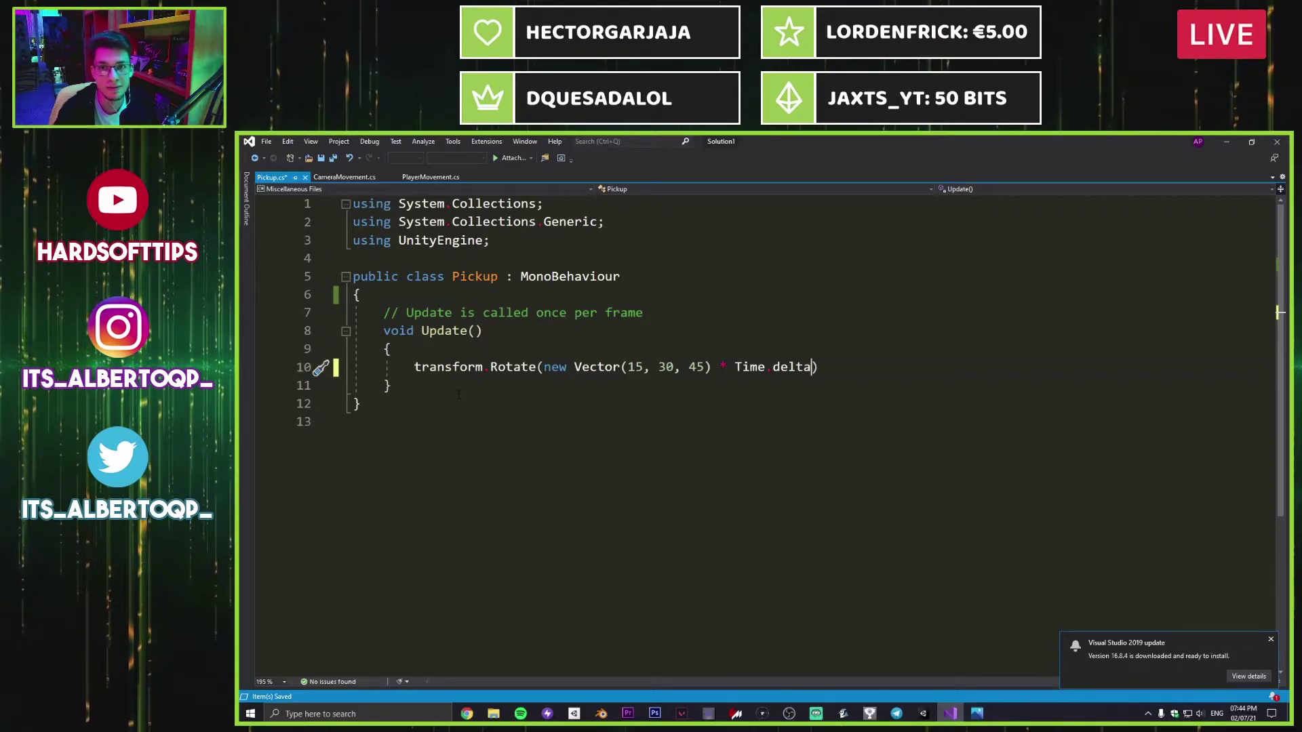
type("Delt")
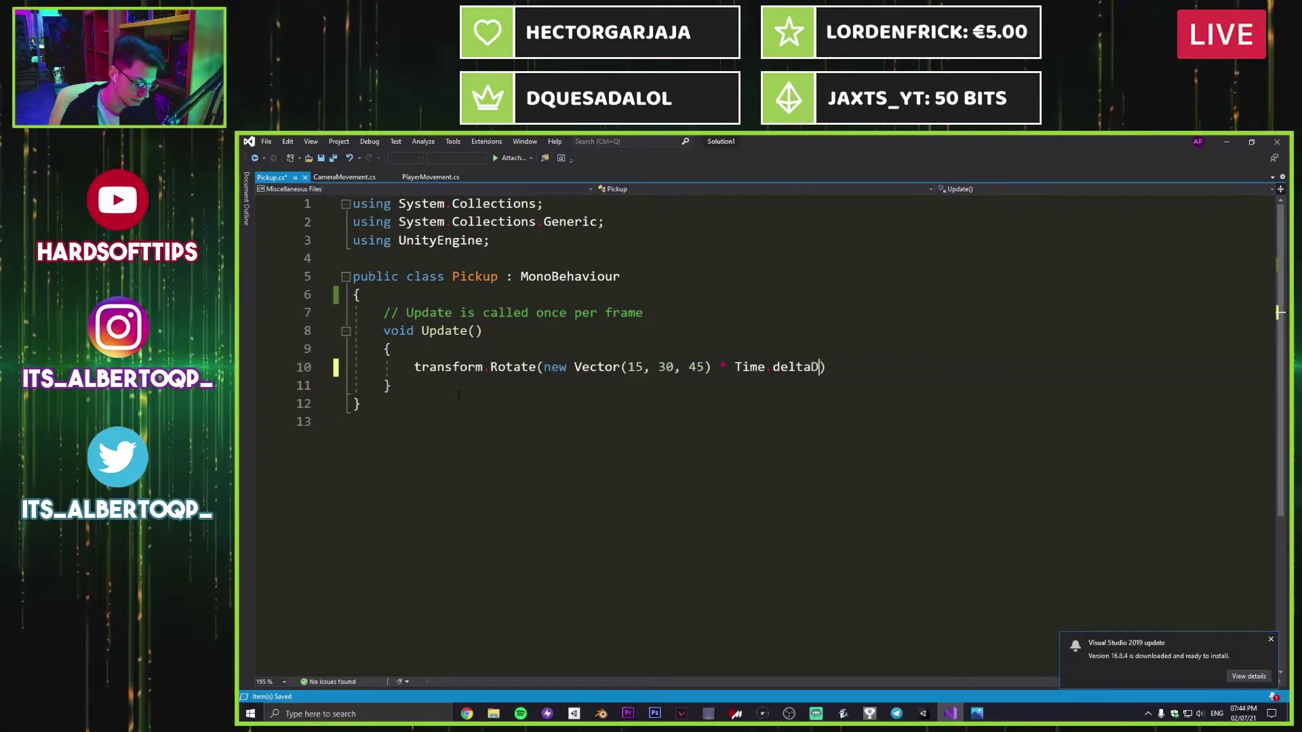
key("BackSpace")
key("BackSpace")
key("BackSpace")
key("BackSpace")
type("Time")
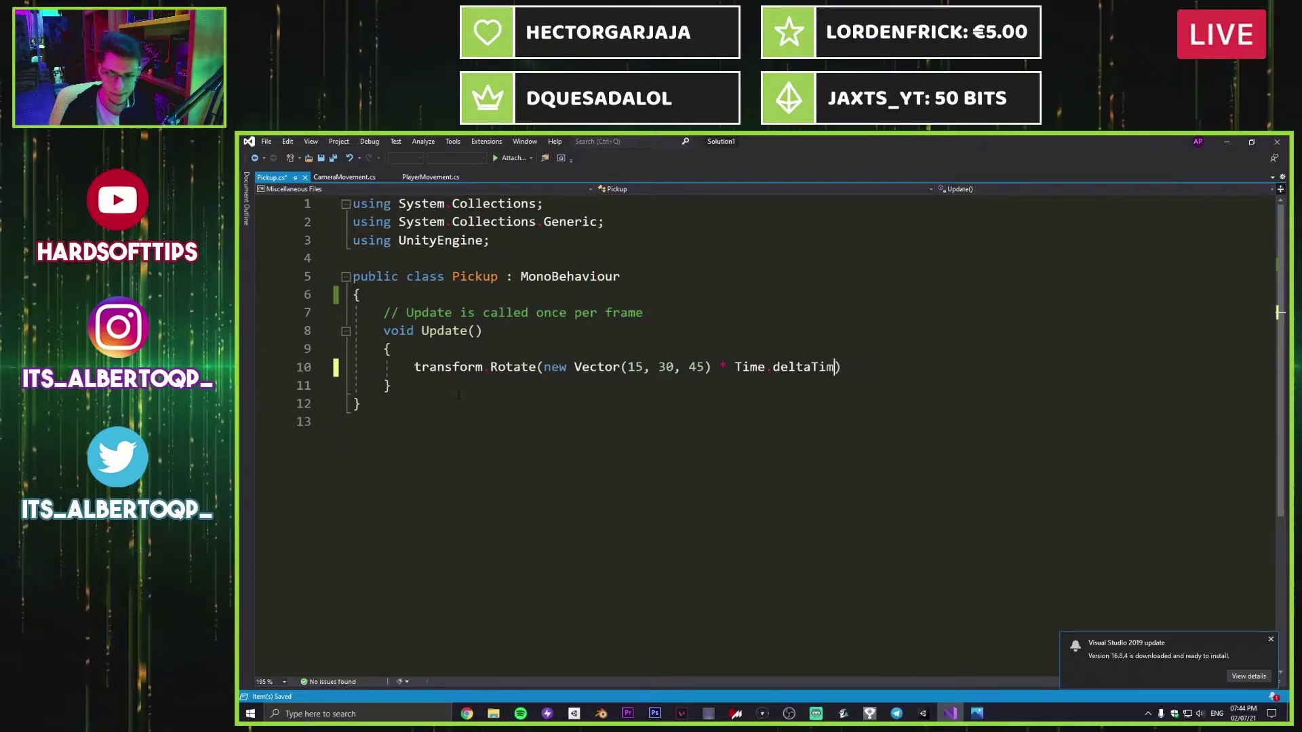
key("End")
type(";")
key("ctrl+s")
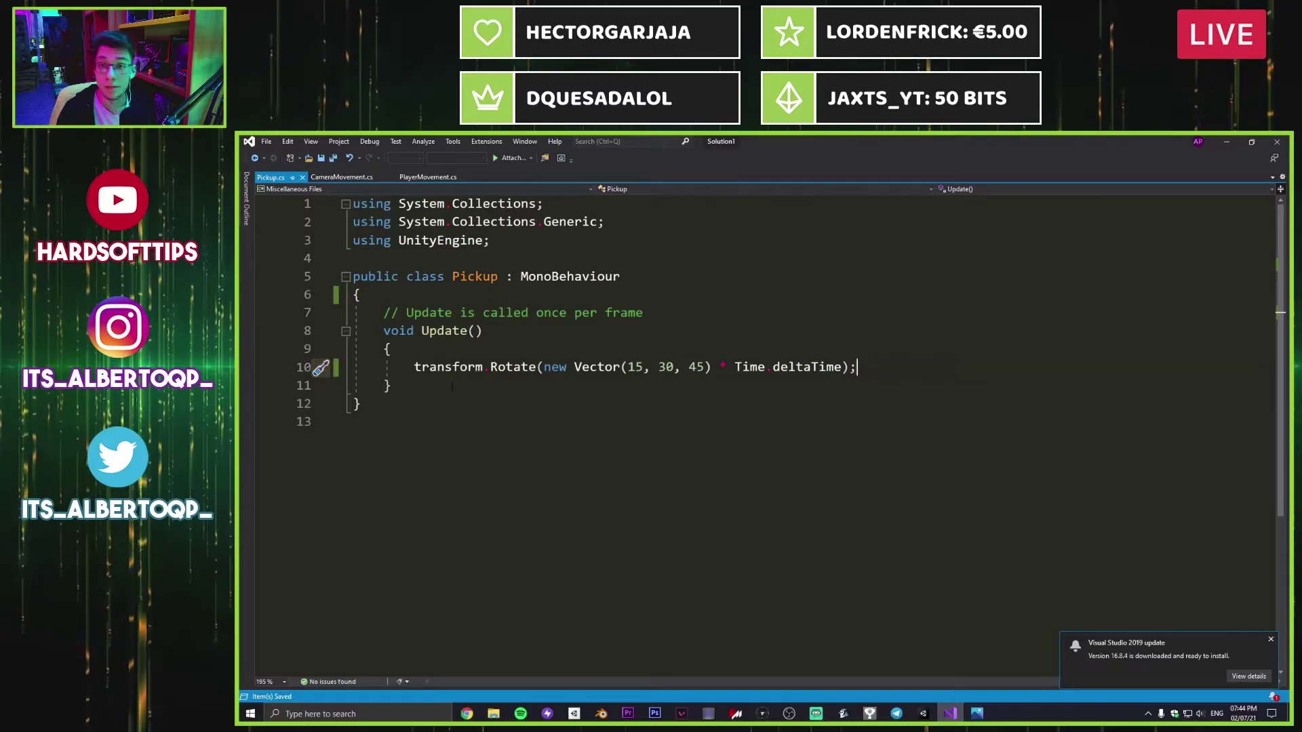
Step: Check the script error in Unity's console, correct Vector to Vector3 in the Rotate call and save the script
left_click(1226, 142)
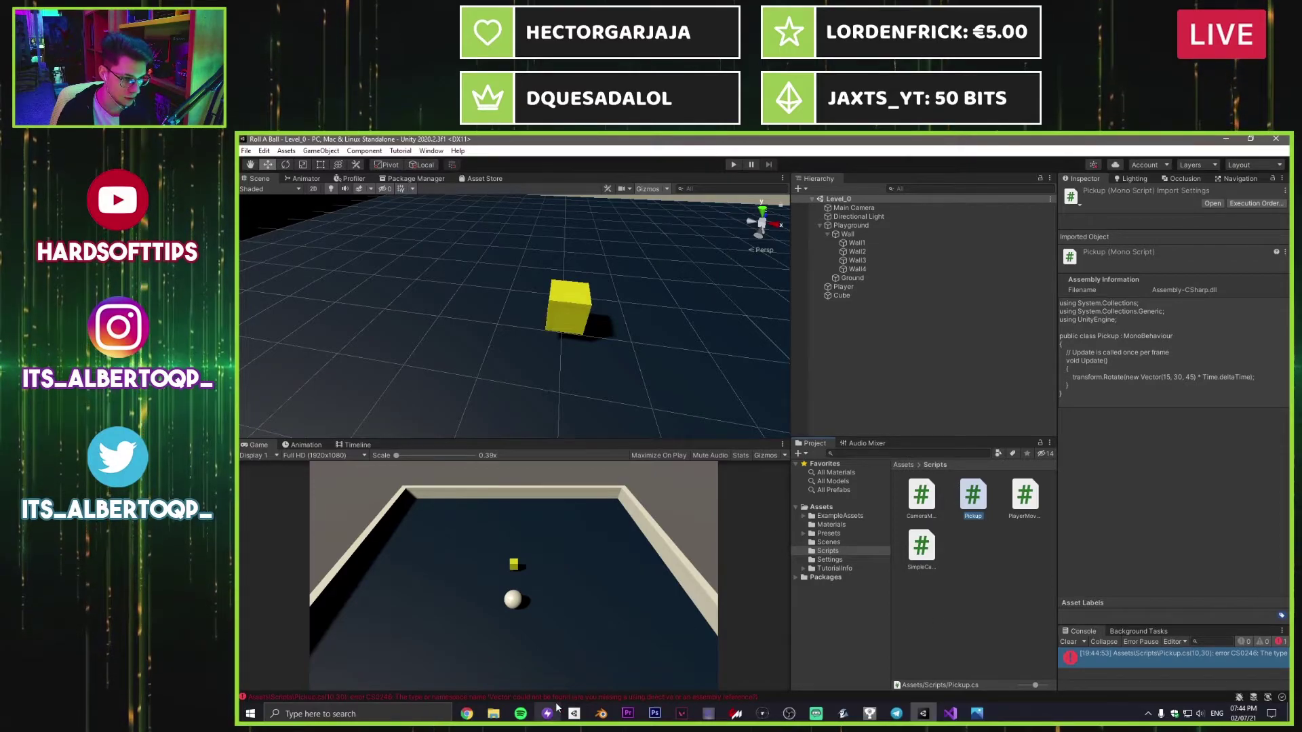
double_click(1165, 661)
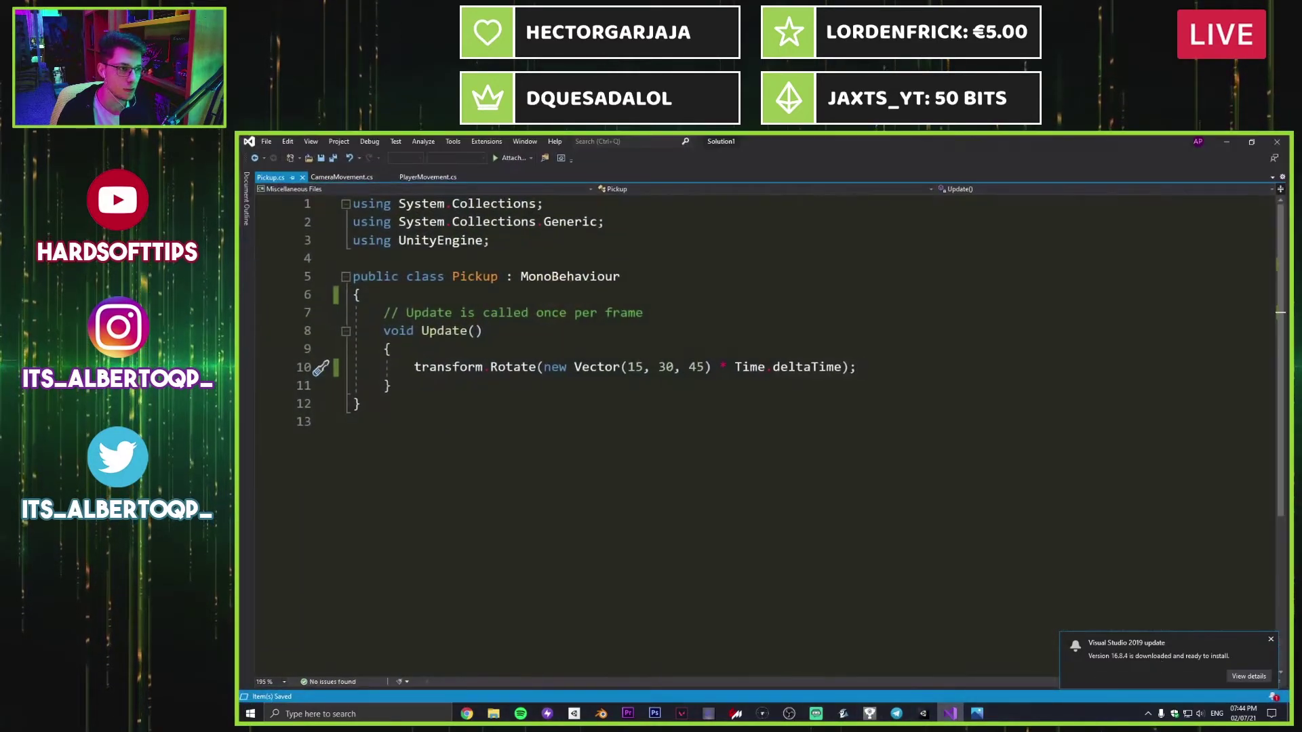
left_click(627, 367)
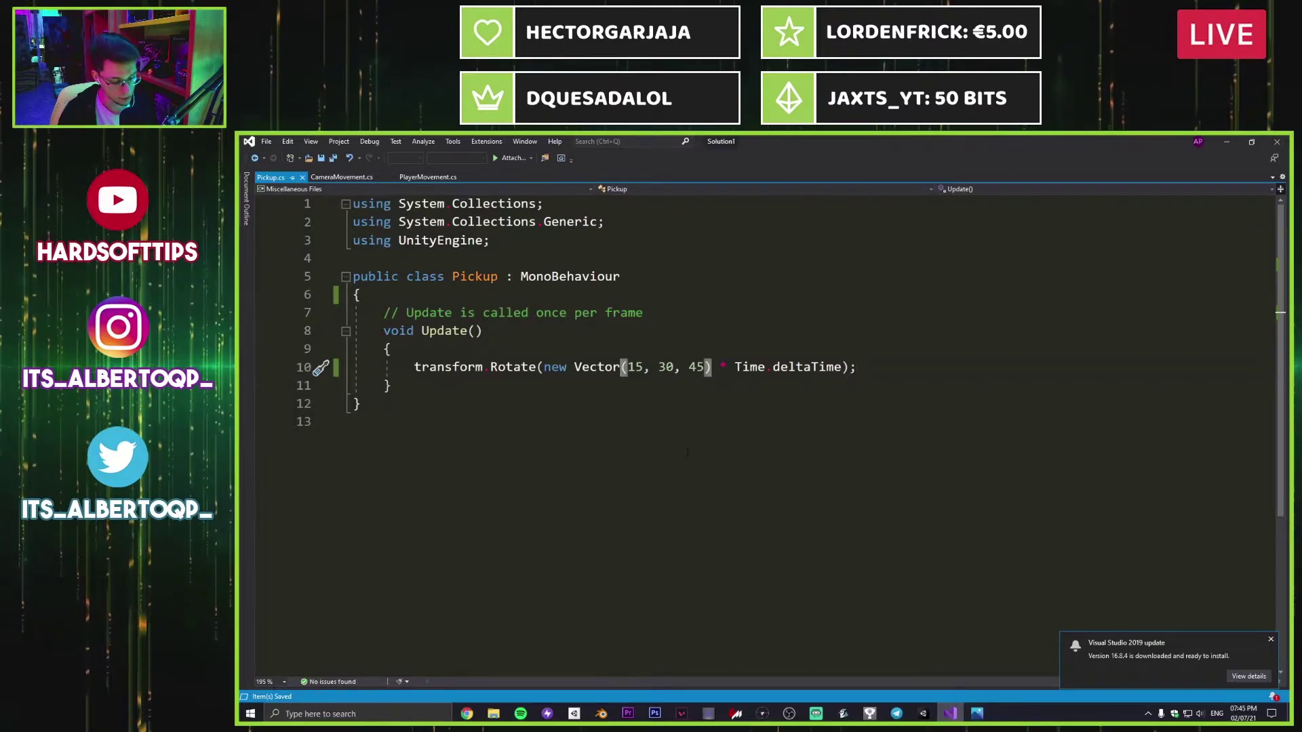
type("3")
key("ctrl+s")
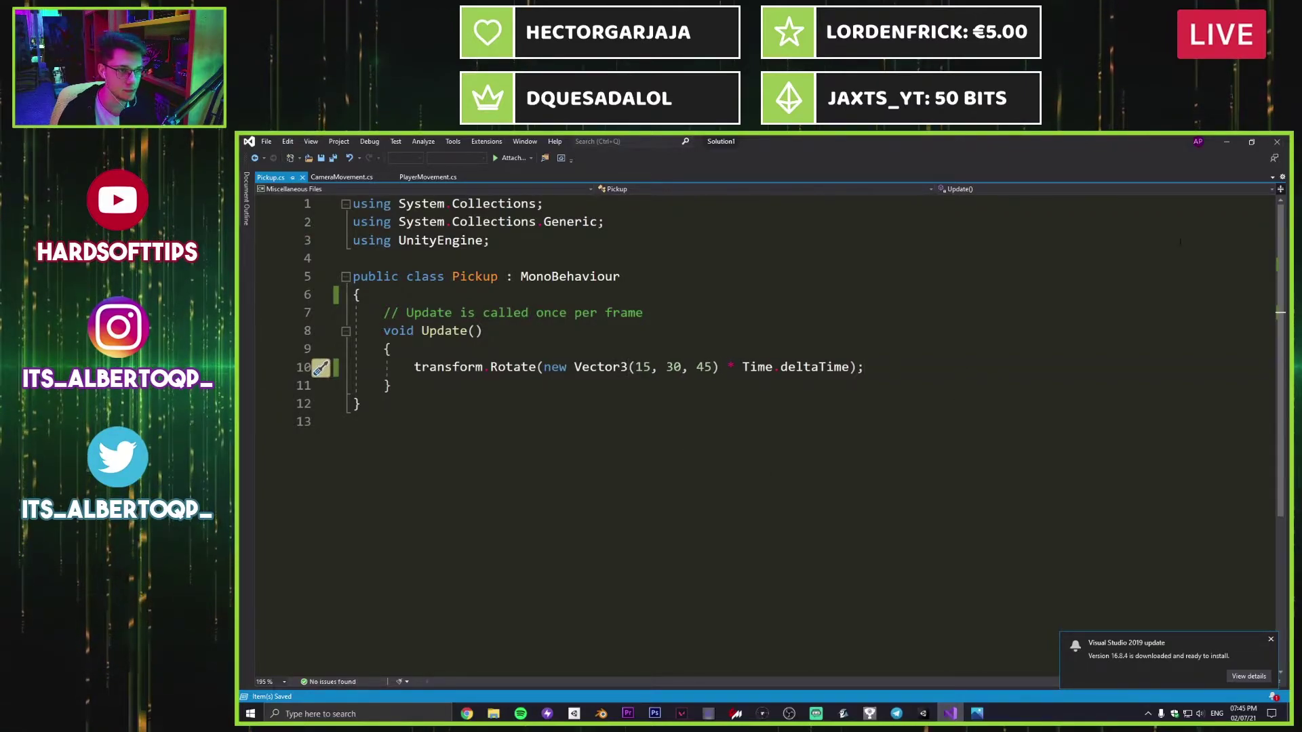
Step: Switch to Unity, rename the yellow cube to Pickup and attach the Pickup script to it
left_click(1226, 141)
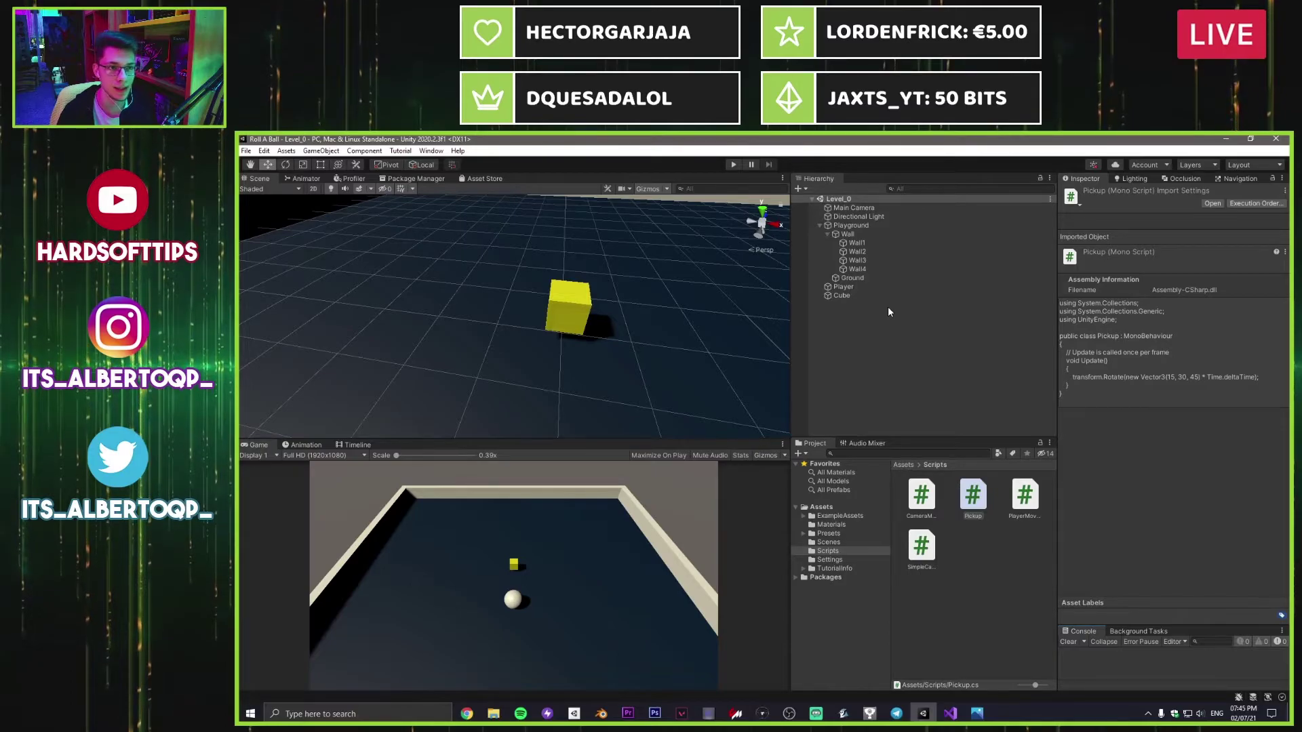
left_click(852, 297)
left_click(1123, 194)
type("Pickup")
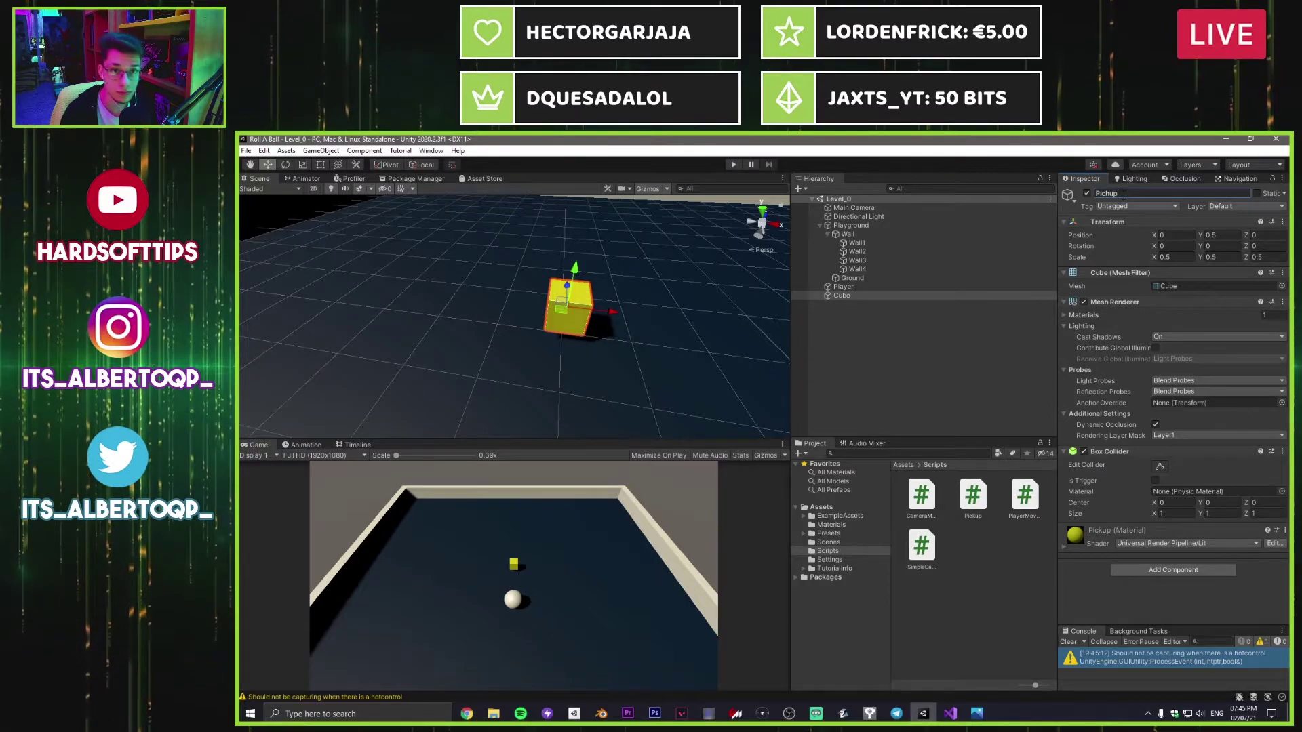
key("Return")
left_click(1123, 195)
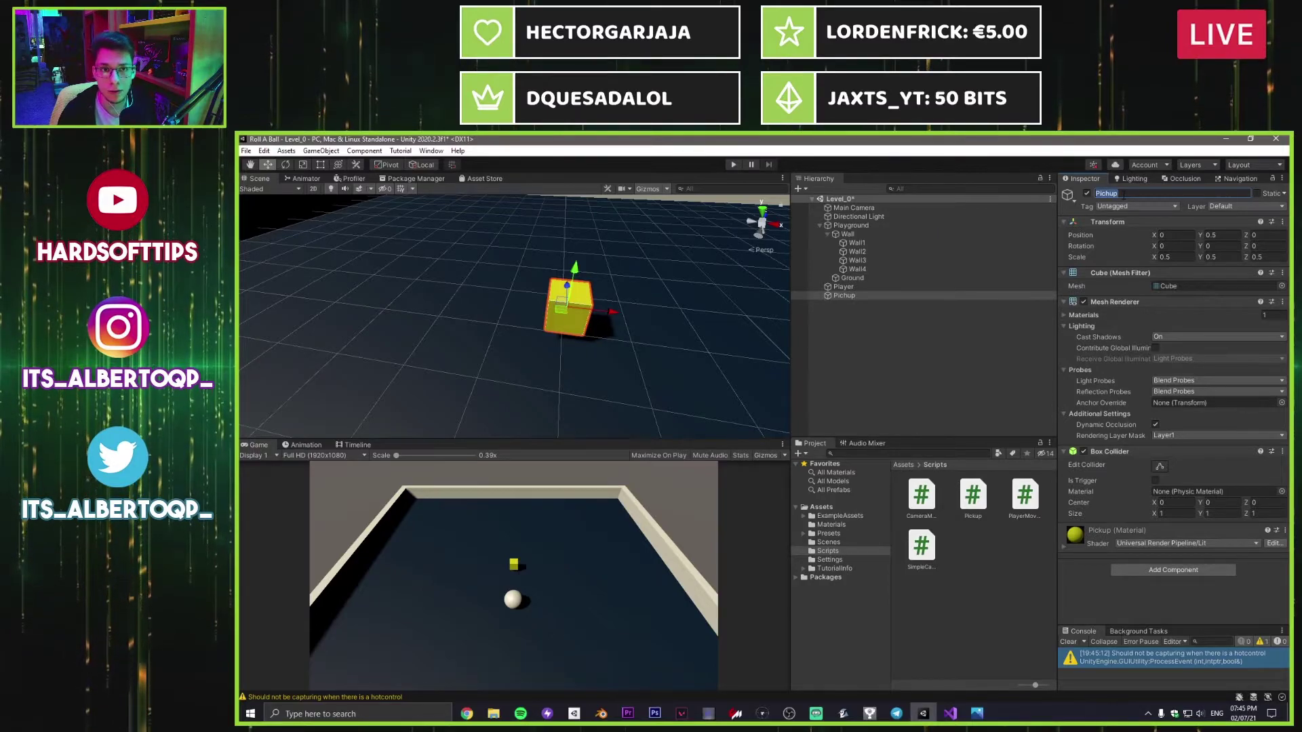
type("Pickup")
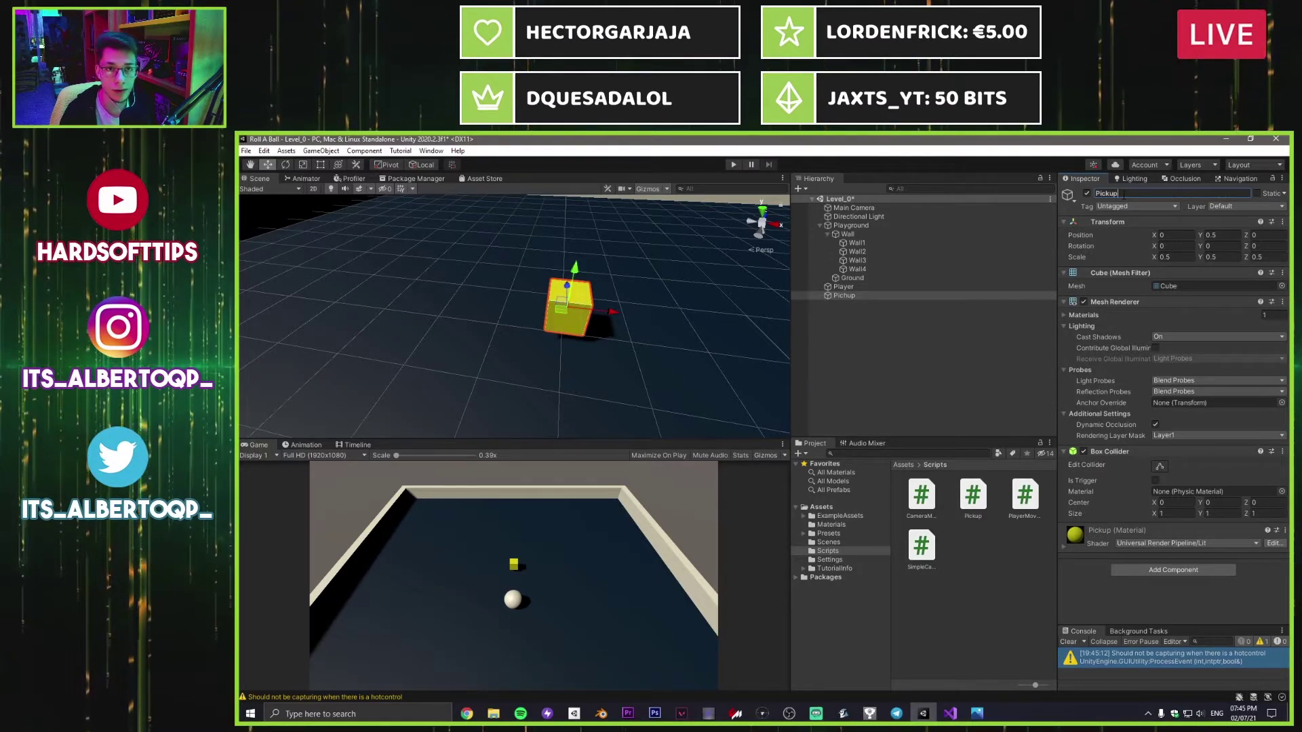
left_click_drag(973, 495, 1130, 594)
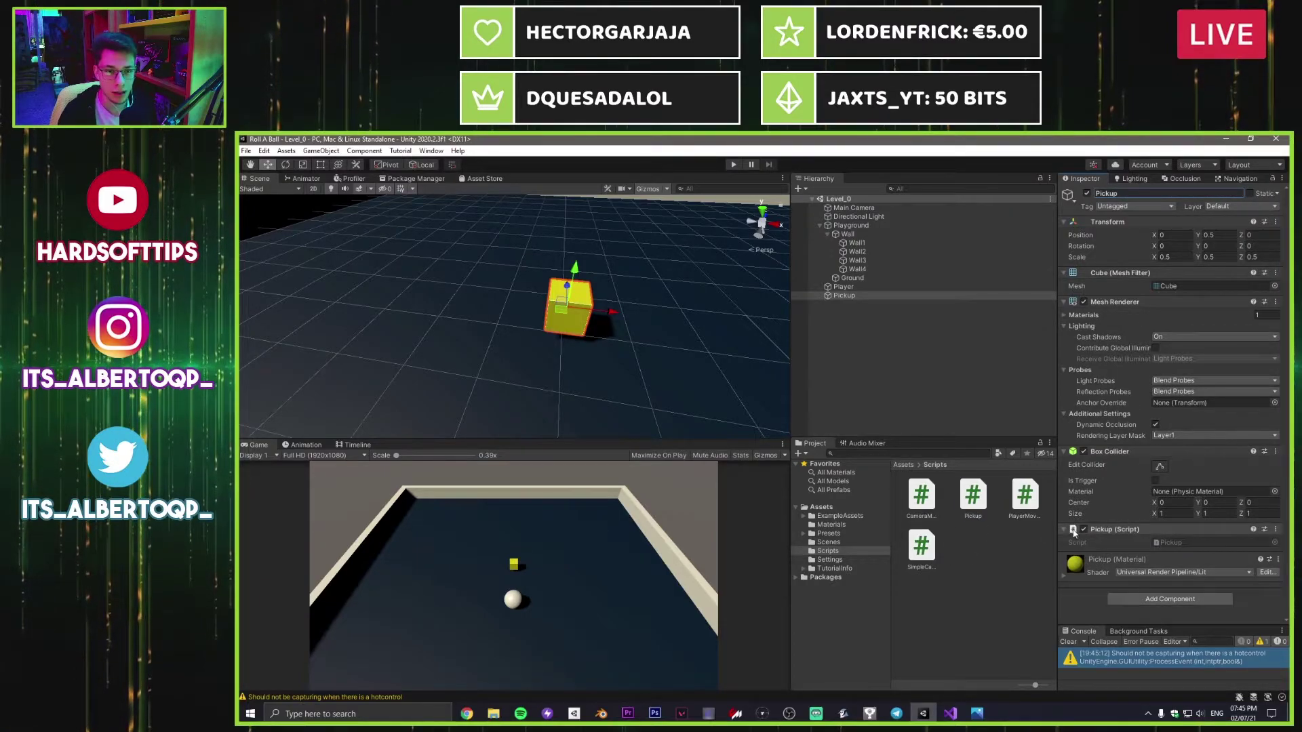
Step: Play-test the scene, examine the Pickup cube's rotation up close and stop play mode
left_click(734, 164)
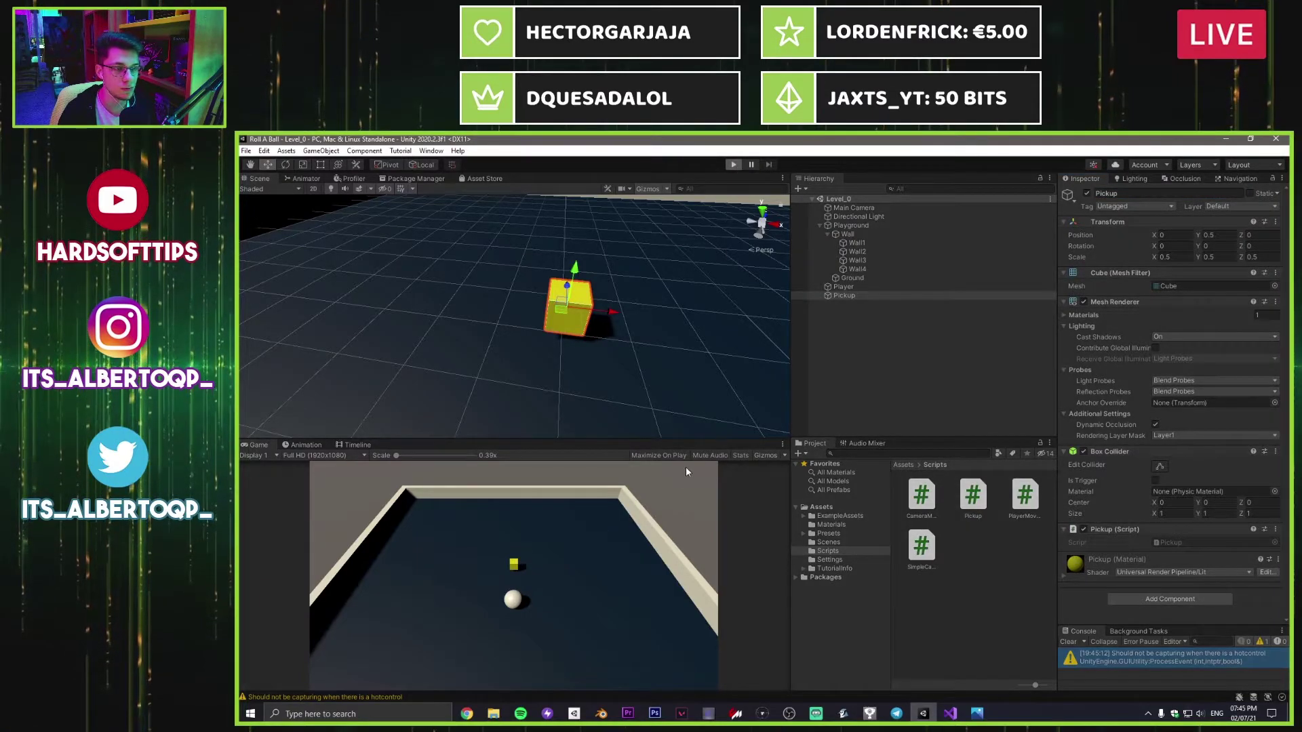
right_click_drag(593, 353, 586, 315)
key("w")
key("s")
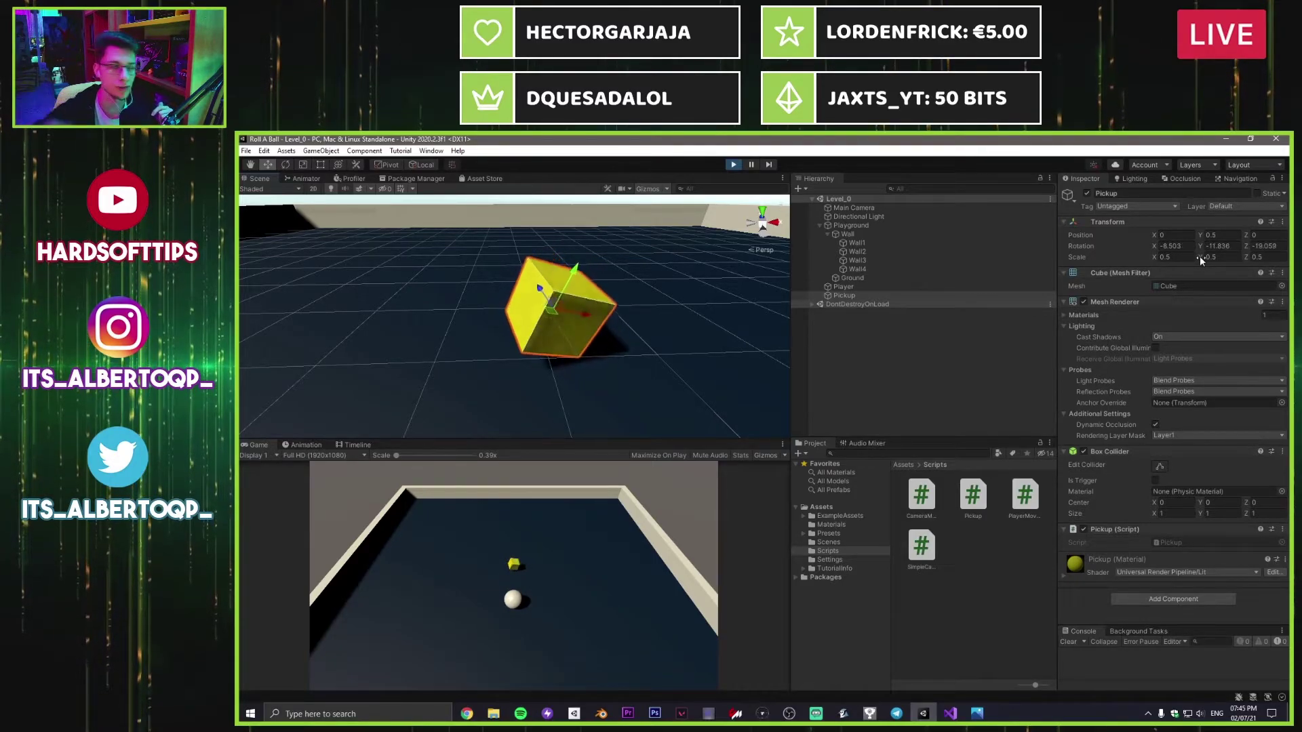
key("ctrl+p")
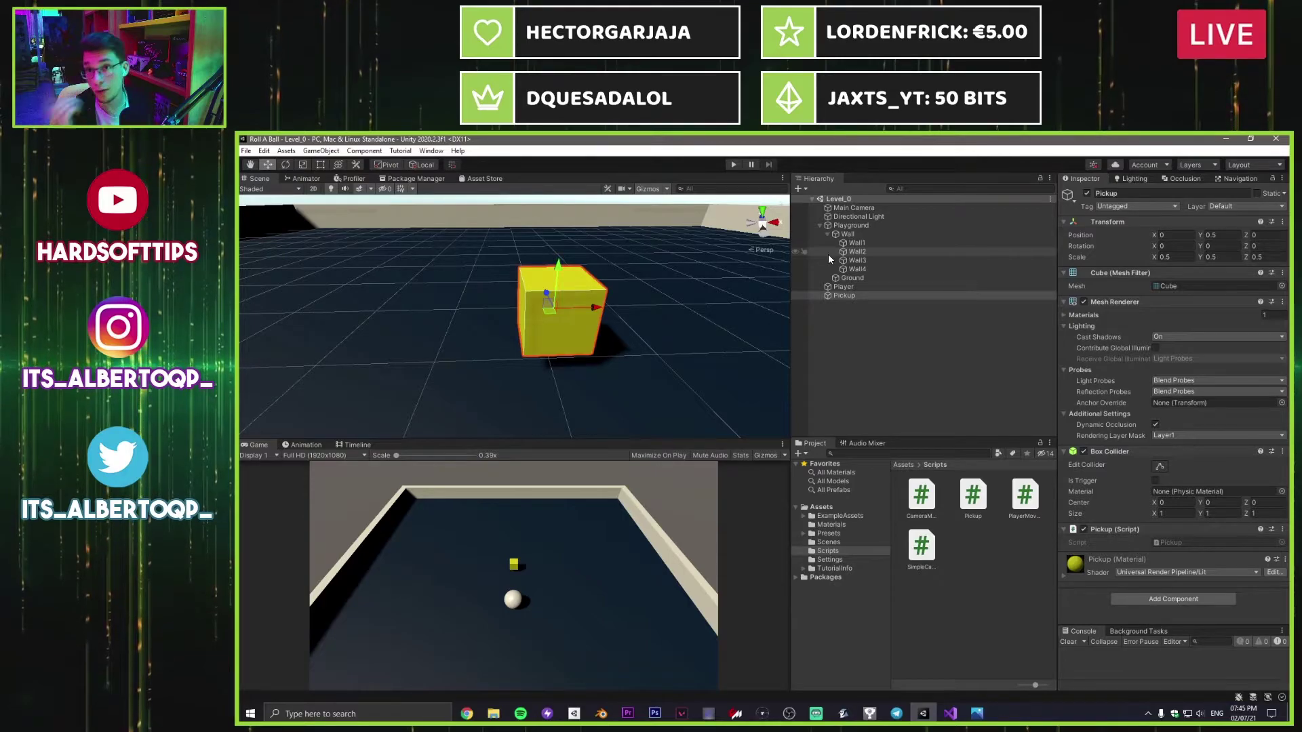
Step: Create a Prefabs folder under Assets and make a prefab of the Pickup object inside it
left_click(821, 507)
right_click(1029, 619)
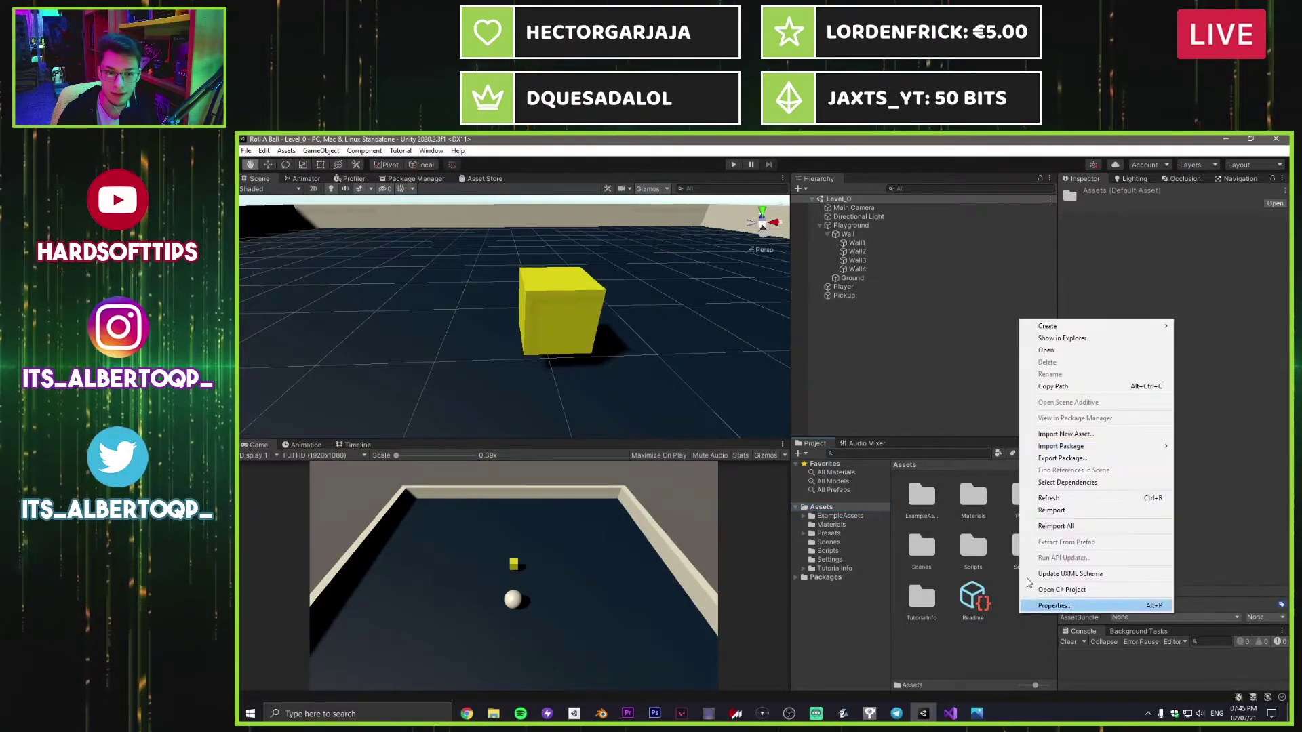
mouse_move(1058, 326)
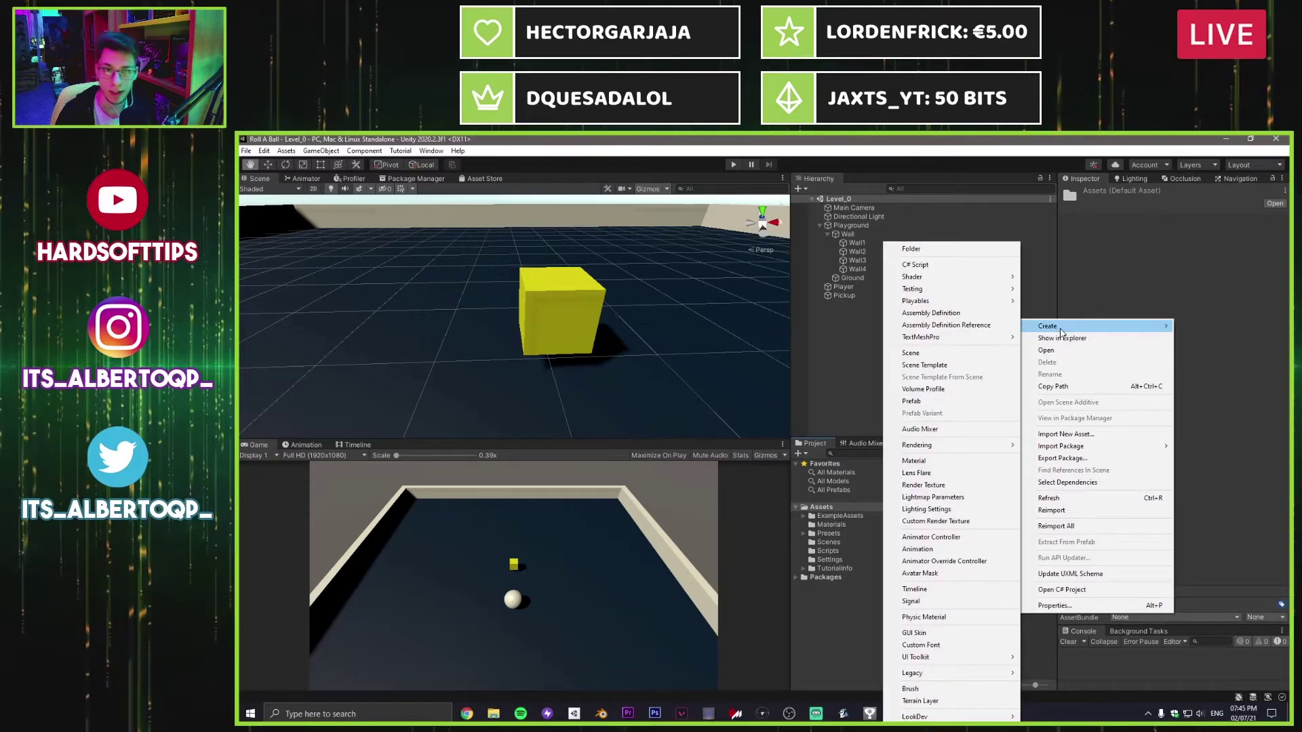
left_click(970, 247)
type("Prefa")
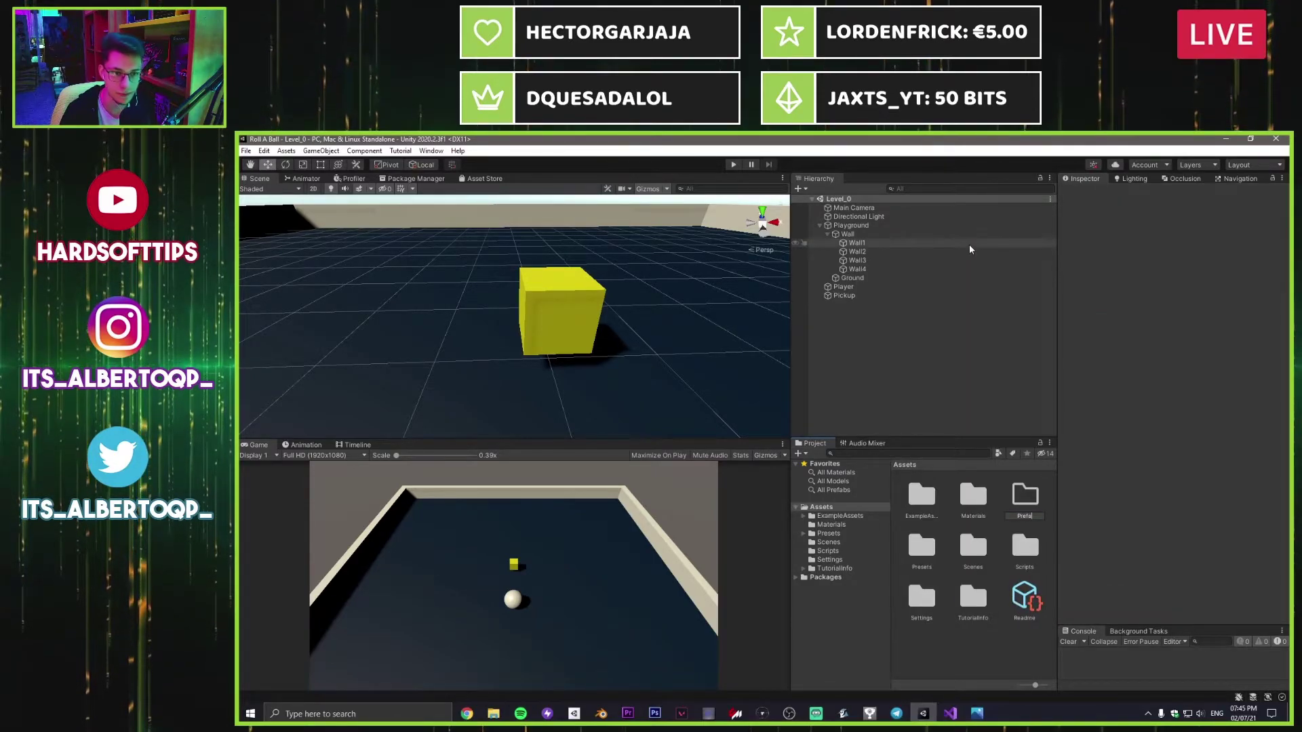
type("bs")
key("Return")
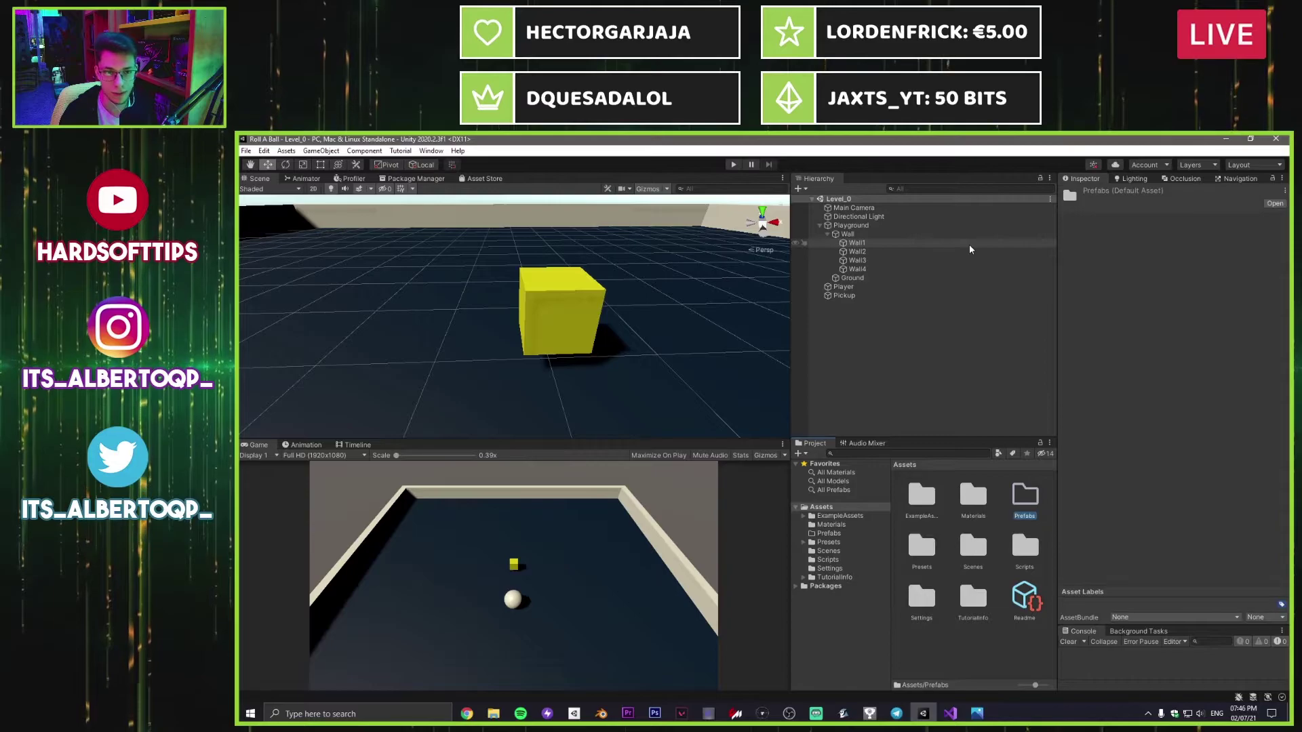
key("Return")
left_click_drag(839, 296, 957, 551)
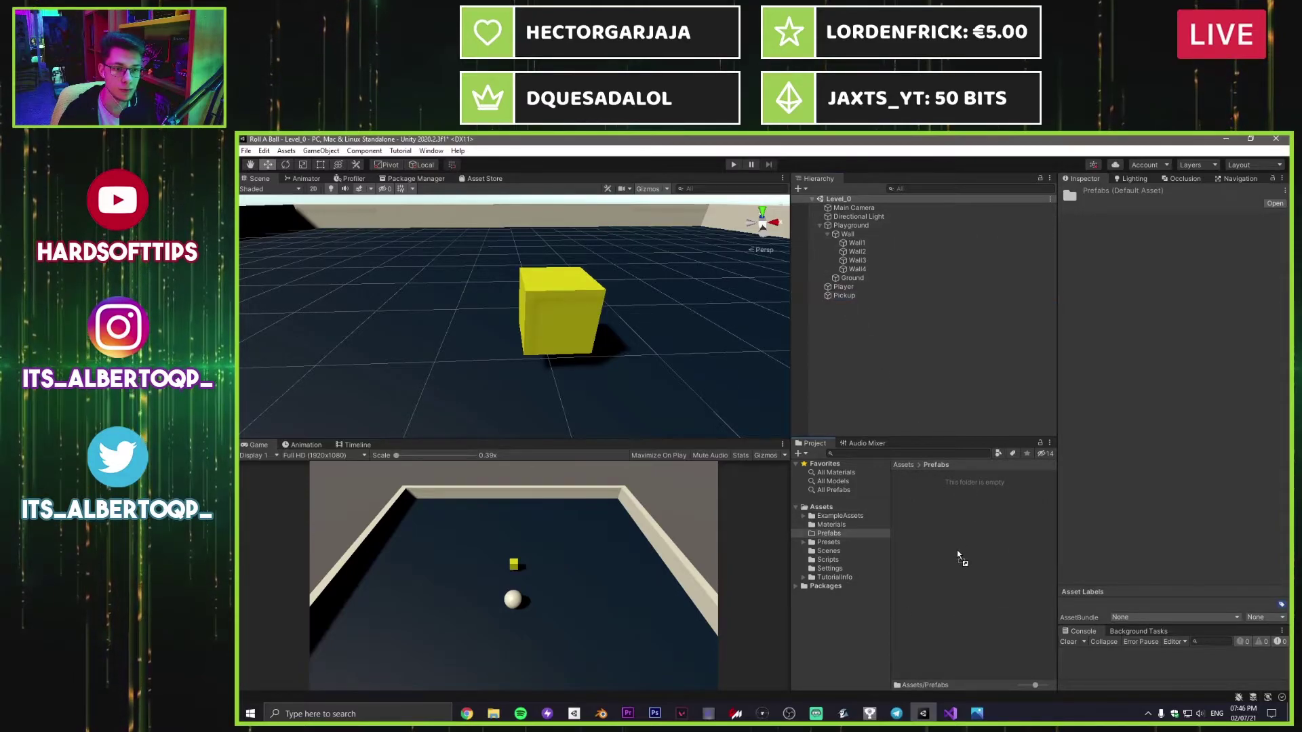
Step: Place seven more instances of the Pickup prefab at scattered spots on the playground
scroll(616, 420, "down", 8)
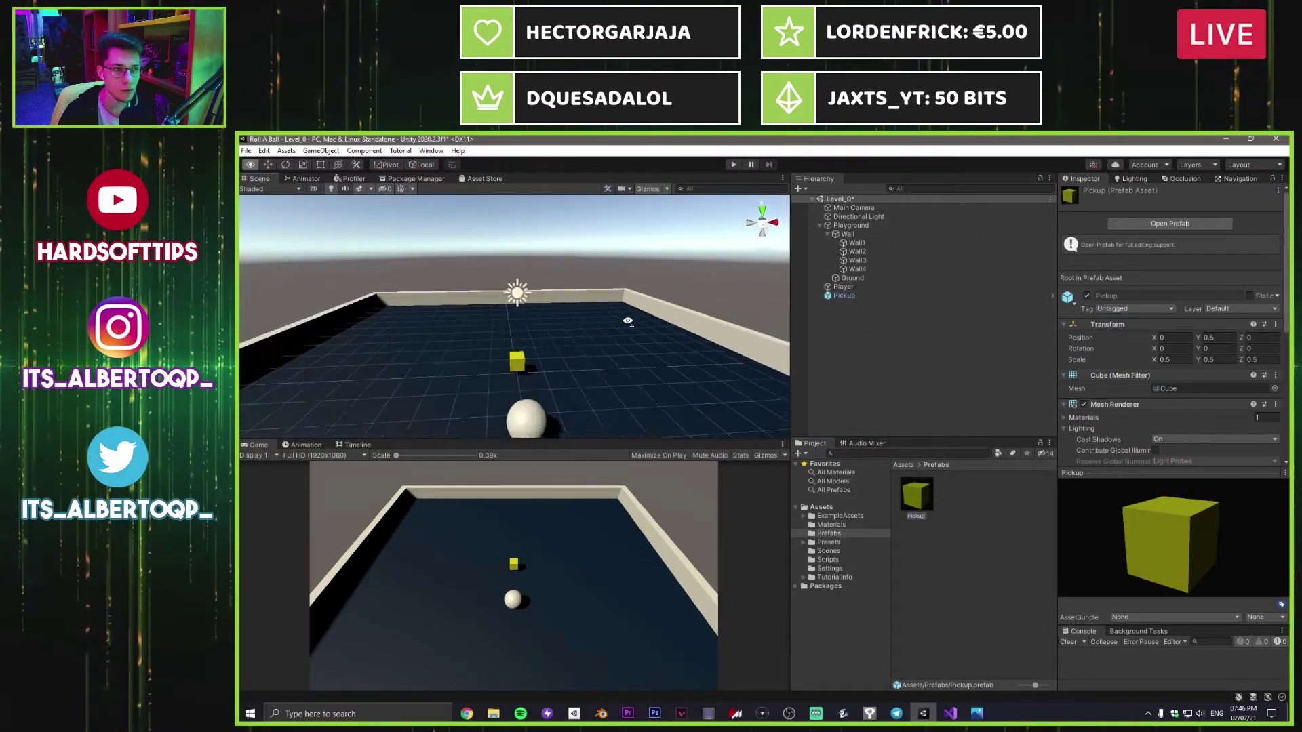
left_click_drag(912, 501, 501, 355)
left_click_drag(917, 495, 513, 371)
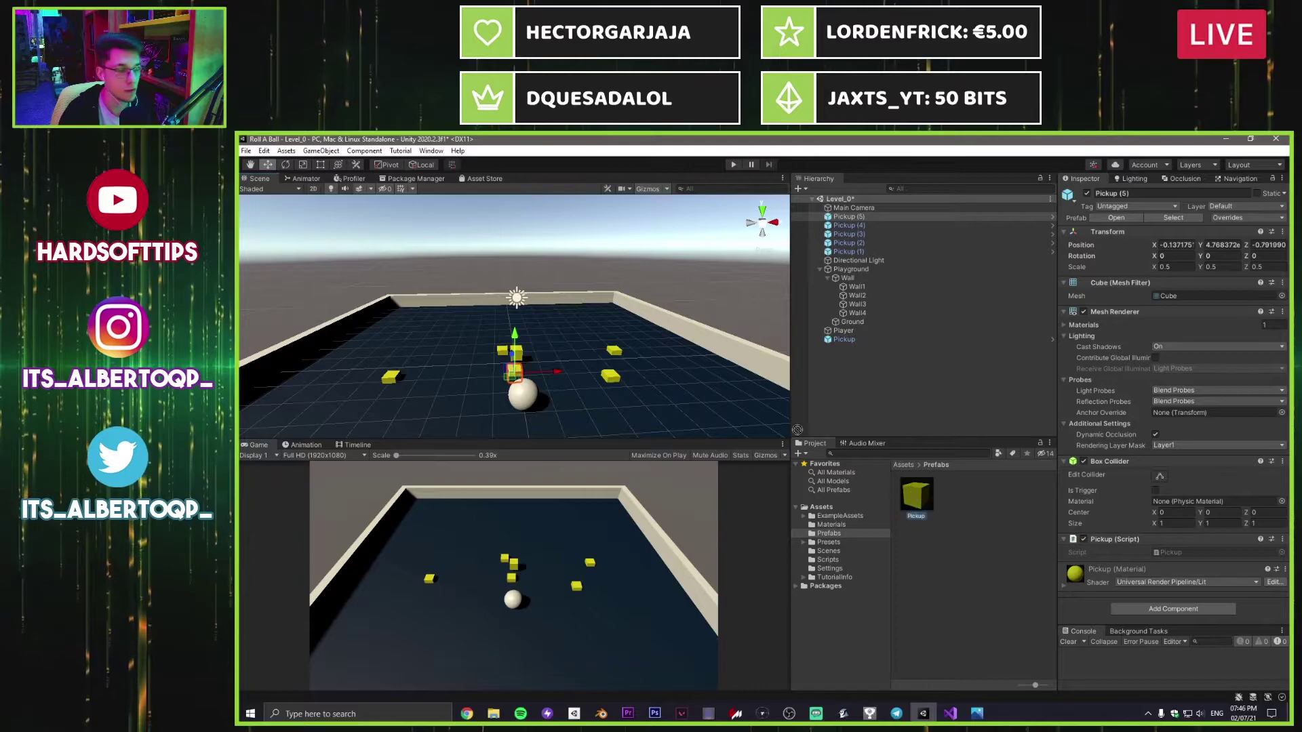
left_click_drag(916, 495, 553, 315)
left_click_drag(917, 495, 571, 363)
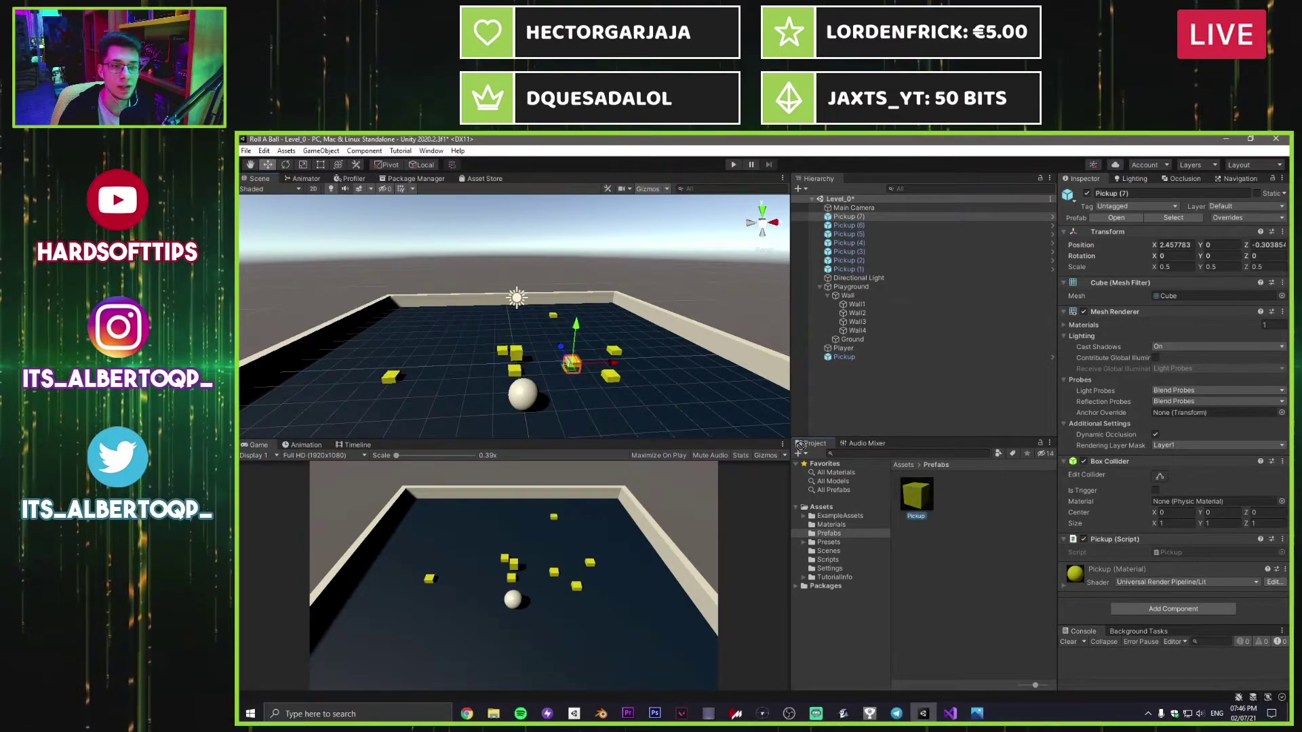
Step: Place one more Pickup instance, and undo the placement of all extra instances until only the original cube remains
left_click_drag(916, 495, 664, 360)
key("ctrl+z")
key("ctrl+z")
key("ctrl+z")
key("ctrl+z")
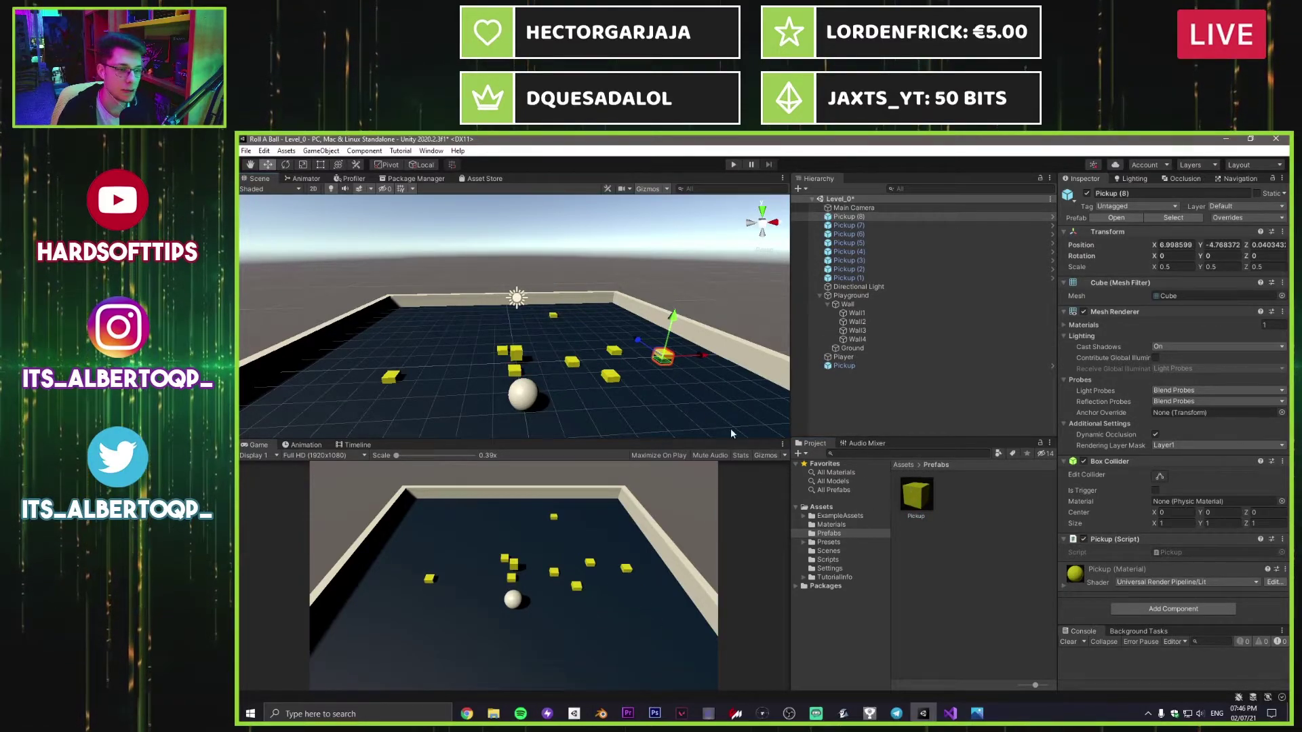
key("ctrl+z")
key("ctrl+z")
key("ctrl+z")
key("ctrl+z")
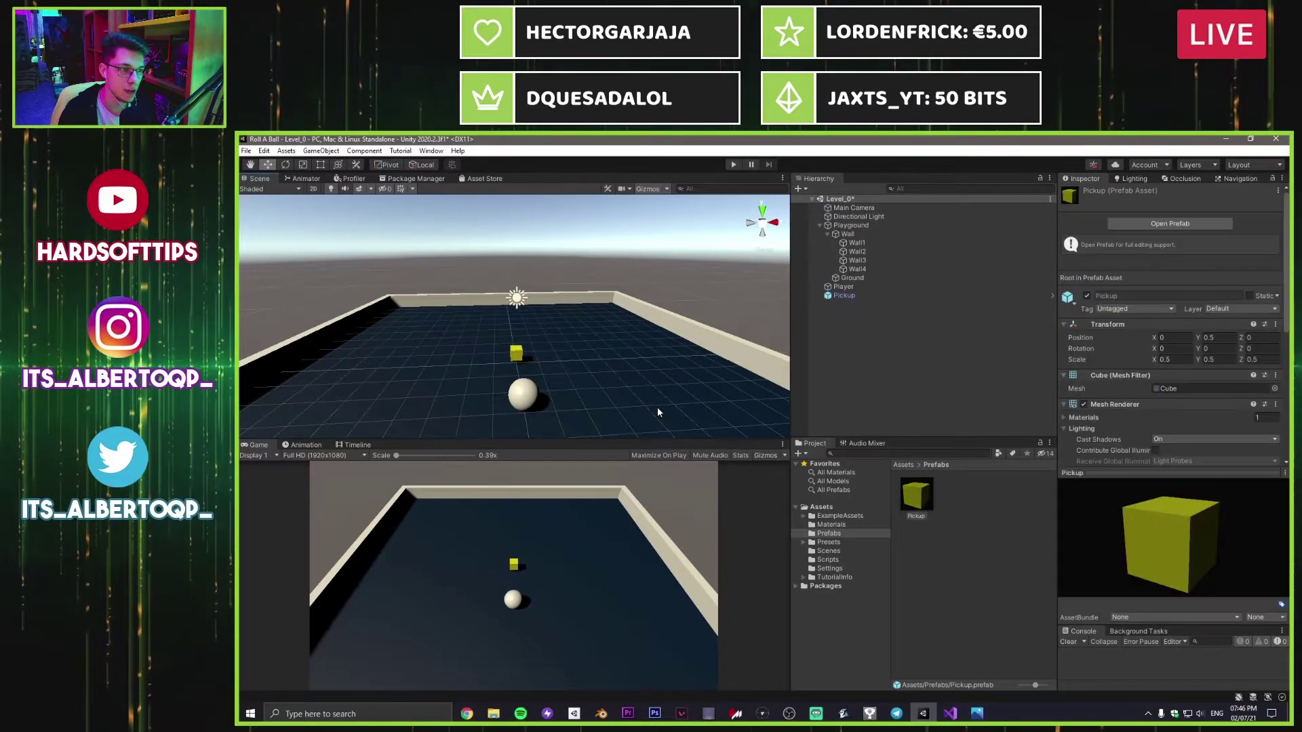
left_click(873, 394)
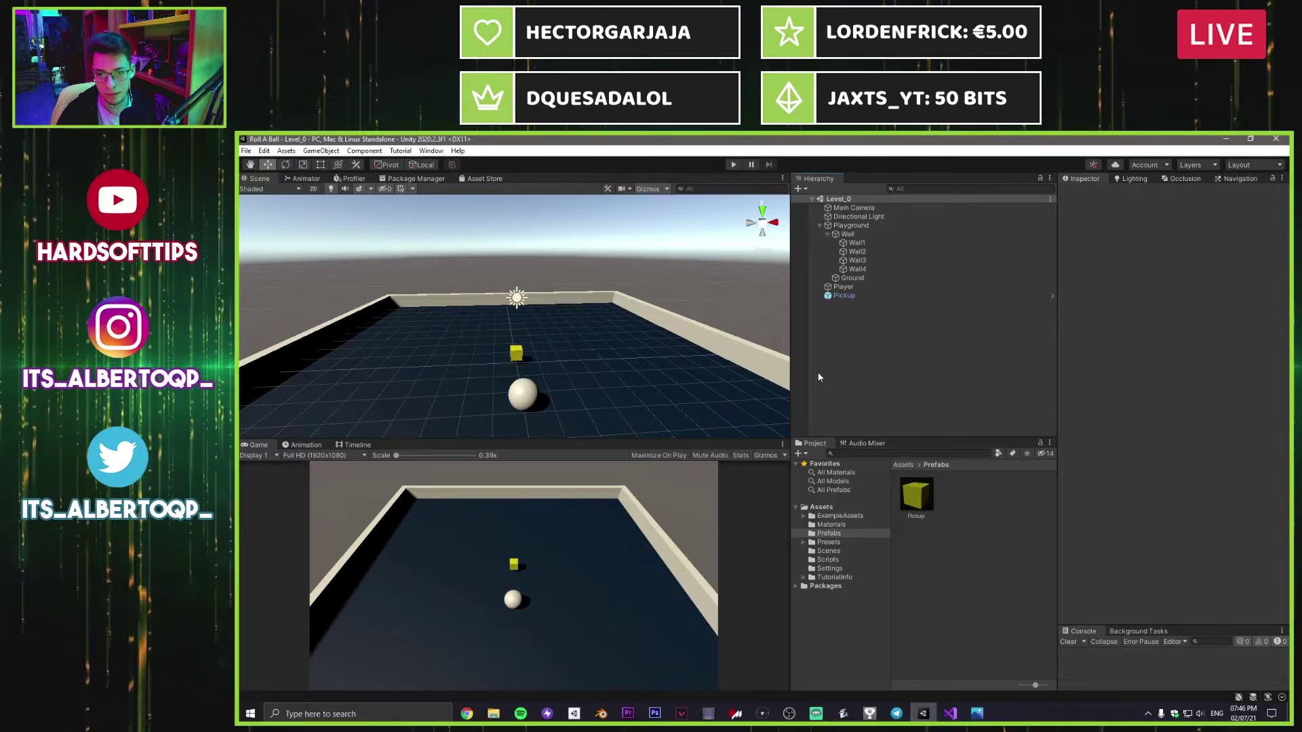
Step: Open the RollABall.PNG reference picture in Photos, examine the circular pickup layout and return to Unity
key("w")
right_click_drag(556, 277, 598, 287)
left_click(977, 713)
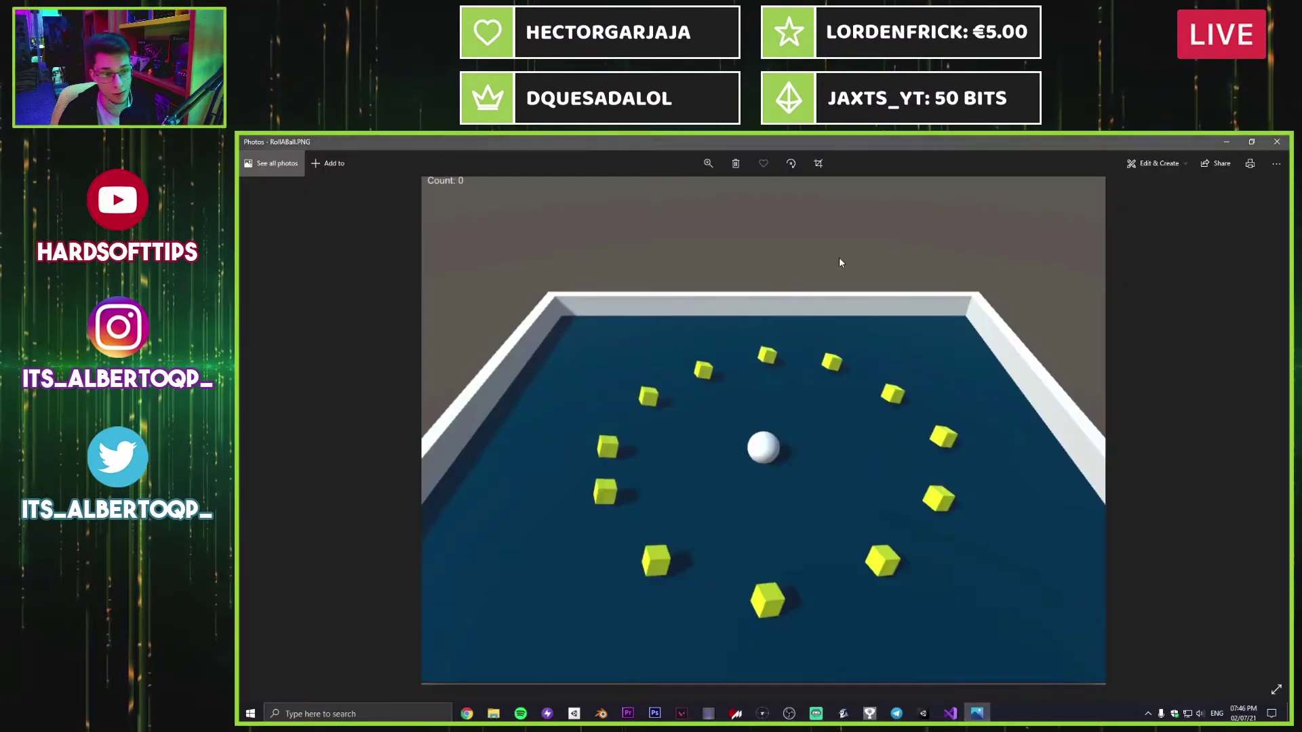
left_click(1225, 140)
Step: Set the base map colour of the Pickup prefab's material to pure yellow, FFFF00
right_click_drag(631, 339, 527, 351)
scroll(527, 352, "up", 3)
left_click(910, 500)
scroll(1166, 385, "down", 5)
left_click(1076, 431)
scroll(1156, 339, "down", 10)
left_click(1158, 226)
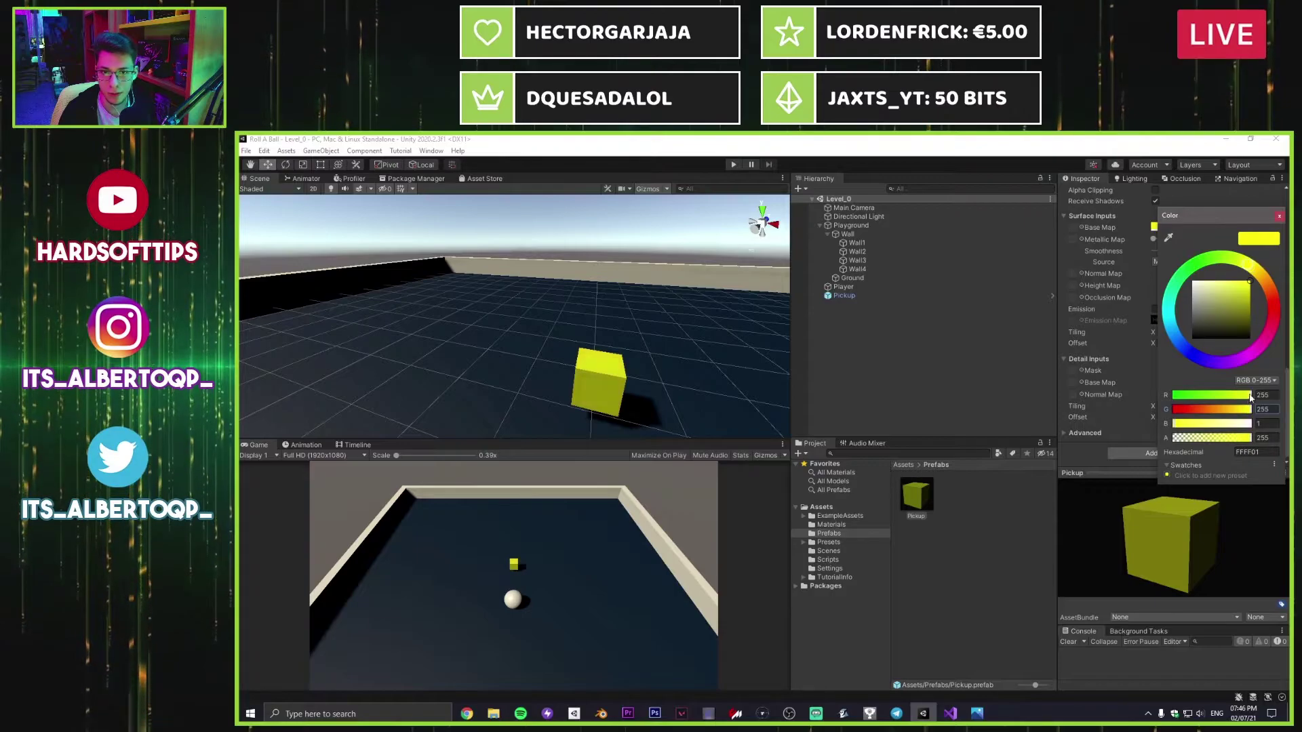
left_click(1279, 216)
mouse_move(668, 339)
right_mouse_down()
mouse_move(639, 343)
mouse_move(661, 360)
right_mouse_up()
left_click(1159, 228)
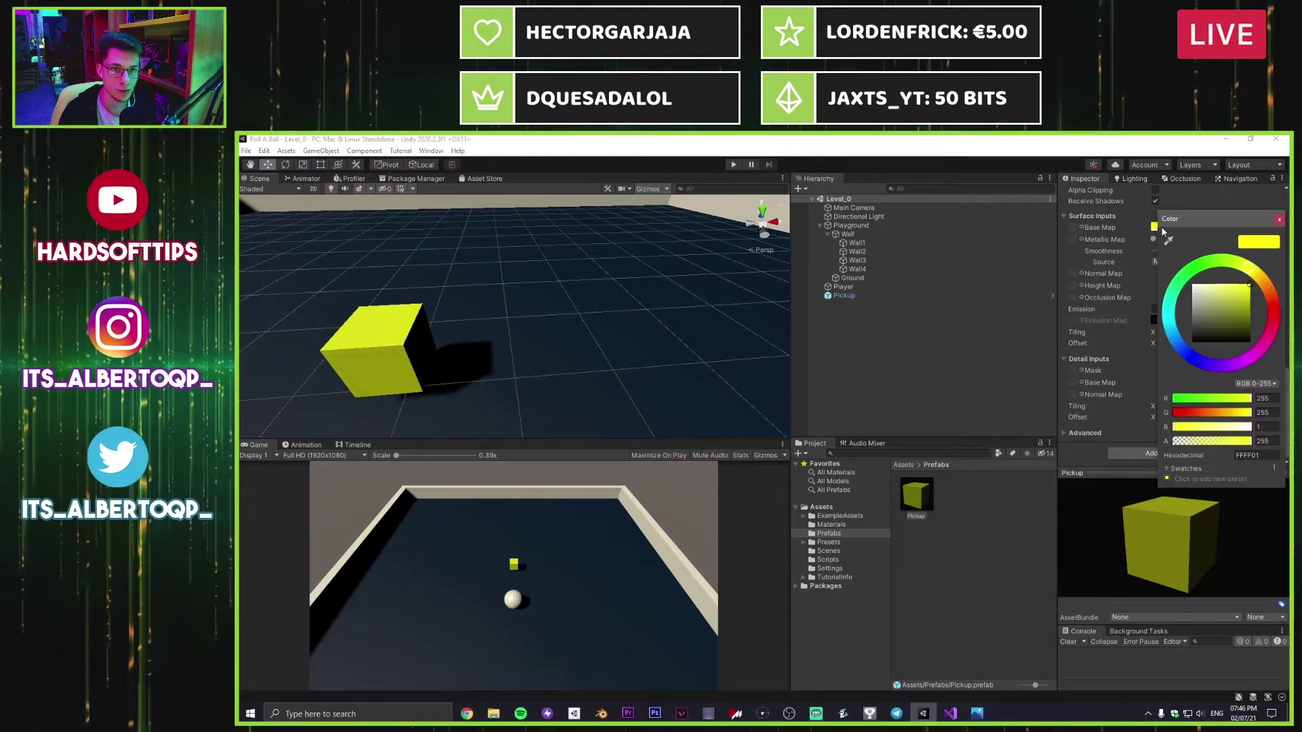
left_click_drag(1234, 306, 1249, 285)
left_click(1279, 219)
left_click(856, 348)
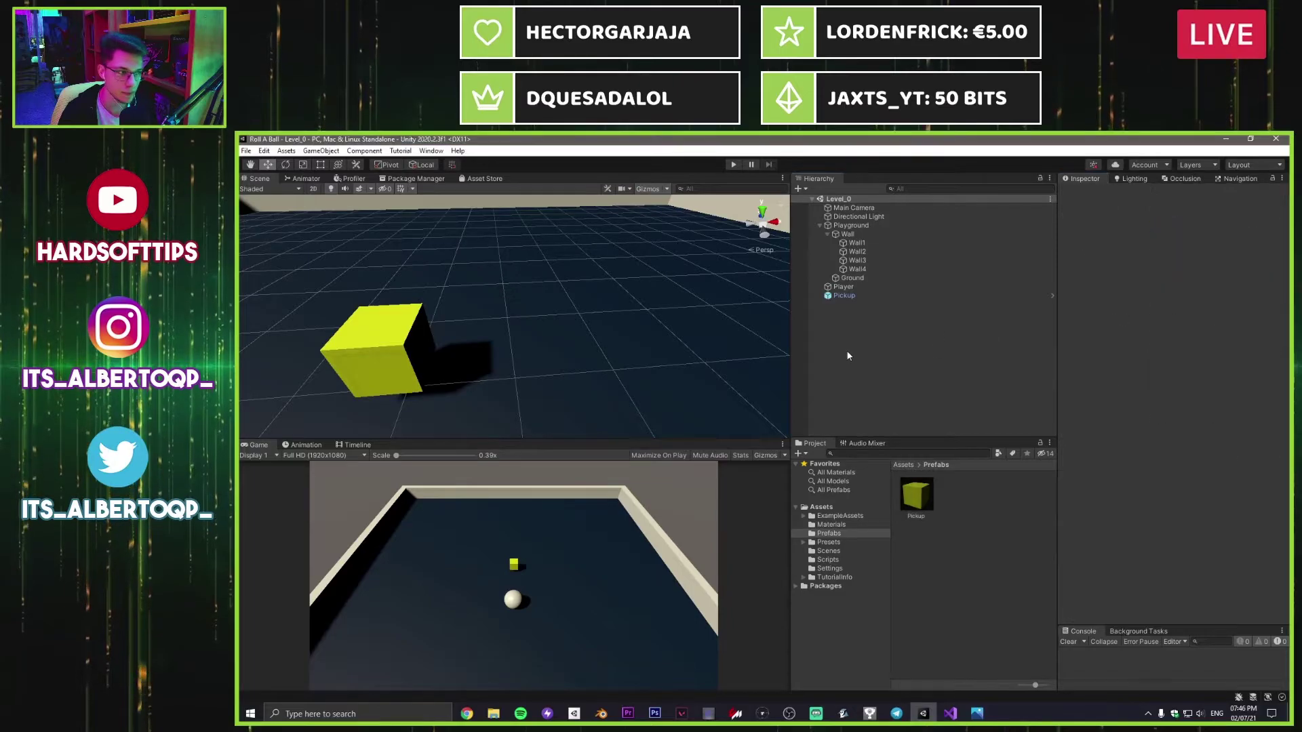
right_click_drag(622, 347, 548, 339)
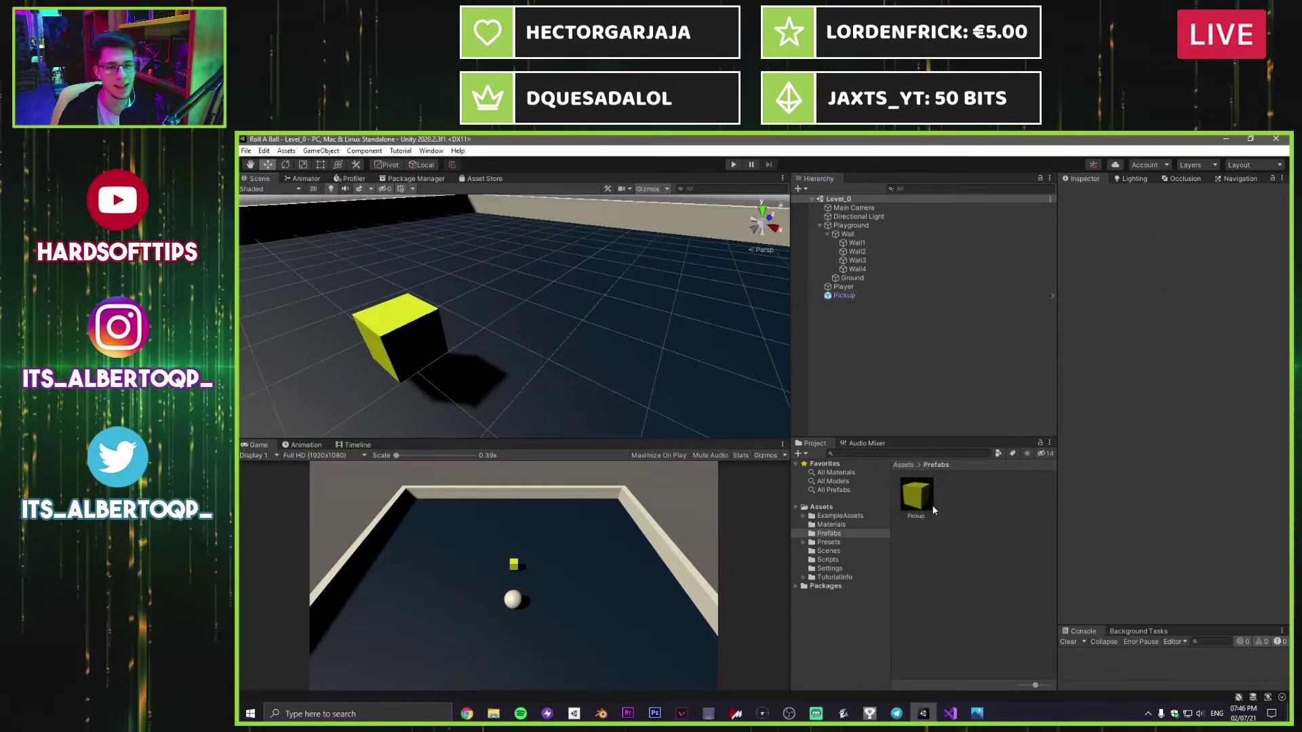
Step: Try recolouring the scene's Pickup material to white, check the instance's prefab overrides and undo the colour change
left_click(853, 297)
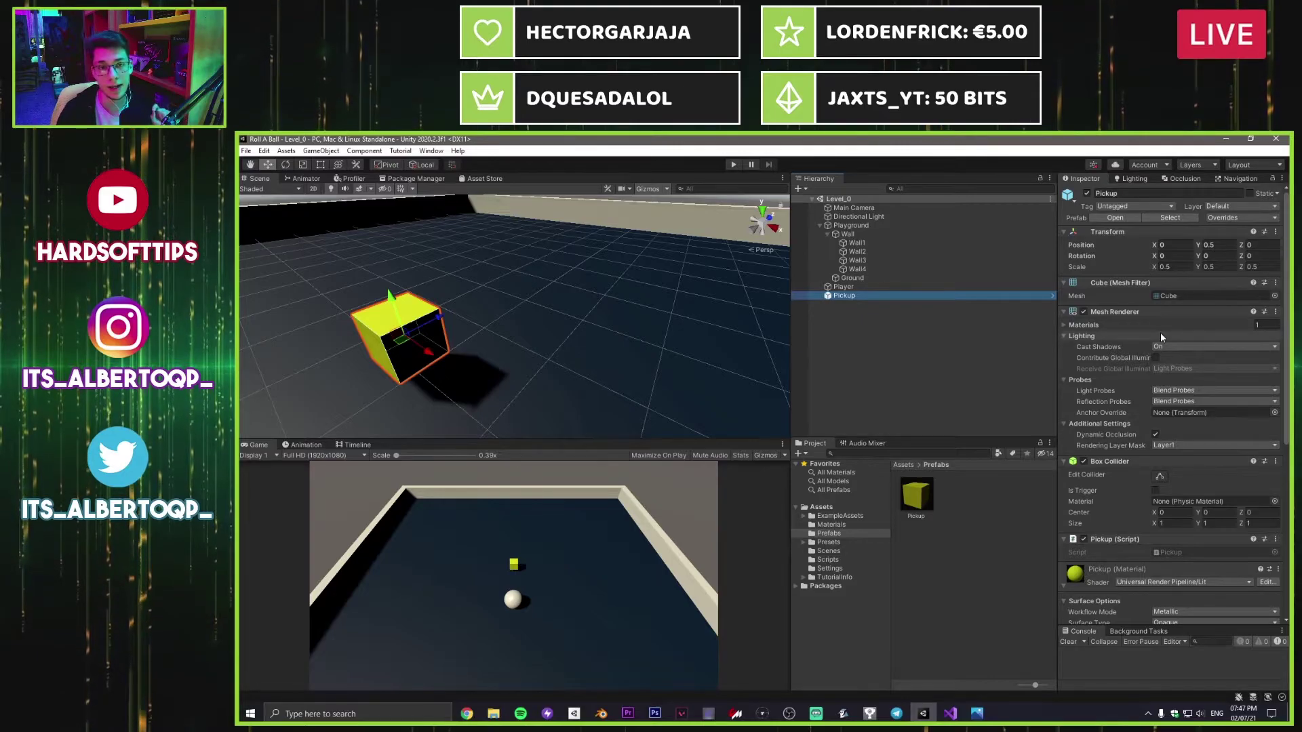
scroll(1164, 539, "down", 4)
left_click(1158, 484)
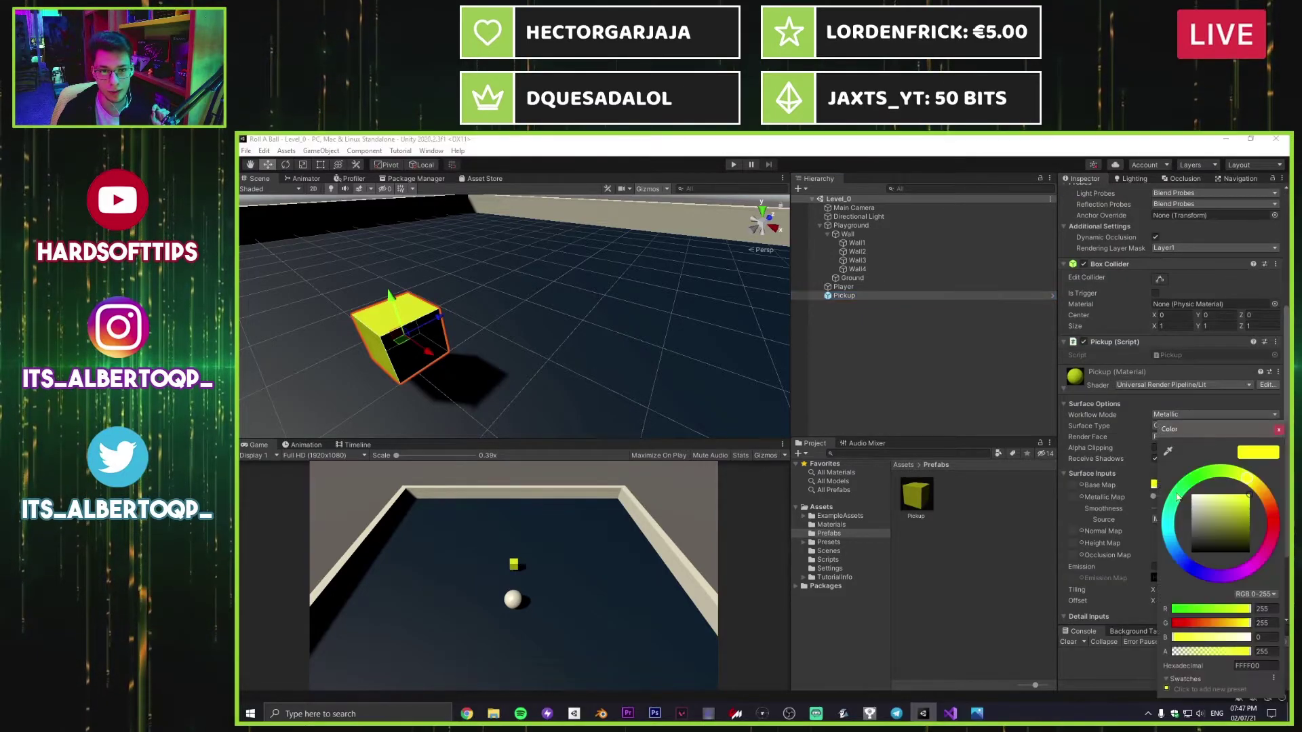
left_click_drag(1238, 490, 1188, 488)
left_click(1278, 430)
scroll(1146, 407, "up", 4)
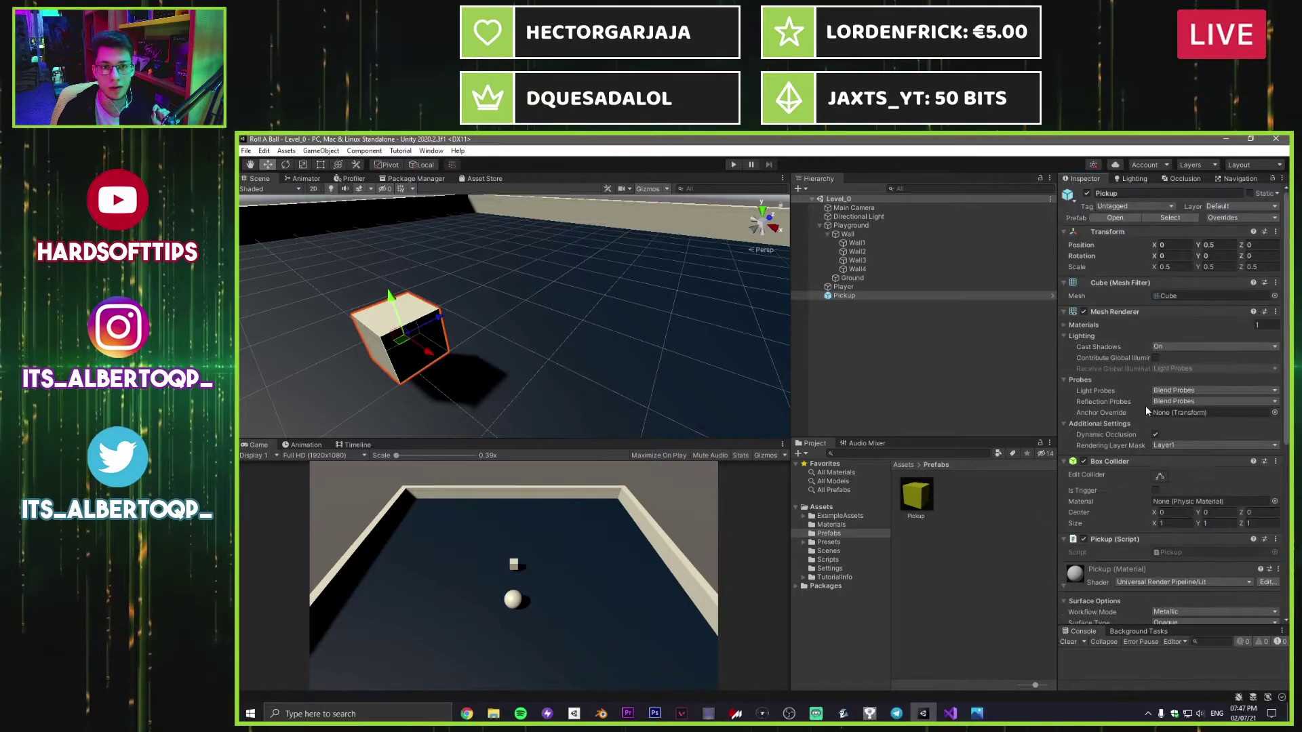
left_click(1236, 218)
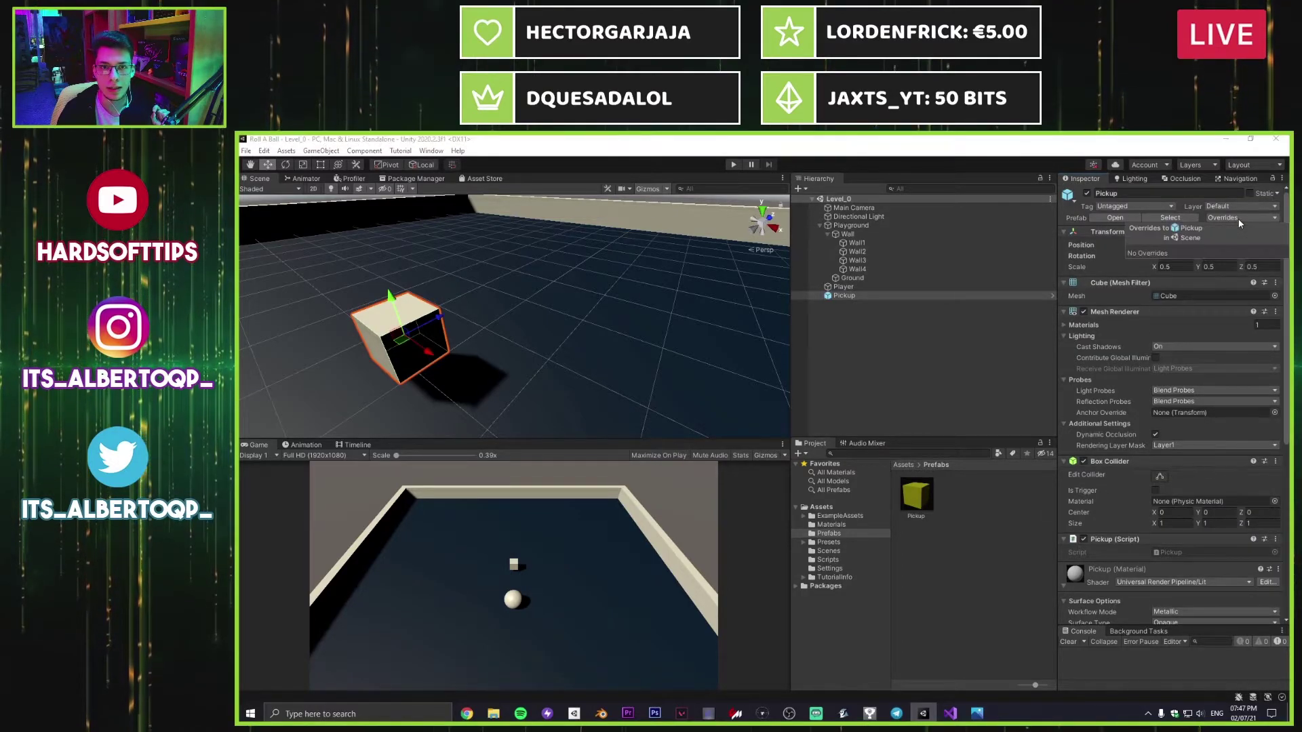
left_click(1107, 262)
key("ctrl+z")
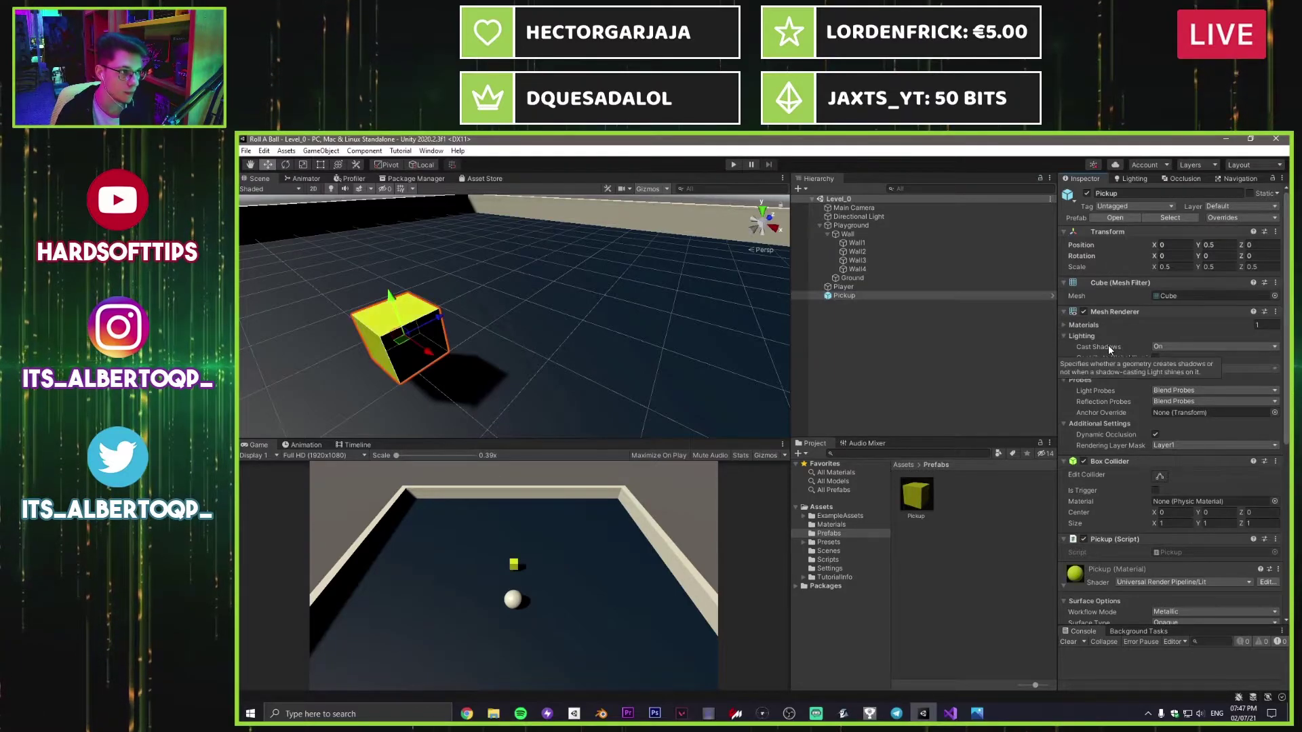
left_click(989, 499)
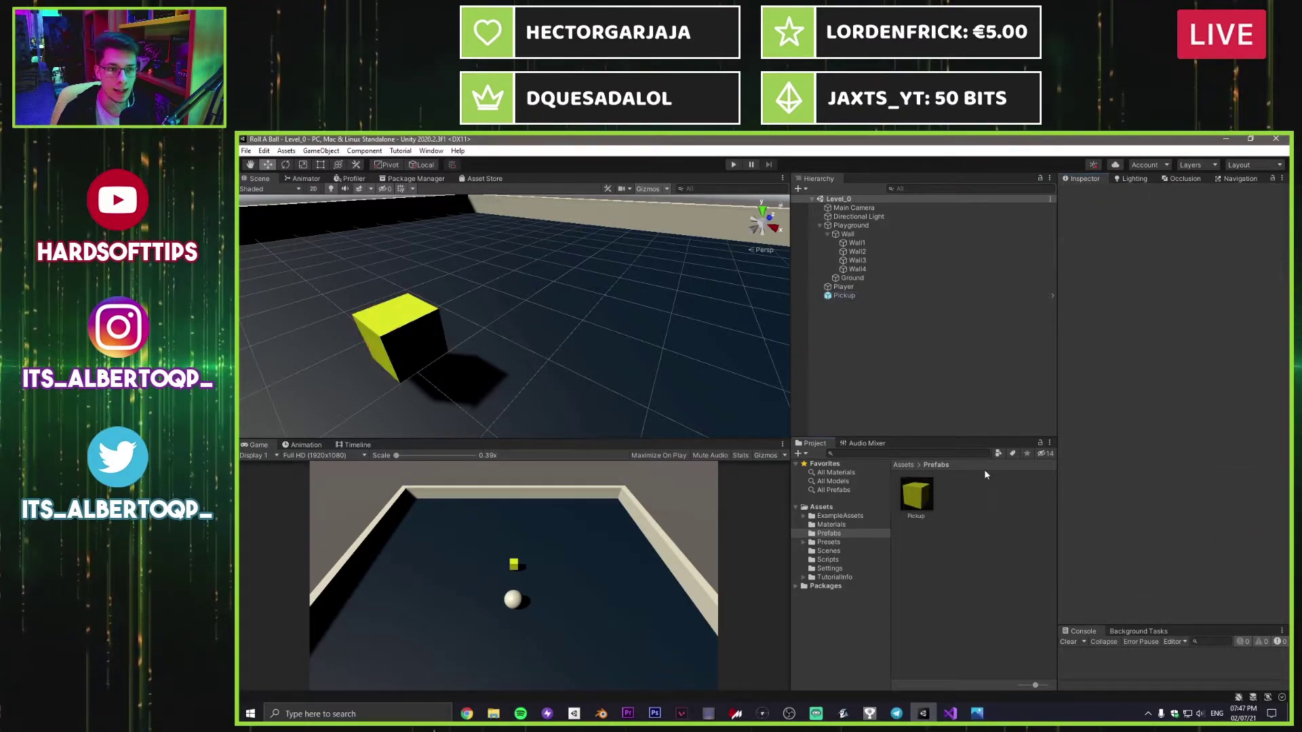
Step: Move the original Pickup cube towards the far wall, to Z position 5
left_click_drag(526, 368, 567, 367, "alt")
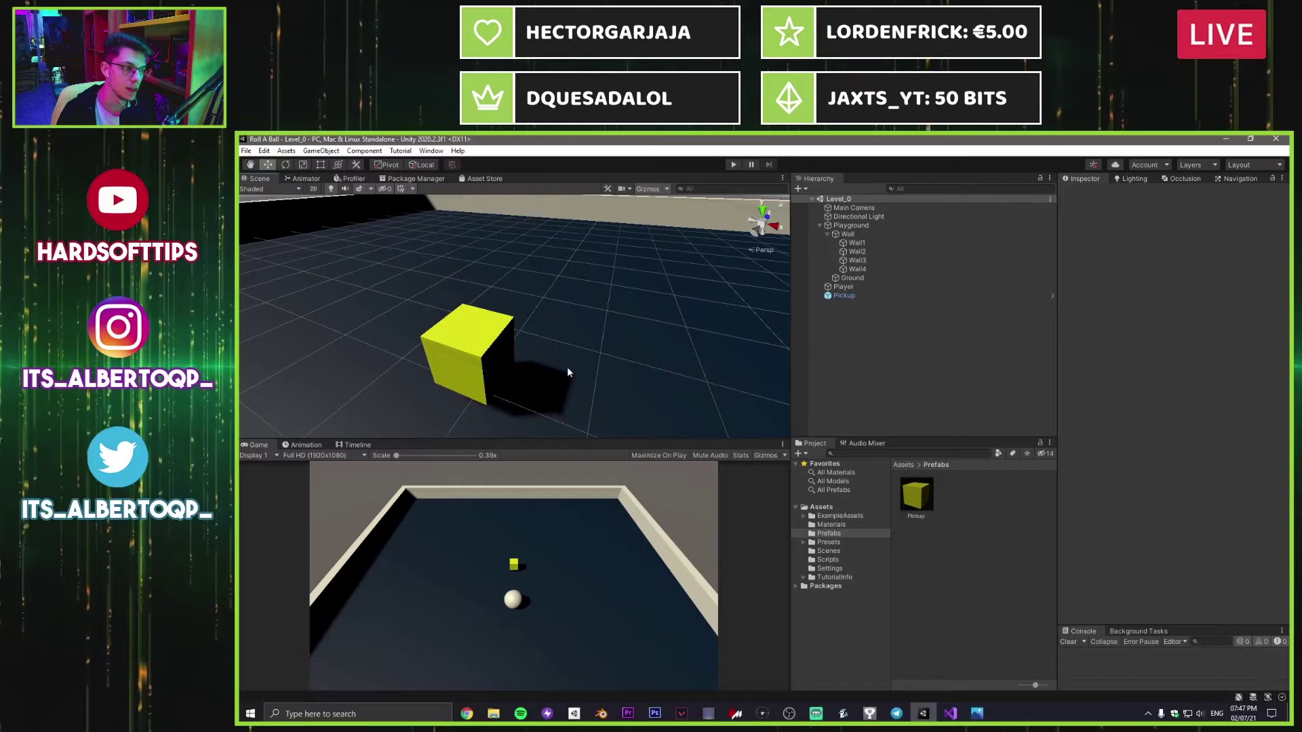
key("s")
right_click_drag(567, 367, 732, 378)
left_click(557, 334)
left_click_drag(497, 337, 416, 323)
right_click_drag(434, 352, 403, 358)
Step: Duplicate the Pickup cube and set the copy's Z position to -5
key("ctrl+d")
left_click(1247, 245)
type("-5")
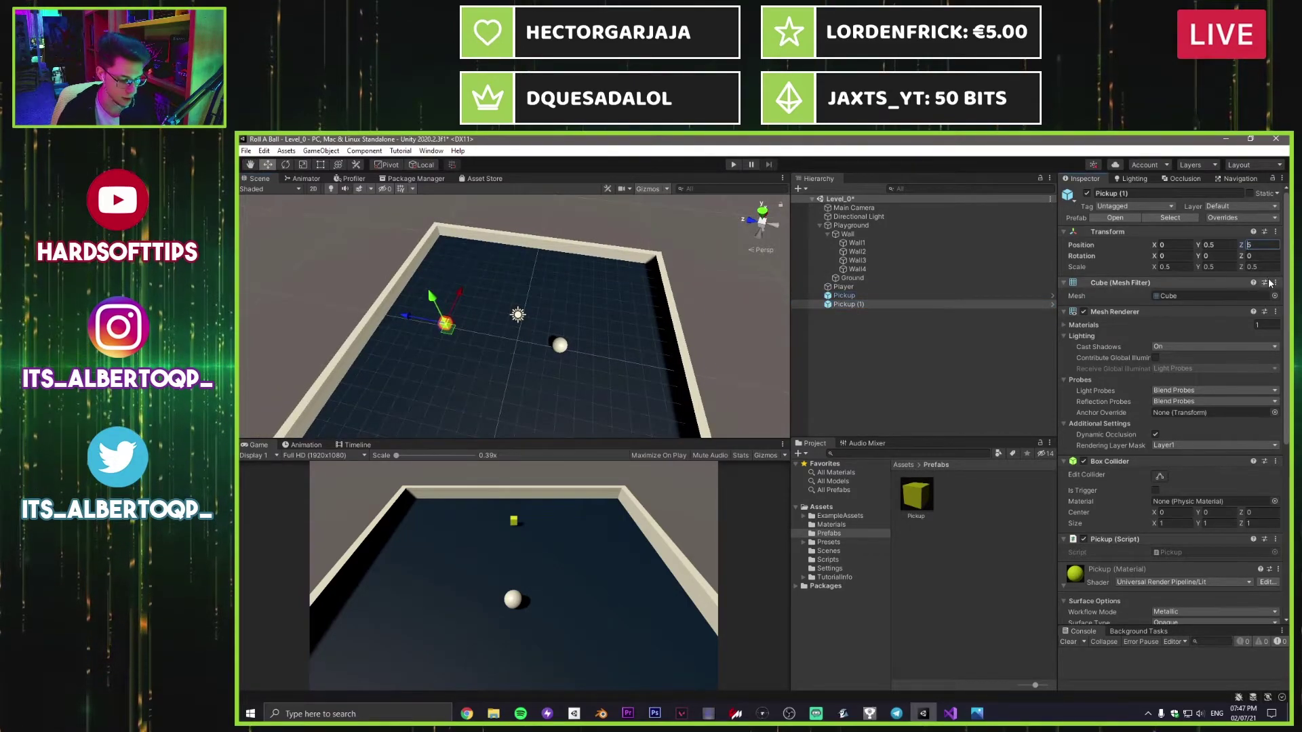
key("Return")
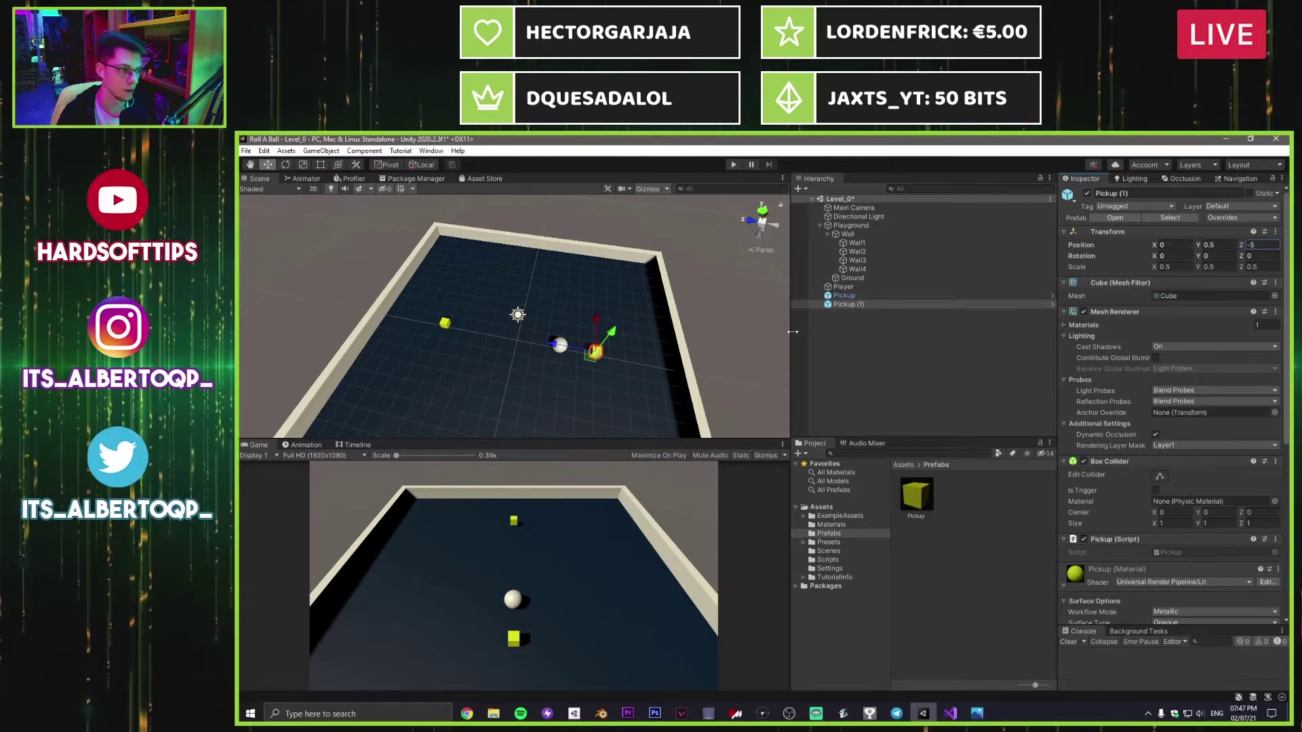
Step: Set the Player ball's Z position to 0
left_click(851, 306)
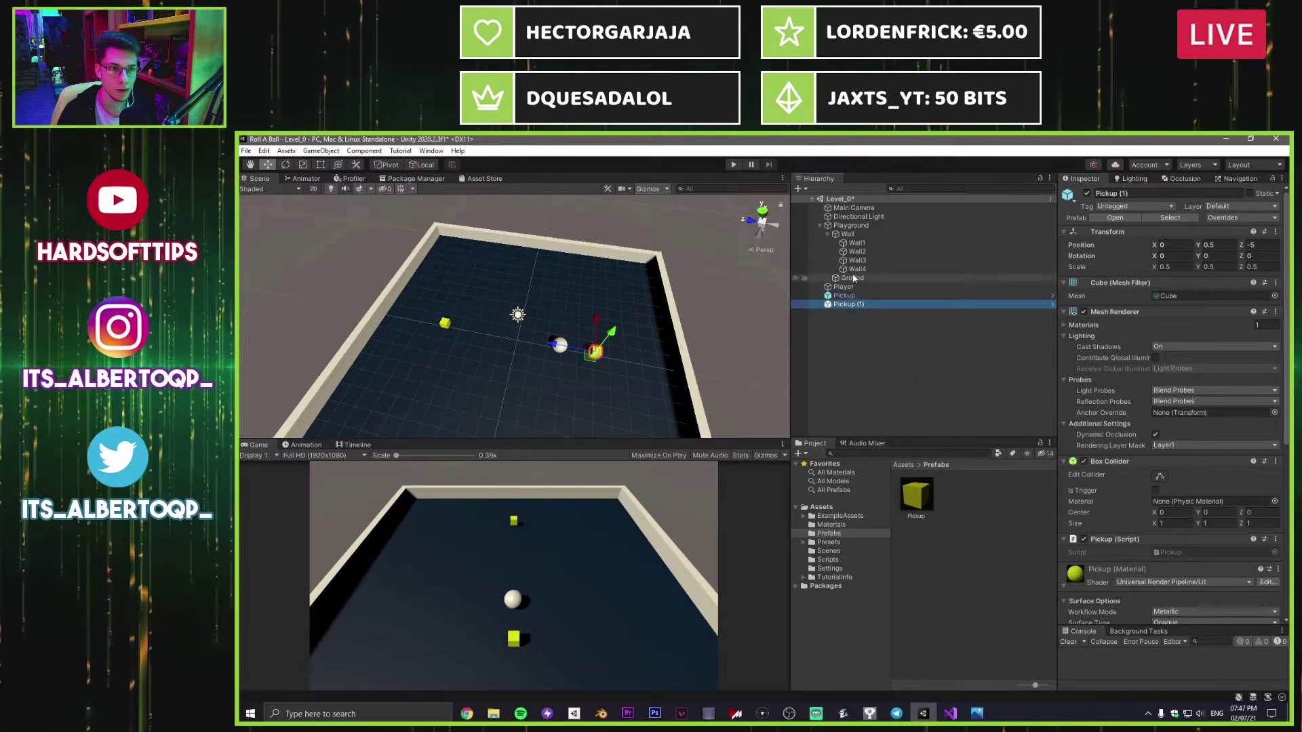
left_click(847, 289)
left_click(1258, 235)
type("0")
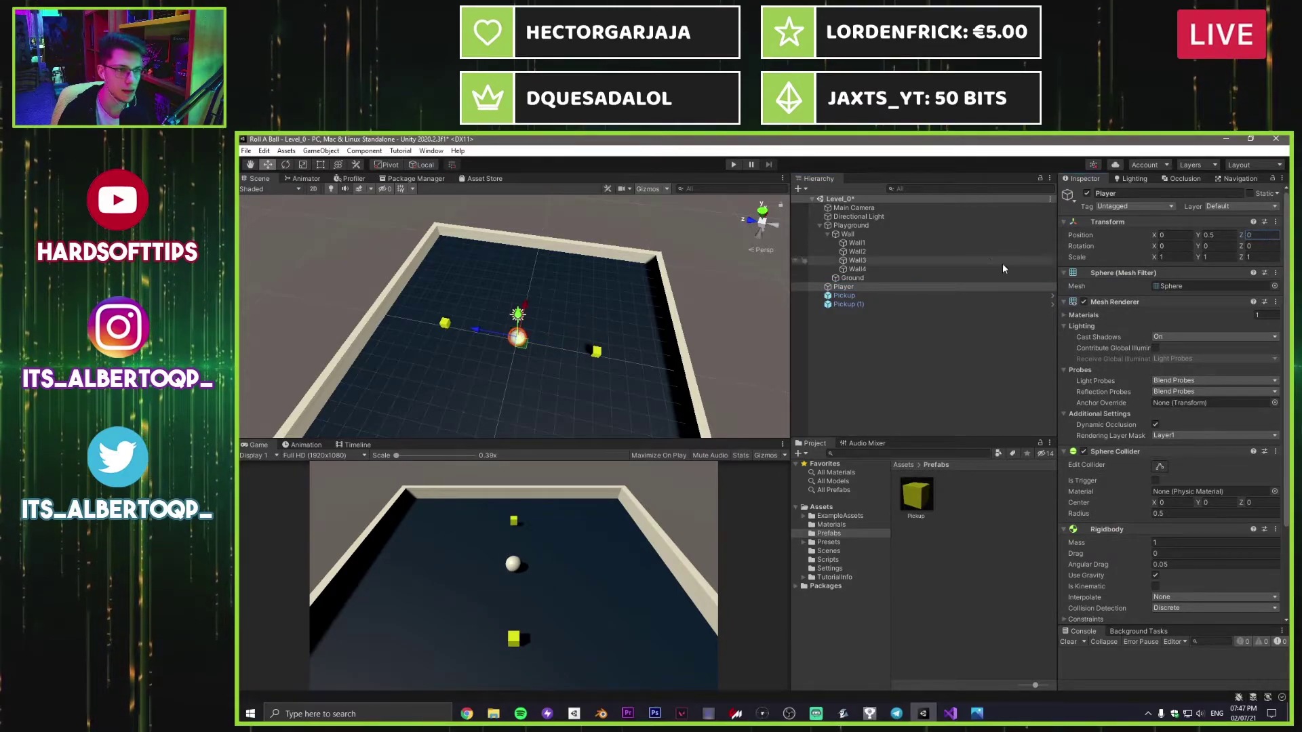
Step: Duplicate Pickup (1) twice and place the copies on opposite sides of the ball, level with it
left_click(876, 305)
left_click_drag(706, 319, 671, 339, "alt")
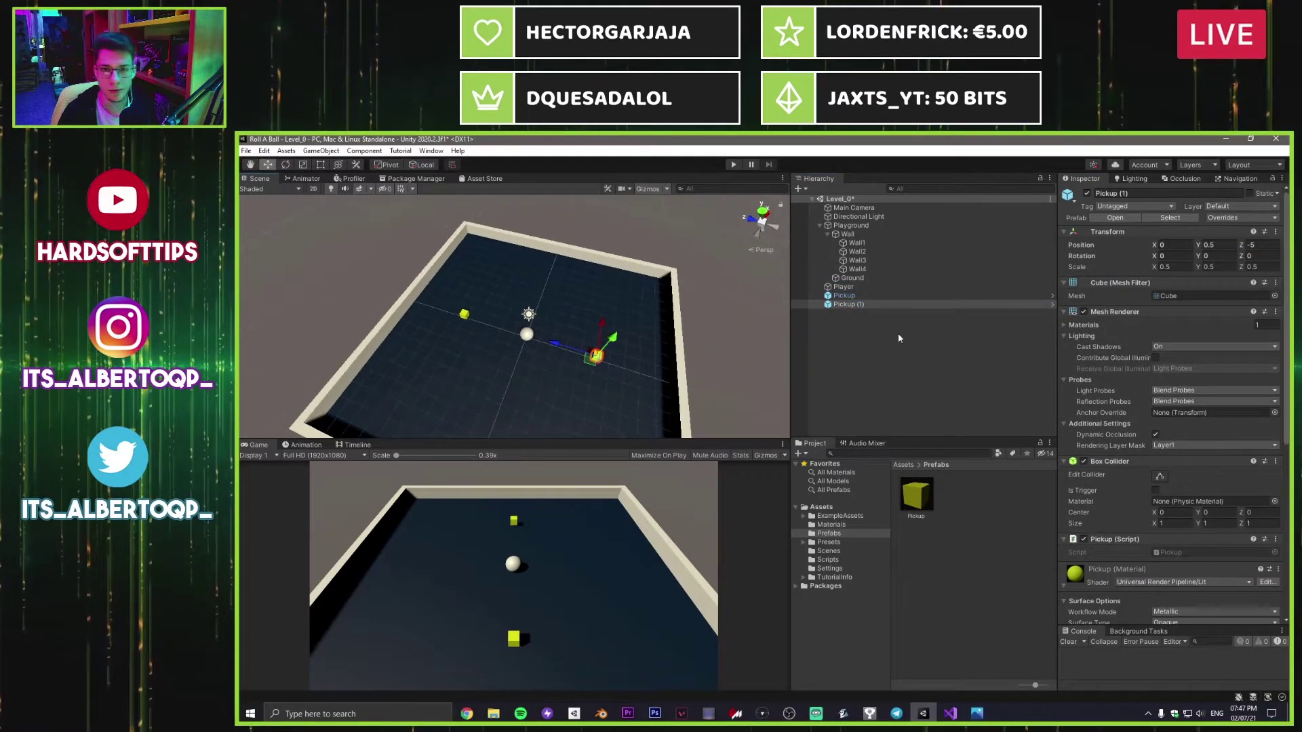
key("ctrl+d")
left_click_drag(553, 349, 479, 335)
left_click_drag(539, 305, 525, 371)
key("ctrl+d")
left_click_drag(627, 359, 408, 378, "alt")
scroll(503, 309, "up", 2)
left_click_drag(503, 309, 472, 255, "alt")
Step: Add three Pickup copies in an arc between the left and far cubes, two at X -3, Z 3.75 and X -1.75, Z 4.75
key("ctrl+d")
mouse_move(530, 292)
left_mouse_down()
mouse_move(541, 295)
mouse_move(515, 297)
left_mouse_up()
key("ctrl+d")
left_click_drag(480, 256, 539, 279)
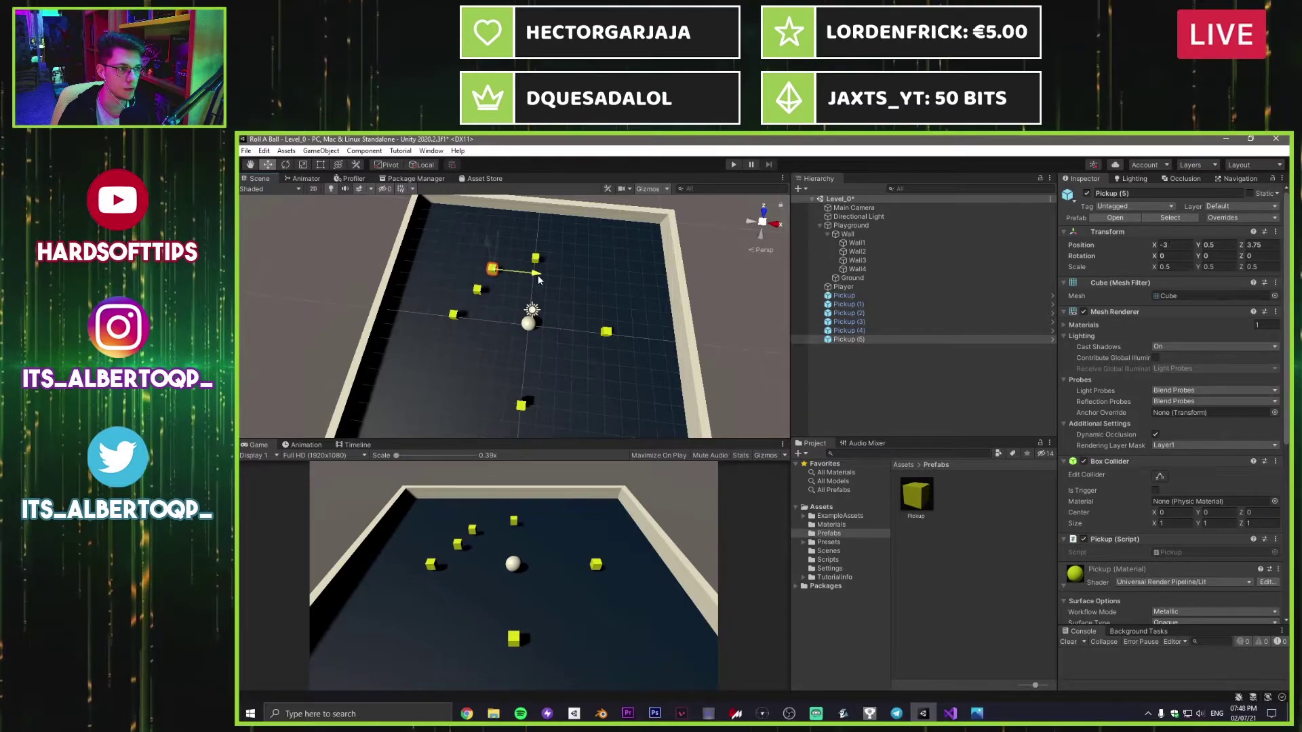
key("ctrl+d")
left_click_drag(498, 237, 503, 221)
left_click_drag(542, 260, 558, 263)
left_click_drag(518, 220, 519, 224)
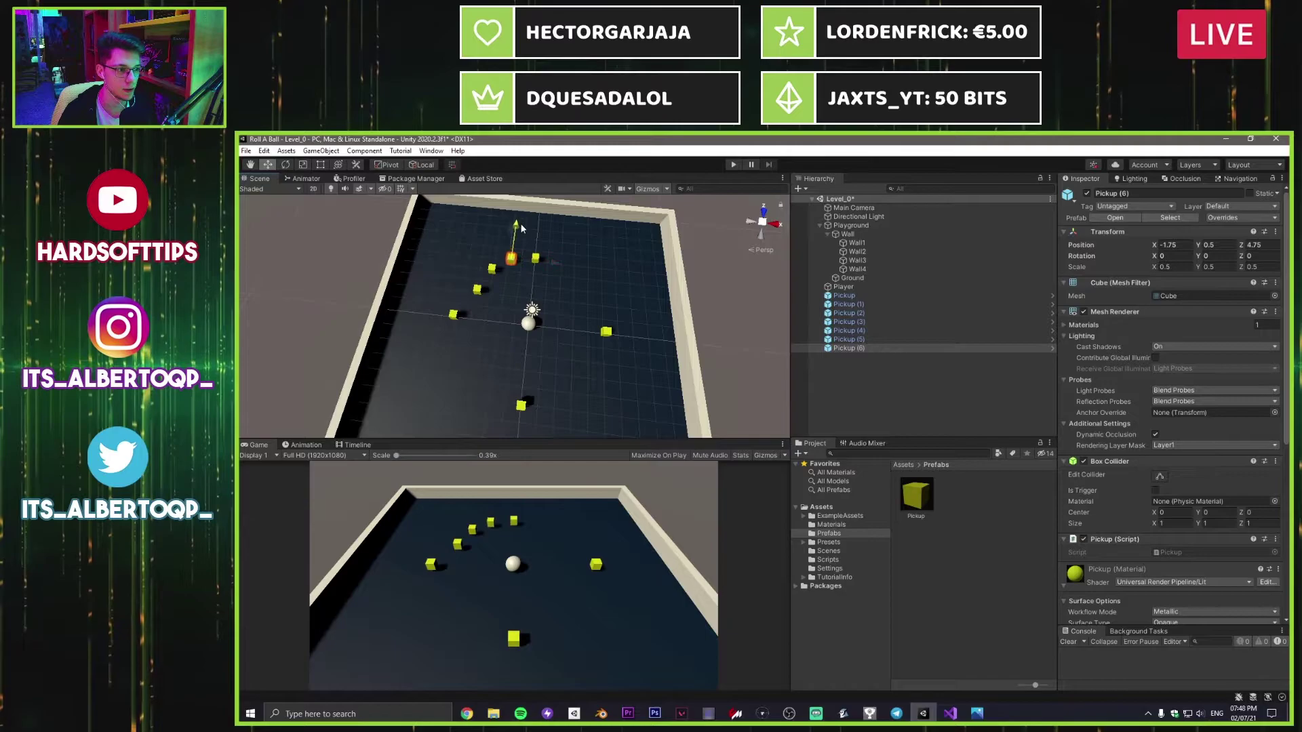
Step: Duplicate the arc cubes Pickup (4), (5) and (6) together three times and place the groups around the playground
left_click(849, 303, "shift")
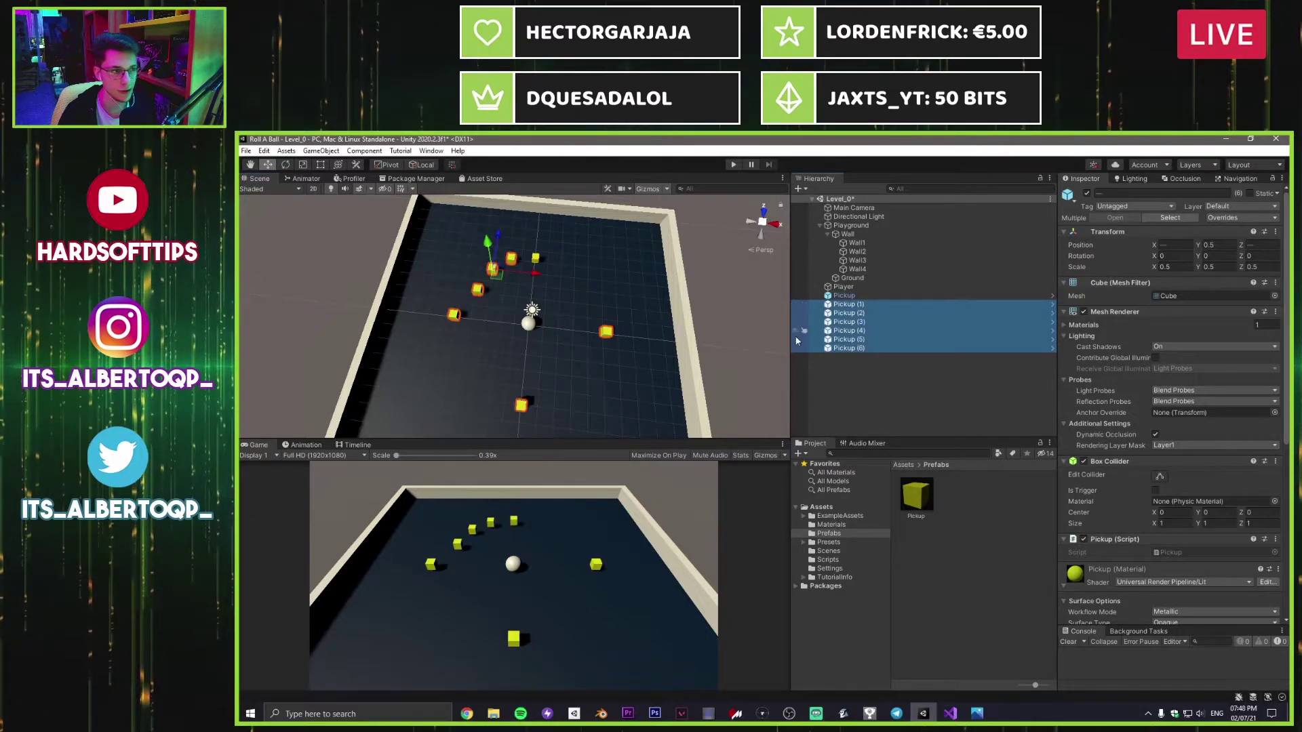
left_click(860, 348)
left_click(855, 315, "shift")
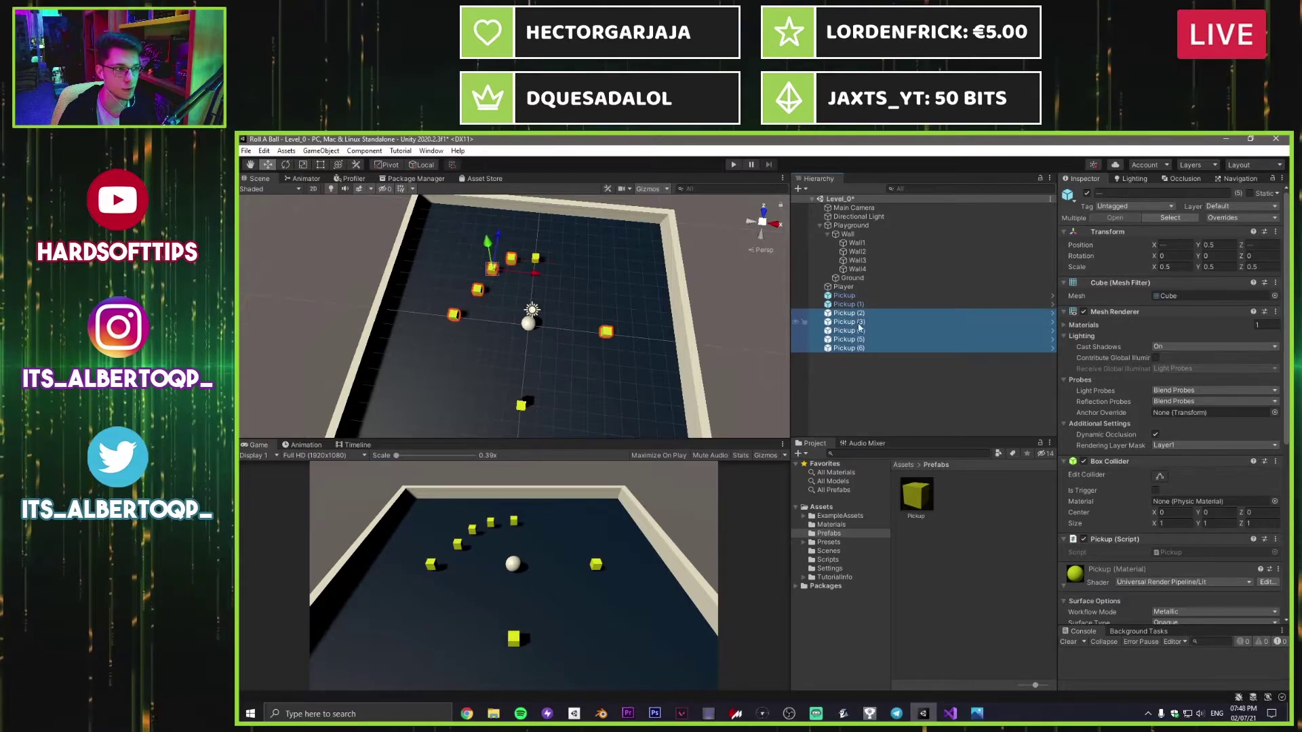
left_click(855, 314, "ctrl")
left_click(859, 323, "ctrl")
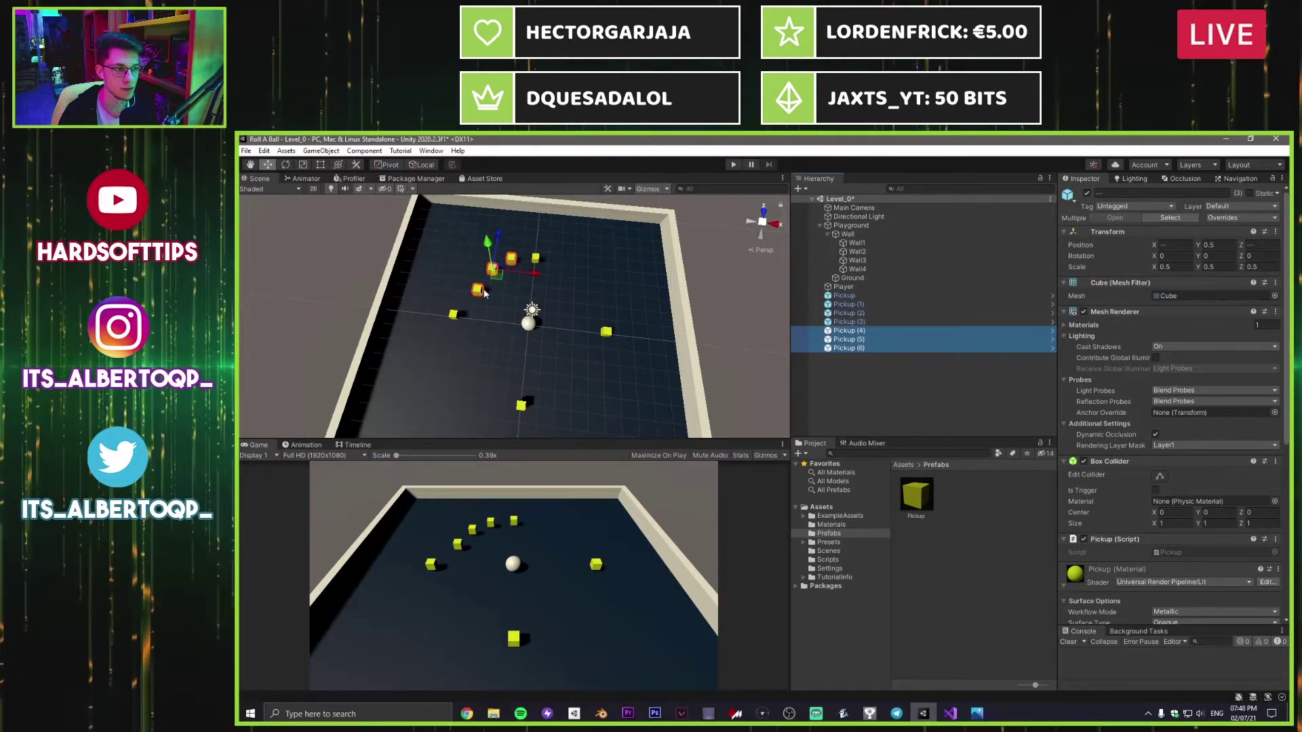
key("ctrl+d")
left_click_drag(542, 272, 644, 326)
key("ctrl+d")
key("ctrl+d")
Step: Delete the four surplus copies Pickup (10), (13), (14) and (15)
left_click(849, 304)
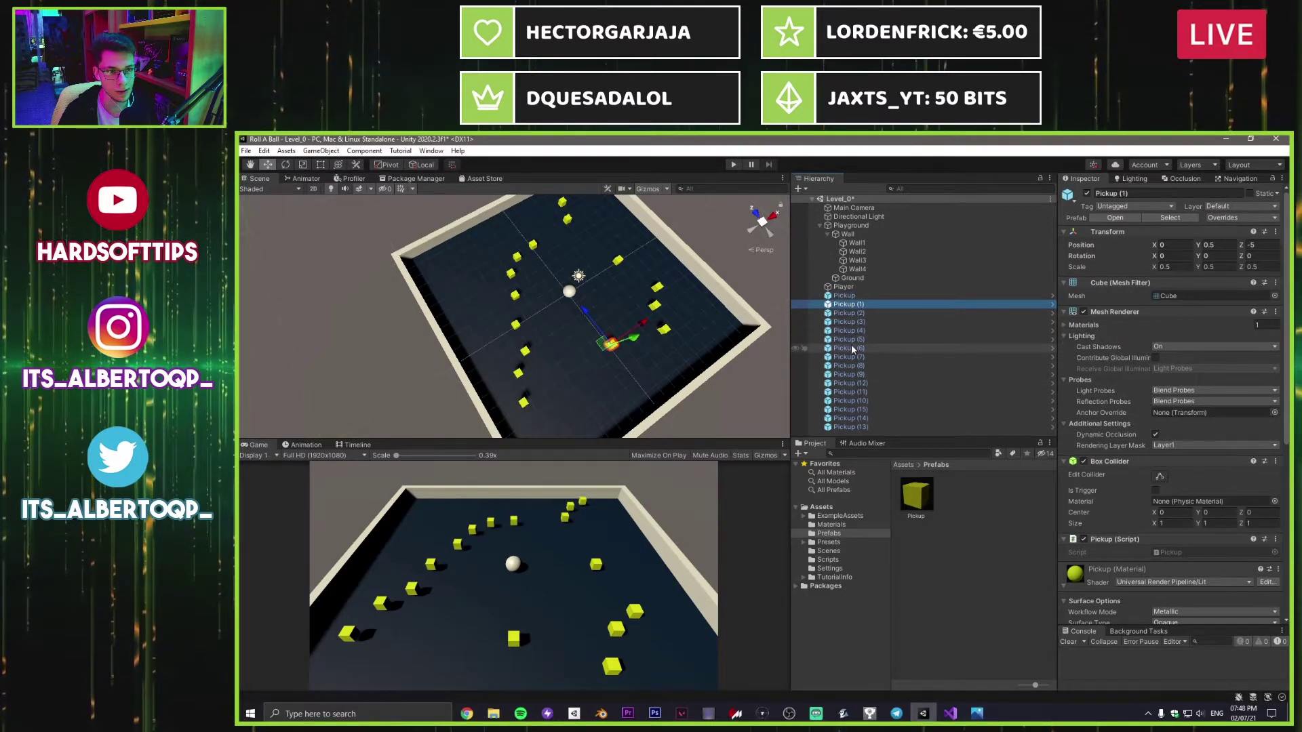
left_click(850, 401)
left_click(860, 428, "shift")
key("Delete")
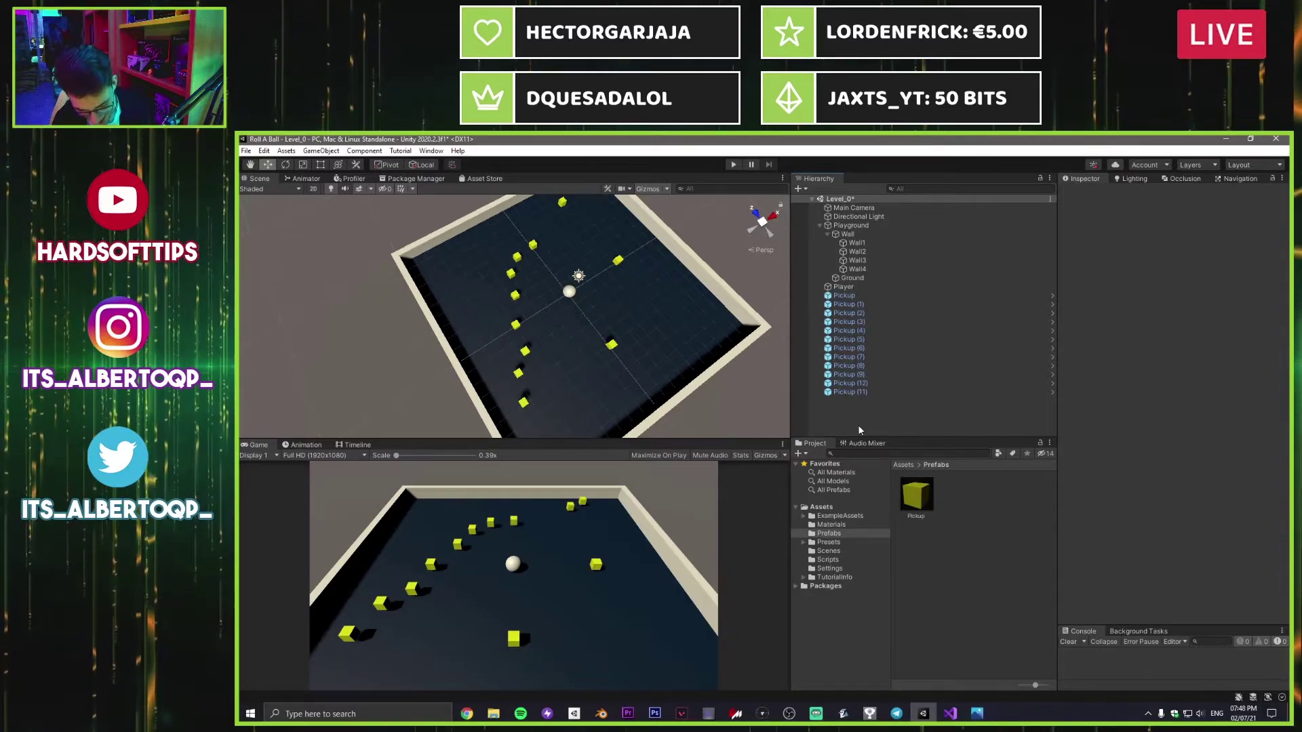
Step: Spread Pickup (7) and the two cubes beside it apart along the near side of the playground
left_click(523, 407)
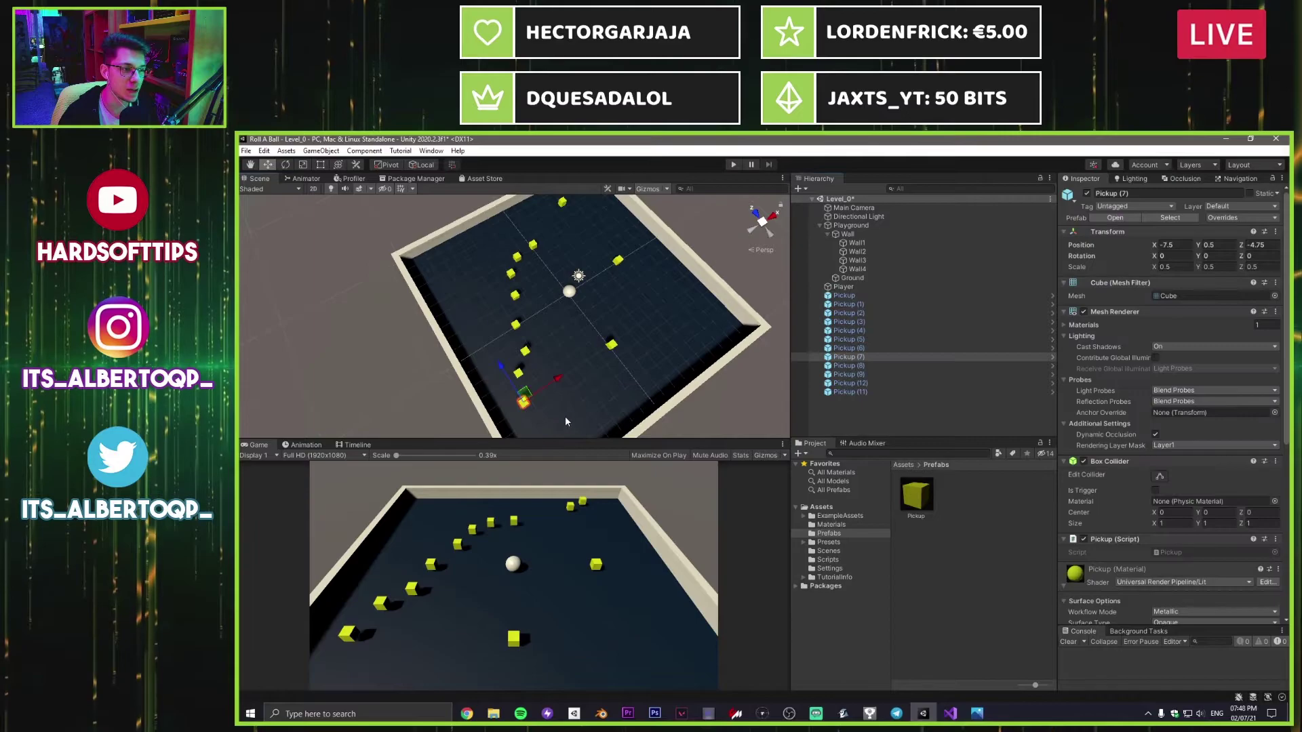
left_click_drag(557, 401, 695, 301)
left_click(518, 376)
left_click_drag(496, 341, 618, 366)
left_click(545, 415)
left_click(526, 351)
mouse_move(502, 318)
left_mouse_down()
mouse_move(533, 366)
mouse_move(575, 385)
mouse_move(499, 343)
left_mouse_up()
Step: Move two of the arc cubes towards the playground's far-left corner, with Pickup (5) at X -3, Z 7.23
right_click_drag(551, 375, 526, 346)
left_click(524, 353)
left_click_drag(506, 316, 501, 256)
left_click(524, 353)
left_click(527, 326)
left_click(528, 306)
left_click(543, 269)
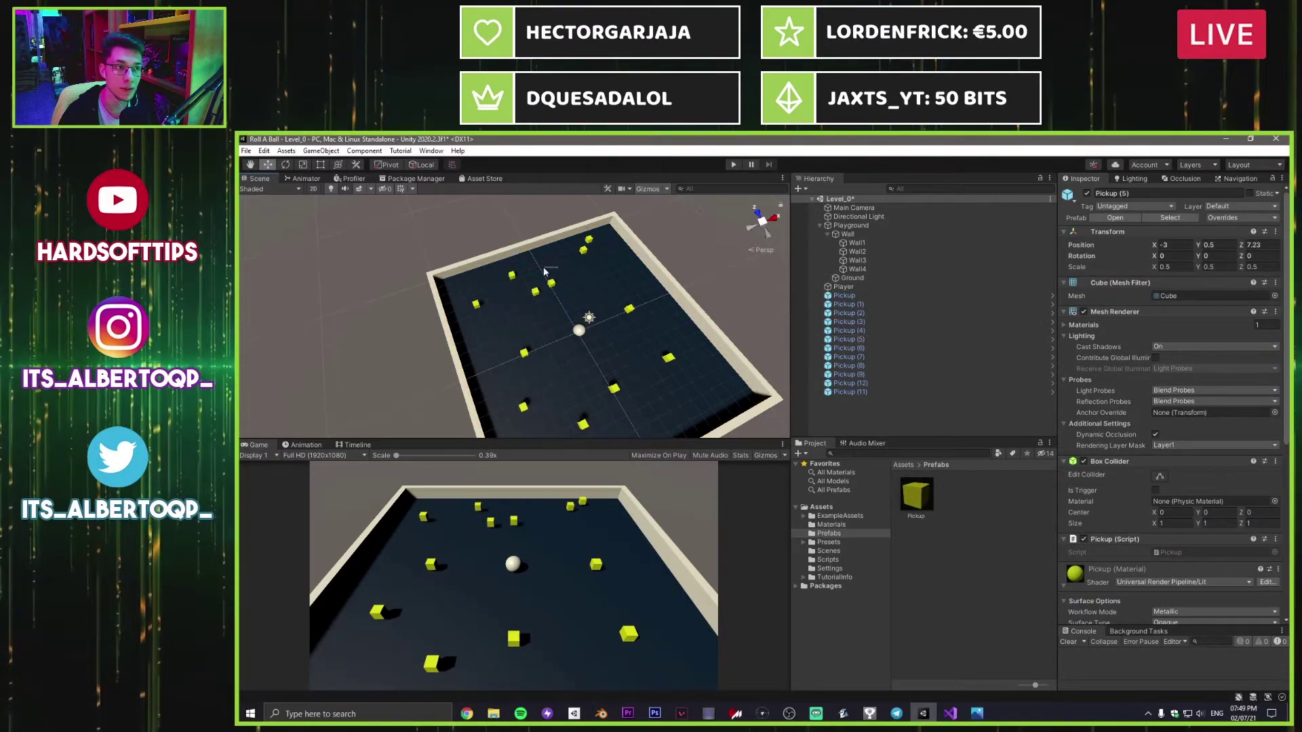
Step: Spread the remaining far-side Pickup cubes apart, placing Pickup (11) at X 1.91, Z 7.25
left_click(536, 292)
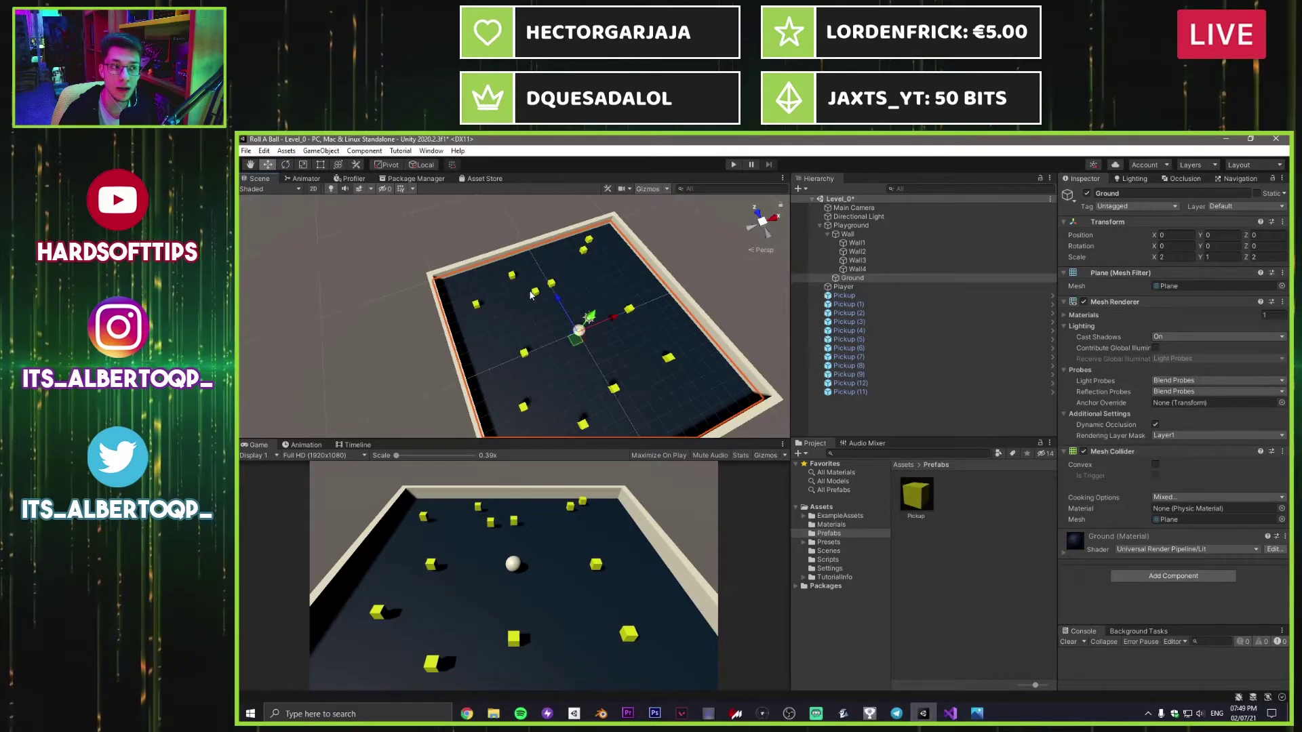
left_click(534, 292)
left_click_drag(517, 262, 593, 247)
left_click(552, 285)
left_click(589, 239)
left_click(583, 251)
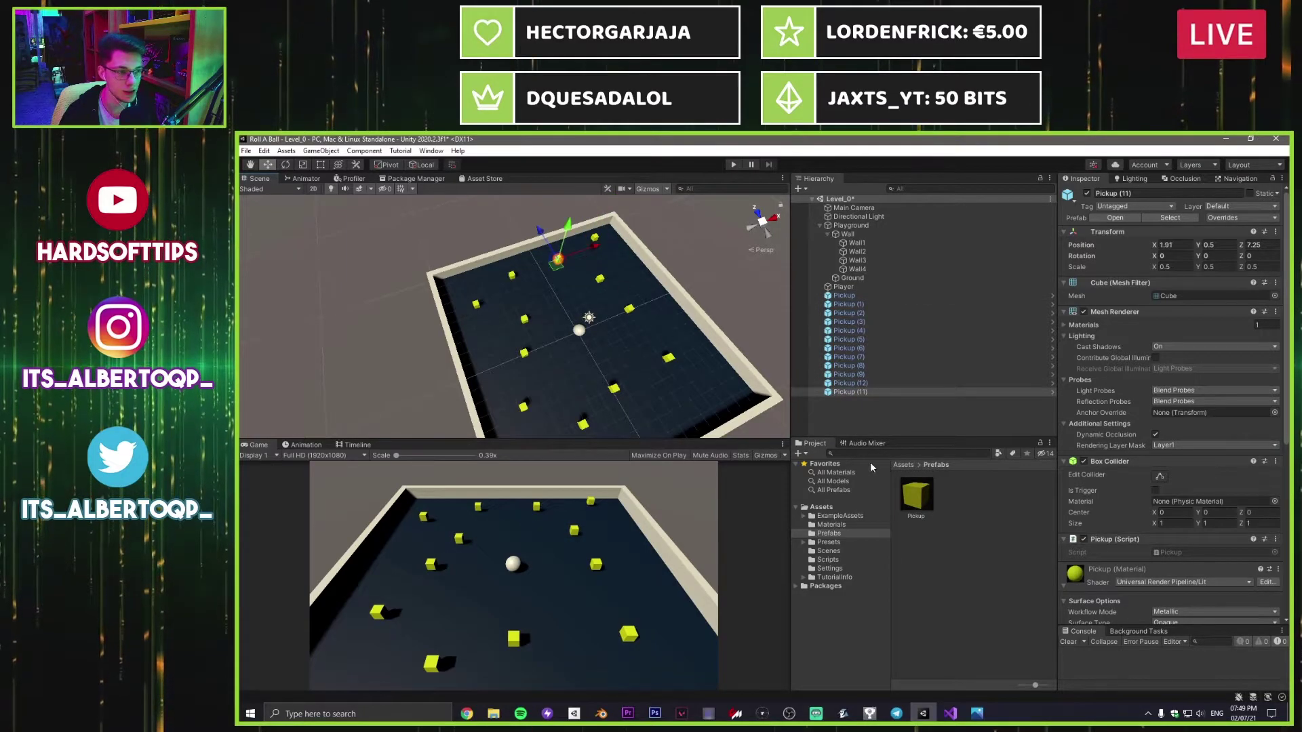
Step: Save the scene, play-test rolling the ball among the rotating pickups and stop play mode
left_click(869, 423)
key("ctrl+s")
left_click(733, 164)
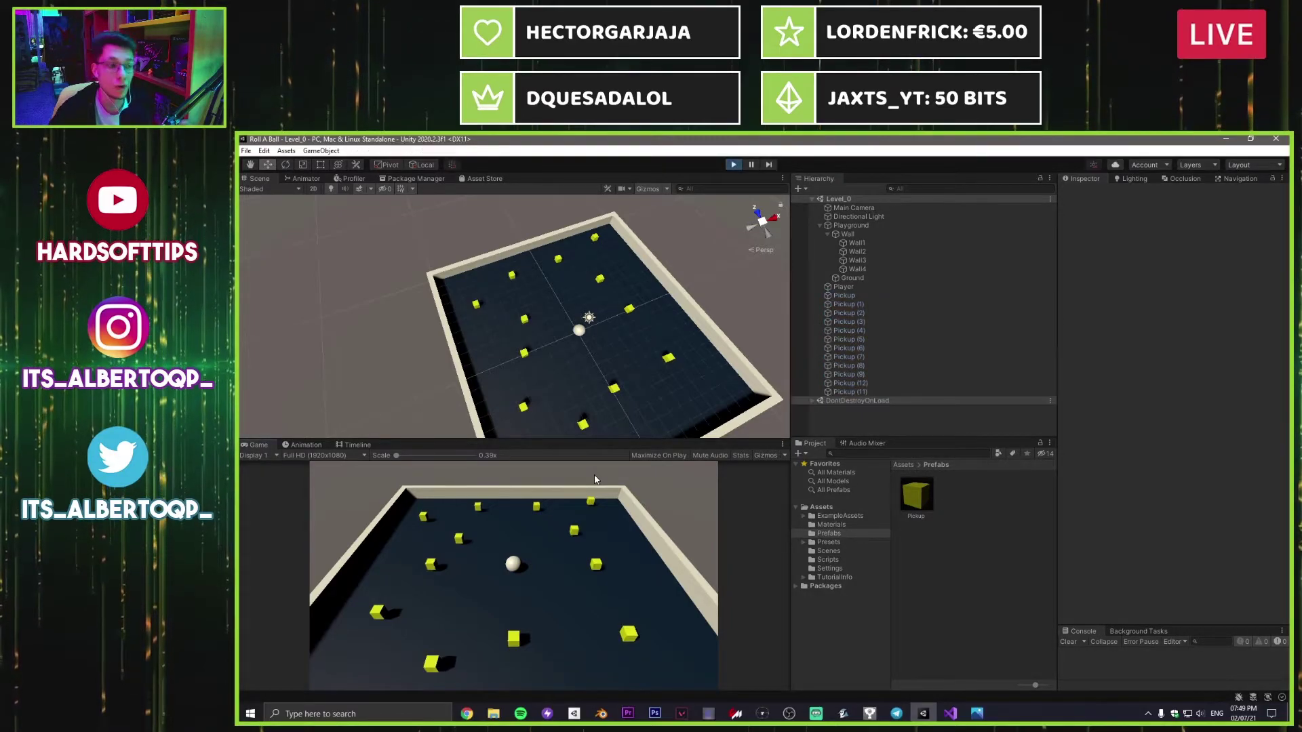
key("s")
key("d")
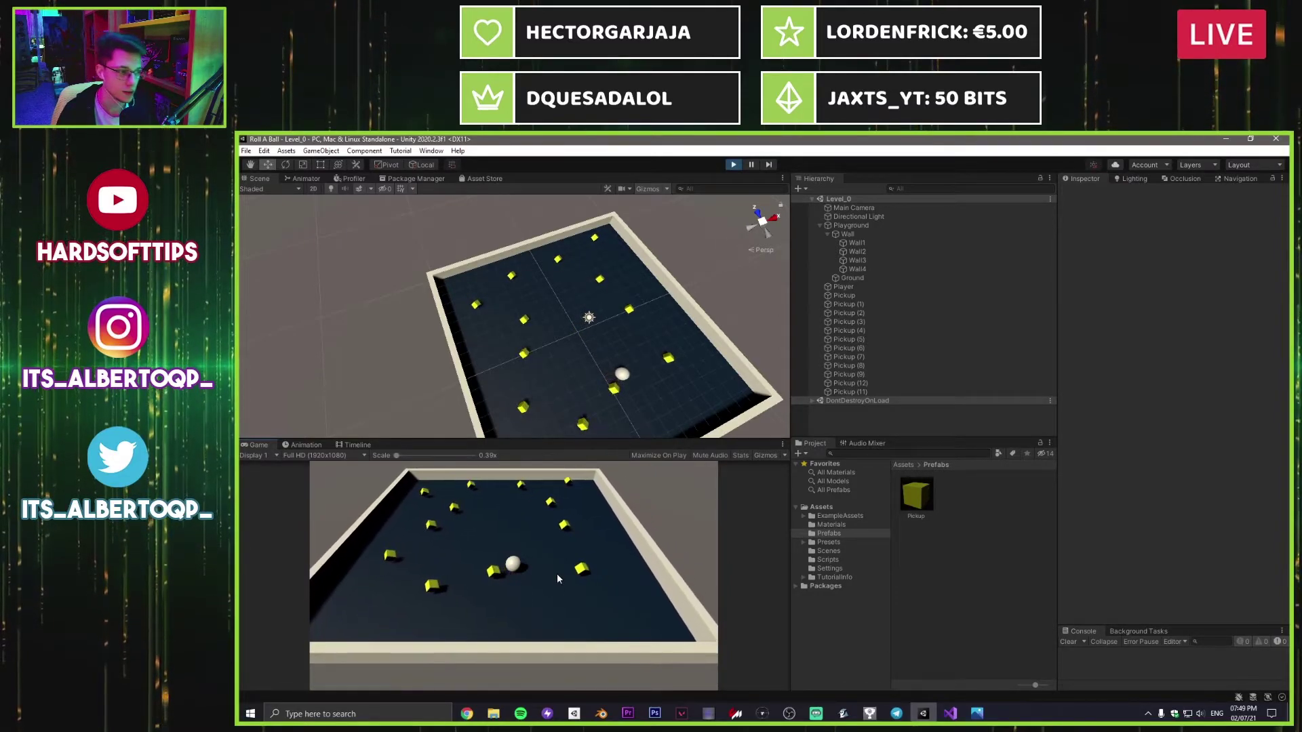
key("d")
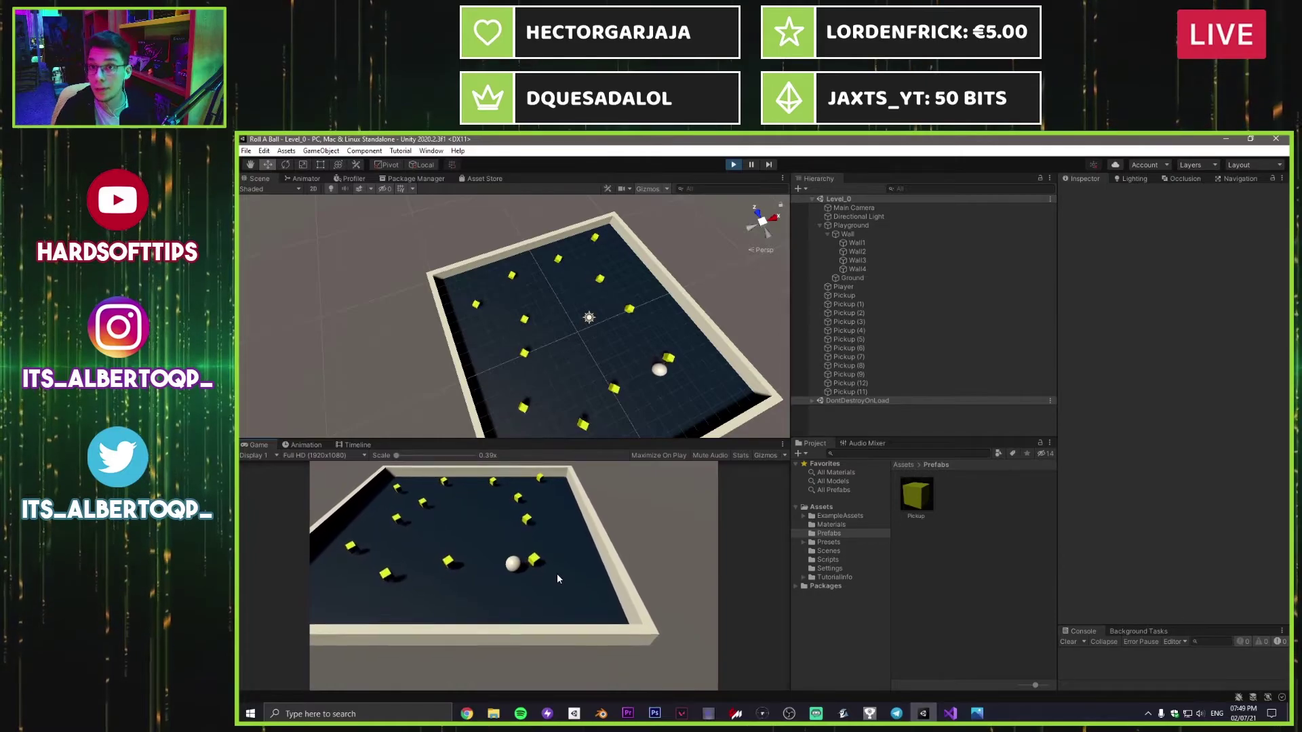
left_click(733, 165)
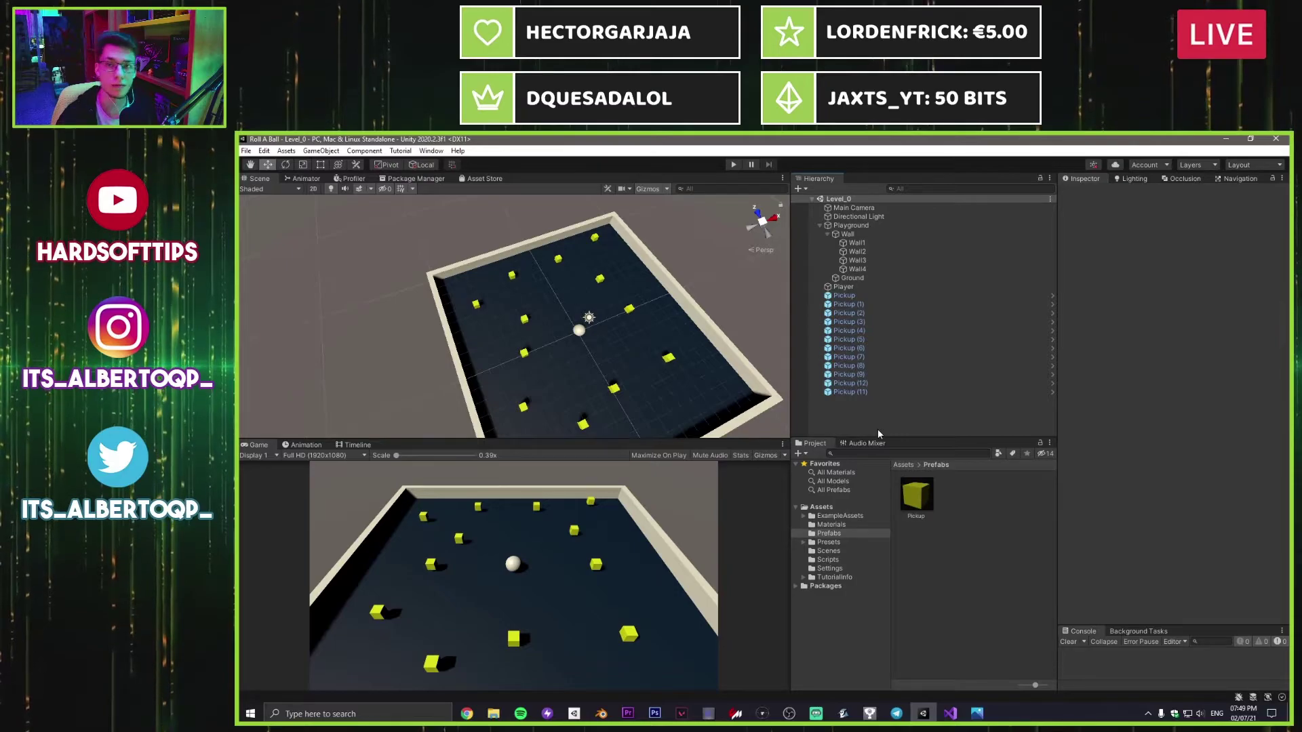
Step: Switch to Visual Studio and review the Start and FixedUpdate code in the PlayerMovement script
left_click(950, 713)
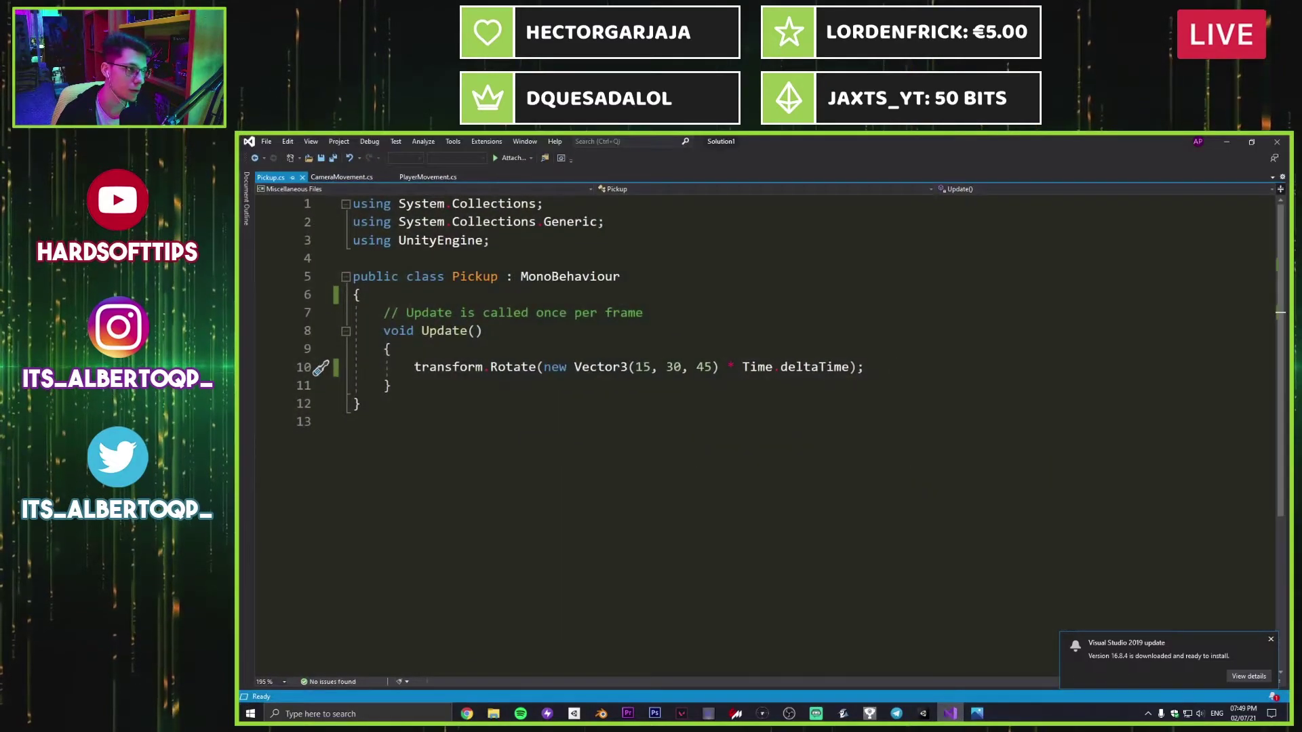
left_click(415, 177)
scroll(571, 483, "down", 5)
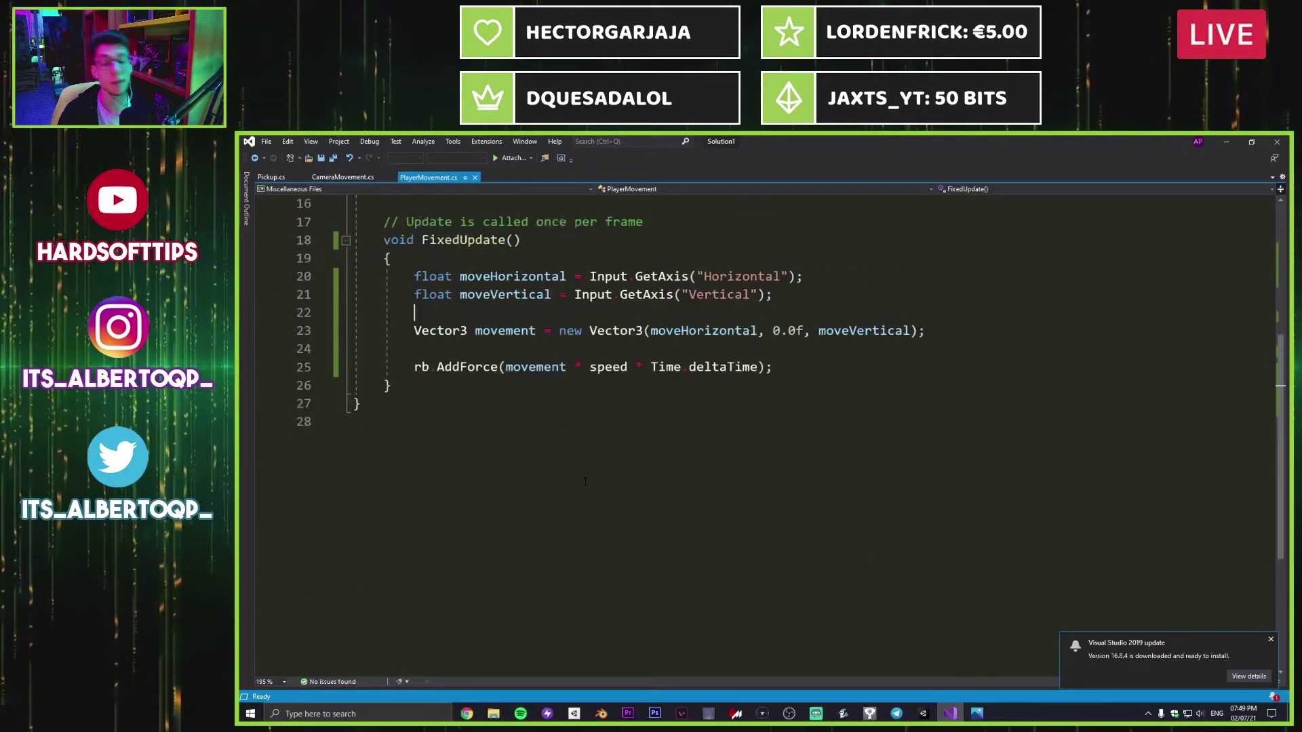
scroll(571, 483, "up", 4)
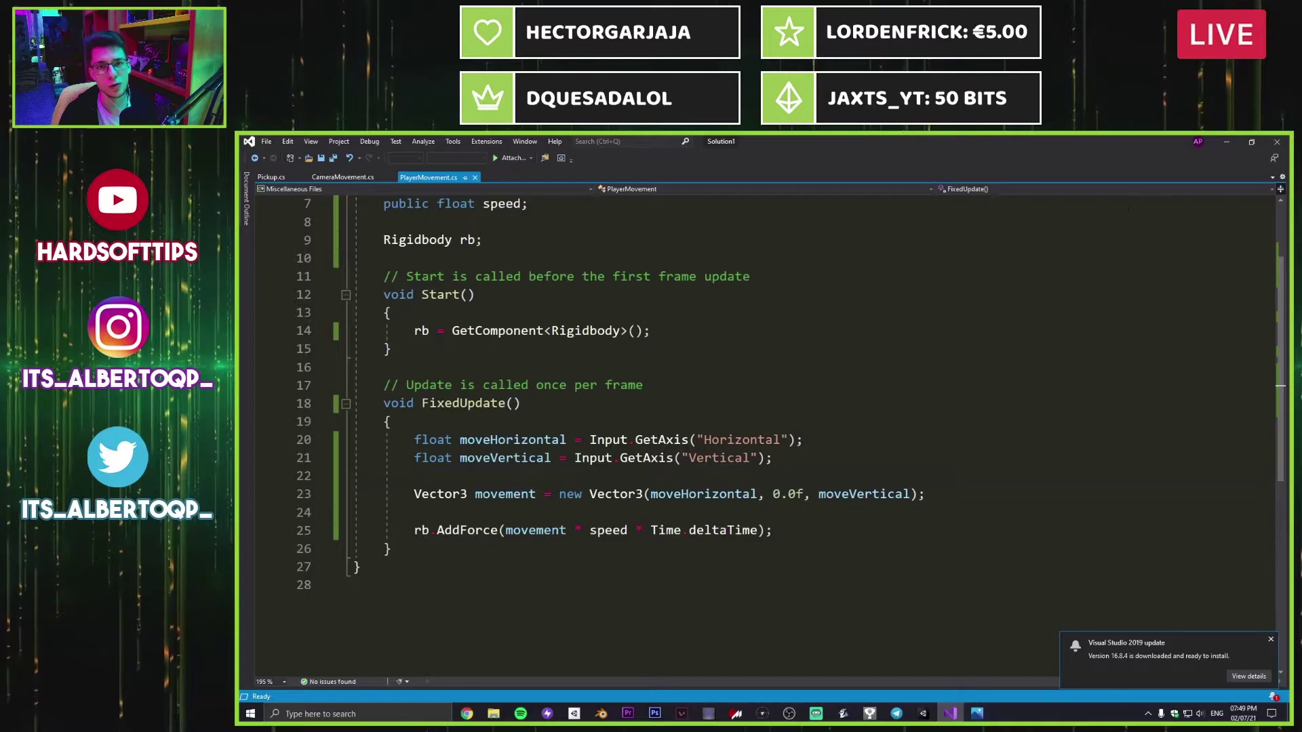
Step: Return to Unity and enable Is Trigger on the Box Collider of the Pickup prefab asset
left_click(1227, 140)
left_click(849, 330)
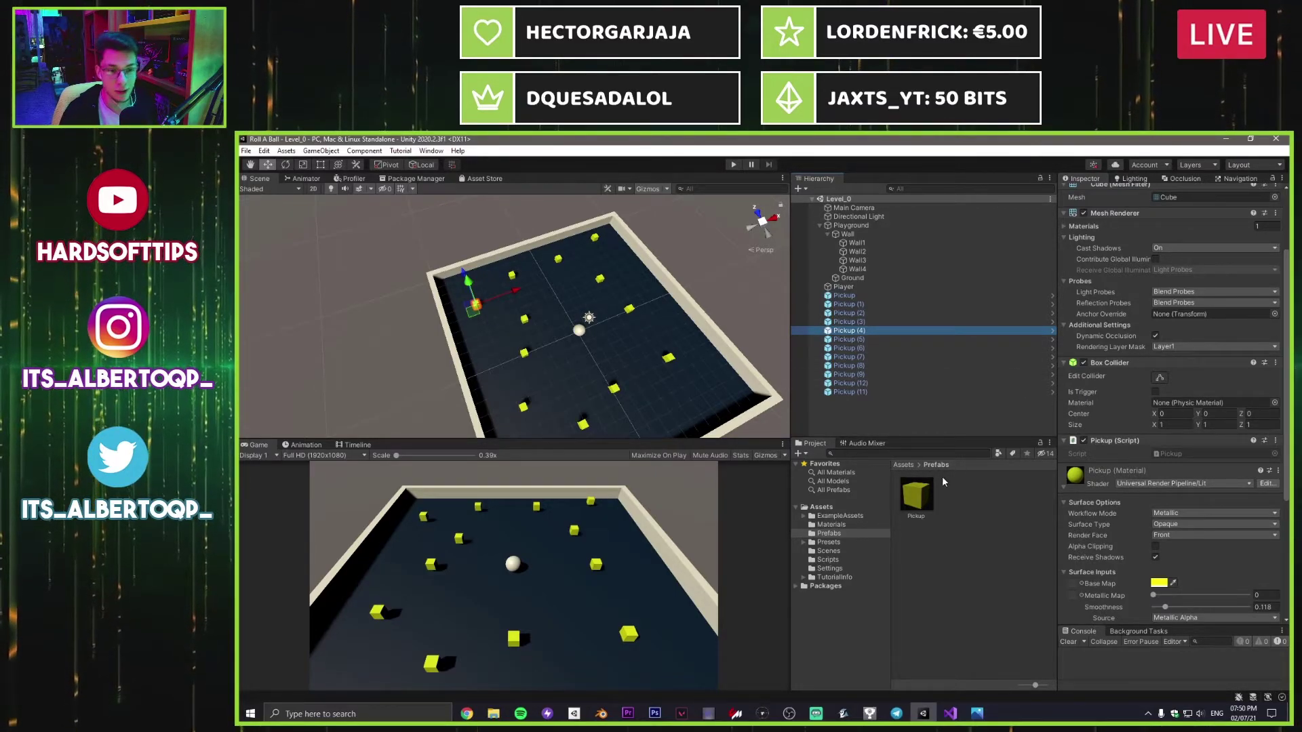
left_click(920, 498)
scroll(1160, 316, "down", 3)
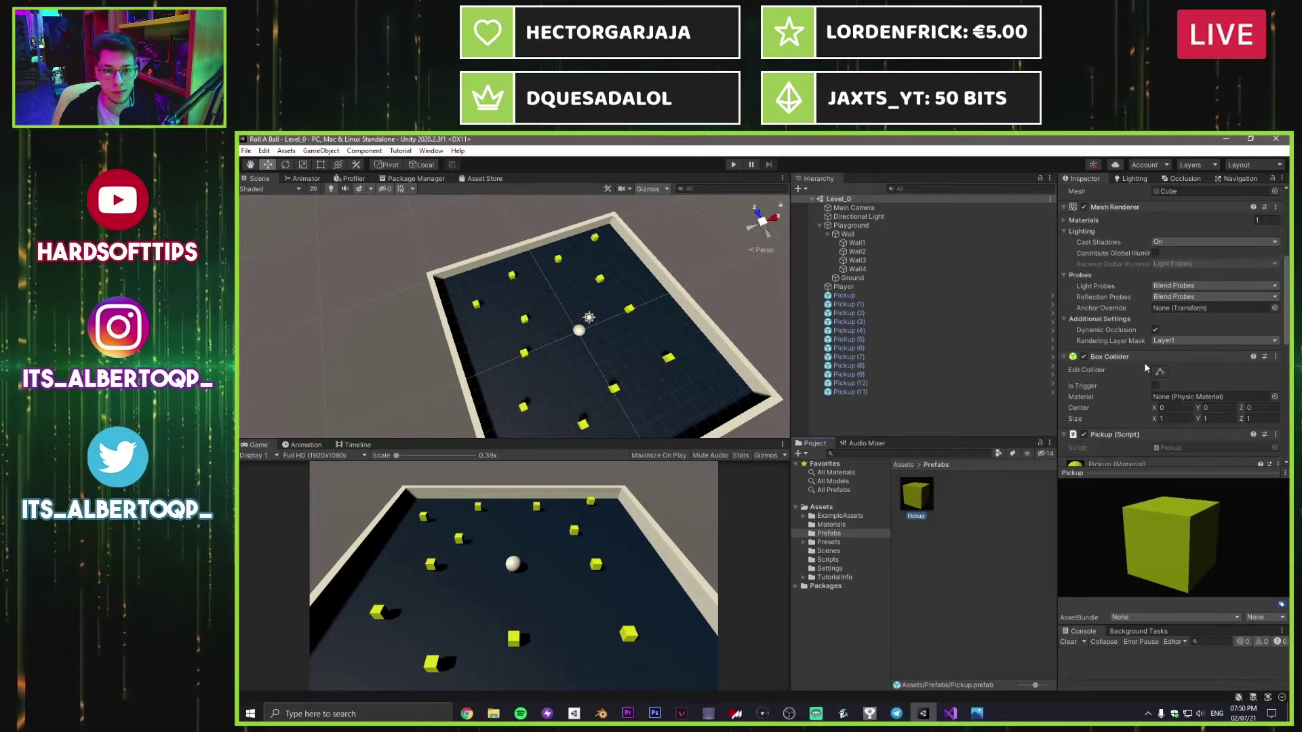
scroll(1163, 346, "up", 5)
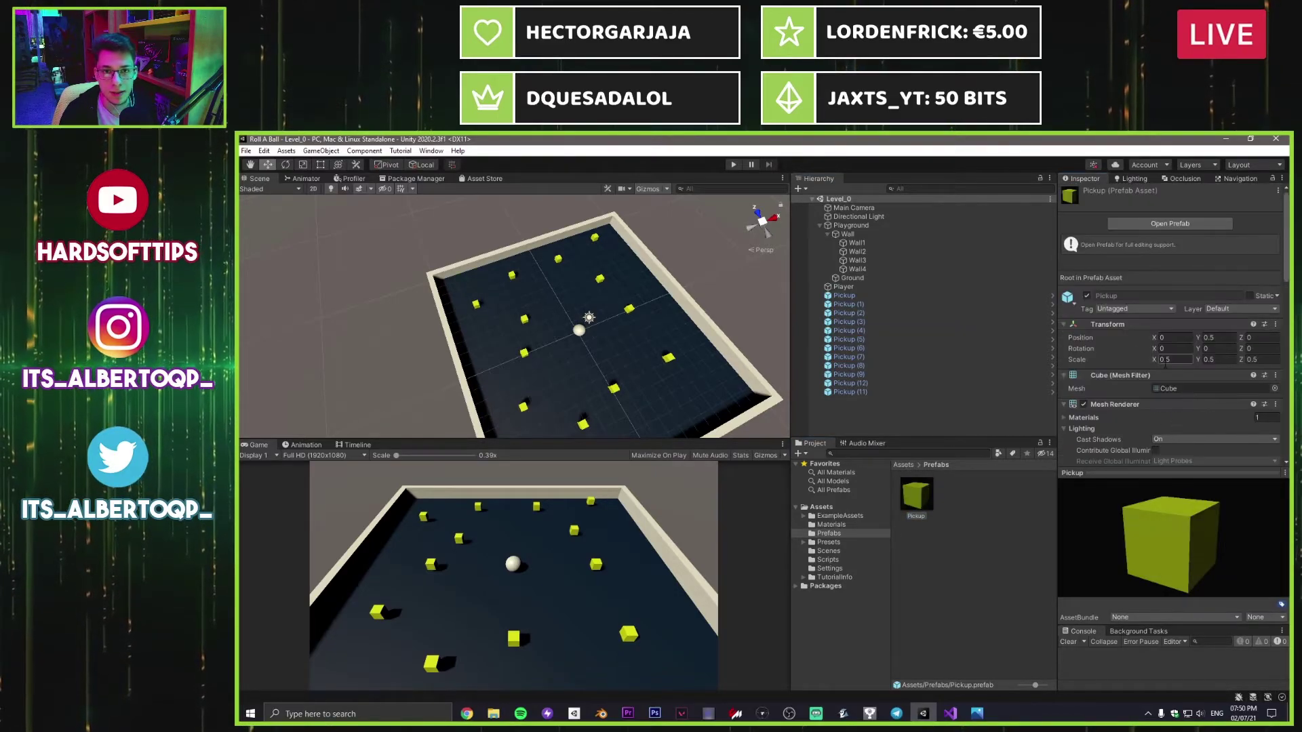
Step: Check the Box Collider's Is Trigger setting on several Pickup copies in the scene and on the Pickup prefab
left_click(891, 358)
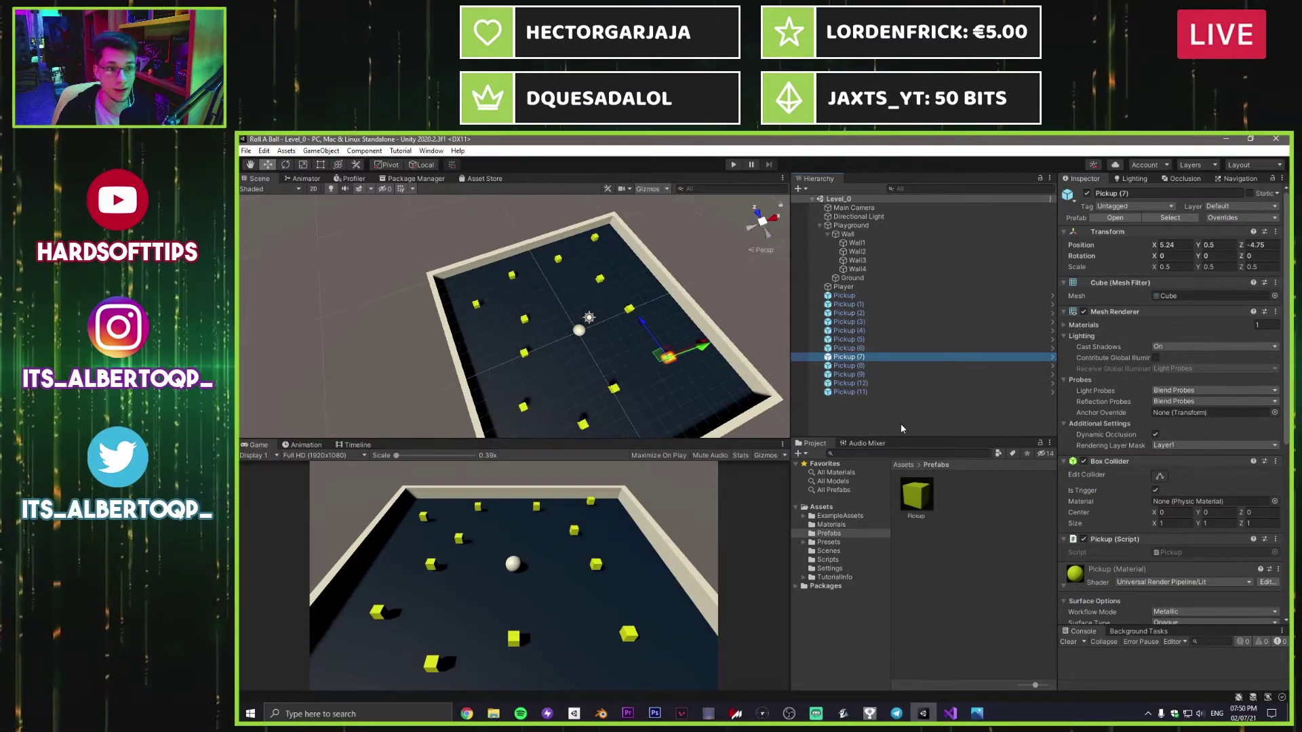
left_click(856, 295)
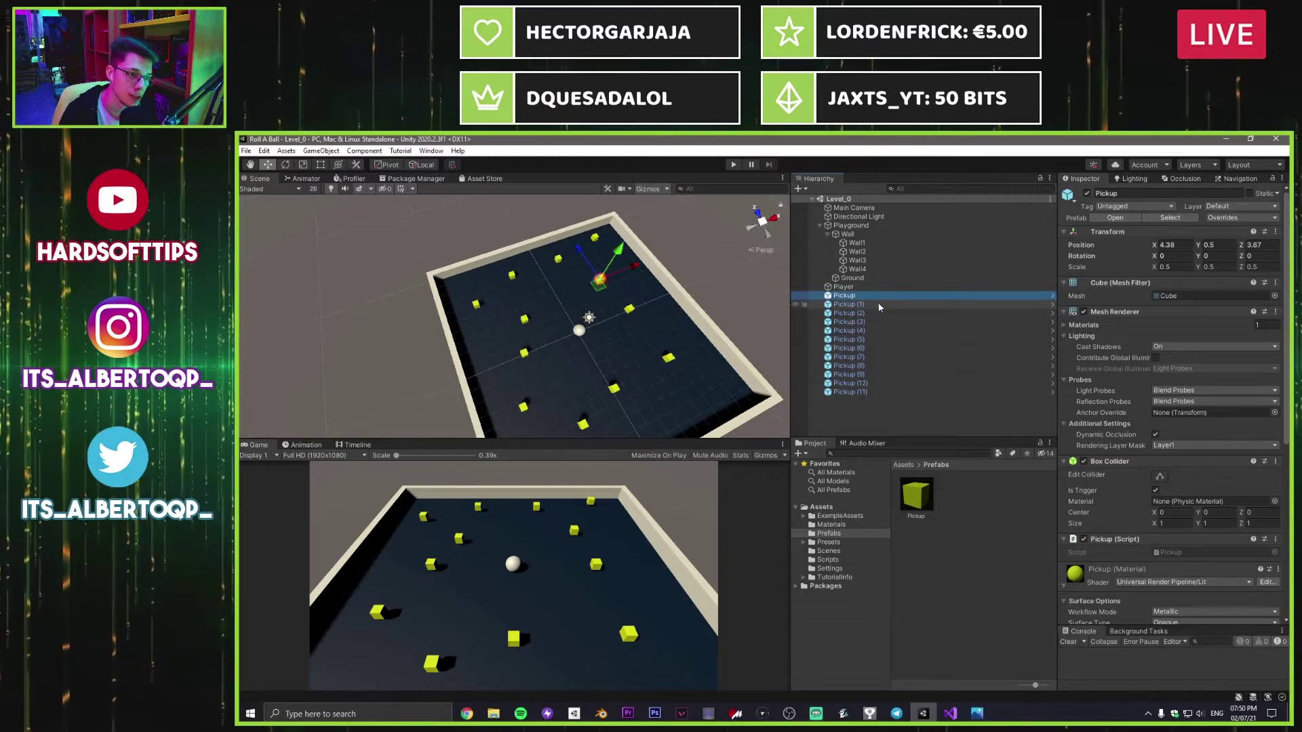
left_click(875, 313)
left_click(873, 339)
left_click(870, 365)
left_click(916, 498)
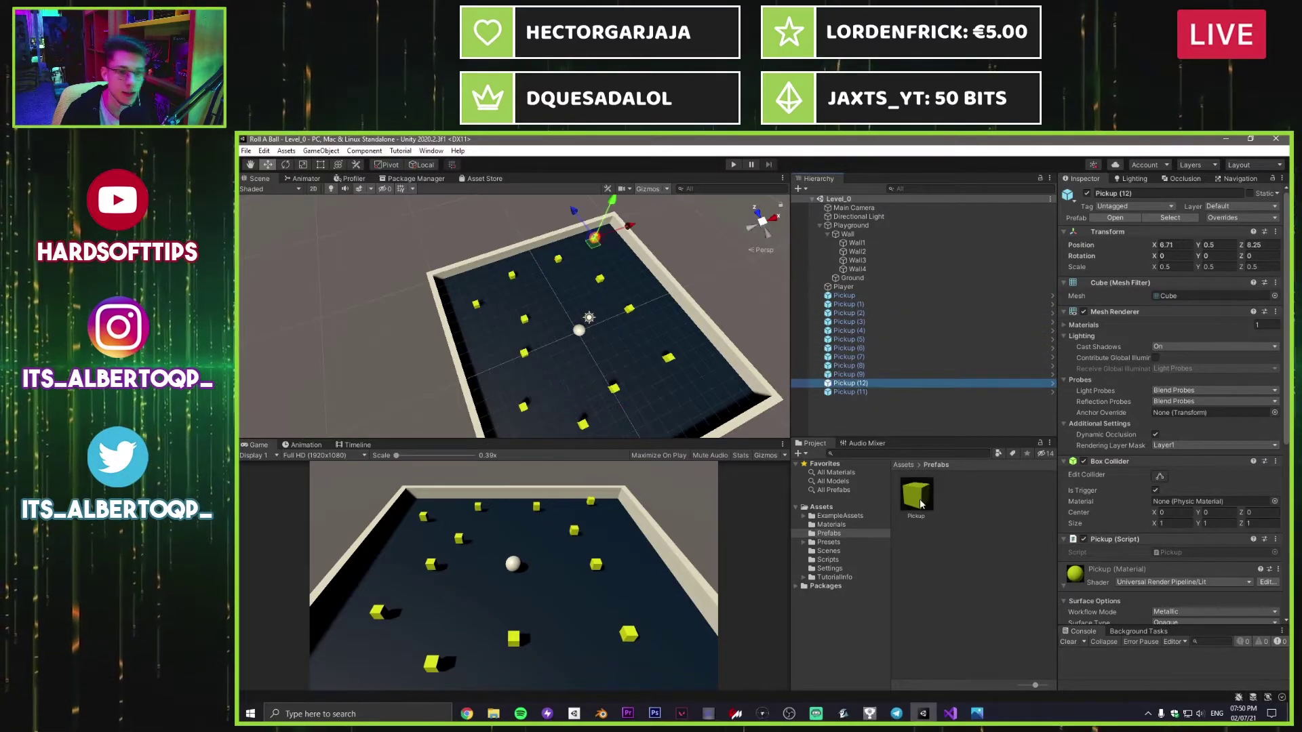
scroll(1190, 409, "down", 3)
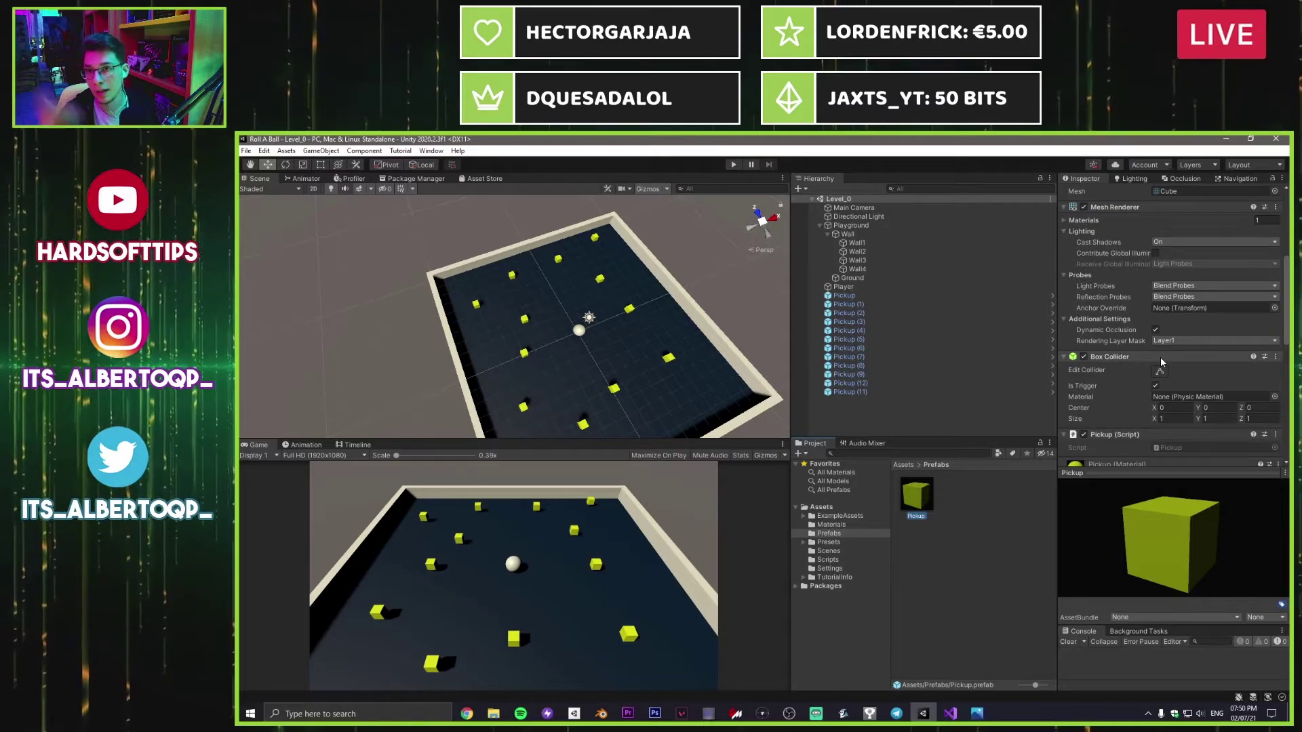
left_click(906, 397)
Step: In Visual Studio, declare void OnTriggerEnter(Collider other) below FixedUpdate in the PlayerMovement script
left_click(950, 712)
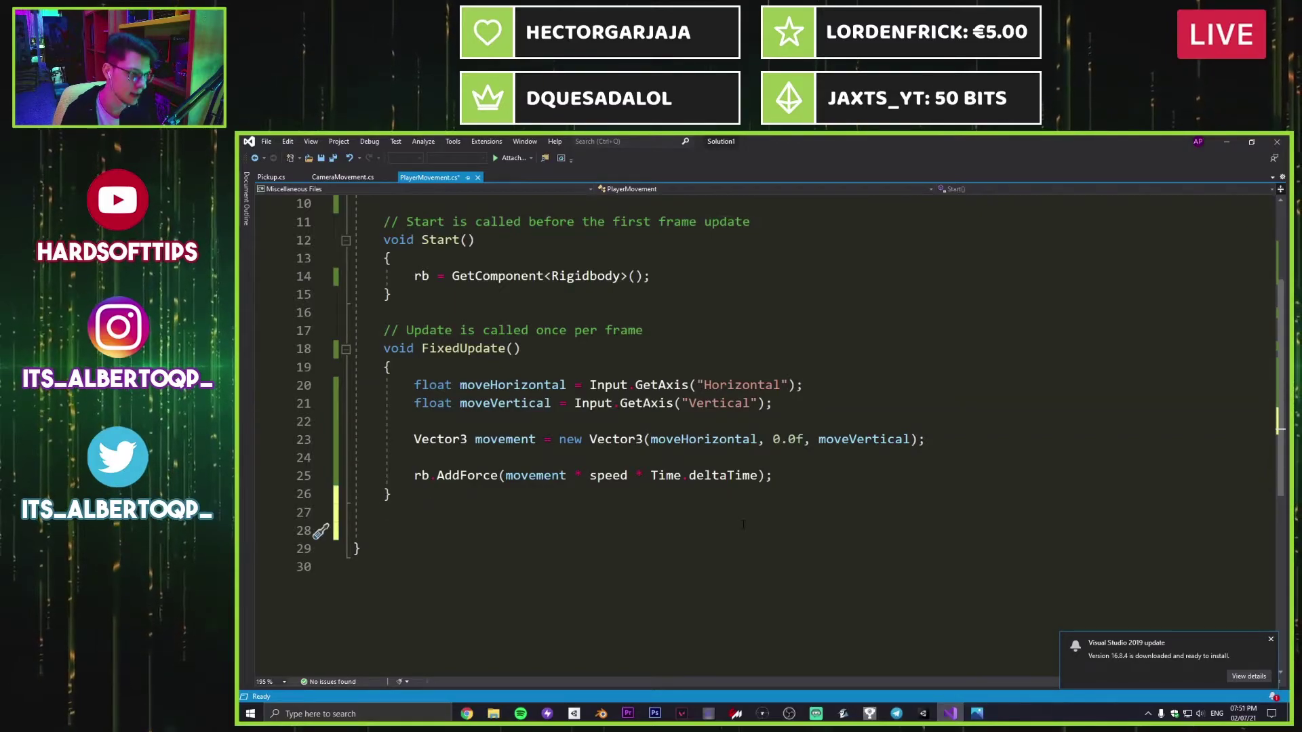
type("void")
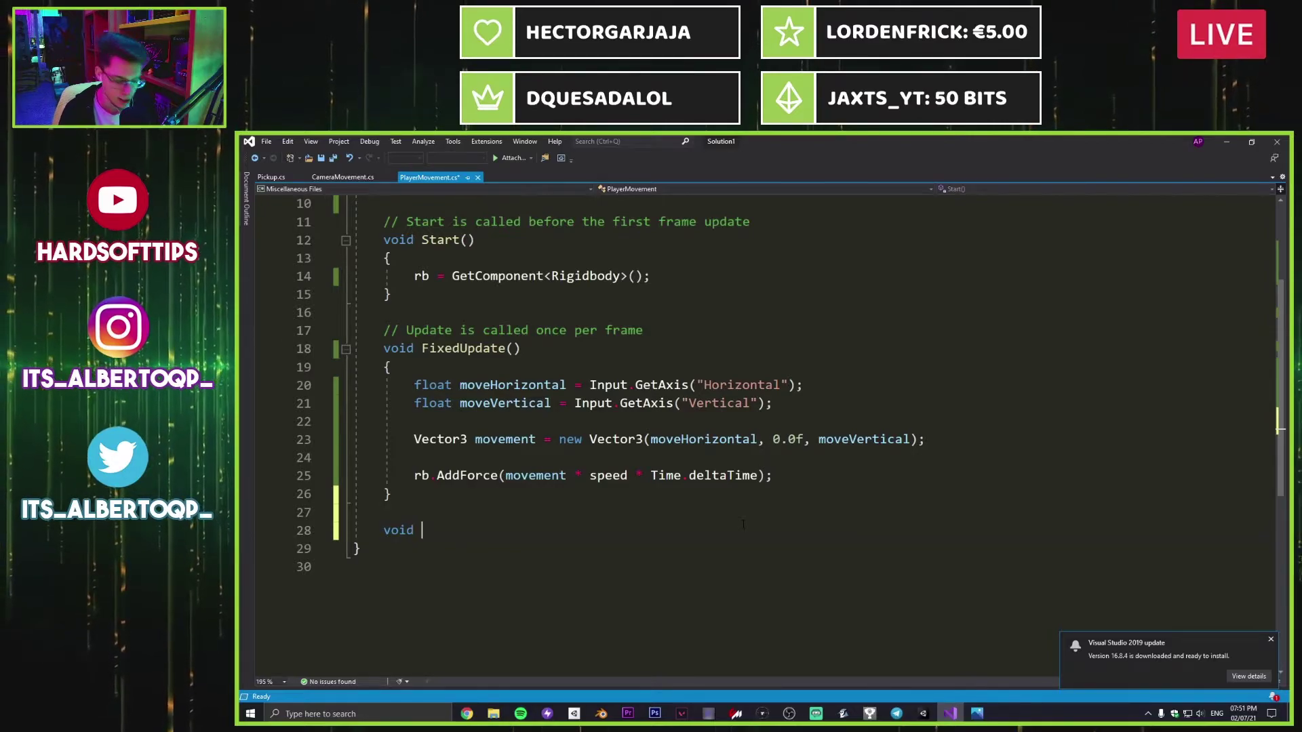
type("OnT")
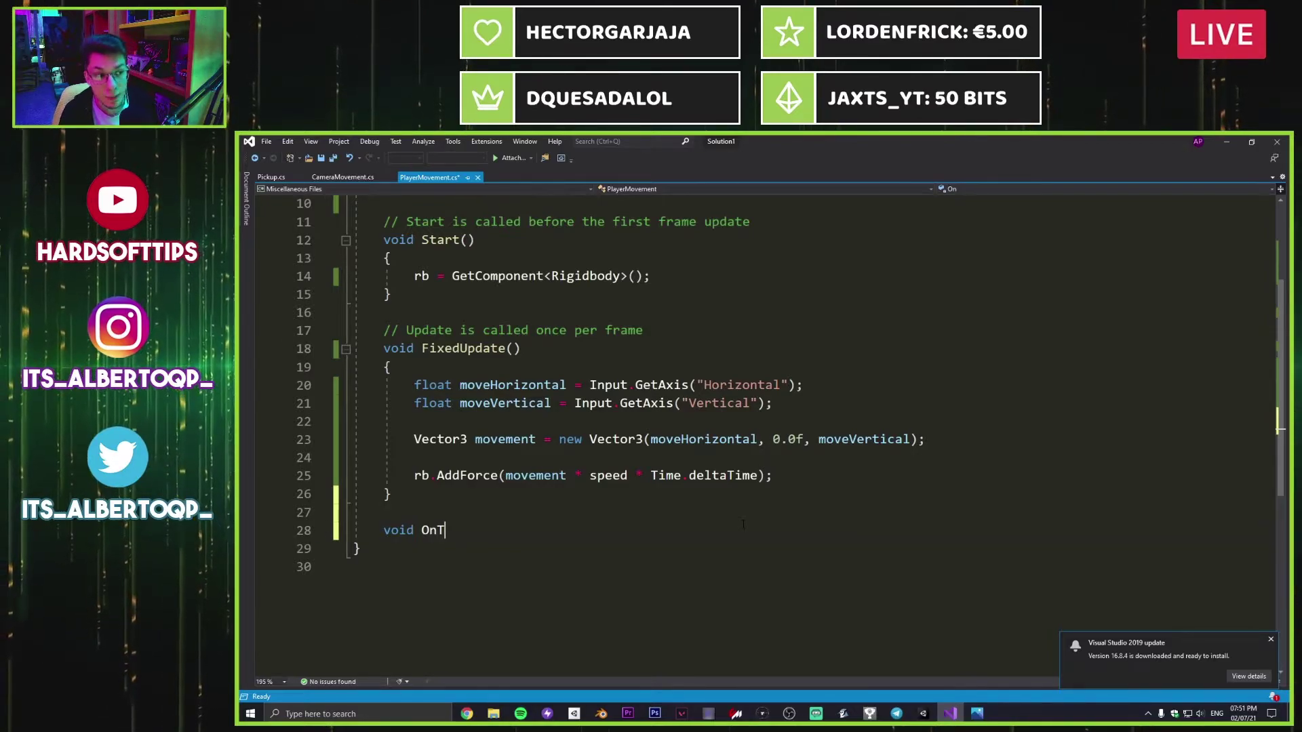
type("riggerEnt")
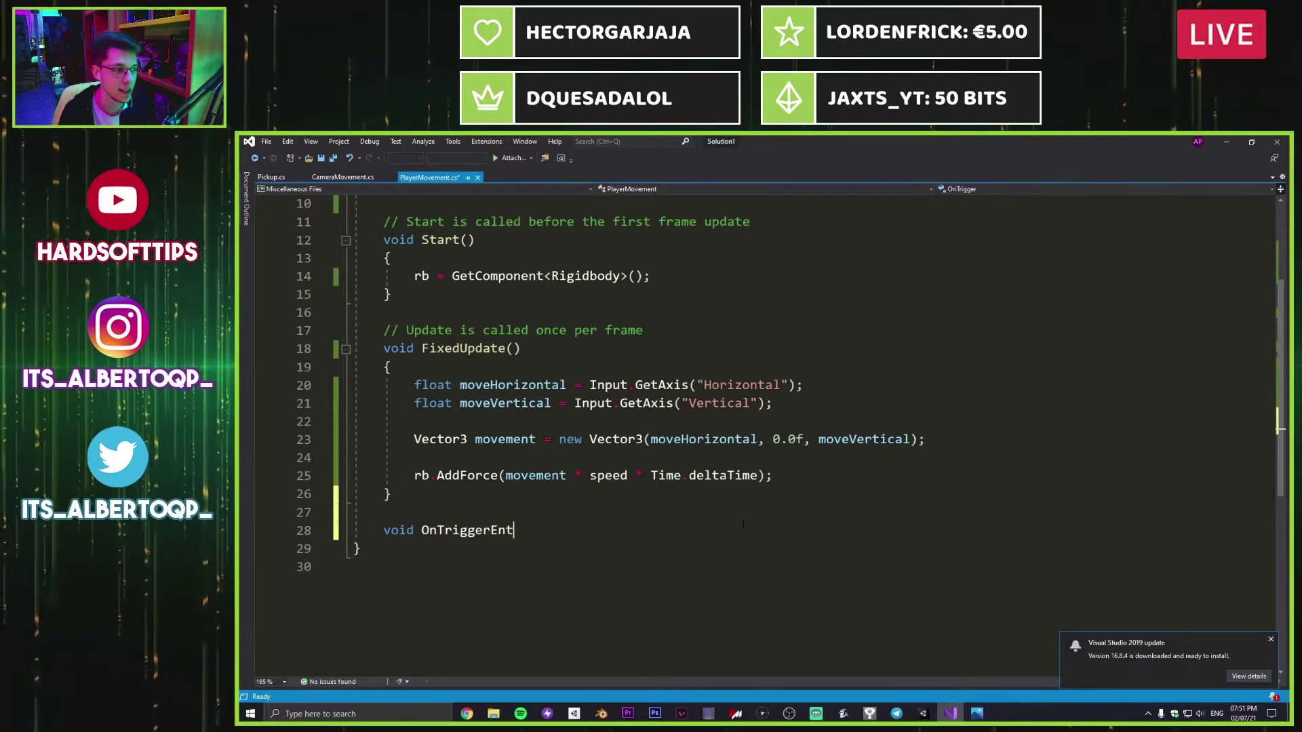
type("er(")
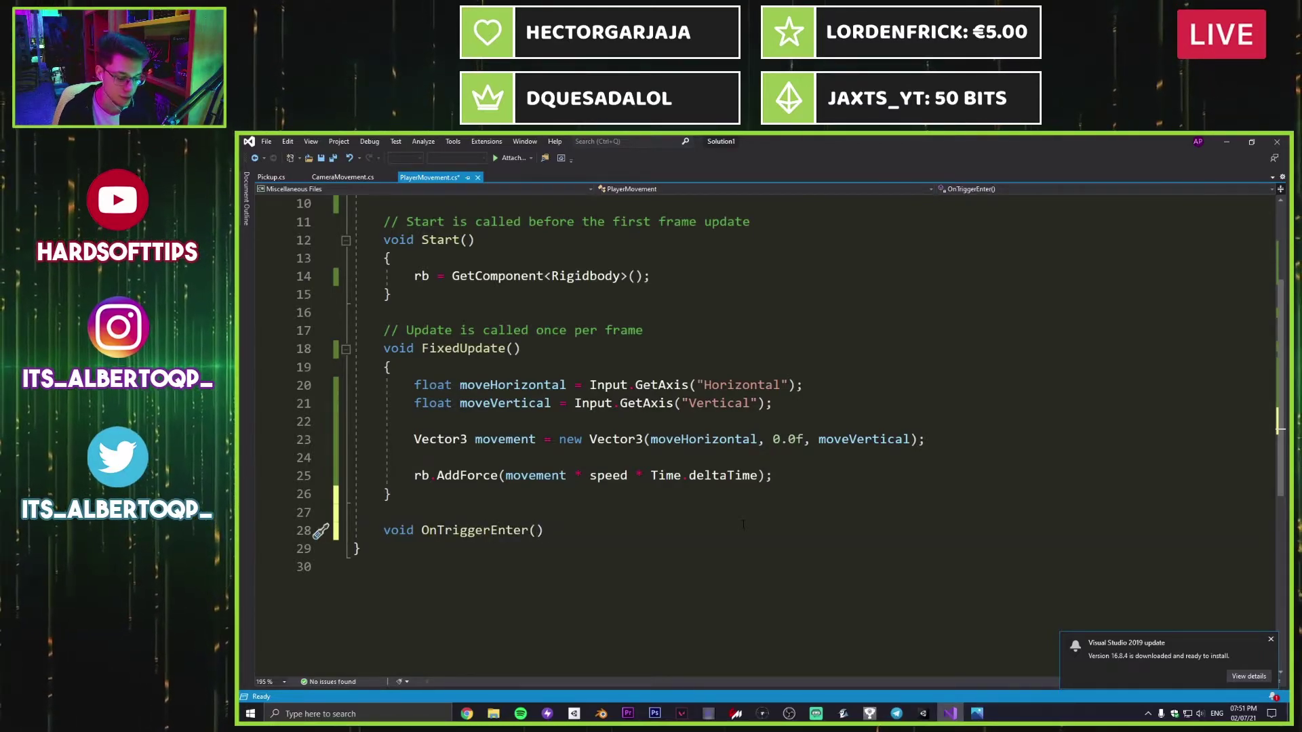
type("Collider")
type(" toher")
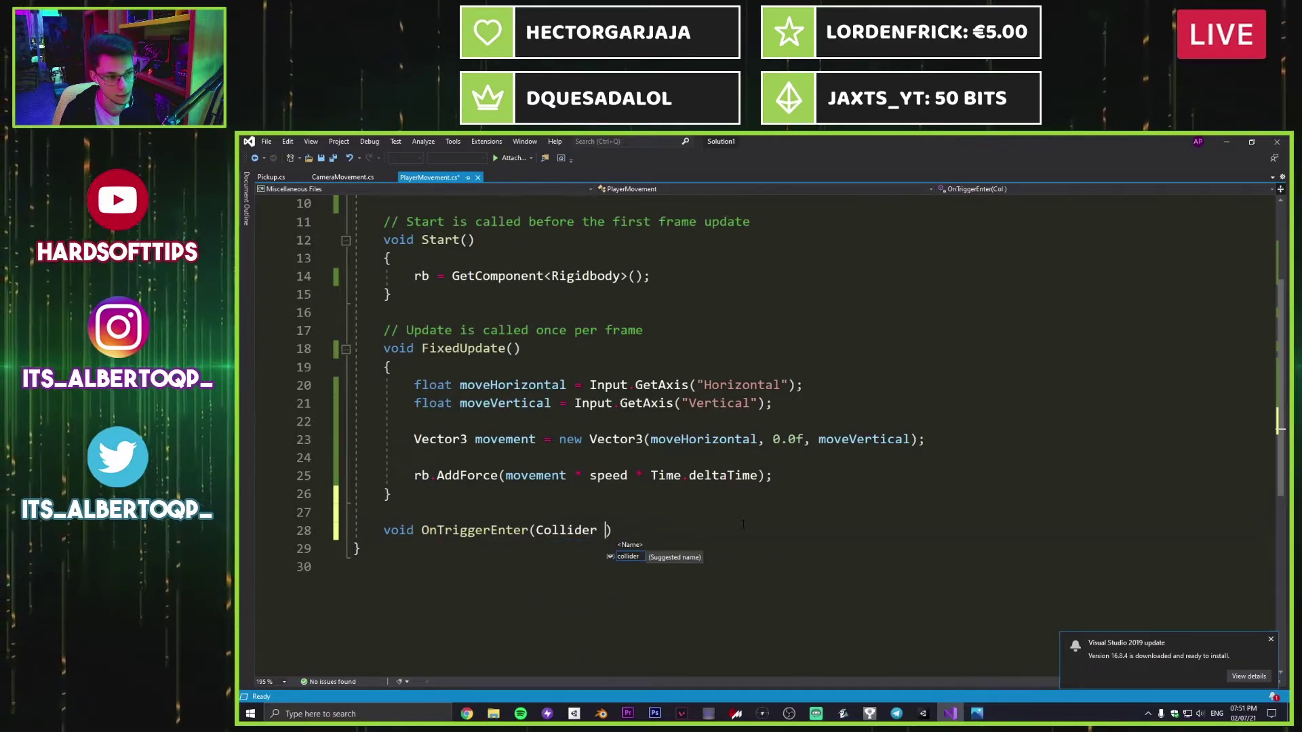
key("BackSpace")
key("BackSpace")
key("BackSpace")
key("BackSpace")
key("BackSpace")
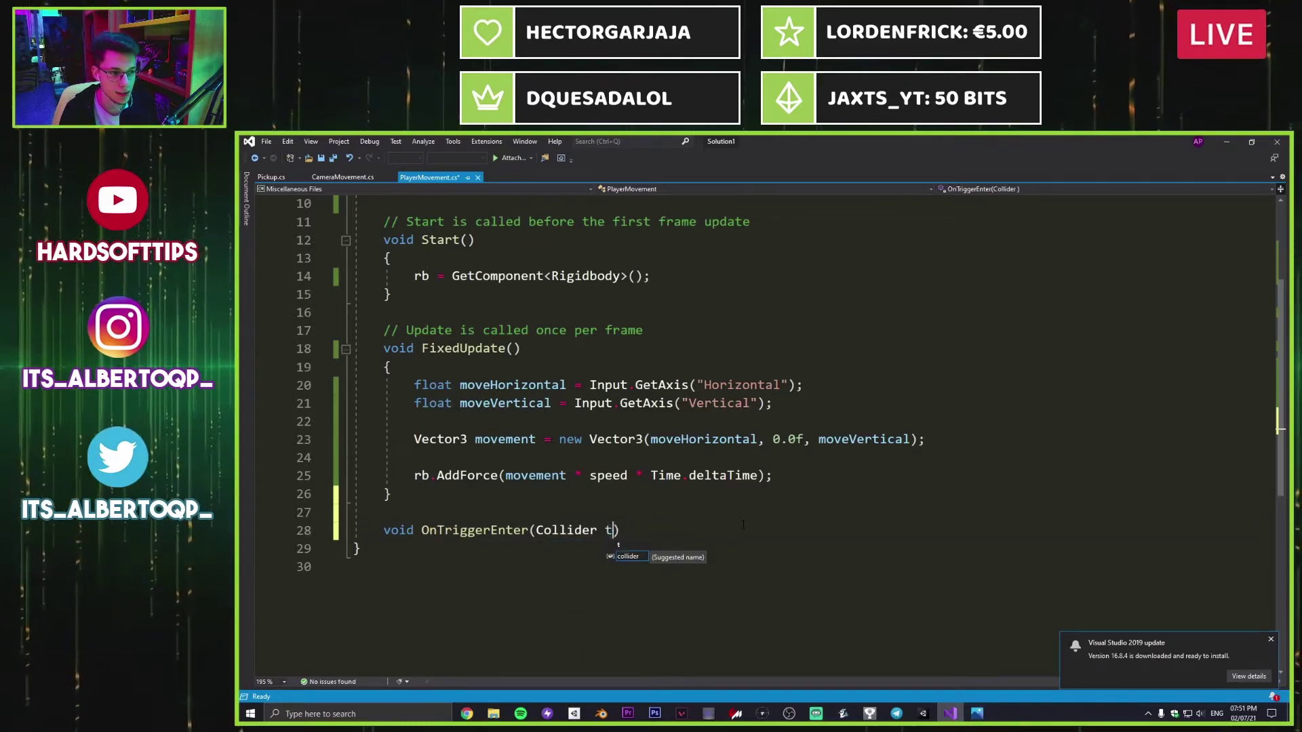
type("otherr")
key("BackSpace")
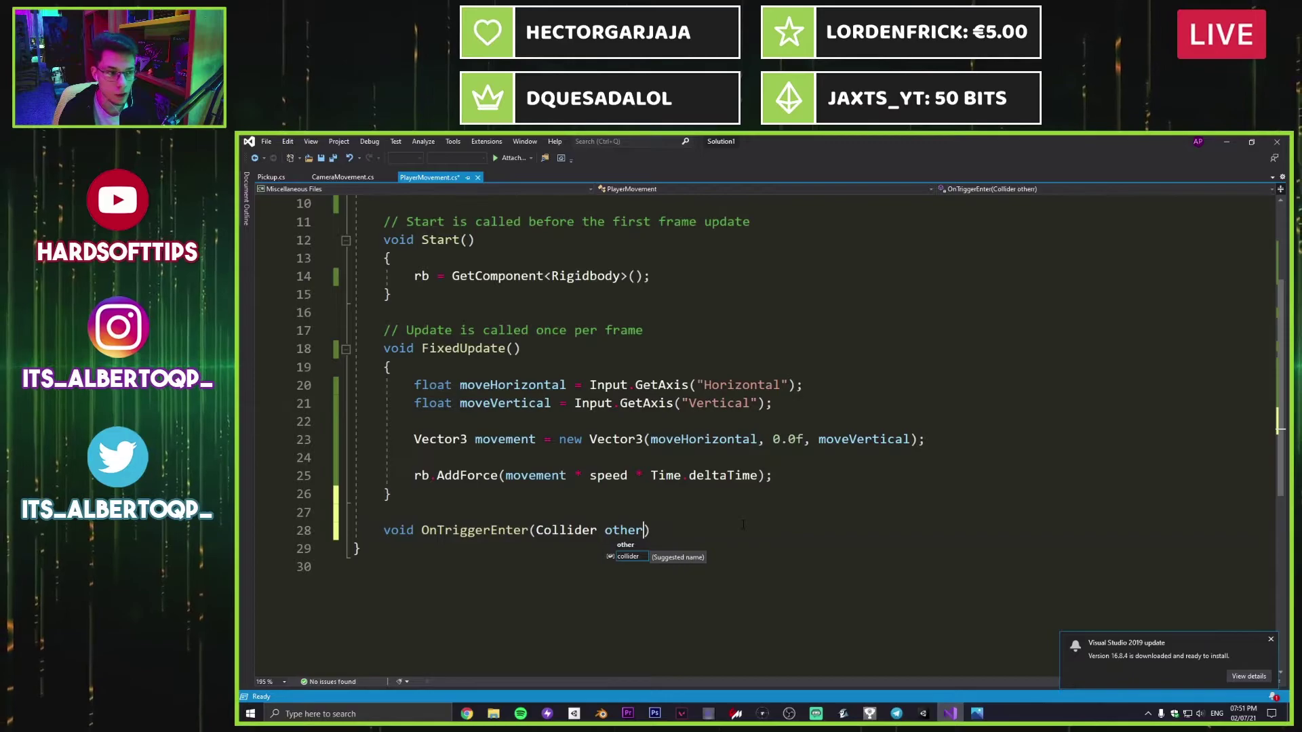
Step: Give the OnTriggerEnter method an empty body in braces and save the PlayerMovement script
key("Return")
type("{")
key("Return")
key("Return")
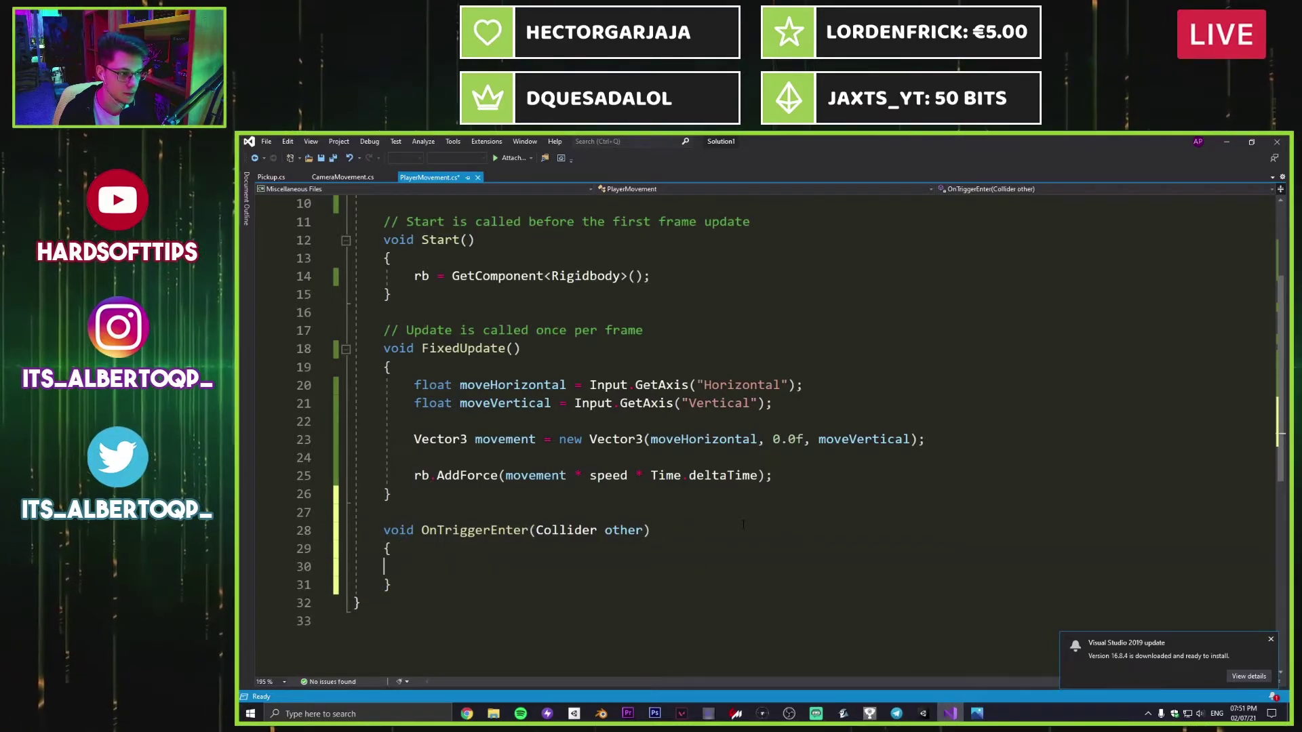
key("ctrl+s")
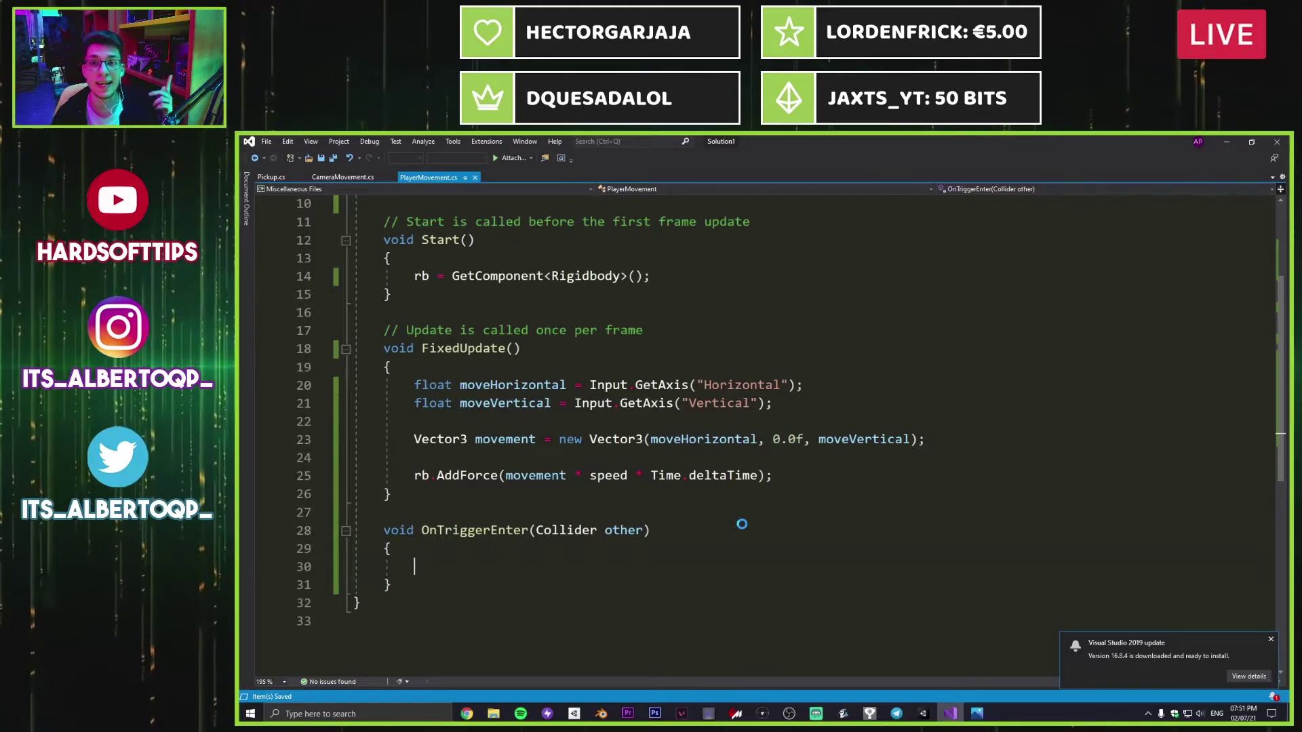
Step: Inside OnTriggerEnter, write the condition if(other.gameObject.CompareTag("Pickup"))
left_click(721, 566)
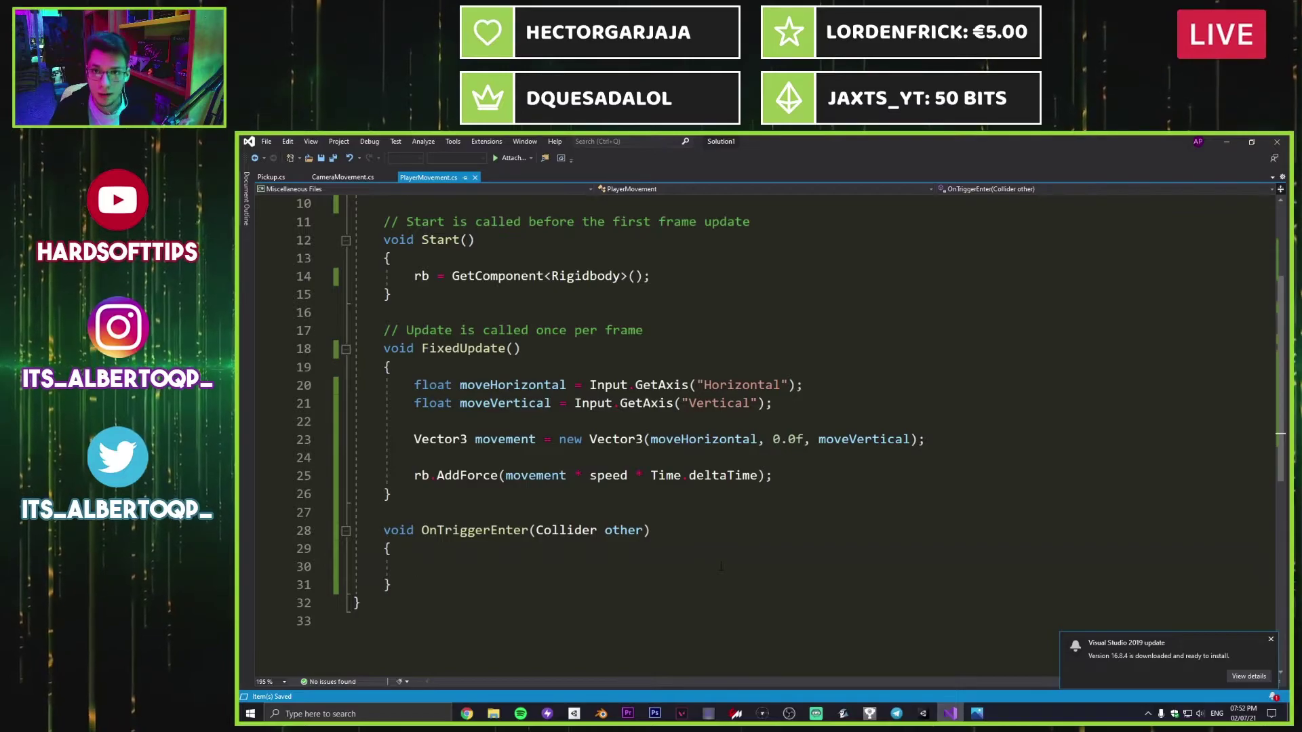
type("if")
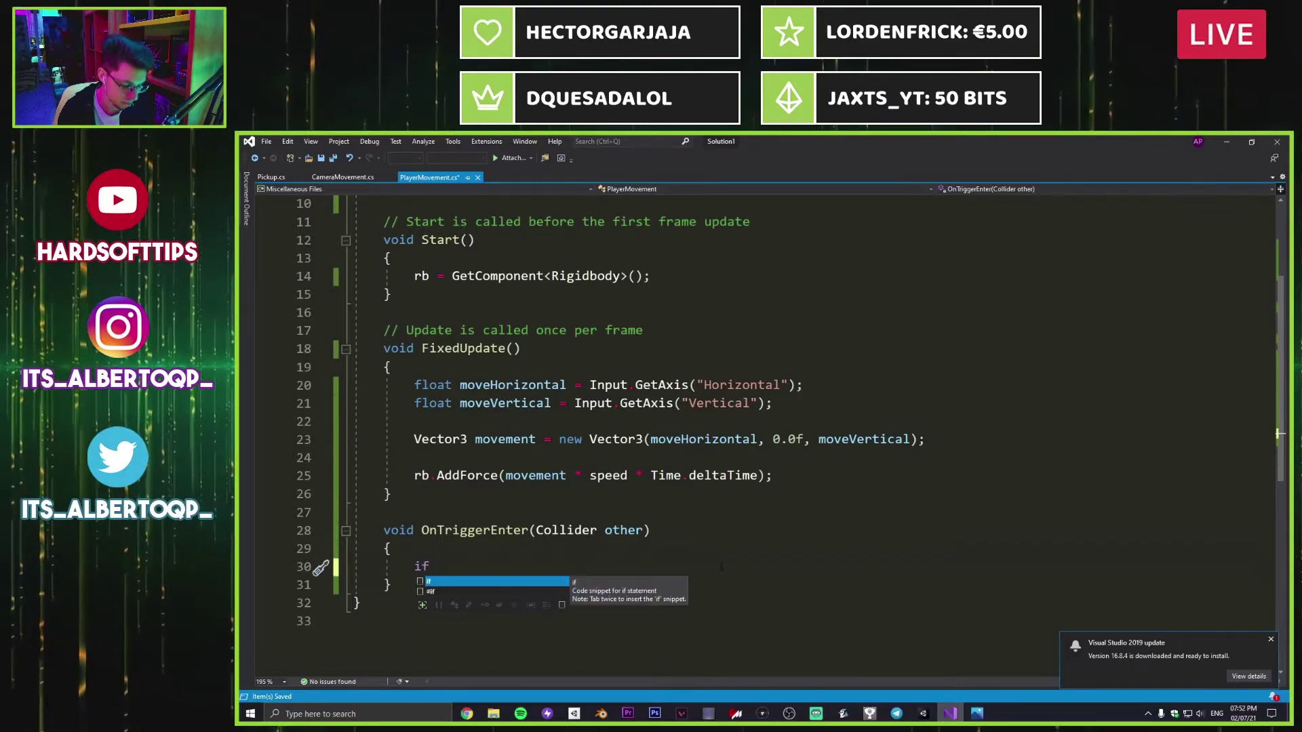
type("(")
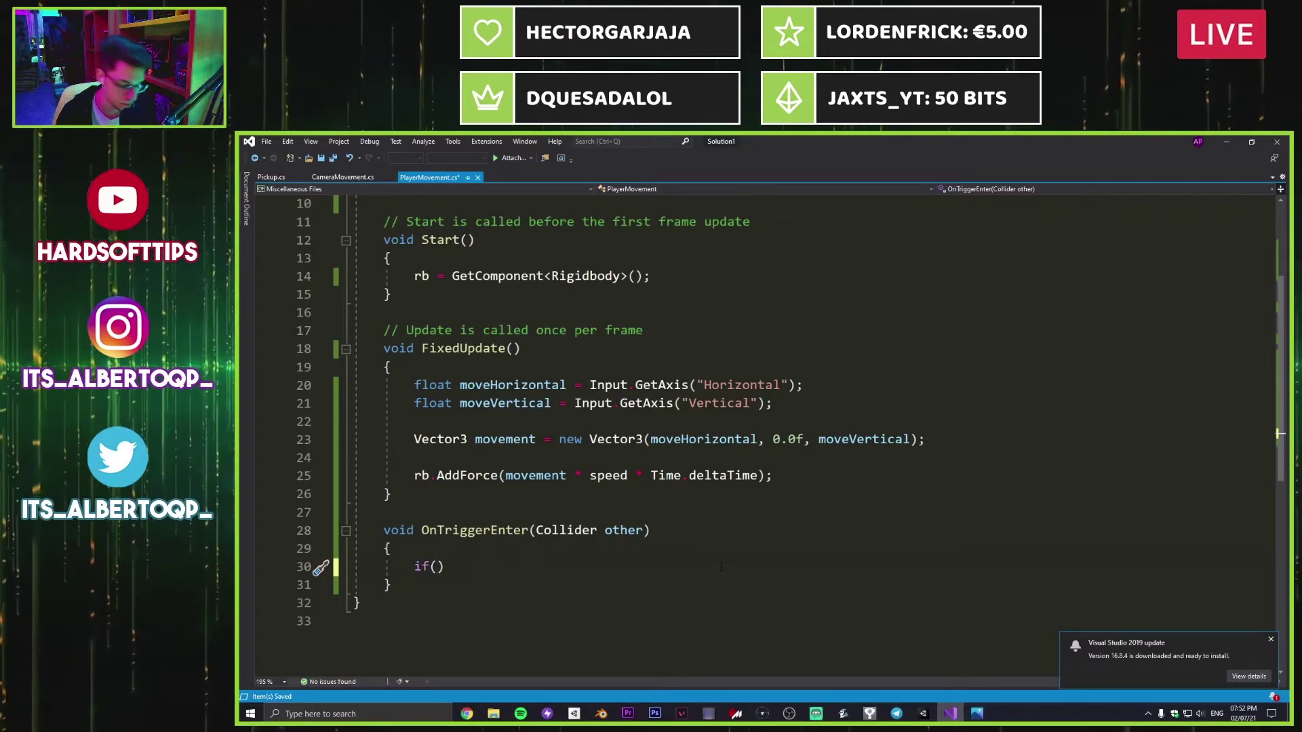
type("other.")
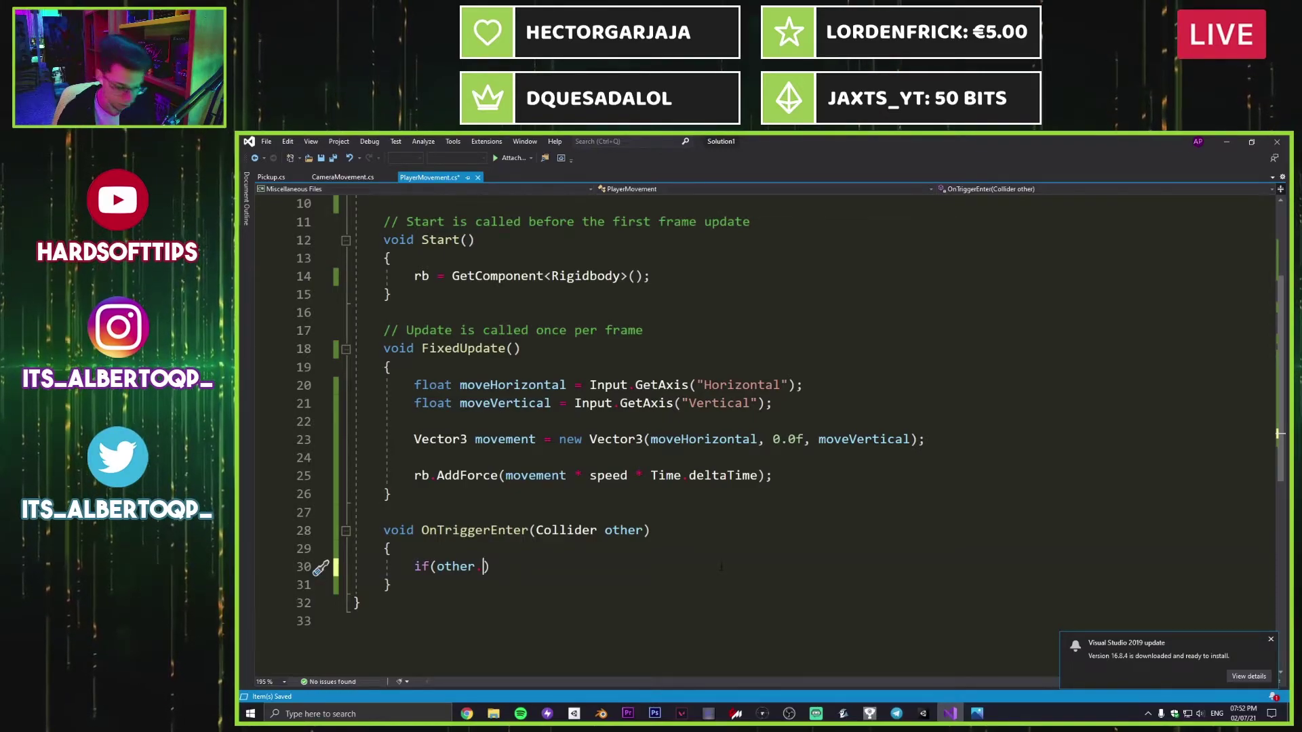
type("gameObject.")
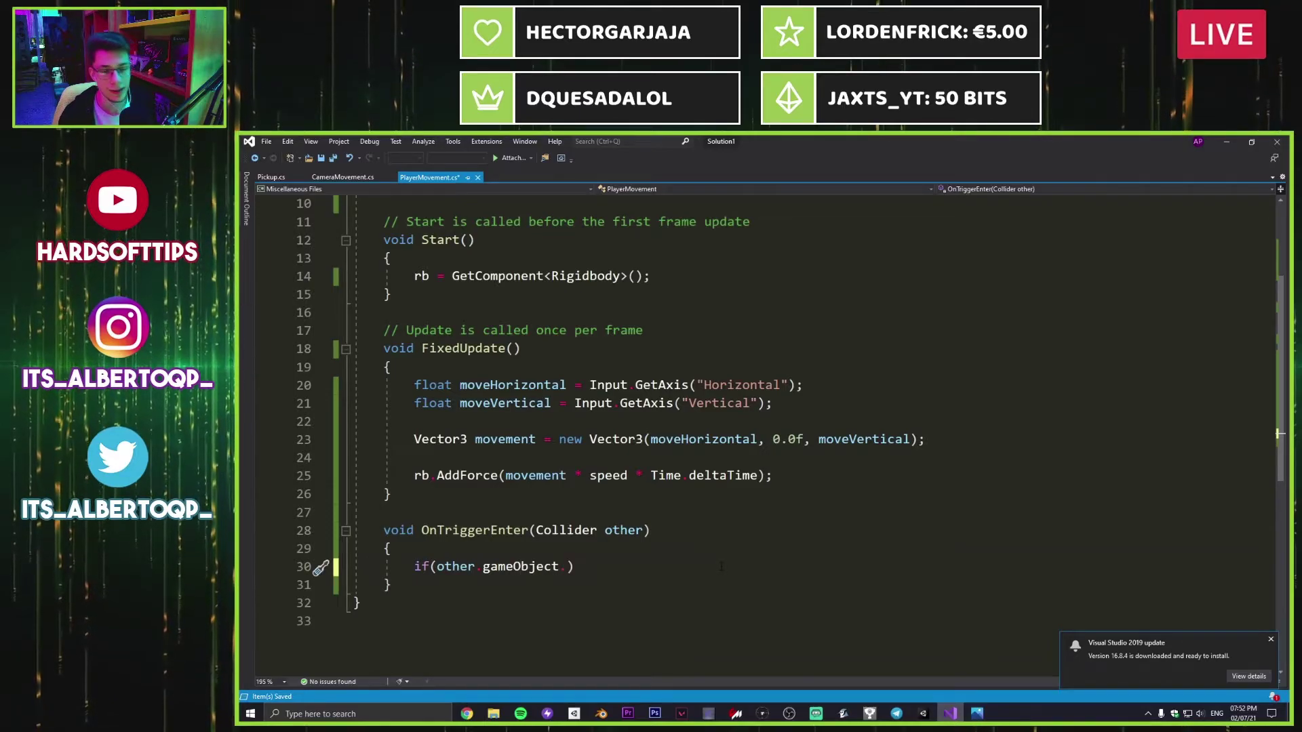
type("Compa")
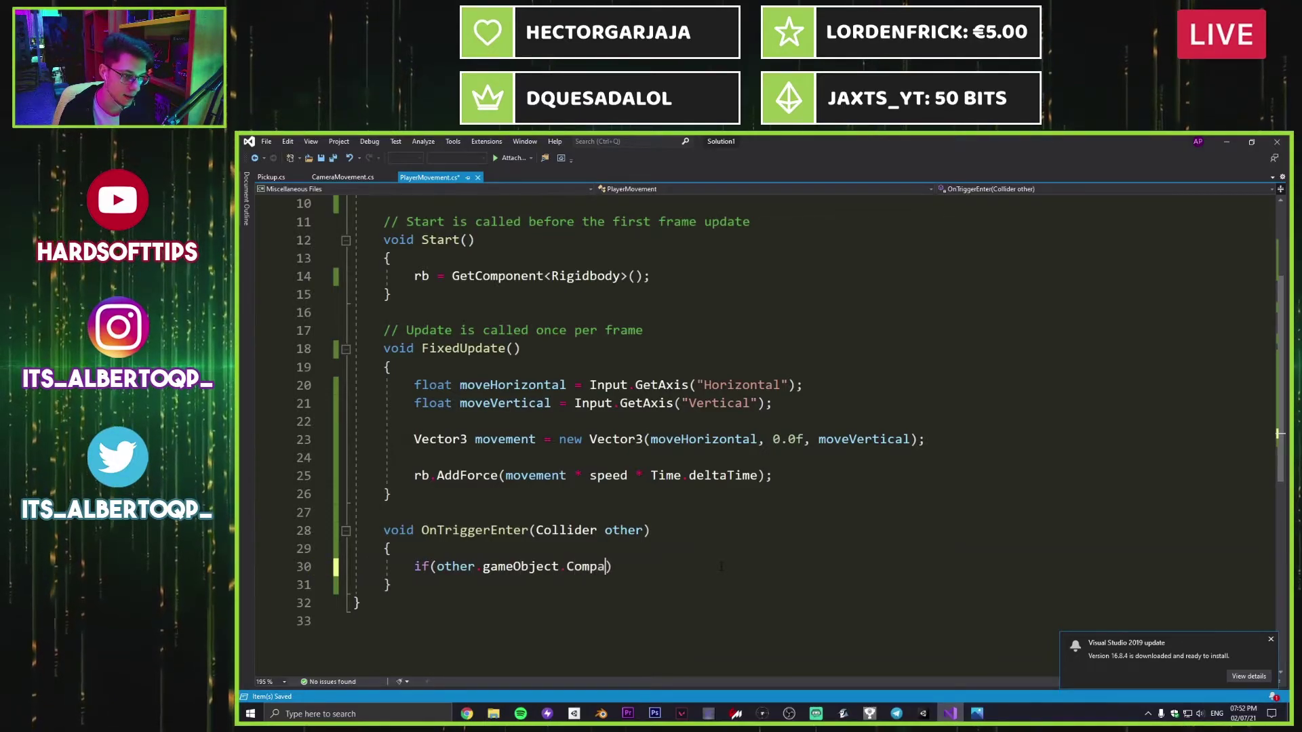
type("reTag(")
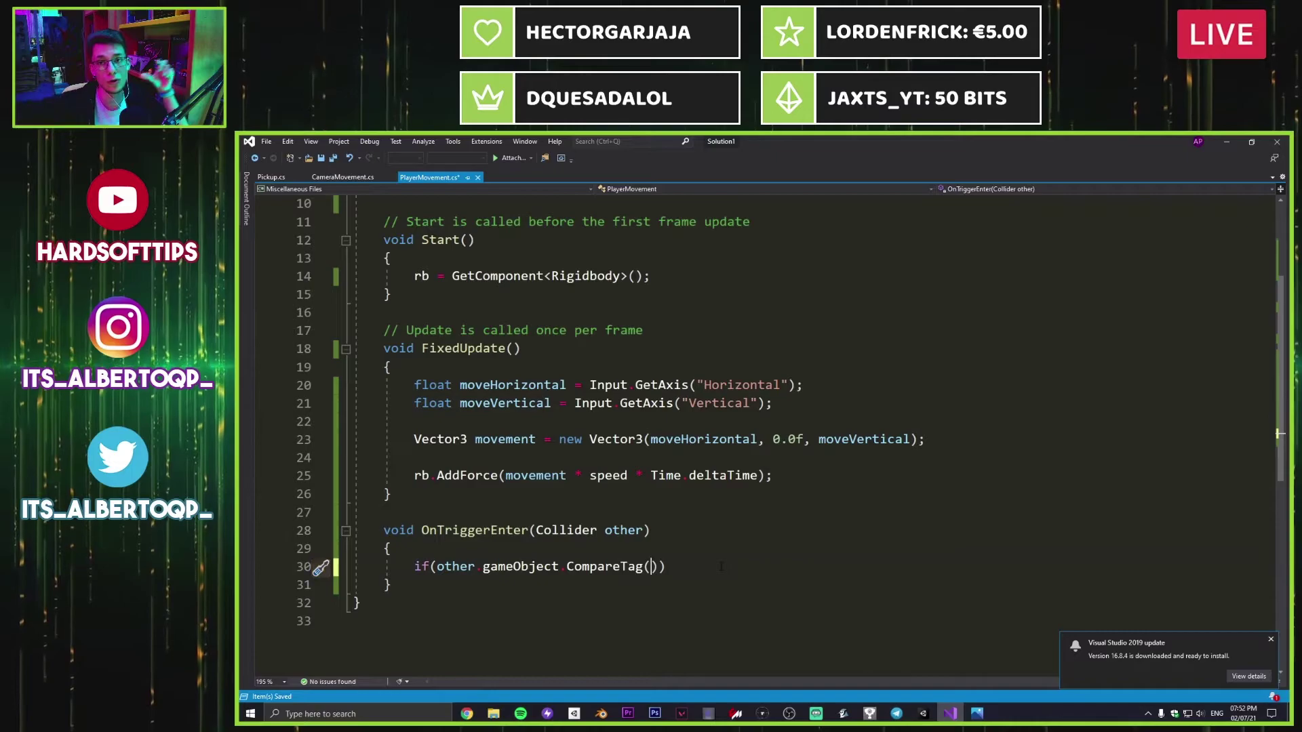
type("\"")
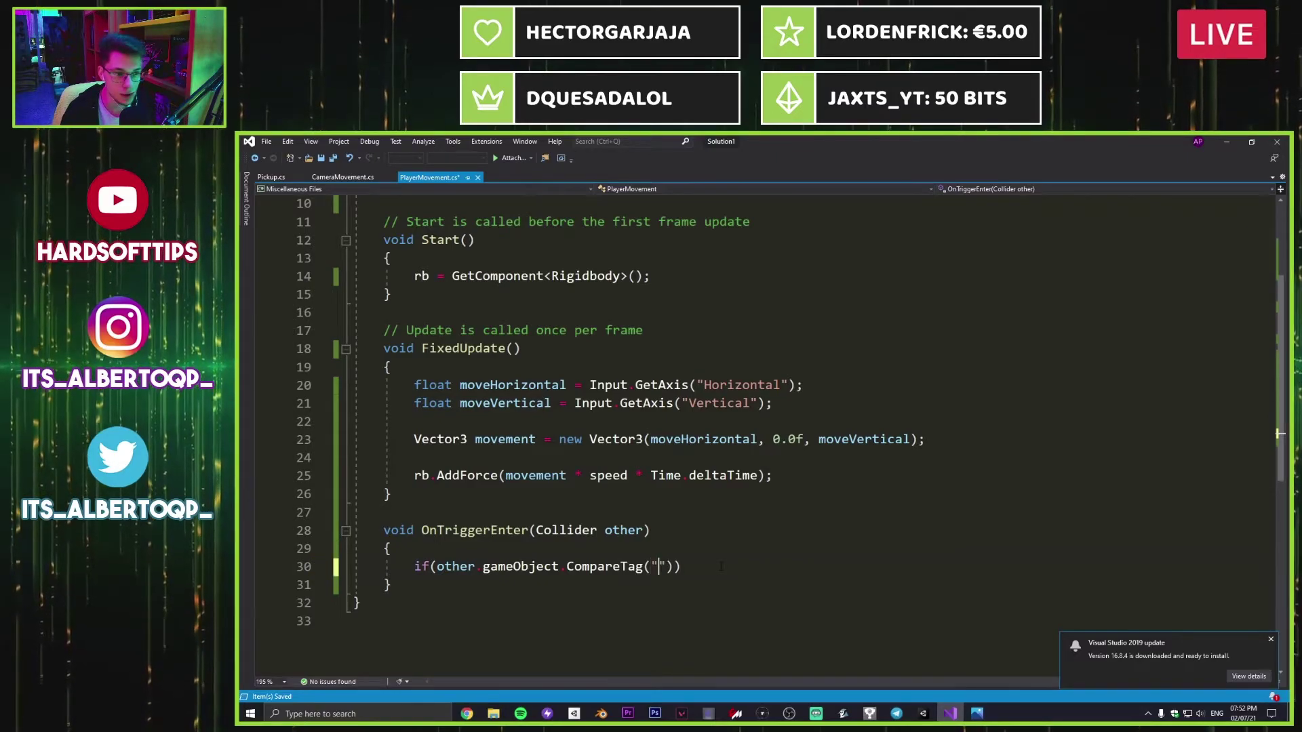
type("Pick")
key("BackSpace")
type("kup")
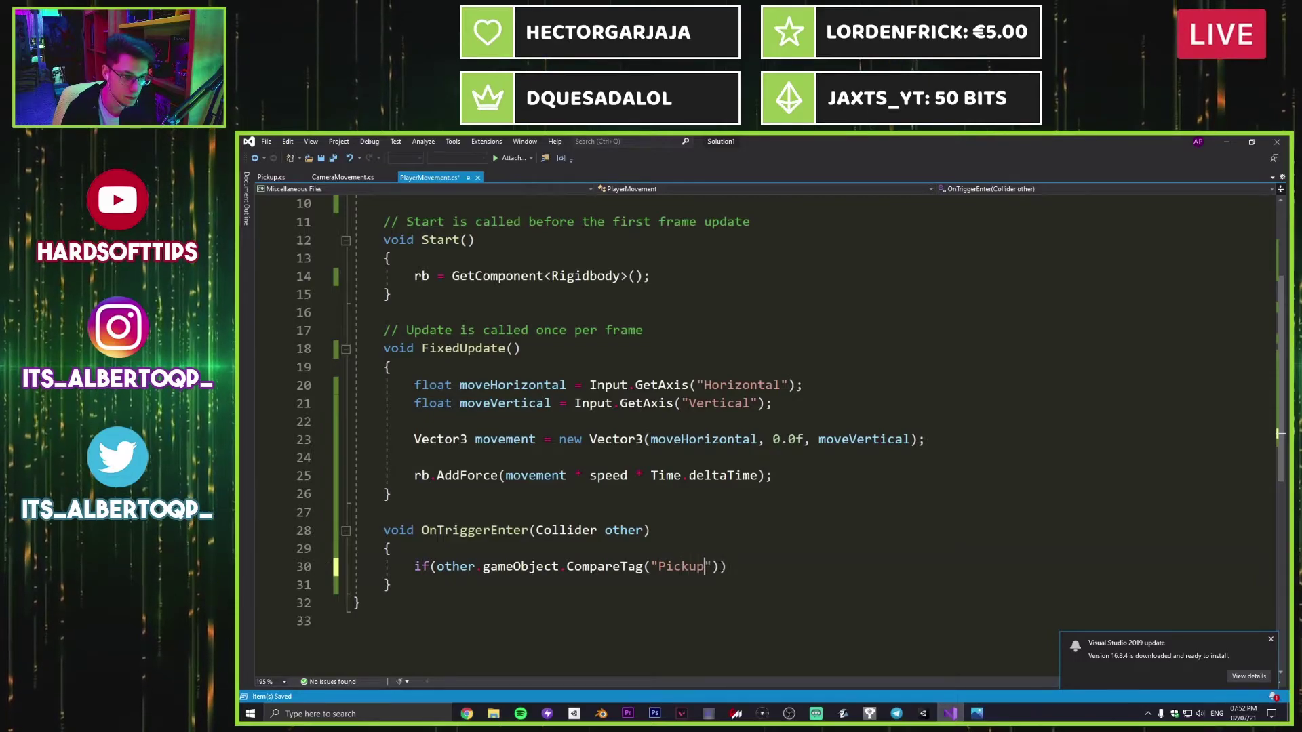
key("Right")
key("Right")
key("Right")
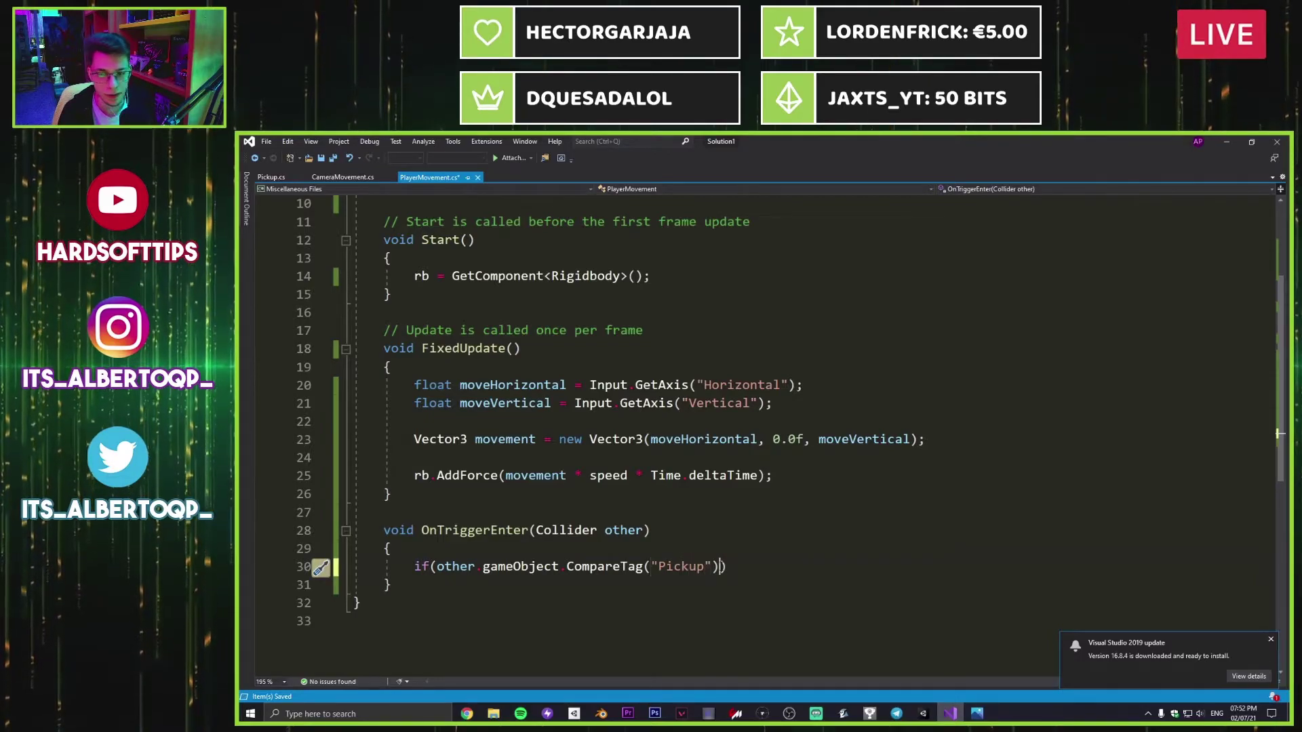
Step: Give the Pickup tag condition a body in braces and write the call other.gameObject.SetActive() inside it
key("Return")
type("{")
key("Return")
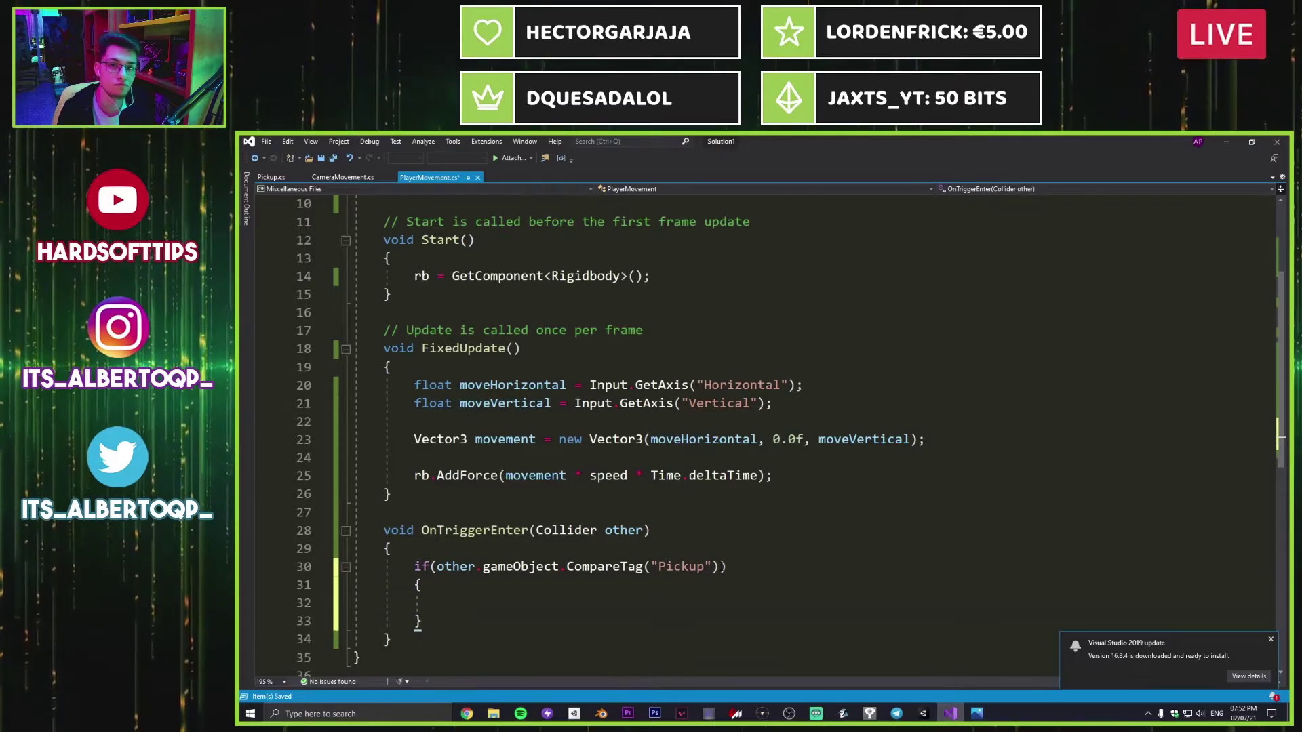
type("other")
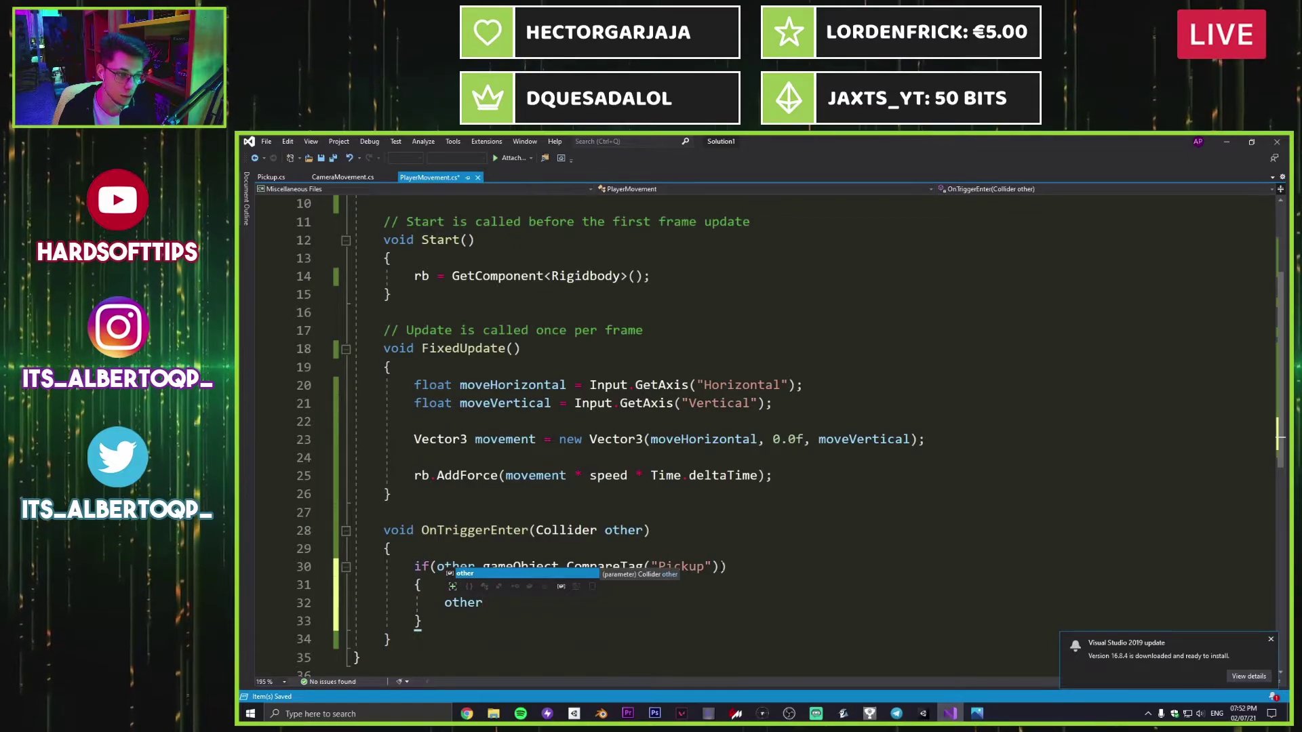
type(".")
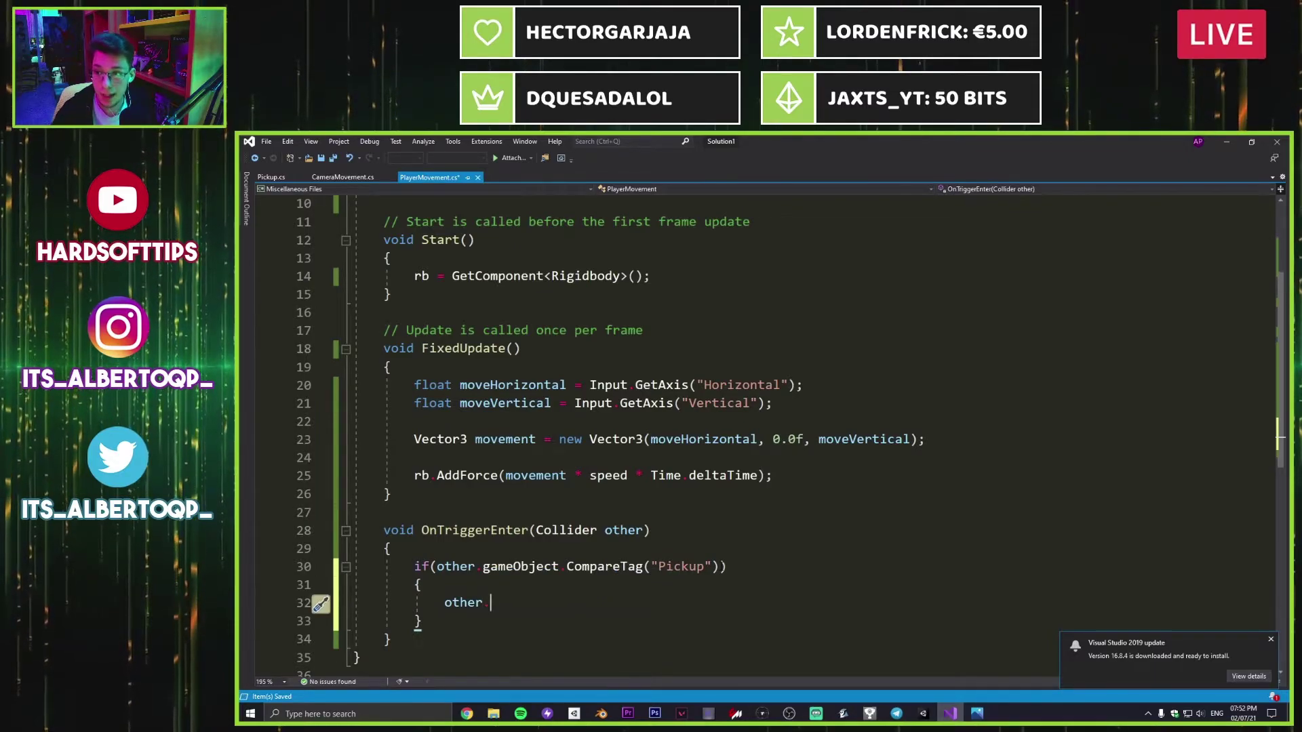
type("gameO")
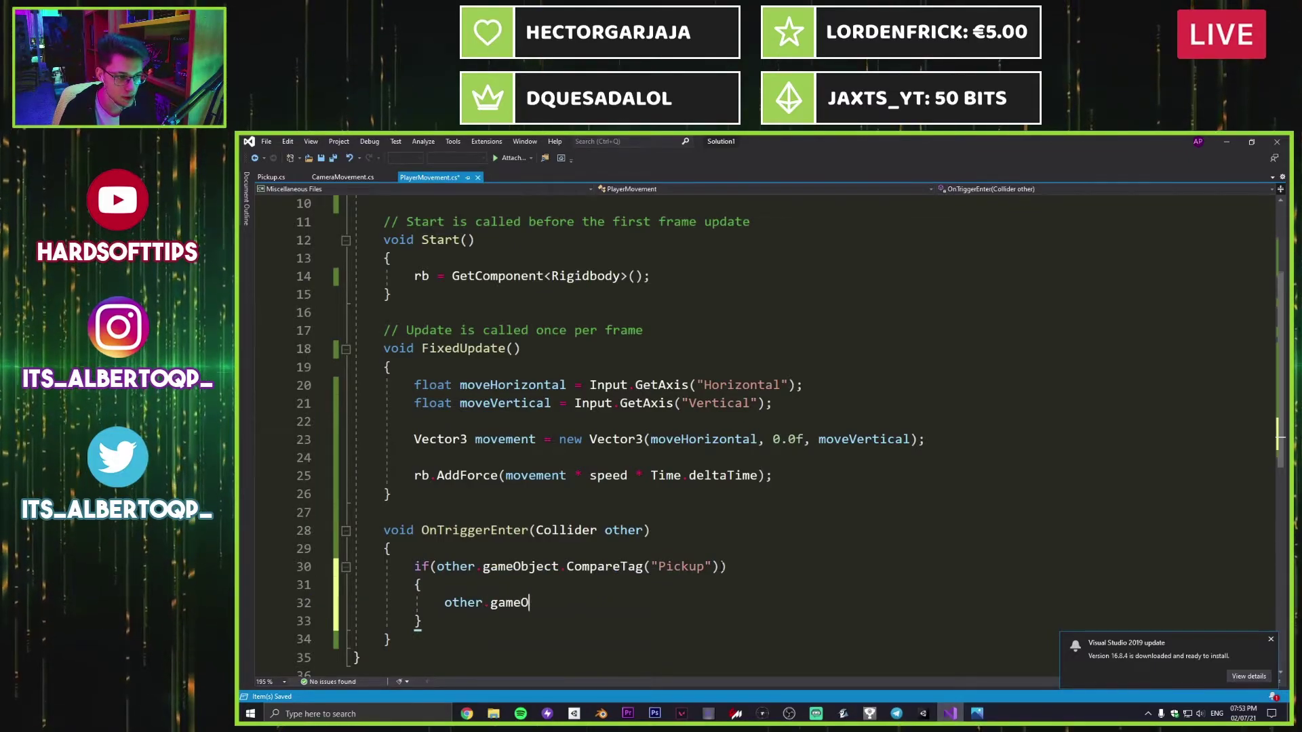
type("bj")
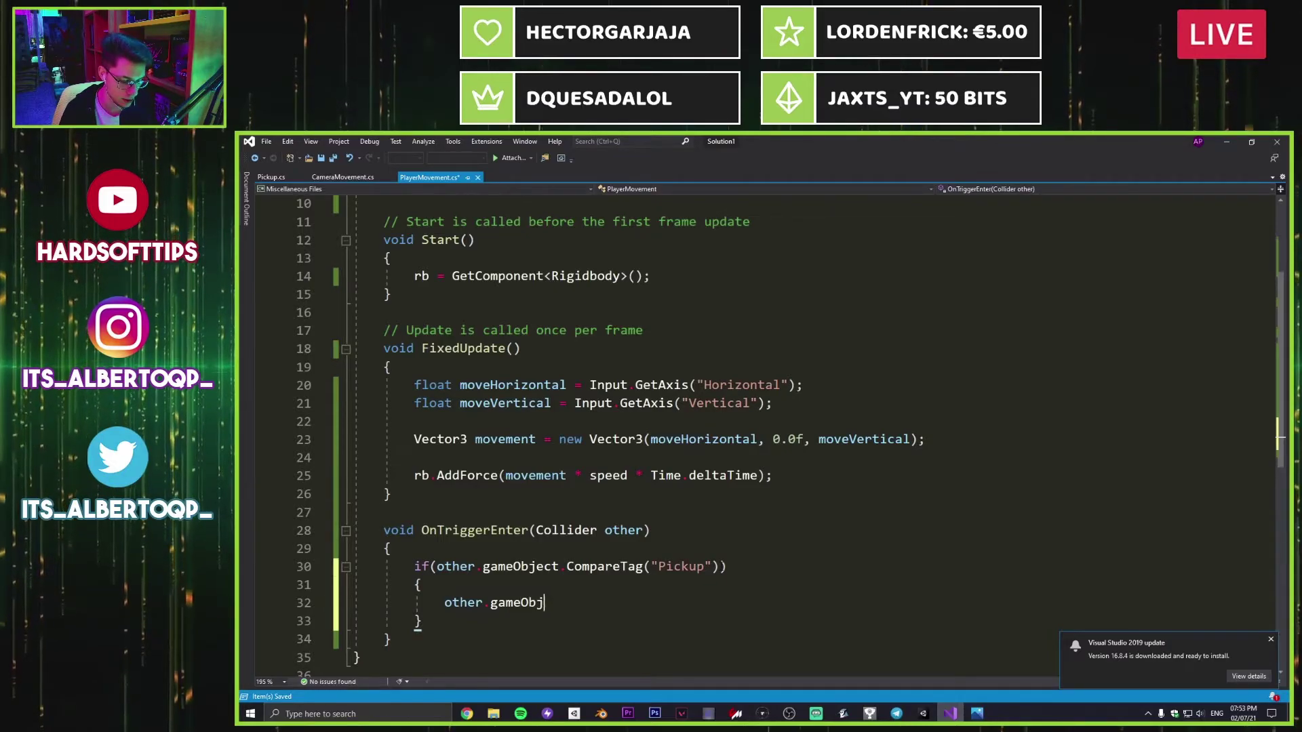
type("ect.SetAc")
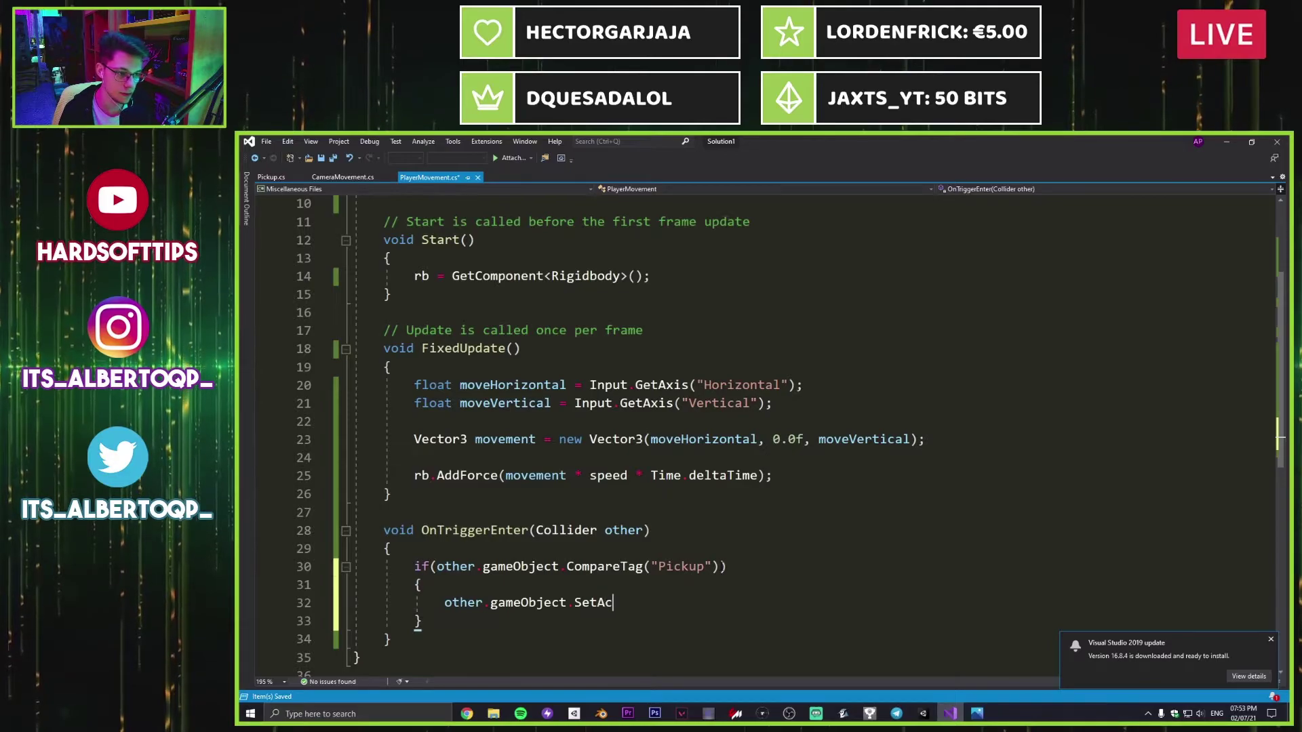
type("tive()")
key("Left")
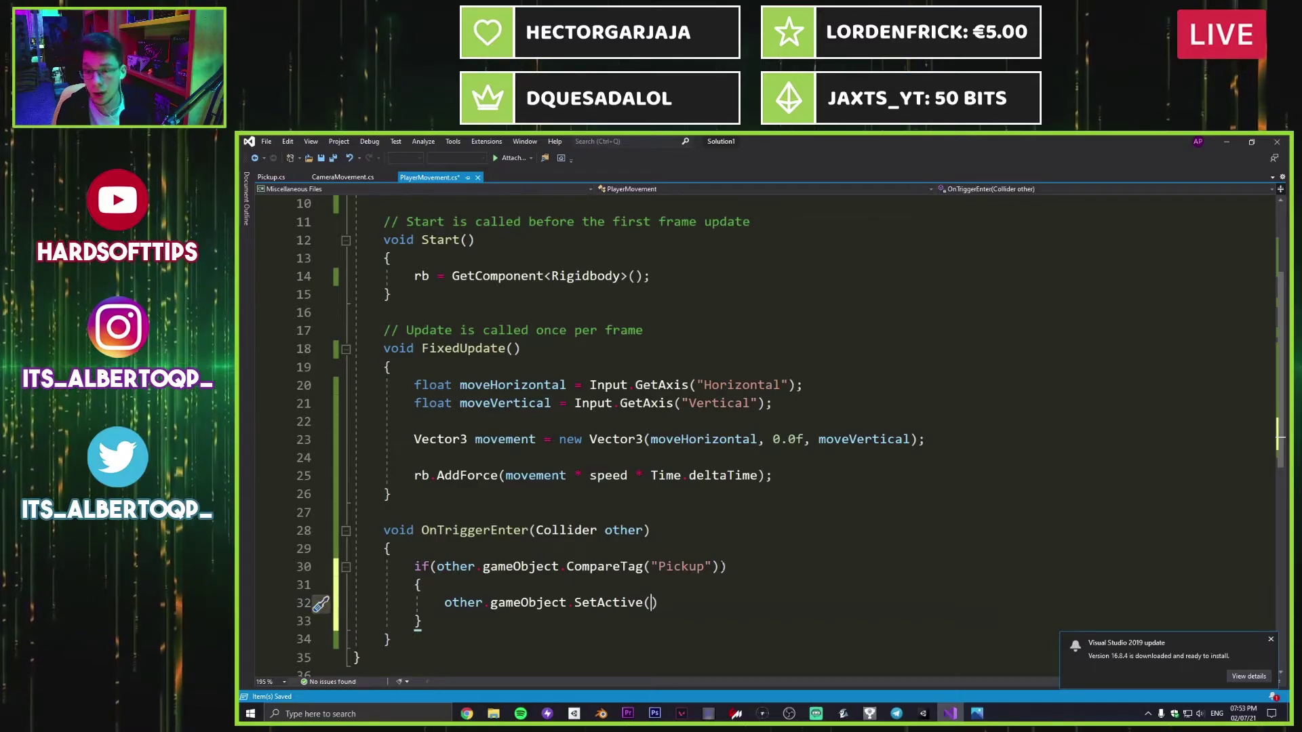
Step: Pass false to the SetActive call, end the statement with a semicolon and save the PlayerMovement script
type("flase")
key("BackSpace")
key("BackSpace")
key("BackSpace")
key("BackSpace")
type("alse);")
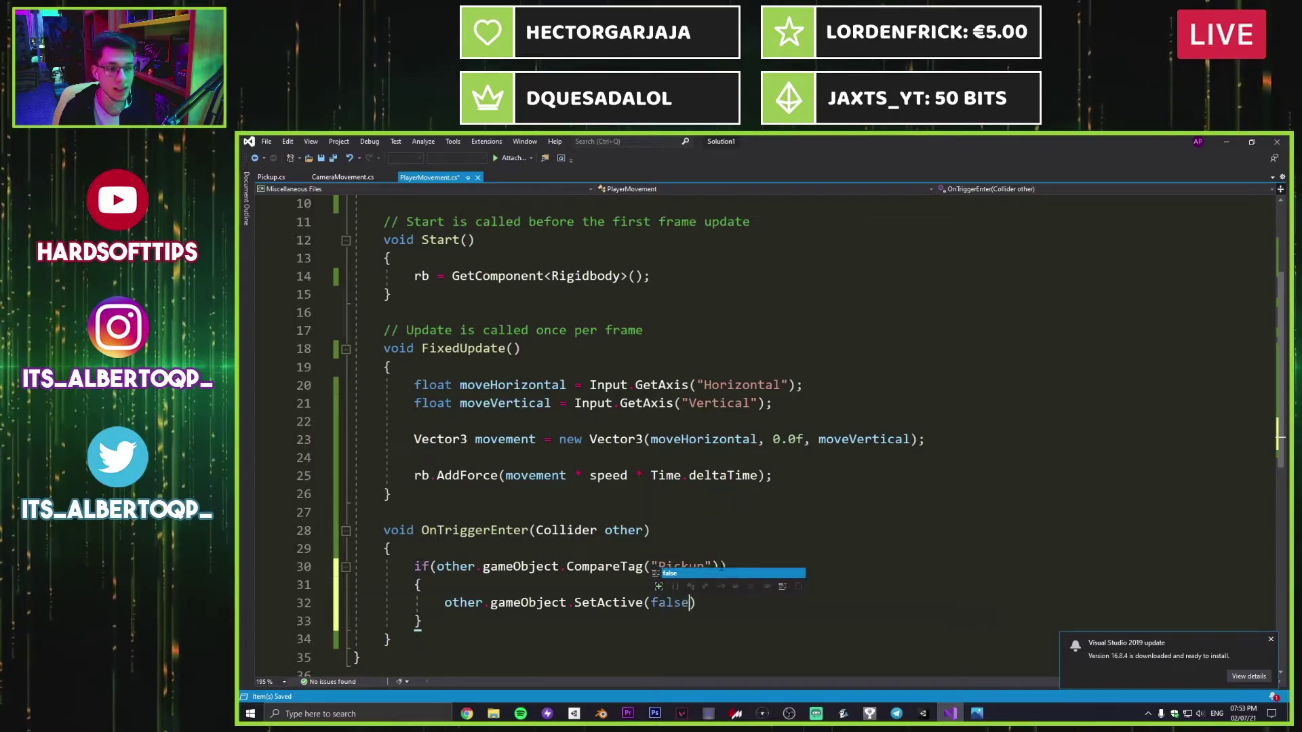
scroll(766, 420, "down", 2)
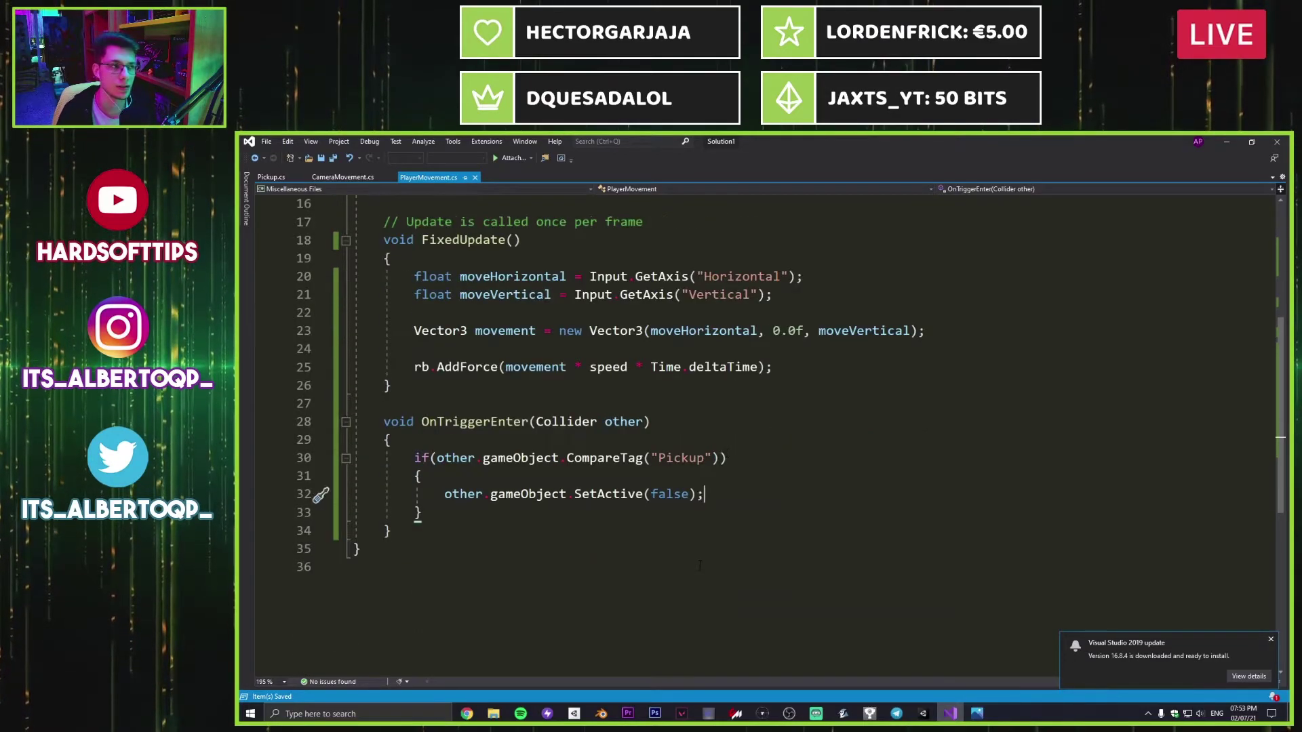
Step: In Unity, add a tag named Pickup to the project's tag list, removing the misspelled first entry
left_click(1225, 143)
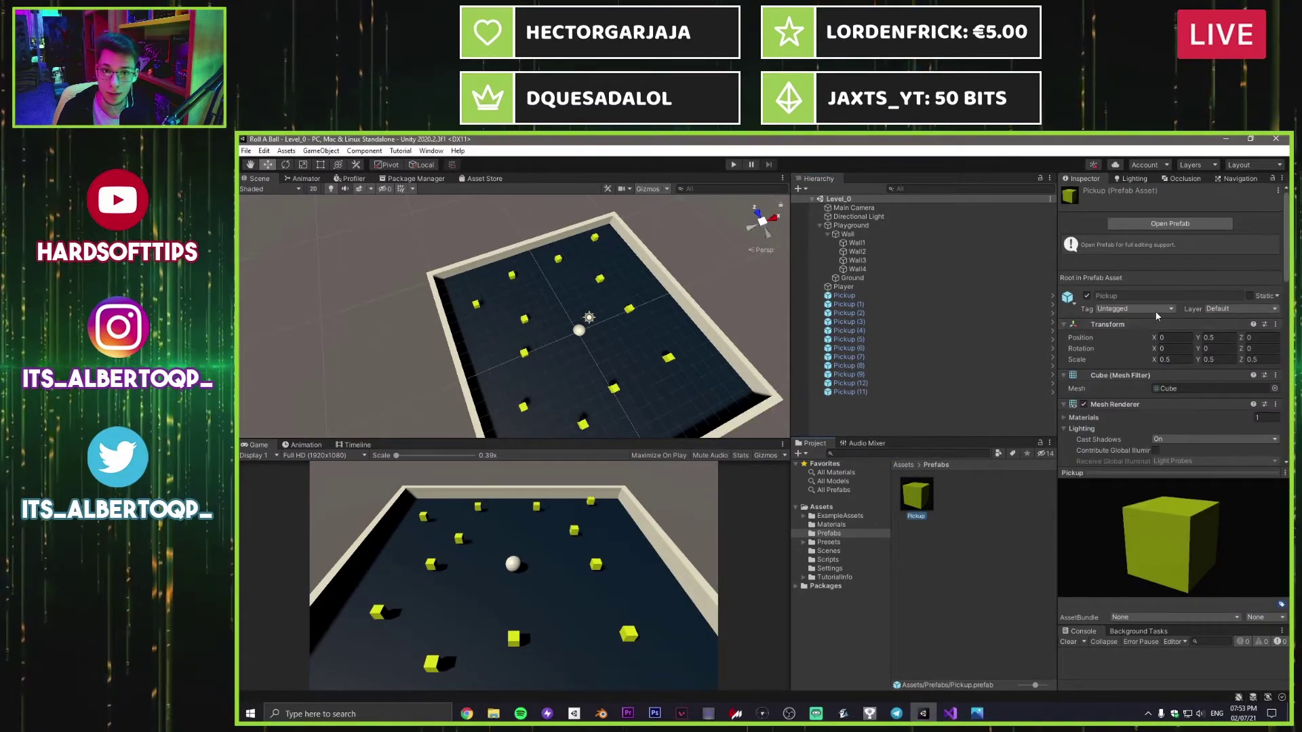
left_click(1129, 308)
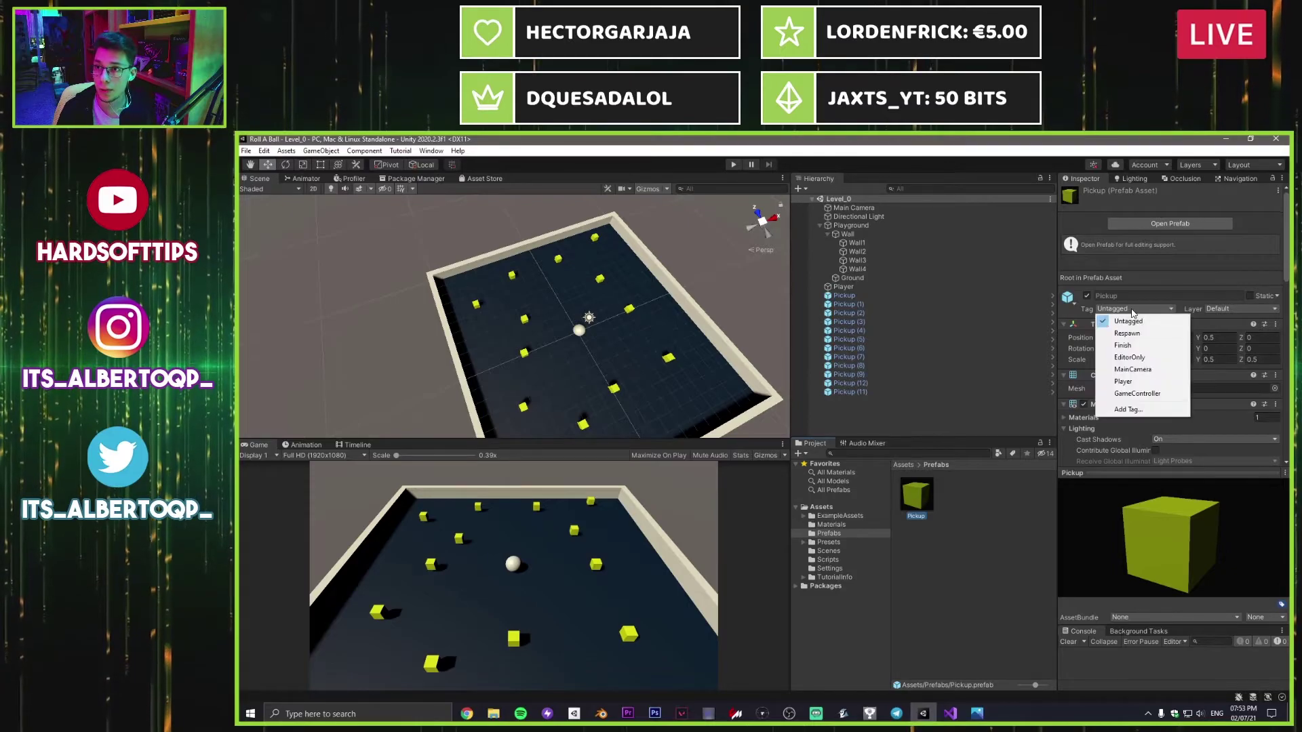
left_click(1128, 410)
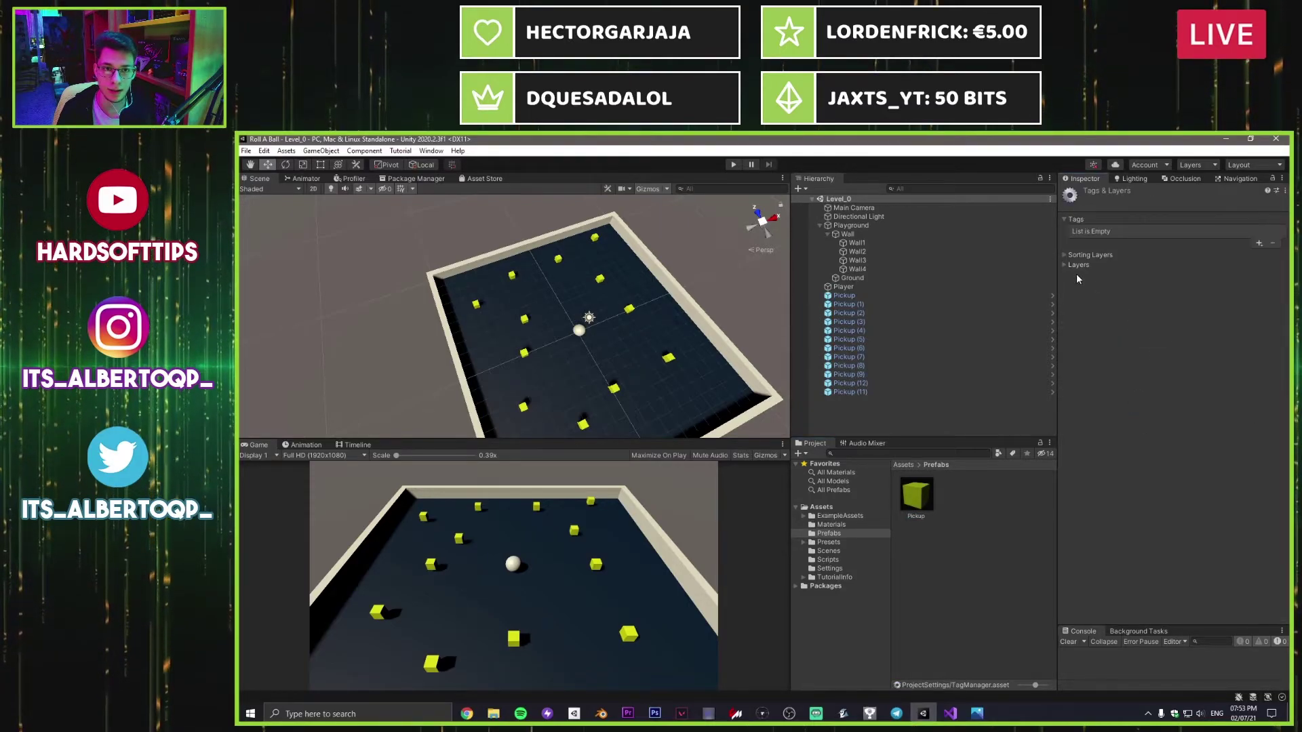
left_click(1259, 243)
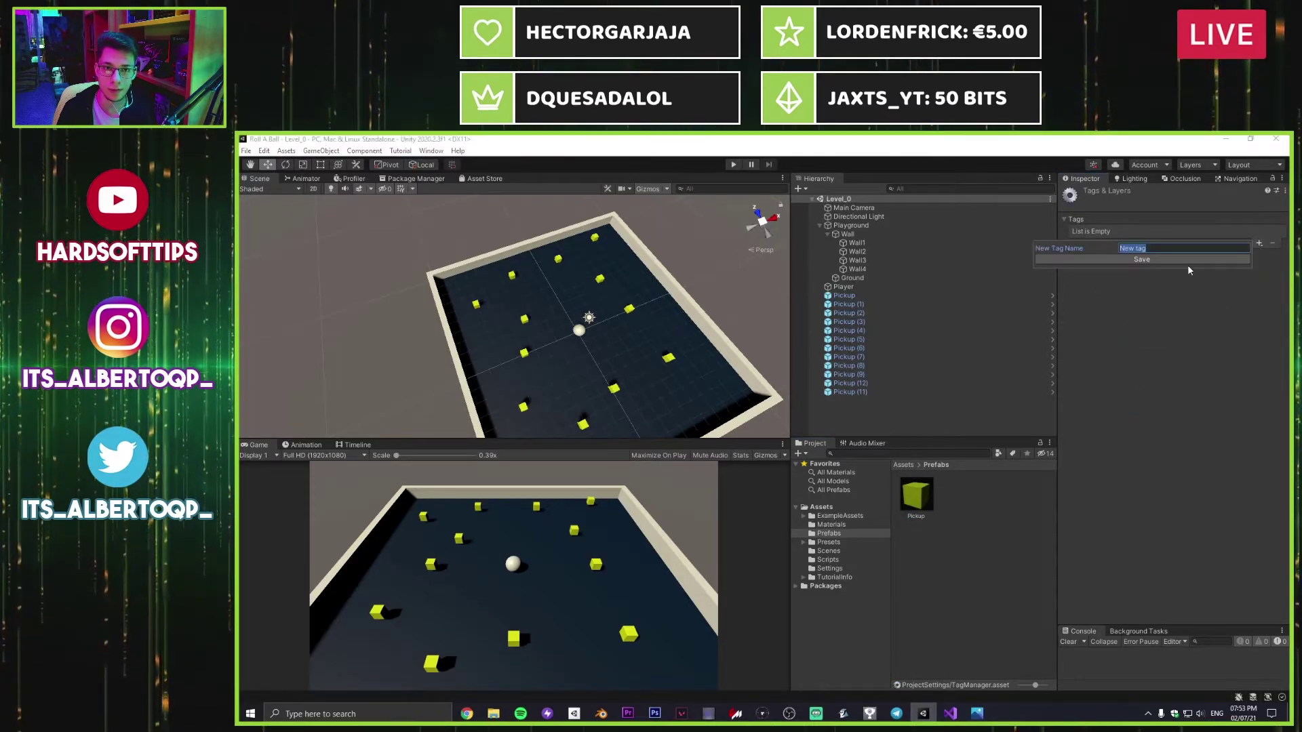
type("Picjup")
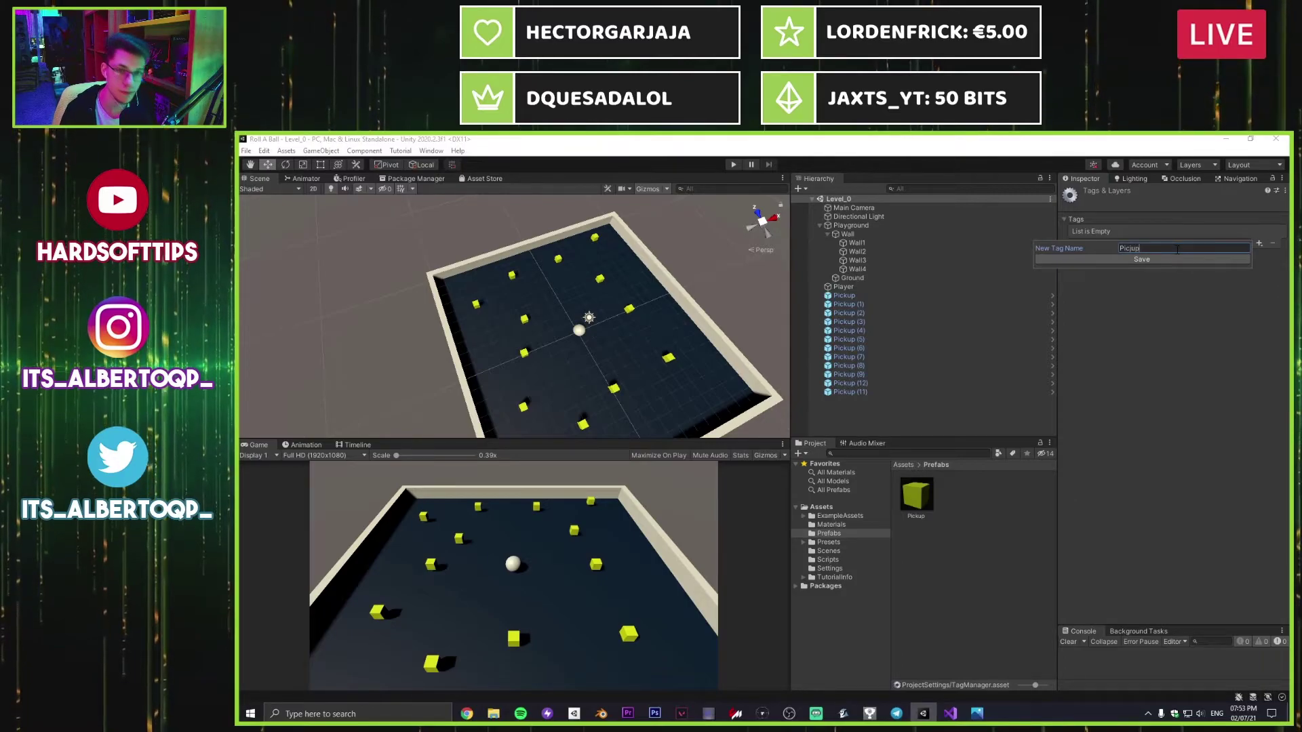
key("Return")
left_click(1158, 232)
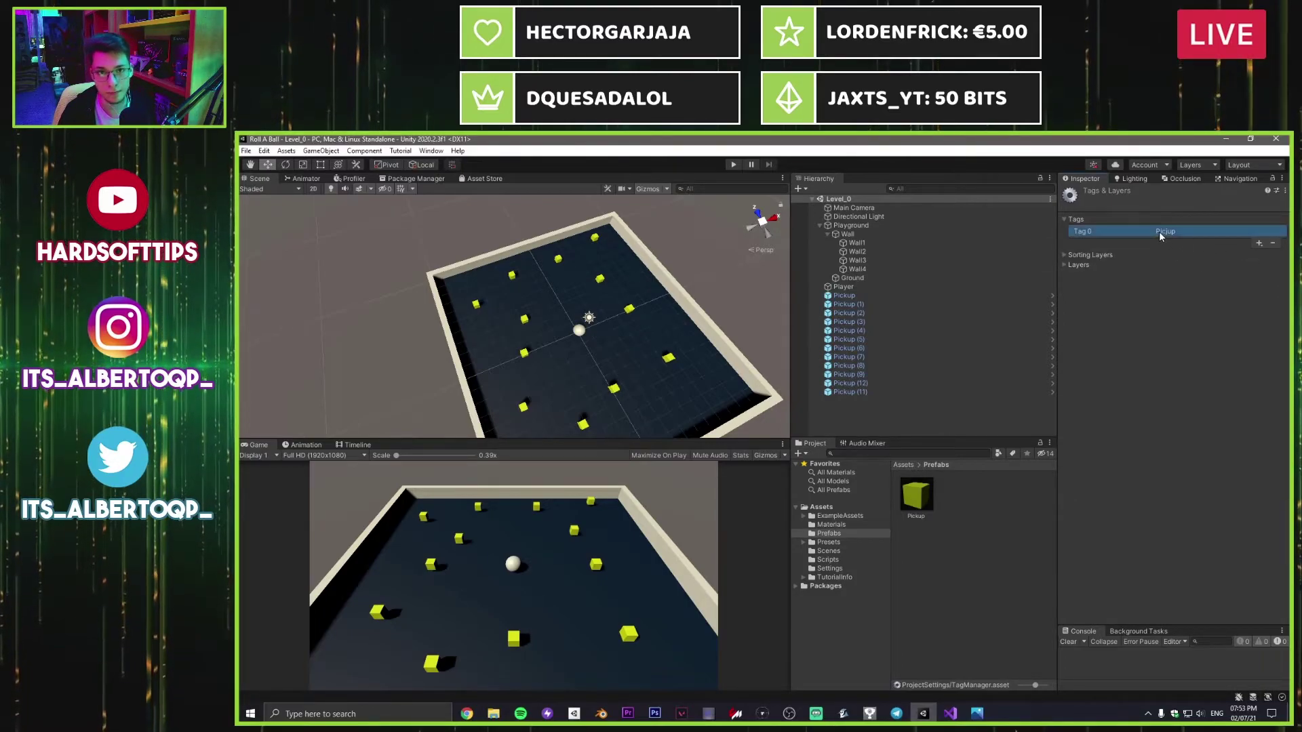
left_click(1272, 243)
left_click(1259, 243)
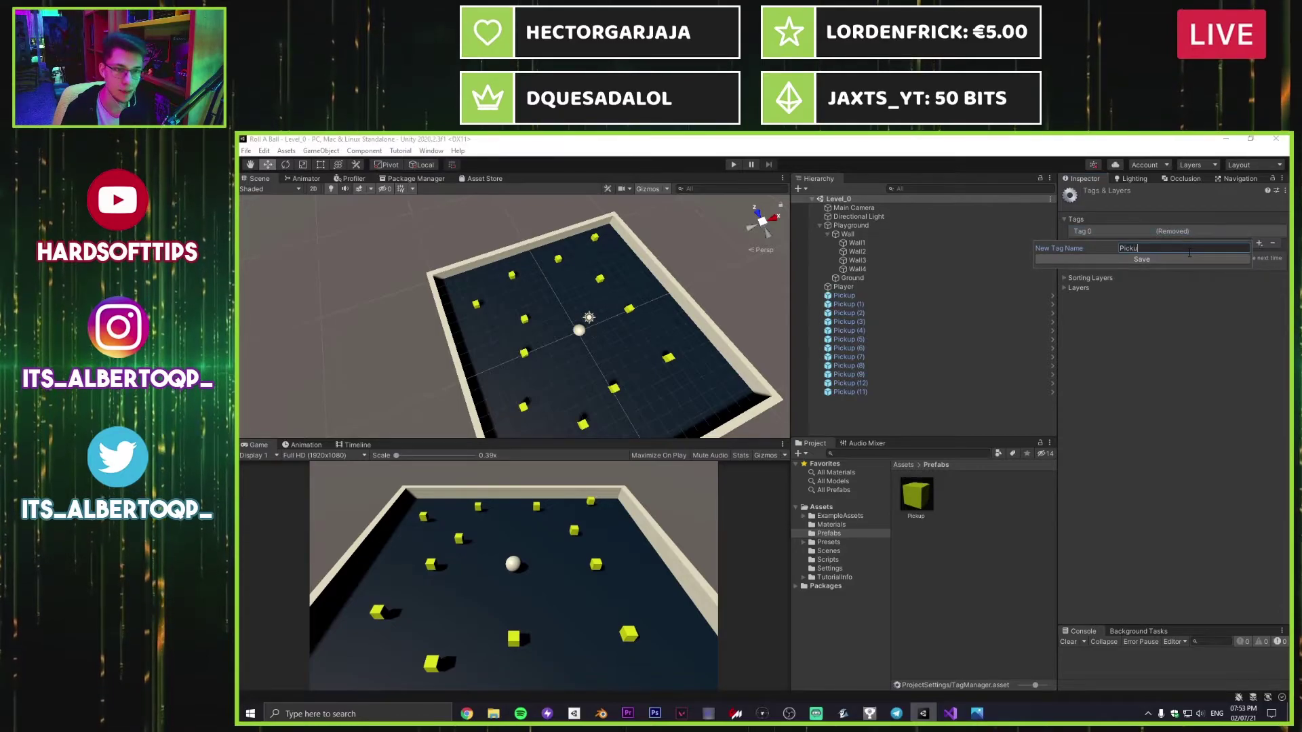
left_click(1181, 257)
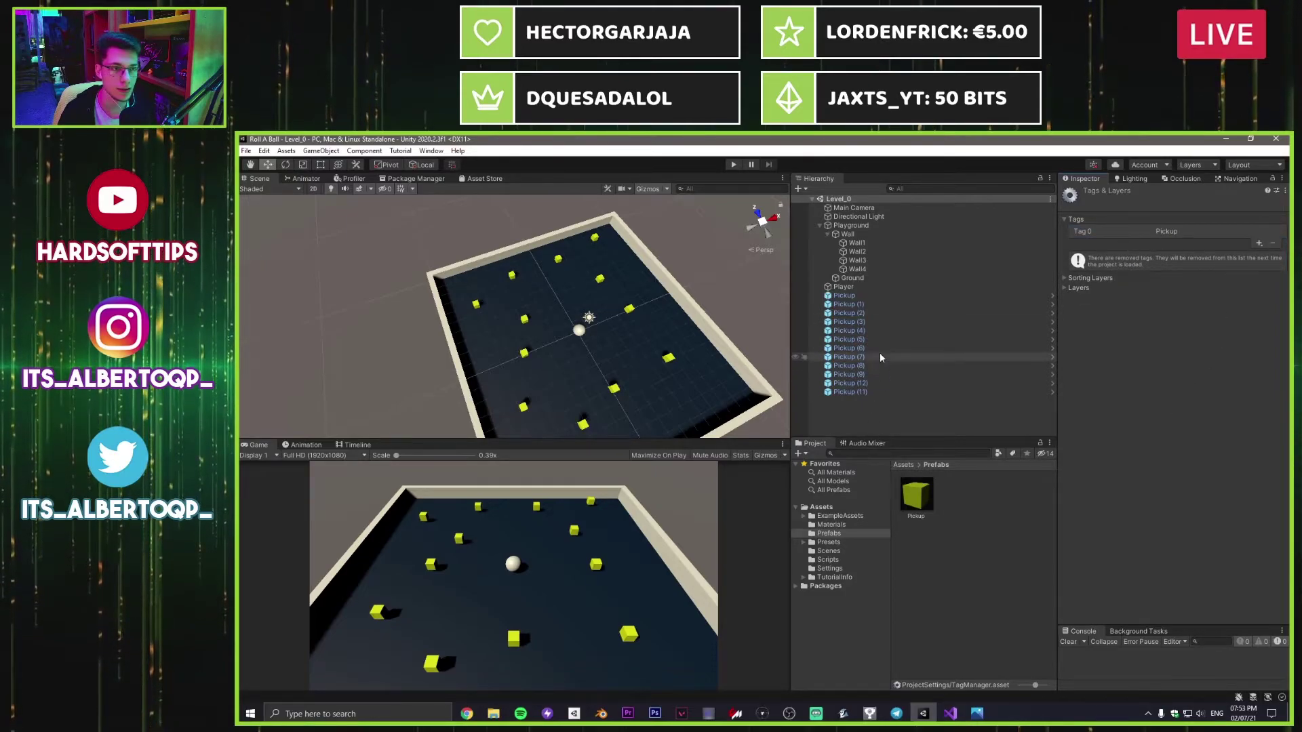
Step: Play-test the level by rolling the Player ball into several Pickup cubes around the playground, and exit play mode
left_click(844, 287)
scroll(1113, 445, "down", 5)
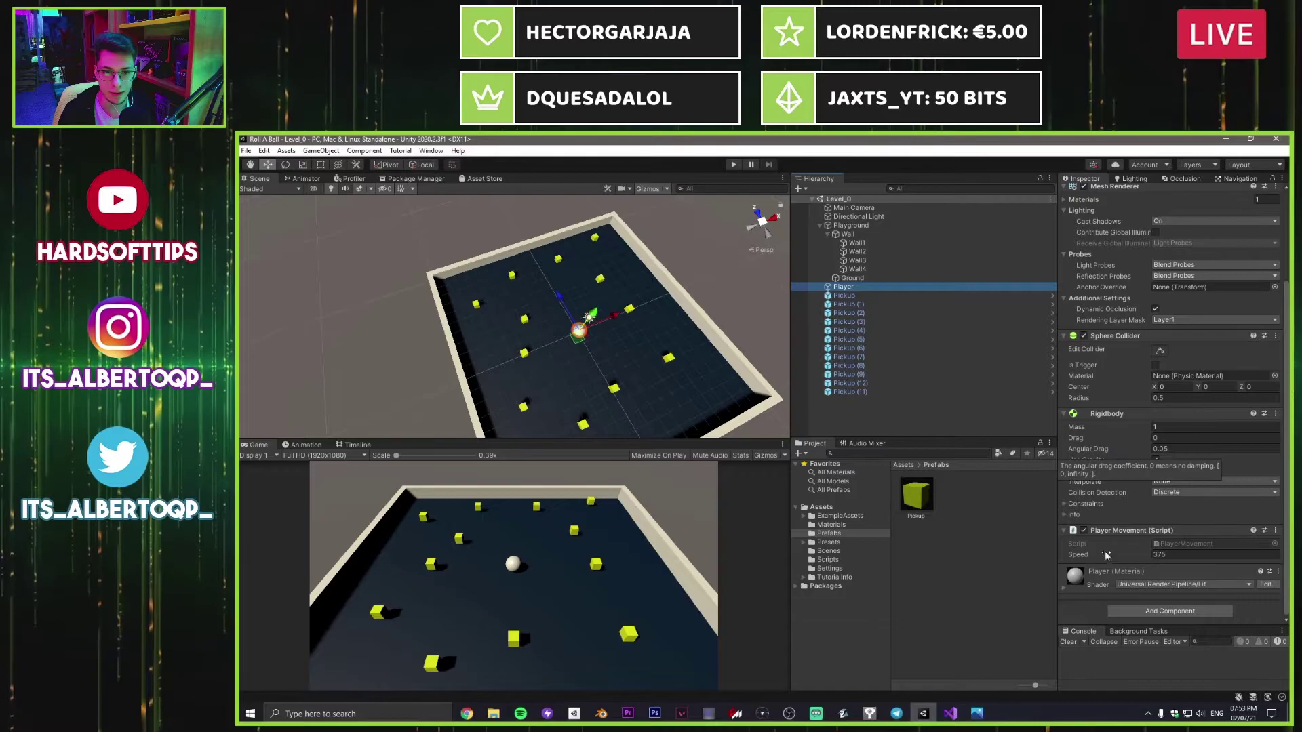
left_click(733, 166)
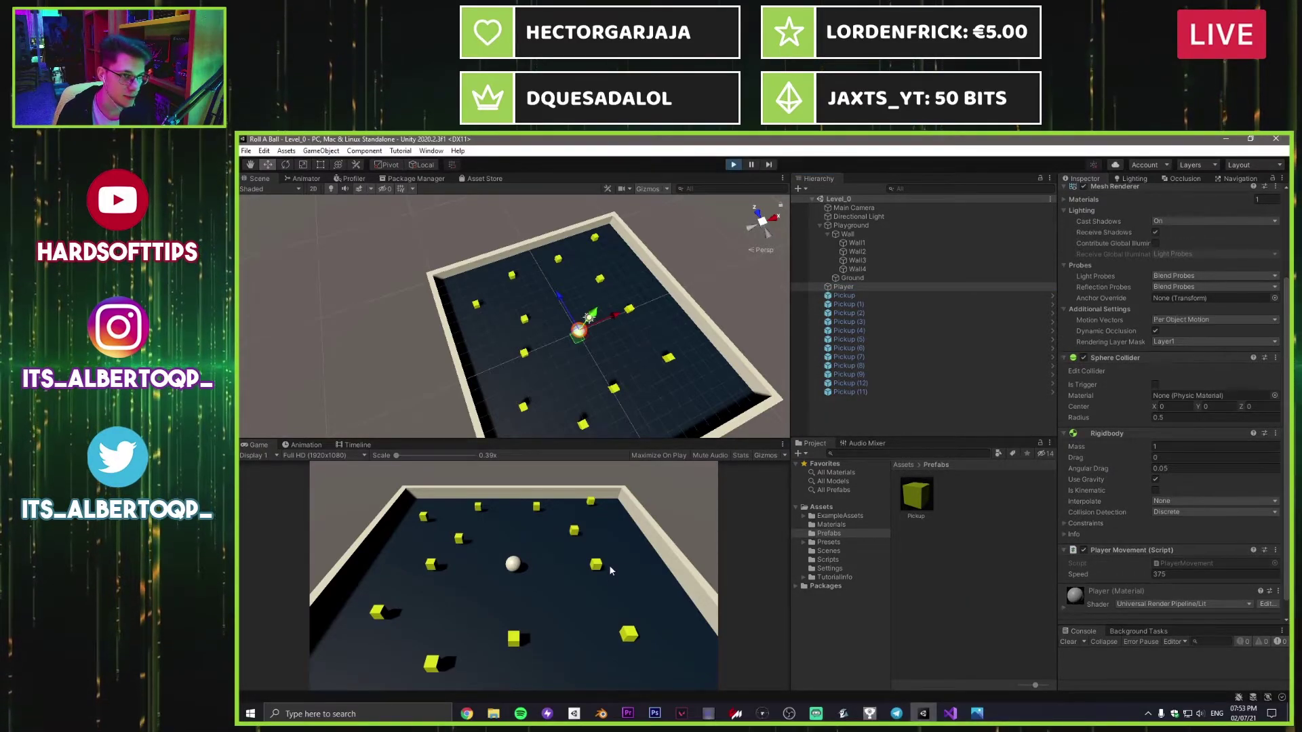
key("s")
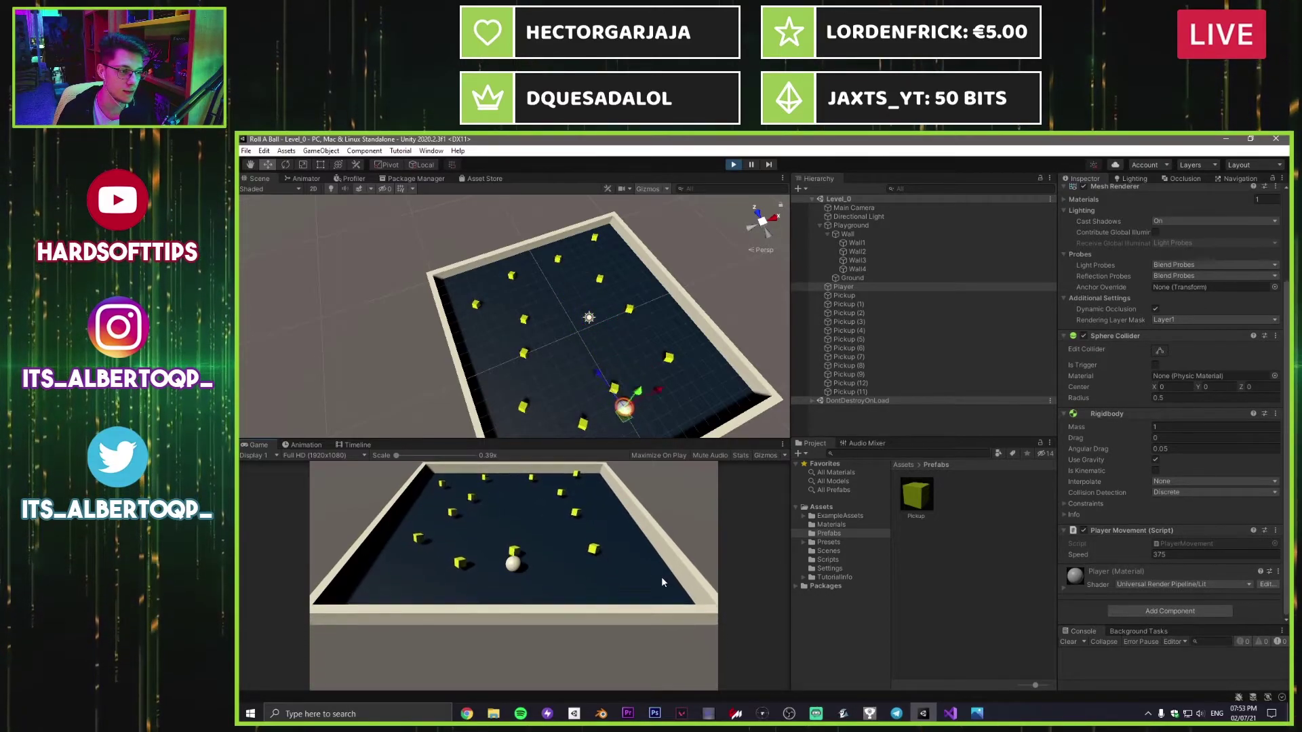
key("w")
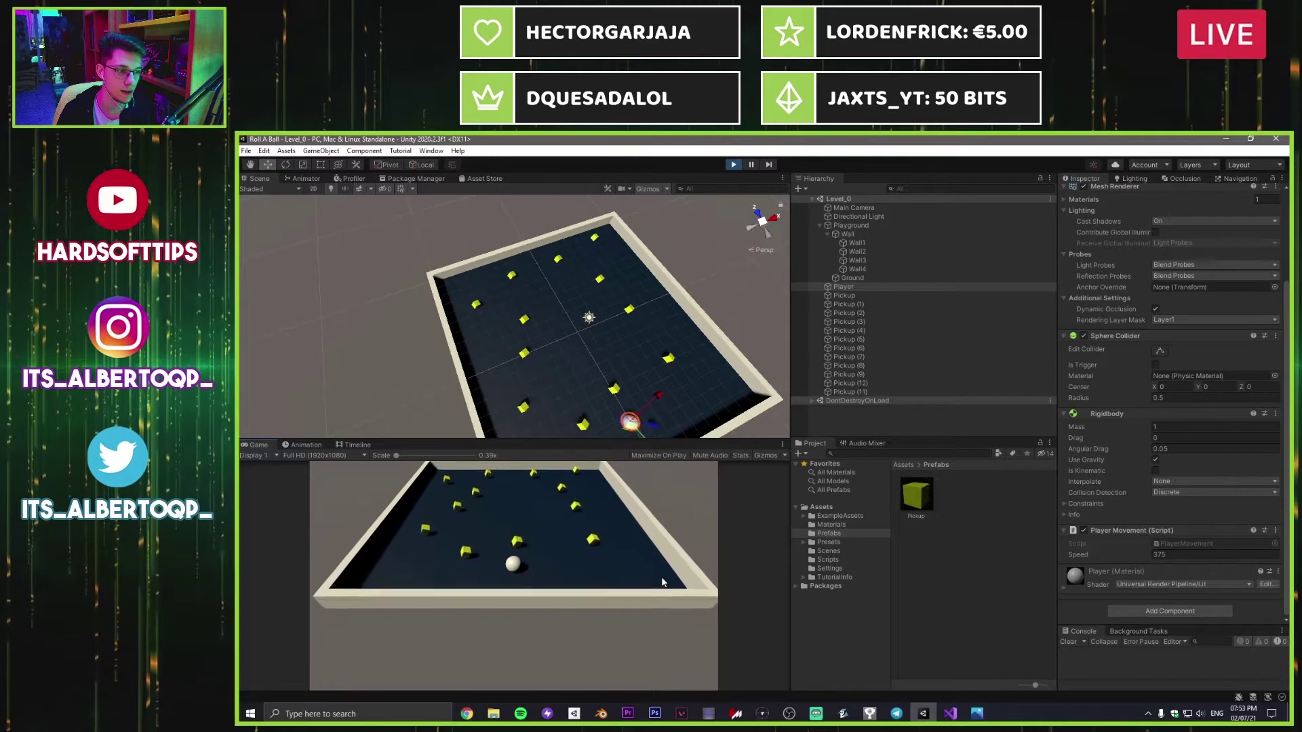
key("d")
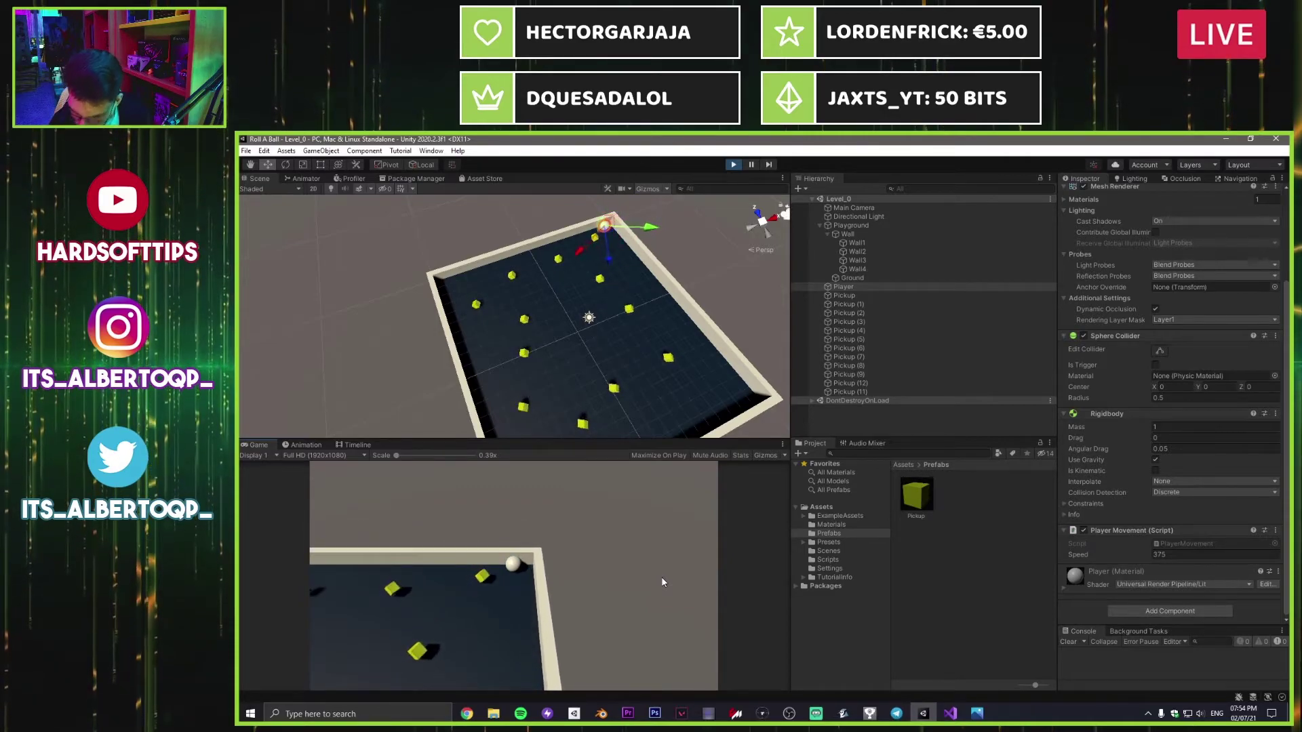
key("a")
key("s")
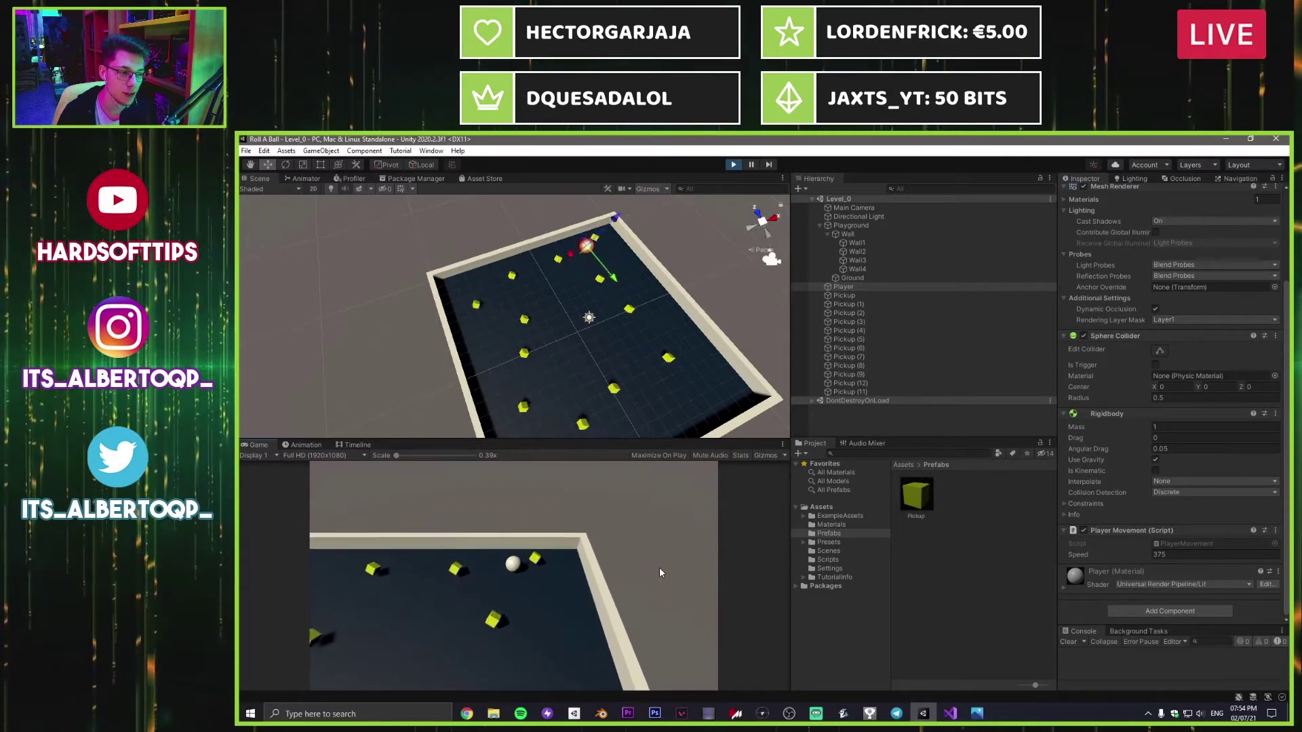
key("d")
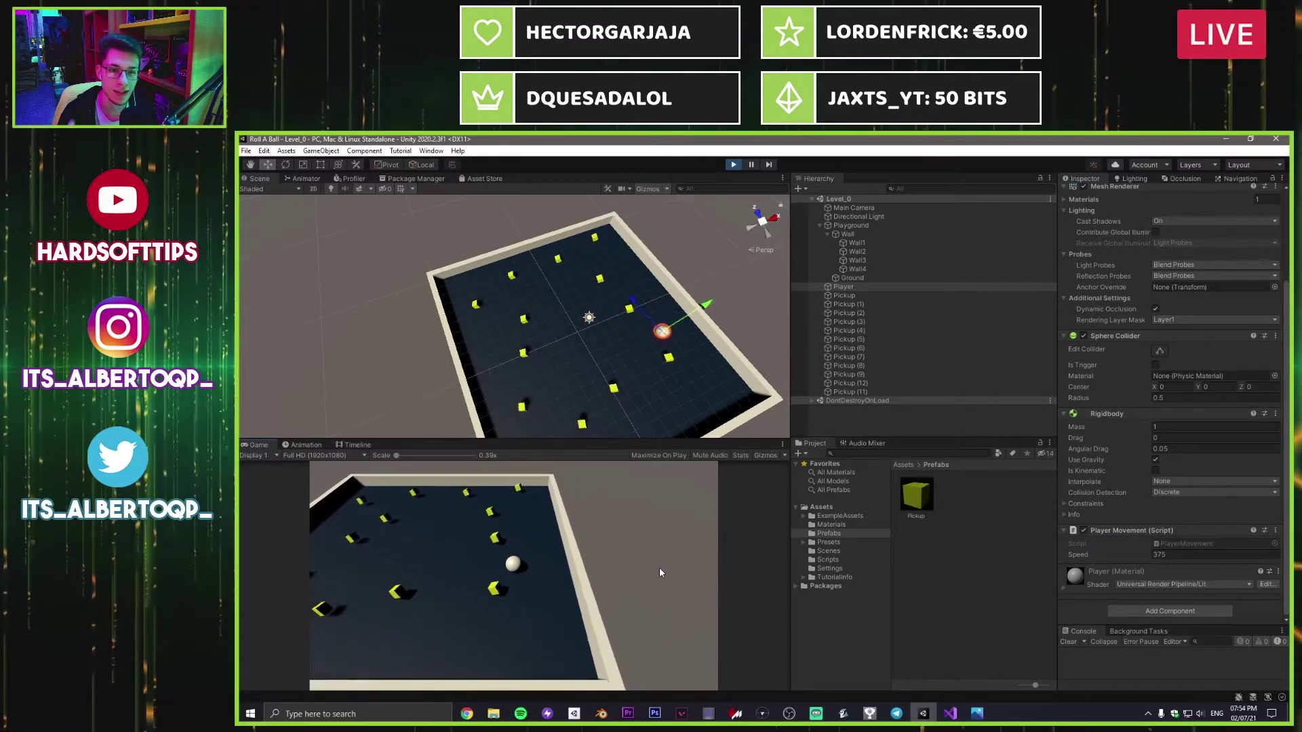
key("a")
key("w")
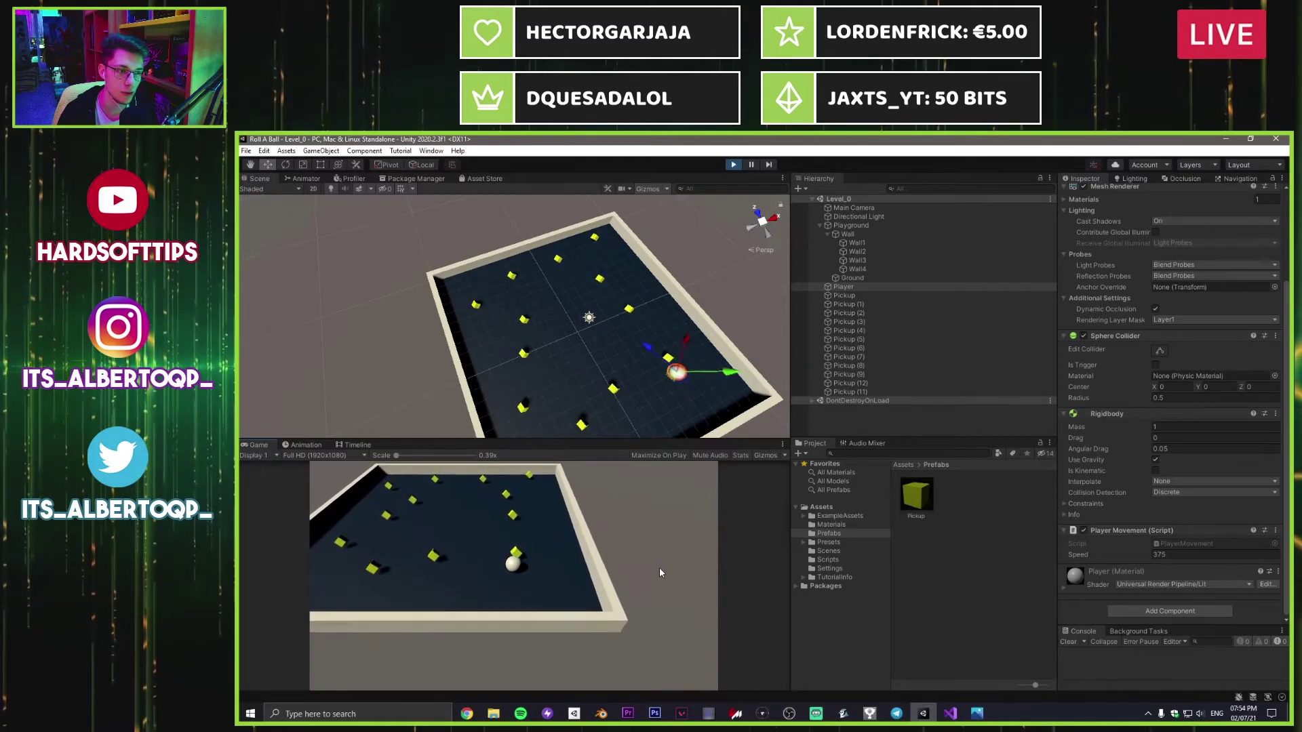
key("s")
key("d")
key("s")
key("a")
key("w")
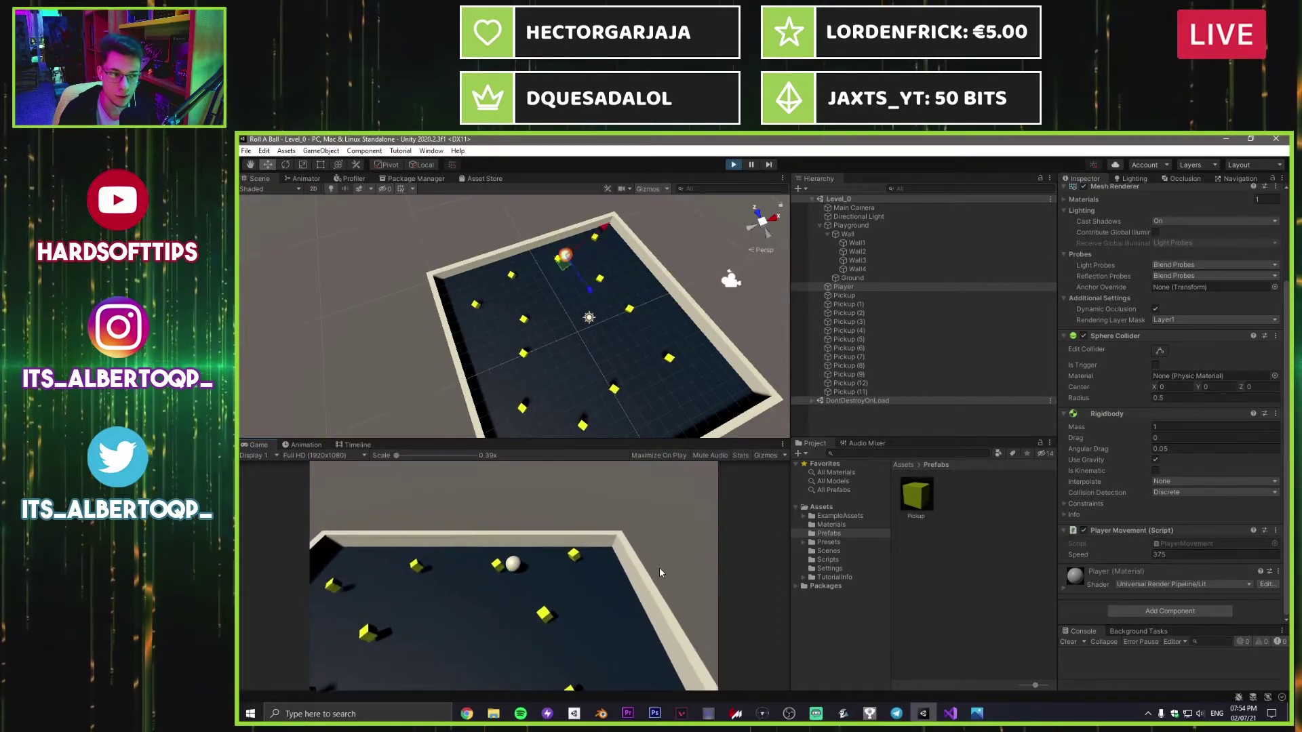
key("s")
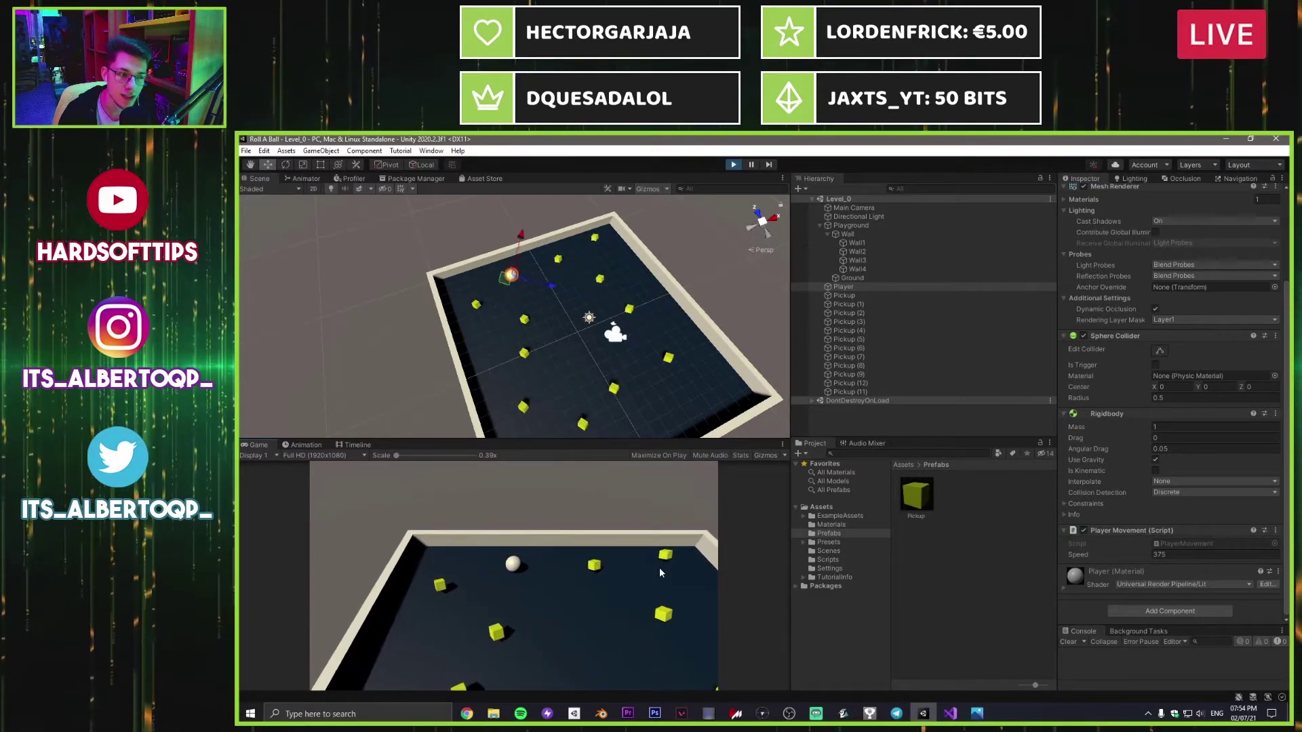
key("s")
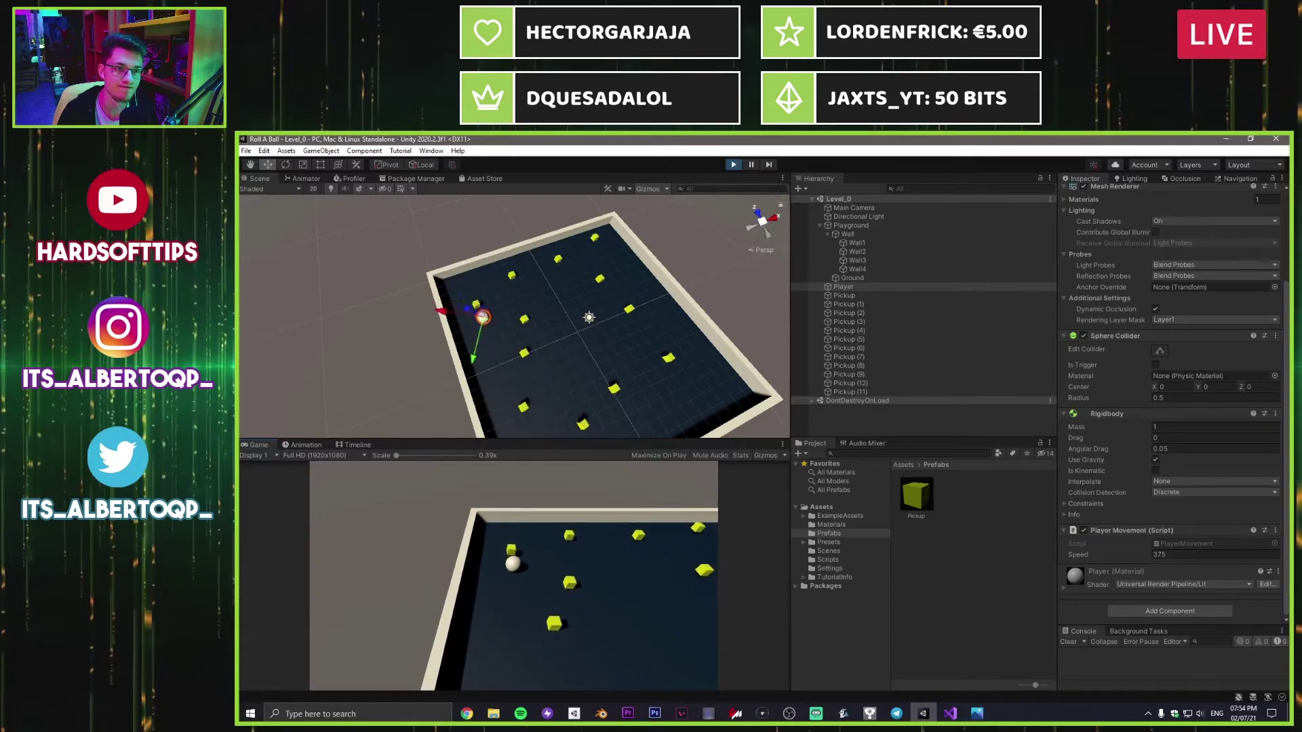
key("ctrl+p")
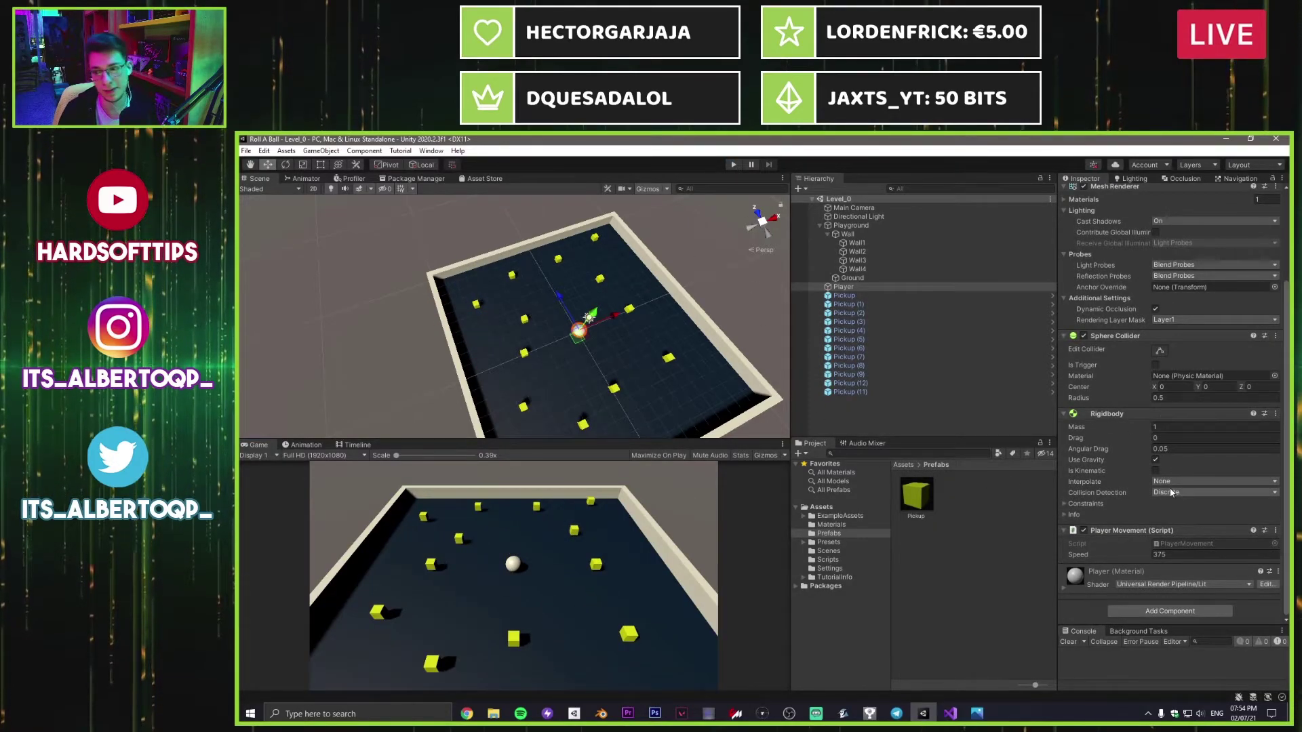
Step: Check the tag assigned to the Player and to several Pickup copies in the scene
scroll(1173, 485, "up", 3)
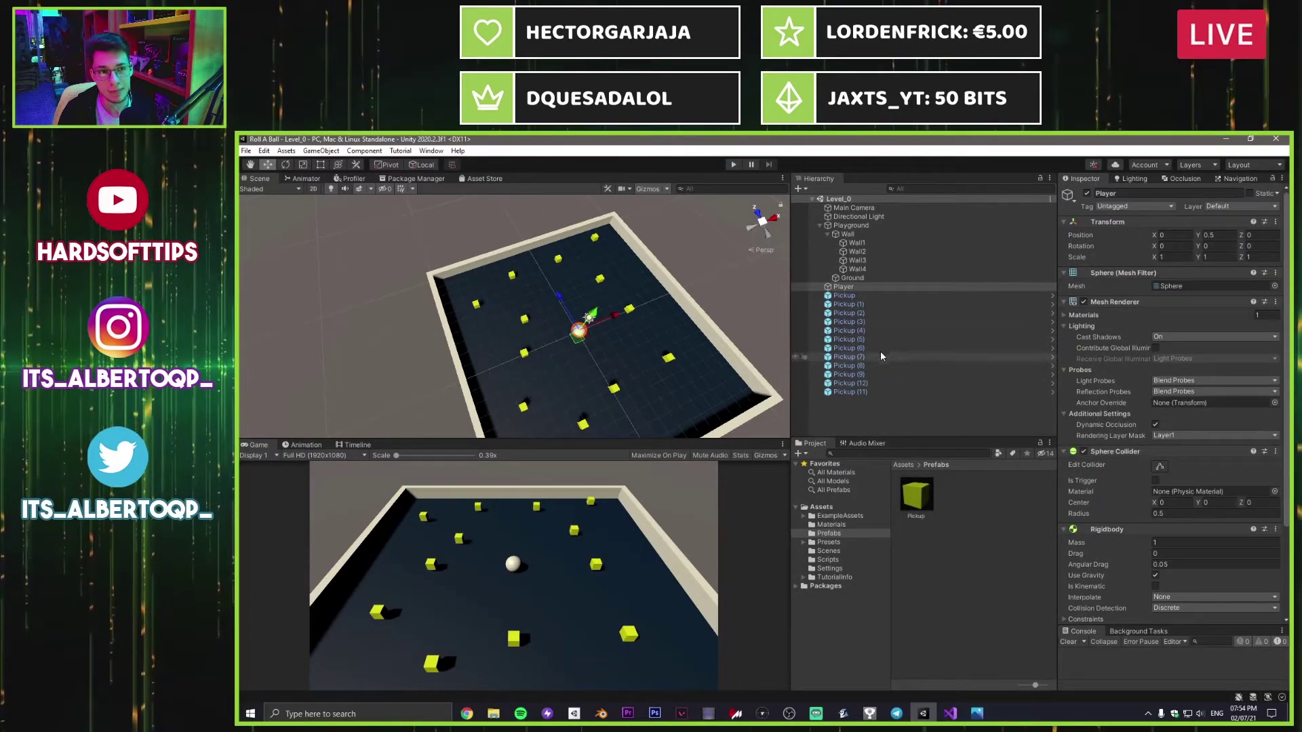
left_click(847, 296)
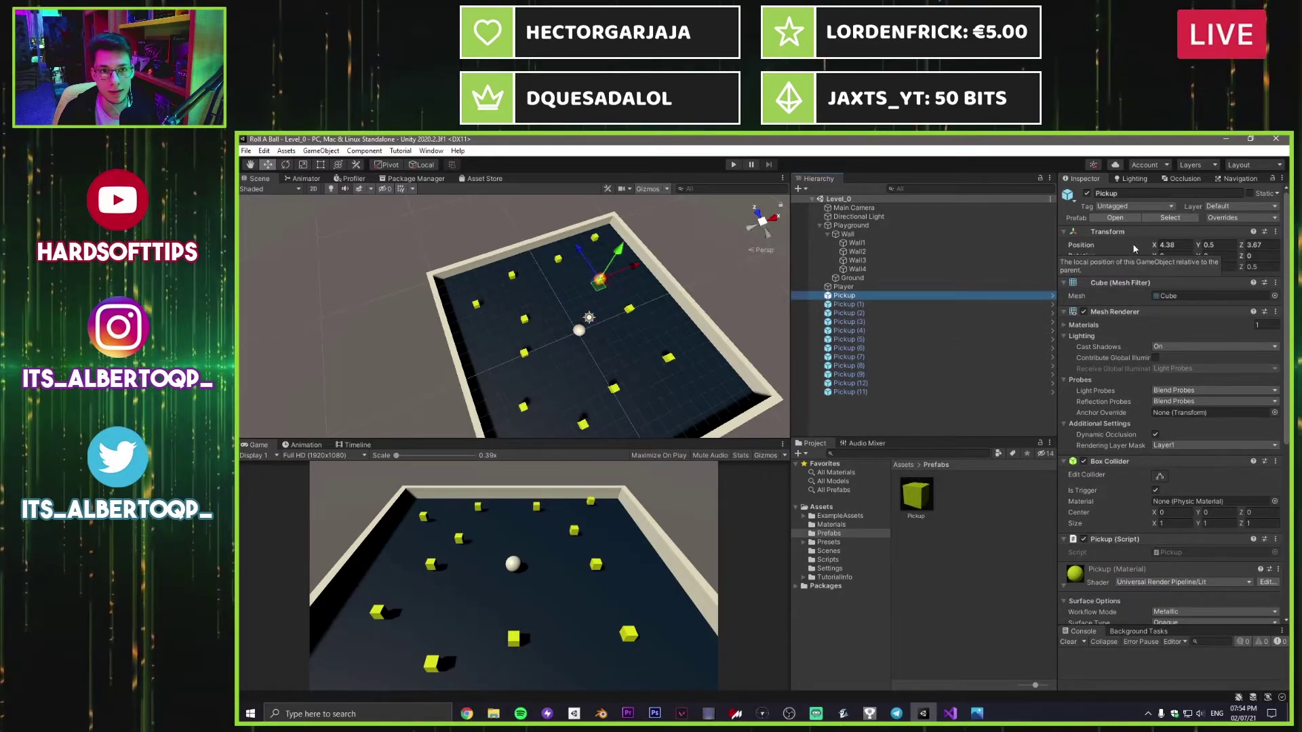
left_click(847, 357)
left_click(848, 383)
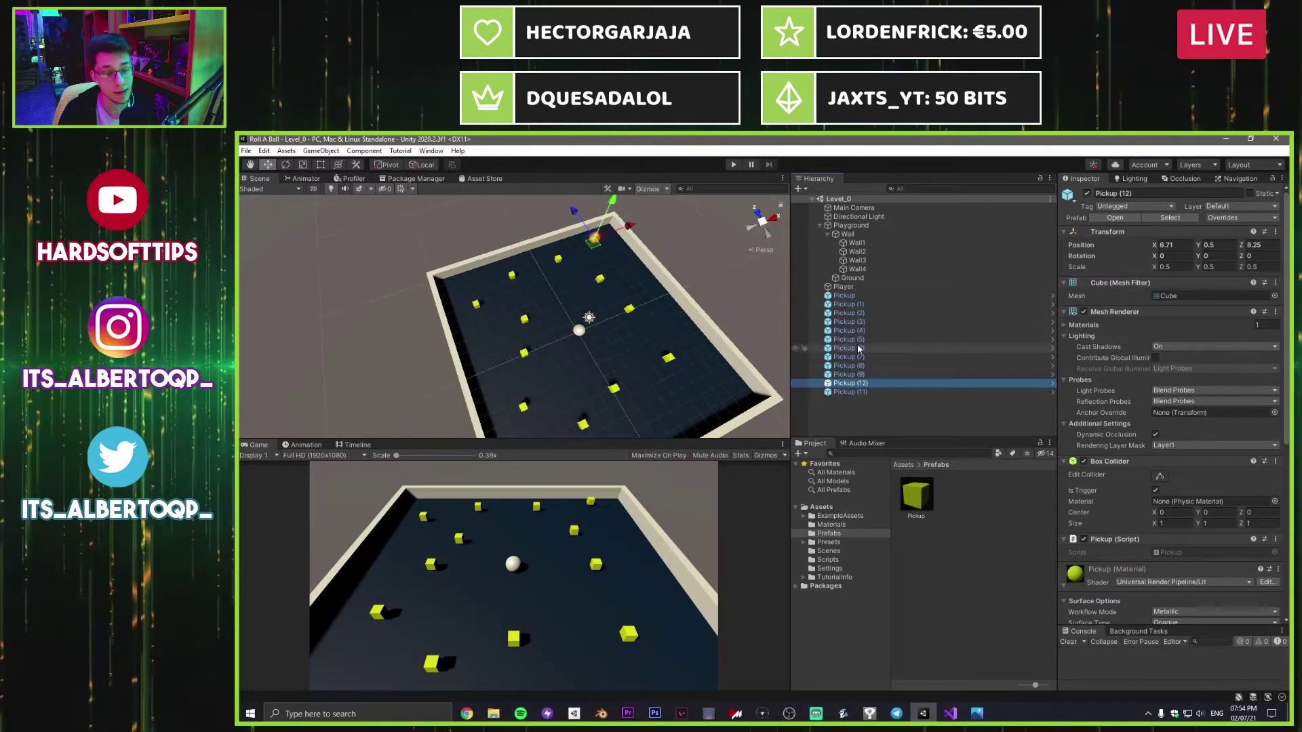
Step: Assign the Pickup tag to the Pickup prefab asset
left_click(916, 495)
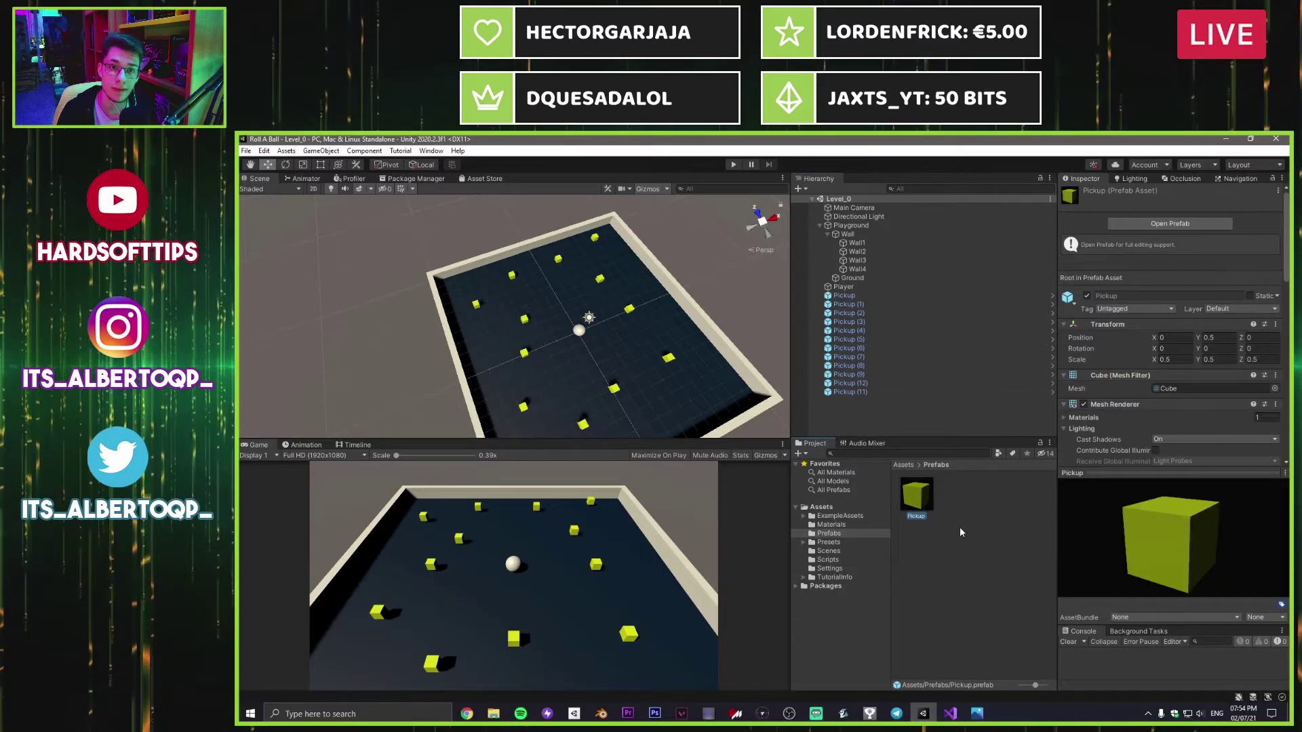
left_click(1125, 308)
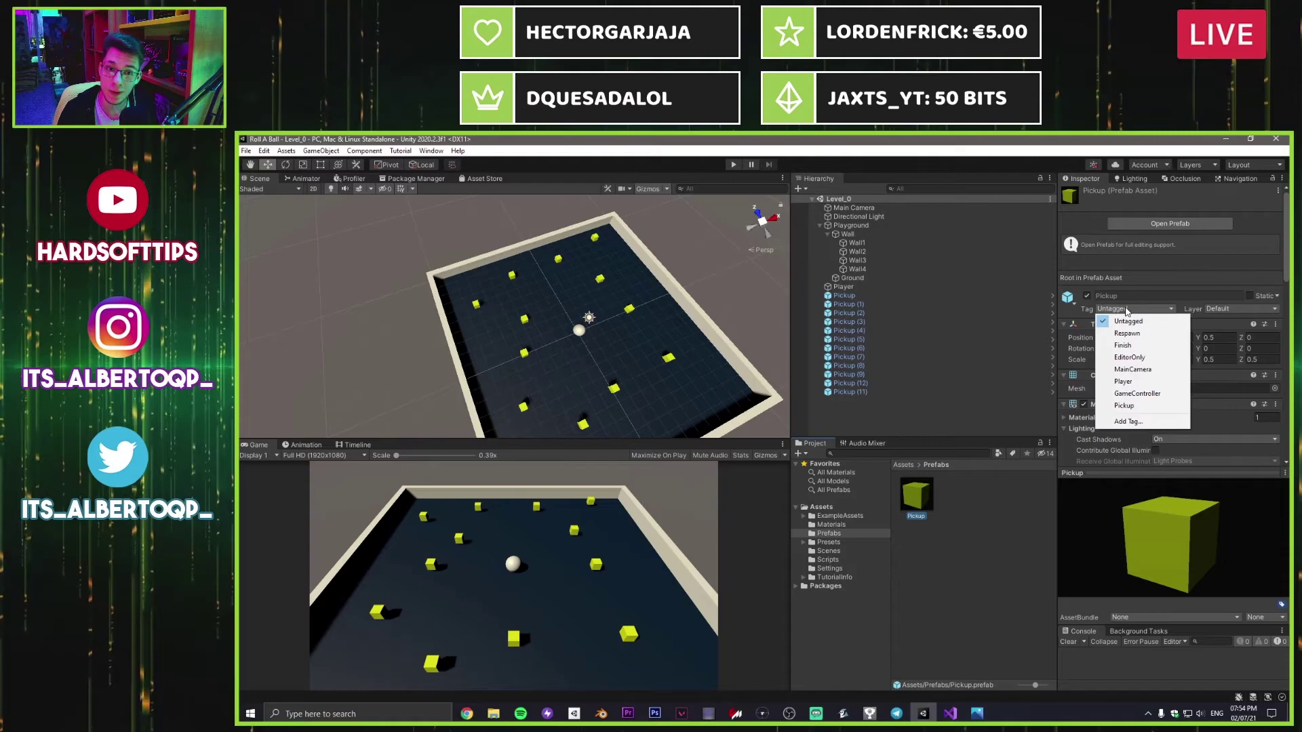
left_click(1141, 404)
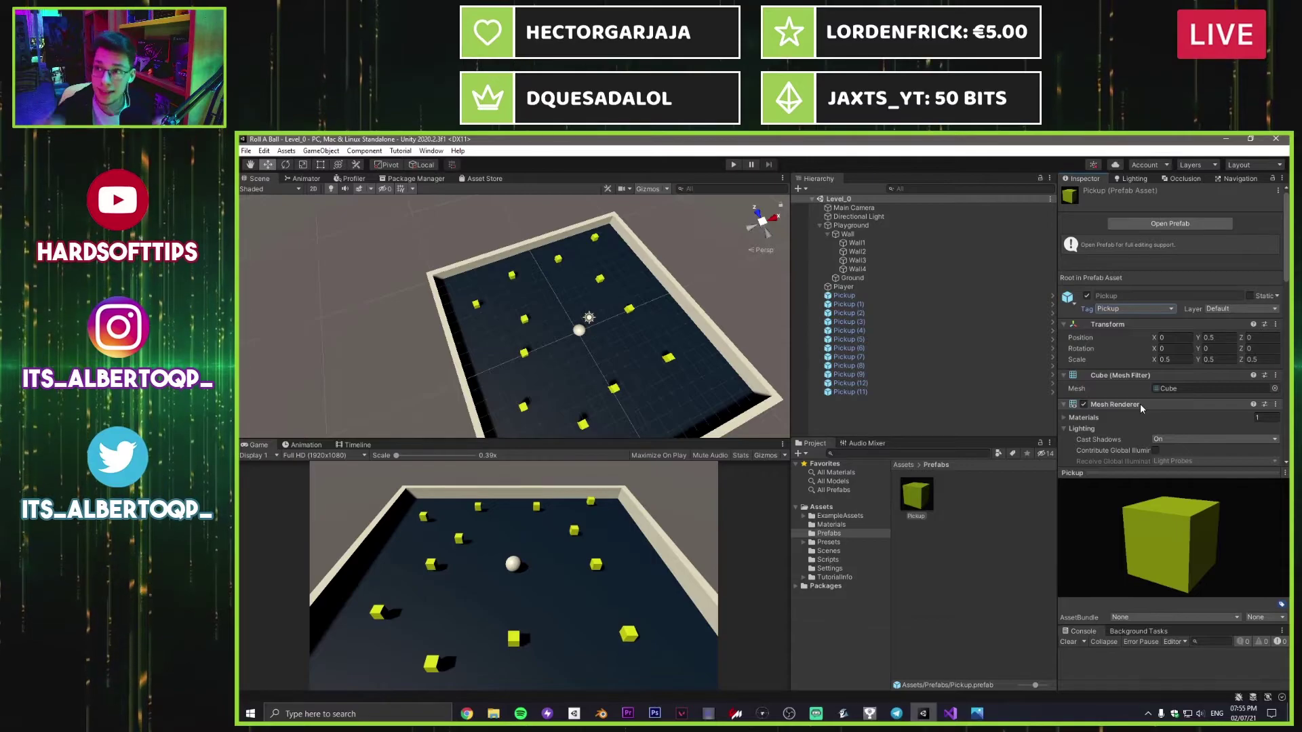
Step: Check the tag on the Pickup (5) copy in the scene and clear the selection
left_click(927, 423)
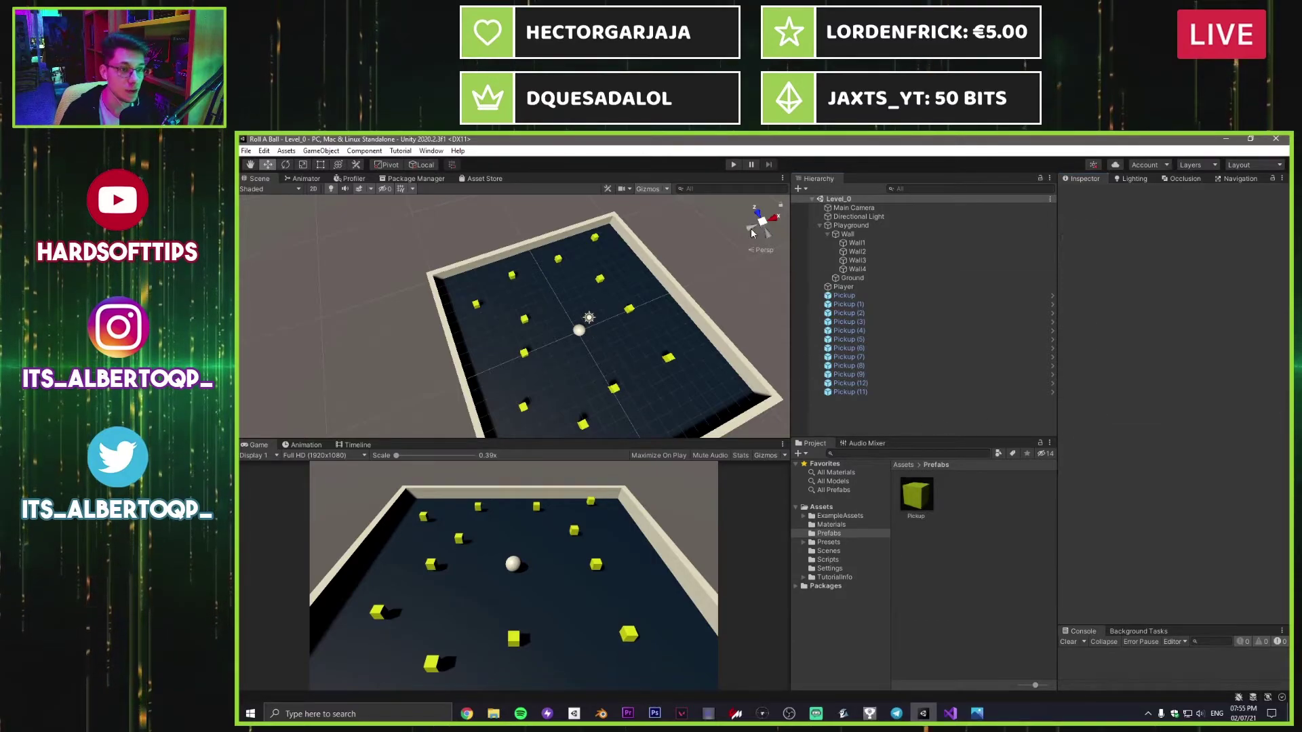
left_click(888, 339)
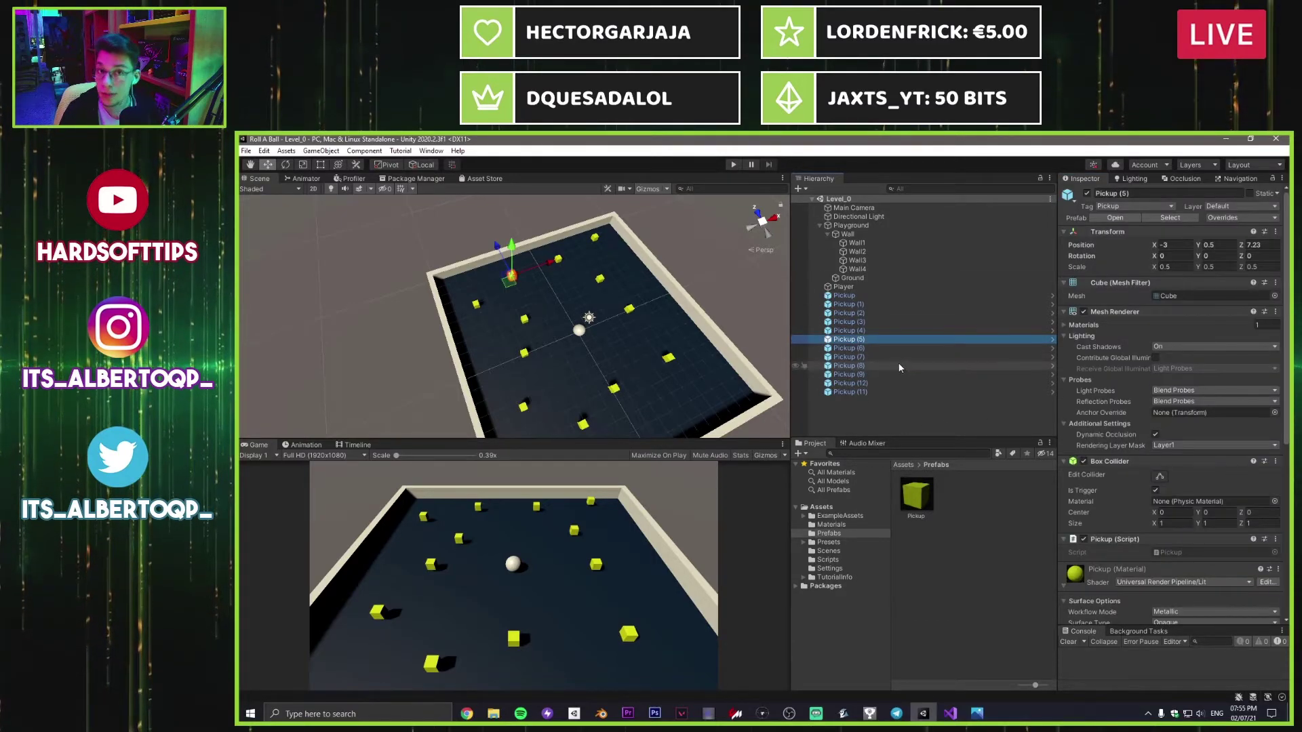
left_click(894, 404)
Step: Play-test the level by rolling the ball around the playground to collect every Pickup cube, and exit play mode
left_click(733, 164)
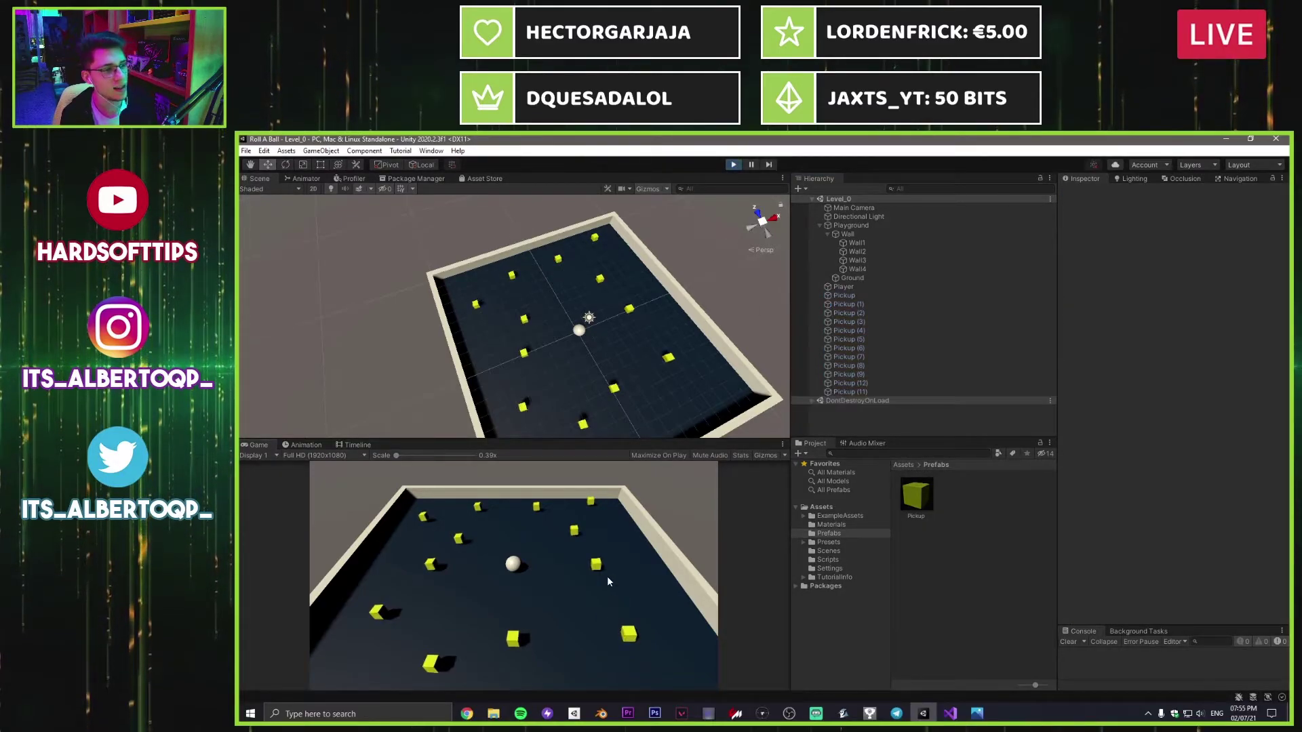
key("Down")
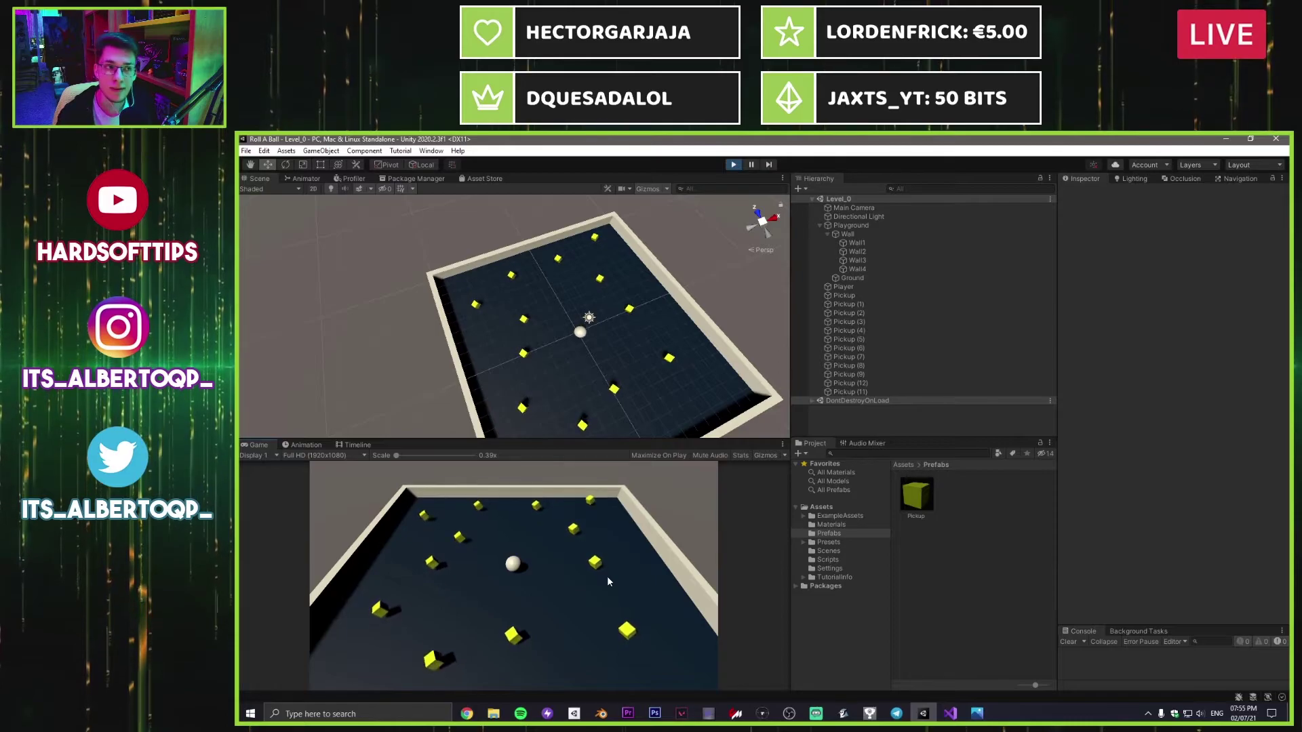
key("Left")
key("Up")
key("Right")
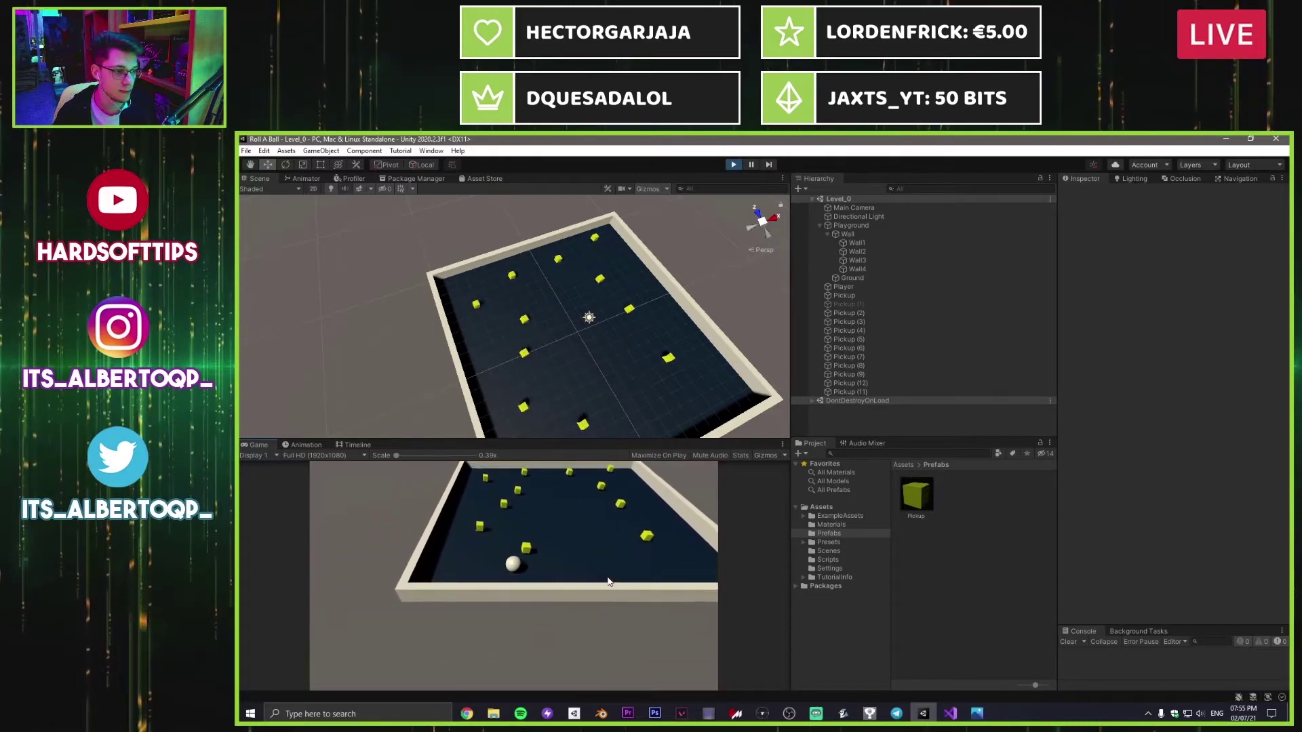
key("Up")
key("Right")
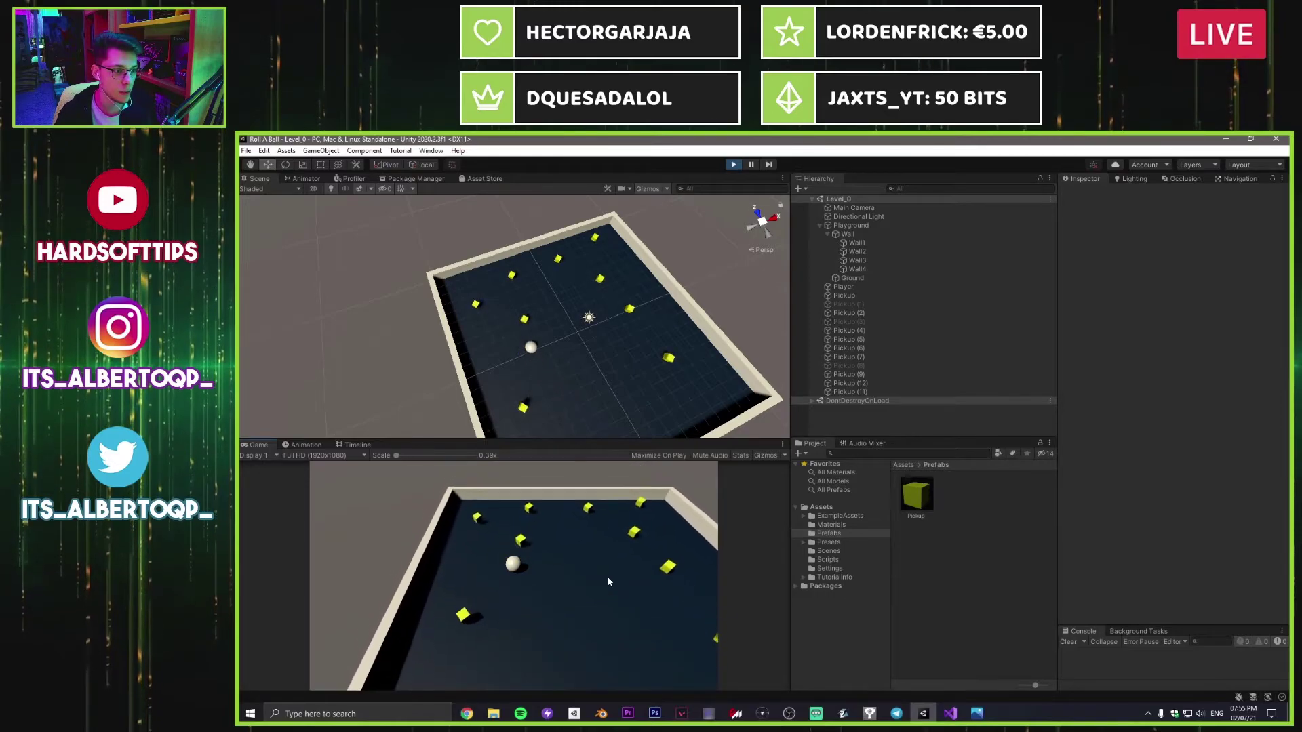
key("Down")
key("Right")
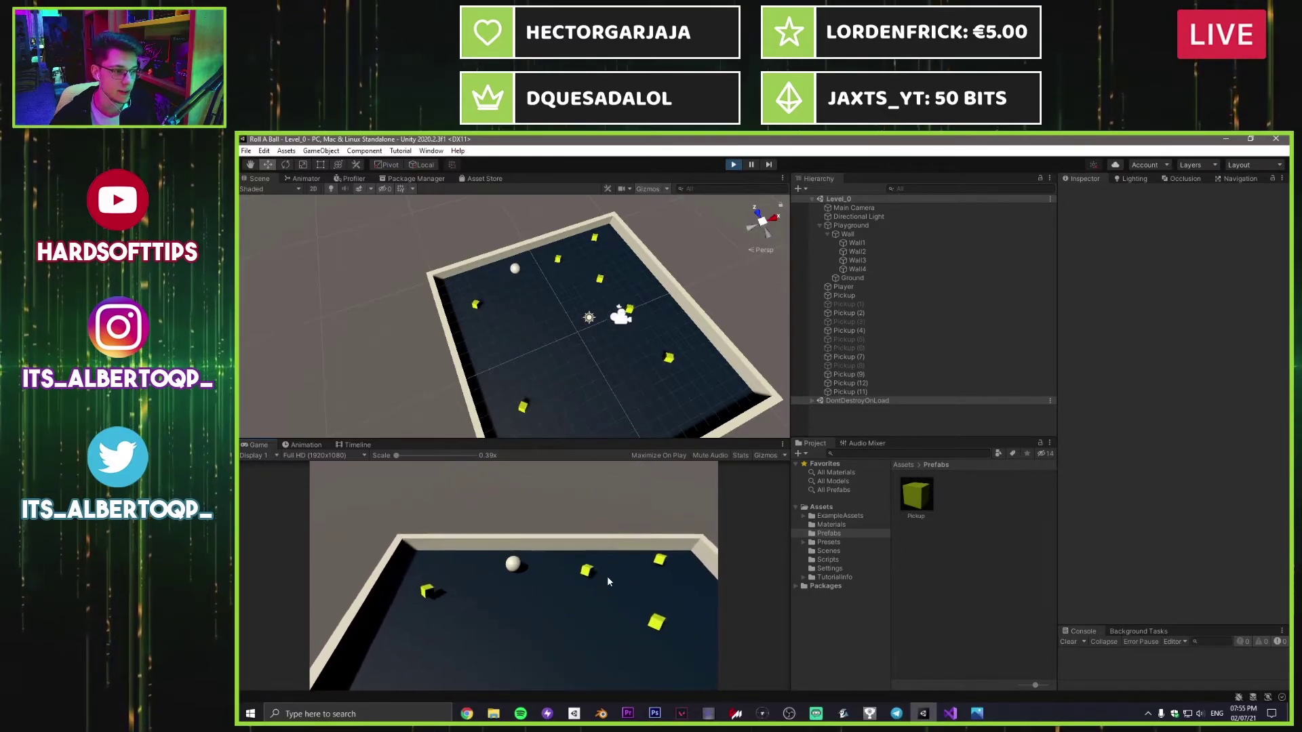
key("Right")
key("Down")
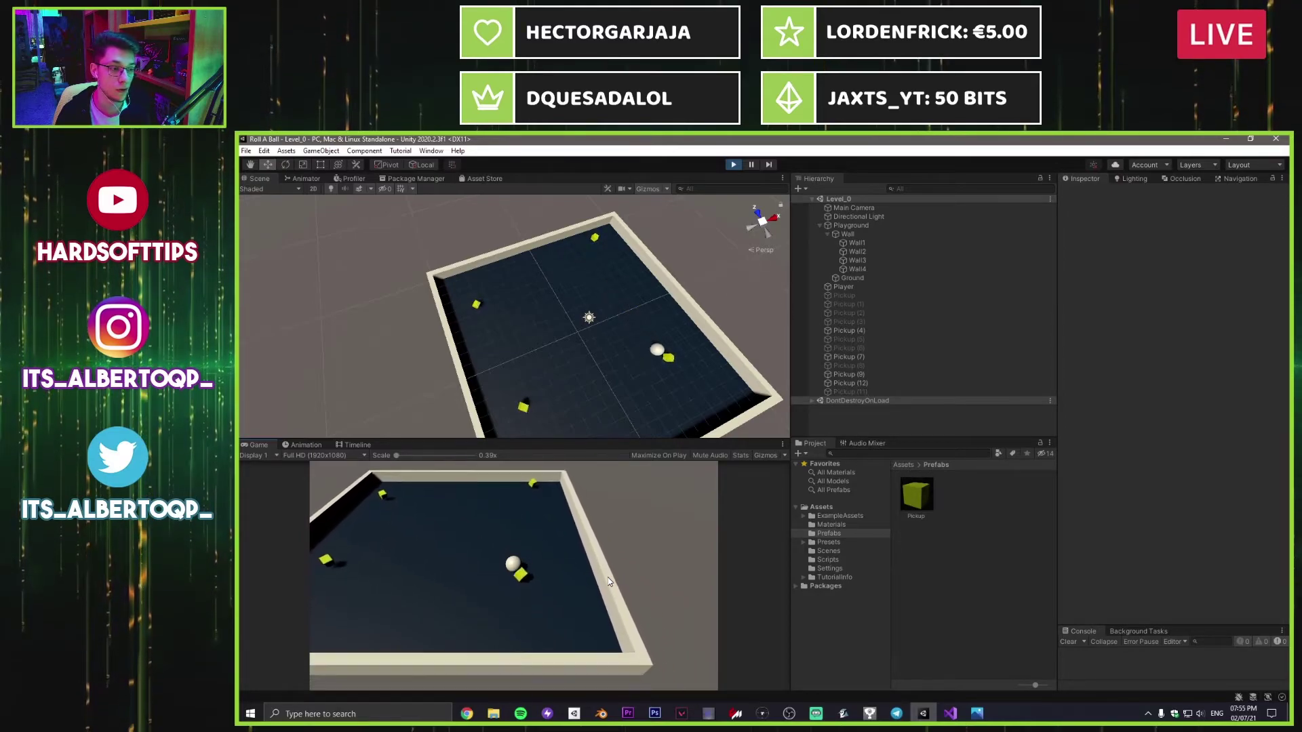
key("Left")
key("Up")
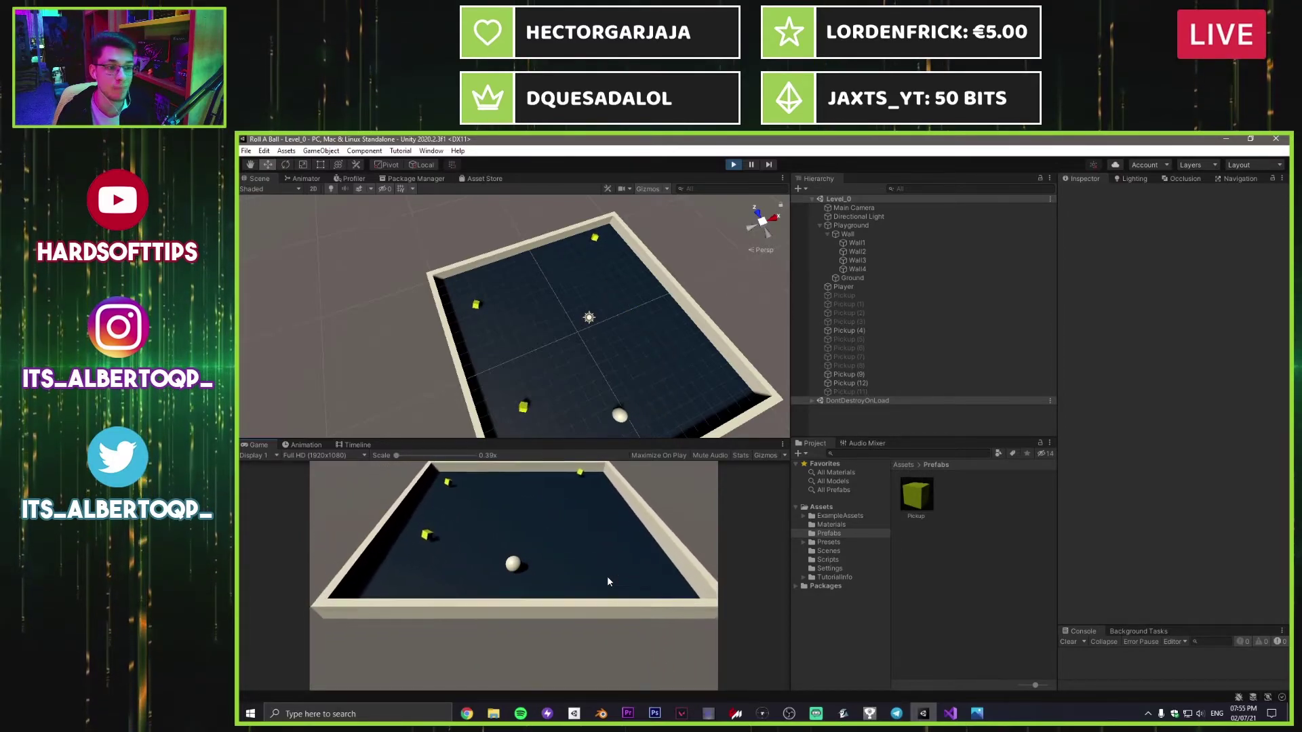
key("Up")
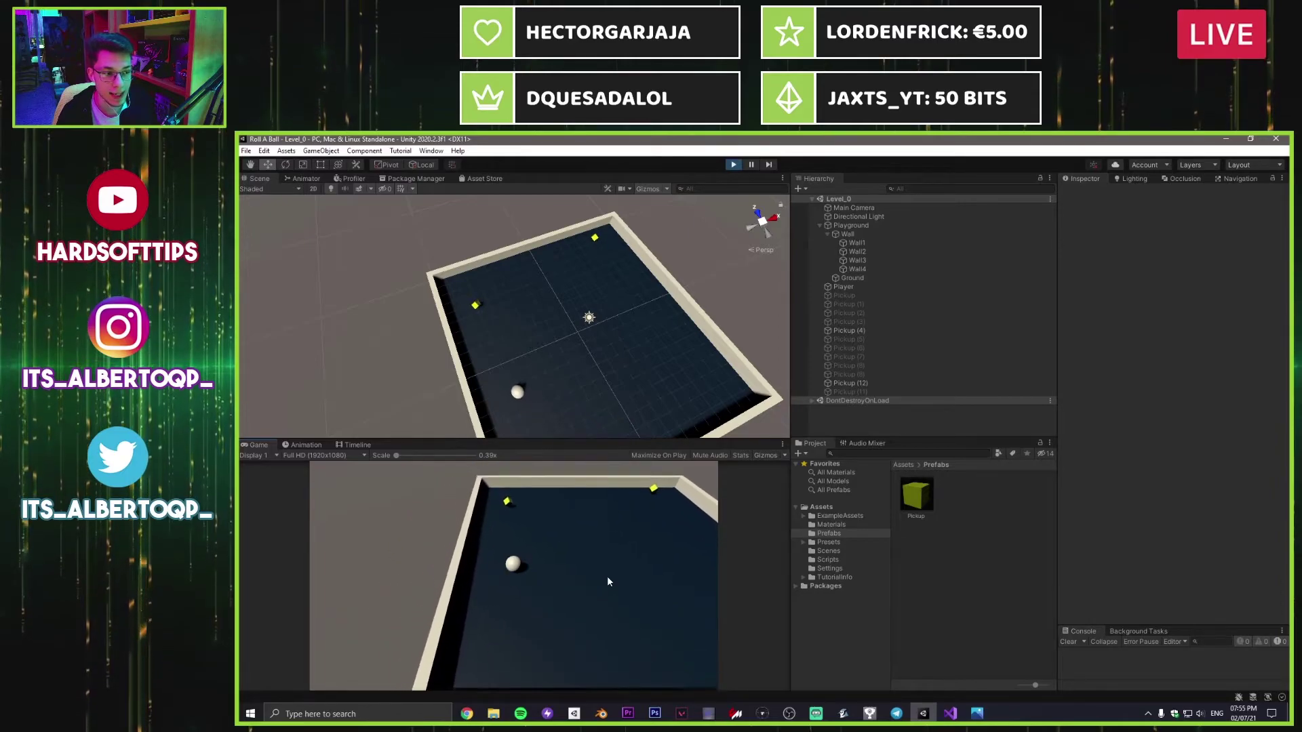
key("Right")
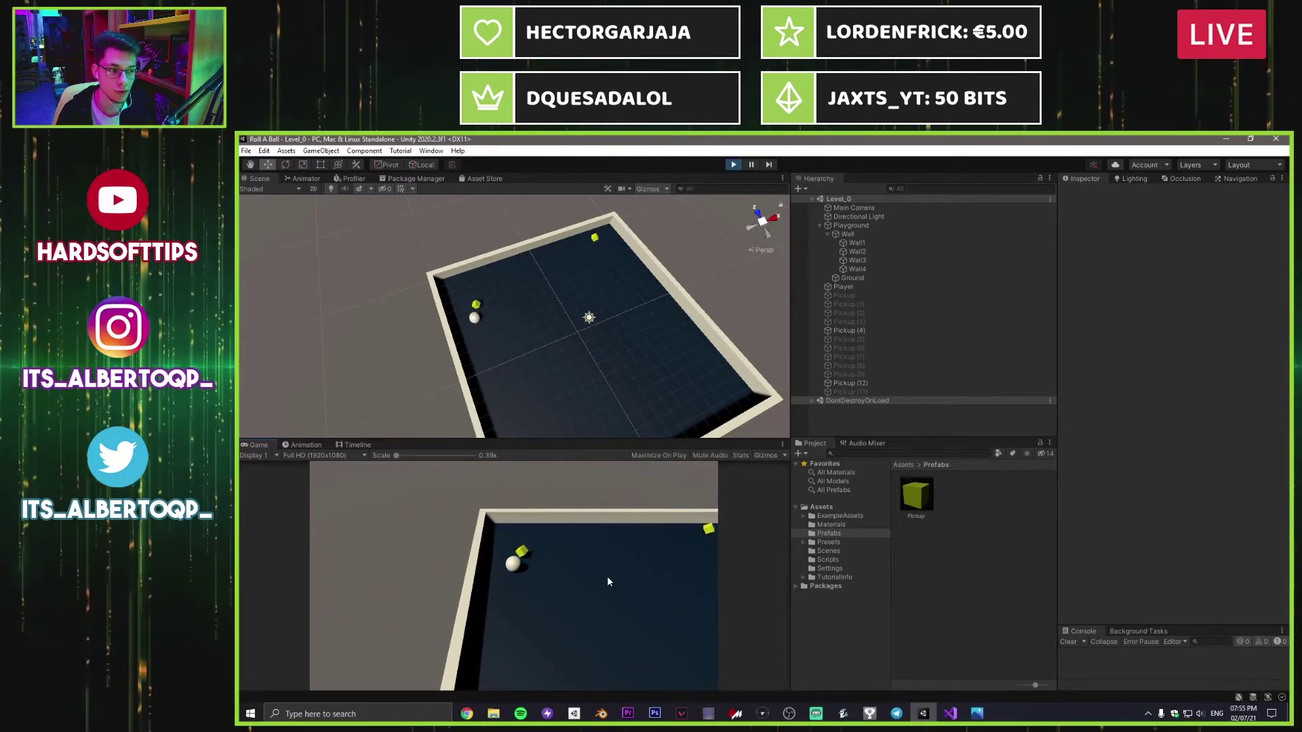
key("Left")
key("Down")
key("Left")
key("Left")
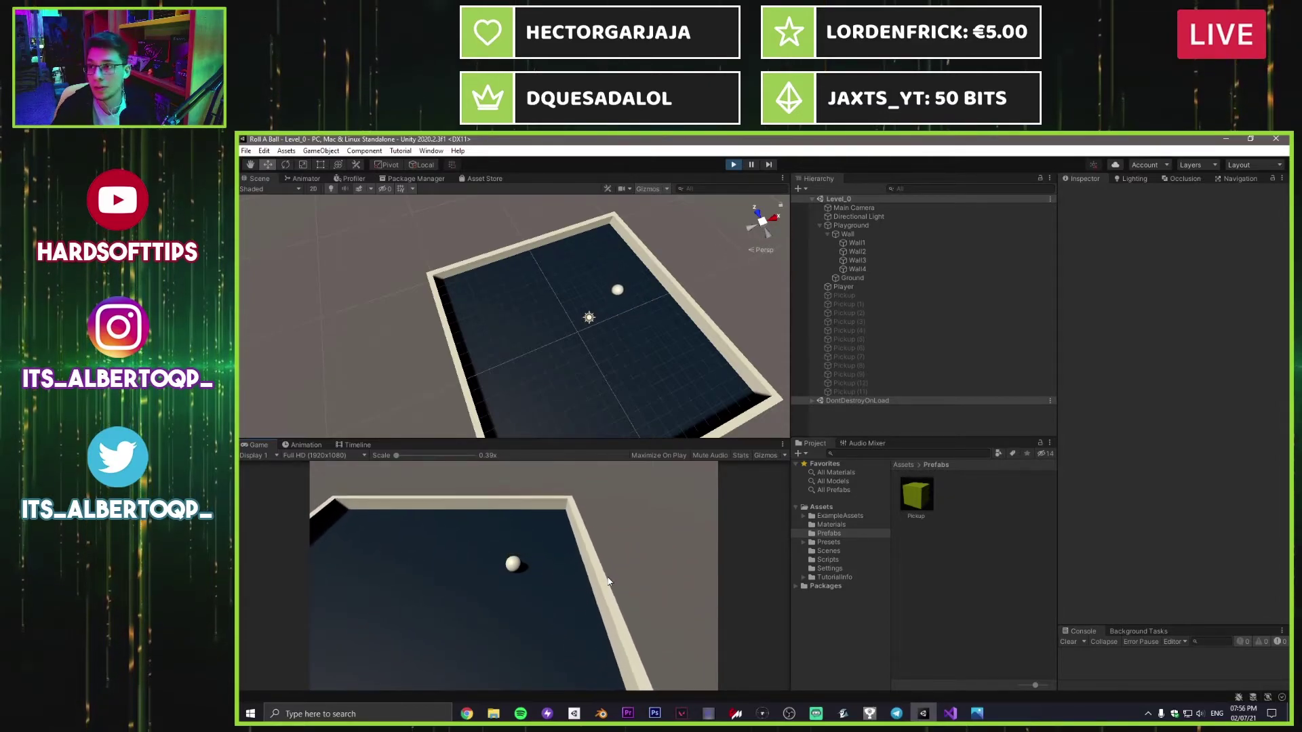
key("Down")
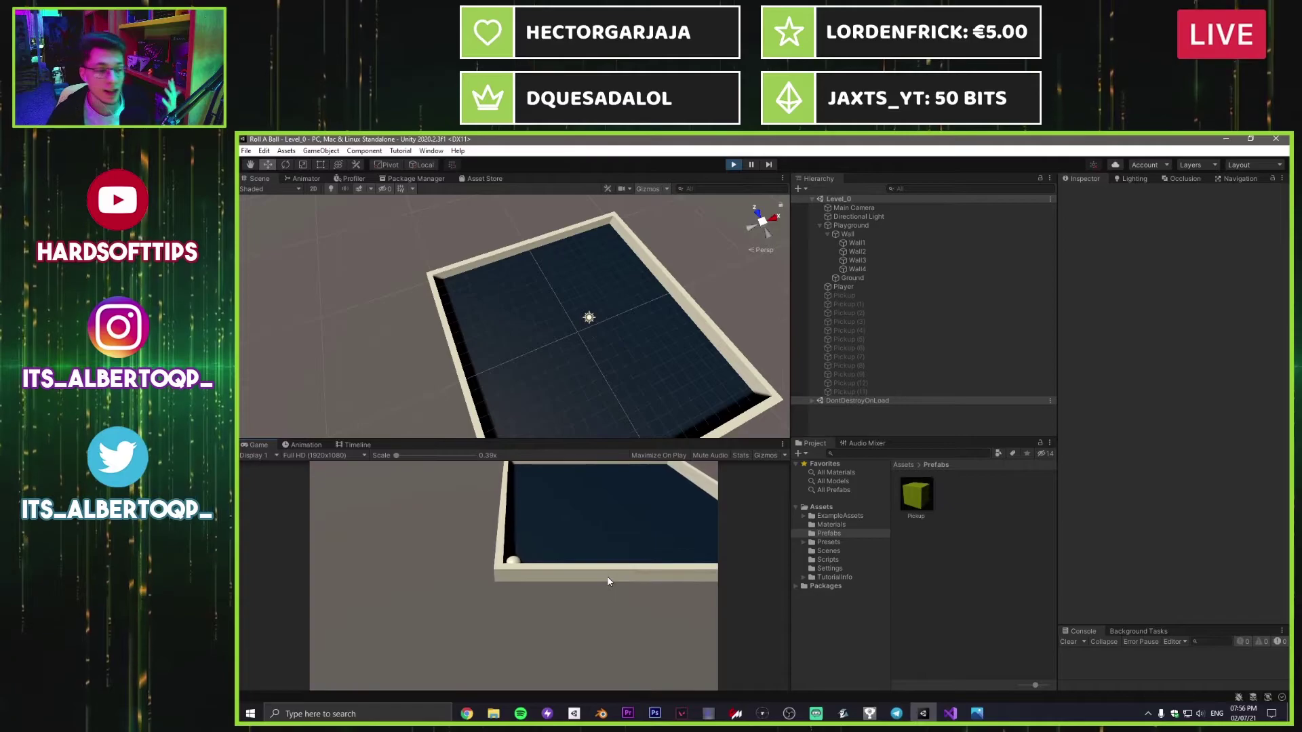
left_click(733, 165)
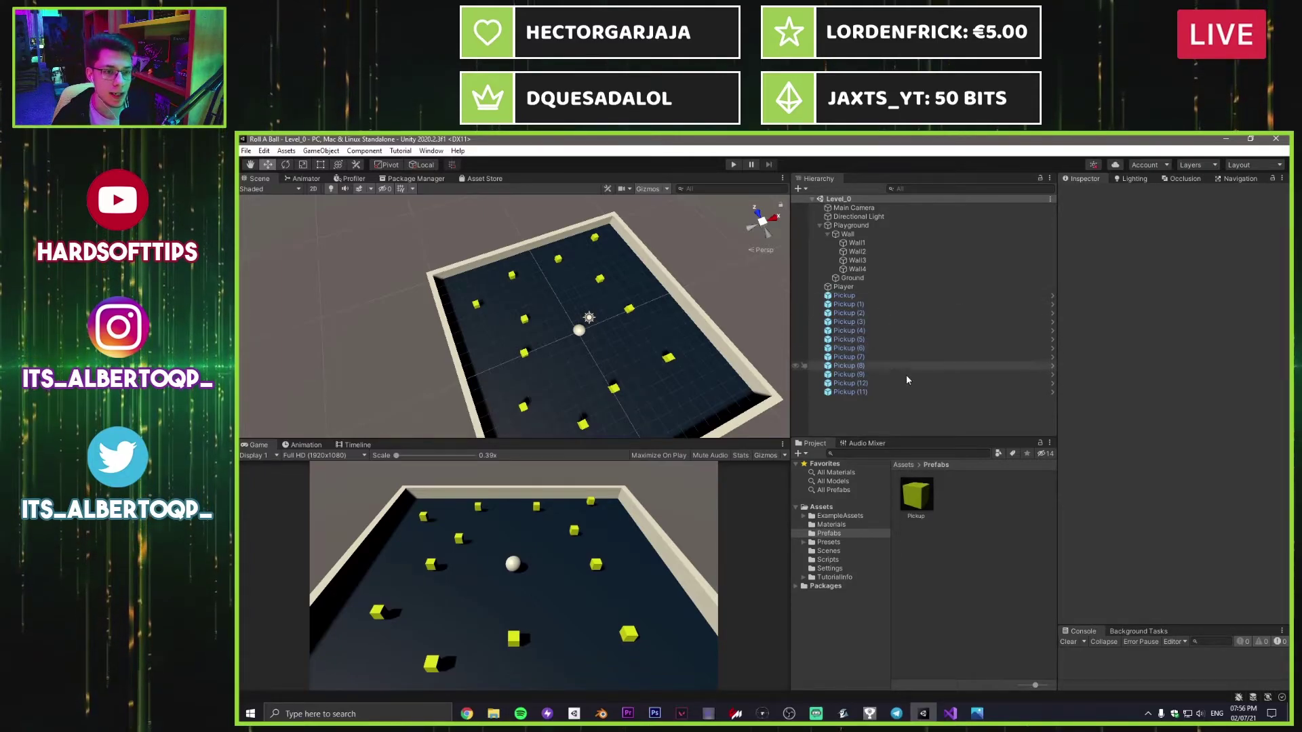
Step: Inspect the Pickup prefab's components, including its Mesh Renderer, Box Collider trigger setting and Pickup script
left_click(917, 493)
scroll(1128, 405, "down", 5)
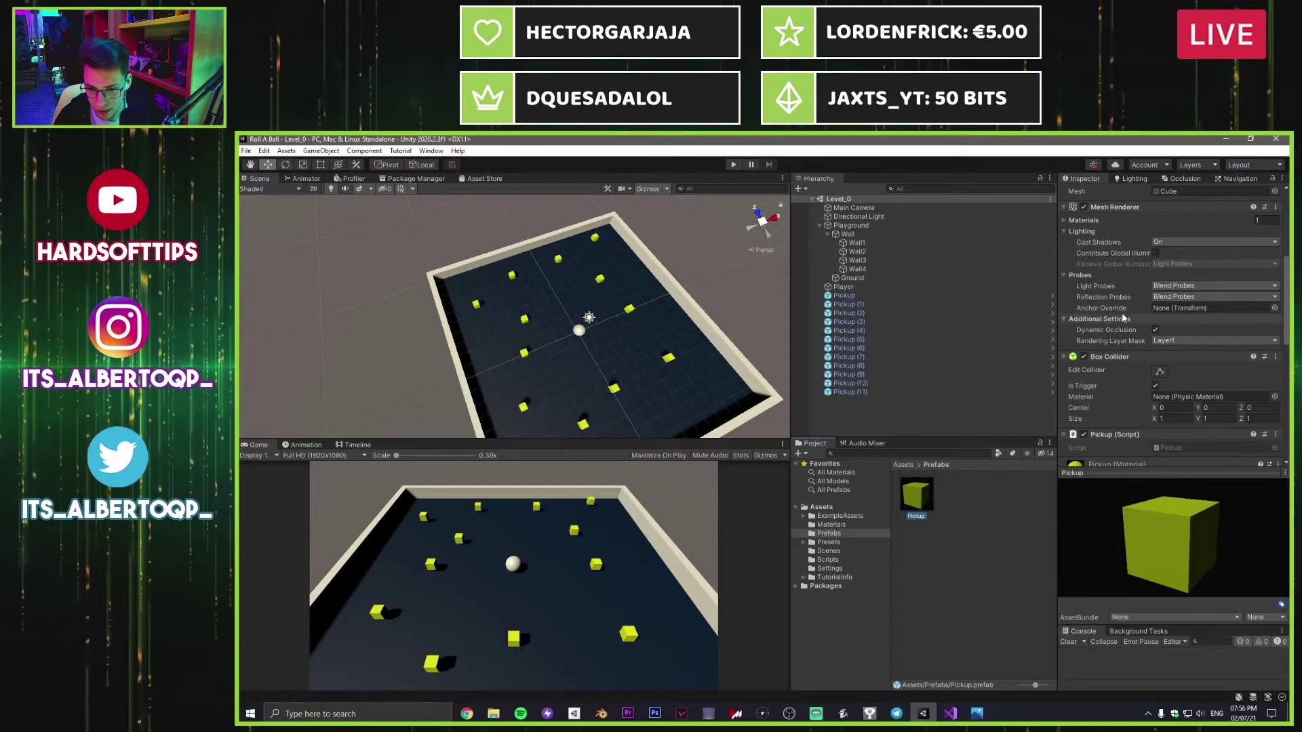
scroll(1168, 313, "down", 5)
scroll(1170, 313, "up", 4)
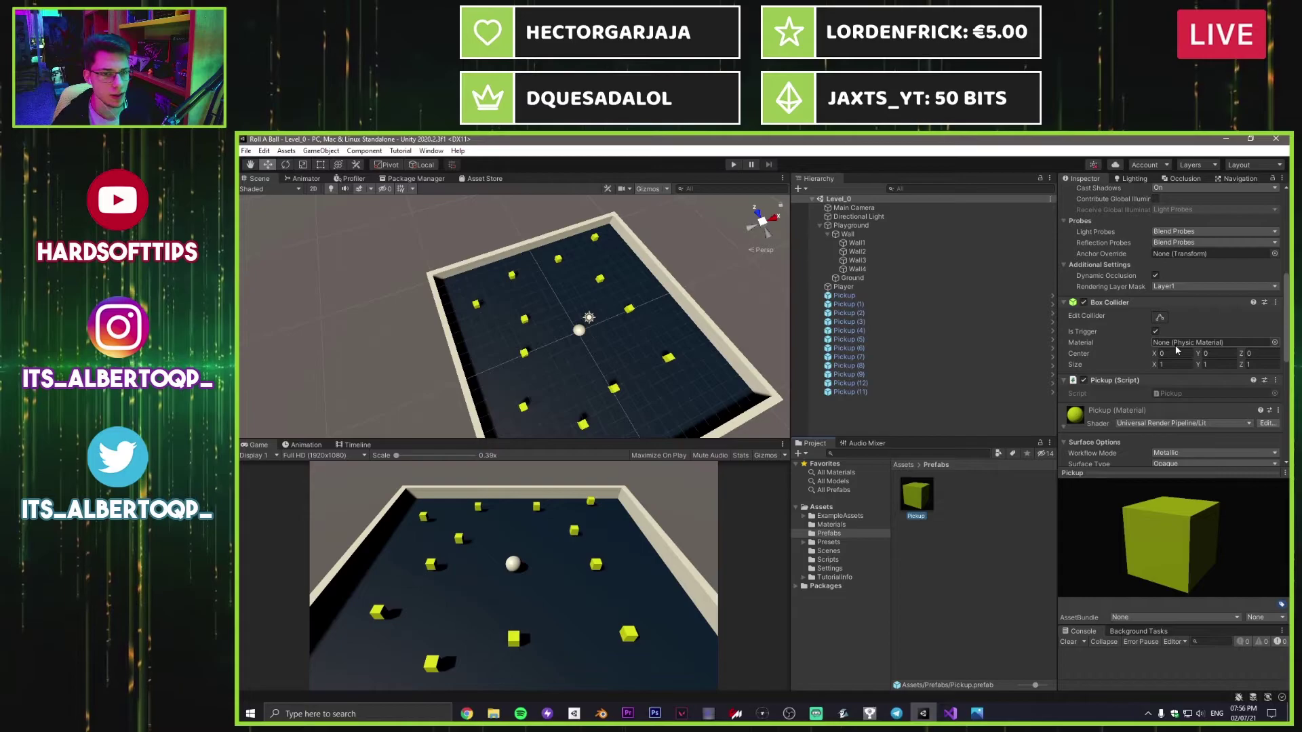
left_click(939, 426)
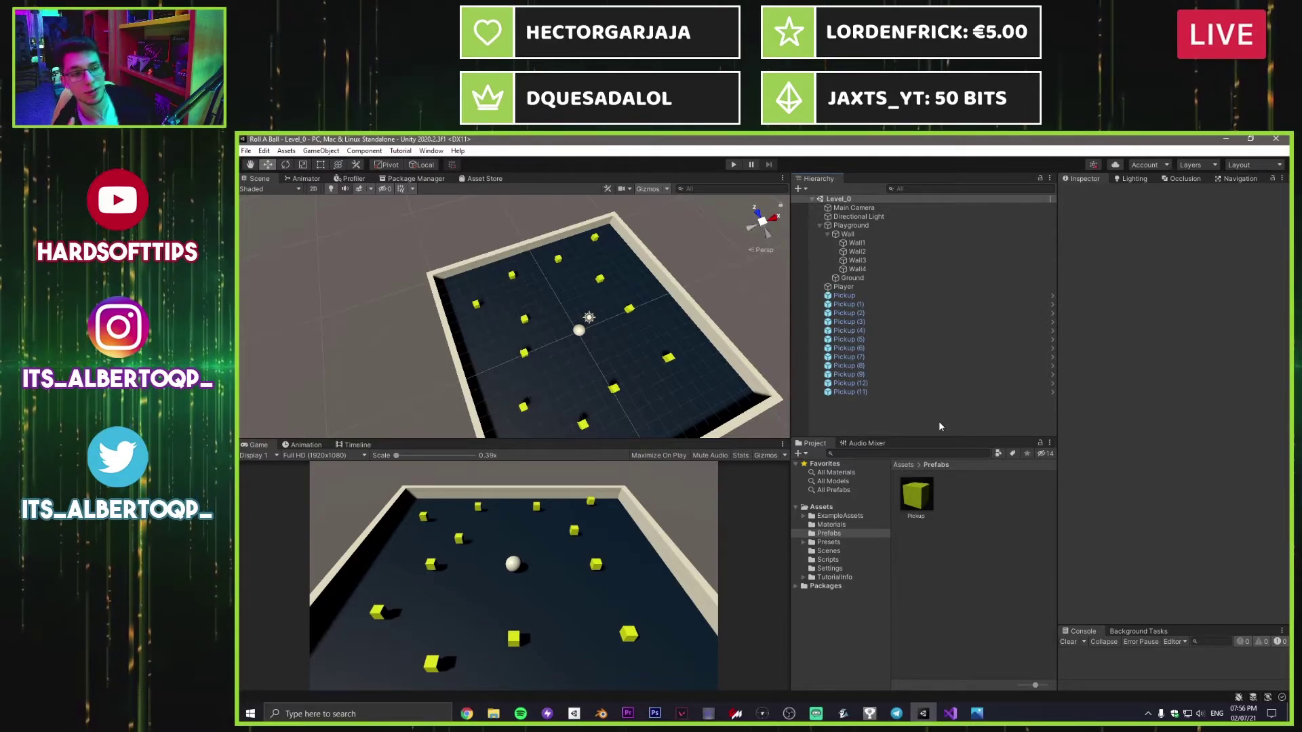
Step: Switch to the RollABall.PNG reference image in Photos, examine the count label up close, and close the image
left_click(977, 714)
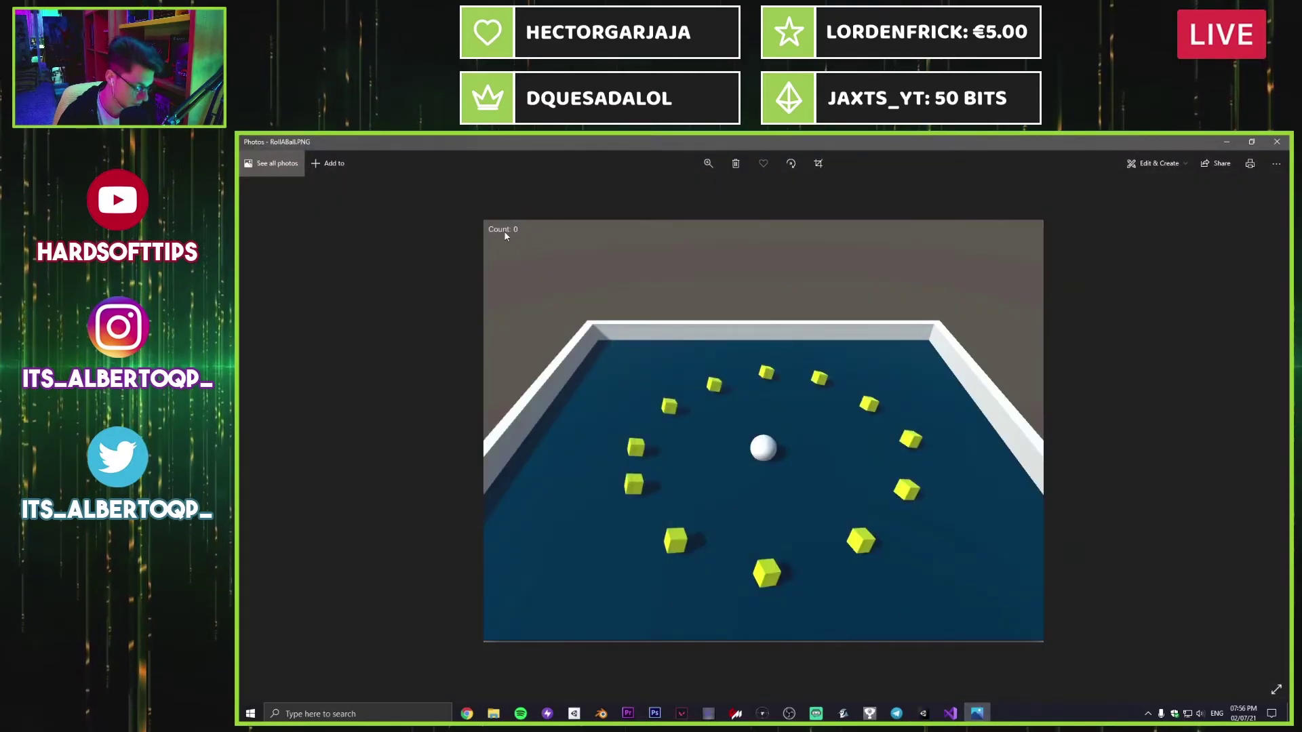
scroll(503, 230, "up", 3, "ctrl")
scroll(506, 232, "down", 1, "ctrl")
left_click_drag(516, 288, 447, 266)
scroll(384, 237, "up", 3)
left_click_drag(388, 232, 419, 343)
scroll(284, 244, "up", 3)
left_click_drag(284, 249, 488, 567)
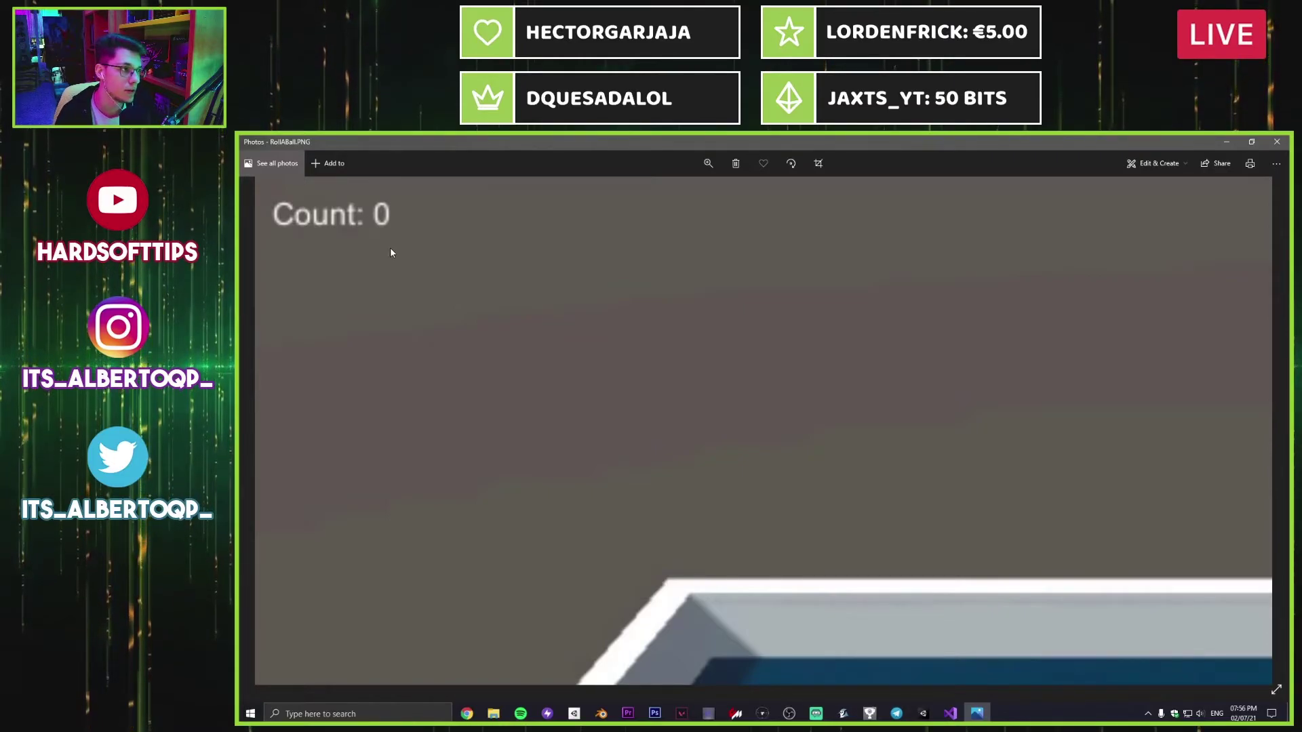
scroll(447, 309, "down", 5)
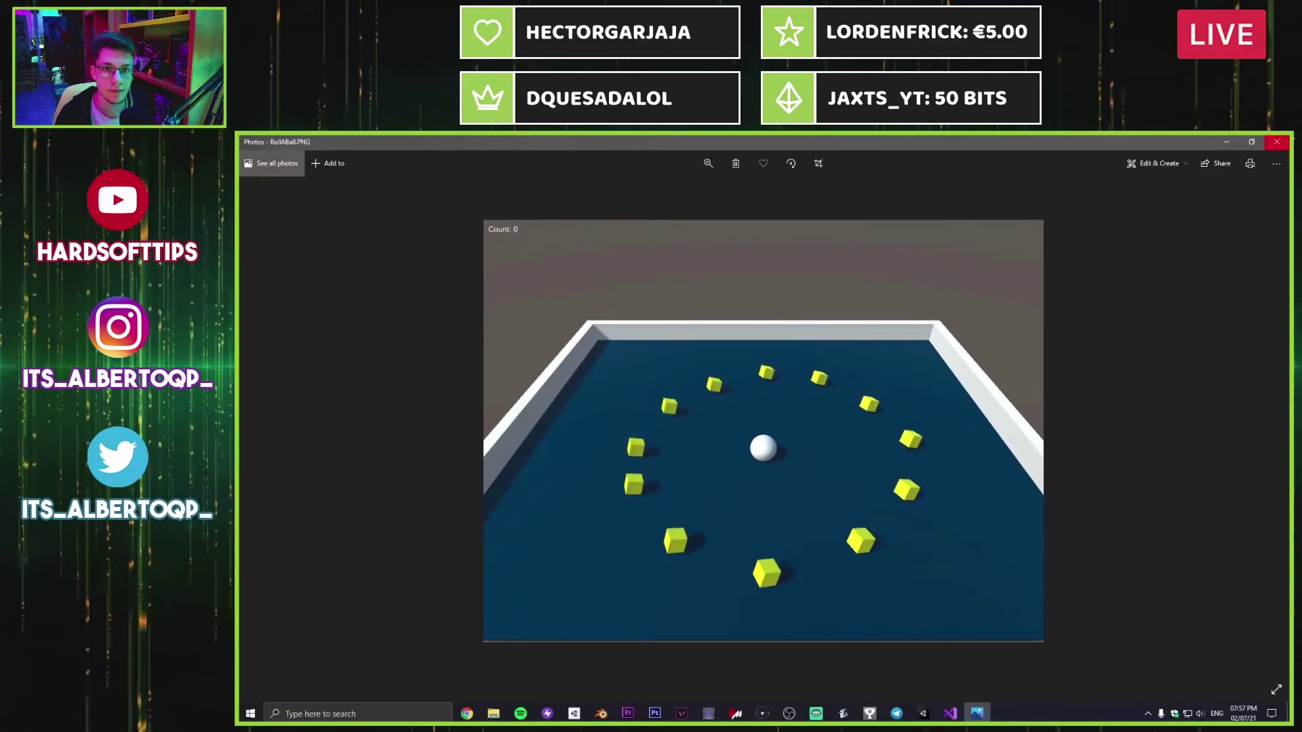
key("alt+F4")
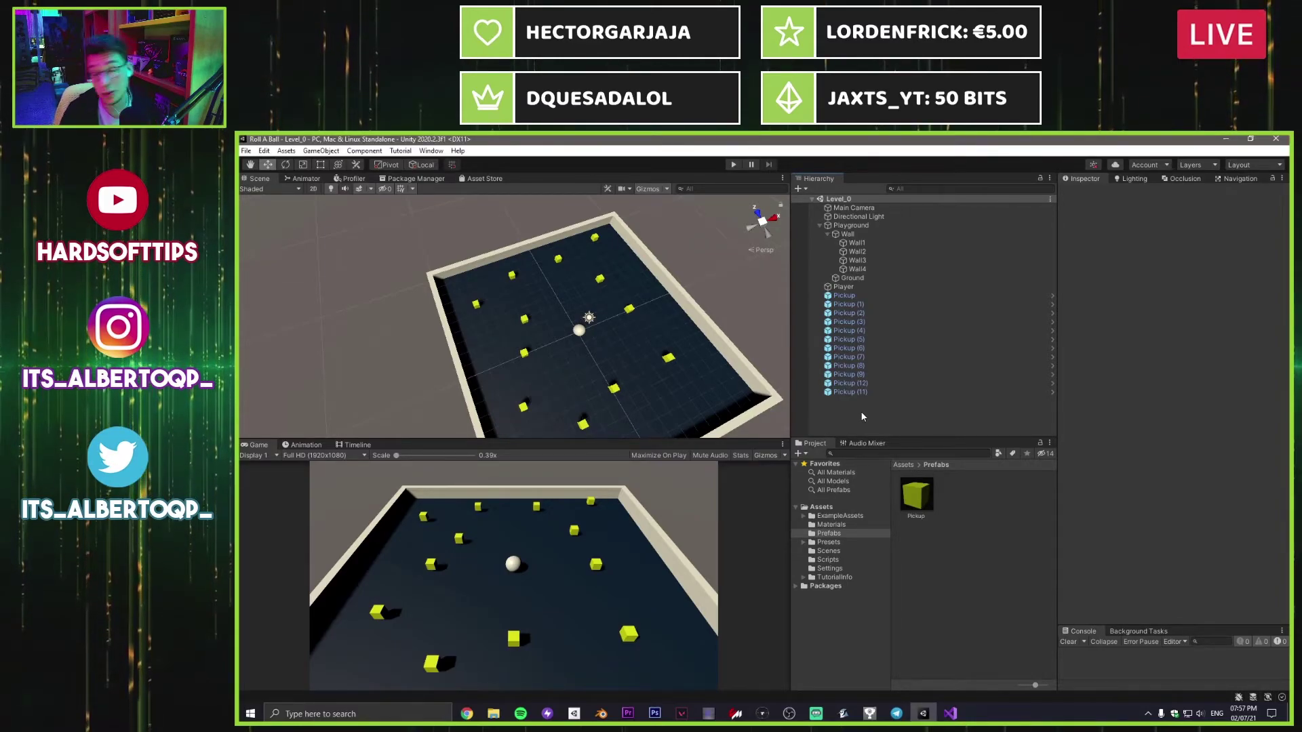
Step: Create an empty GameObject with a reset Transform in the scene and name it Pickups
left_click(819, 226)
left_click(803, 190)
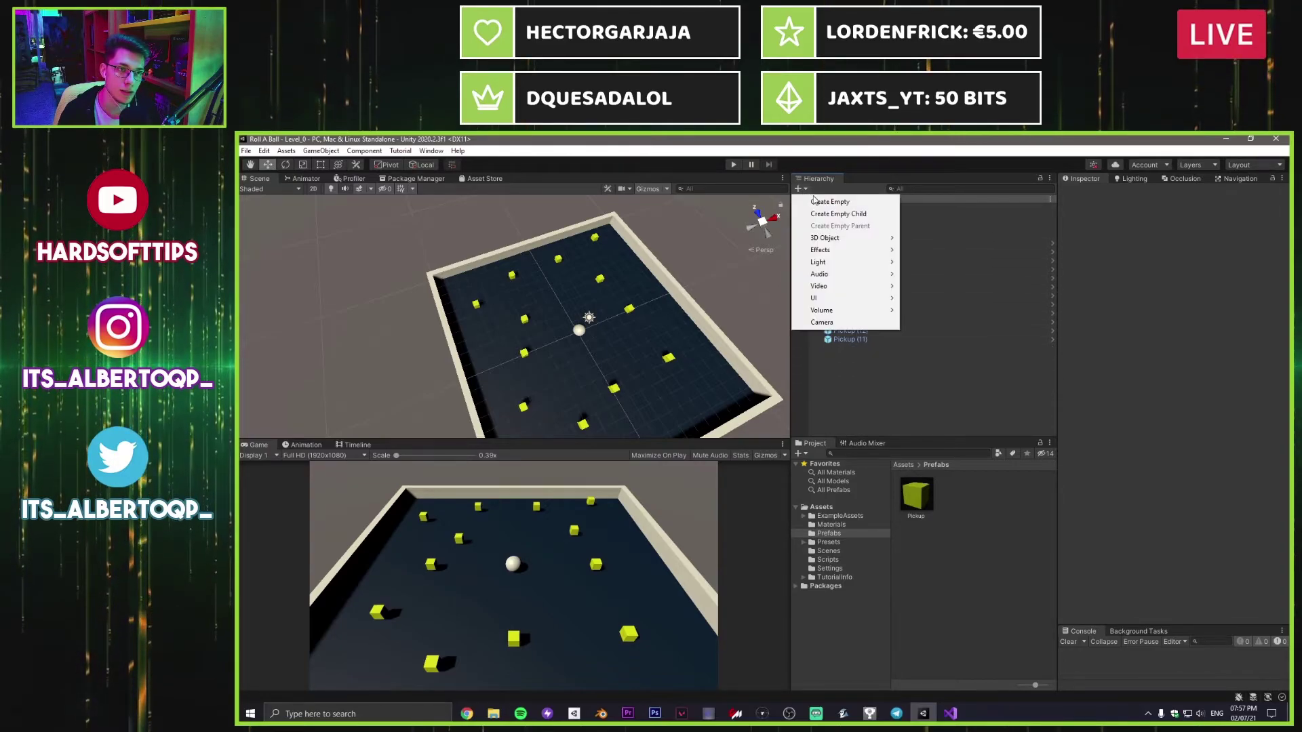
left_click(824, 201)
left_click(1282, 223)
left_click(1194, 234)
left_click(1139, 193)
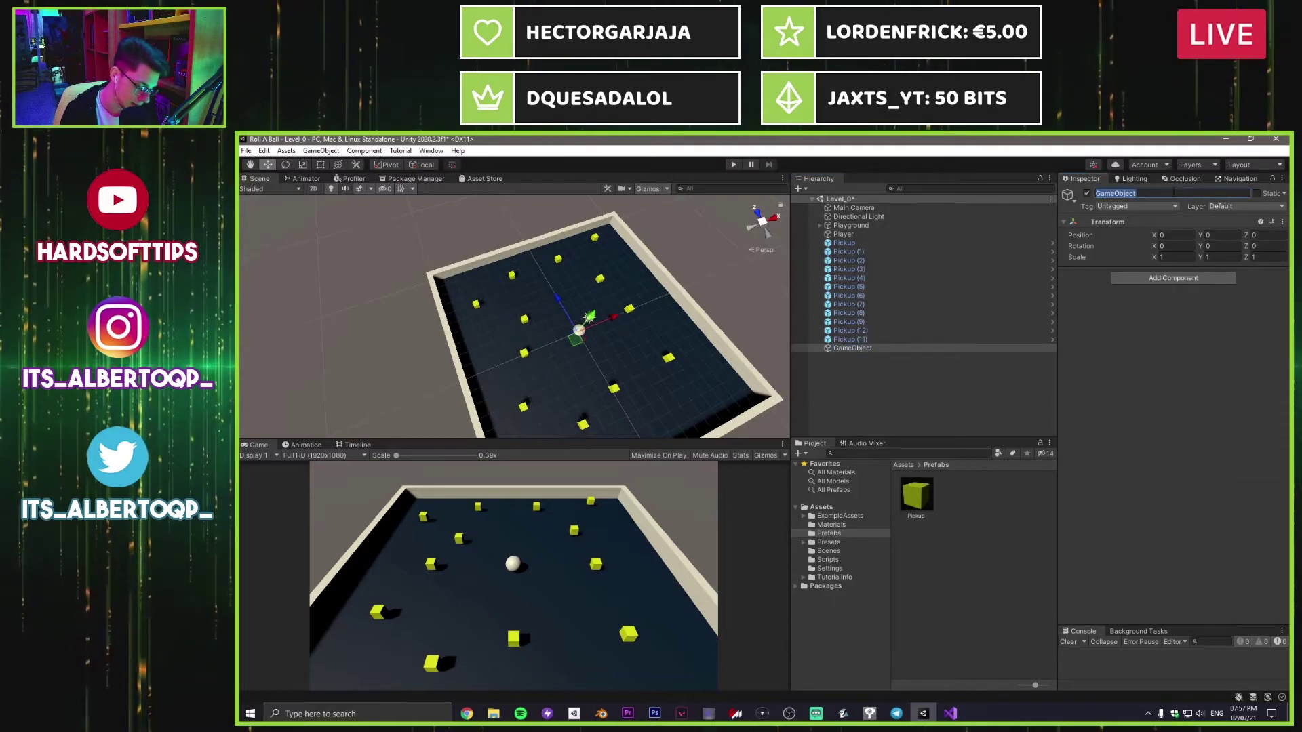
type("Pickups")
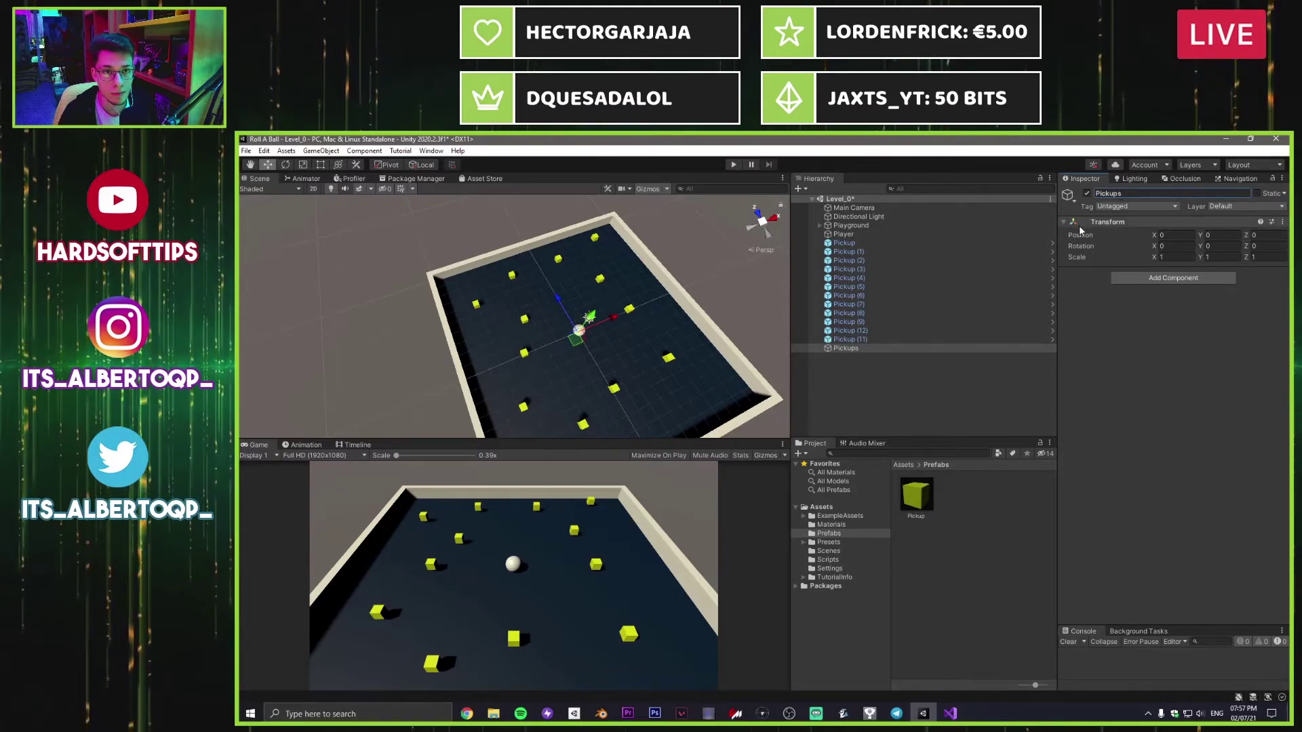
Step: Make all the Pickup objects children of the Pickups object and save the scene
left_click(844, 243)
left_click(835, 339, "shift")
mouse_move(844, 336)
left_mouse_down()
mouse_move(901, 312)
mouse_move(847, 348)
left_mouse_up()
key("ctrl+s")
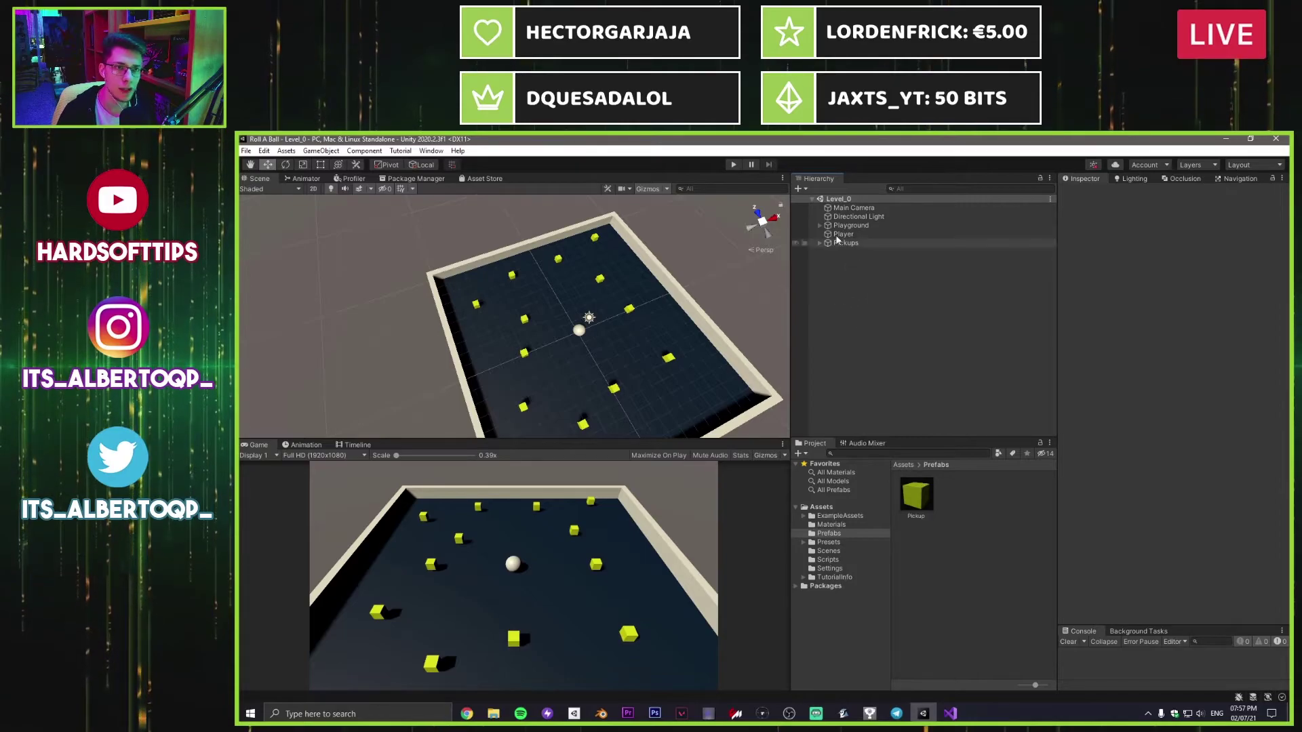
Step: Add a 3D TextMeshPro text object and import the TMP Essentials, without the Examples & Extras
left_click(800, 189)
mouse_move(842, 240)
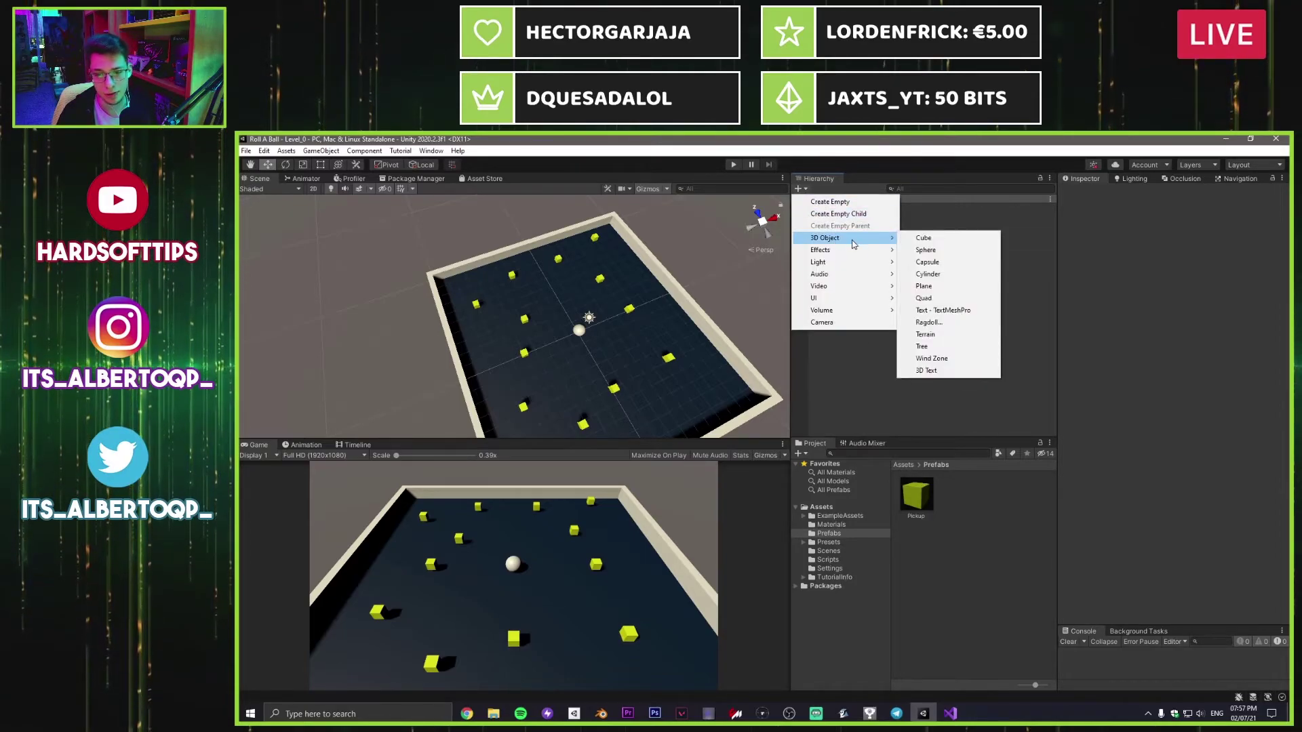
left_click(943, 310)
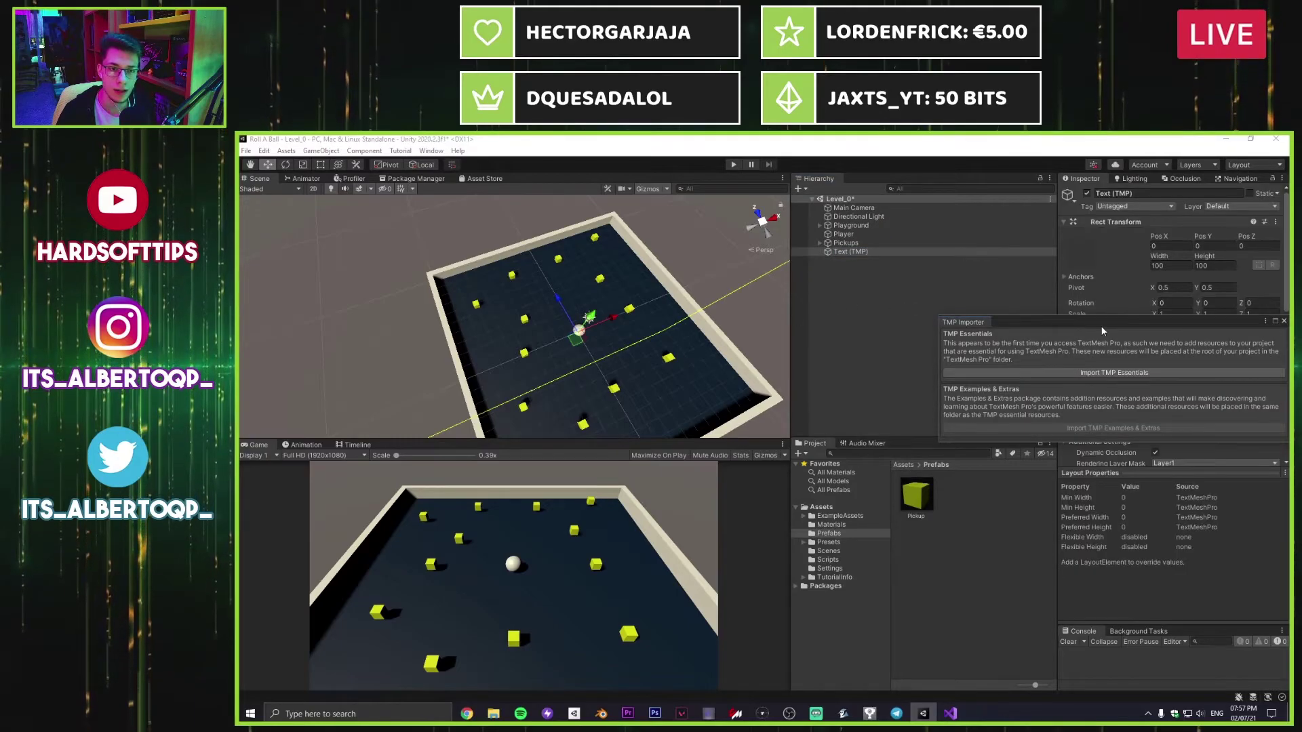
left_click_drag(863, 312, 858, 310)
left_click(885, 359)
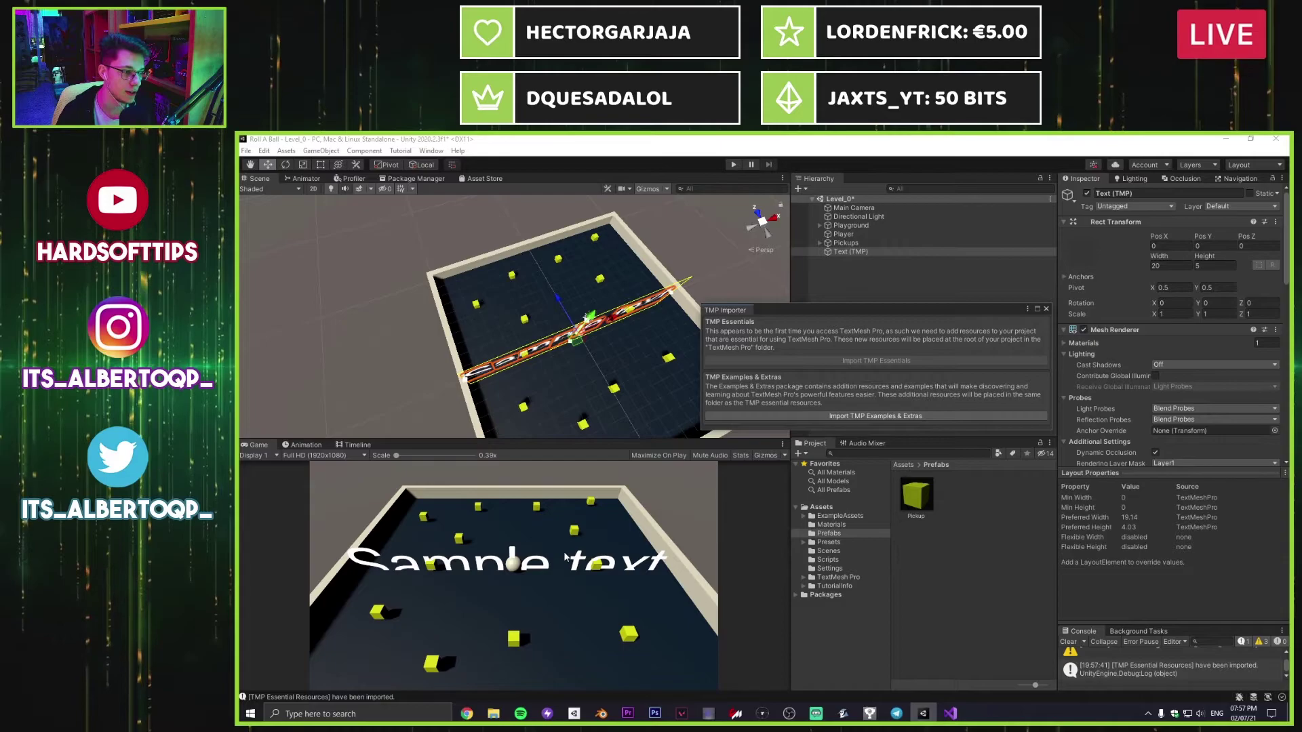
left_click(1046, 309)
Step: Examine the 3D text object's Rect Transform, TextMeshPro and material settings
left_click(845, 253)
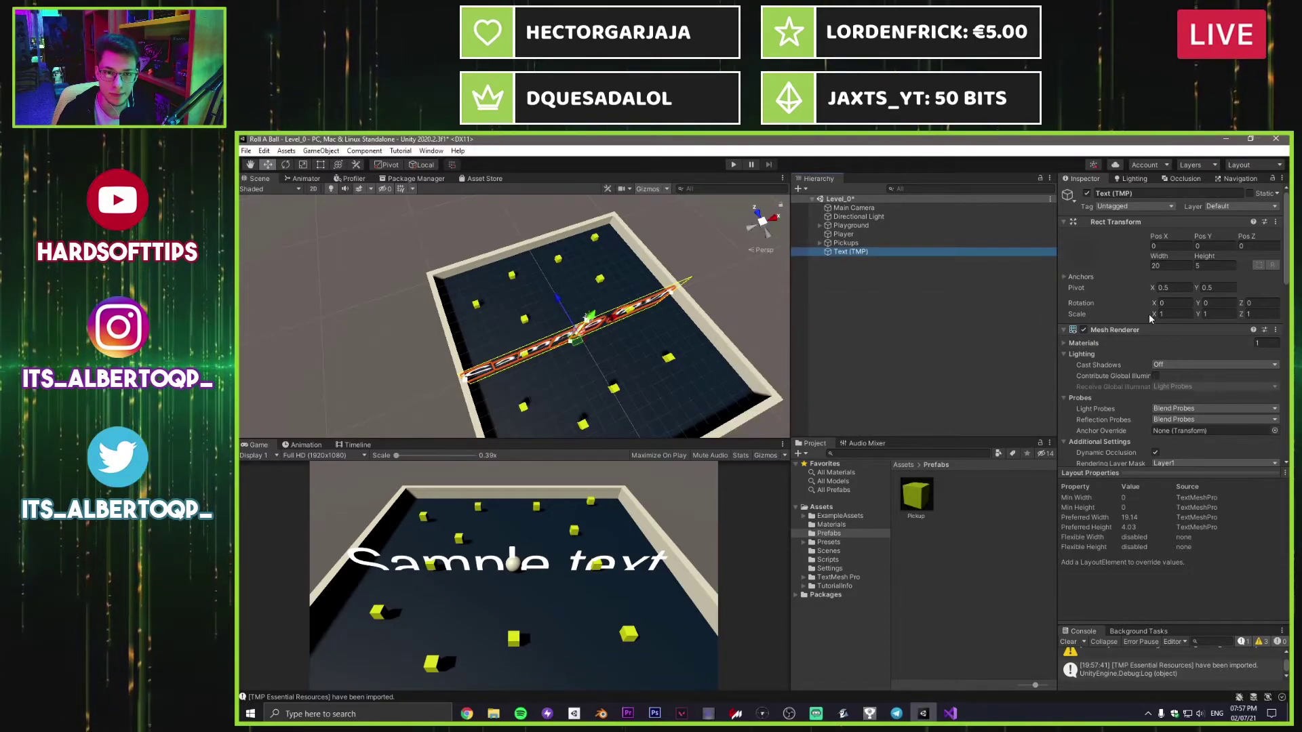
scroll(1174, 320, "down", 3)
scroll(1172, 323, "down", 5)
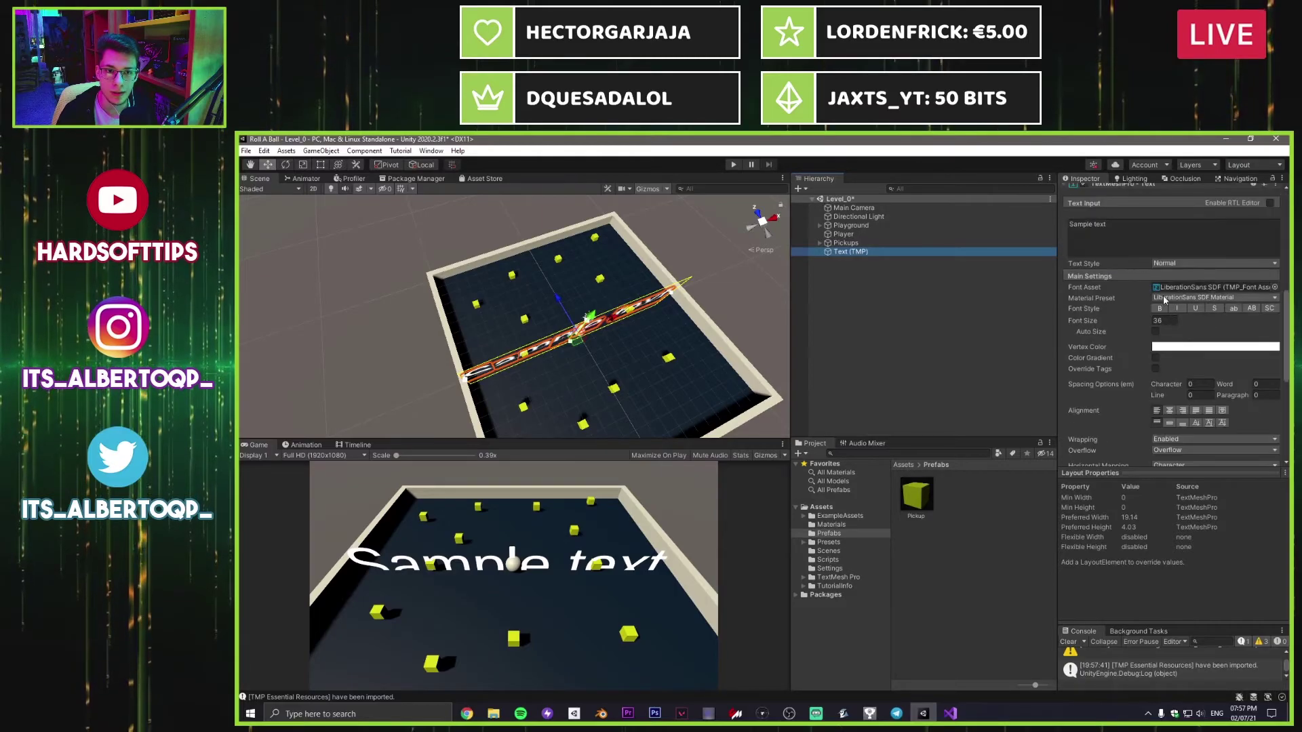
scroll(1112, 310, "down", 3)
scroll(1113, 315, "down", 1)
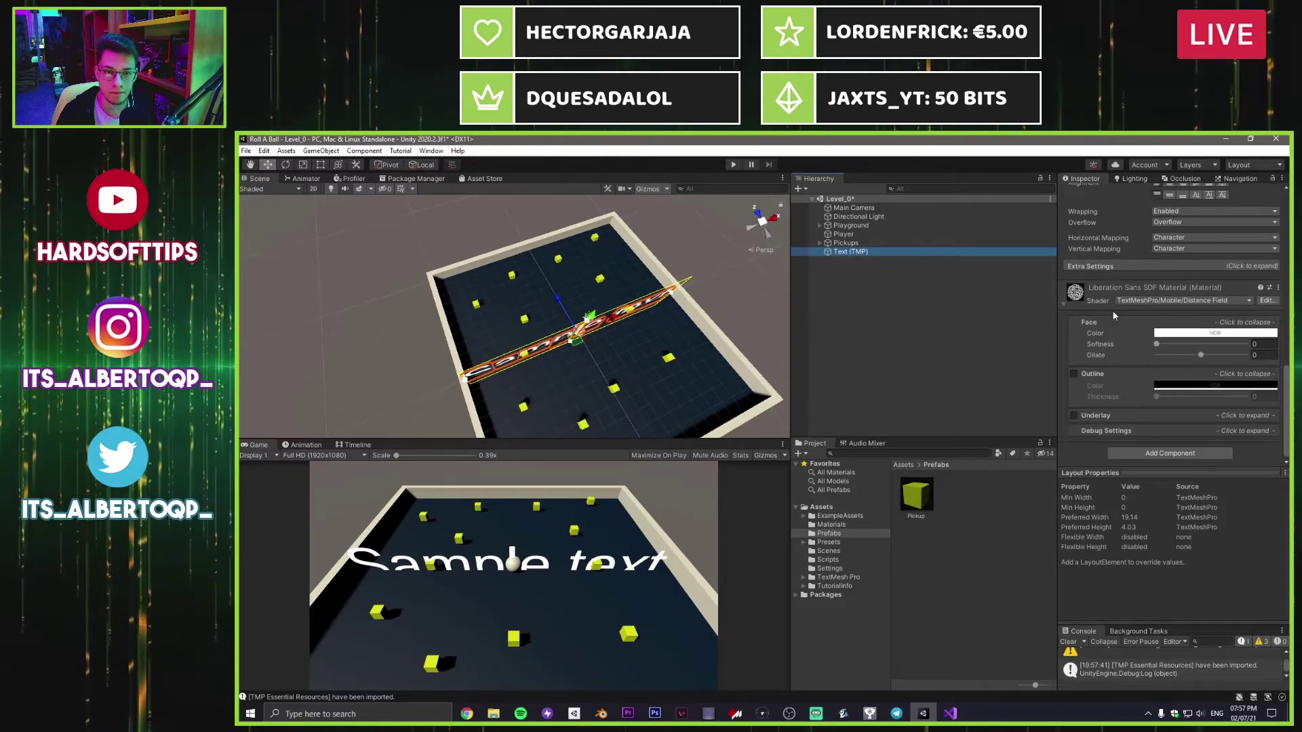
scroll(1114, 339, "up", 10)
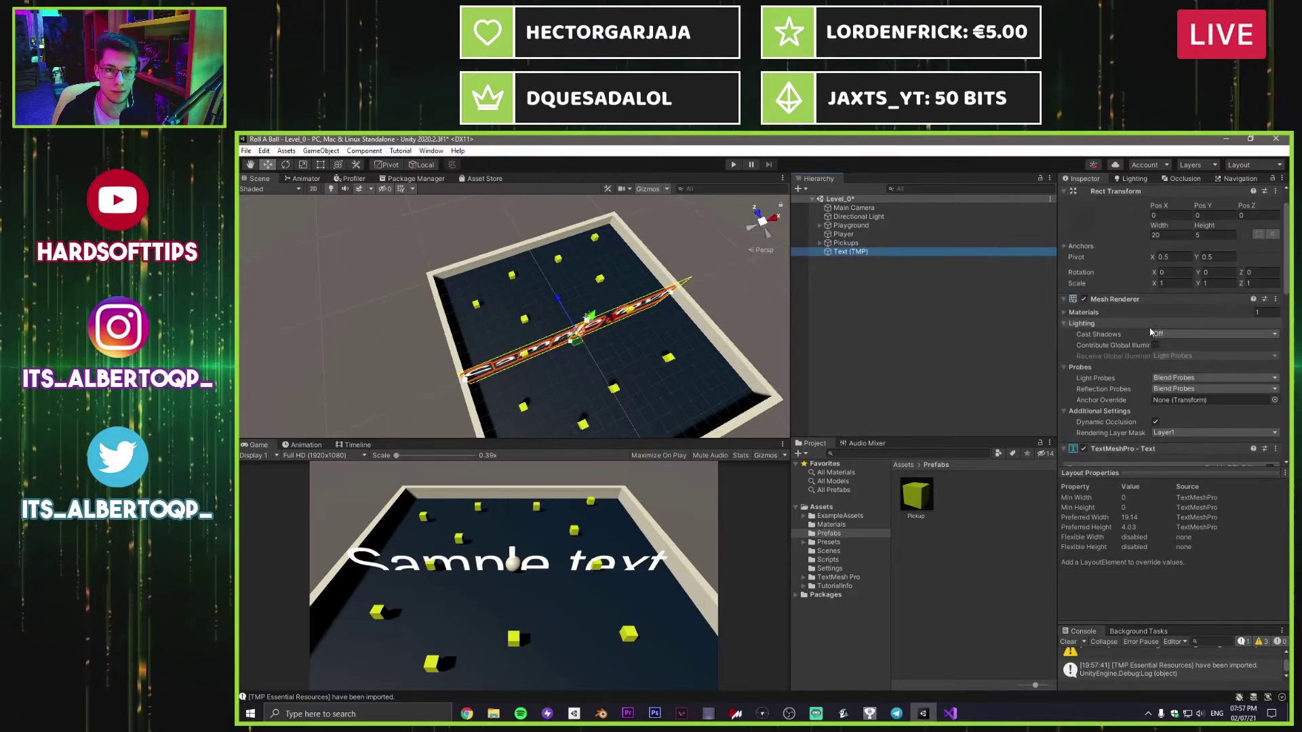
scroll(1135, 335, "up", 1)
left_click(873, 347)
key("ctrl+s")
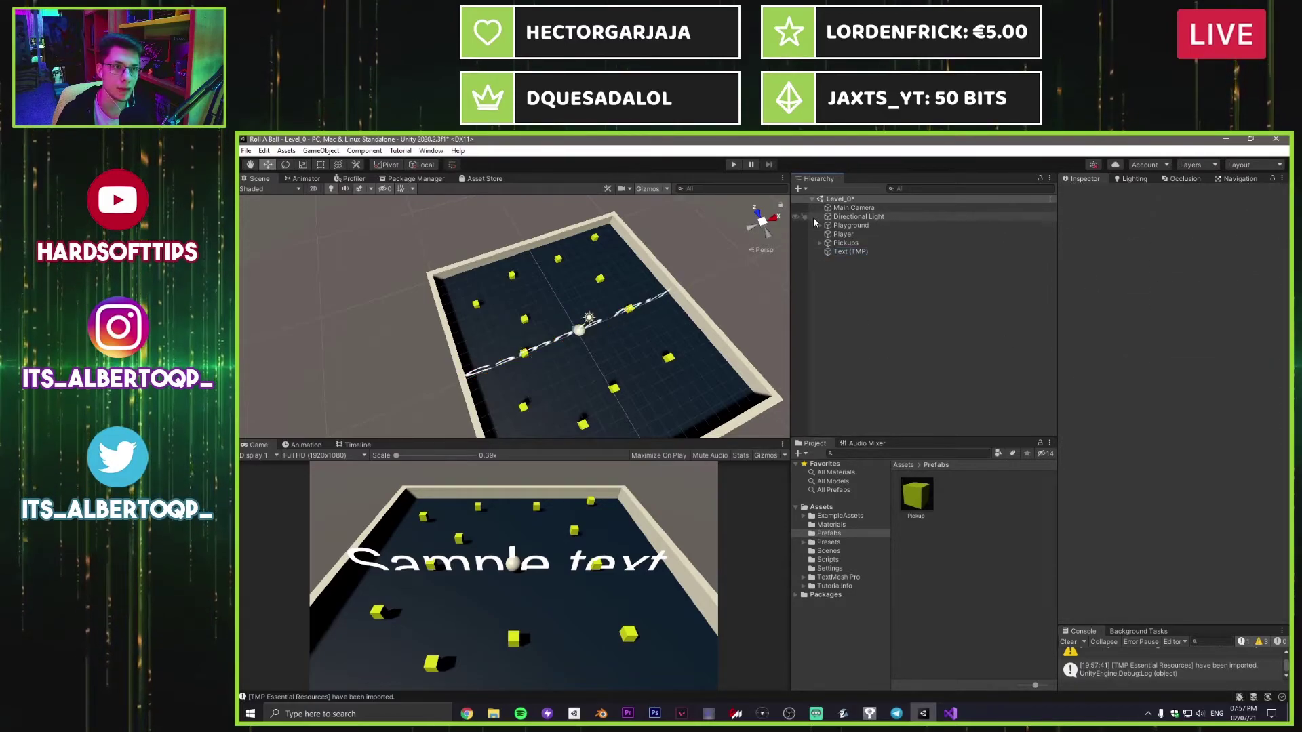
Step: Delete the 3D Text (TMP) object from the scene
left_click(800, 192)
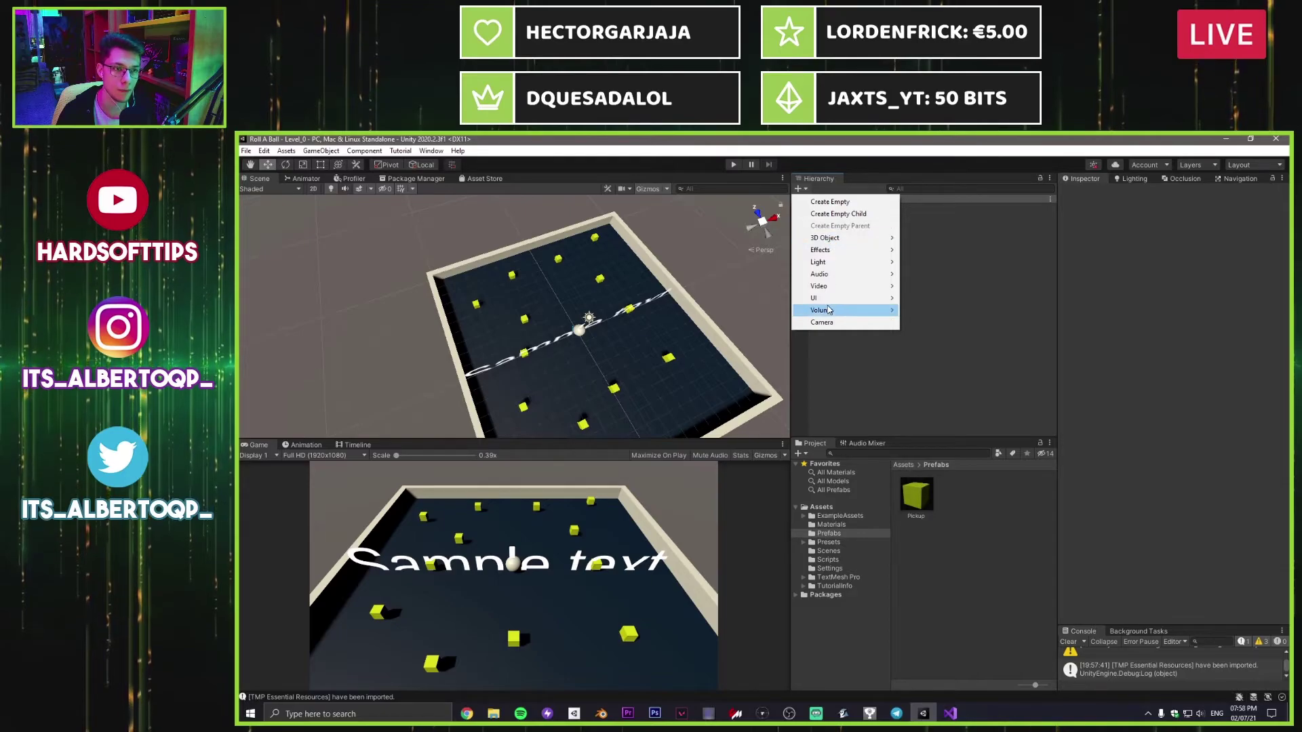
left_click(871, 271)
left_click(838, 251)
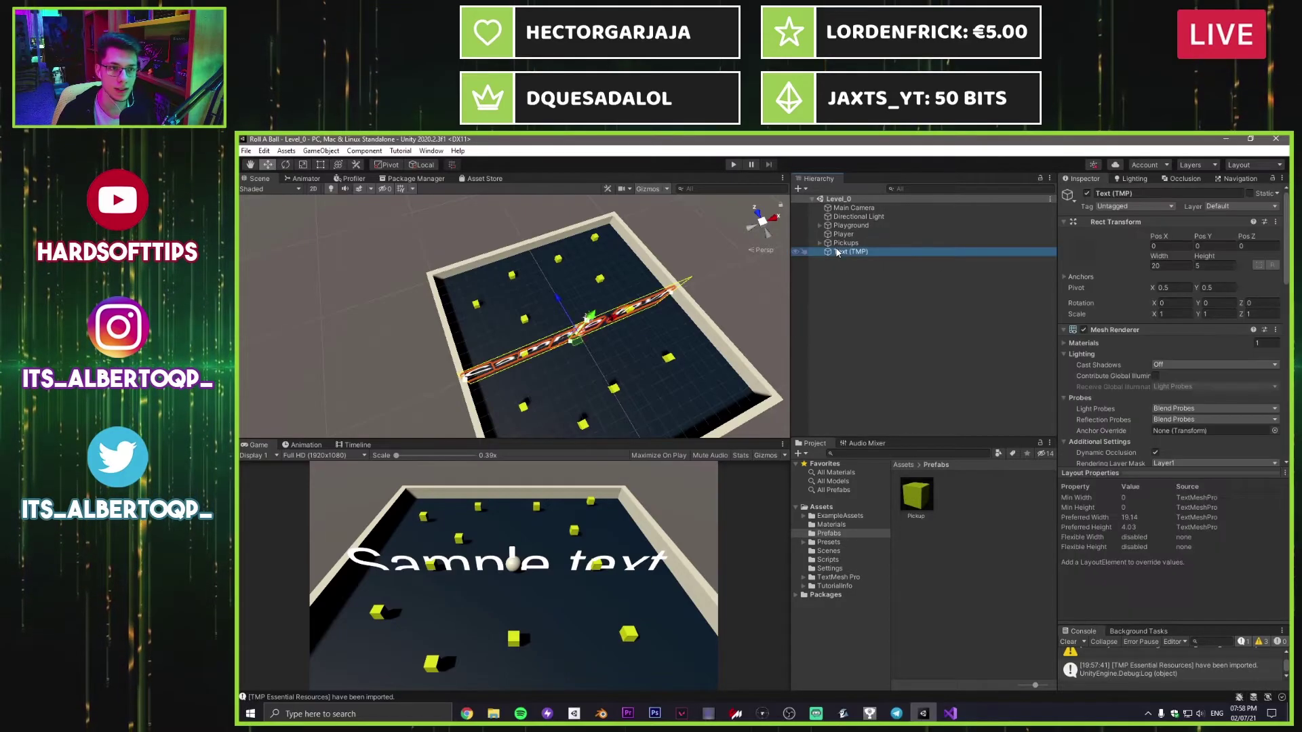
key("Delete")
Step: Try out a 3D TextMeshPro text at about Y 2.88, Z 3.99 above the playground, and delete it
left_click(800, 189)
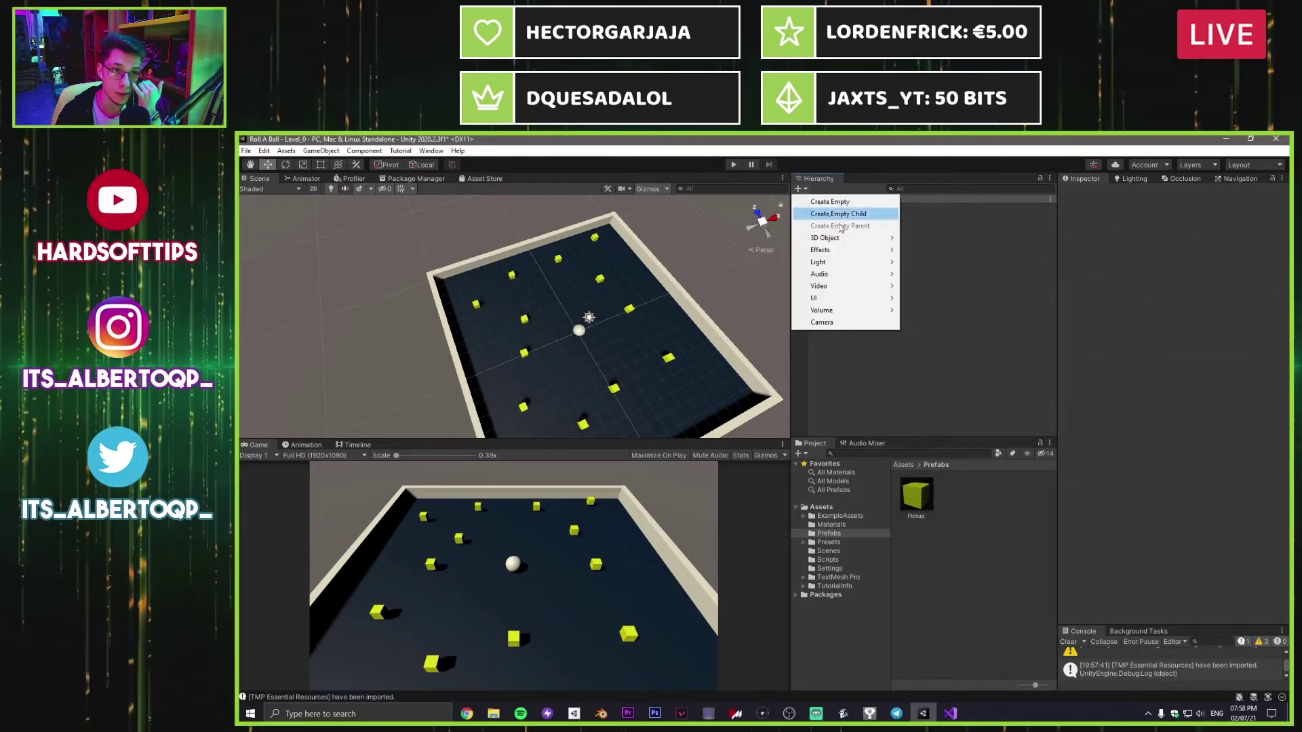
mouse_move(865, 241)
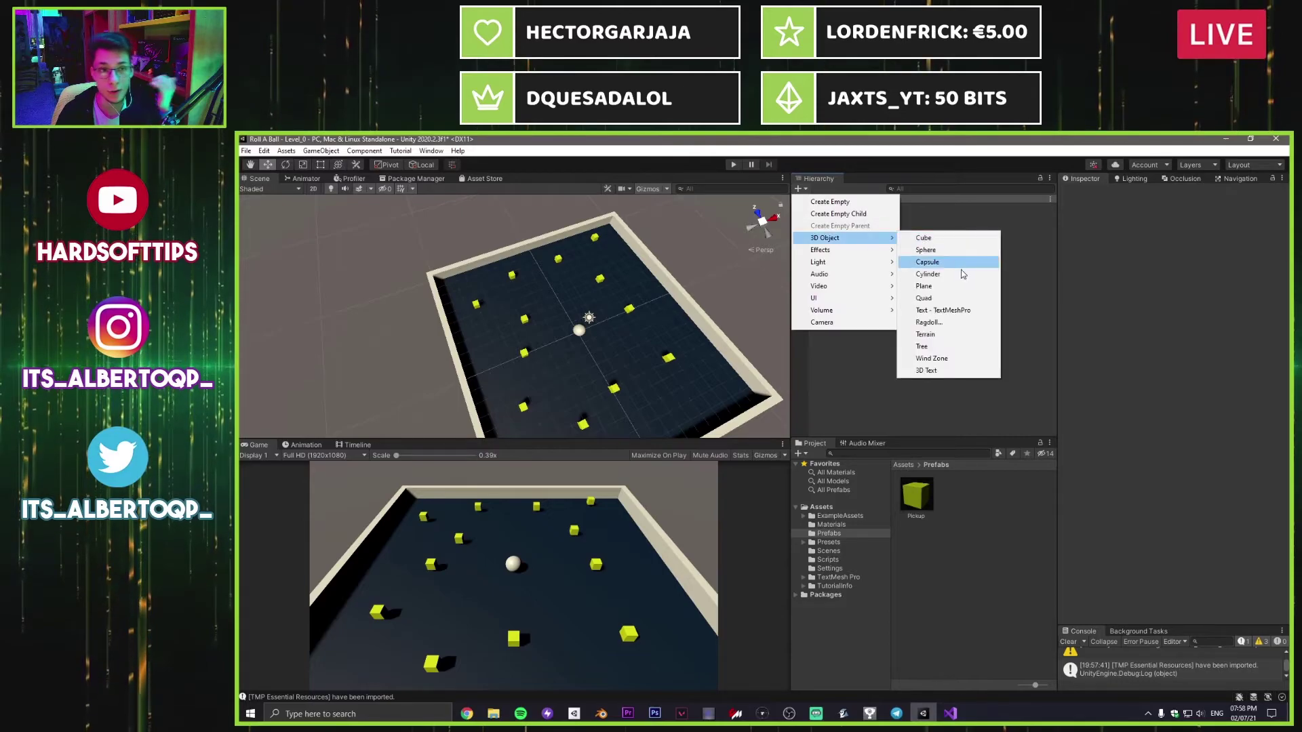
left_click(972, 311)
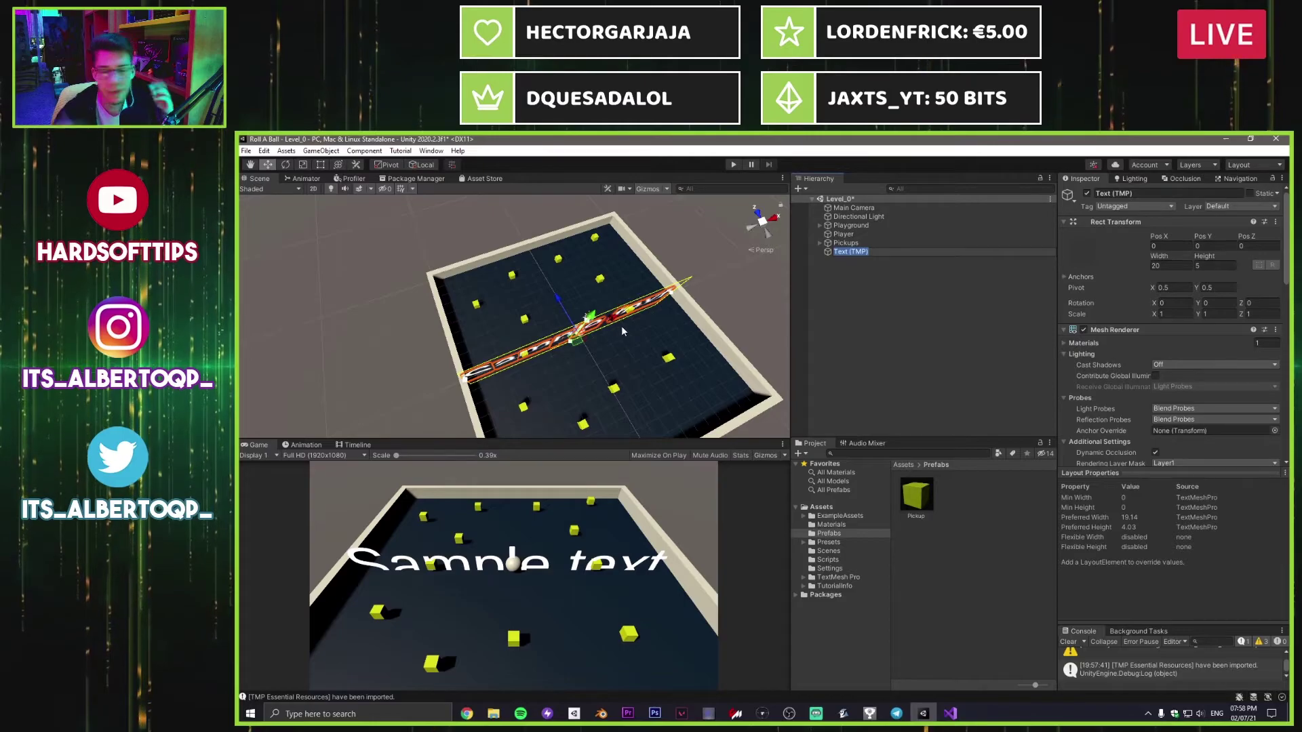
left_click_drag(563, 310, 570, 241)
left_click(847, 254)
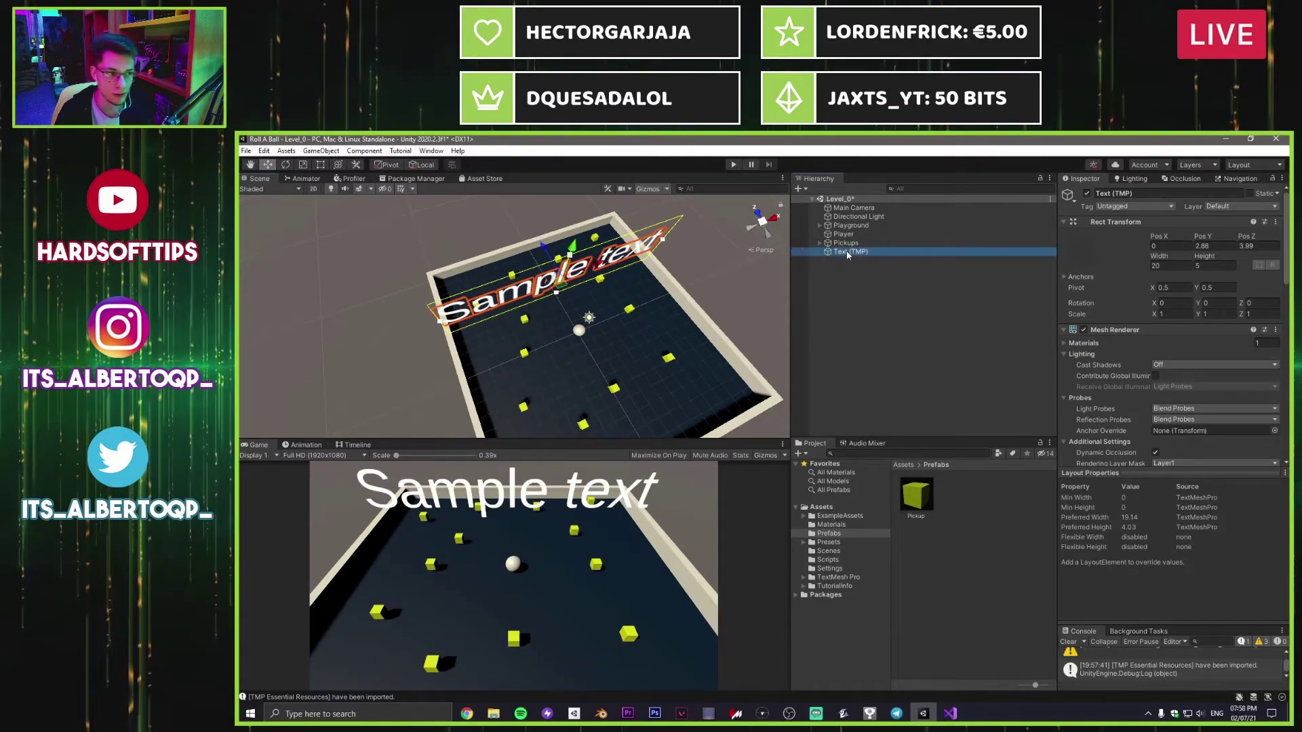
key("Delete")
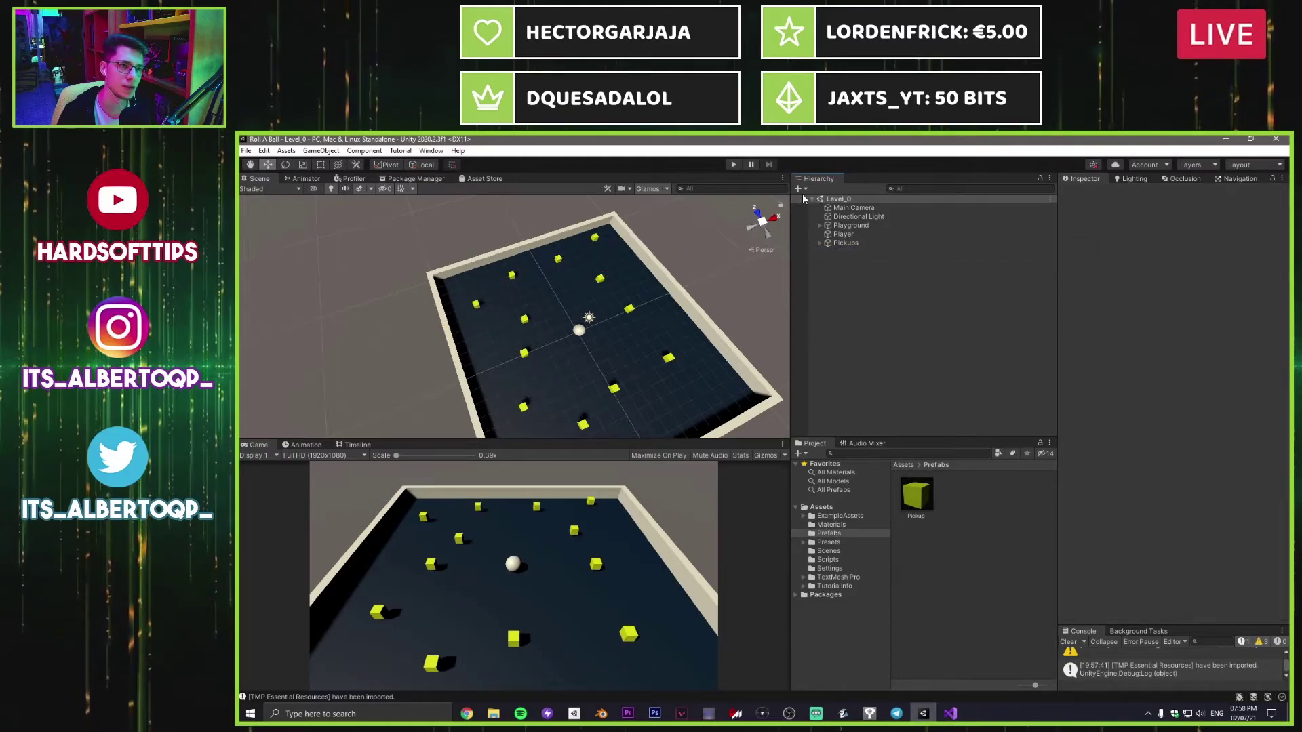
Step: Add a UI TextMeshPro text on a new Canvas and name it Count
left_click(800, 189)
mouse_move(820, 301)
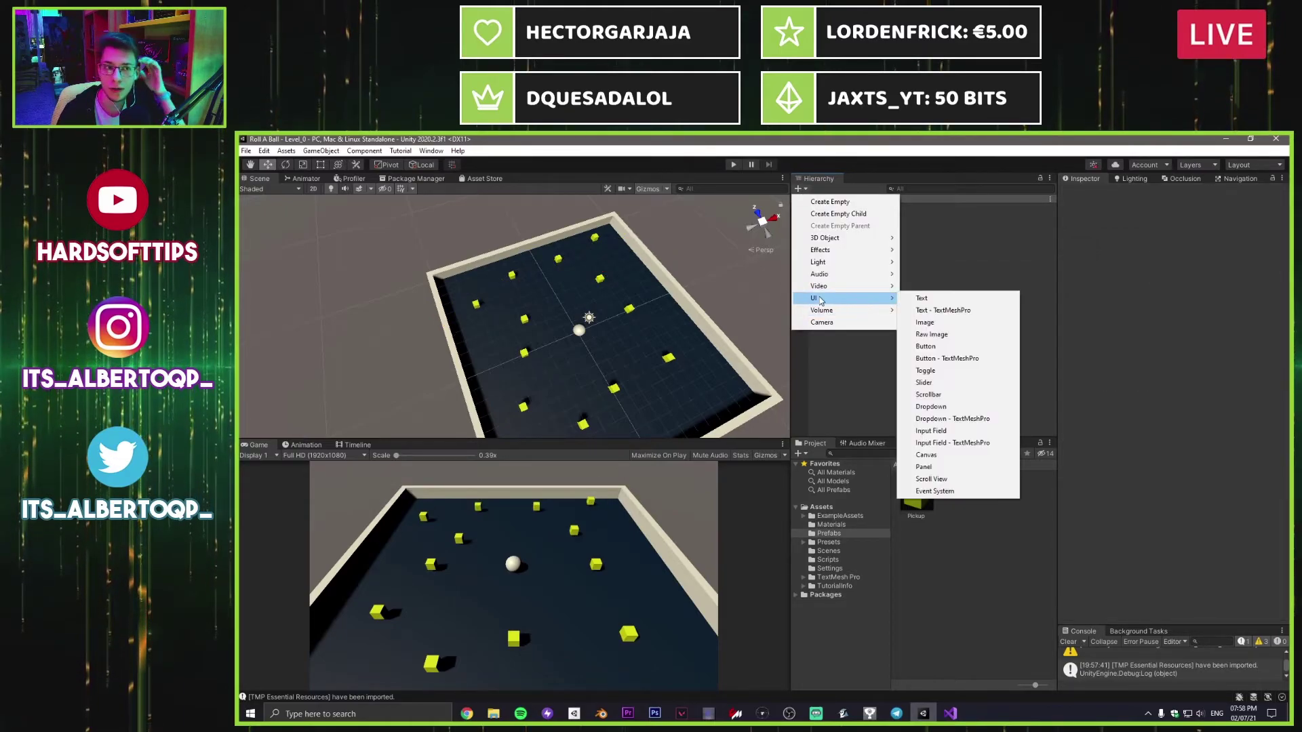
left_click(966, 310)
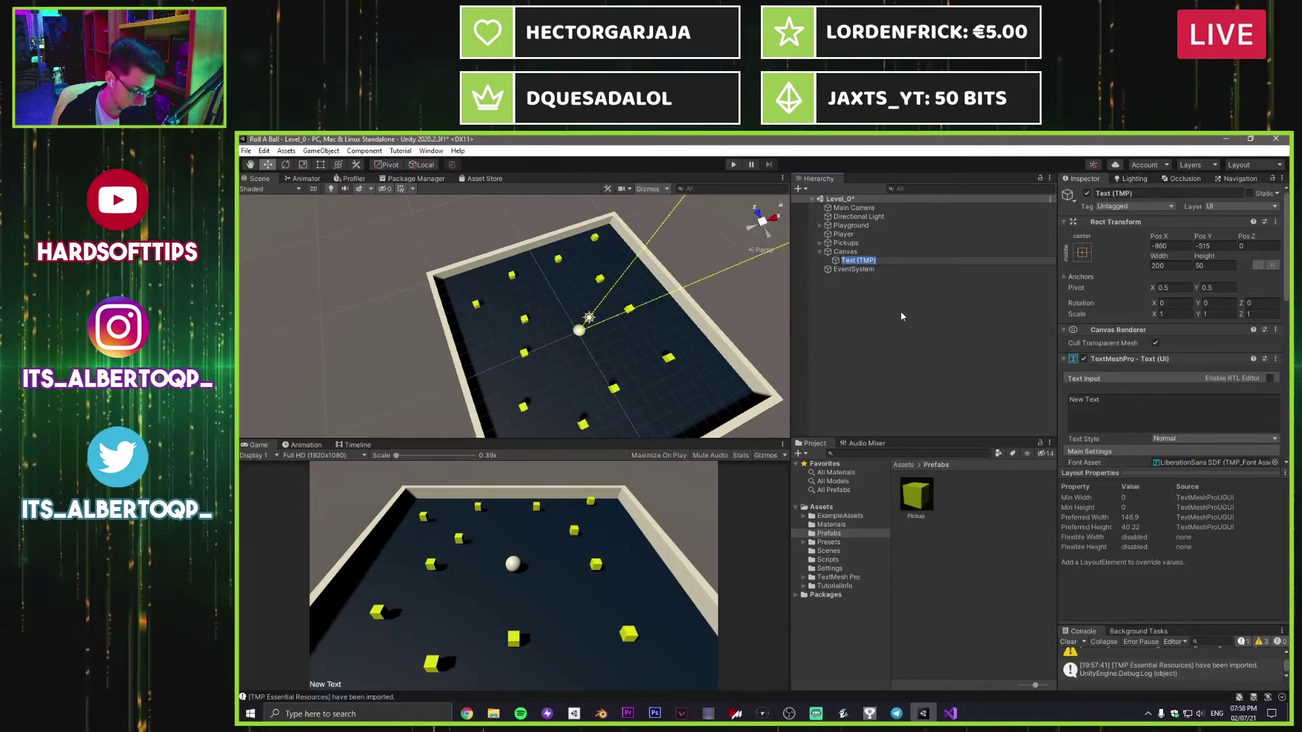
type("Count")
key("Return")
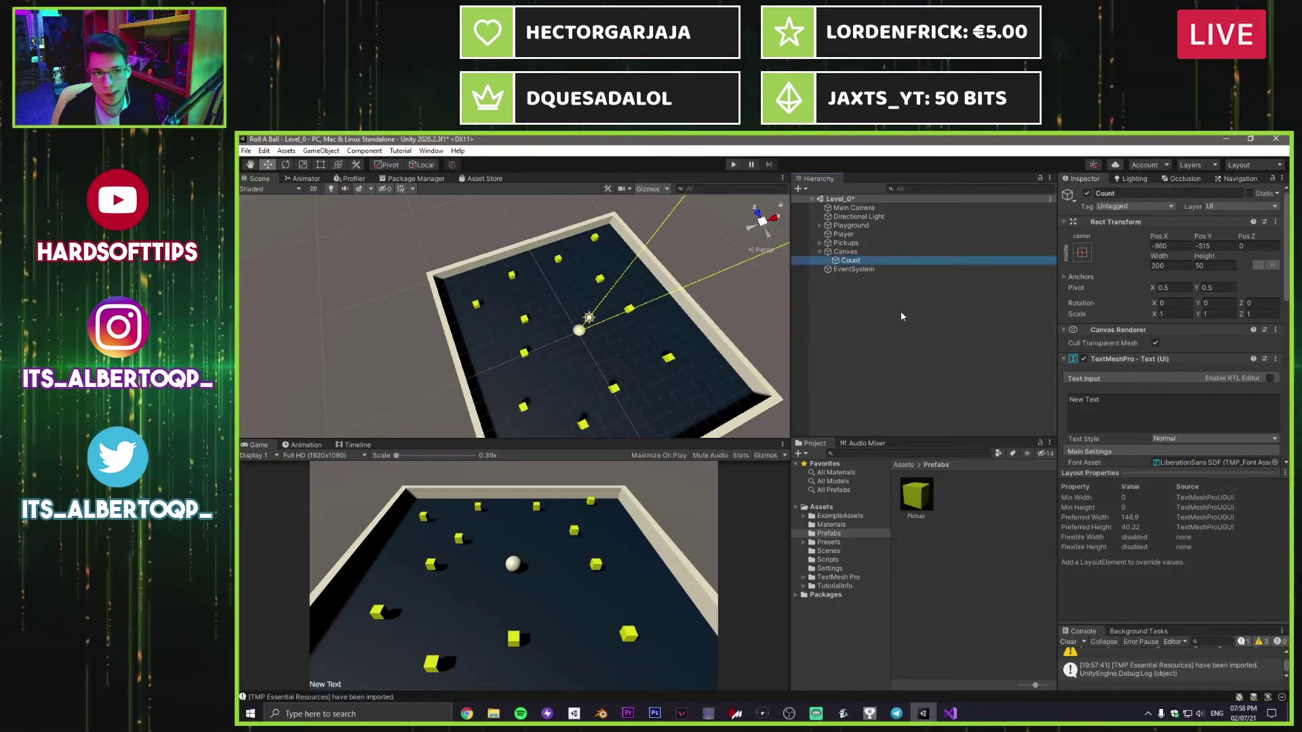
Step: Toggle the Canvas off and back on to compare the scene with and without it
left_click(845, 252)
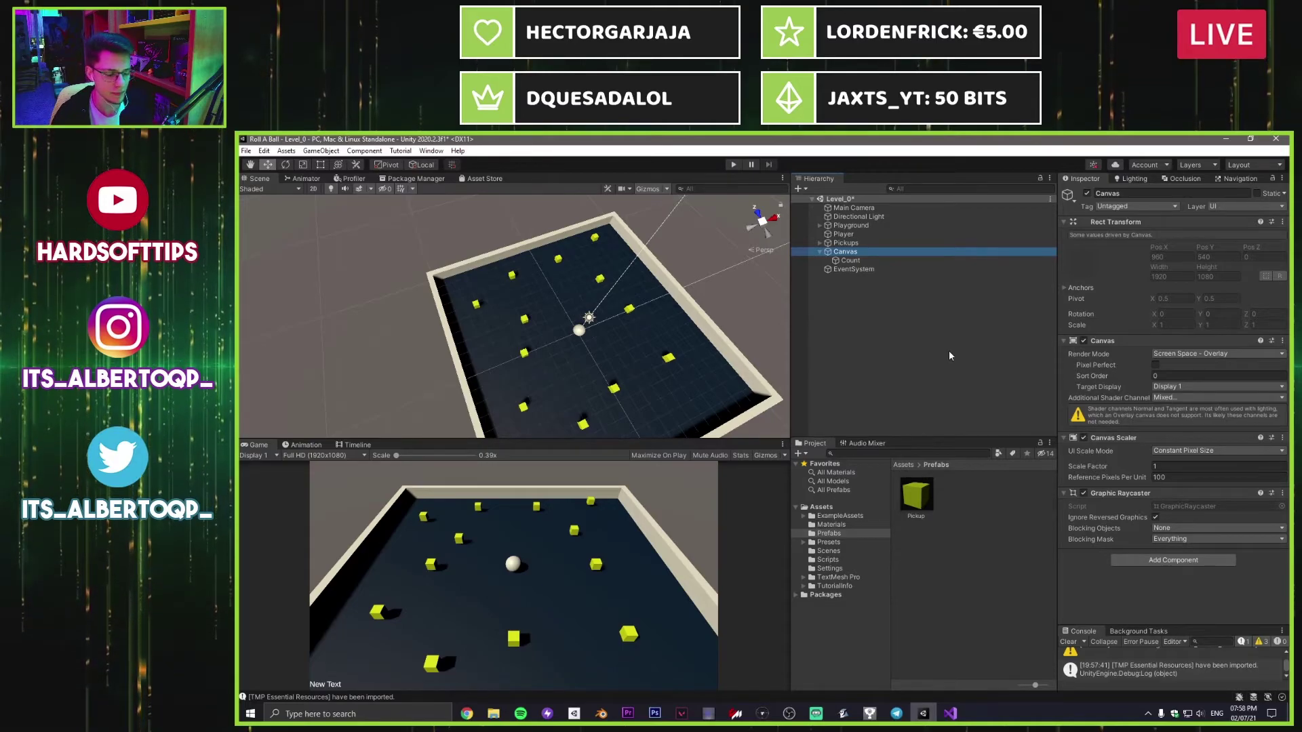
double_click(822, 249)
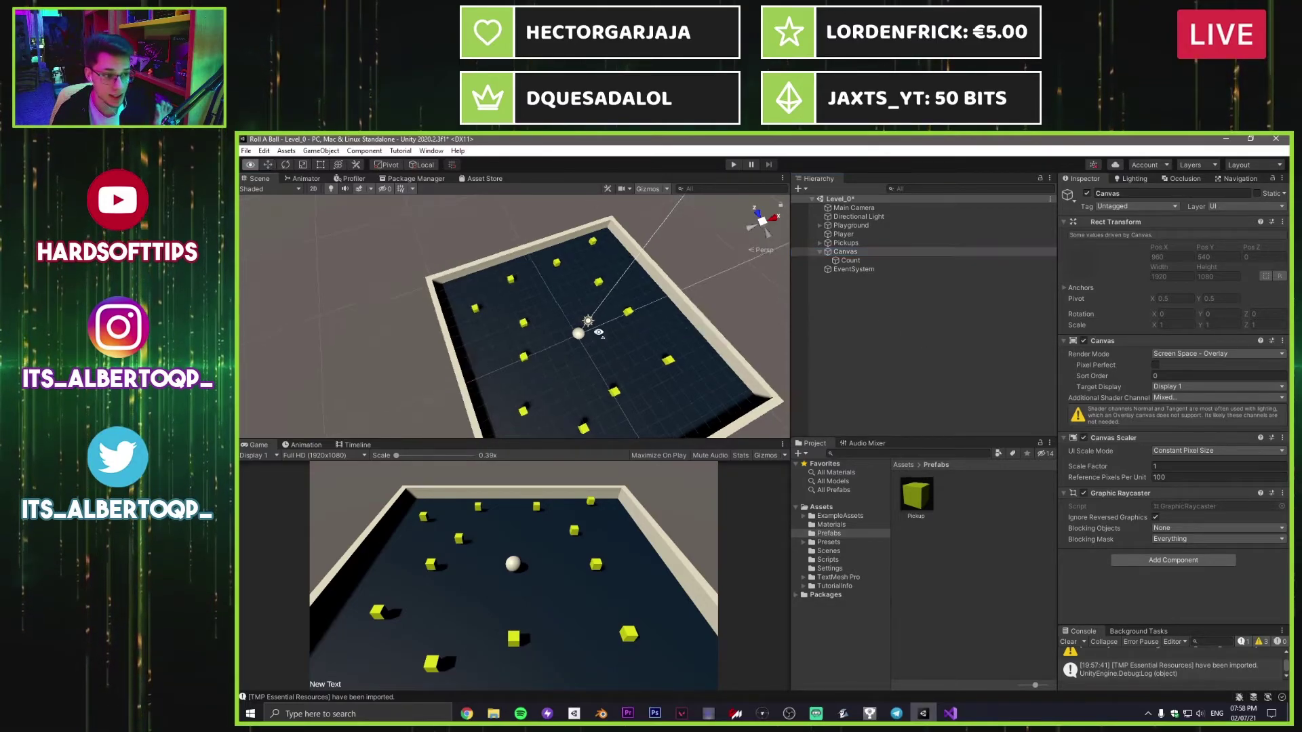
left_click(1087, 194)
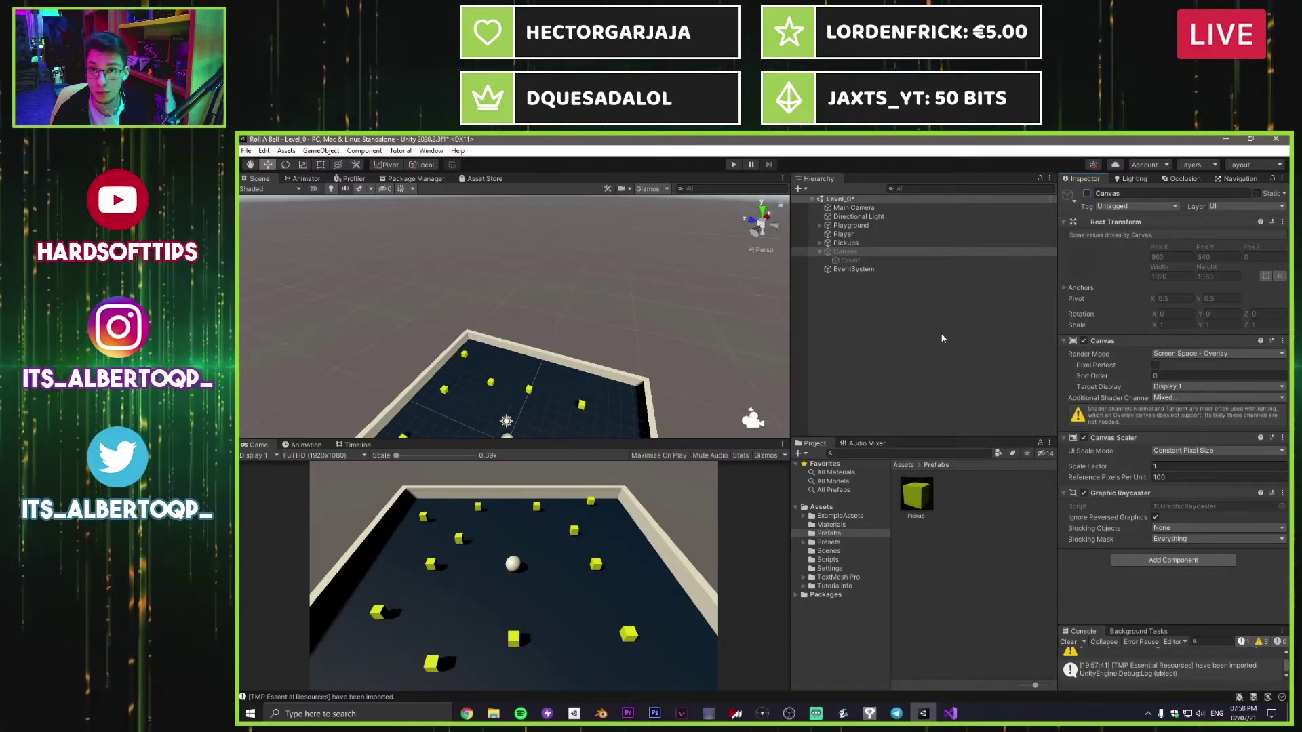
left_click(1087, 194)
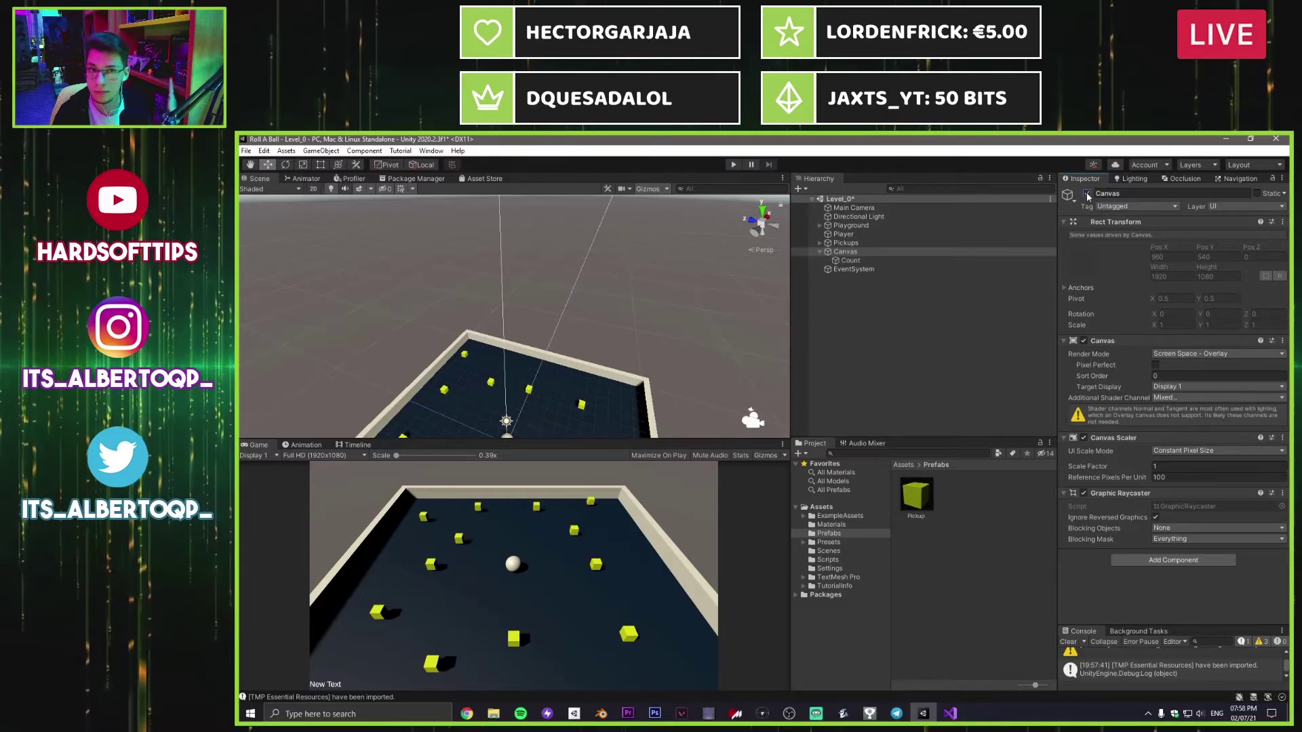
Step: Set the Canvas render mode to Screen Space - Camera
left_click(1187, 354)
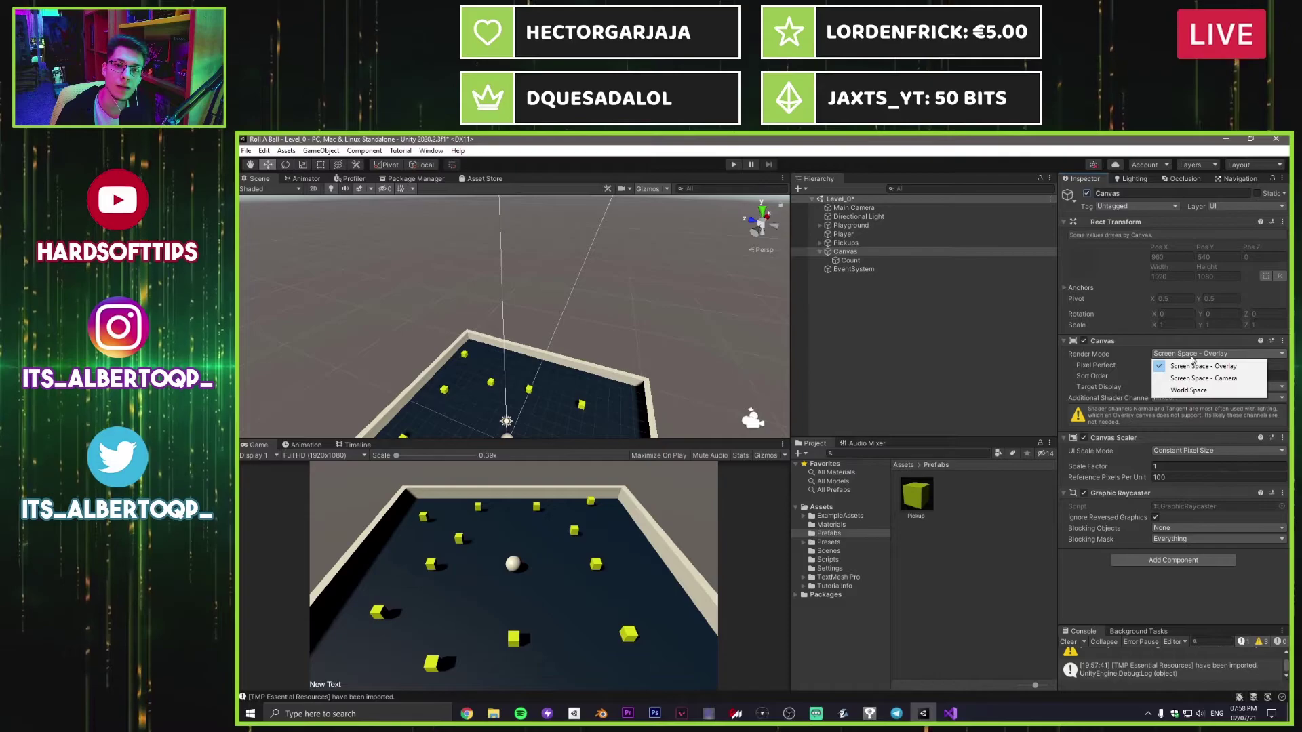
left_click(1203, 378)
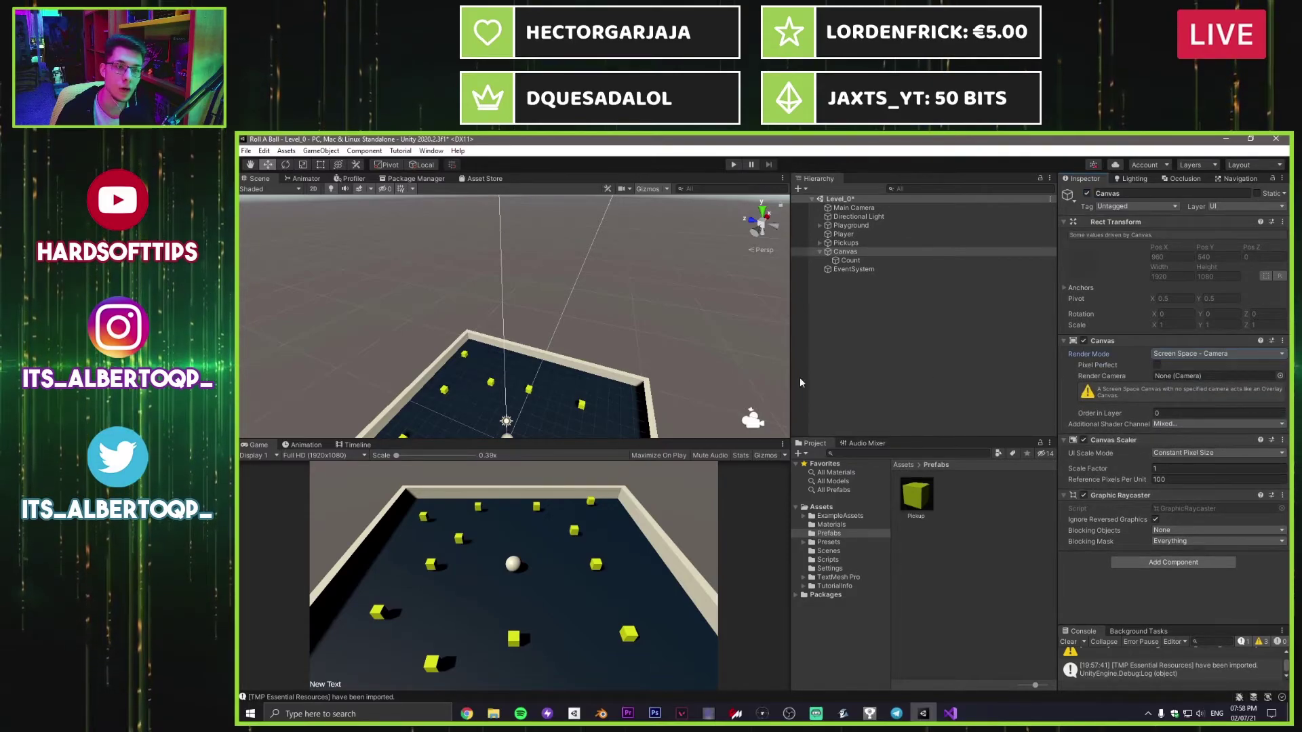
Step: Cycle the Canvas render mode through Screen Space - Overlay and the other options, returning to Screen Space - Camera
right_click_drag(626, 360, 617, 291)
scroll(617, 292, "down", 3)
left_click(1178, 354)
left_click(1201, 366)
left_click(1193, 353)
left_click(1196, 391)
left_click(1194, 353)
left_click(1204, 378)
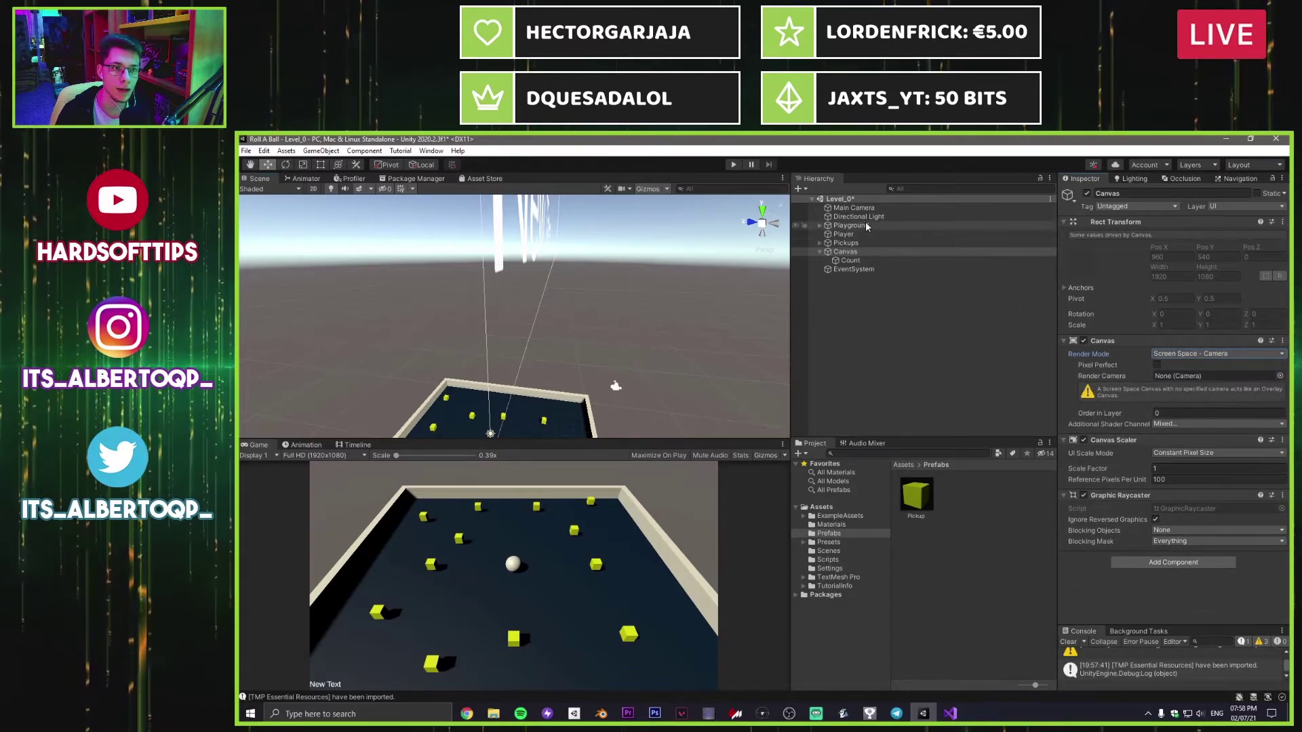
Step: Assign the Main Camera as the Canvas's render camera and inspect the canvas plane in the scene
left_click_drag(853, 207, 1166, 376)
right_click_drag(611, 318, 517, 391)
key("s")
right_click_drag(645, 360, 602, 349)
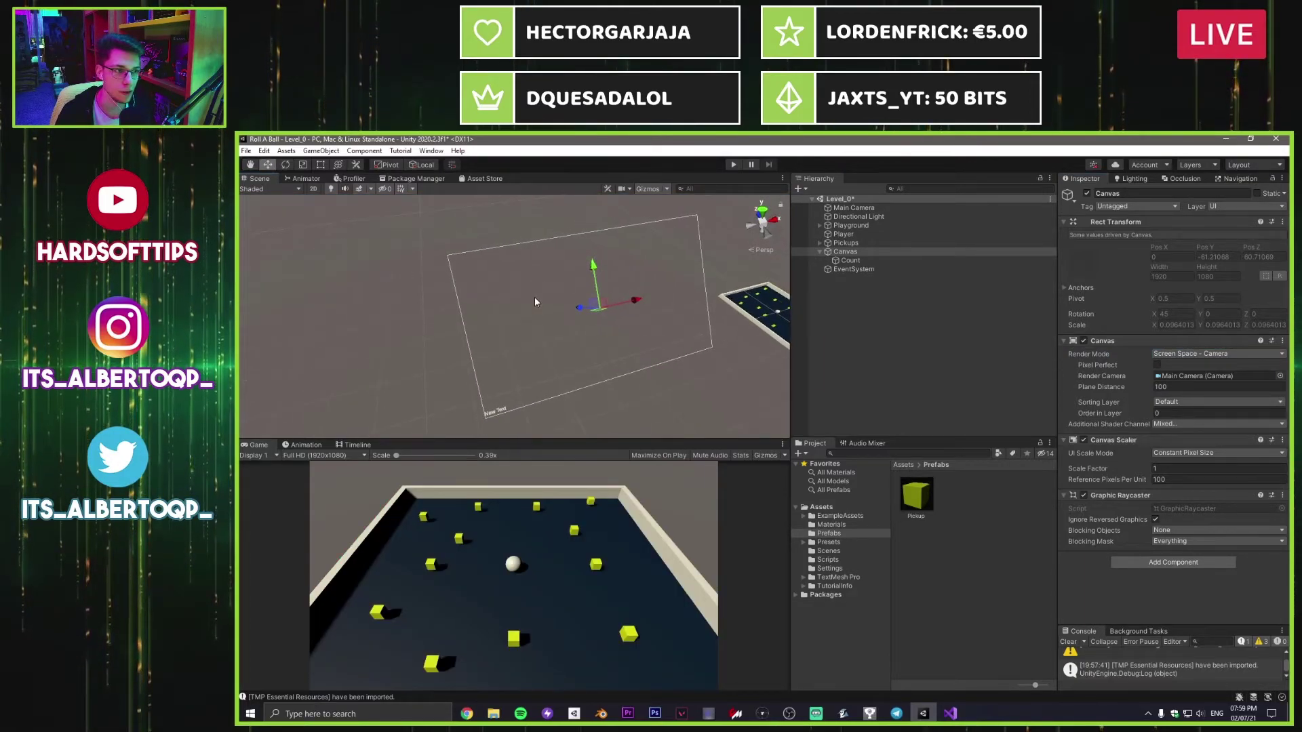
Step: Set the Canvas render mode to Screen Space - Overlay and frame the canvas in the 2D scene view with the Rect tool
left_click(1201, 353)
left_click(1203, 366)
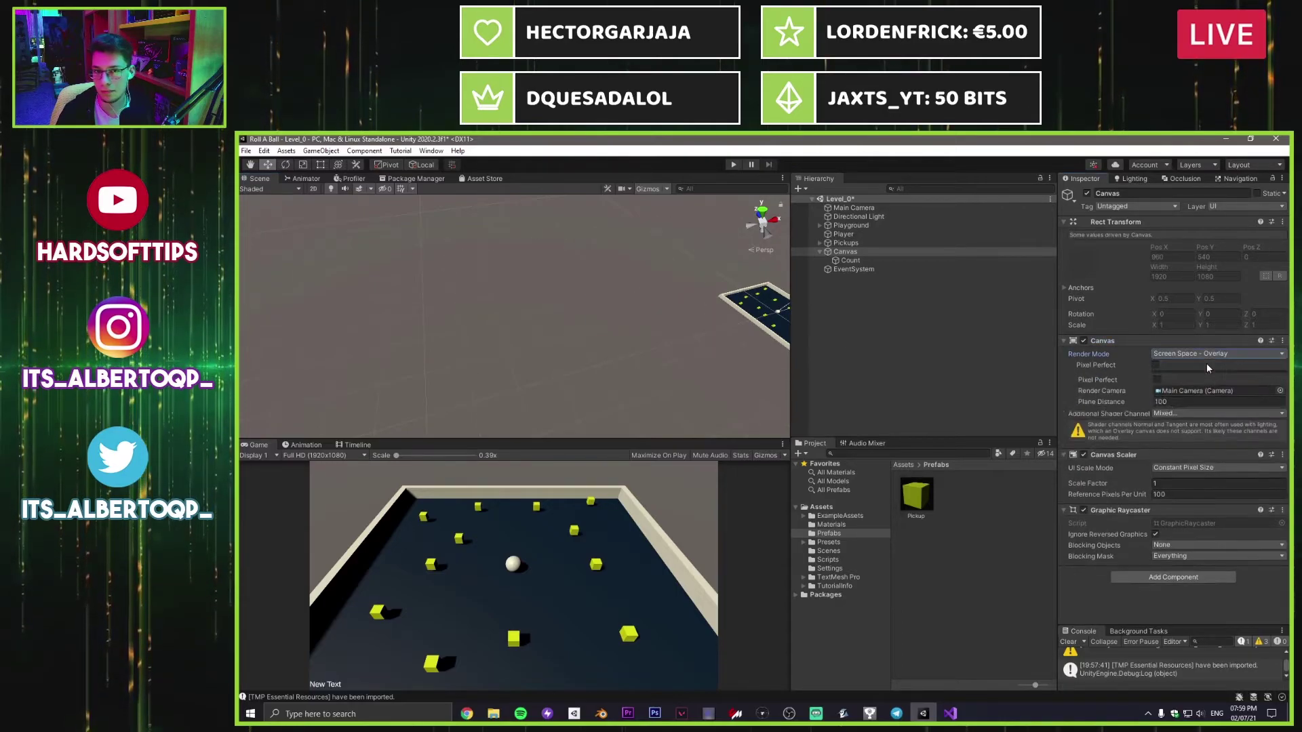
right_click_drag(497, 343, 326, 188)
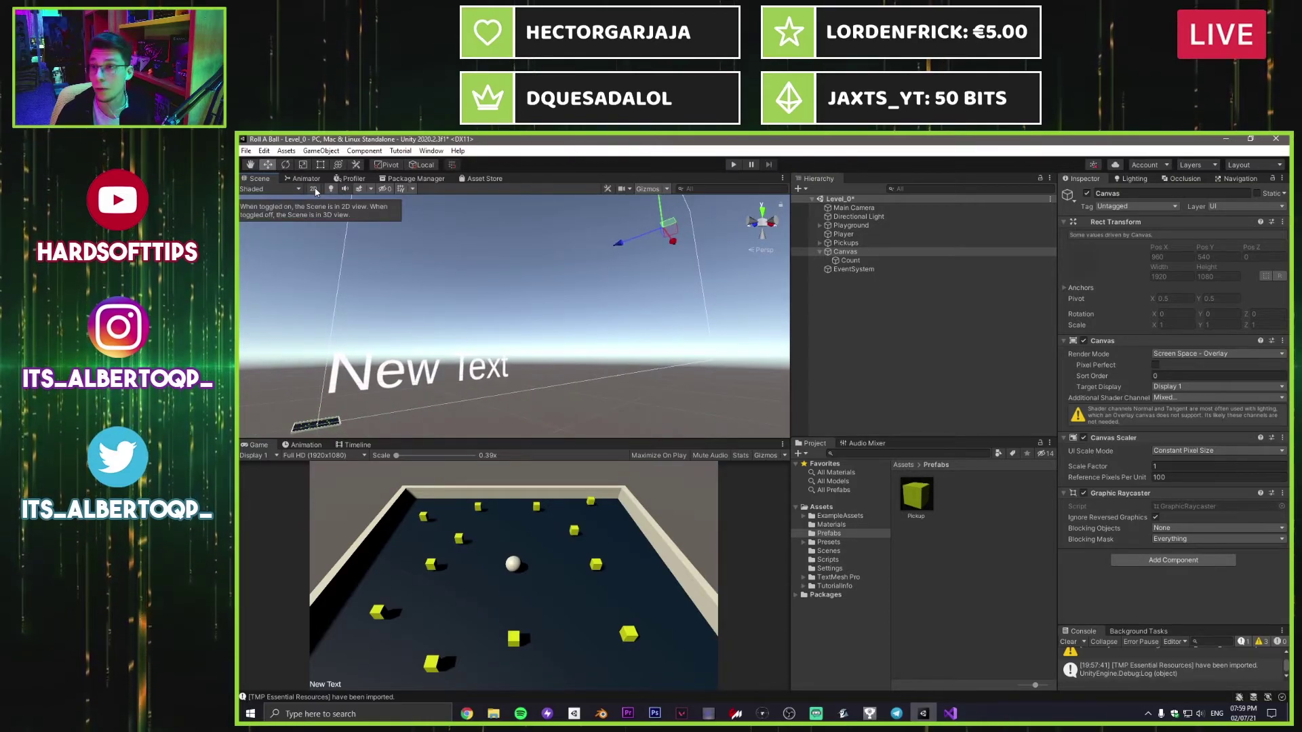
left_click(313, 189)
left_click(320, 165)
key("f")
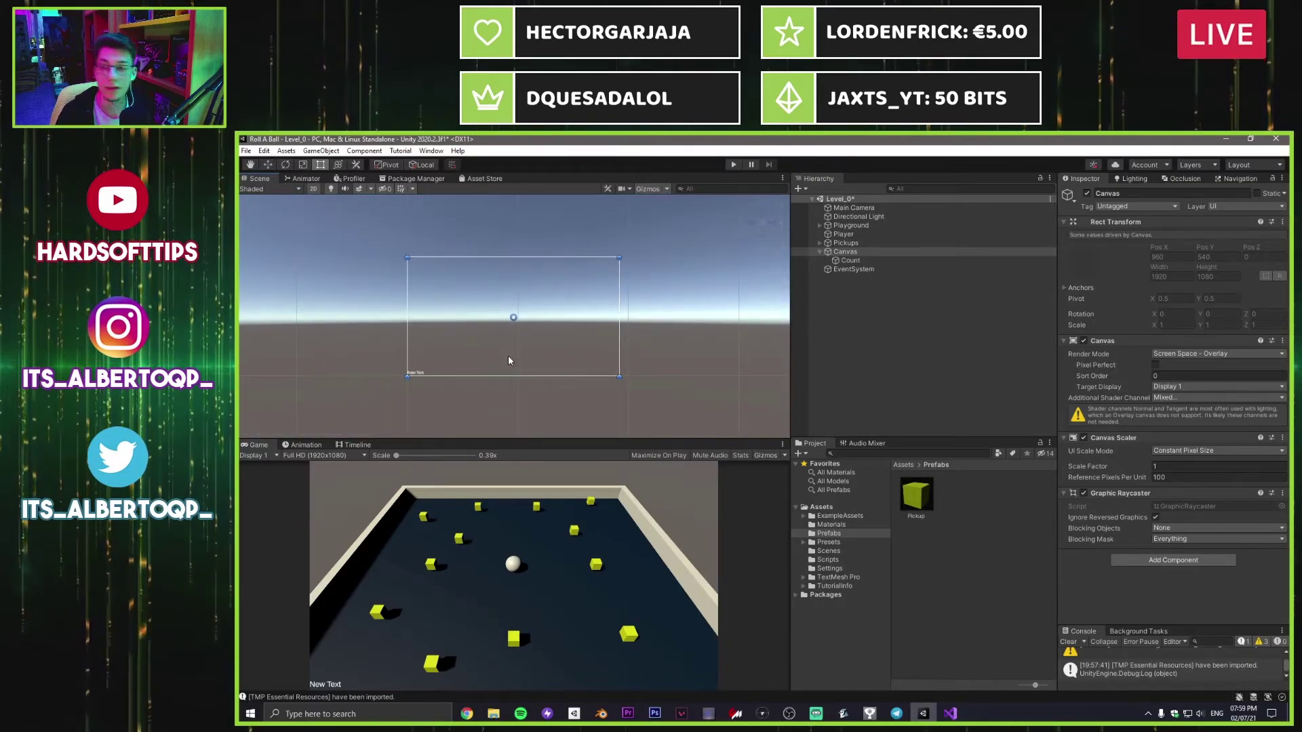
scroll(478, 358, "up", 3)
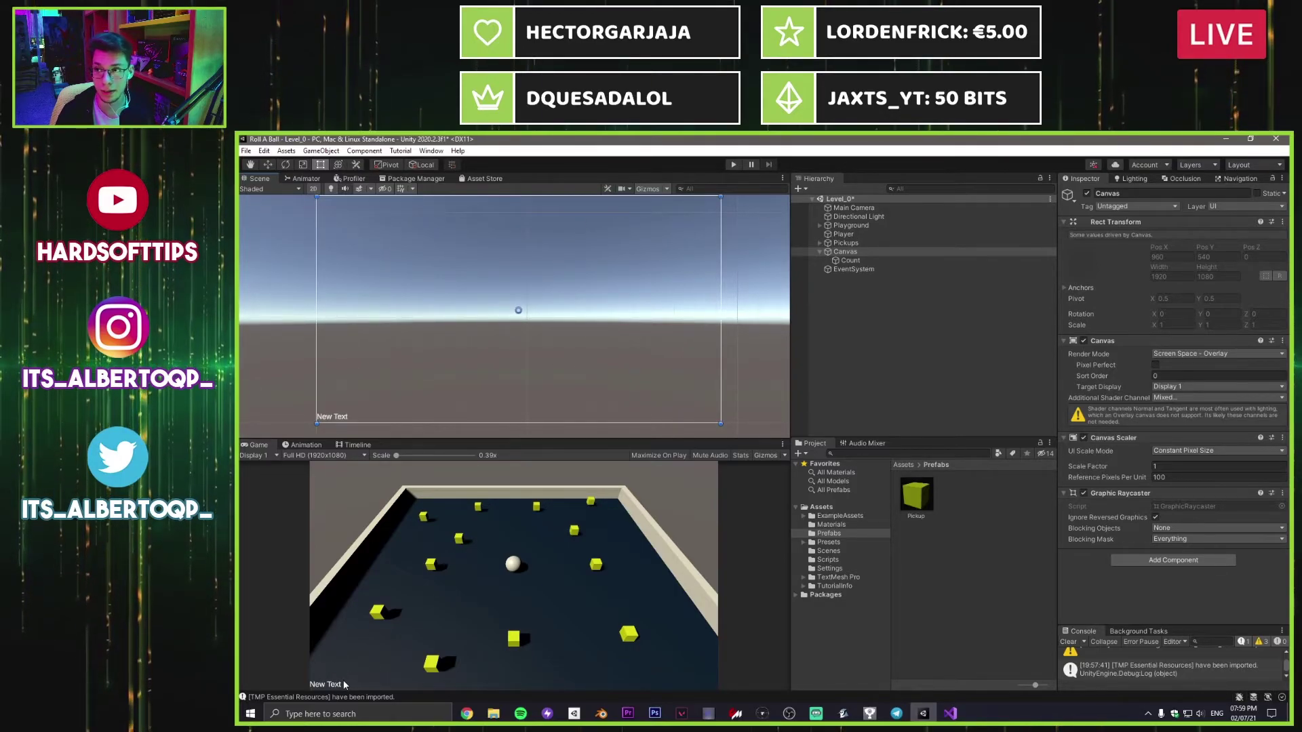
Step: Return the scene view to 3D and bring the playground with the ball and pickups back into view
left_click(315, 190)
right_click_drag(429, 362, 596, 328)
key("w")
key("s")
left_click(506, 302)
key("w")
key("f")
key("s")
Step: Set the Canvas Scaler to Scale With Screen Size with a 1920 x 1080 reference resolution, and save the scene
left_click(874, 251)
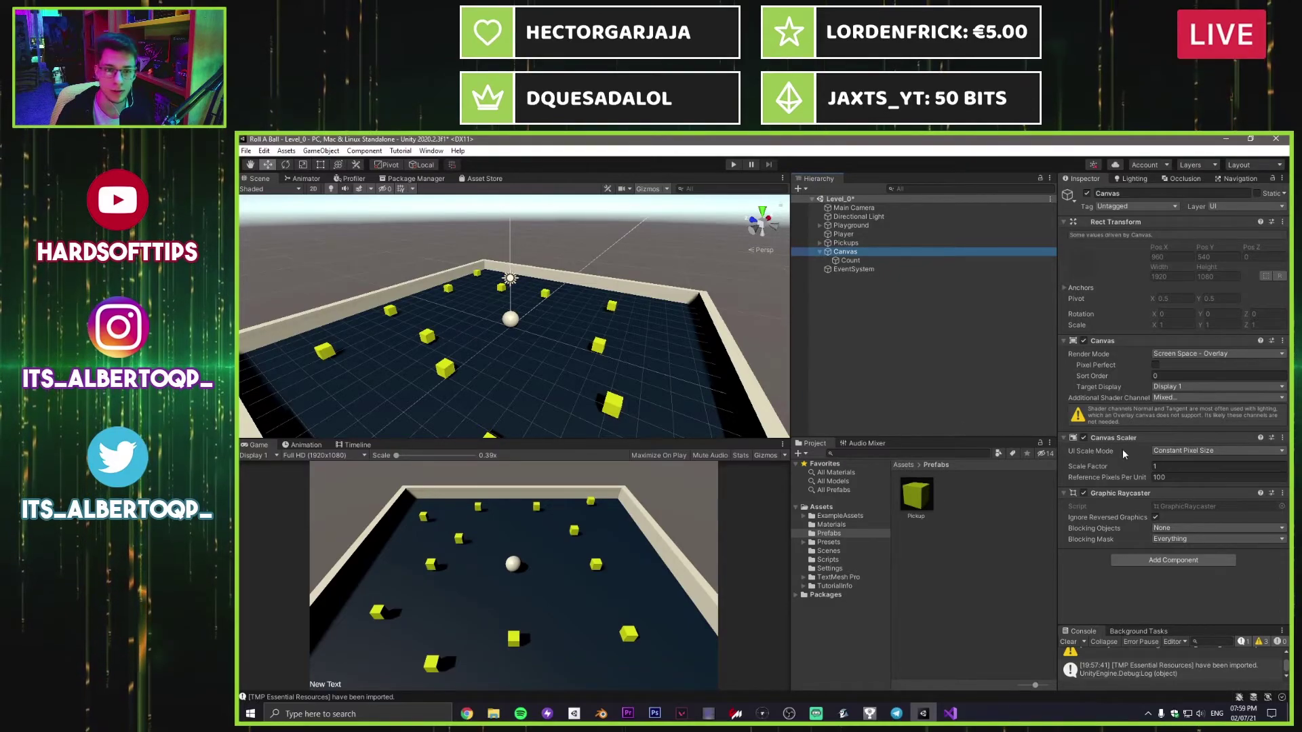
left_click(1185, 450)
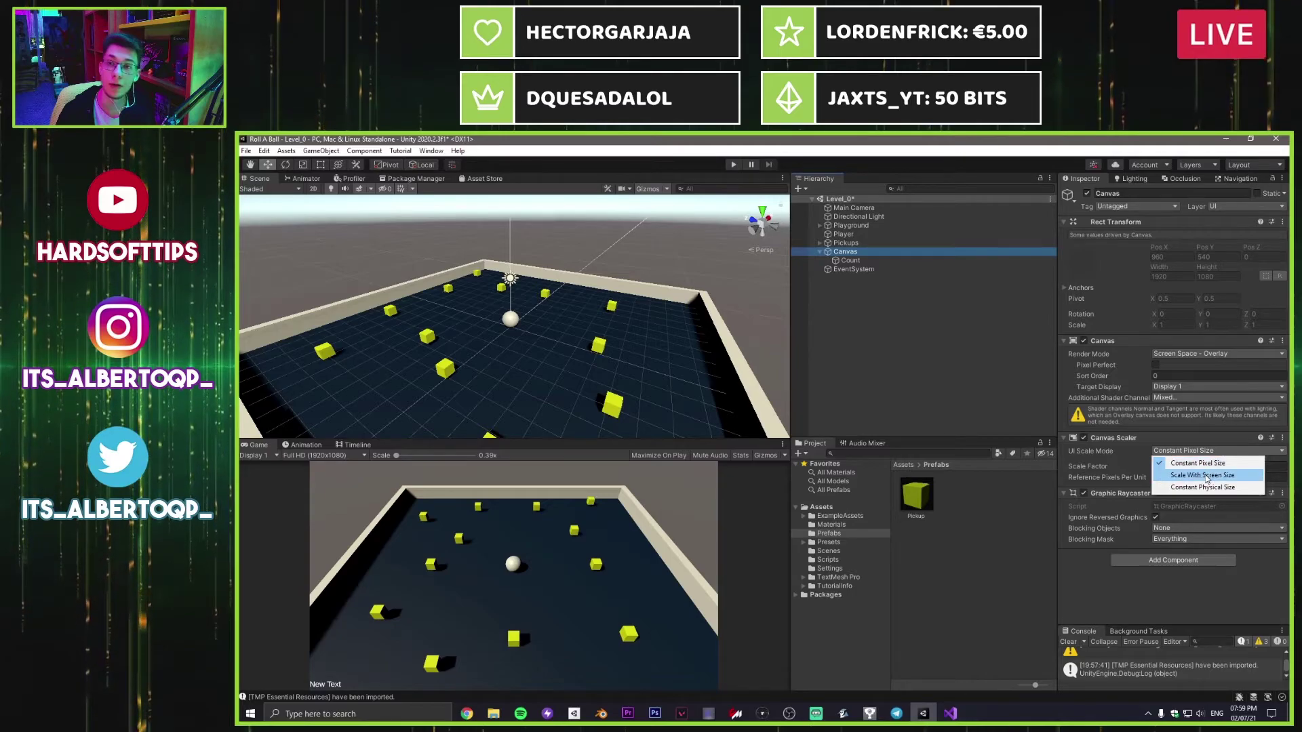
left_click(1206, 478)
left_click_drag(1187, 467, 1043, 459)
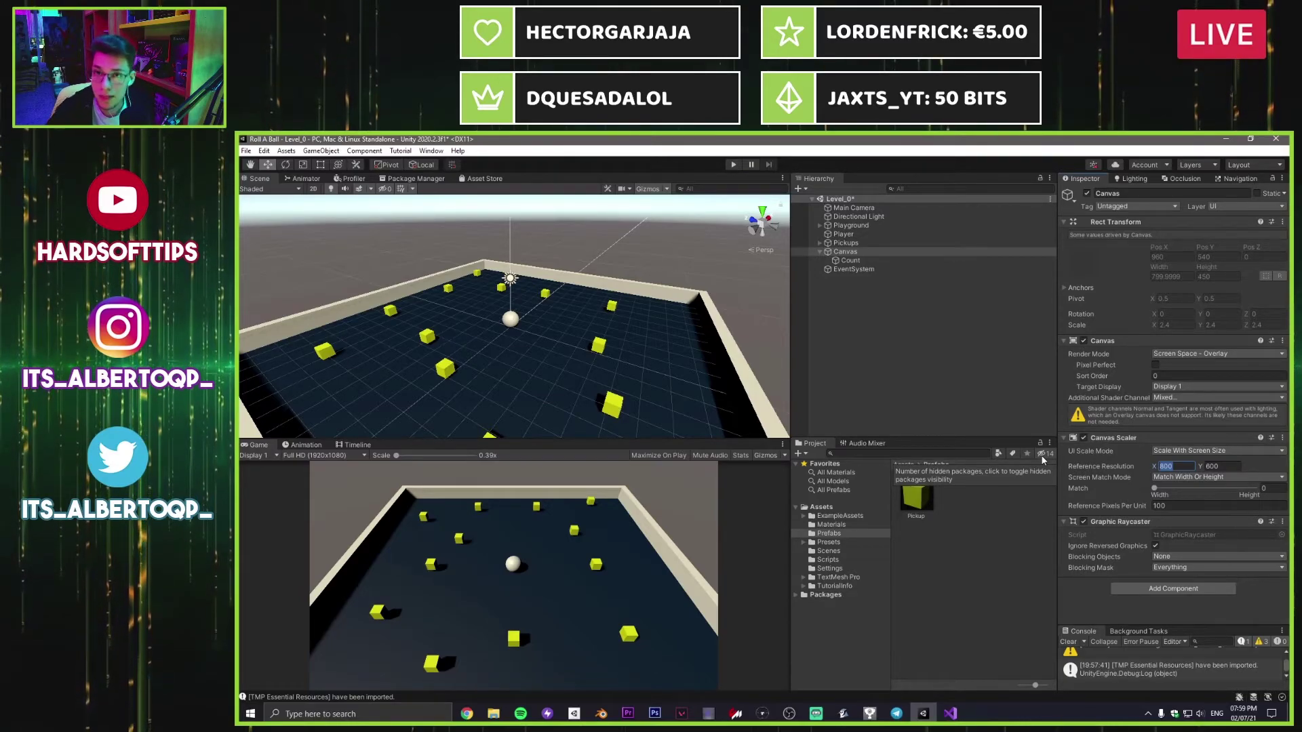
type("1920")
key("Tab")
type("1080")
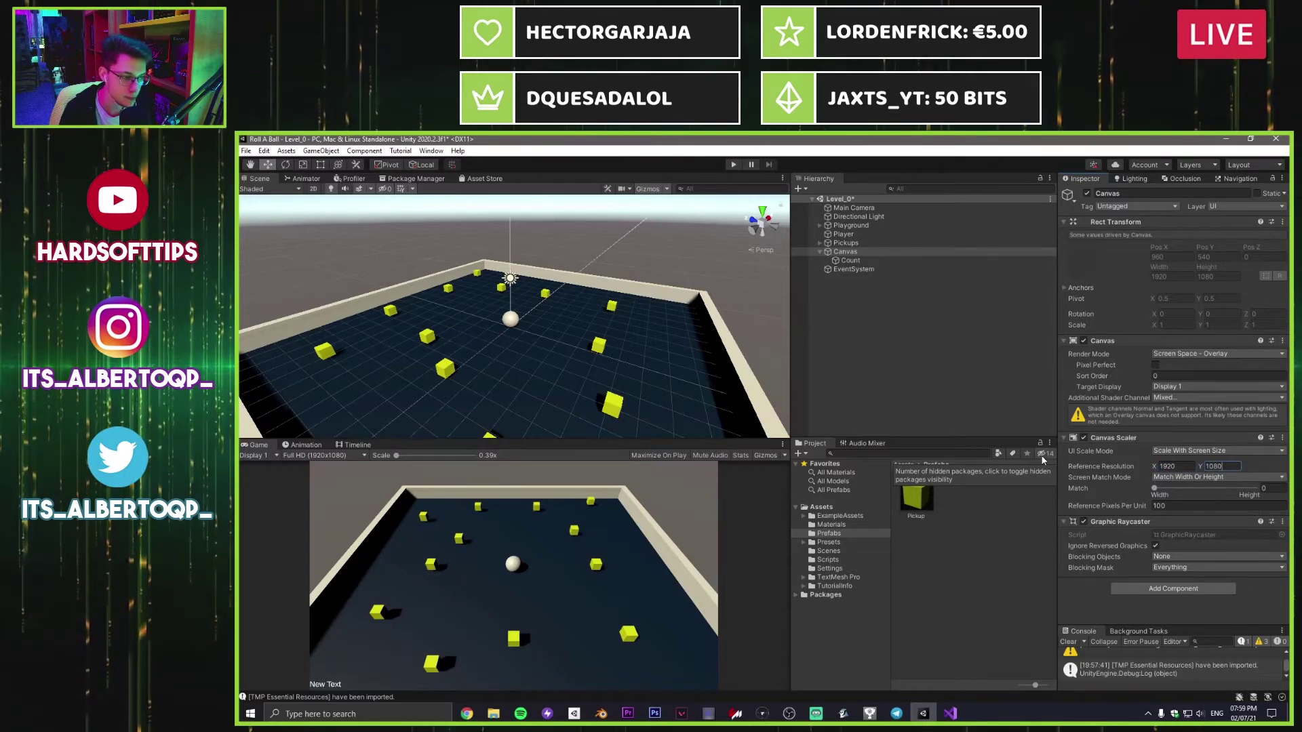
key("ctrl+s")
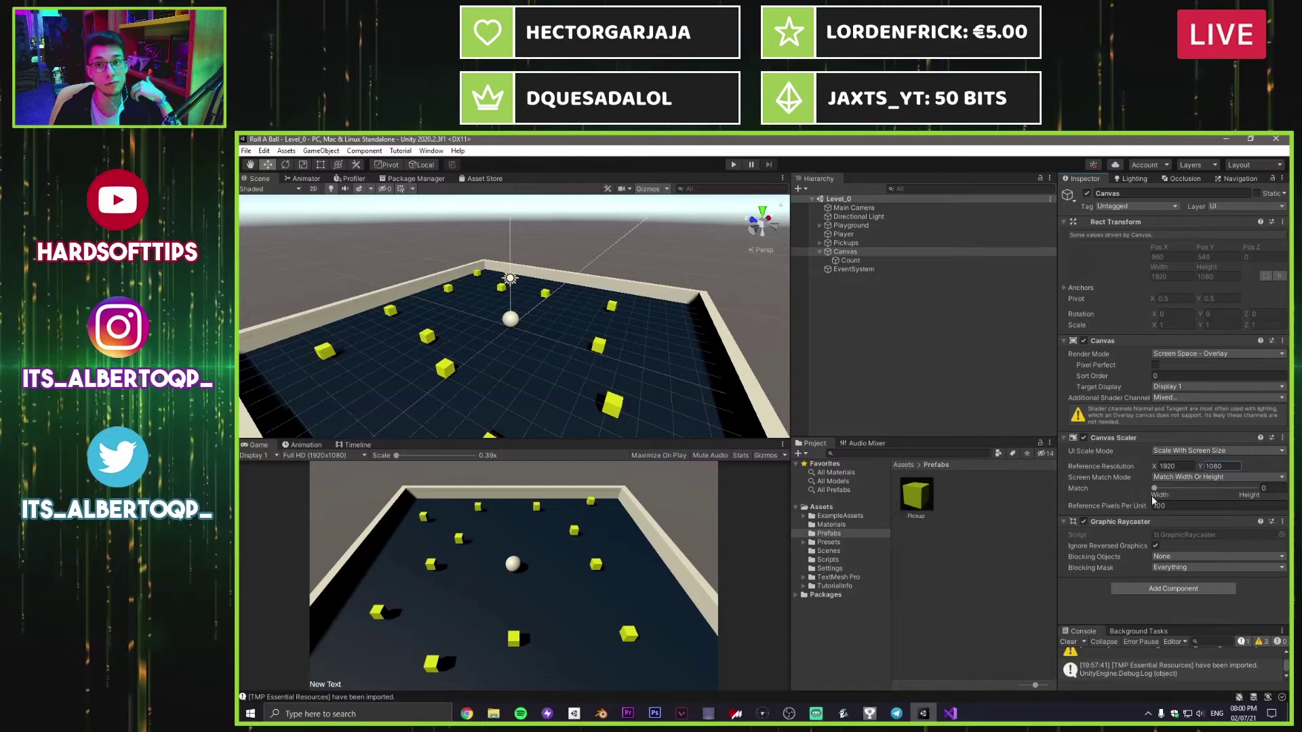
Step: Set the Canvas Scaler's width-or-height match to 0.5
left_click(1265, 488)
type(".5")
key("Return")
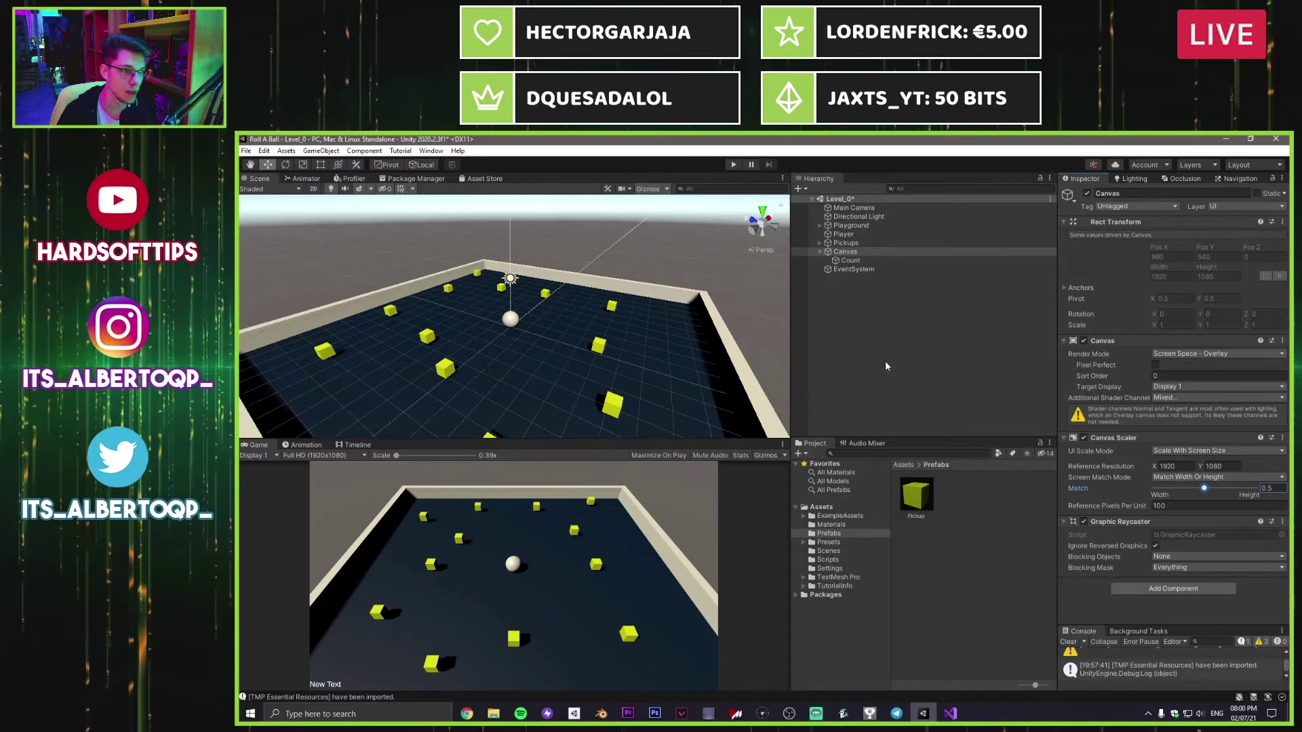
Step: Change the Count object's text to "Count:" and save the scene
left_click(847, 260)
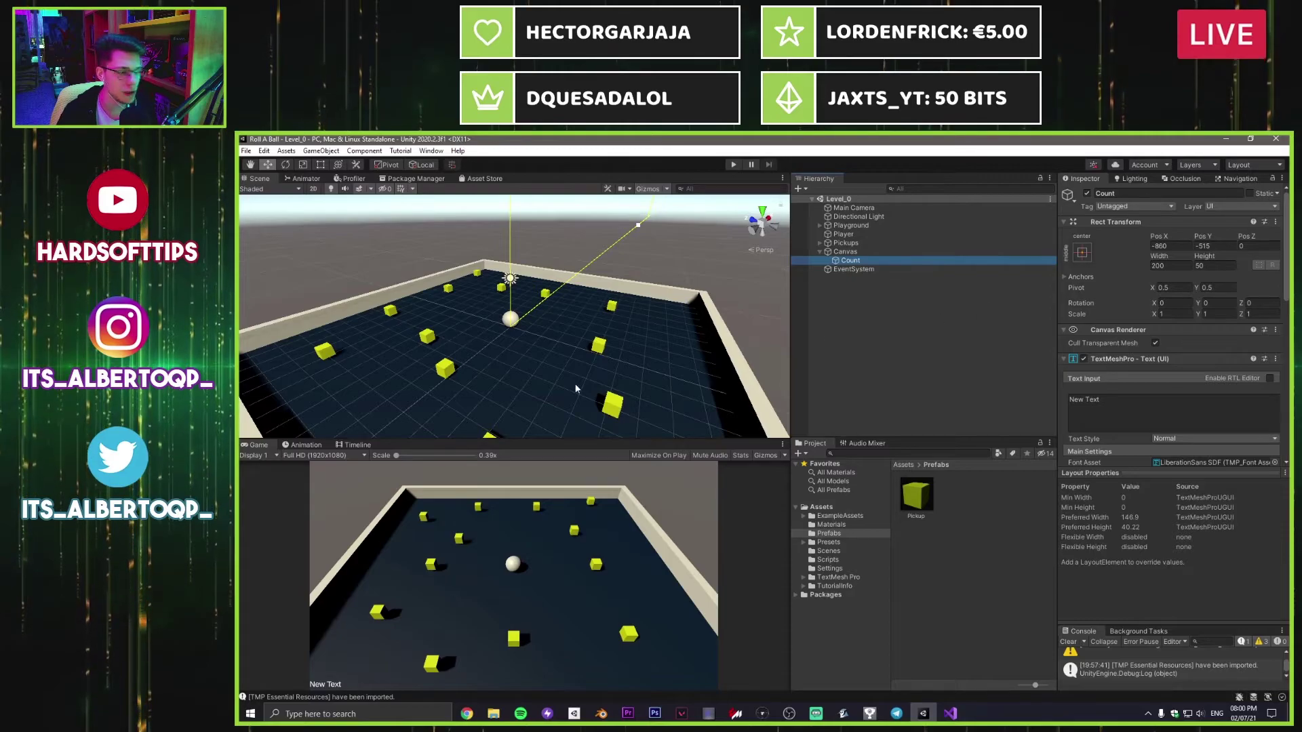
left_click(1112, 410)
type("Count:")
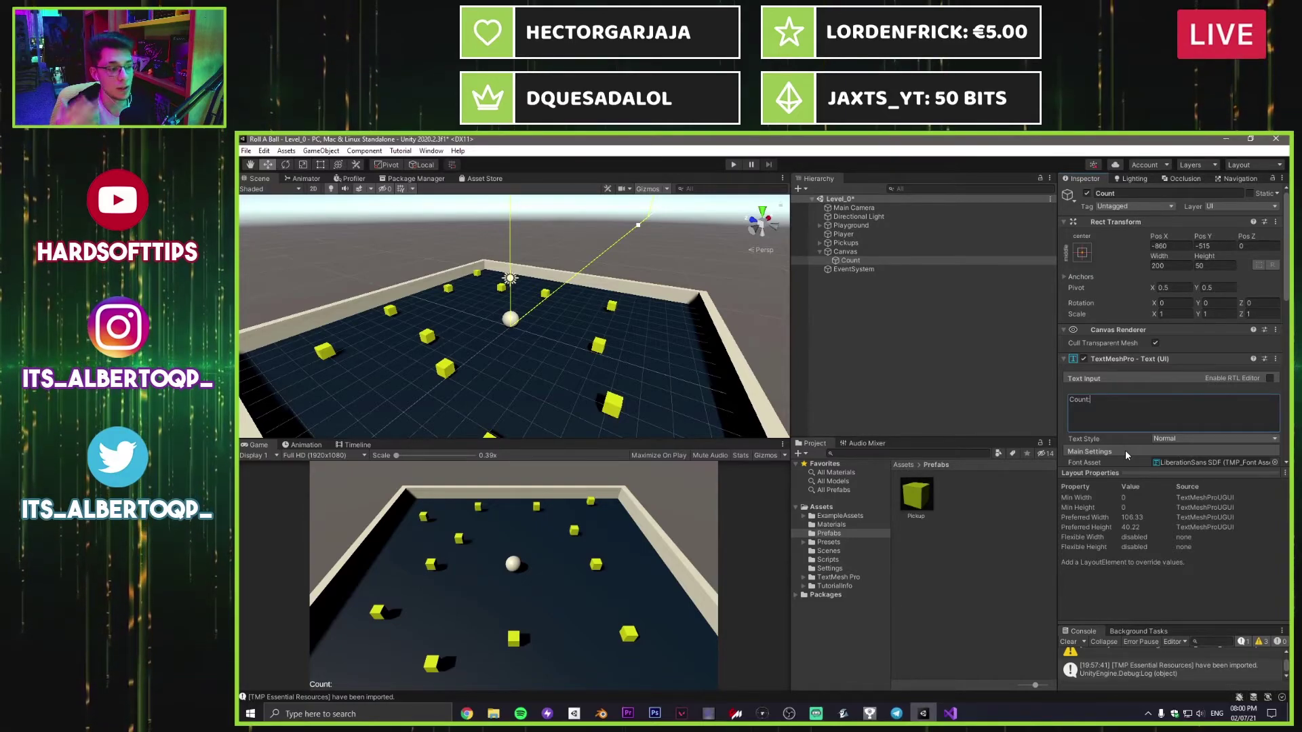
key("ctrl+s")
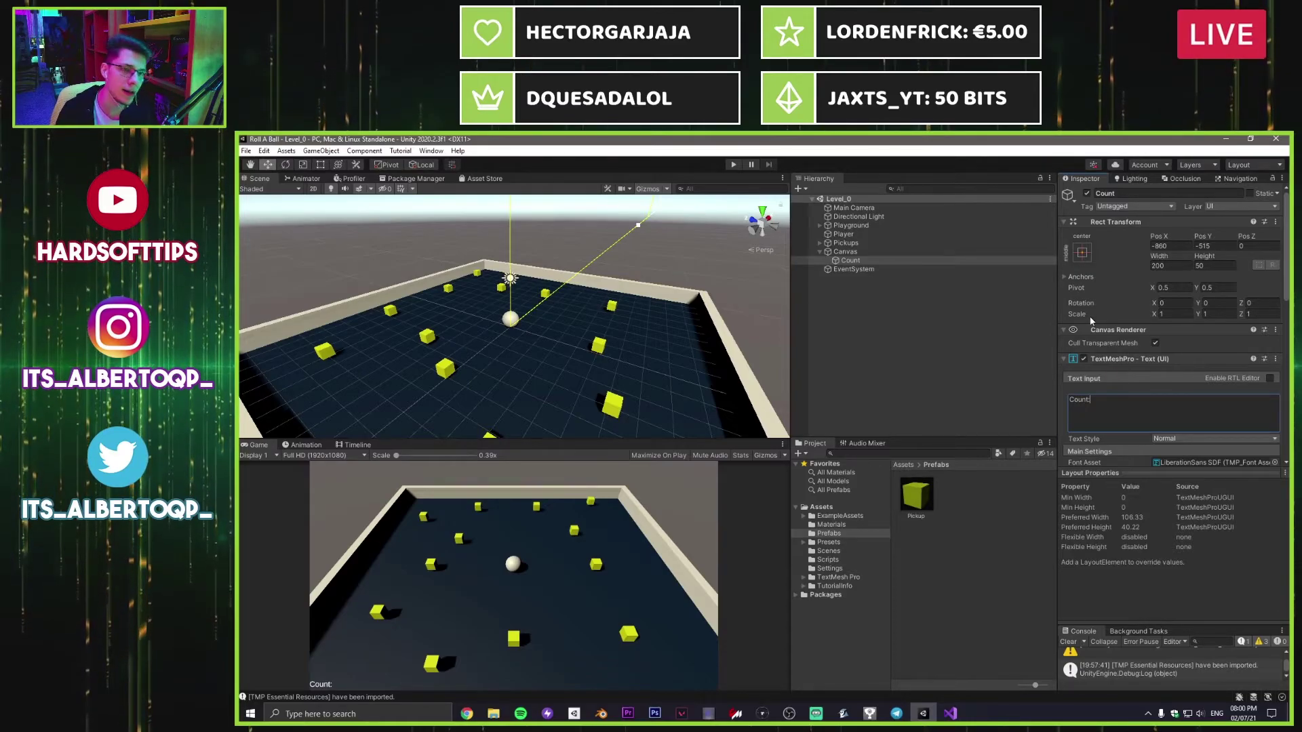
Step: Apply the top-left anchor preset to the Count text, including its pivot and position
left_click(1083, 253)
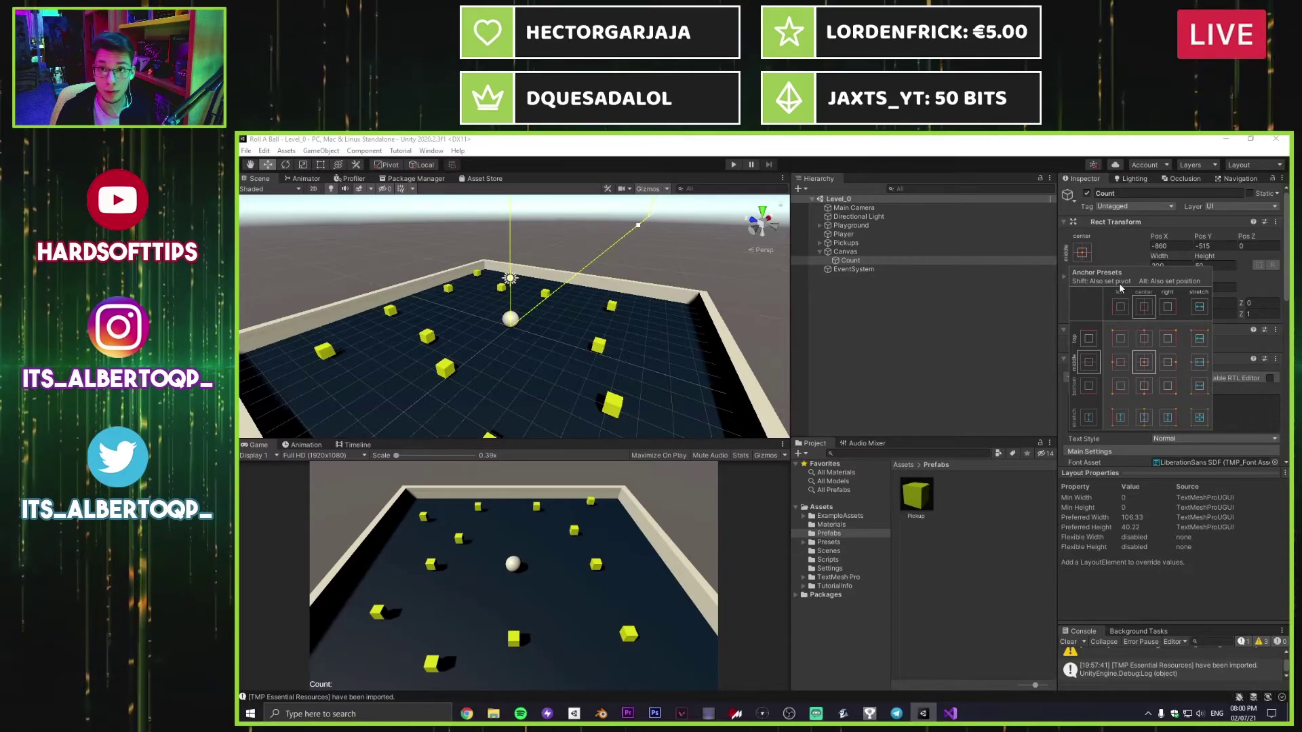
key("shift+alt")
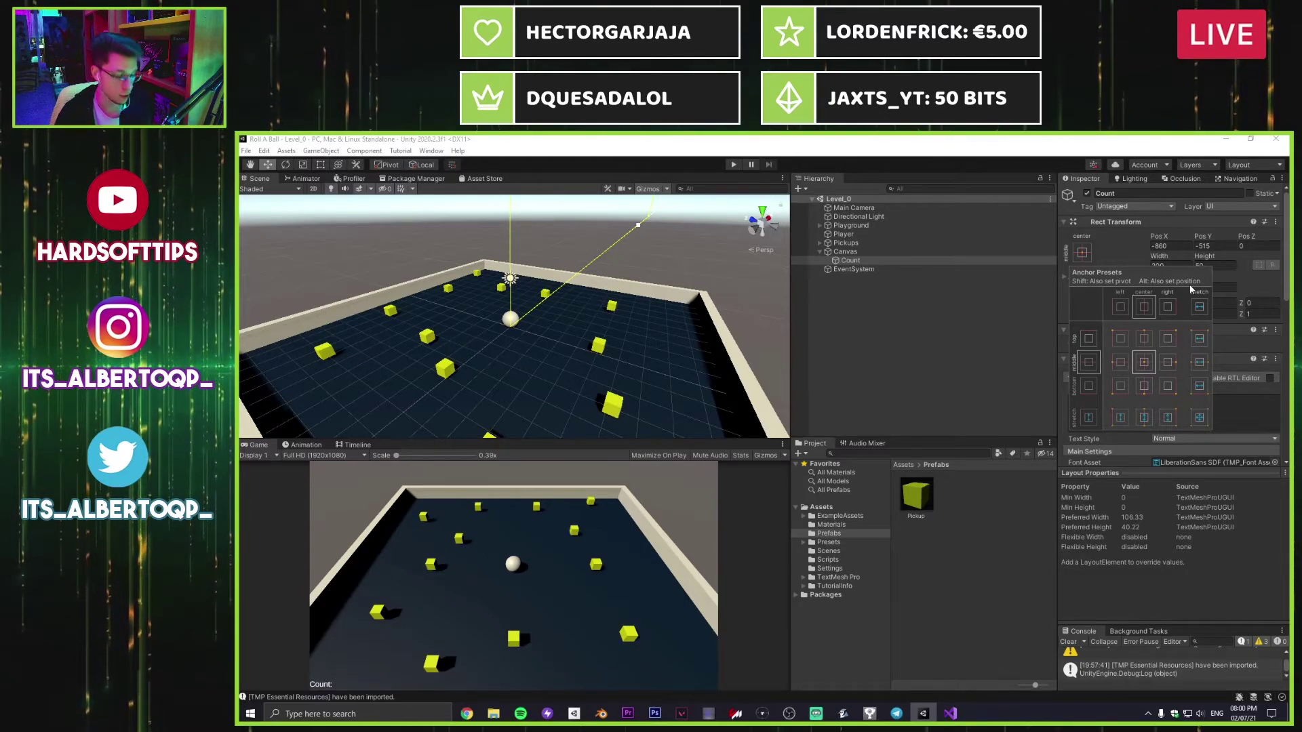
key("shift+alt")
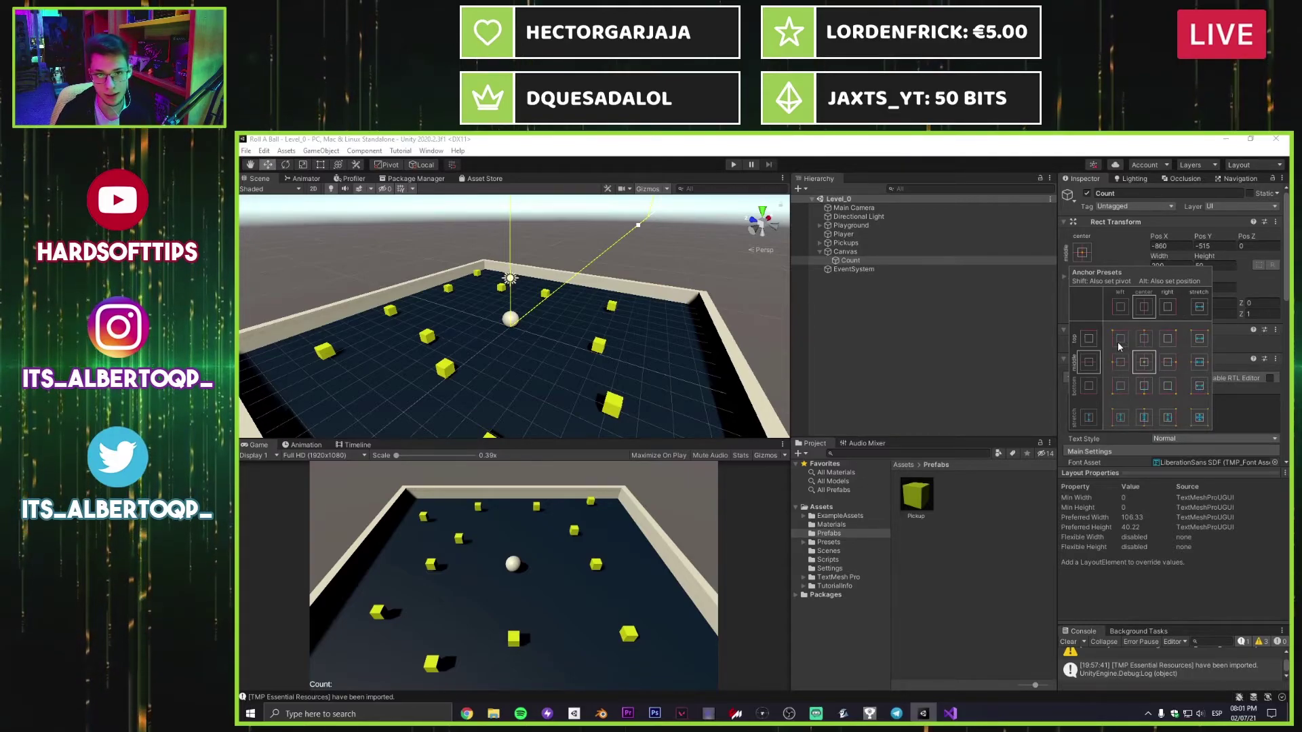
key("shift+alt")
key("alt")
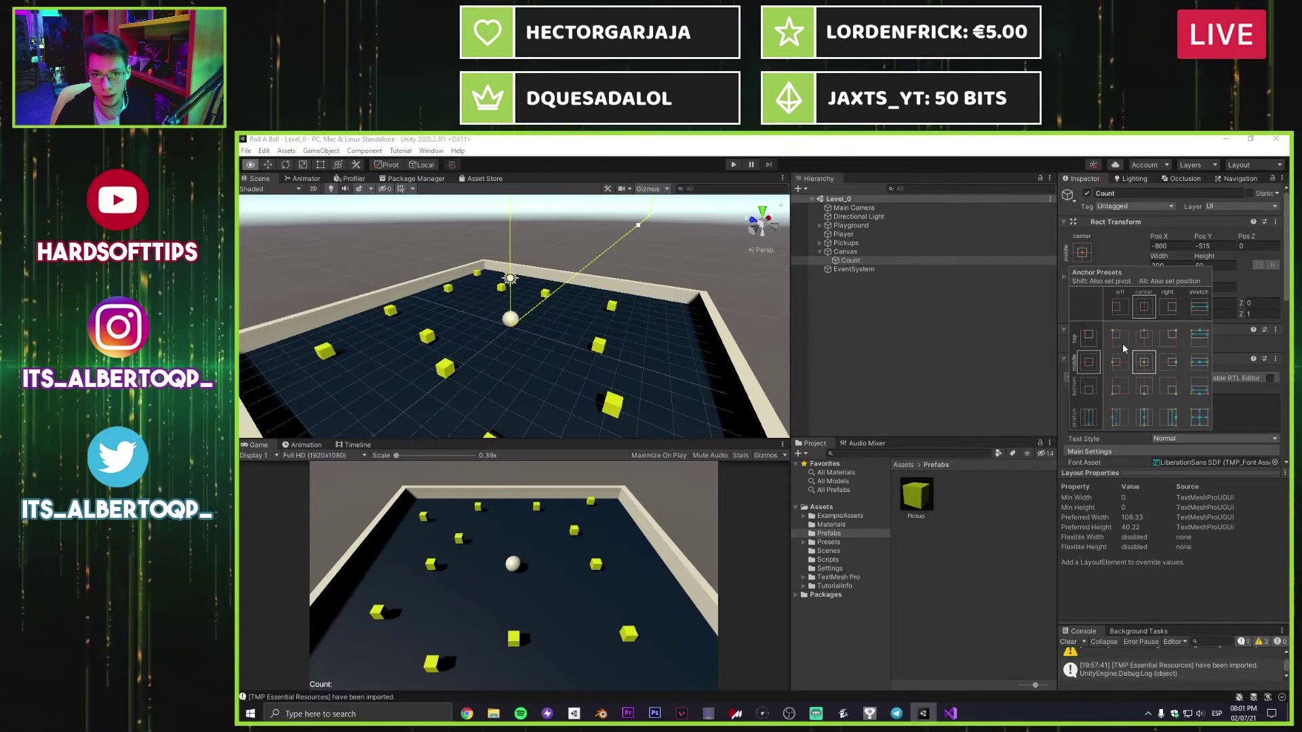
left_click(1117, 339, "alt+shift")
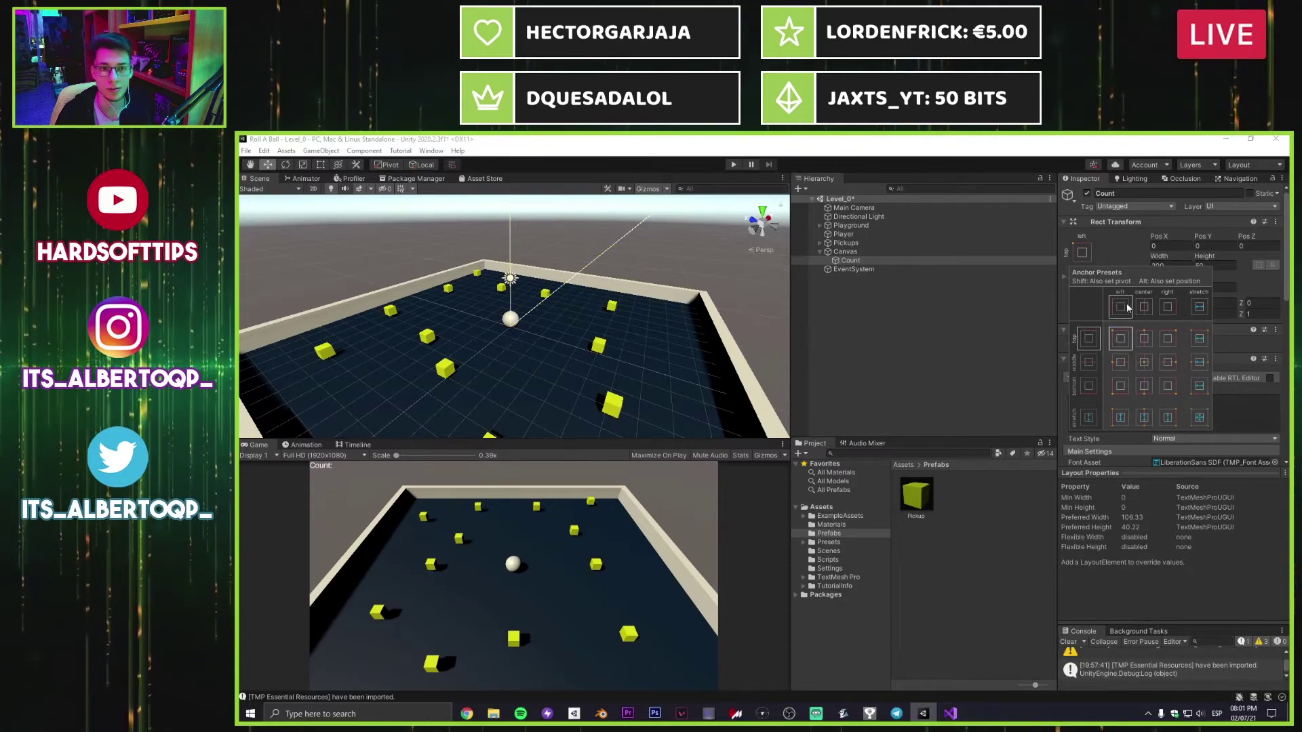
left_click(1118, 259)
scroll(566, 335, "down", 5)
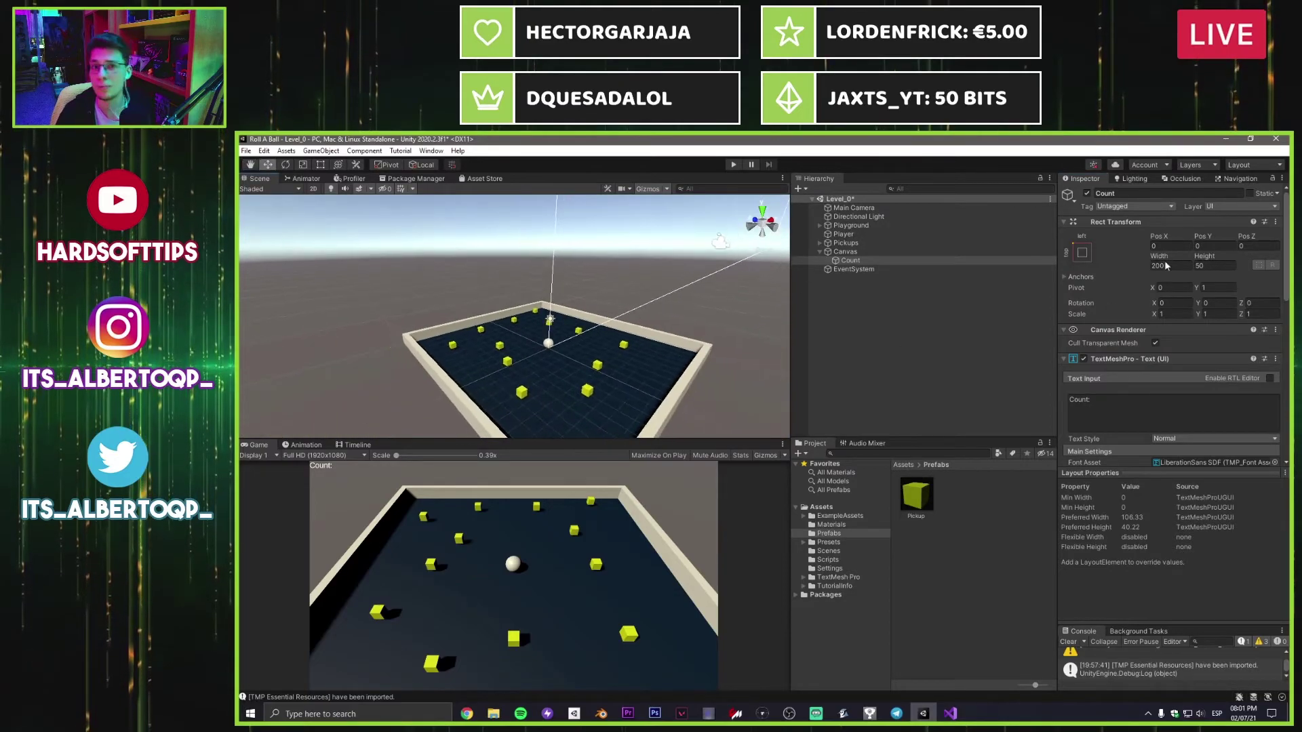
Step: Offset the Count text from the corner with Pos X 20 and Pos Y -10, and save the scene
left_click_drag(1157, 238, 461, 248)
left_click(1173, 249)
type("20")
key("Tab")
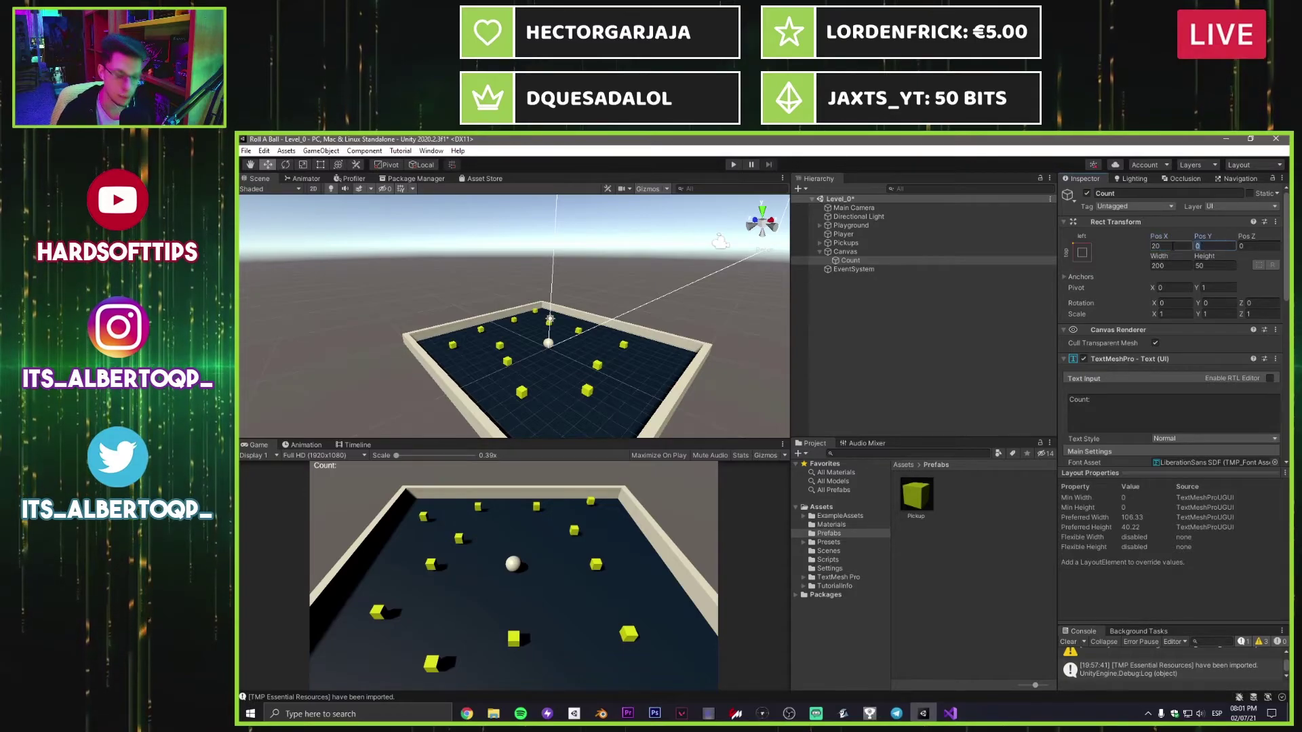
type("10")
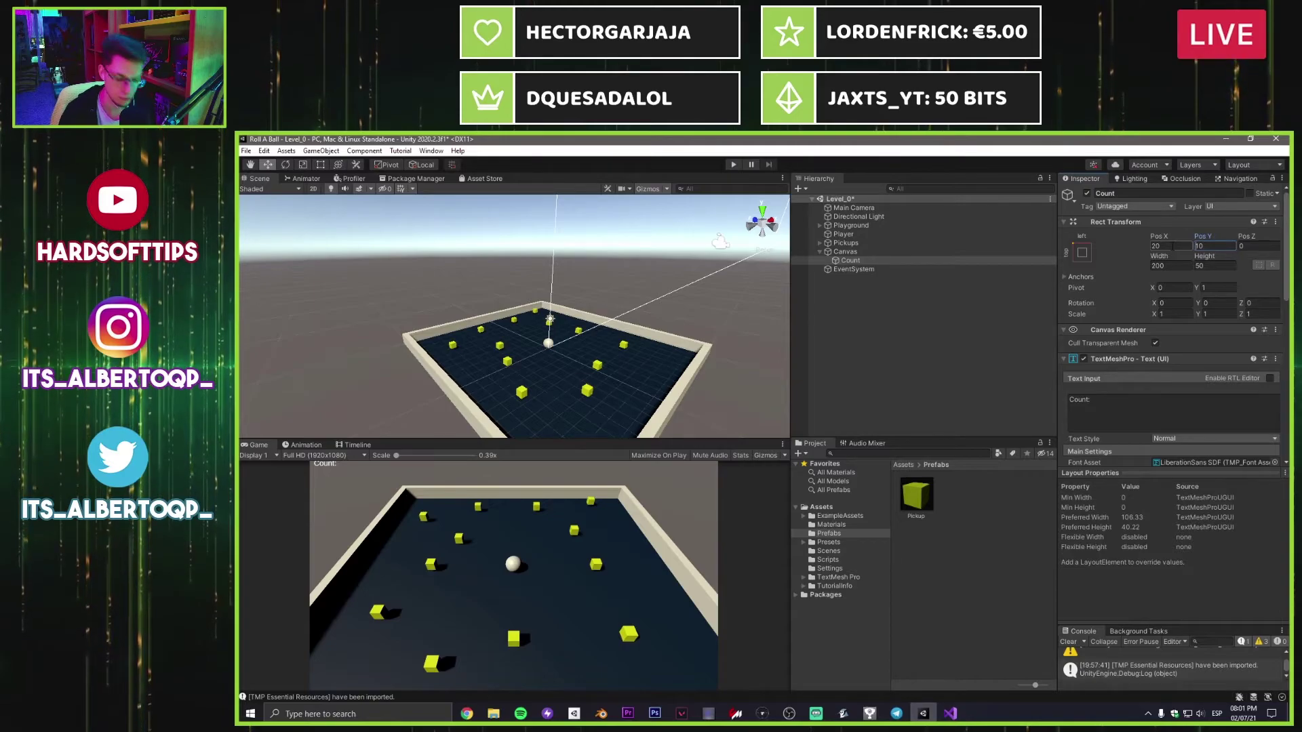
key("BackSpace")
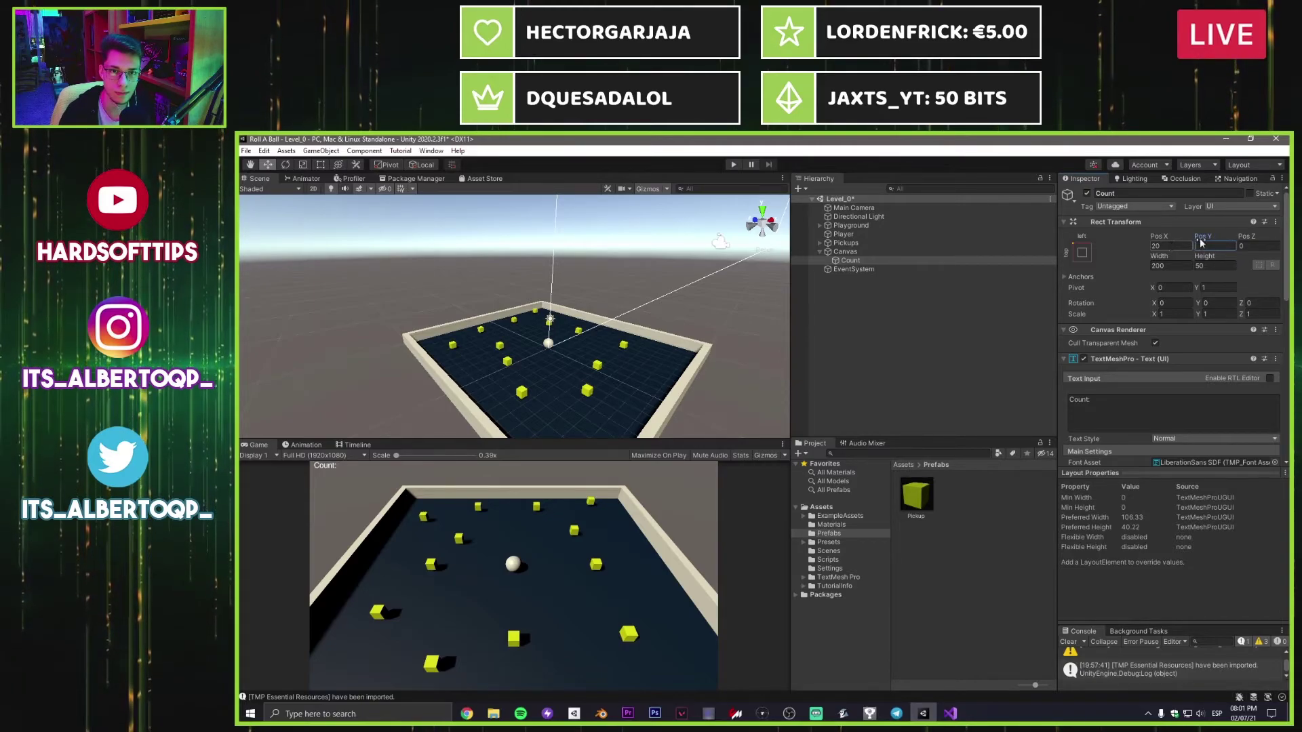
left_click_drag(1204, 238, 901, 250)
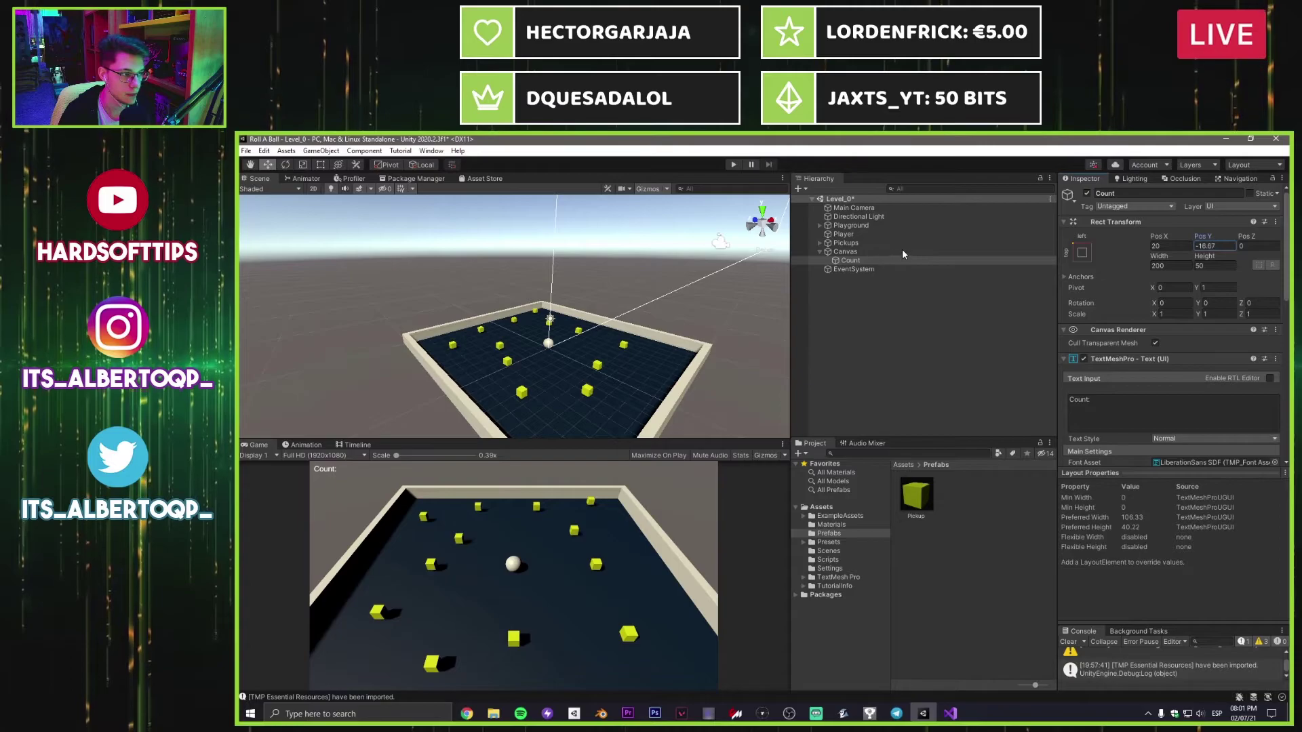
left_click_drag(1217, 247, 1200, 246)
type("10")
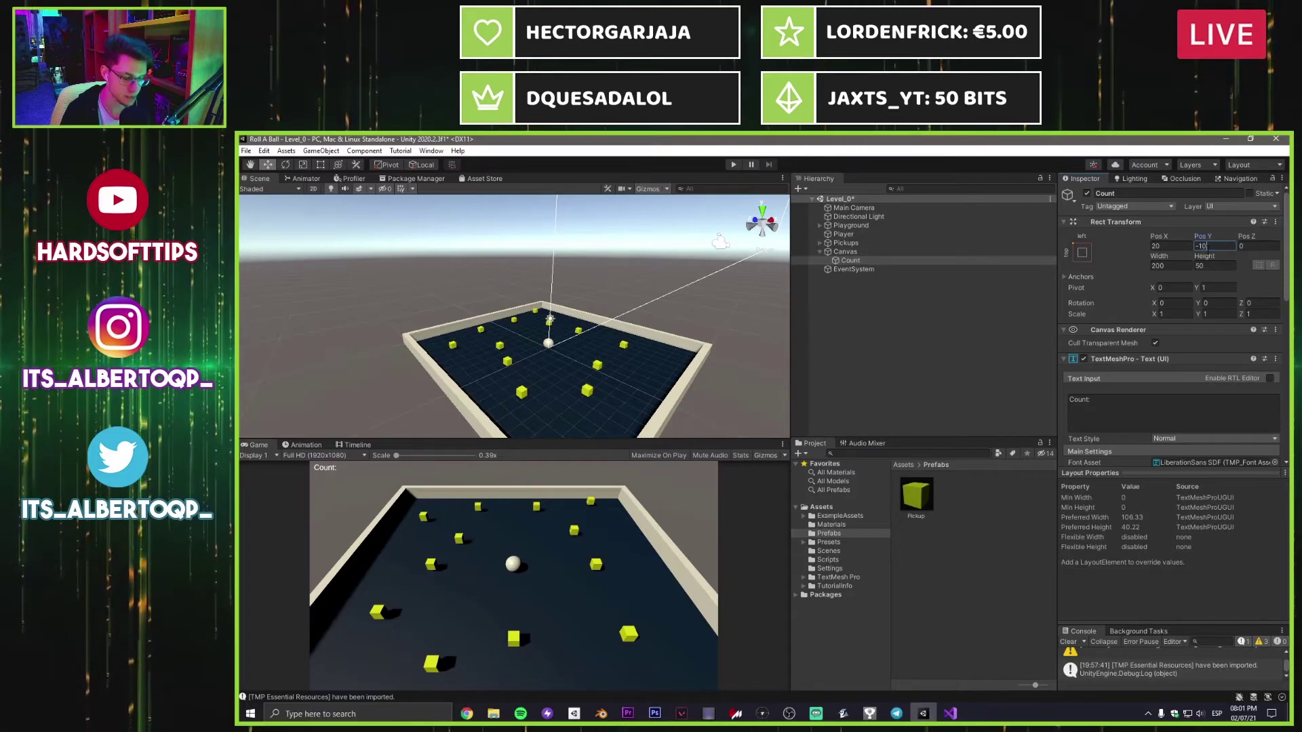
key("ctrl+s")
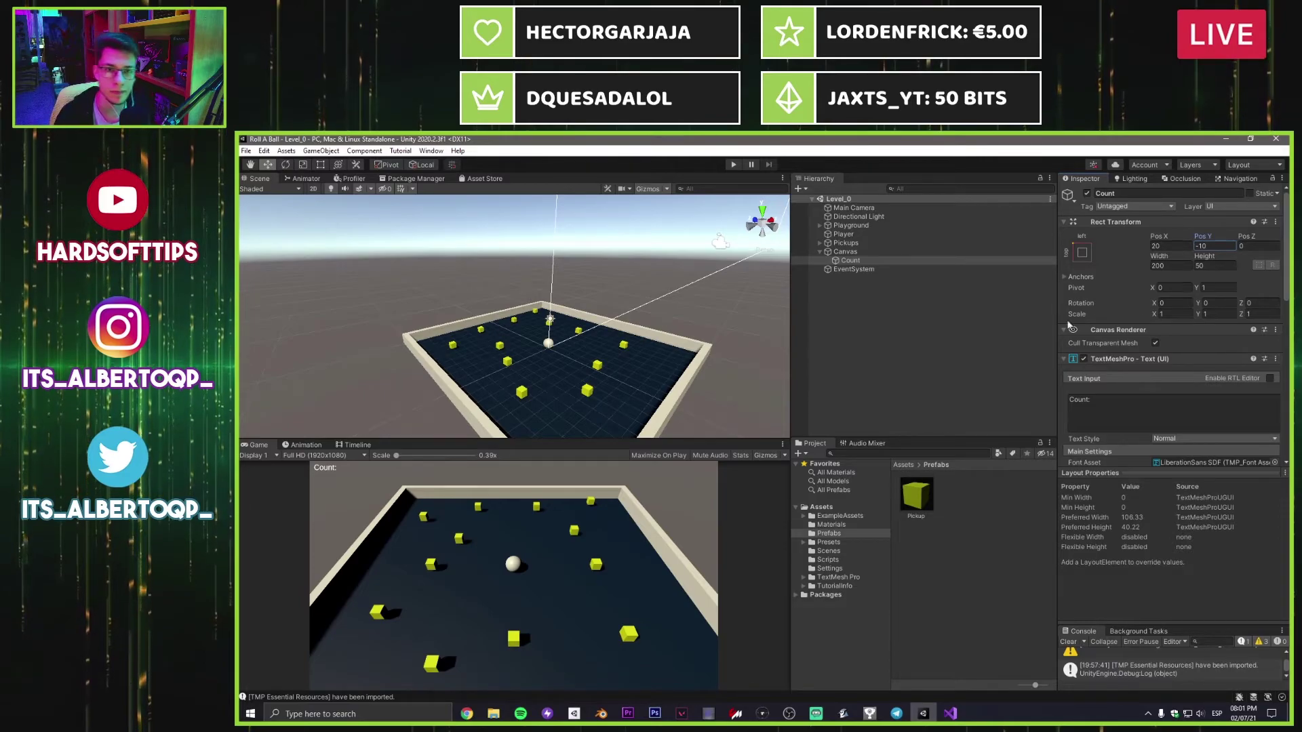
Step: Try the LiberationSans SDF - Fallback font asset on the Count text and reselect LiberationSans SDF
scroll(1154, 313, "down", 5)
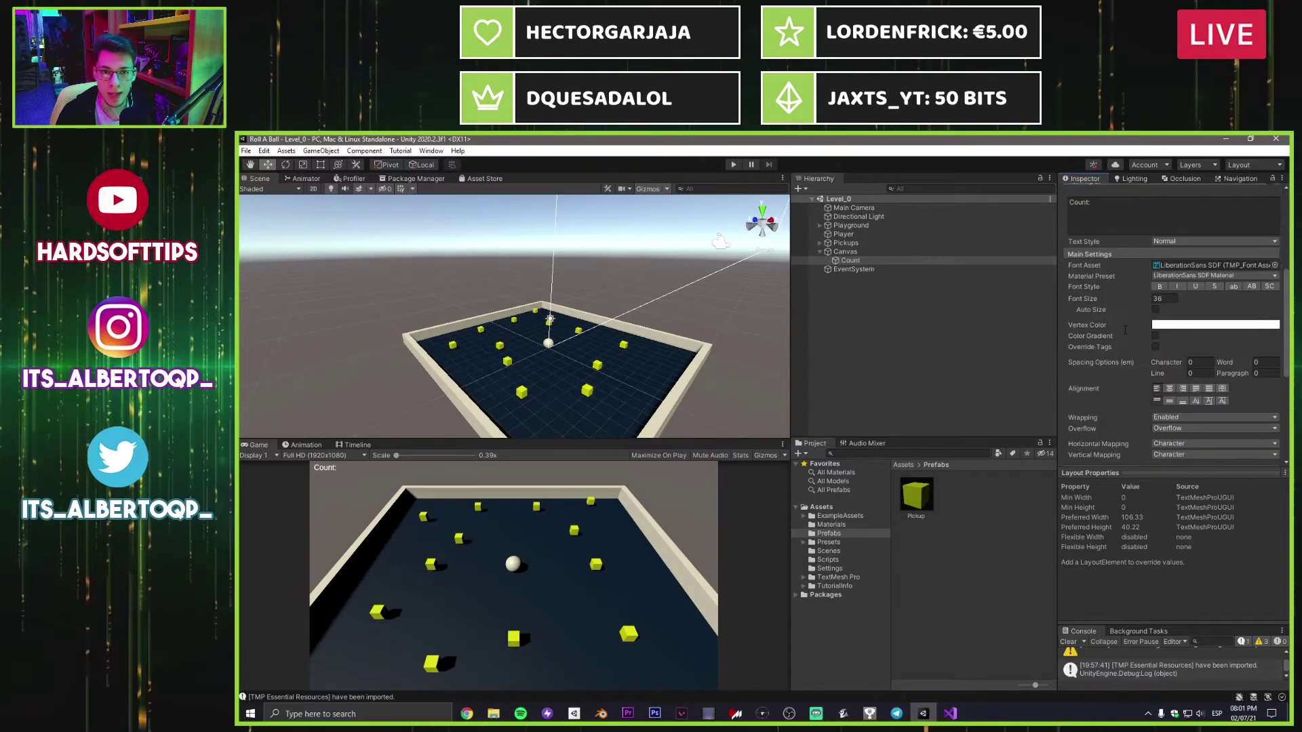
scroll(1129, 302, "up", 3)
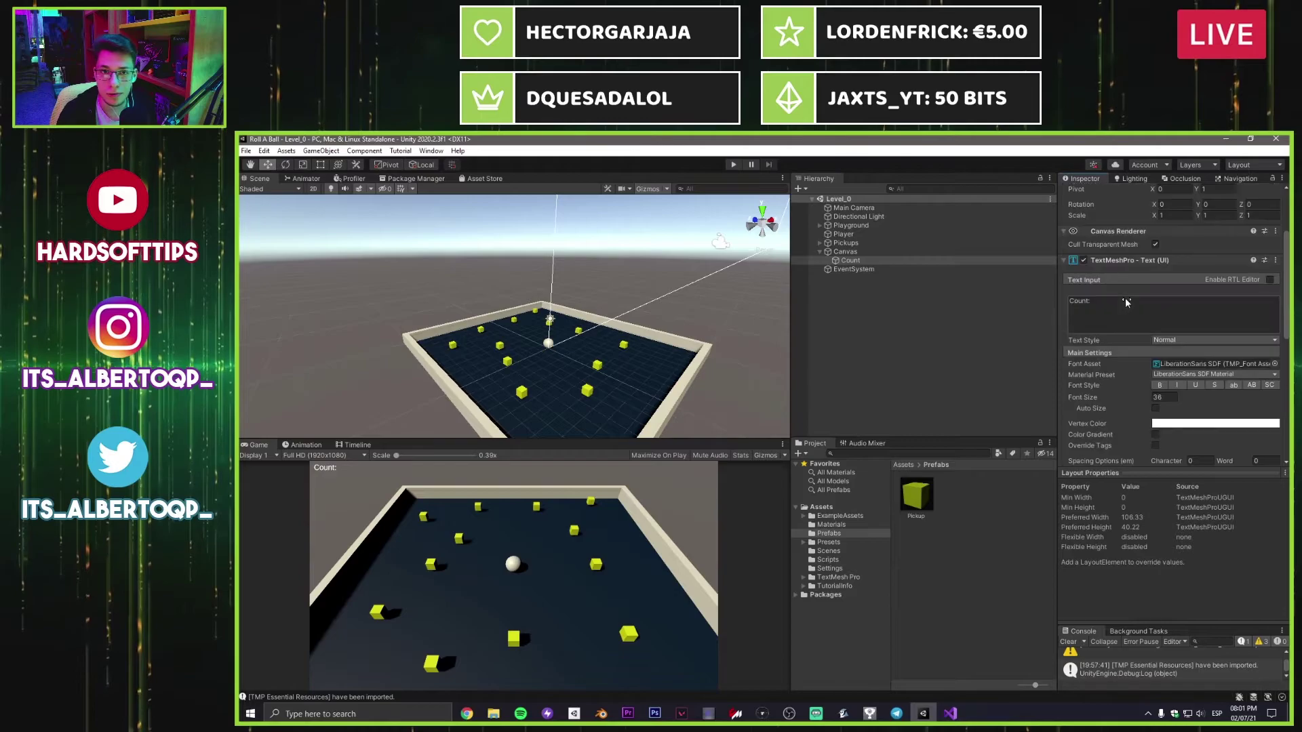
left_click(1275, 363)
left_click_drag(1183, 363, 986, 376)
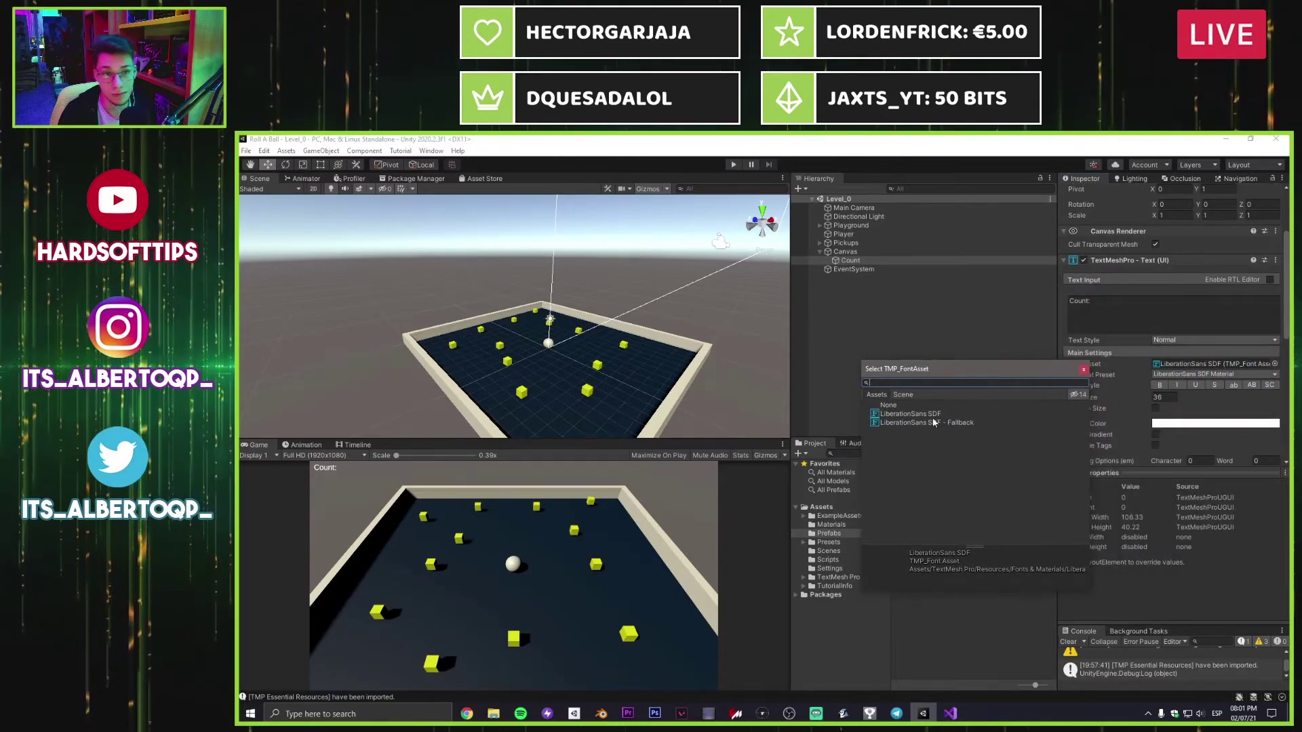
left_click(902, 415)
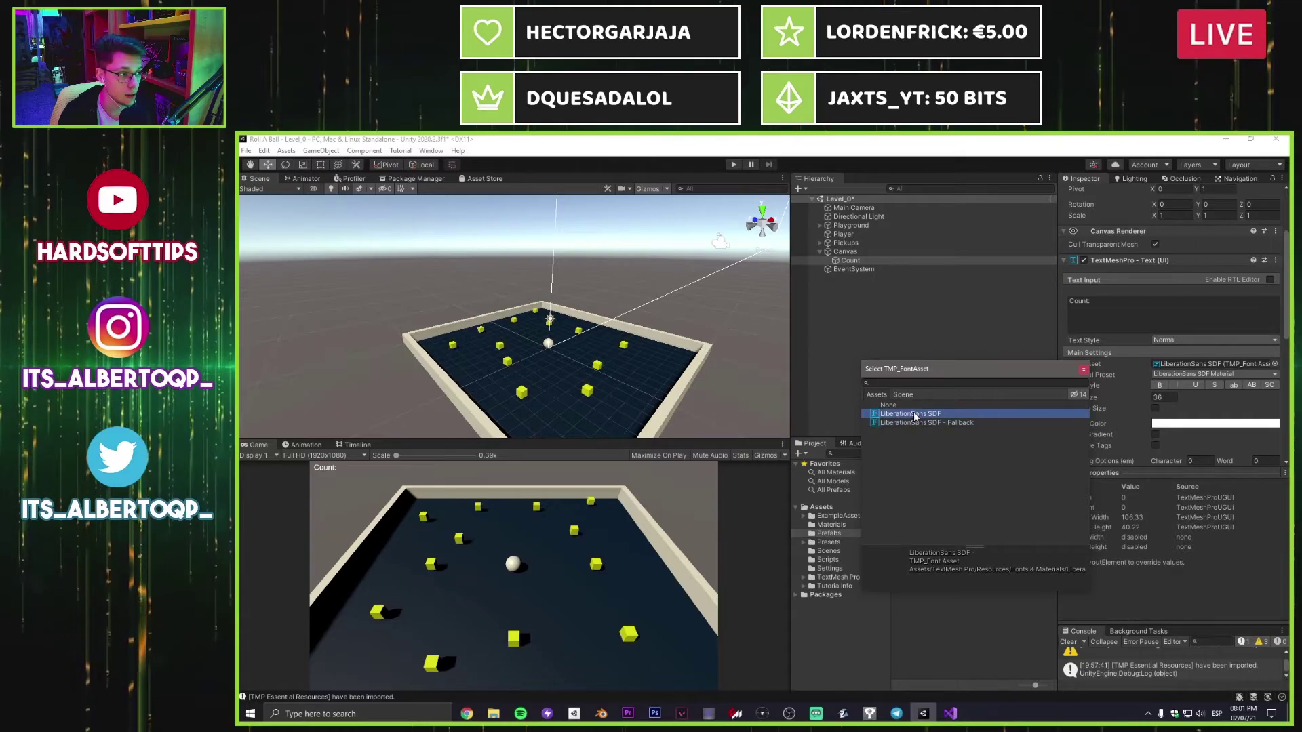
left_click(923, 422)
left_click(918, 413)
double_click(918, 413)
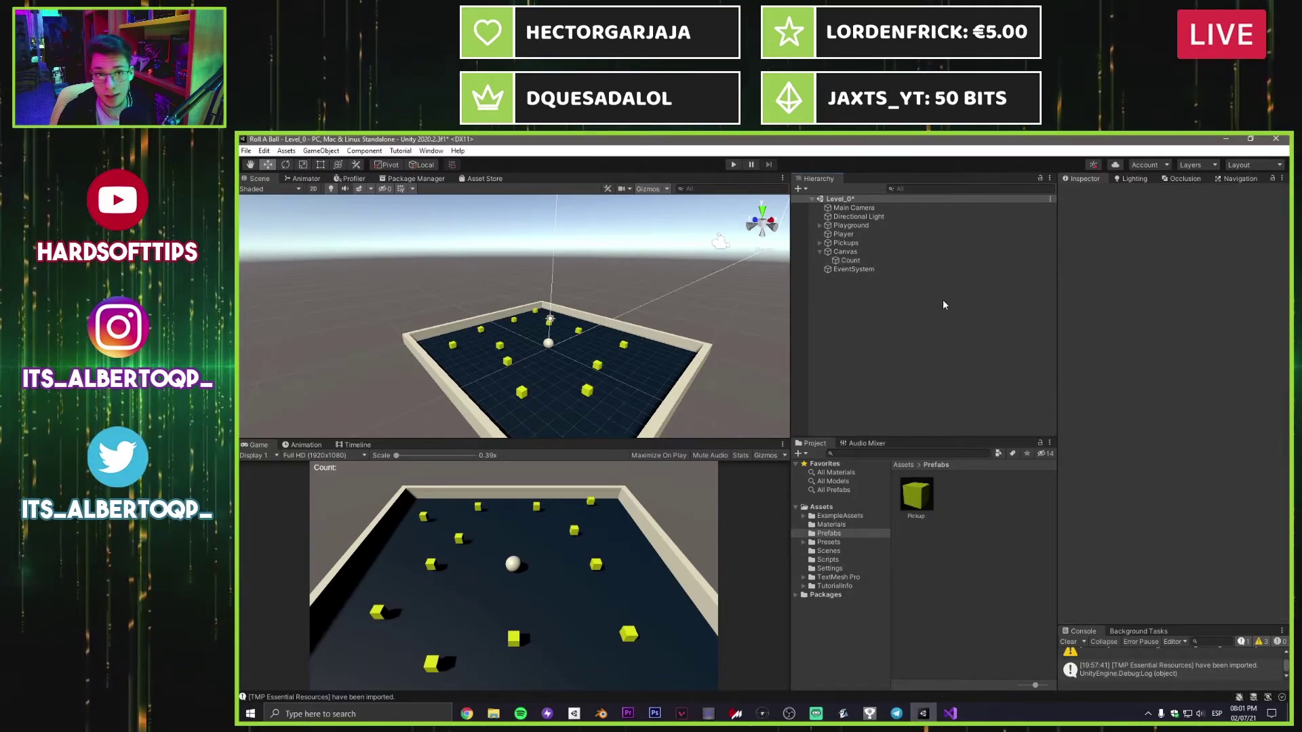
Step: Align the Count text to the horizontal center and vertical middle of its box
left_click(853, 261)
scroll(1193, 335, "down", 5)
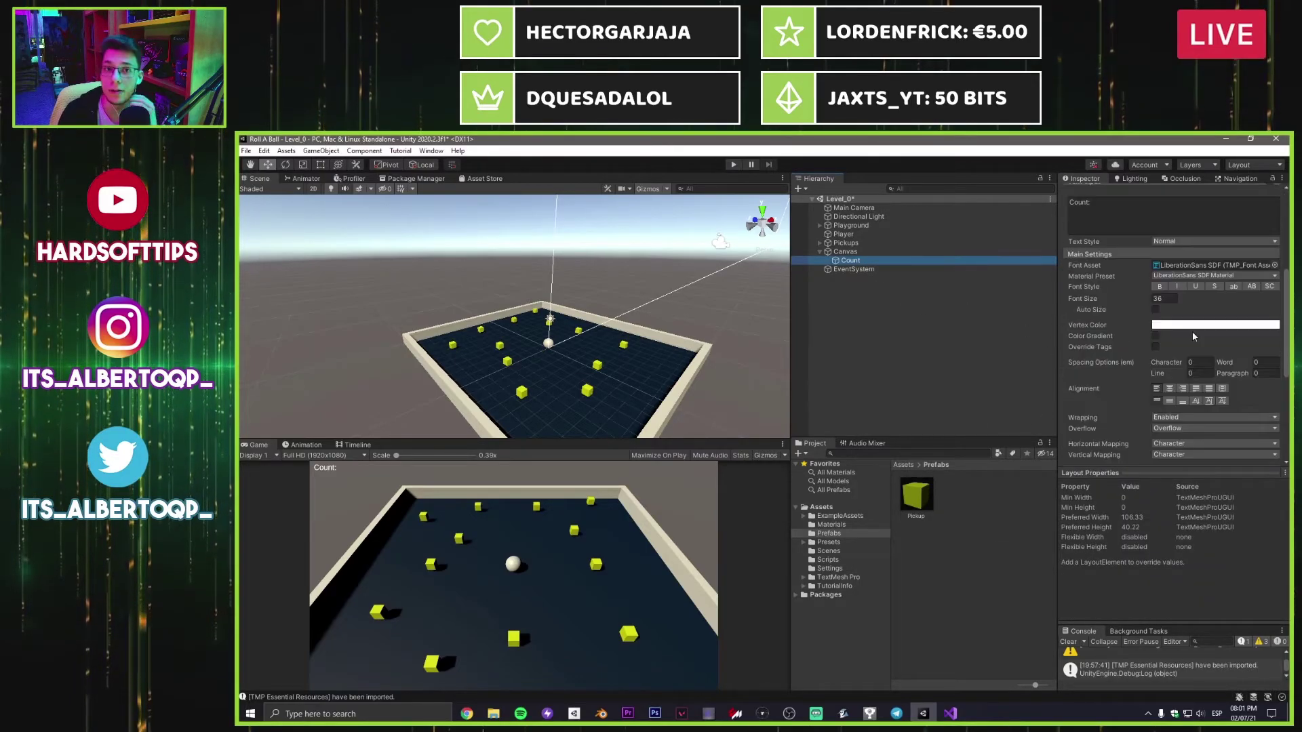
left_click(1168, 389)
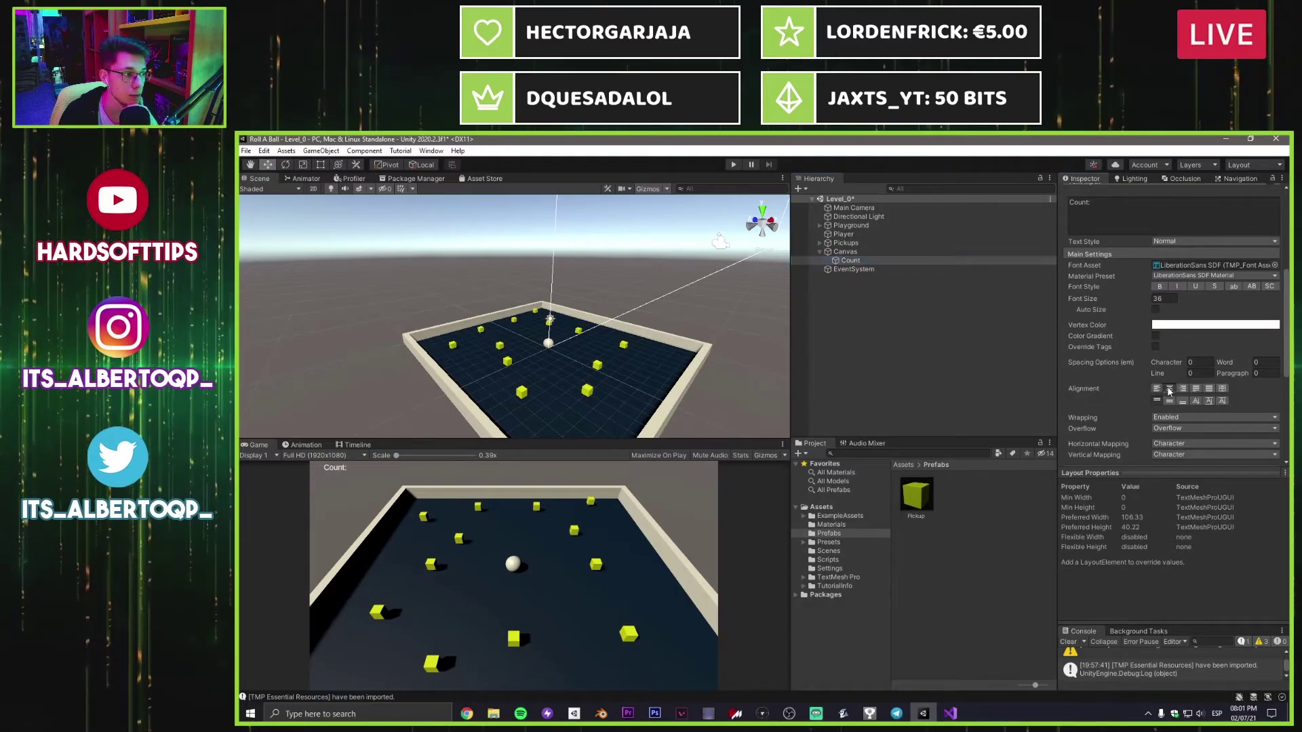
left_click(1168, 401)
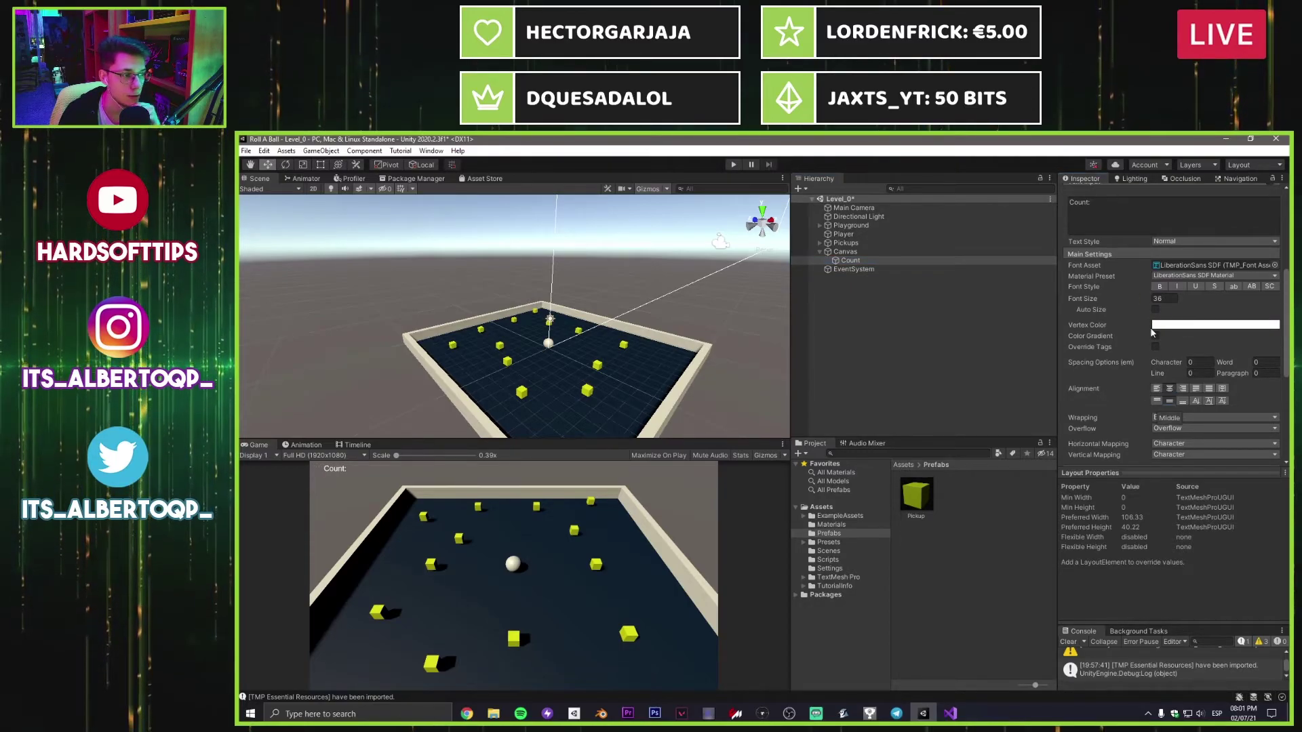
Step: Set the Count text's Pos X to -20
scroll(1168, 292, "up", 5)
left_click(1162, 246)
type("0")
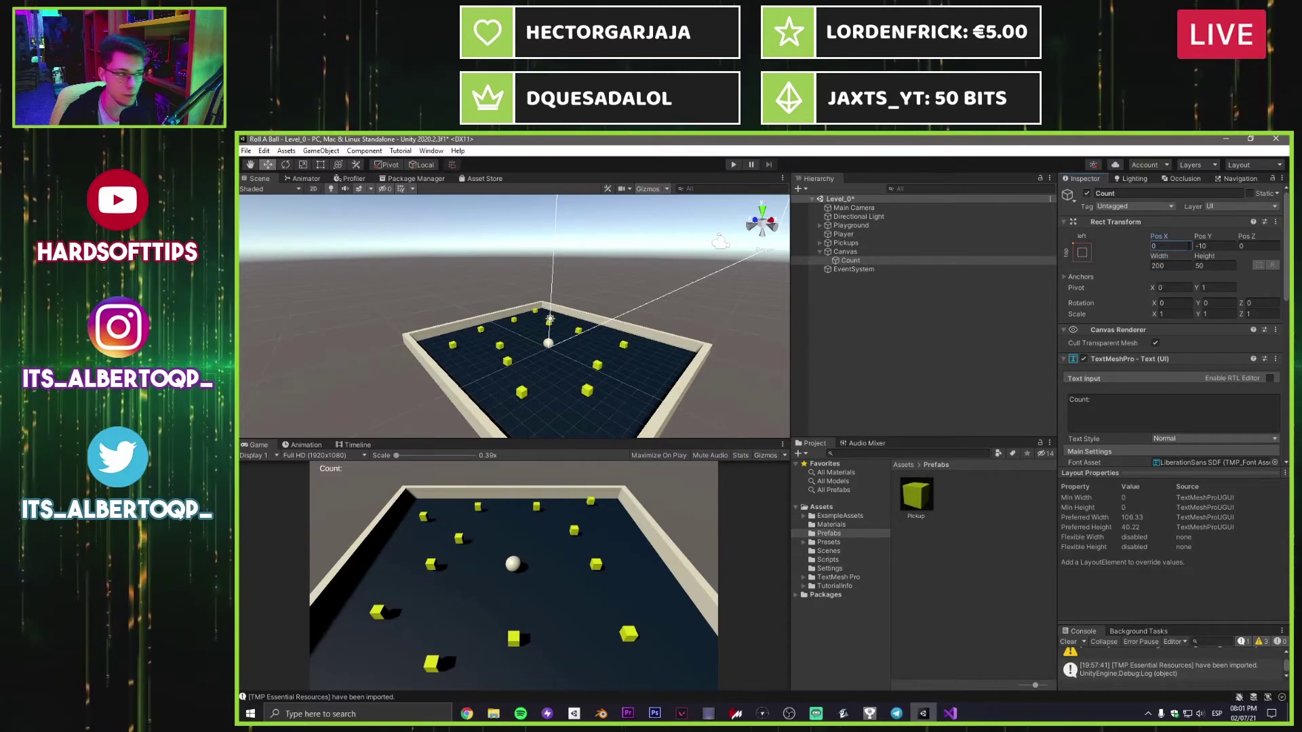
mouse_move(1159, 237)
left_mouse_down()
mouse_move(1113, 239)
mouse_move(1162, 246)
left_mouse_up()
left_click(1160, 247)
type("0")
Step: Set the Count text's font size to 40
scroll(1113, 274, "down", 5)
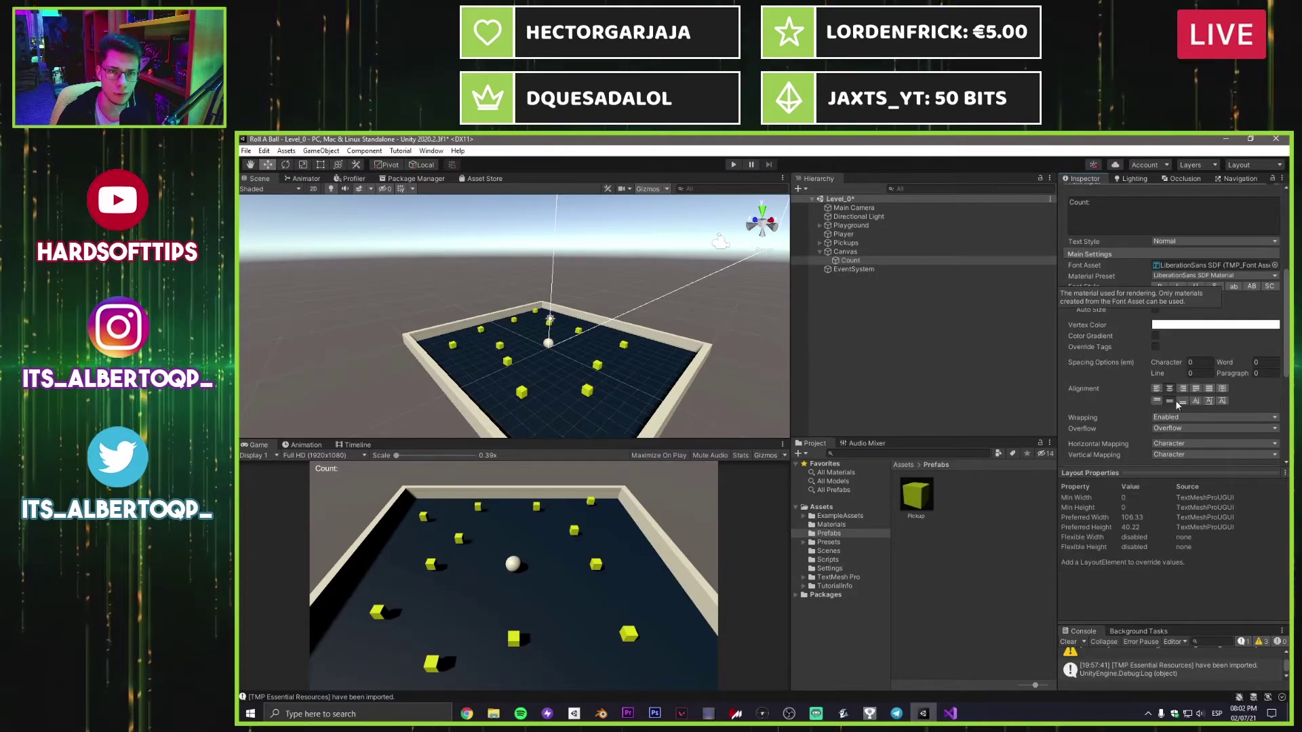
left_click_drag(1146, 302, 1278, 311)
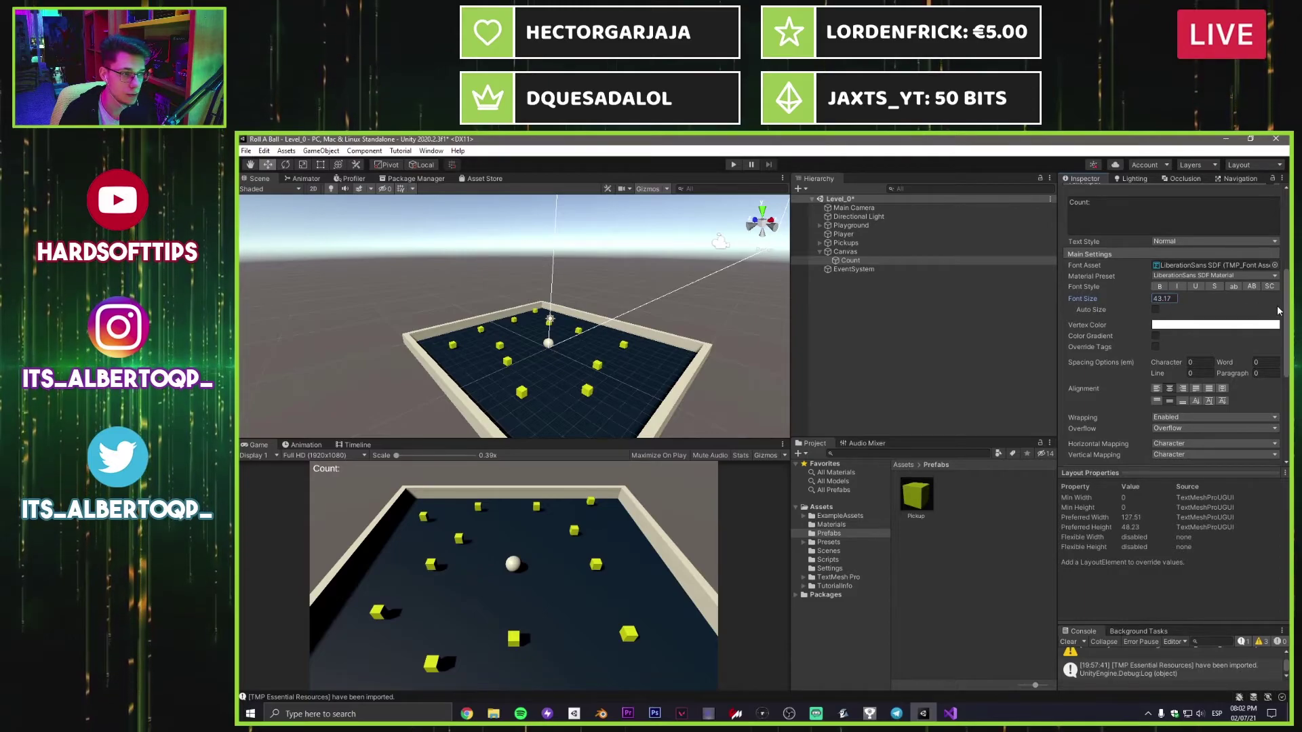
left_click(1164, 298)
type("40")
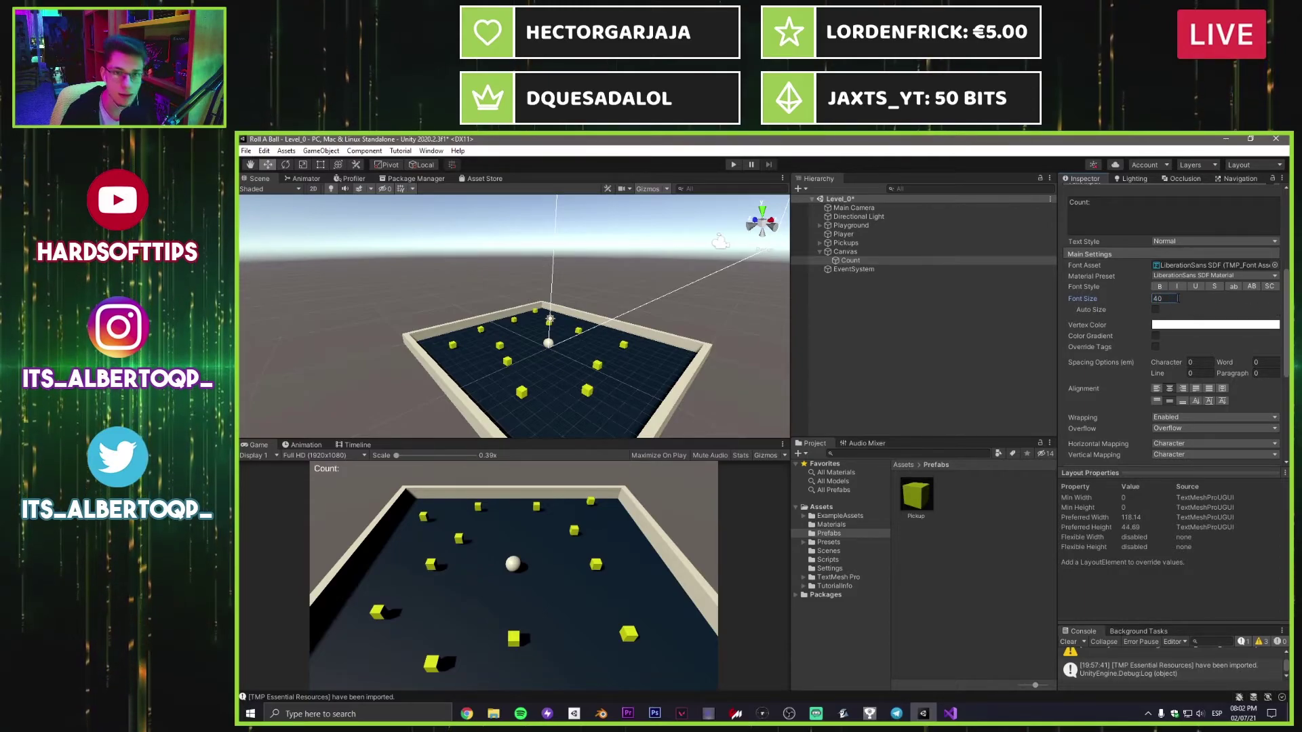
Step: Try an outline with a thickness of about 0.036 on the Count text's material and disable it again
scroll(1204, 332, "down", 3)
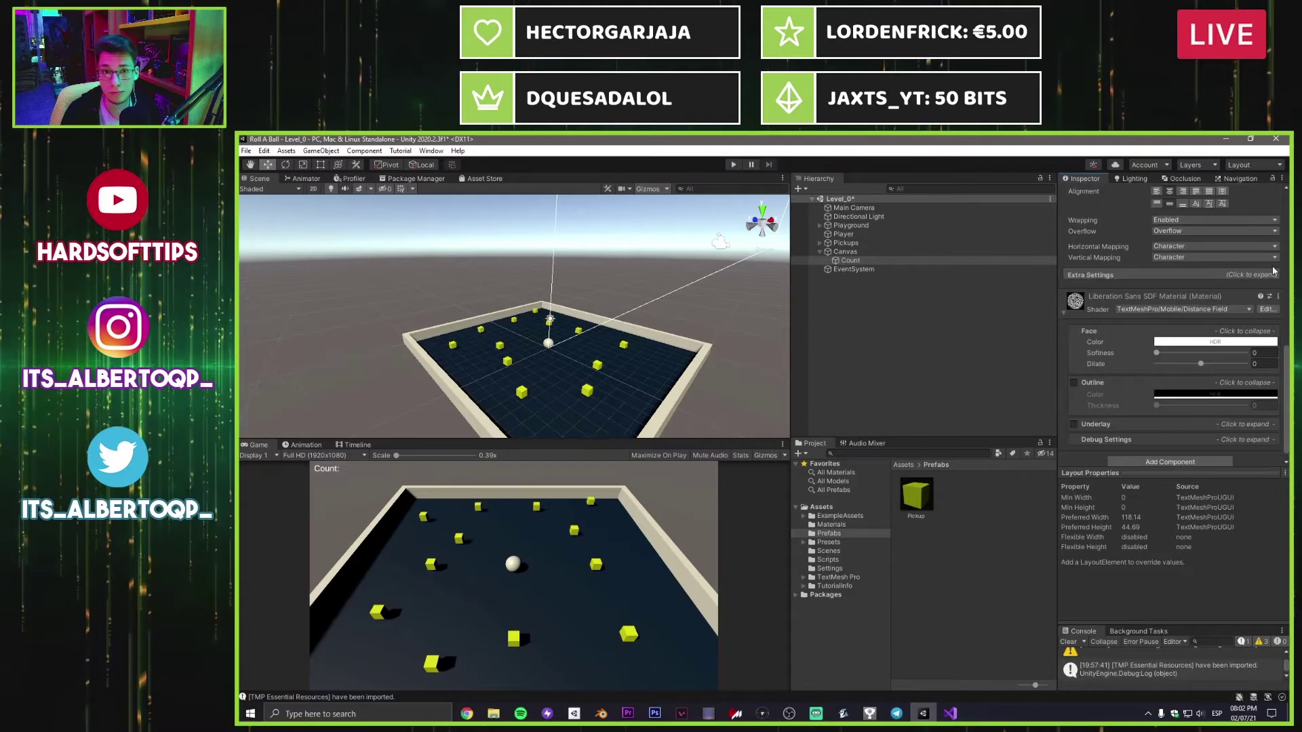
scroll(1282, 282, "up", 2)
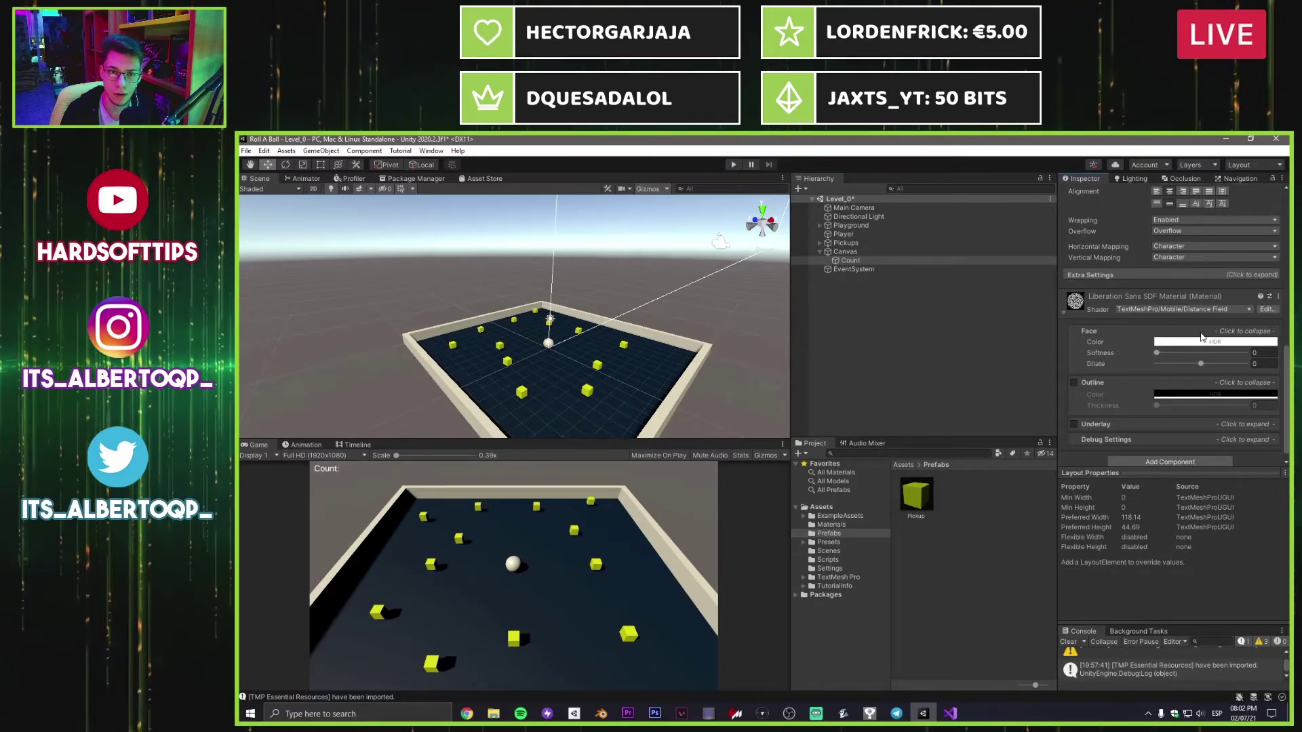
left_click(1075, 383)
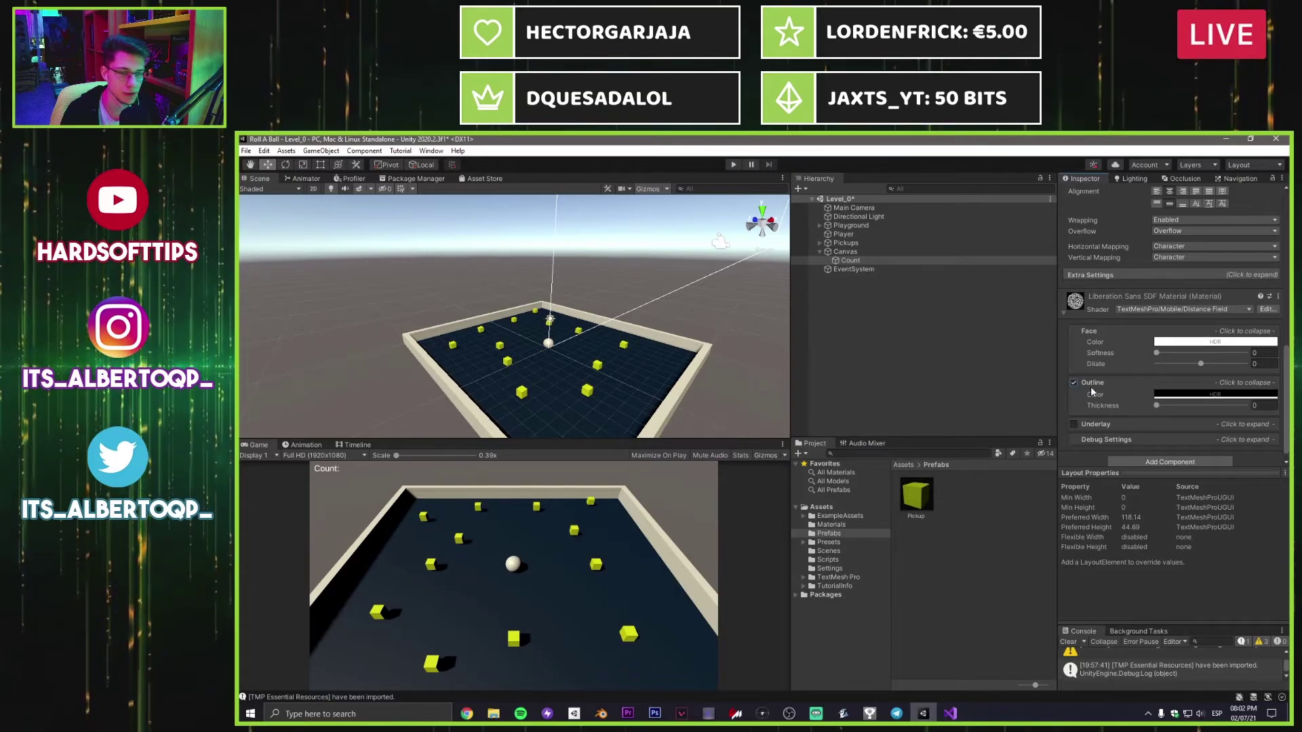
mouse_move(1156, 405)
left_mouse_down()
mouse_move(1185, 404)
mouse_move(1159, 409)
left_mouse_up()
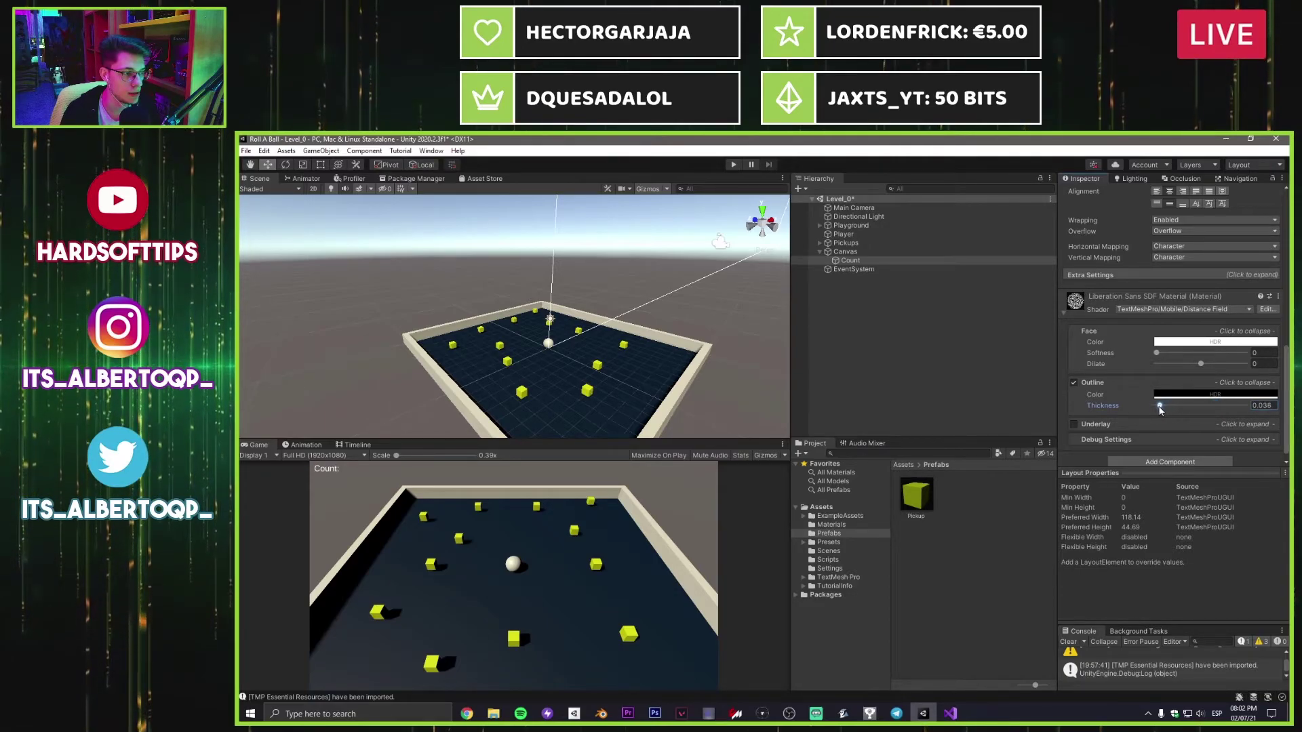
left_click(1073, 382)
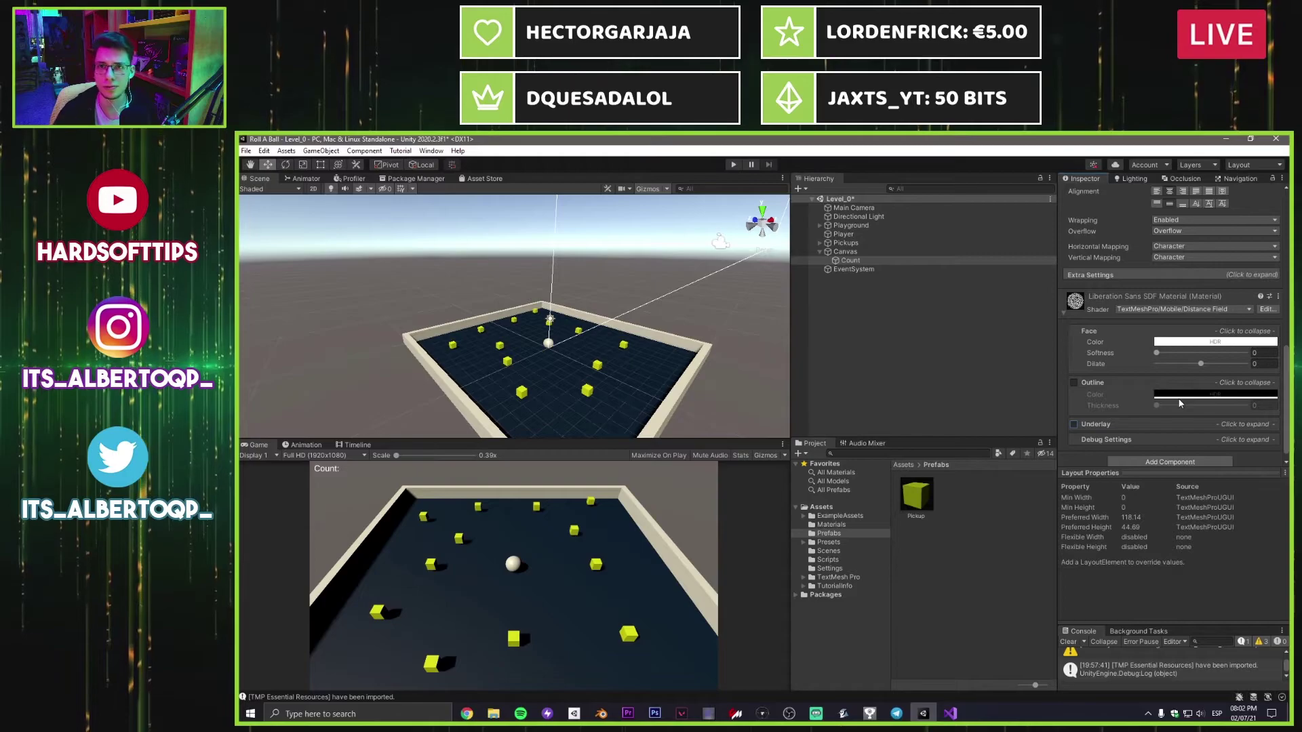
Step: Deselect the Count text and save the scene
scroll(1123, 380, "up", 10)
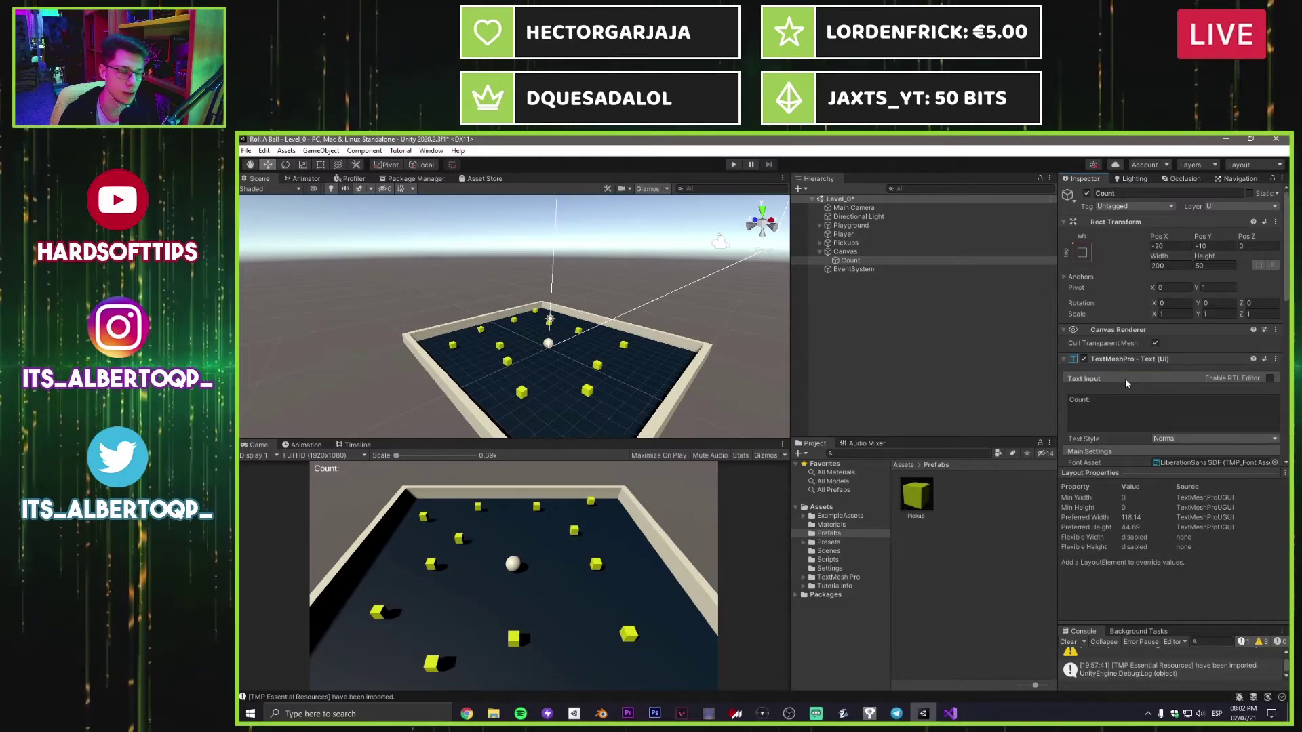
left_click(974, 320)
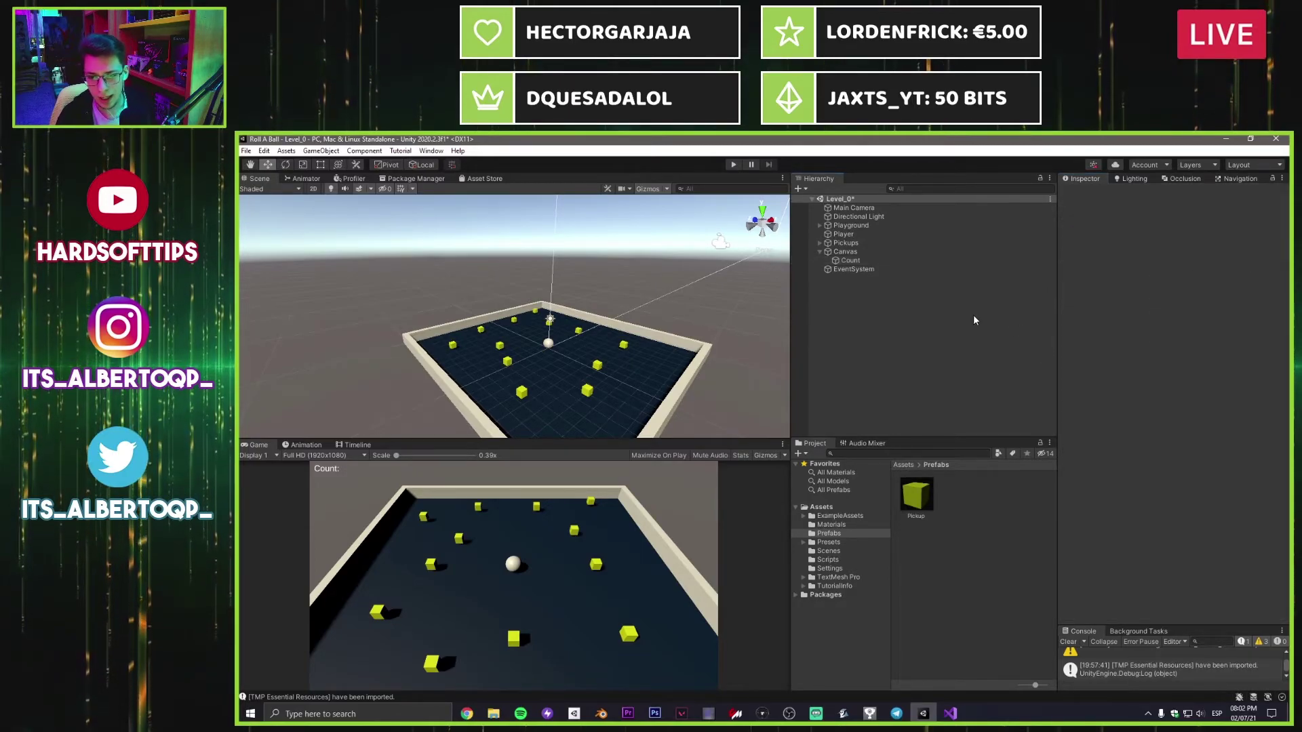
key("ctrl+s")
Step: Duplicate the Count text within the Canvas and rename the copy WinText
left_click(850, 261)
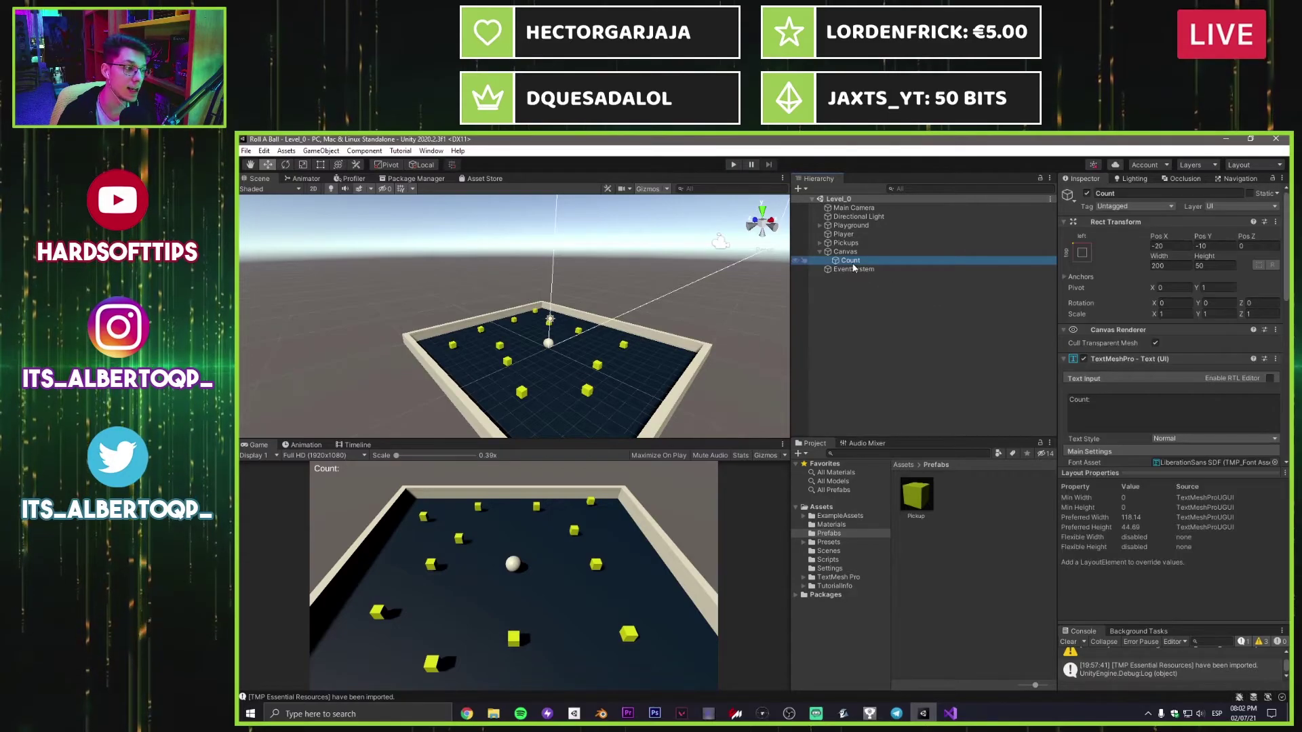
key("ctrl+d")
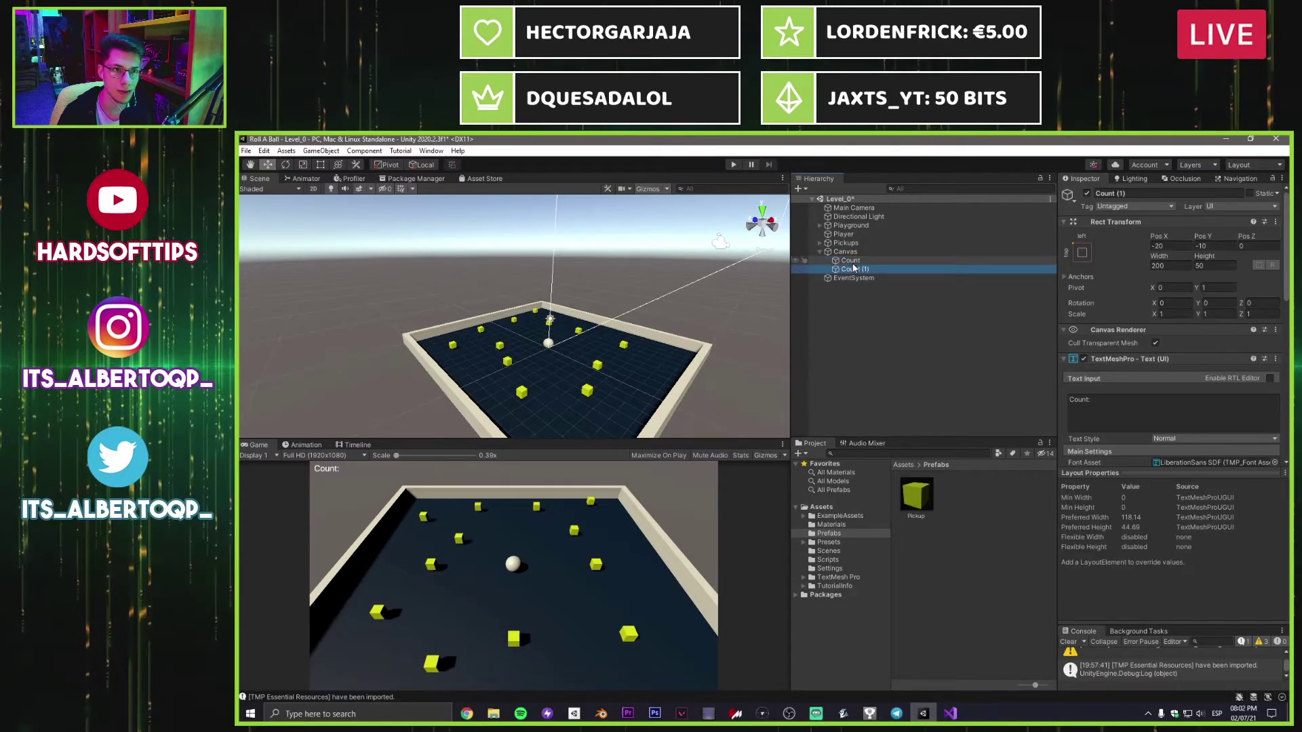
left_click(1137, 193)
type("WinText")
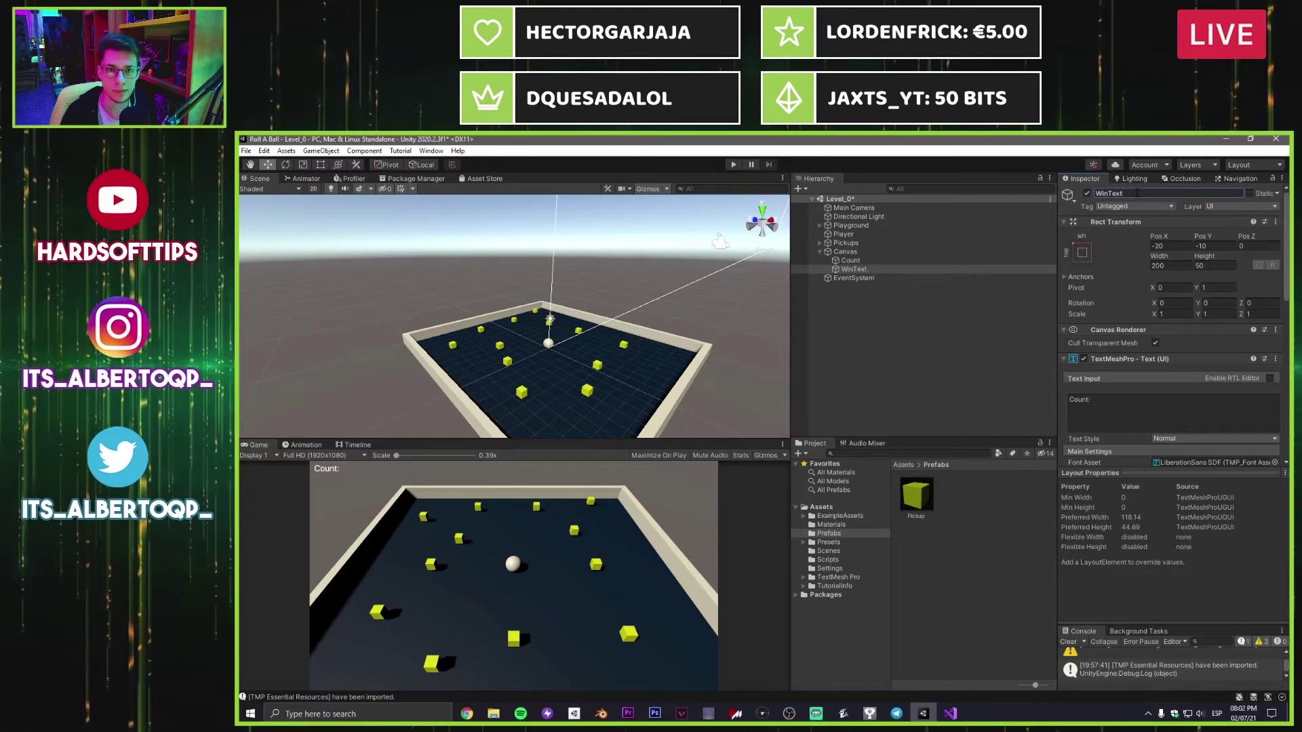
Step: Change the WinText content to "You win!" and apply the middle-center anchor preset, including its pivot and position
left_click_drag(1111, 401, 919, 396)
type("You win!")
left_click(1082, 252)
left_click(1143, 363, "alt+shift")
left_click(1084, 253)
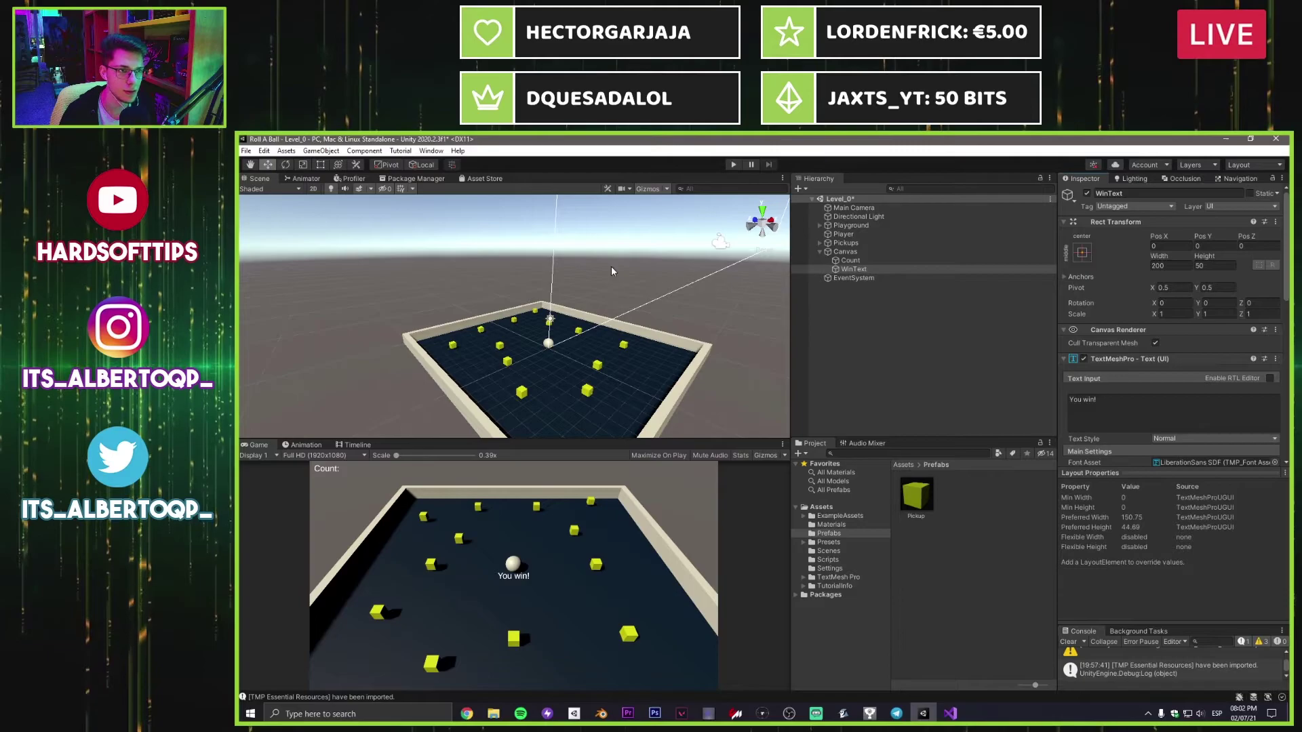
Step: Enlarge the WinText box to about 503 by 126 in the 2D scene view and recenter it on the canvas
key("f")
key("2")
key("t")
scroll(643, 295, "down", 3)
left_click_drag(635, 321, 828, 369)
left_click(1078, 258)
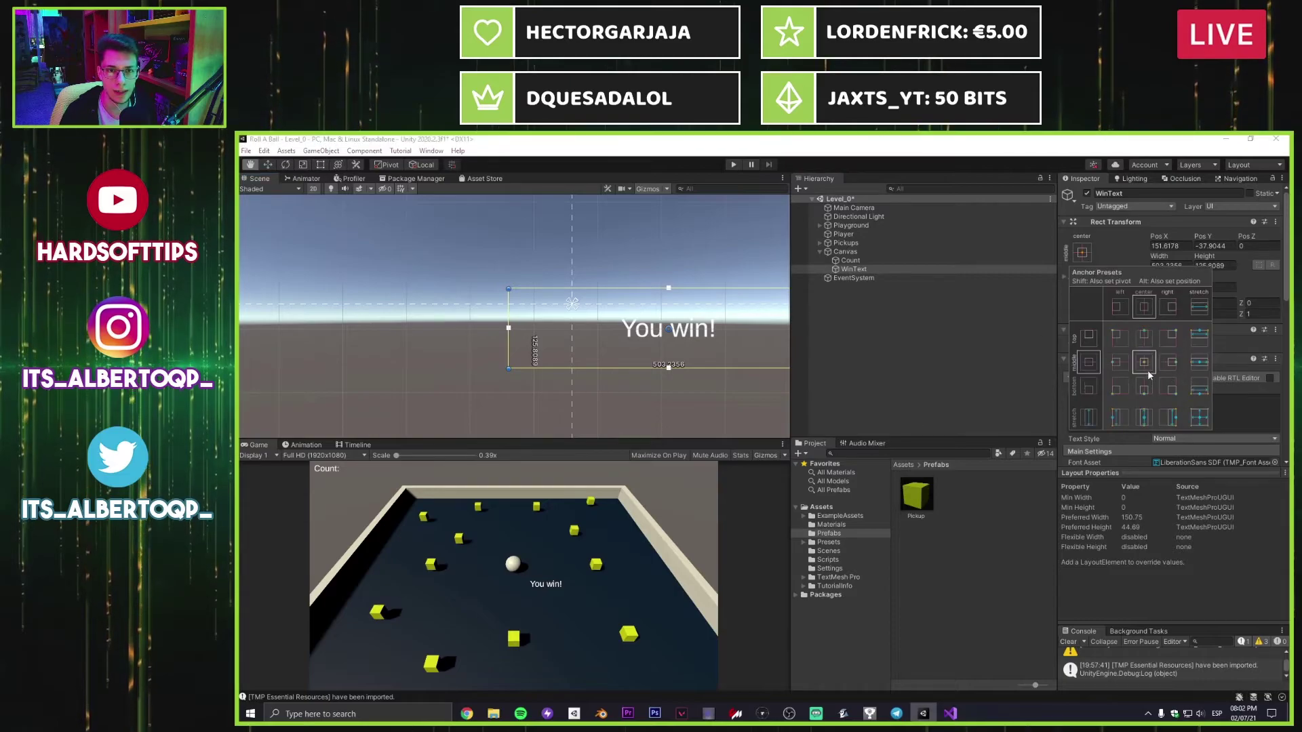
left_click(1143, 365, "alt")
left_click(1076, 257)
Step: Set the WinText font size to 128 and its vertex color to yellow, FFF400
scroll(1126, 398, "down", 3)
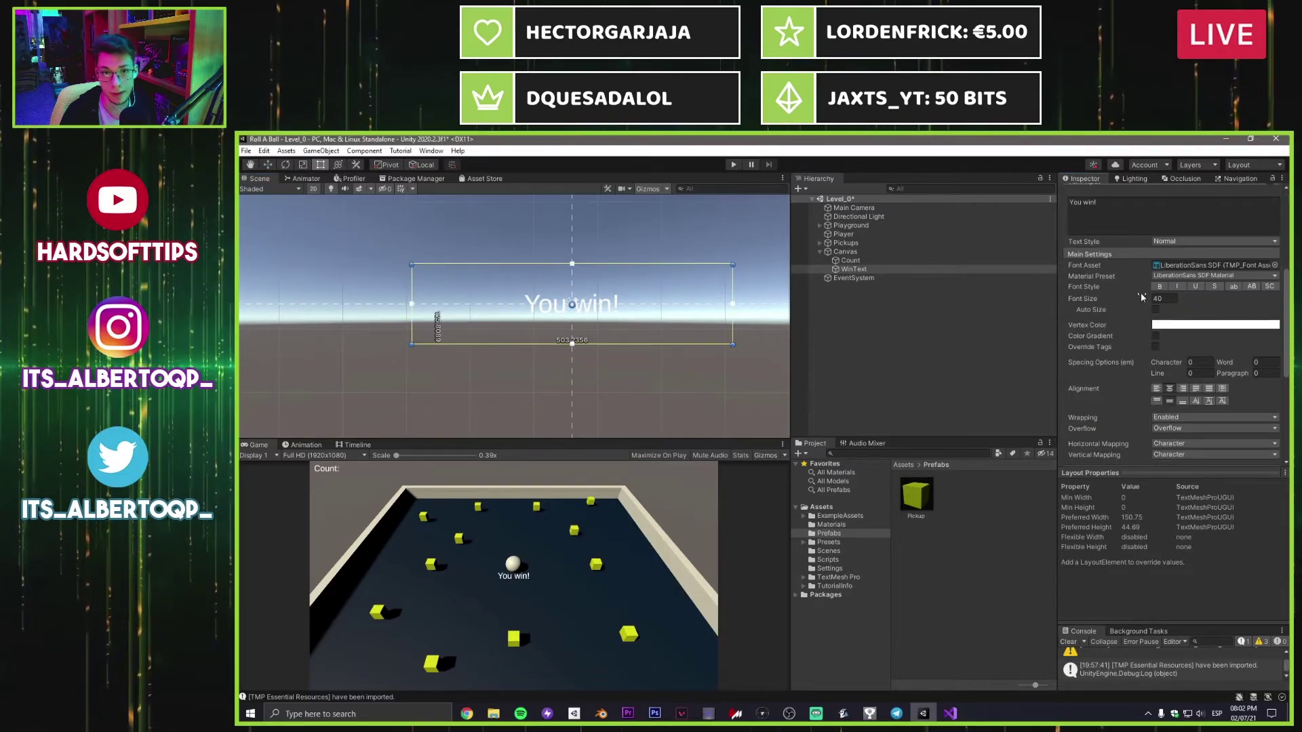
left_click_drag(1131, 301, 369, 313)
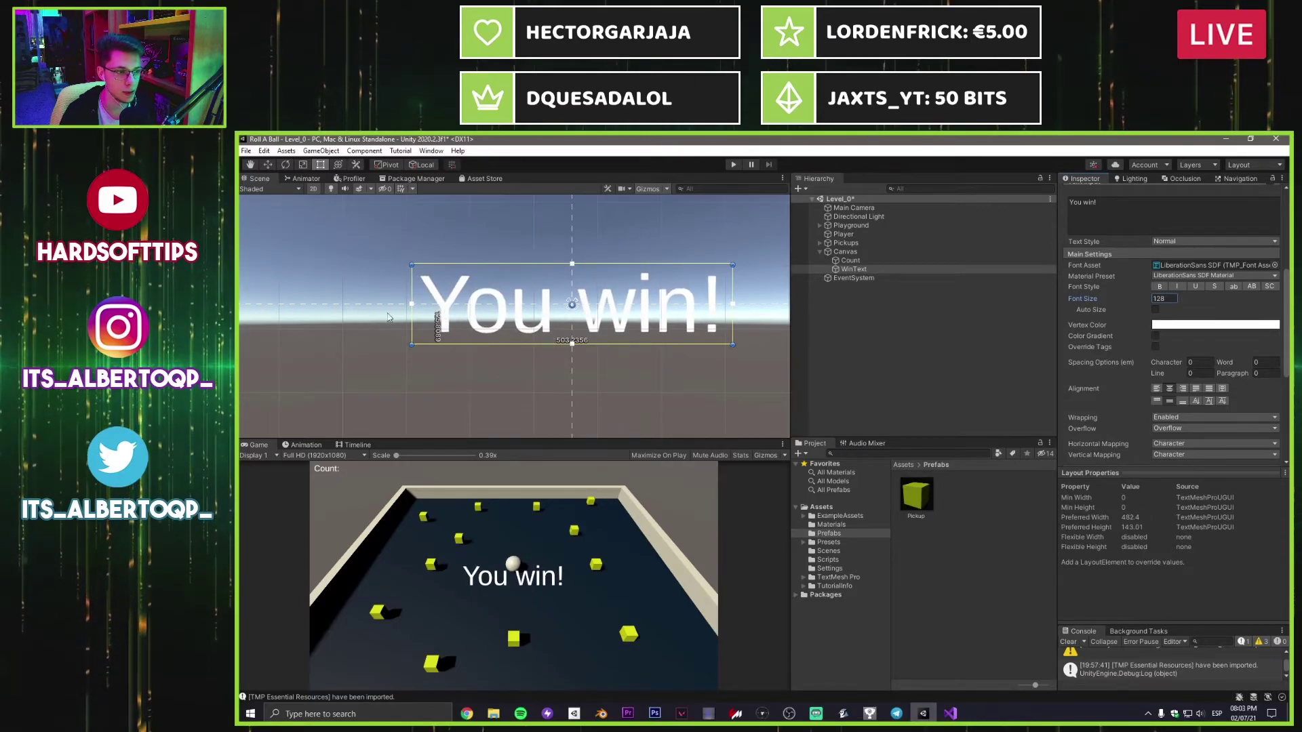
left_click(1177, 323)
left_click_drag(1220, 413, 1274, 332)
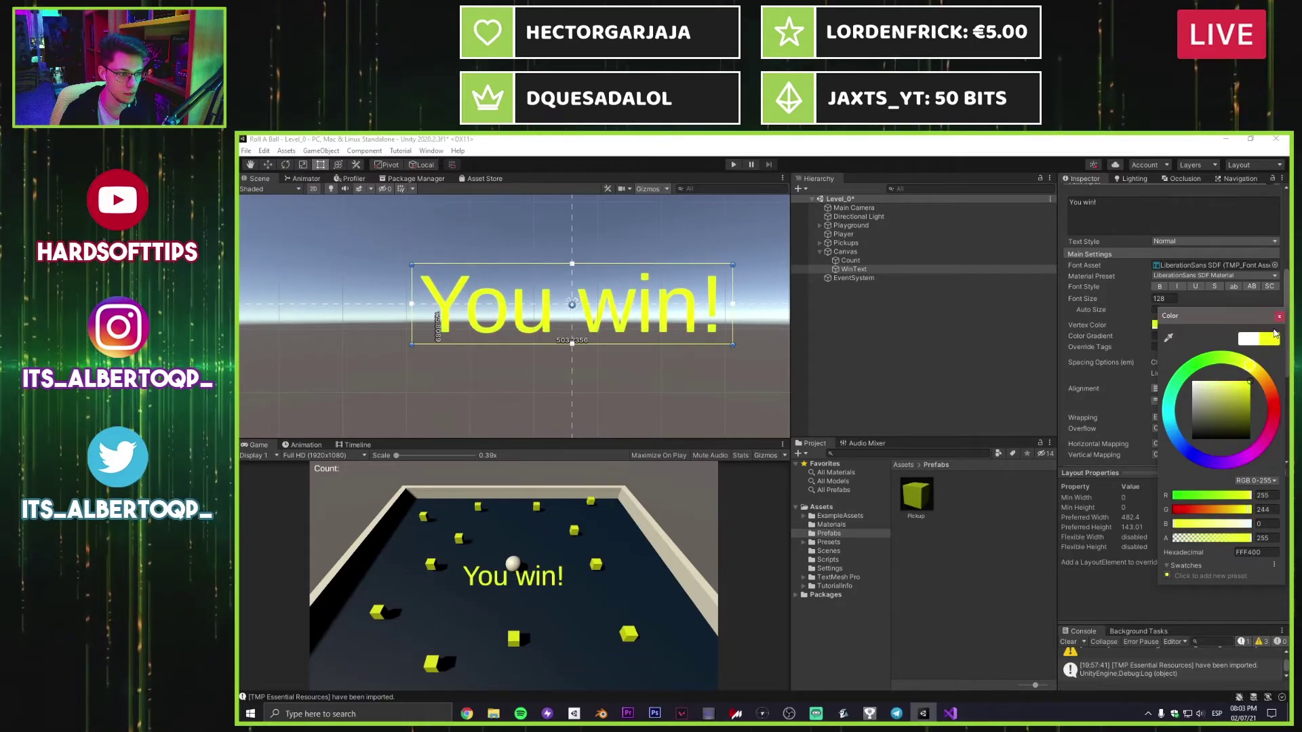
left_click(1280, 316)
Step: Enable a black outline with a thickness of 0.08 on the WinText material and save the scene
scroll(1169, 373, "down", 5)
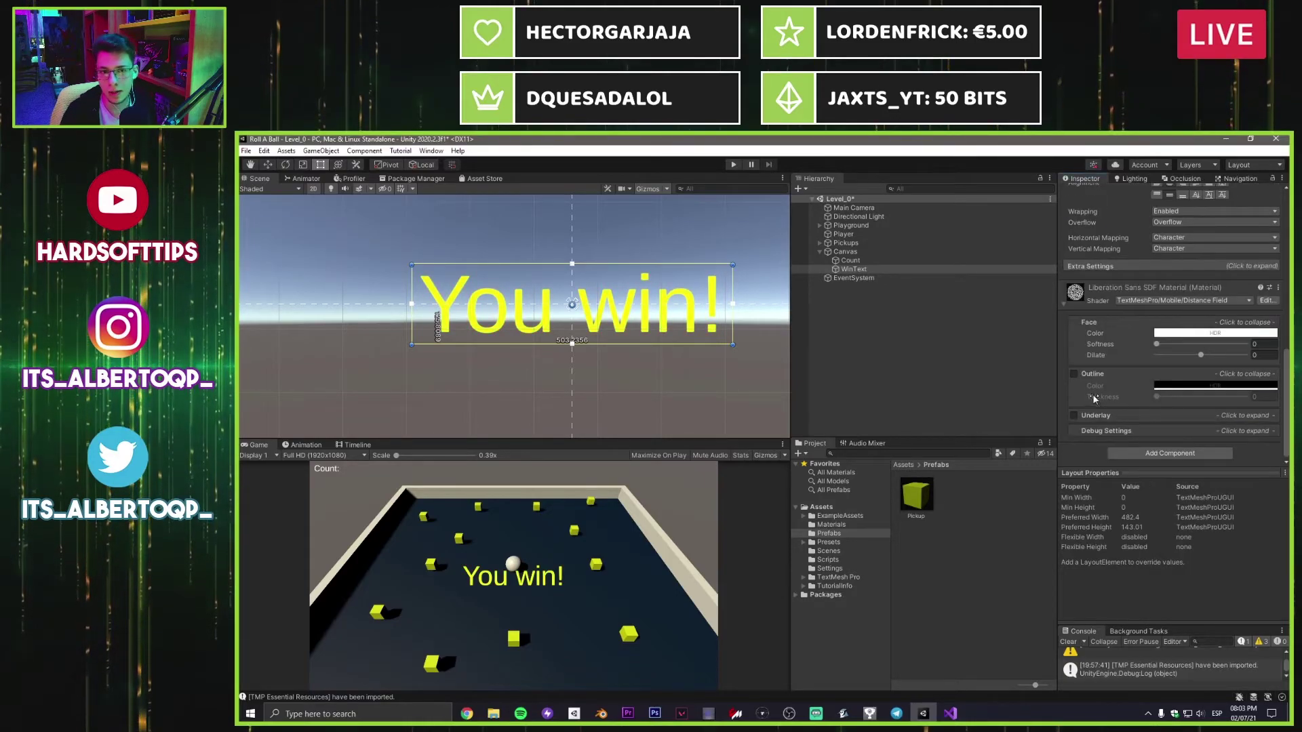
left_click(1073, 374)
mouse_move(1152, 397)
left_mouse_down()
mouse_move(1184, 391)
mouse_move(1165, 400)
left_mouse_up()
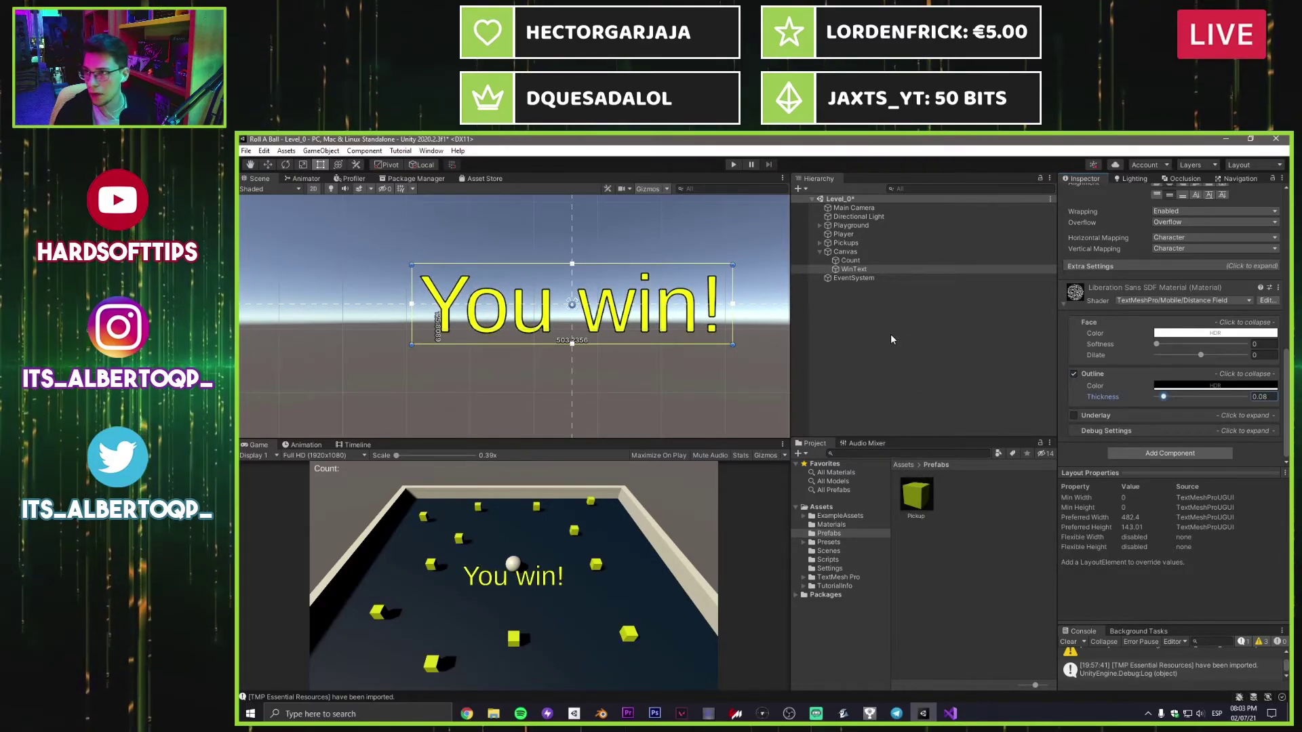
scroll(1157, 297, "up", 10)
left_click(1004, 325)
key("ctrl+s")
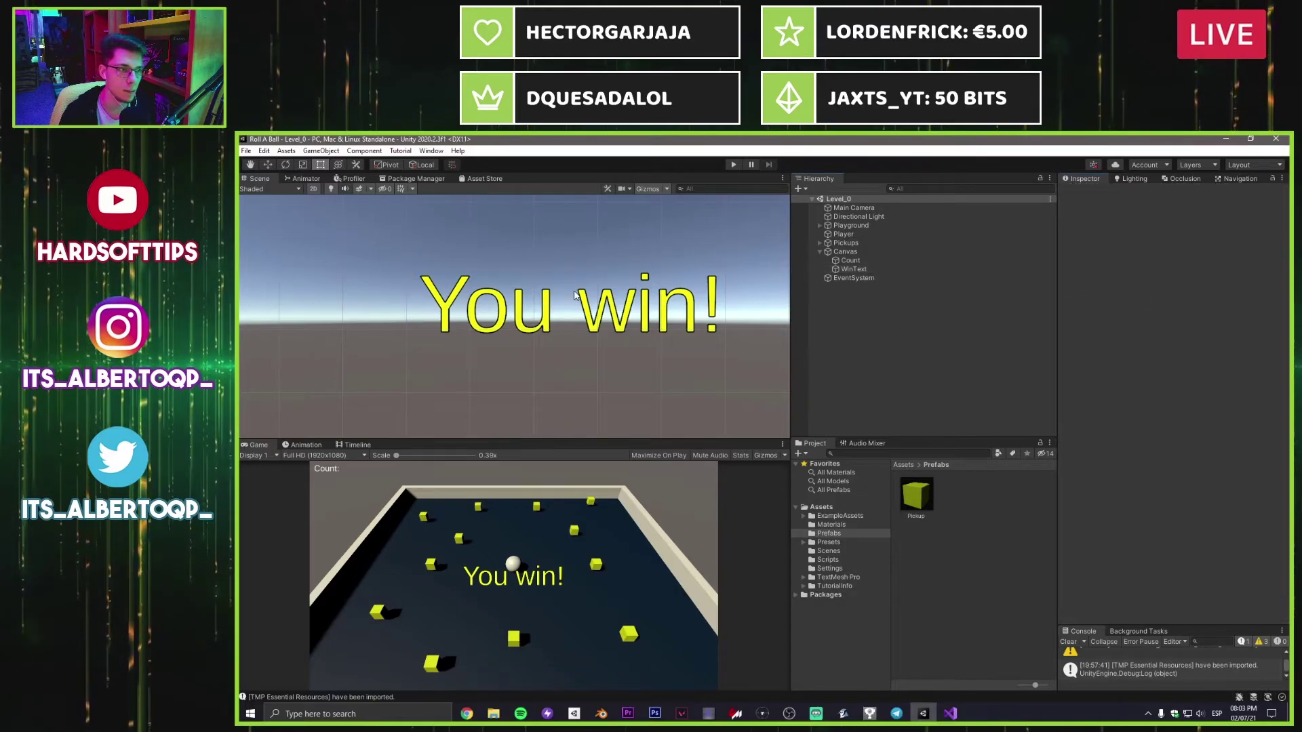
Step: Return the Scene view from 2D to 3D perspective and bring the playground into view
scroll(571, 352, "down", 4)
left_click(314, 190)
mouse_move(540, 302)
right_mouse_down()
mouse_move(443, 344)
mouse_move(467, 330)
mouse_move(430, 388)
mouse_move(456, 352)
mouse_move(471, 362)
mouse_move(552, 329)
mouse_move(557, 314)
right_mouse_up()
key("w")
key("s")
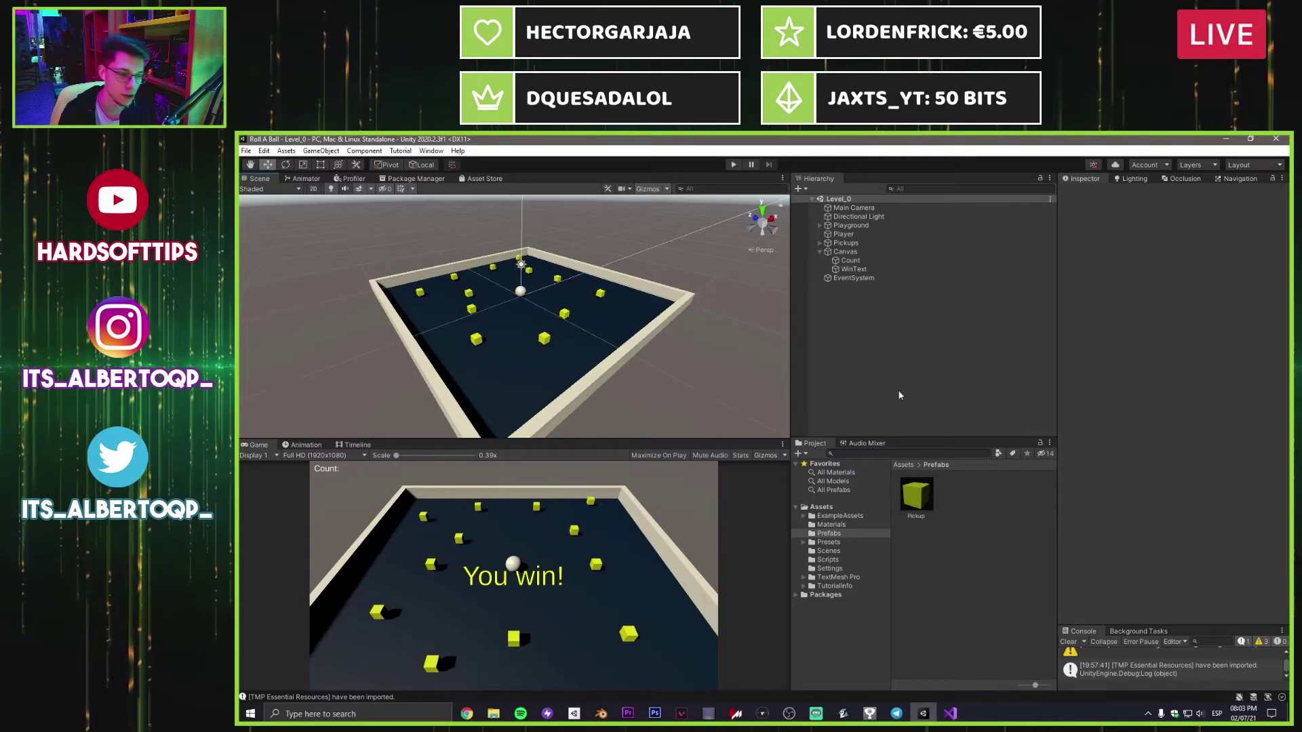
Step: Switch to Visual Studio and declare a public TextMeshProUGUI field named countText below the speed field in the PlayerMovement script
left_click(951, 714)
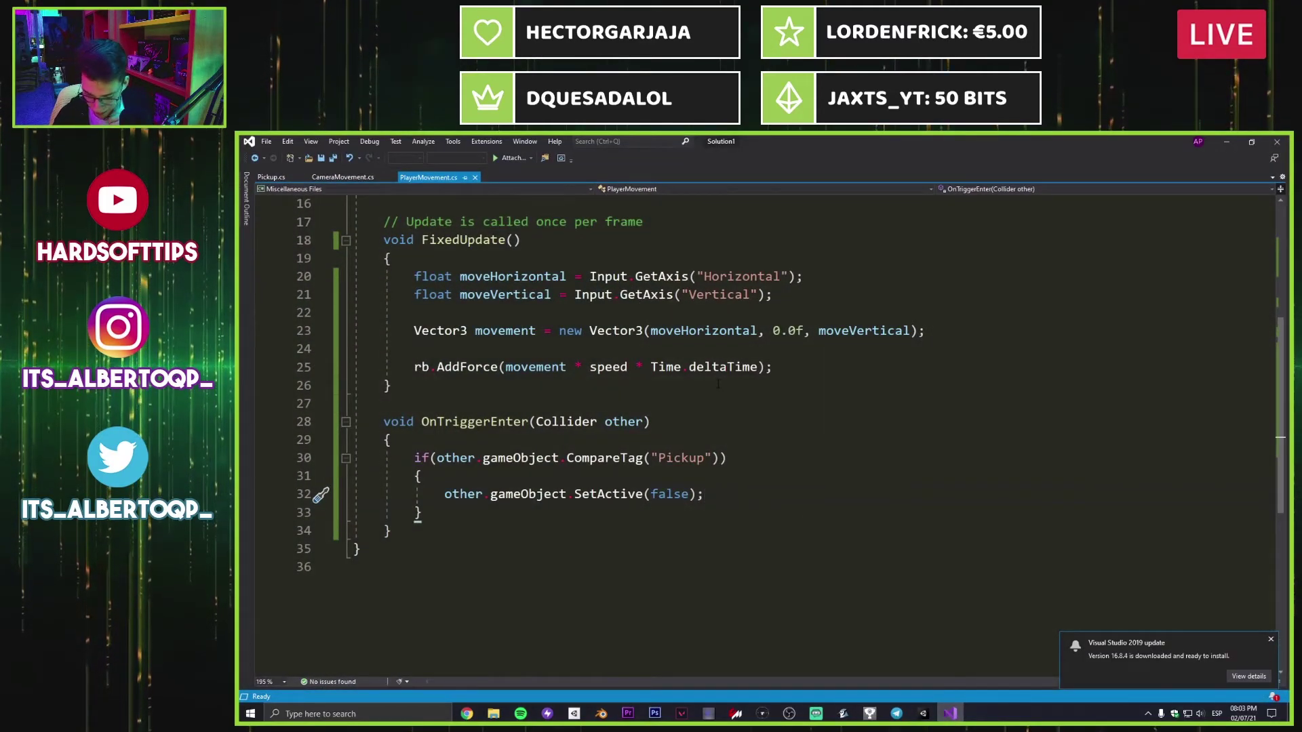
scroll(684, 475, "up", 5)
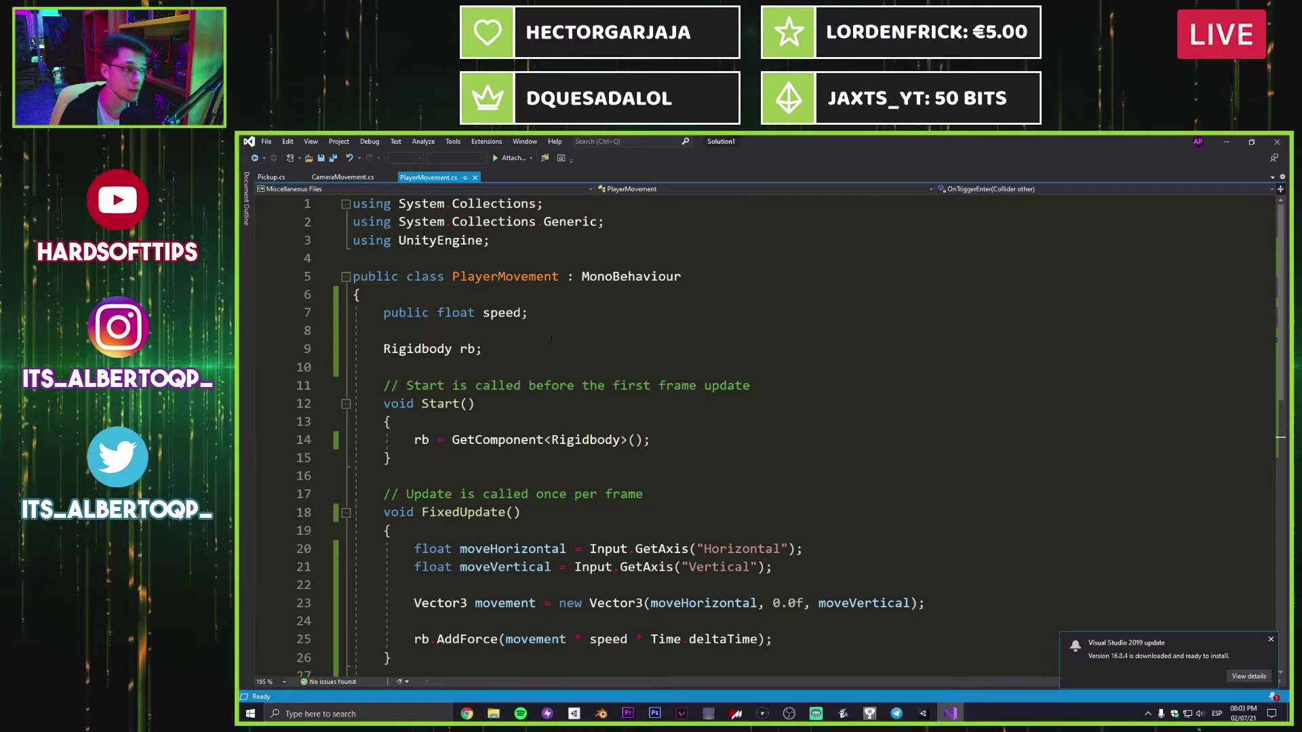
key("Return")
type("p")
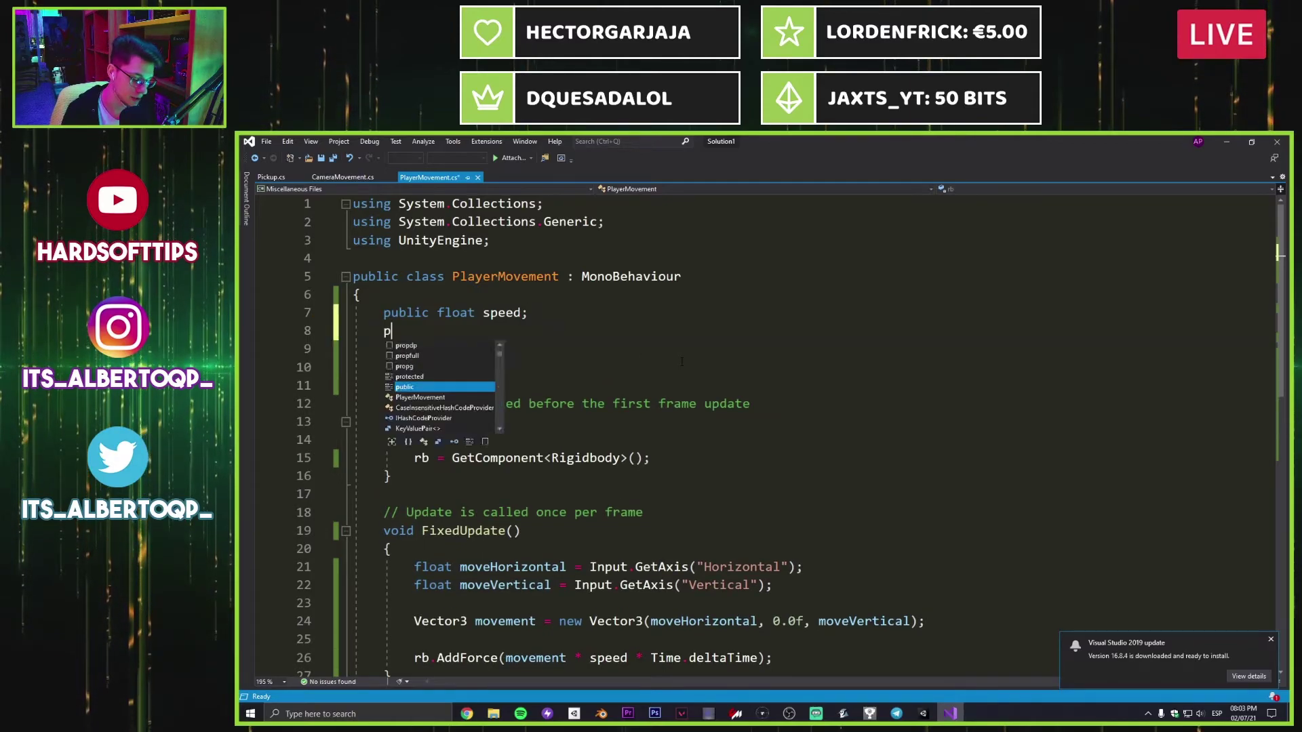
type("ublic ")
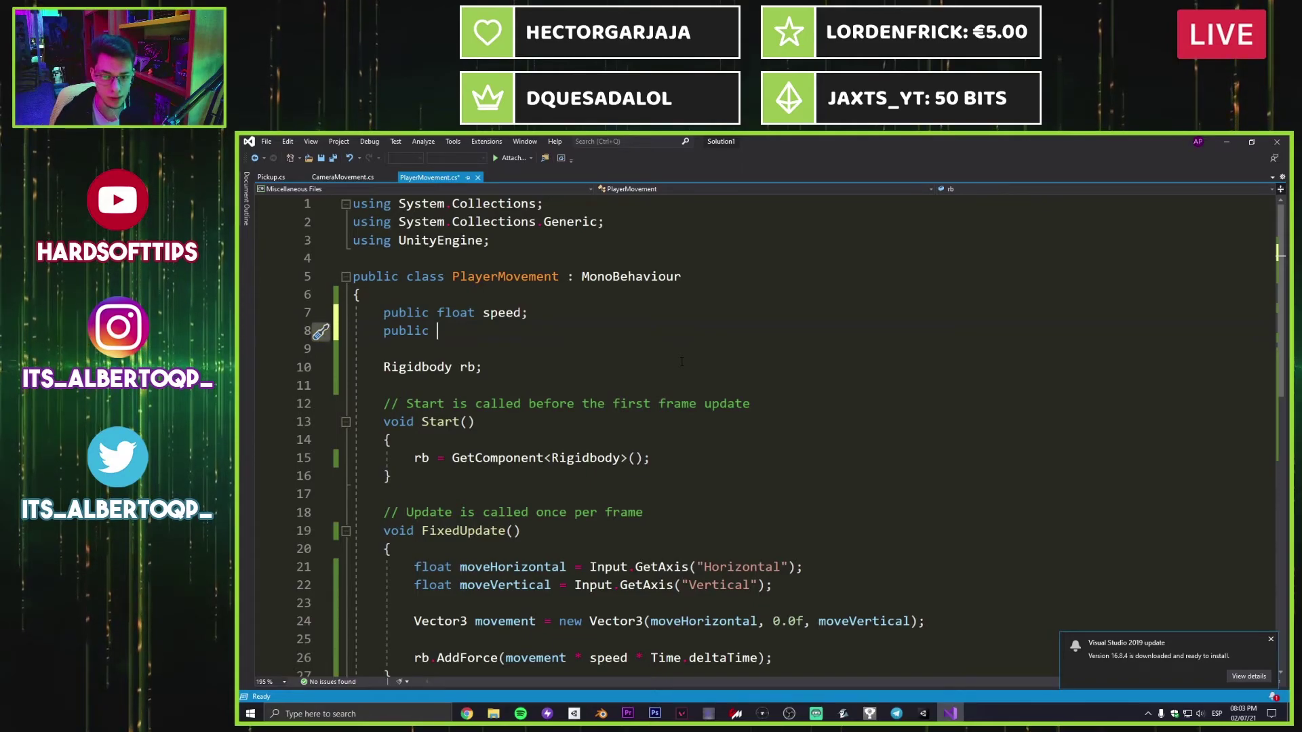
type("TextM")
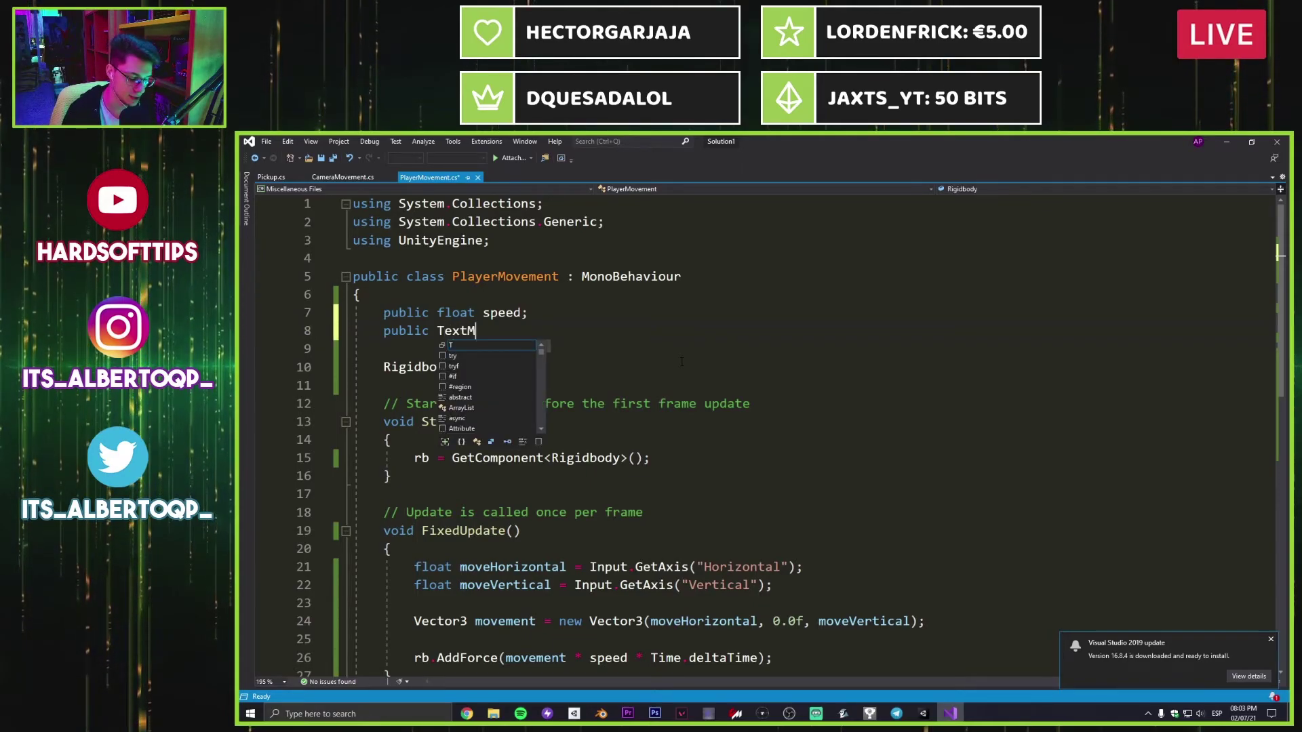
type("eshPro")
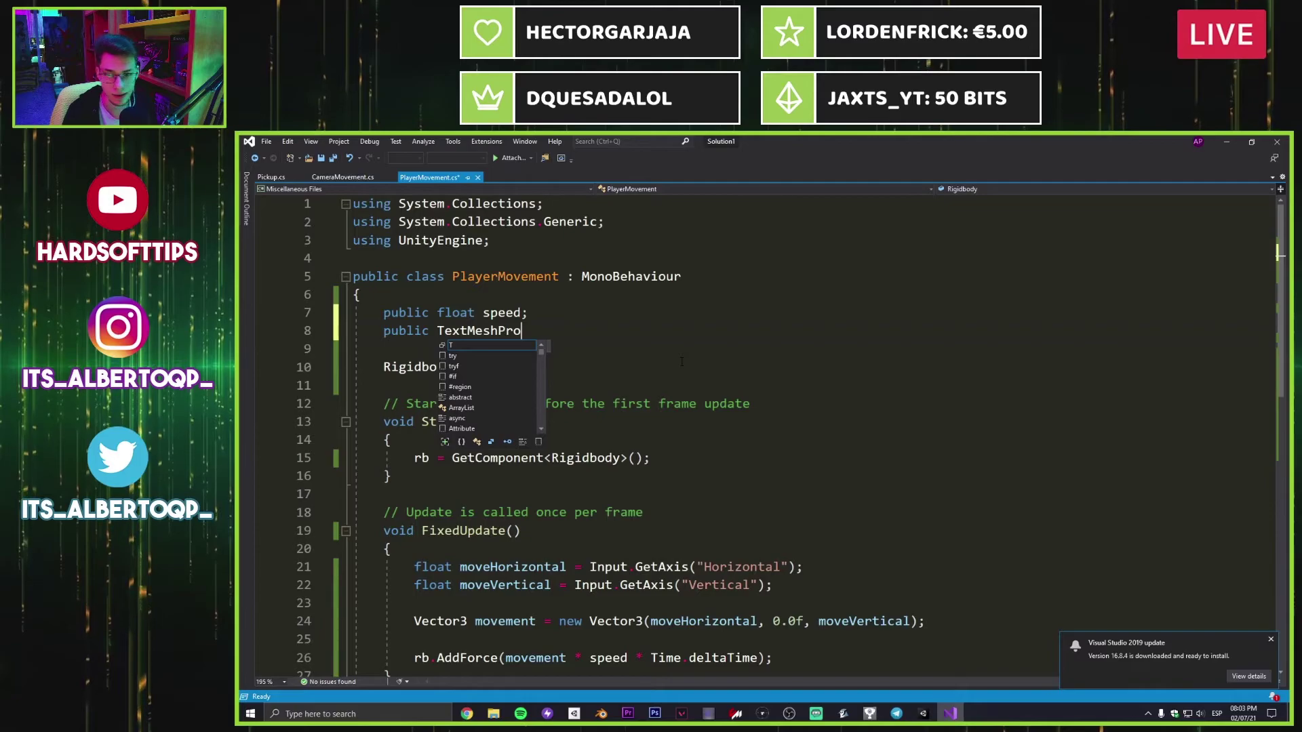
type("UGUI")
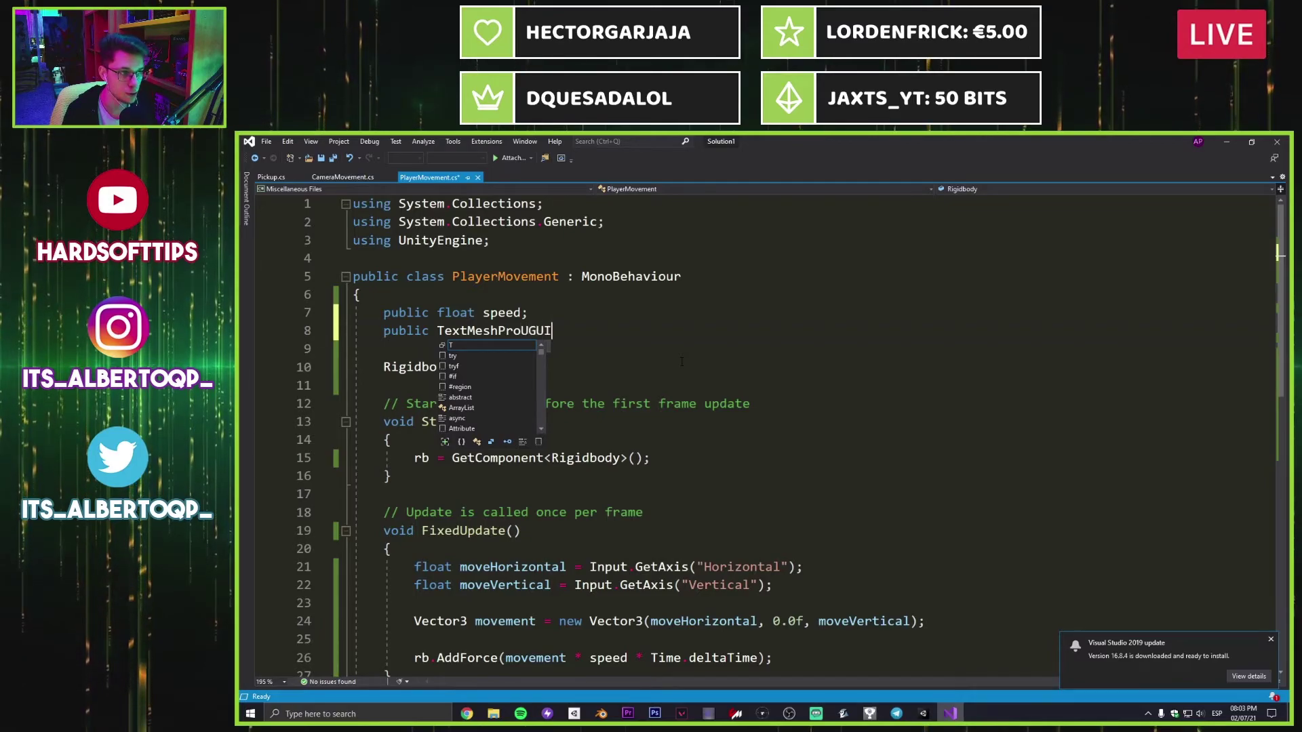
type(" cou")
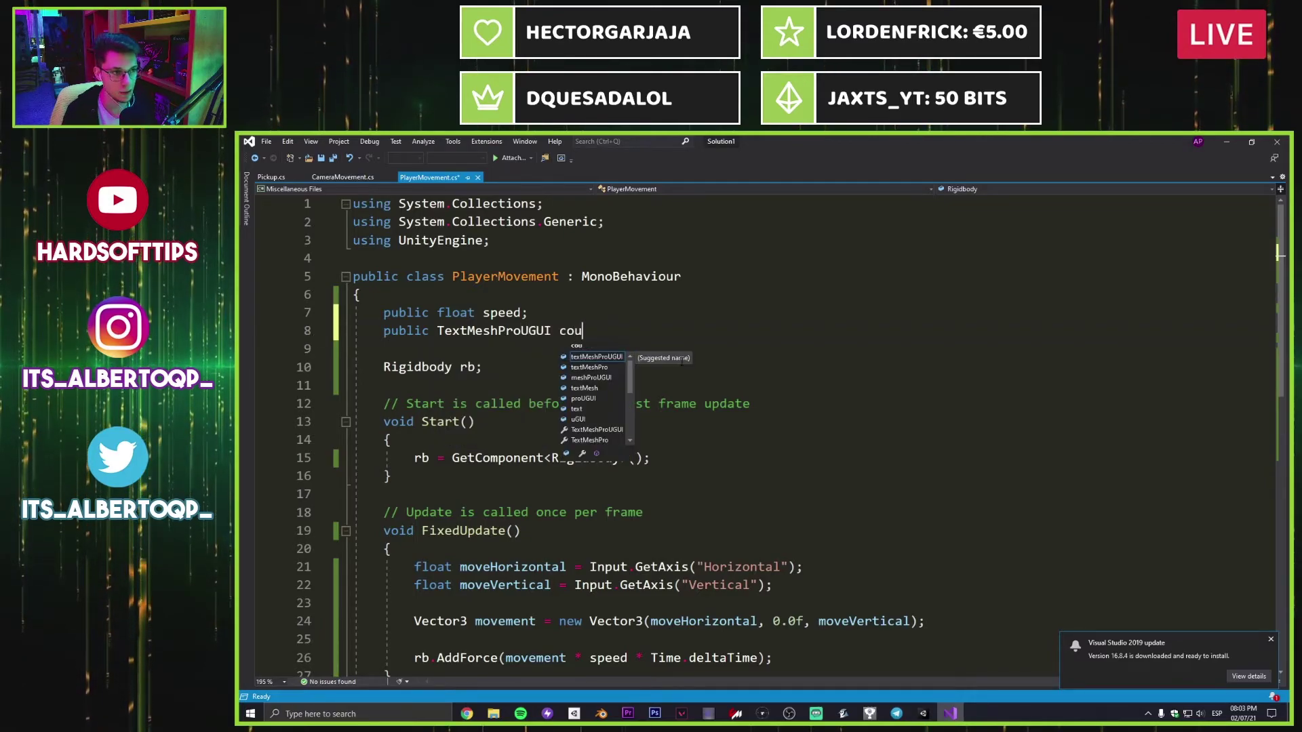
type("ntTY")
type("xt")
type("ñ")
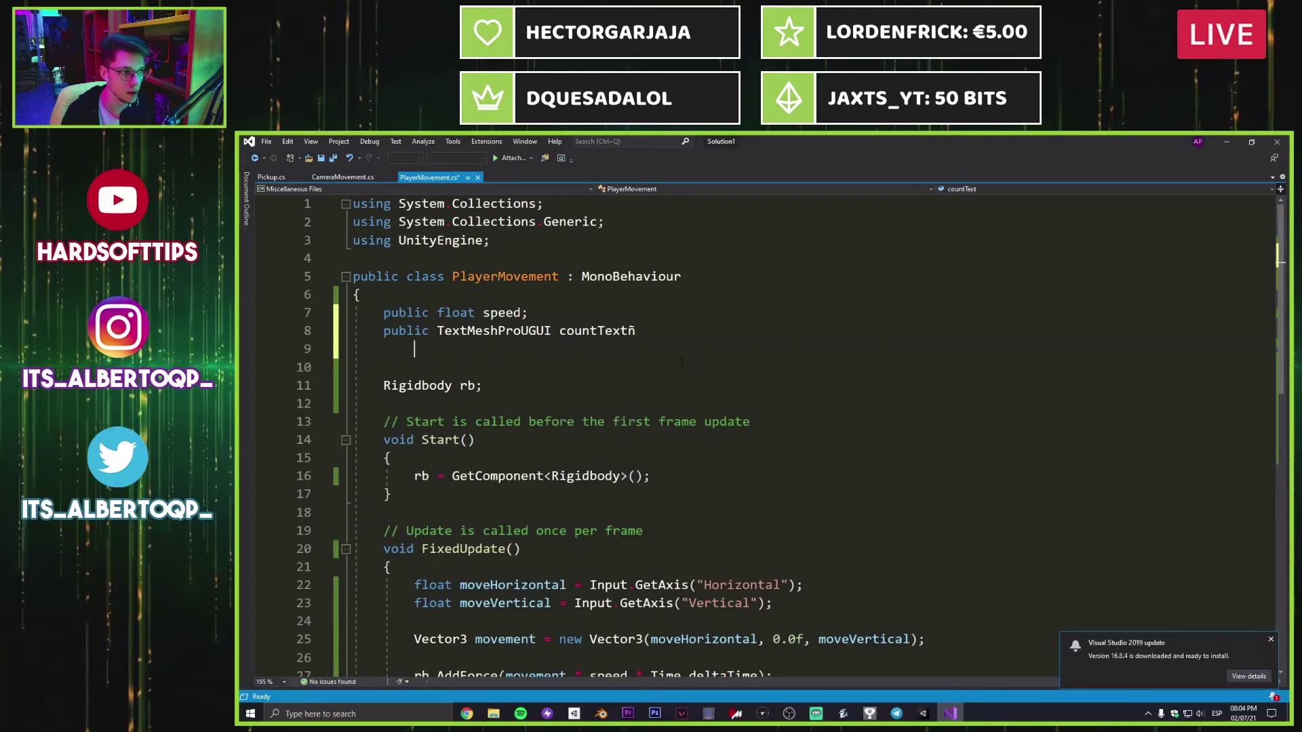
key("Return")
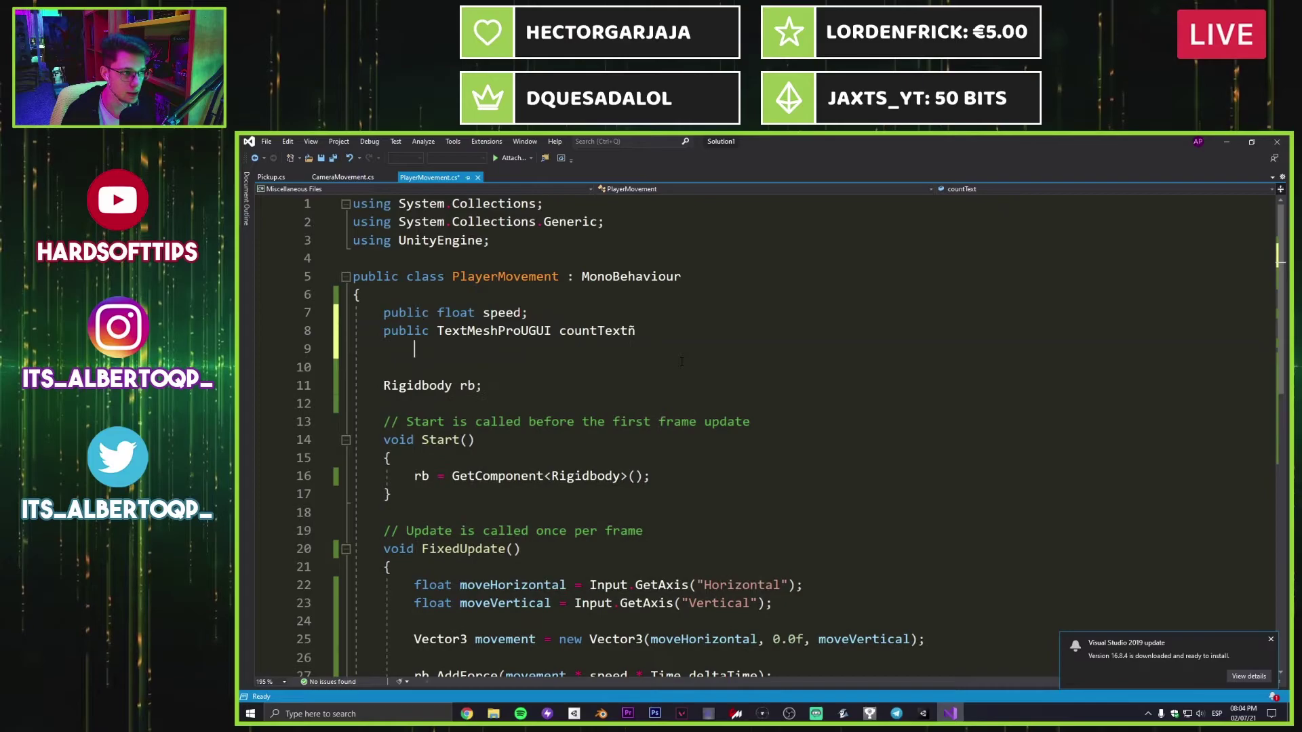
left_click(643, 332)
key("BackSpace")
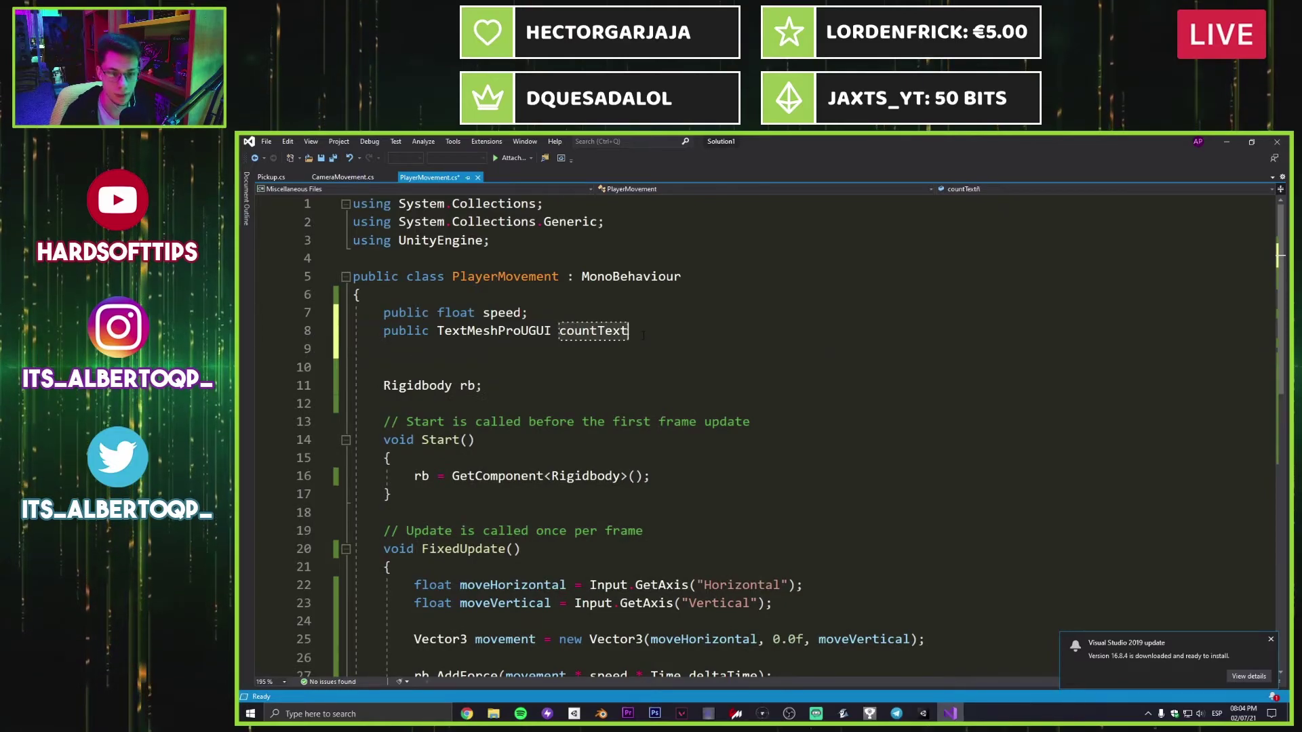
type(";")
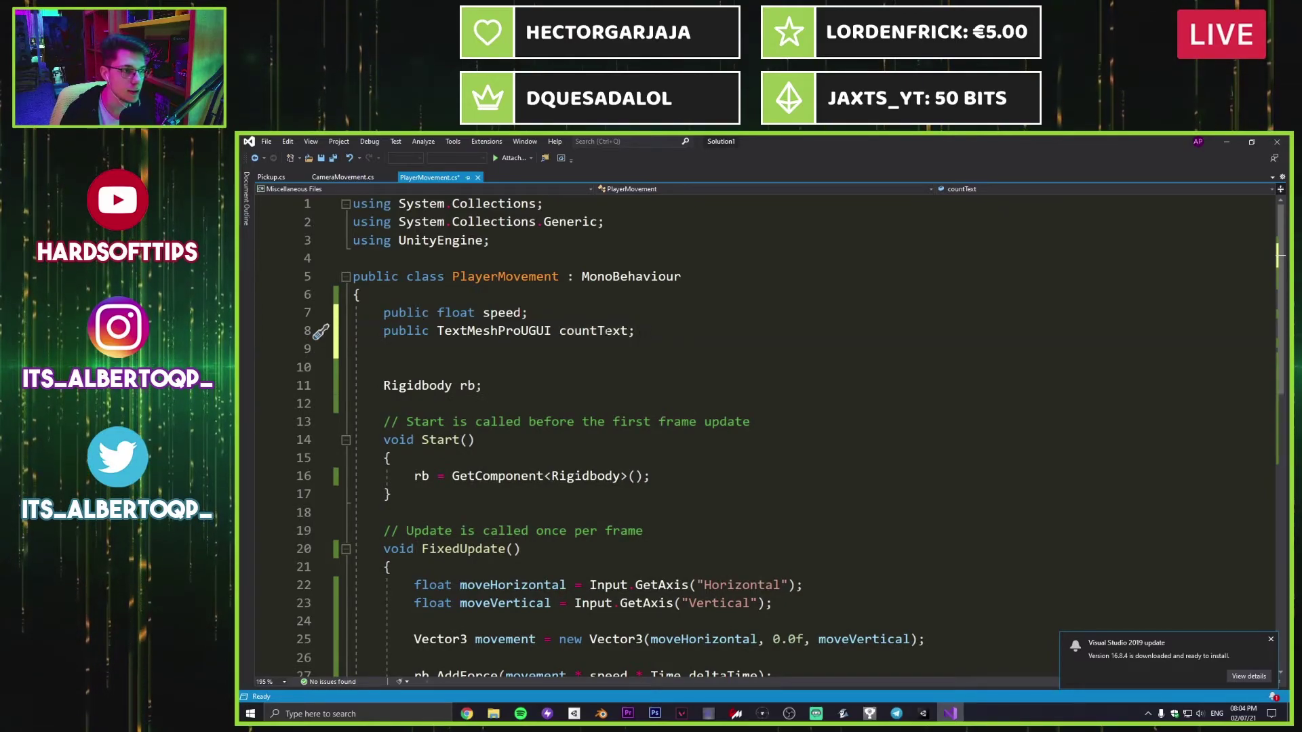
Step: Duplicate the countText declaration onto the line below, rename the copy winText, and save the PlayerMovement script
key("ctrl+shift+Left")
key("ctrl+shift+Left")
key("ctrl+shift+Left")
key("ctrl+shift+Left")
key("ctrl+c")
key("End")
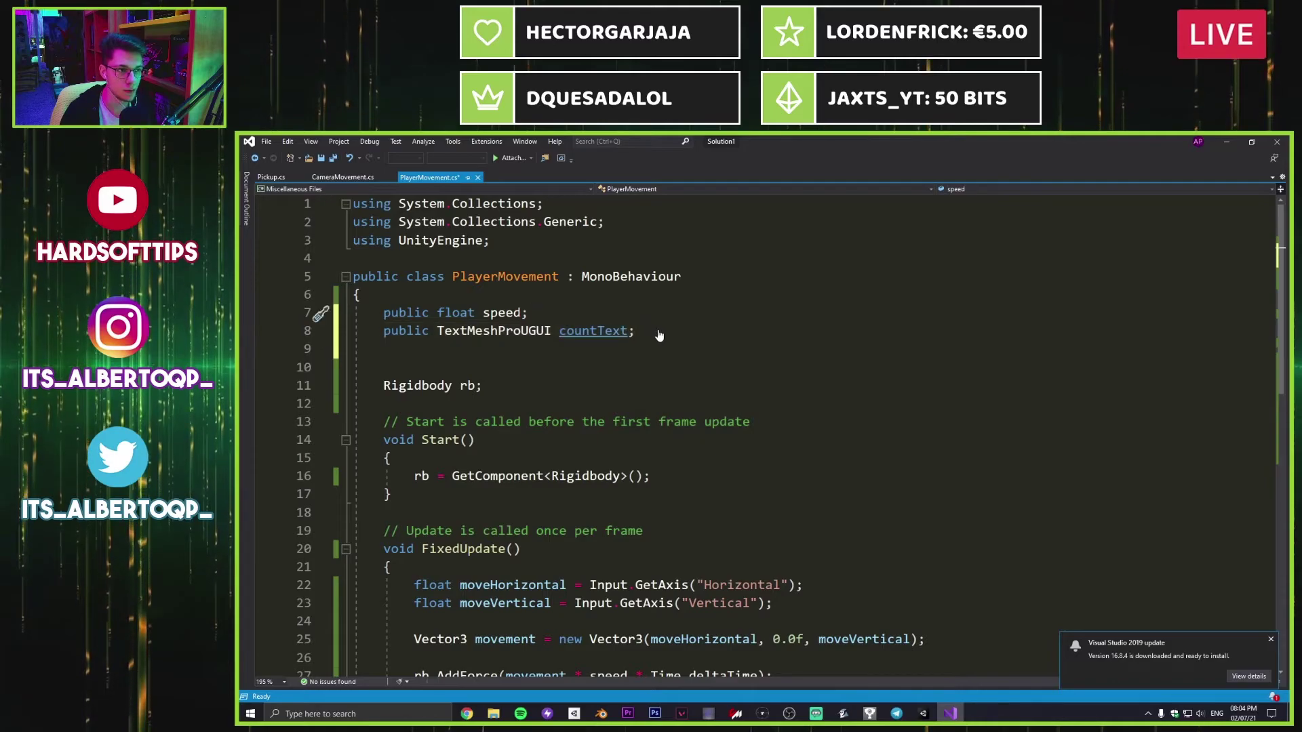
key("Return")
key("ctrl+v")
double_click(585, 348)
type("winTex")
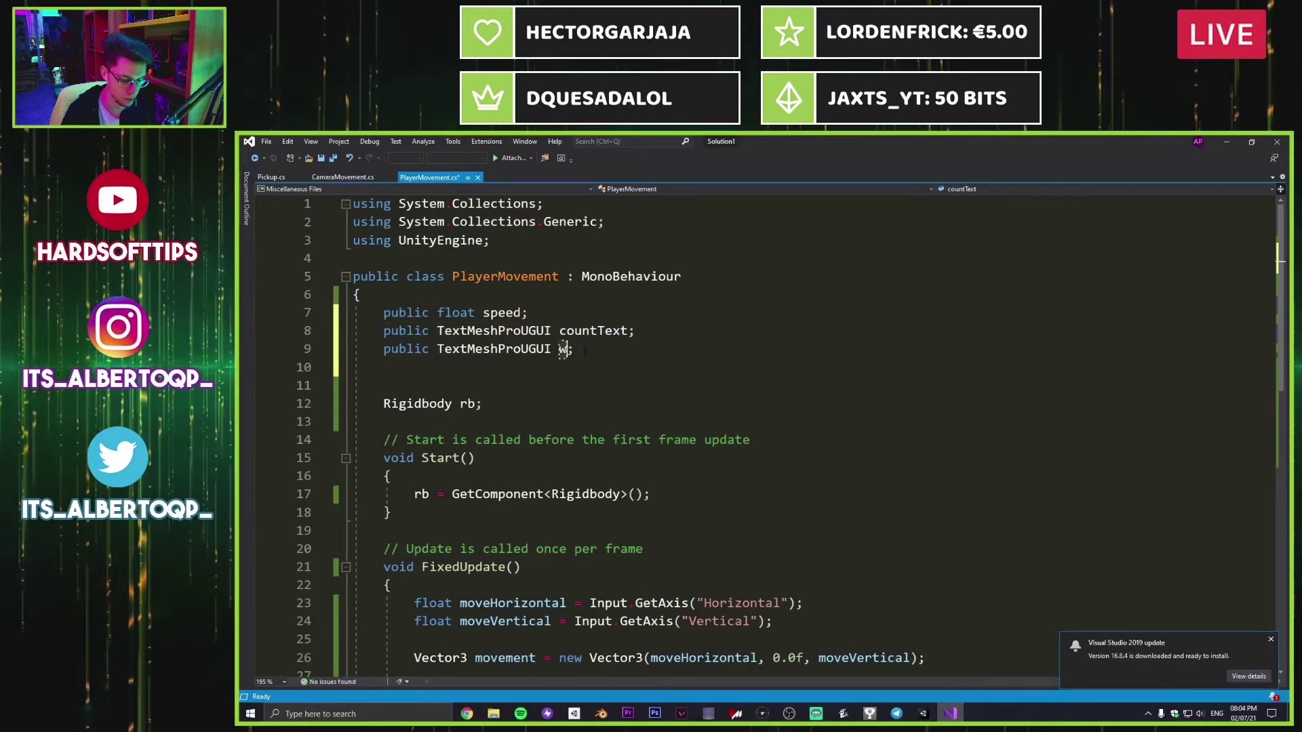
type("t")
key("End")
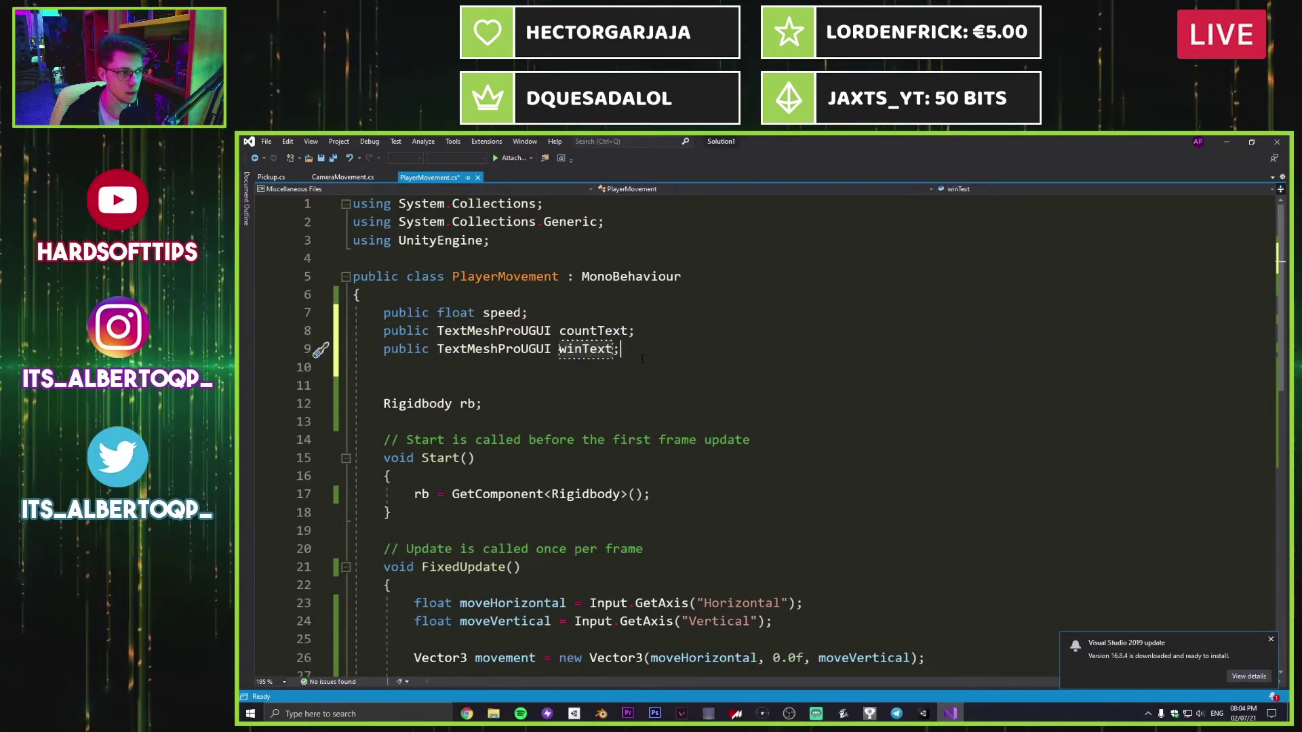
key("ctrl+s")
Step: Switch to Unity, examine the PlayerMovement compile error and open its source line in Visual Studio
key("alt+Tab")
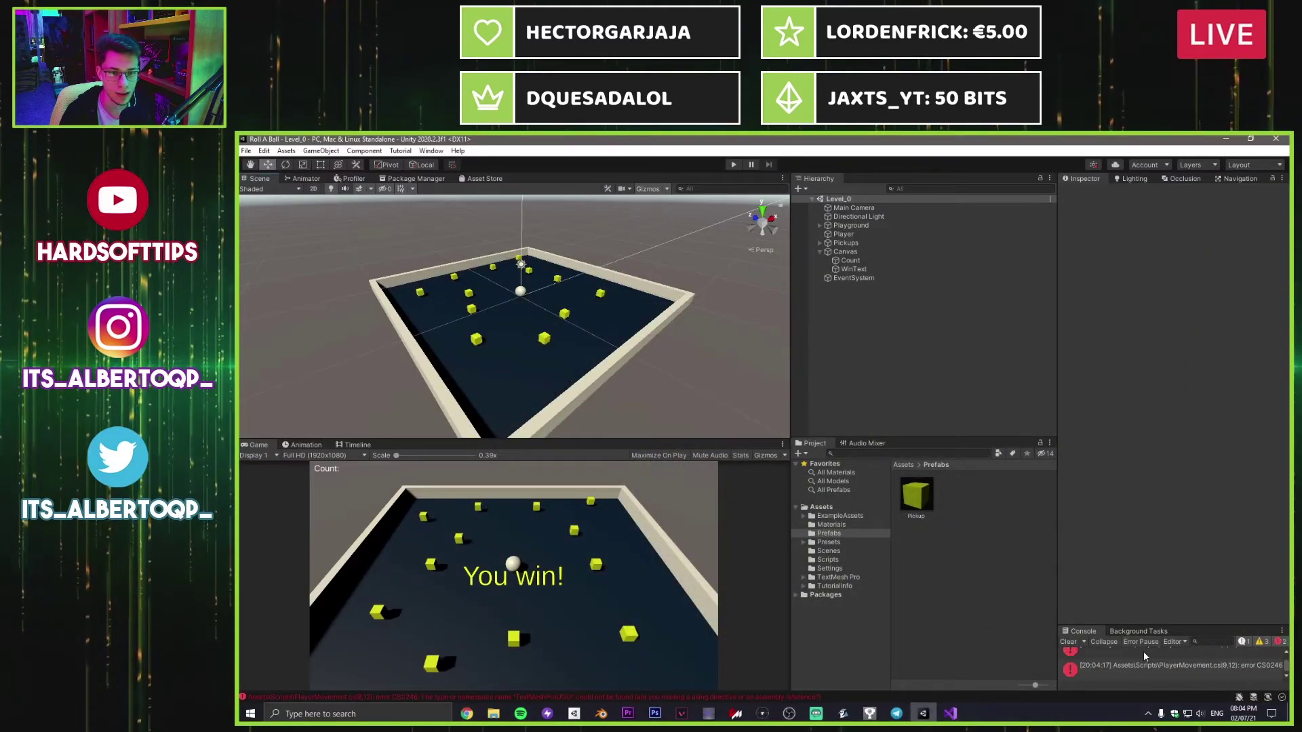
double_click(528, 695)
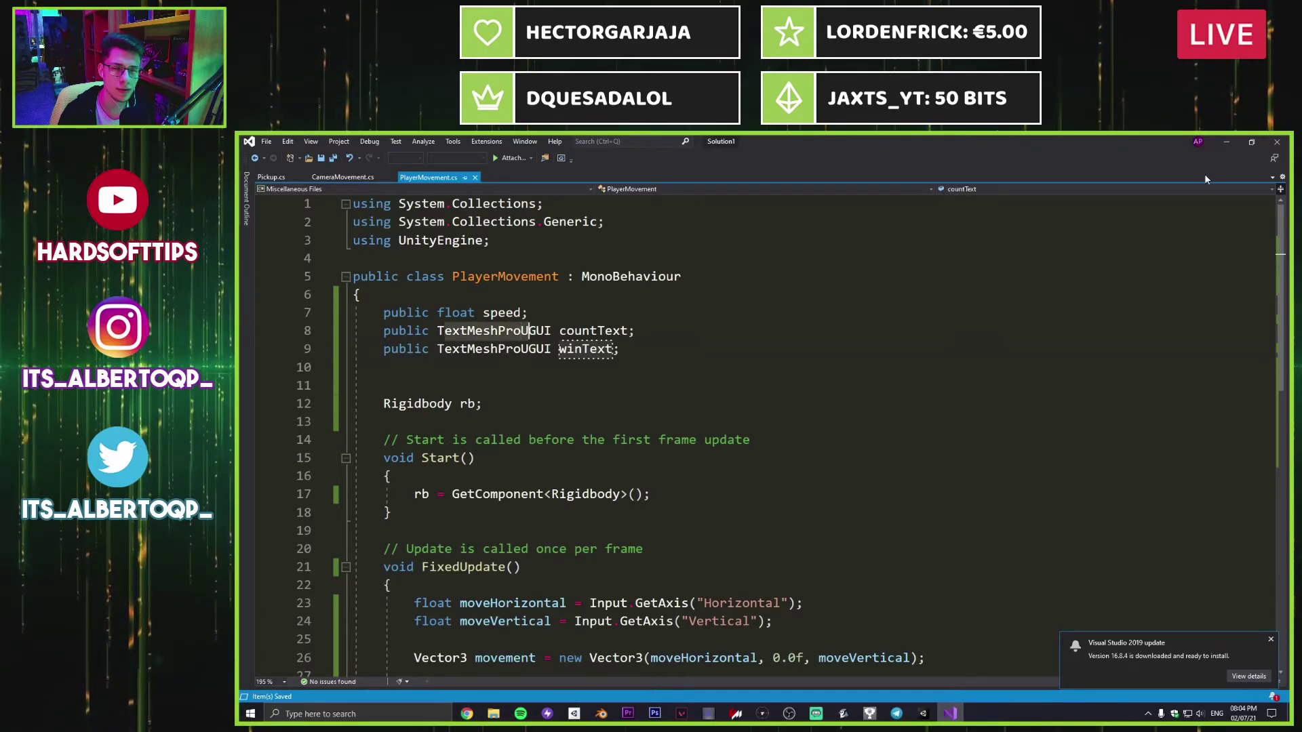
key("alt+Tab")
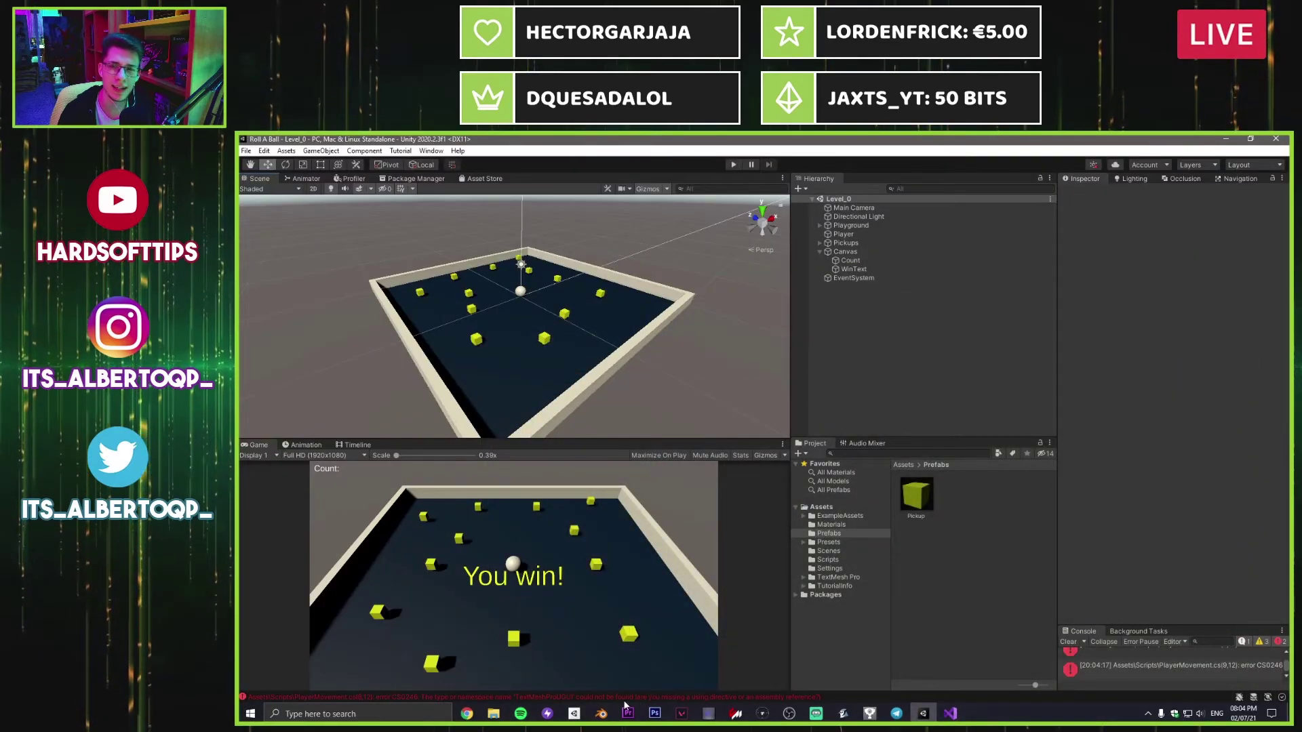
key("alt+Tab")
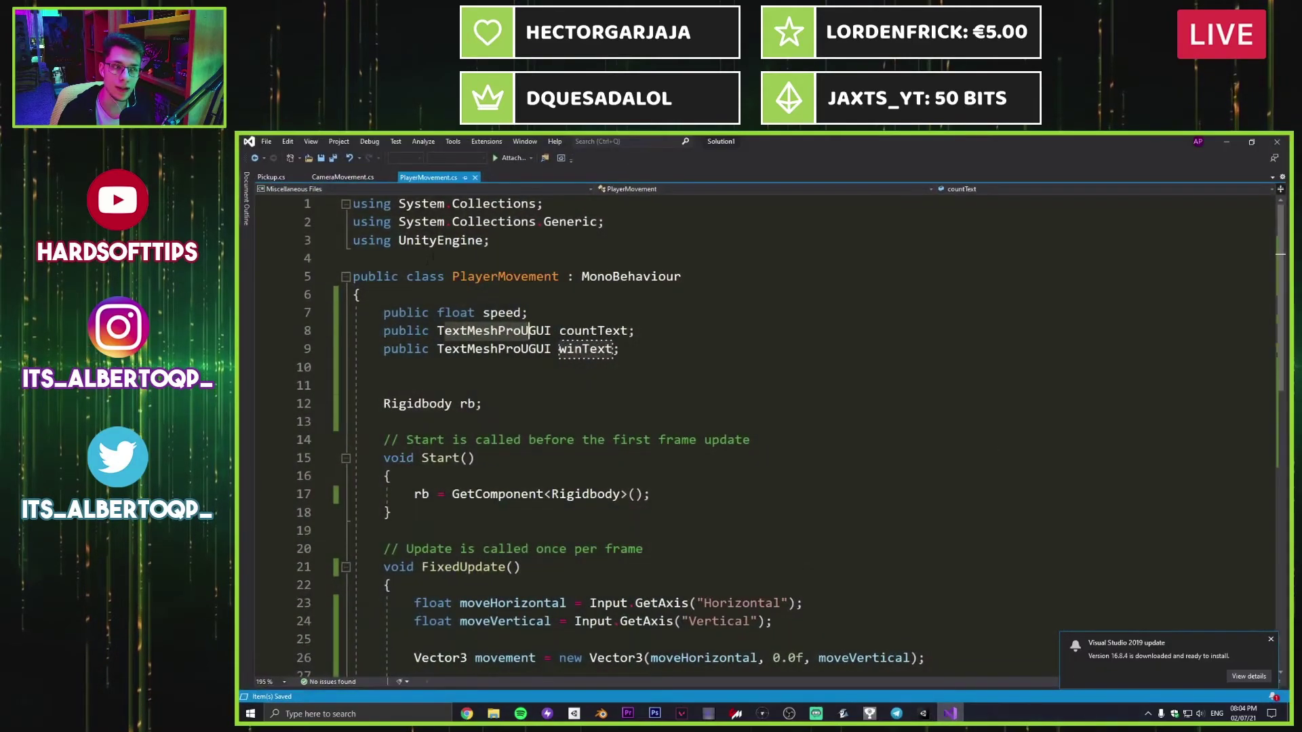
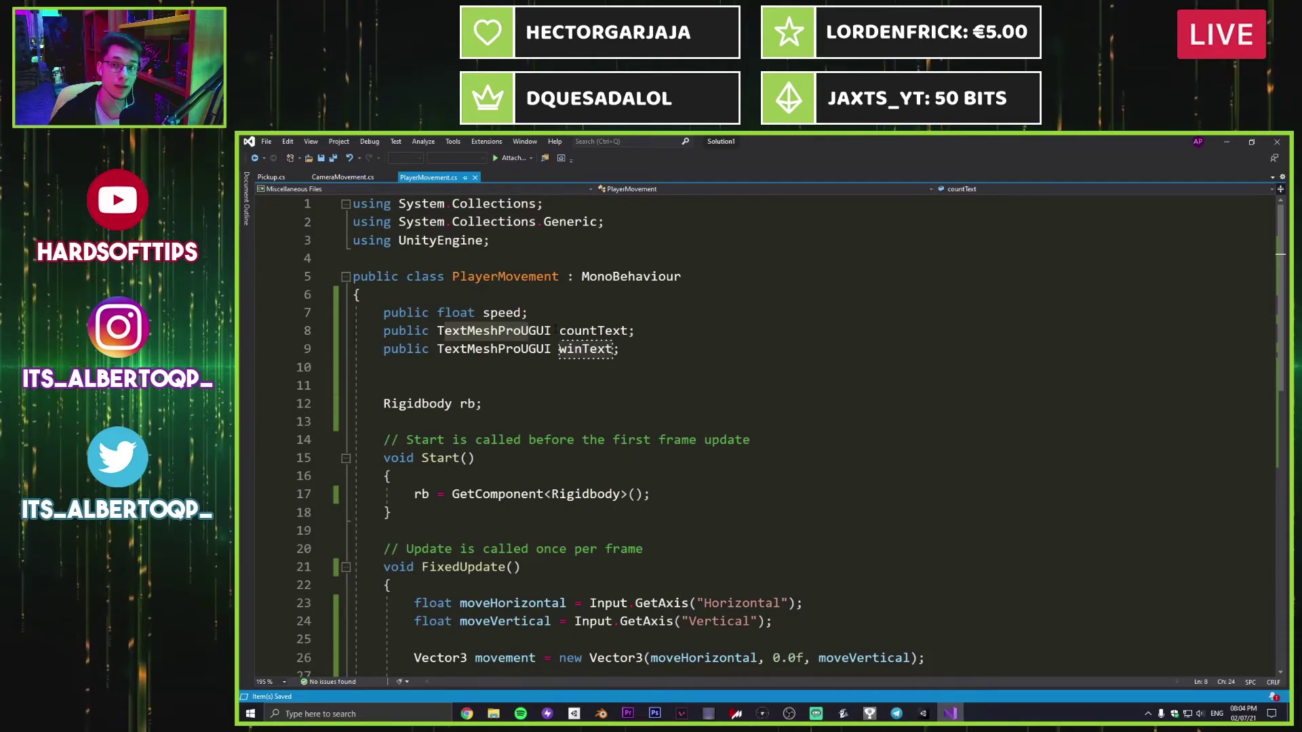
Step: Try importing the UnityEngine.UI namespace below the other using directives, save the script and check the error in Unity
left_click(504, 243)
key("Return")
type("using ")
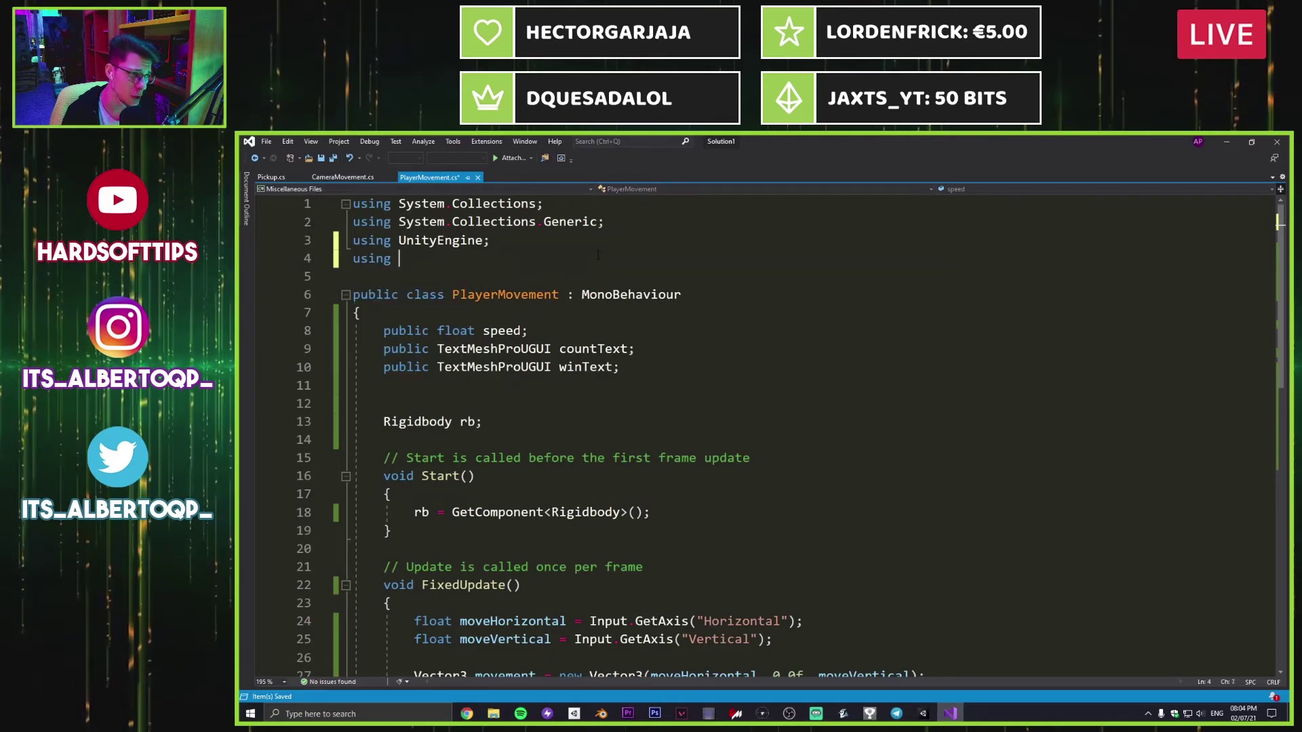
type("Unity")
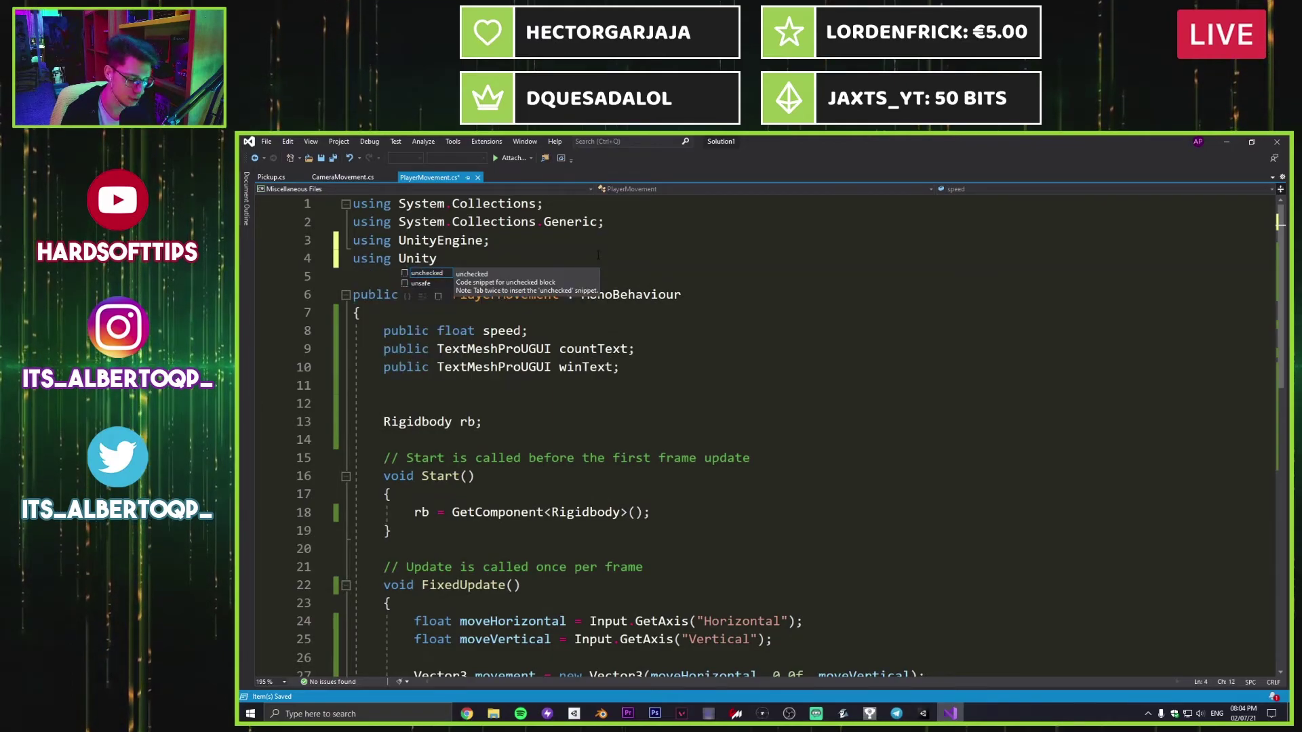
type("Engine.UI")
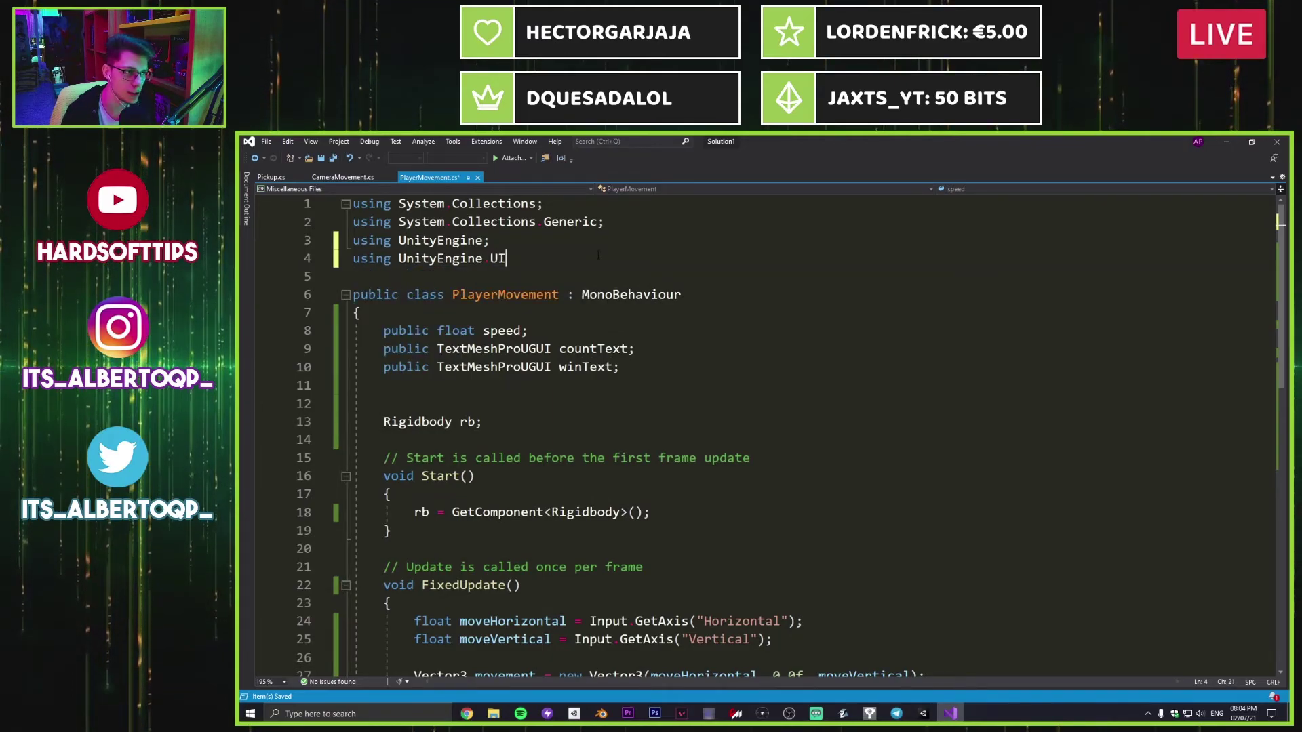
key("ctrl+s")
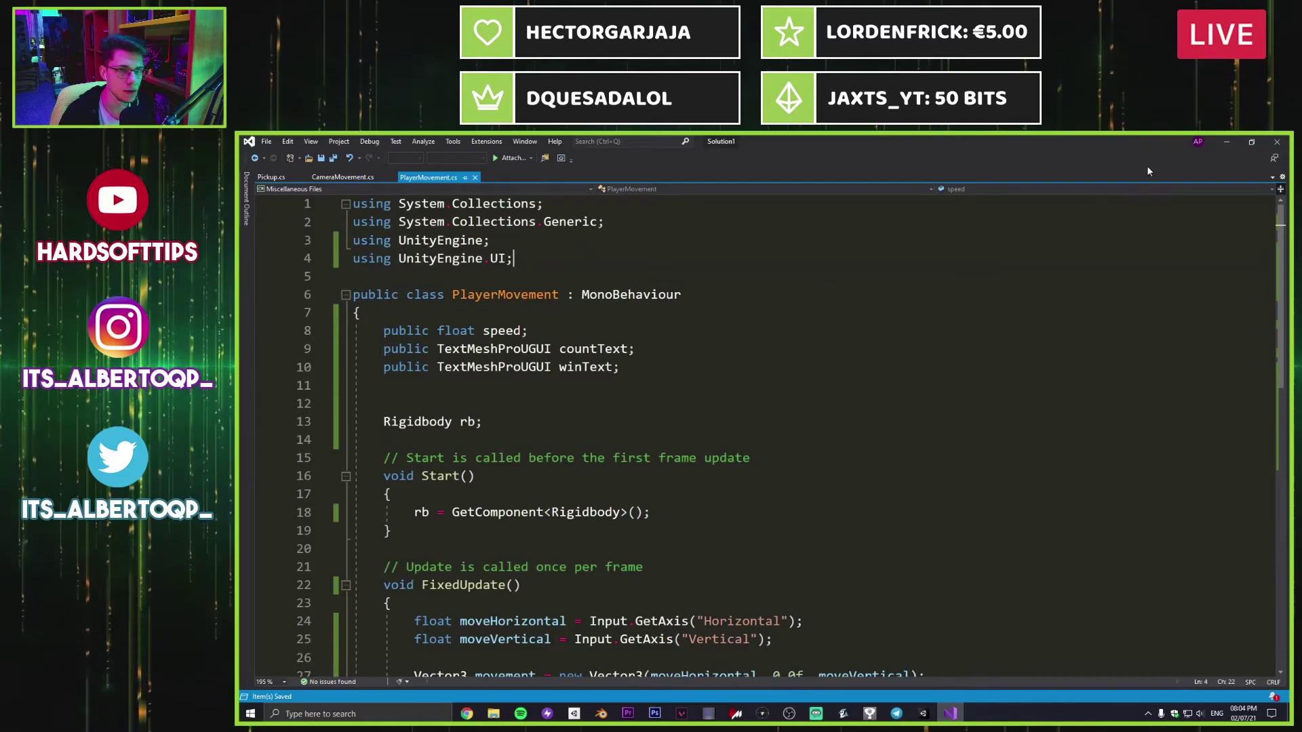
left_click(1224, 143)
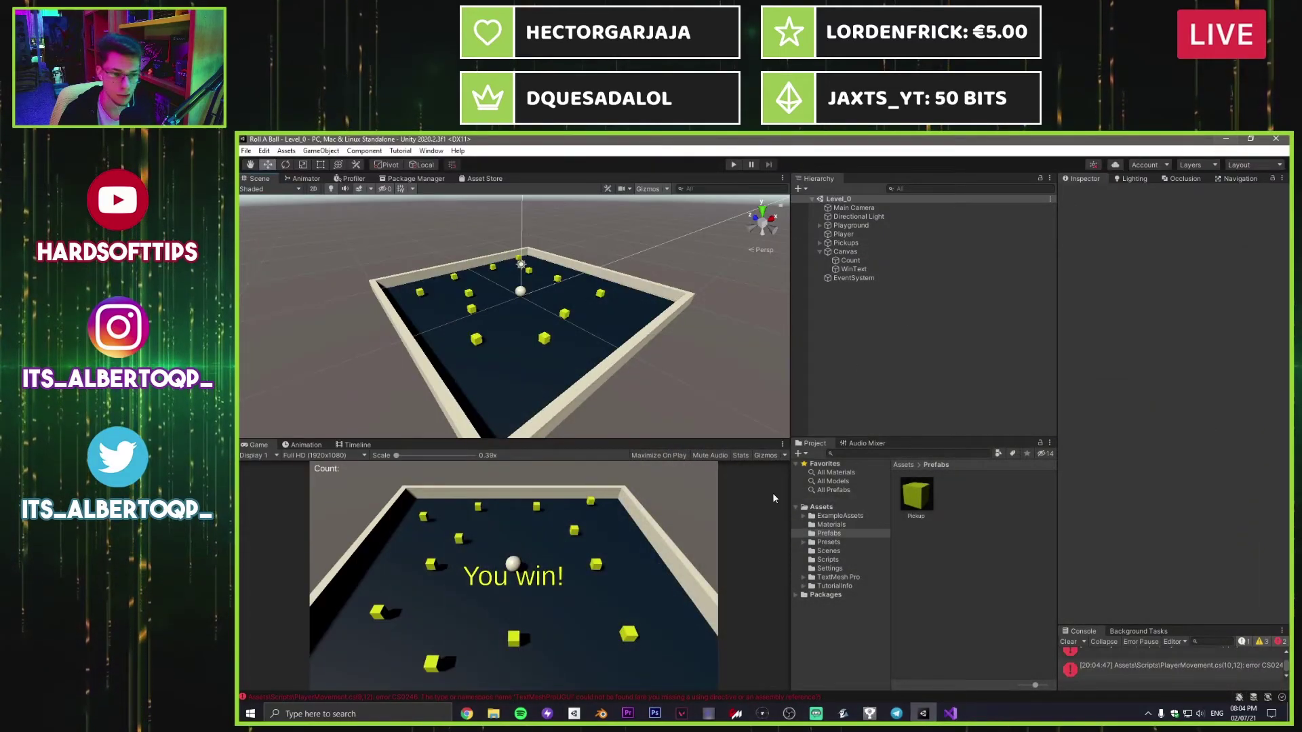
left_click(950, 714)
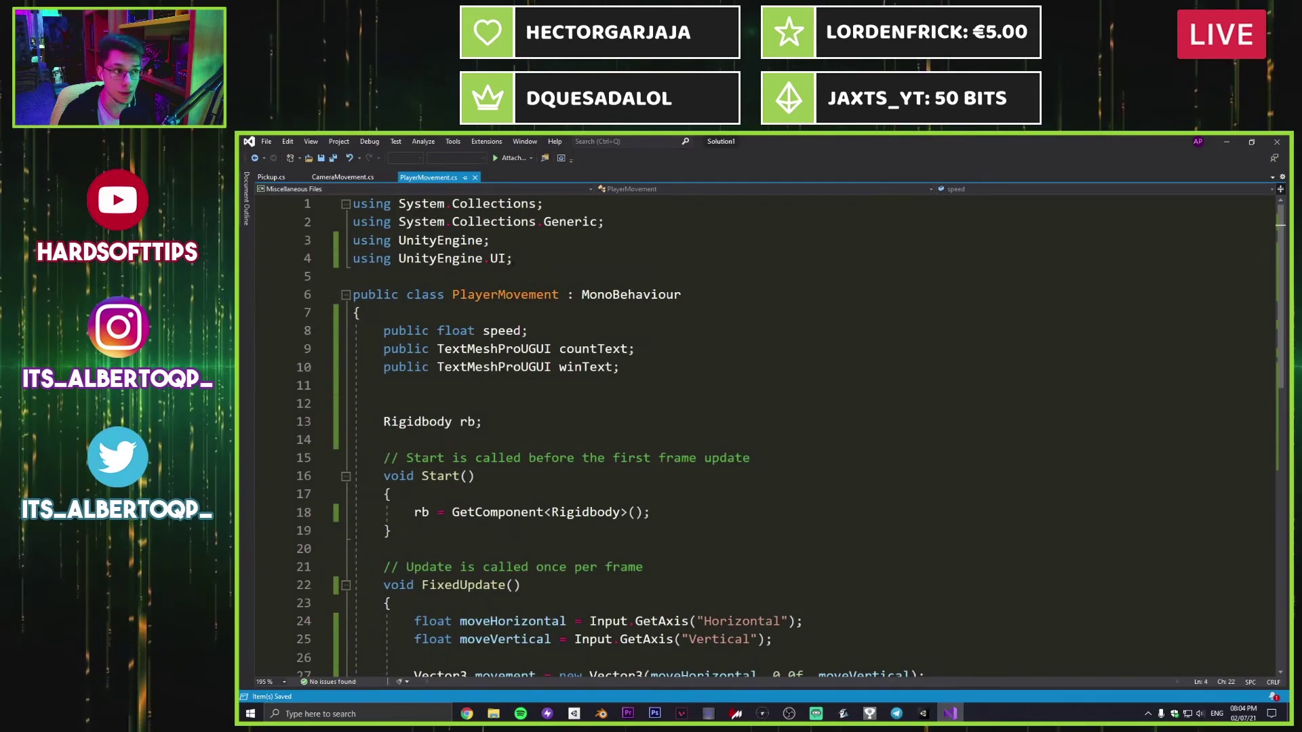
Step: Remove the using UnityEngine.UI line from the PlayerMovement script
left_click_drag(529, 262, 341, 258)
key("BackSpace")
key("BackSpace")
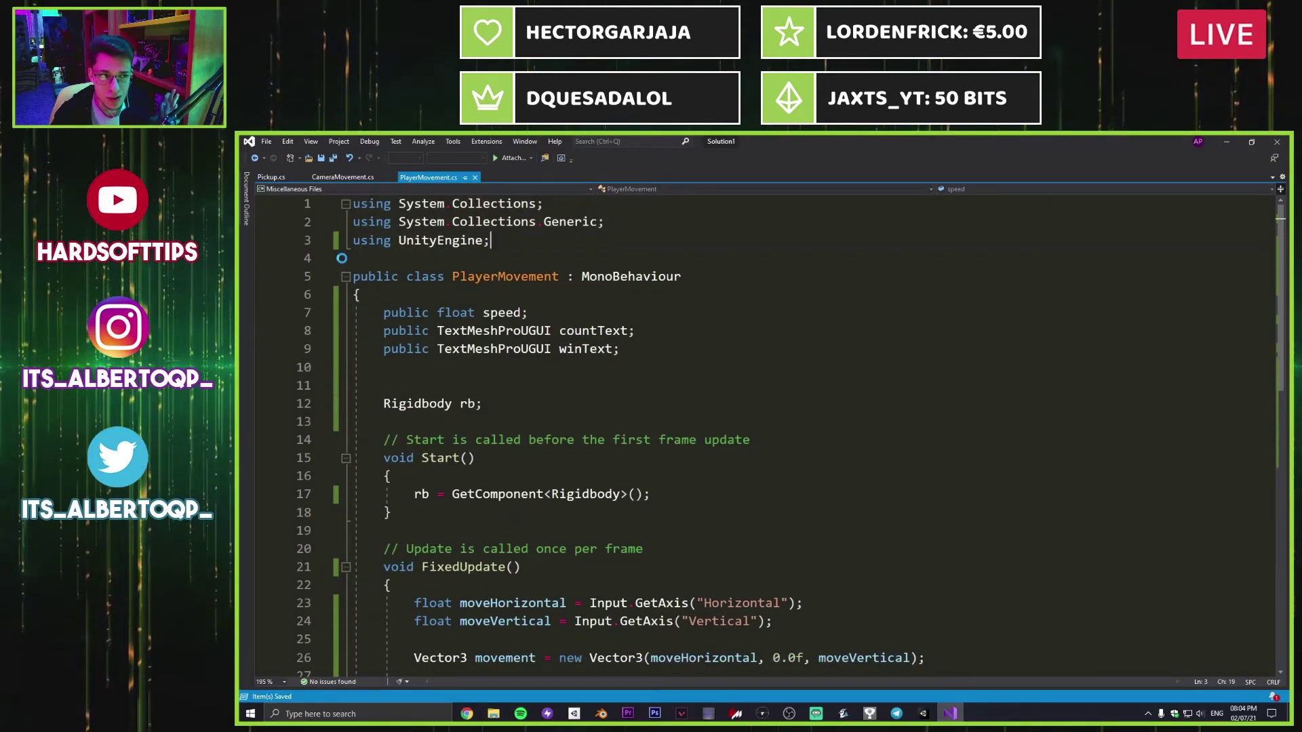
Step: Copy the type name TextMeshProUGUI from the script and search for it in the Unity Scripting API documentation in Chrome
left_click(603, 292)
double_click(518, 331)
key("ctrl+c")
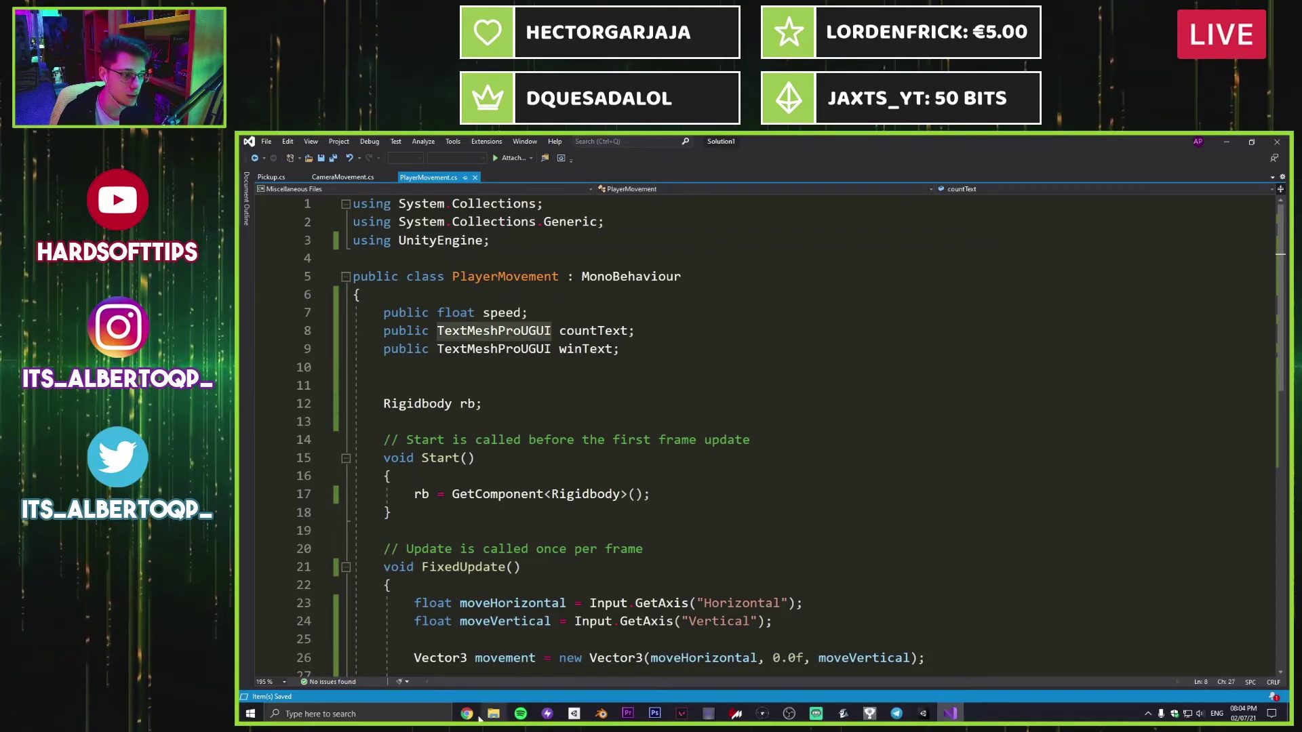
mouse_move(468, 713)
left_click(520, 670)
left_click(1026, 186)
key("ctrl+v")
key("Return")
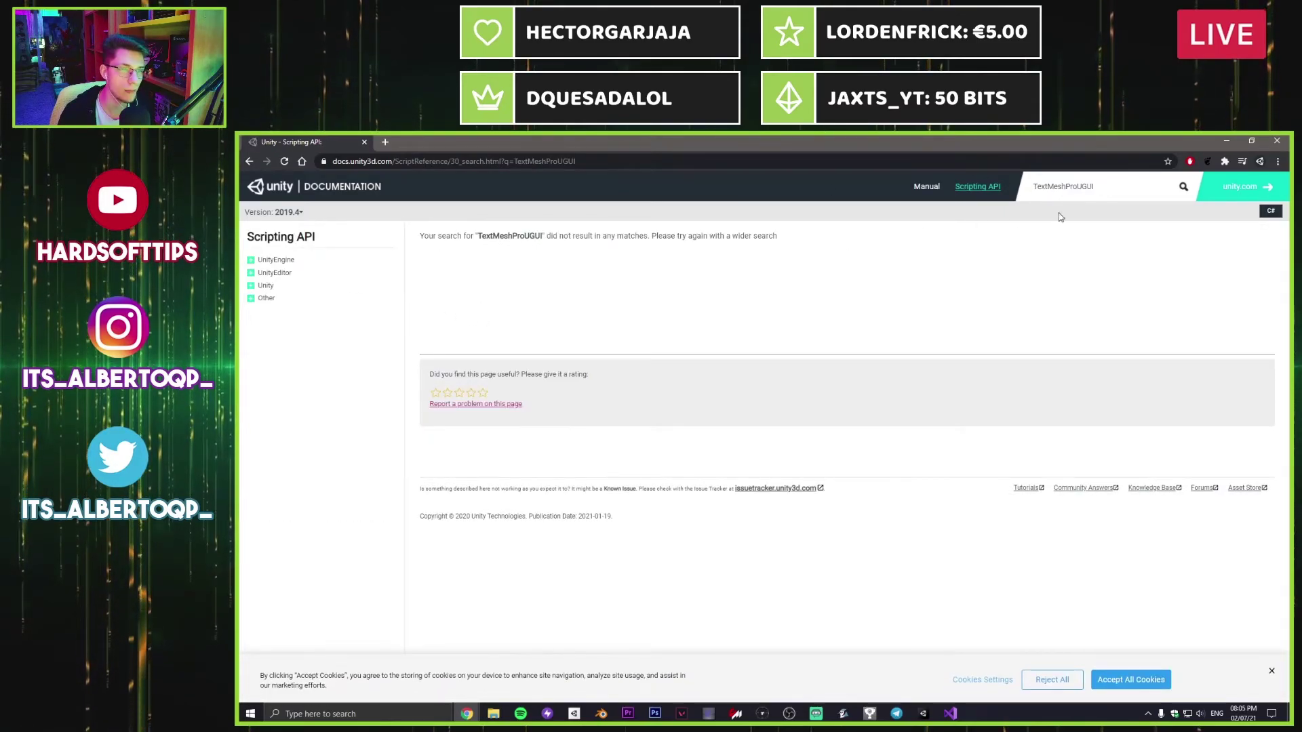
Step: Search the Scripting API for "Text mesh pro", look through the matches and open the TextMesh.alignment page
double_click(1087, 192)
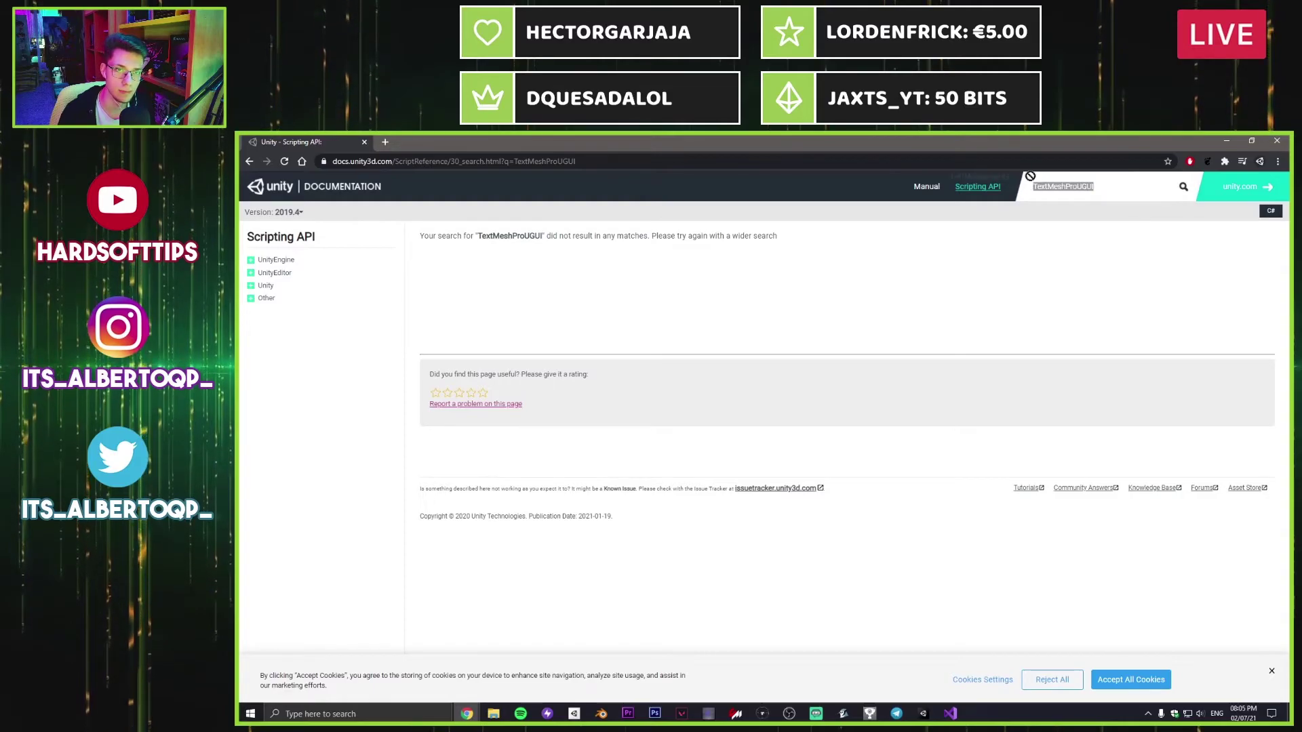
type("Text")
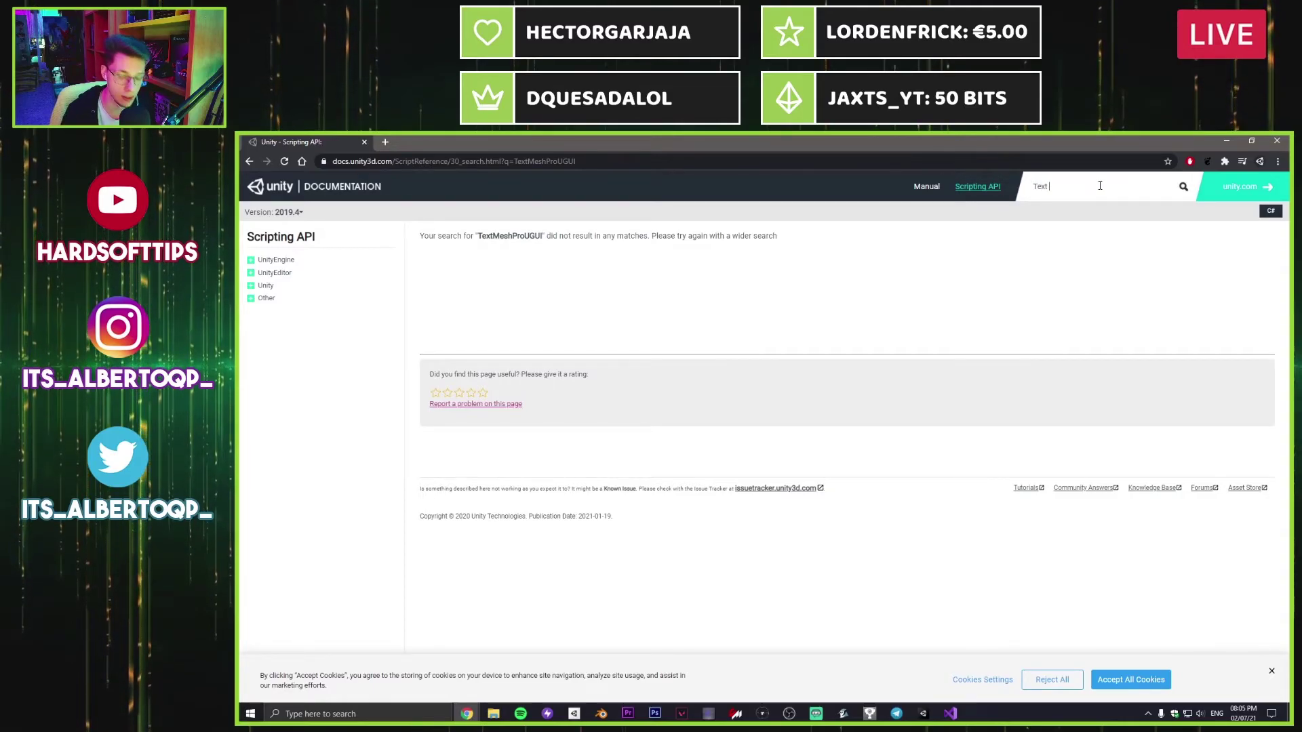
type(" mesh pro")
key("Return")
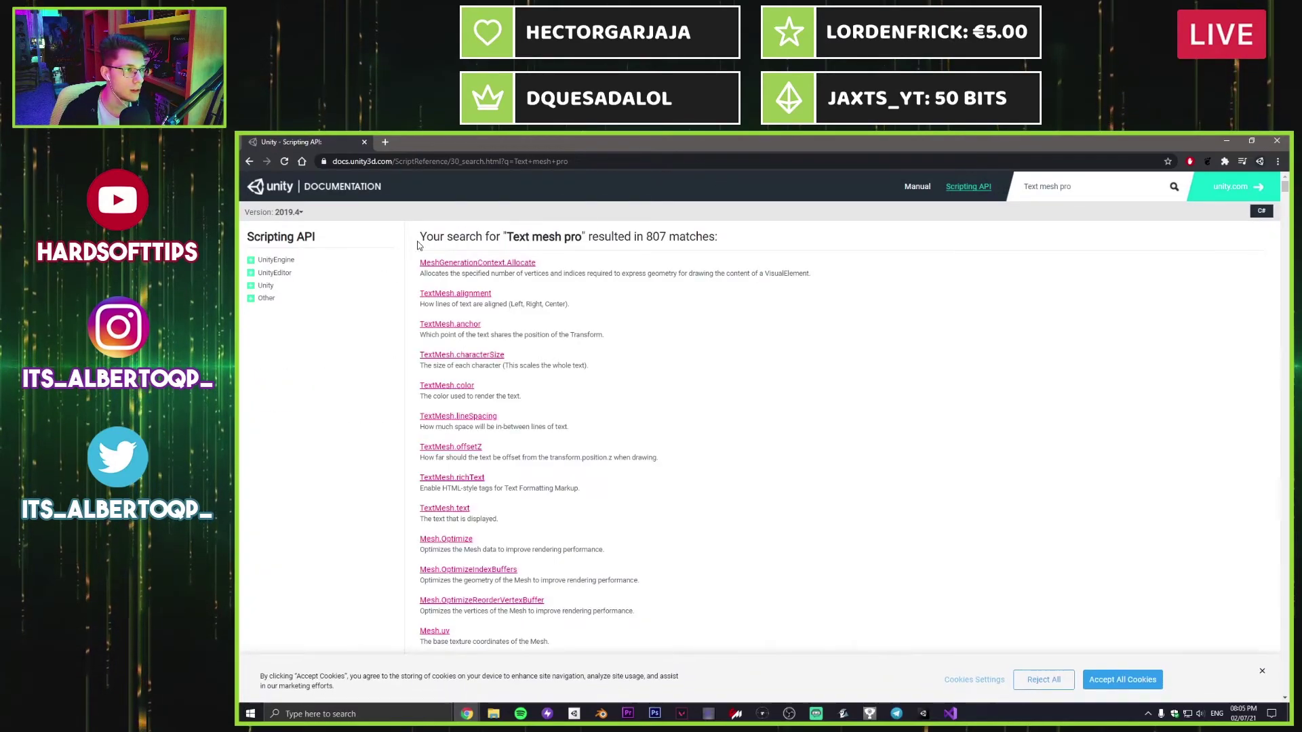
left_click(251, 262)
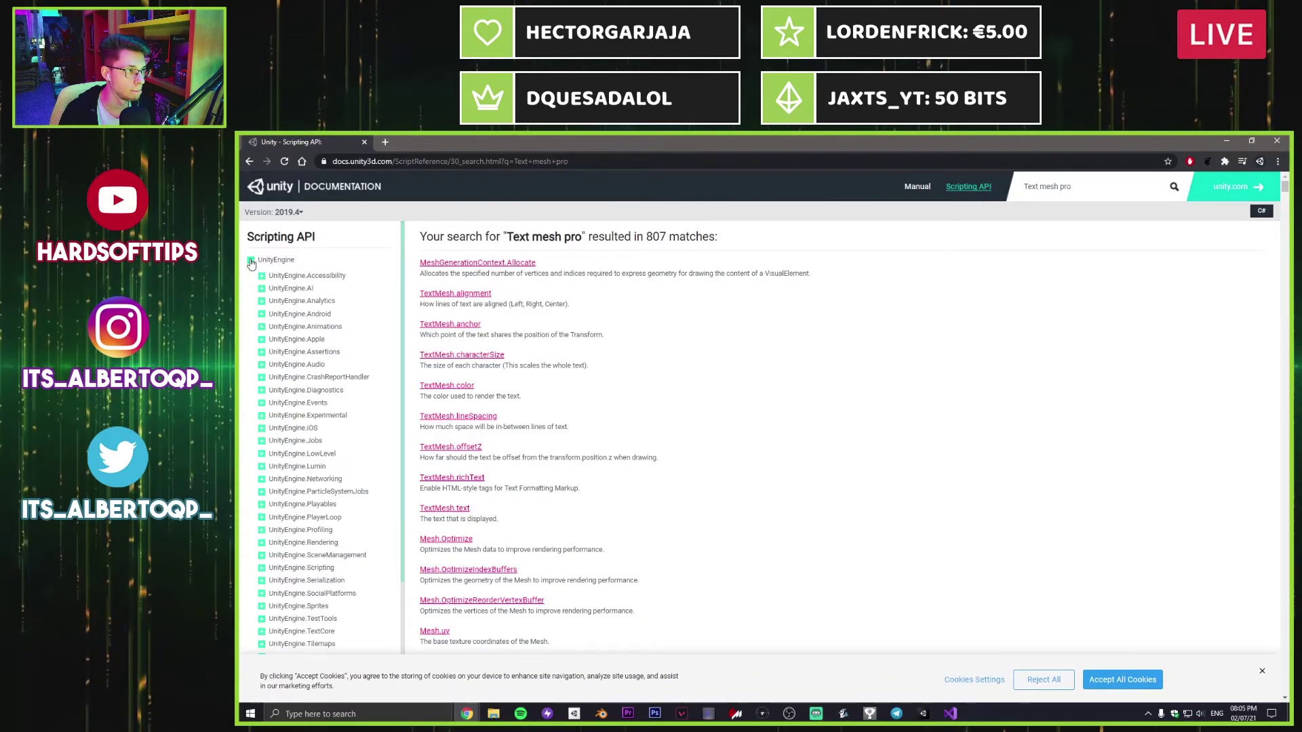
left_click(251, 261)
scroll(566, 404, "down", 3)
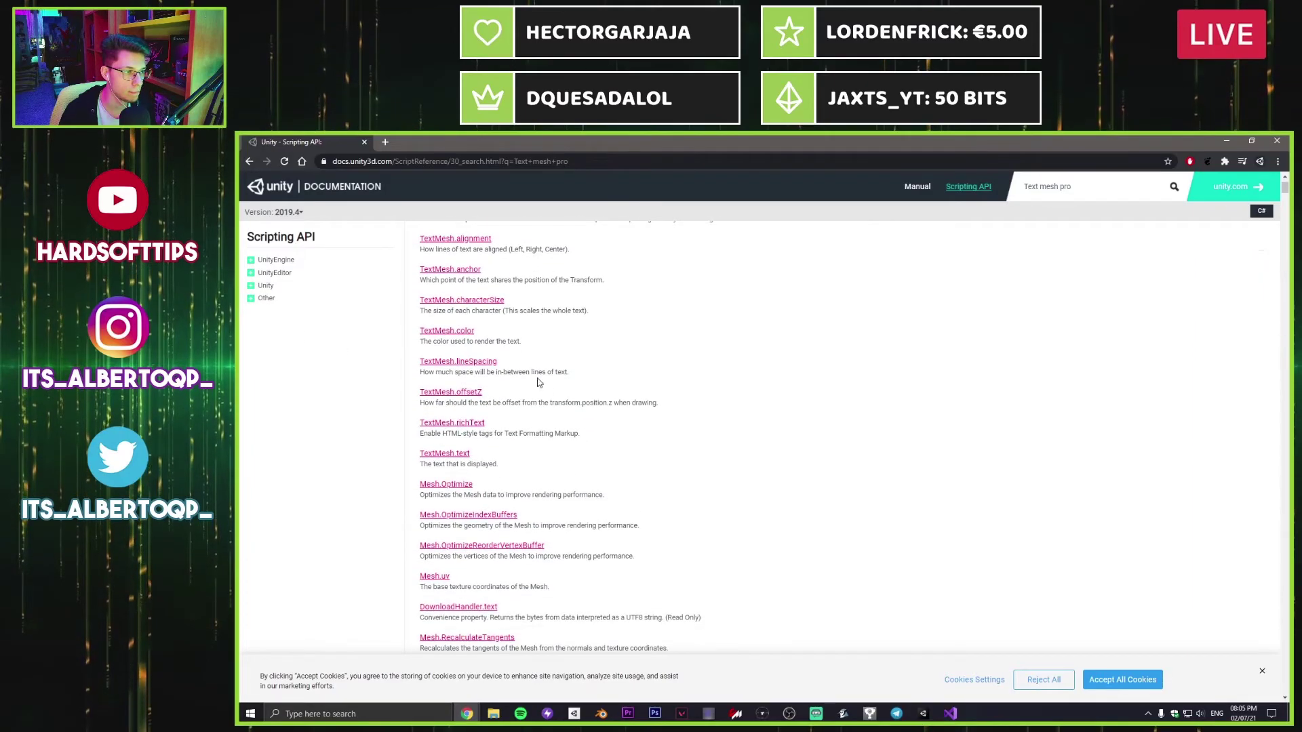
scroll(637, 417, "down", 2)
scroll(638, 415, "up", 5)
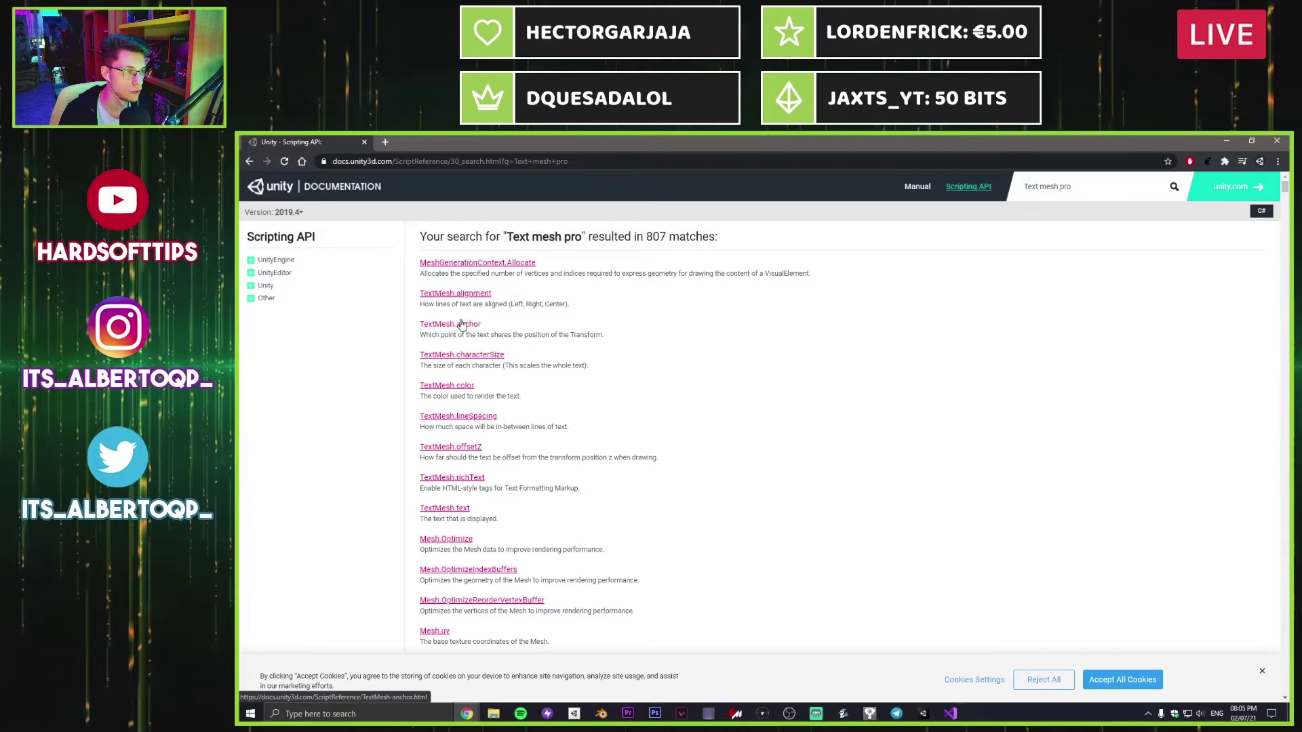
left_click(458, 293)
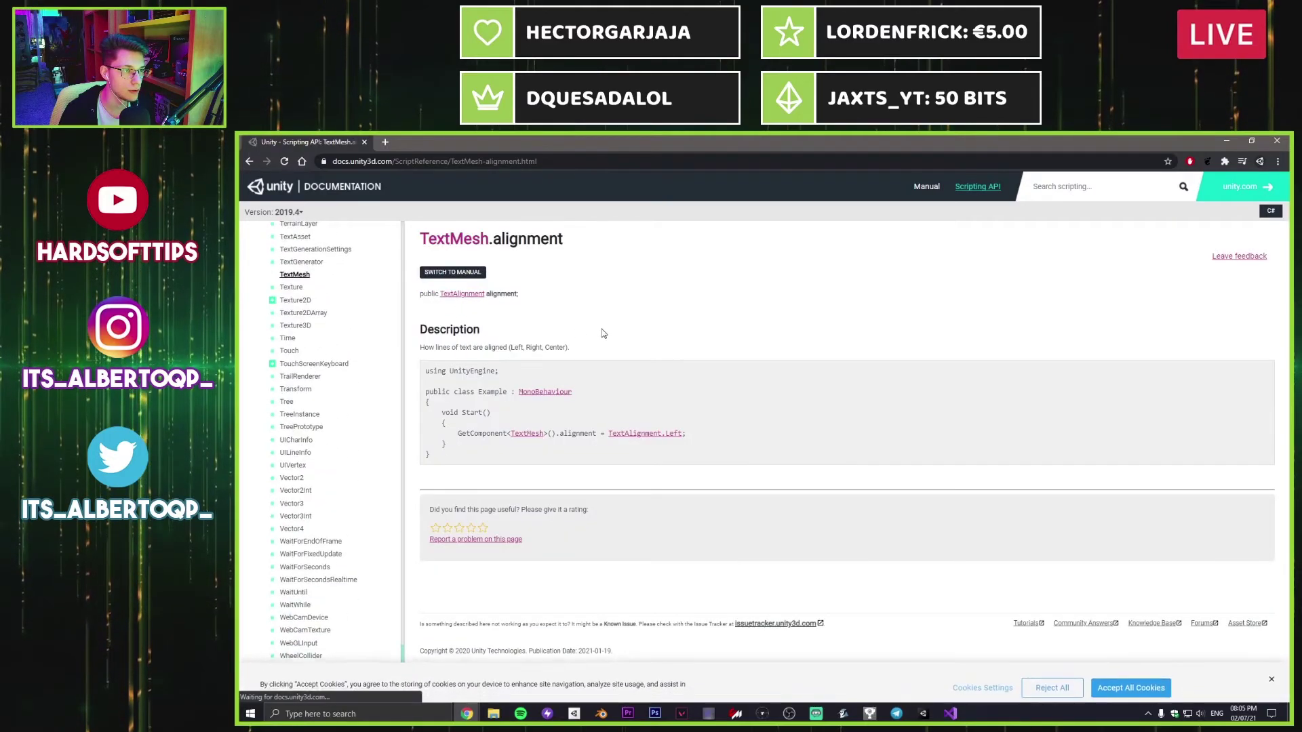
Step: Search Google for "Text mesh pro gui unity"
left_click(644, 161)
type("Text")
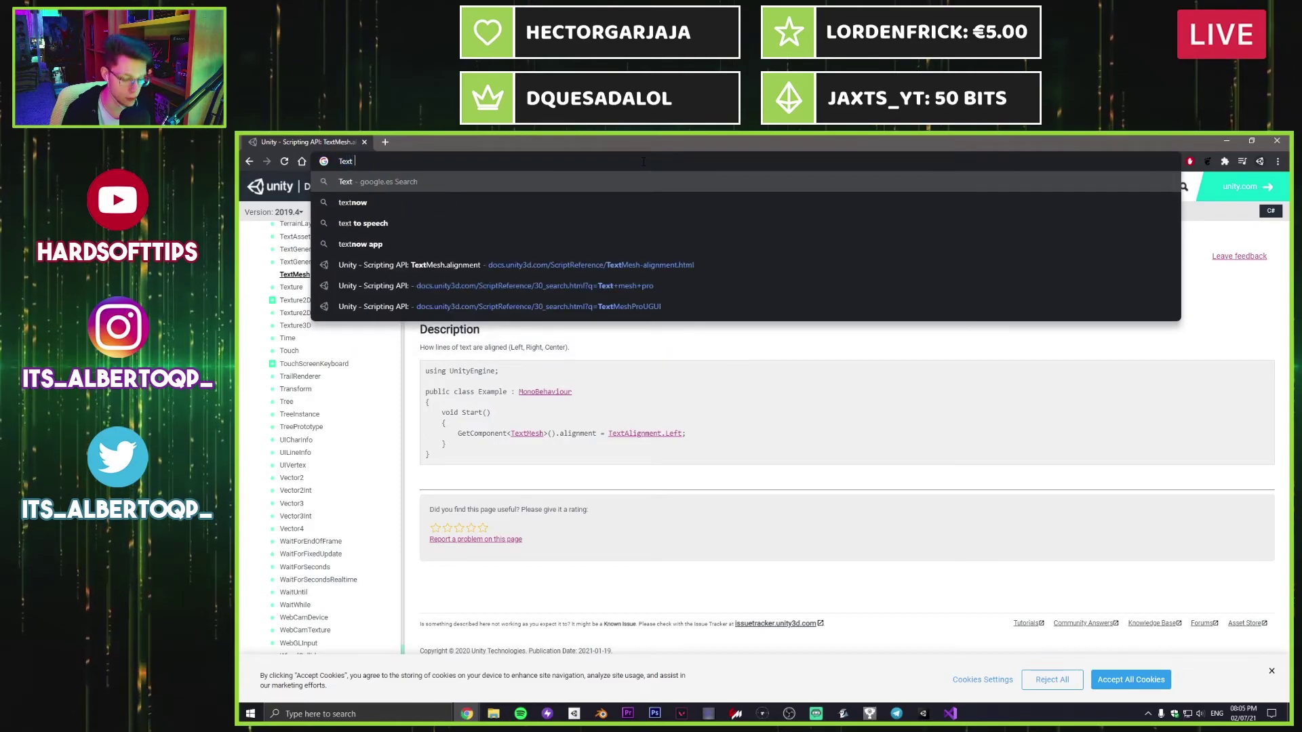
type(" p")
key("BackSpace")
type("mesh pro")
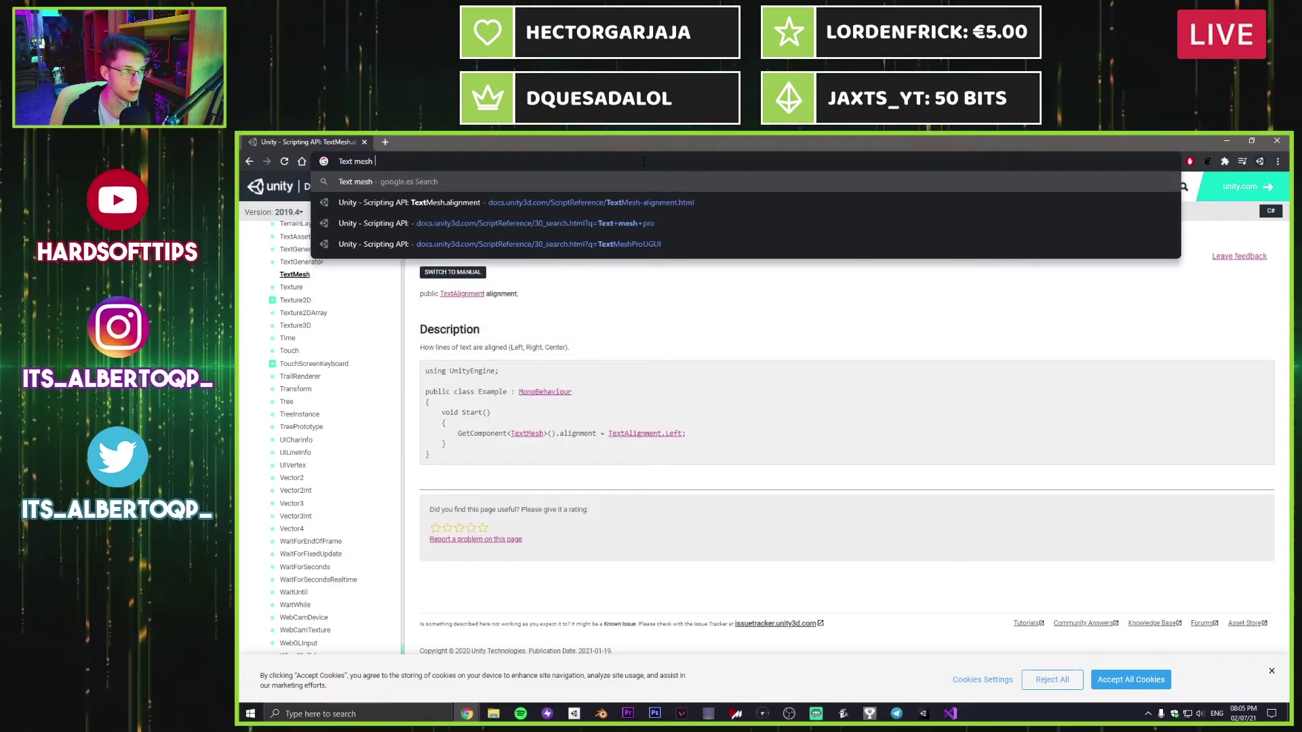
type("unity")
key("Return")
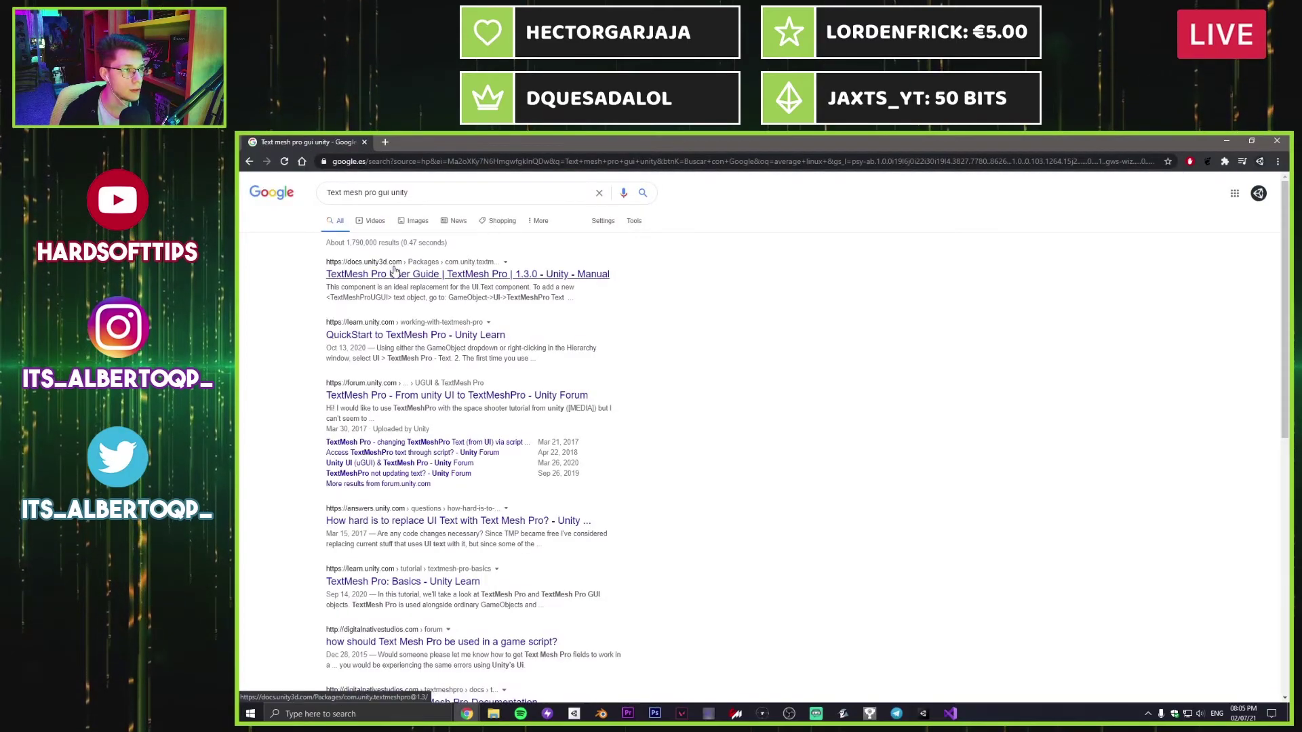
Step: Open the QuickStart to TextMesh Pro tutorial and select the TMPro namespace name in the section on accessing TextMeshPro objects in code
left_click(407, 335)
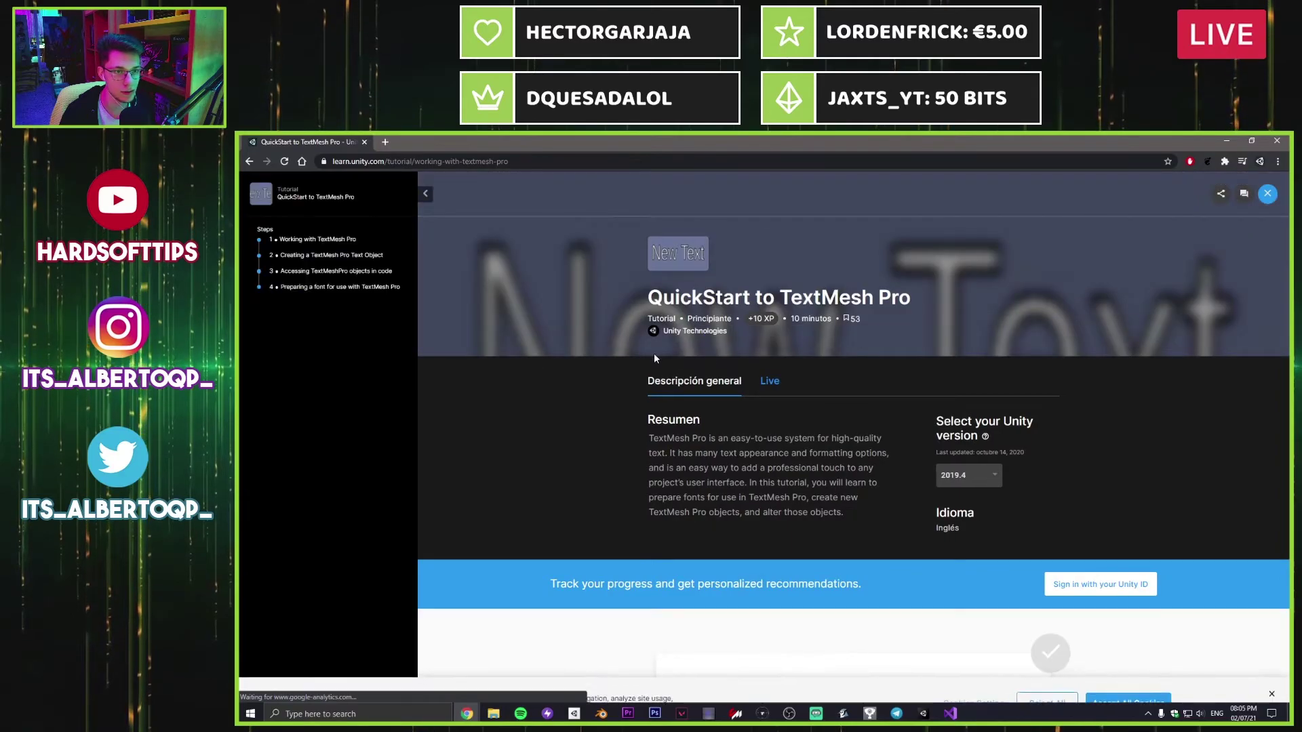
scroll(595, 371, "down", 10)
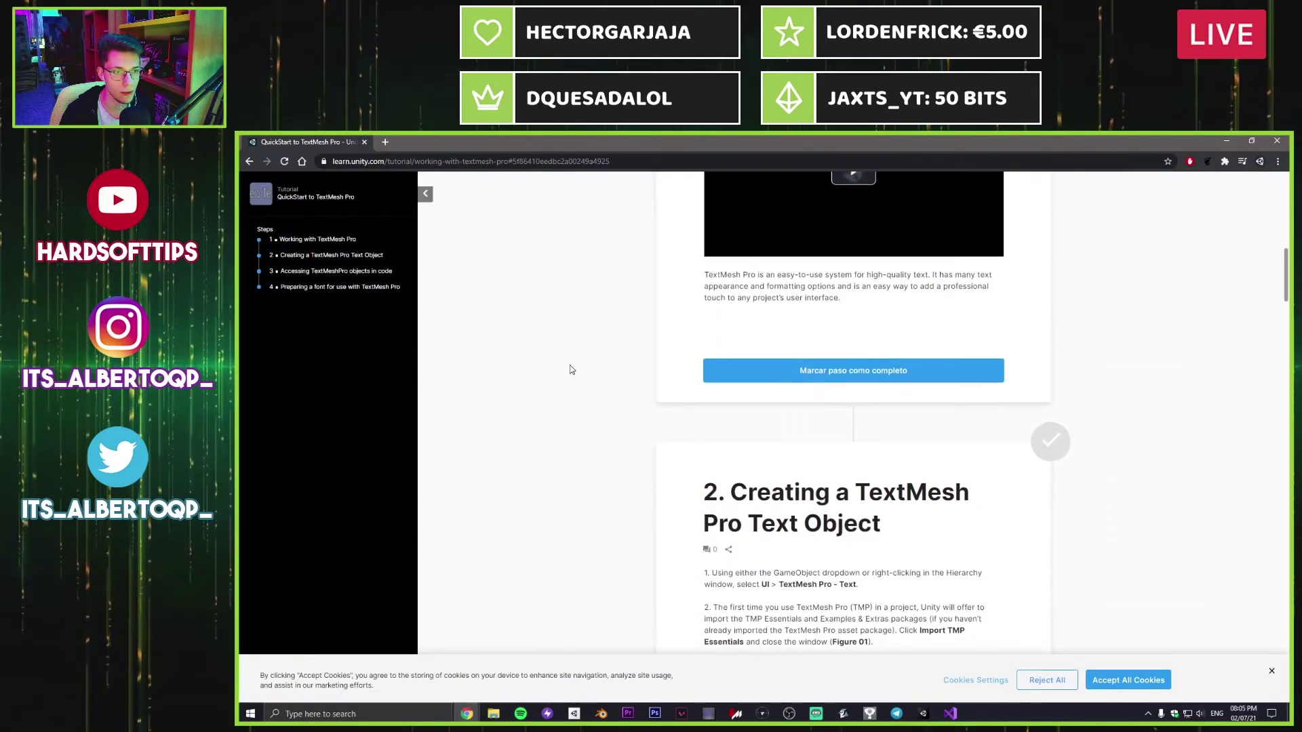
scroll(570, 366, "up", 3)
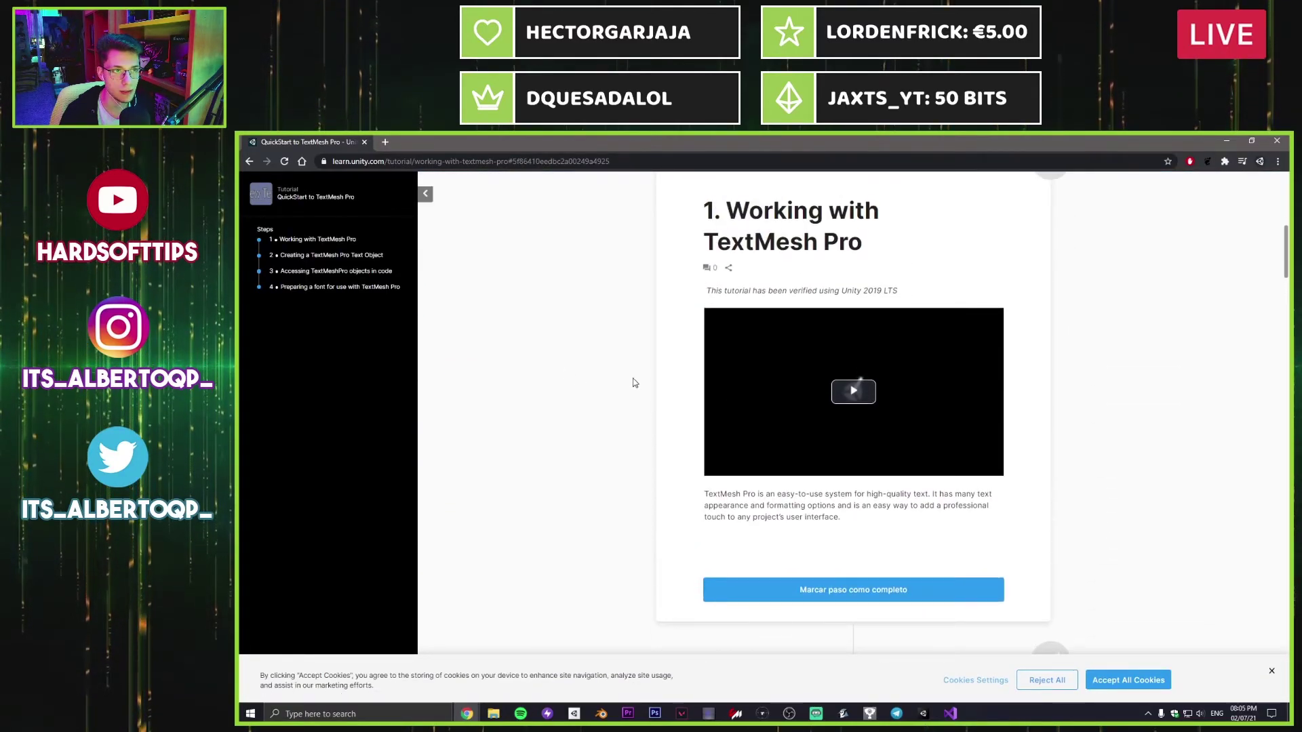
scroll(627, 383, "down", 8)
scroll(627, 386, "down", 15)
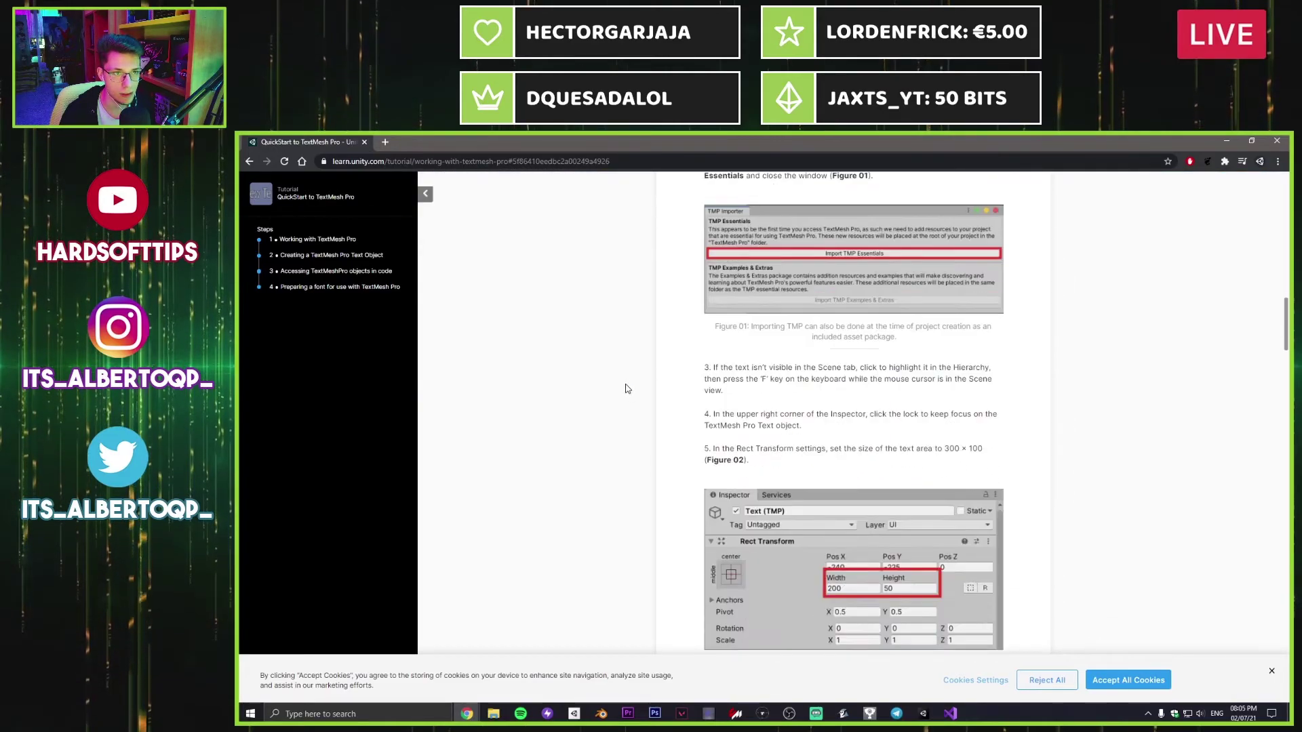
scroll(624, 398, "down", 15)
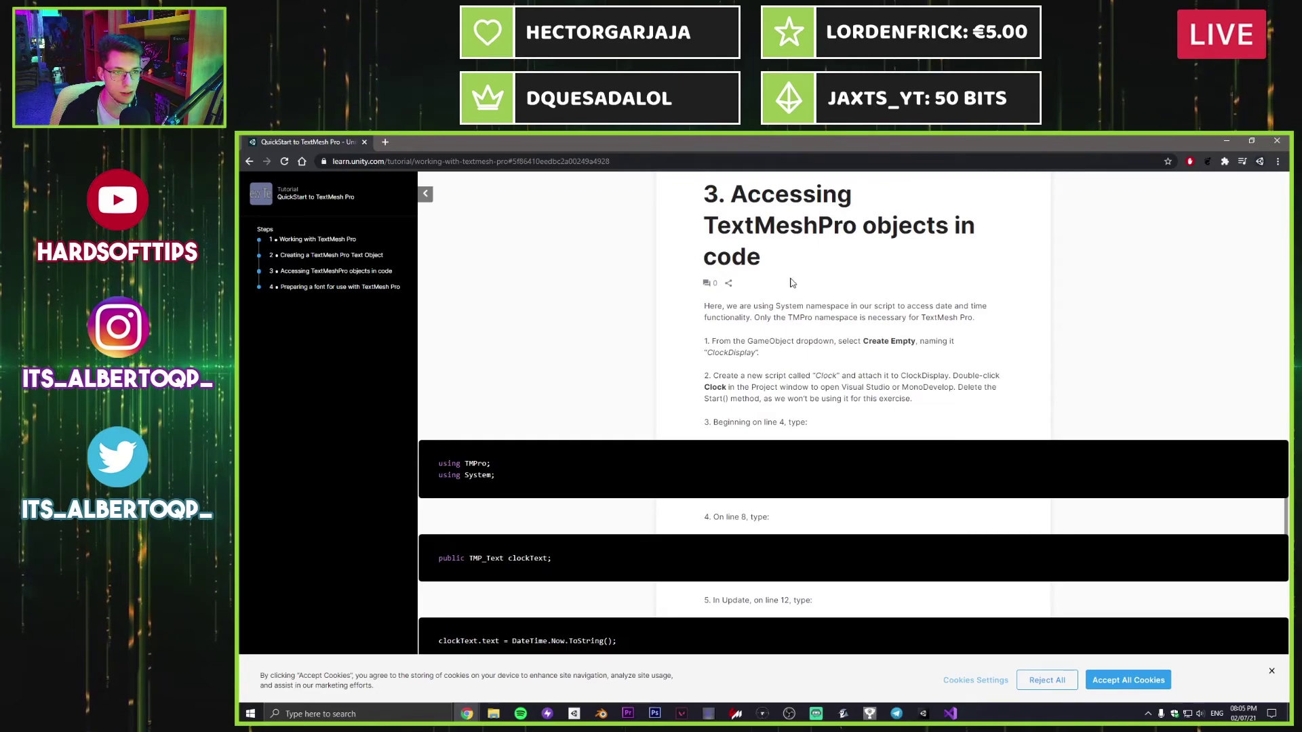
scroll(722, 350, "up", 1)
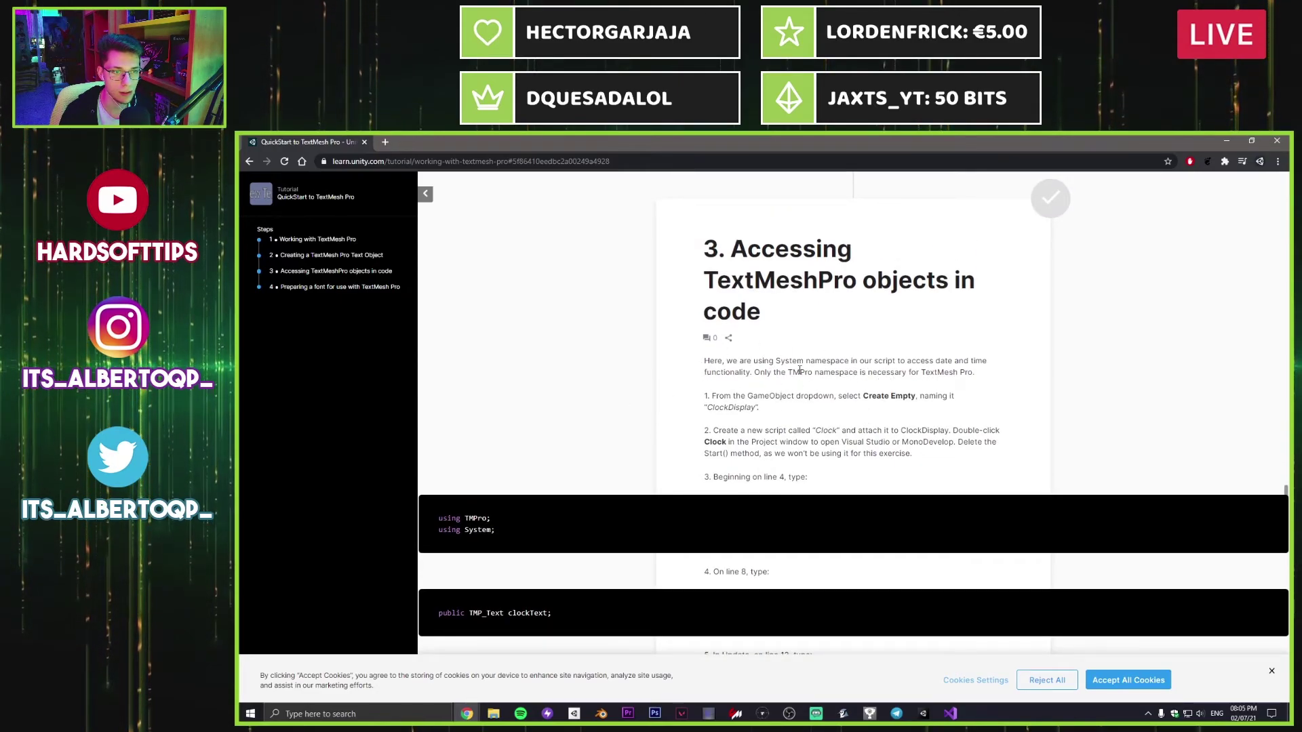
left_click_drag(788, 372, 859, 373)
left_click(790, 372)
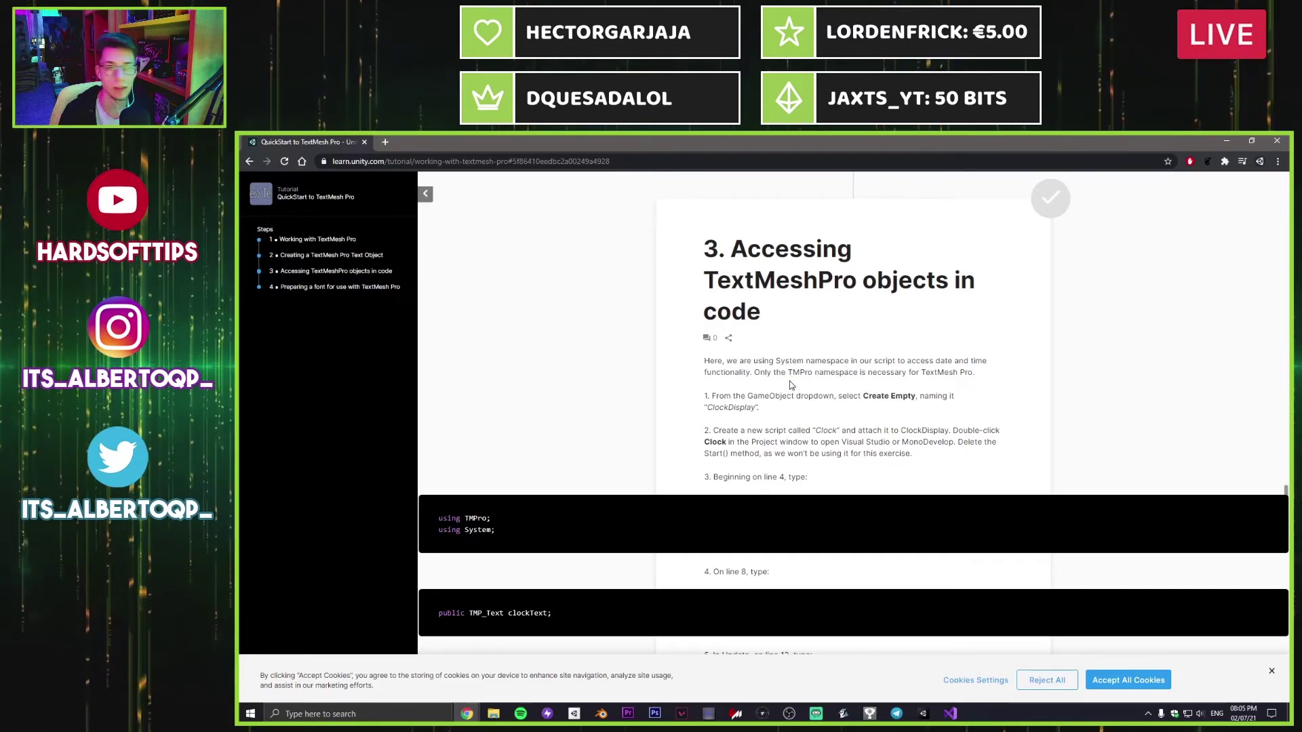
double_click(801, 372)
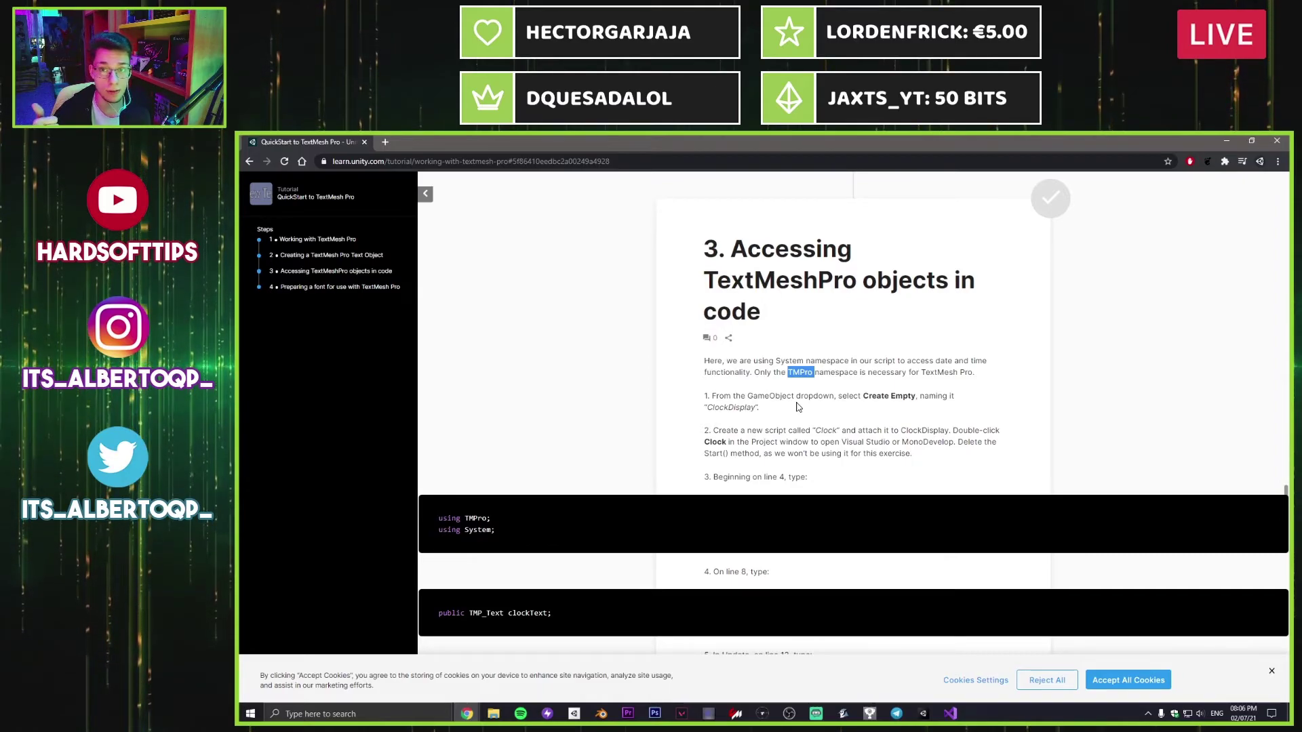
Step: Switch to Visual Studio and add the directive "using TMPro;" below "using UnityEngine;" in the PlayerMovement script, copying the namespace name from the tutorial
left_click(950, 713)
type("using")
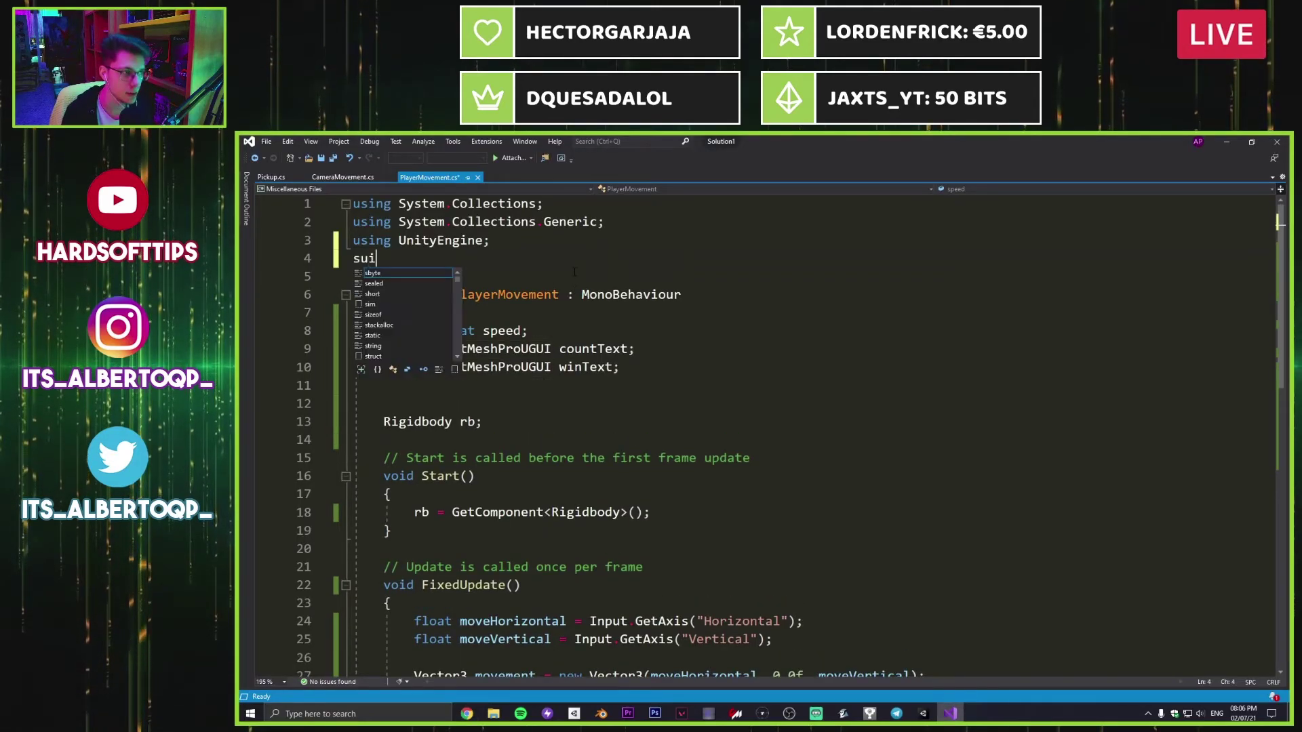
type("TextMeshProUGUI")
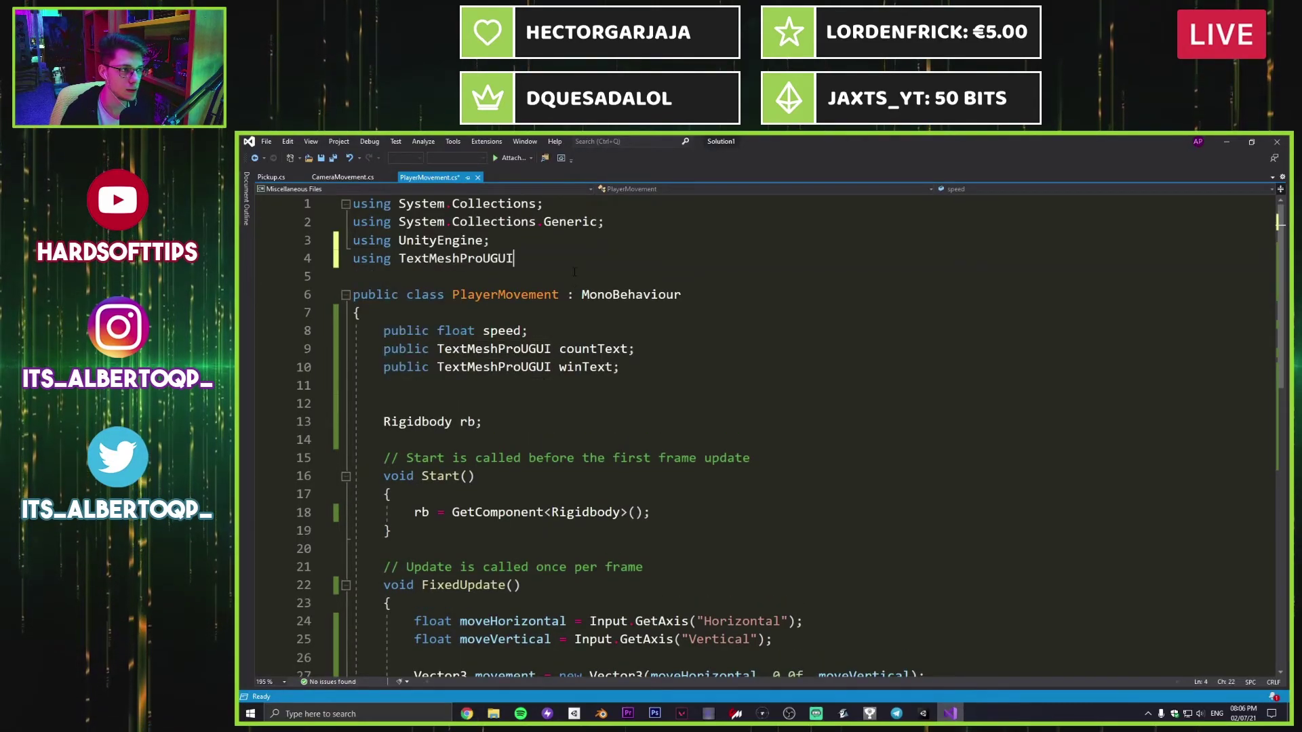
key("alt+Tab")
right_click(798, 371)
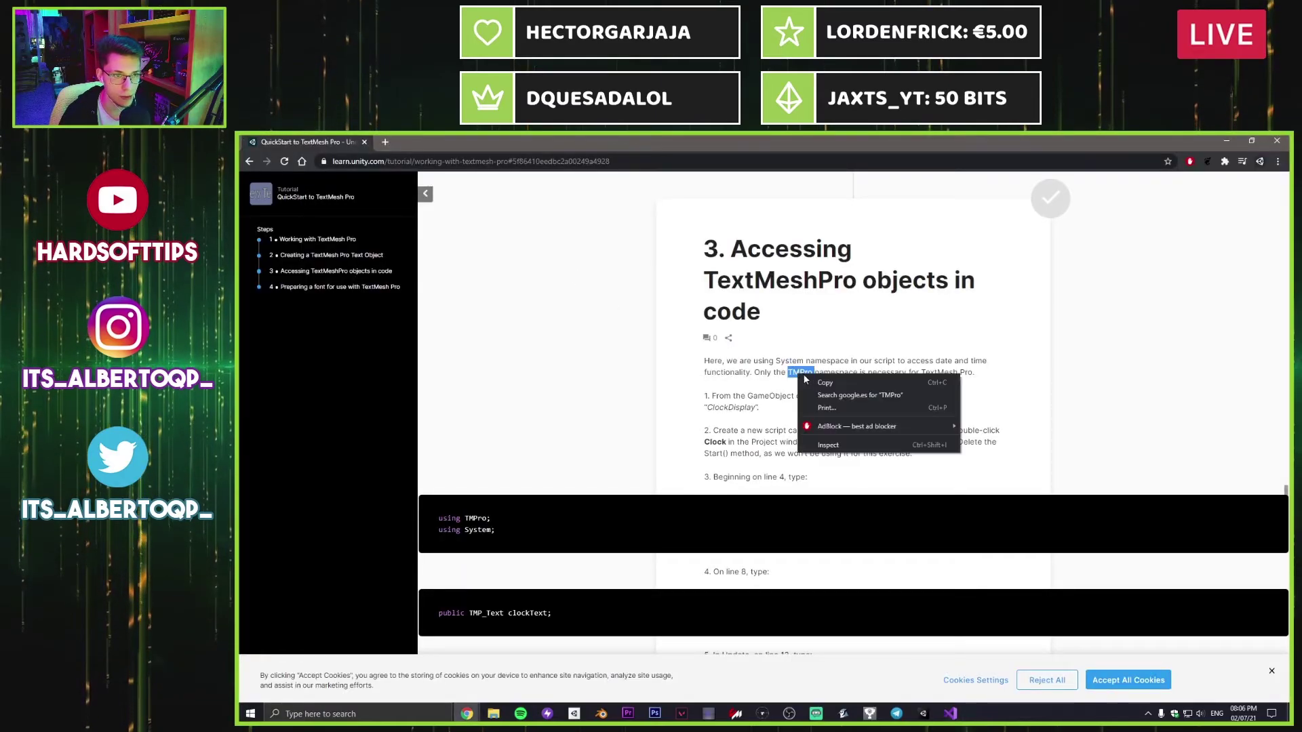
left_click(816, 383)
key("alt+Tab")
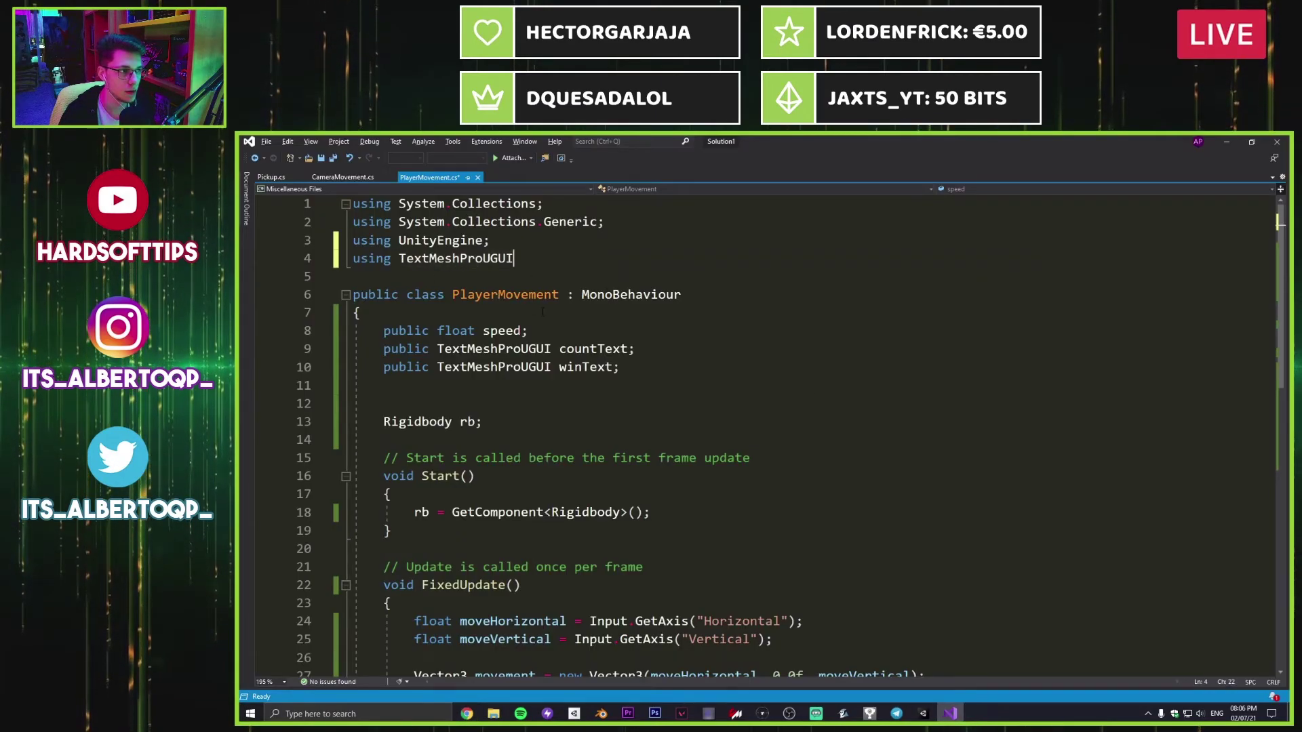
key("alt+Tab")
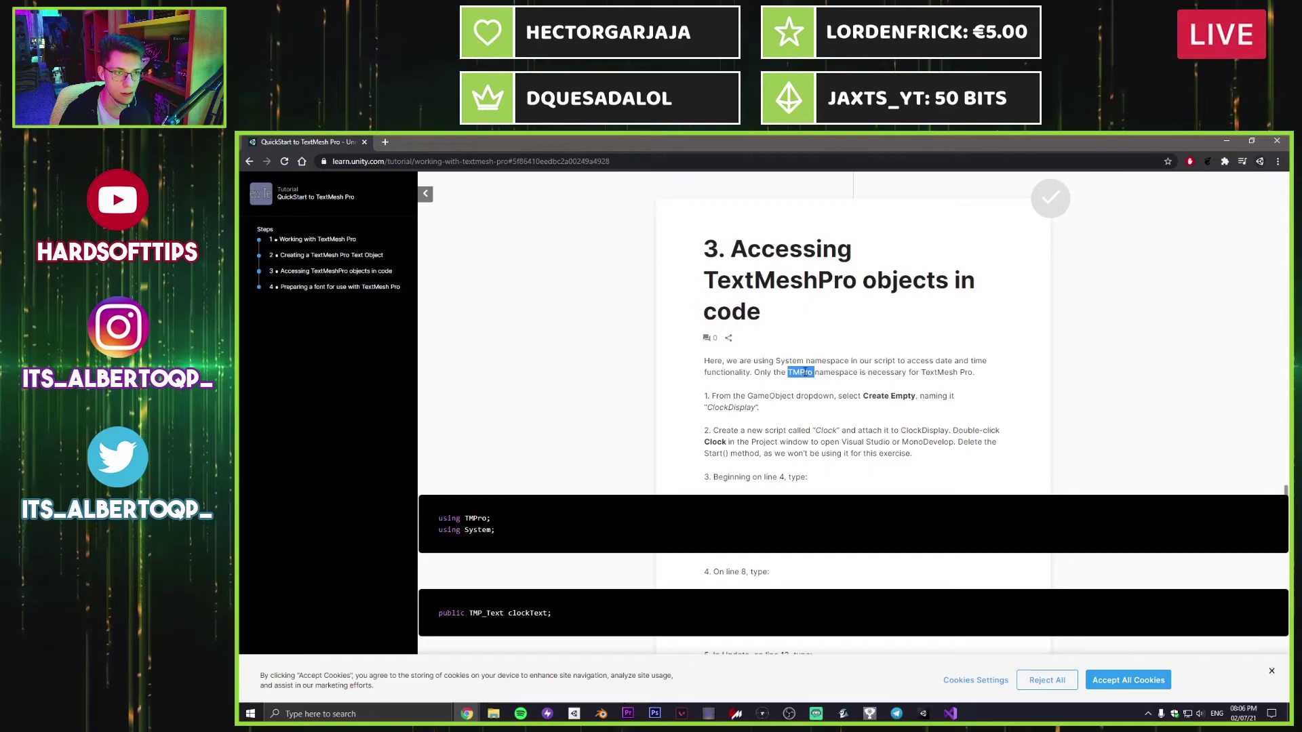
key("alt+Tab")
key("shift+End")
type("TMPro;")
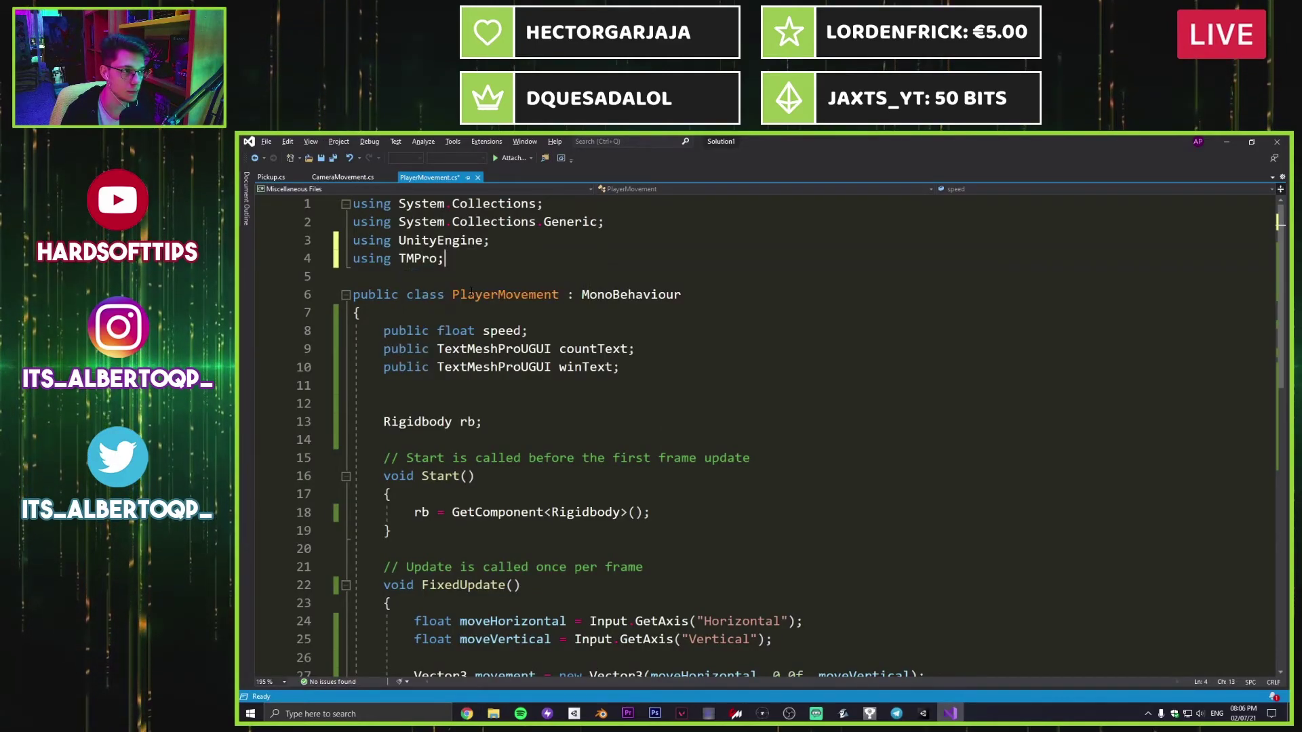
Step: Check the Unity Console for compile errors and reread the tutorial section on accessing TextMeshPro objects in code
left_click(1225, 142)
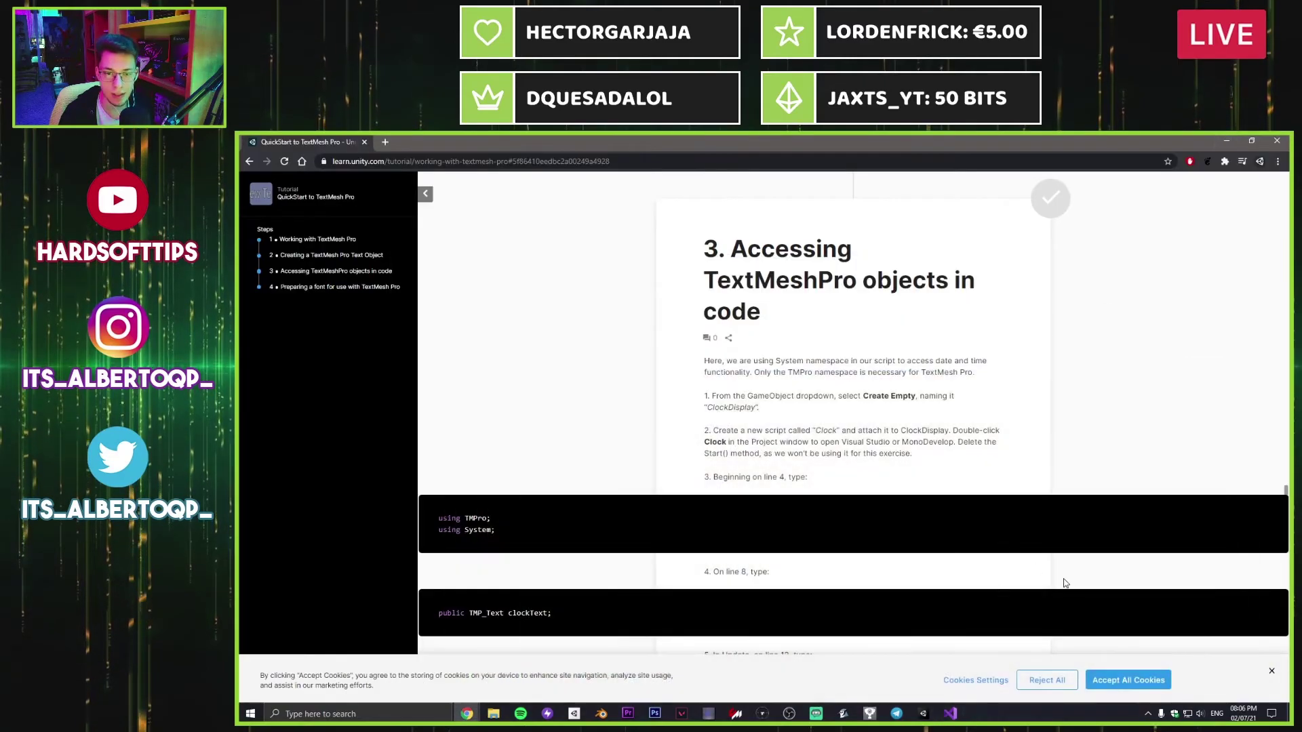
left_click(924, 713)
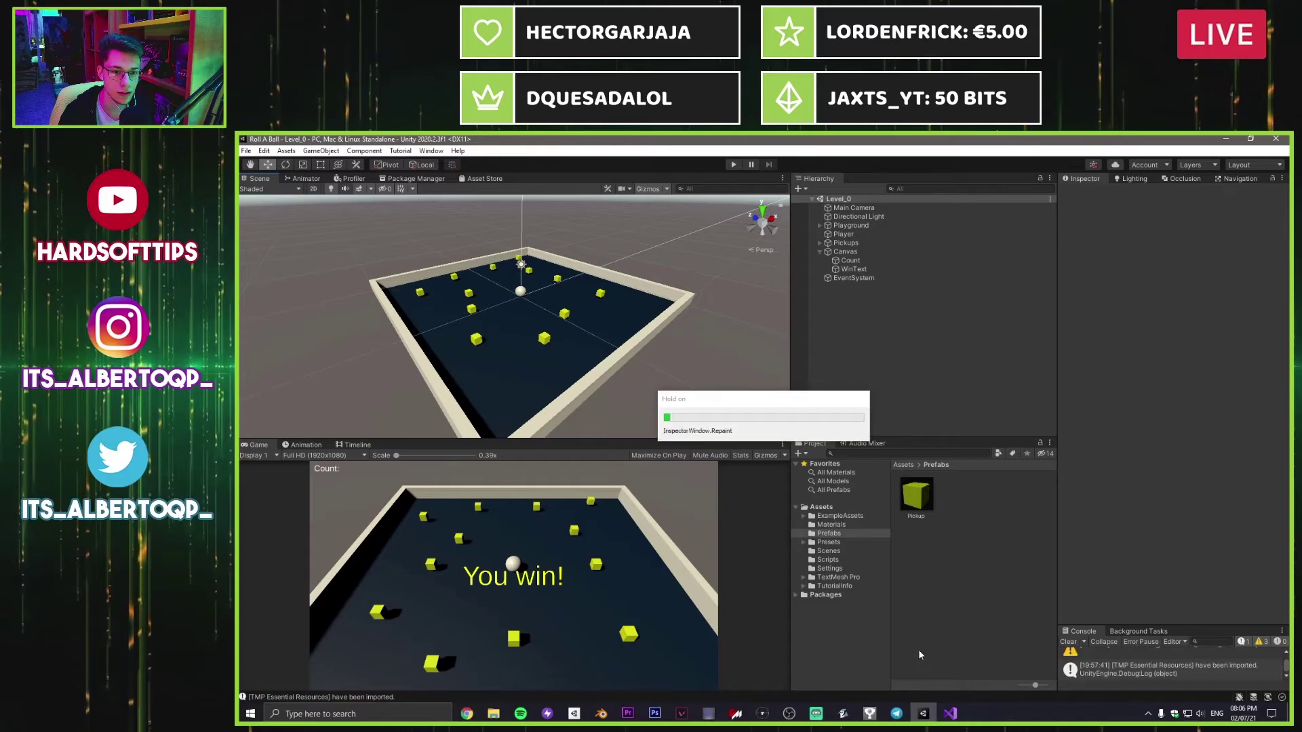
left_click(1152, 664)
scroll(1152, 665, "down", 2)
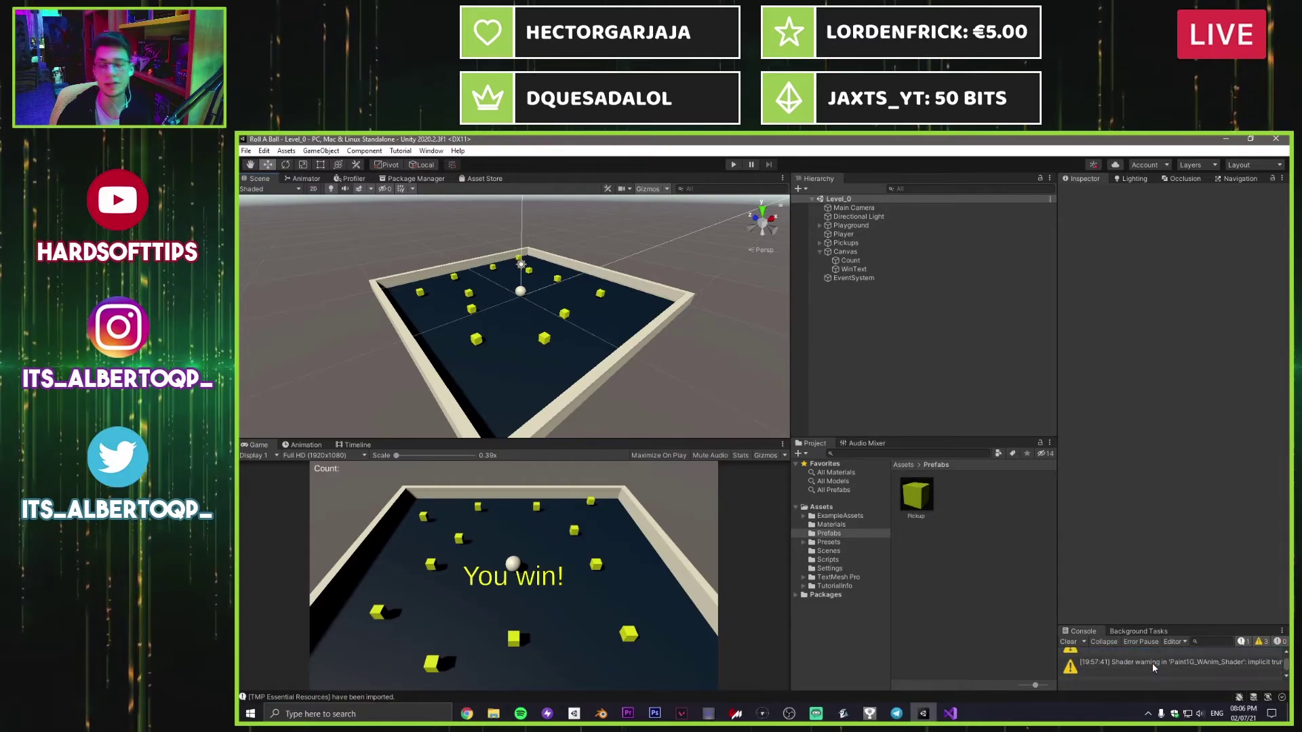
left_click(468, 718)
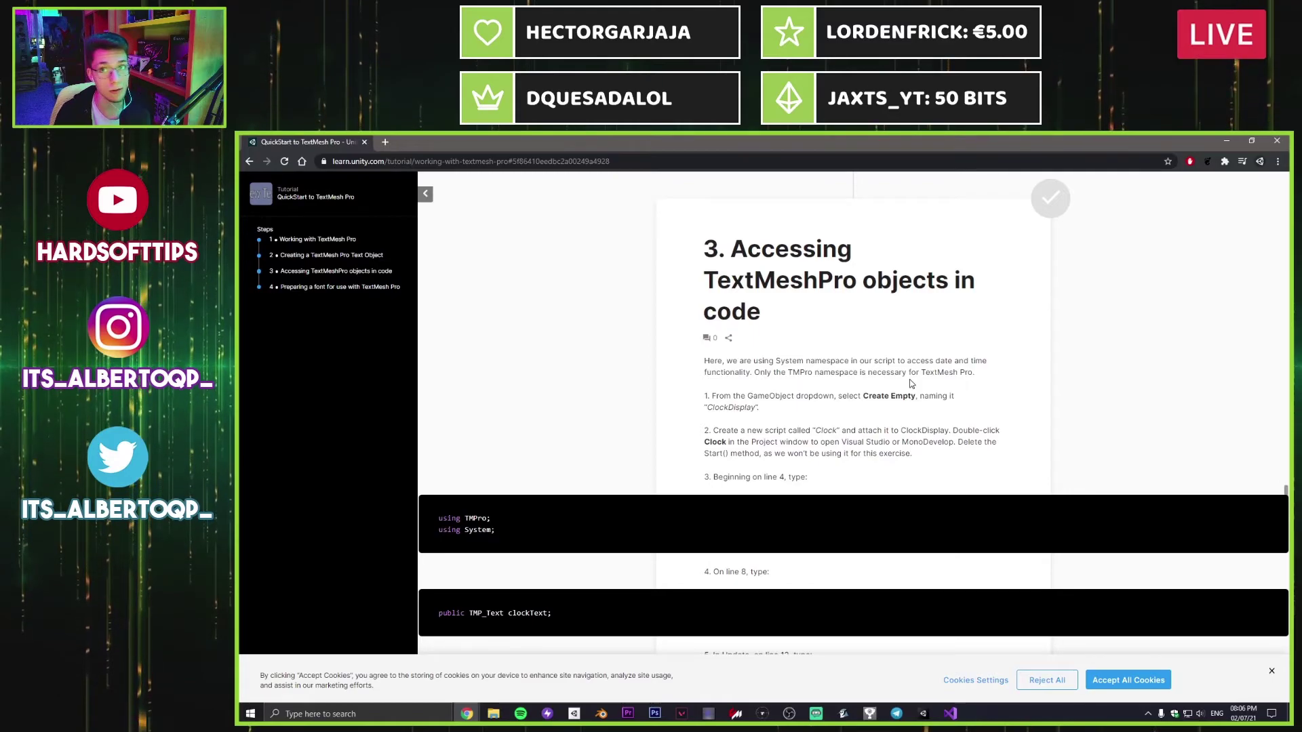
scroll(813, 412, "up", 2)
scroll(814, 413, "down", 2)
left_click(1225, 141)
Step: Return to Visual Studio and delete the extra blank line above the Rigidbody rb declaration
left_click(950, 713)
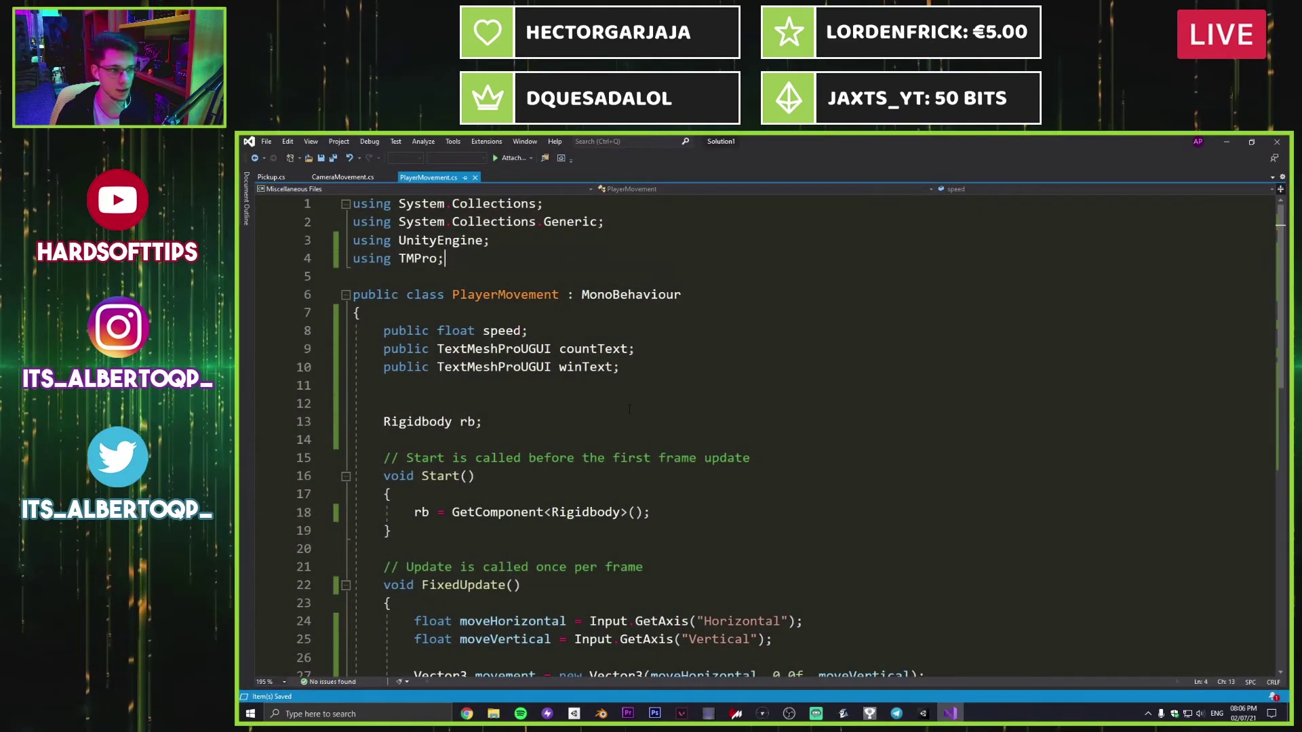
left_click_drag(494, 409, 284, 392)
key("BackSpace")
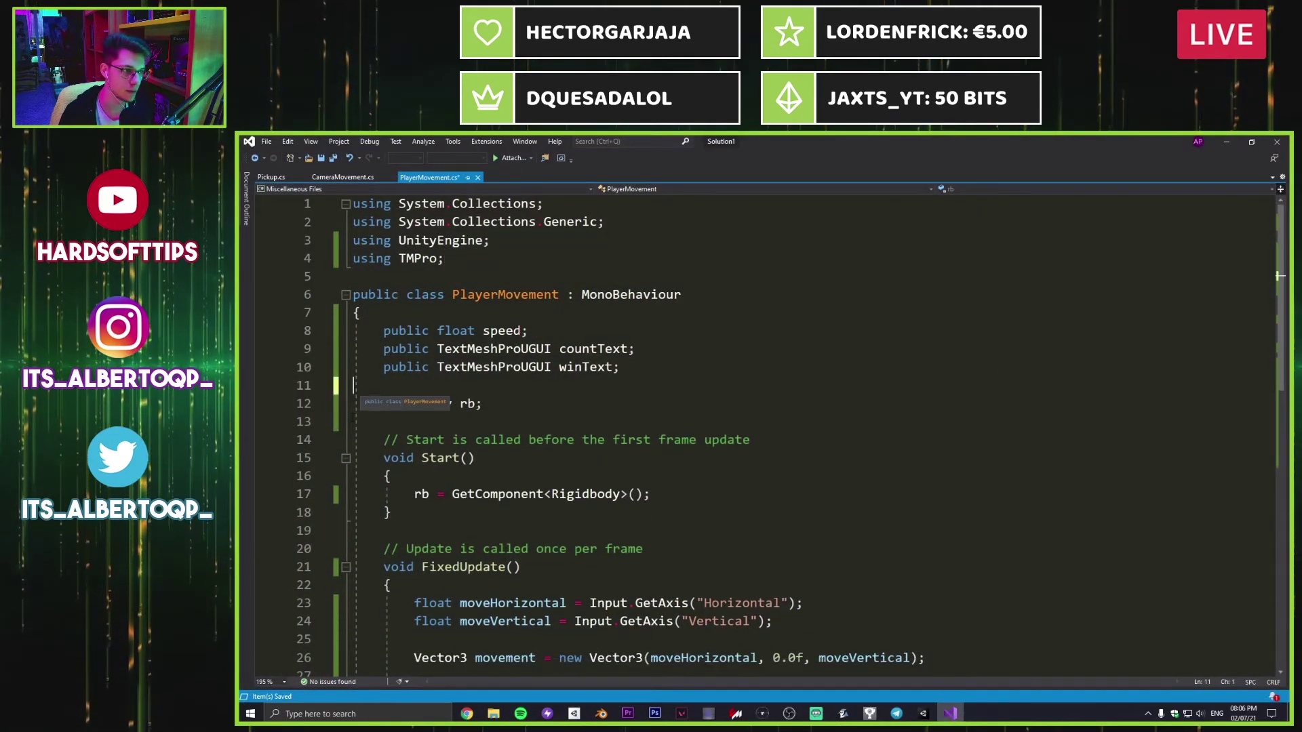
Step: Declare "public int count;" directly below the speed variable and save the script
scroll(522, 458, "down", 2)
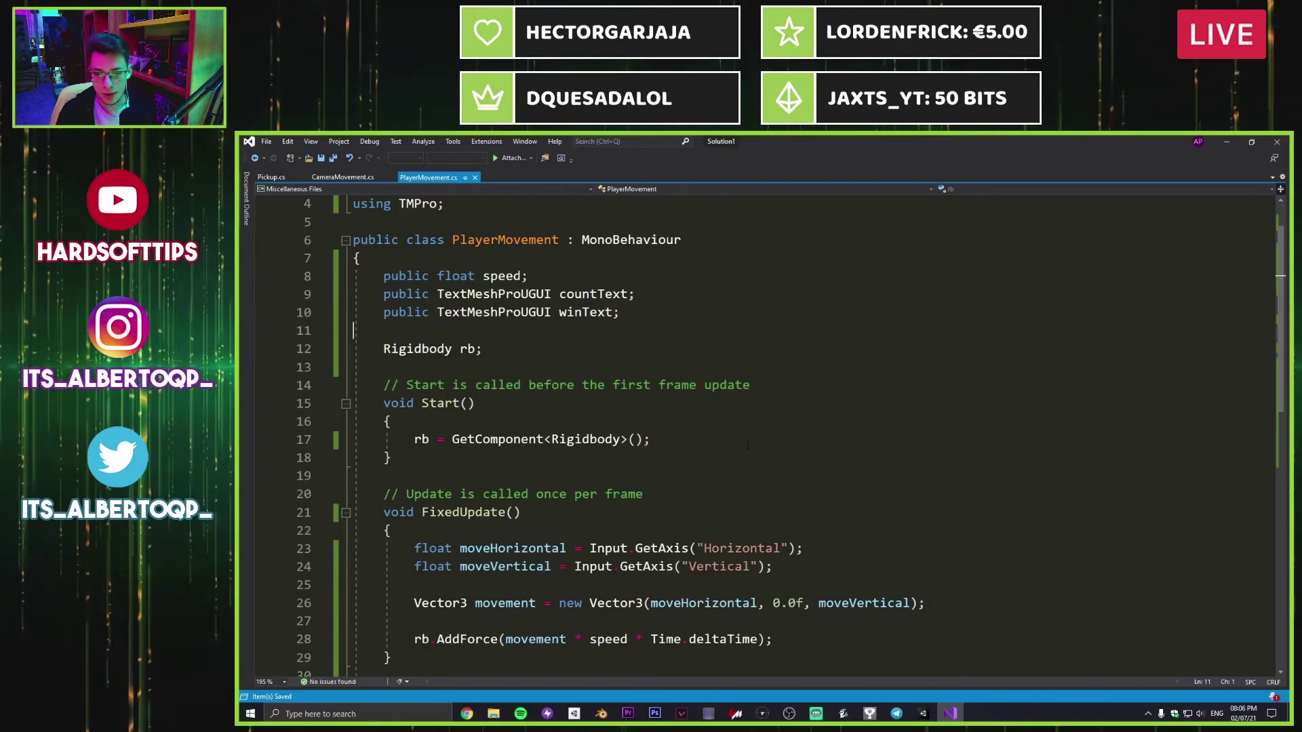
scroll(587, 282, "up", 1)
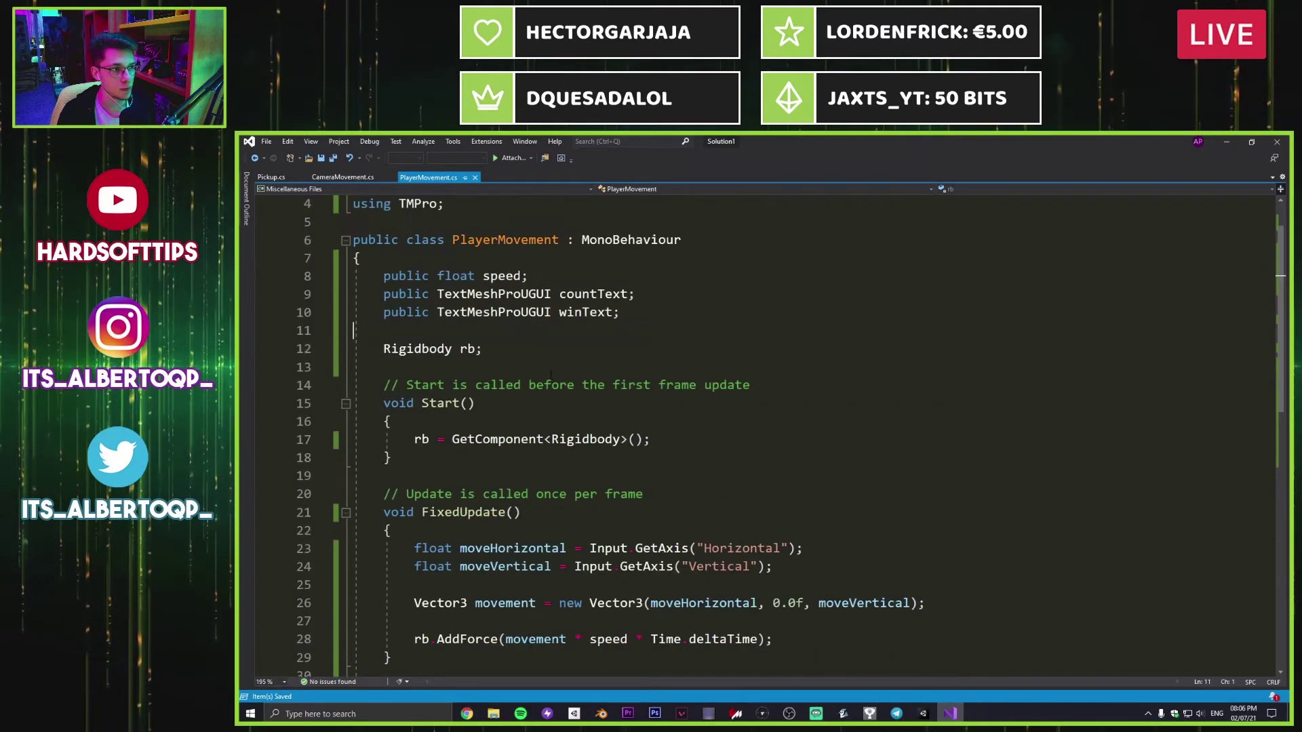
scroll(627, 334, "up", 1)
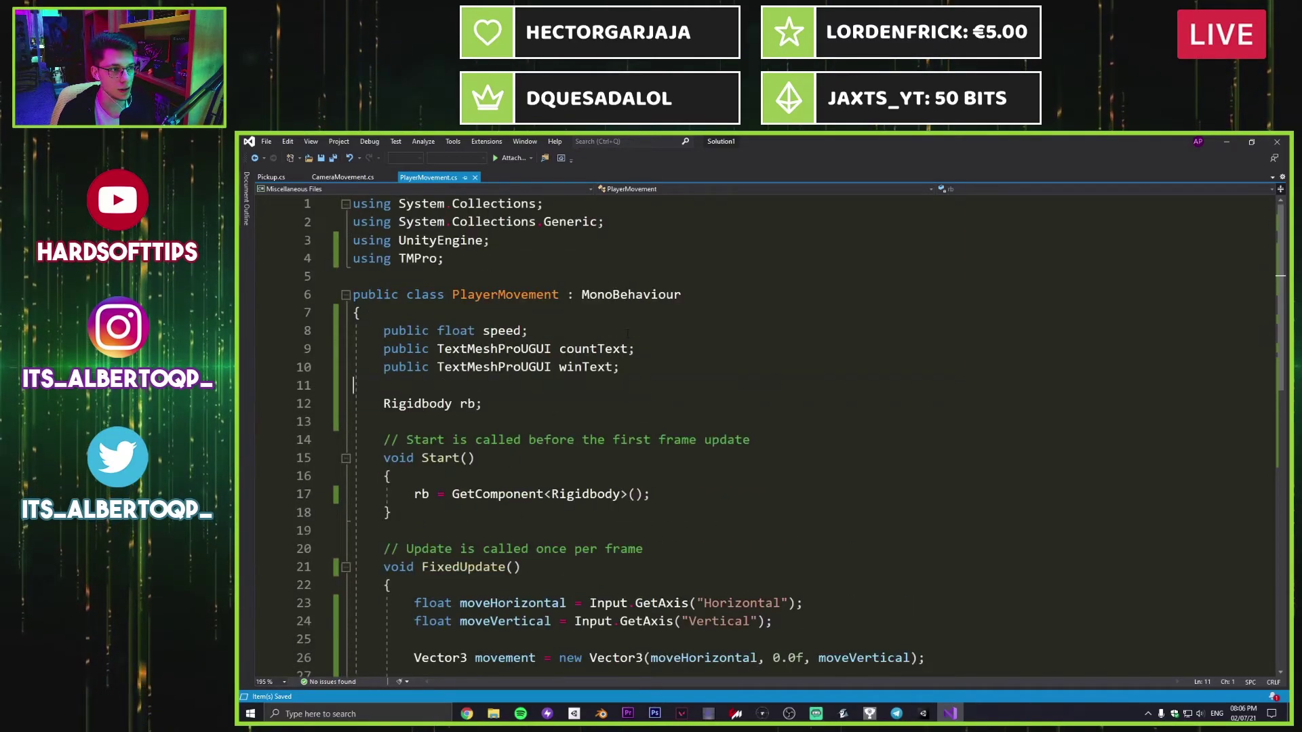
left_click(545, 332)
key("Return")
type("'publi")
key("BackSpace")
key("BackSpace")
key("BackSpace")
key("BackSpace")
key("BackSpace")
key("BackSpace")
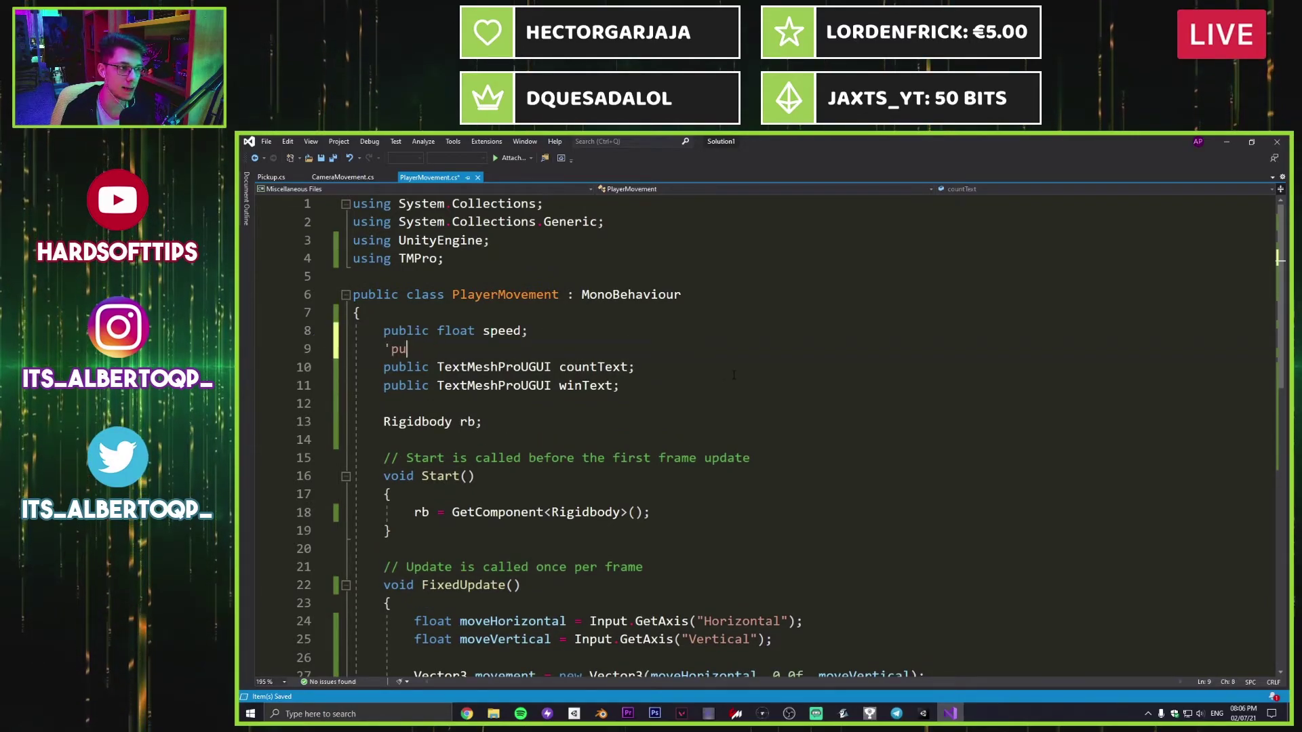
type("public")
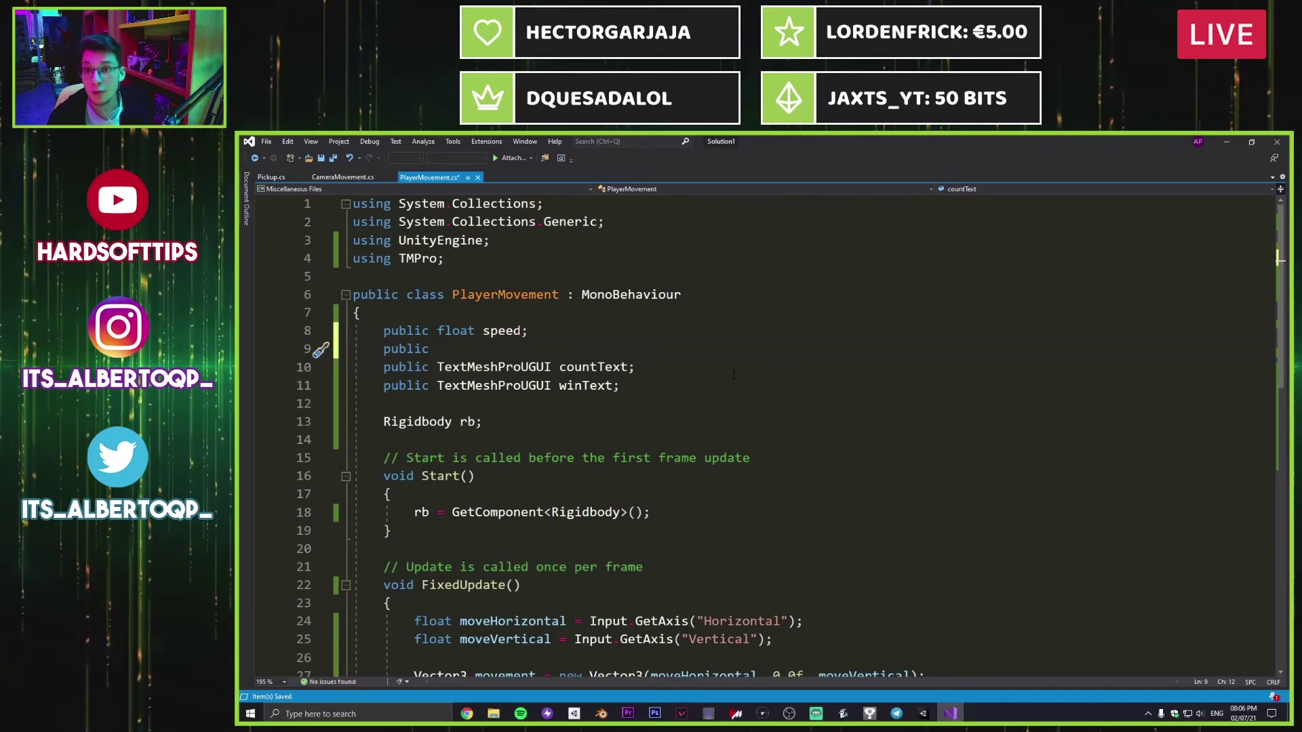
type("int ")
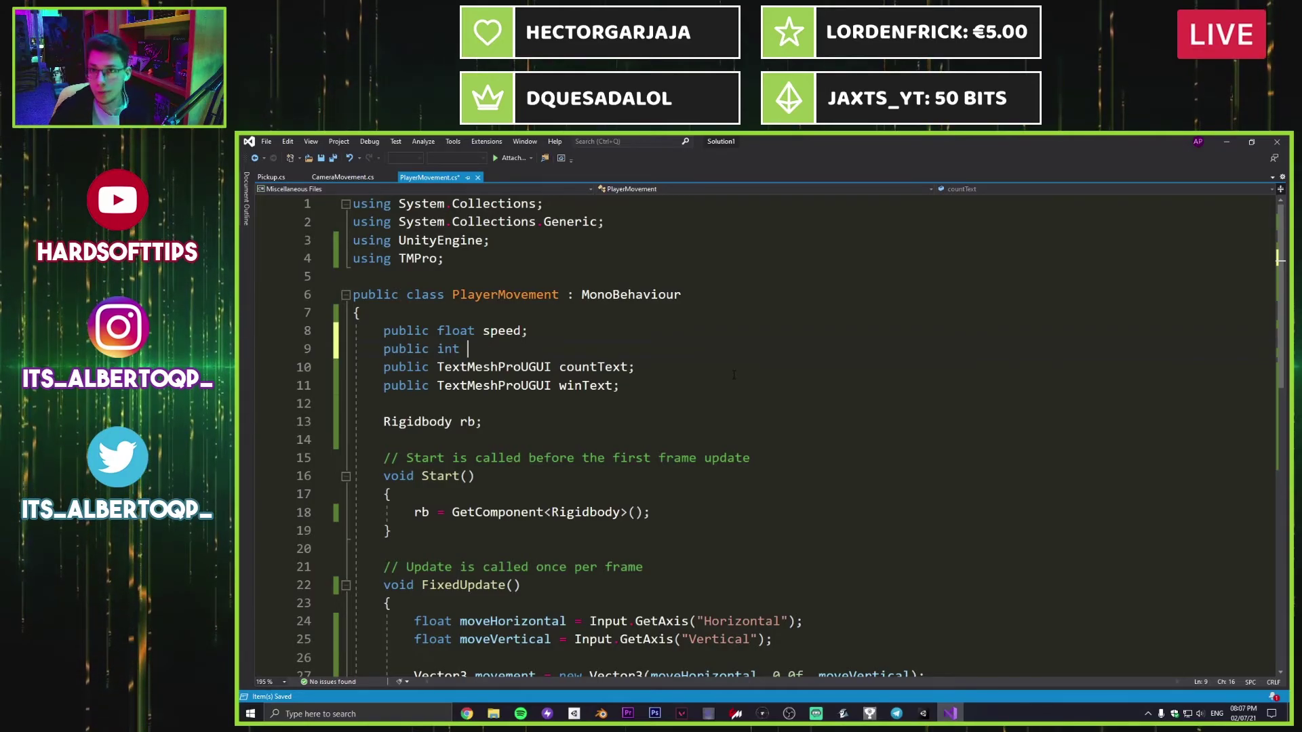
type("count;")
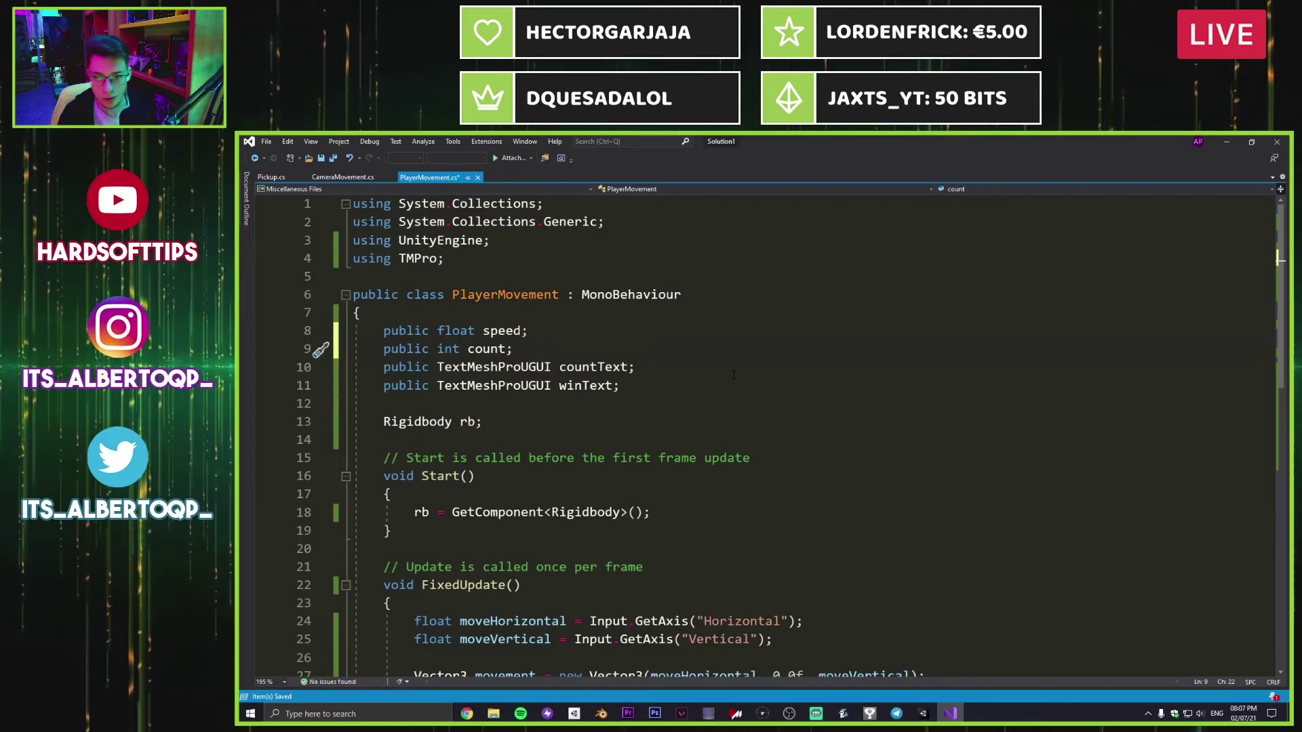
key("ctrl+s")
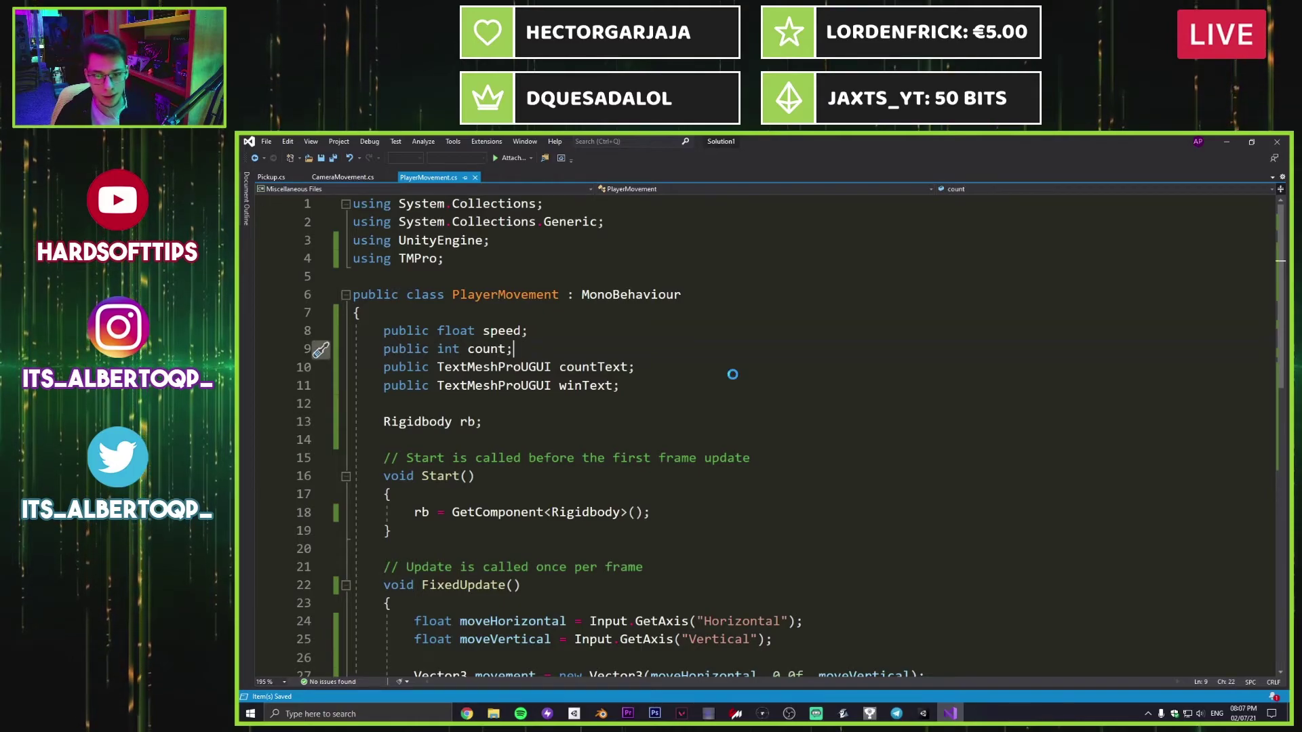
Step: Remove the public modifier from the count variable's declaration
double_click(406, 348)
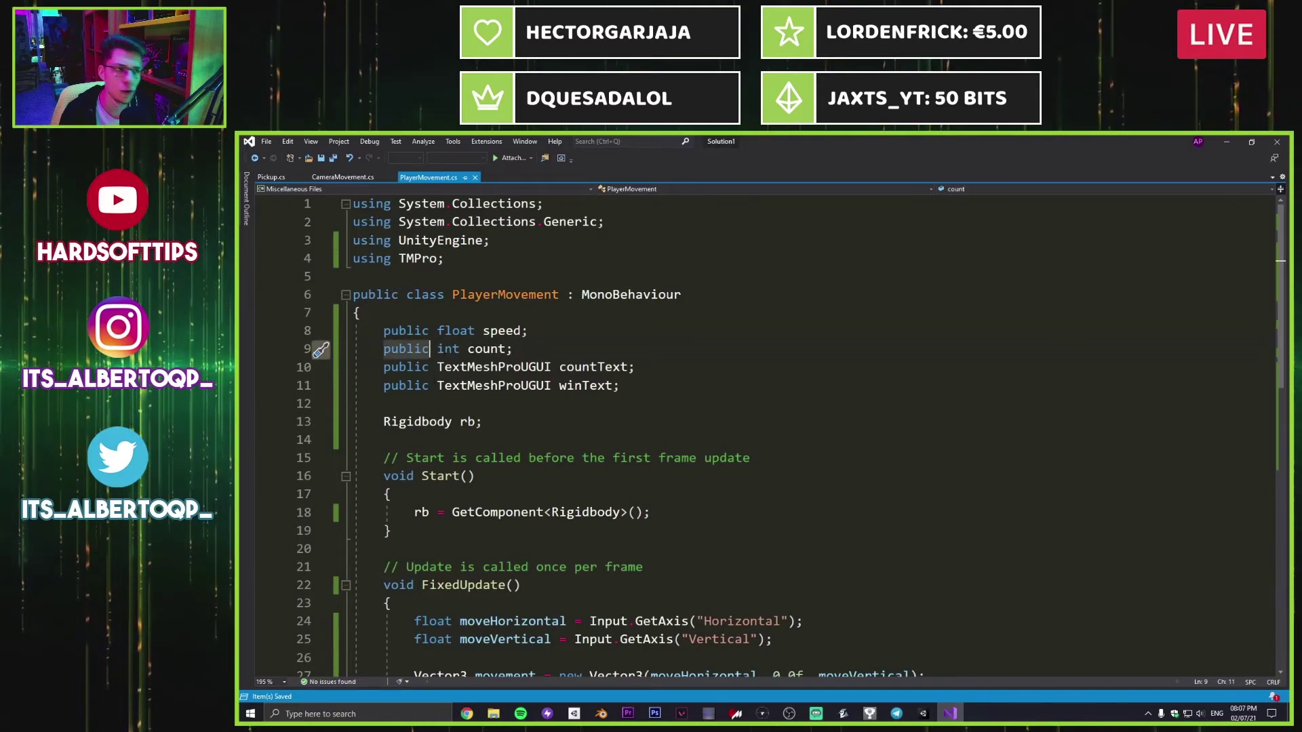
key("BackSpace")
key("Delete")
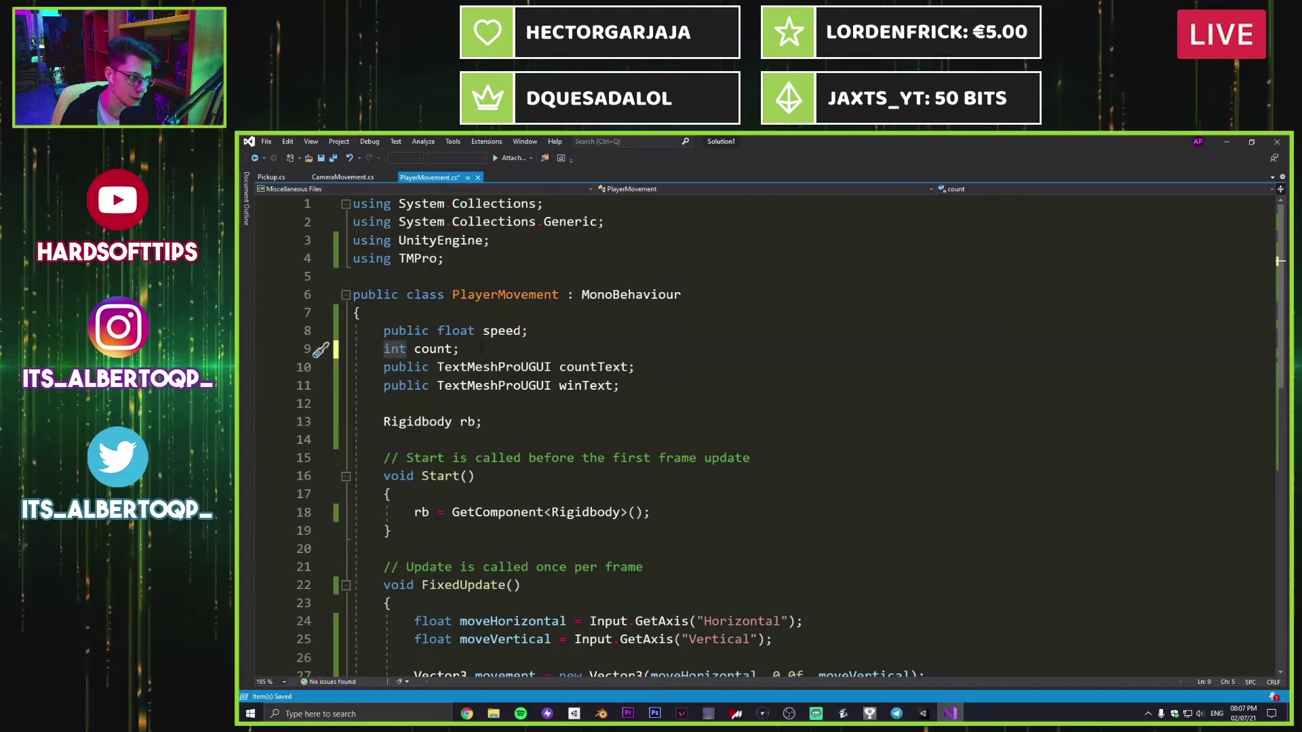
Step: Move the "int count;" declaration directly below "Rigidbody rb;" and delete the empty line left behind
key("shift+End")
key("ctrl+x")
key("Down")
key("Down")
key("Down")
key("Down")
key("End")
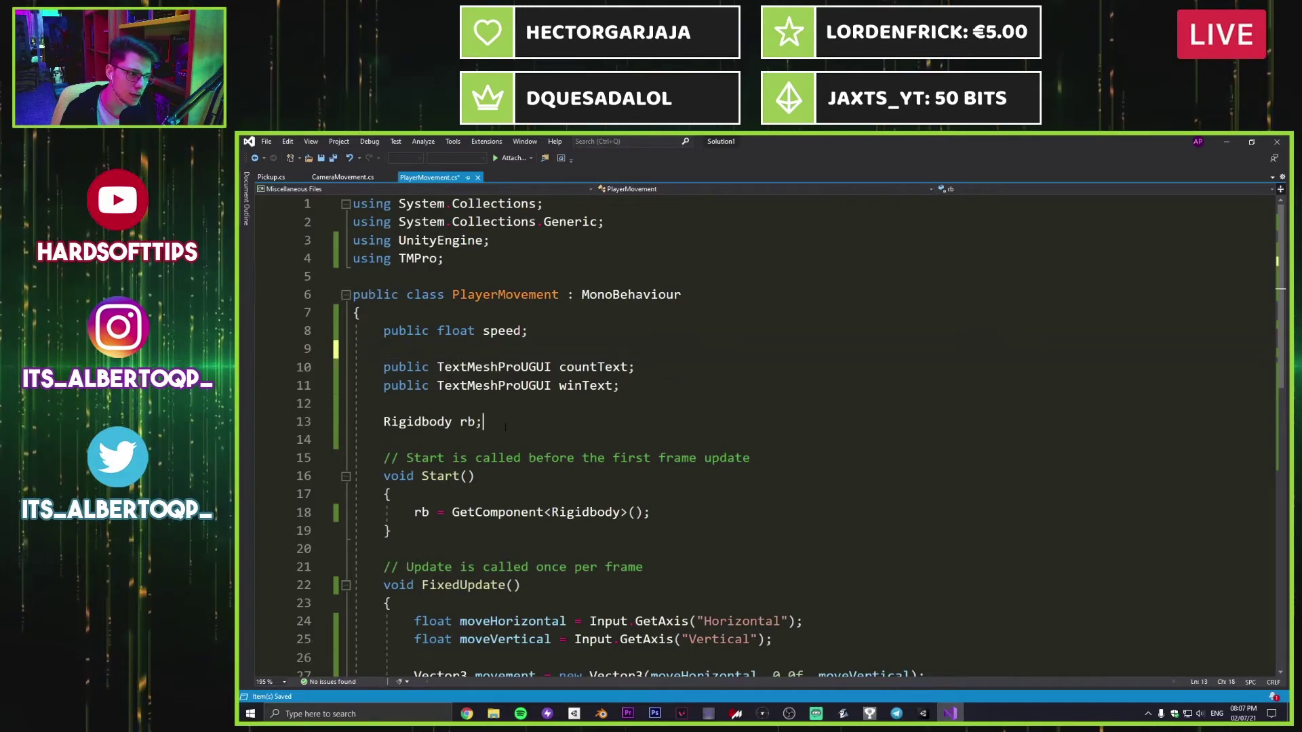
key("Return")
key("ctrl+v")
left_click_drag(429, 353, 285, 349)
key("BackSpace")
key("BackSpace")
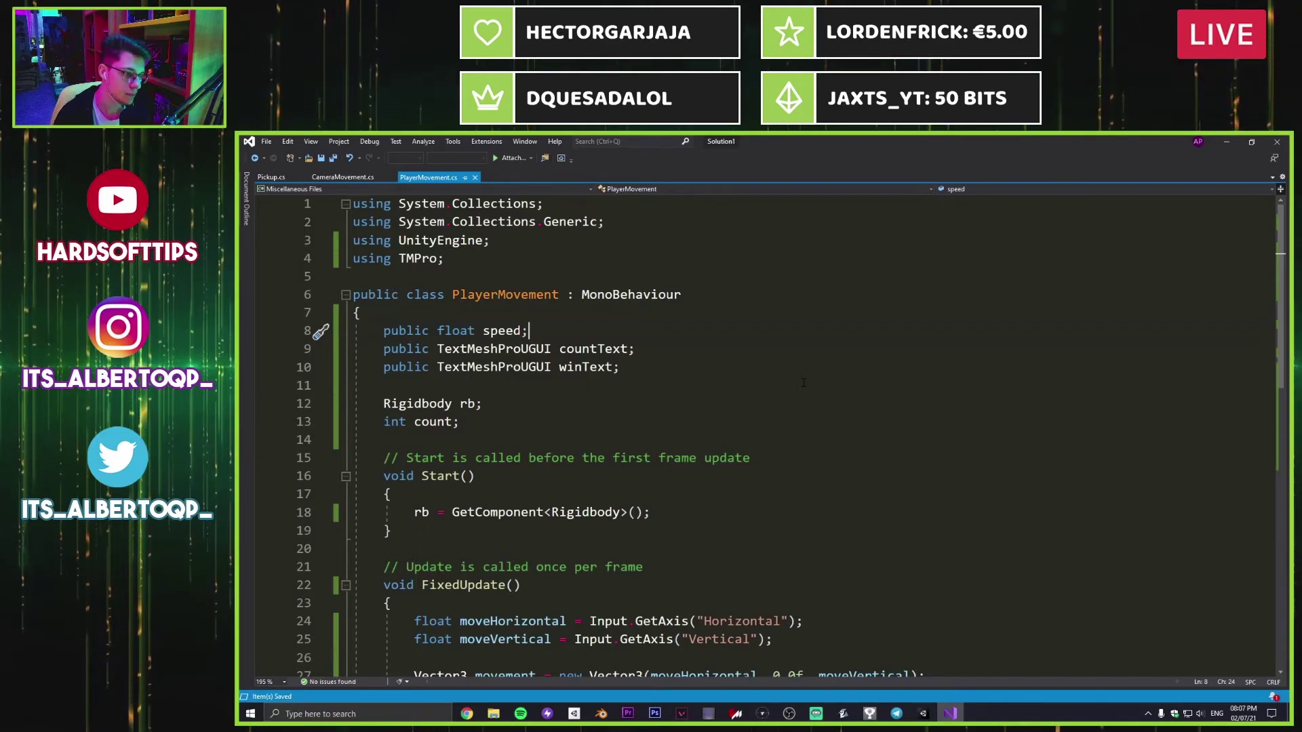
Step: Initialize the counter with "count = 0;" after the GetComponent line in the Start method
scroll(624, 486, "down", 1)
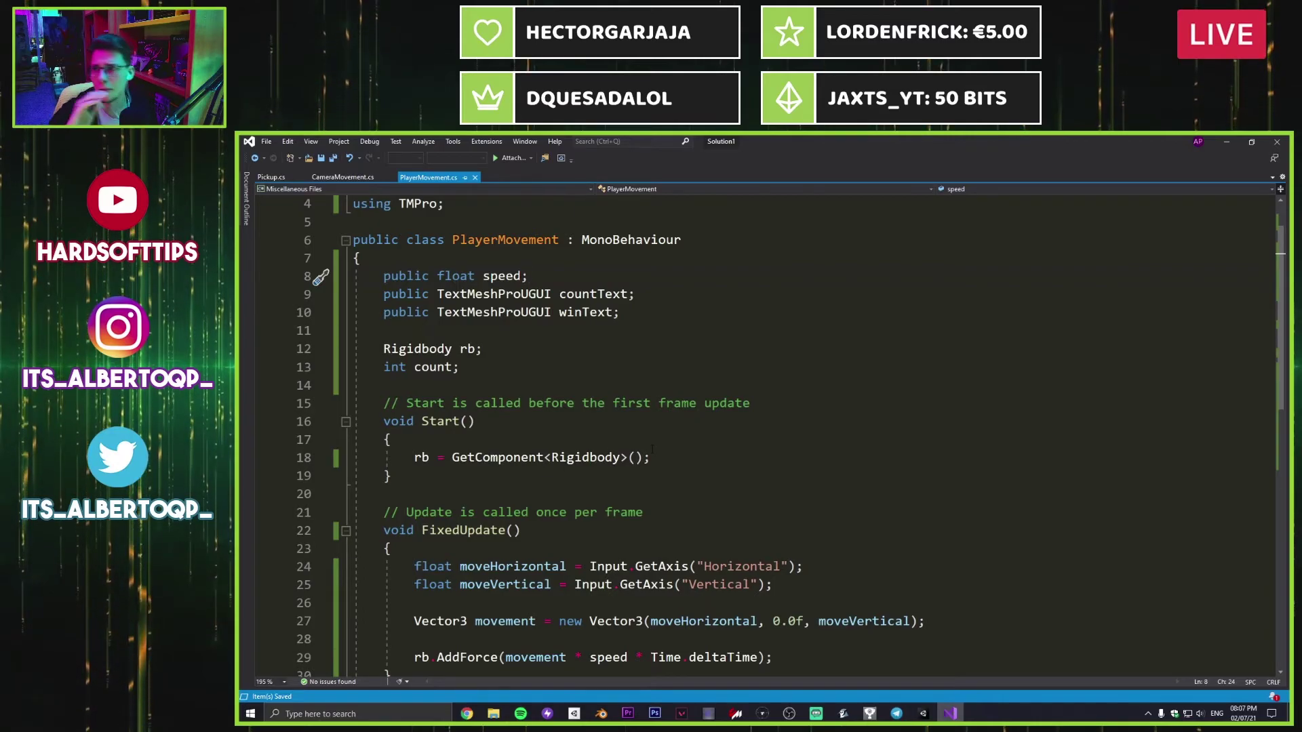
scroll(652, 449, "down", 1)
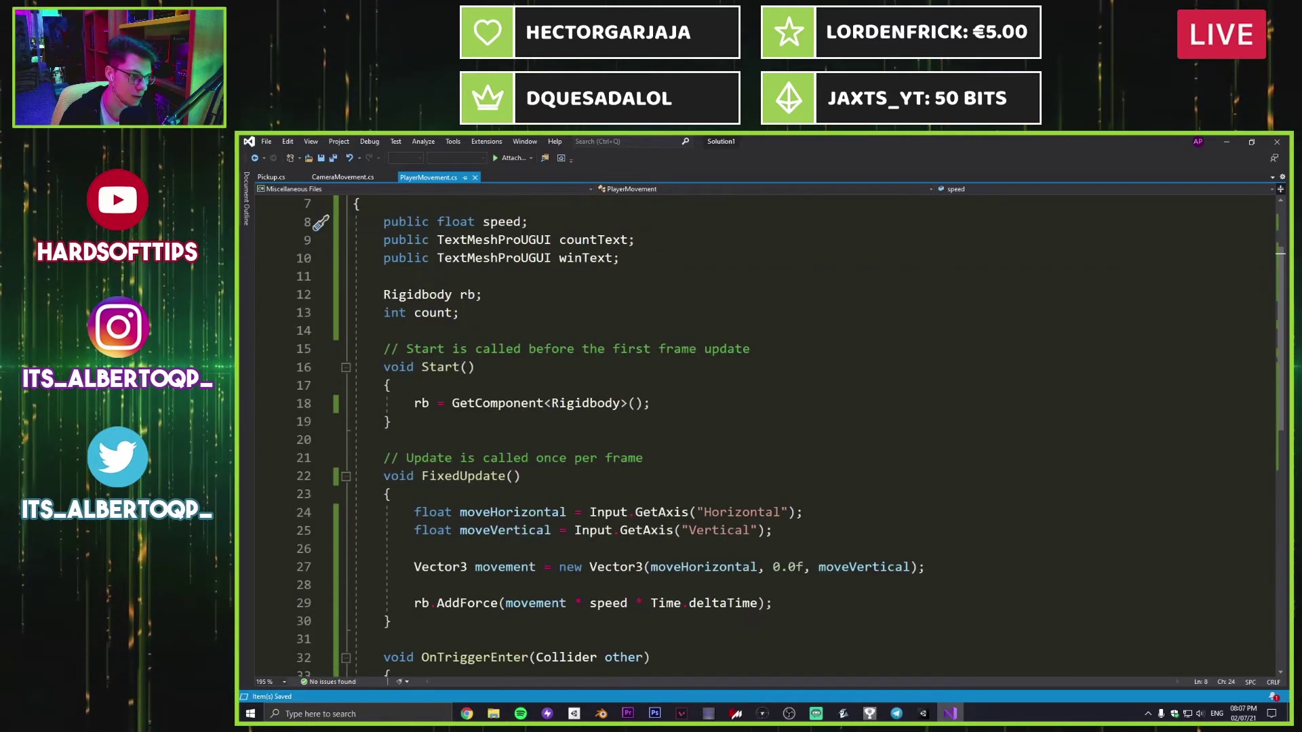
left_click(786, 404)
key("Return")
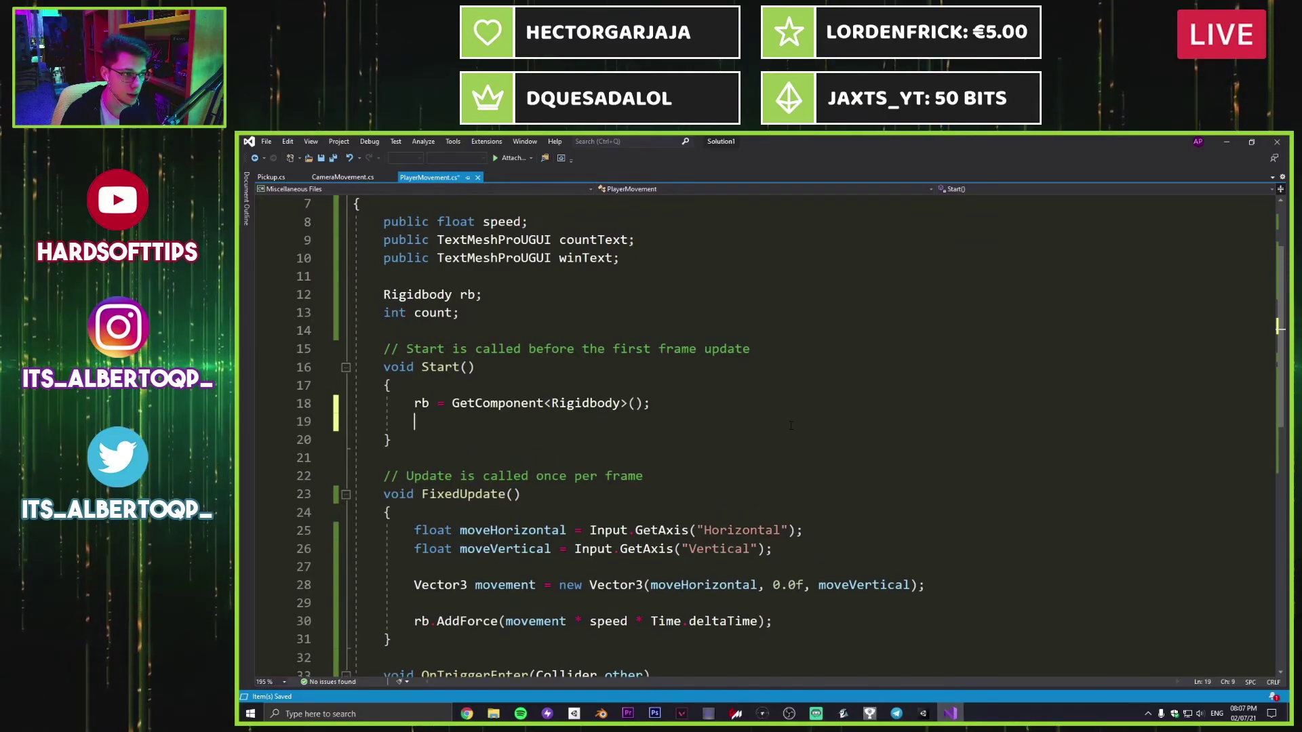
type("count = 0;")
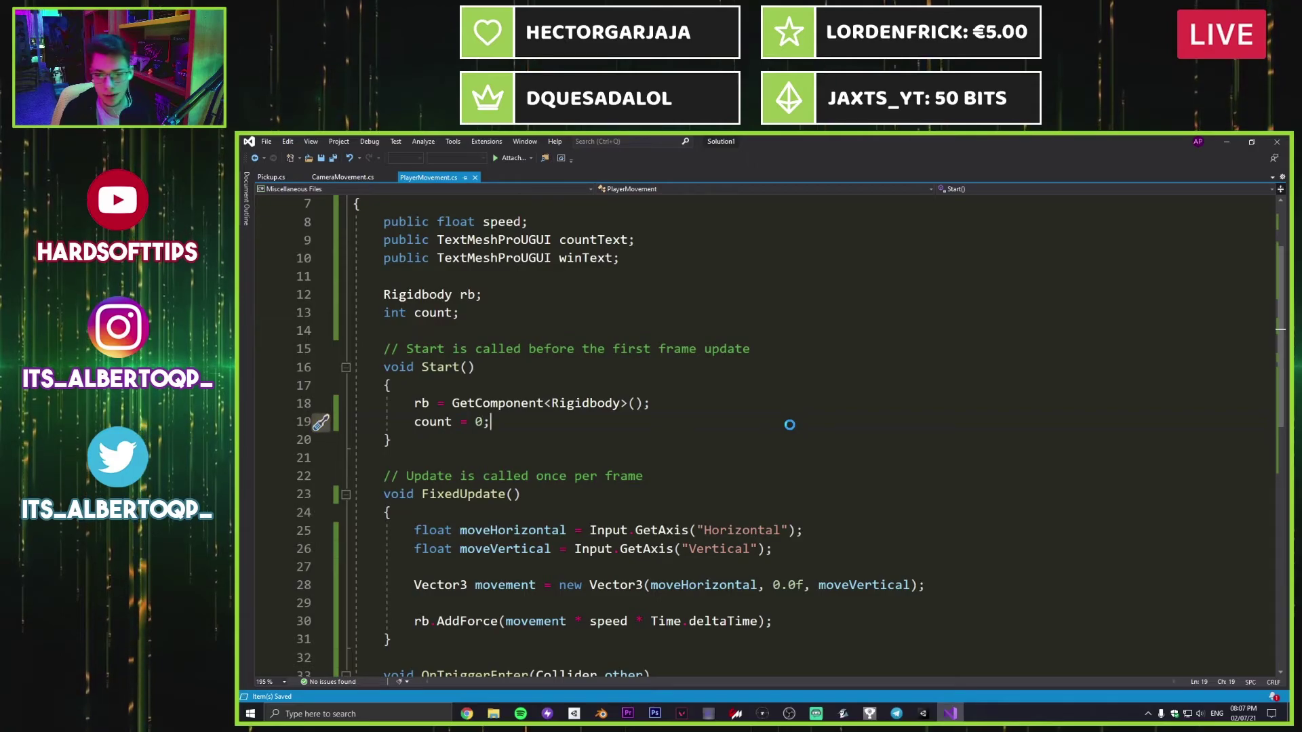
Step: Clear the win message at startup by adding winText.text = ""; to the Start method, and save the script
key("Return")
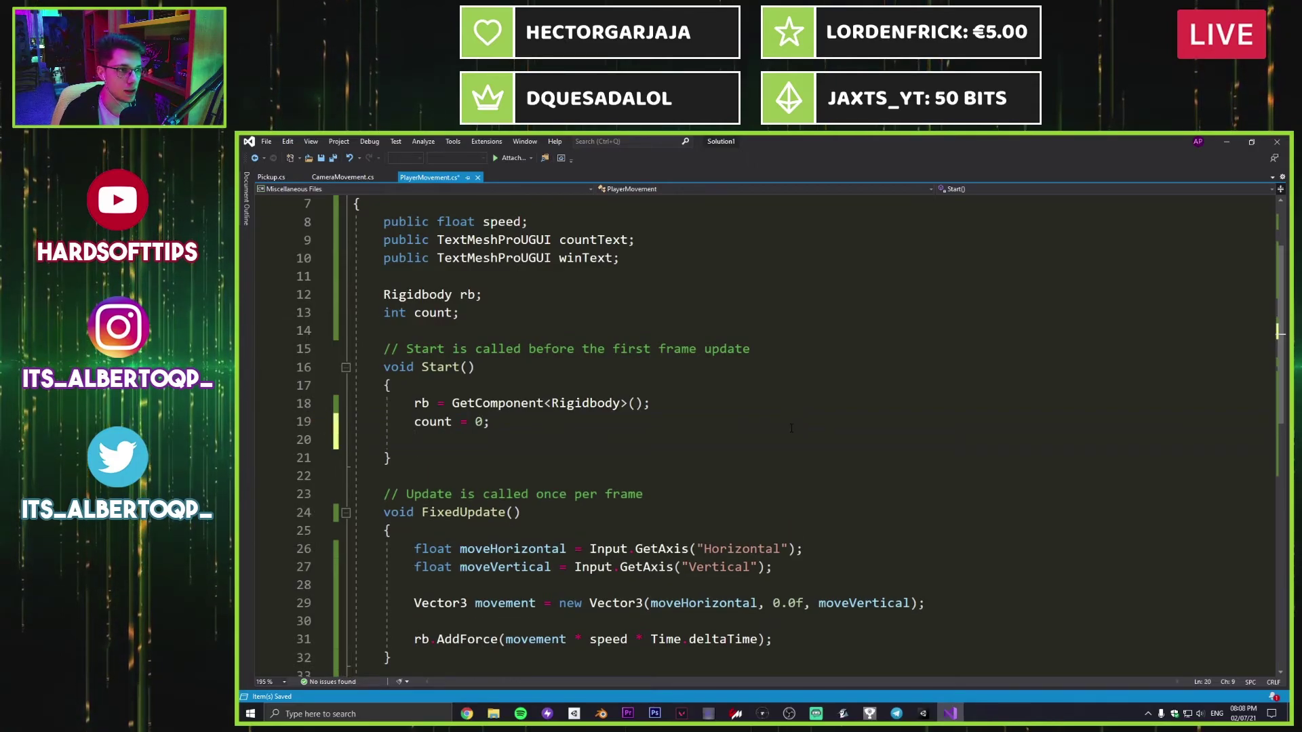
type("winText")
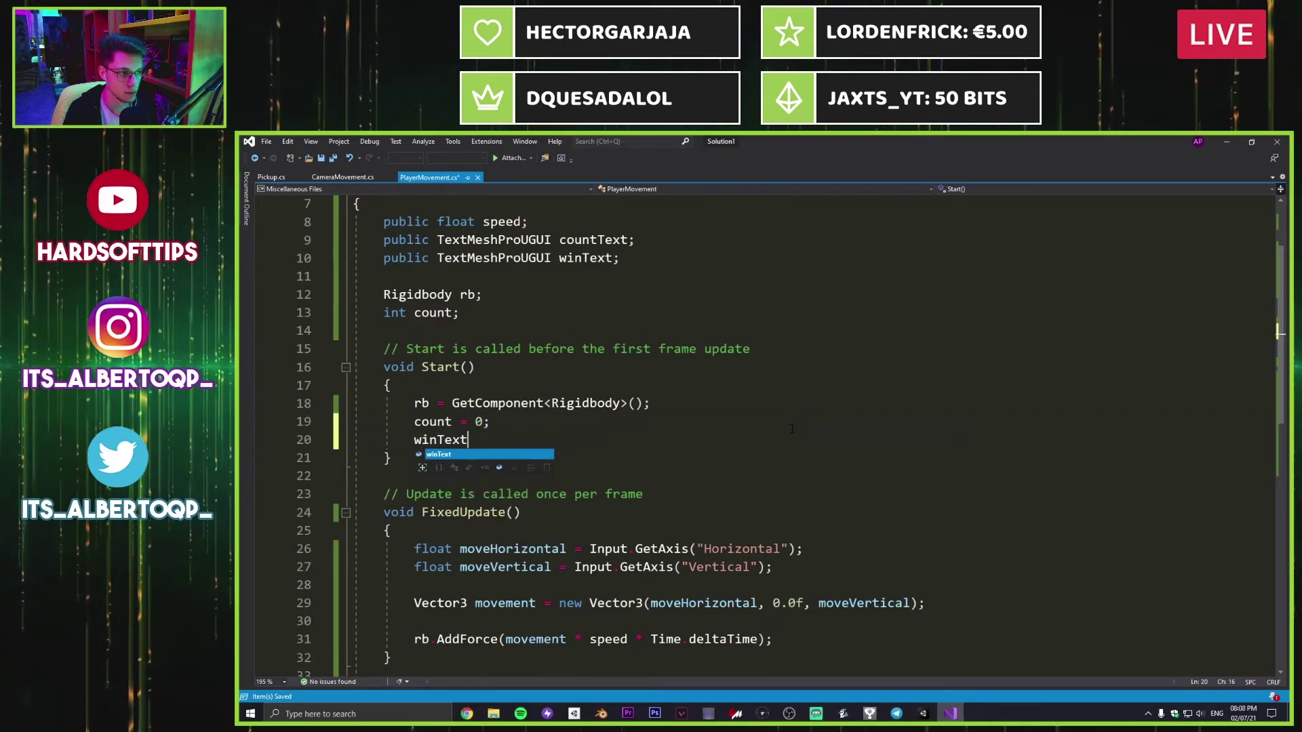
type(".text")
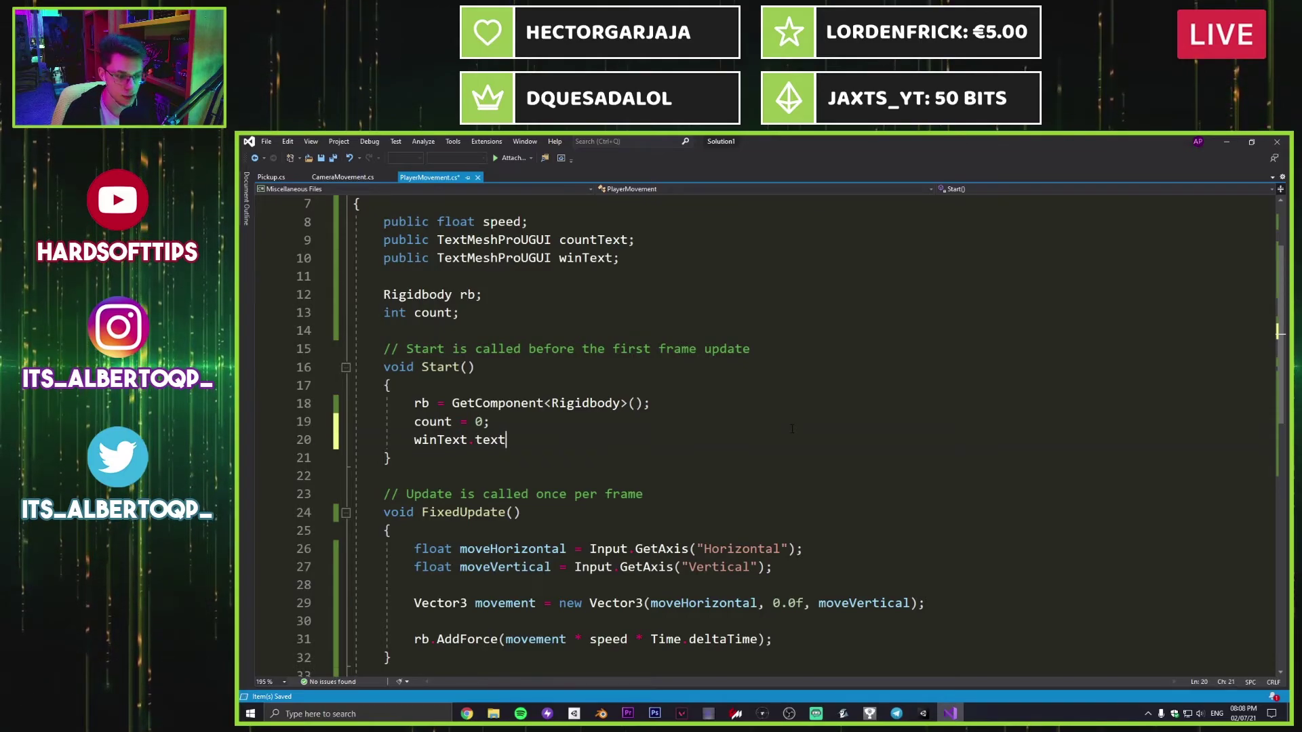
type(" = \"\";")
key("ctrl+s")
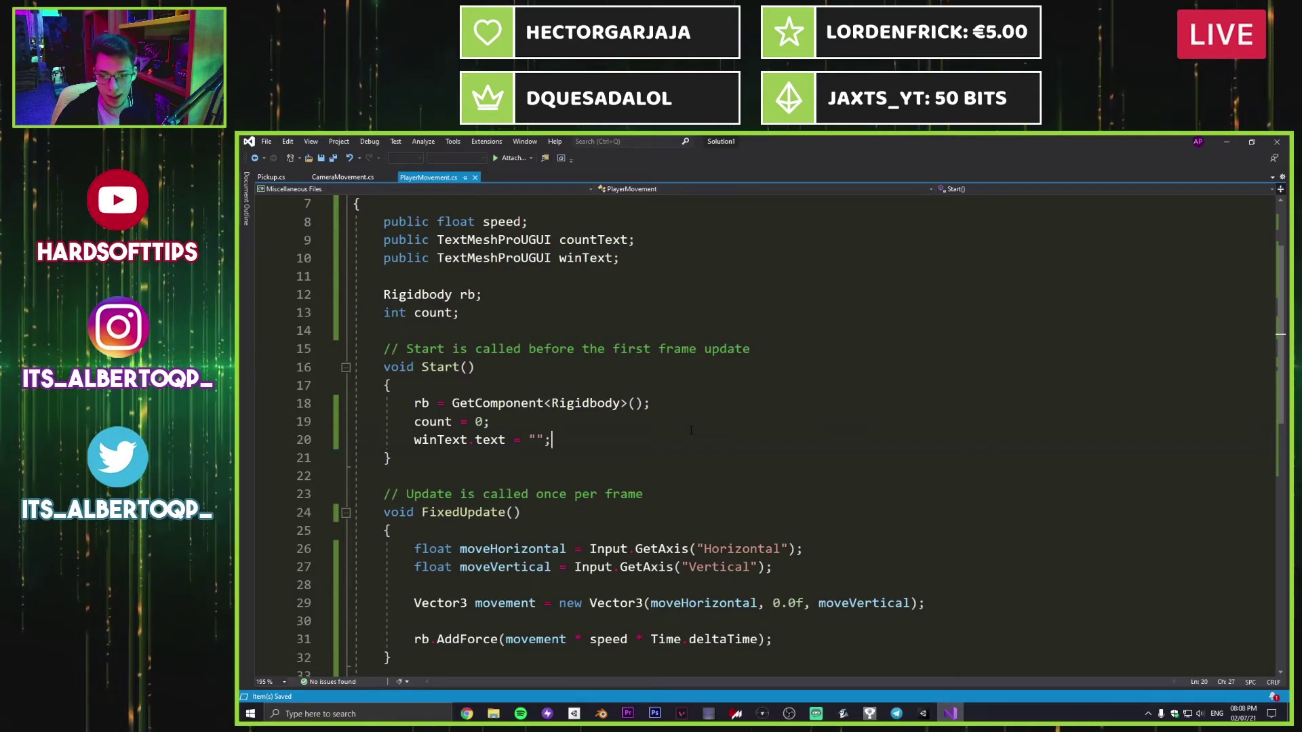
Step: Add a SetCountText(); call at the end of the Start method, separated by an empty line, and save the script
scroll(630, 466, "down", 3)
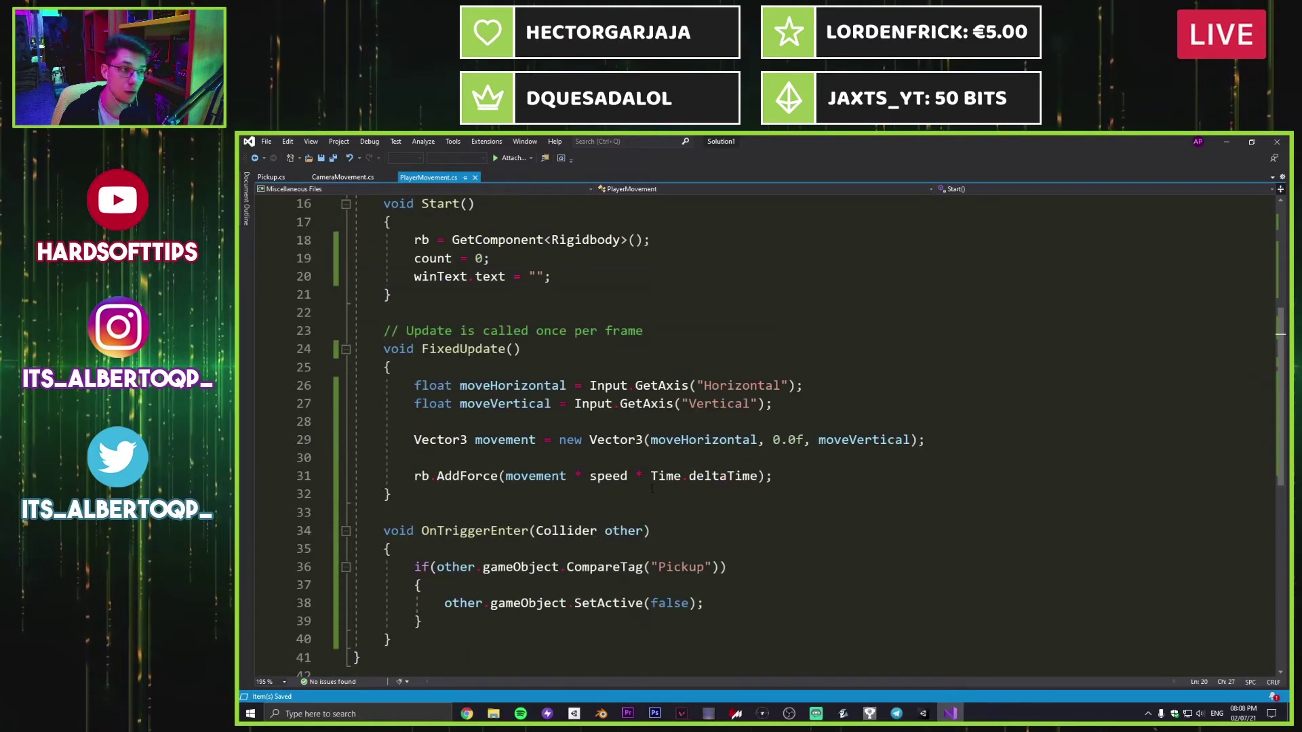
scroll(718, 447, "up", 2)
key("Return")
key("Return")
type("SetCountTerxt")
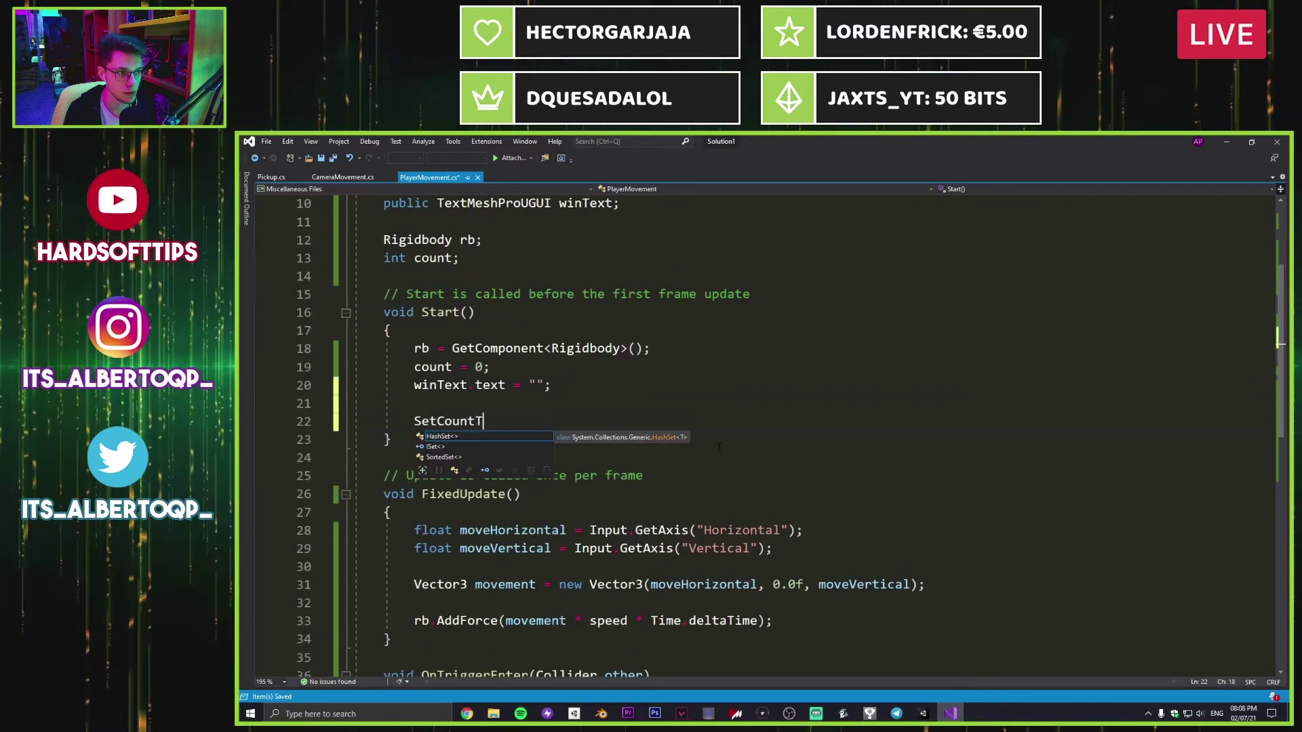
key("BackSpace")
key("BackSpace")
key("BackSpace")
type("xt")
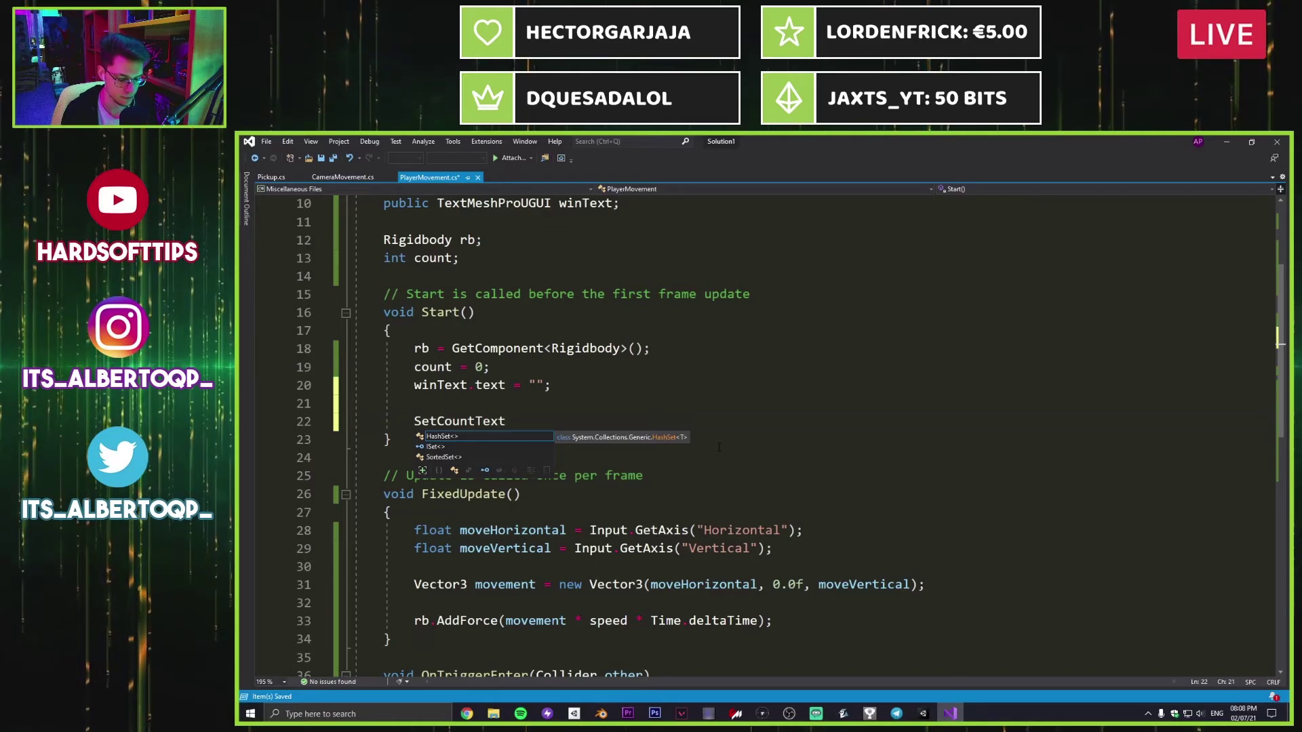
type("();")
key("ctrl+s")
Step: Declare an empty "void SetCountText()" method with braces below the OnTriggerEnter method
scroll(554, 432, "down", 5)
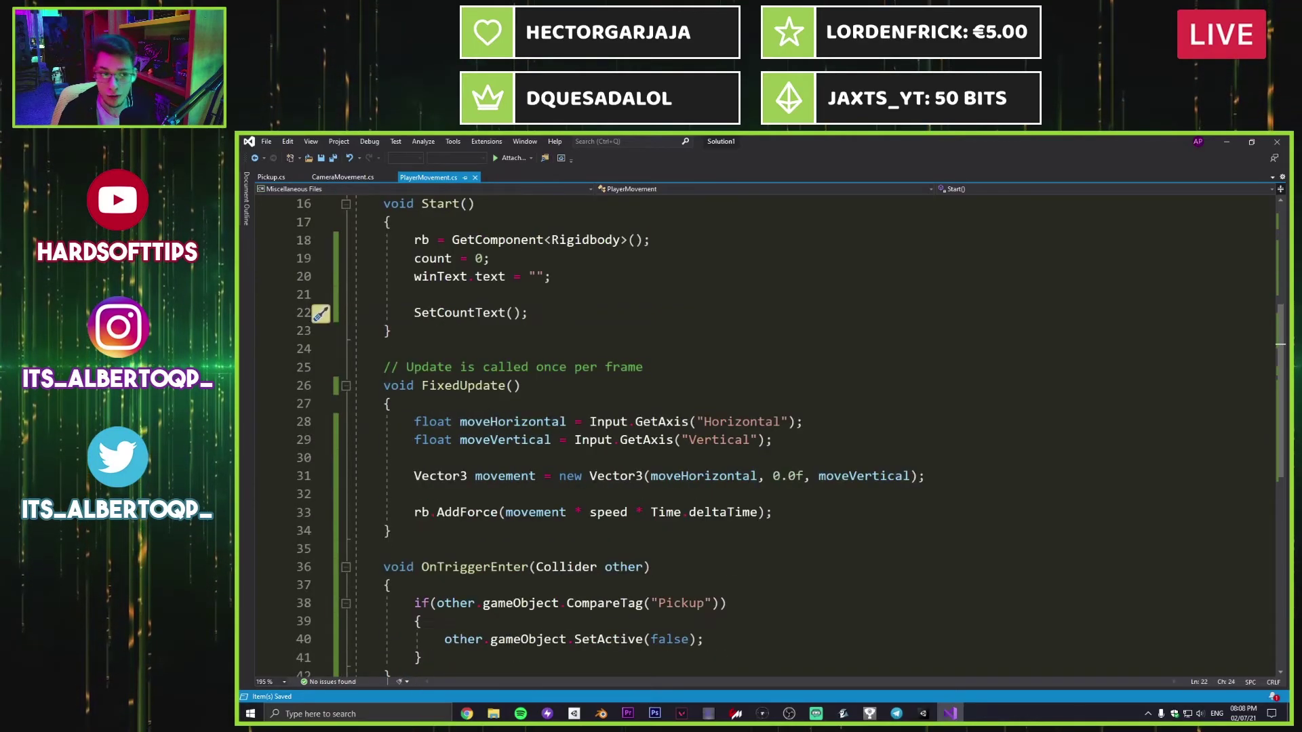
left_click(570, 513)
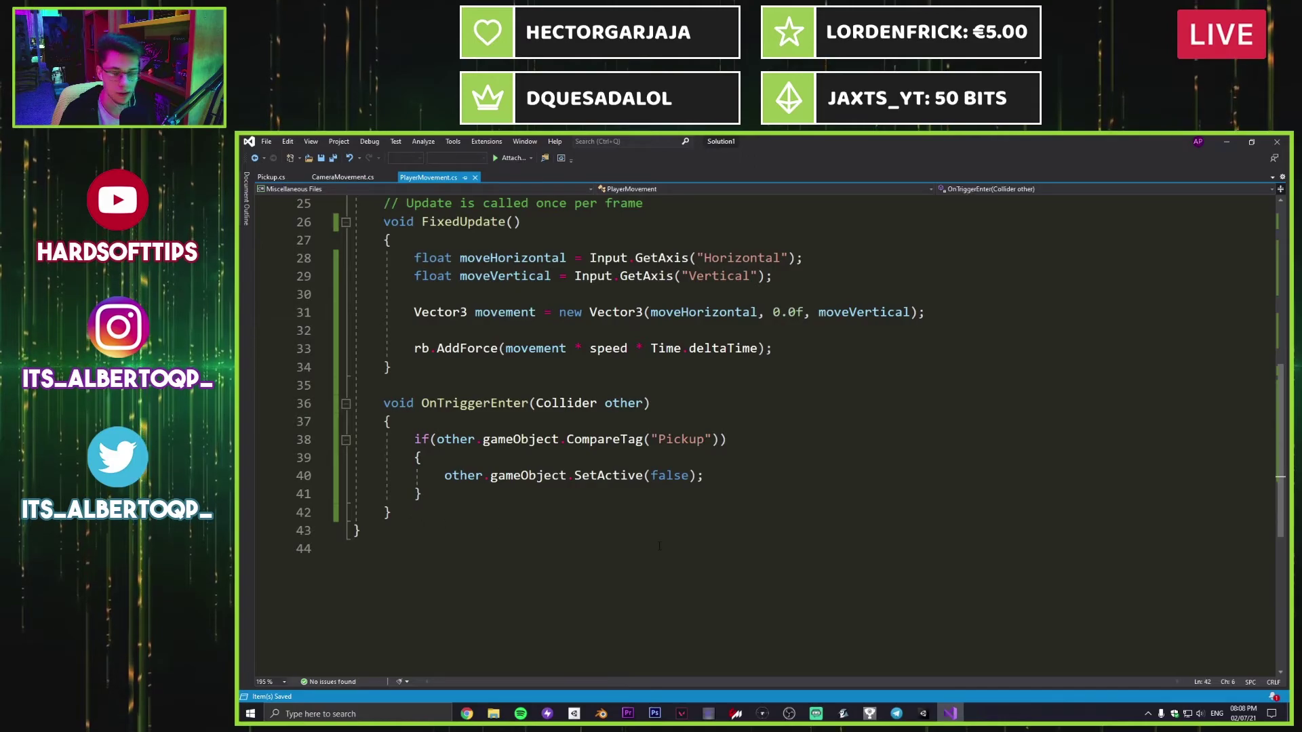
key("Return")
key("Return")
type("void")
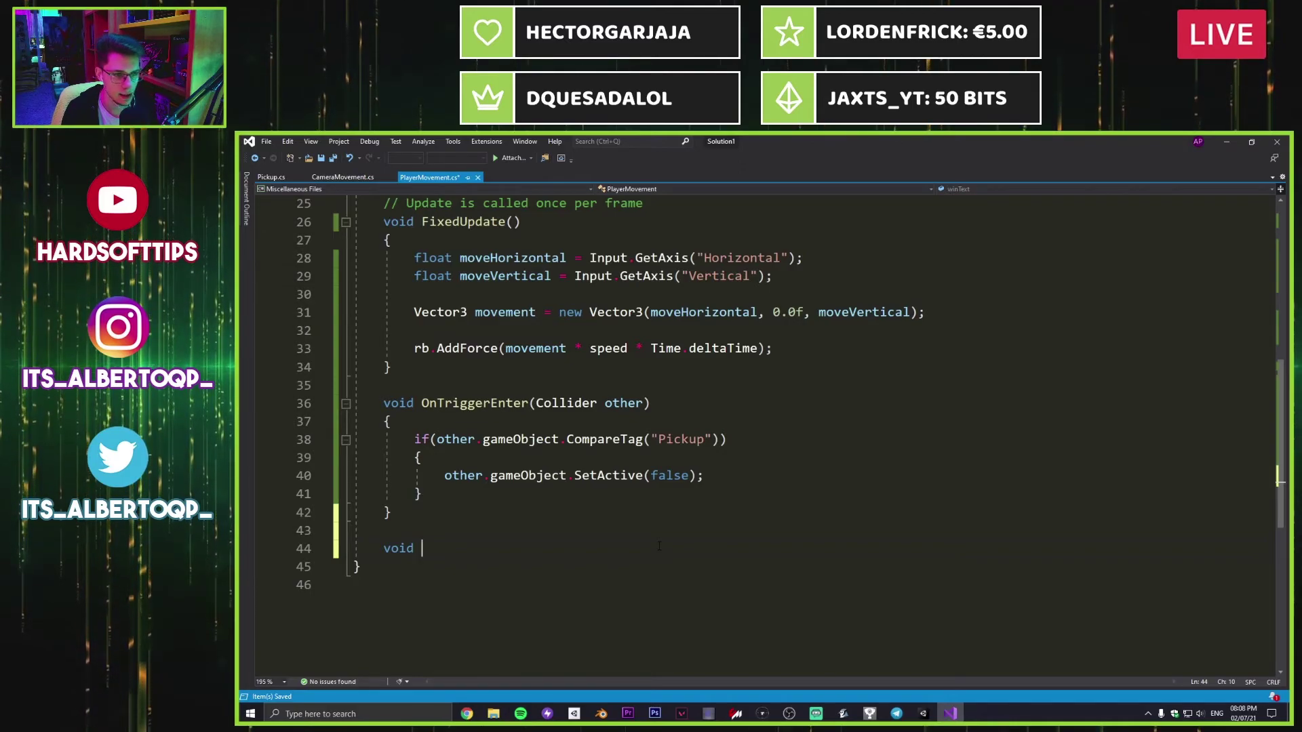
type("SetCpi")
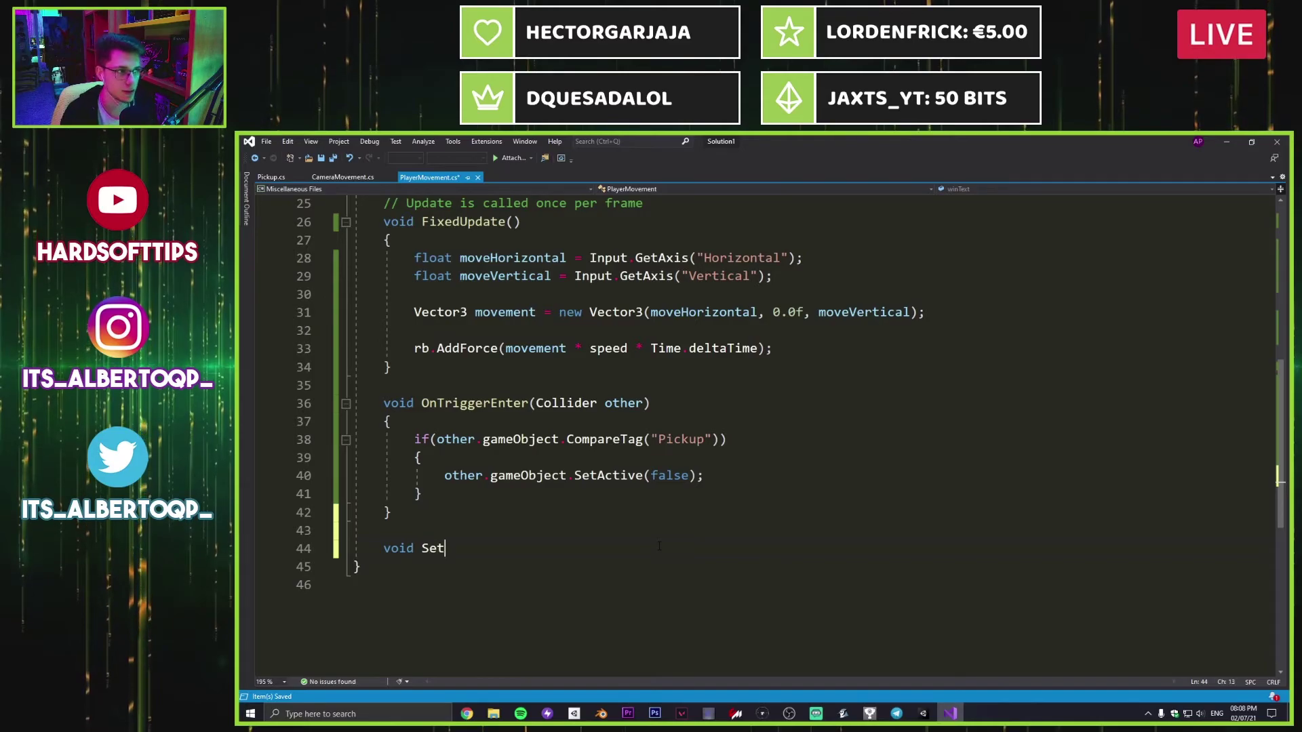
key("BackSpace")
key("BackSpace")
type("ount")
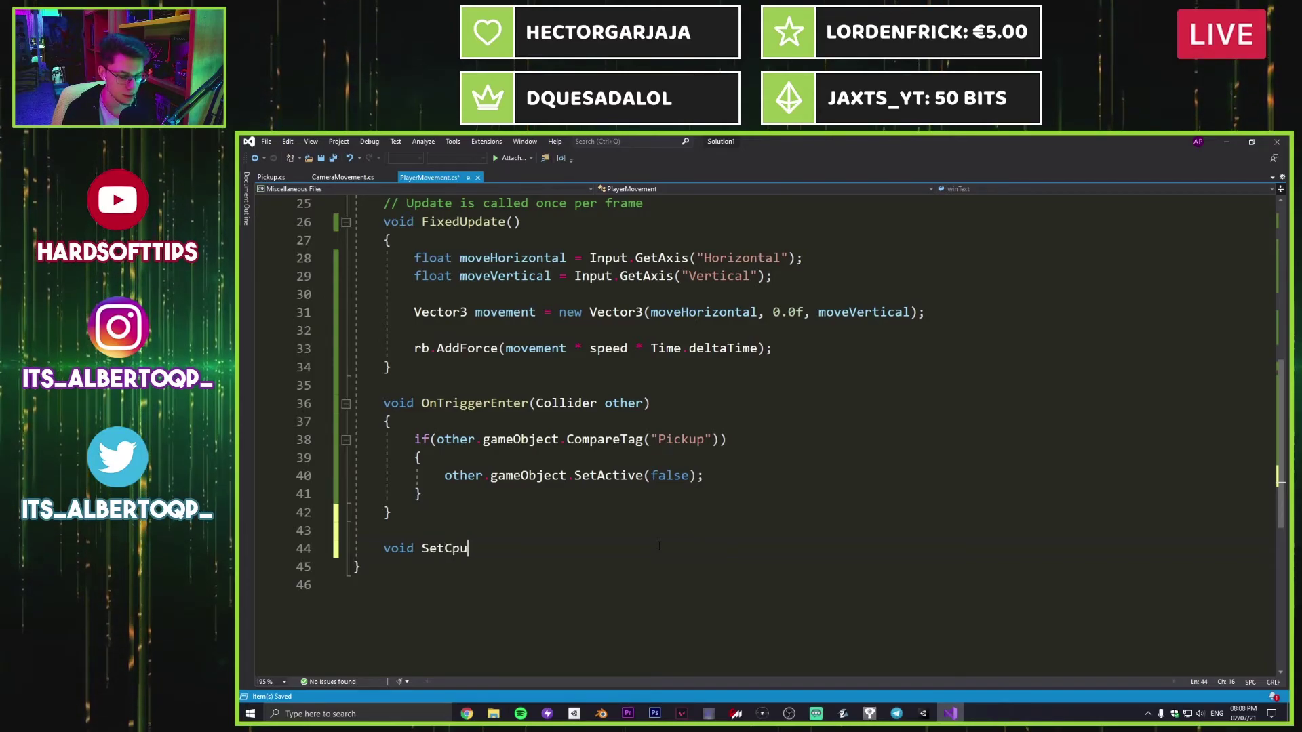
key("BackSpace")
key("BackSpace")
key("BackSpace")
key("BackSpace")
type("punt")
key("BackSpace")
key("BackSpace")
key("BackSpace")
key("BackSpace")
type("oun")
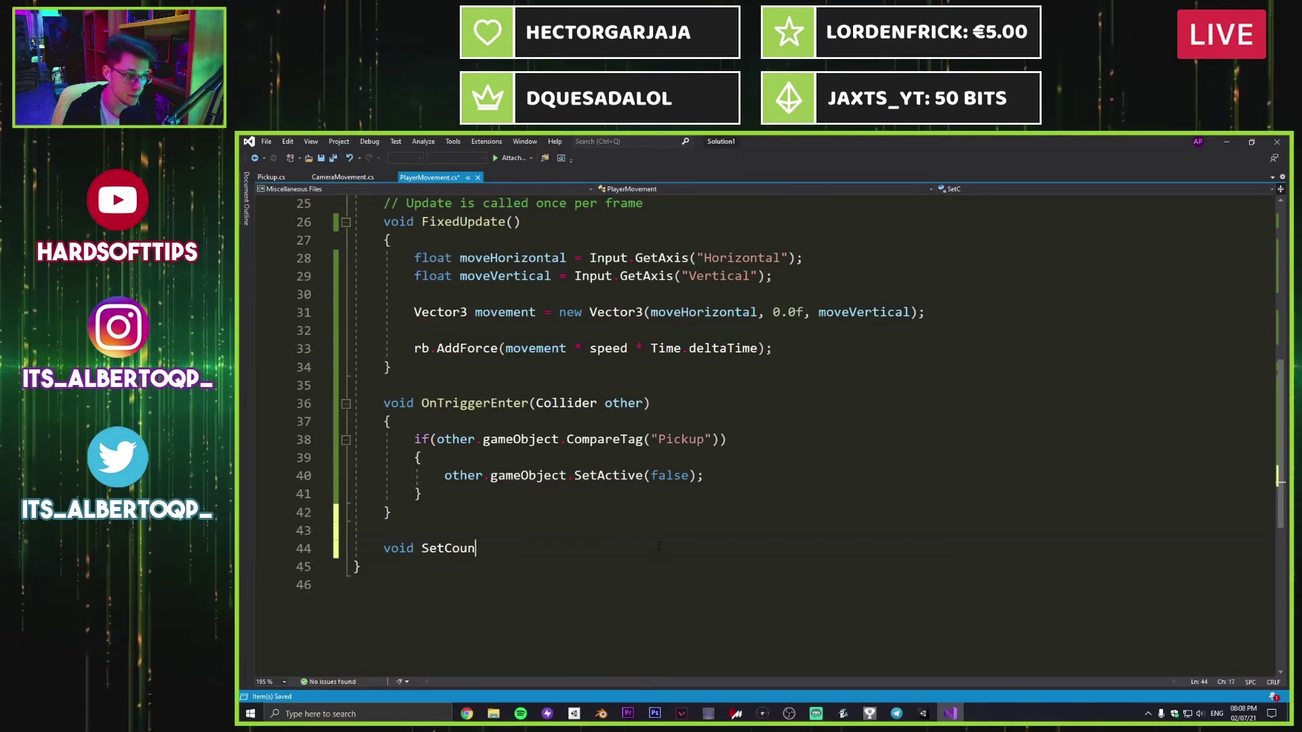
type("tText()")
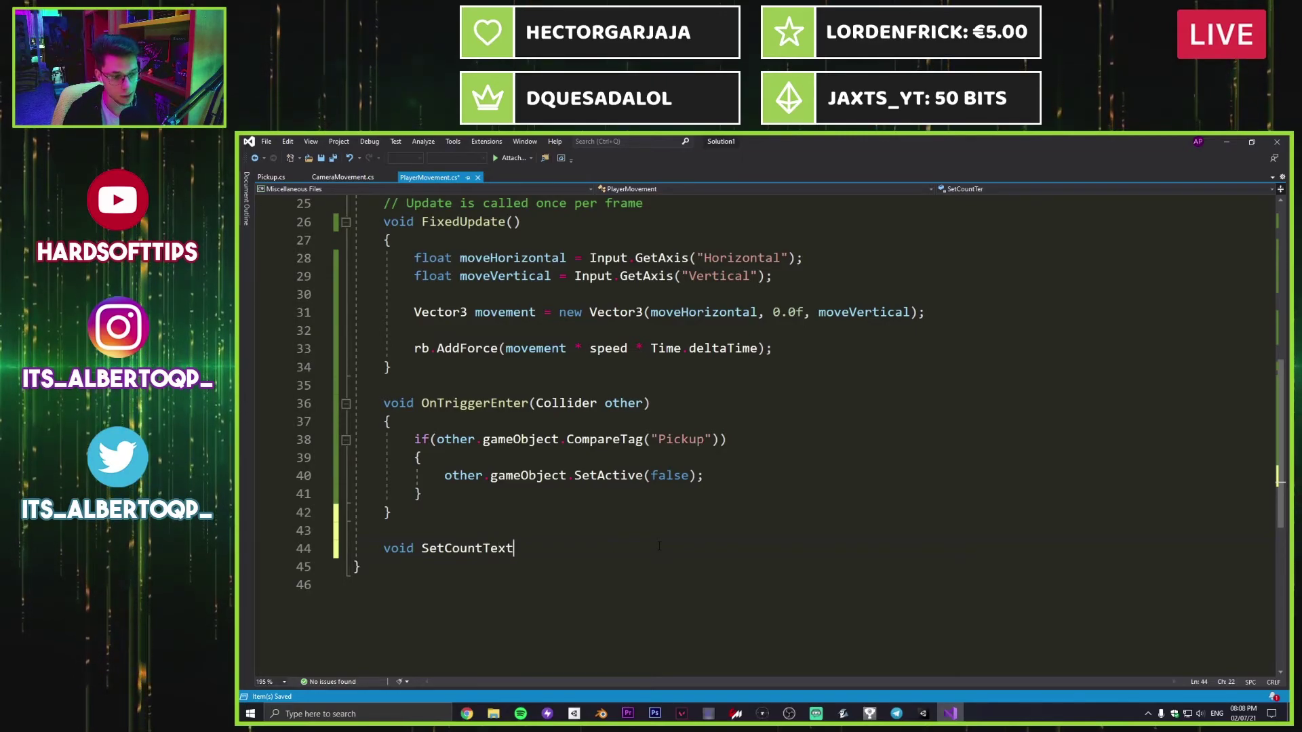
key("Return")
type("{")
key("Return")
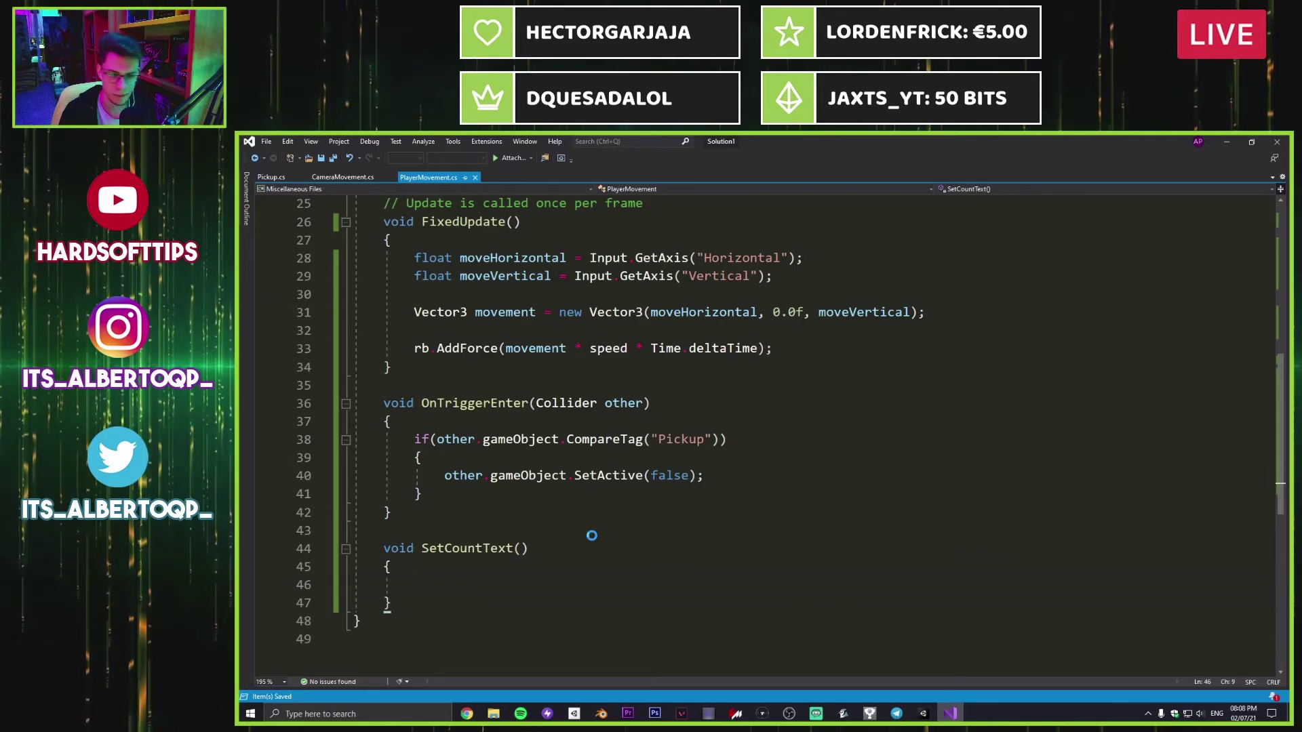
Step: Begin the SetCountText body with the assignment countText.text = "Count: " +
scroll(593, 535, "down", 1)
key("Tab")
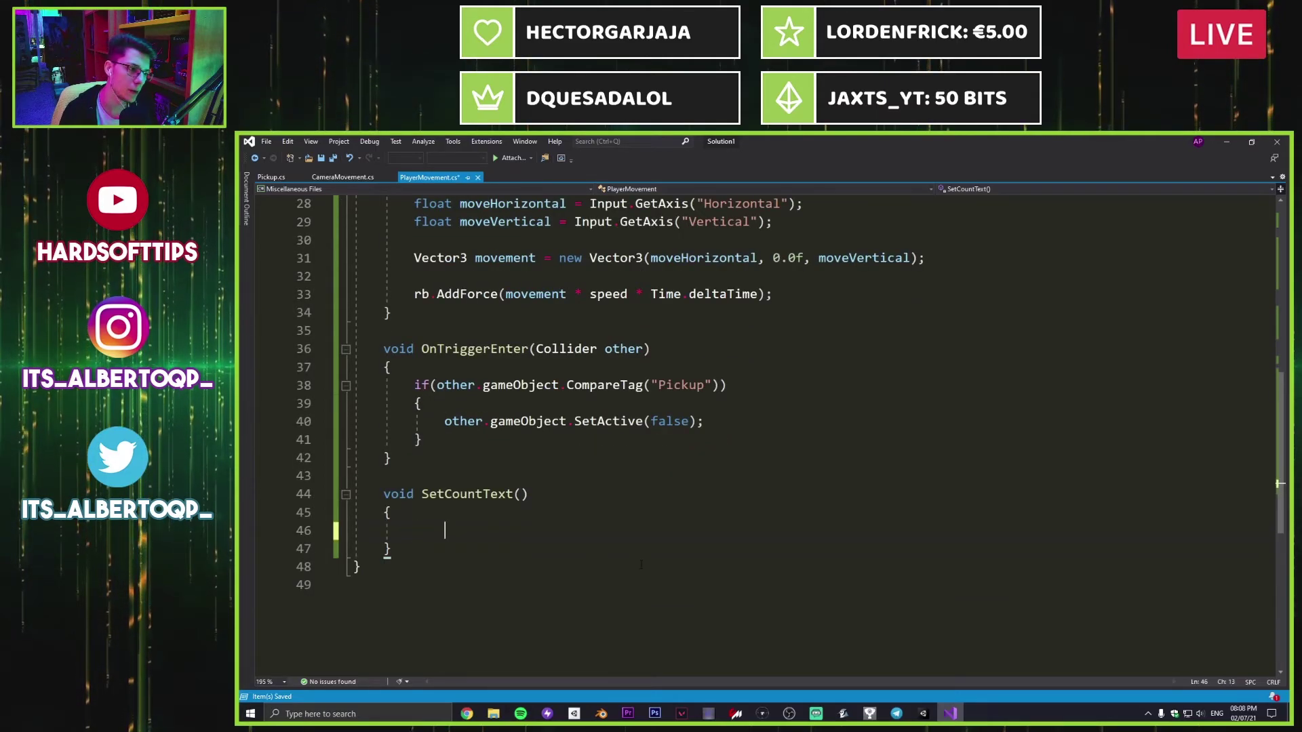
type("countText.text = \"")
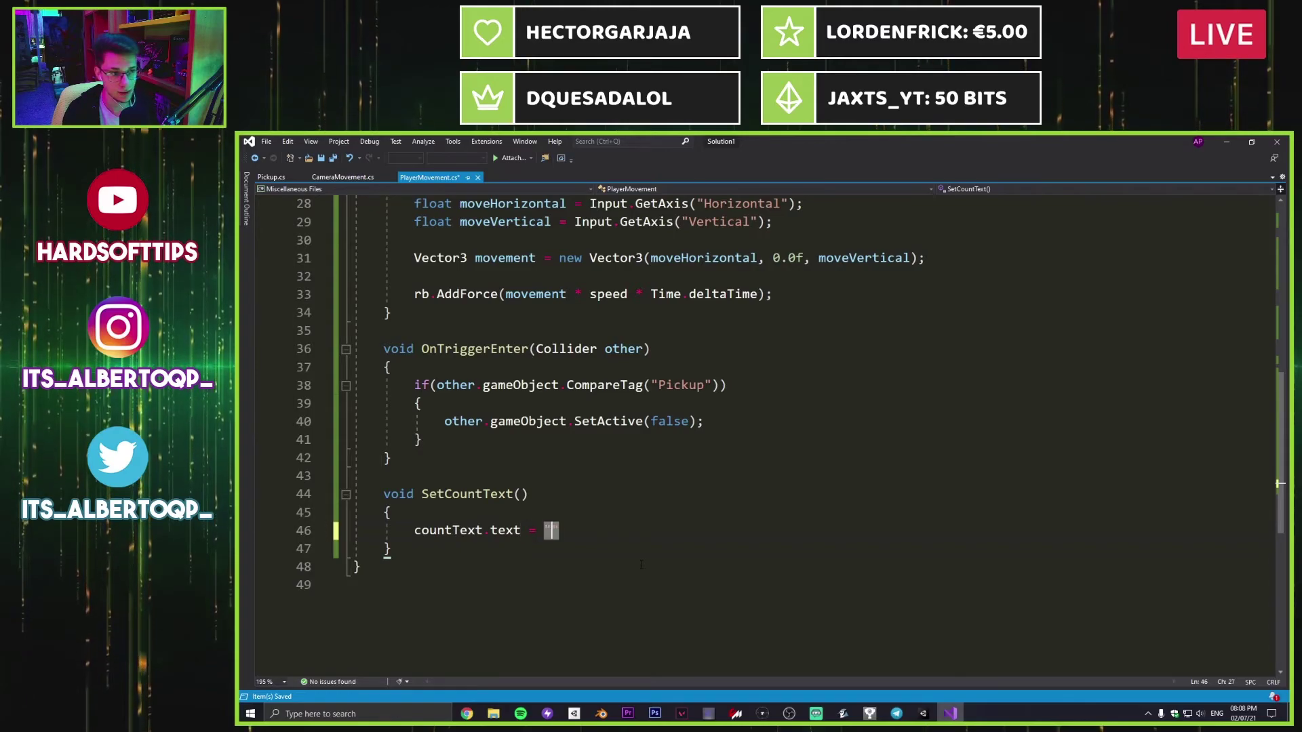
key("alt+Tab")
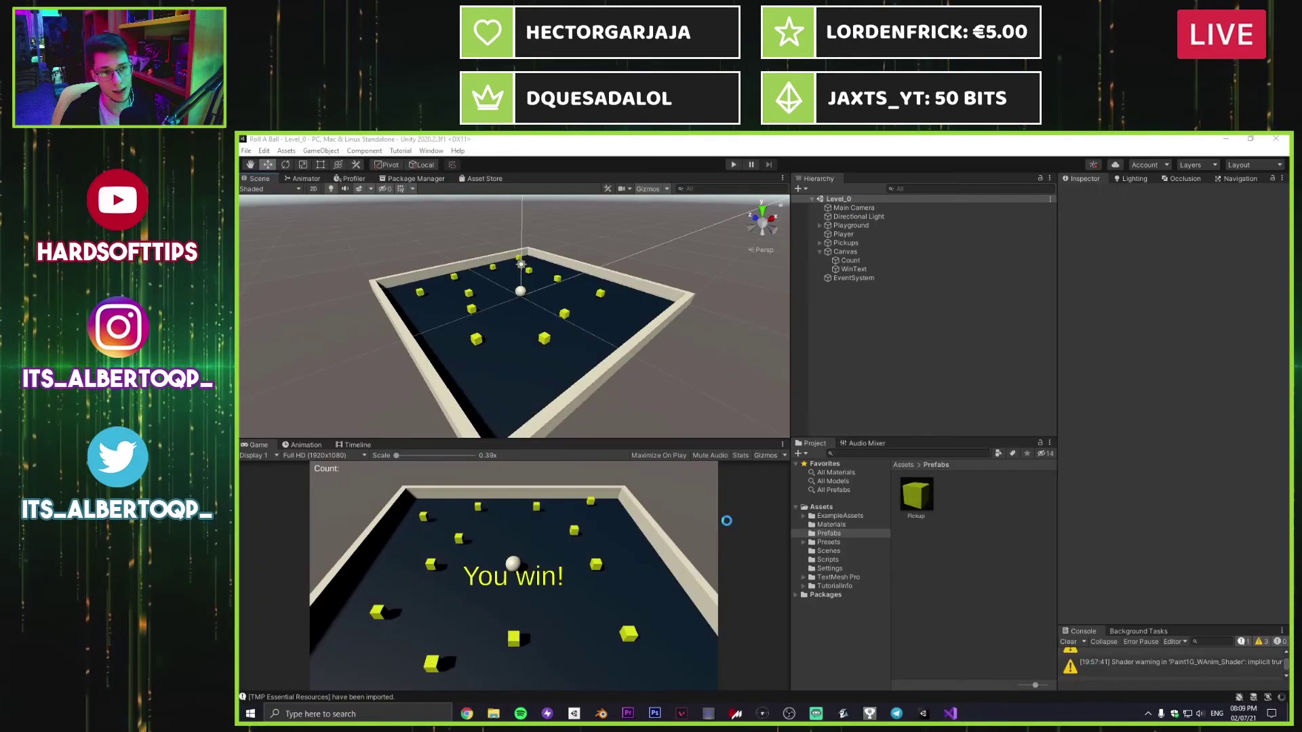
key("alt+Tab")
type("\"")
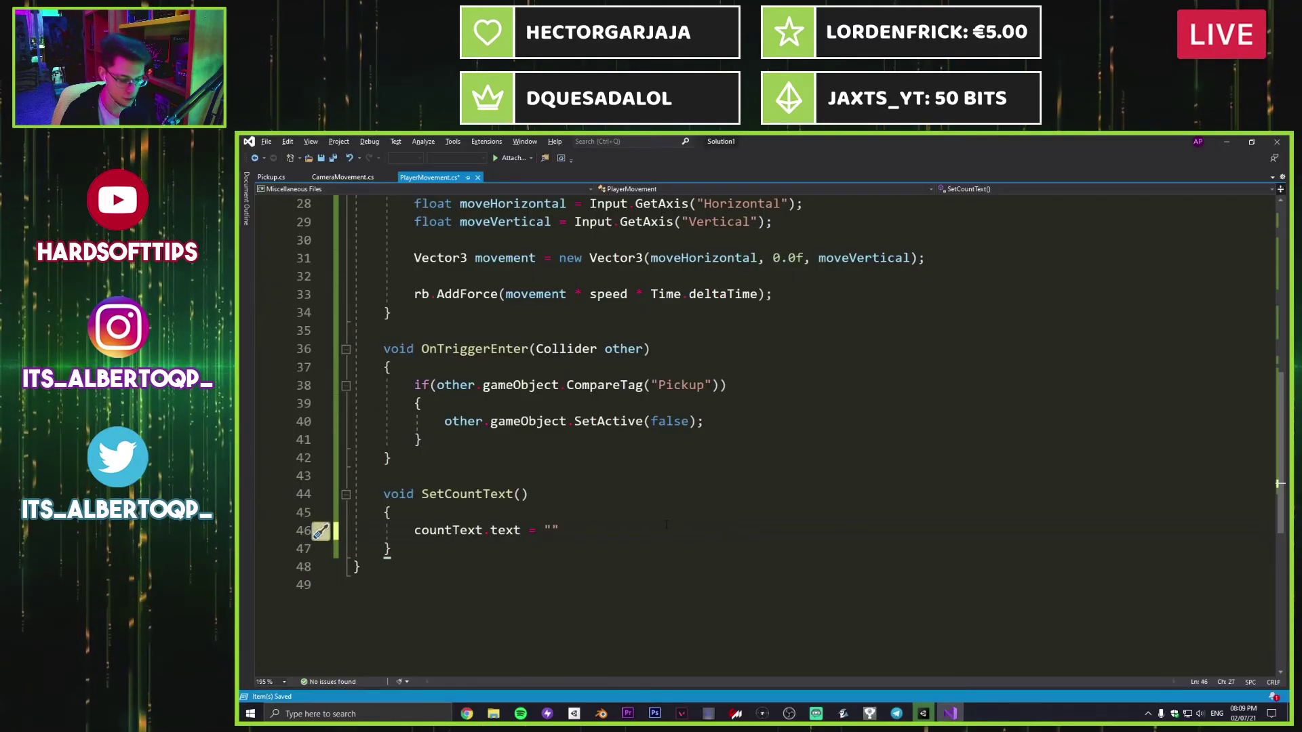
type("Count: \" +")
Step: Complete the countText.text assignment by appending count.ToString; and save the script
scroll(783, 532, "up", 7)
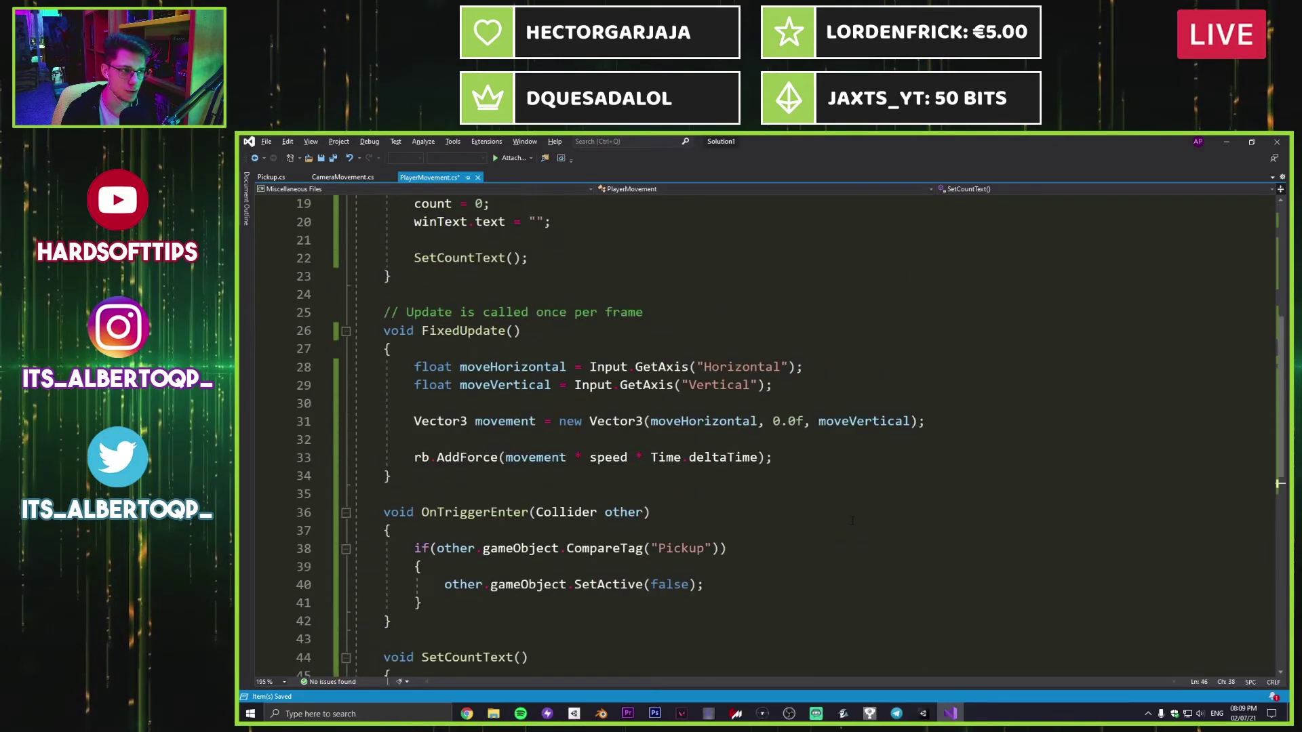
left_click(437, 315)
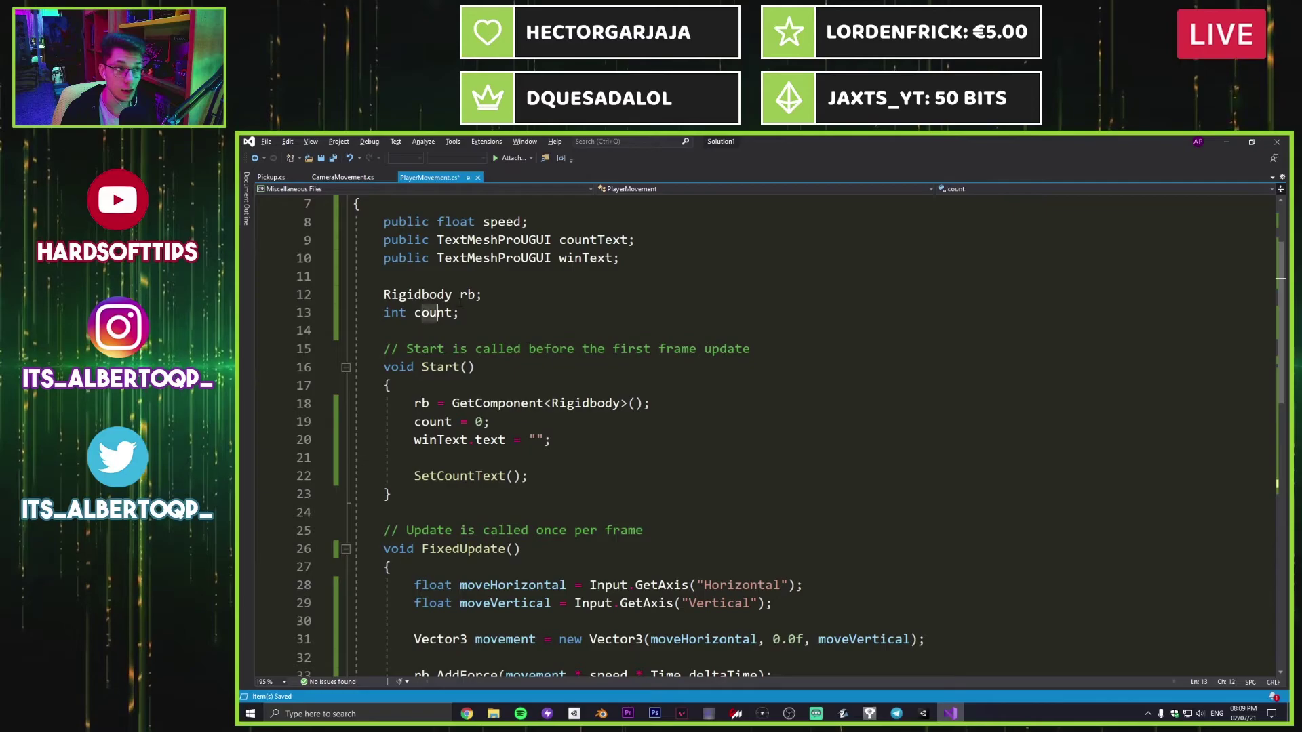
left_click(440, 326)
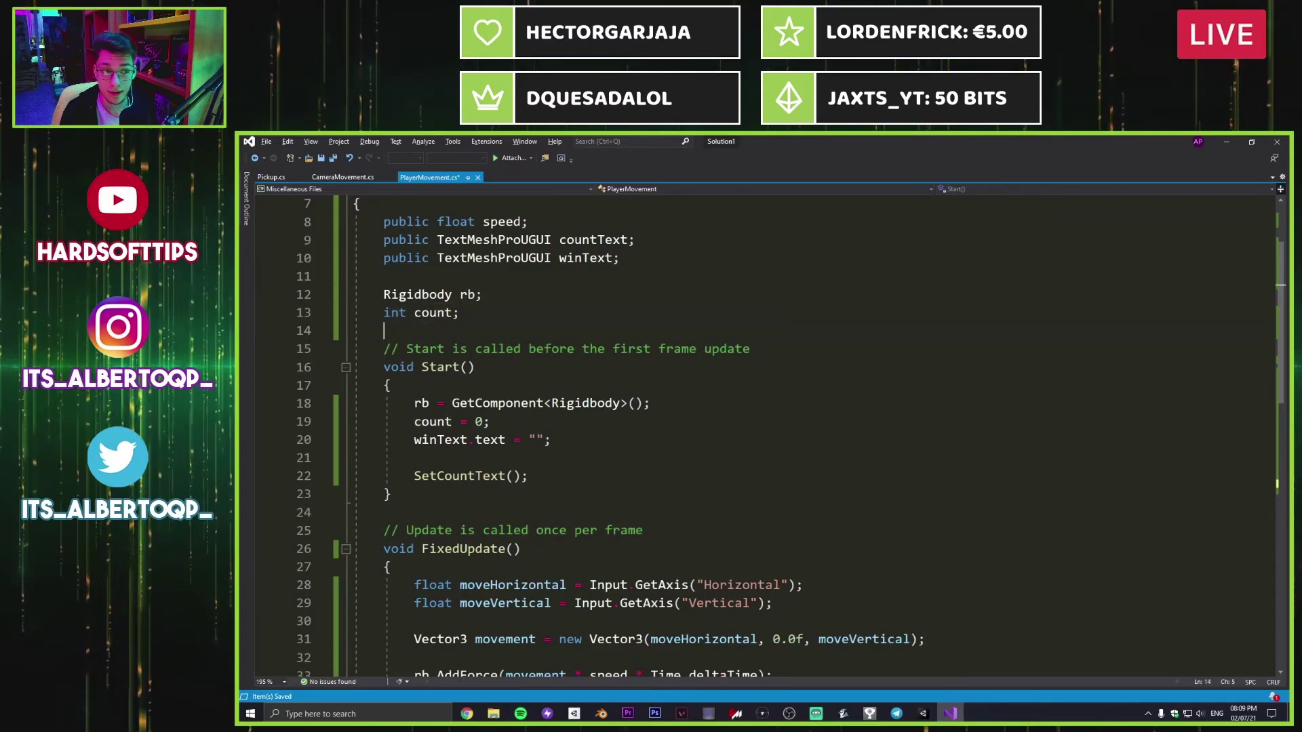
scroll(635, 520, "down", 7)
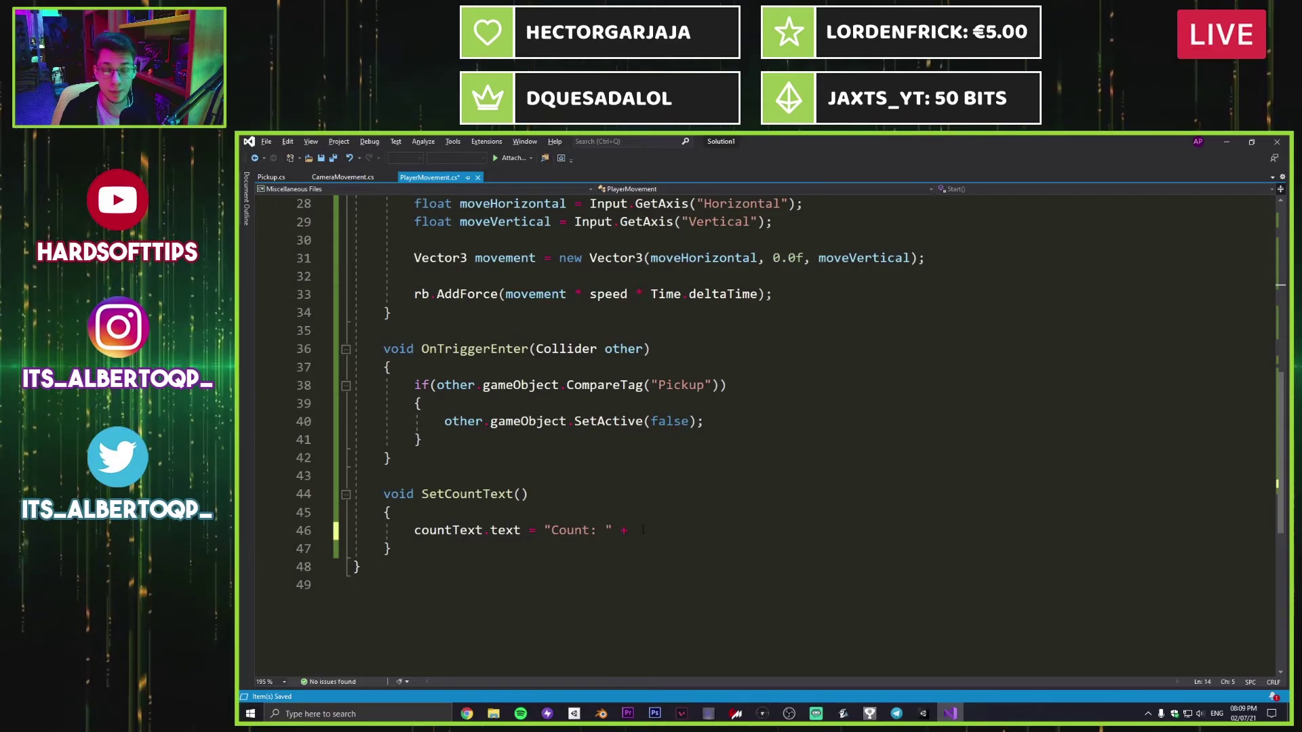
left_click(643, 530)
type("count.")
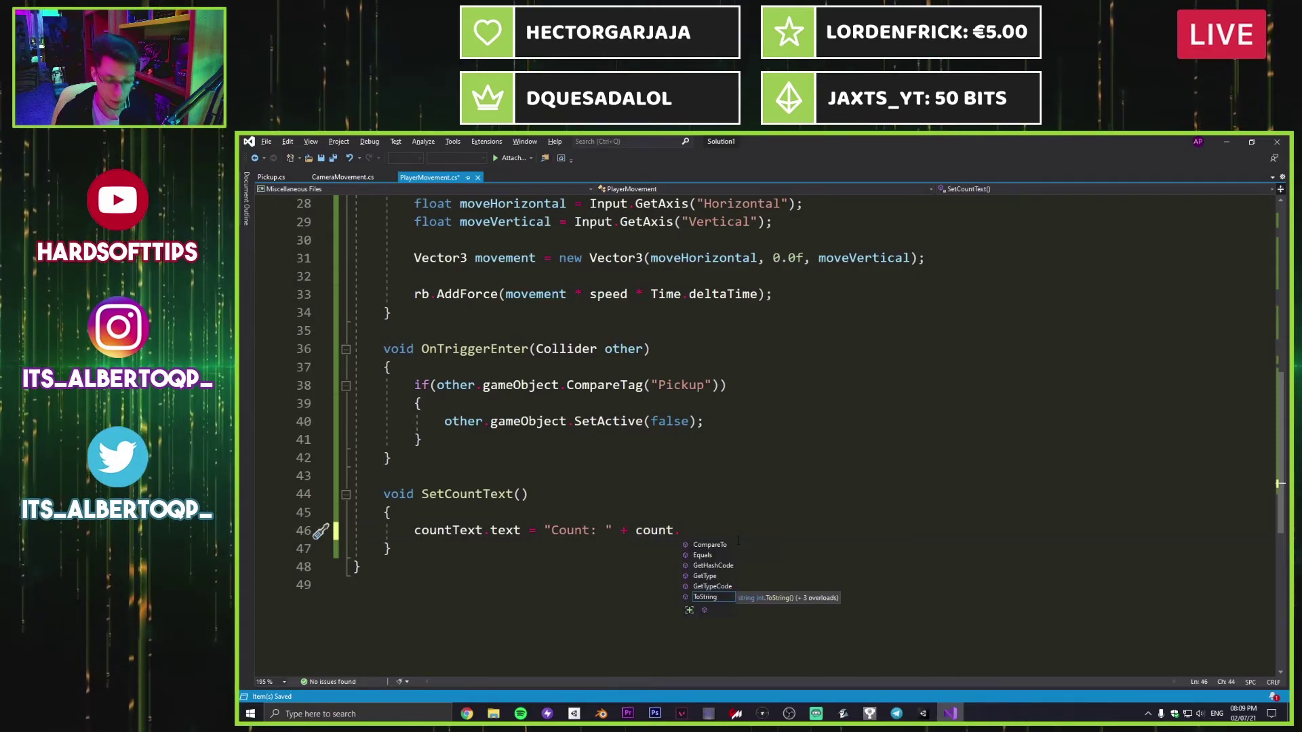
key("BackSpace")
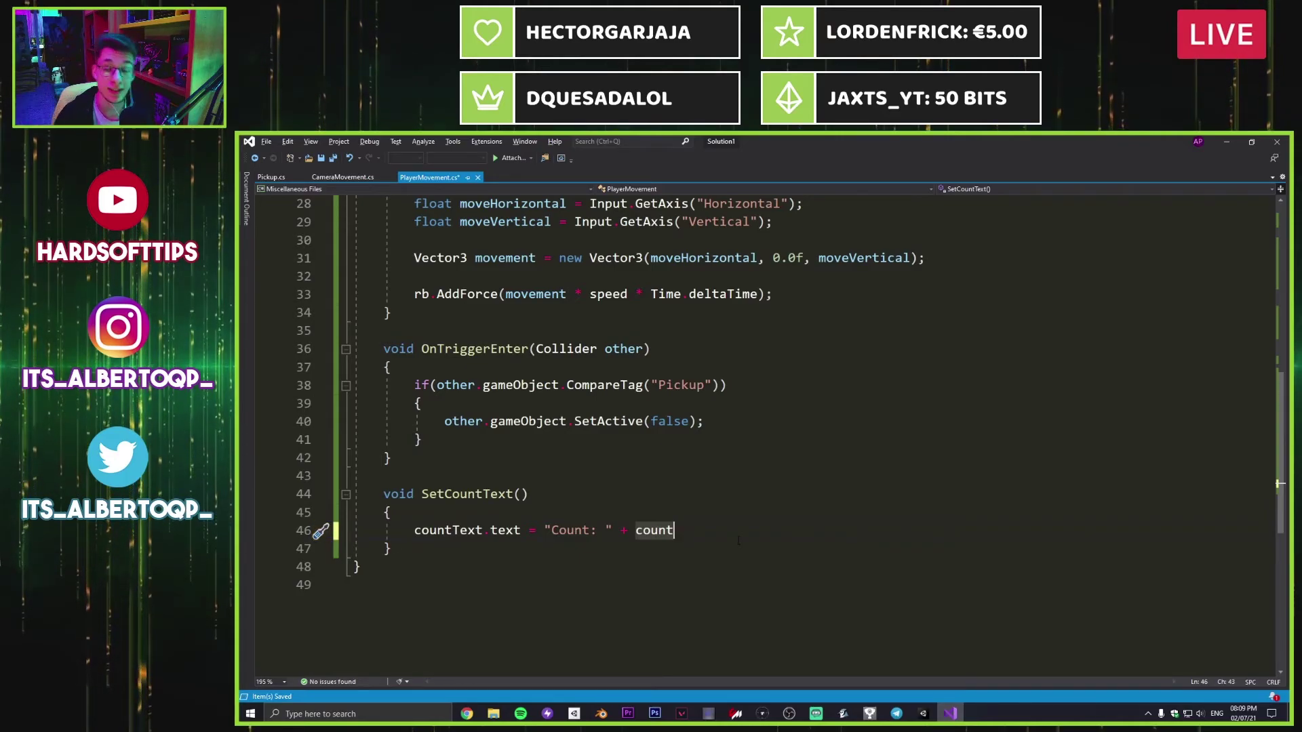
type(".ToString;")
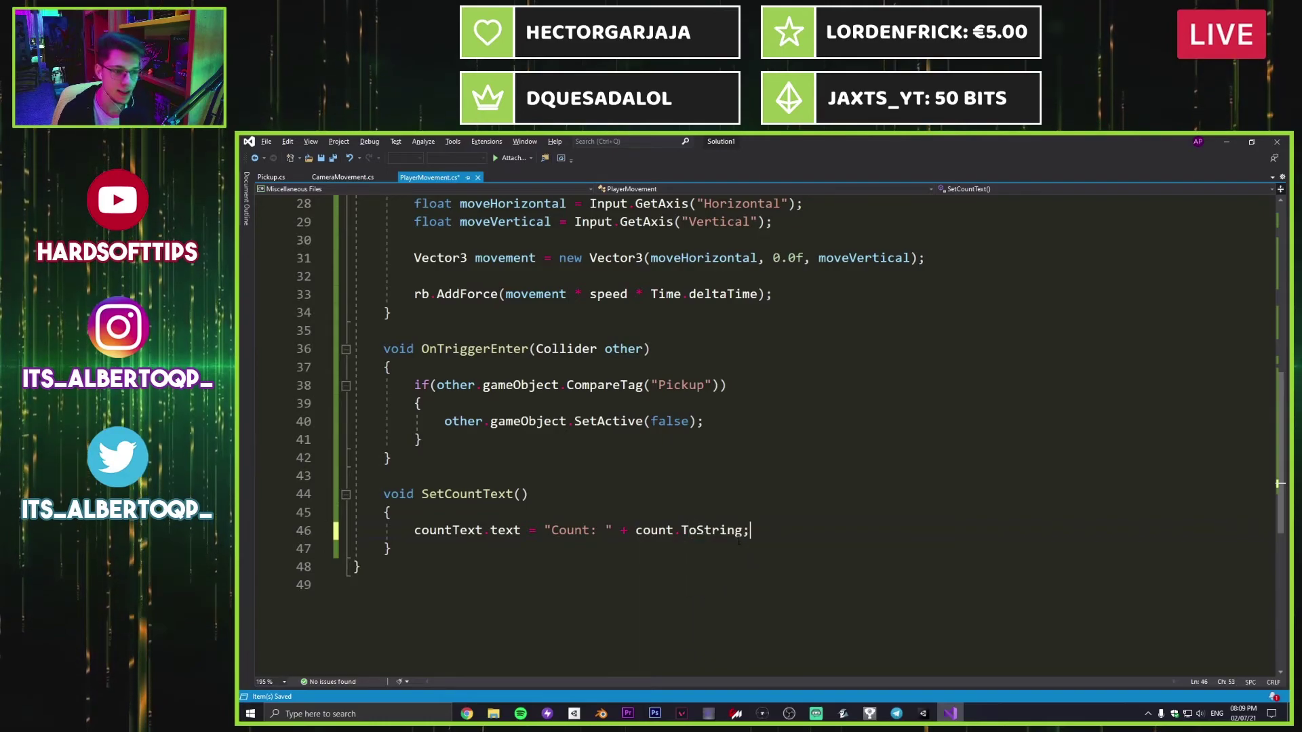
key("ctrl+s")
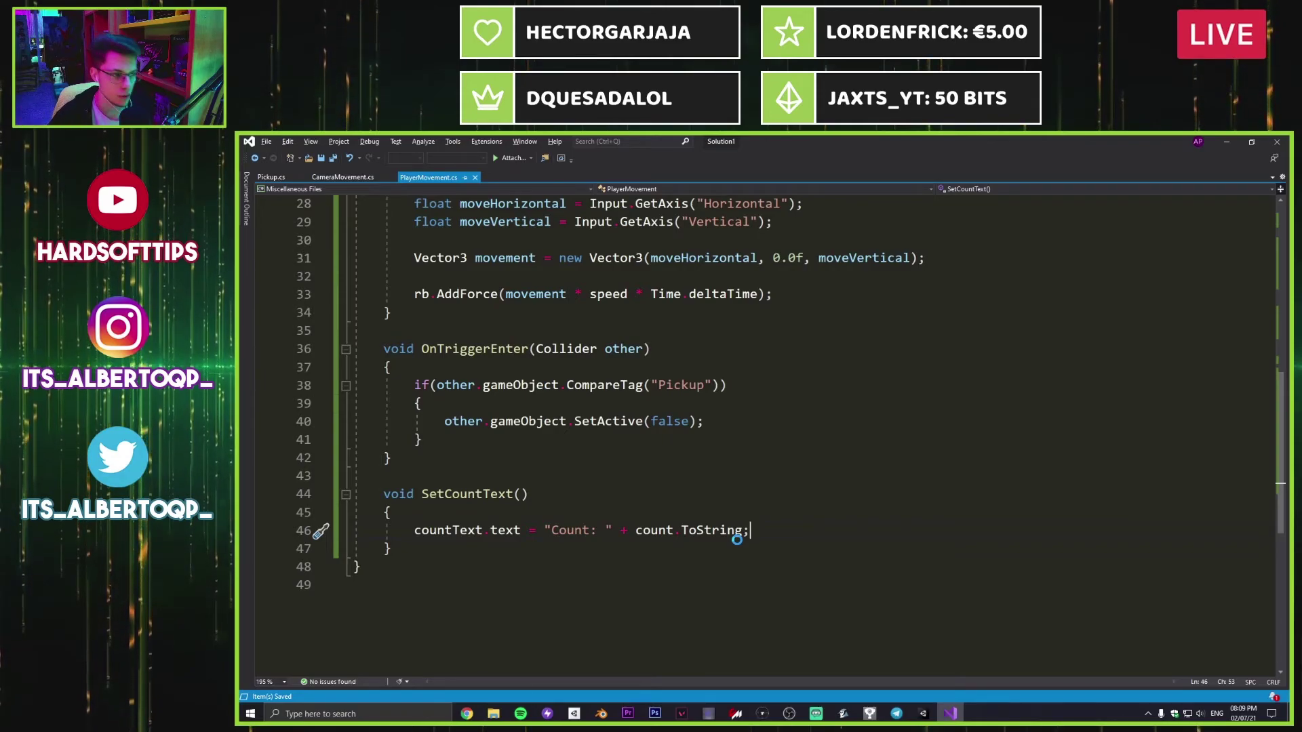
Step: Add an empty if (count >= 12) block with braces below the countText assignment, separated by an empty line
key("Return")
key("Return")
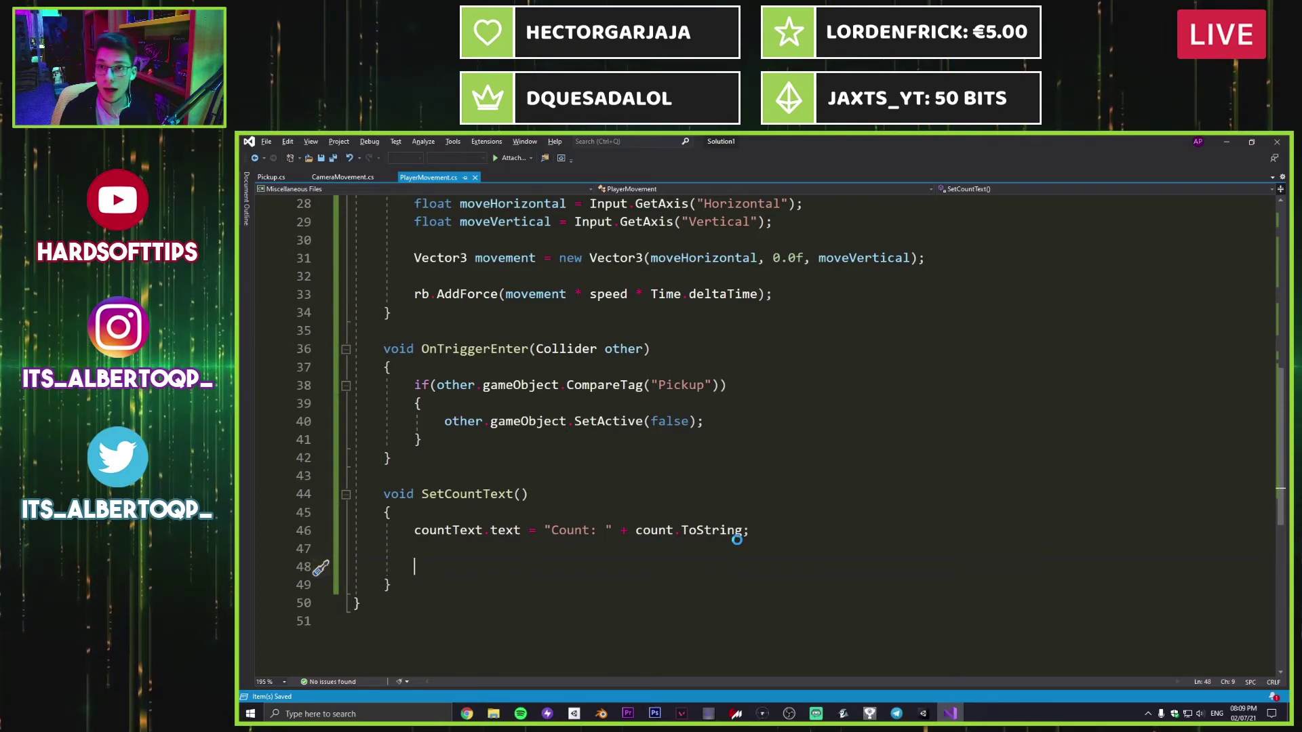
type("if(")
key("BackSpace")
key("BackSpace")
type("if")
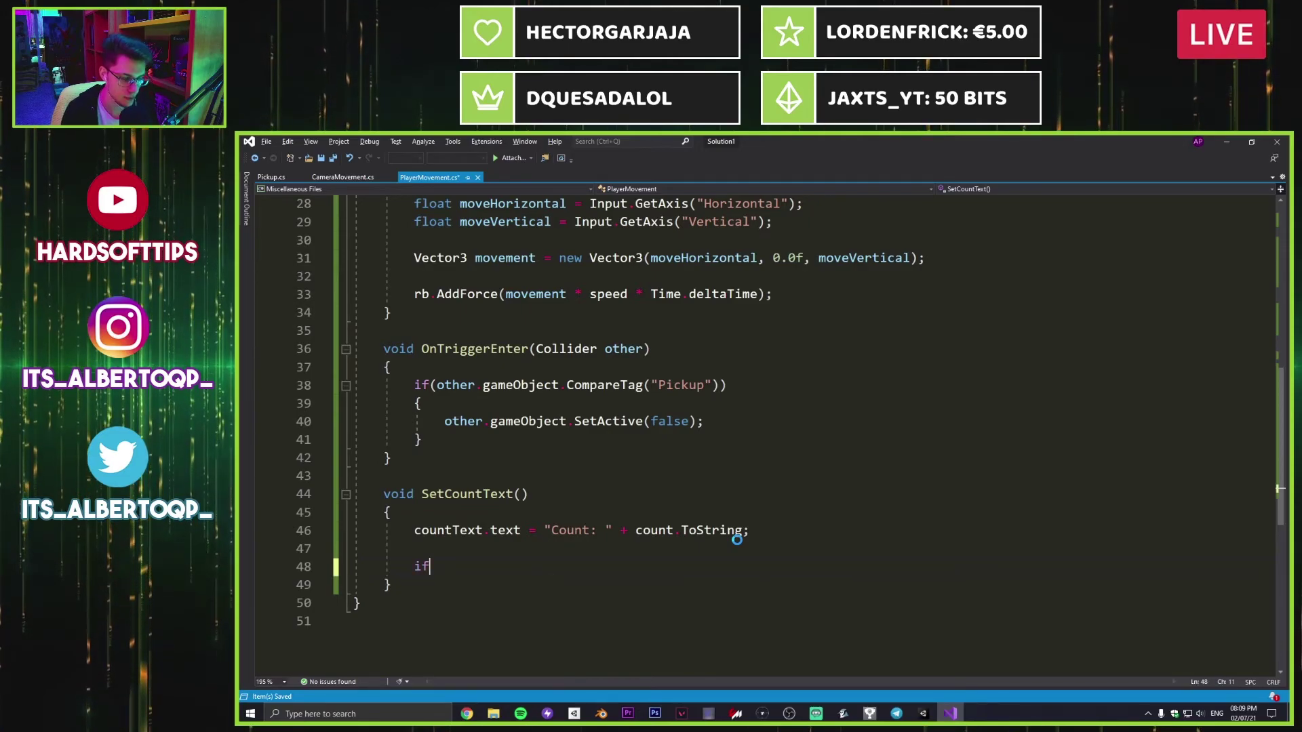
type("(count > 12")
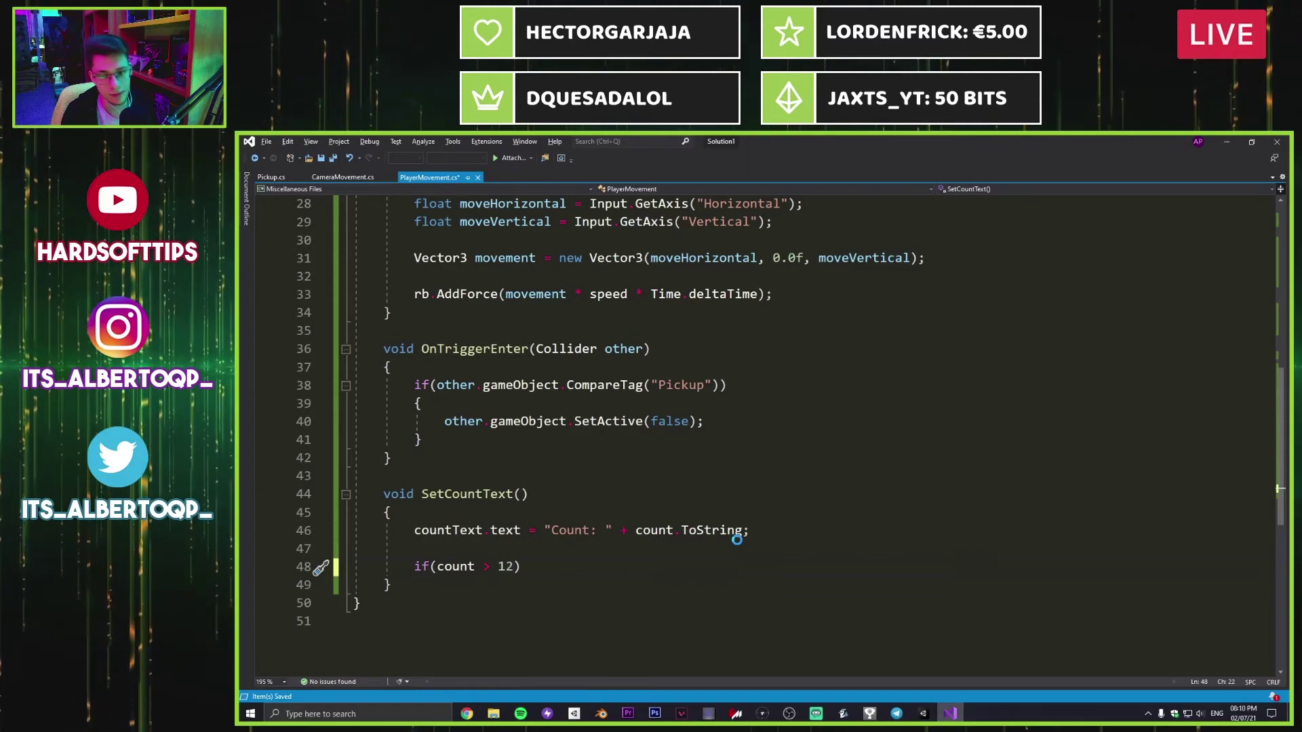
key("Left")
key("Left")
key("Left")
type("=")
key("End")
key("Return")
type("{")
key("Return")
key("Return")
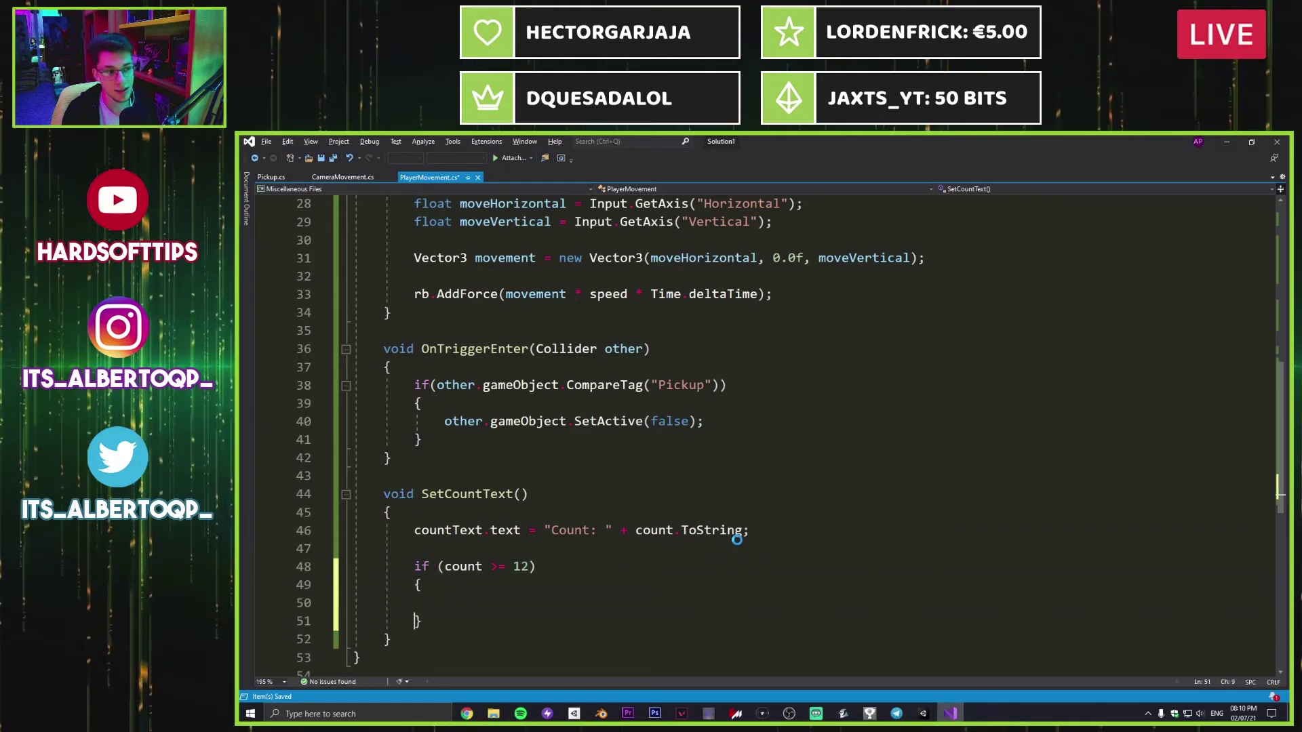
scroll(737, 539, "down", 2)
scroll(732, 539, "up", 1)
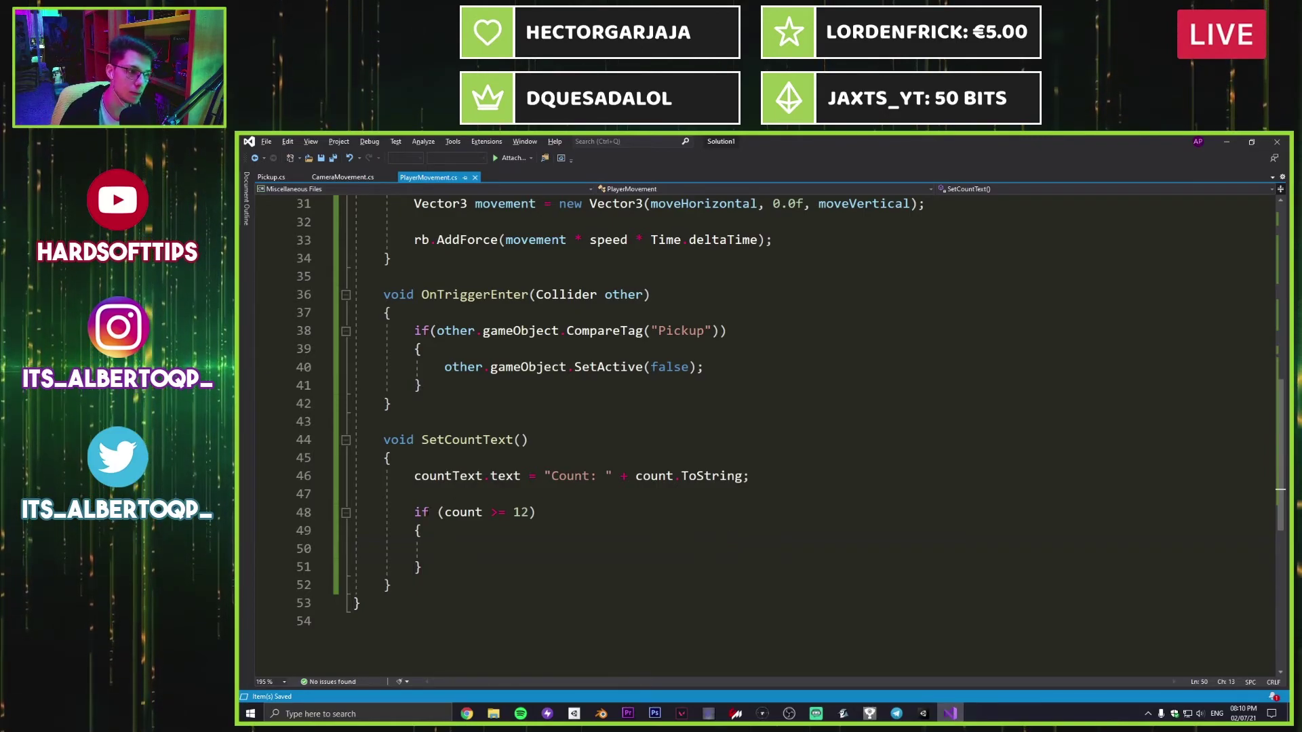
Step: Try maxCount in place of the number in the if condition, restore 12, and save the script
left_click(442, 513)
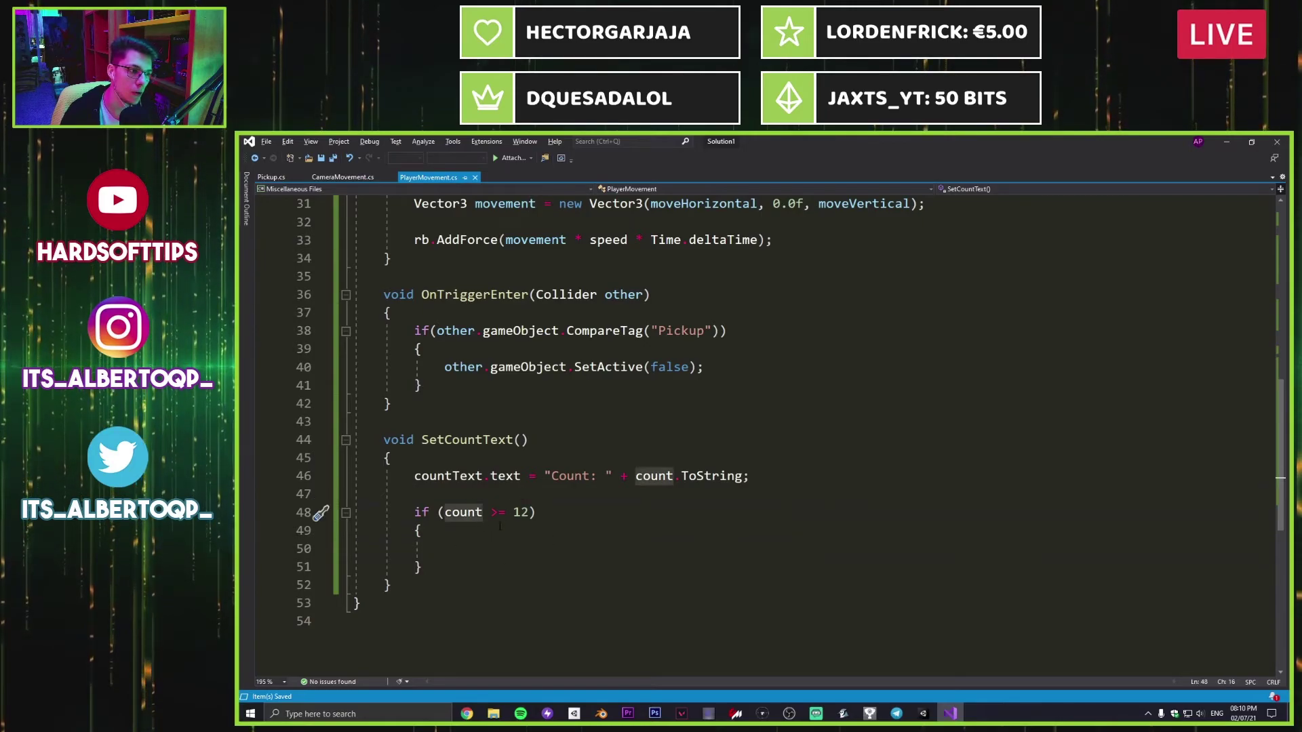
left_click(527, 513)
key("shift+Left")
key("shift+Left")
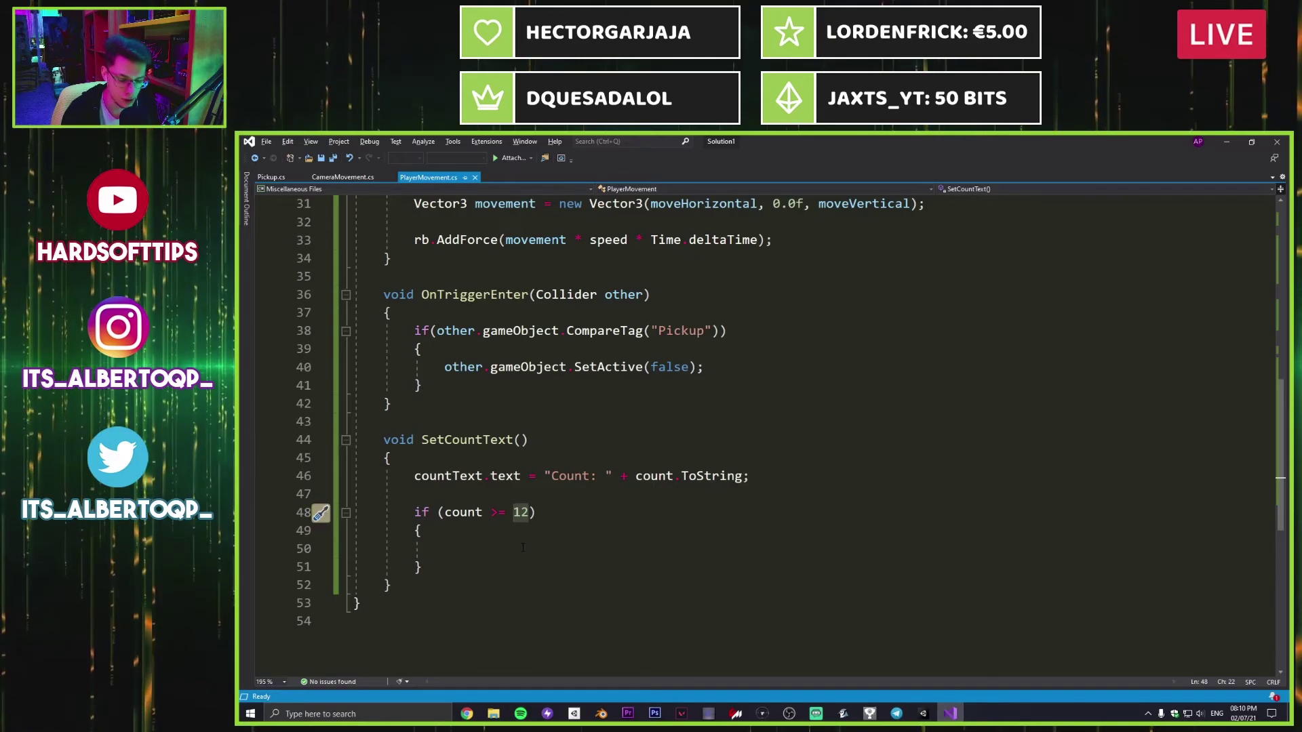
type("maxCount")
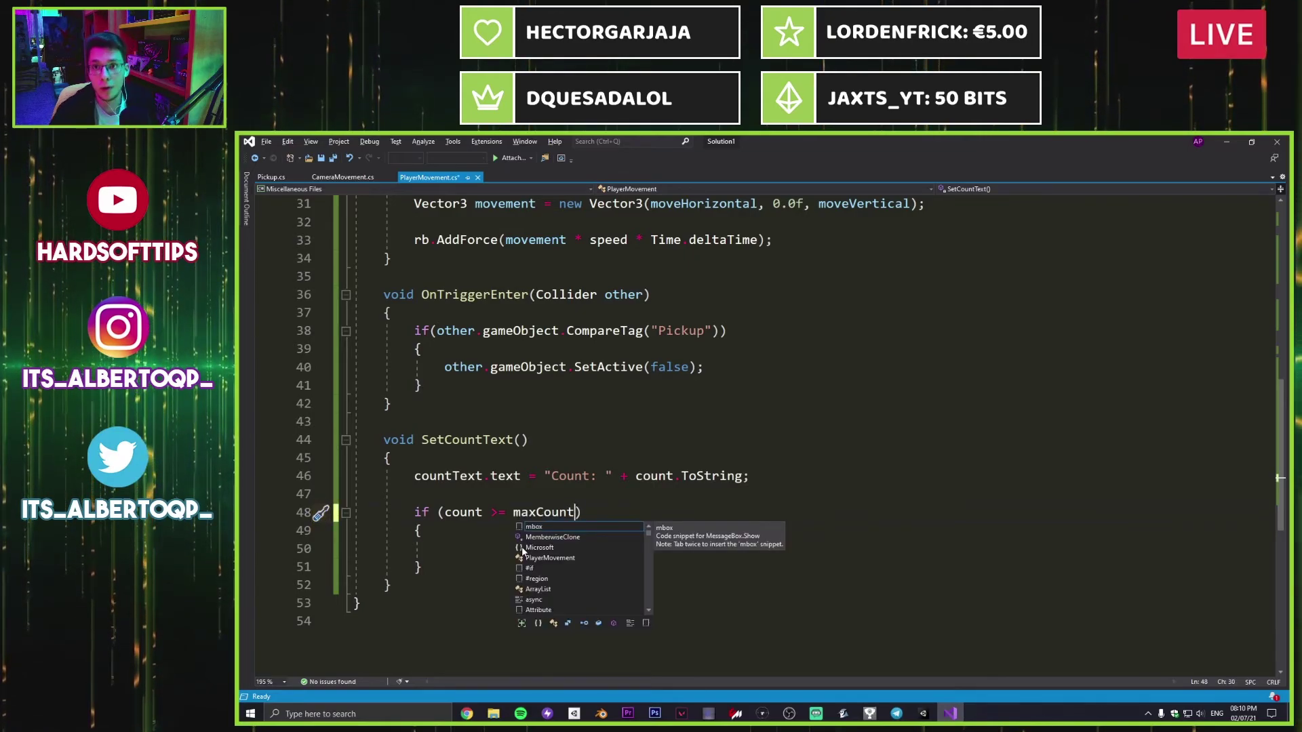
key("BackSpace")
key("BackSpace")
key("BackSpace")
key("BackSpace")
key("BackSpace")
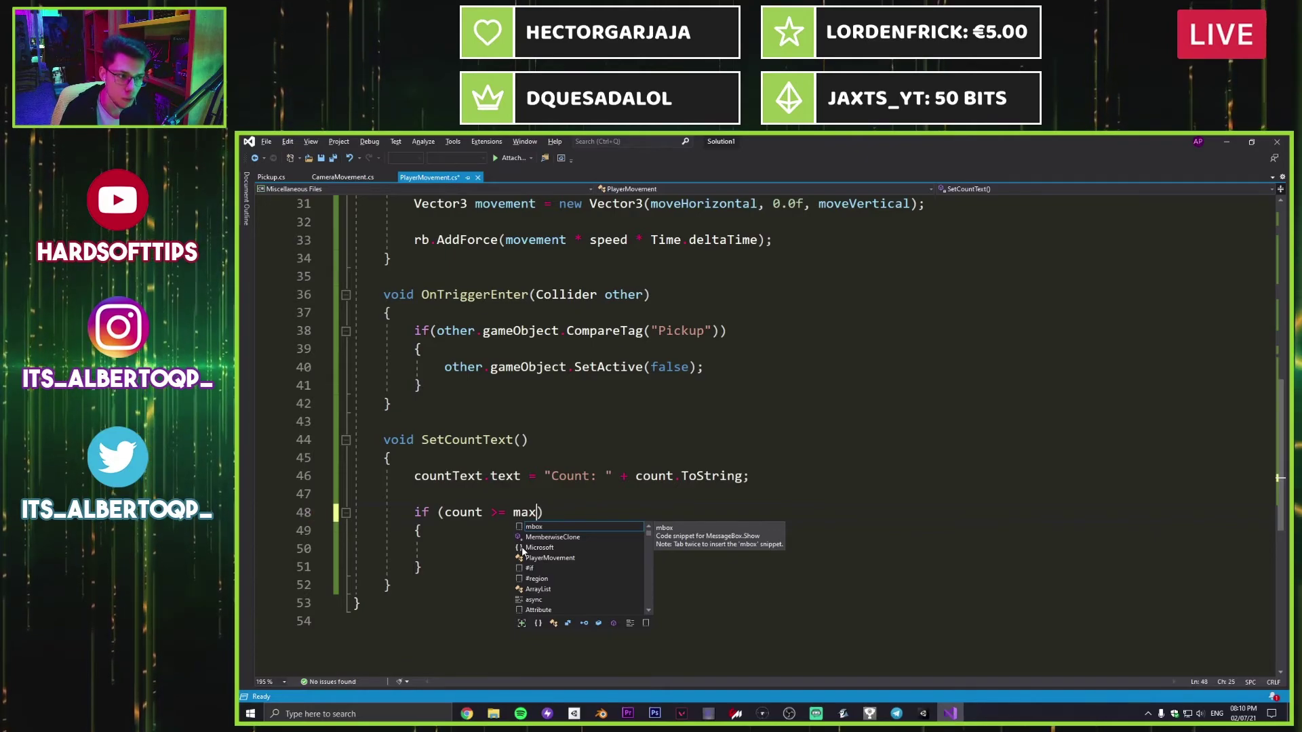
key("BackSpace")
key("BackSpace")
key("BackSpace")
type("12")
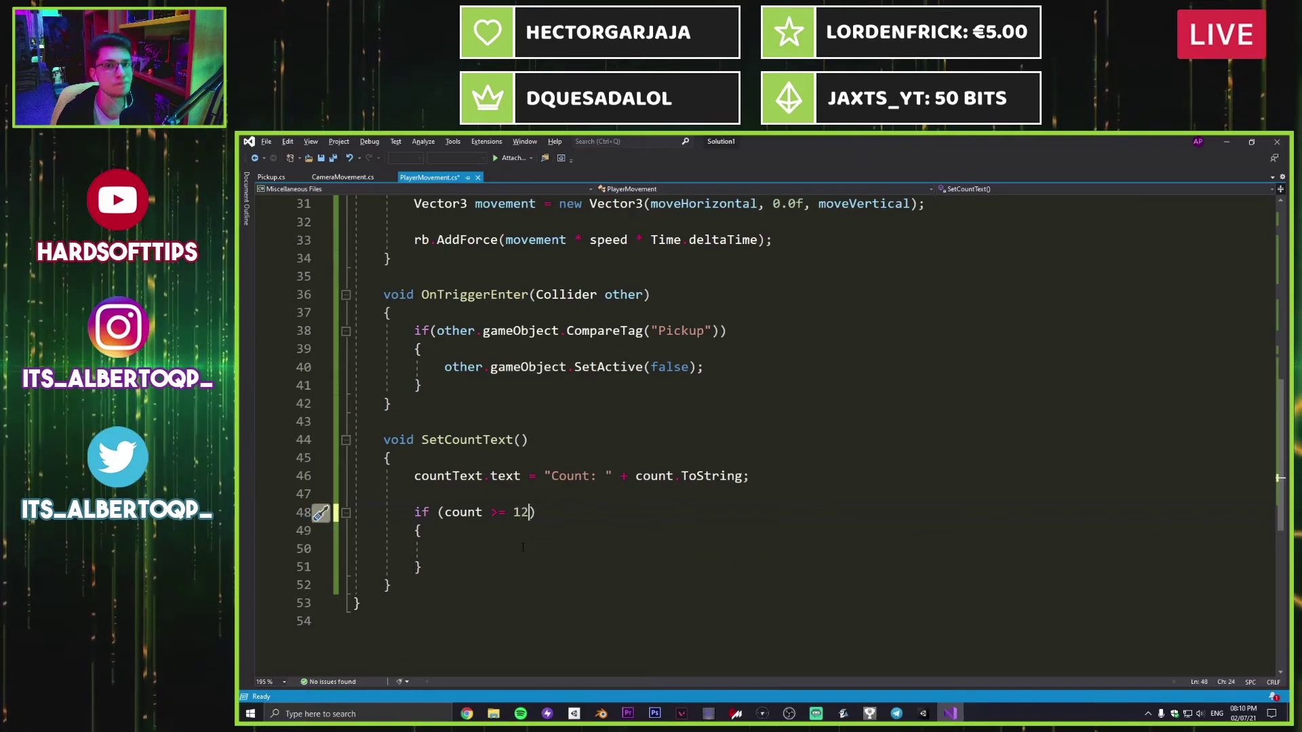
key("ctrl+s")
Step: Inside the if (count >= 12) block, write winText.text = "You Win!"; and save the script
left_click(434, 548)
key("Tab")
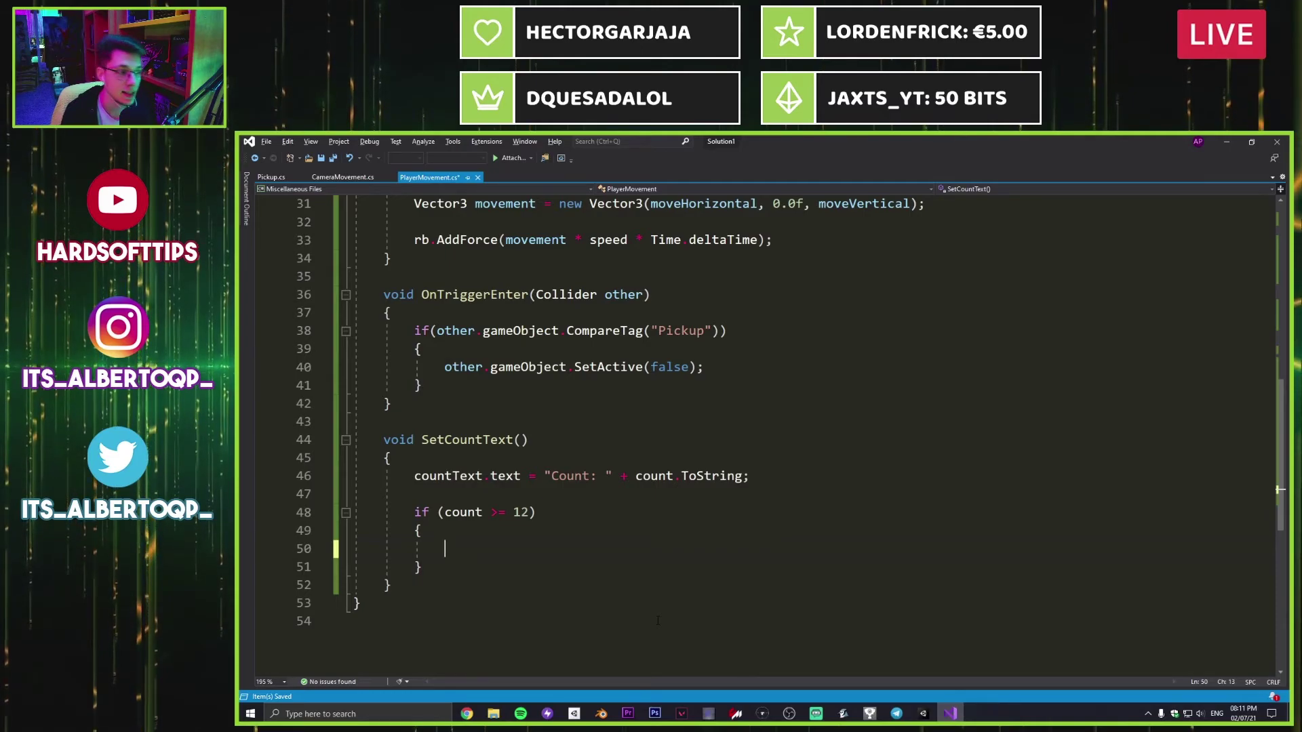
type("winText")
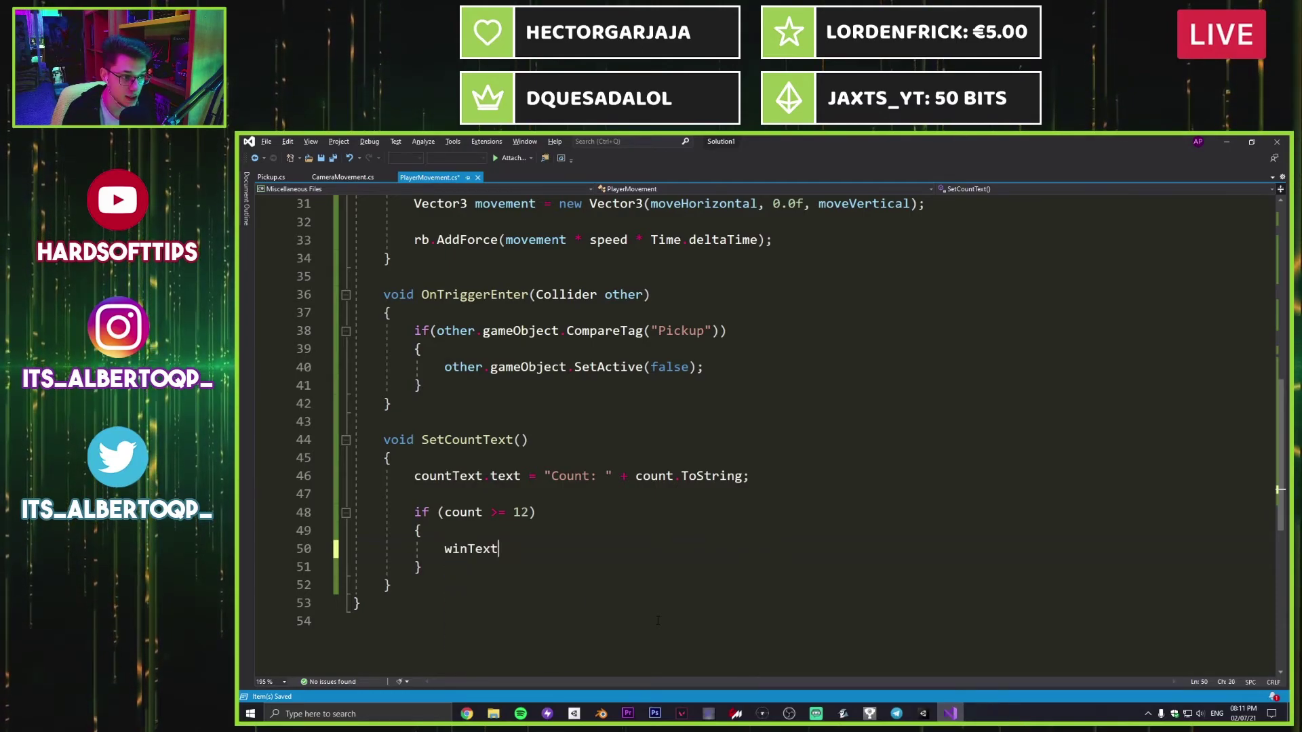
type(".textg")
key("BackSpace")
type("= \"Y")
type("po")
key("BackSpace")
key("BackSpace")
type("pou")
key("BackSpace")
key("BackSpace")
key("BackSpace")
key("BackSpace")
type("ou Win!\";")
key("ctrl+s")
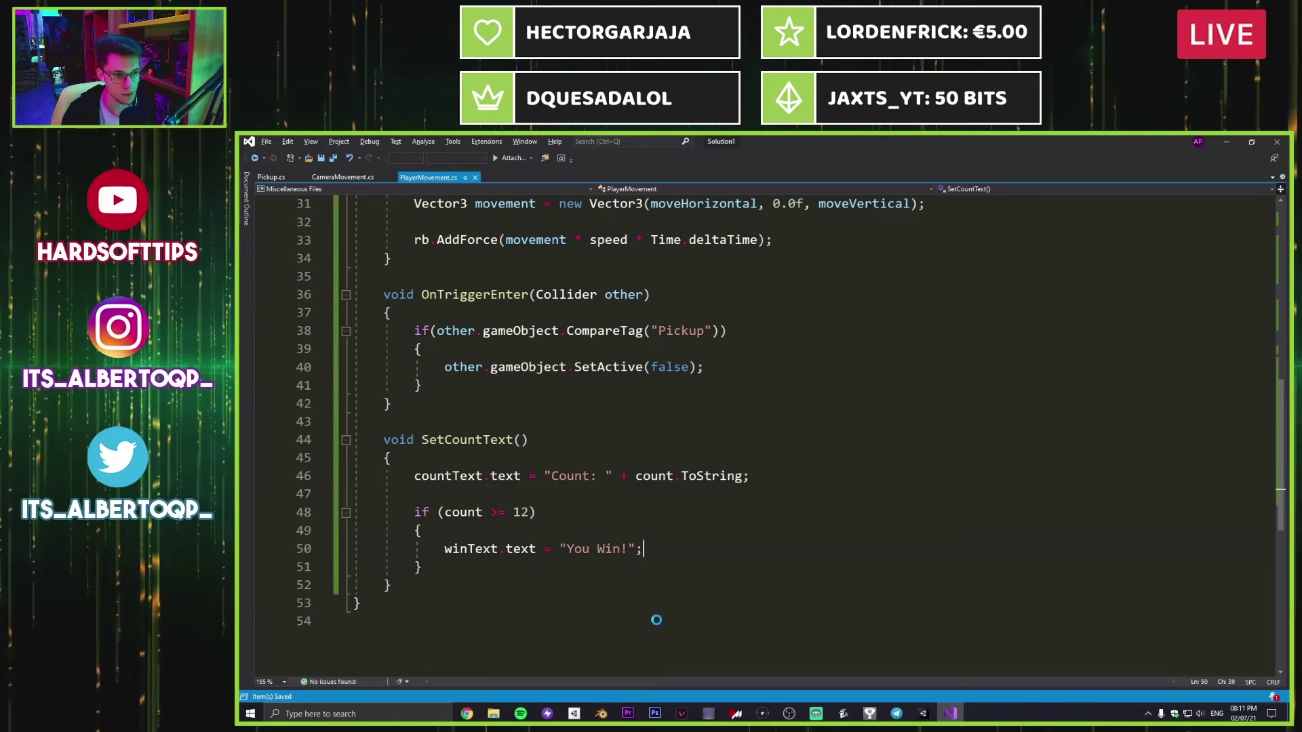
scroll(676, 541, "up", 4)
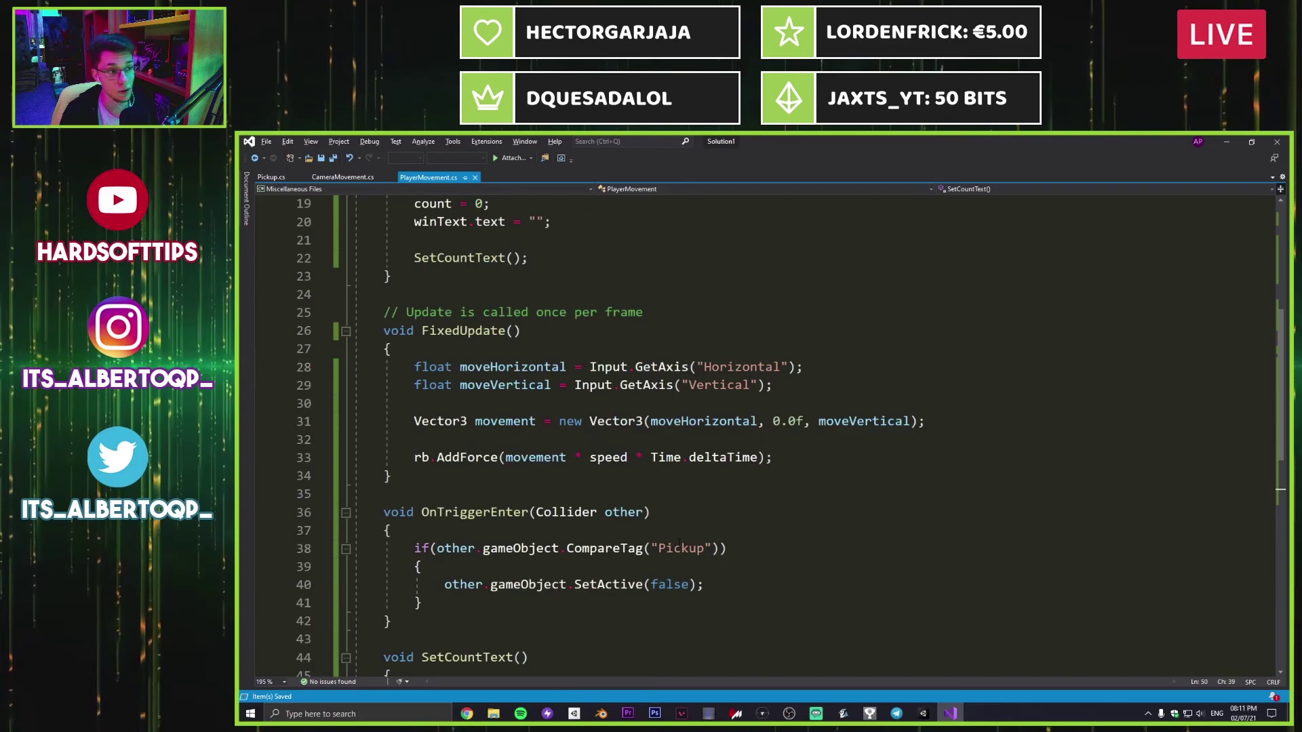
scroll(663, 541, "up", 3)
scroll(516, 530, "down", 6)
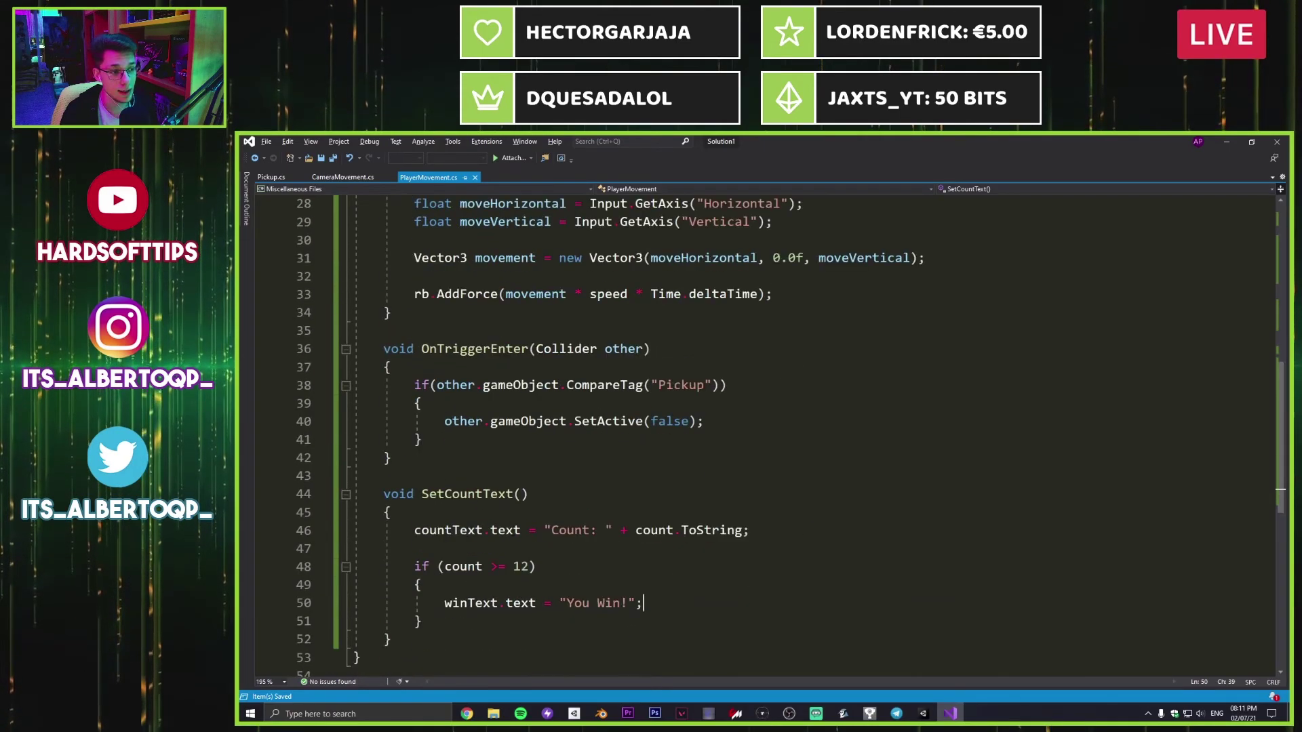
left_click_drag(444, 494, 393, 514)
left_click(496, 567)
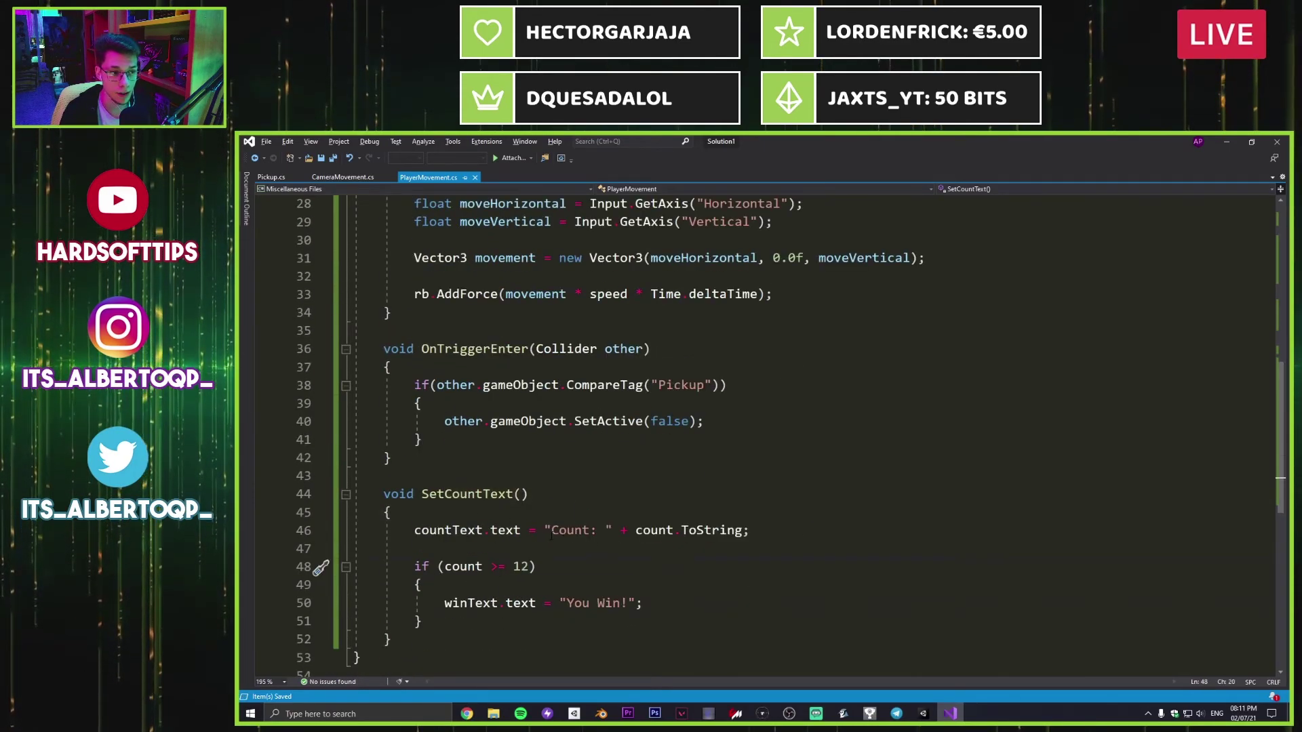
left_click_drag(551, 531, 605, 531)
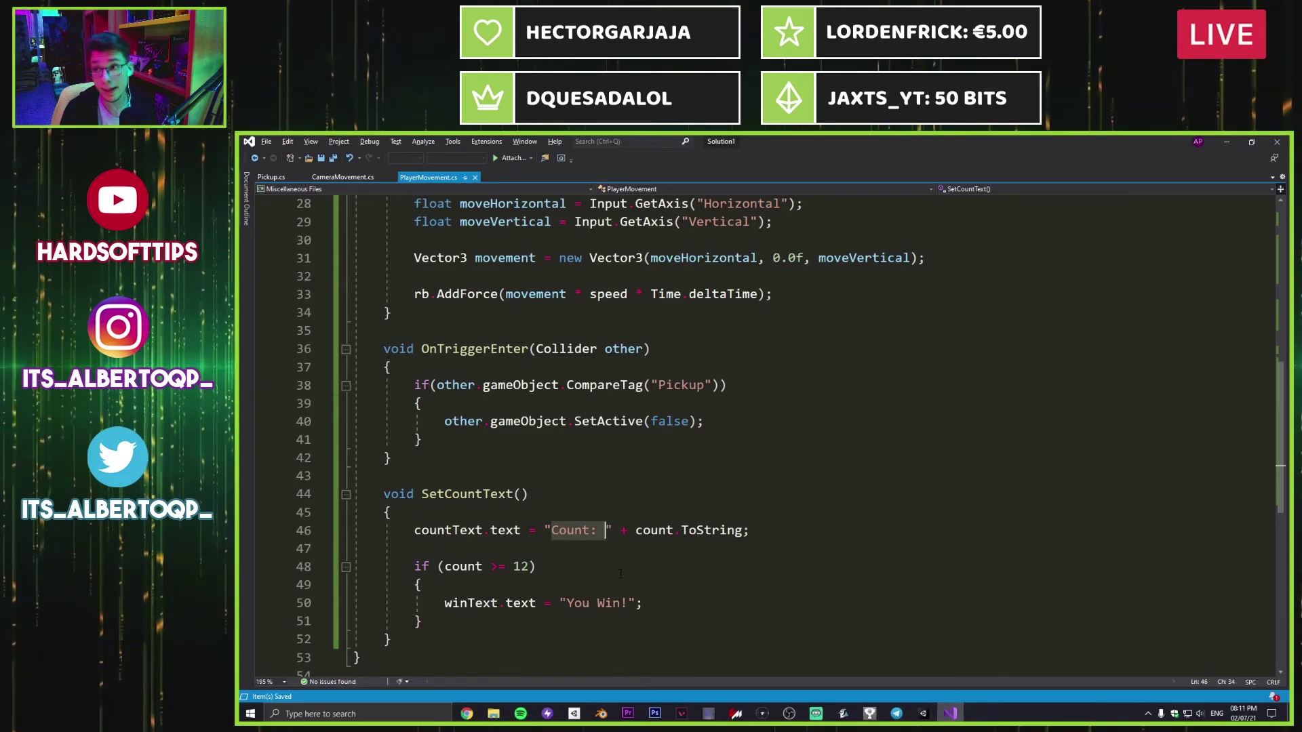
Step: Add a SetCountText; line at the end of FixedUpdate, separated by an empty line, and save the script
scroll(786, 426, "up", 2)
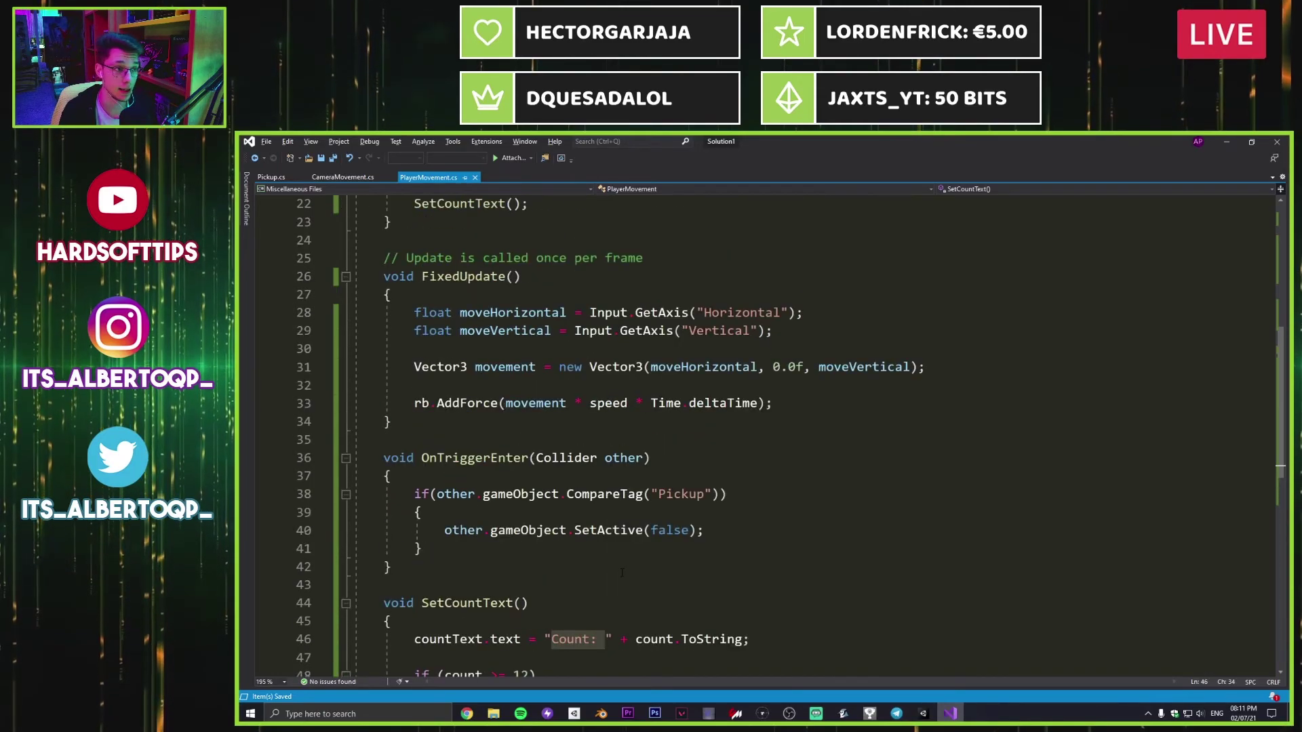
left_click(785, 405)
key("Return")
key("Return")
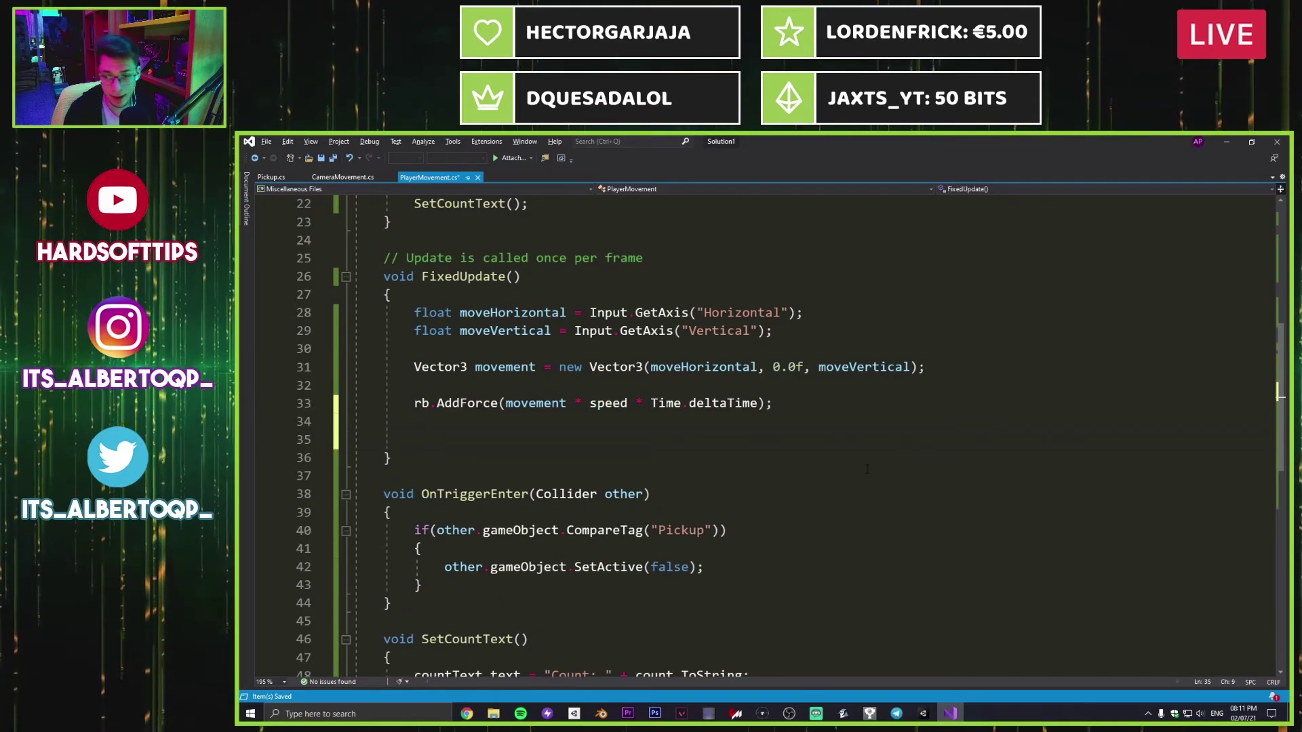
type("SetCountText;")
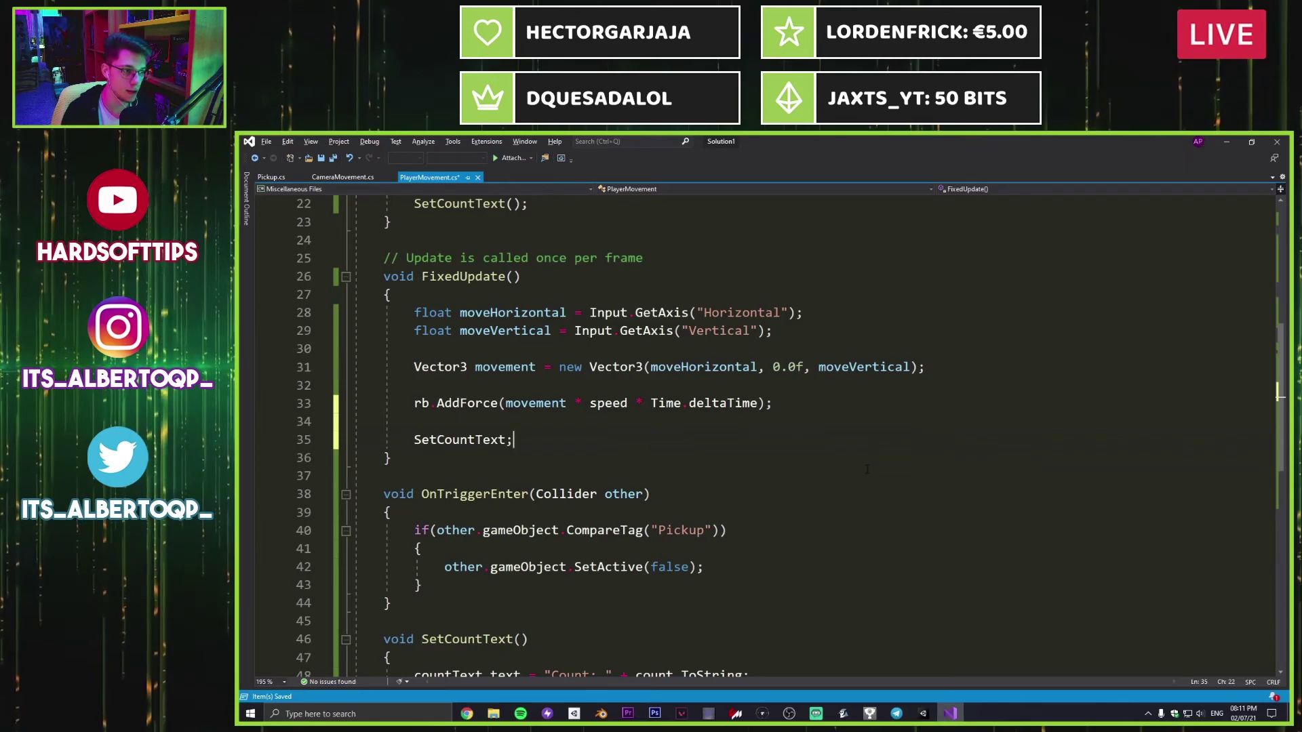
key("ctrl+s")
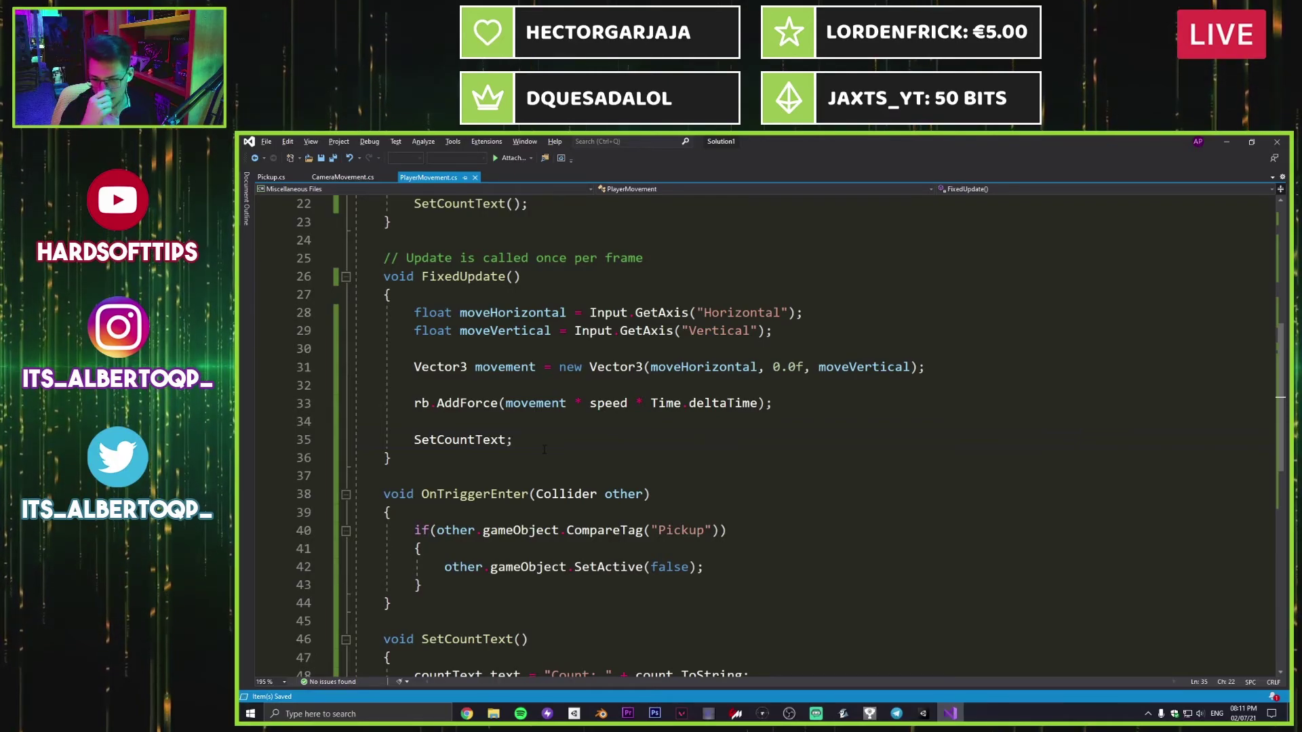
Step: Remove the SetCountText; line and its spacing from the end of FixedUpdate
left_click_drag(515, 439, 337, 425)
key("BackSpace")
key("BackSpace")
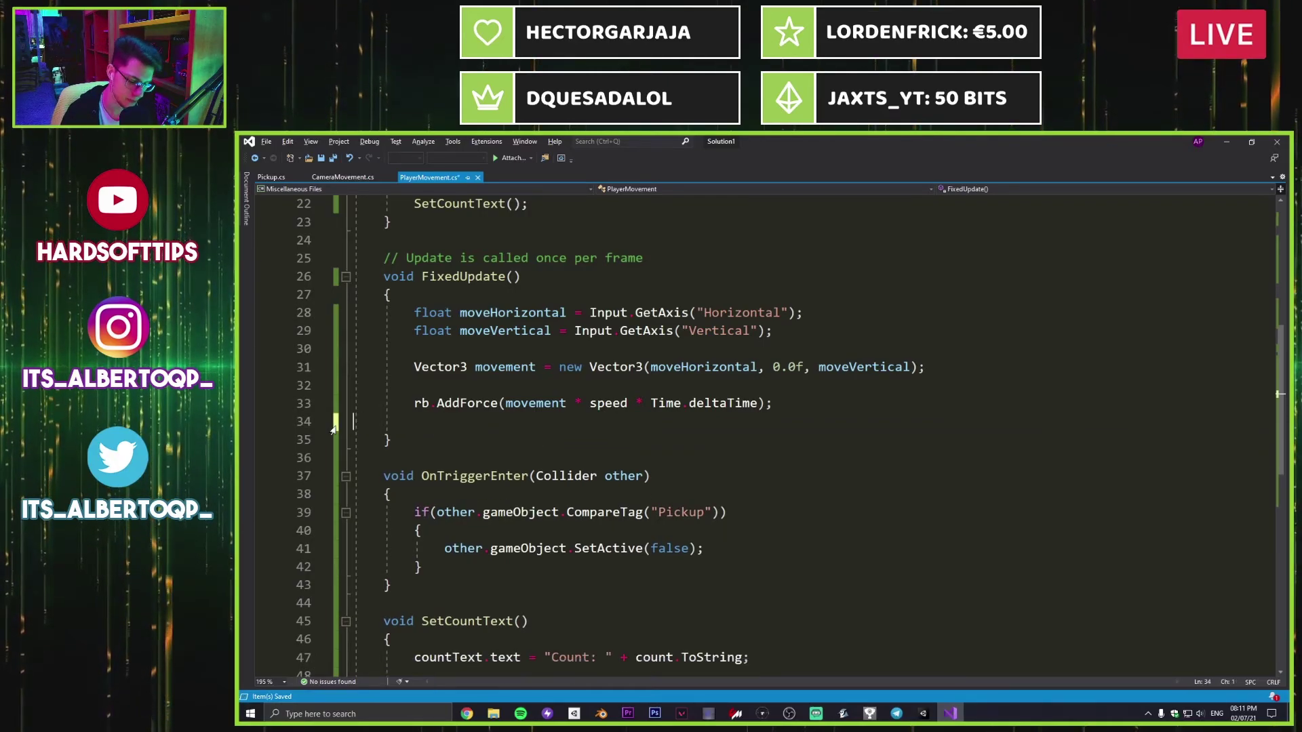
Step: Insert two empty lines below the Pickup if block in OnTriggerEnter and save the script
scroll(659, 488, "down", 2)
left_click(657, 440)
key("Return")
key("Return")
key("ctrl+s")
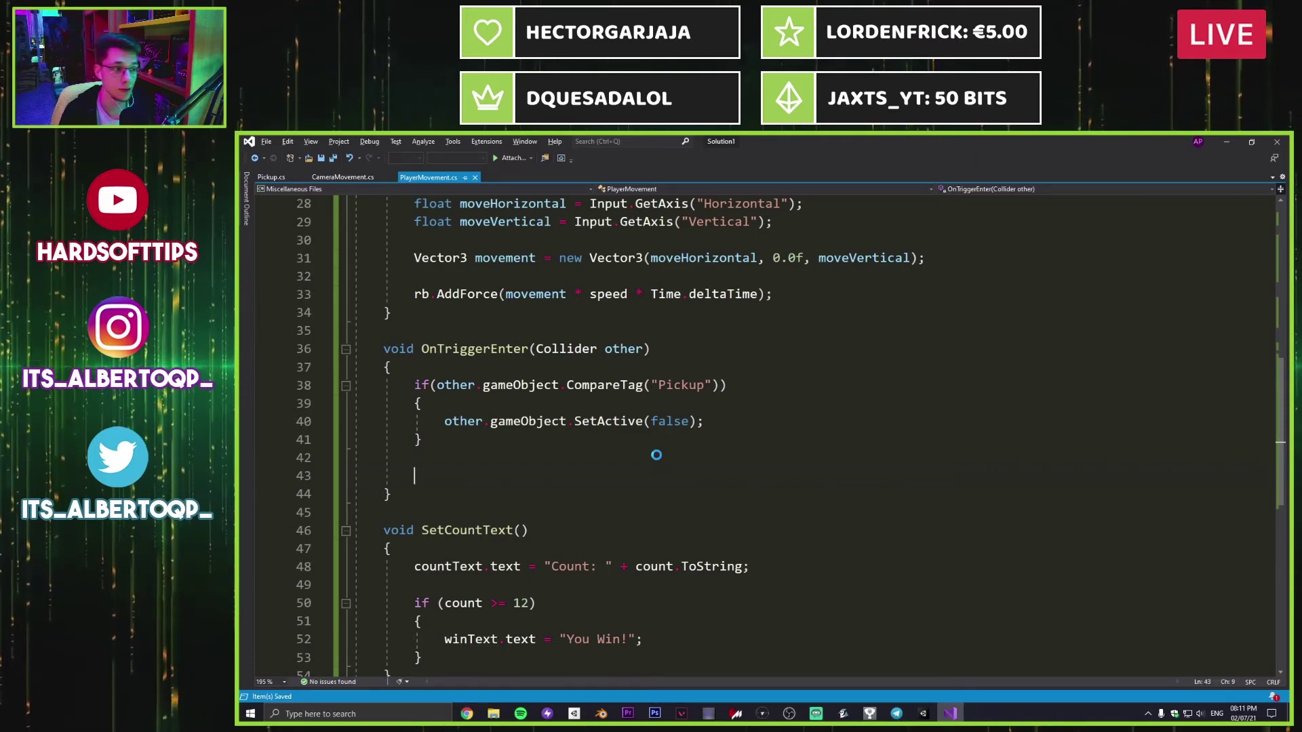
Step: Below the SetActive(false) line in the Pickup if block, add count++; followed by a SetCountText(); call
left_click(716, 422)
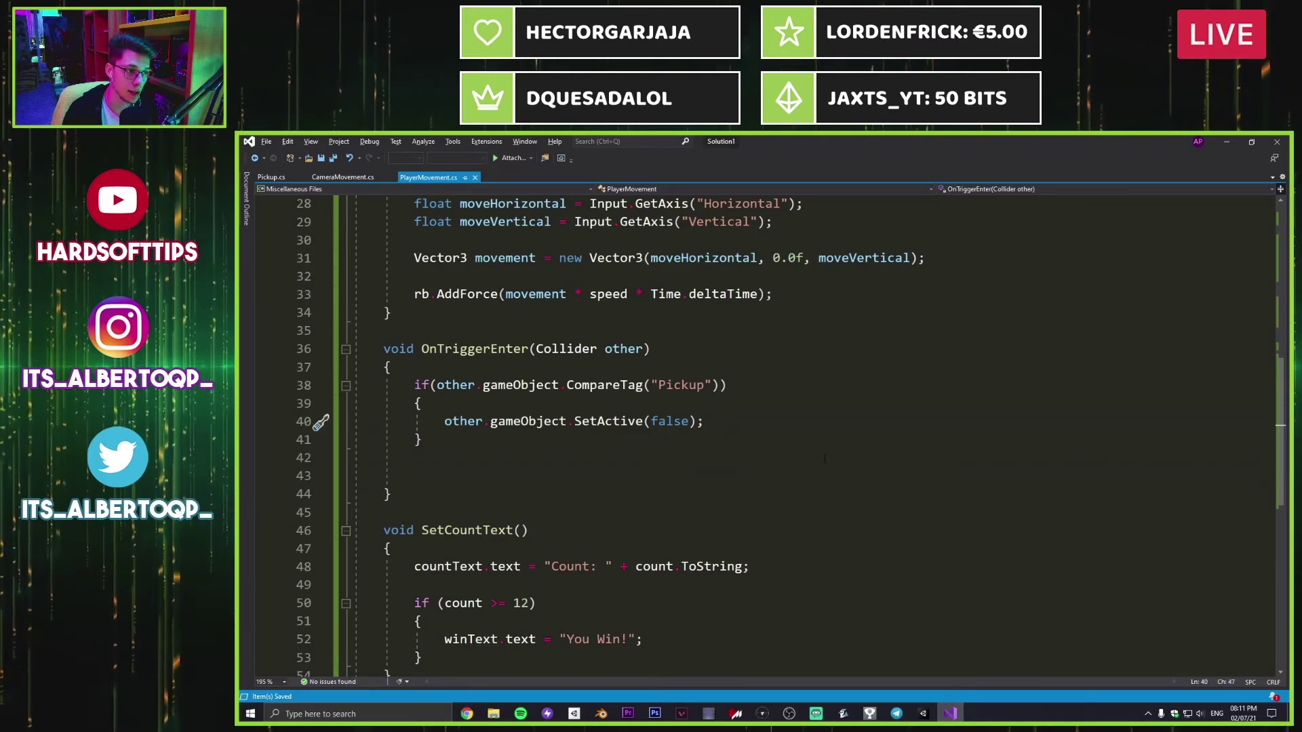
key("Return")
type("count")
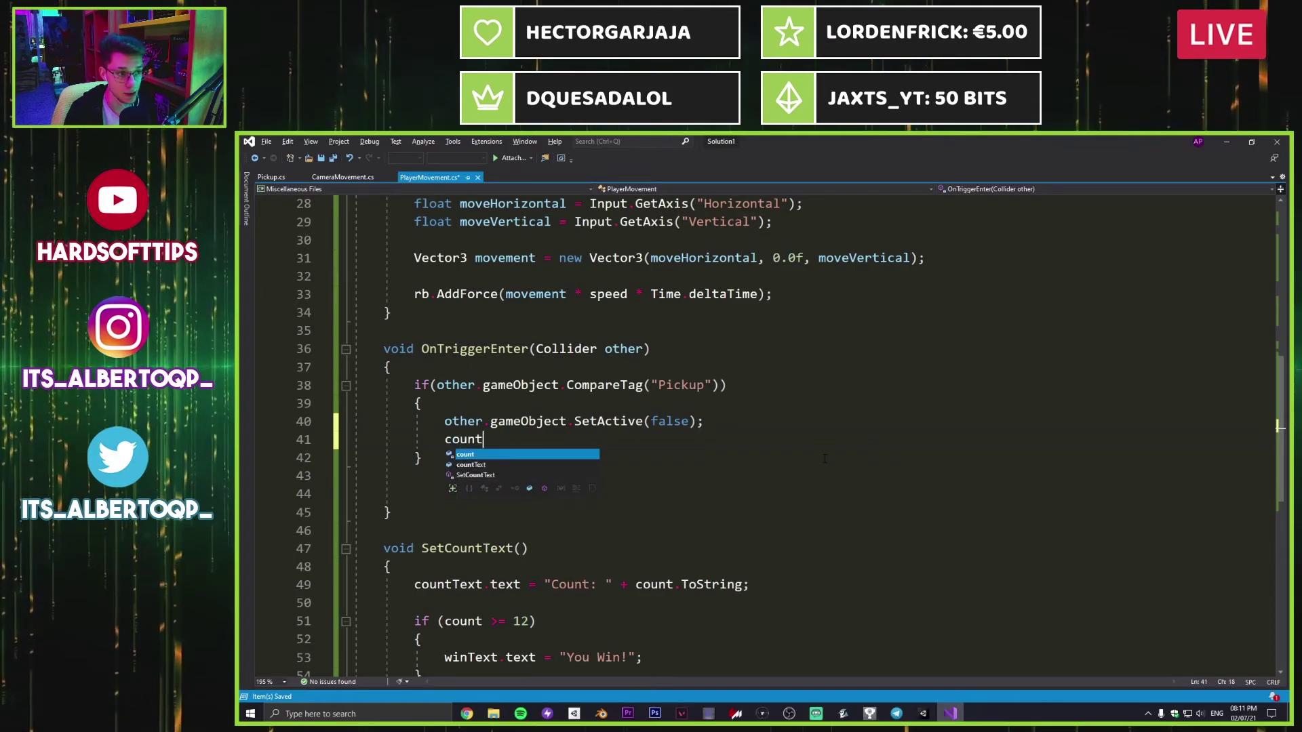
type("++;")
key("ctrl+s")
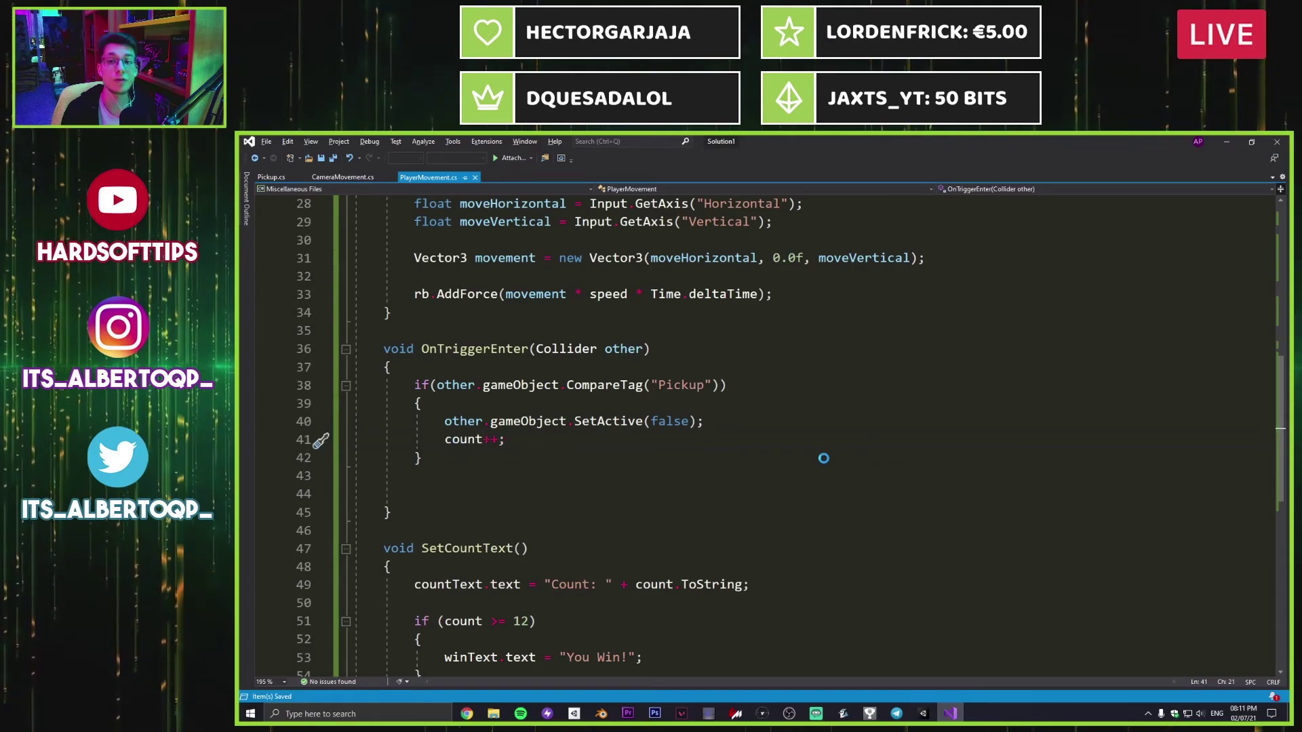
key("Return")
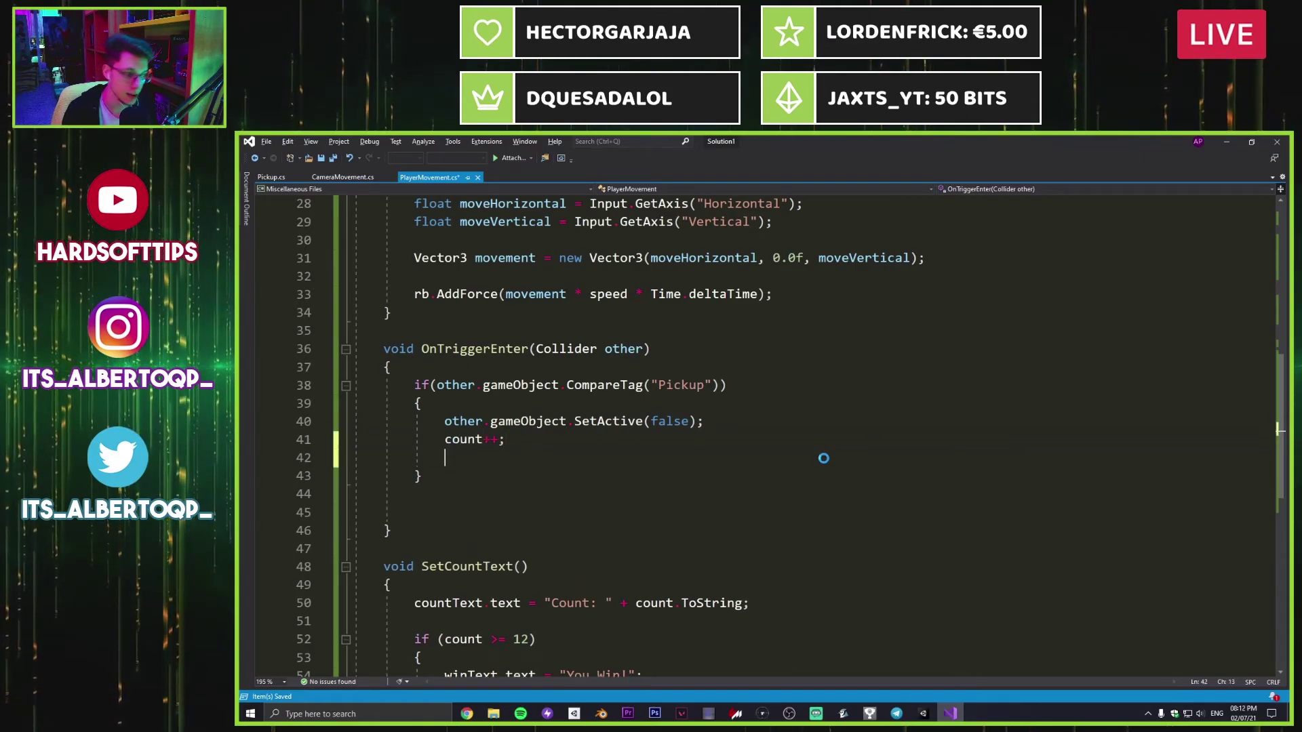
type("SetCountText")
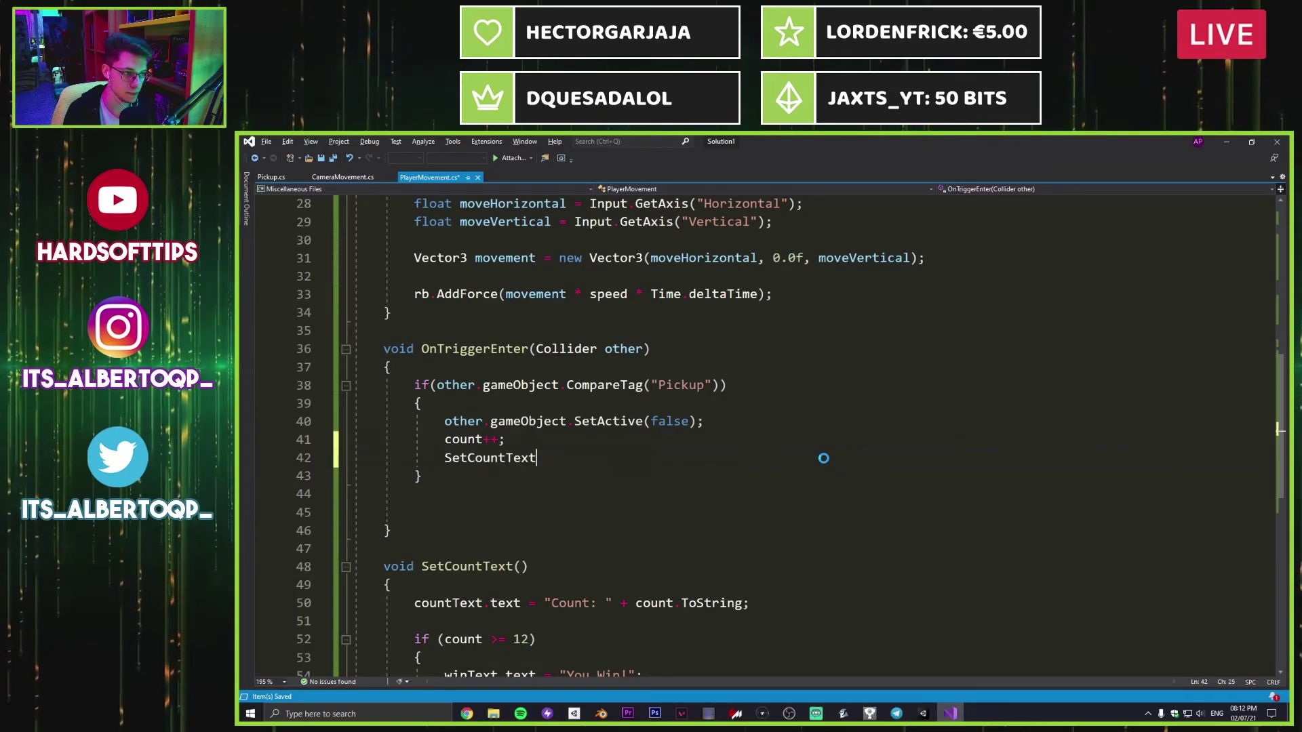
type("();")
Step: Delete the two empty lines at the end of OnTriggerEnter and save the script
left_click(302, 510)
key("BackSpace")
key("BackSpace")
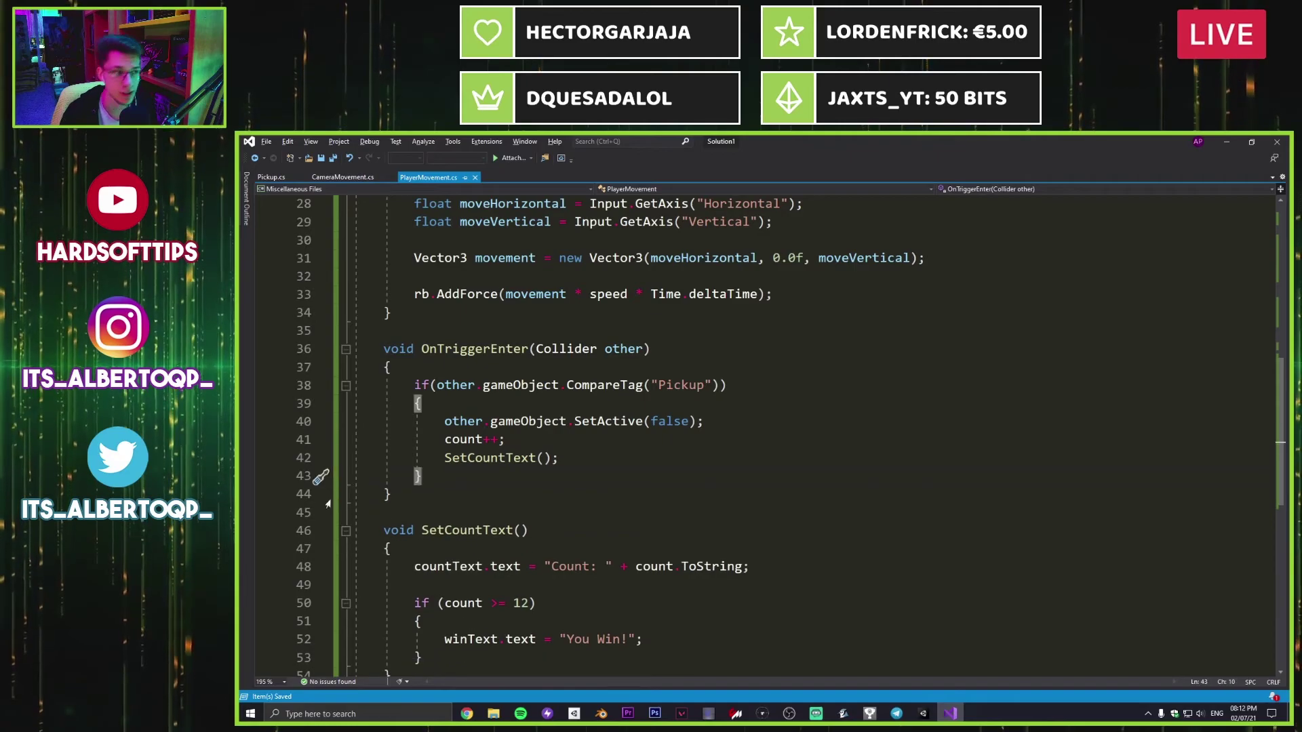
Step: Look over the script, switch to Unity, and compare the Console's PlayerMovement compile error with the code
scroll(681, 536, "down", 2)
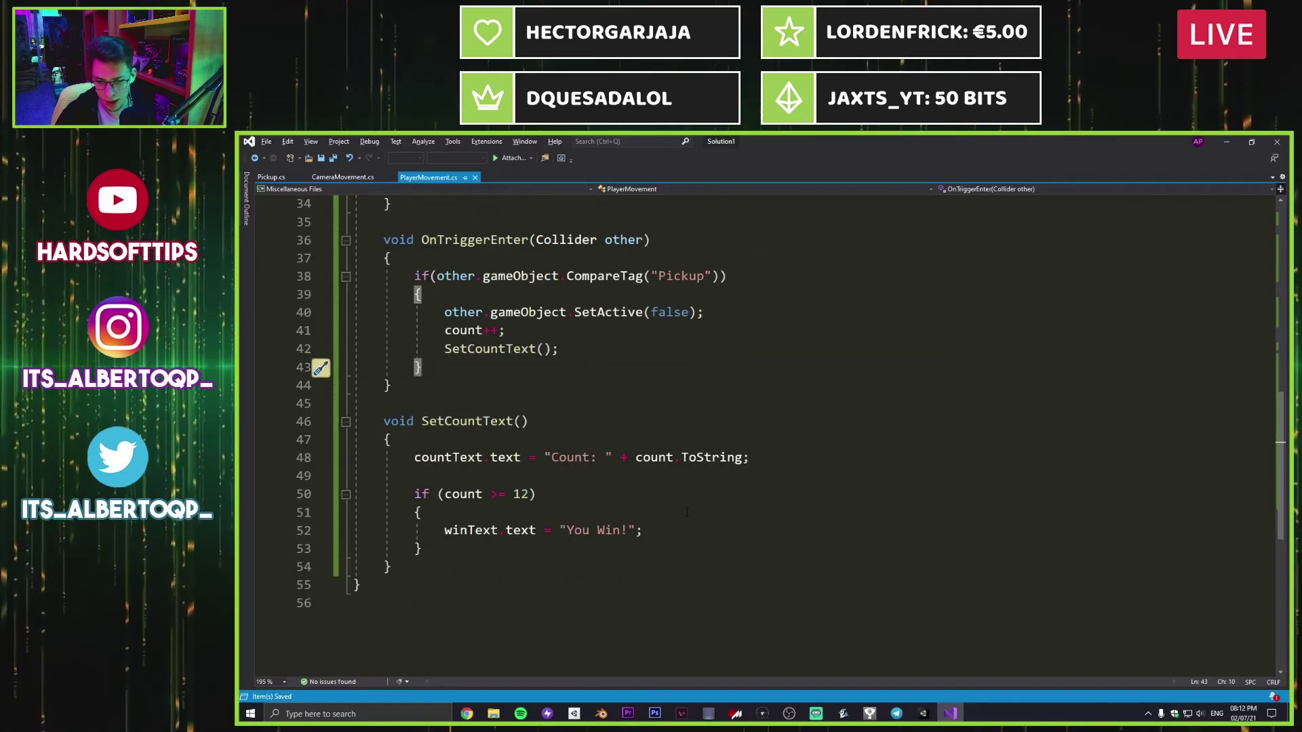
left_click(702, 502)
scroll(712, 502, "up", 11)
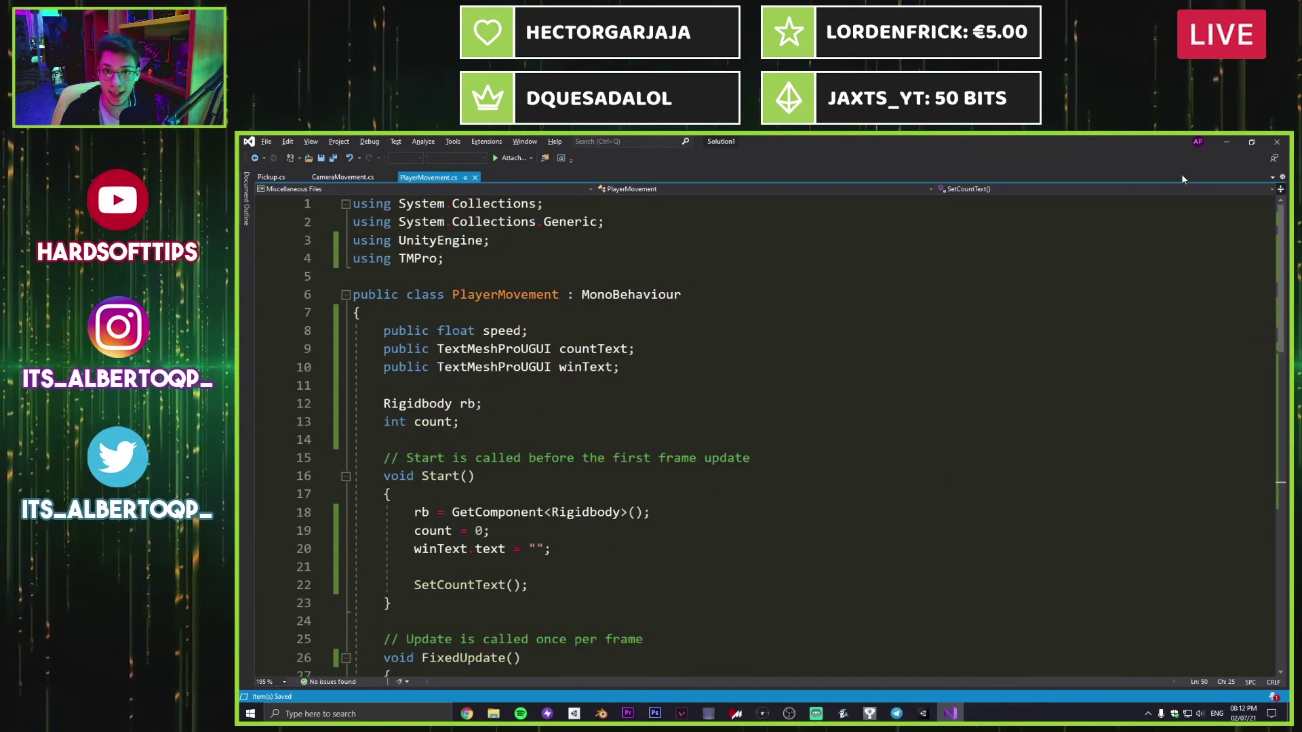
left_click(1226, 142)
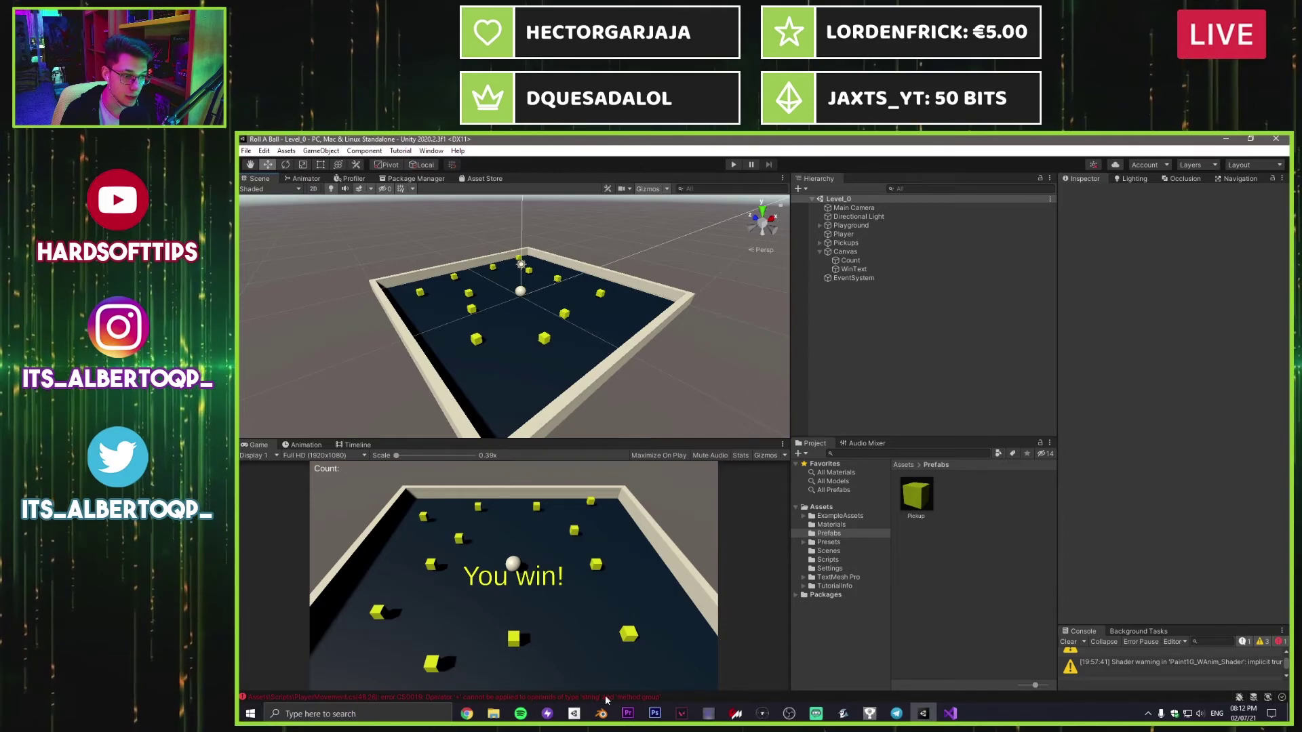
scroll(1126, 668, "down", 2)
left_click(1135, 665)
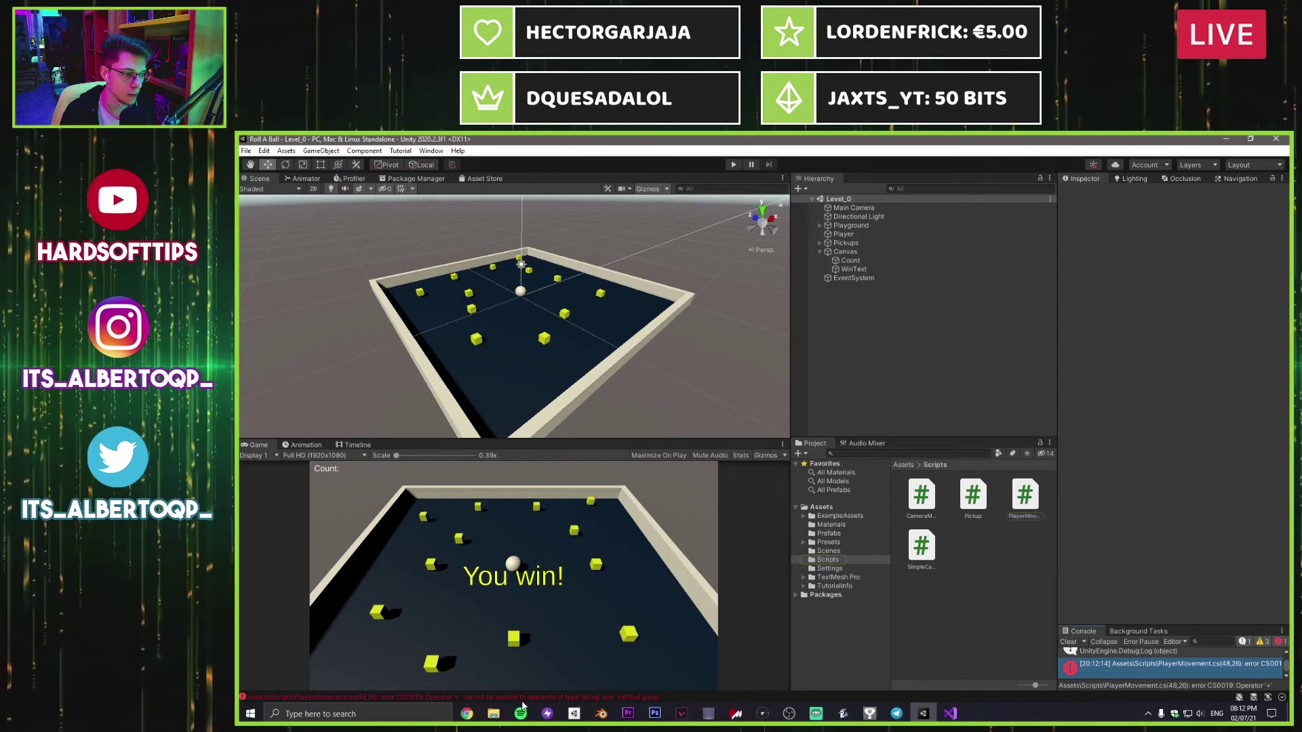
left_click(950, 713)
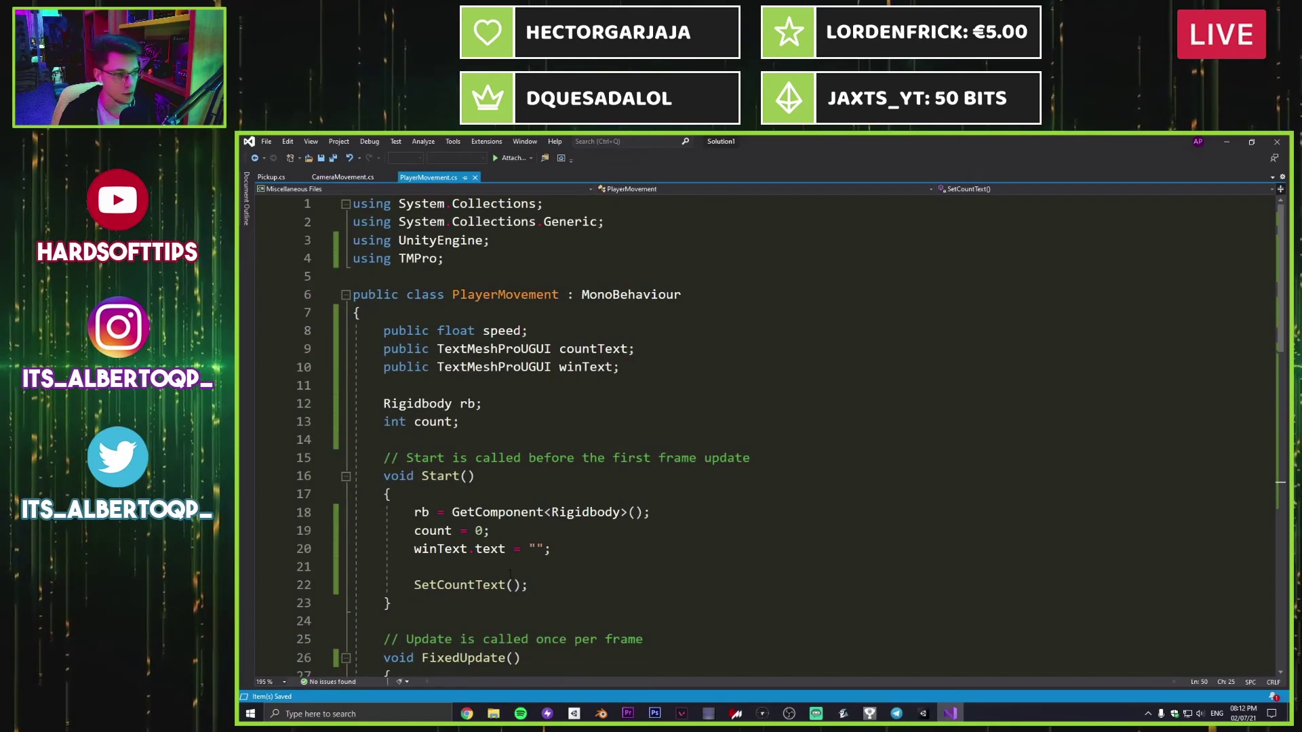
scroll(510, 573, "down", 9)
left_click(923, 714)
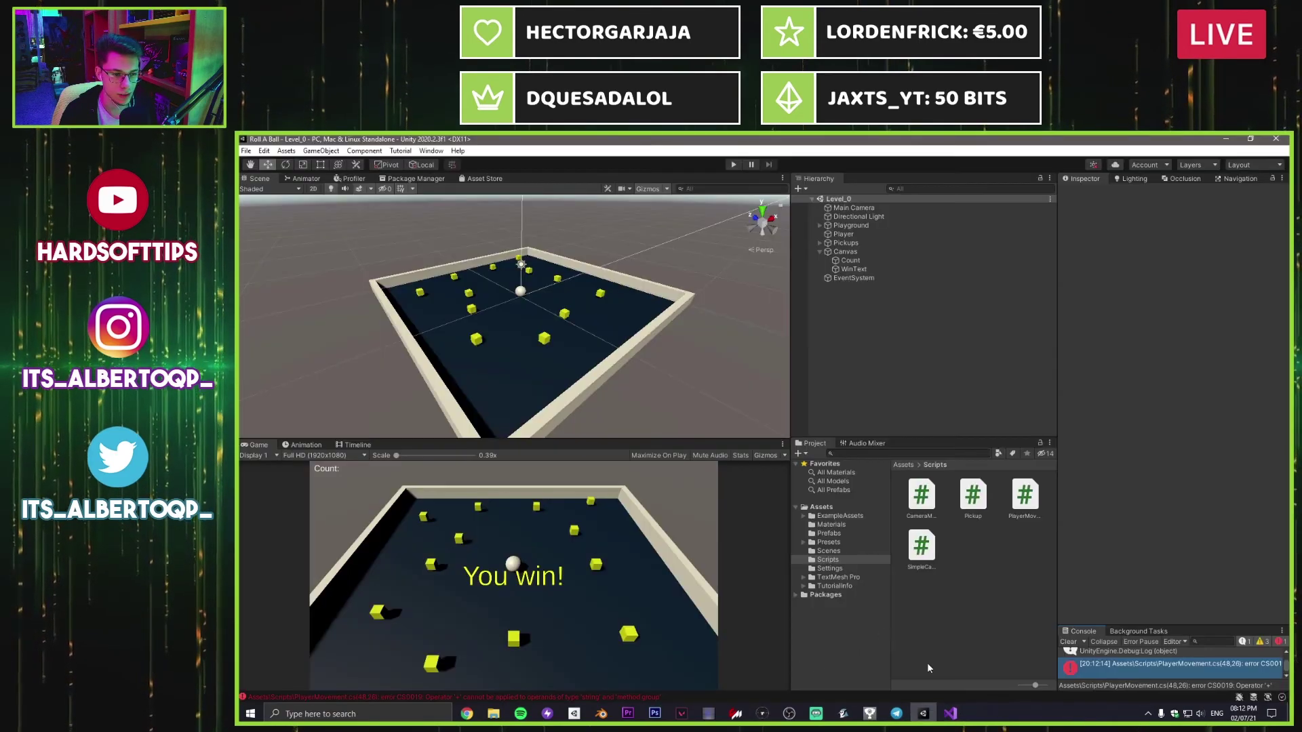
Step: Return to the script in Visual Studio, add parentheses to make it count.ToString() in SetCountText, and save
left_click(949, 713)
scroll(573, 590, "down", 1)
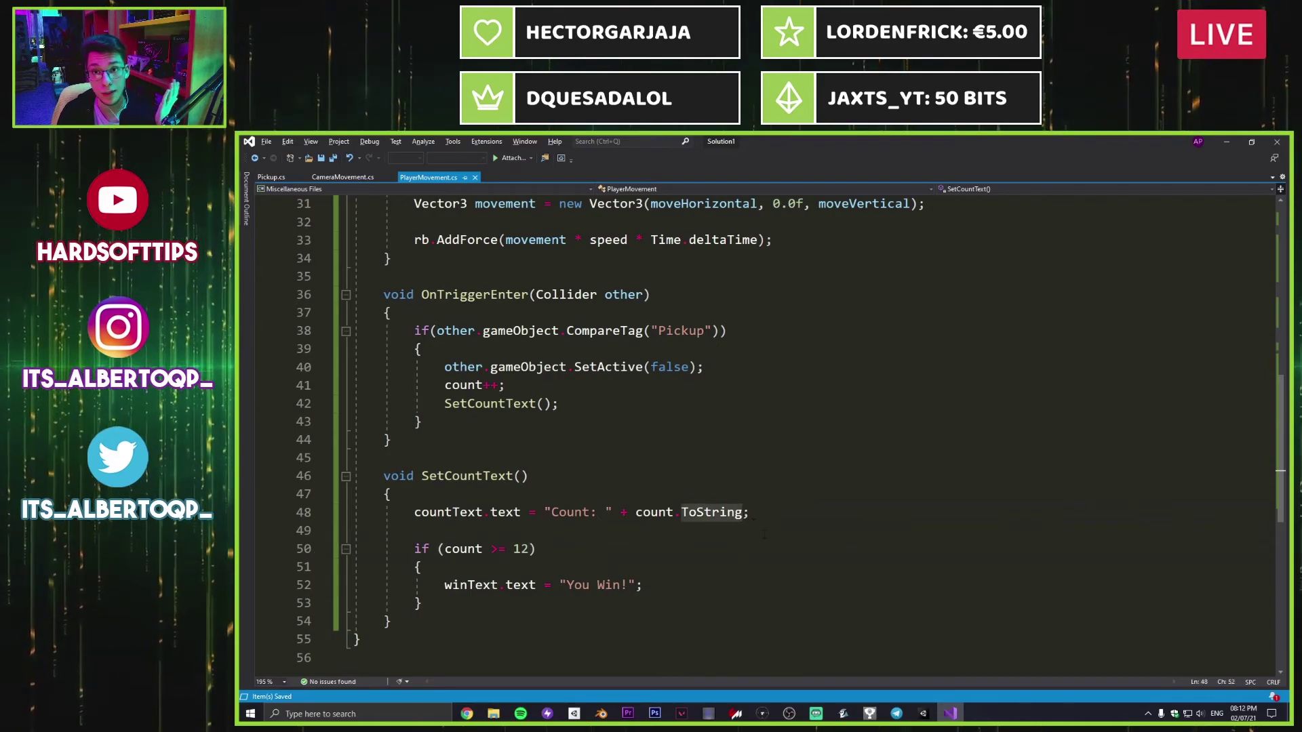
type("(")
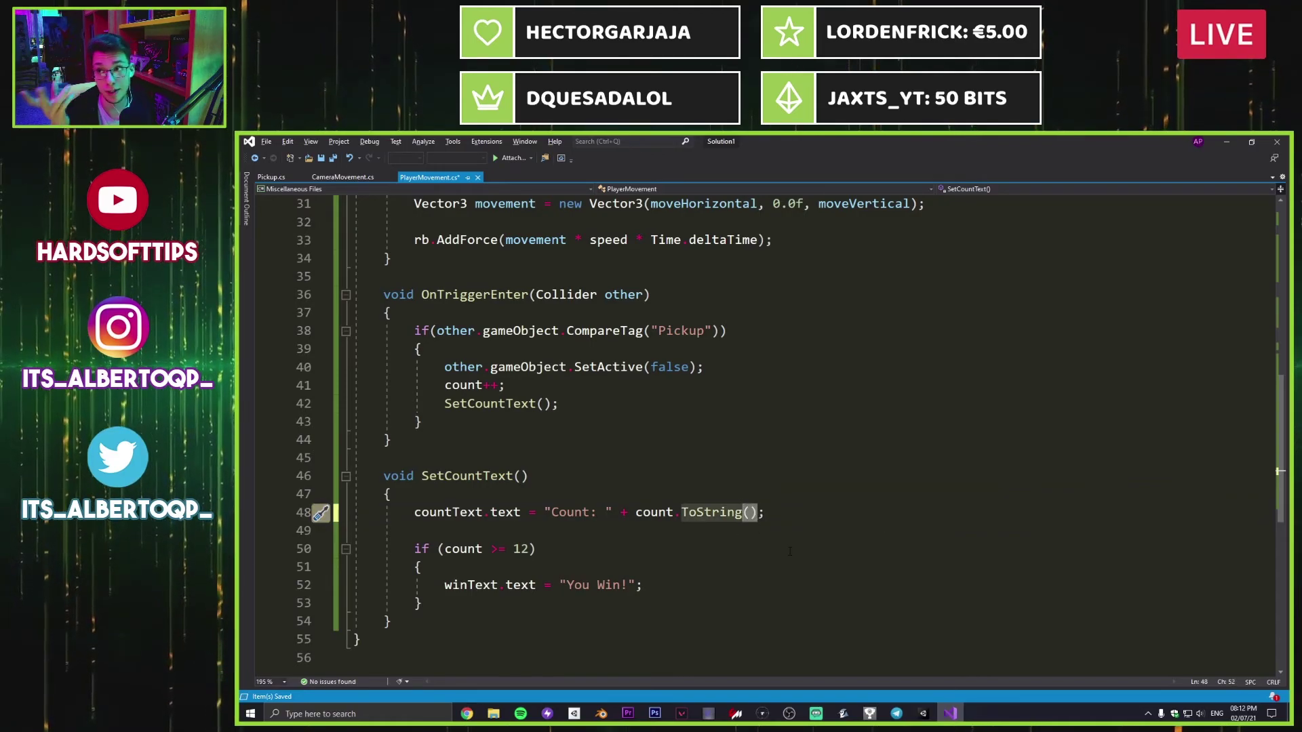
key("ctrl+s")
left_click(789, 550)
Step: Switch to Unity, clear the Console, and run the scene briefly to test the script
left_click(1225, 142)
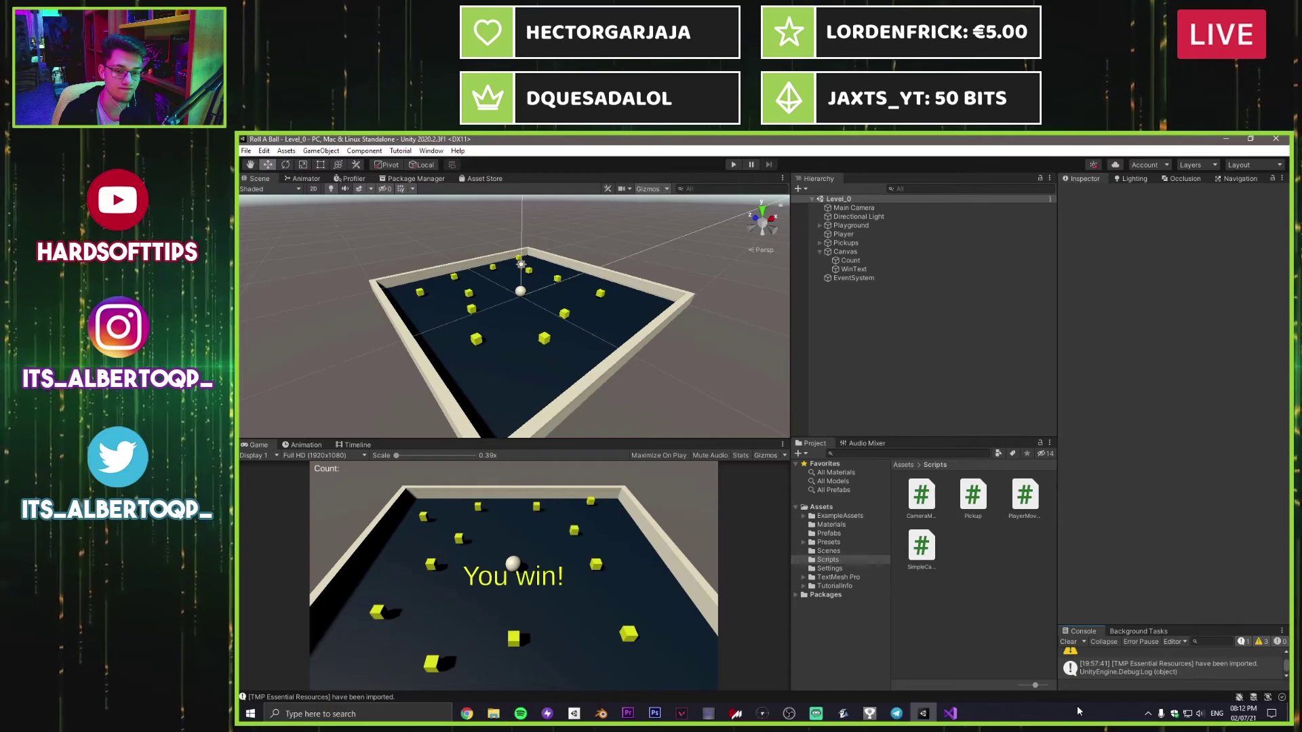
scroll(1101, 668, "up", 2)
left_click(1068, 642)
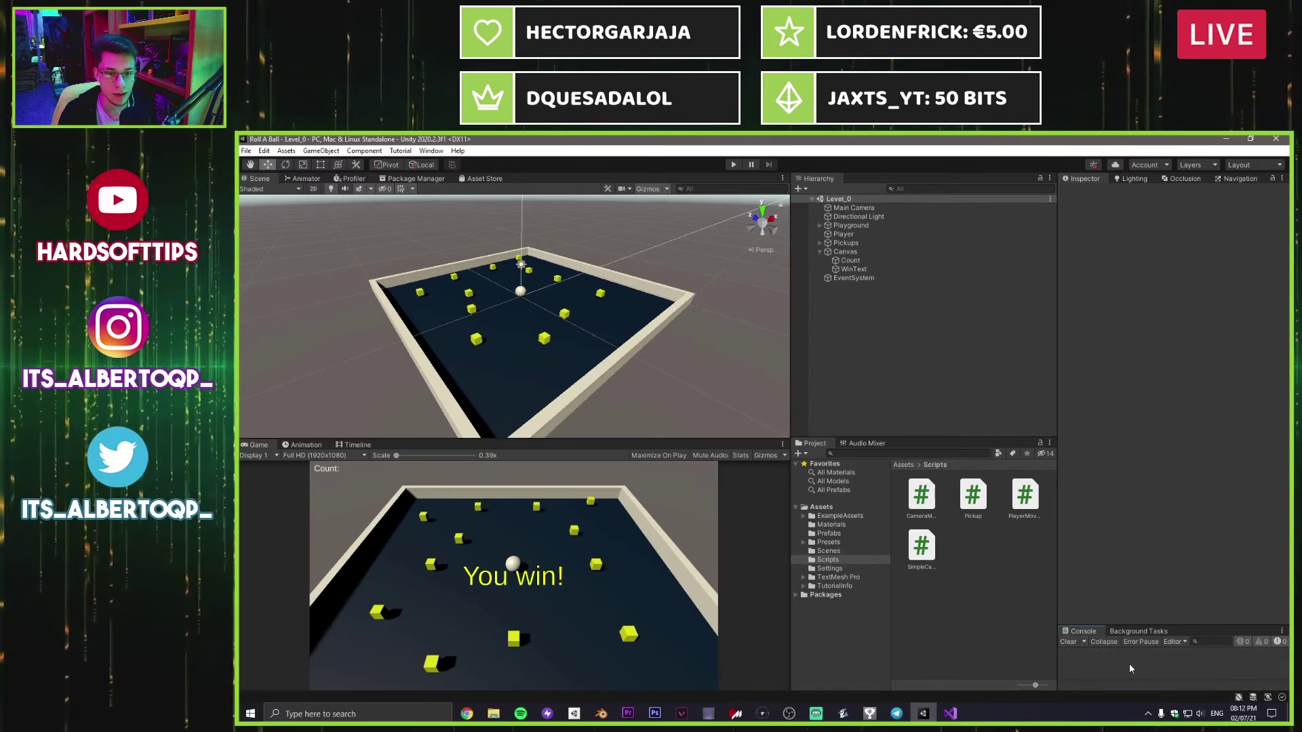
left_click(736, 165)
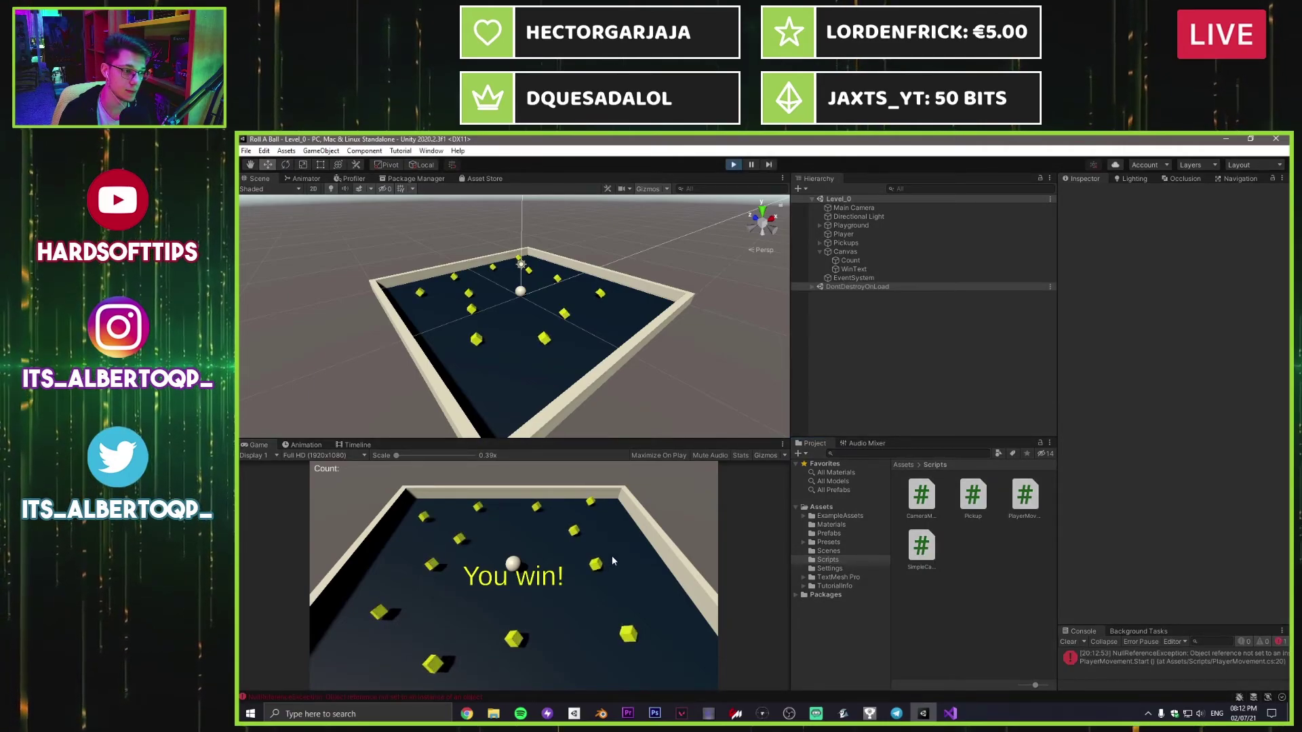
key("ctrl+p")
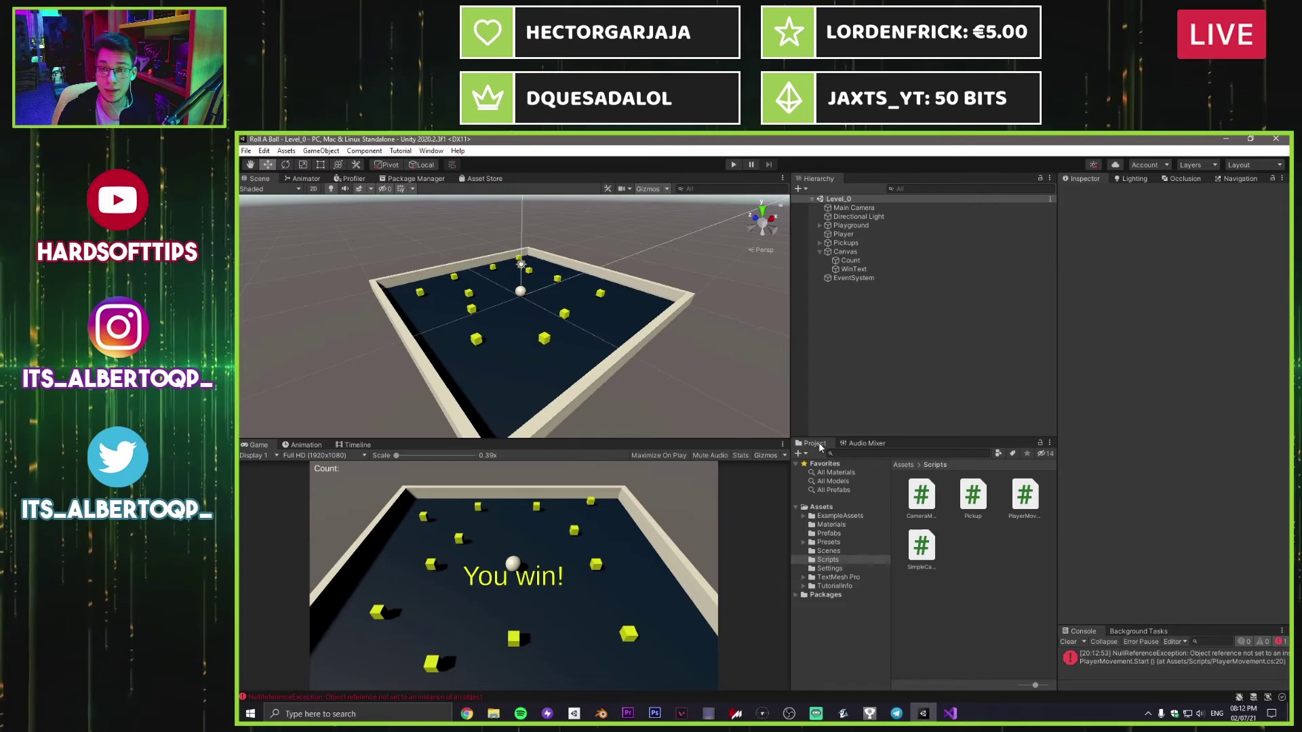
Step: Assign the Count object to Count Text and the WinText object to Win Text in the Player's Player Movement script
left_click(851, 234)
scroll(1100, 461, "down", 4)
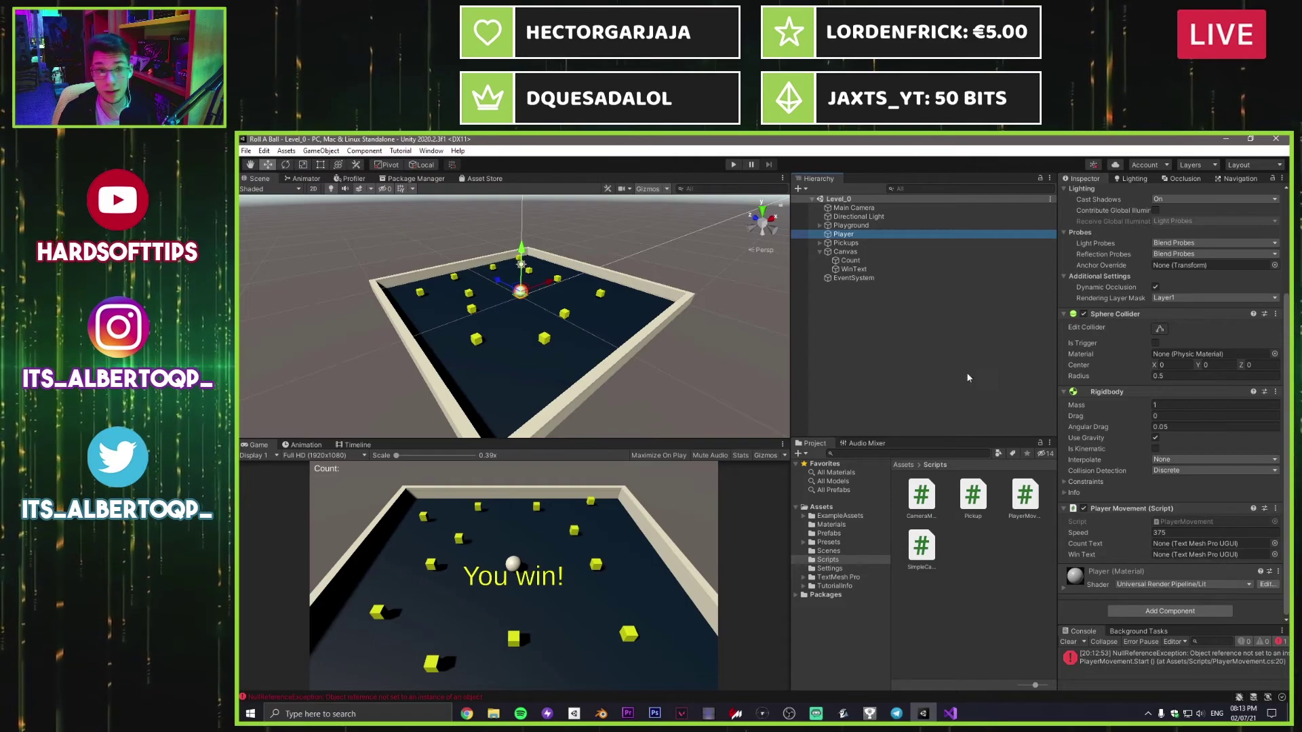
left_click_drag(850, 260, 1190, 544)
left_click_drag(852, 270, 1203, 556)
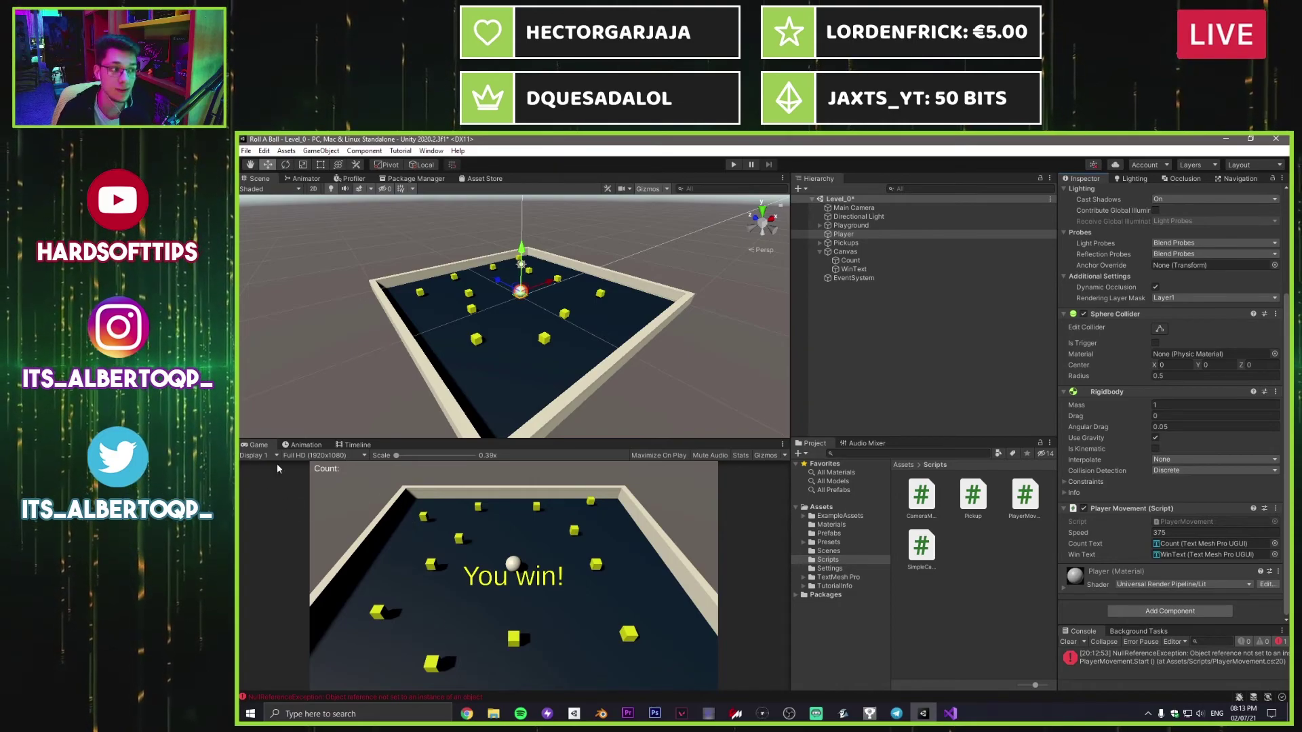
Step: Run the scene, roll the ball through all the pickups to test the counter and win message, and stop play mode
left_click(733, 164)
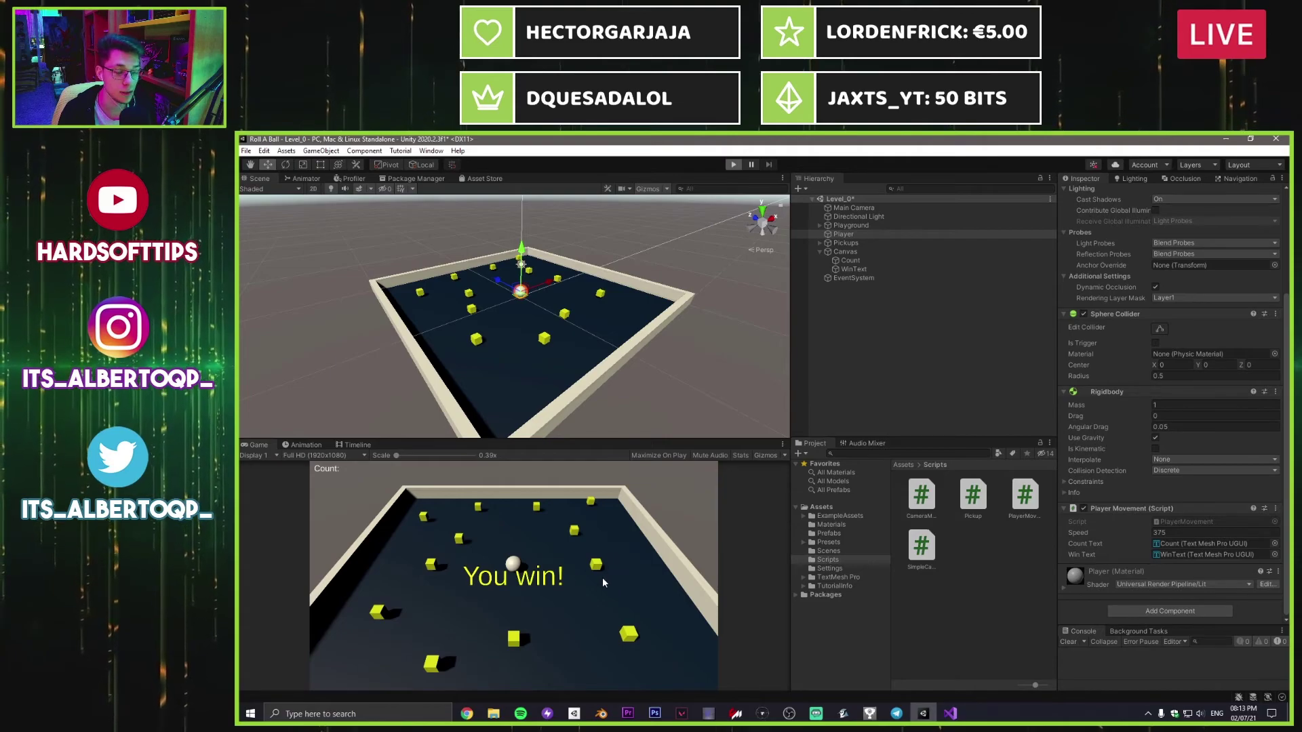
key("s")
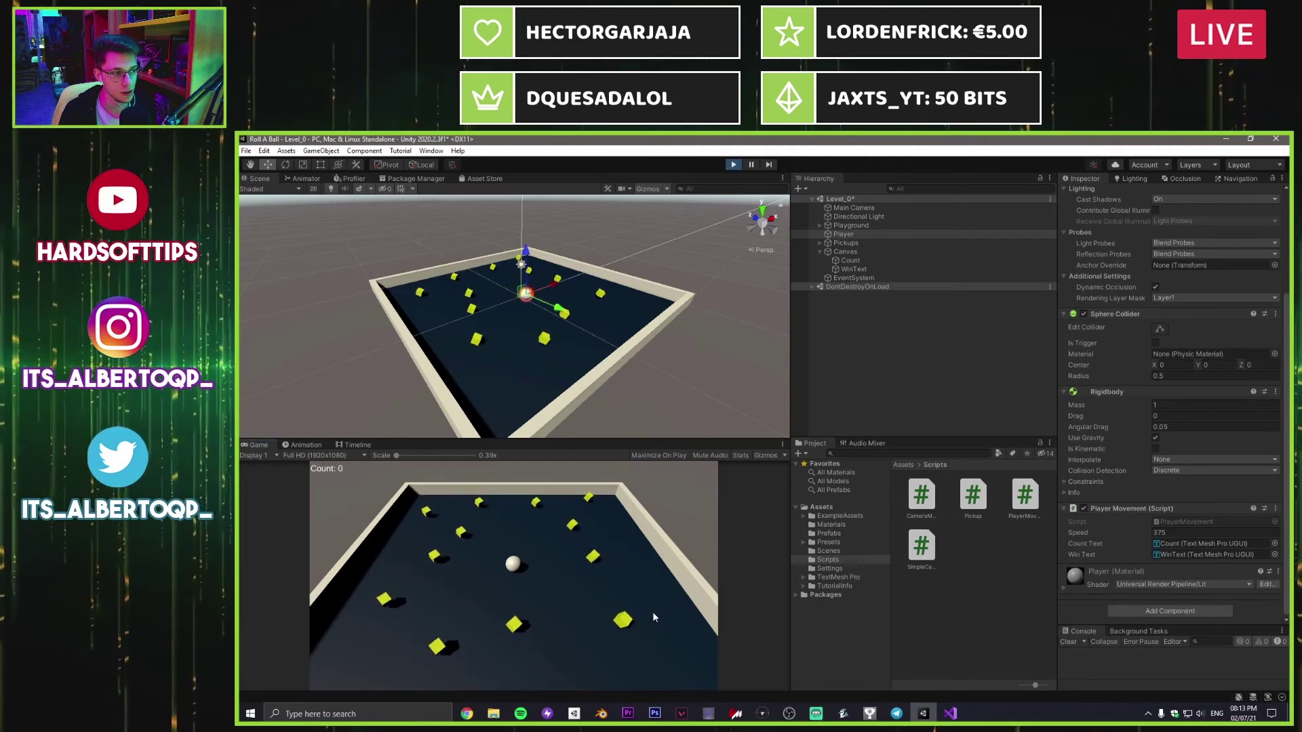
key("a")
key("w")
key("w")
key("d")
key("a")
key("d")
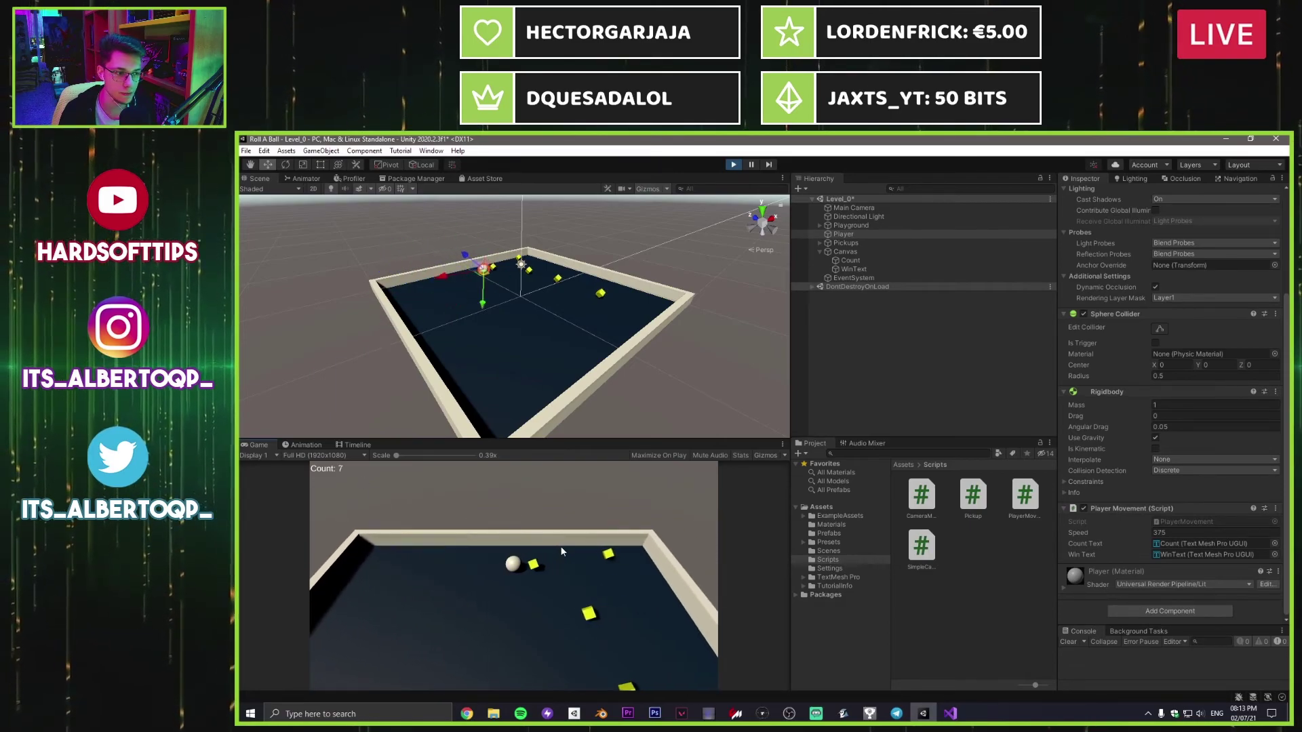
key("s")
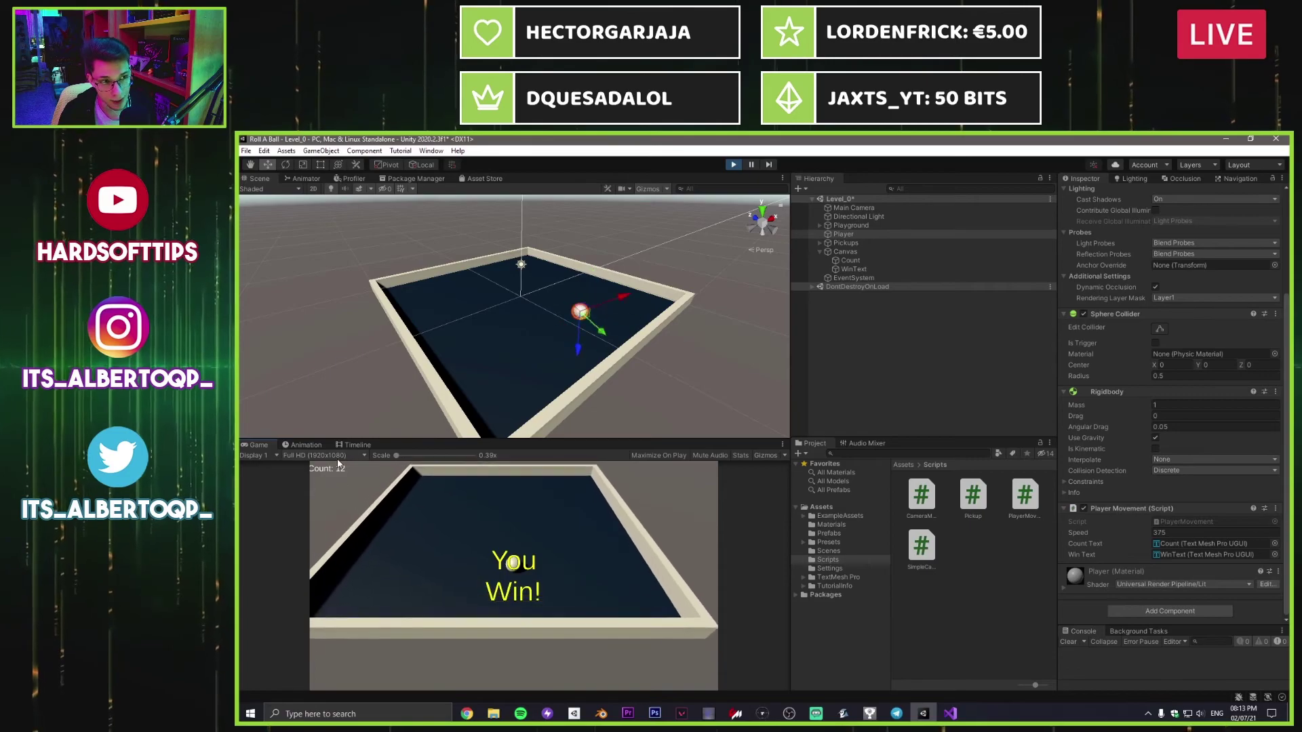
left_click(733, 164)
Step: Set the Count text's horizontal alignment to Left
left_click(860, 260)
scroll(1182, 424, "down", 3)
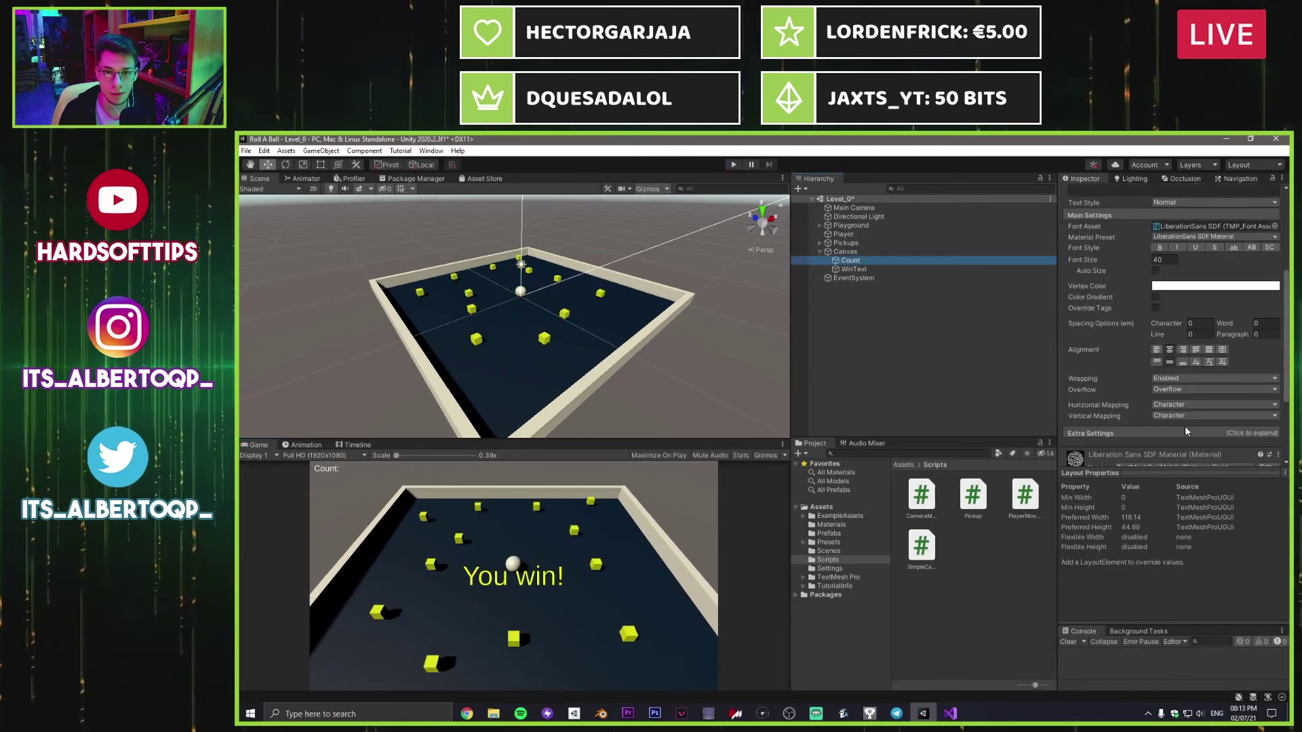
left_click(1157, 349)
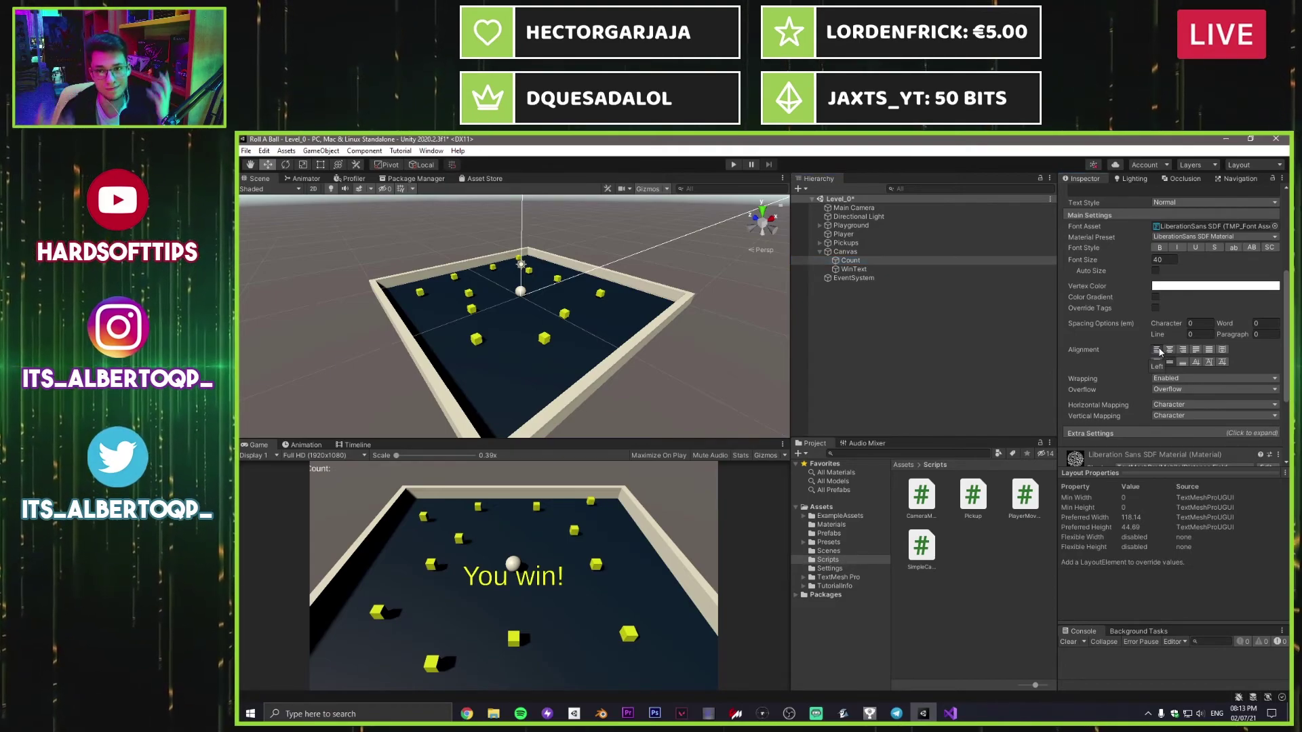
Step: Set the WinText object's font size to 120
left_click(865, 270)
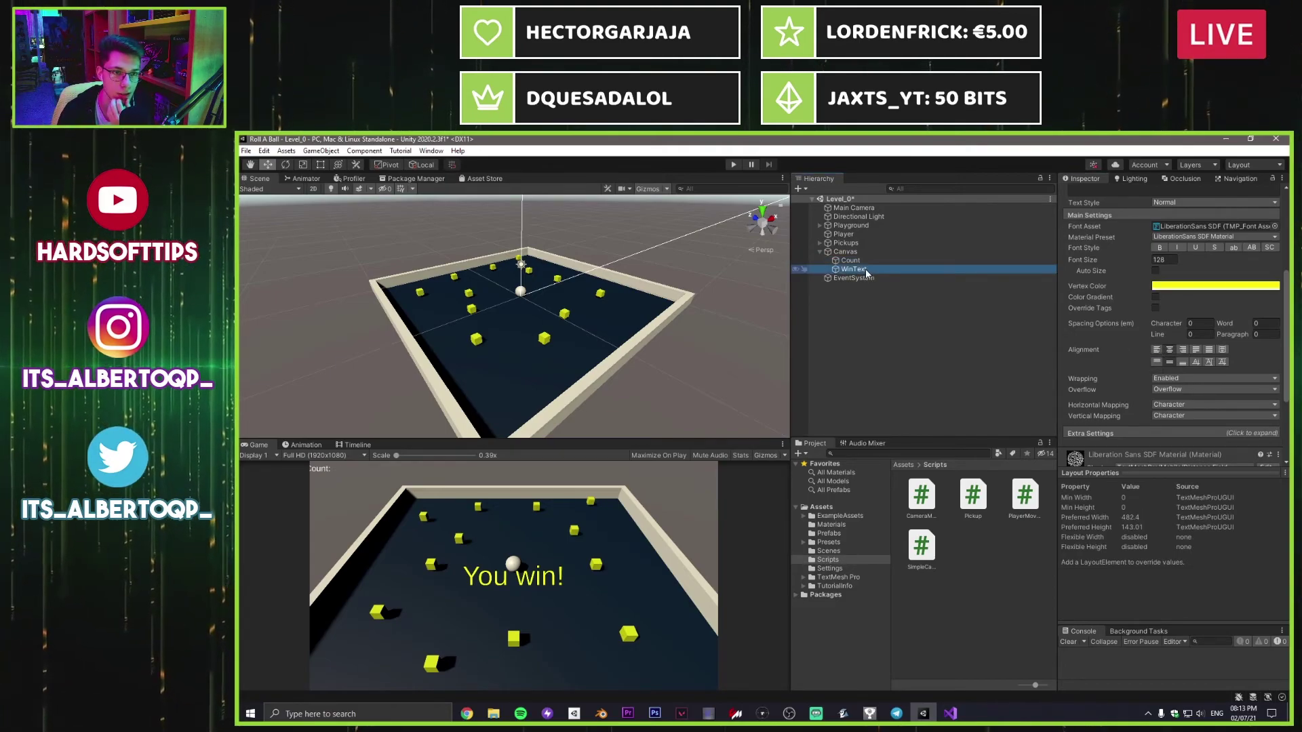
scroll(1158, 274, "up", 3)
left_click(1161, 358)
type("120")
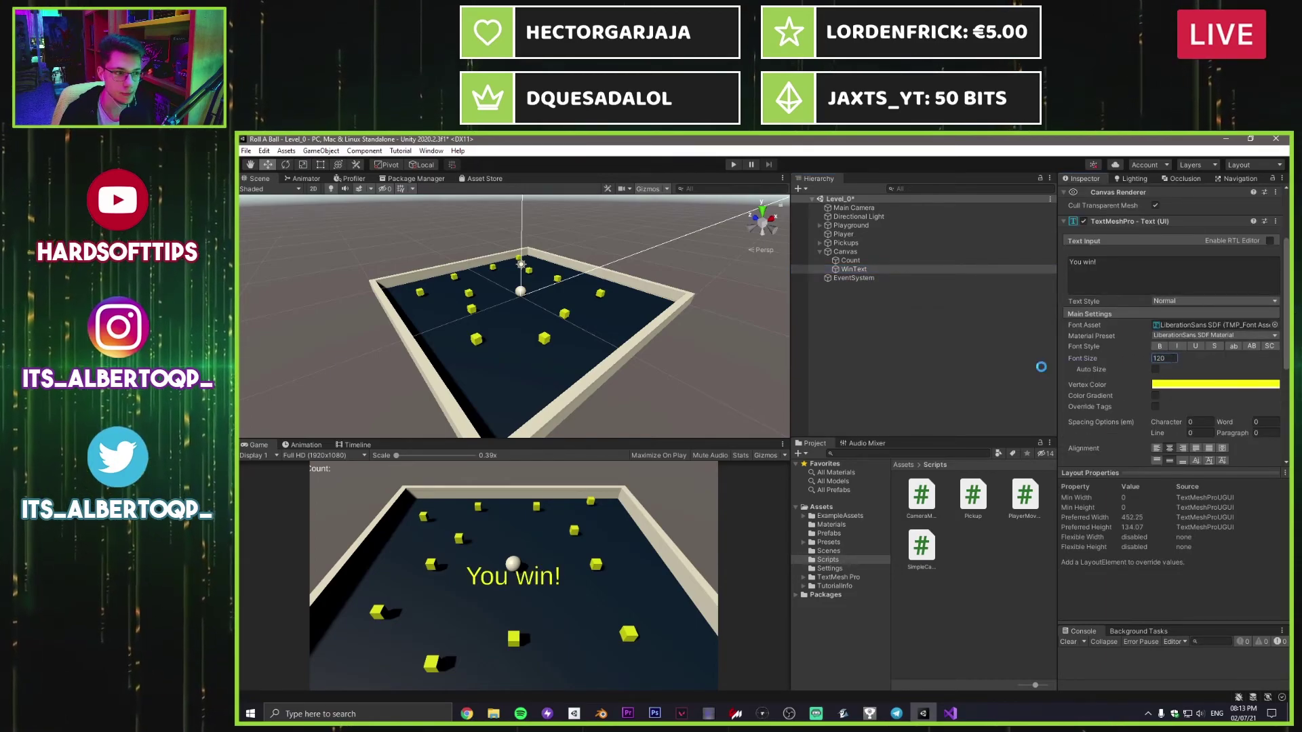
Step: Run the scene in a maximized Game view, collect a few pickups to check the Count text's placement, and pause the game
left_click(734, 164)
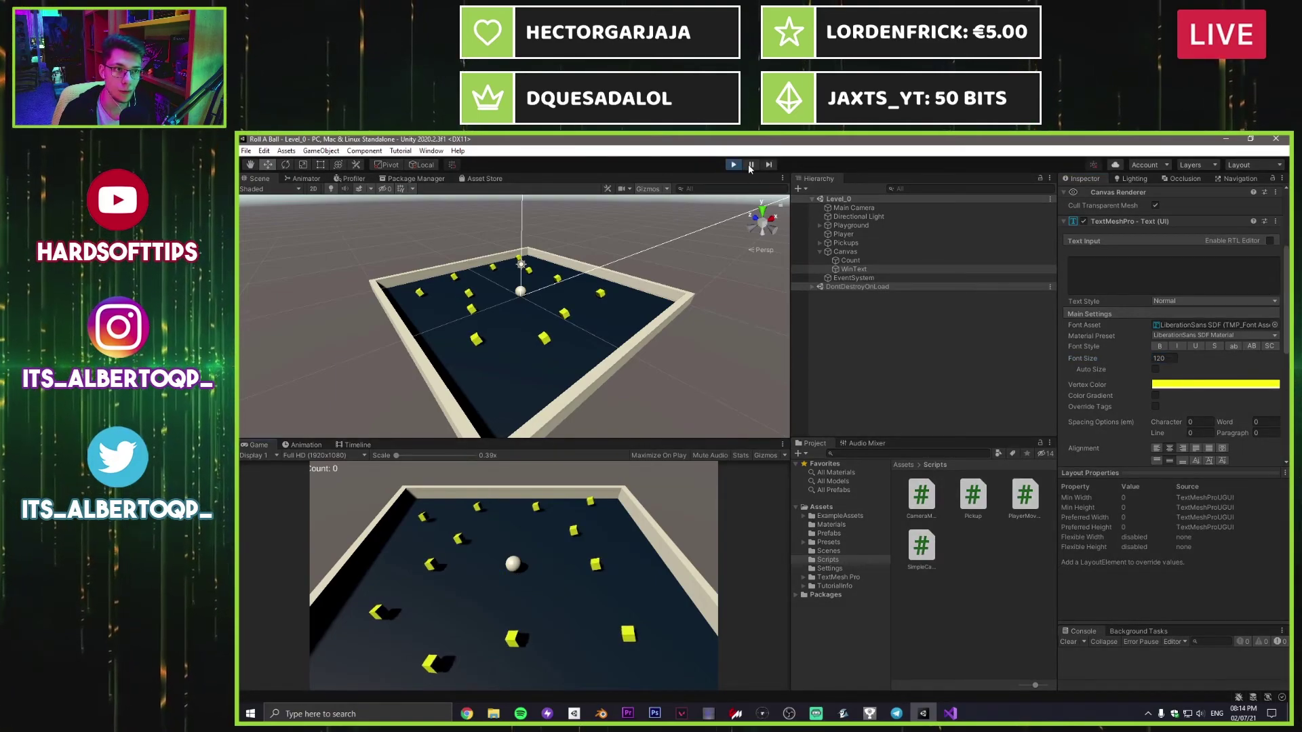
key("w")
key("a")
key("w")
key("w")
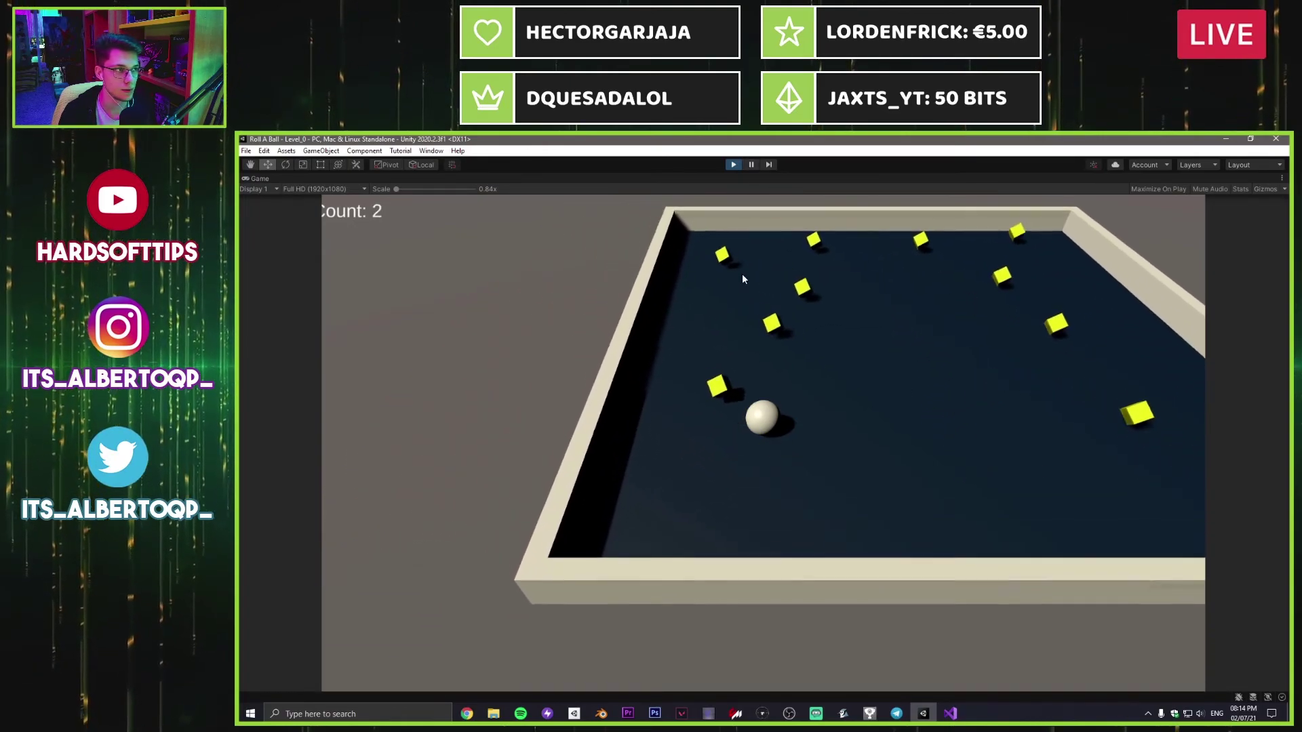
left_click(751, 164)
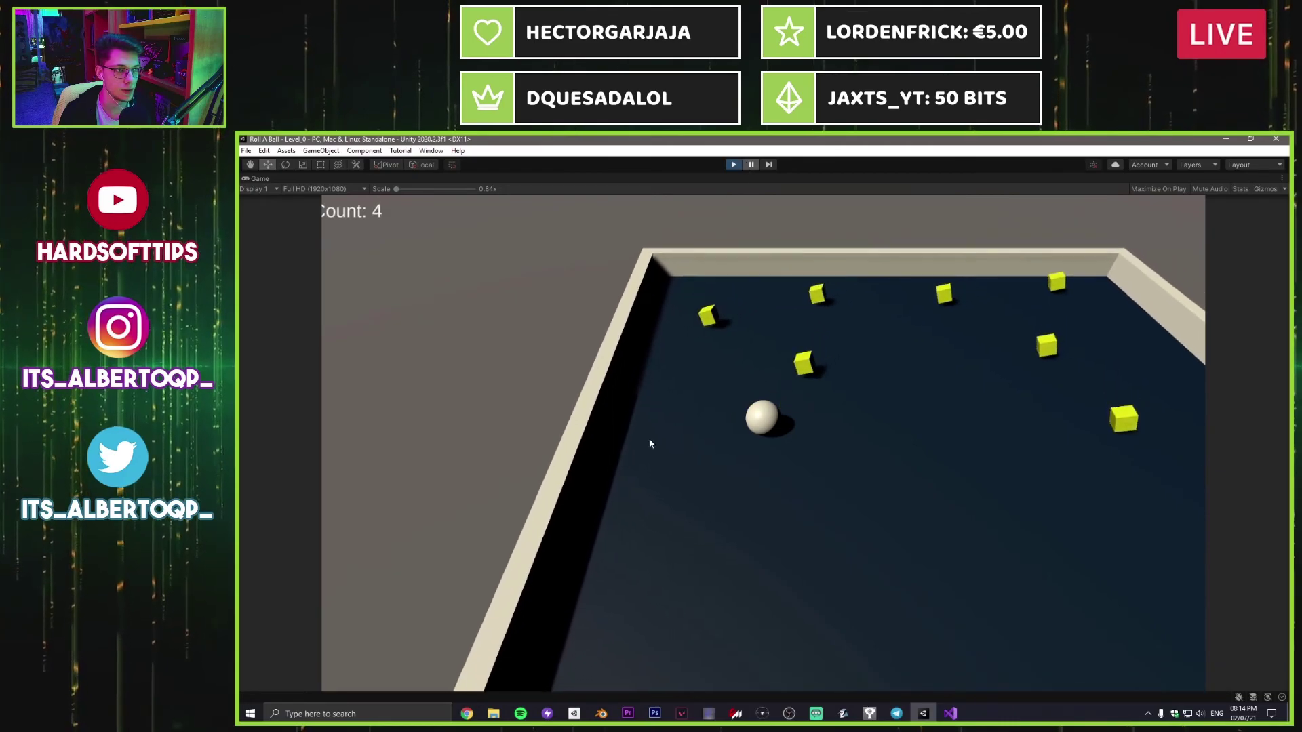
Step: Restore the editor layout, try a Pos X of about 19.4 on the Count object during play mode, and stop the scene
key("shift+space")
left_click(851, 260)
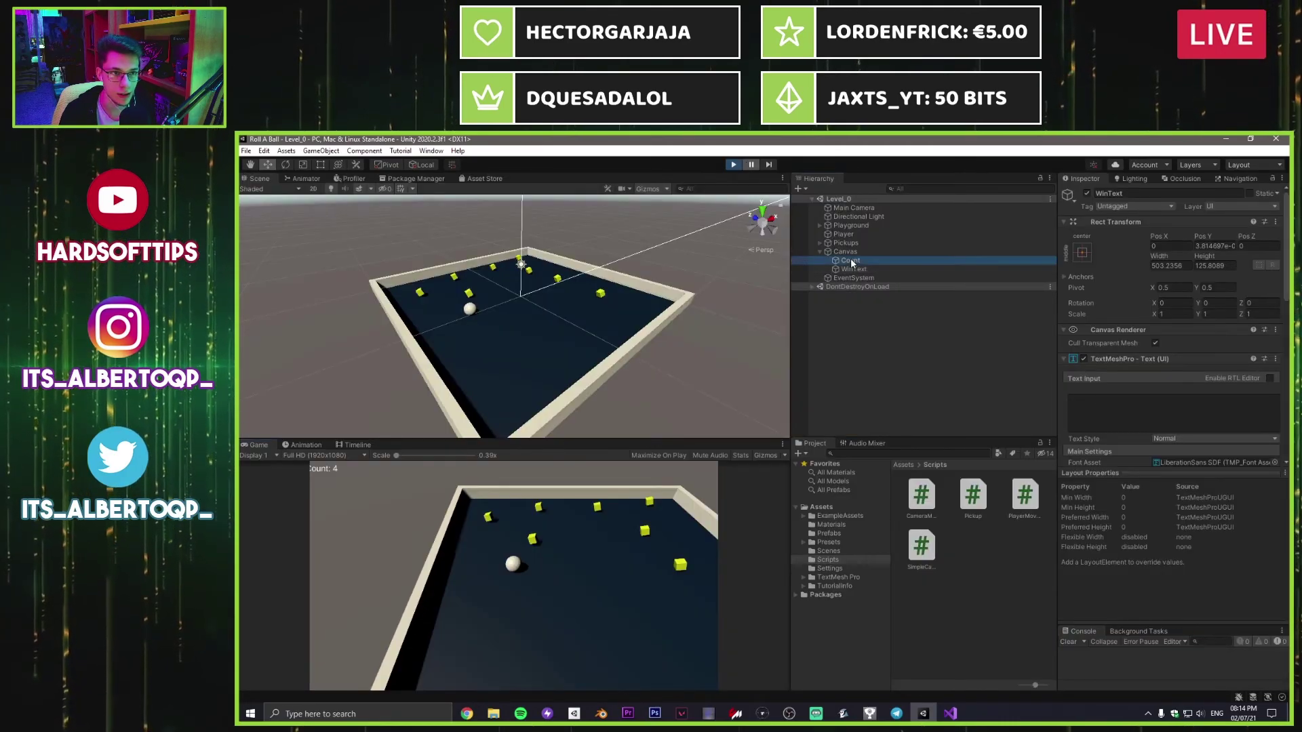
left_click_drag(1159, 239, 705, 216)
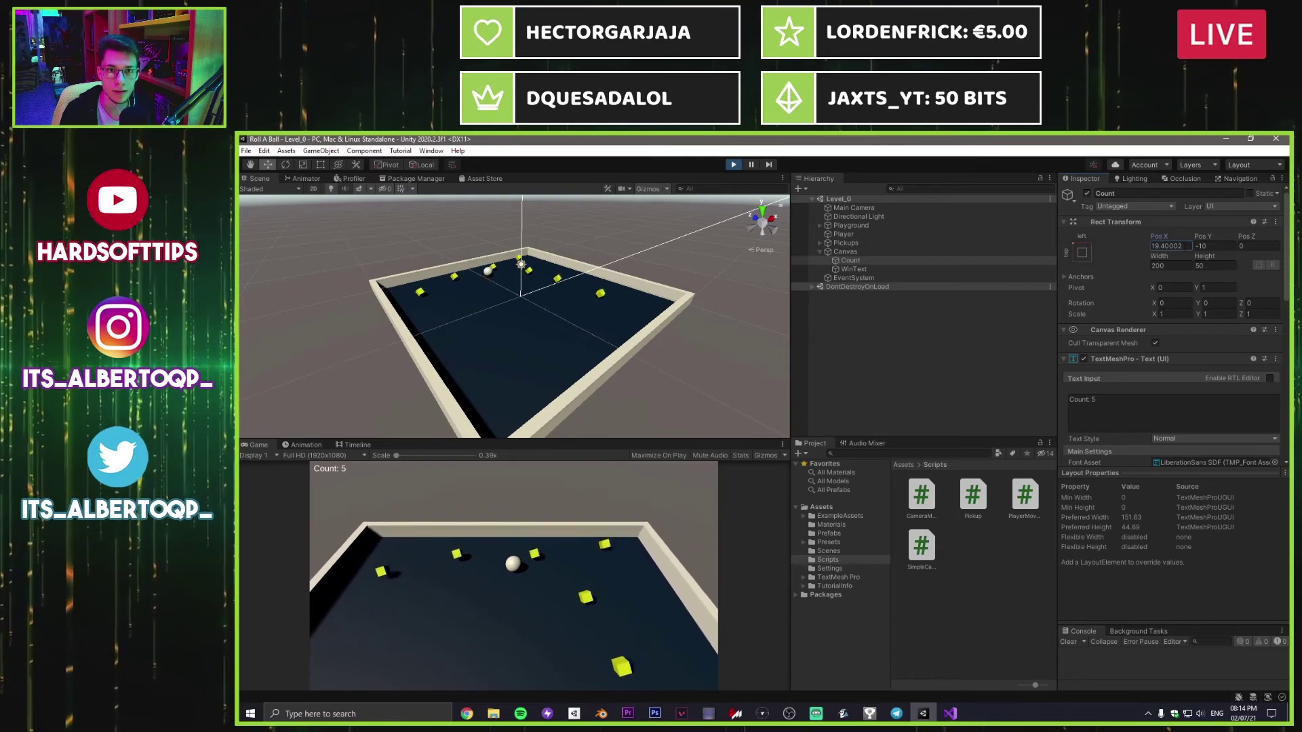
left_click(731, 165)
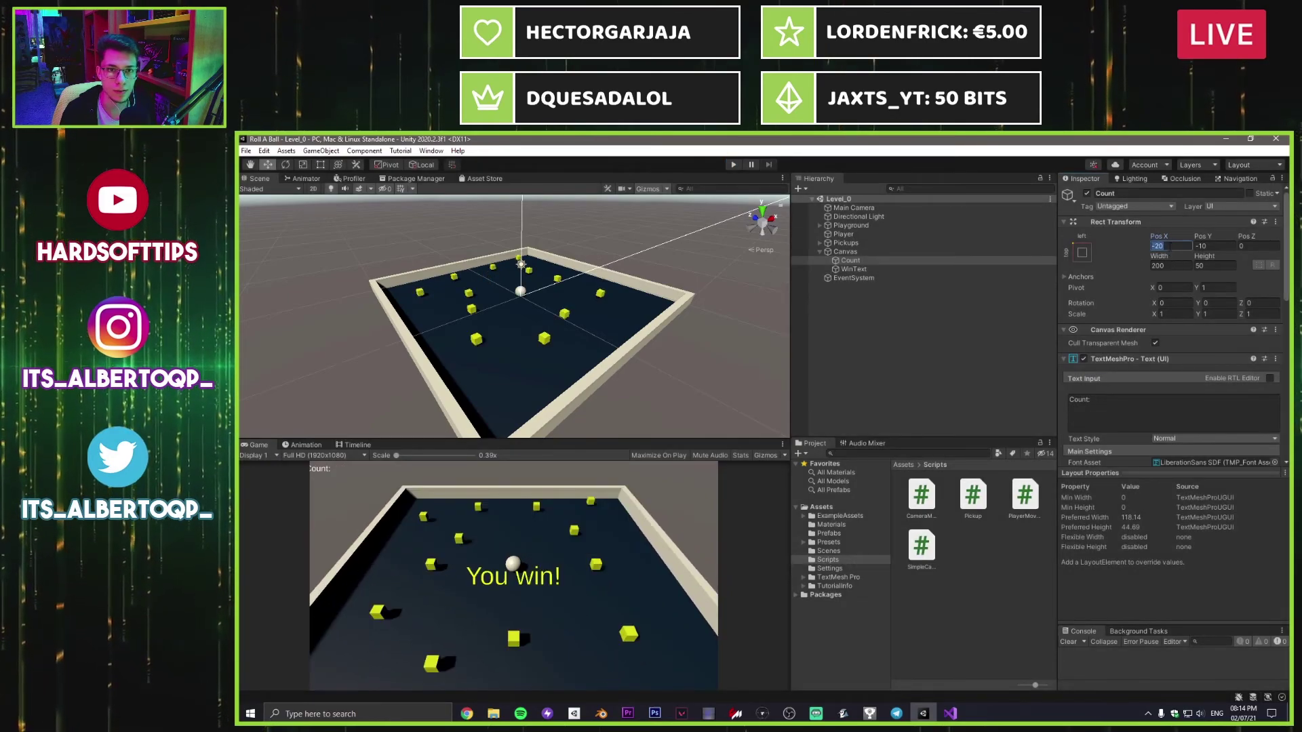
Step: Play the whole level in a maximized Game view, collecting every pickup to check the repositioned counter and resized win message, and end play mode
key("shift+space")
left_click(734, 165)
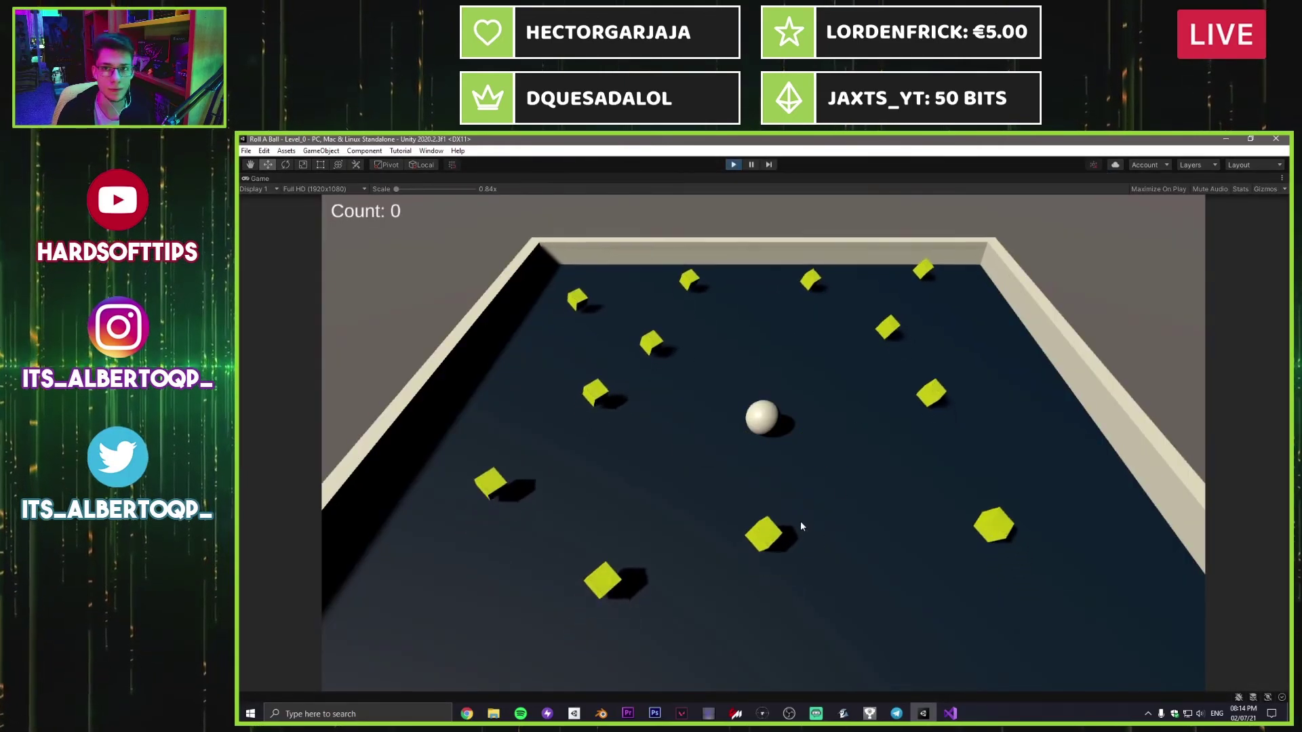
key("s")
key("a")
key("w")
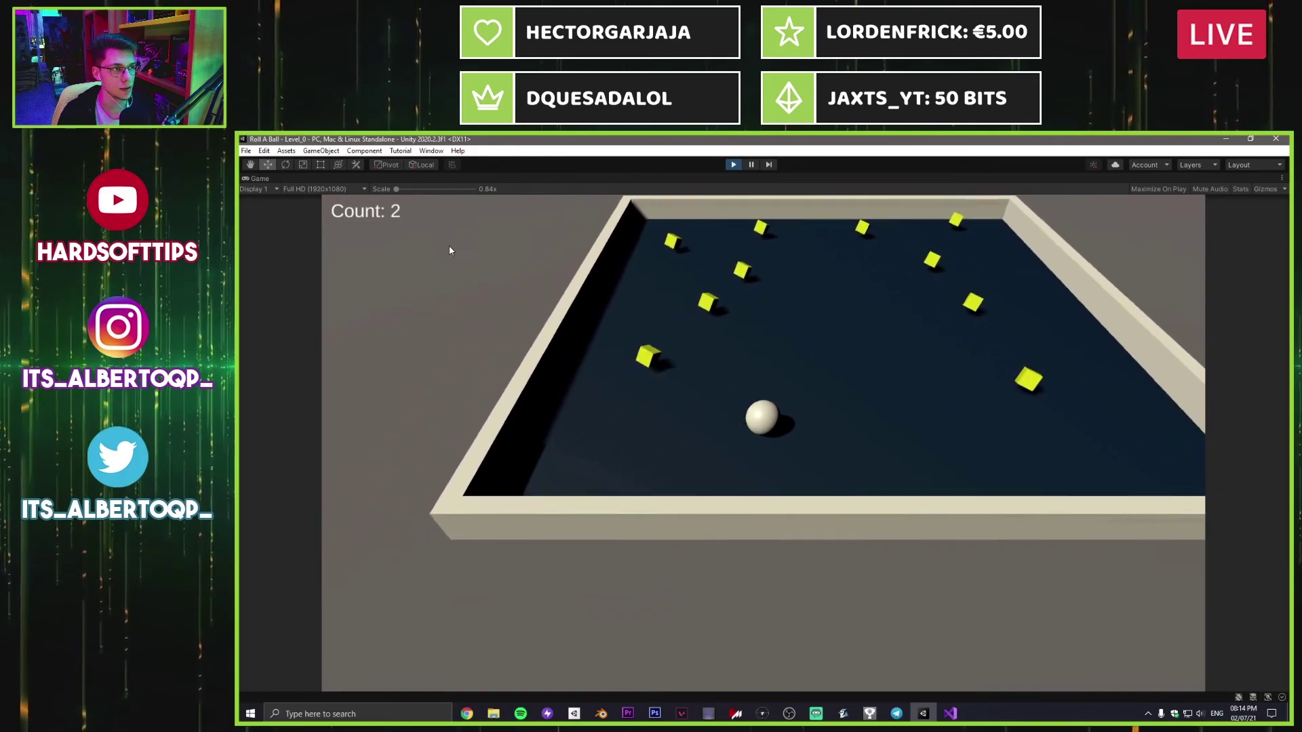
key("d")
key("a")
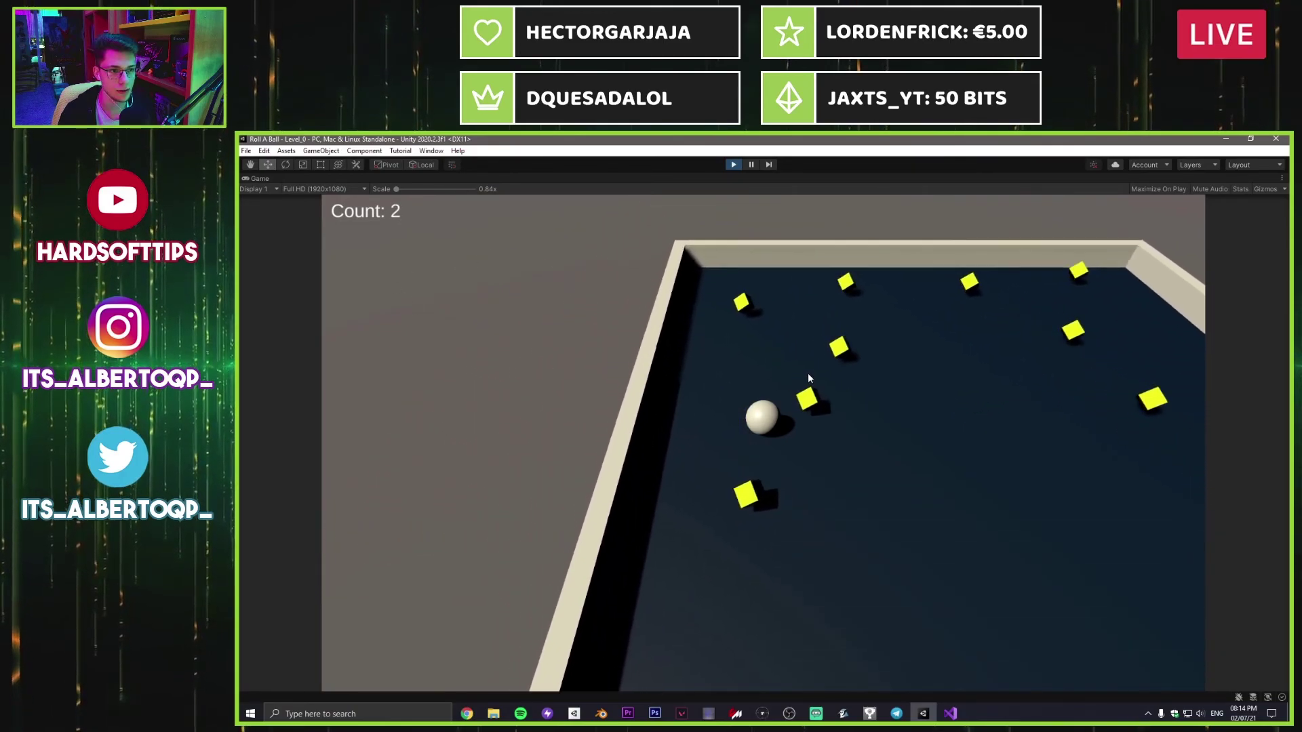
key("s")
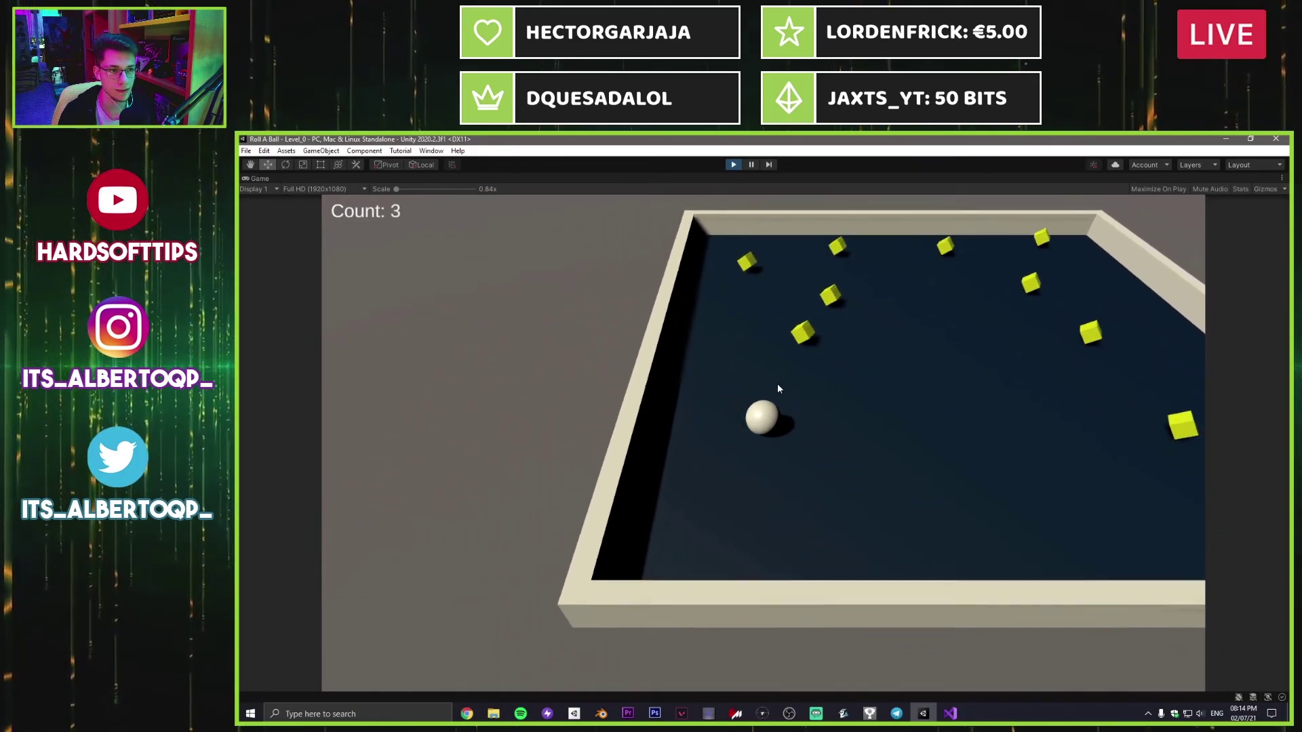
key("w")
key("a")
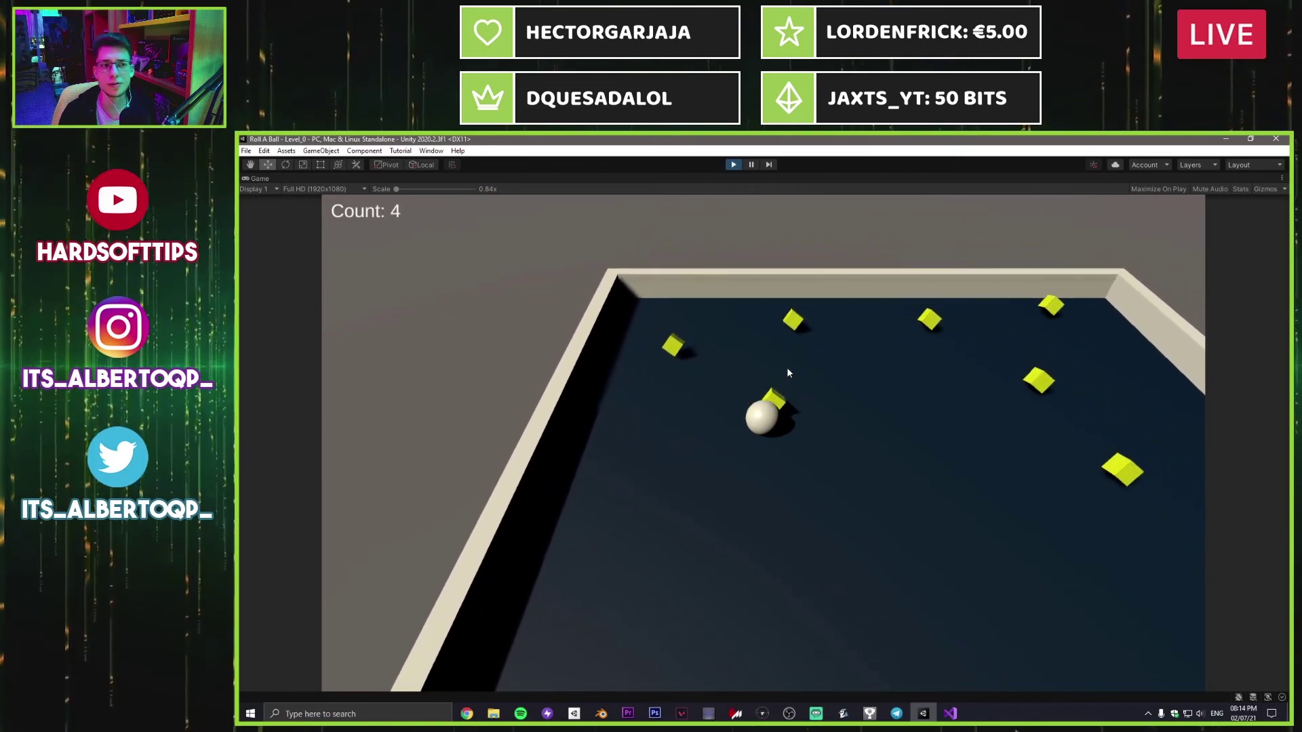
key("d")
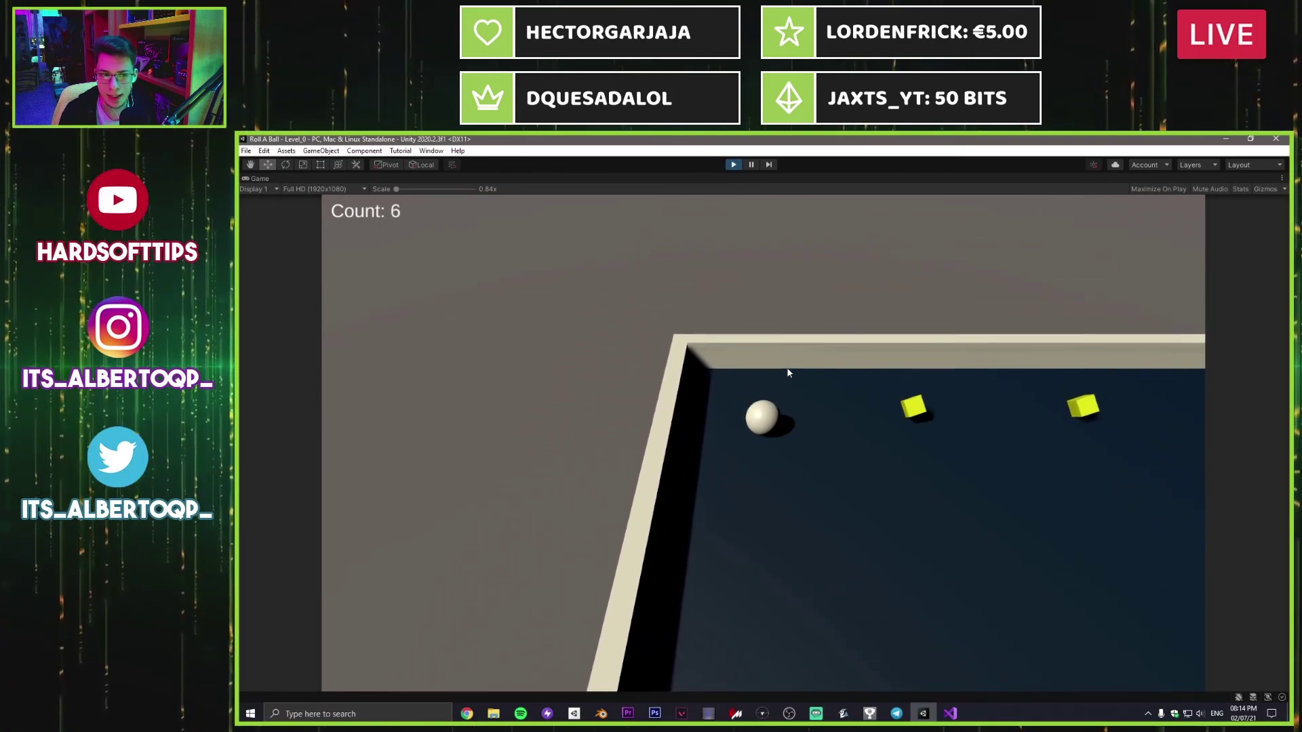
key("s")
key("d")
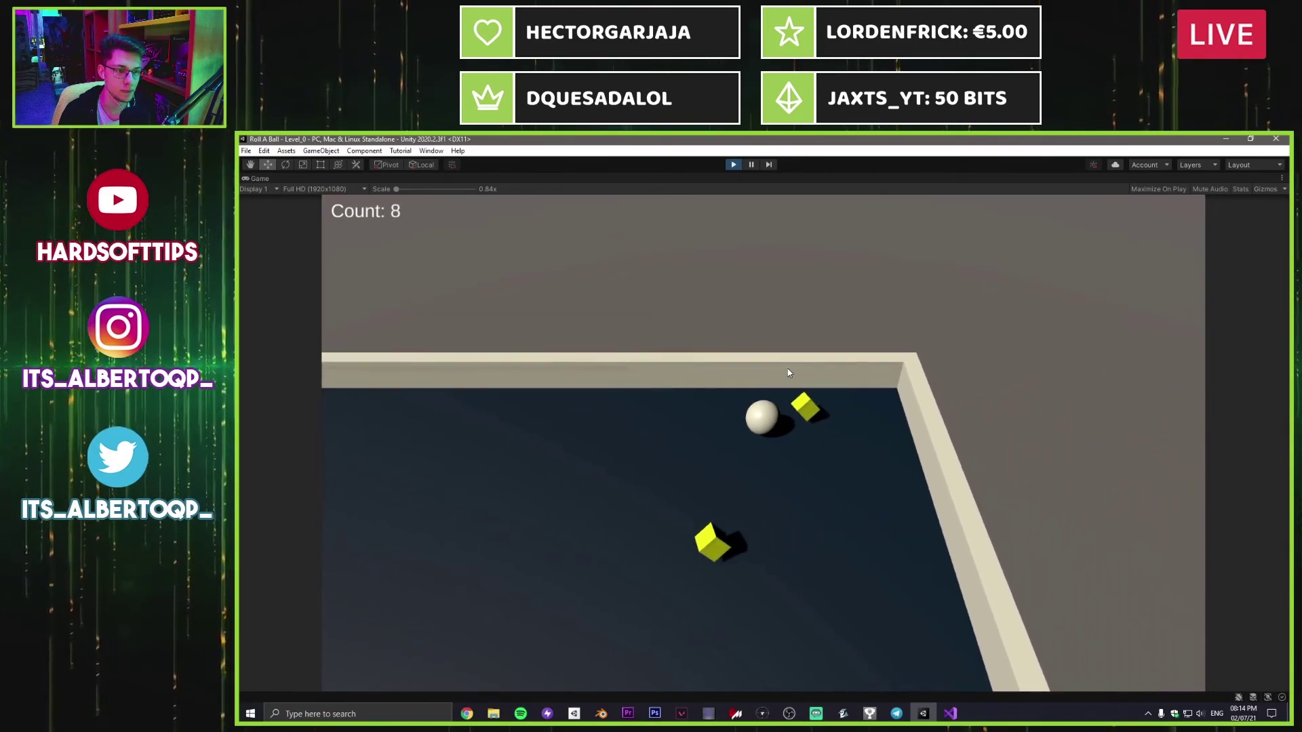
key("a")
key("s")
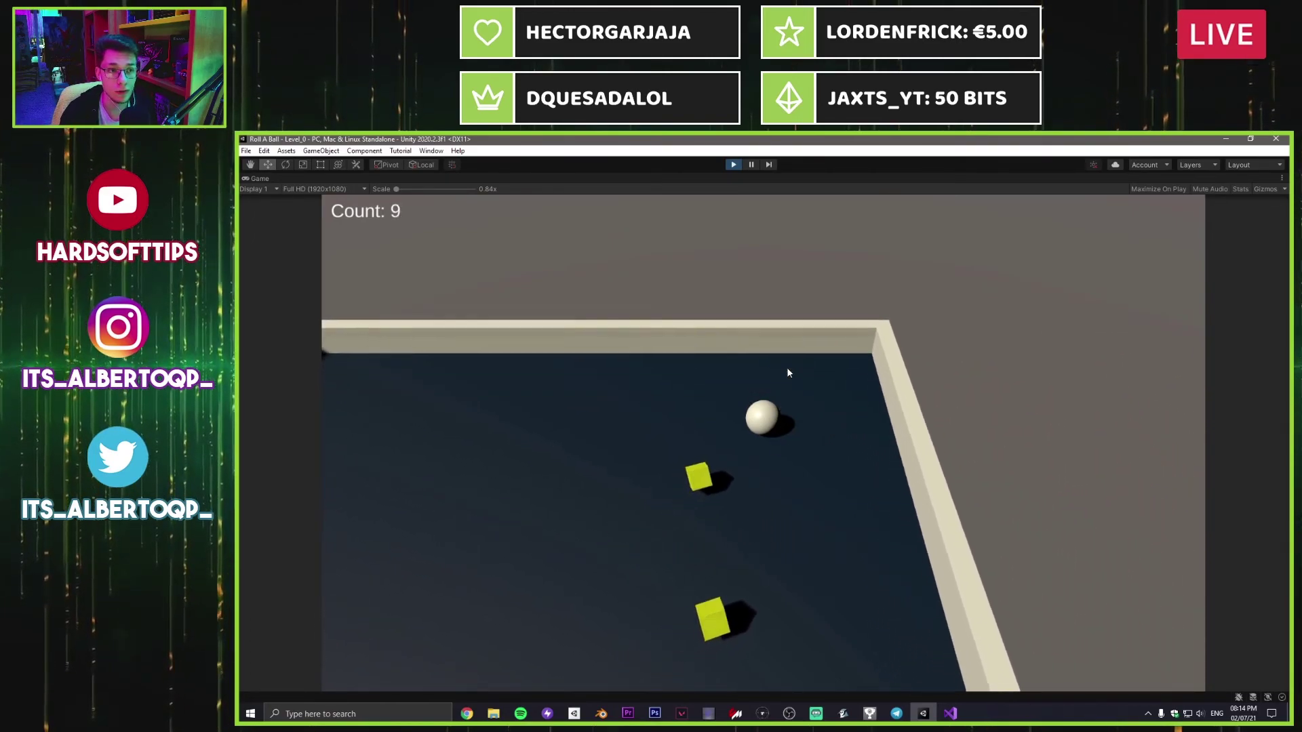
key("d")
key("d")
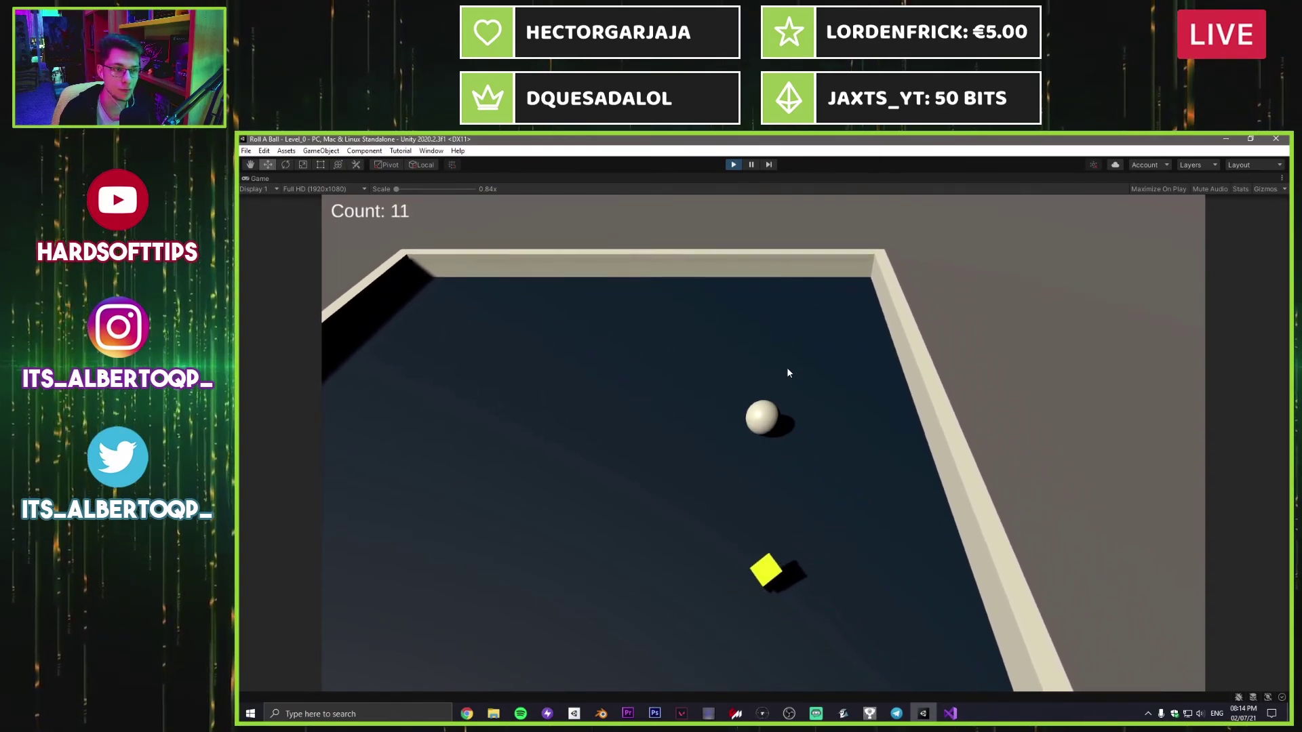
key("a")
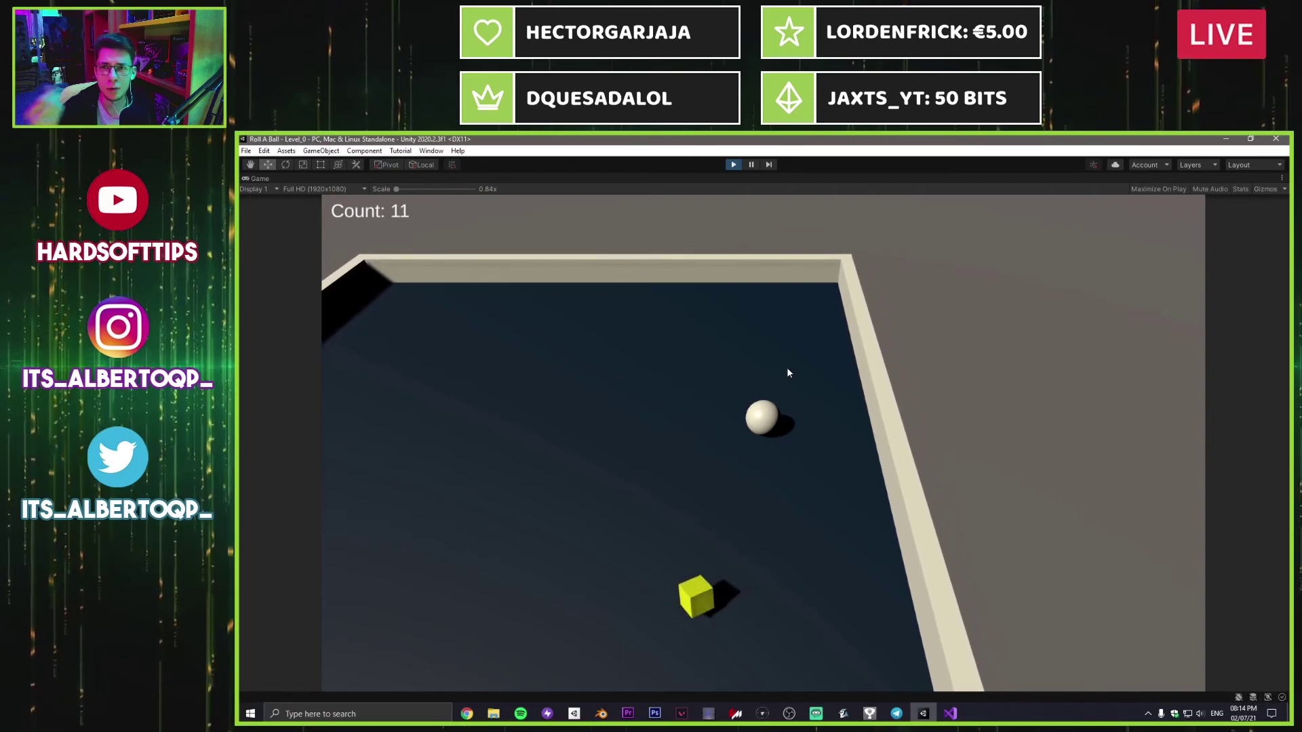
key("a")
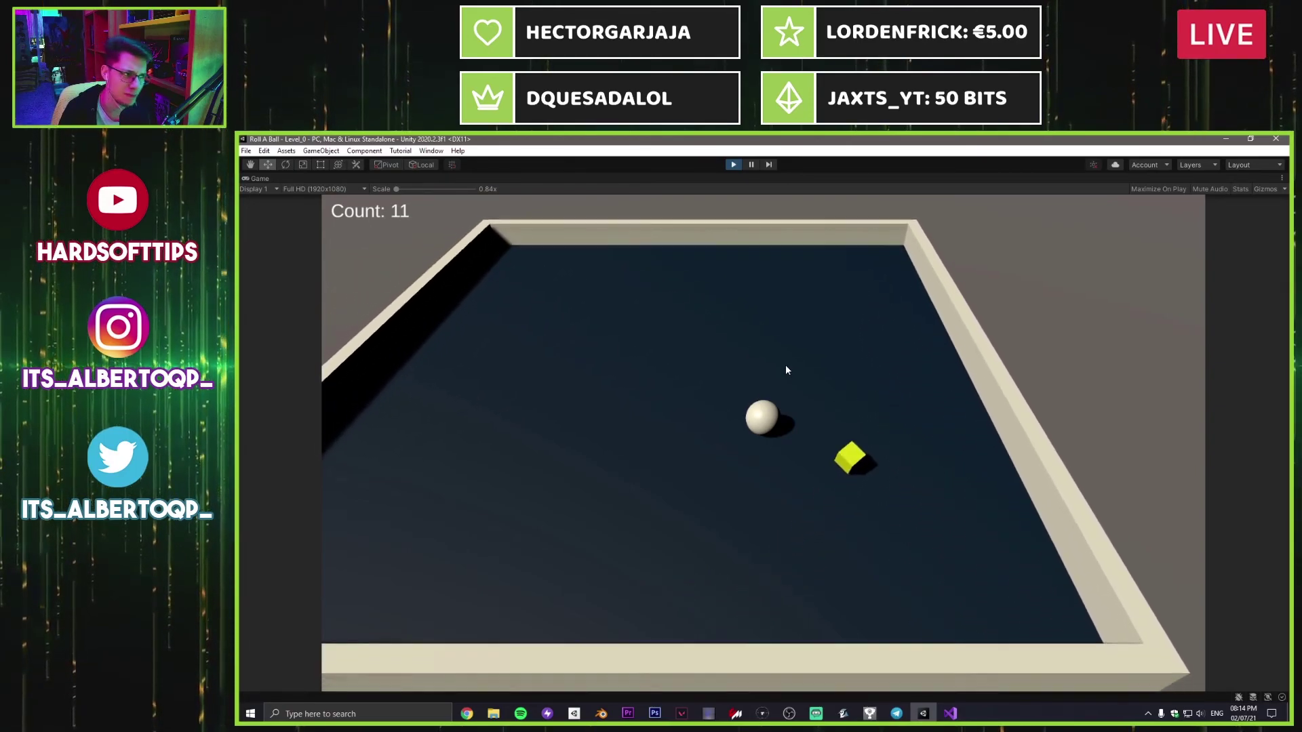
key("d")
key("w")
key("s")
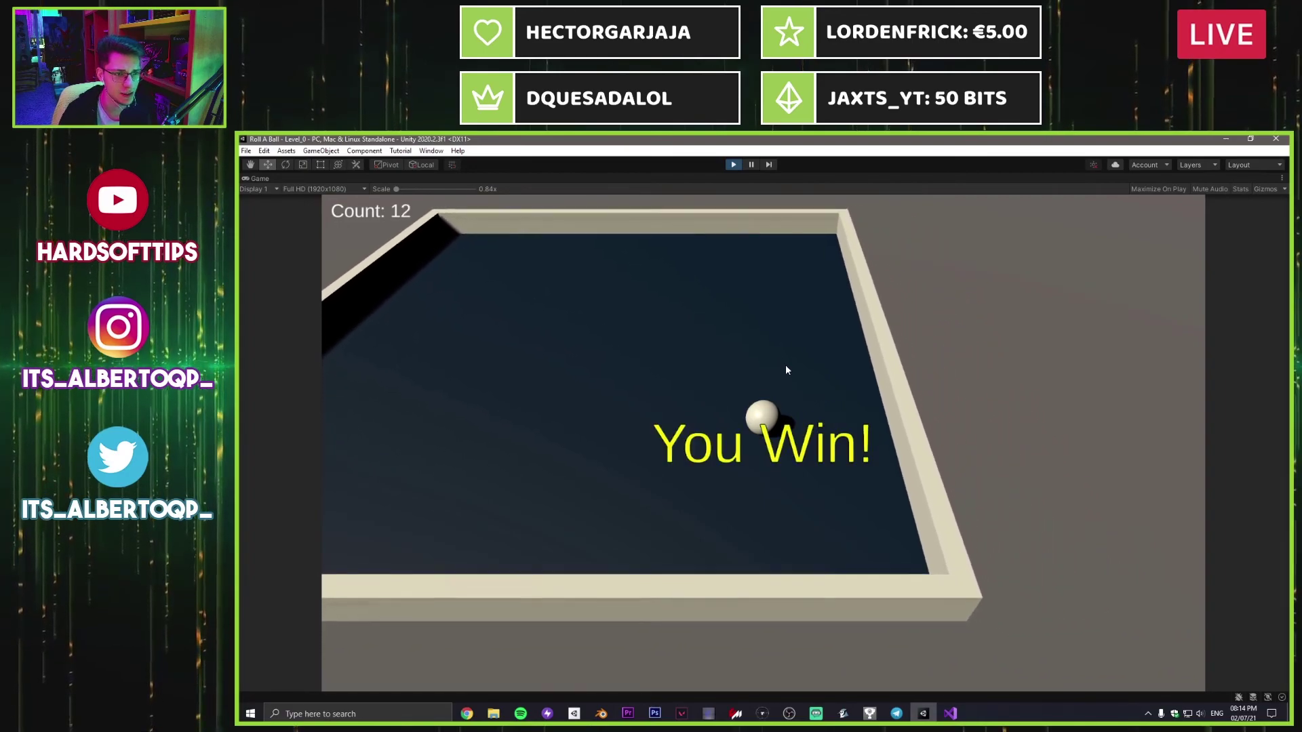
key("a")
key("w")
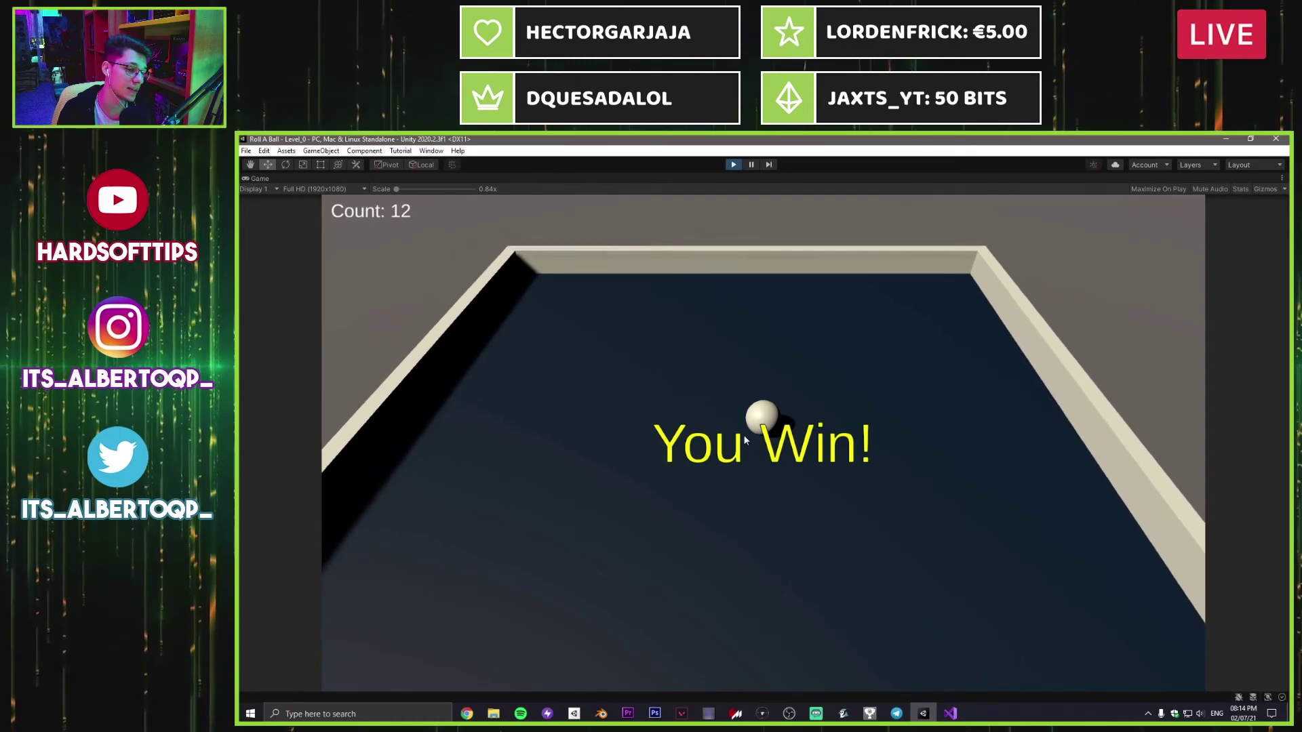
key("d")
key("s")
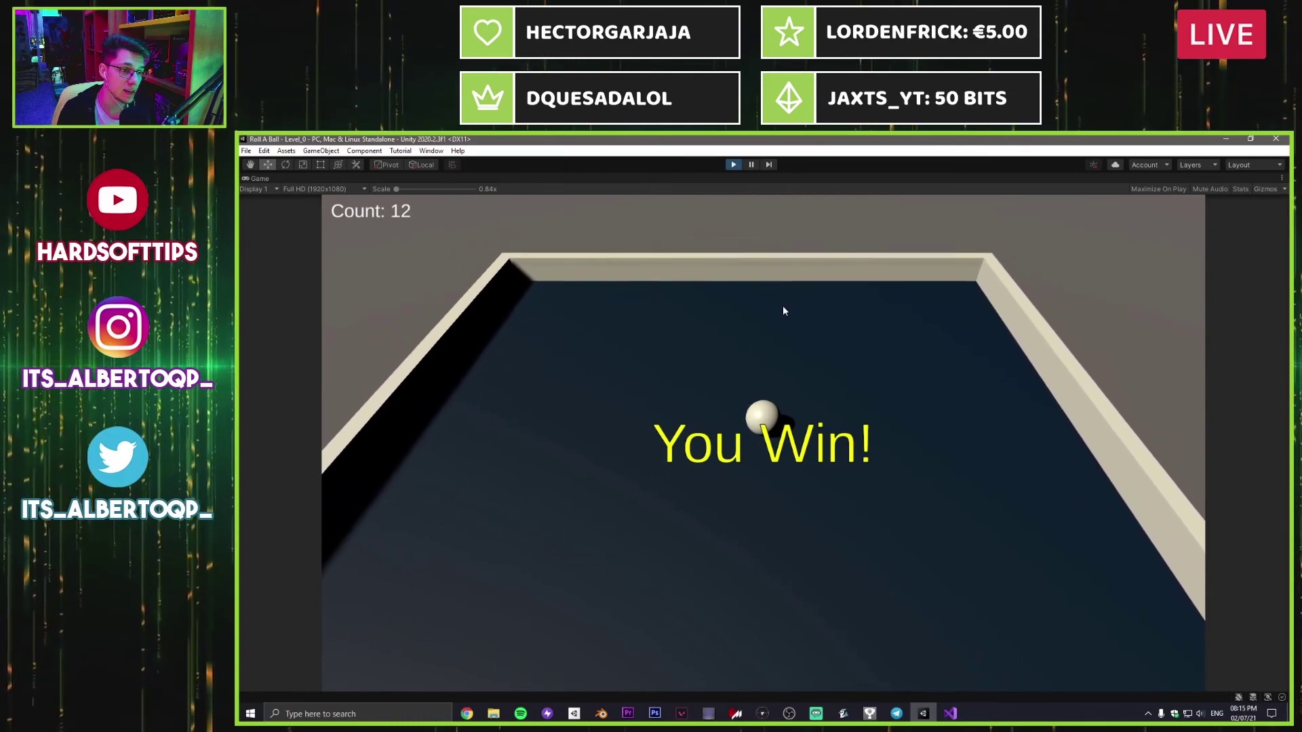
left_click(734, 165)
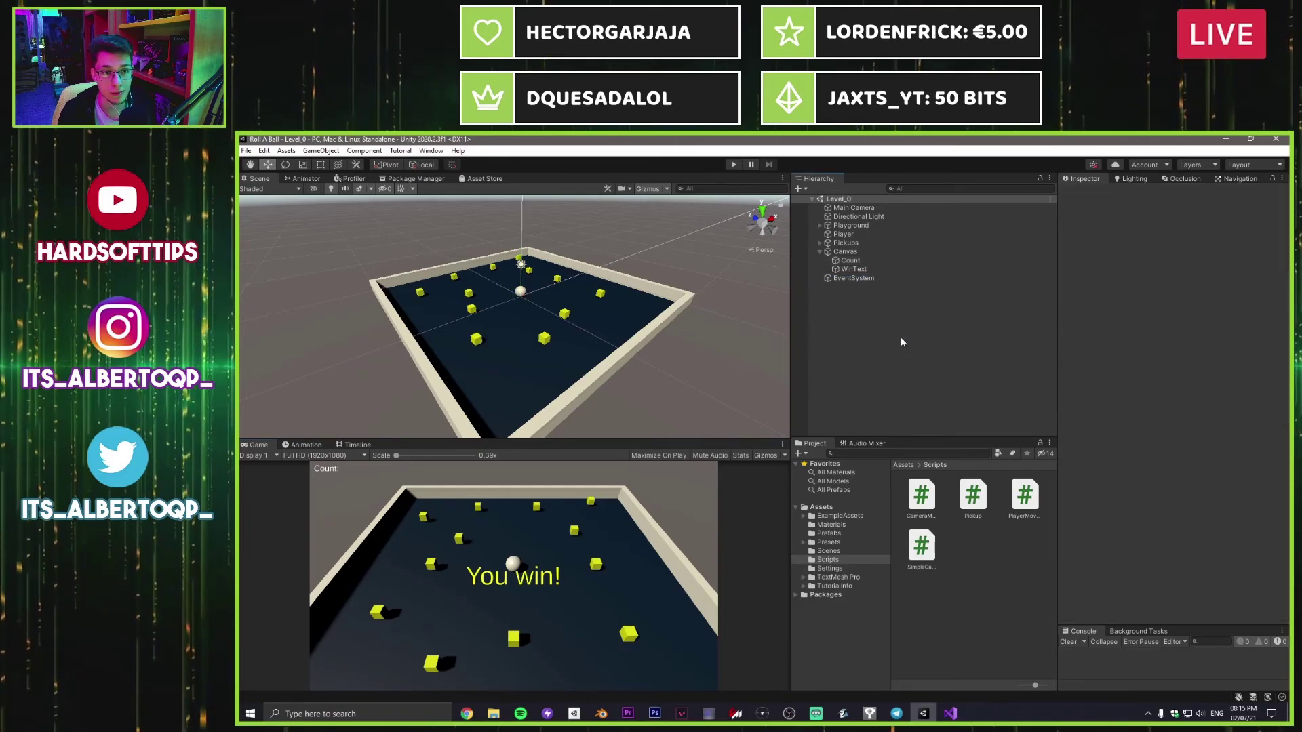
Step: Enable Post Processing on the Main Camera, set Anti-aliasing to Subpixel Morphological Anti-aliasing (SMAA), and check the result in a maximized Game view
left_click(879, 208)
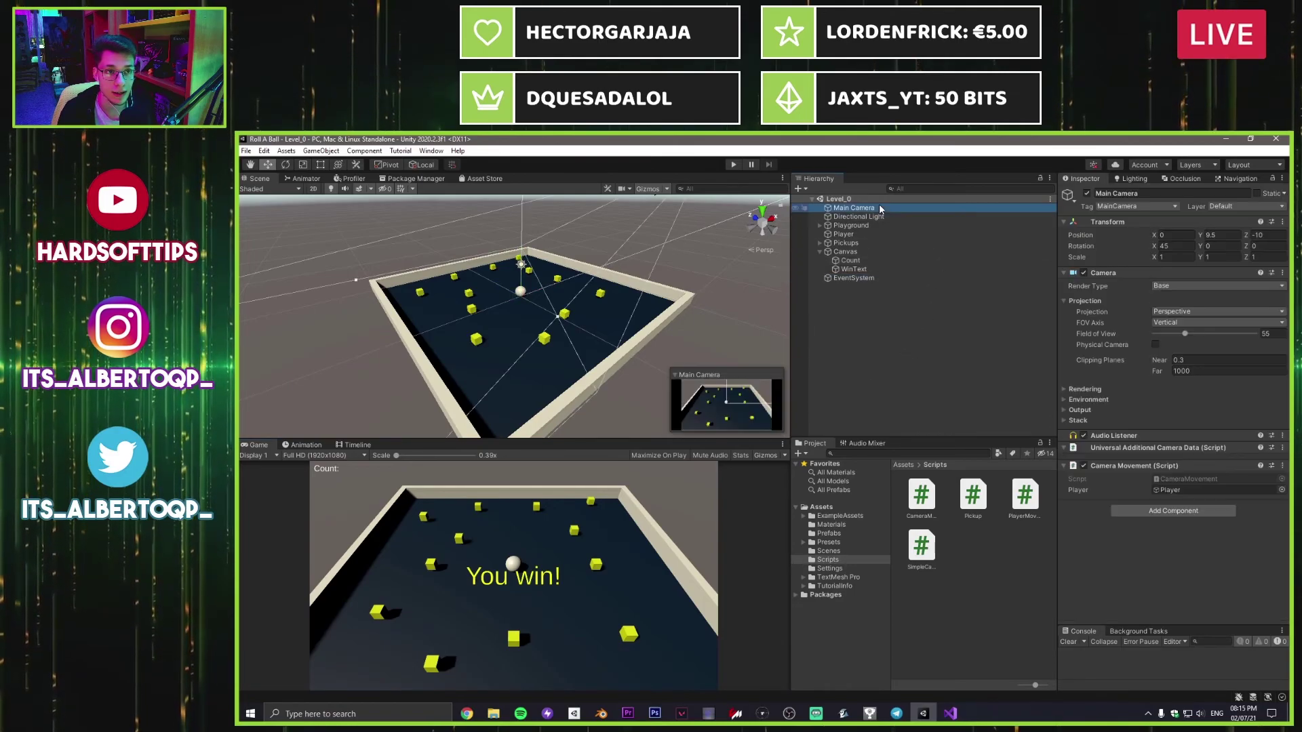
left_click(1065, 389)
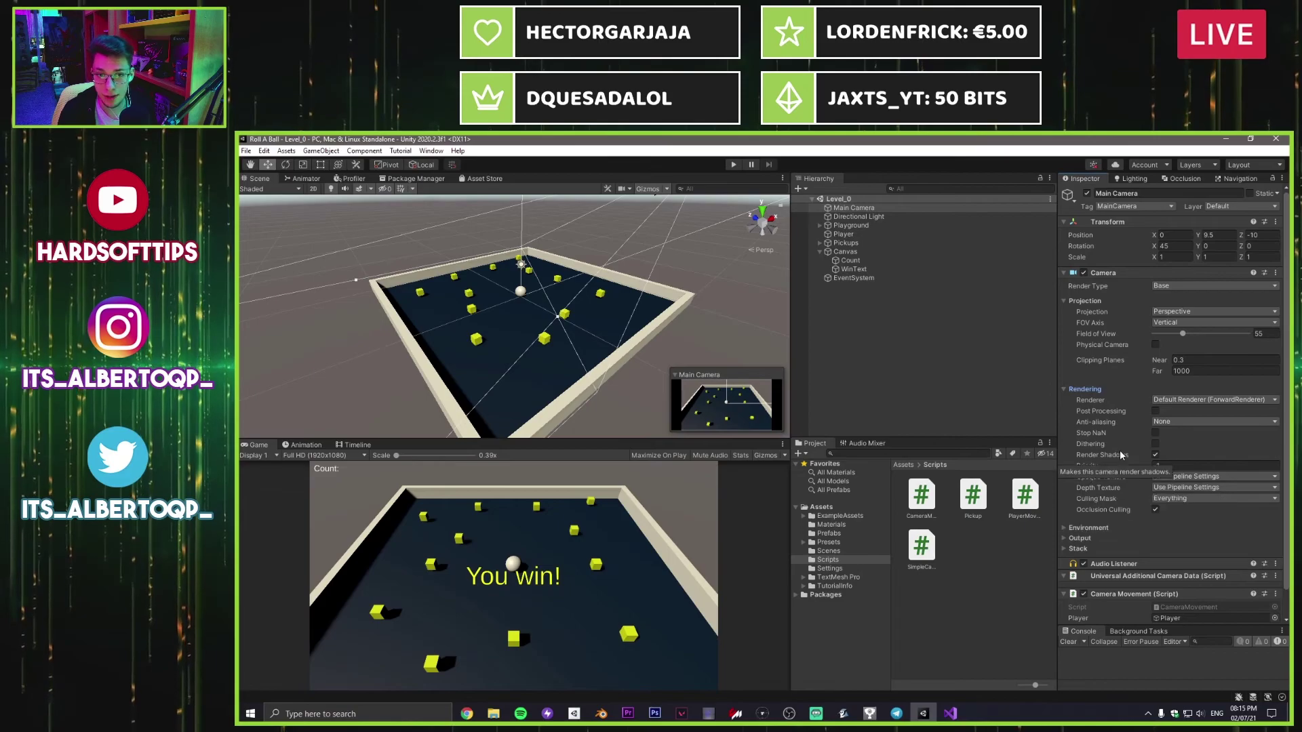
left_click(1155, 410)
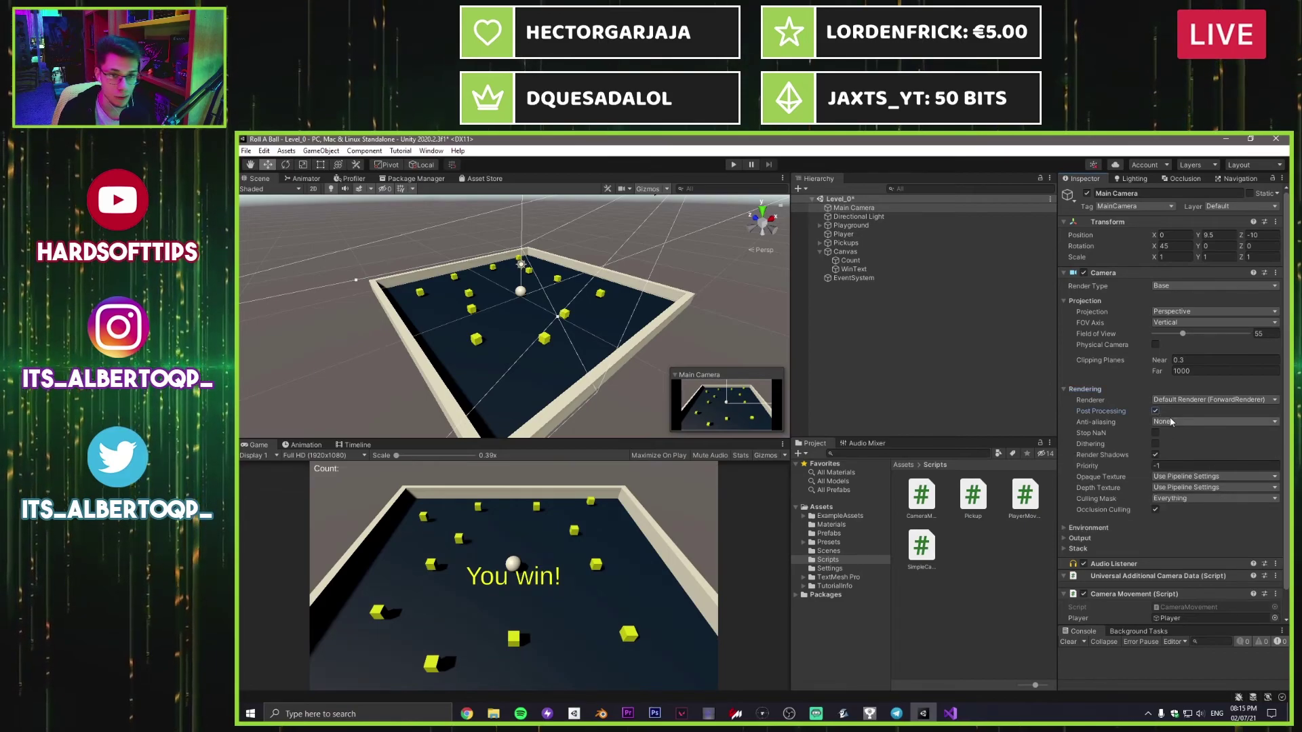
left_click(1175, 421)
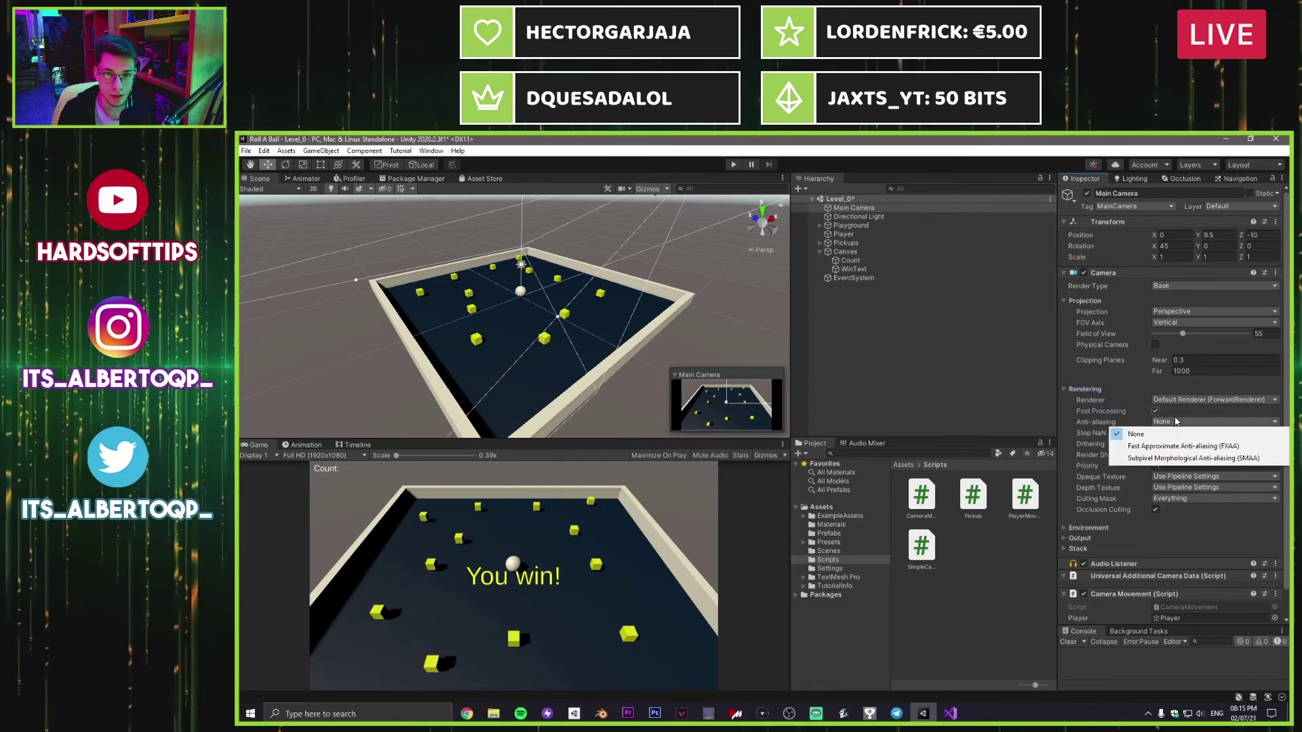
left_click(1191, 458)
key("shift+space")
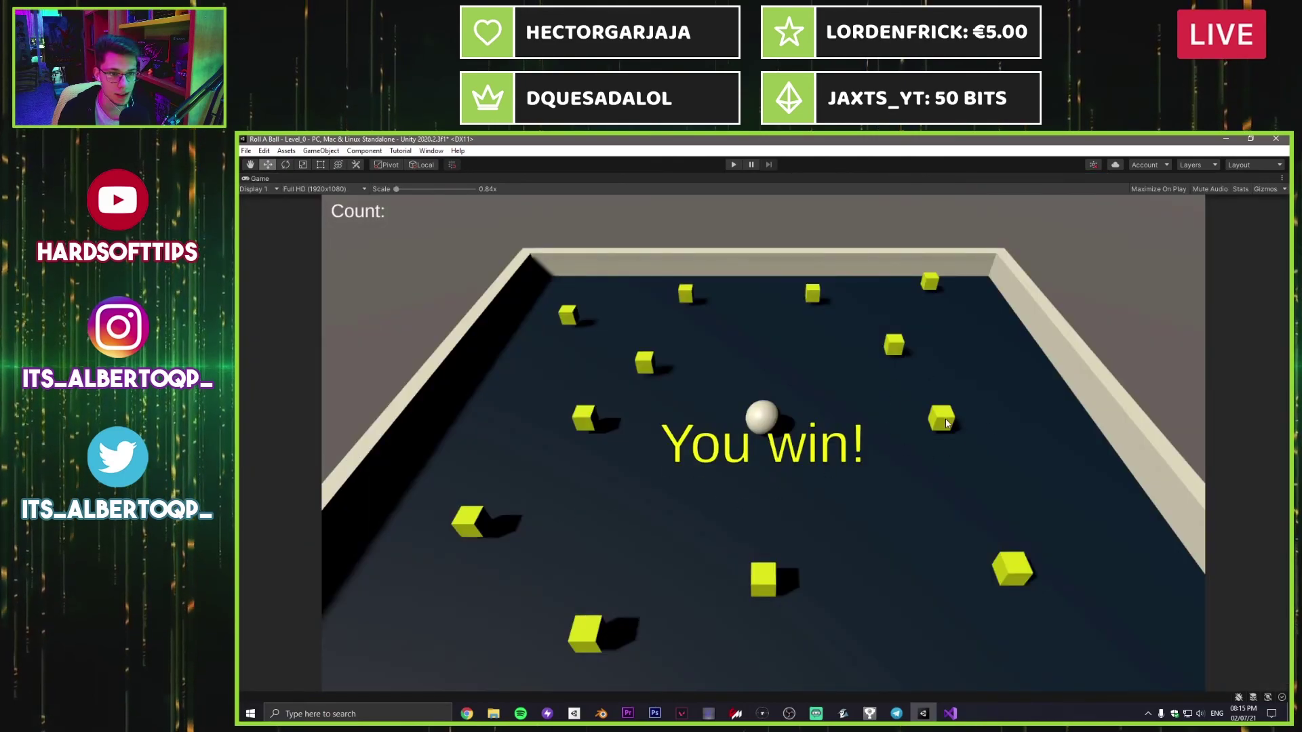
key("shift+space")
Step: Review the anti-aliasing Quality options and enable Stop NaN in the Main Camera's rendering settings
left_click(1161, 435)
left_click(1093, 438)
left_click(1155, 444)
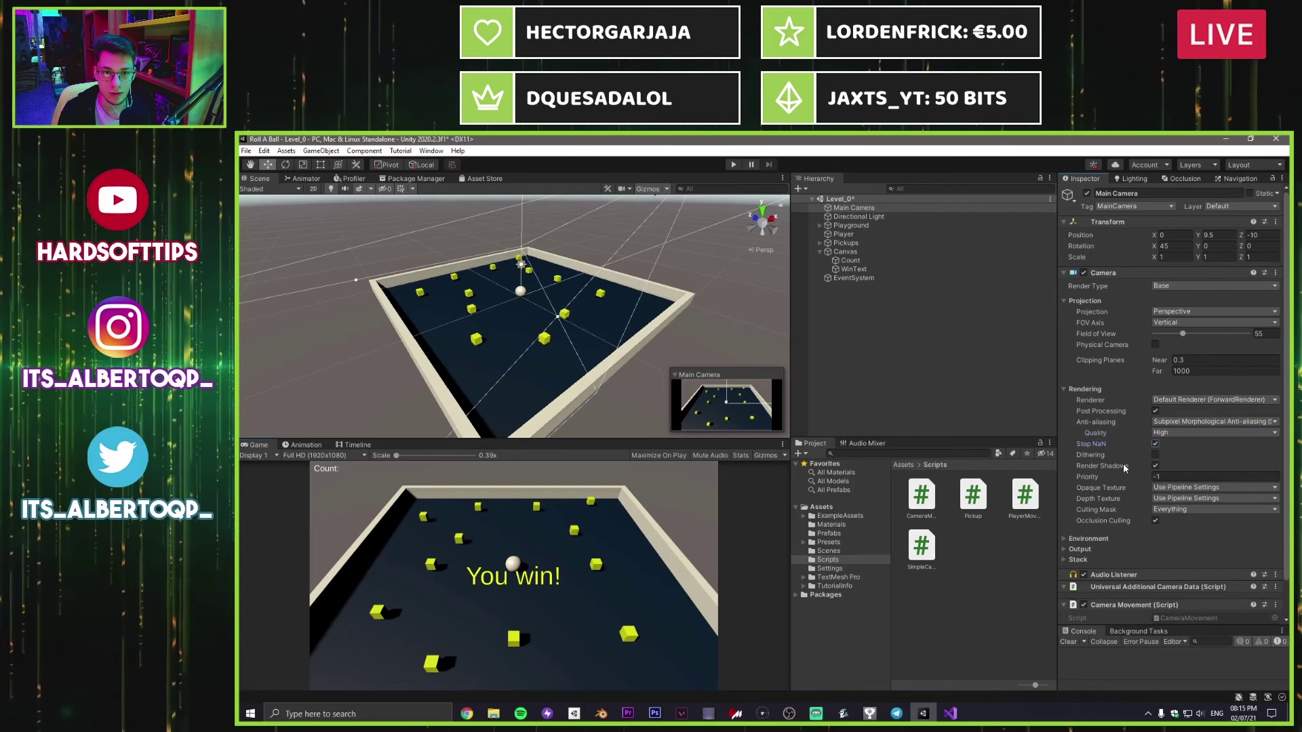
Step: Save the scene, review the Main Camera's Environment settings and the Lighting and Navigation settings, and deselect the camera
key("ctrl+s")
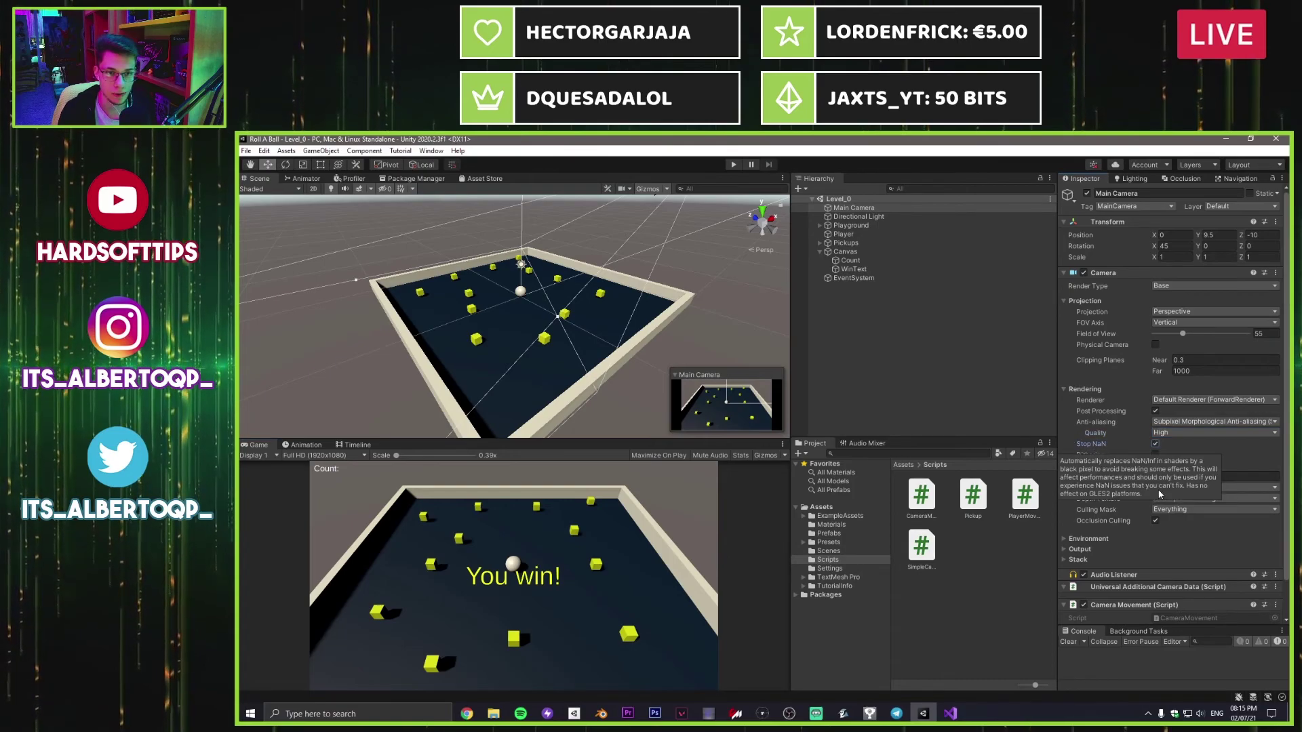
scroll(1112, 510, "down", 2)
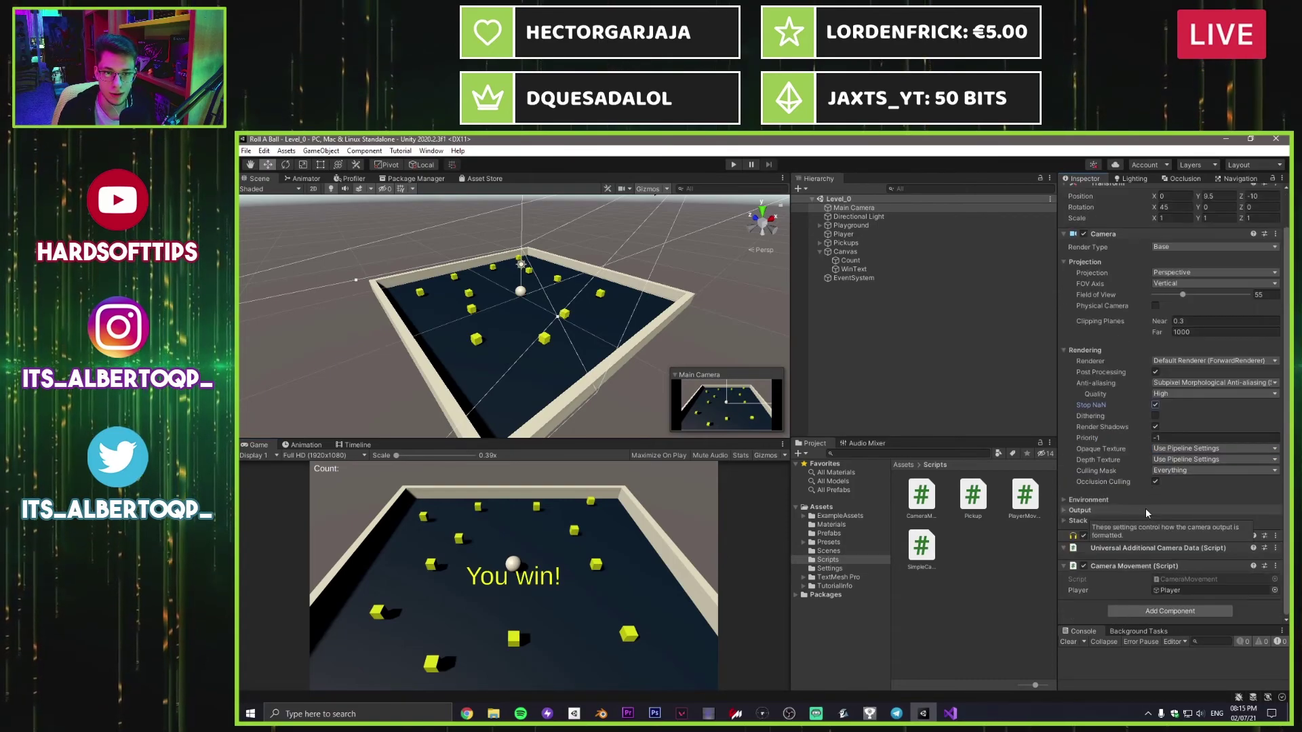
left_click(1127, 498)
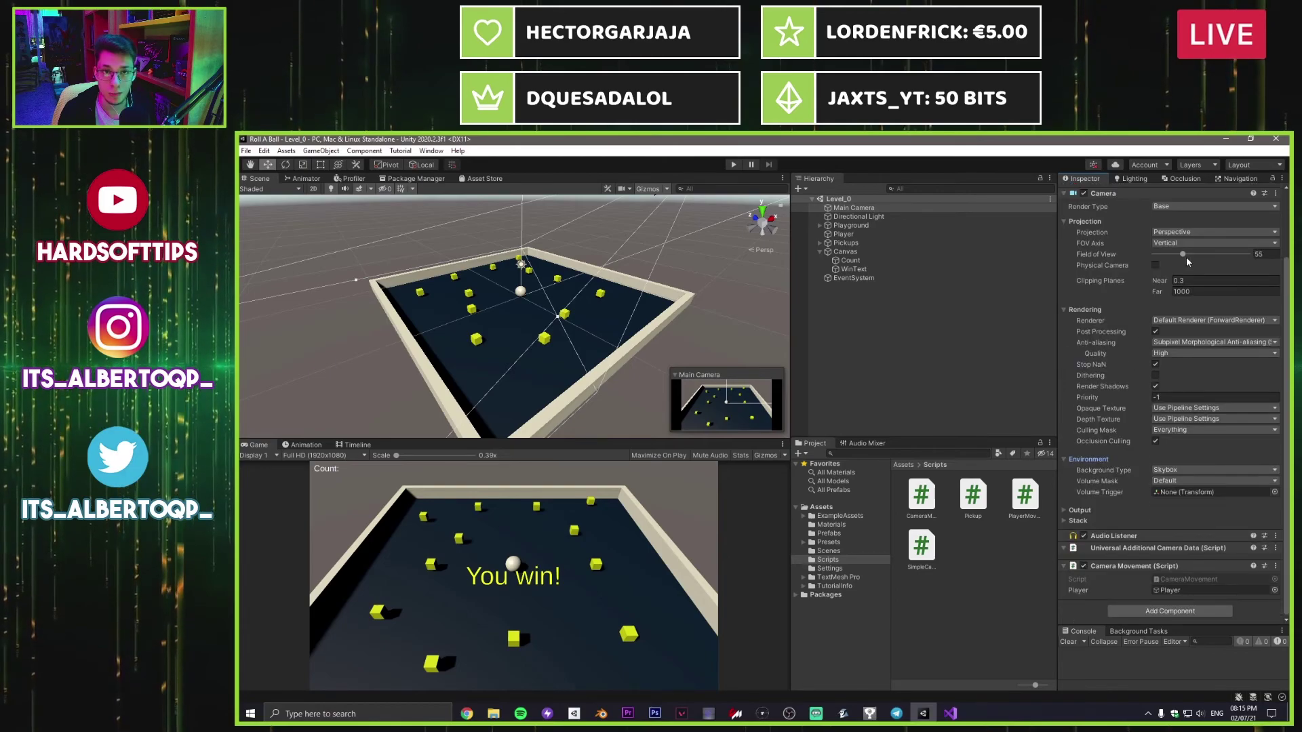
left_click(1130, 178)
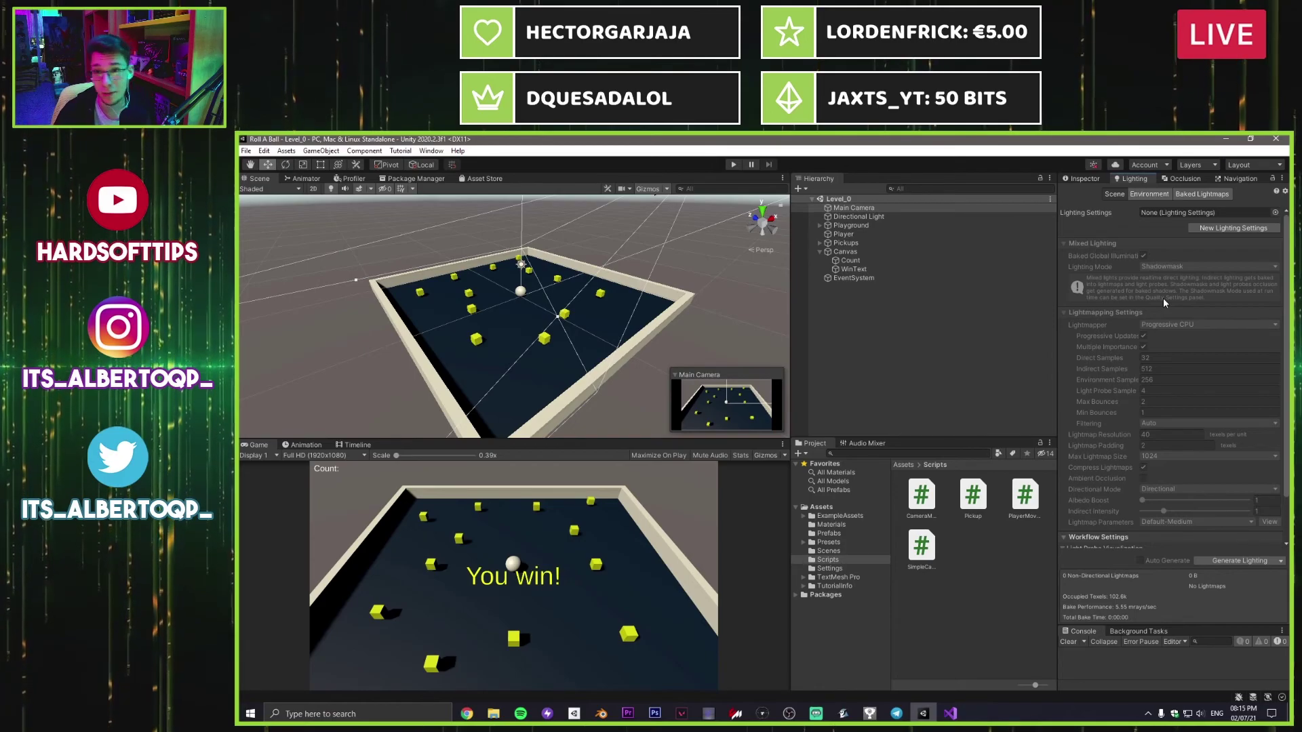
left_click(1230, 179)
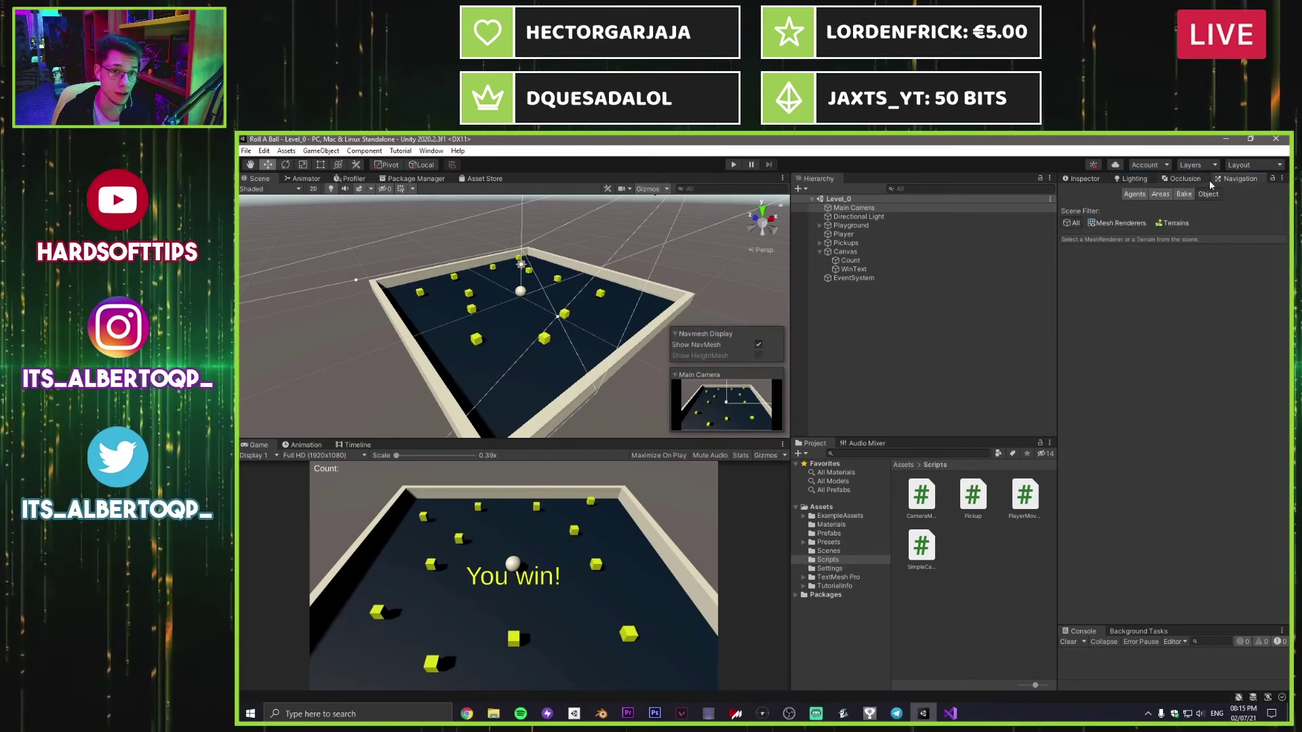
left_click(1082, 179)
left_click(917, 368)
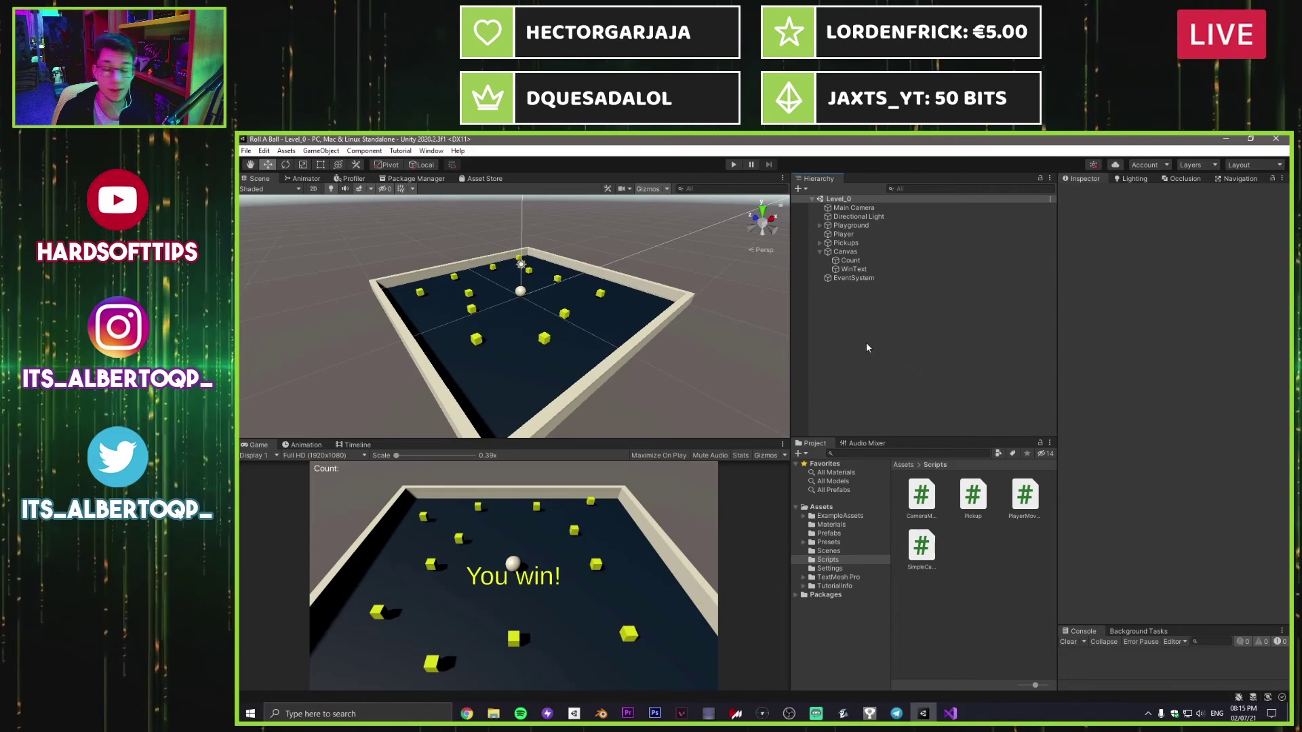
Step: Dismiss saving the scene under another name, and save the current scene and the project instead
left_click(246, 151)
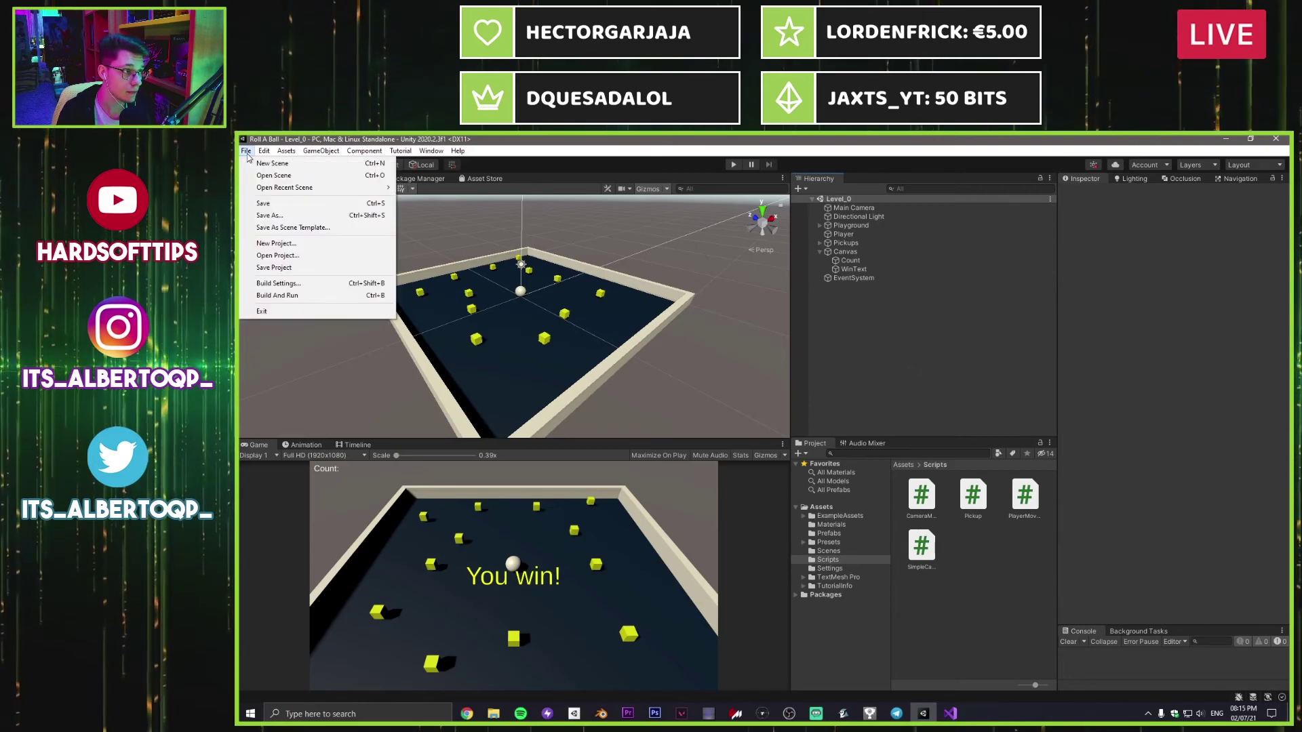
left_click(269, 215)
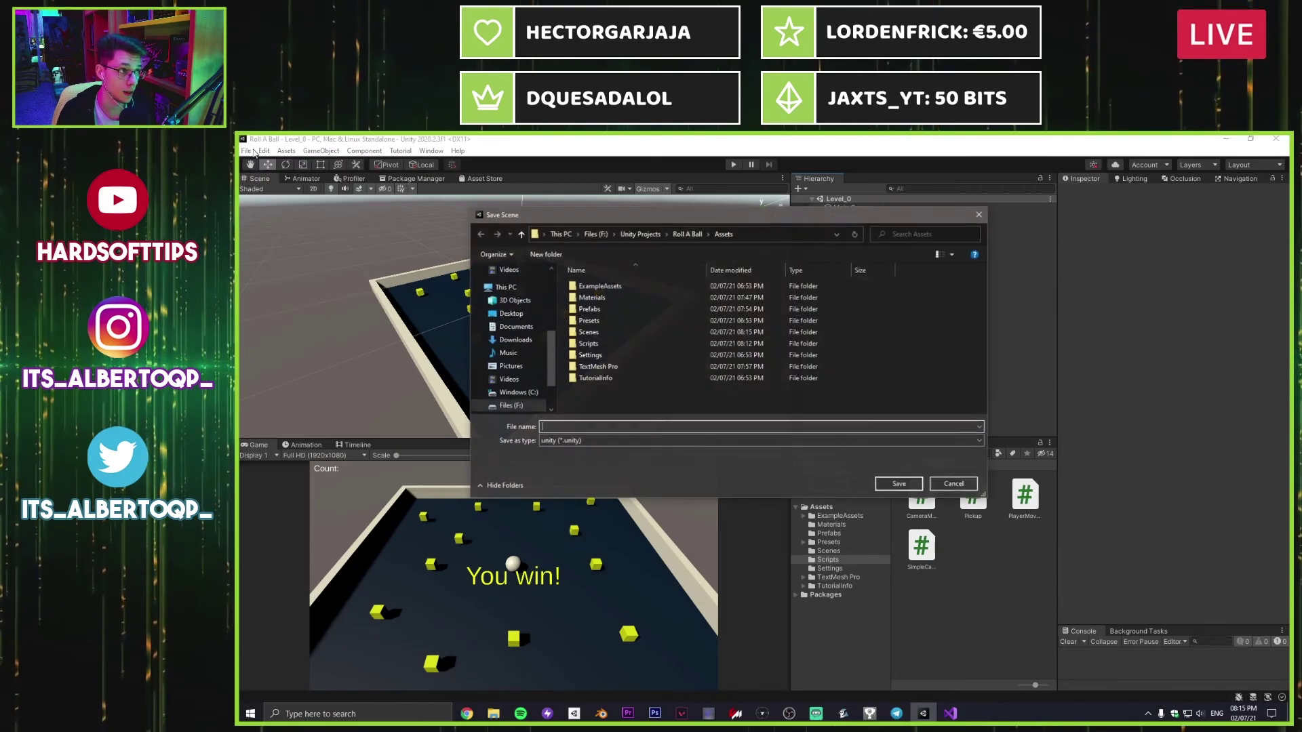
left_click(978, 214)
left_click(247, 150)
left_click(265, 210)
left_click(247, 151)
left_click(281, 271)
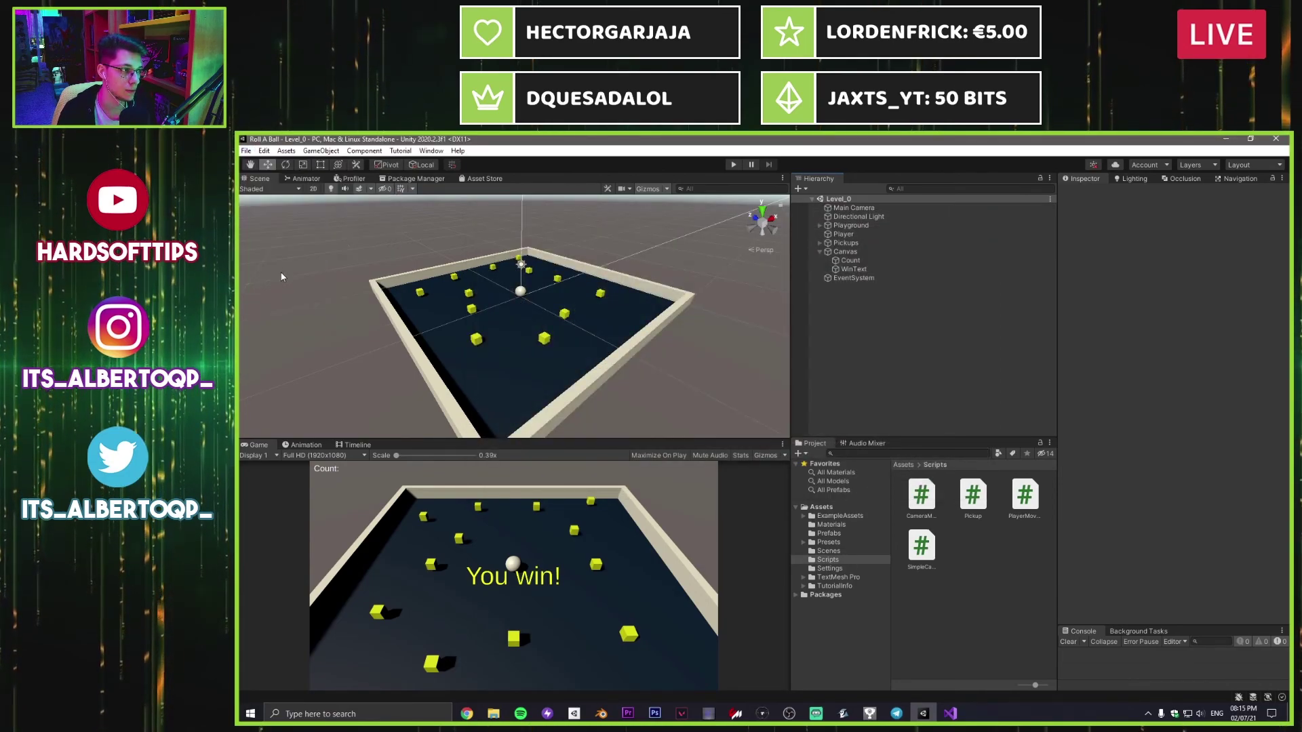
Step: Open the Build Settings and set the Windows standalone build's architecture to x86_64
left_click(246, 151)
left_click(274, 284)
left_click_drag(520, 299, 964, 253)
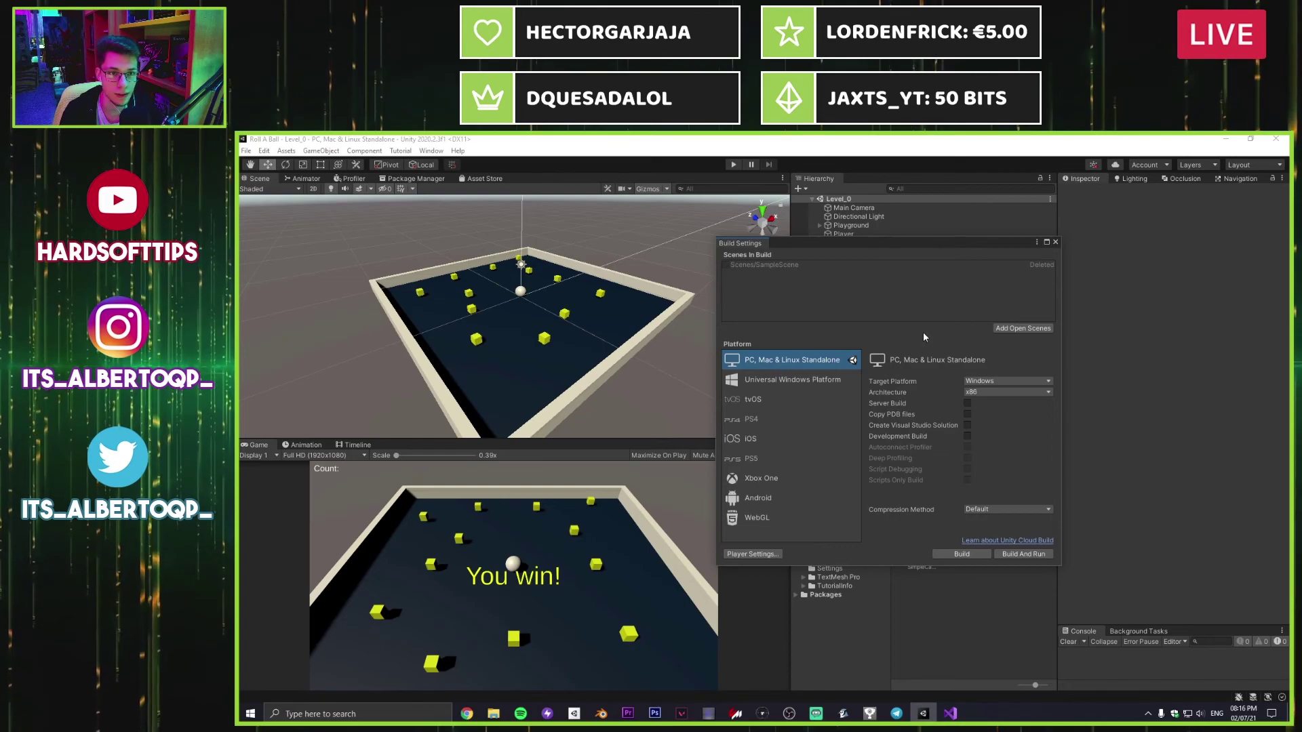
left_click(979, 394)
left_click(985, 415)
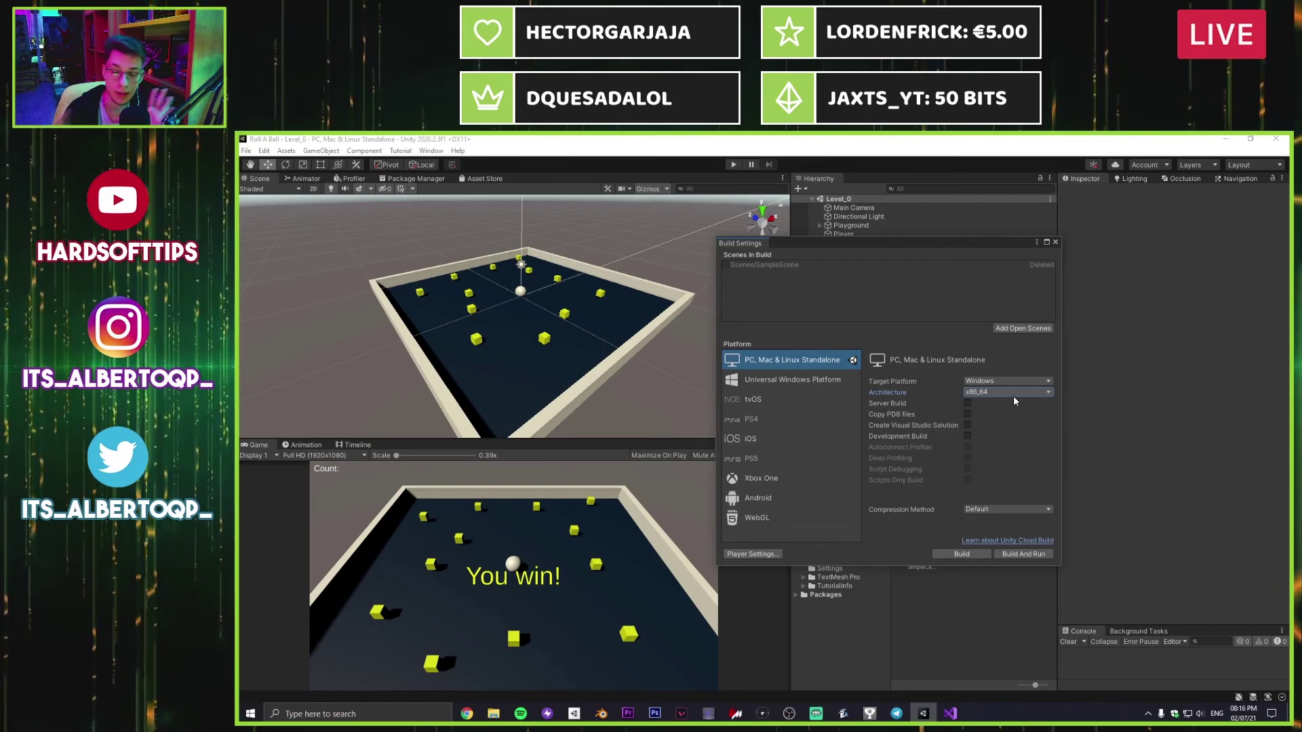
left_click_drag(863, 242, 704, 260)
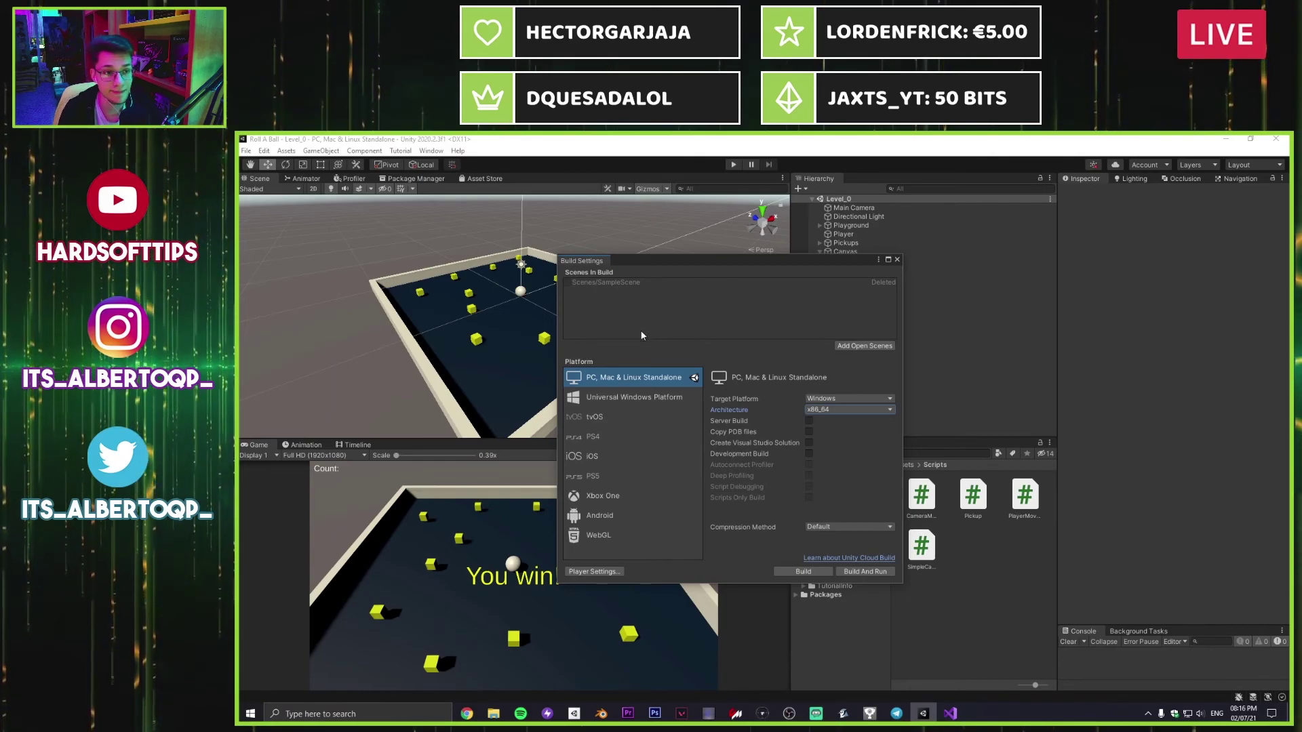
Step: Add the open Level_0 scene to the build list, remove it, and add it again from the Scenes folder
left_click(864, 346)
left_click_drag(753, 260, 512, 263)
left_click(828, 550)
left_click(914, 498)
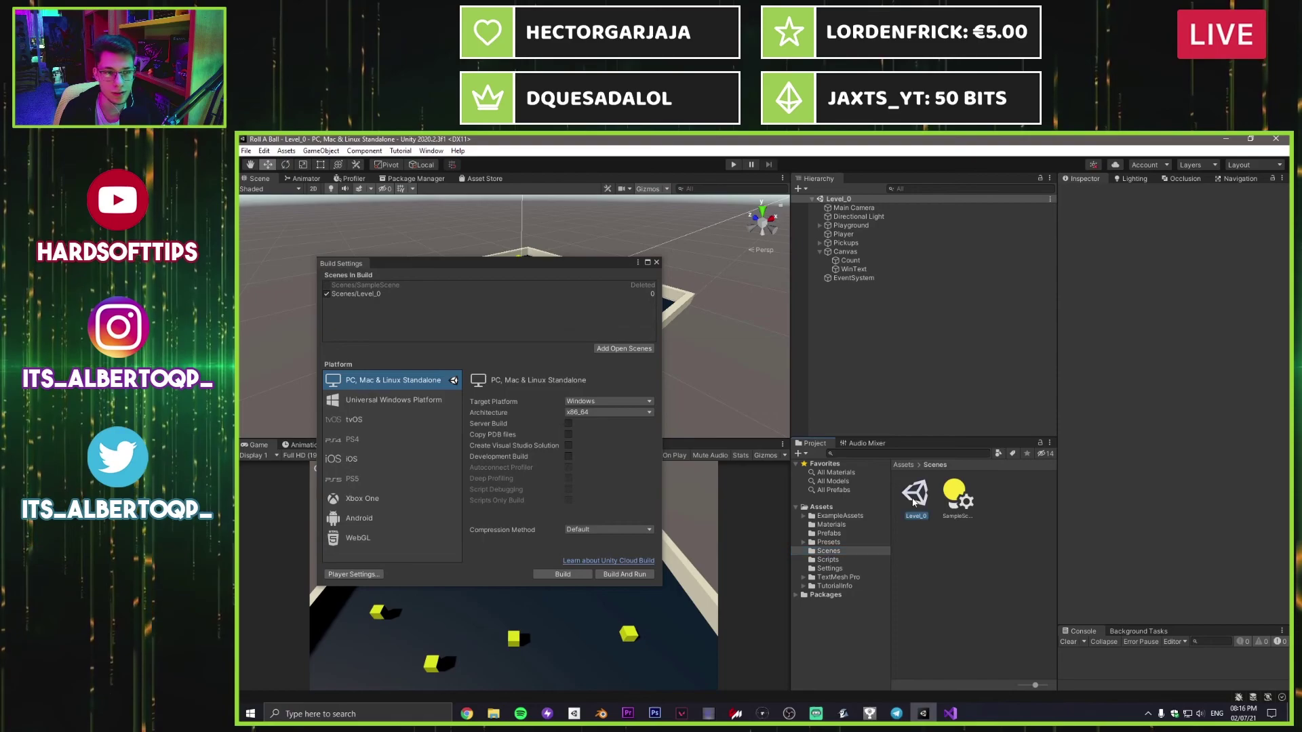
left_click_drag(913, 500, 489, 323)
left_click(553, 298)
key("Delete")
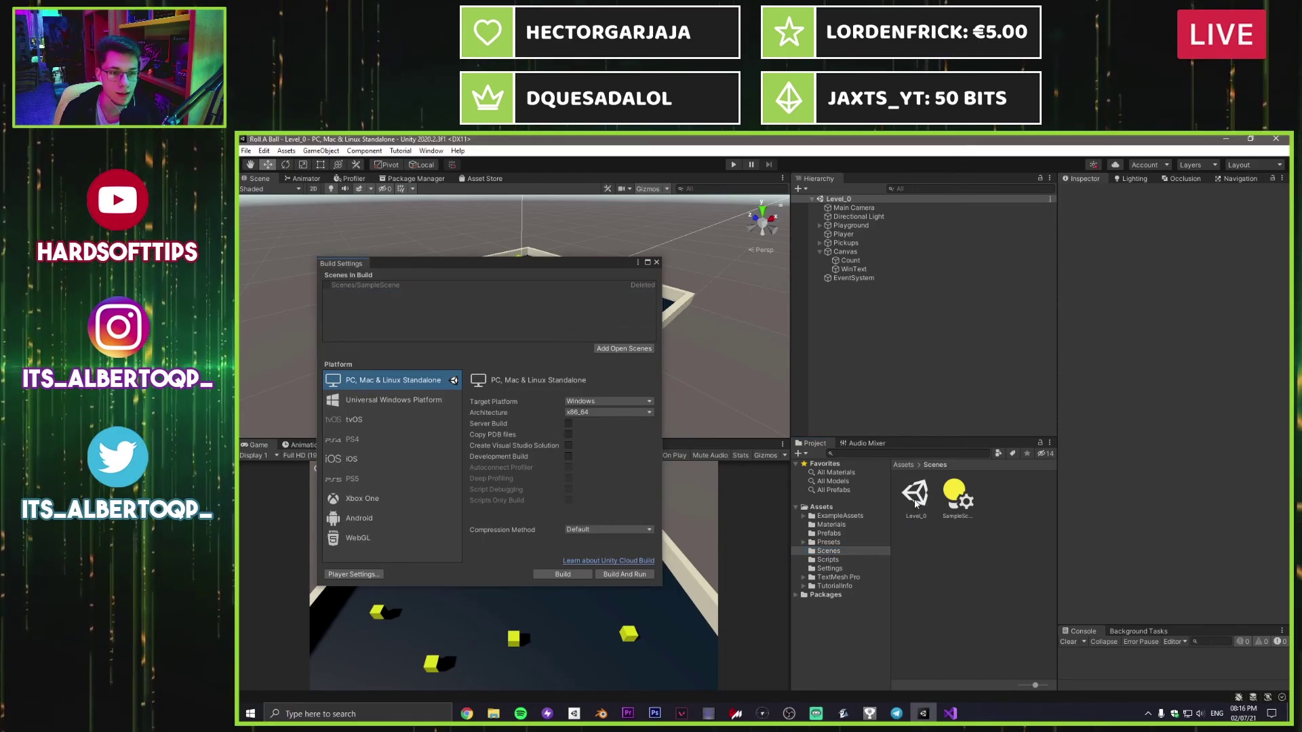
left_click_drag(915, 503, 545, 345)
Step: Check the available target platforms for the standalone build and keep Windows
left_click_drag(556, 265, 796, 259)
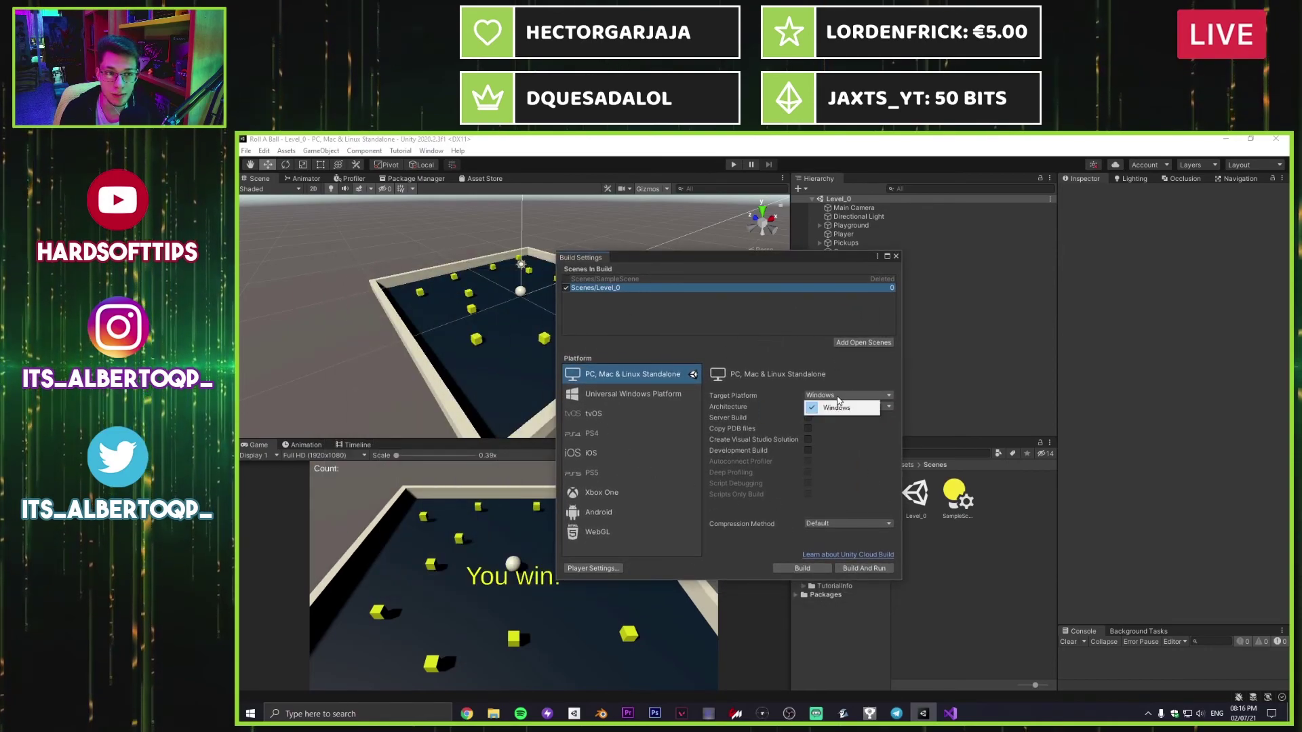
left_click(838, 409)
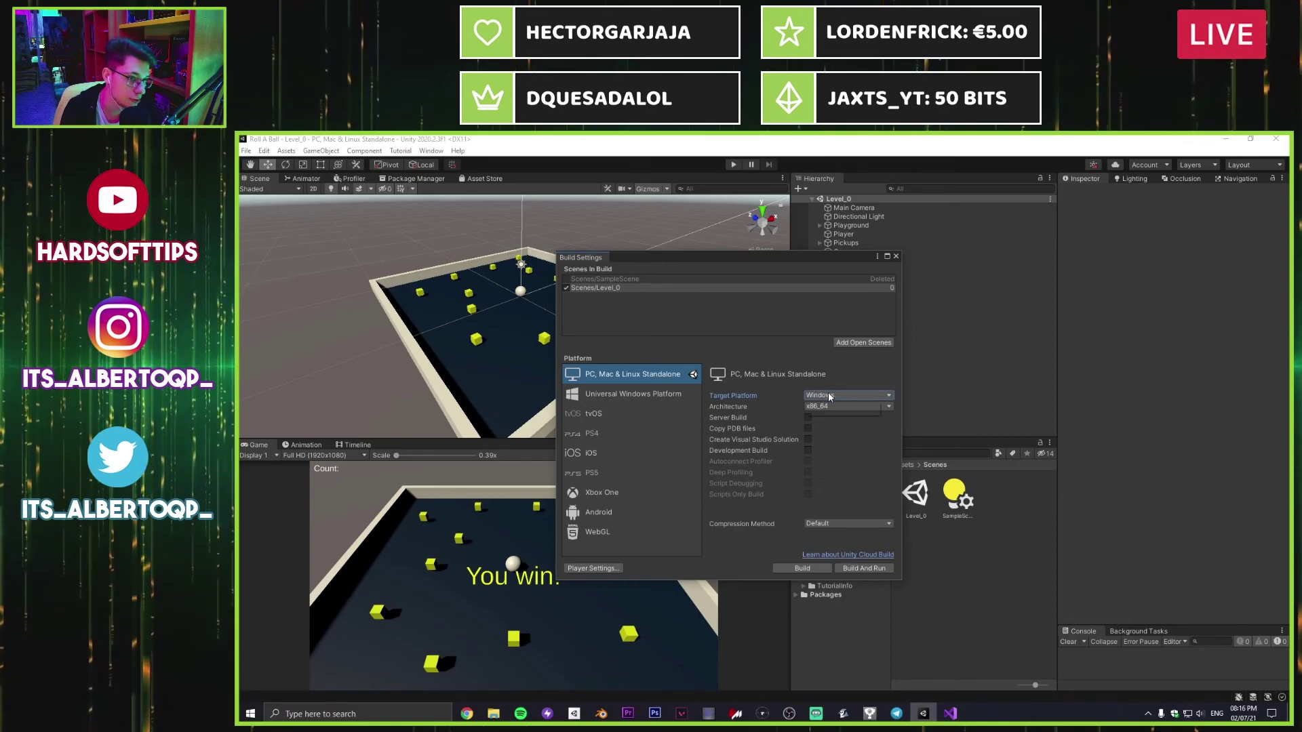
left_click(830, 397)
left_click(815, 376)
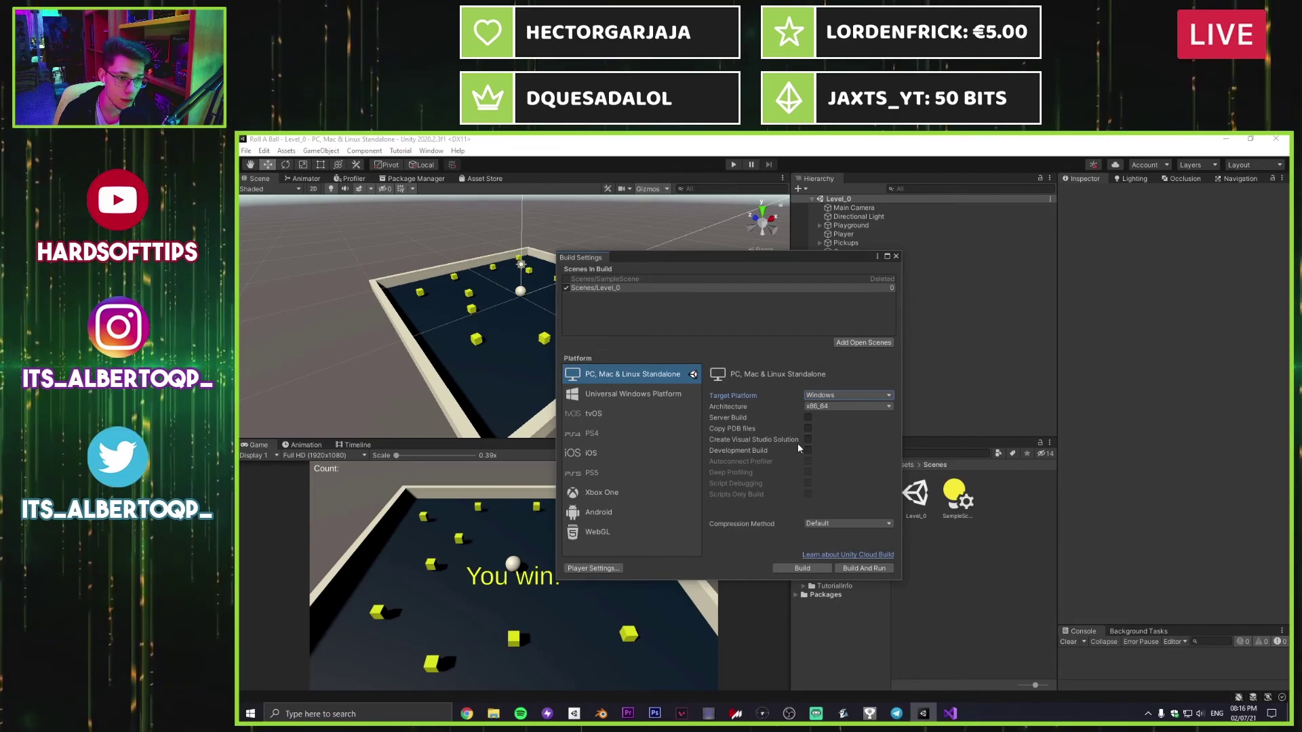
Step: Build the game into a new desktop folder named "Roll a Ball"
left_click(794, 568)
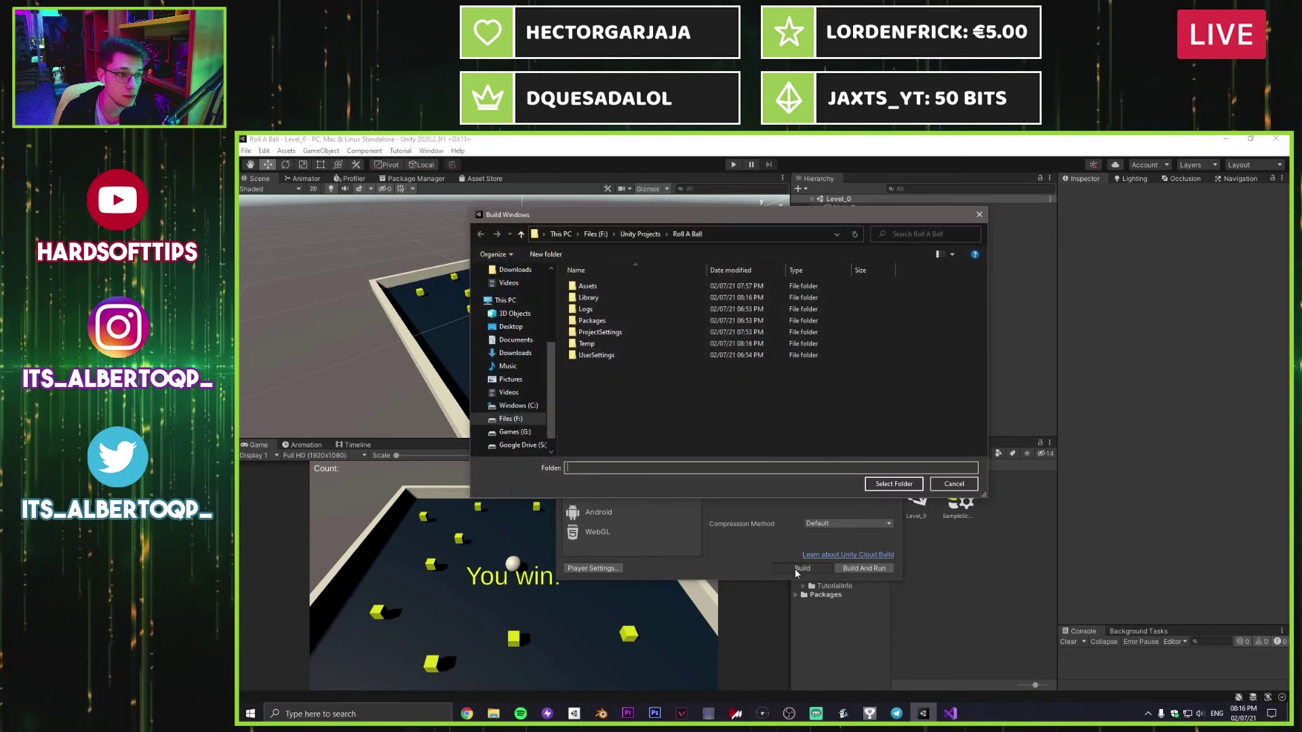
left_click(510, 326)
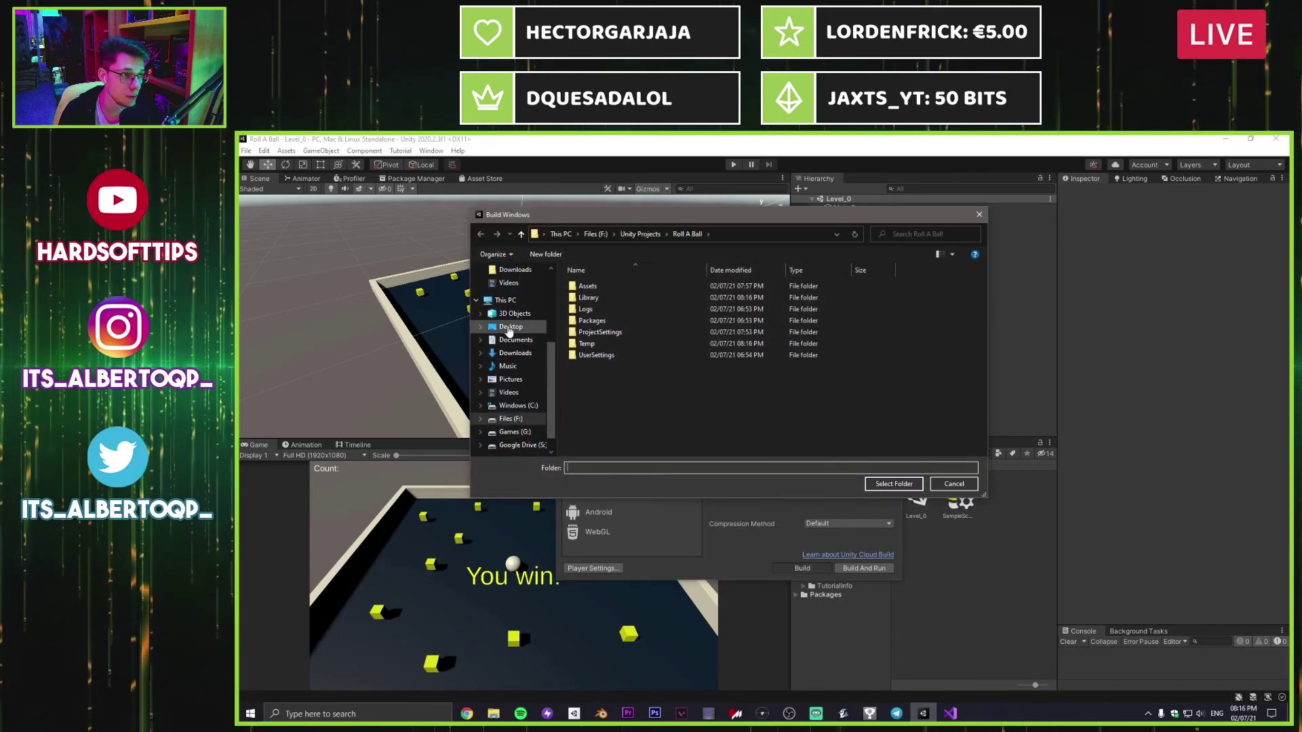
right_click(631, 389)
mouse_move(718, 515)
left_click(795, 519)
type("Roll")
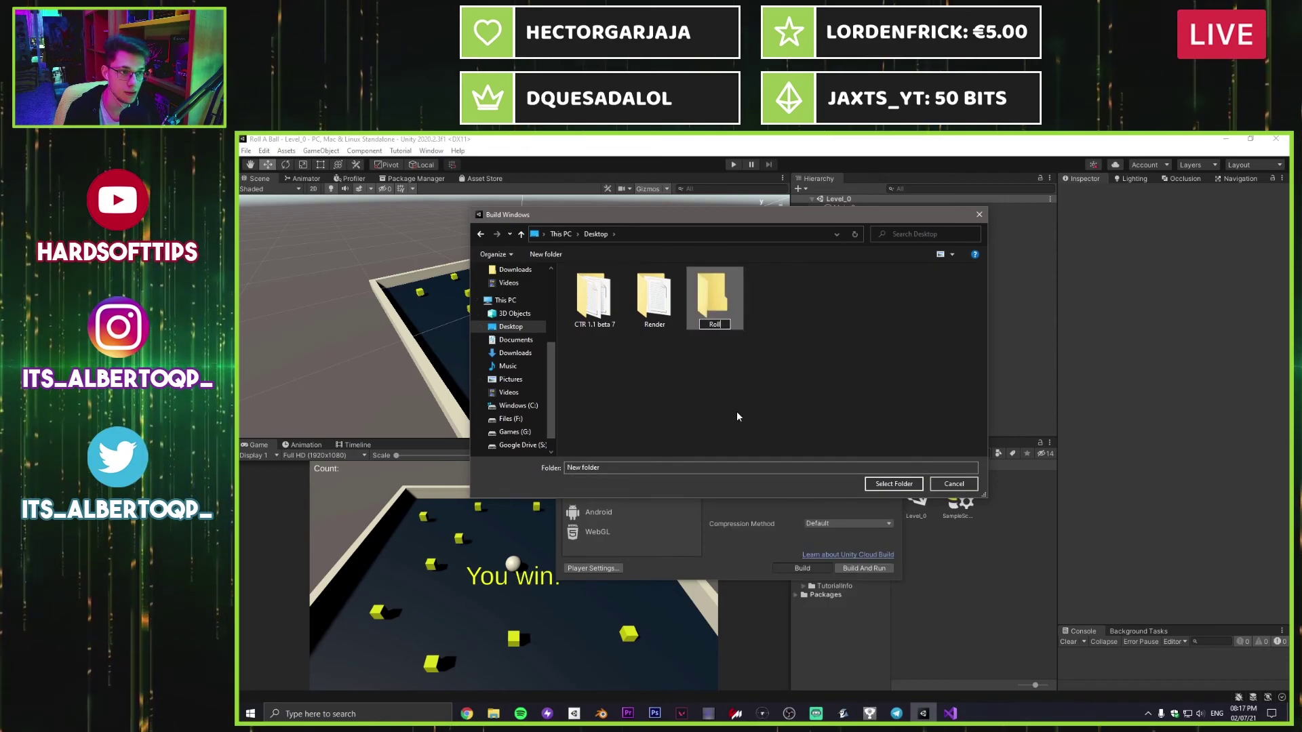
type(" a Ball")
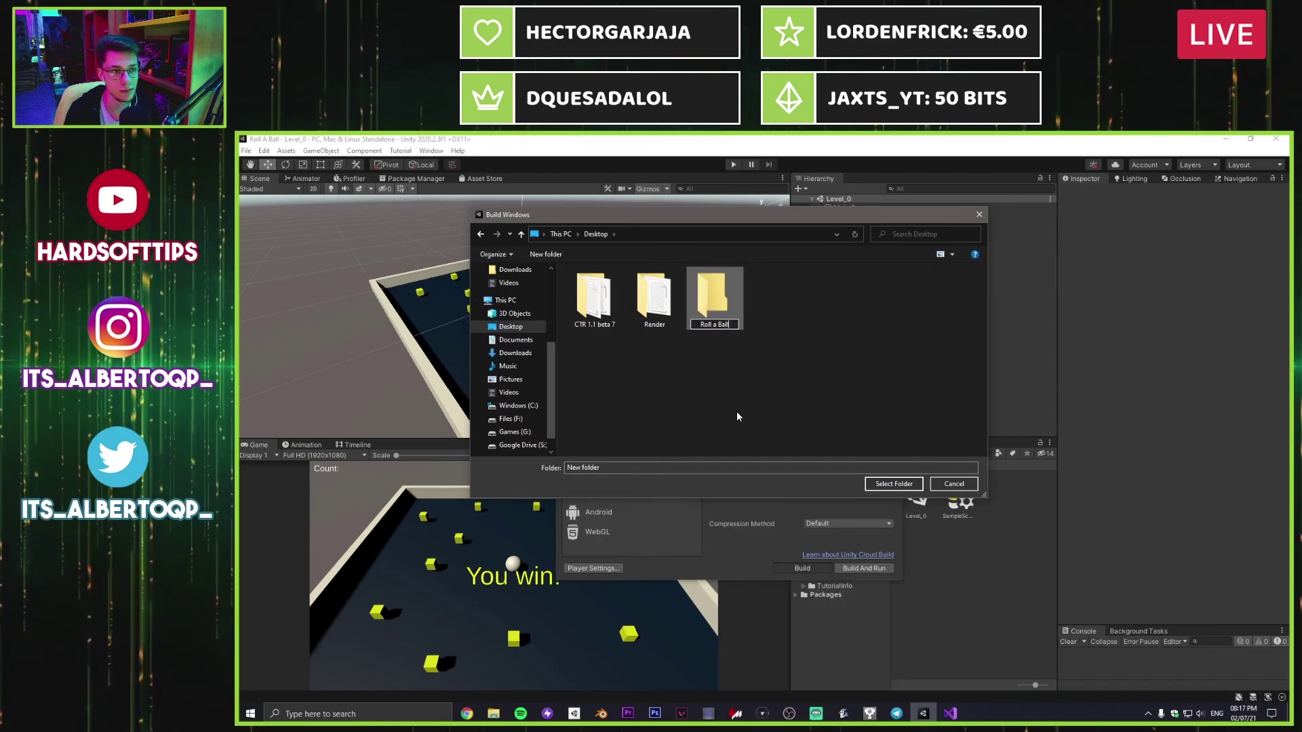
key("Return")
key("Return")
left_click(892, 483)
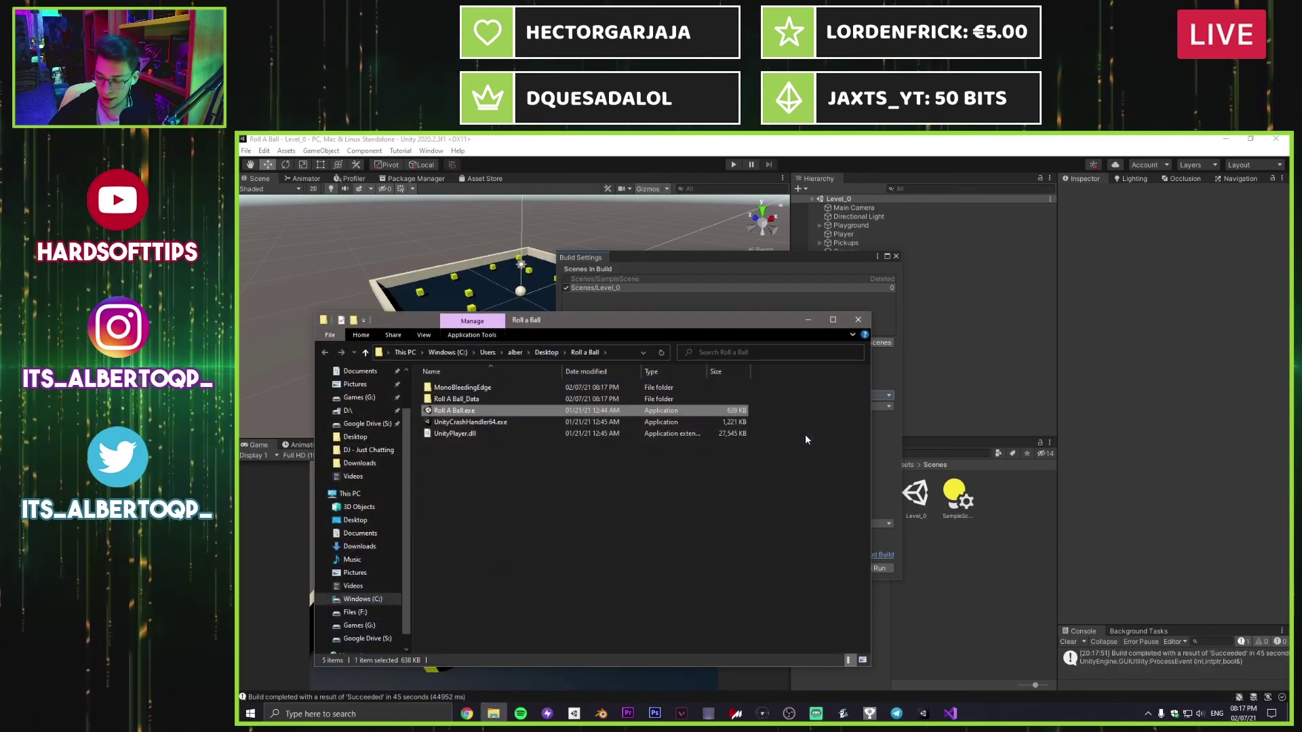
Step: Close the Build Settings, minimize Unity, and inspect the Roll A Ball_Data and MonoBleedingEdge folders of the build in File Explorer
left_click_drag(675, 330, 877, 259)
left_click(896, 258)
left_click(1225, 138)
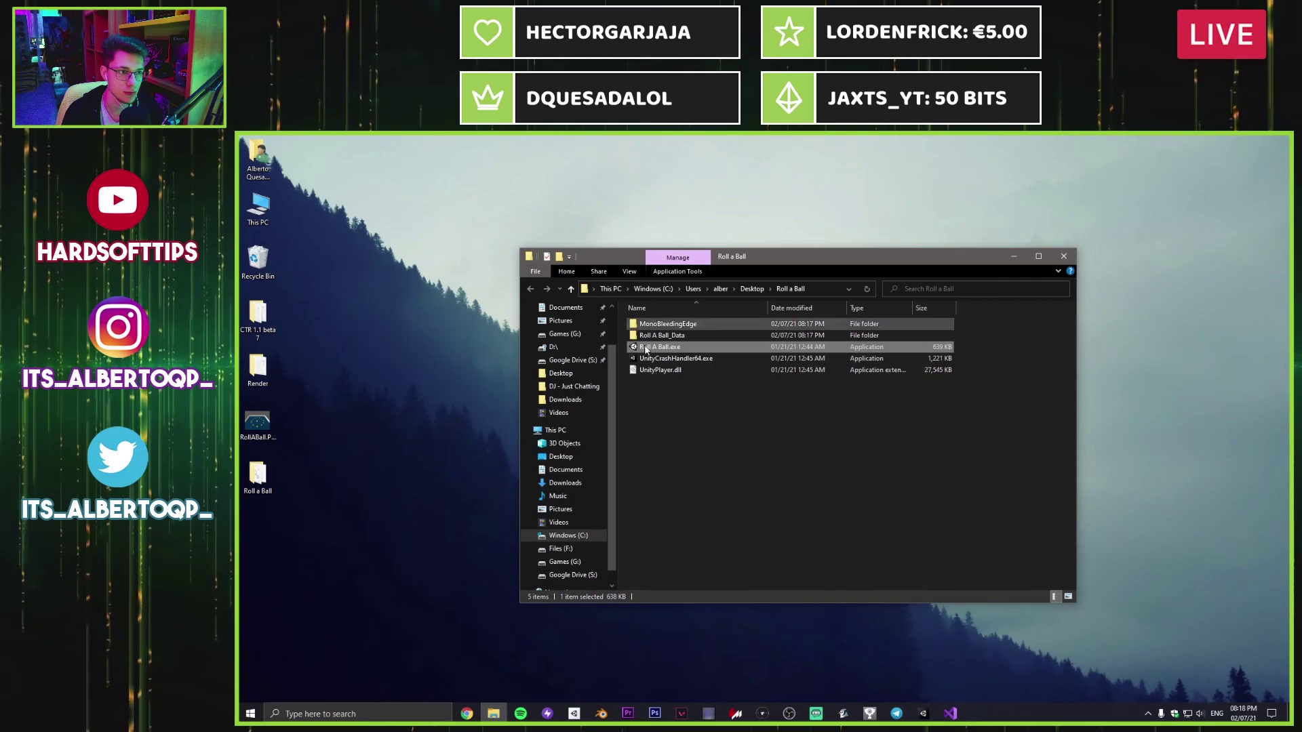
left_click(751, 289)
double_click(651, 348)
left_click(674, 346)
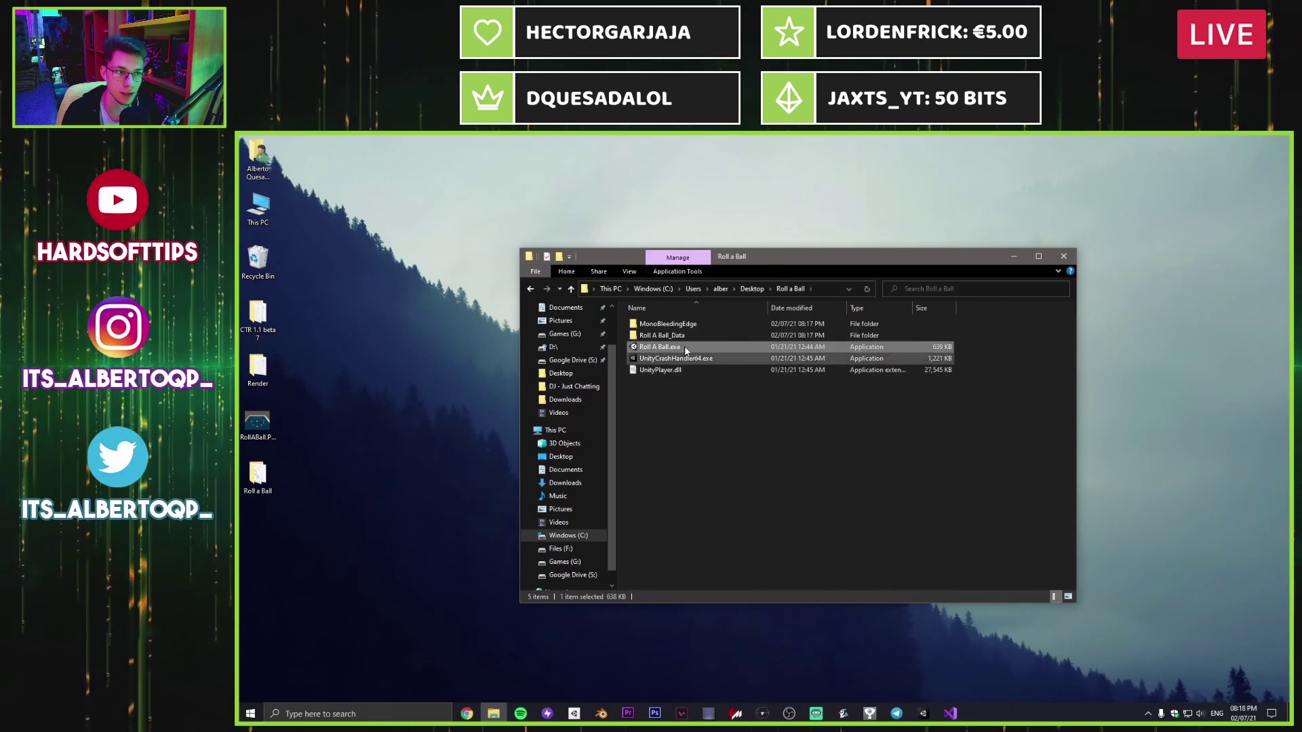
double_click(661, 334)
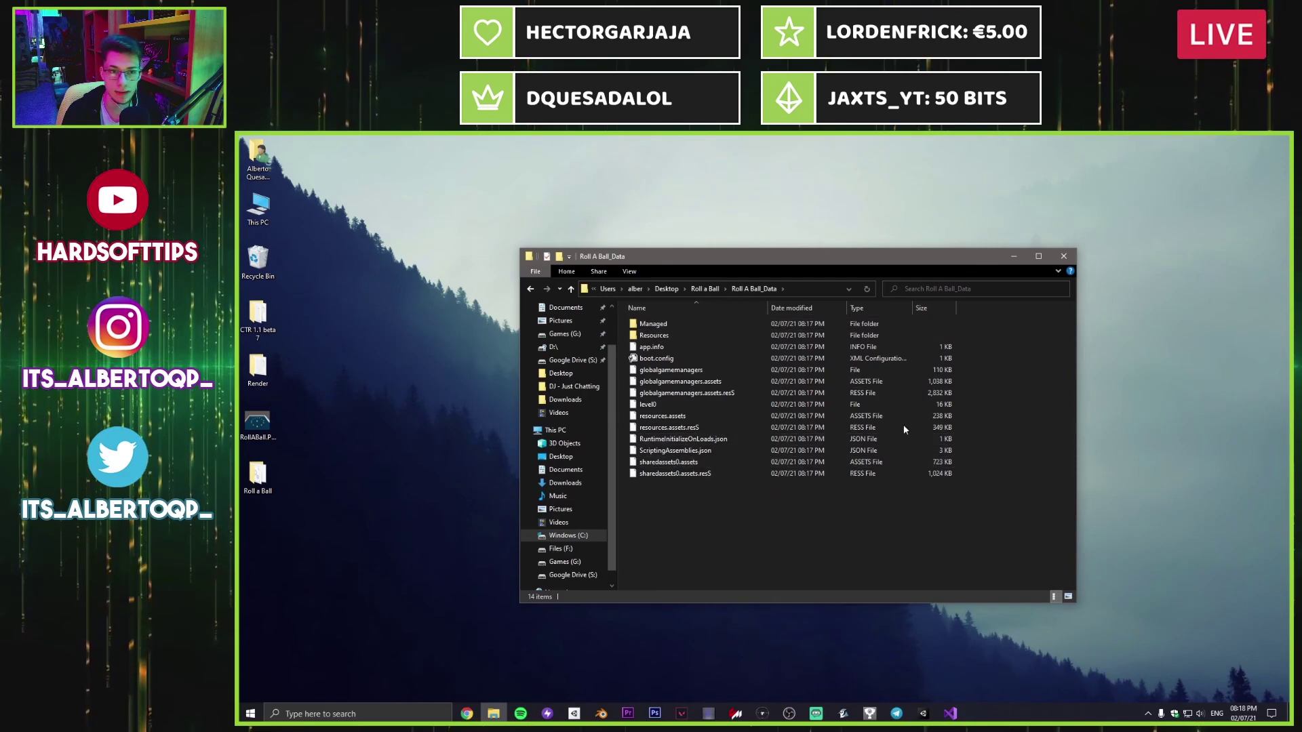
key("alt+Left")
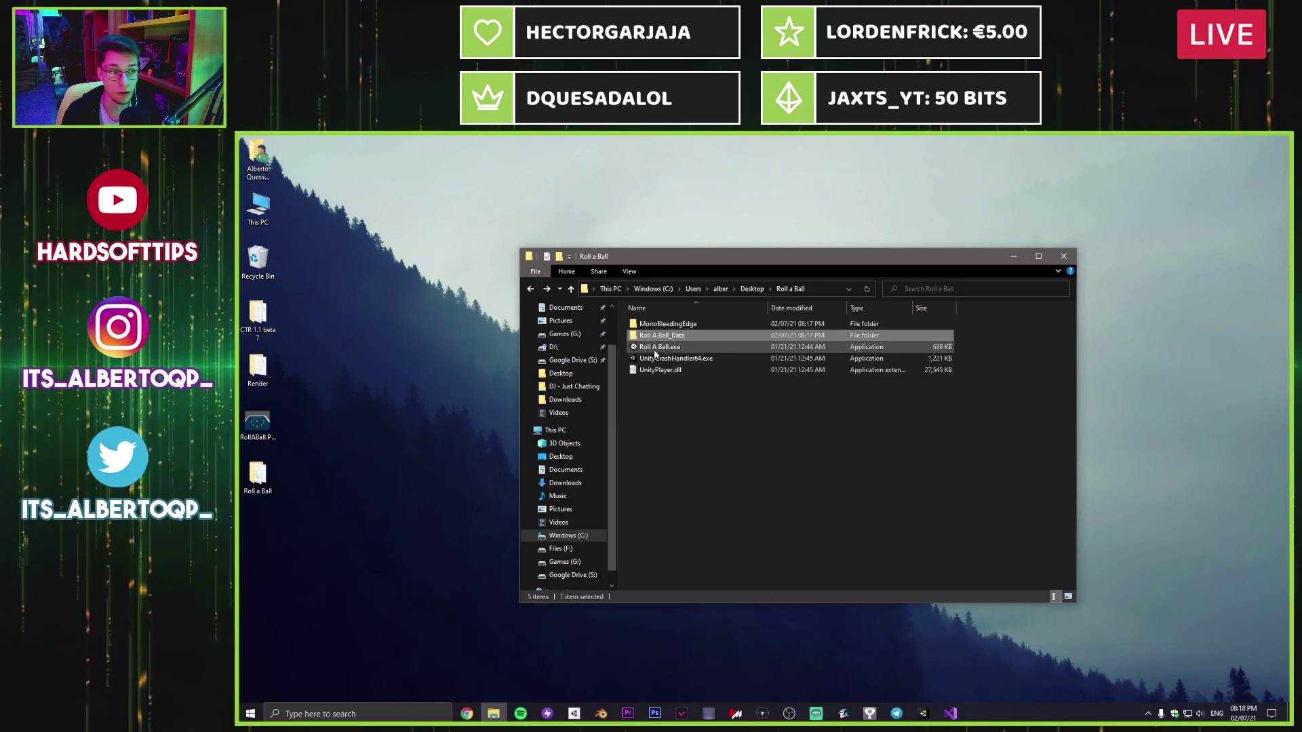
double_click(655, 326)
key("alt+Left")
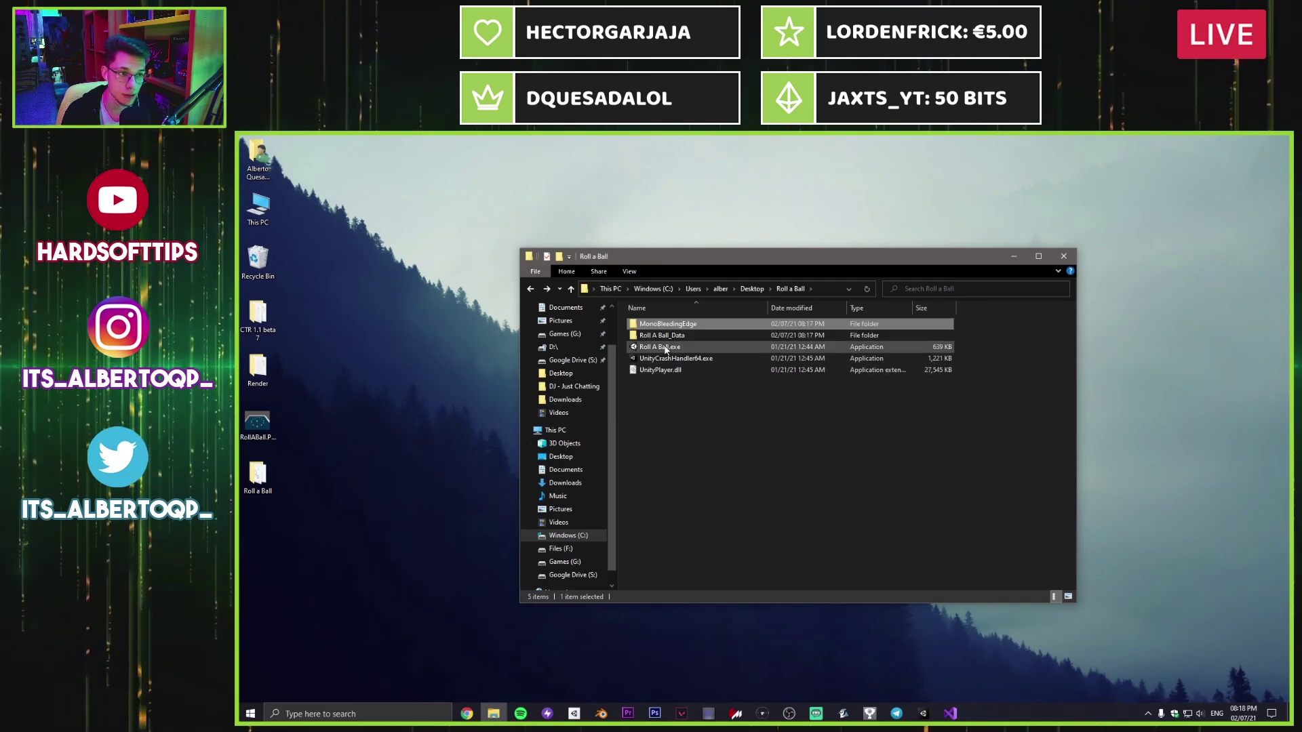
Step: Run Roll A Ball.exe from the build folder and steer the ball around the playground to collect all the yellow pickups
double_click(659, 347)
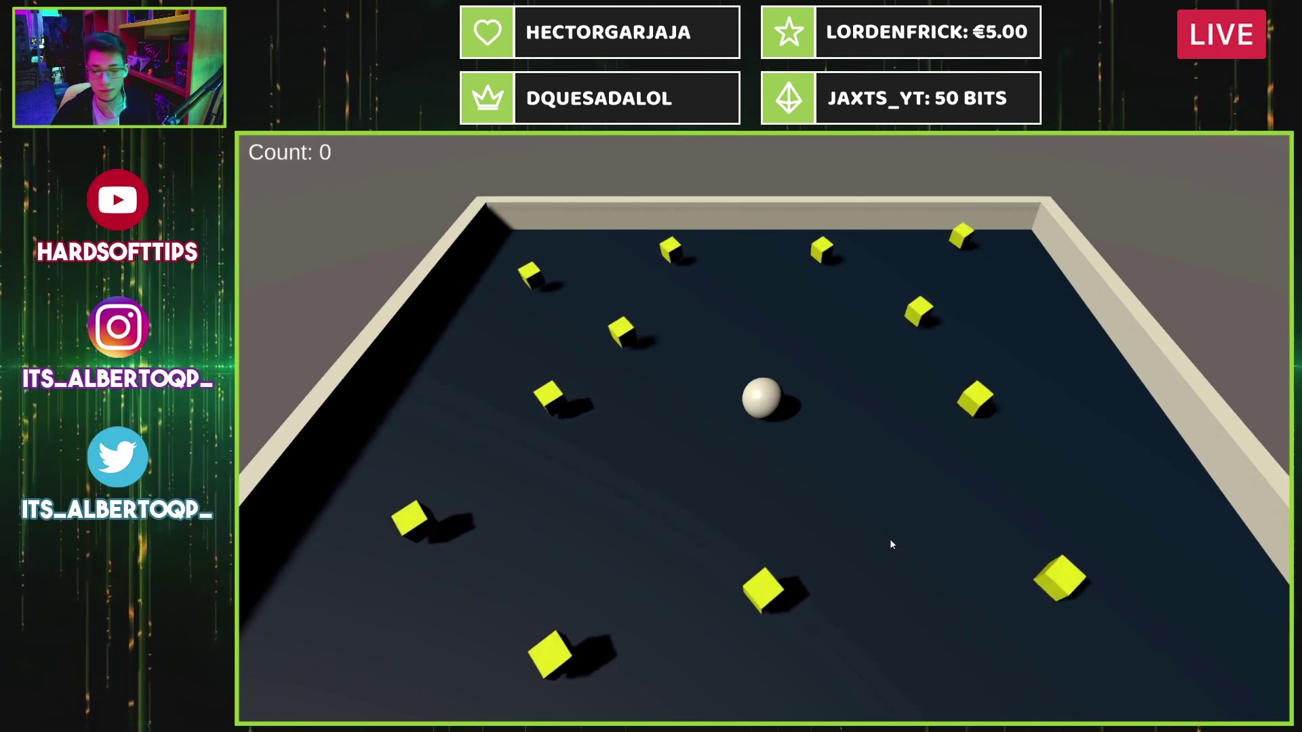
key("s")
key("a")
key("w")
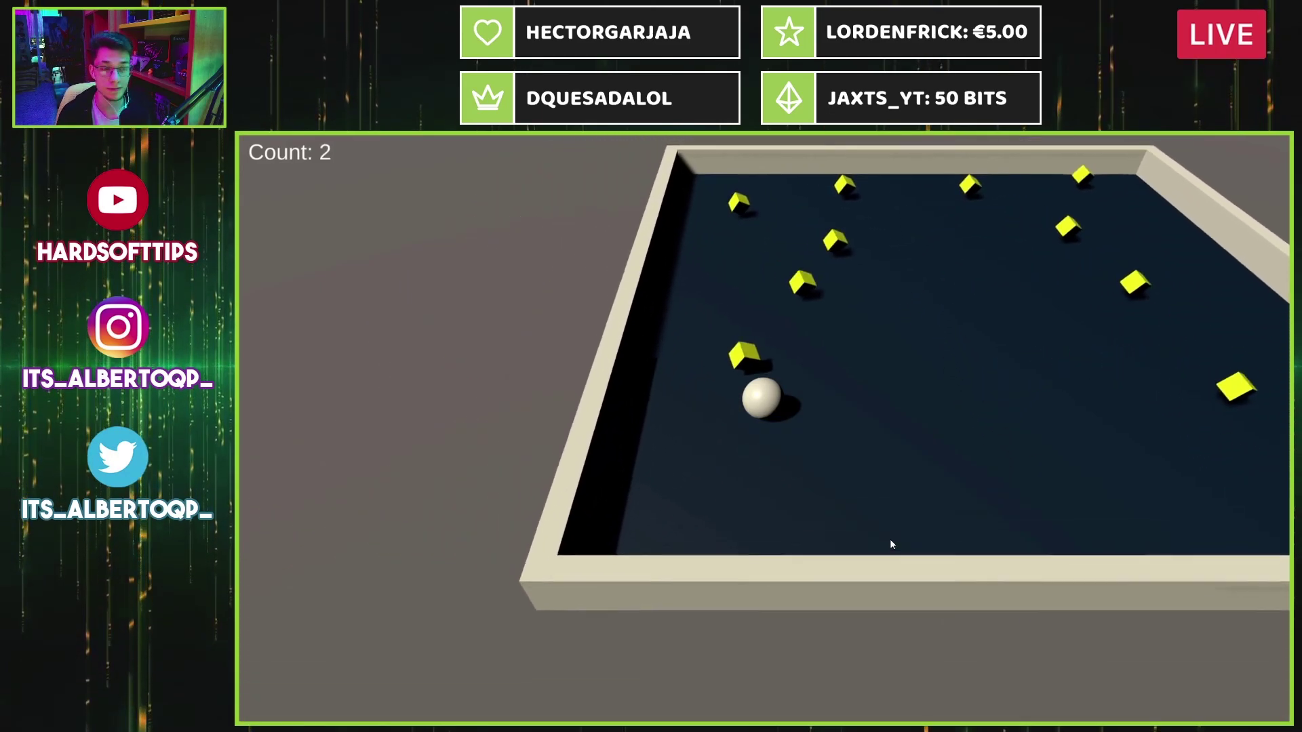
key("d")
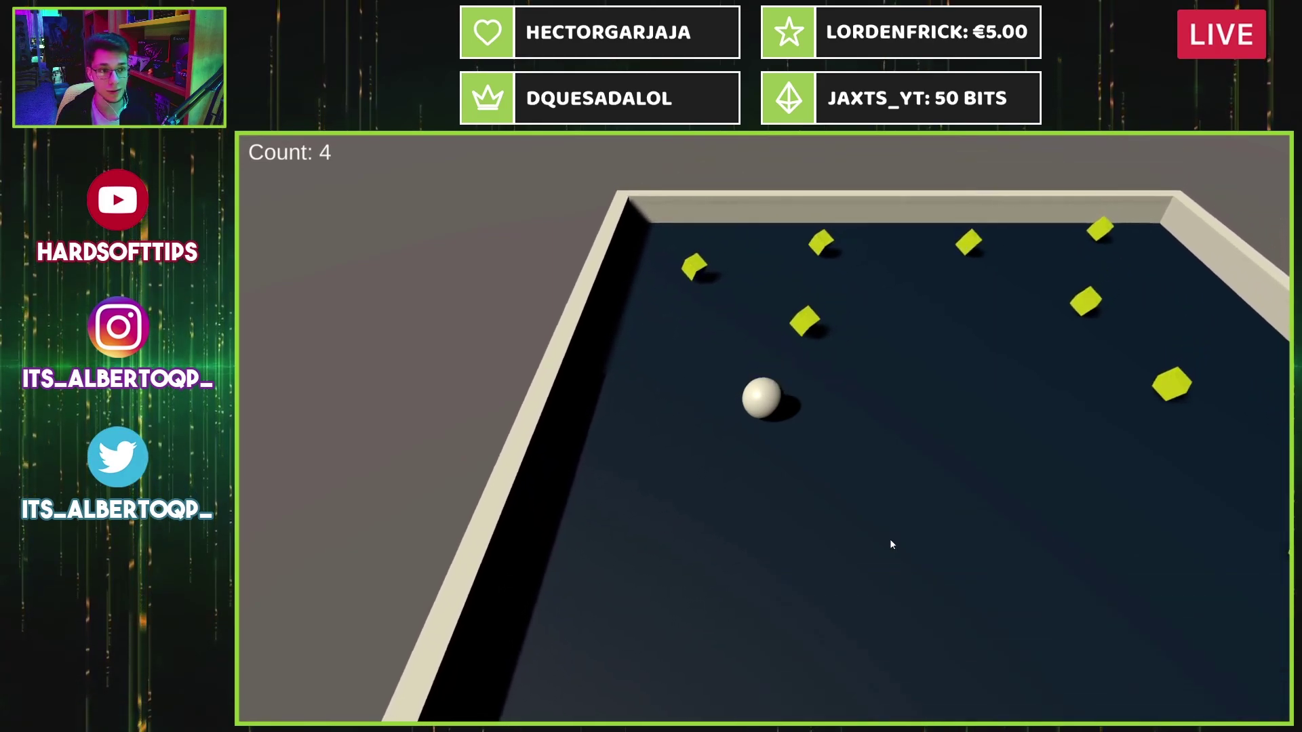
key("w")
key("a")
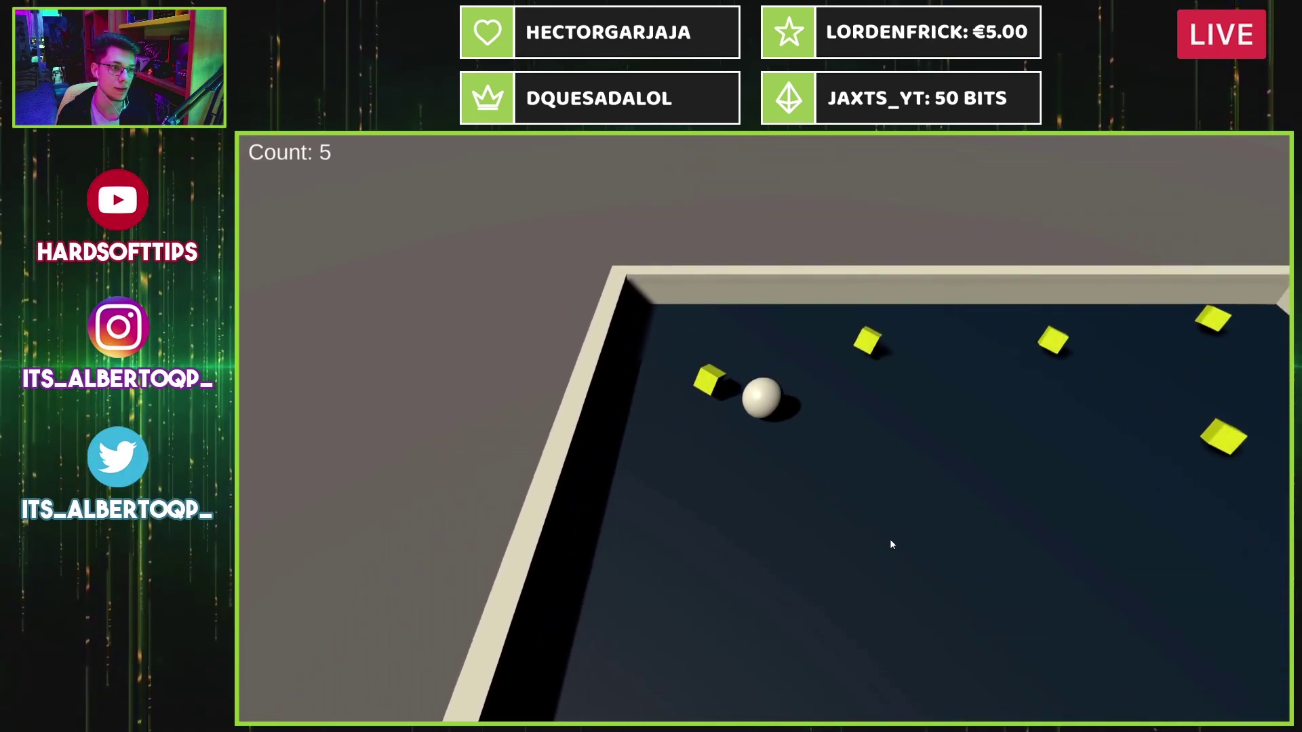
key("d")
key("s")
key("a")
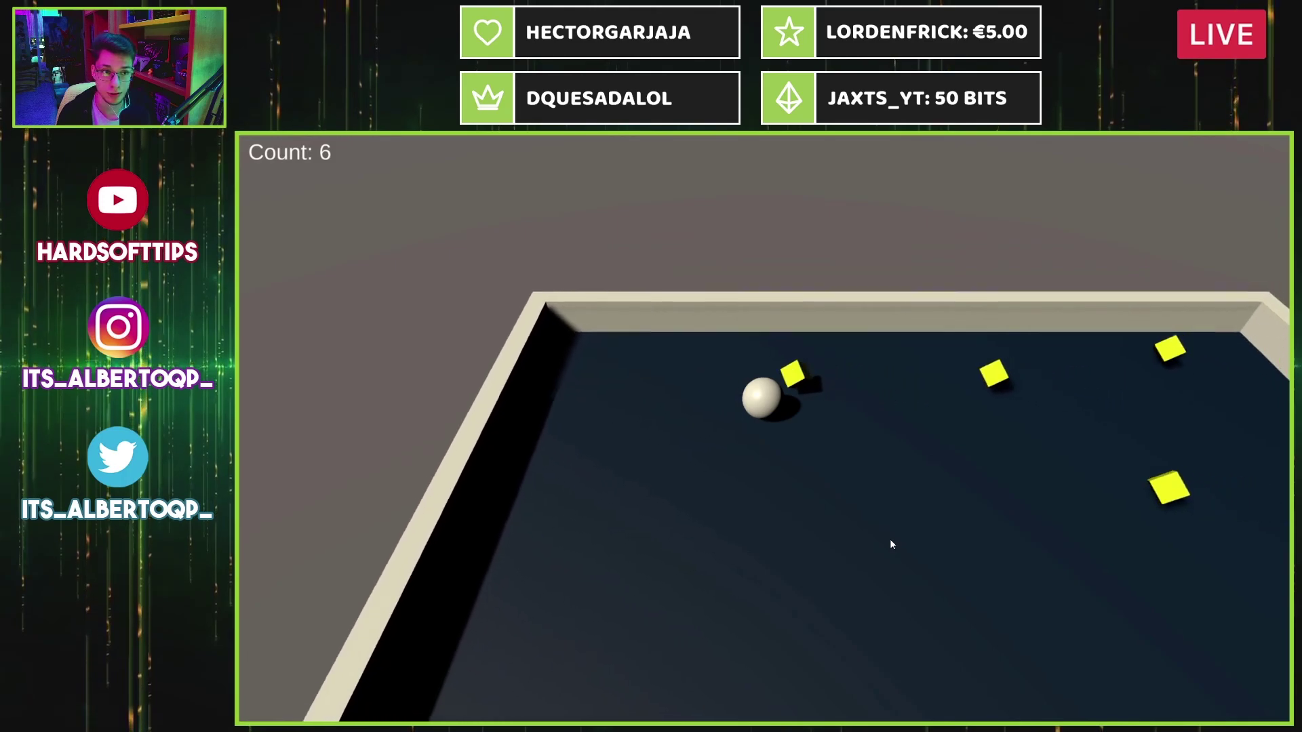
key("d")
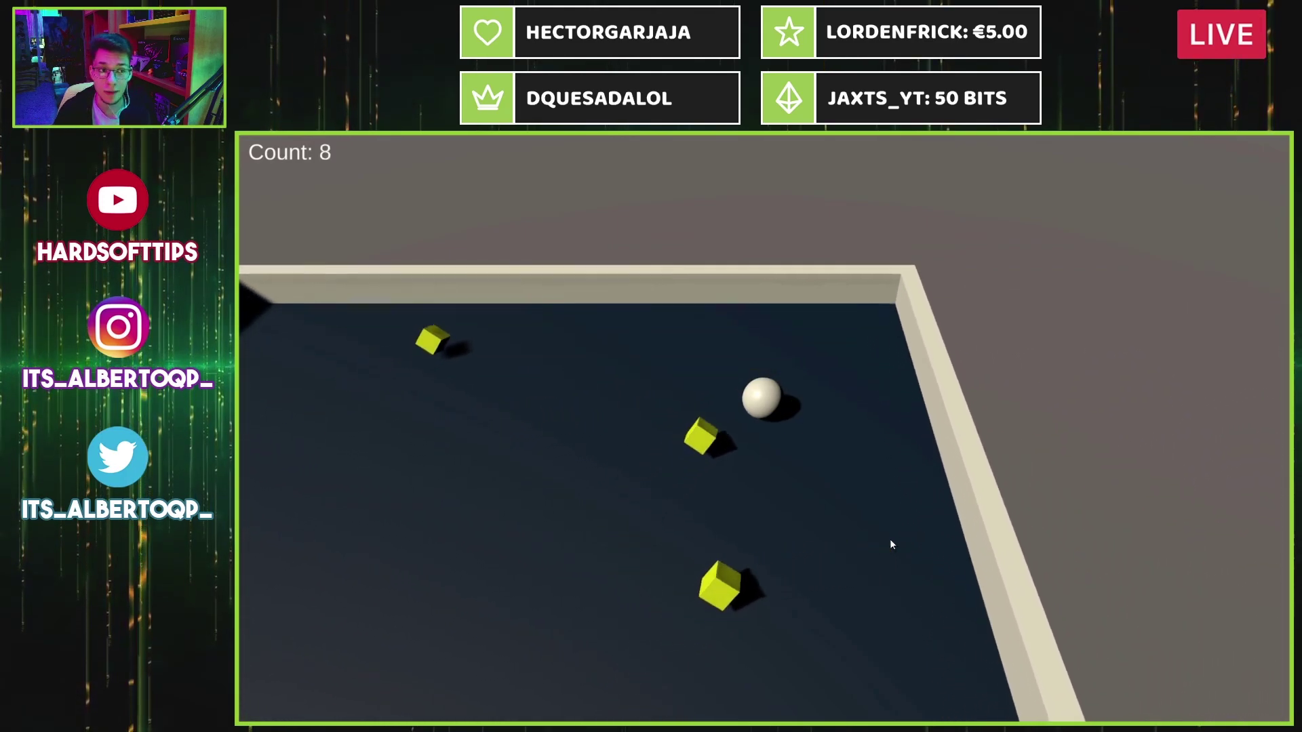
key("d")
key("s")
key("s")
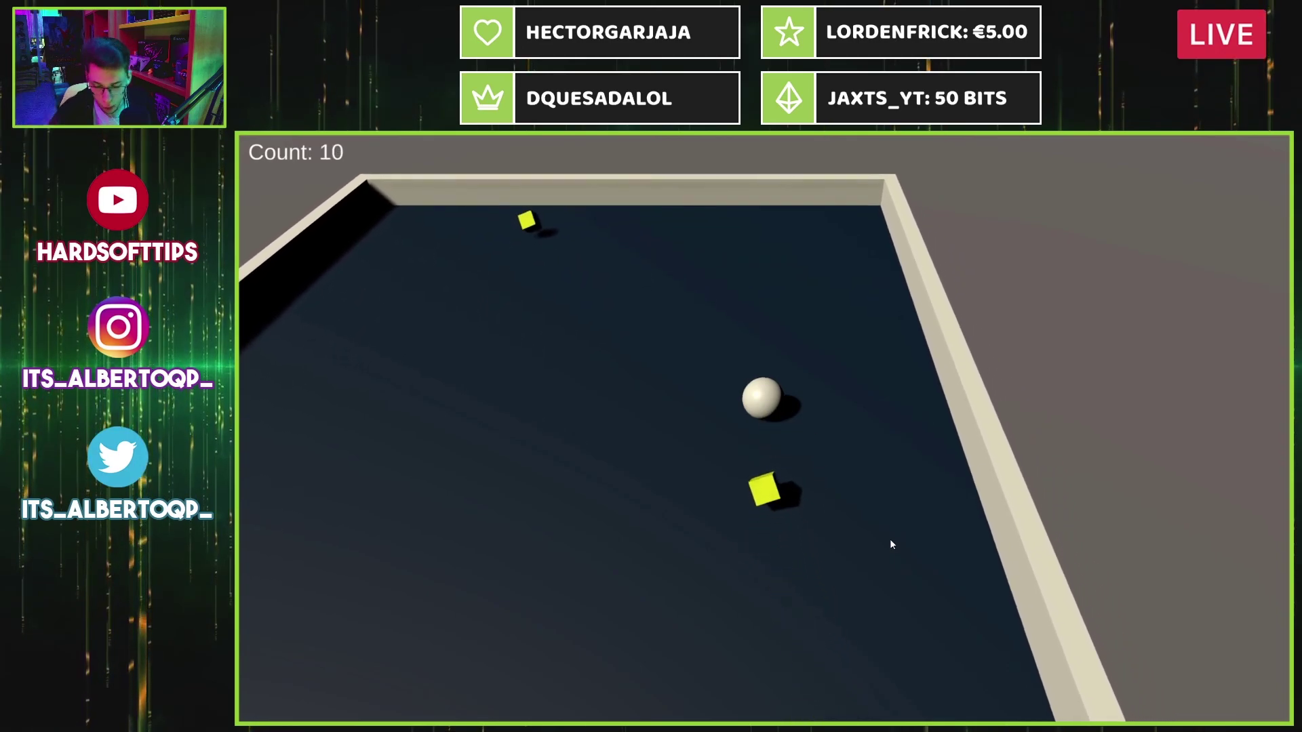
key("w")
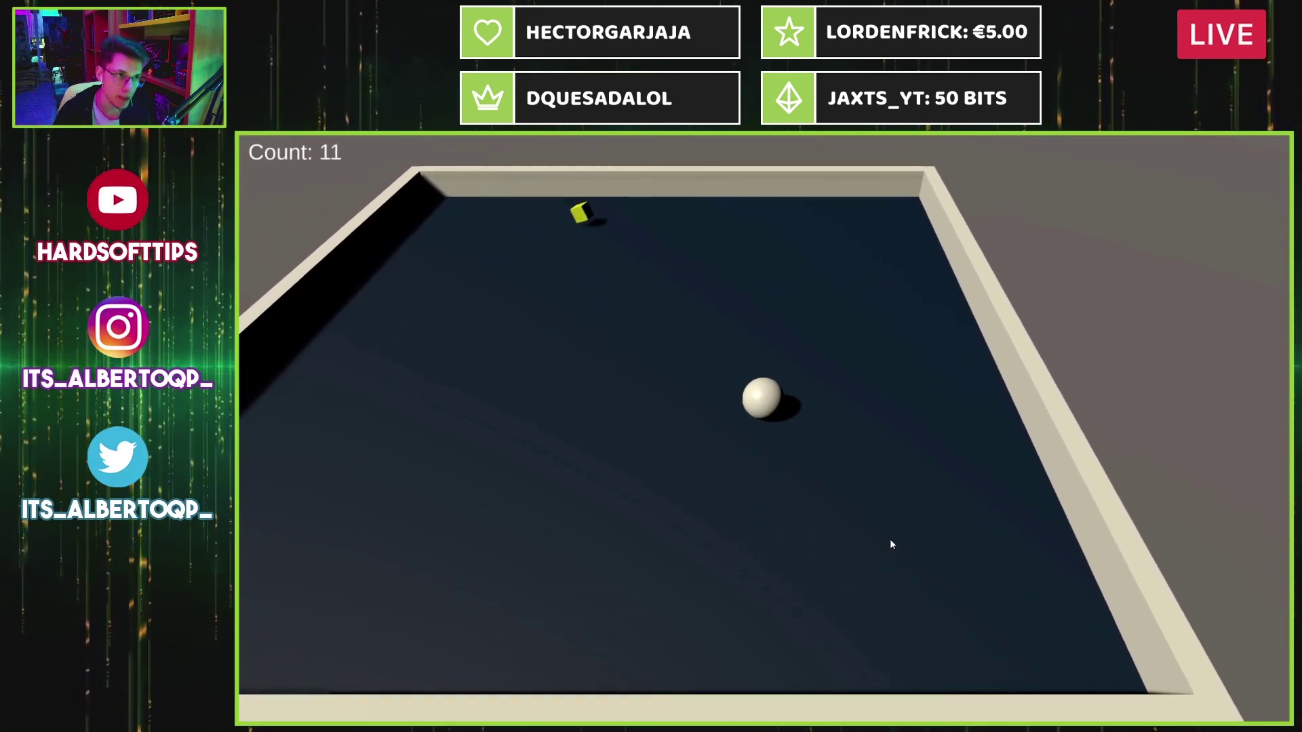
key("a")
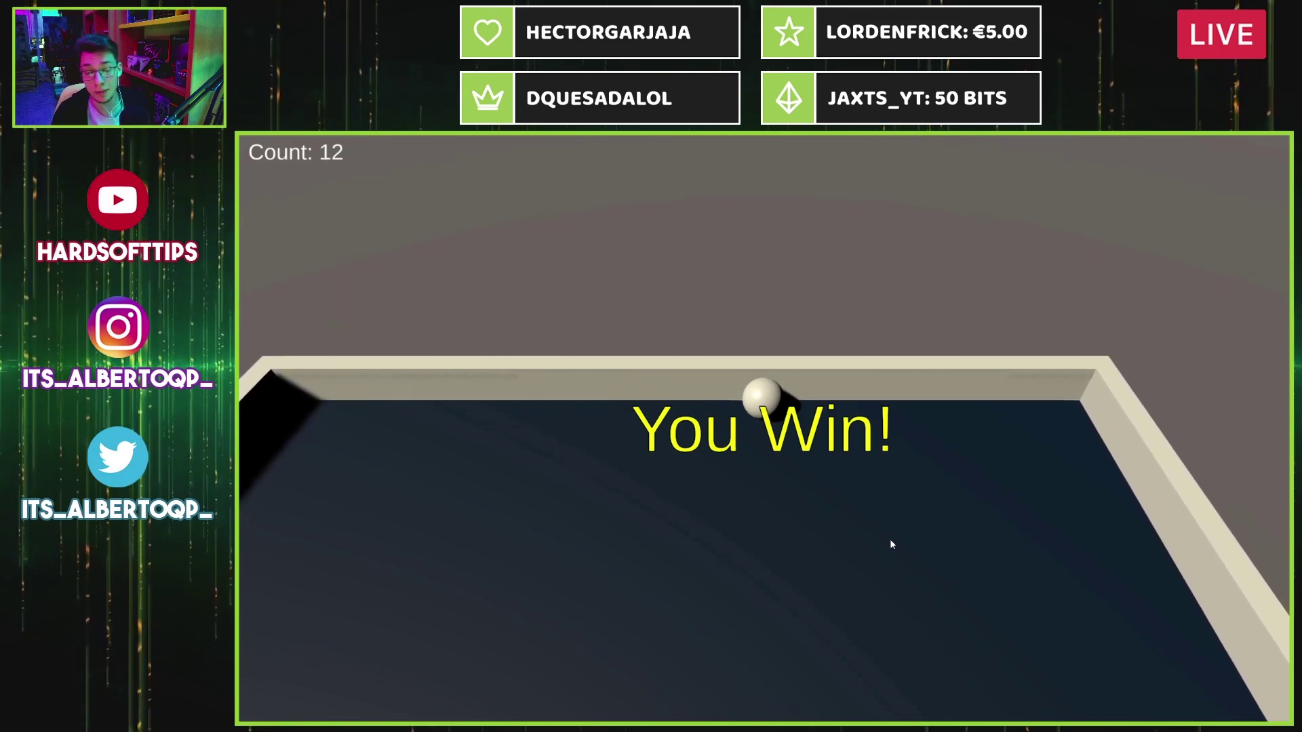
key("d")
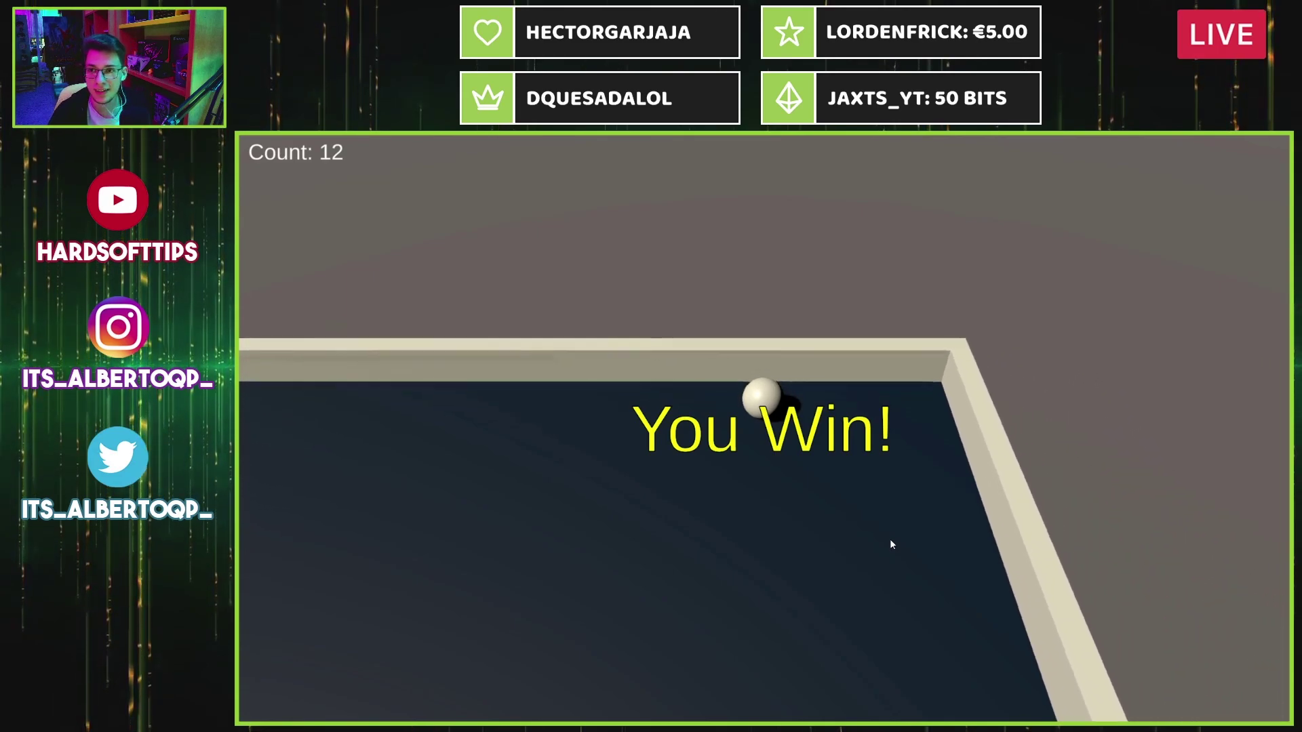
key("a")
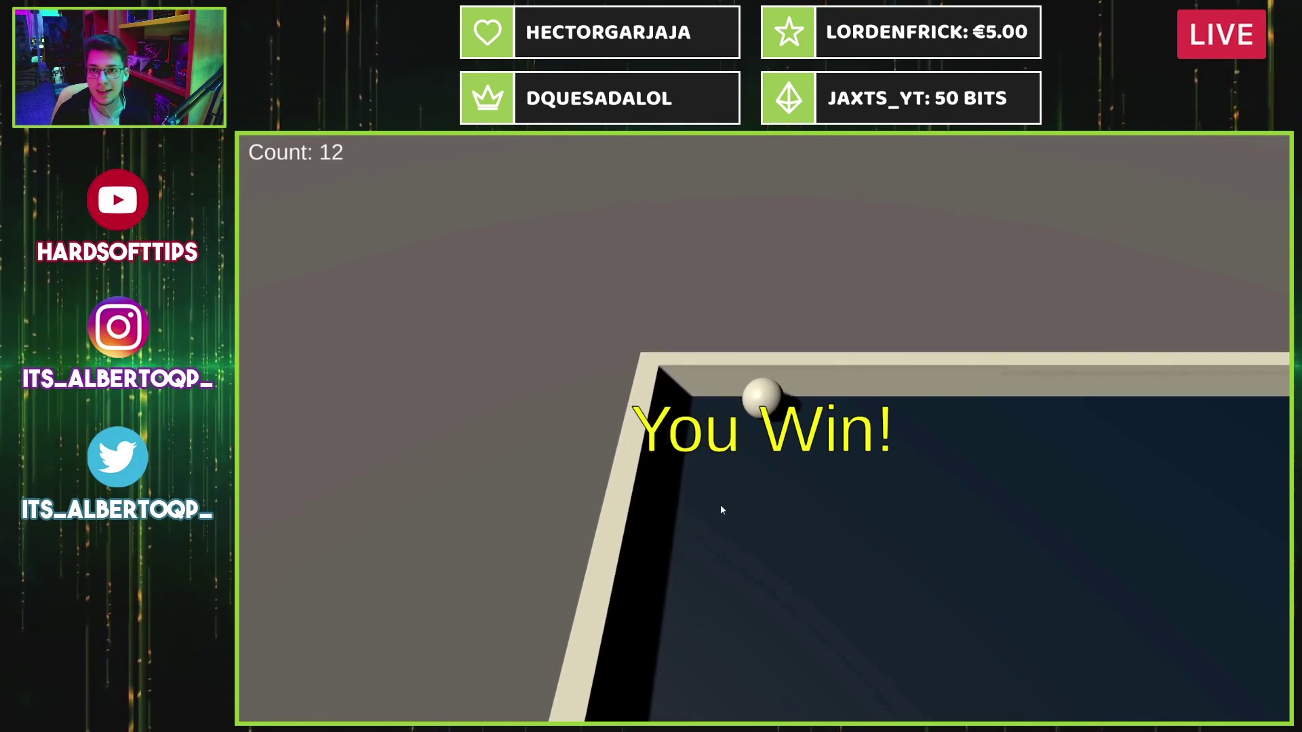
Step: Quit the built game and close the Roll a Ball folder window
key("alt+F4")
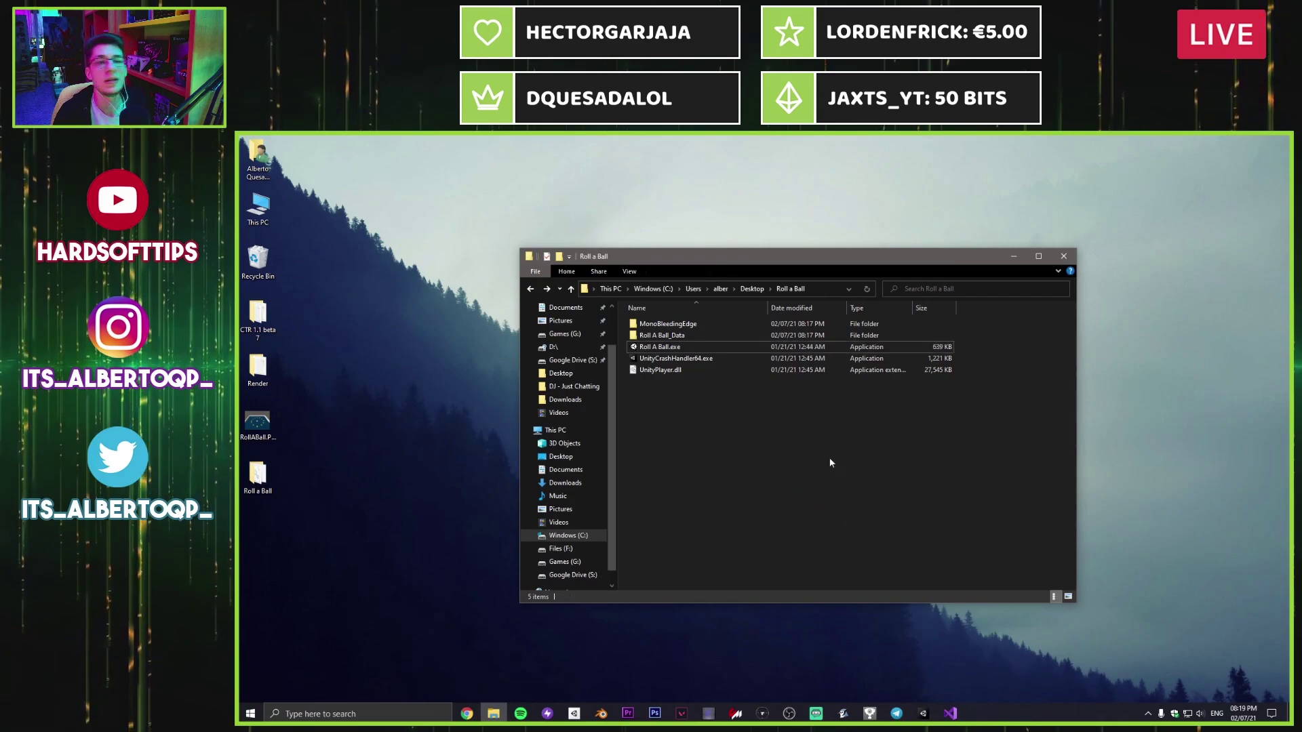
left_click(1064, 255)
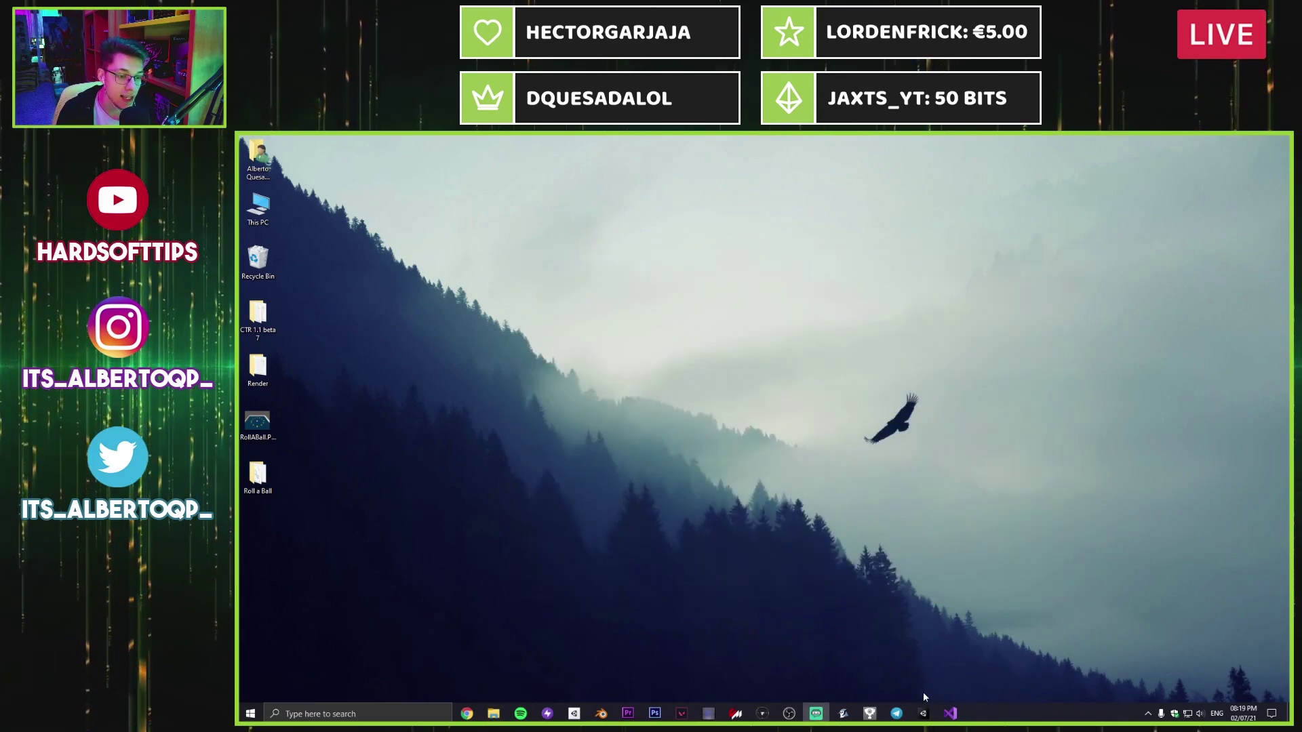
Step: Restore the Unity editor and close Visual Studio, where the PlayerMovement.cs script is open
left_click(923, 714)
left_click(949, 714)
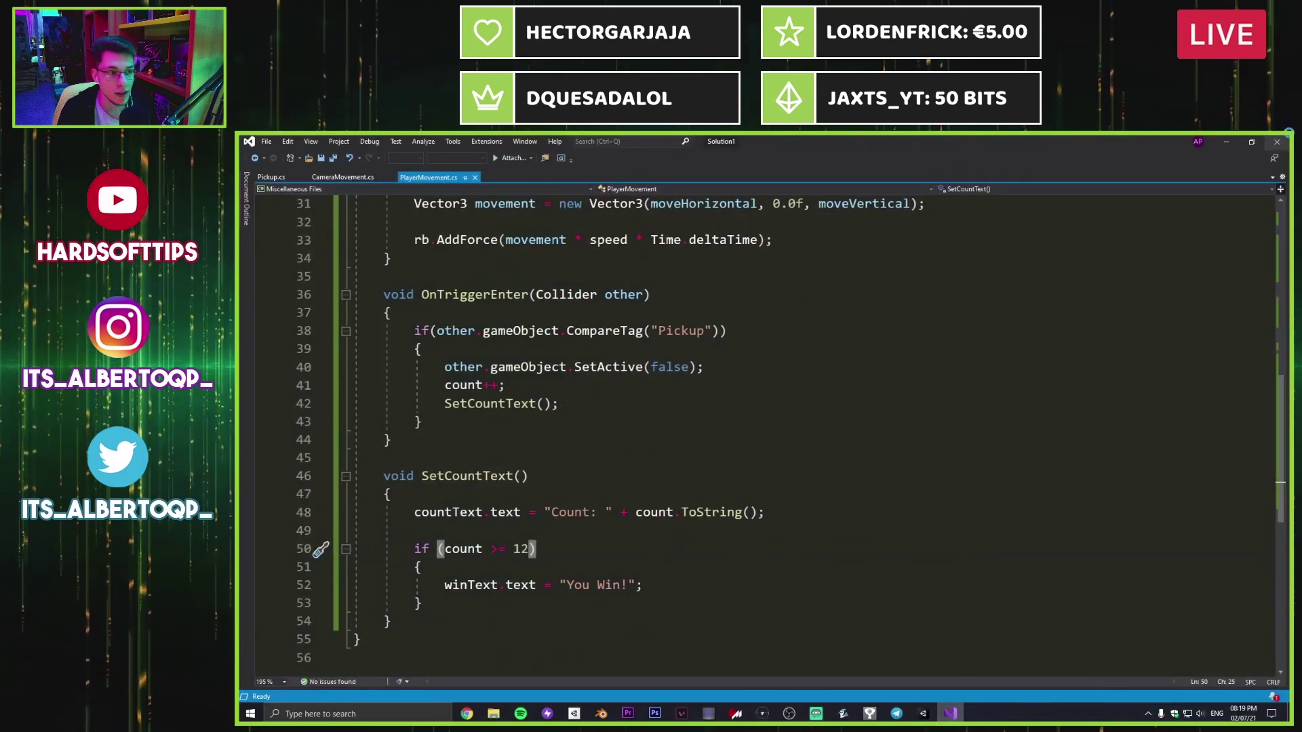
key("alt+F4")
left_click(1153, 656)
left_click(1068, 642)
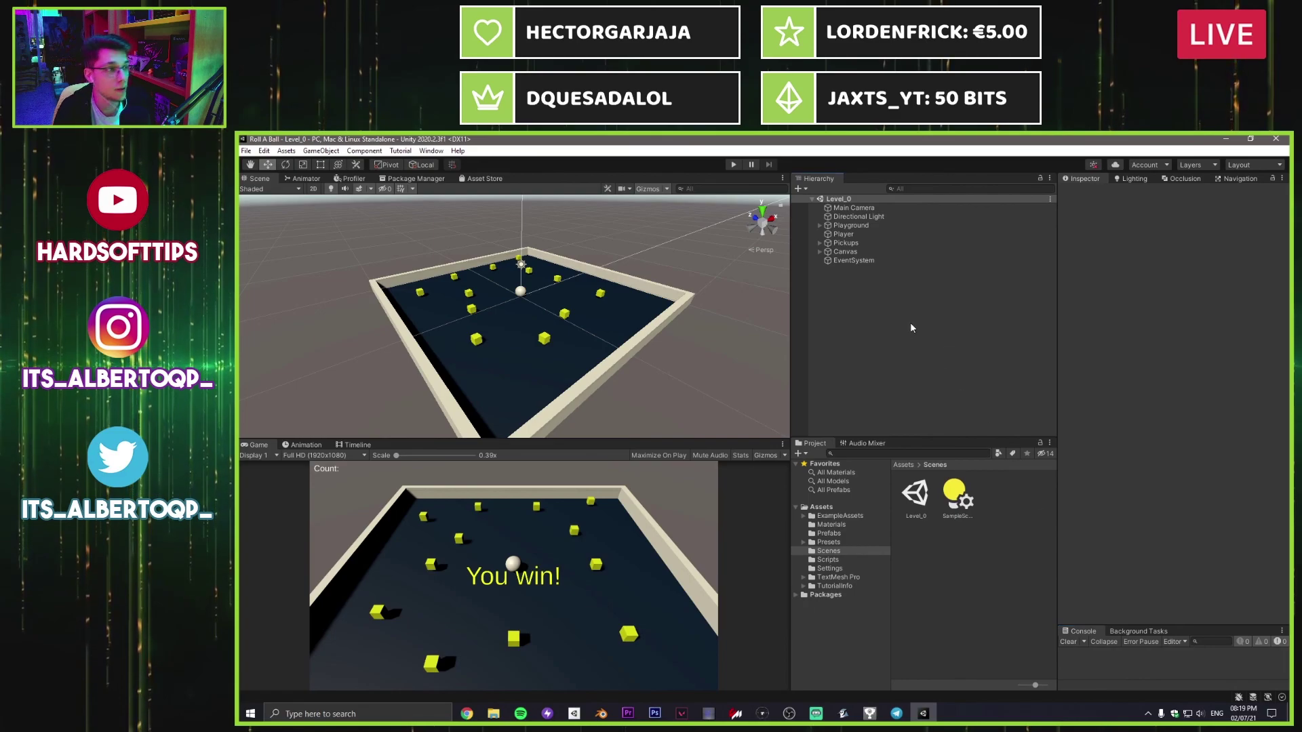